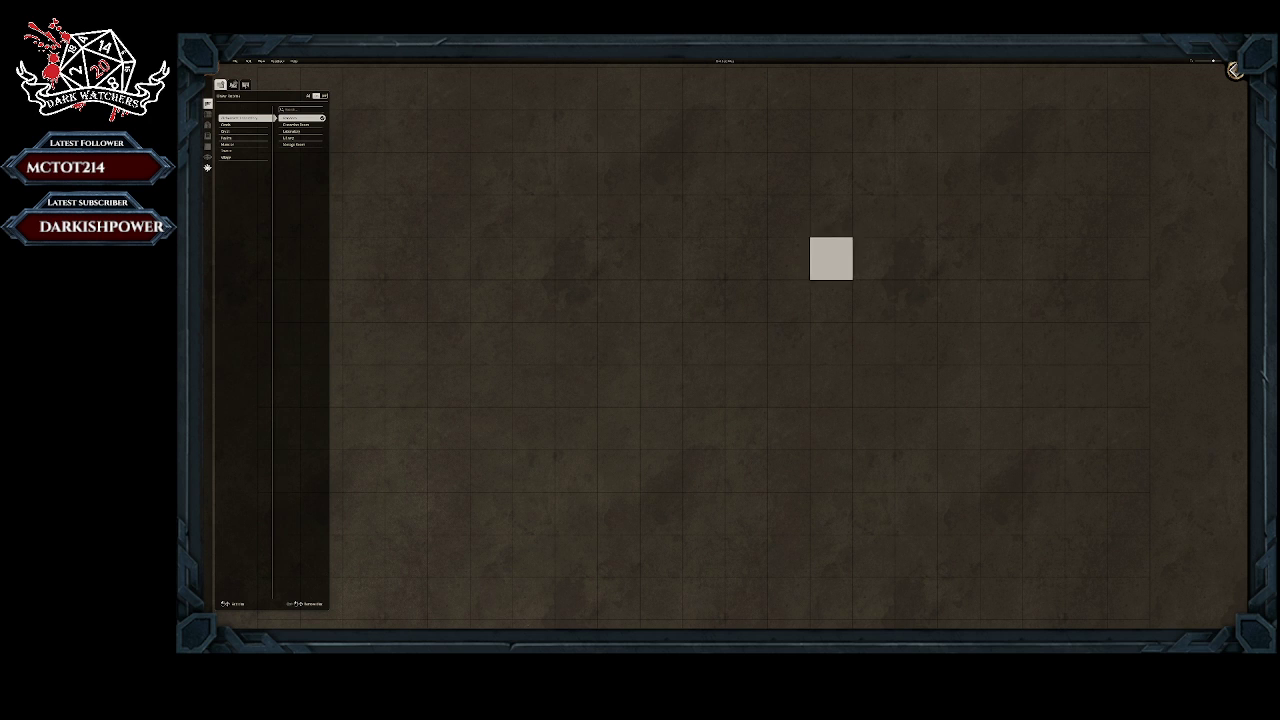
# Step: Try placing a single-tile room in the middle of the empty map
pyautogui.click(698, 292)
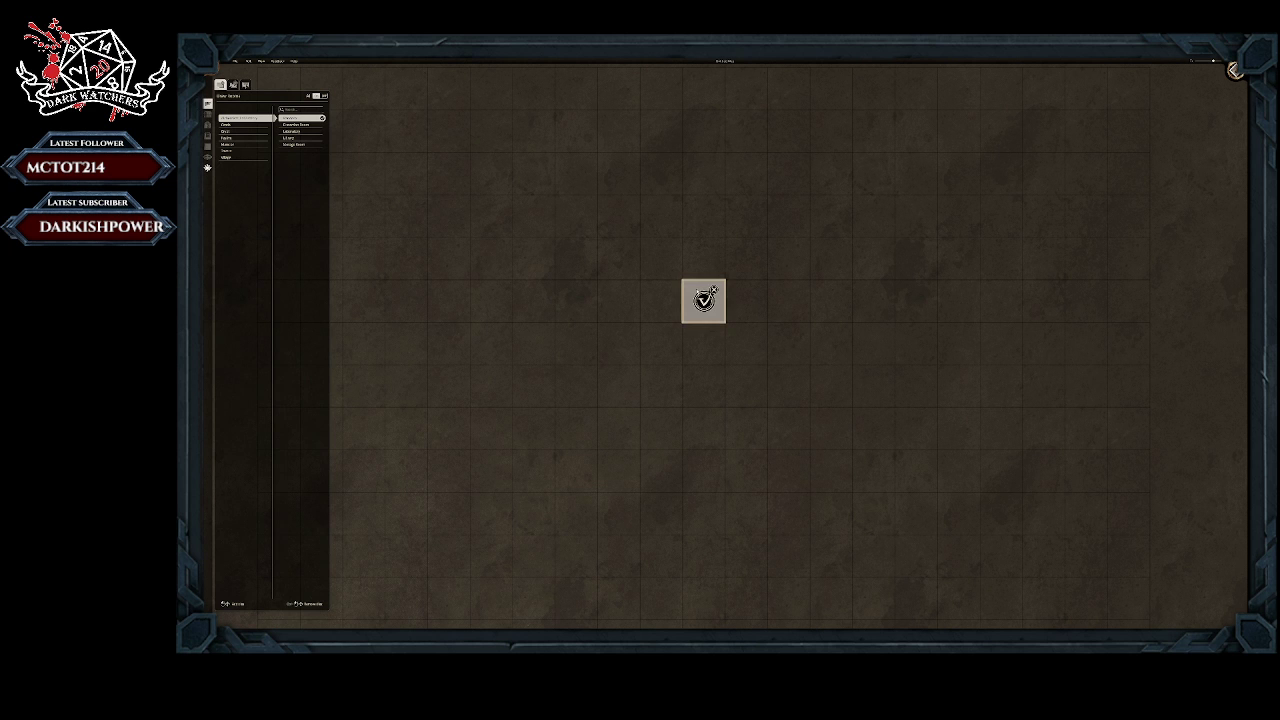
pyautogui.click(704, 300)
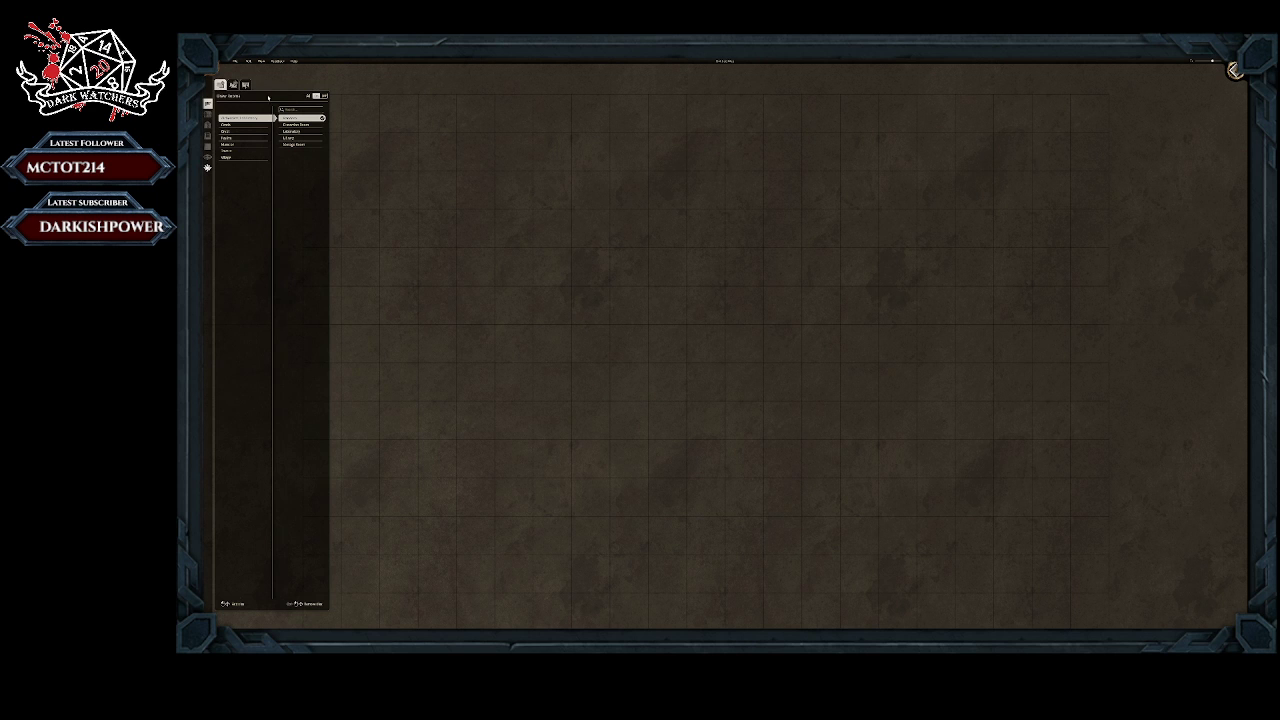
# Step: Start a new digital map with the forest terrain and switch its vegetation to a forest type
pyautogui.click(235, 61)
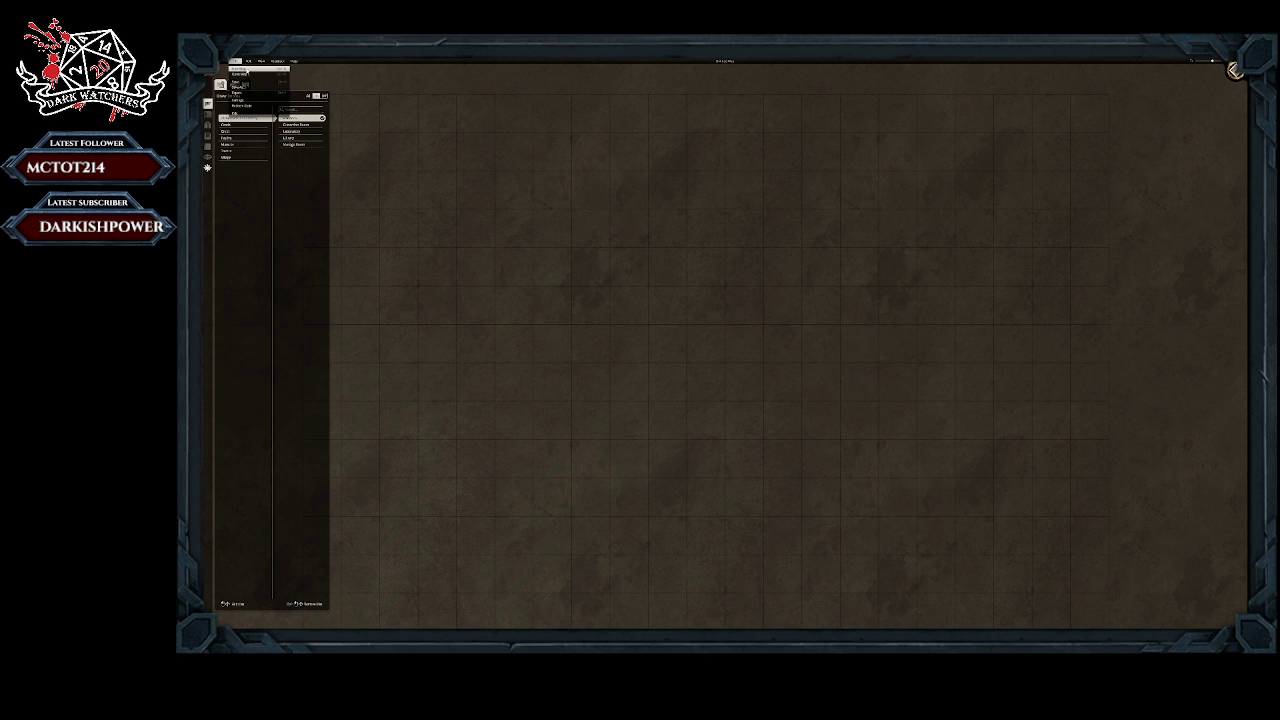
pyautogui.click(247, 70)
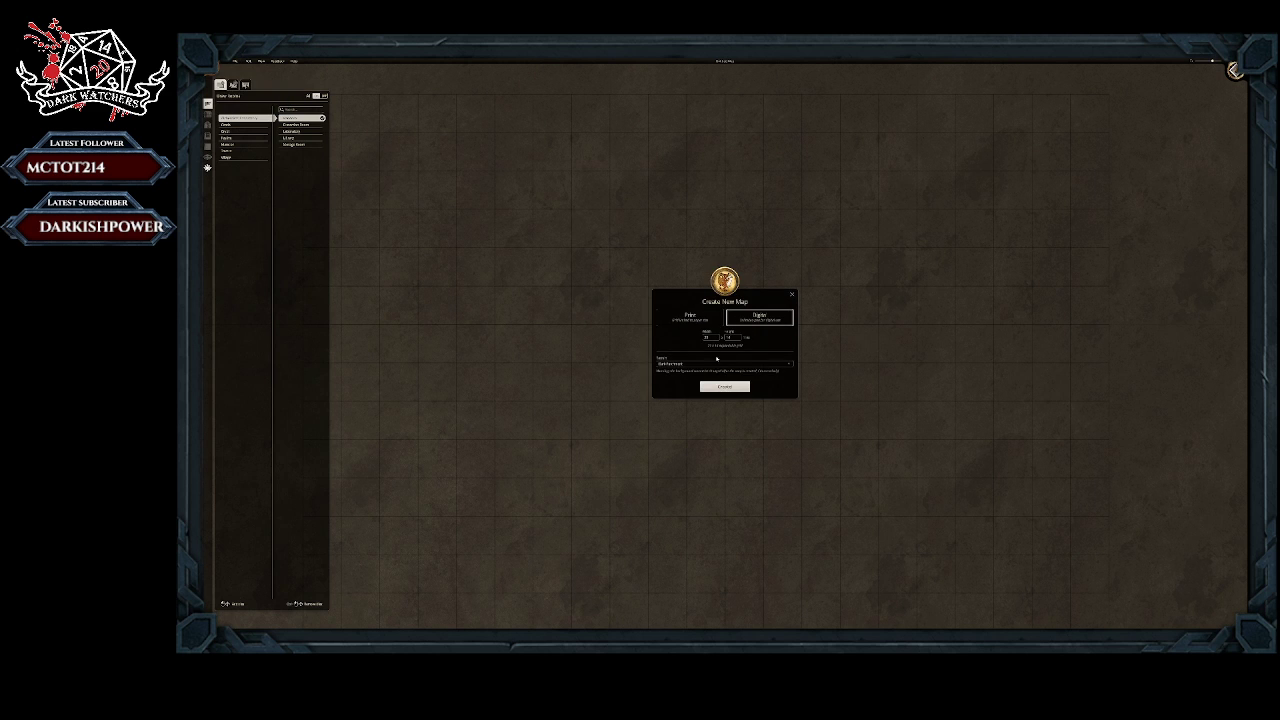
pyautogui.click(707, 364)
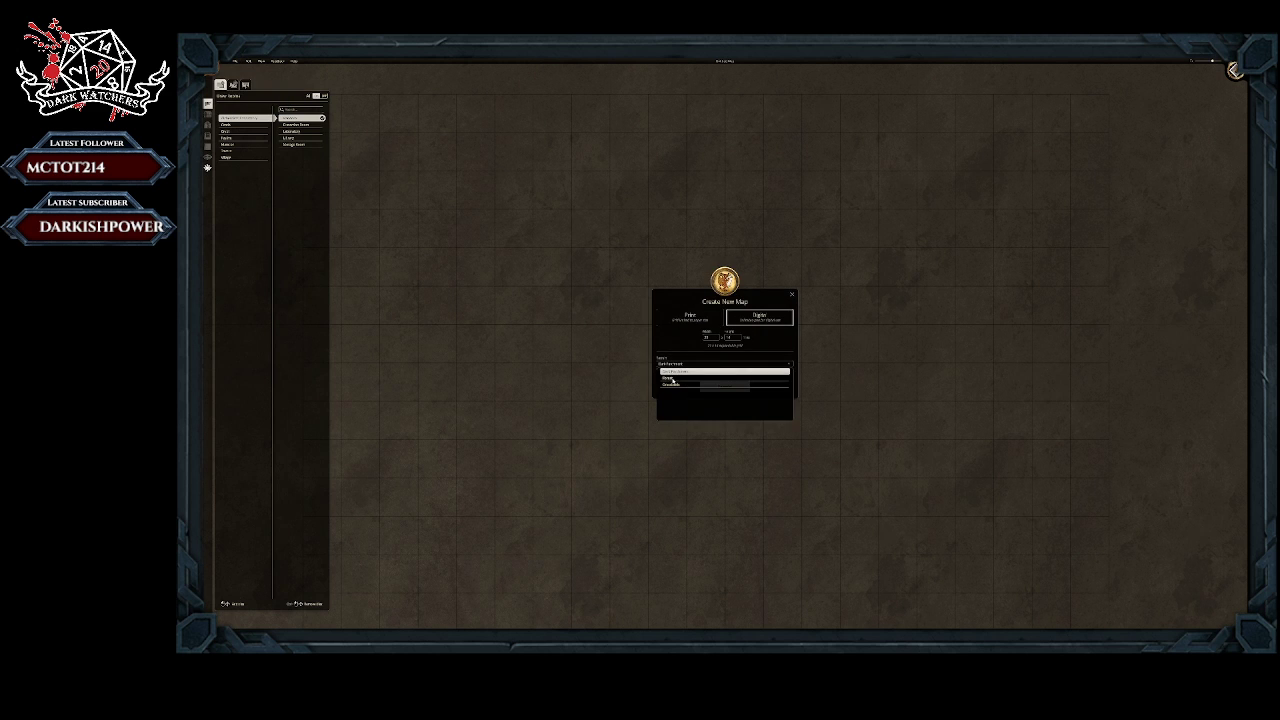
pyautogui.click(672, 379)
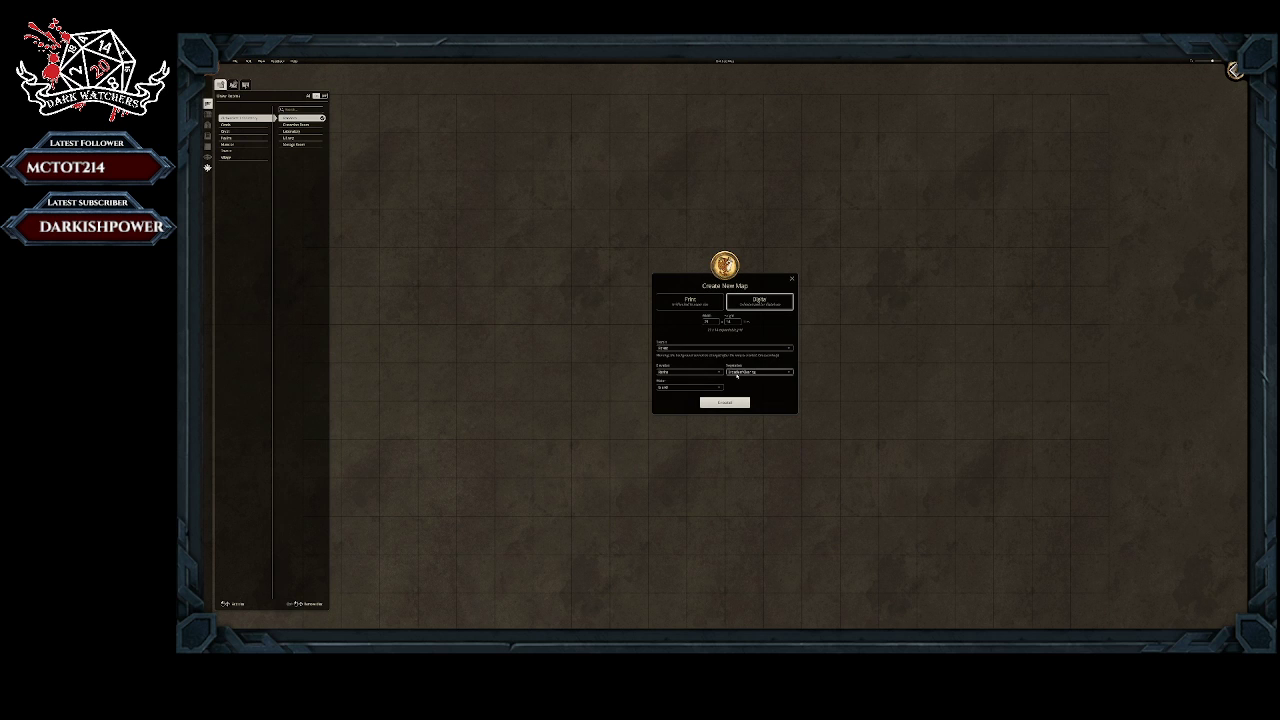
pyautogui.click(770, 373)
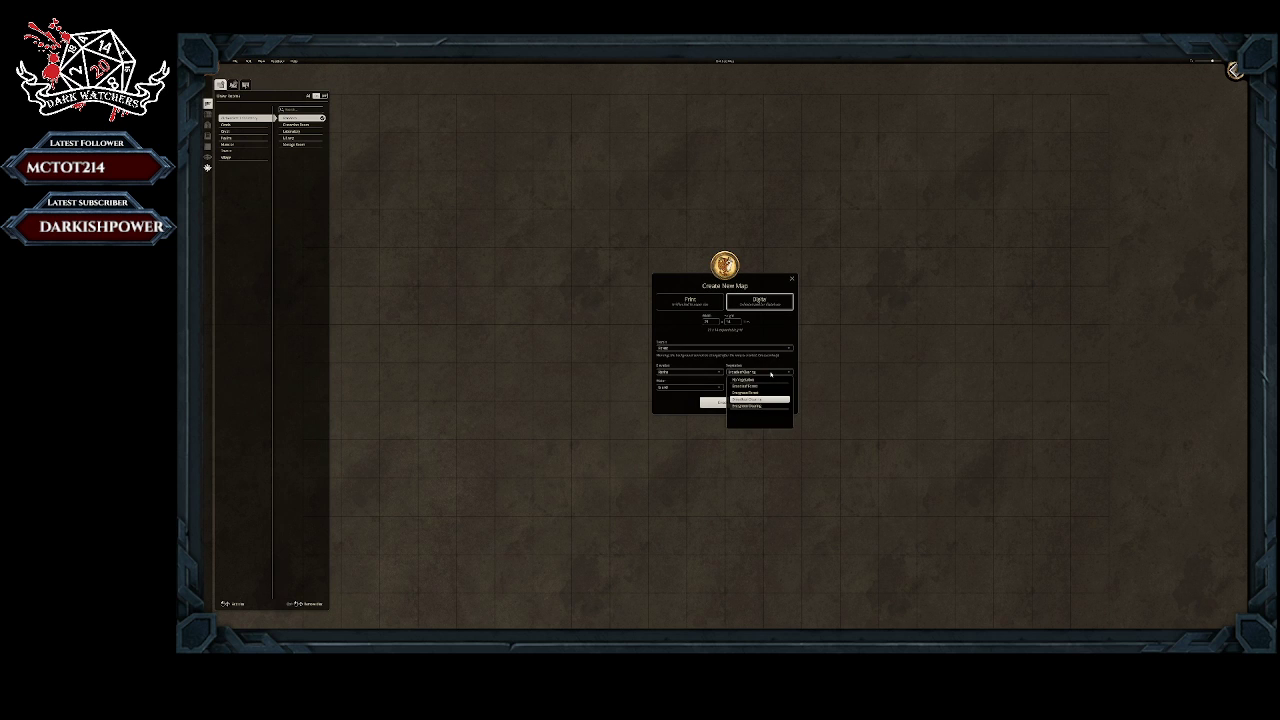
pyautogui.click(745, 399)
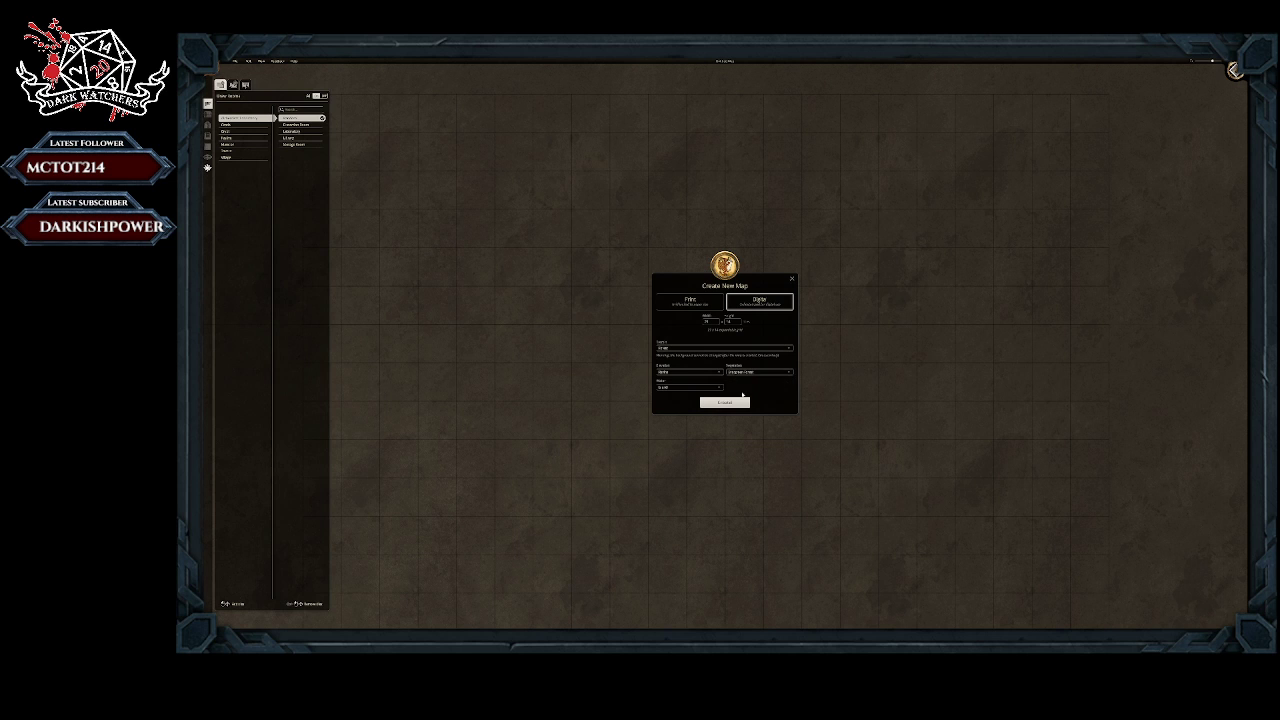
# Step: Set the new map's water to Lake and its elevation to Mountains, and generate it
pyautogui.click(686, 388)
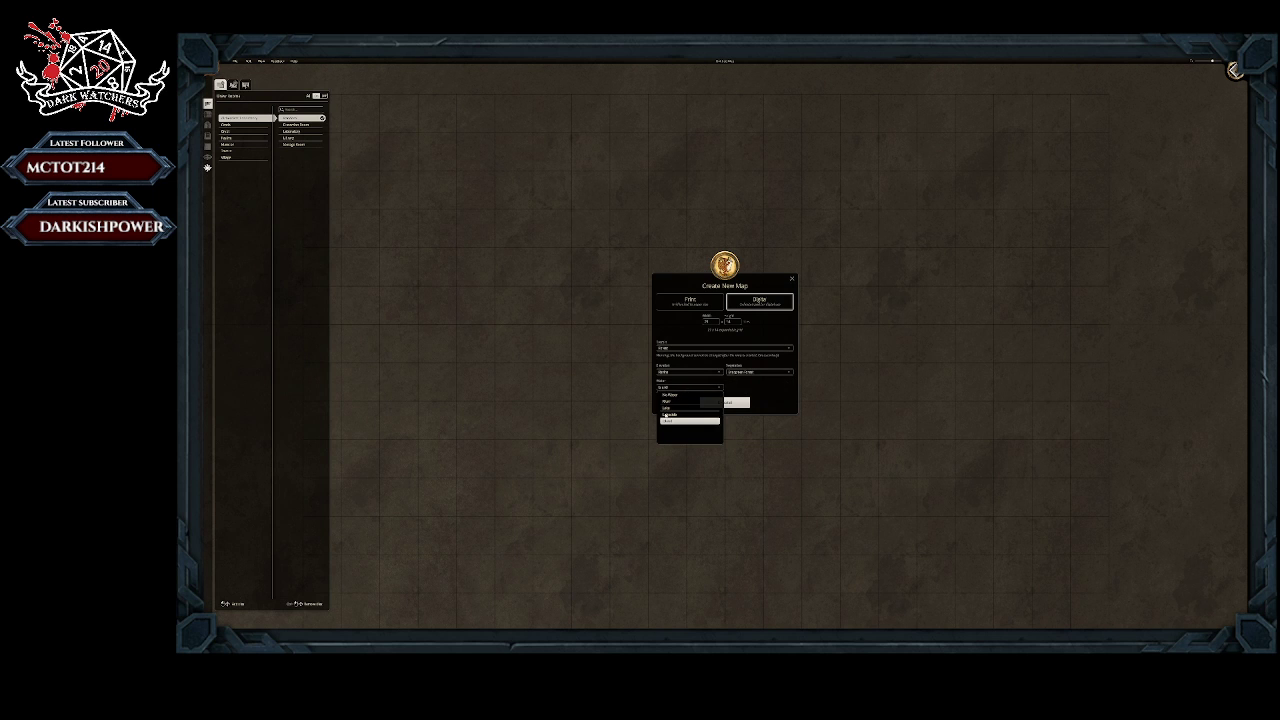
pyautogui.click(667, 408)
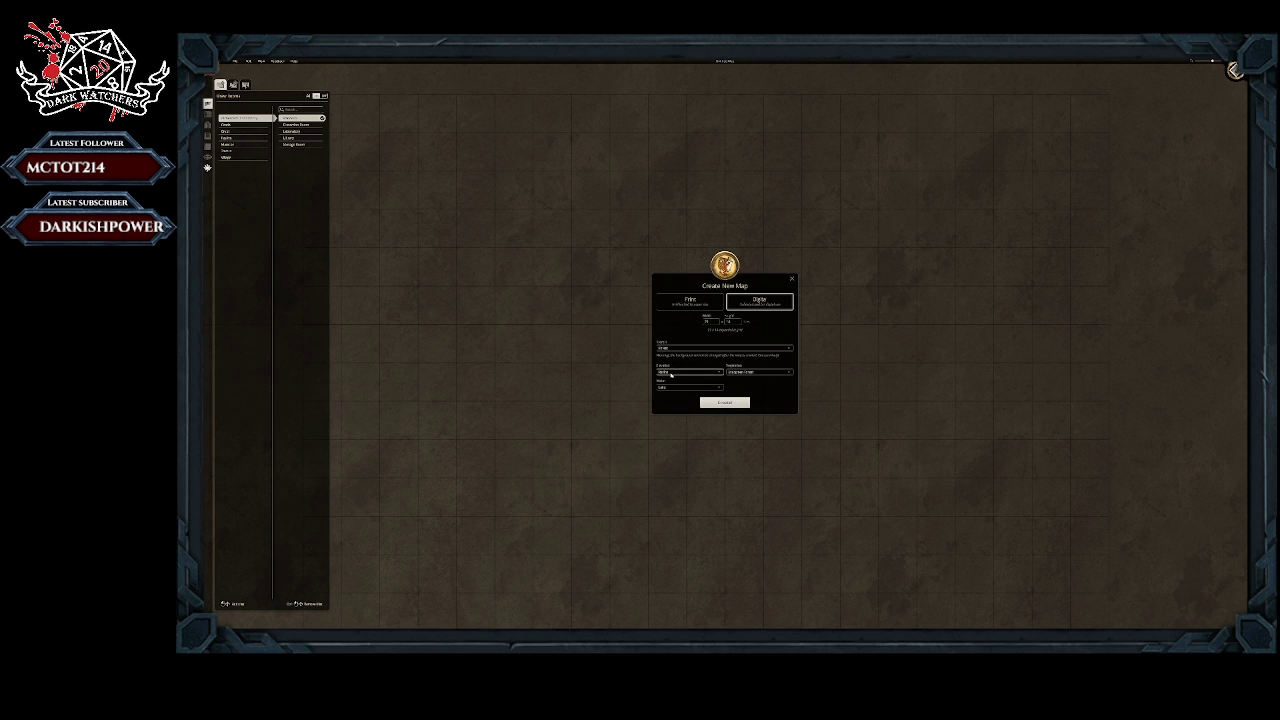
pyautogui.click(683, 372)
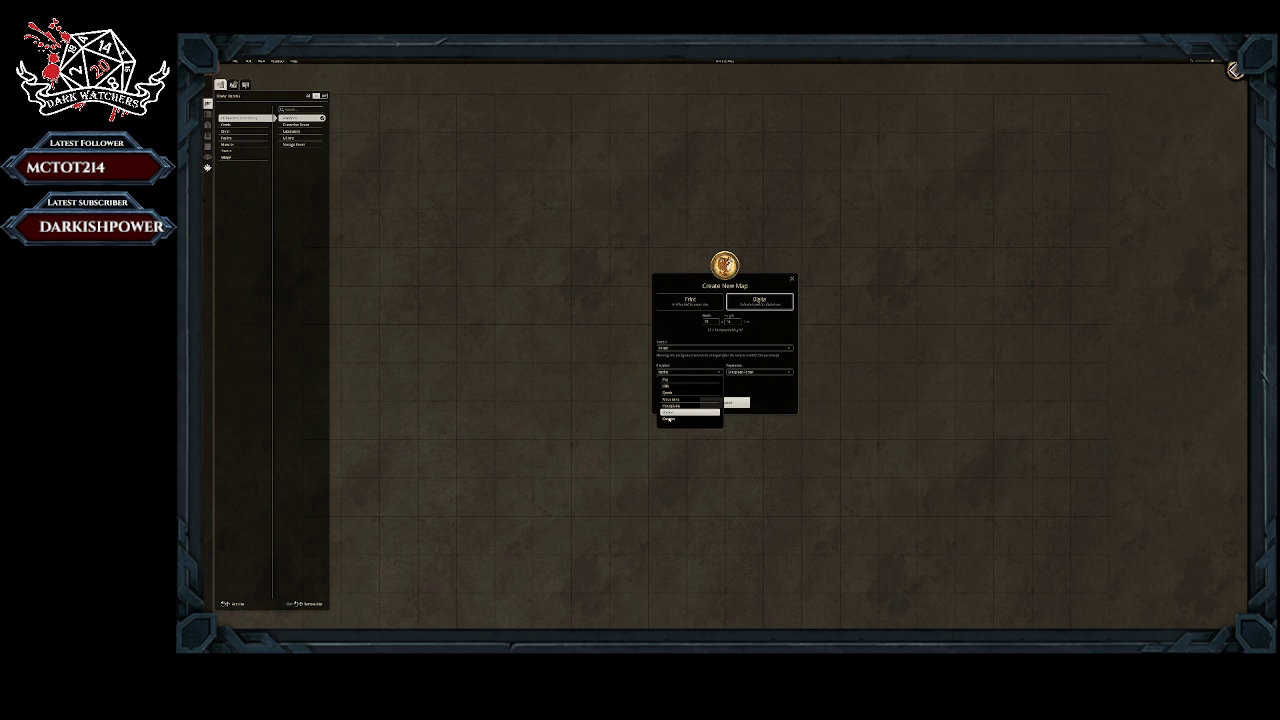
pyautogui.click(675, 401)
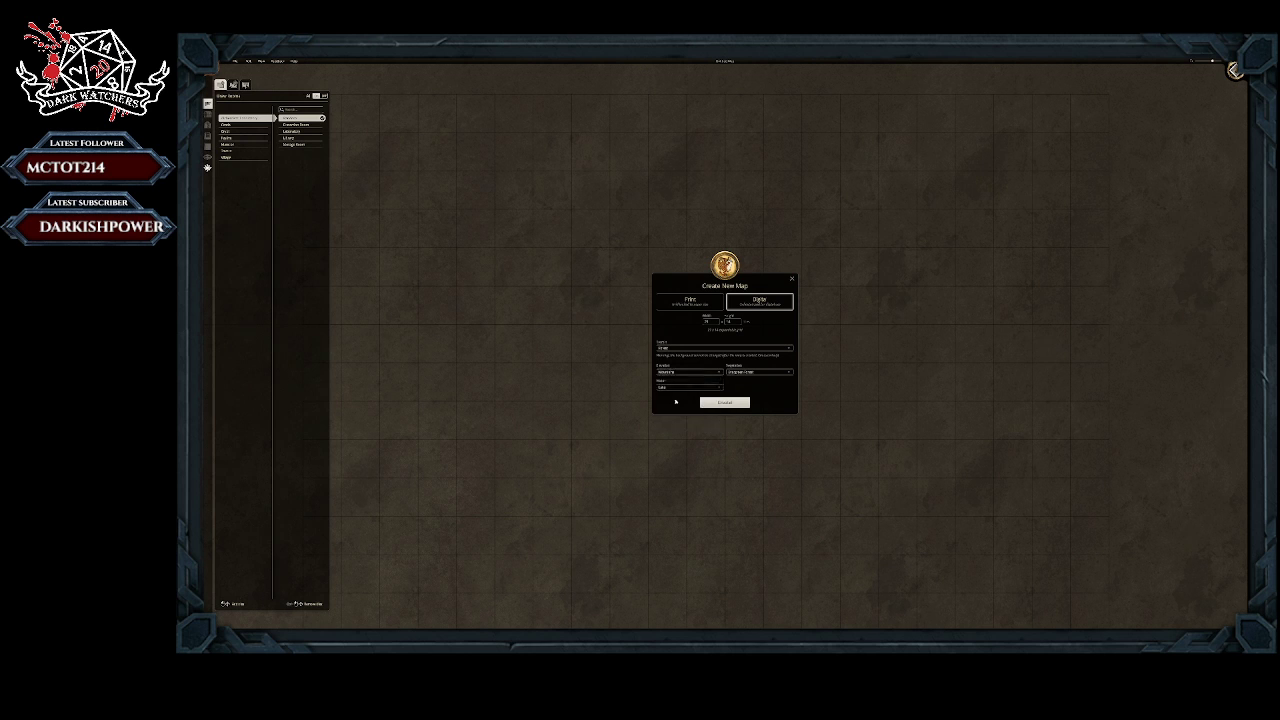
pyautogui.click(683, 372)
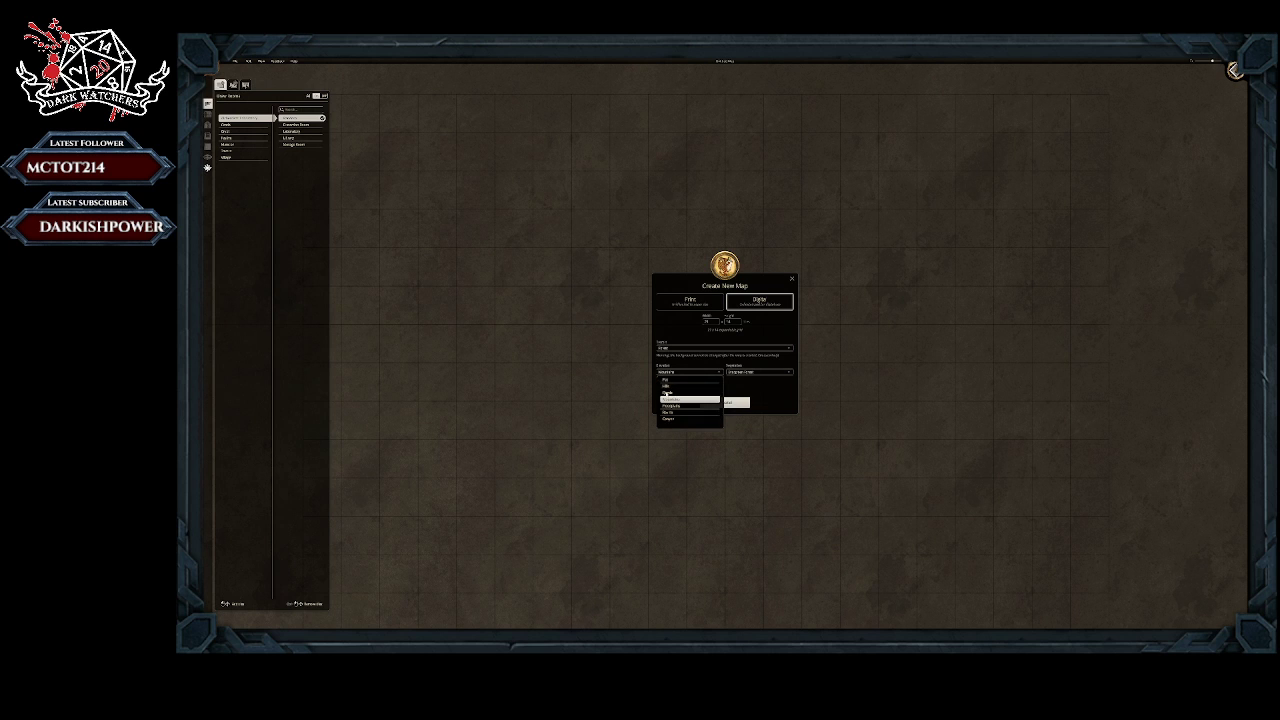
pyautogui.click(687, 375)
pyautogui.click(686, 373)
pyautogui.click(684, 373)
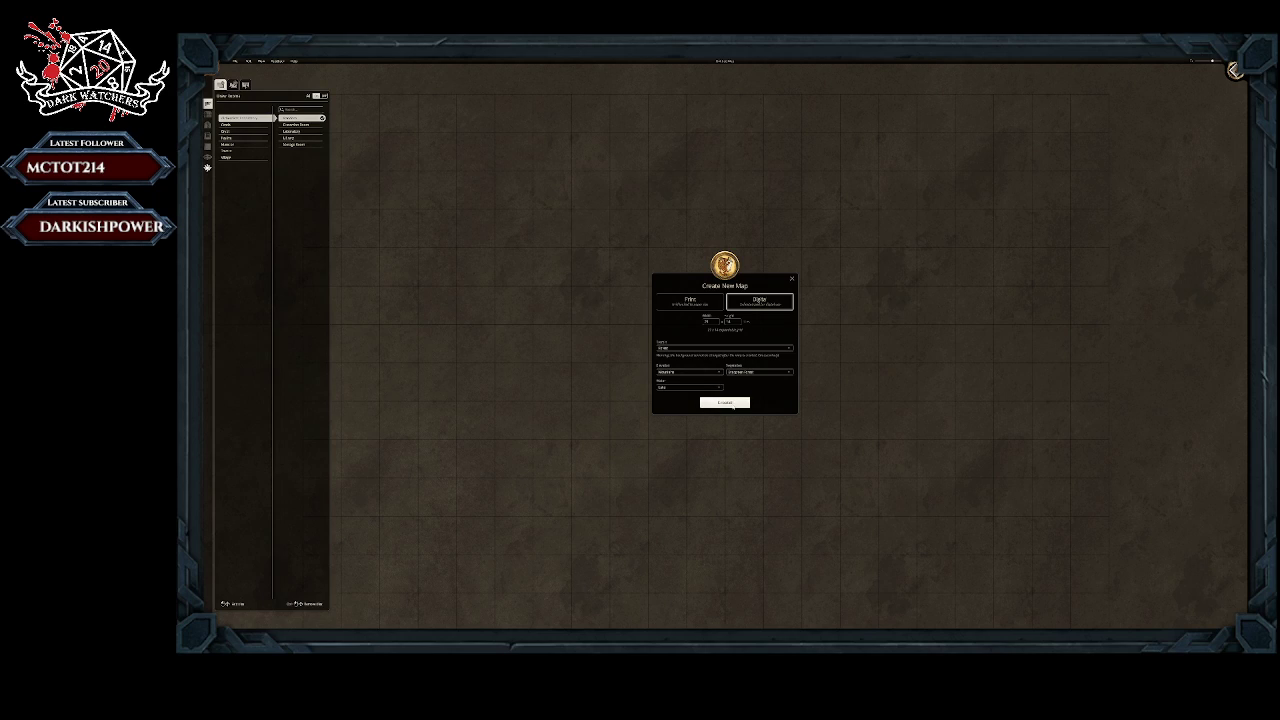
pyautogui.click(724, 402)
# Step: Place a garden two tiles wide and one tile deep on the grassy ground just north of the lake
pyautogui.scroll(-3, 684, 318)
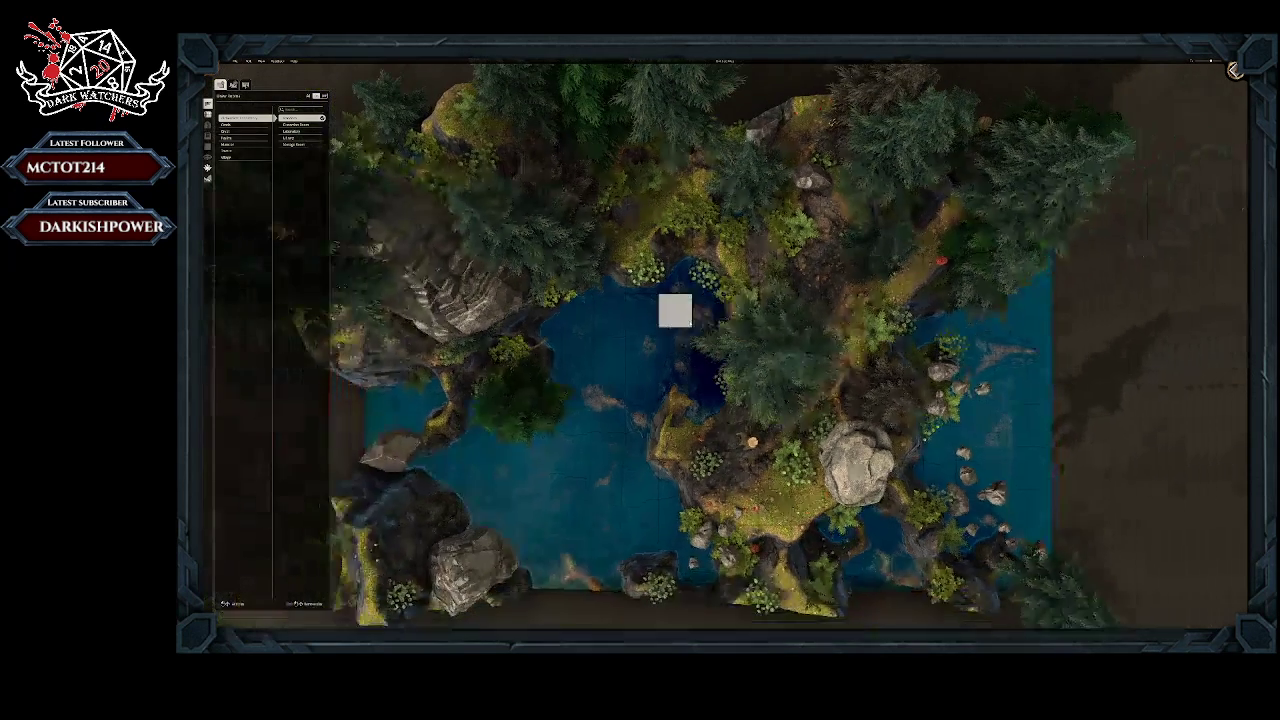
pyautogui.scroll(-1, 690, 323)
pyautogui.moveTo(667, 370); pyautogui.dragTo(662, 337, button='right')
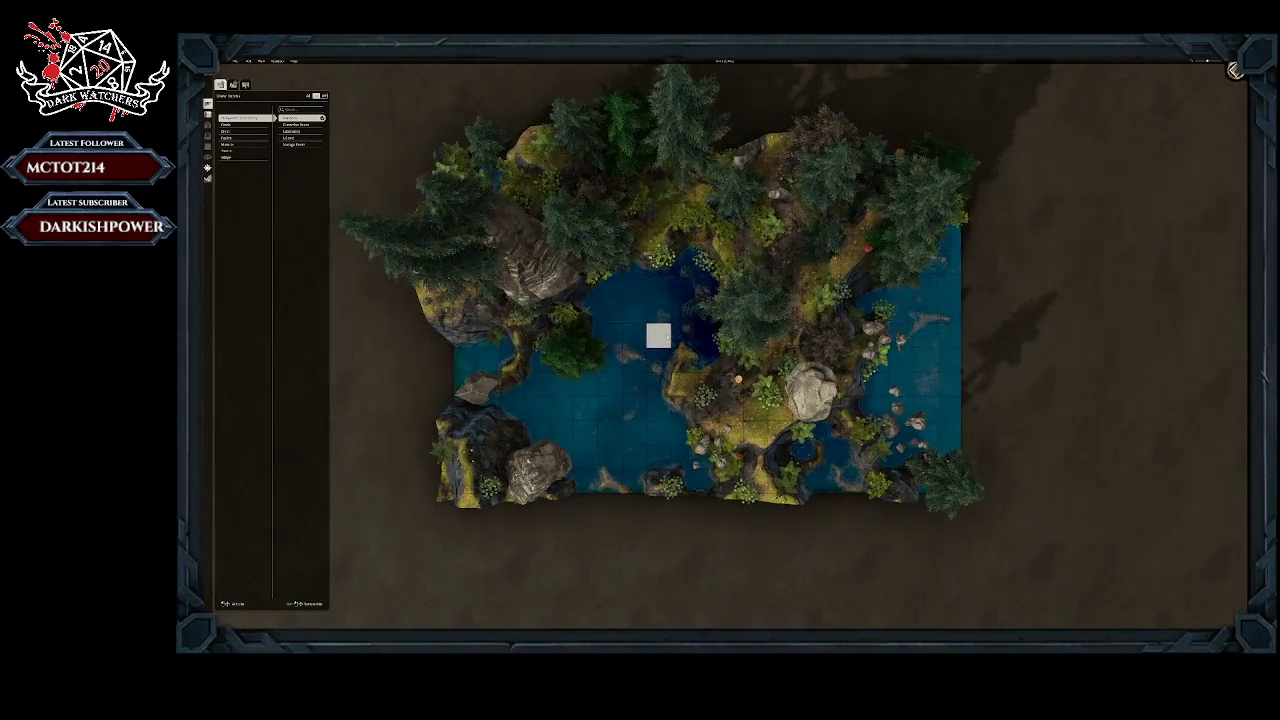
pyautogui.moveTo(662, 337); pyautogui.dragTo(686, 380, button='middle')
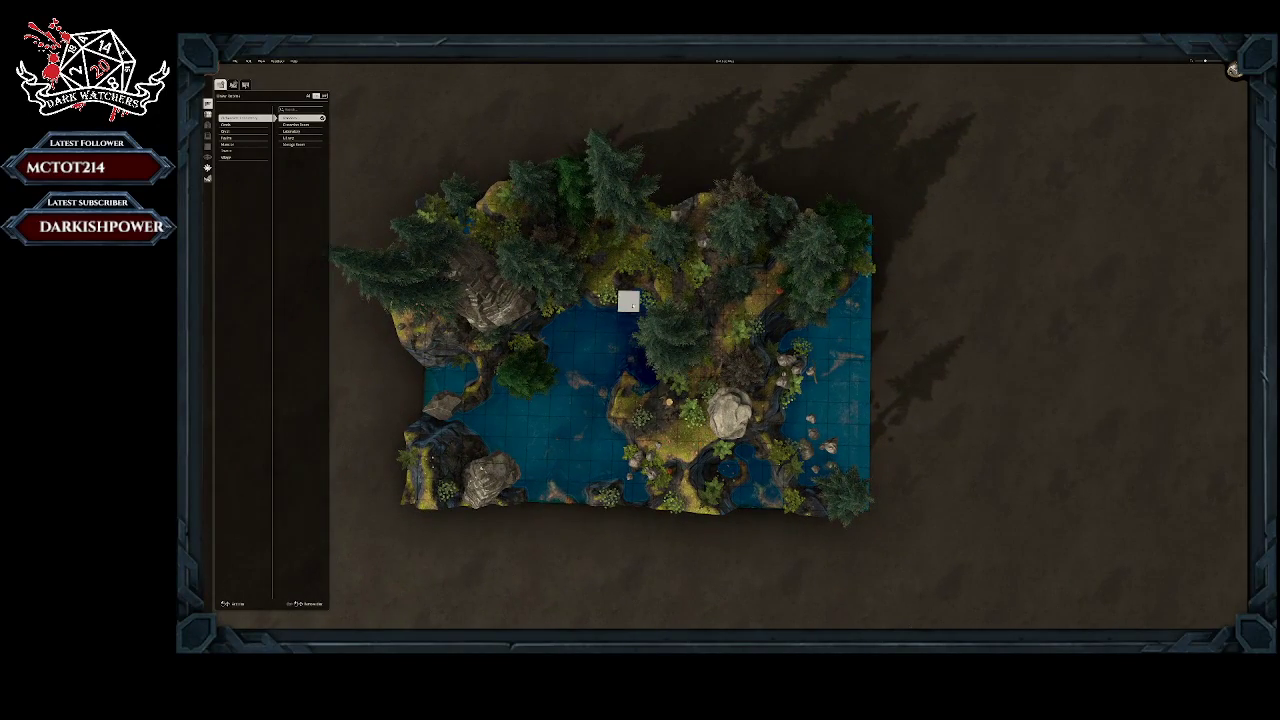
pyautogui.scroll(3, 628, 301)
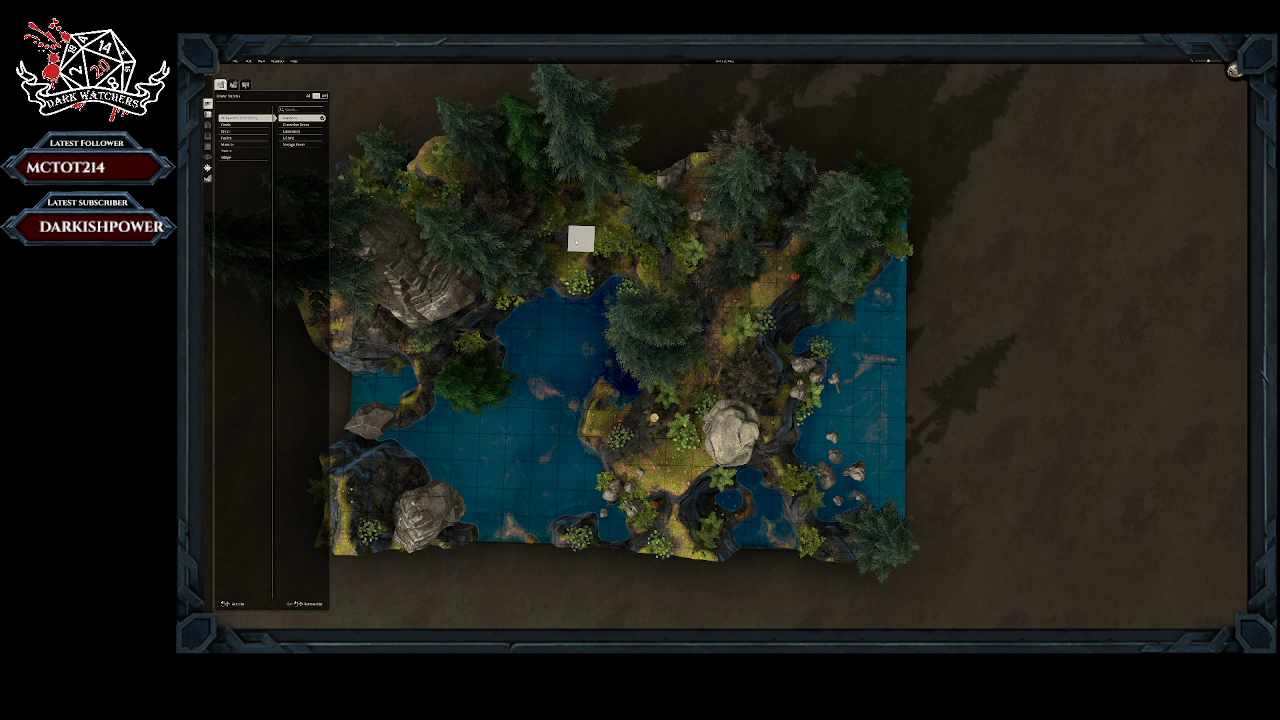
pyautogui.moveTo(581, 243); pyautogui.dragTo(608, 241)
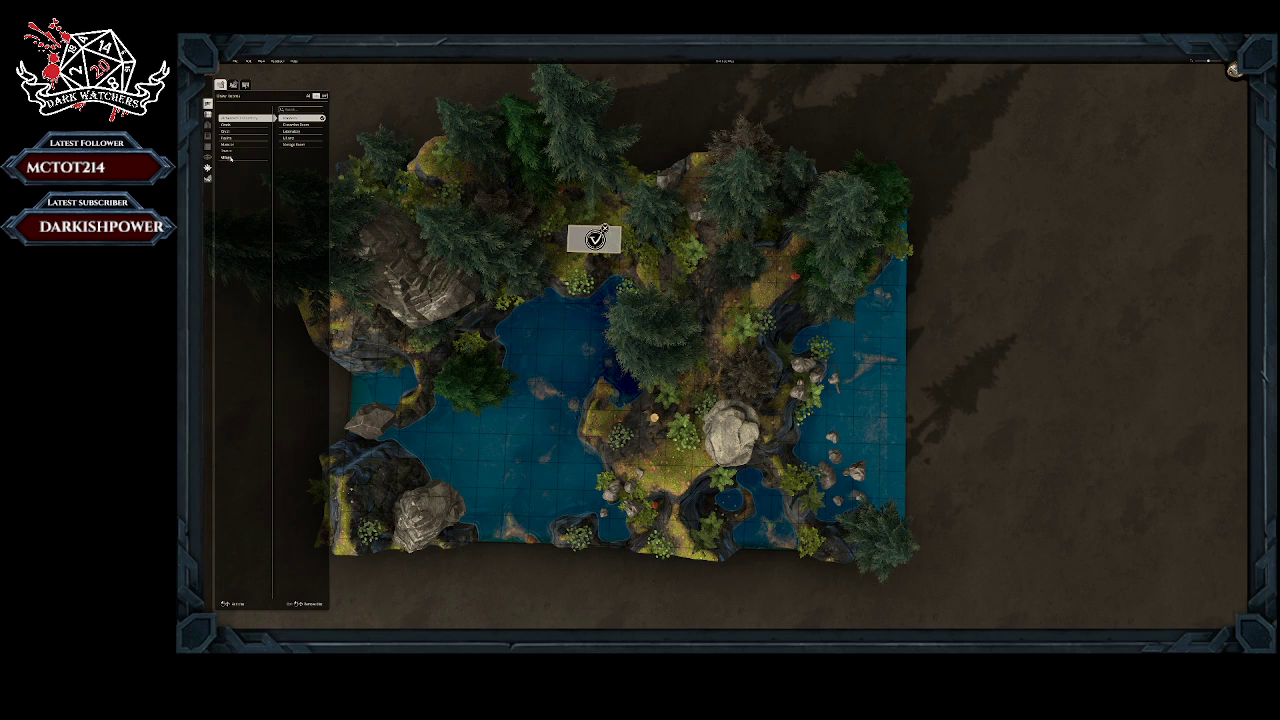
pyautogui.click(231, 158)
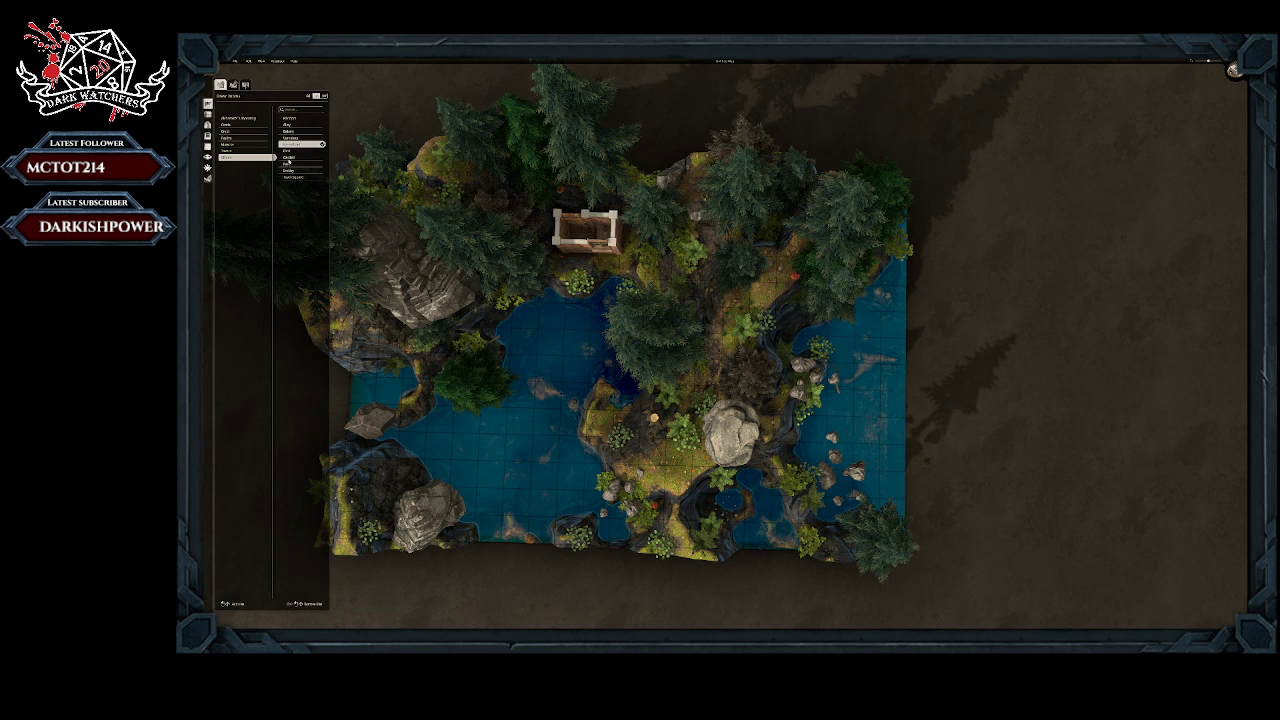
pyautogui.click(288, 157)
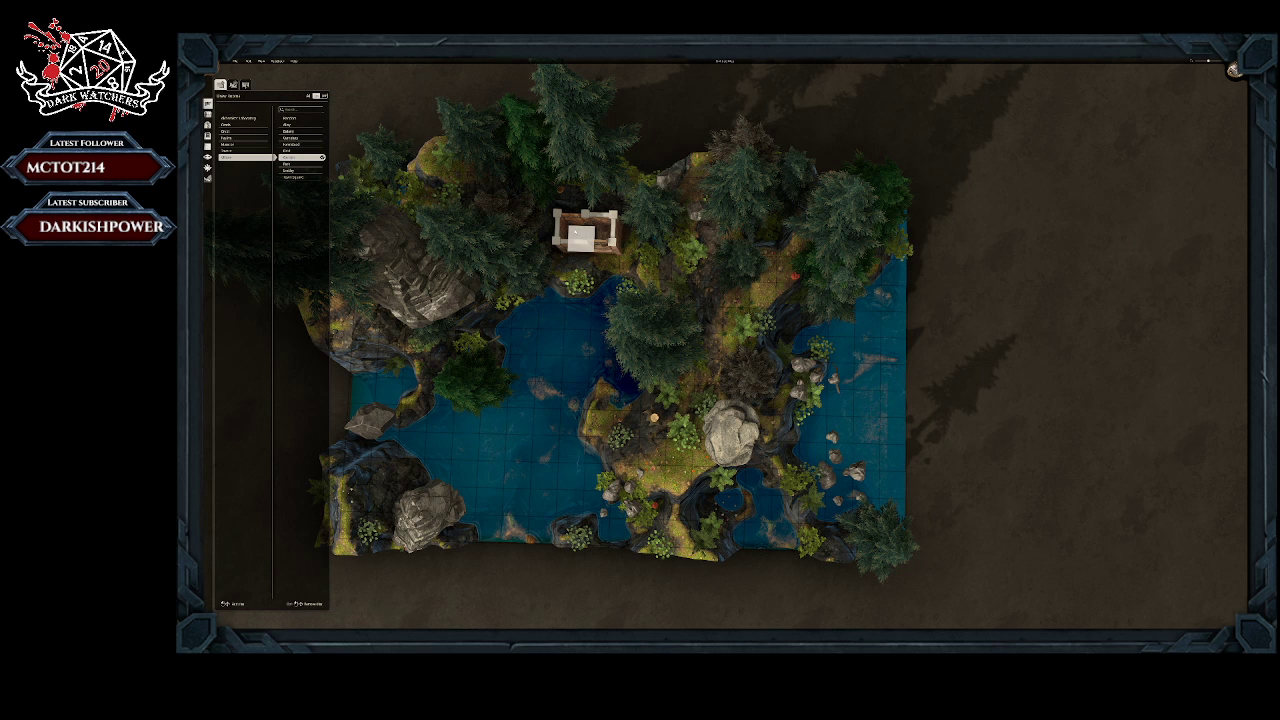
pyautogui.click(594, 238)
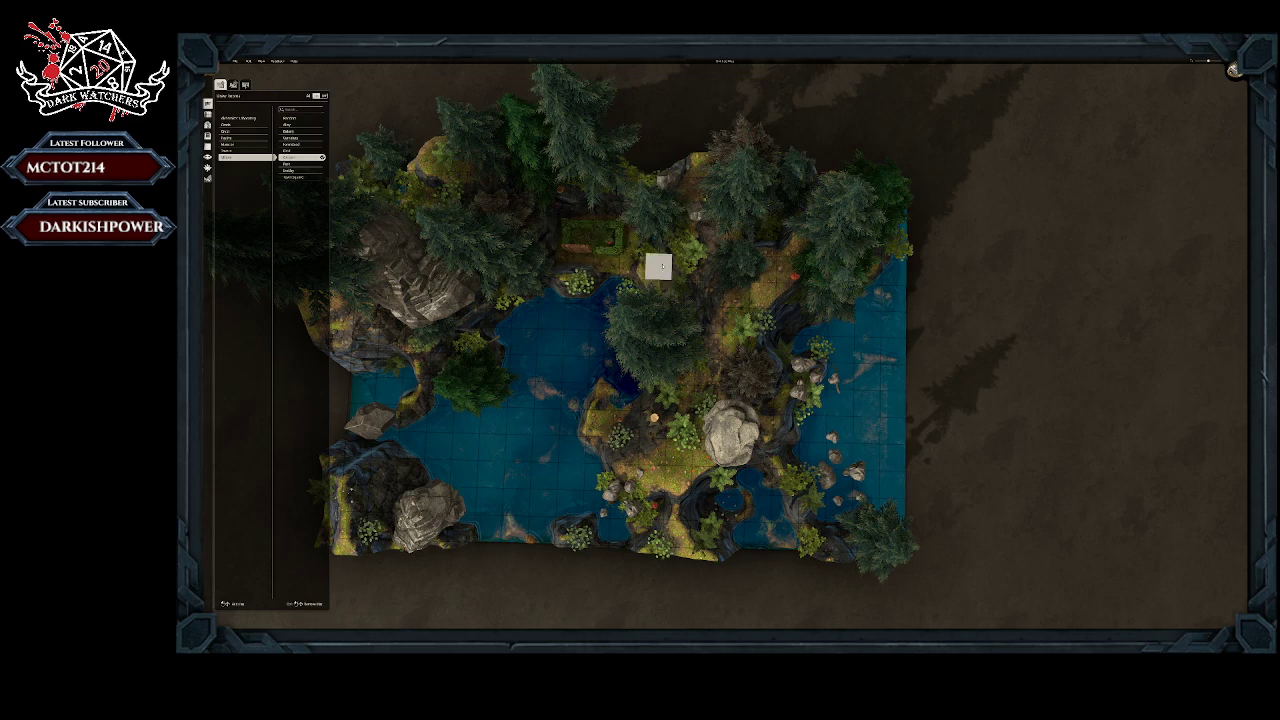
# Step: Flatten the terrain around the garden to an even height
pyautogui.moveTo(632, 262); pyautogui.dragTo(605, 258, button='middle')
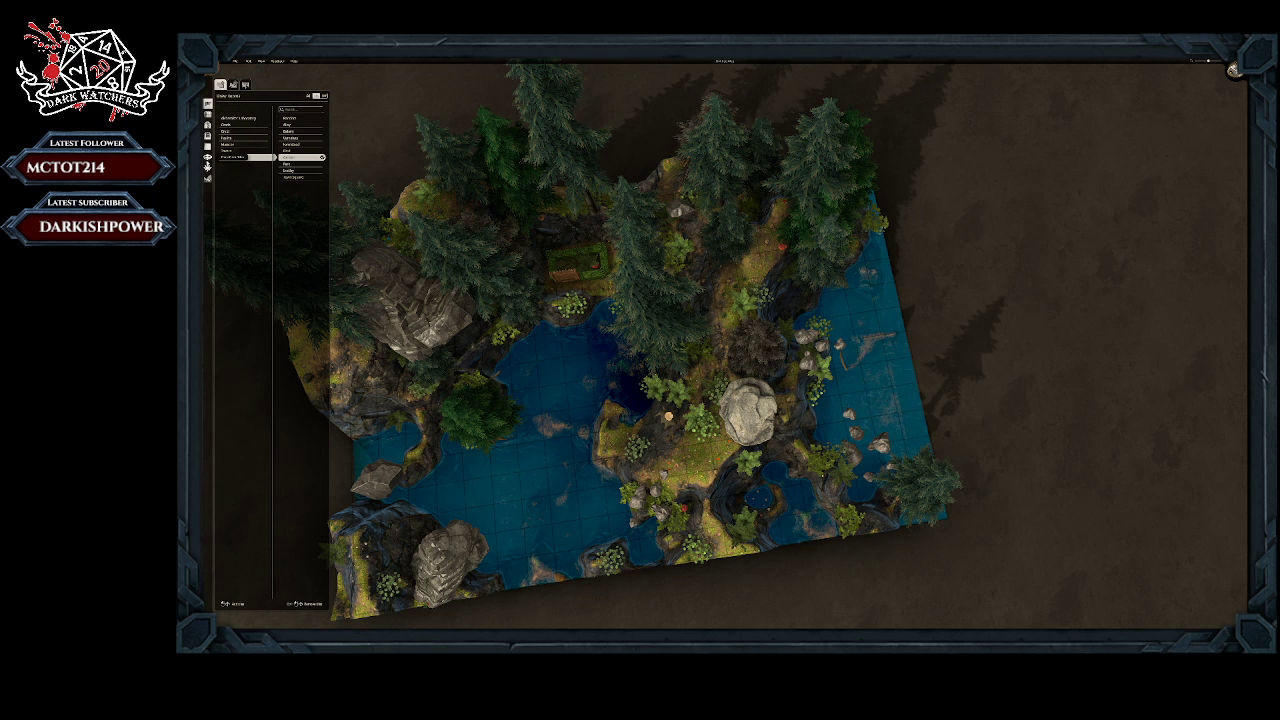
pyautogui.click(208, 179)
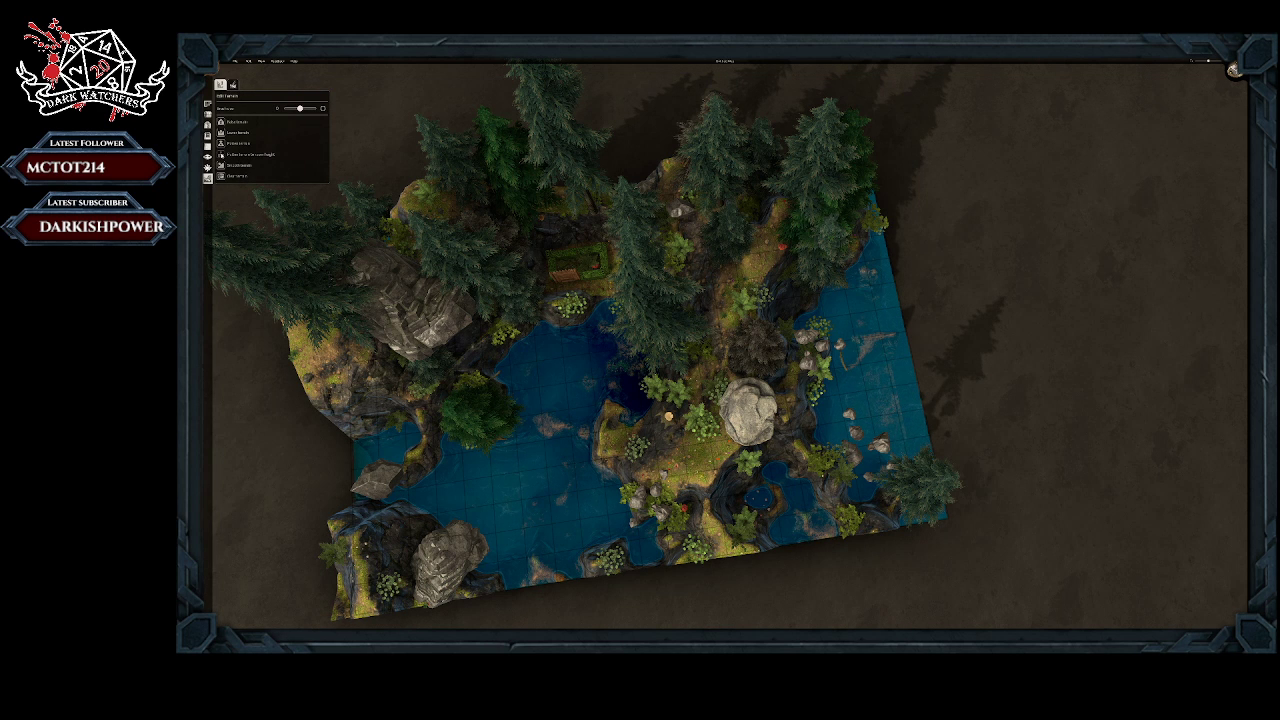
pyautogui.moveTo(597, 212)
pyautogui.mouseDown()
pyautogui.moveTo(523, 206)
pyautogui.moveTo(513, 246)
pyautogui.moveTo(546, 271)
pyautogui.moveTo(533, 260)
pyautogui.moveTo(562, 208)
pyautogui.moveTo(612, 224)
pyautogui.moveTo(609, 251)
pyautogui.moveTo(514, 211)
pyautogui.moveTo(580, 237)
pyautogui.moveTo(634, 191)
pyautogui.moveTo(583, 289)
pyautogui.moveTo(557, 286)
pyautogui.moveTo(543, 223)
pyautogui.moveTo(583, 190)
pyautogui.mouseUp()
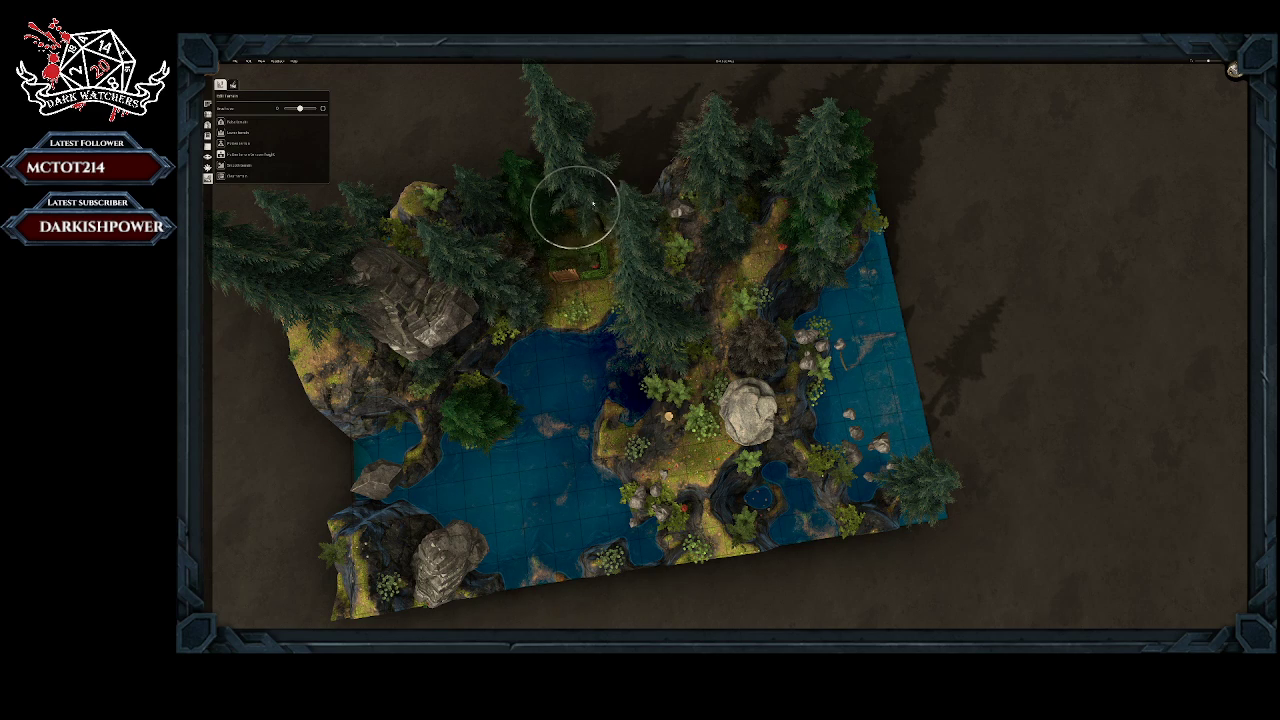
pyautogui.moveTo(608, 200)
pyautogui.mouseDown(button='middle')
pyautogui.moveTo(601, 281)
pyautogui.moveTo(603, 246)
pyautogui.mouseUp(button='middle')
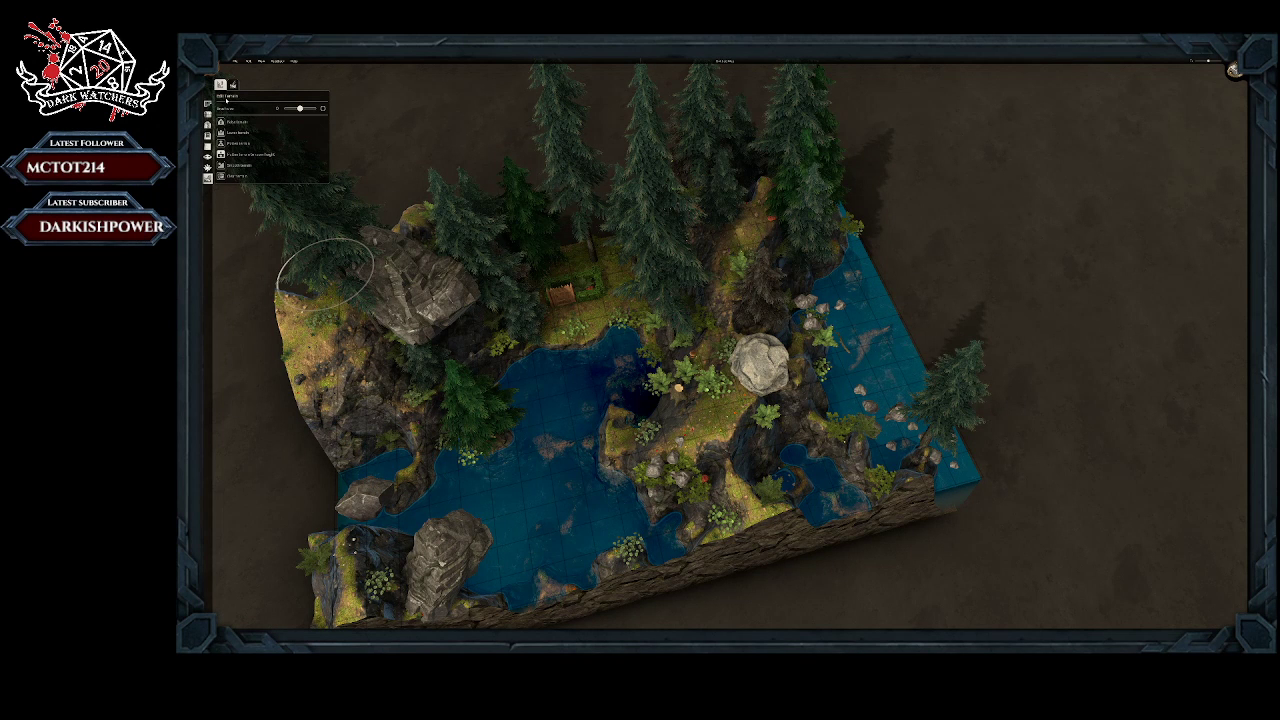
# Step: Place a two-by-two-tile Laboratory room from the alchemist's theme beyond the rear edge of the generated terrain
pyautogui.click(208, 104)
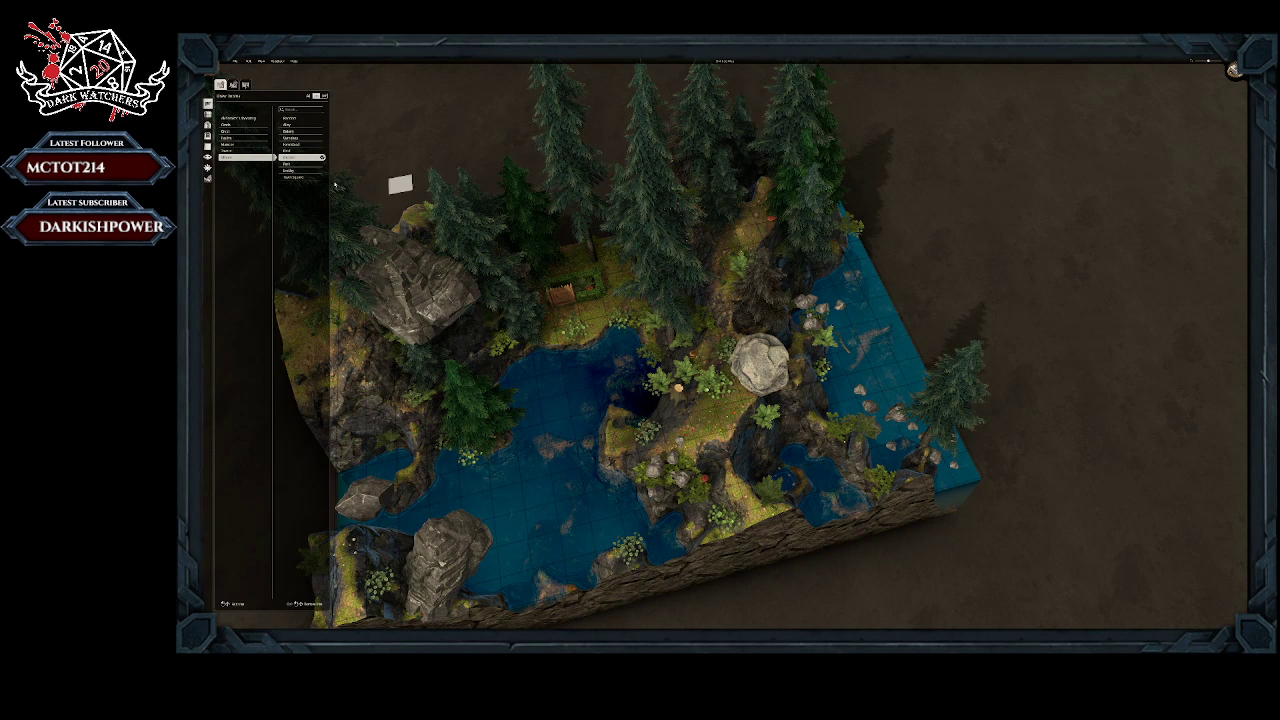
pyautogui.click(252, 119)
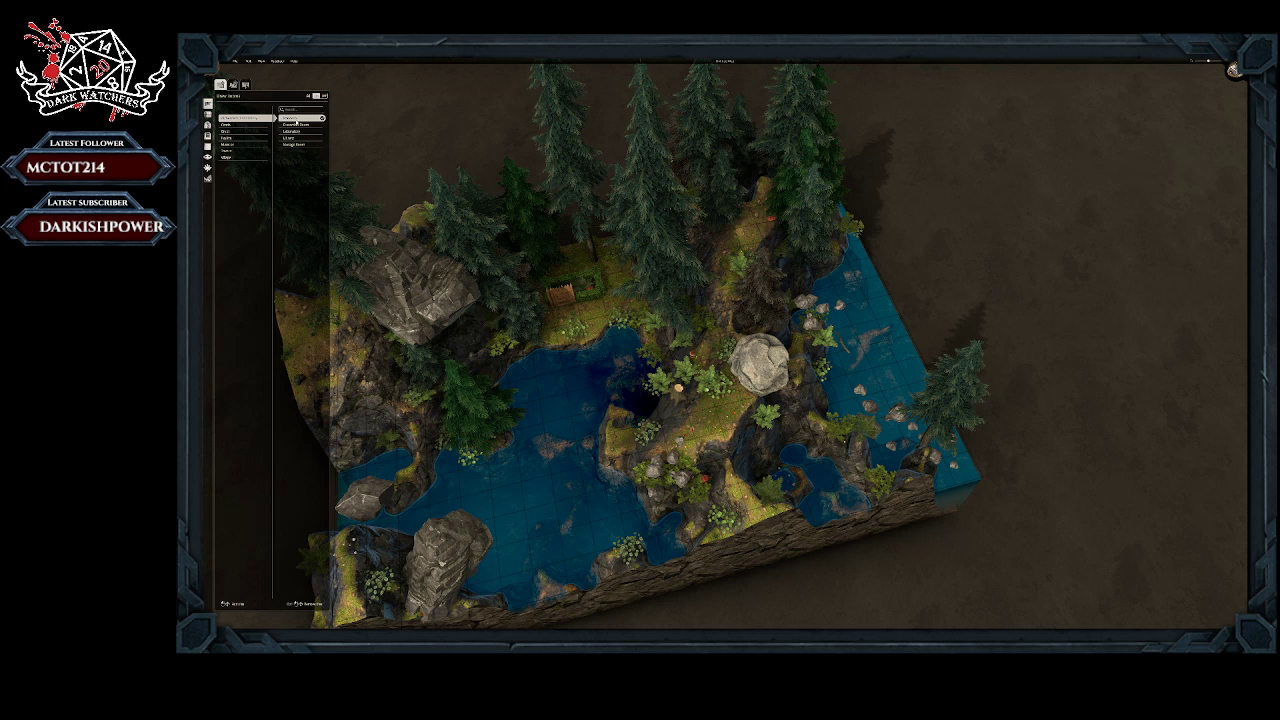
pyautogui.click(303, 131)
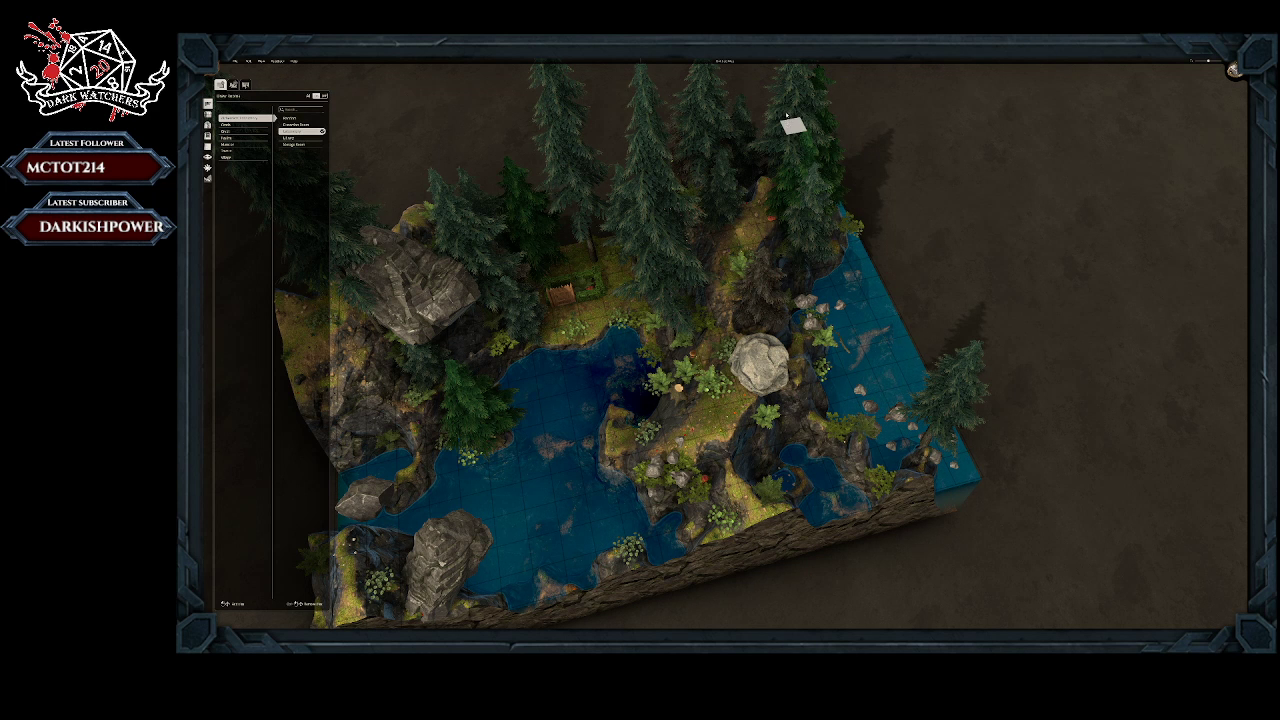
pyautogui.moveTo(776, 93); pyautogui.dragTo(1145, 350, button='right')
pyautogui.moveTo(907, 201); pyautogui.dragTo(863, 262, button='middle')
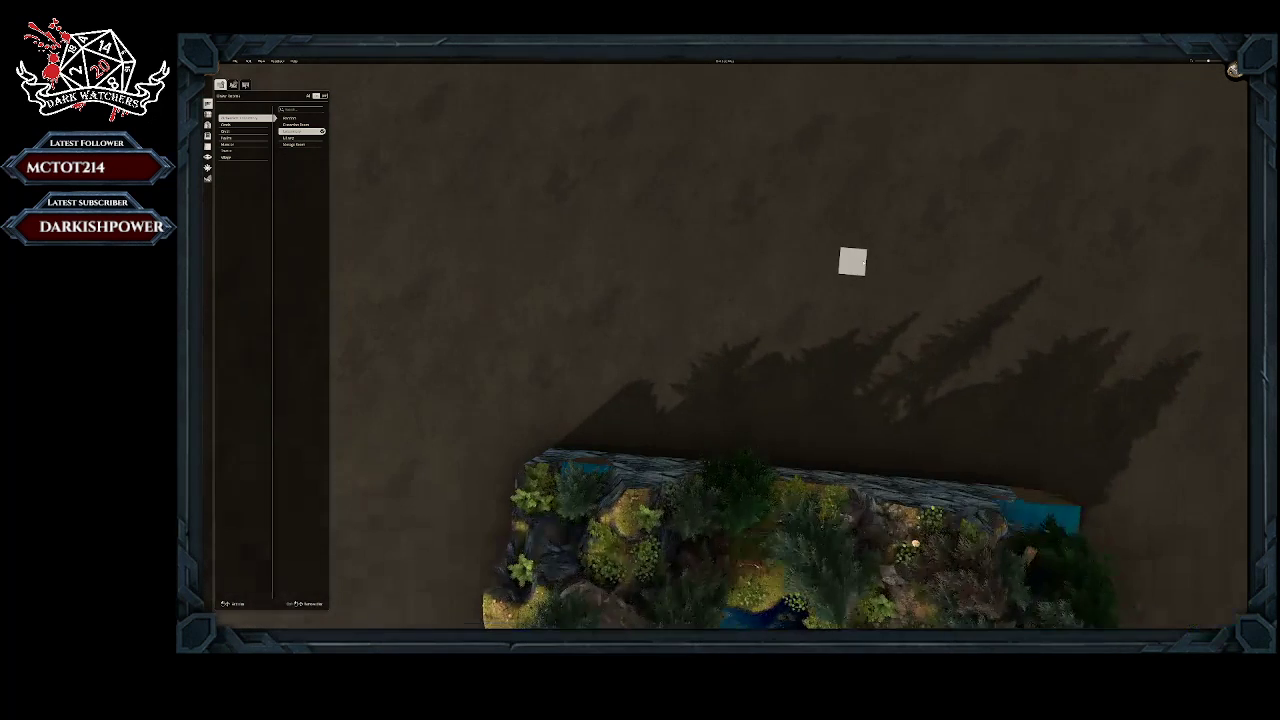
pyautogui.moveTo(756, 121); pyautogui.dragTo(788, 150)
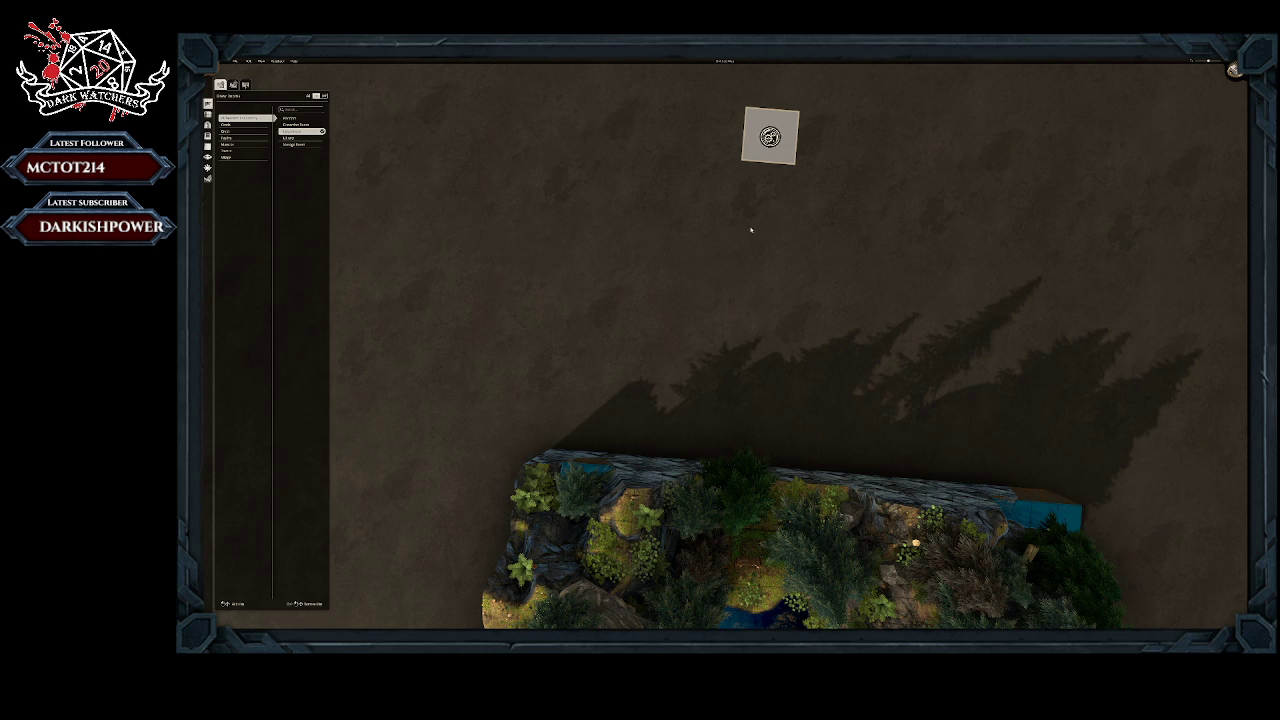
# Step: Flatten the terrain between the garden and the rear lake, extending the level grassy ground into the water
pyautogui.scroll(-1, 755, 275)
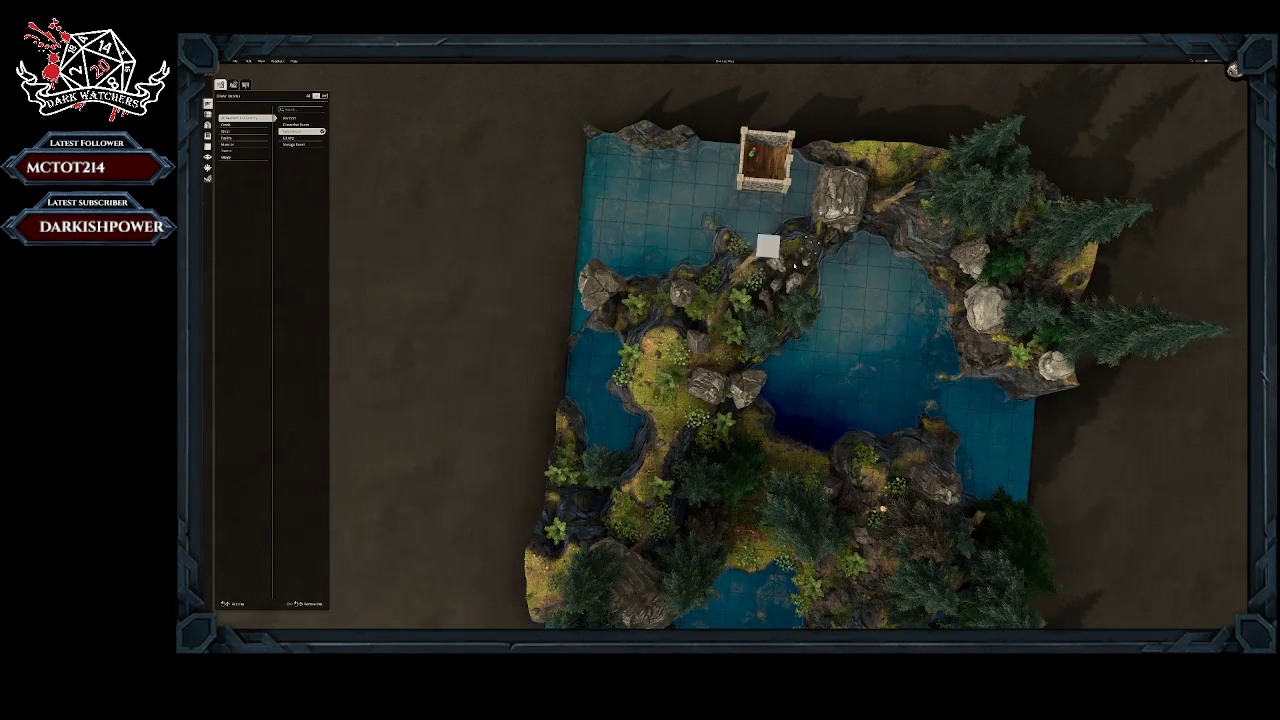
pyautogui.moveTo(828, 284); pyautogui.dragTo(824, 108, button='middle')
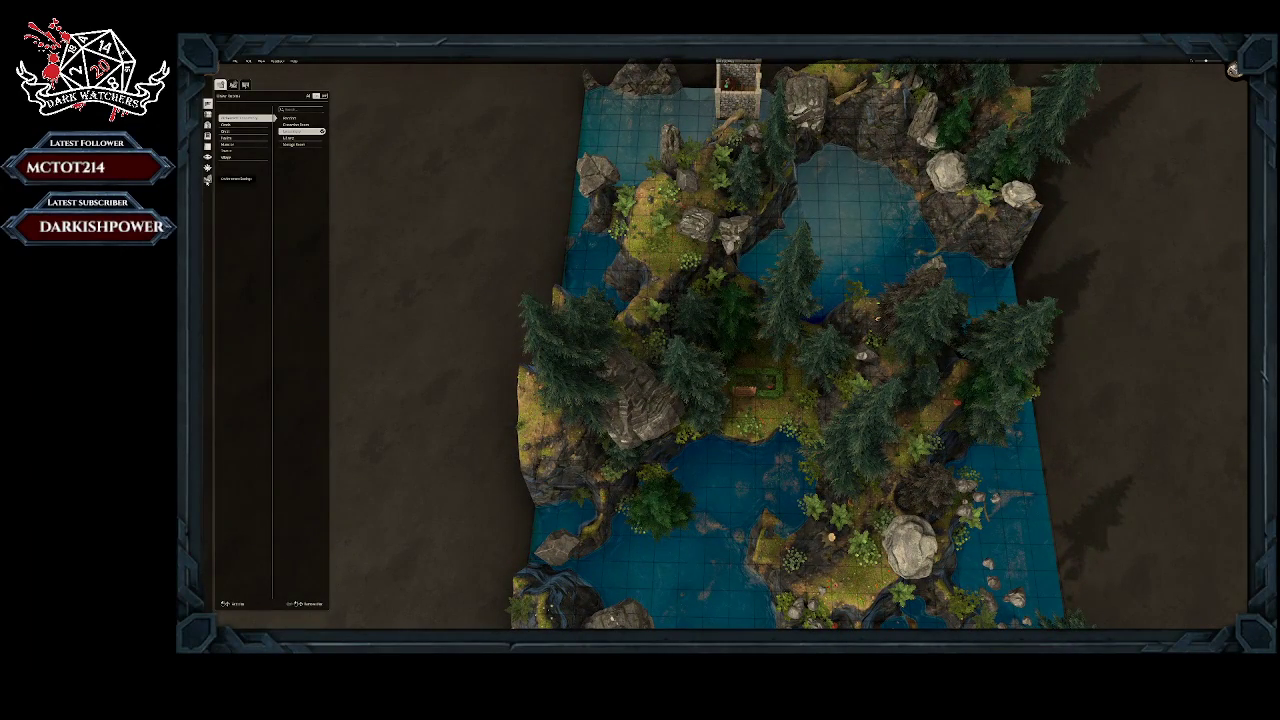
pyautogui.click(208, 178)
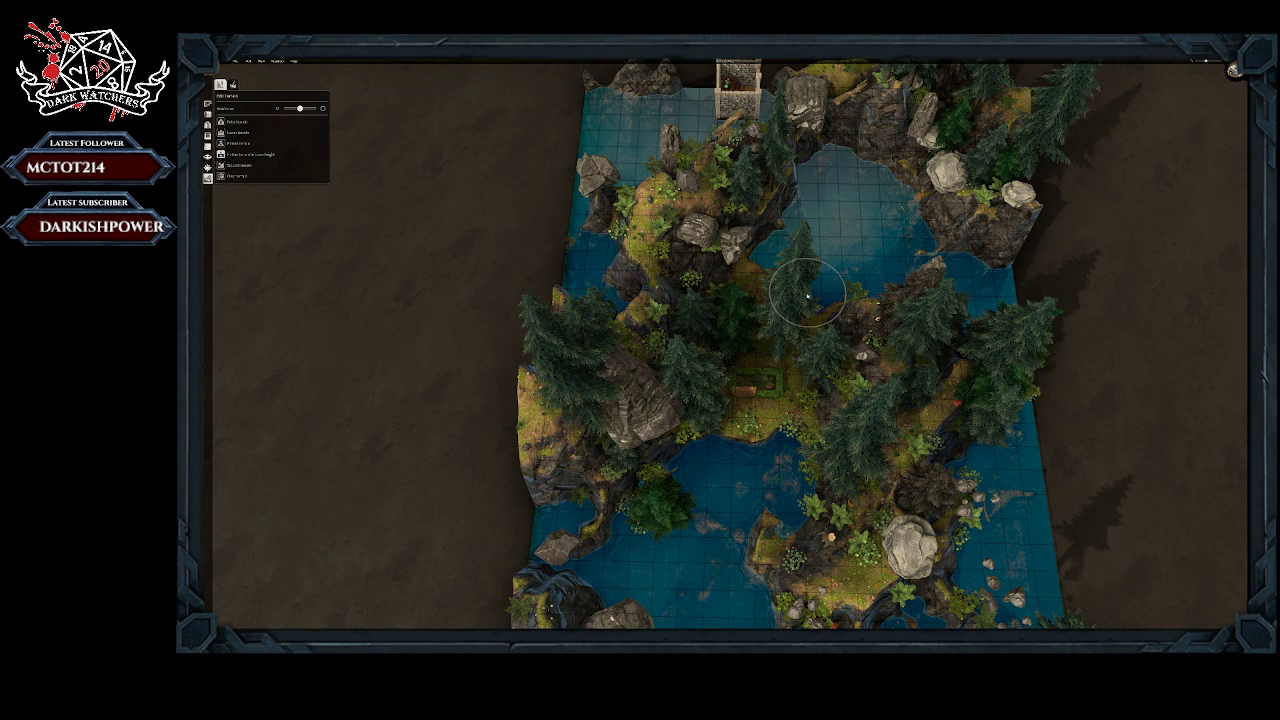
pyautogui.moveTo(760, 255)
pyautogui.mouseDown()
pyautogui.moveTo(769, 238)
pyautogui.moveTo(820, 242)
pyautogui.moveTo(849, 266)
pyautogui.moveTo(852, 345)
pyautogui.moveTo(829, 366)
pyautogui.moveTo(794, 271)
pyautogui.moveTo(720, 205)
pyautogui.moveTo(666, 333)
pyautogui.moveTo(686, 371)
pyautogui.moveTo(748, 412)
pyautogui.moveTo(800, 420)
pyautogui.moveTo(880, 338)
pyautogui.moveTo(854, 263)
pyautogui.moveTo(881, 294)
pyautogui.moveTo(797, 200)
pyautogui.moveTo(722, 200)
pyautogui.moveTo(706, 214)
pyautogui.moveTo(784, 204)
pyautogui.mouseUp()
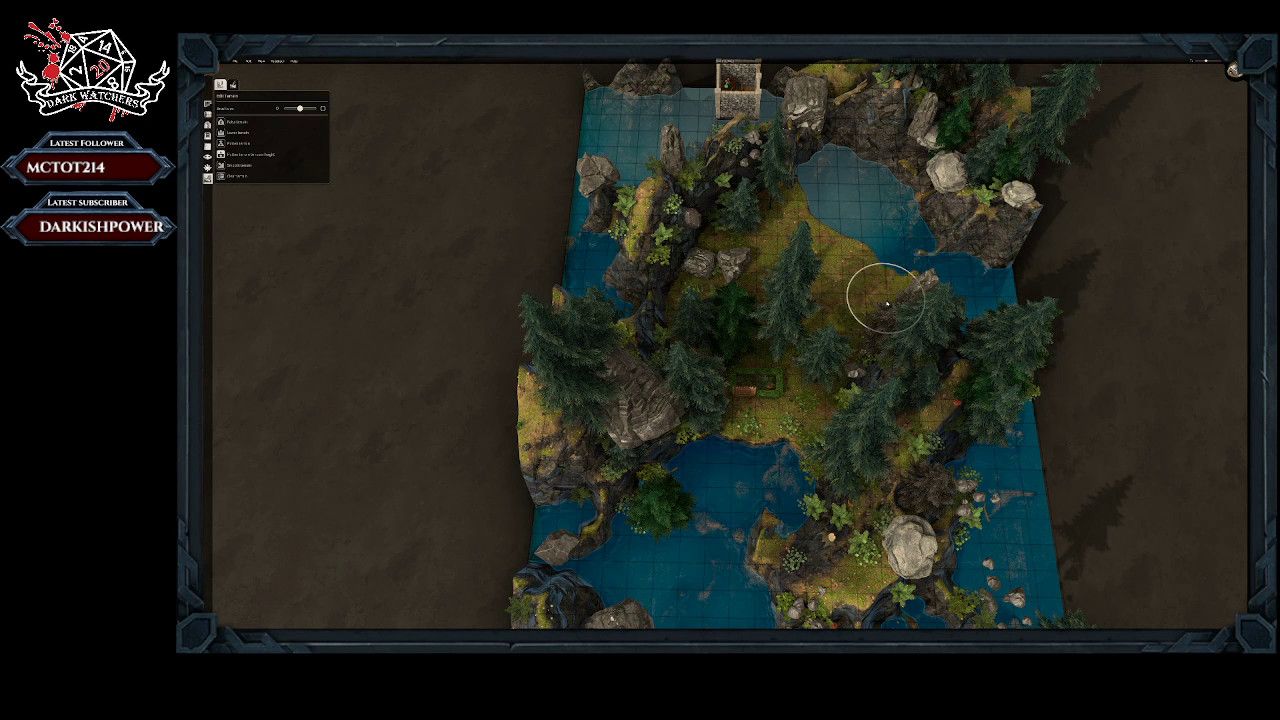
# Step: Flatten the rocky ridge along the clearing's west side and extend the level grass over most of the rear lake
pyautogui.moveTo(690, 257)
pyautogui.mouseDown()
pyautogui.moveTo(667, 316)
pyautogui.moveTo(667, 352)
pyautogui.moveTo(686, 371)
pyautogui.moveTo(677, 414)
pyautogui.moveTo(654, 428)
pyautogui.moveTo(652, 320)
pyautogui.moveTo(674, 257)
pyautogui.moveTo(642, 287)
pyautogui.moveTo(677, 258)
pyautogui.moveTo(651, 271)
pyautogui.moveTo(678, 235)
pyautogui.moveTo(660, 190)
pyautogui.moveTo(695, 205)
pyautogui.moveTo(745, 192)
pyautogui.moveTo(690, 212)
pyautogui.moveTo(670, 290)
pyautogui.mouseUp()
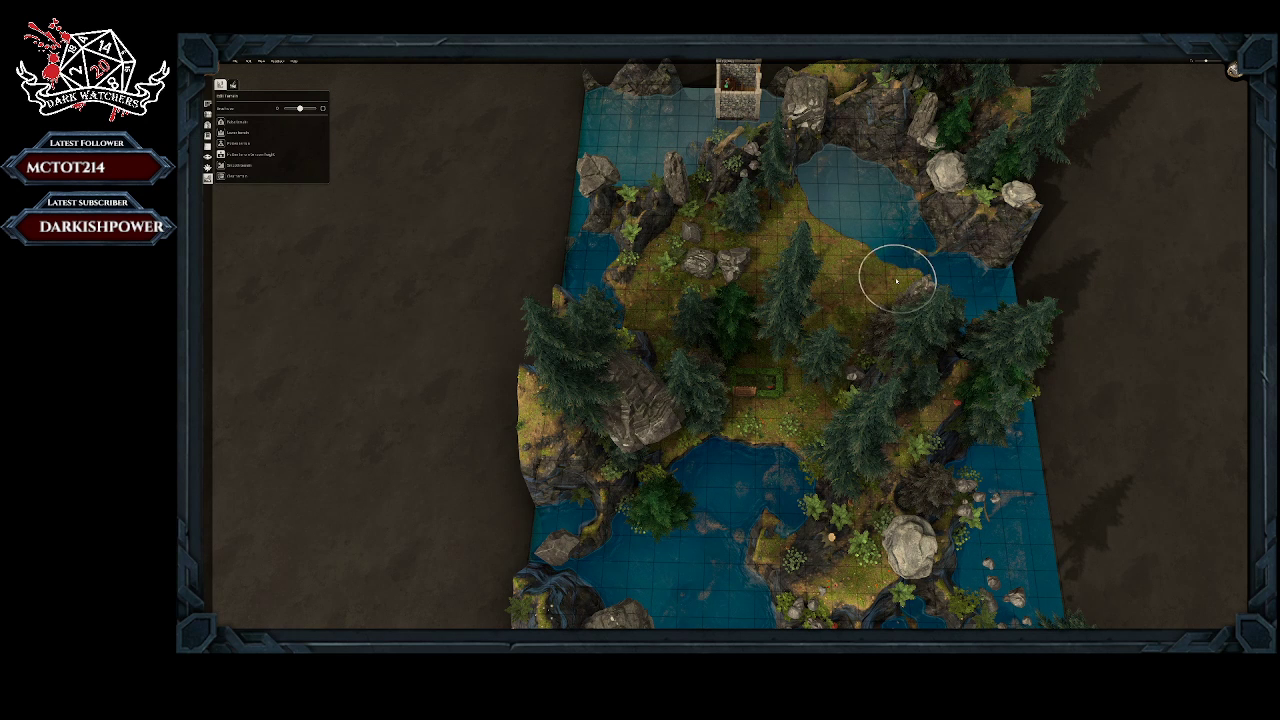
pyautogui.moveTo(897, 282)
pyautogui.mouseDown()
pyautogui.moveTo(872, 215)
pyautogui.moveTo(841, 224)
pyautogui.moveTo(817, 177)
pyautogui.moveTo(670, 226)
pyautogui.mouseUp()
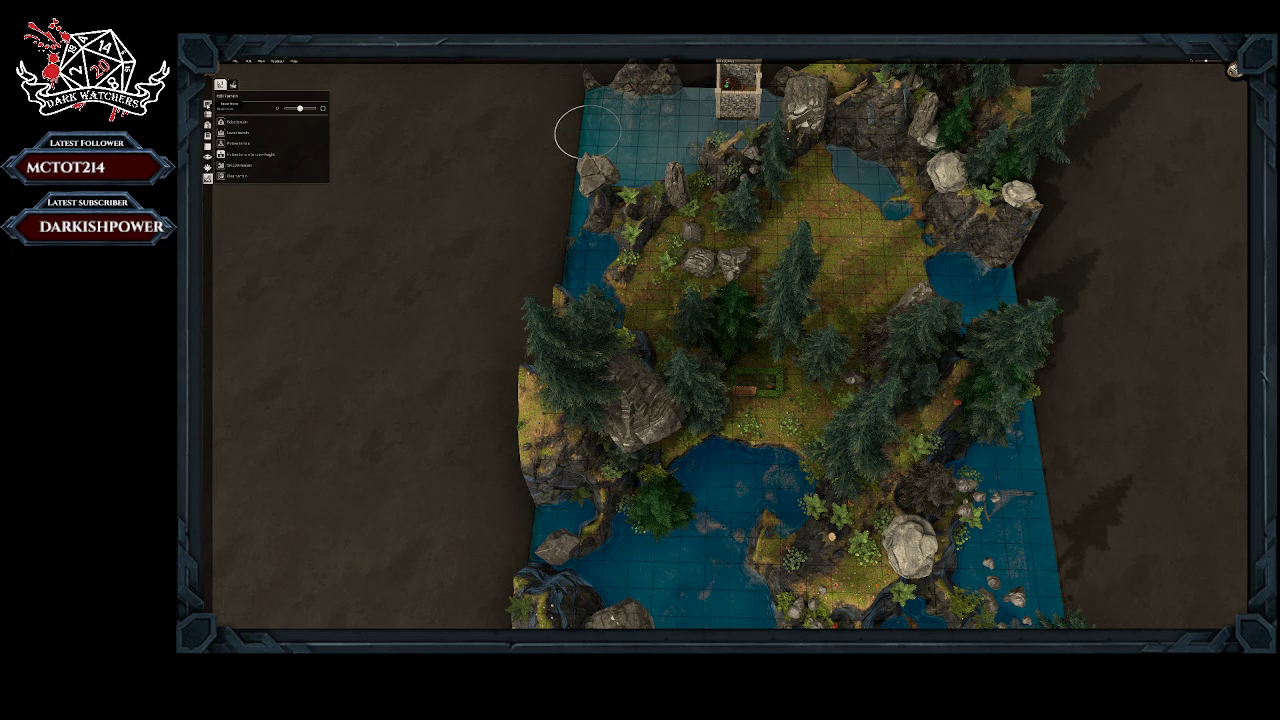
# Step: Browse the building pieces and object categories for a stone wall piece
pyautogui.click(209, 105)
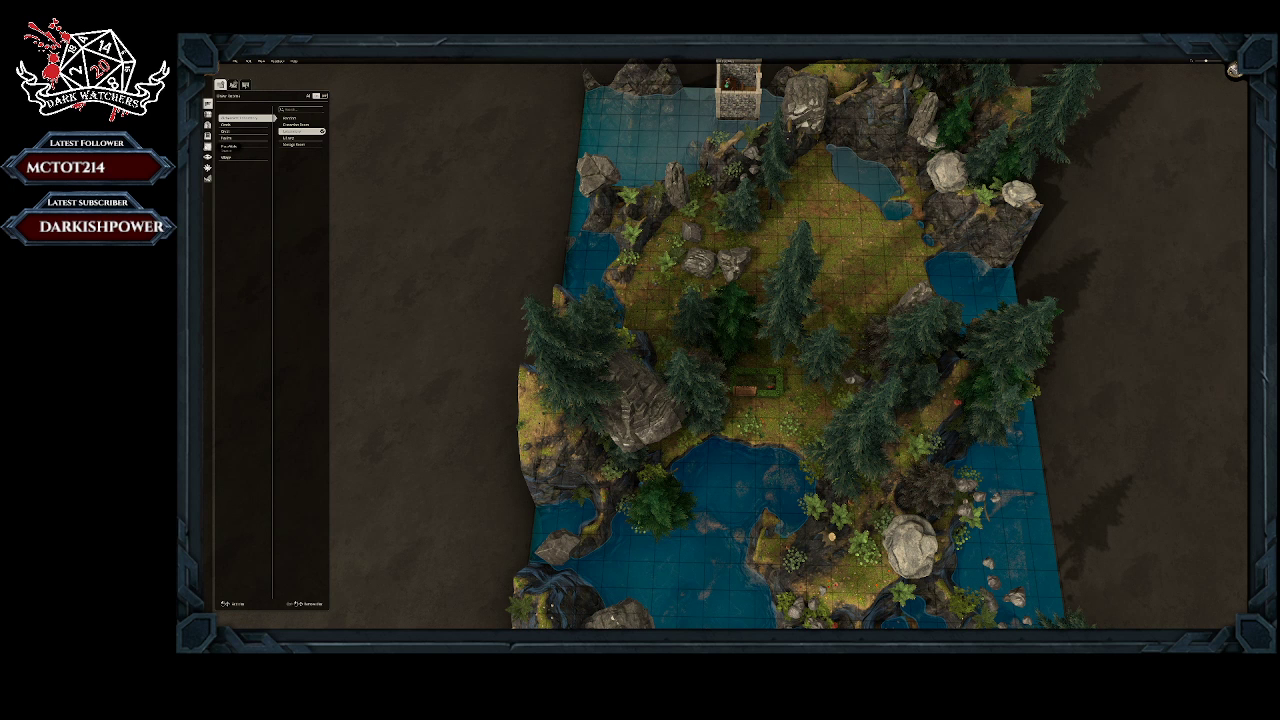
pyautogui.click(208, 147)
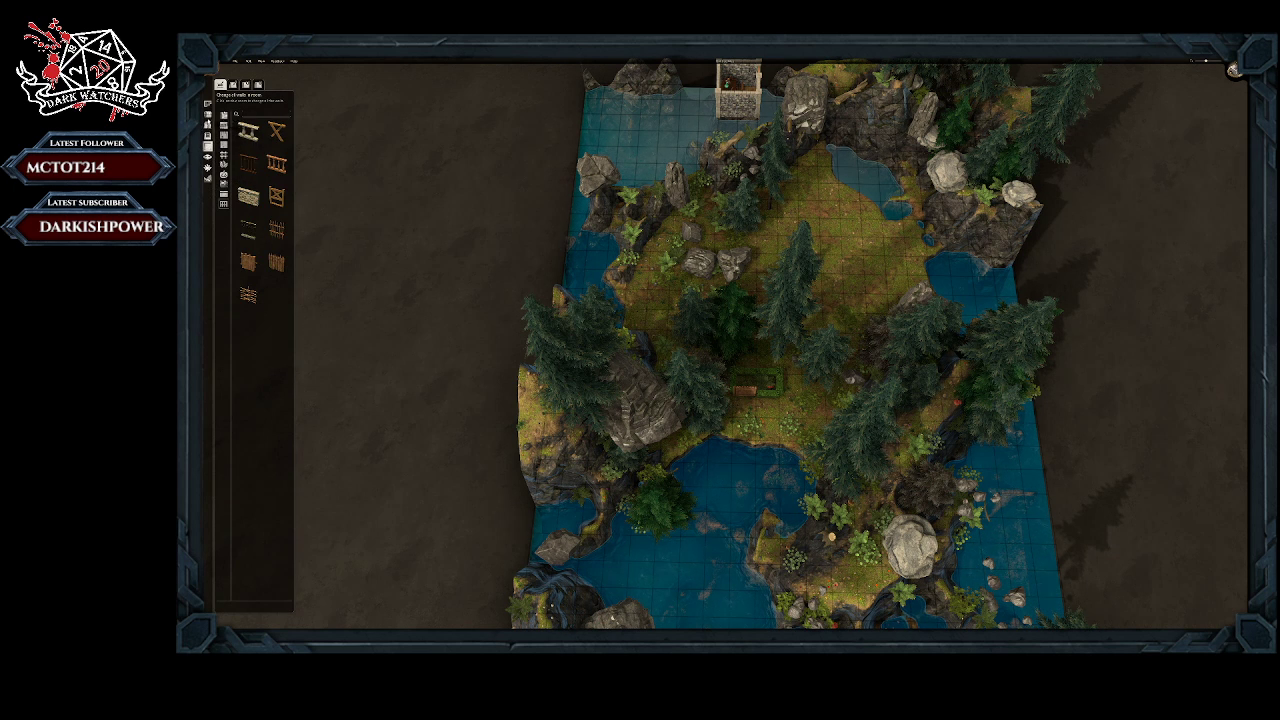
pyautogui.click(207, 113)
pyautogui.click(222, 83)
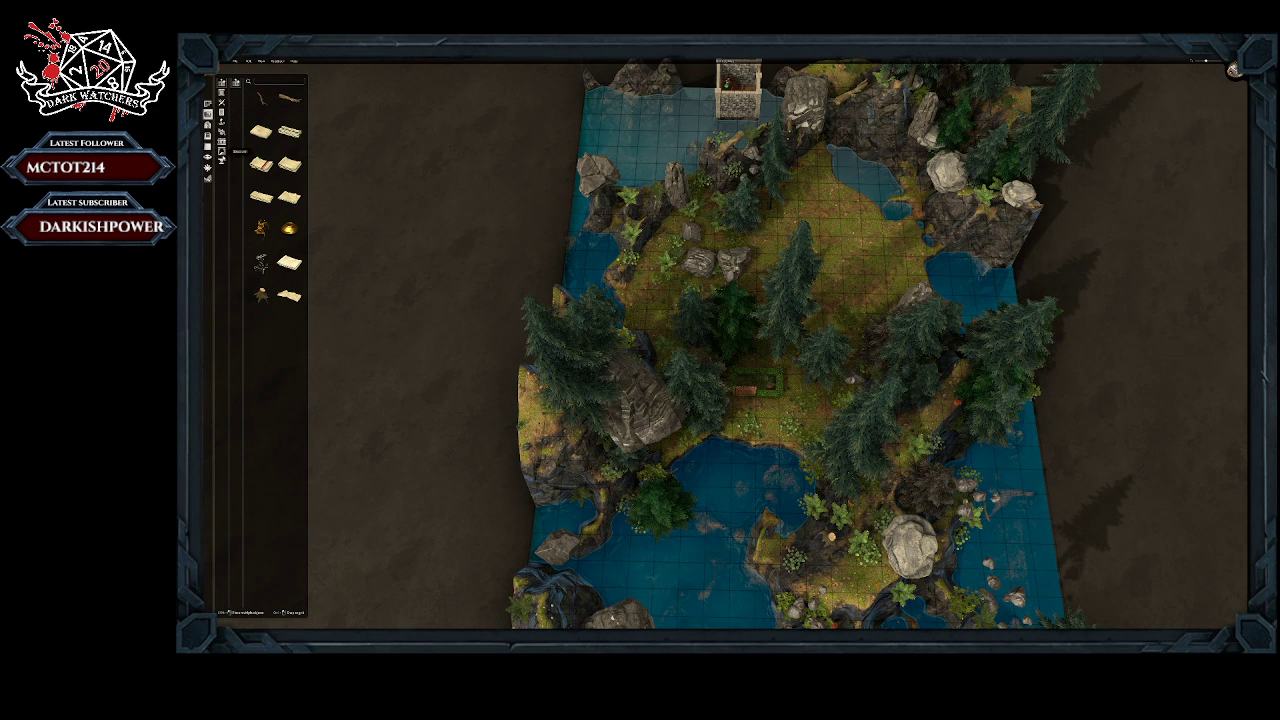
pyautogui.click(223, 152)
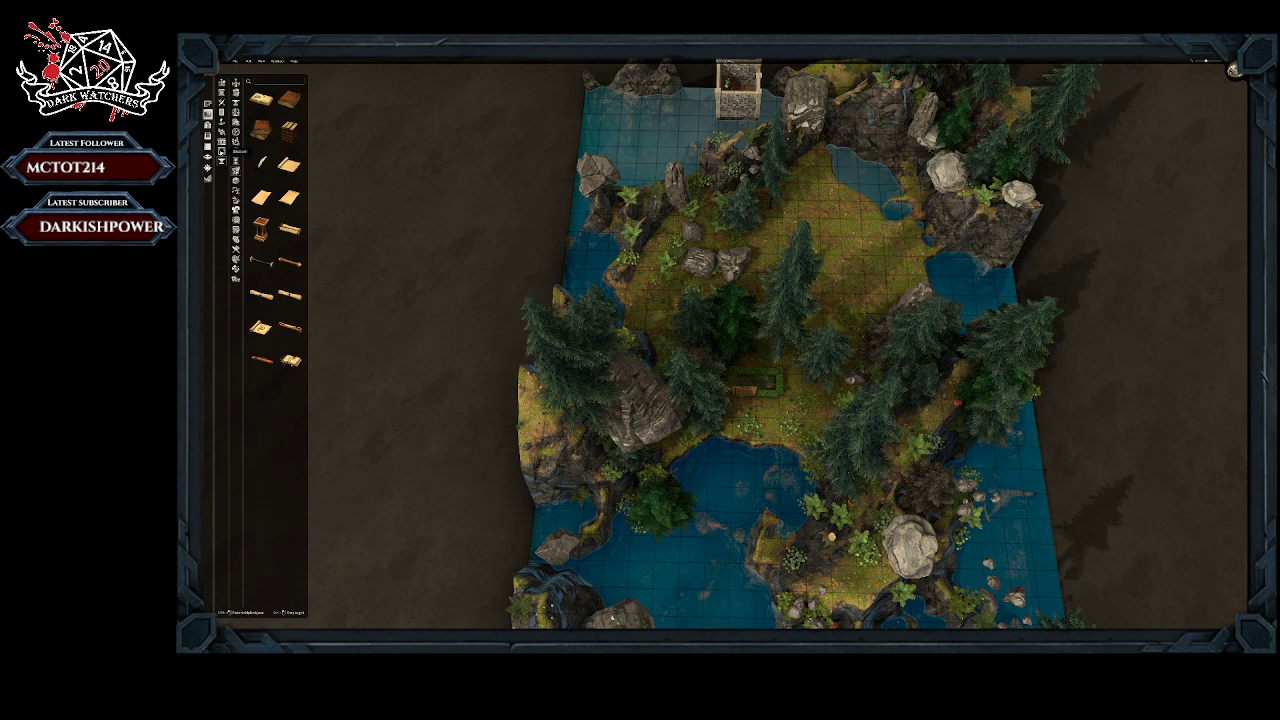
pyautogui.click(224, 152)
pyautogui.click(240, 181)
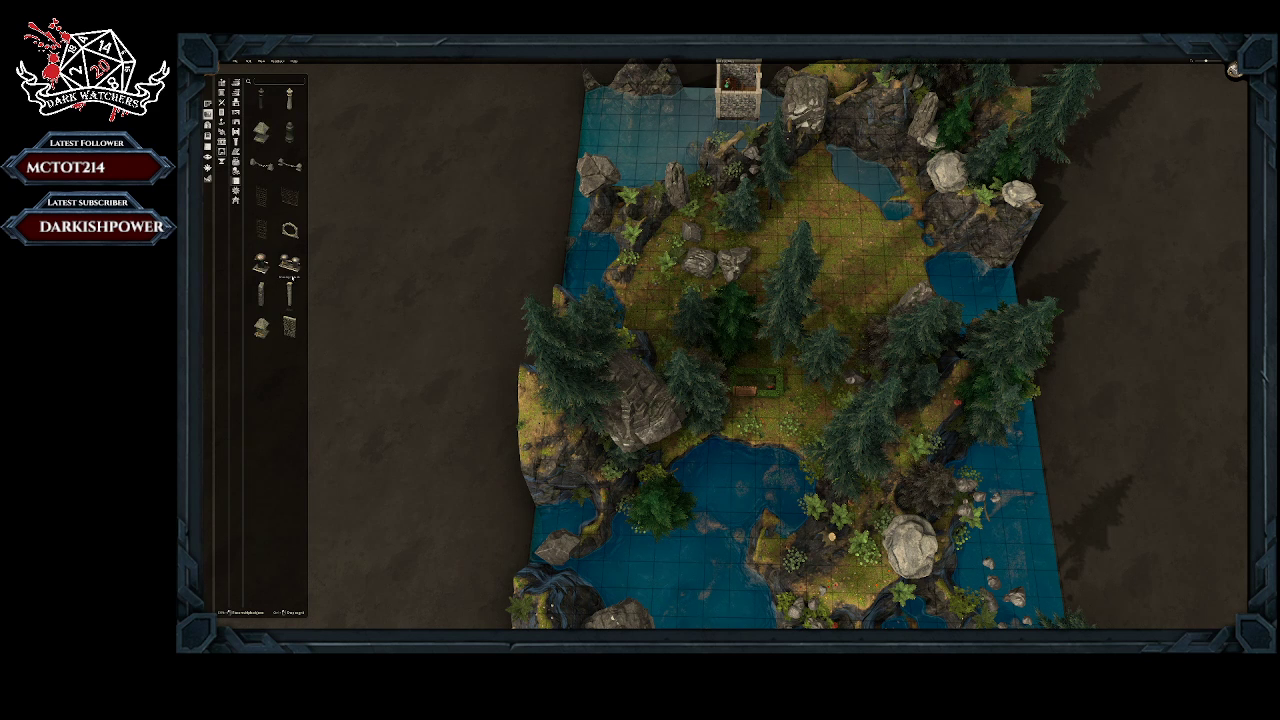
pyautogui.click(289, 326)
# Step: Place a Kitchen room two tiles wide and one tile deep on the garden's spot north of the front lake
pyautogui.click(207, 104)
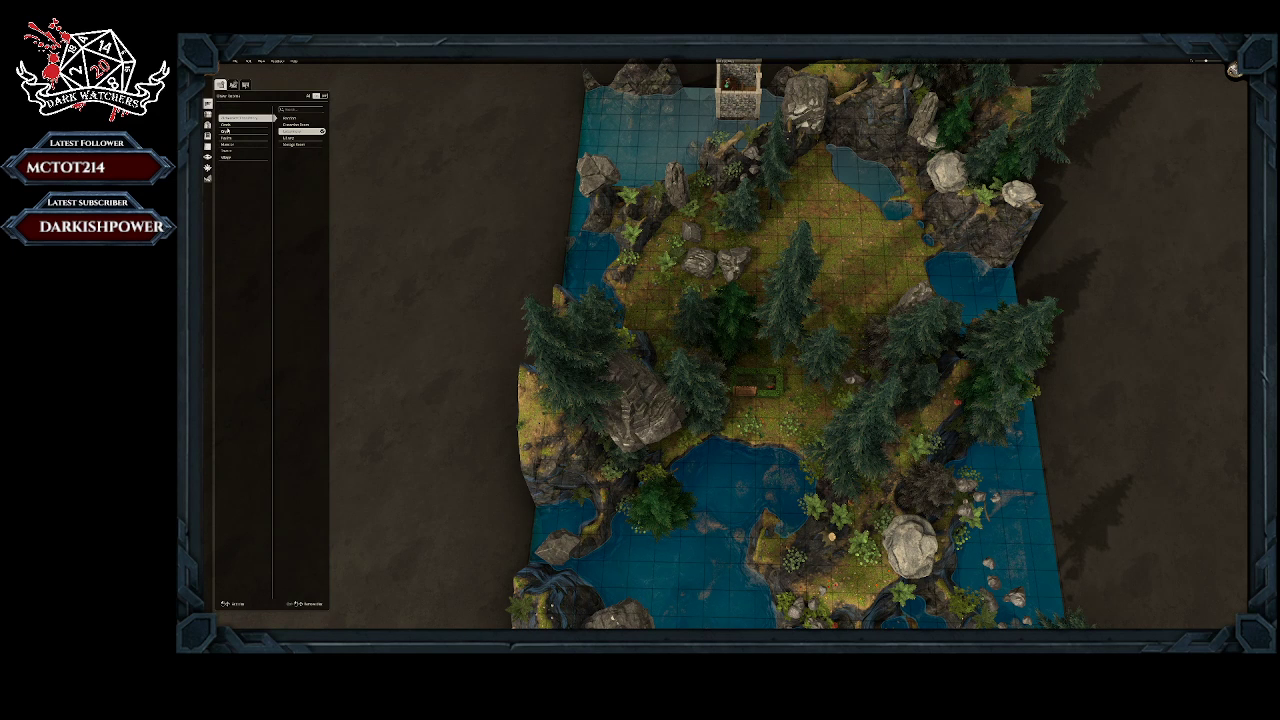
pyautogui.click(227, 145)
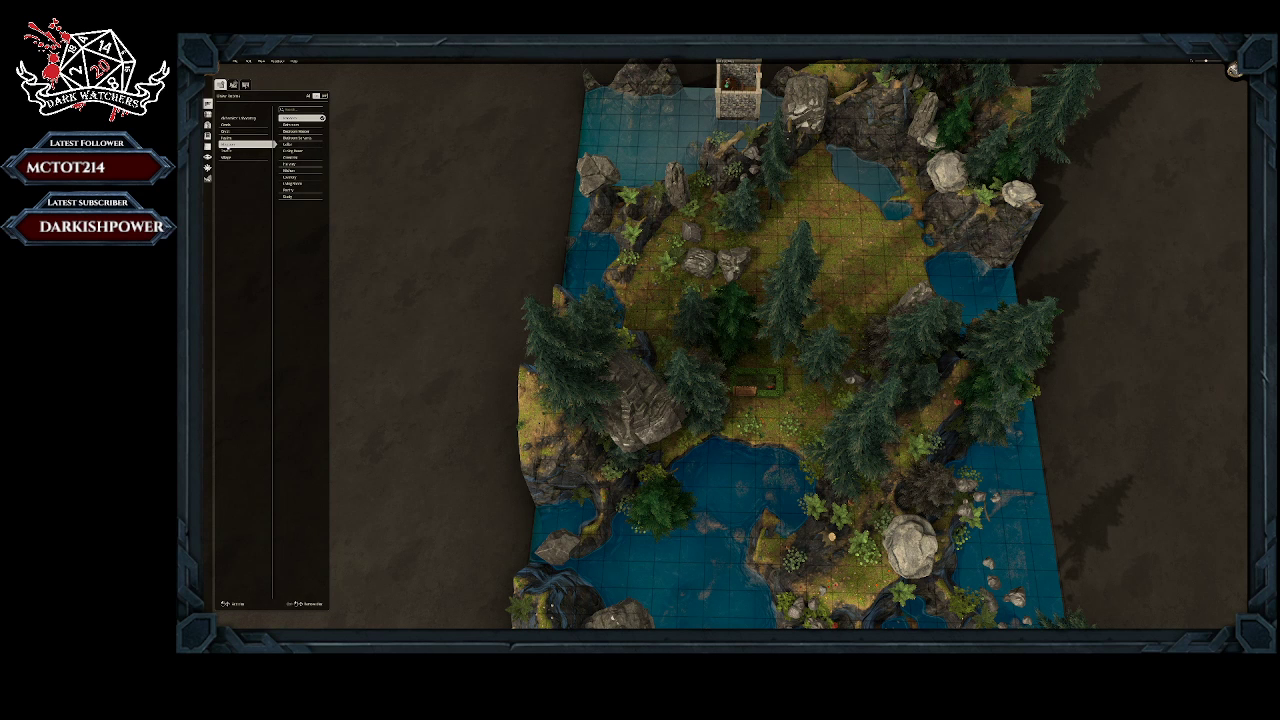
pyautogui.click(289, 170)
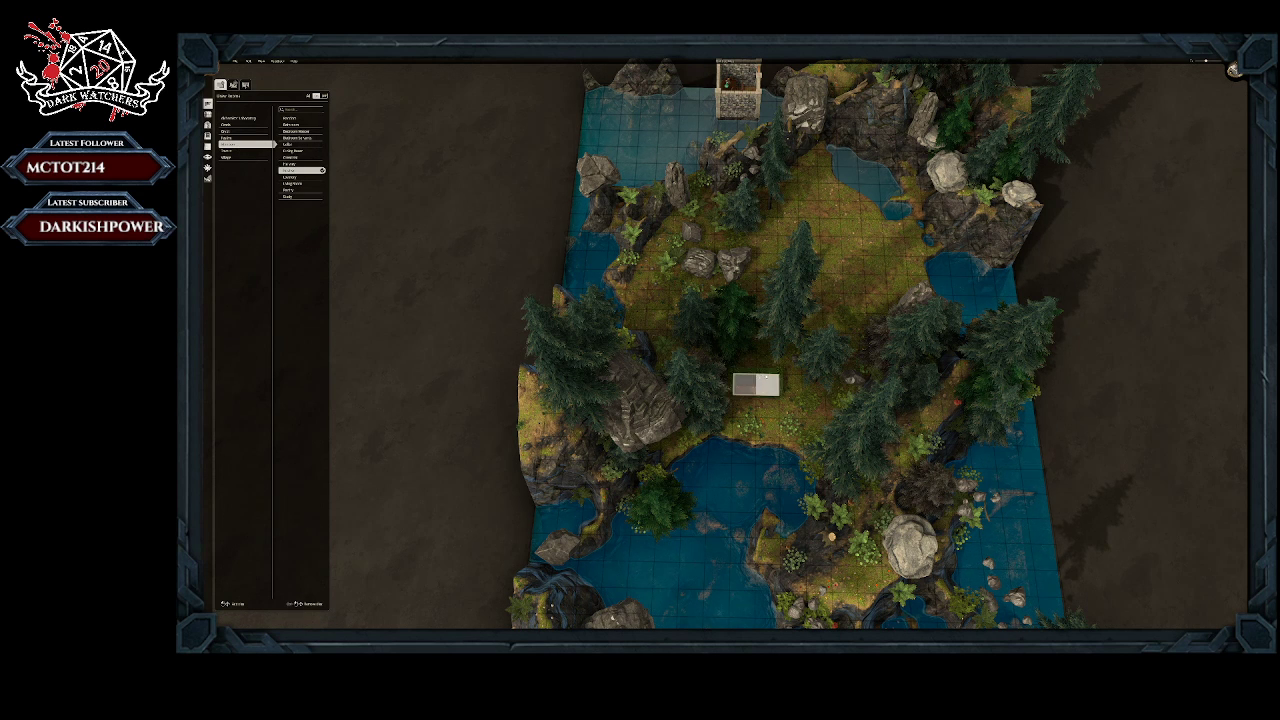
pyautogui.click(756, 384)
pyautogui.click(755, 385)
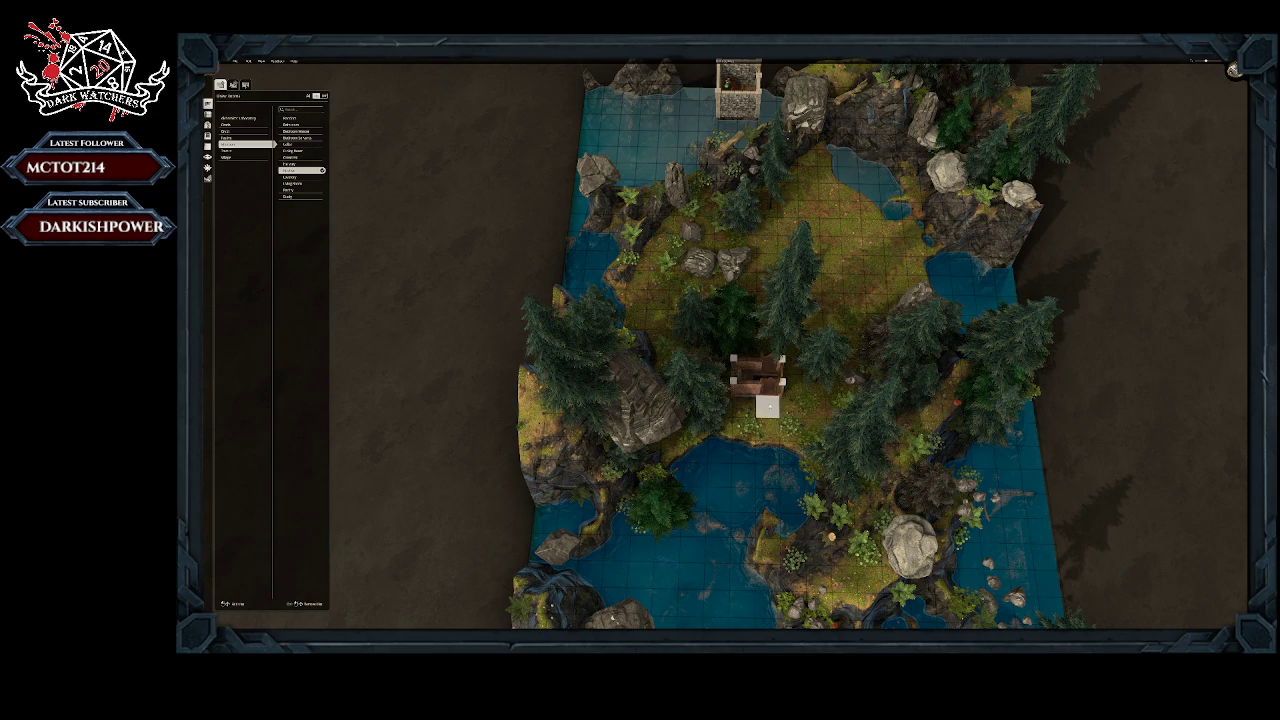
pyautogui.moveTo(769, 407)
pyautogui.mouseDown(button='middle')
pyautogui.moveTo(746, 459)
pyautogui.moveTo(771, 419)
pyautogui.mouseUp(button='middle')
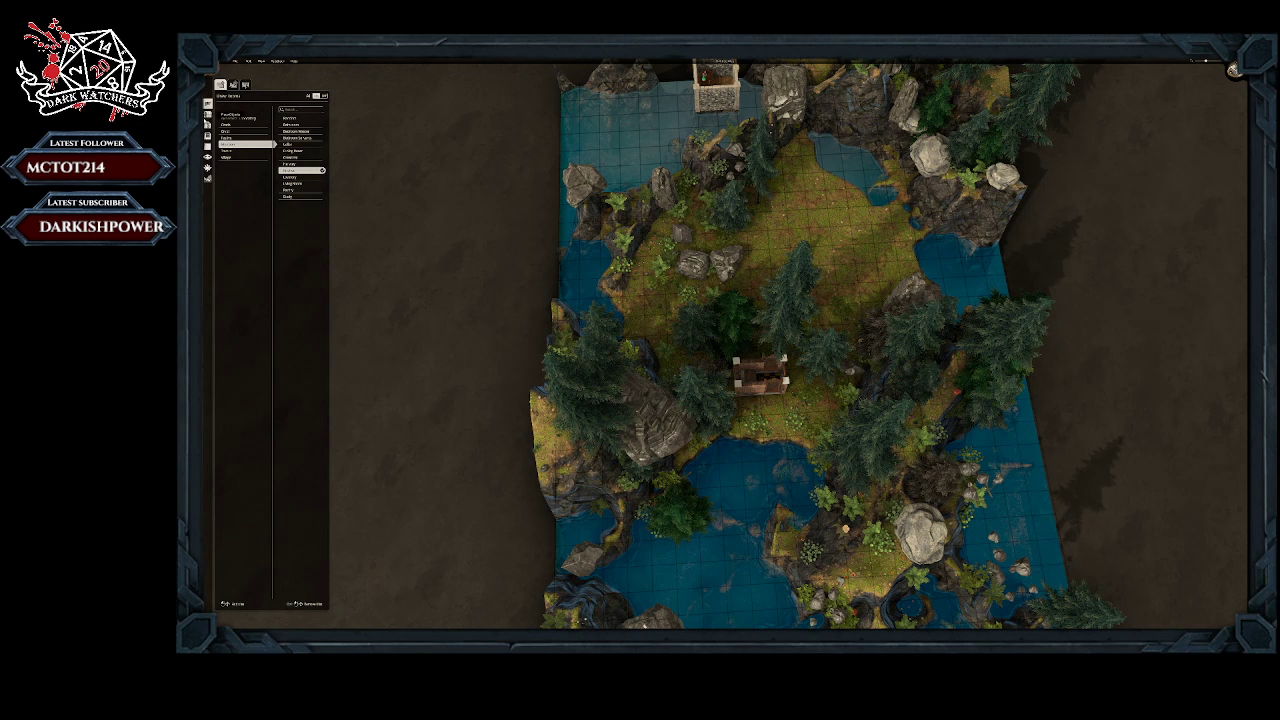
# Step: Delete the tall trees and the small rock standing behind and beside the kitchen
pyautogui.click(208, 114)
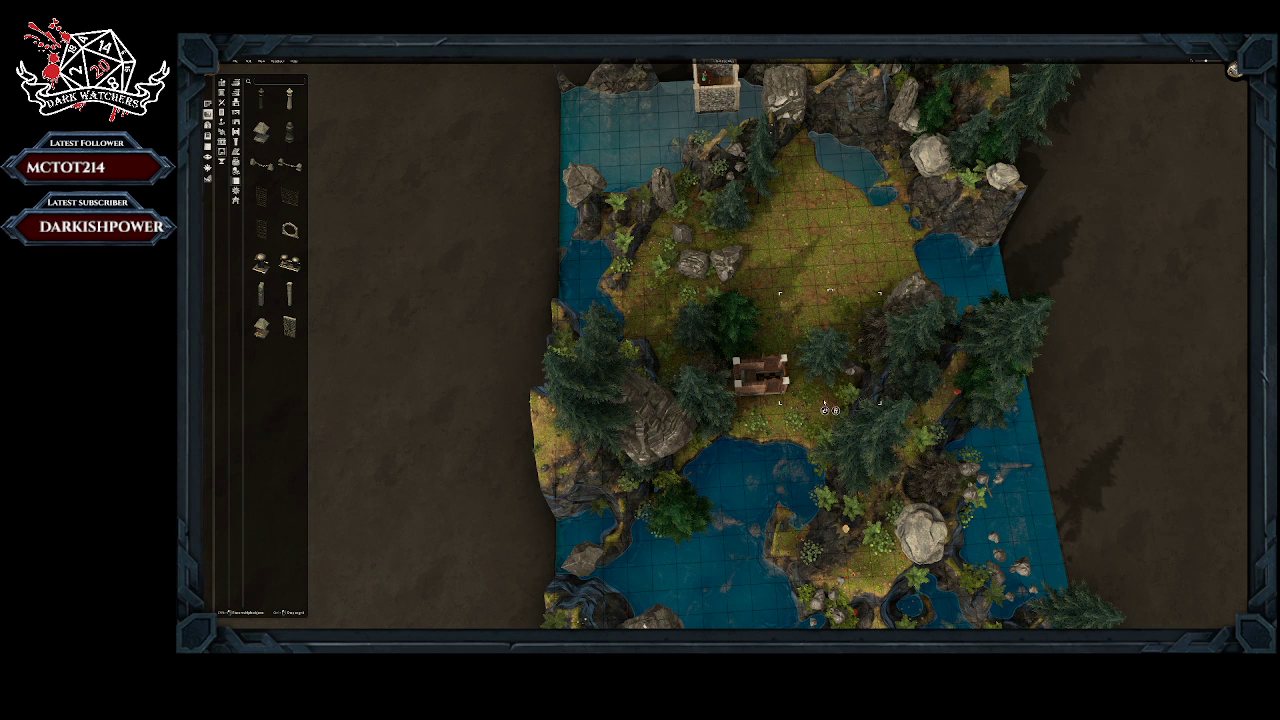
pyautogui.click(827, 410)
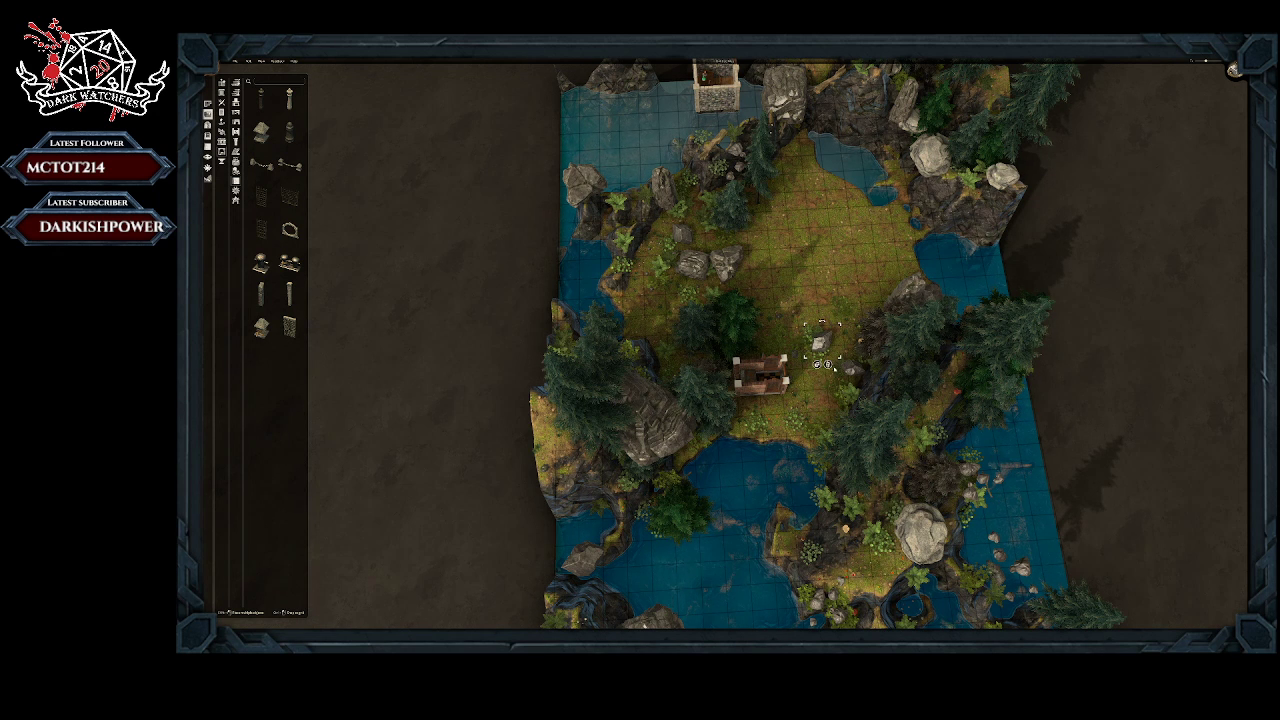
pyautogui.click(828, 365)
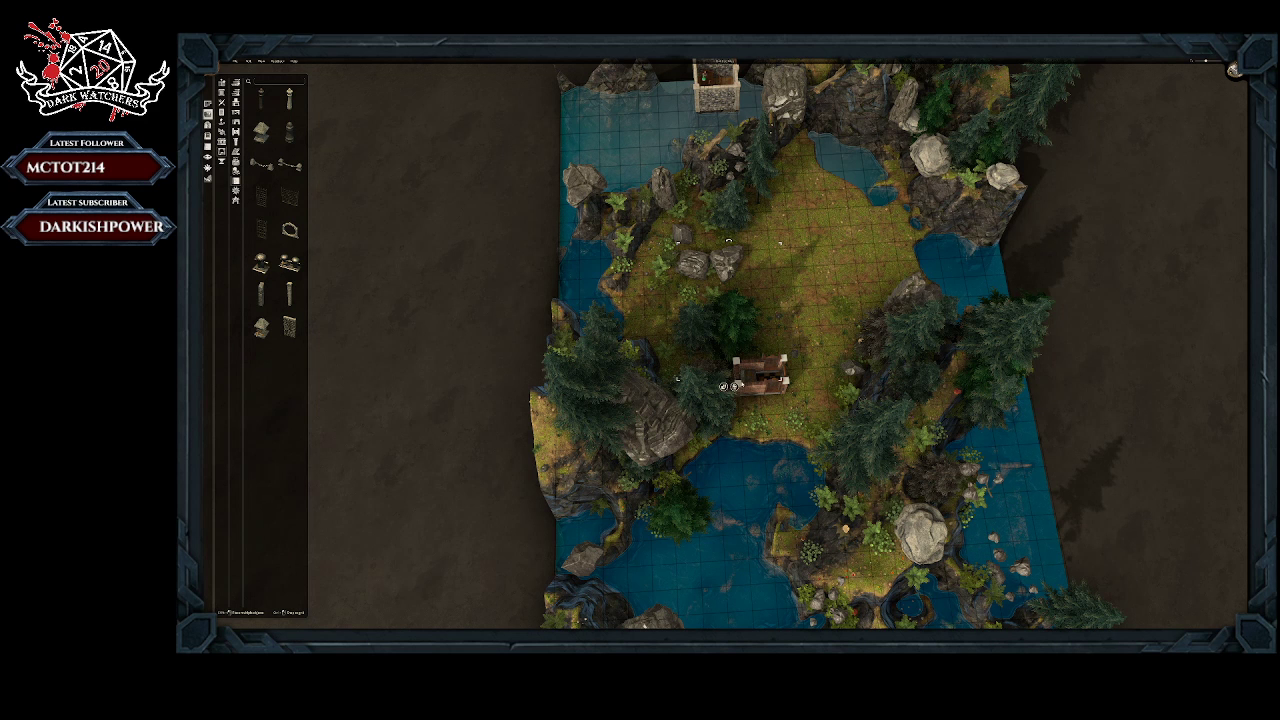
pyautogui.click(736, 387)
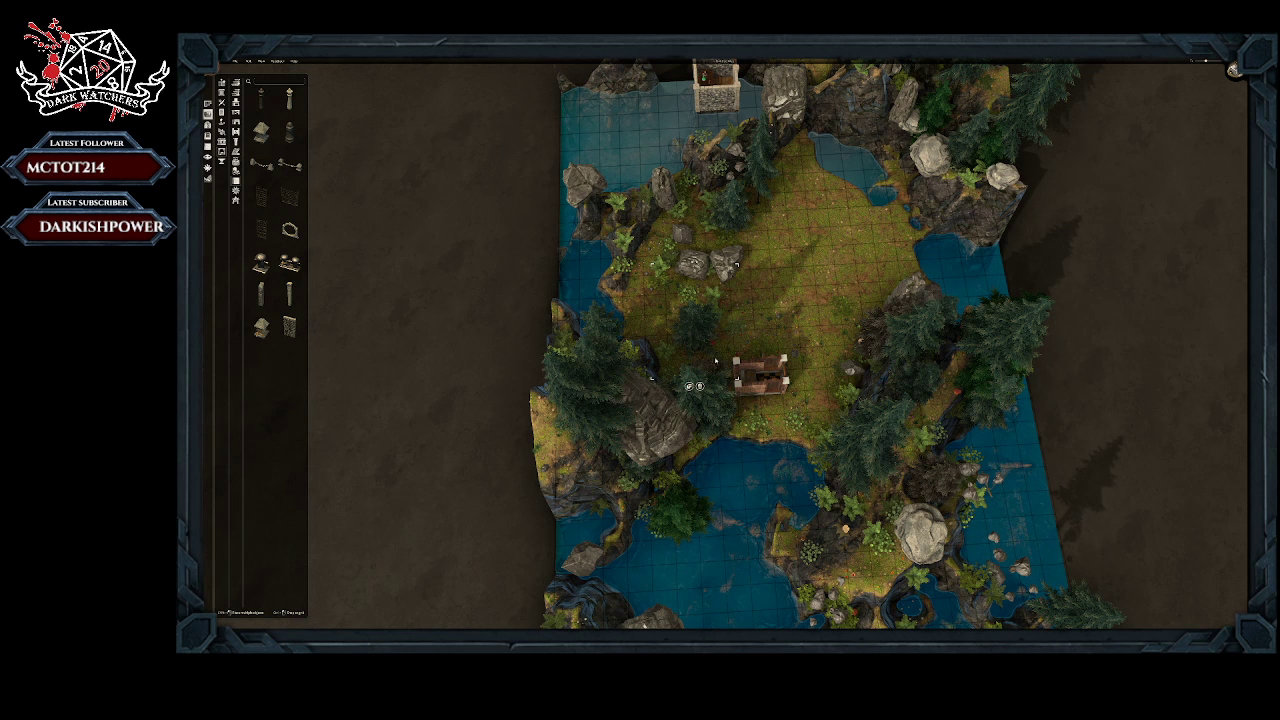
pyautogui.click(699, 308)
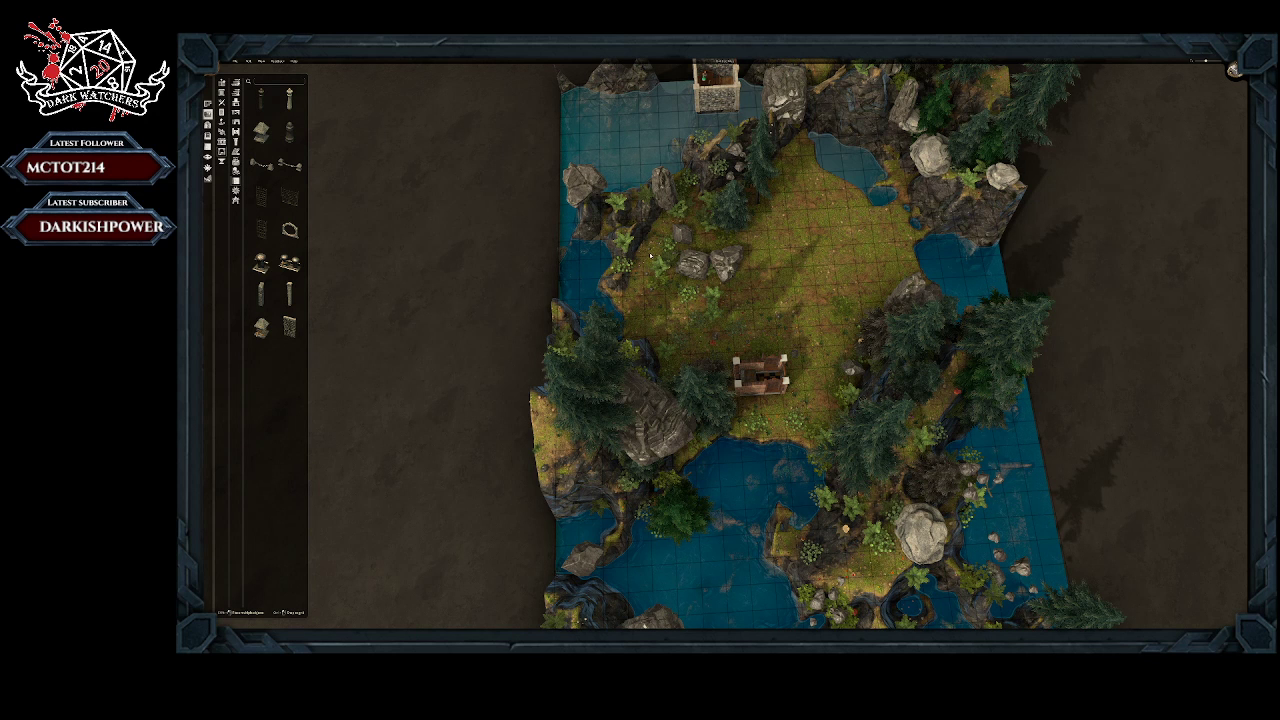
# Step: Delete the two large boulders and the smaller rock in the northwest part of the clearing
pyautogui.click(695, 277)
pyautogui.click(699, 293)
pyautogui.click(723, 271)
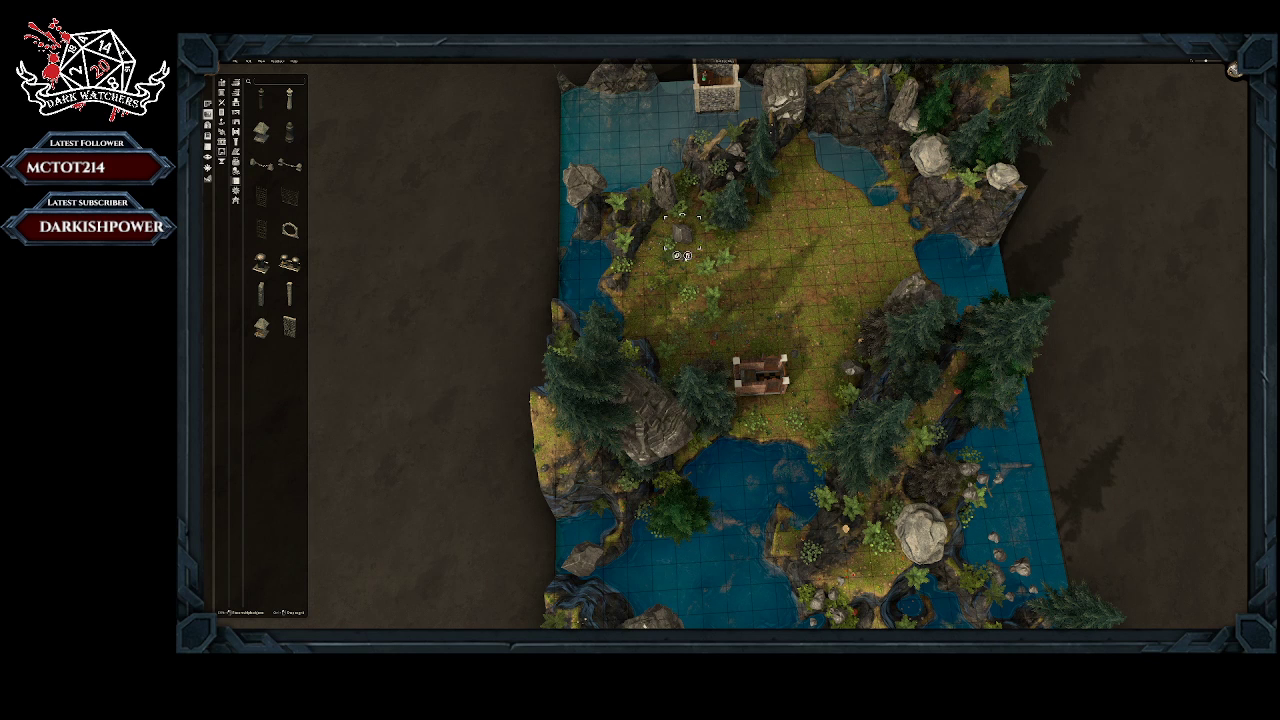
pyautogui.click(688, 290)
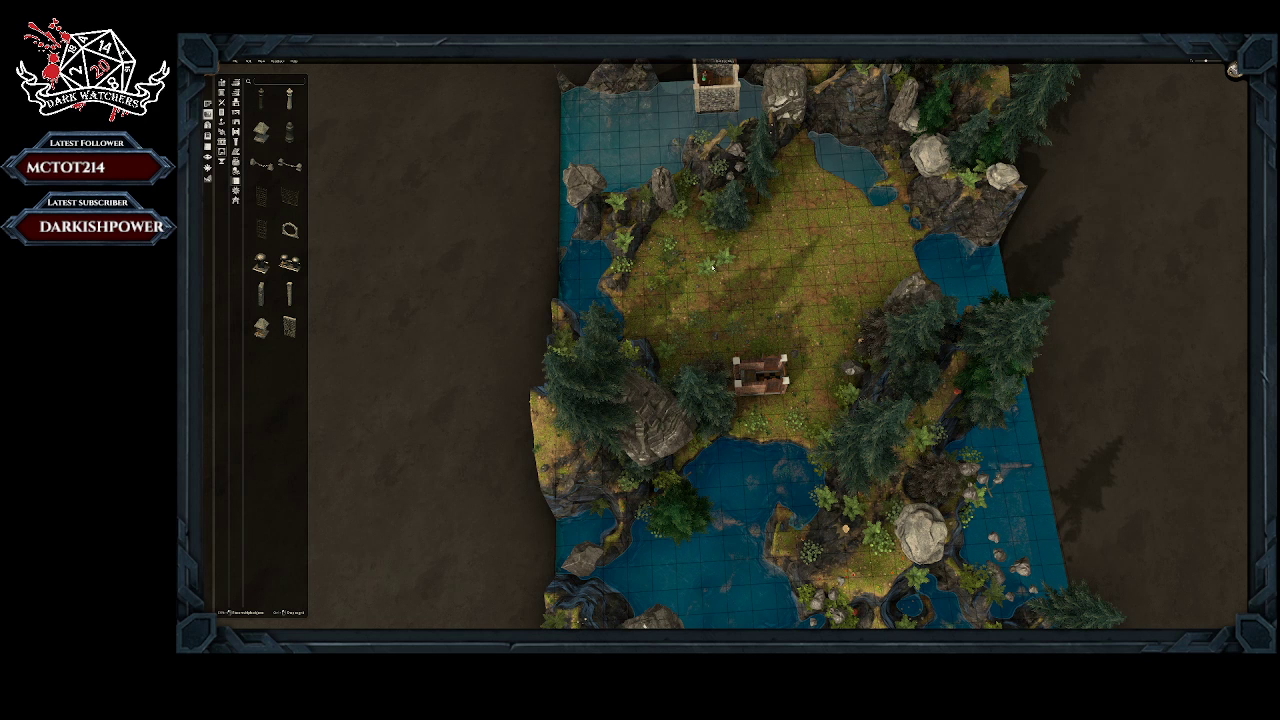
# Step: Delete the ferns and bushes in the northwest part of the clearing
pyautogui.click(712, 292)
pyautogui.click(666, 259)
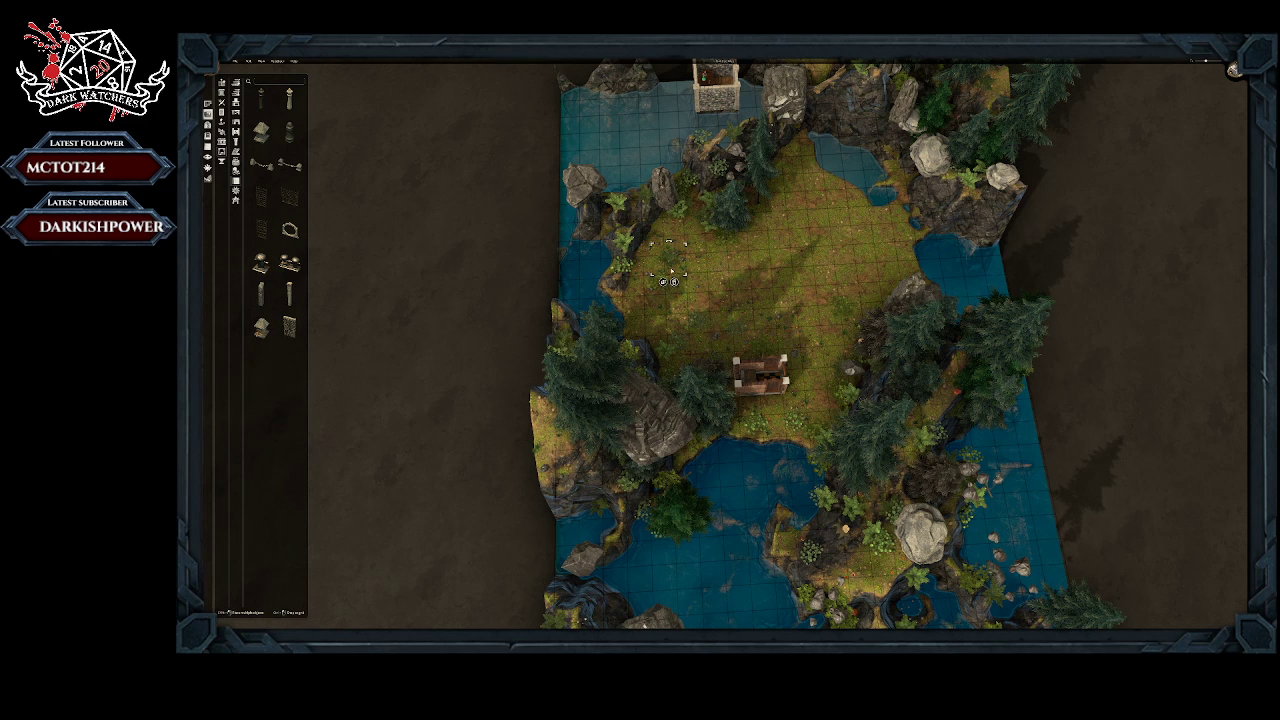
pyautogui.click(674, 282)
pyautogui.click(669, 282)
pyautogui.click(662, 305)
# Step: Delete the trees and shrubs just west of the kitchen, between the large rock and the lake
pyautogui.click(701, 394)
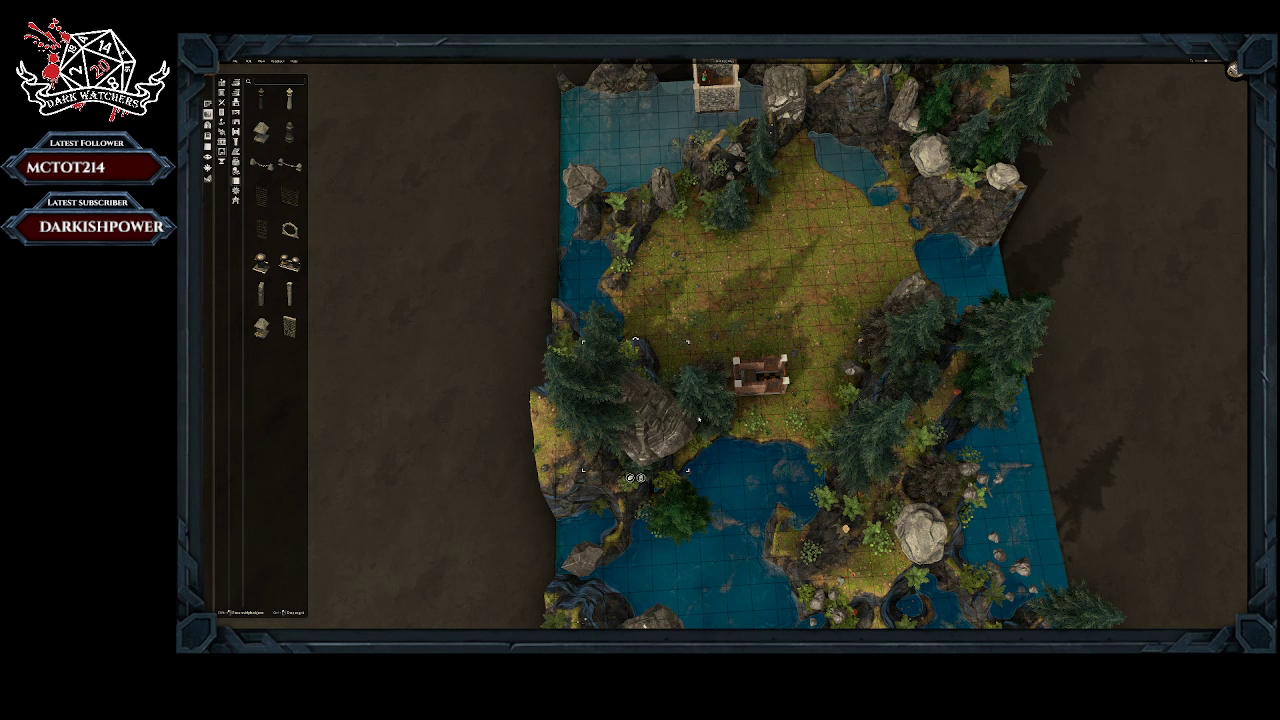
pyautogui.click(707, 415)
pyautogui.click(714, 401)
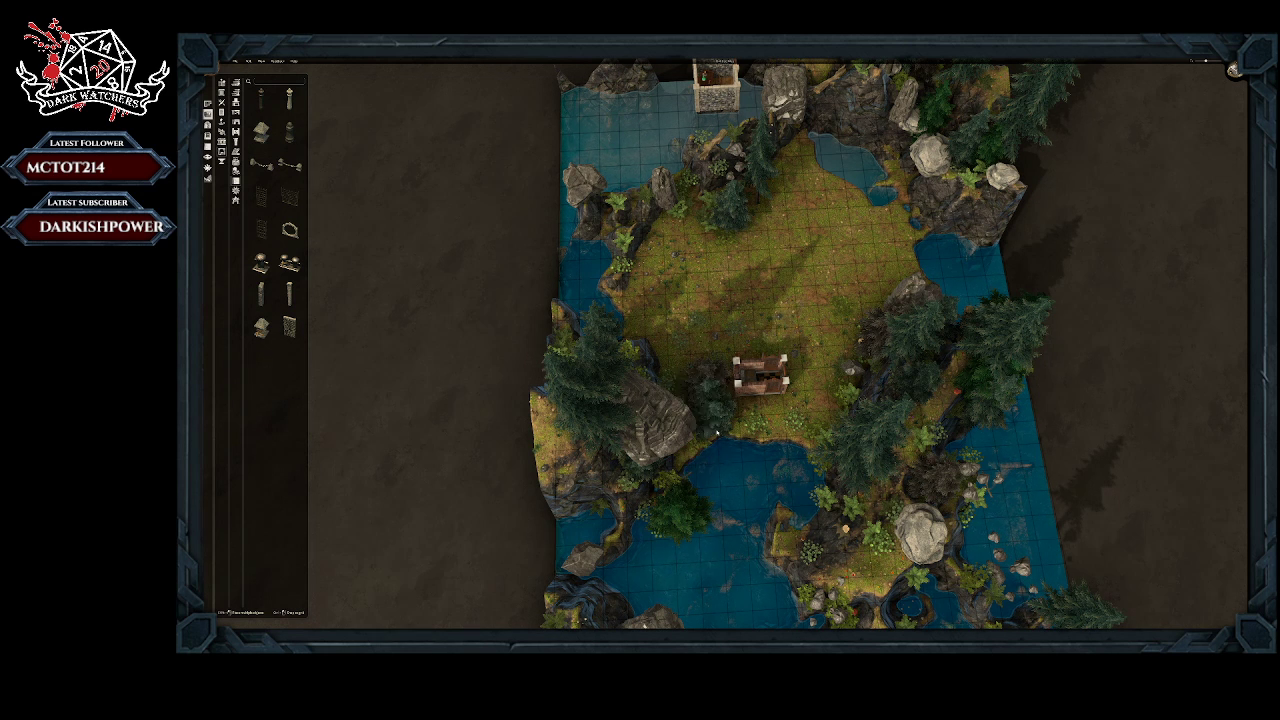
pyautogui.click(716, 447)
pyautogui.click(711, 394)
pyautogui.click(711, 429)
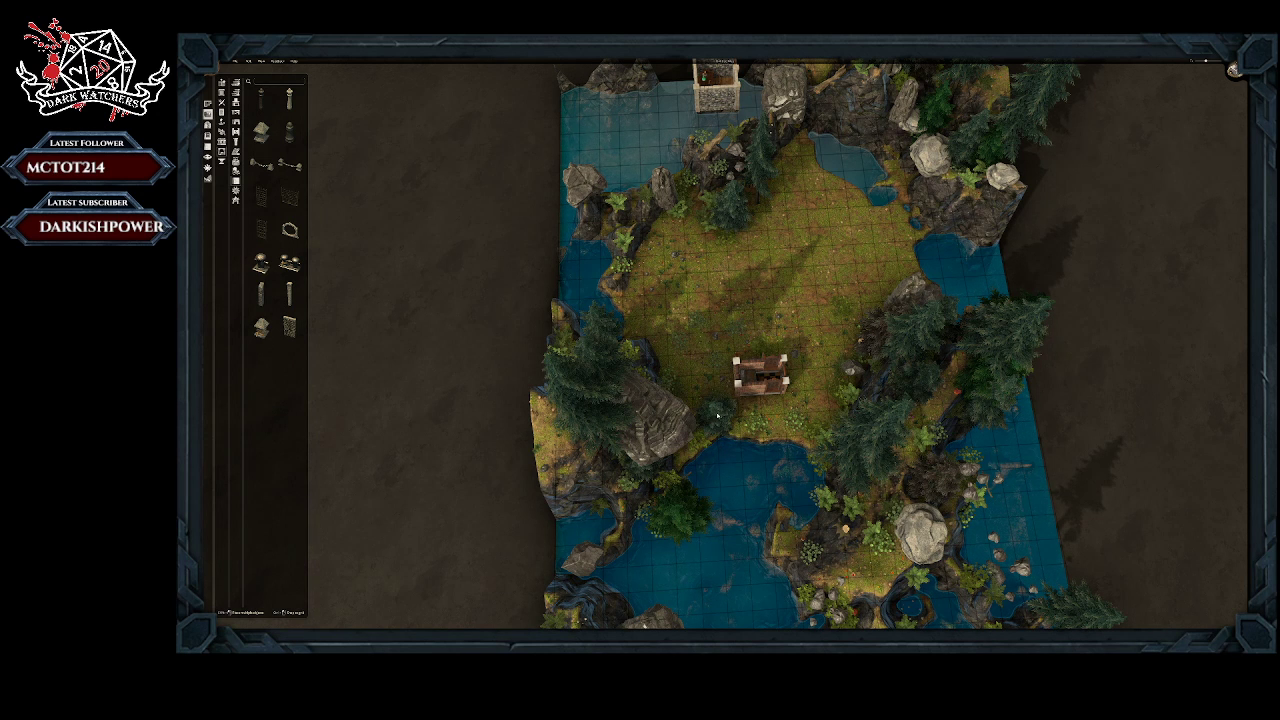
pyautogui.click(717, 412)
pyautogui.click(711, 453)
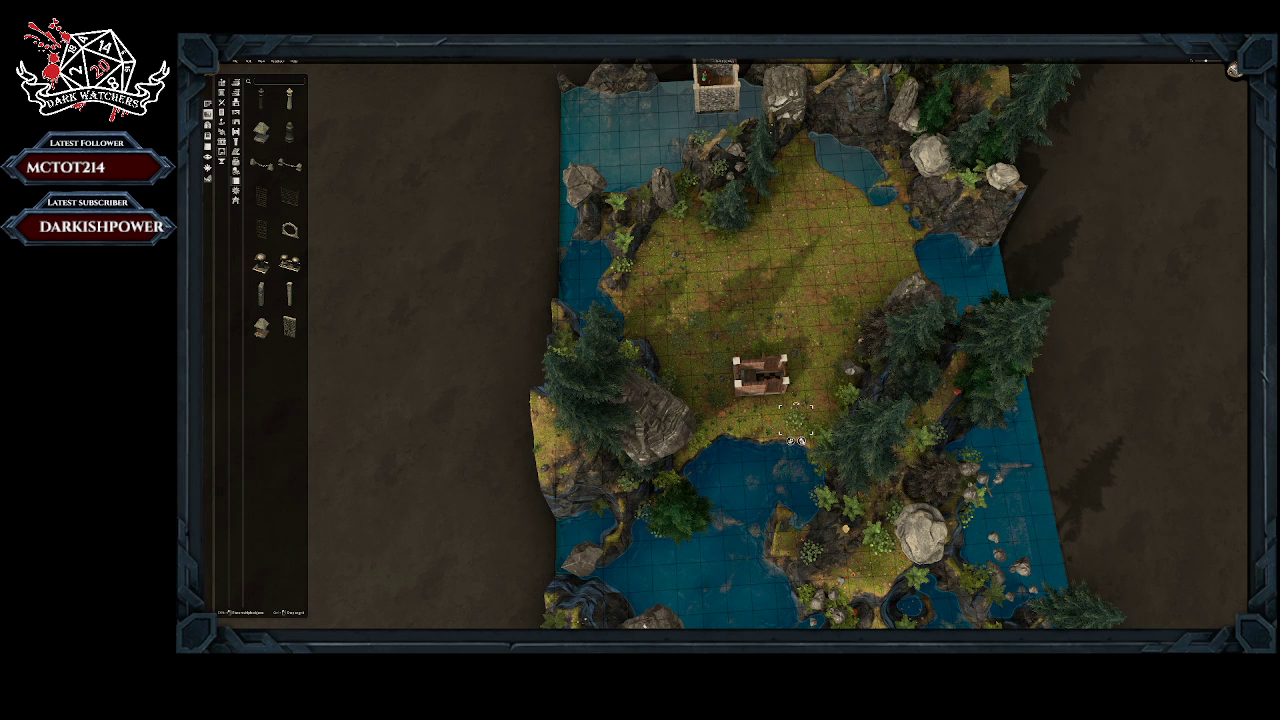
# Step: Delete the shrub and the group of trees southeast of the kitchen along the lake's edge
pyautogui.click(822, 448)
pyautogui.click(898, 527)
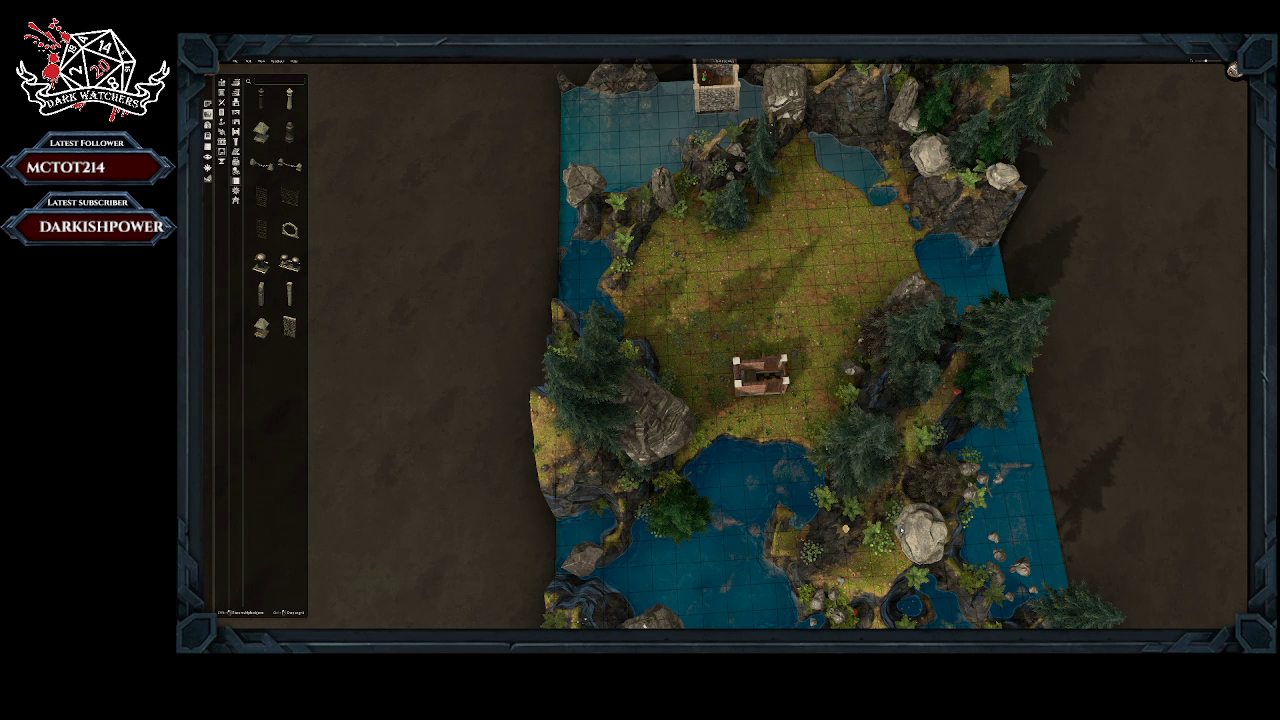
pyautogui.click(812, 432)
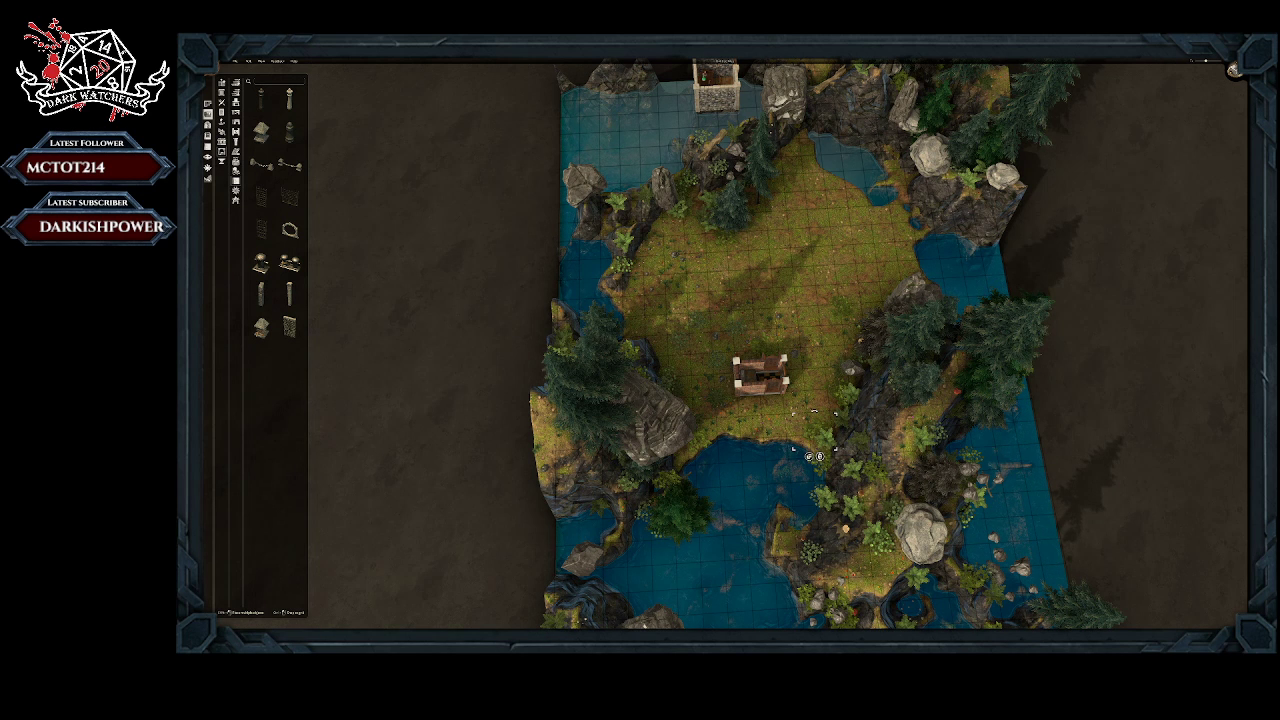
pyautogui.click(820, 456)
# Step: Delete the small plants near the clearing's east side and the kitchen, plus the tree at its northwest edge
pyautogui.click(840, 305)
pyautogui.click(846, 329)
pyautogui.click(762, 345)
pyautogui.click(768, 369)
pyautogui.click(737, 225)
pyautogui.click(734, 259)
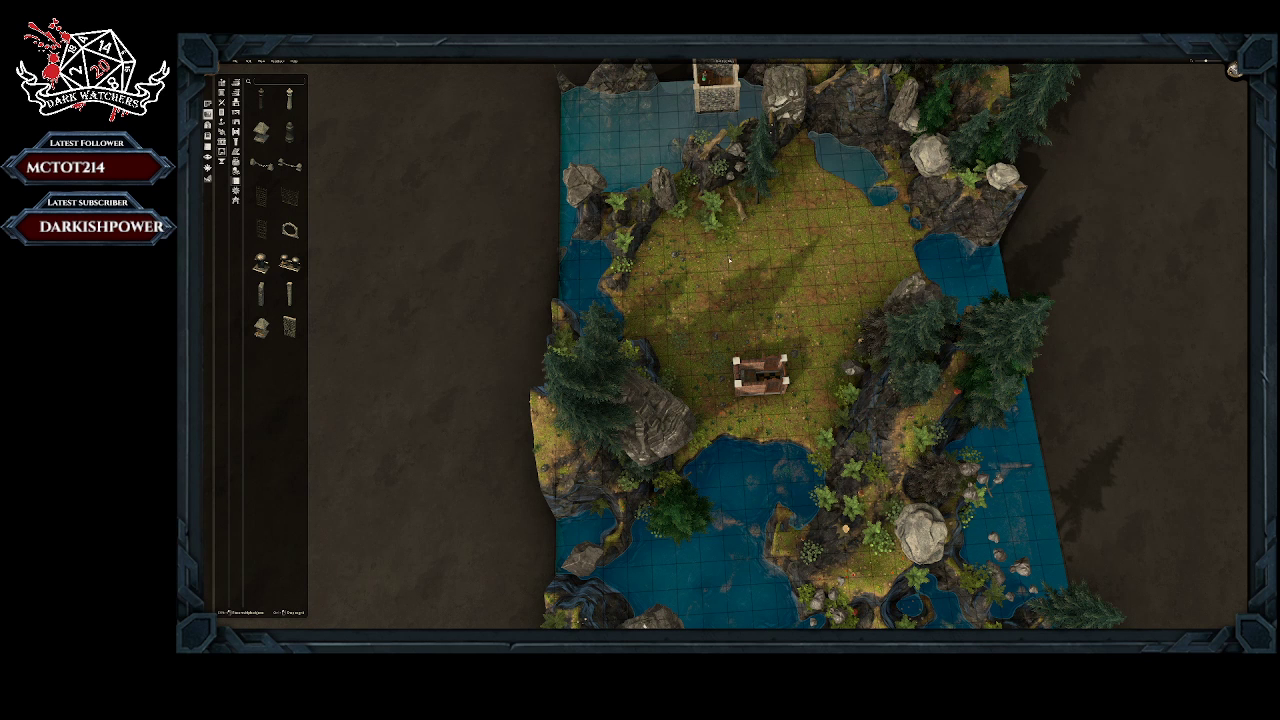
# Step: Delete the ferns and the bare trunk at the clearing's northern edge
pyautogui.click(712, 210)
pyautogui.click(718, 229)
pyautogui.click(718, 200)
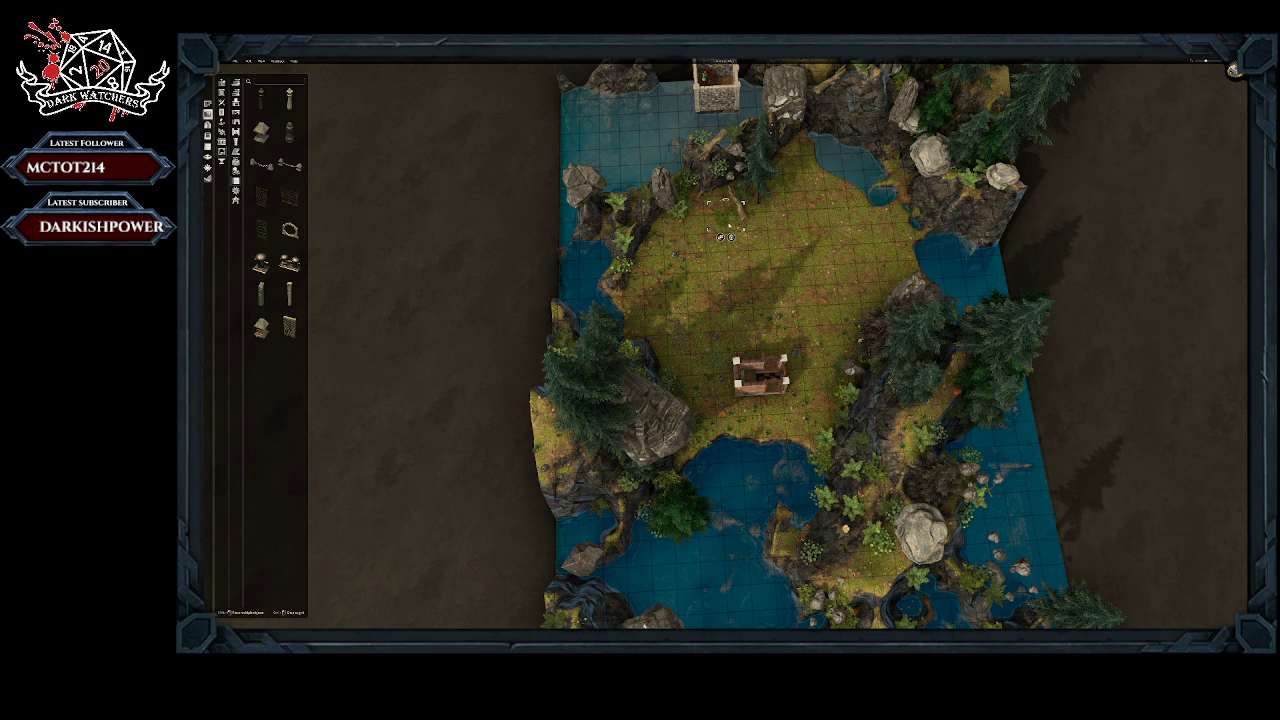
pyautogui.click(731, 237)
pyautogui.click(734, 221)
pyautogui.click(743, 233)
pyautogui.click(742, 193)
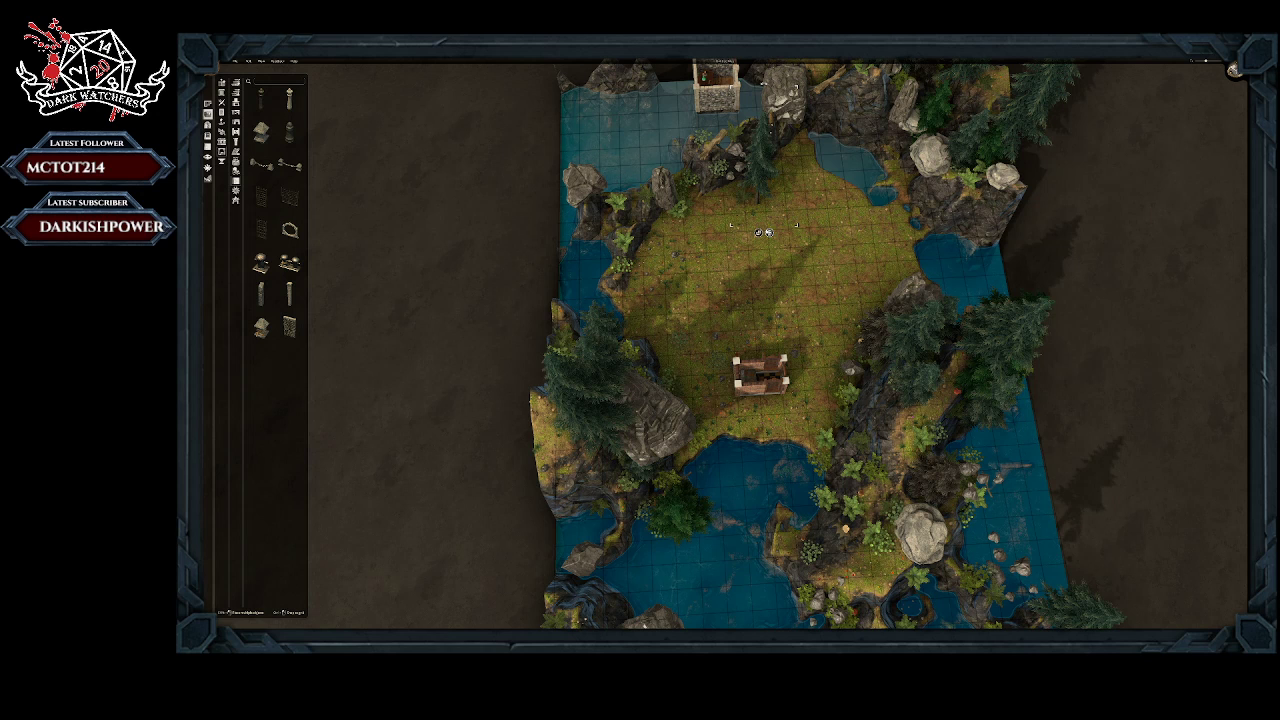
# Step: Delete the remaining tree at the clearing's northern edge and the leftover plants on its west side
pyautogui.click(768, 232)
pyautogui.click(742, 195)
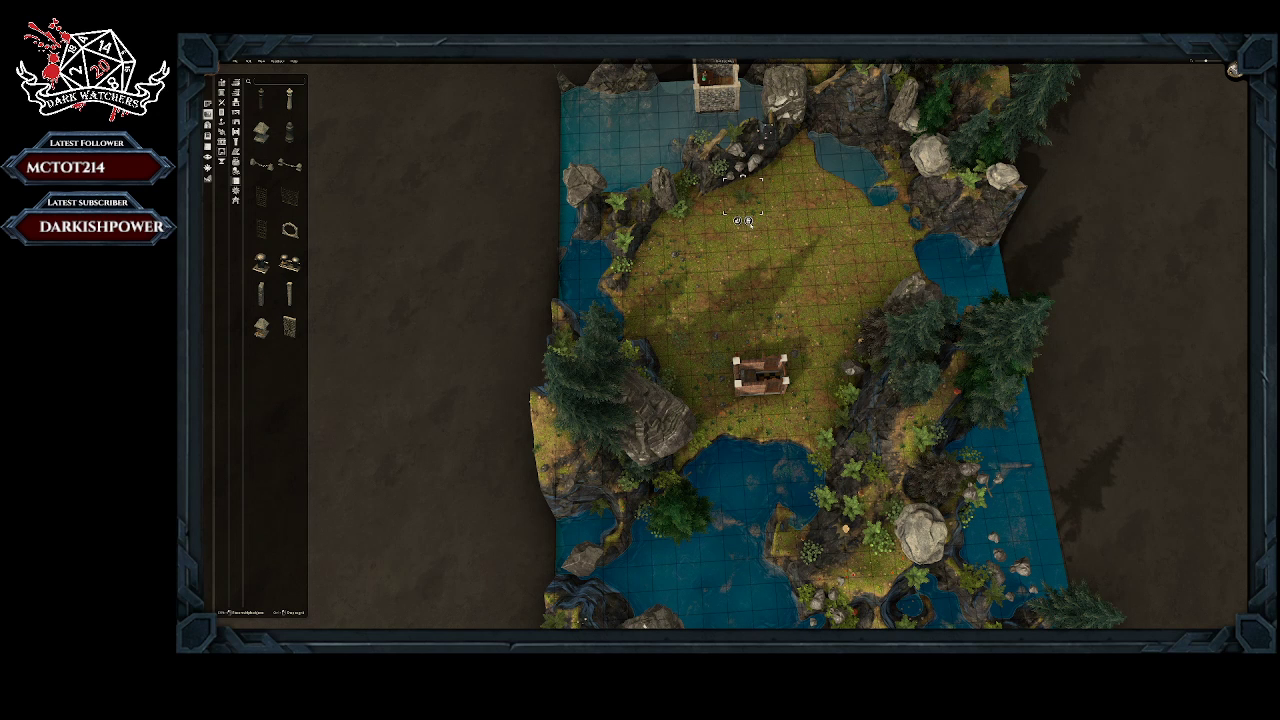
pyautogui.click(749, 222)
pyautogui.click(678, 209)
pyautogui.click(683, 234)
pyautogui.click(674, 381)
pyautogui.click(686, 358)
# Step: Place stone wall pieces end to end in a curve running northeast from the kitchen's rear corner
pyautogui.click(289, 329)
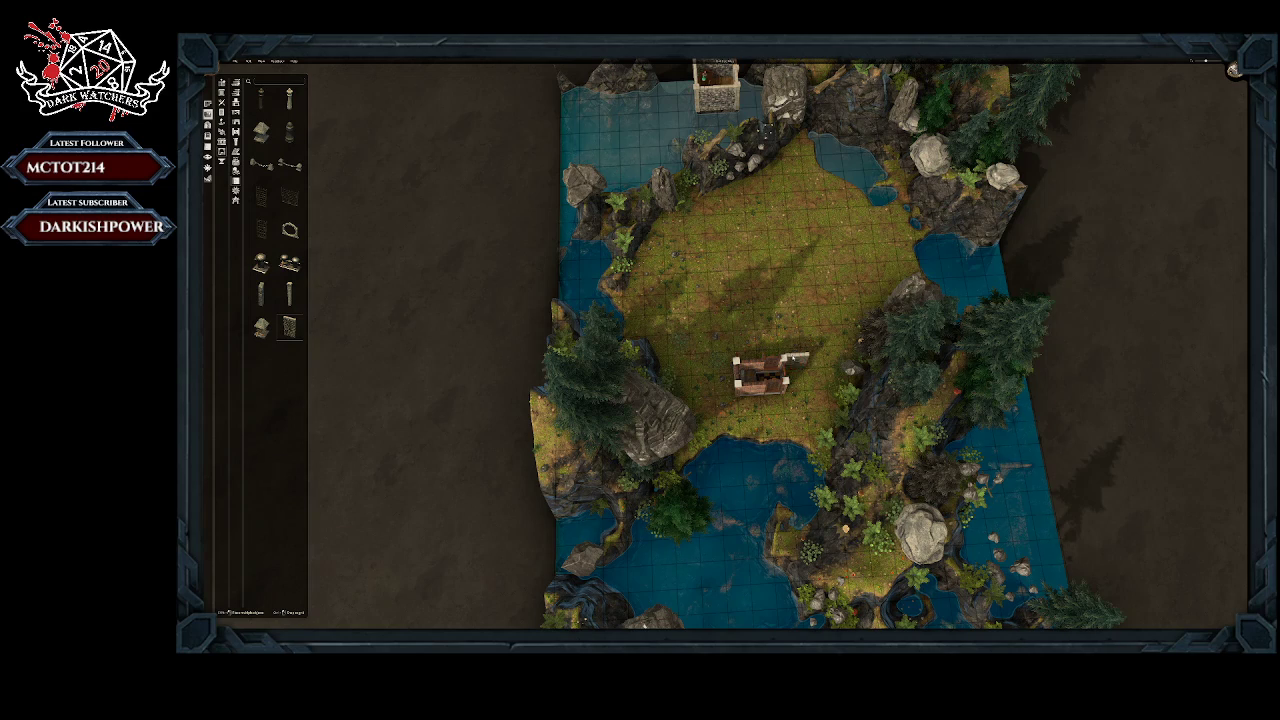
pyautogui.moveTo(767, 316); pyautogui.dragTo(767, 376, button='middle')
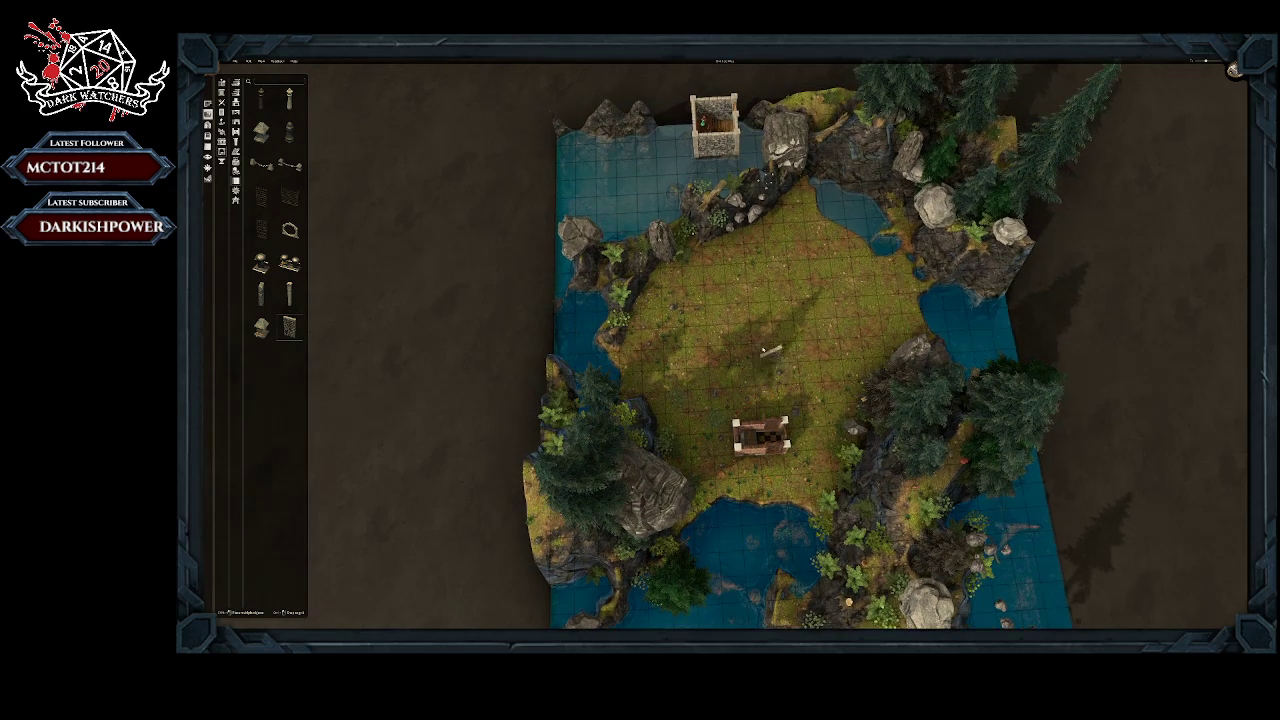
pyautogui.scroll(2, 765, 336)
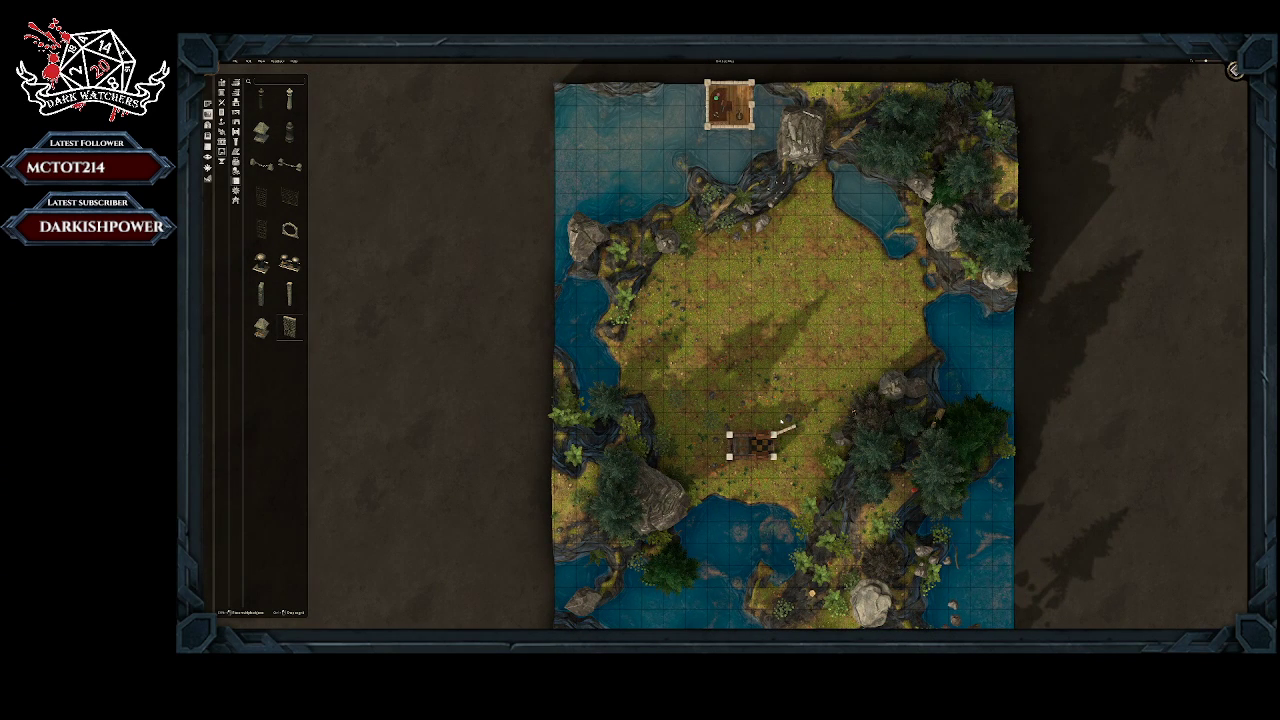
pyautogui.click(782, 425)
pyautogui.click(781, 444)
pyautogui.moveTo(803, 418); pyautogui.dragTo(796, 411)
pyautogui.click(797, 412)
pyautogui.click(797, 436)
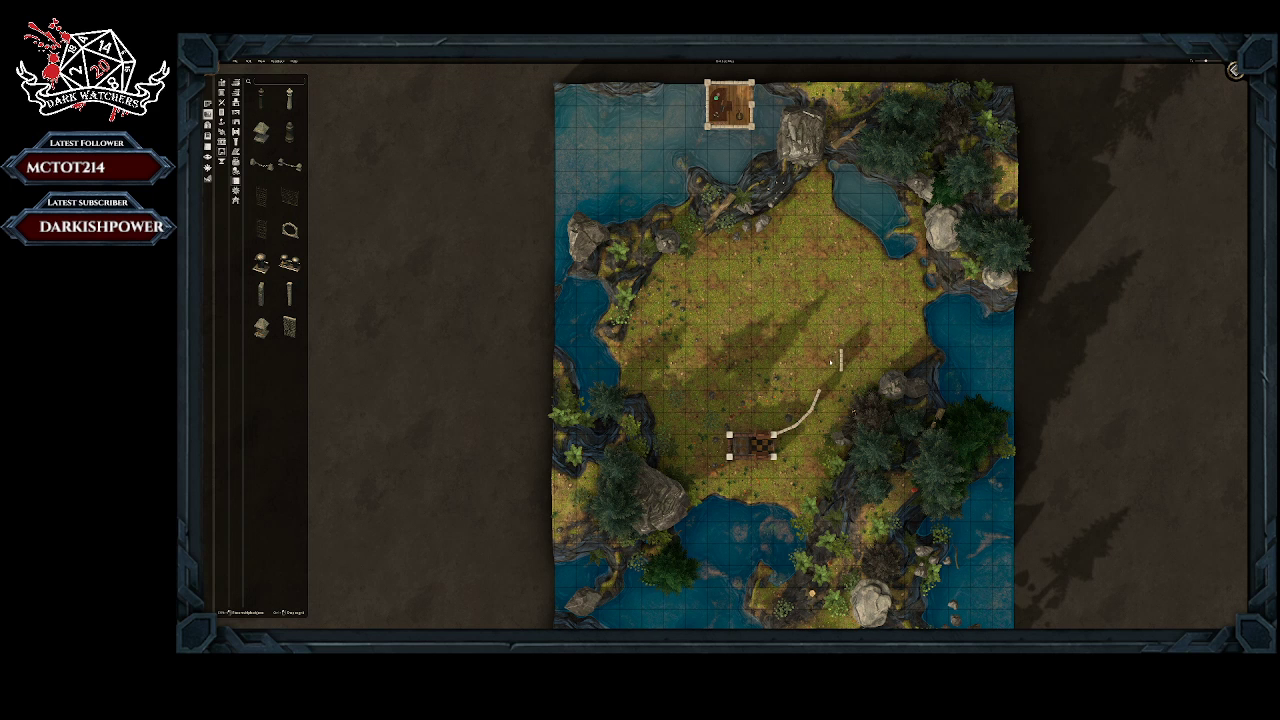
pyautogui.click(741, 440)
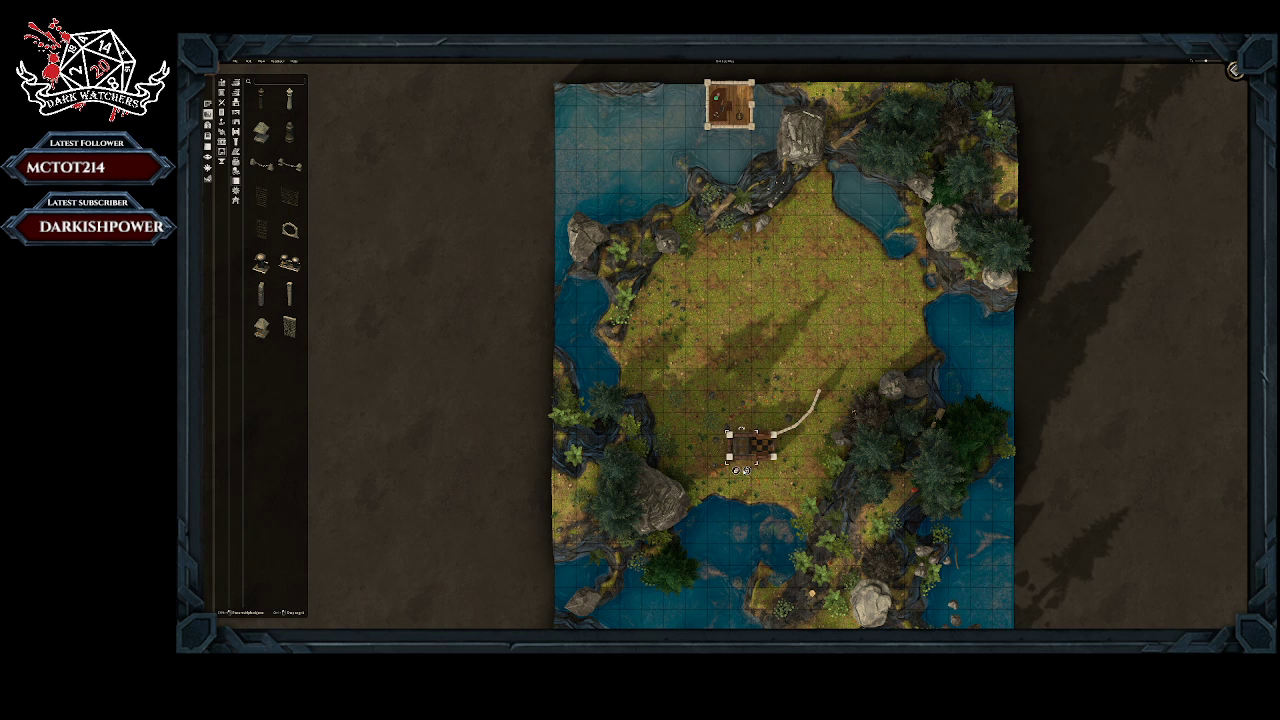
# Step: Remove the western section of the kitchen so only its one-tile checkered-floor part stays
pyautogui.click(747, 471)
pyautogui.click(207, 103)
pyautogui.click(233, 86)
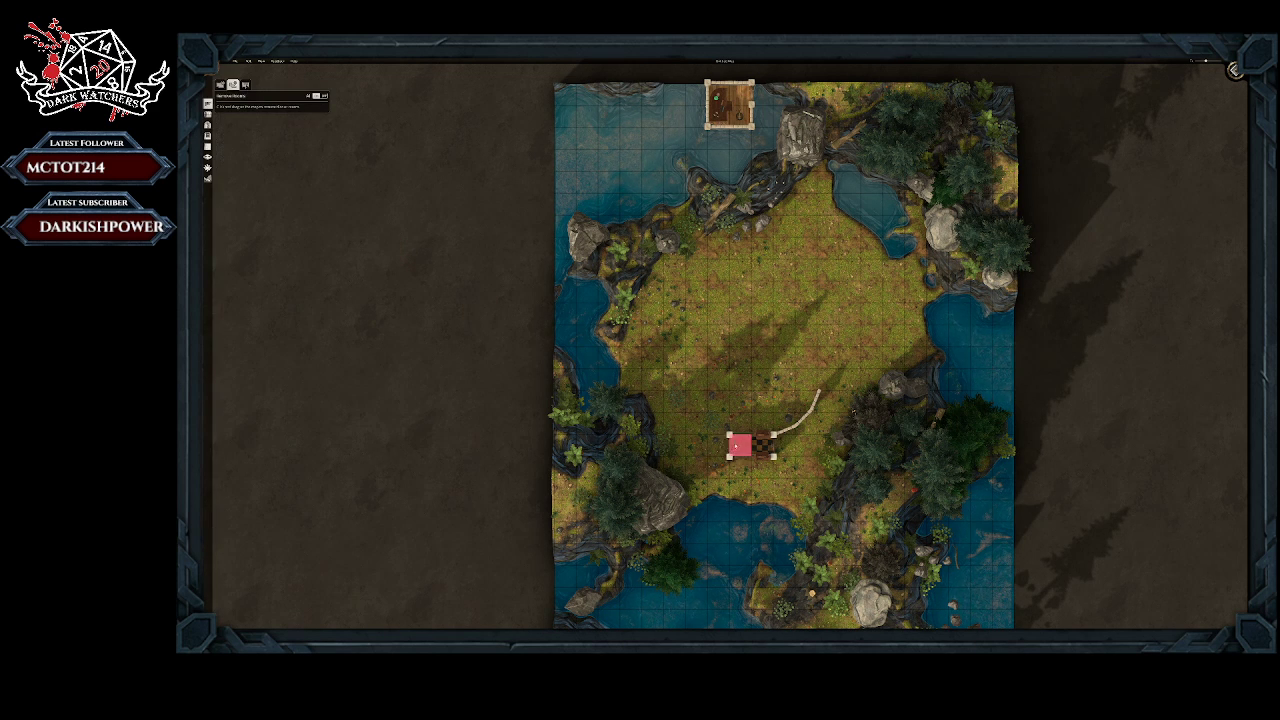
pyautogui.moveTo(739, 444); pyautogui.dragTo(741, 445)
pyautogui.click(740, 447)
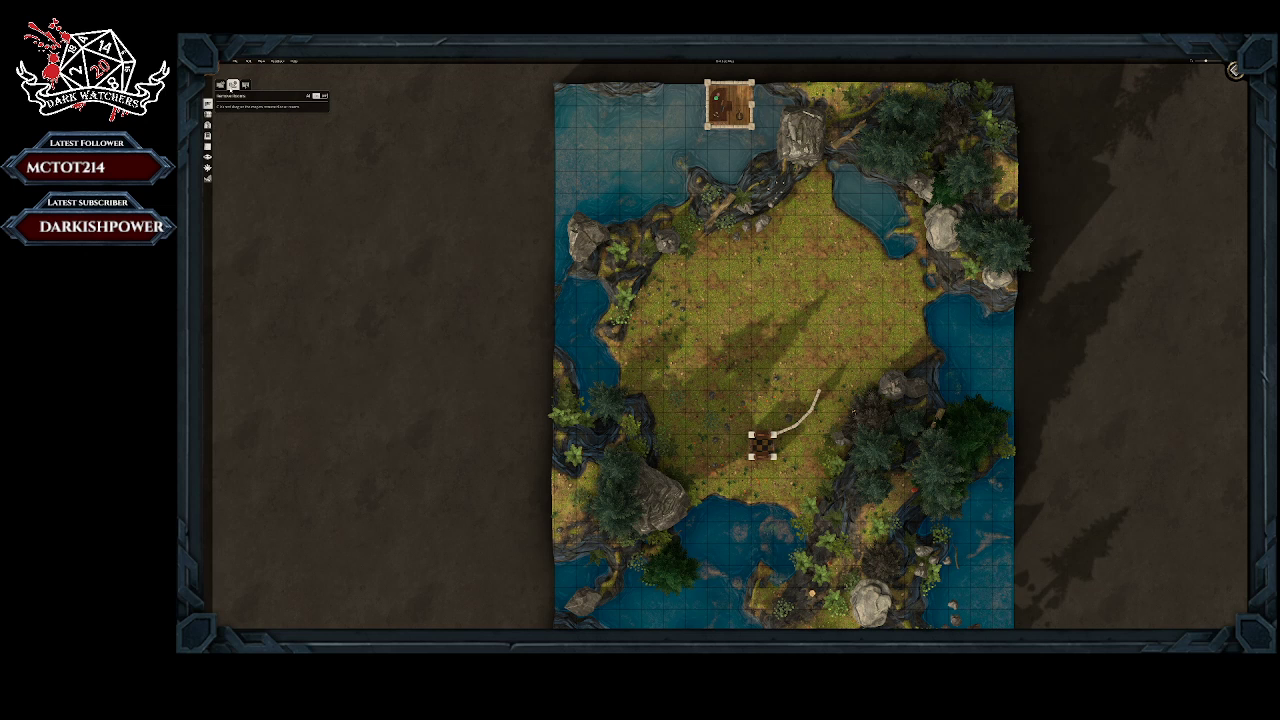
# Step: Draw three one-tile rooms in the clearing, to the east, west and north, forming a ring with the kitchen
pyautogui.click(220, 86)
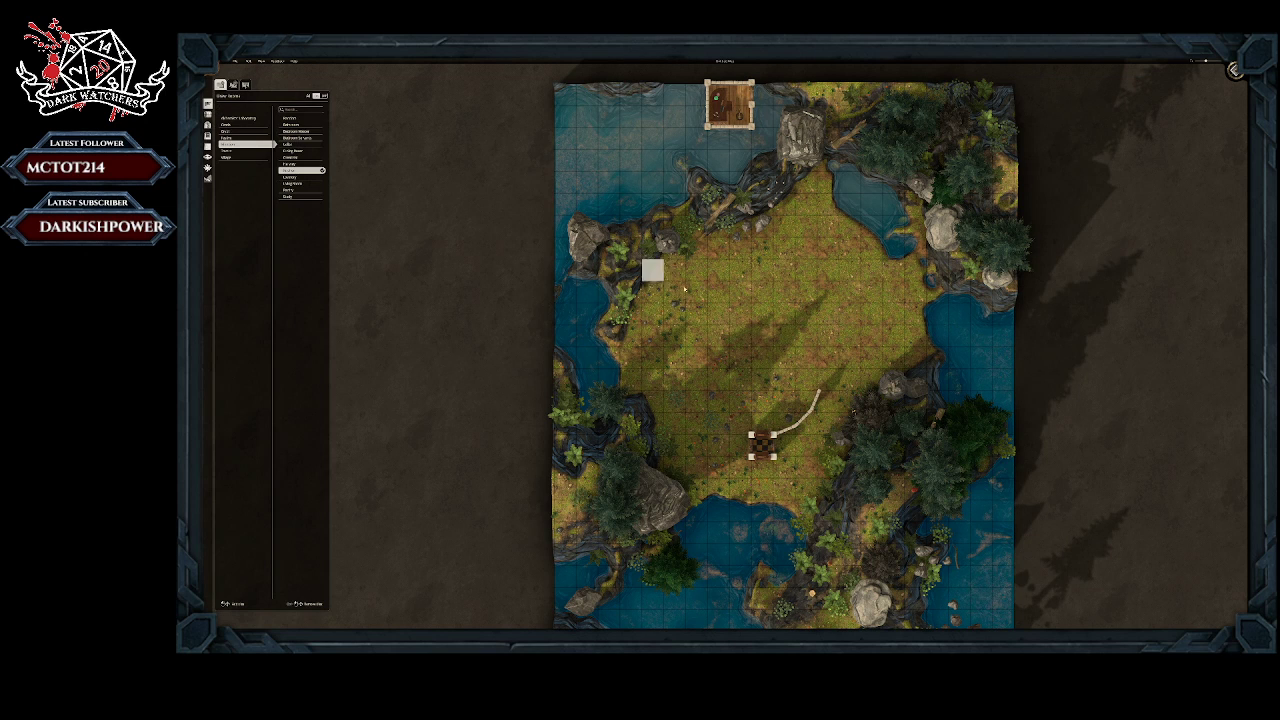
pyautogui.click(828, 379)
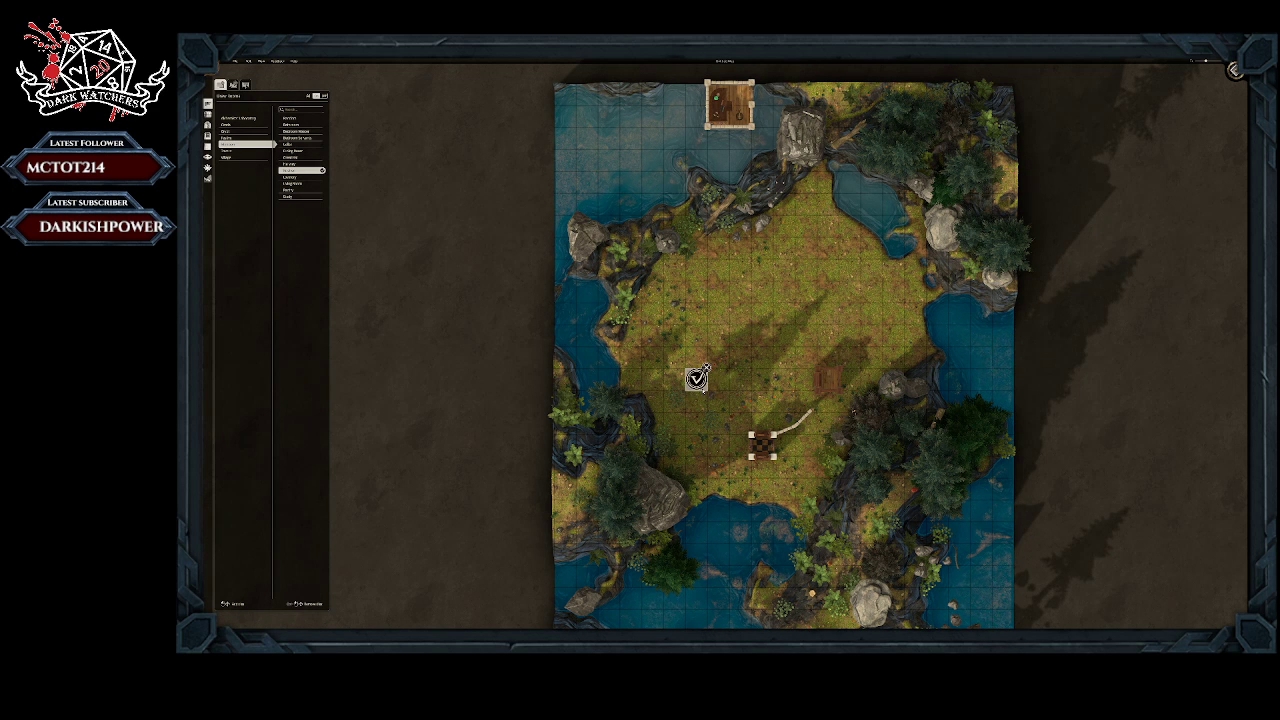
pyautogui.click(697, 378)
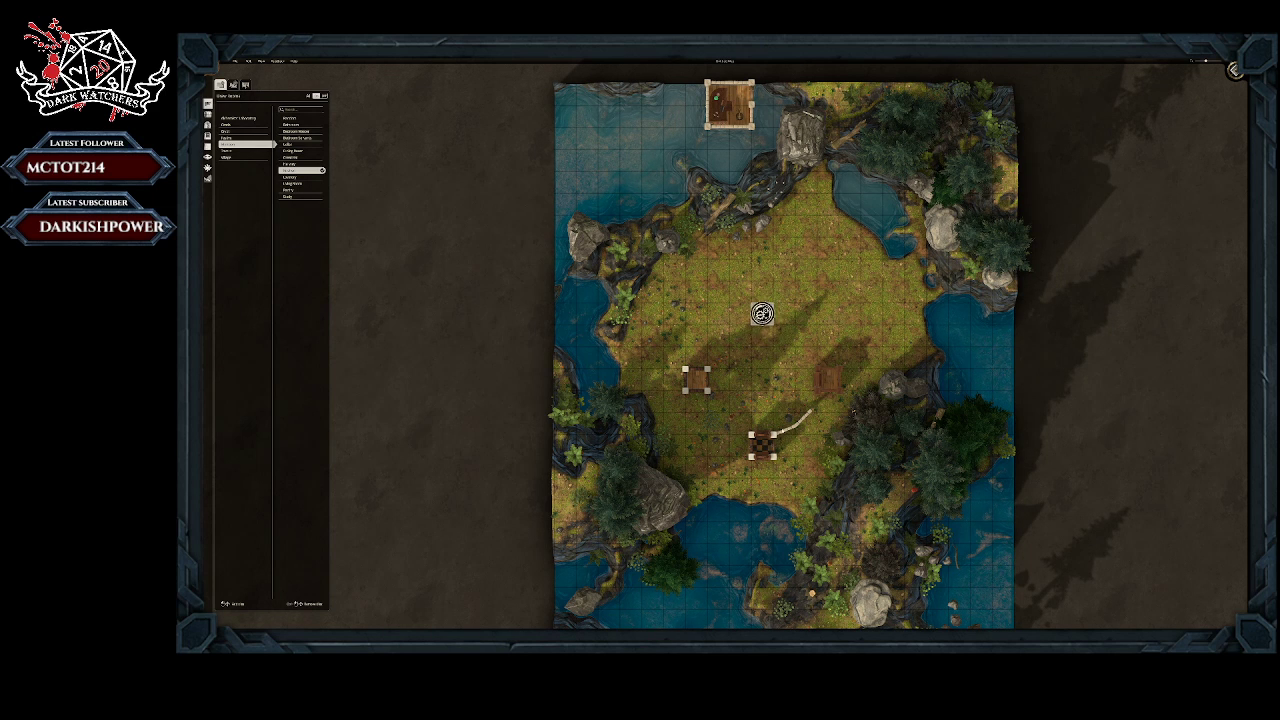
pyautogui.click(762, 313)
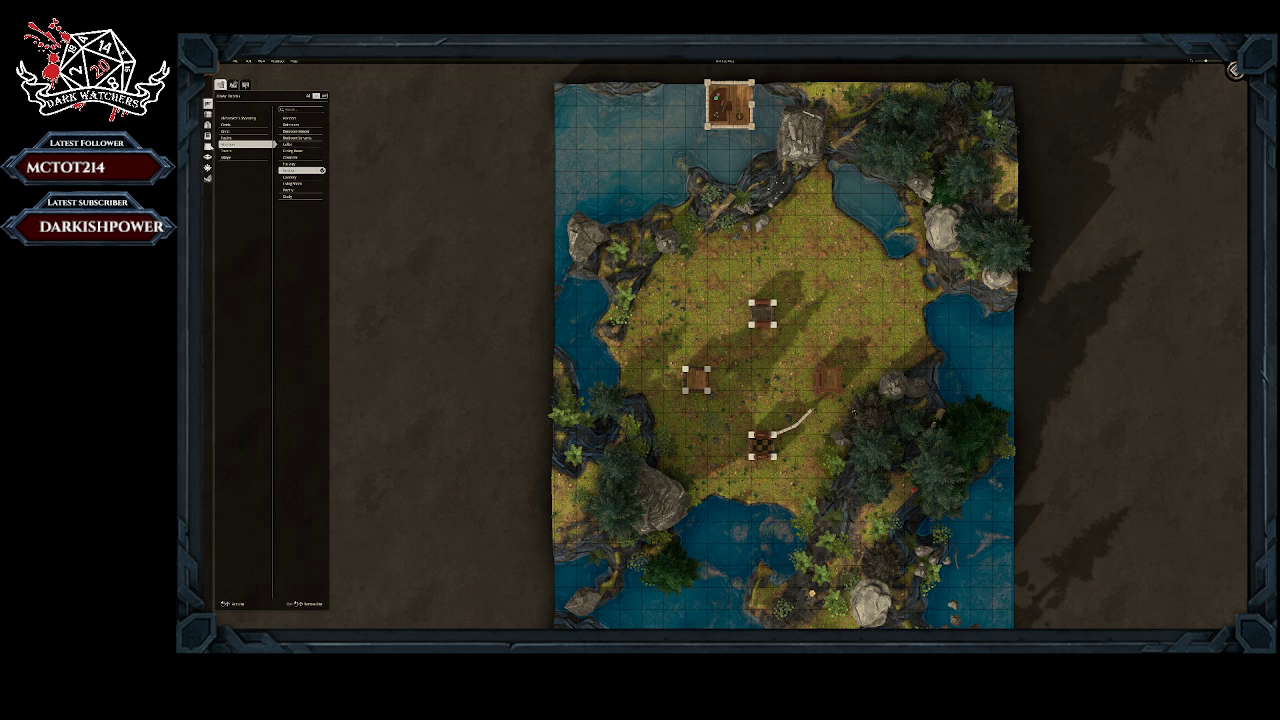
# Step: Shift the stone wall pieces northeast of the kitchen toward the small east room
pyautogui.click(208, 115)
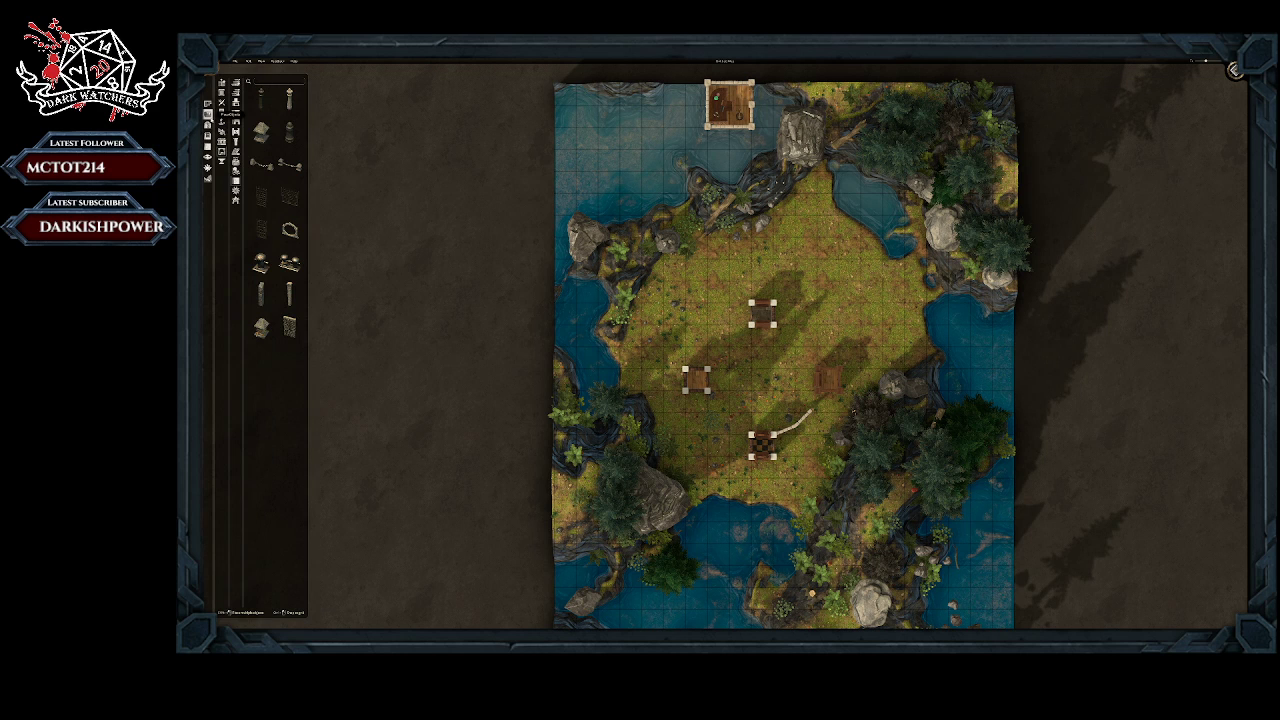
pyautogui.click(288, 330)
pyautogui.click(810, 402)
pyautogui.click(783, 433)
pyautogui.click(807, 417)
pyautogui.click(804, 417)
pyautogui.moveTo(804, 417); pyautogui.dragTo(802, 416)
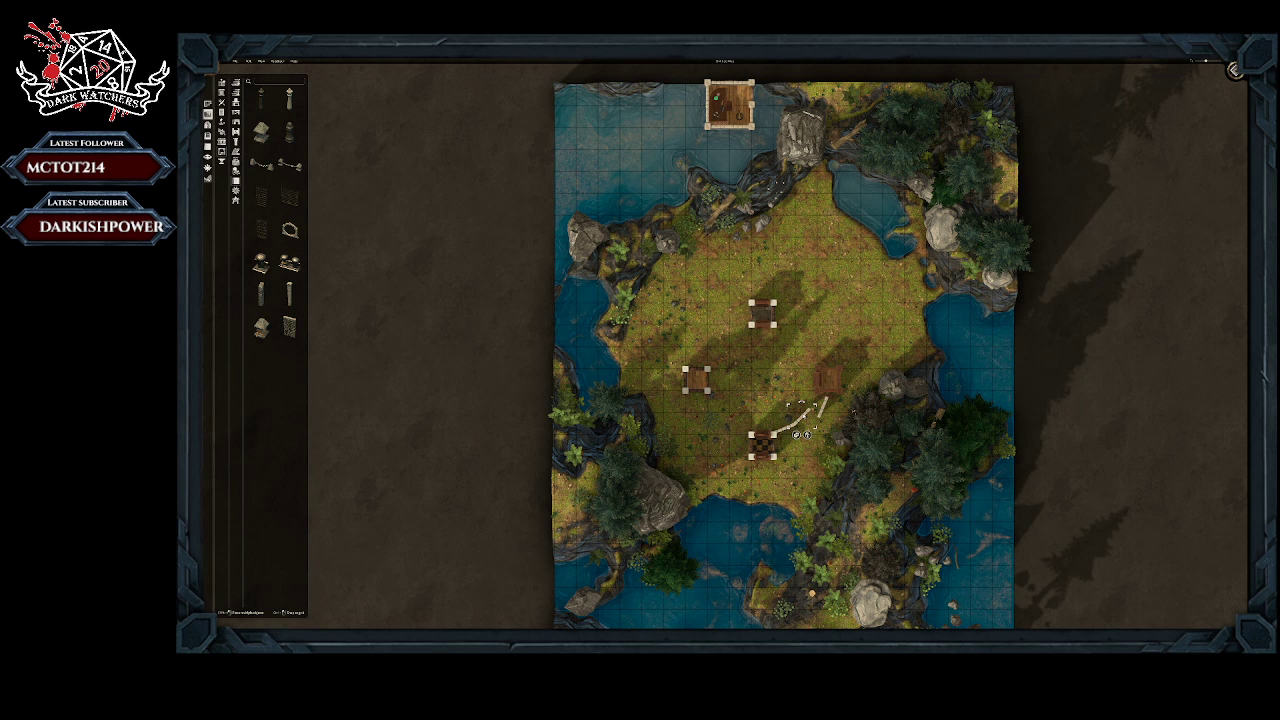
# Step: Pull the outer stone wall pieces out of the curve between the kitchen and the east room
pyautogui.click(820, 405)
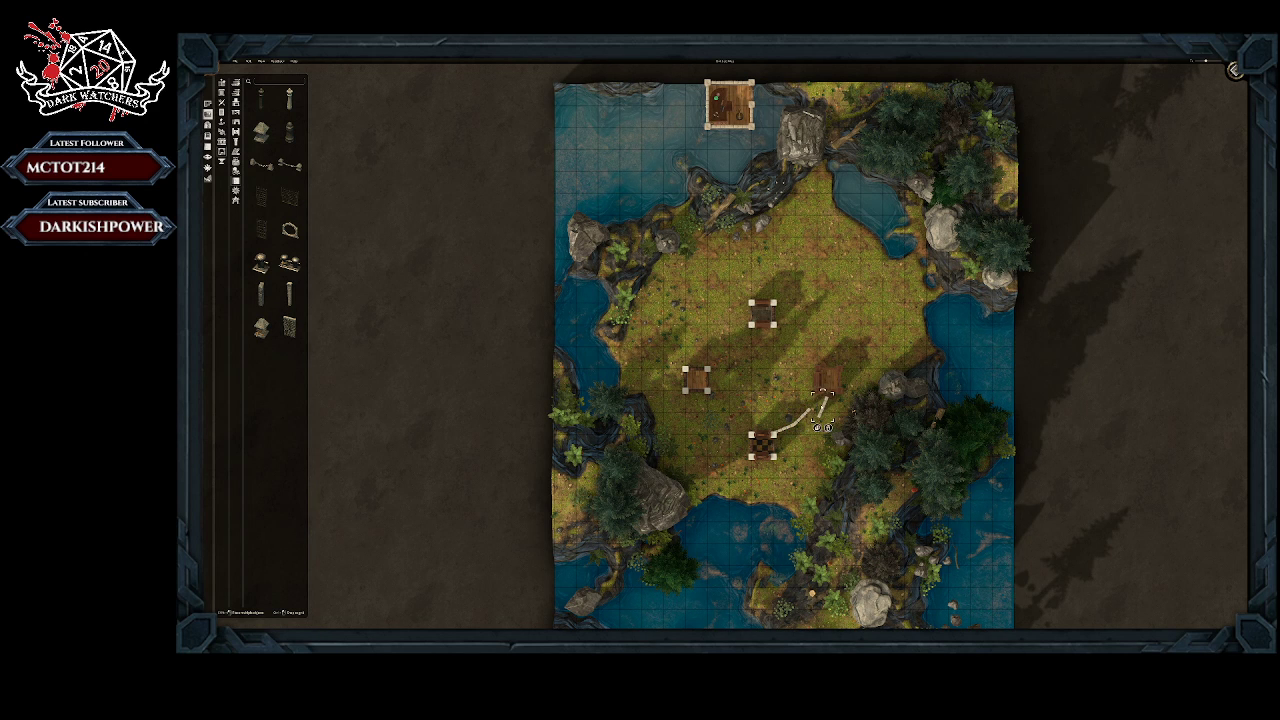
pyautogui.click(824, 408)
pyautogui.moveTo(824, 408); pyautogui.dragTo(816, 399)
pyautogui.moveTo(816, 399); pyautogui.dragTo(803, 453)
pyautogui.click(786, 460)
pyautogui.click(802, 417)
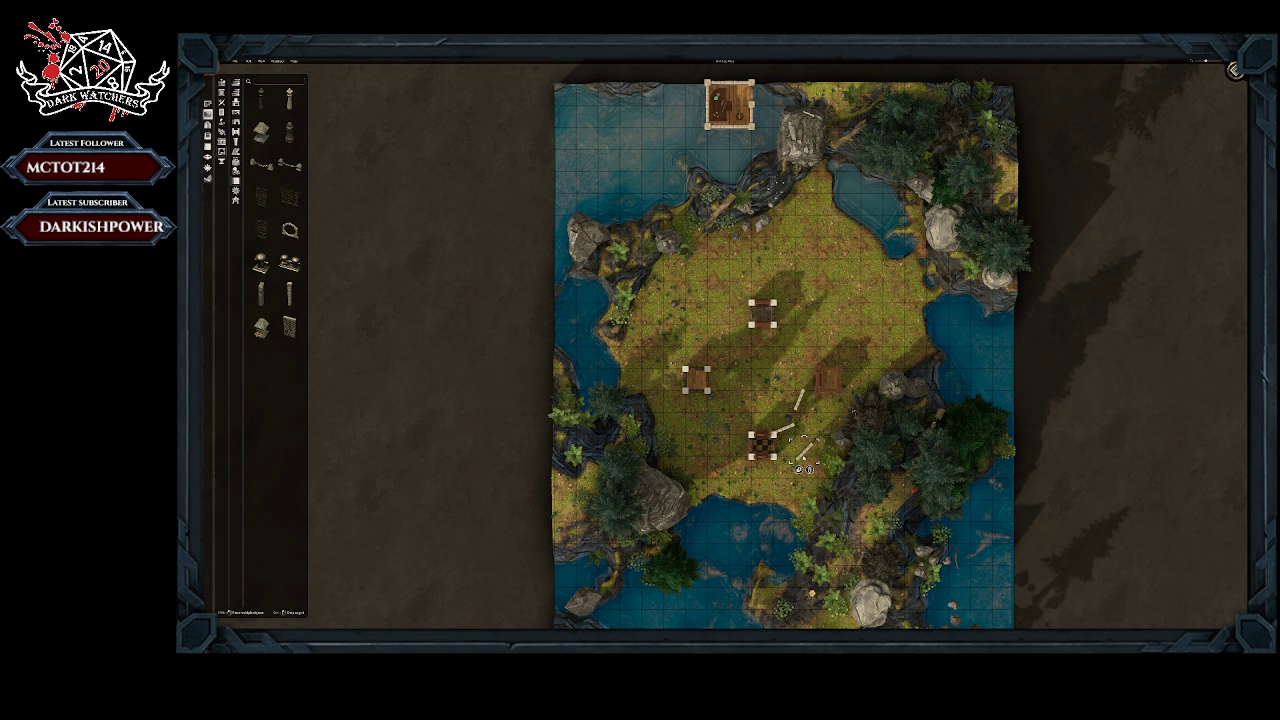
# Step: Set the wall pieces back end to end in a smooth curve joining the kitchen to the east room
pyautogui.click(797, 402)
pyautogui.moveTo(798, 400)
pyautogui.mouseDown()
pyautogui.moveTo(817, 406)
pyautogui.moveTo(784, 436)
pyautogui.moveTo(804, 441)
pyautogui.moveTo(806, 424)
pyautogui.mouseUp()
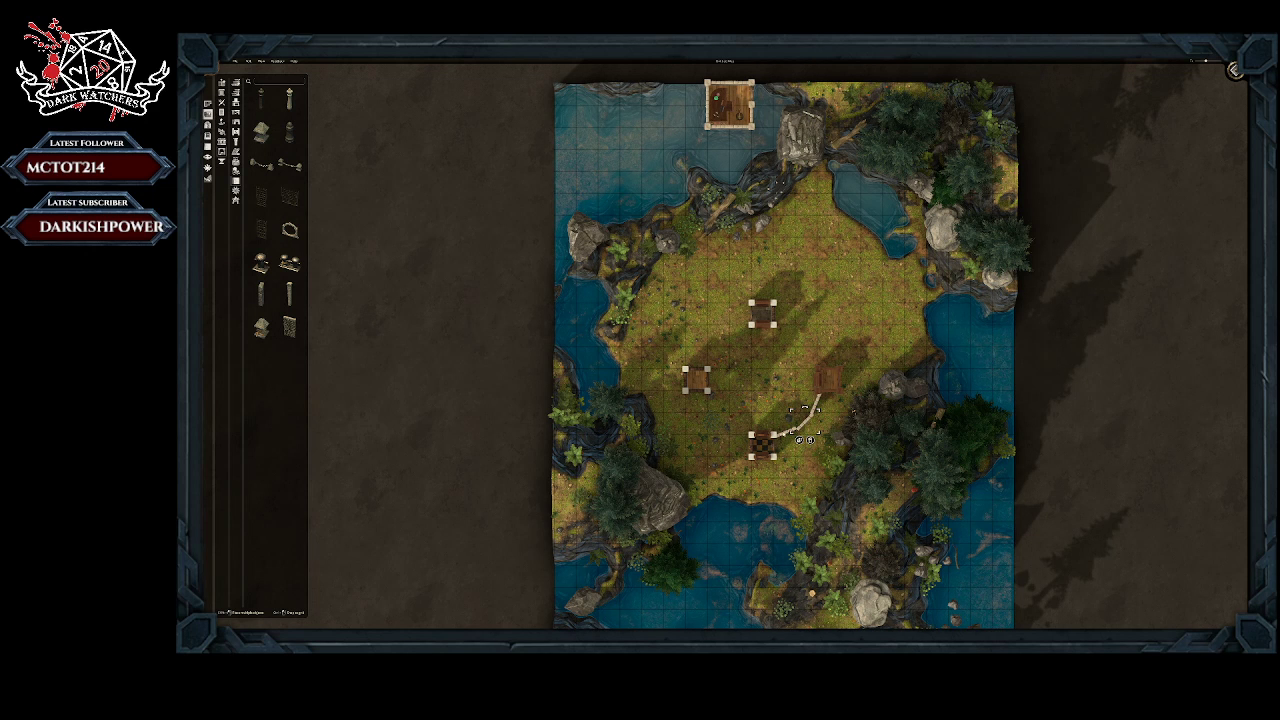
pyautogui.click(786, 434)
pyautogui.click(803, 418)
pyautogui.moveTo(854, 412); pyautogui.dragTo(856, 340, button='middle')
pyautogui.moveTo(778, 318); pyautogui.dragTo(783, 359, button='middle')
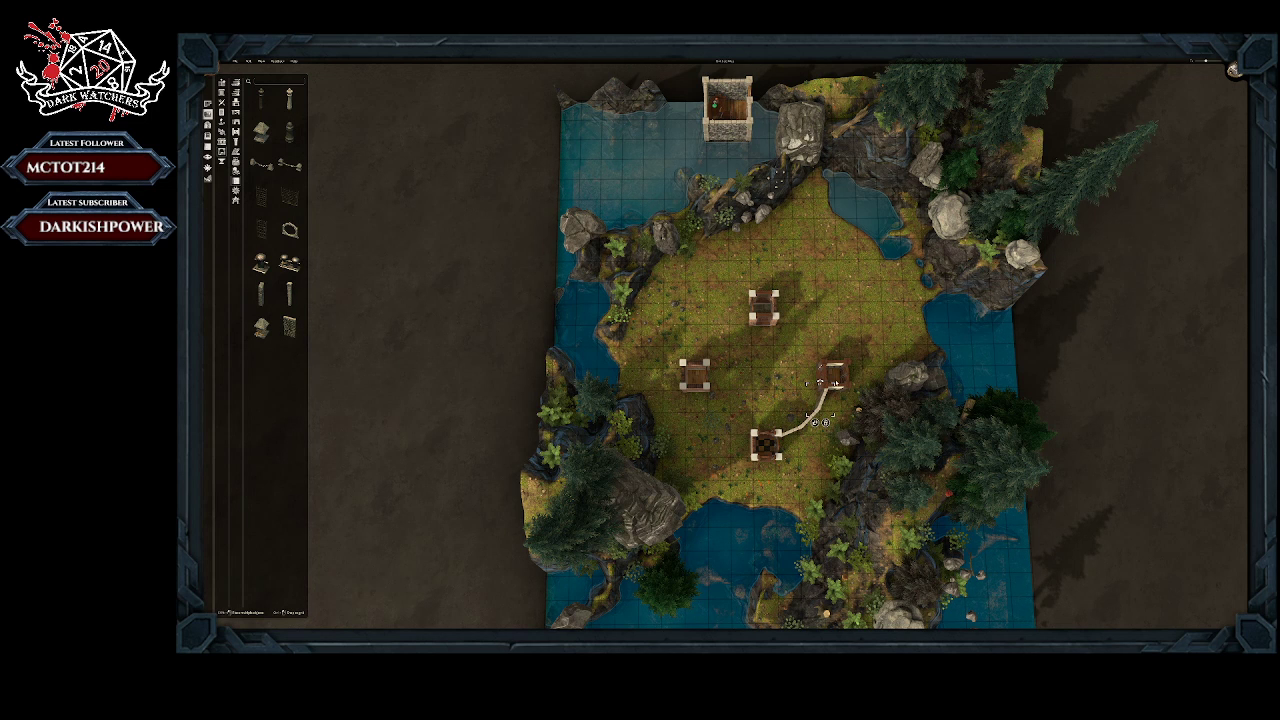
# Step: Continue the curved stone wall from the east room to the north room
pyautogui.click(815, 423)
pyautogui.keyDown('ctrl'); pyautogui.scroll(-3, 836, 328); pyautogui.keyUp('ctrl')
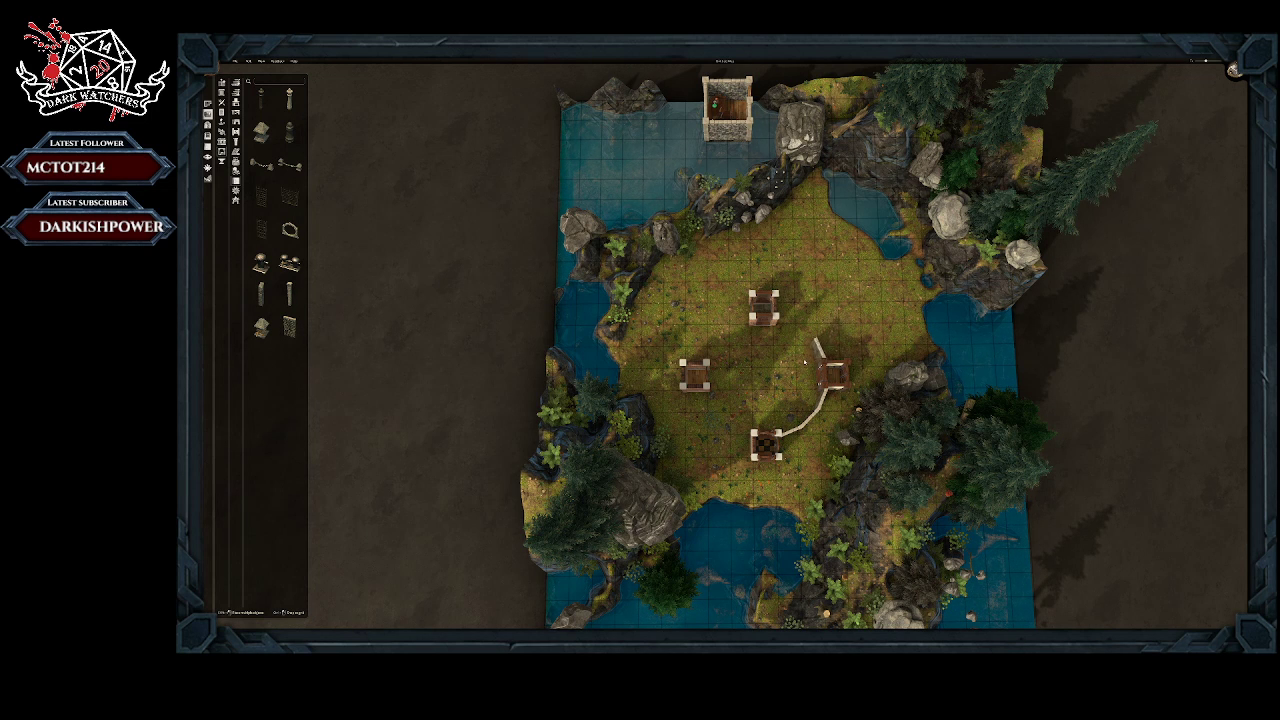
pyautogui.keyDown('ctrl'); pyautogui.scroll(-1, 804, 362); pyautogui.keyUp('ctrl')
pyautogui.click(805, 362)
pyautogui.moveTo(807, 362); pyautogui.dragTo(648, 348, button='middle')
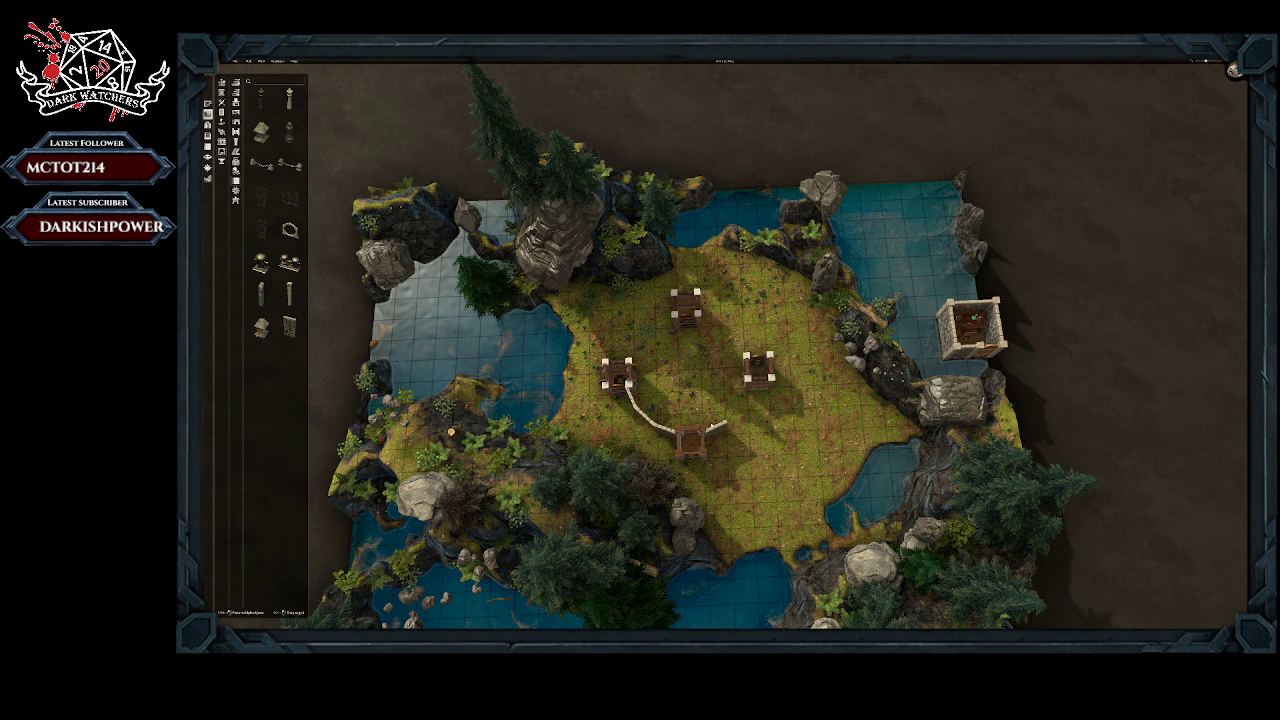
pyautogui.click(711, 427)
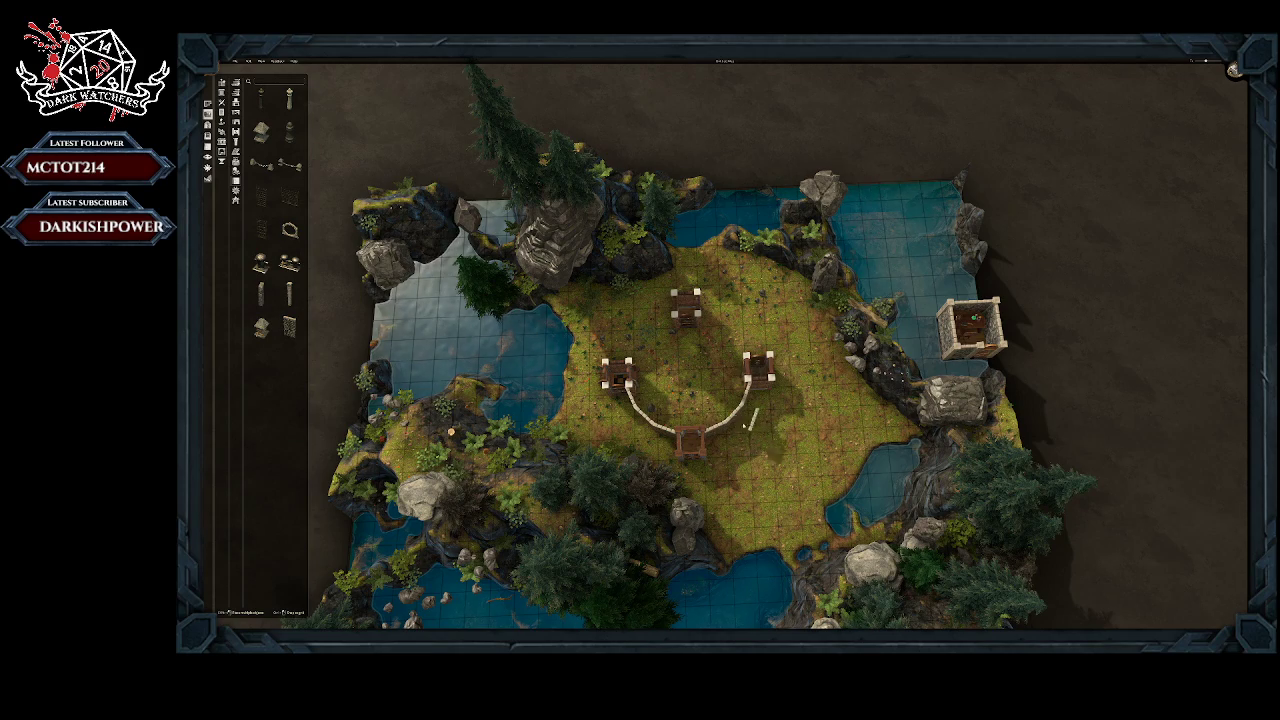
# Step: Place stone wall pieces in a curve from the north room to the west room
pyautogui.moveTo(802, 418); pyautogui.dragTo(556, 376, button='middle')
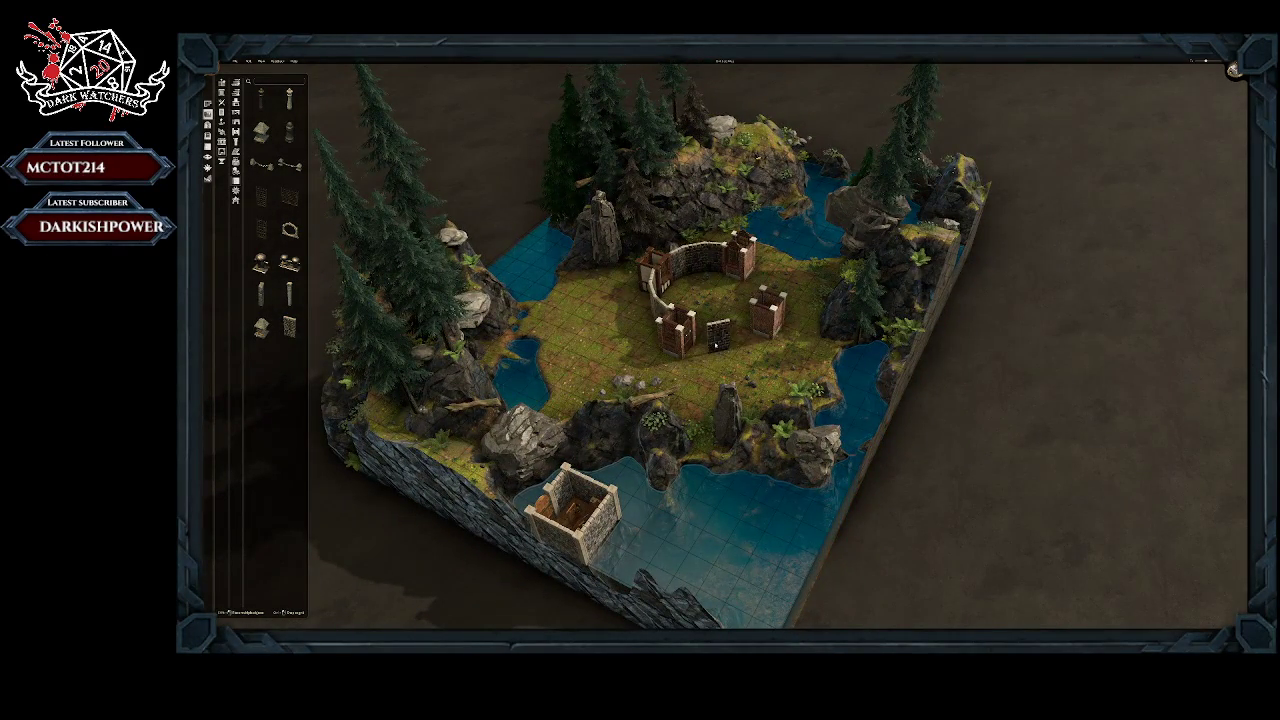
pyautogui.moveTo(717, 337); pyautogui.dragTo(708, 343, button='middle')
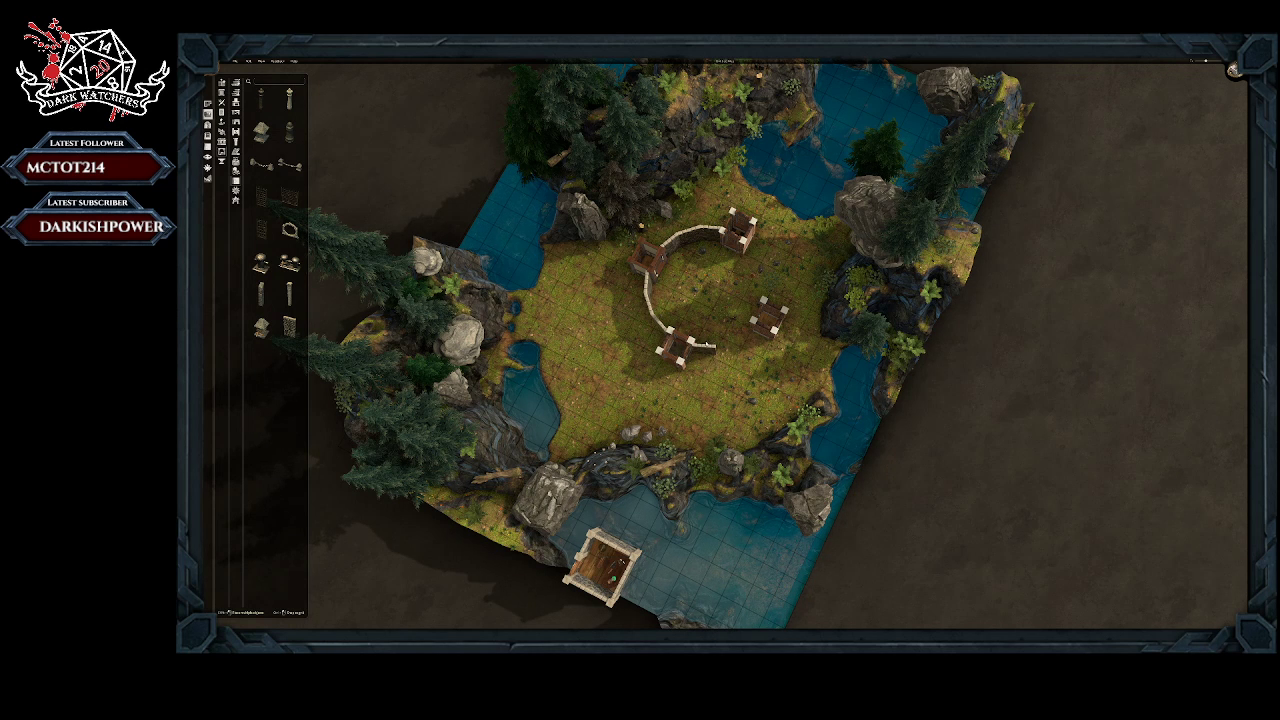
pyautogui.click(708, 345)
pyautogui.click(699, 371)
pyautogui.scroll(1, 741, 338)
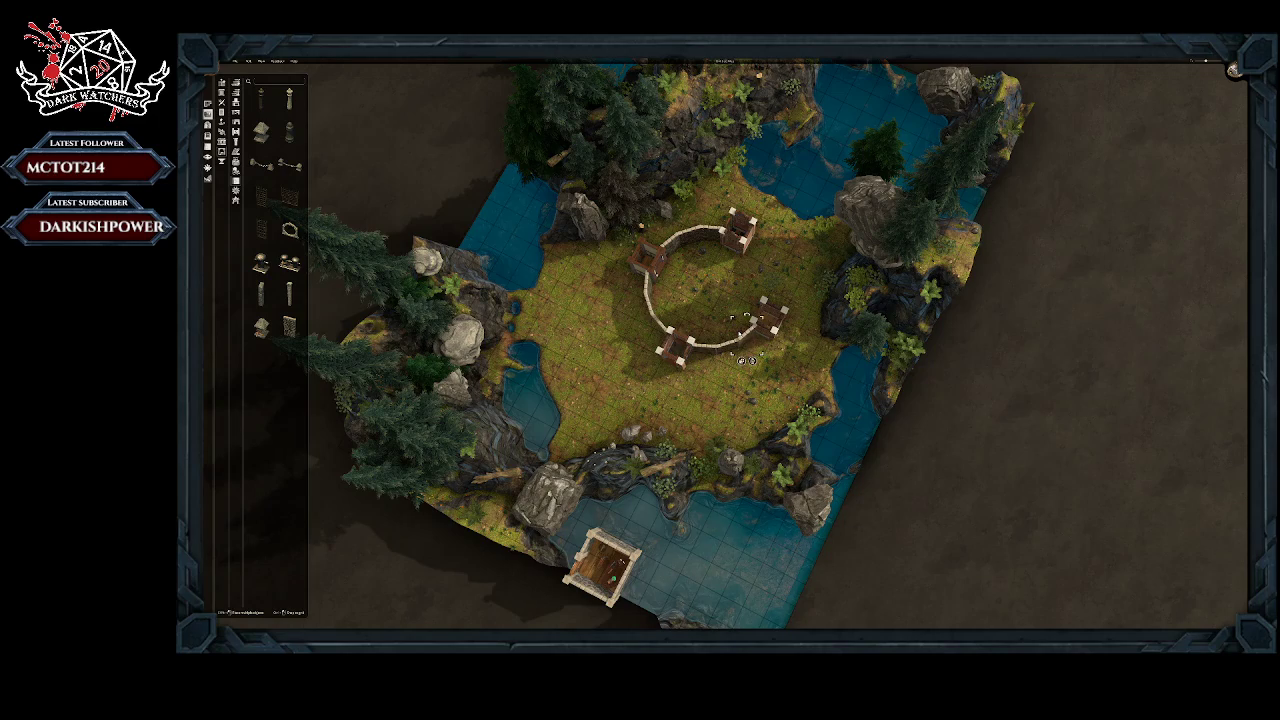
# Step: Close the circular enclosure with stone wall pieces running from the west room to the kitchen
pyautogui.moveTo(723, 400); pyautogui.dragTo(564, 392, button='middle')
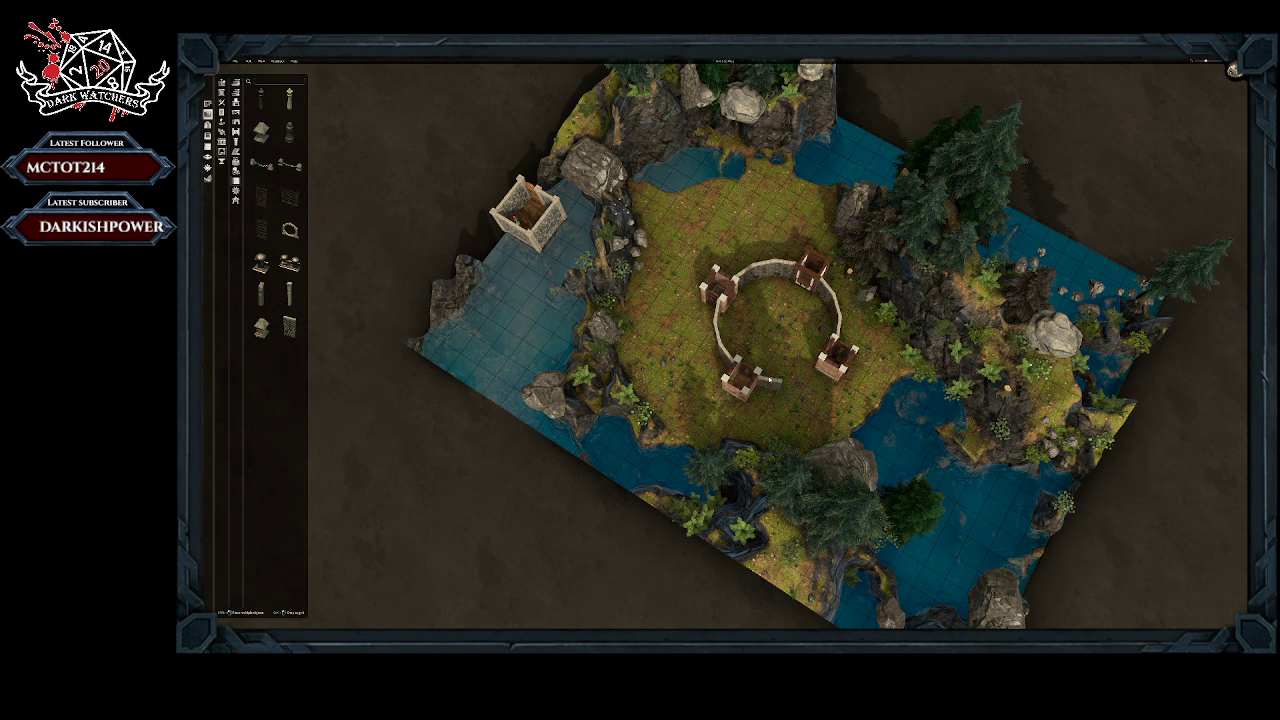
pyautogui.moveTo(770, 380); pyautogui.dragTo(734, 390, button='middle')
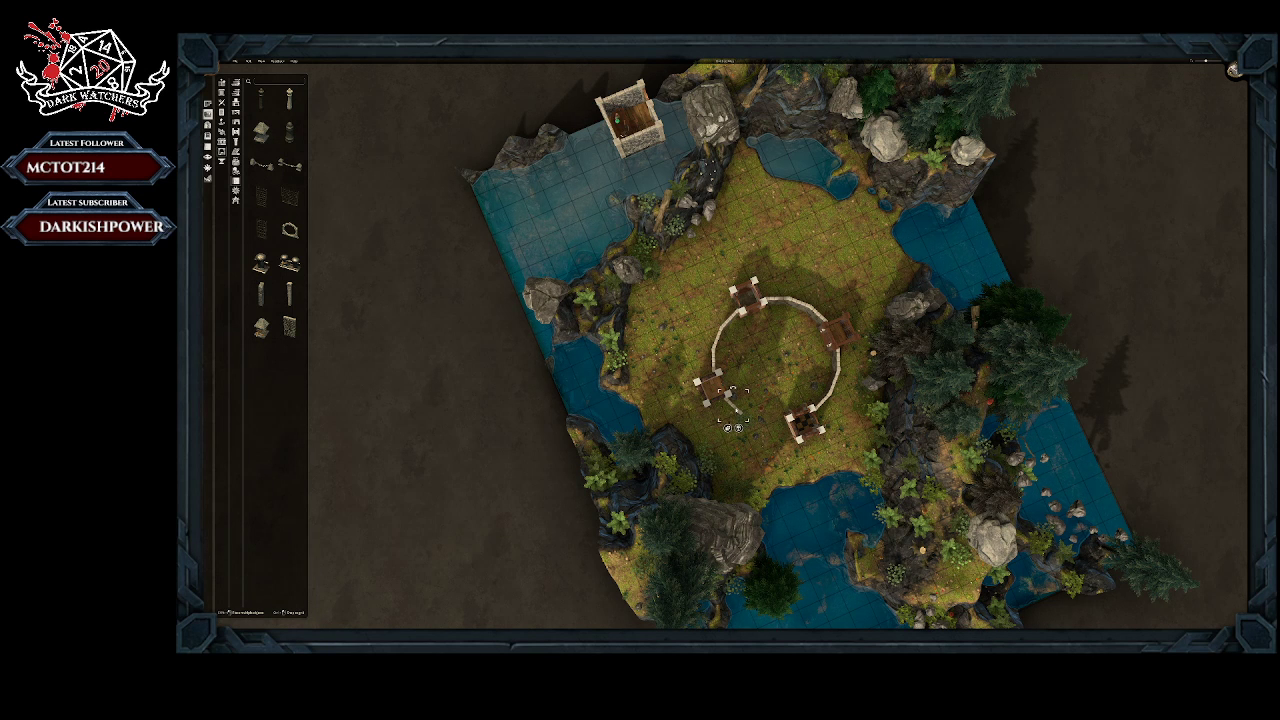
pyautogui.click(729, 428)
pyautogui.click(752, 420)
pyautogui.keyDown('ctrl'); pyautogui.click(749, 441); pyautogui.keyUp('ctrl')
pyautogui.click(772, 413)
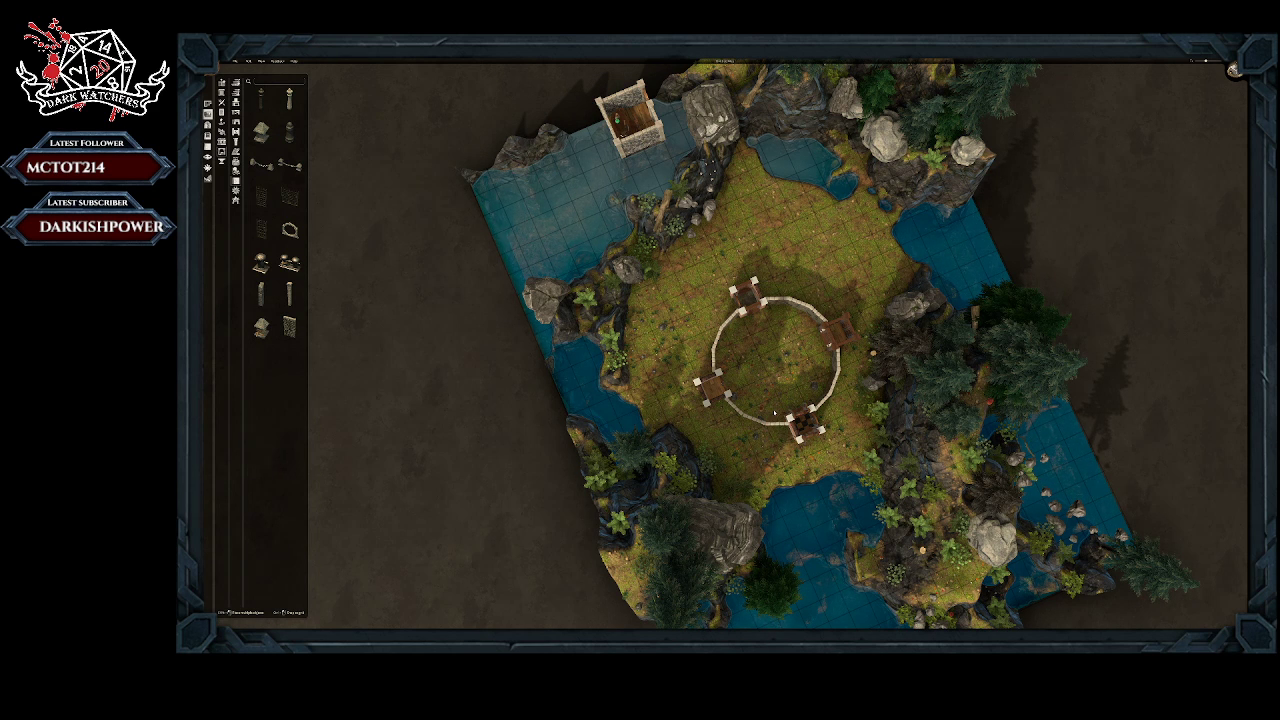
# Step: Adjust the stone wall pieces in the southwest arc to line up with the west room and the kitchen
pyautogui.click(774, 413)
pyautogui.click(752, 403)
pyautogui.moveTo(786, 463); pyautogui.dragTo(754, 403, button='middle')
pyautogui.click(752, 405)
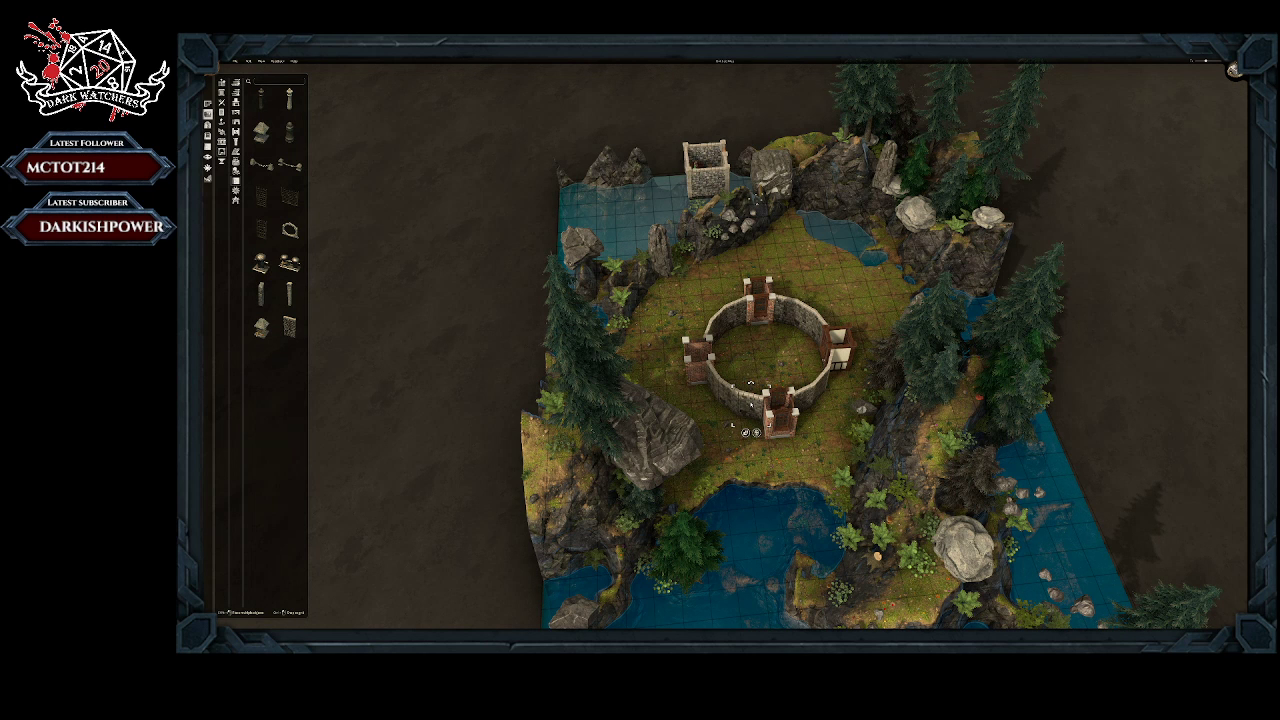
pyautogui.click(731, 398)
pyautogui.moveTo(707, 409); pyautogui.dragTo(701, 453, button='middle')
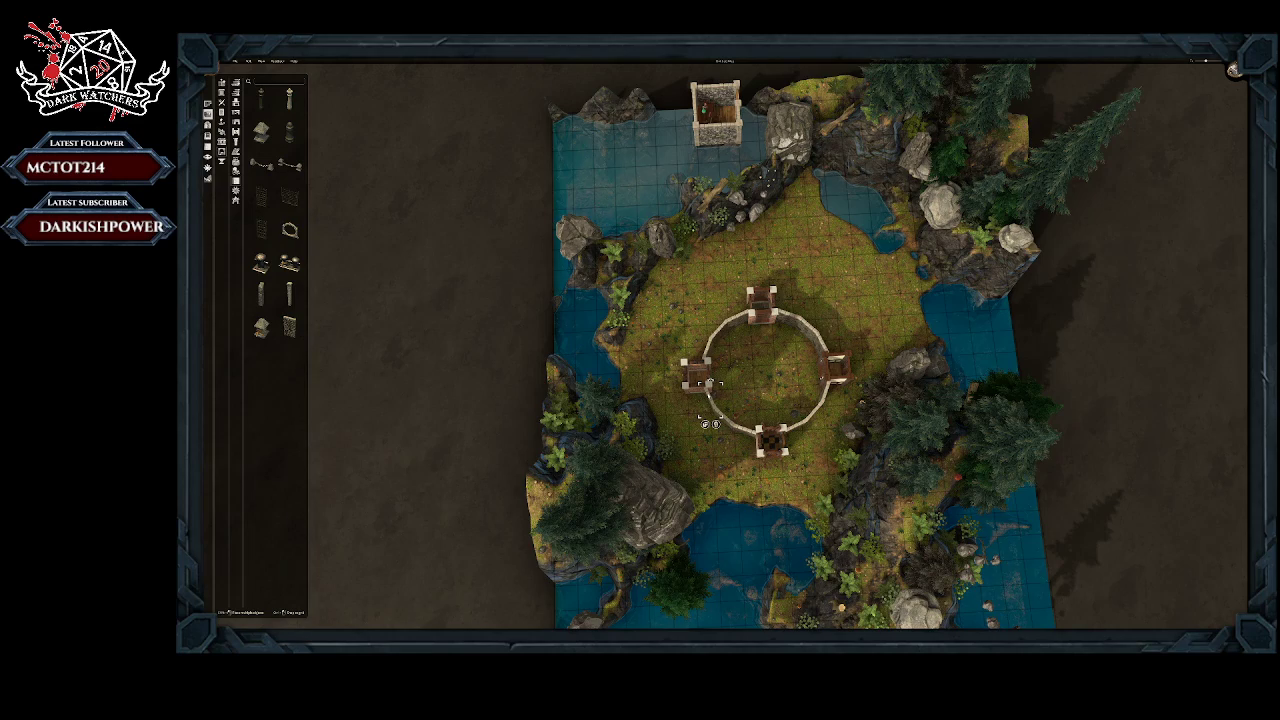
pyautogui.moveTo(877, 443); pyautogui.dragTo(771, 462, button='middle')
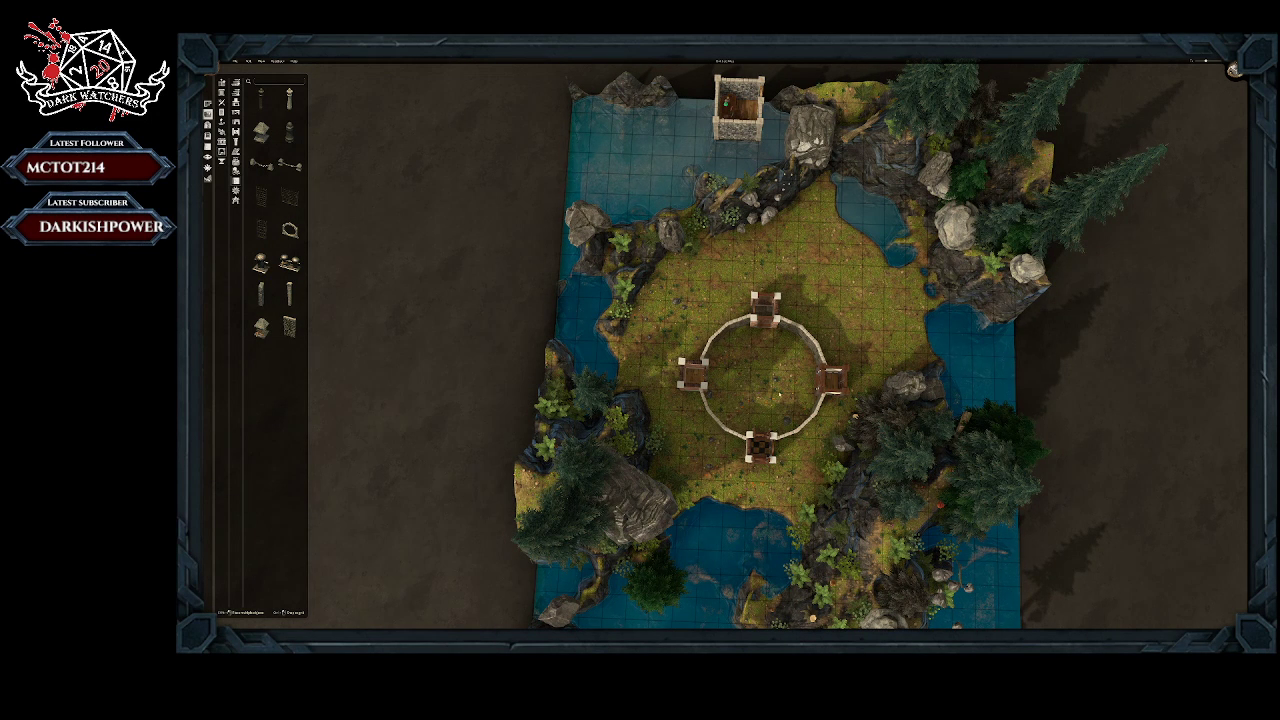
pyautogui.moveTo(780, 394); pyautogui.dragTo(757, 448, button='middle')
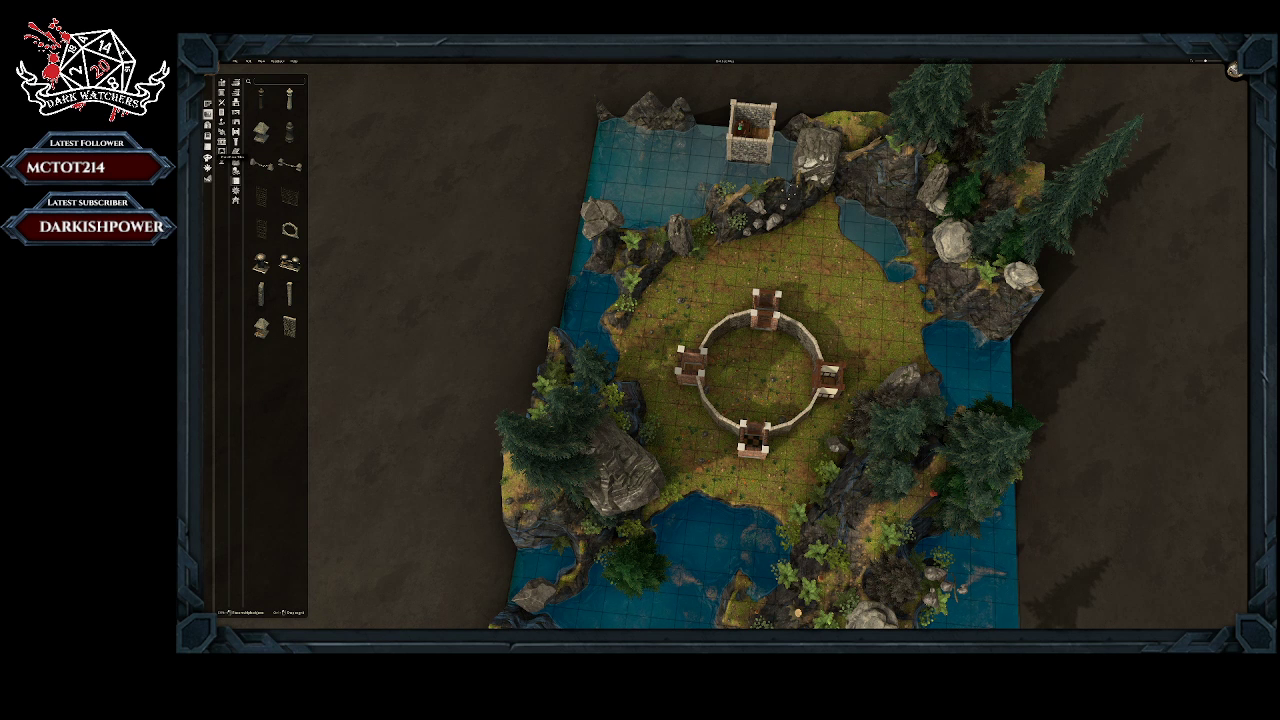
# Step: Change the outer walls of the four small rooms around the circle to a grey stone wall style
pyautogui.click(208, 157)
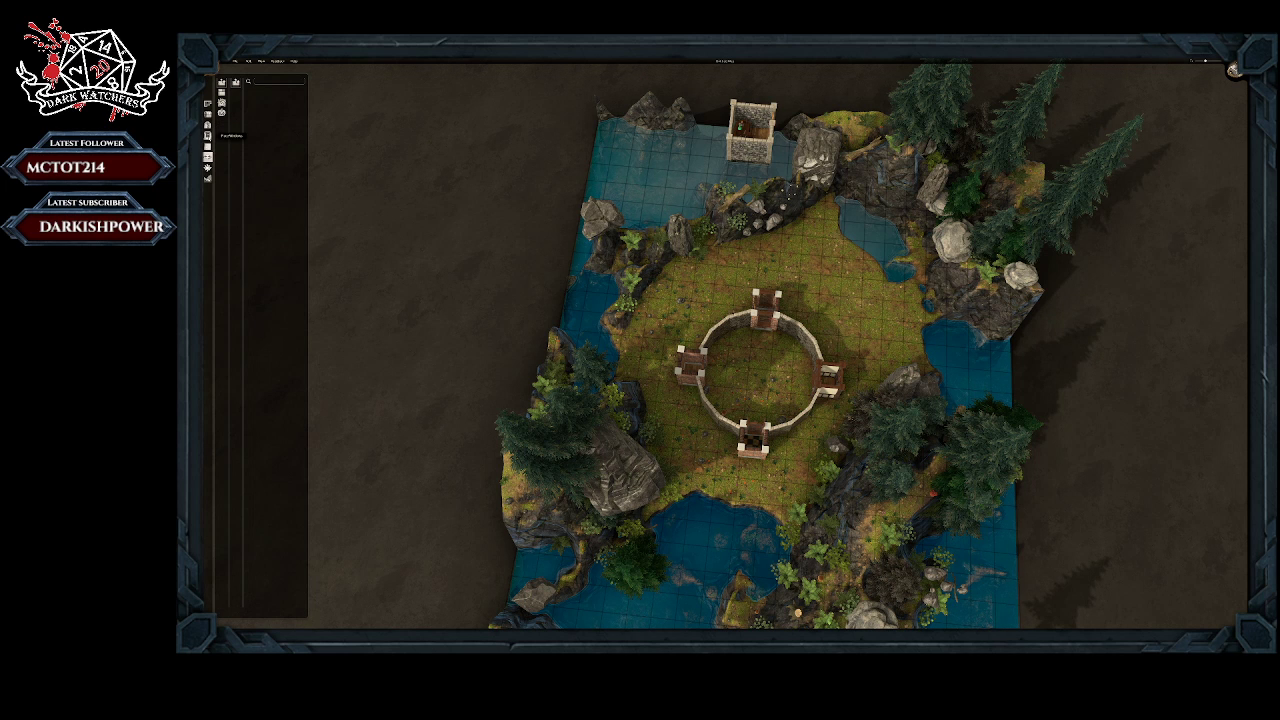
pyautogui.click(208, 146)
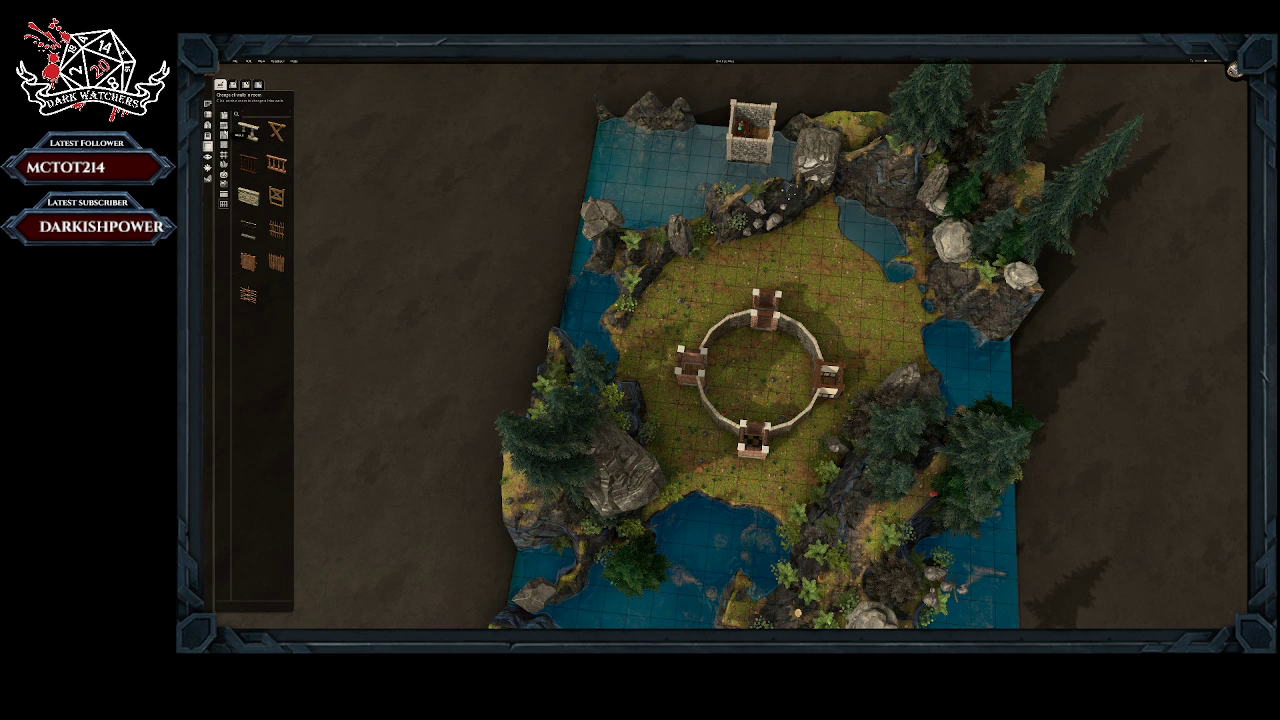
pyautogui.click(225, 126)
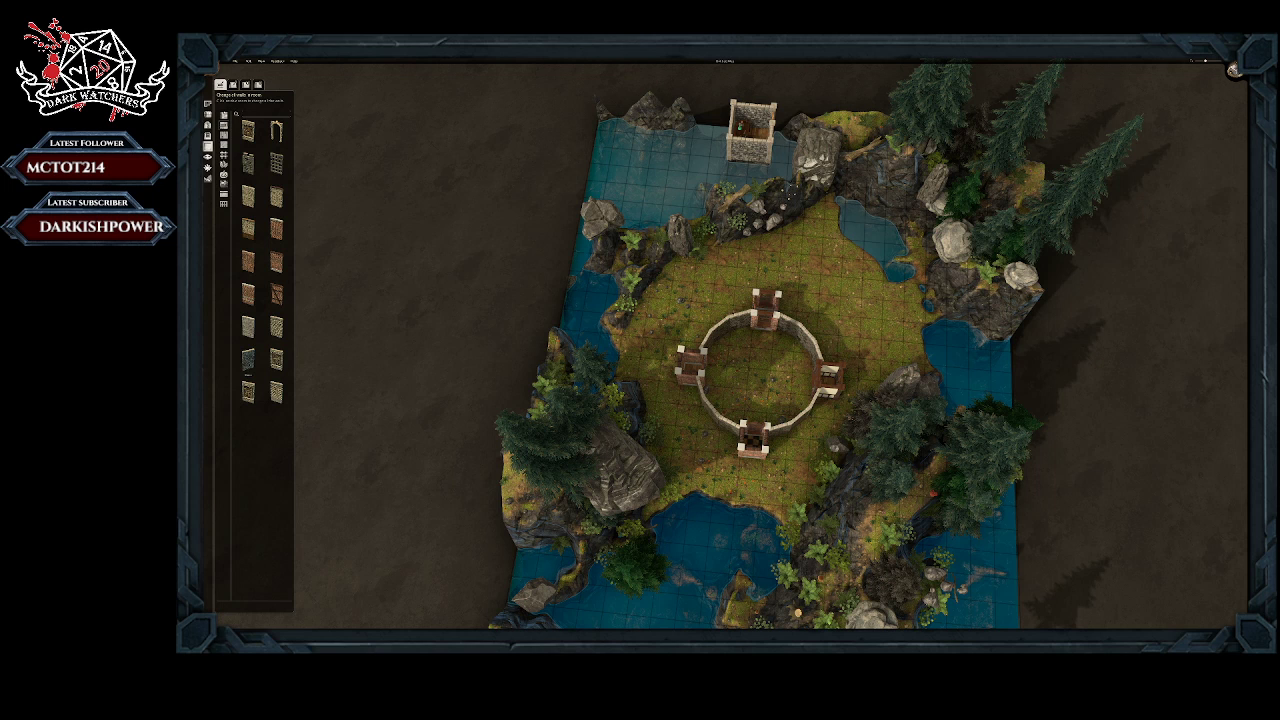
pyautogui.click(249, 362)
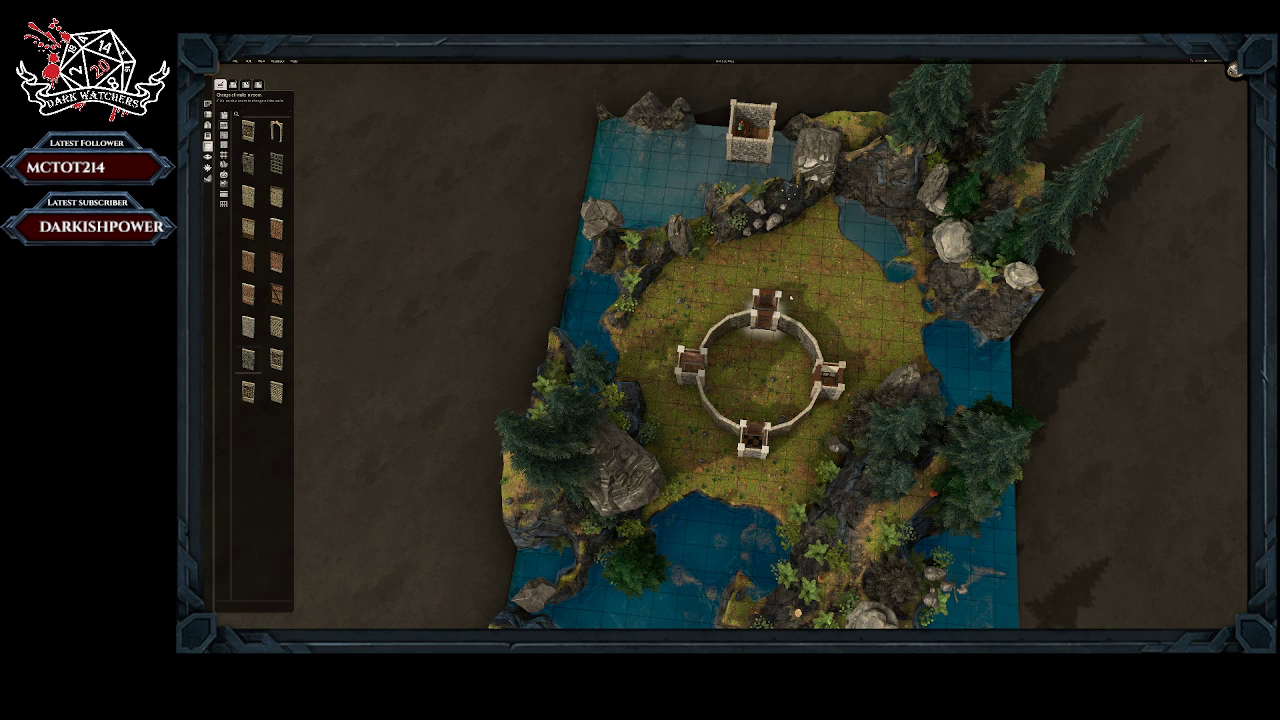
pyautogui.moveTo(852, 386); pyautogui.dragTo(575, 472, button='middle')
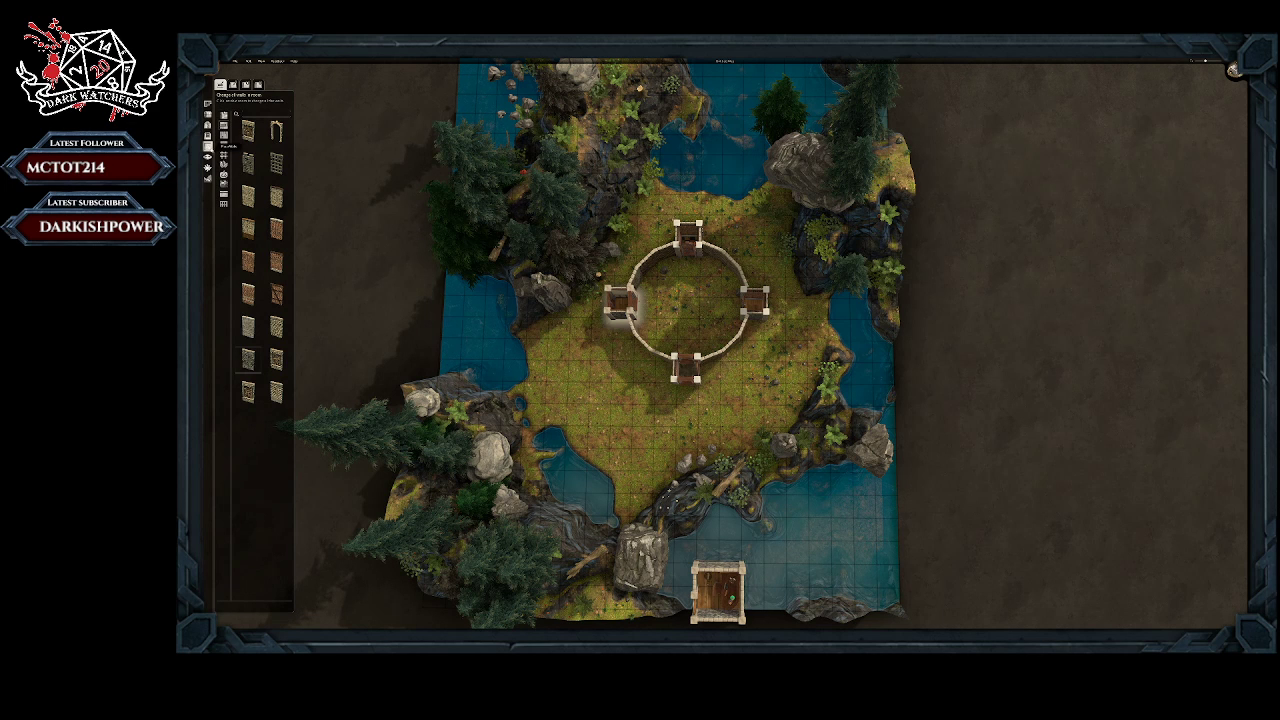
# Step: Browse the object library's structure categories for a centrepiece to stand inside the circular enclosure
pyautogui.click(208, 115)
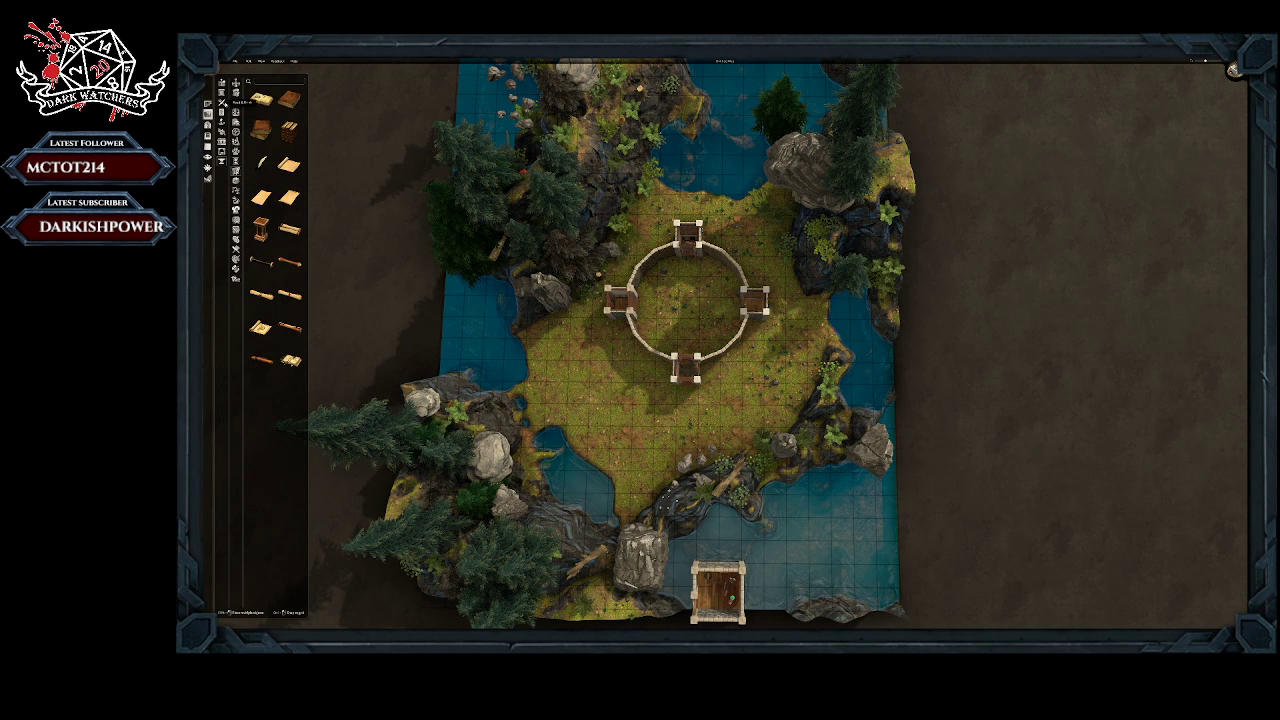
pyautogui.click(235, 145)
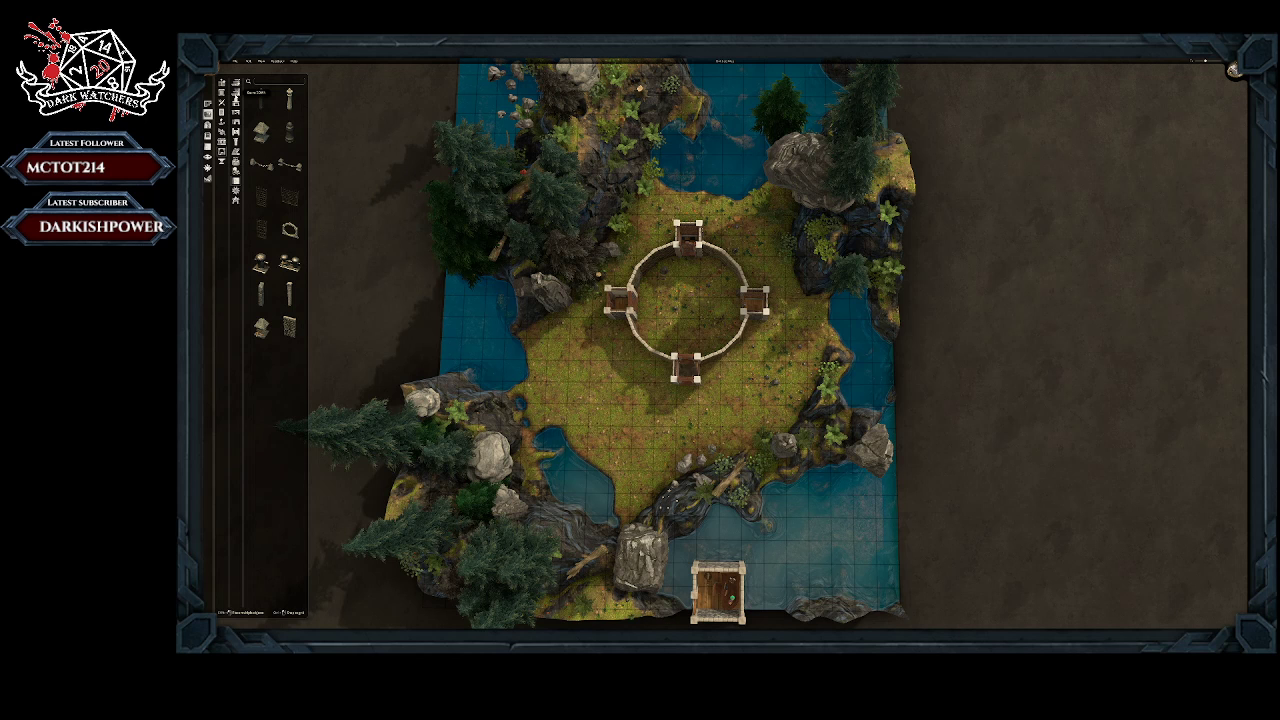
pyautogui.click(236, 88)
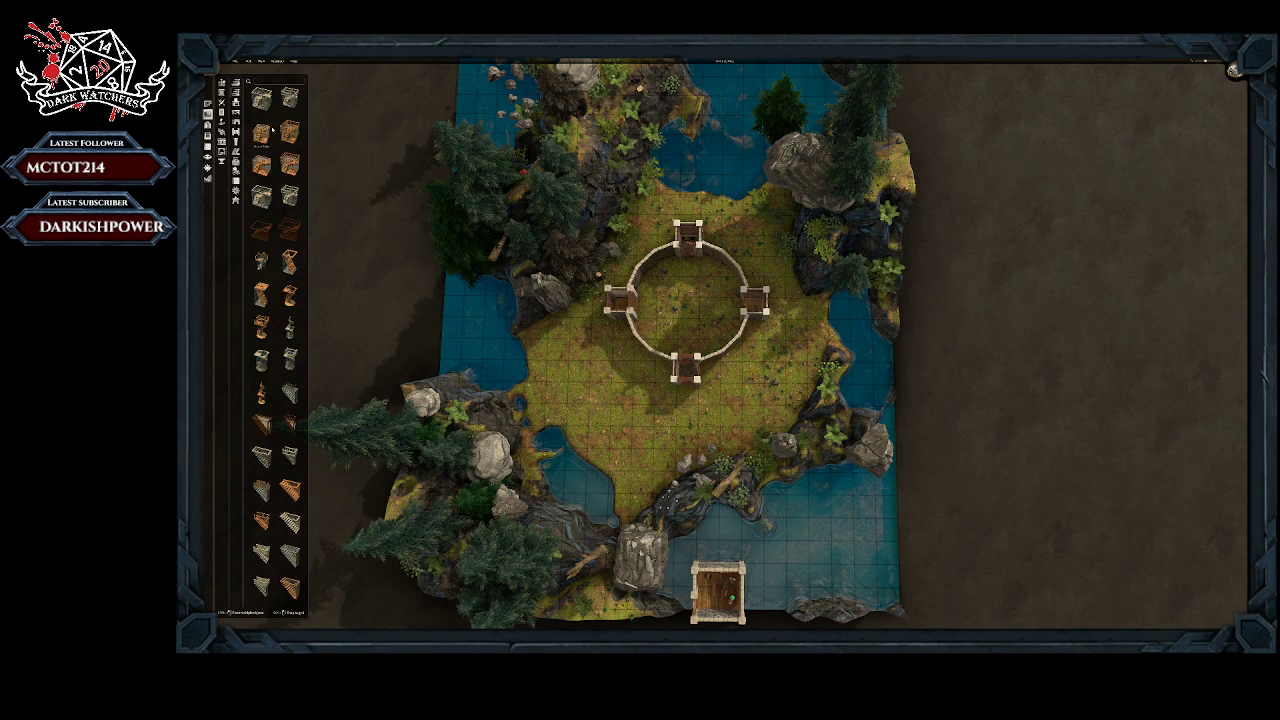
pyautogui.scroll(-2, 296, 290)
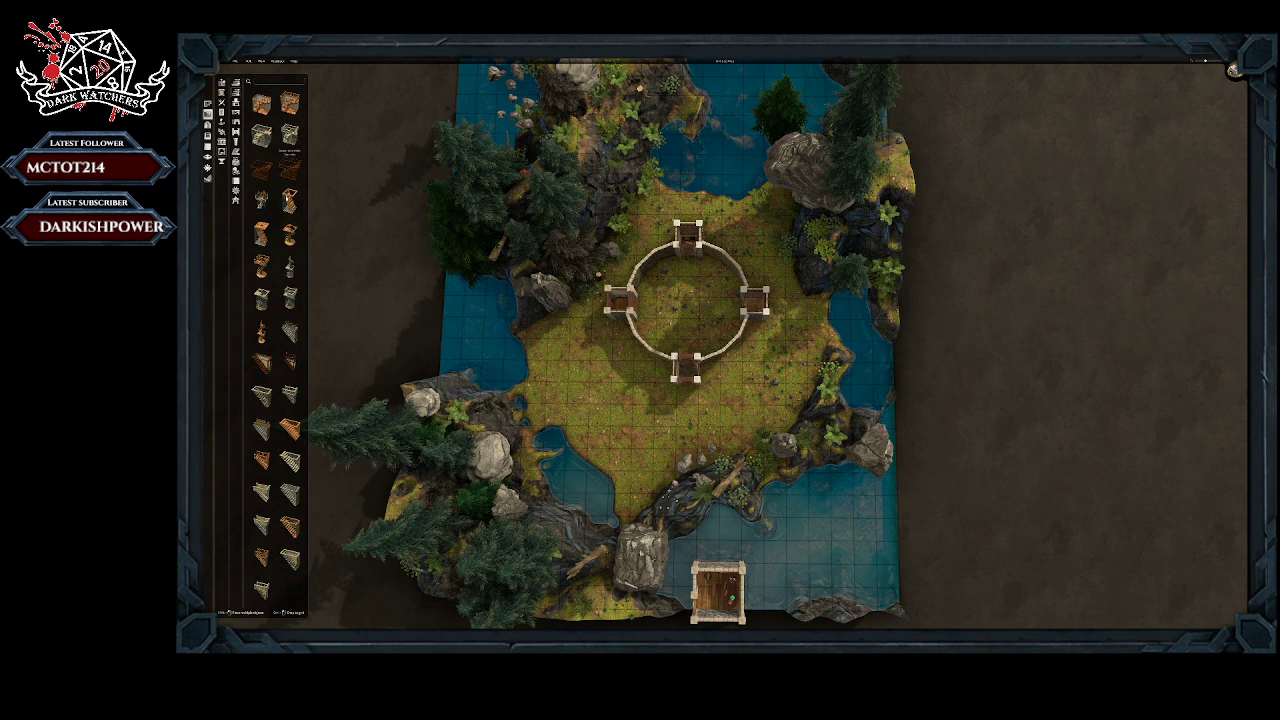
pyautogui.scroll(-1, 290, 272)
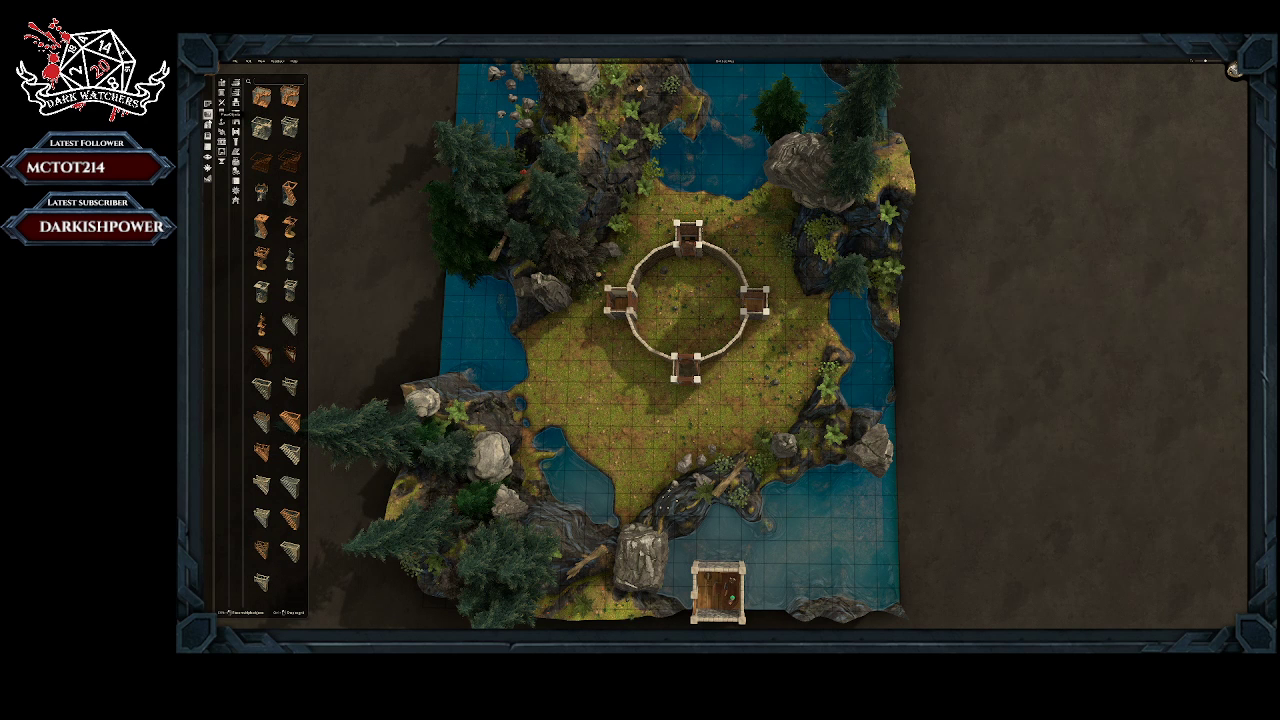
pyautogui.click(207, 124)
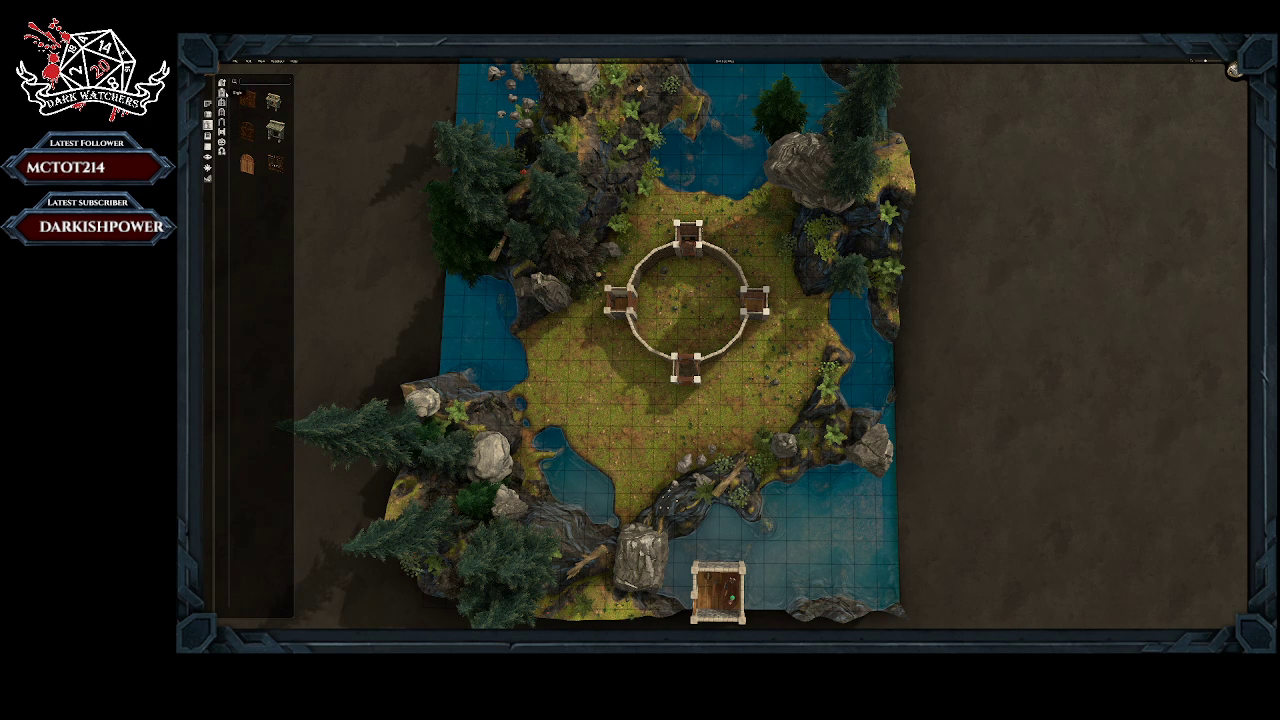
pyautogui.click(207, 104)
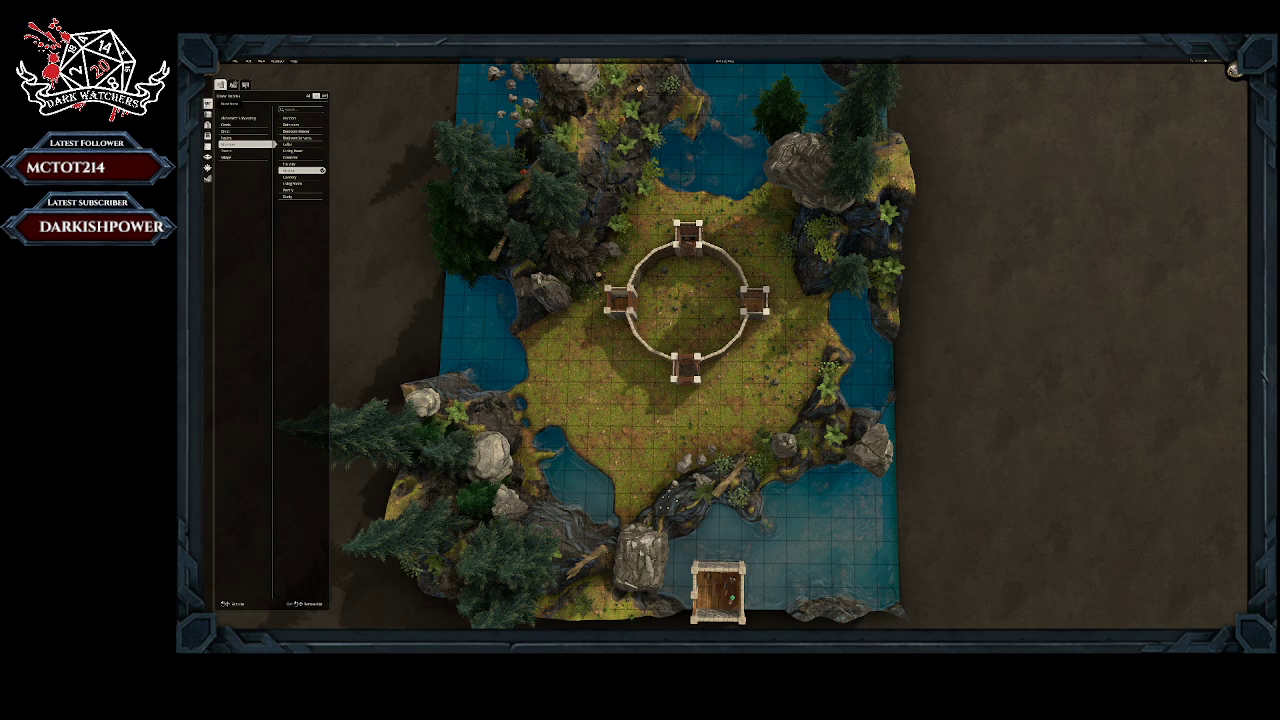
pyautogui.click(207, 115)
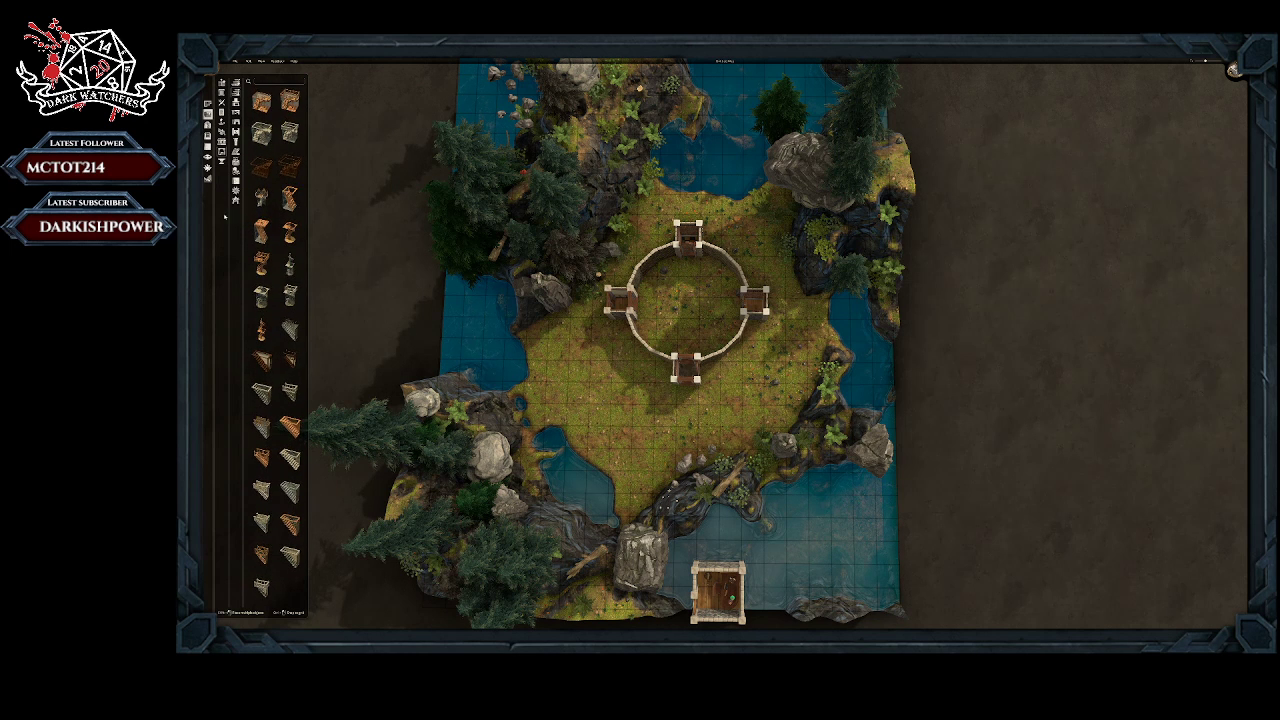
pyautogui.click(236, 101)
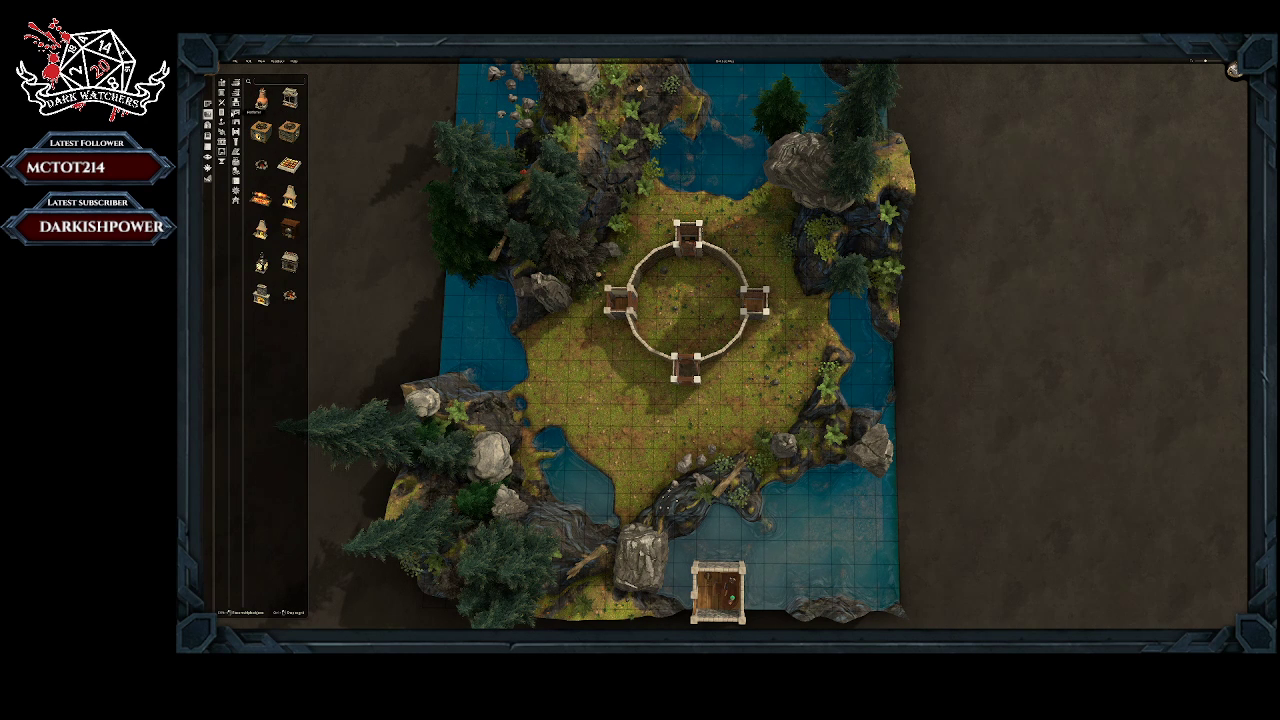
pyautogui.click(236, 114)
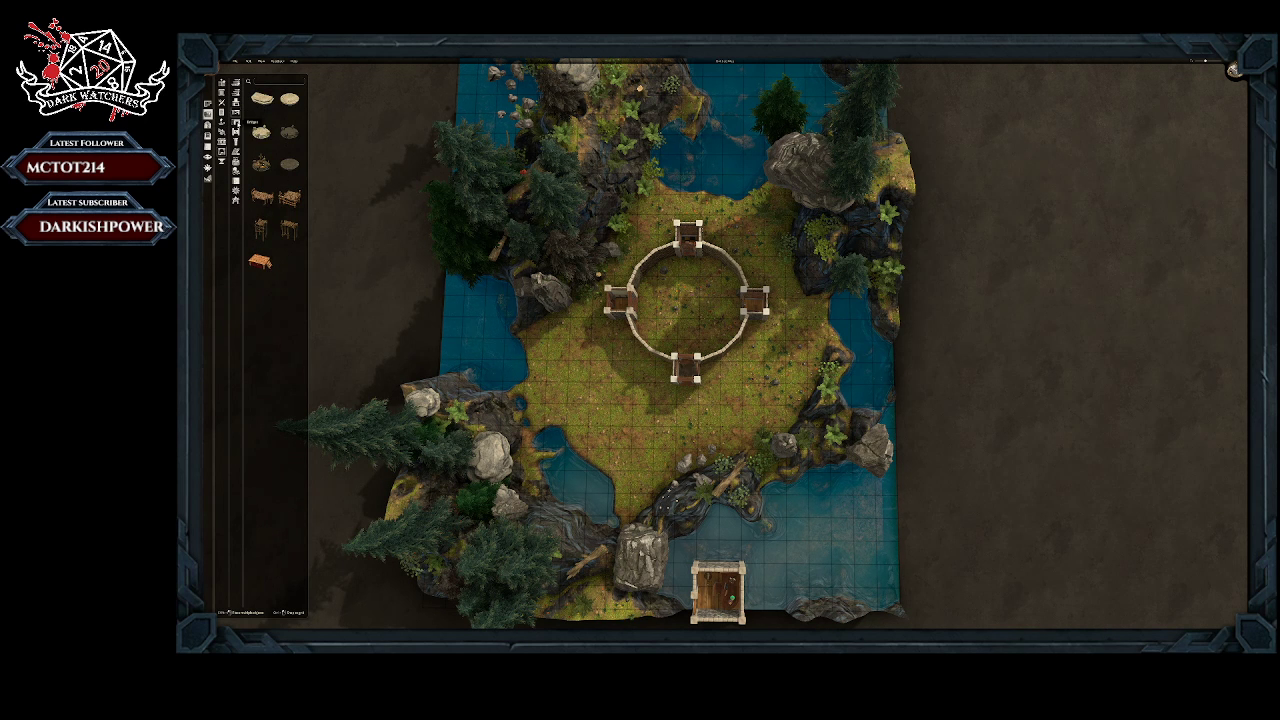
pyautogui.click(236, 122)
pyautogui.click(236, 132)
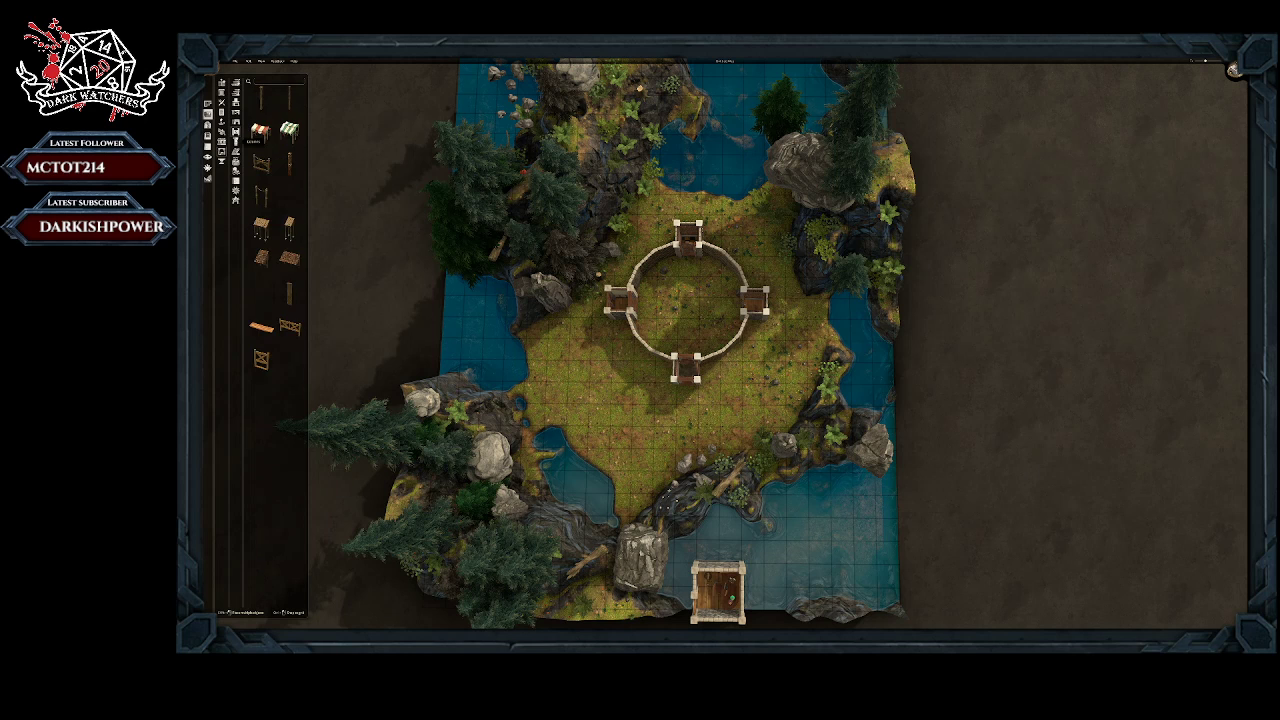
pyautogui.click(236, 142)
pyautogui.click(236, 151)
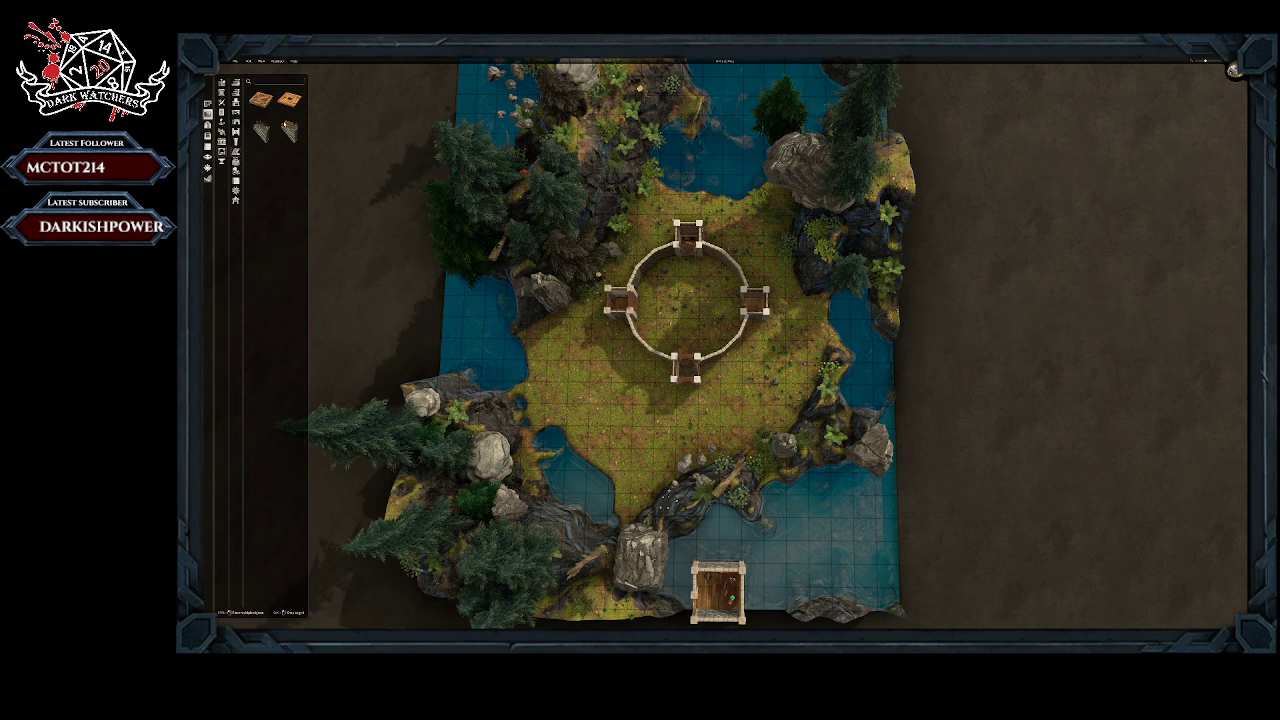
pyautogui.click(236, 161)
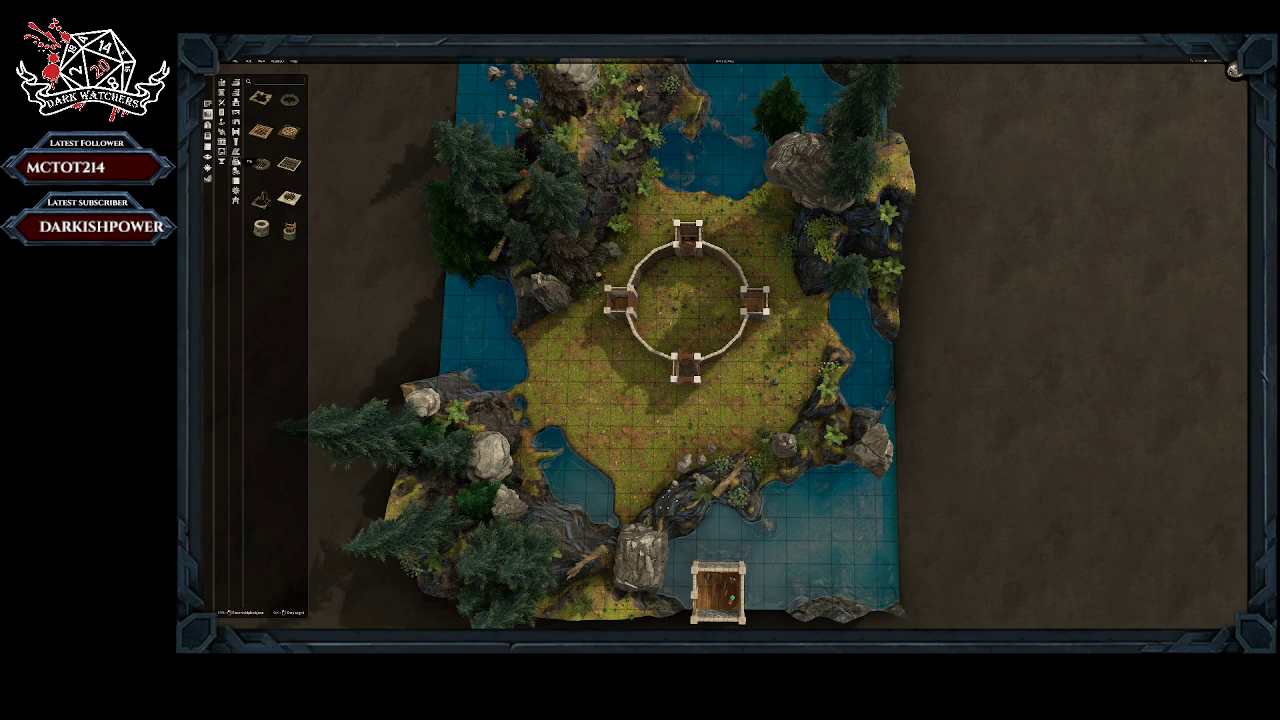
# Step: Try the large square wood-and-stone structure in the middle of the circular enclosure
pyautogui.click(236, 171)
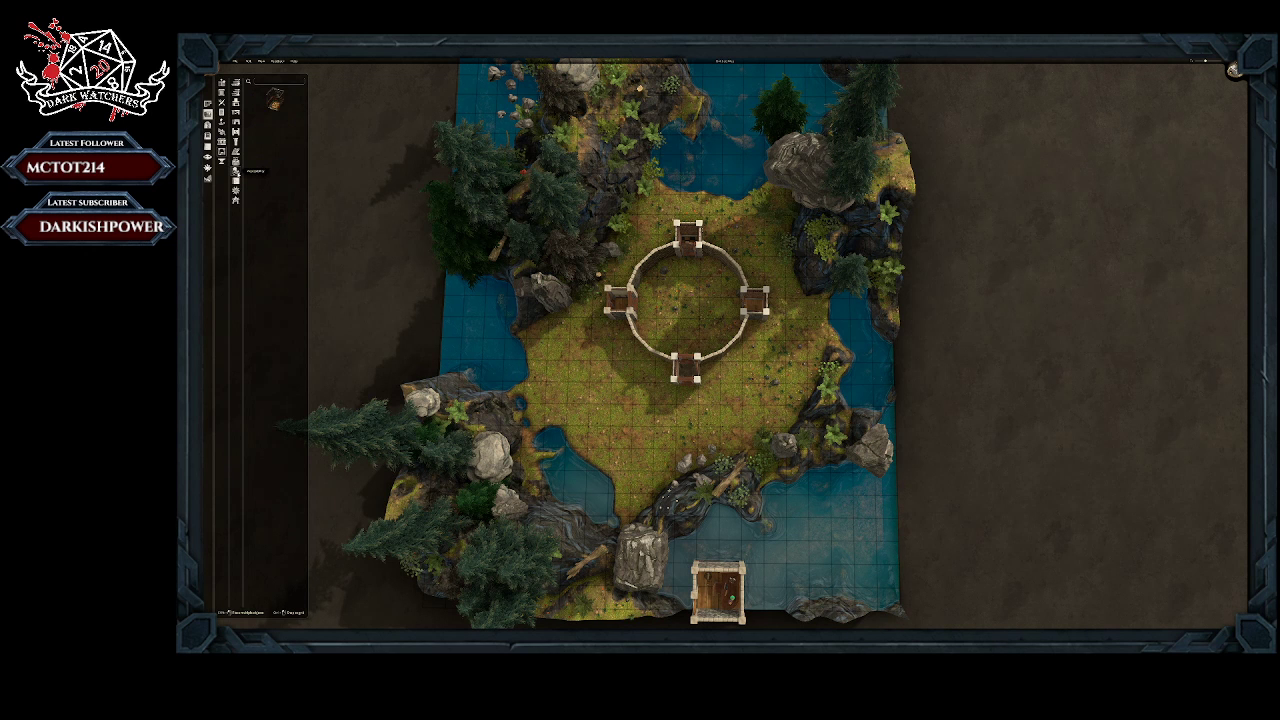
pyautogui.moveTo(276, 99)
pyautogui.mouseDown()
pyautogui.moveTo(330, 168)
pyautogui.moveTo(465, 236)
pyautogui.moveTo(654, 270)
pyautogui.moveTo(677, 293)
pyautogui.mouseUp()
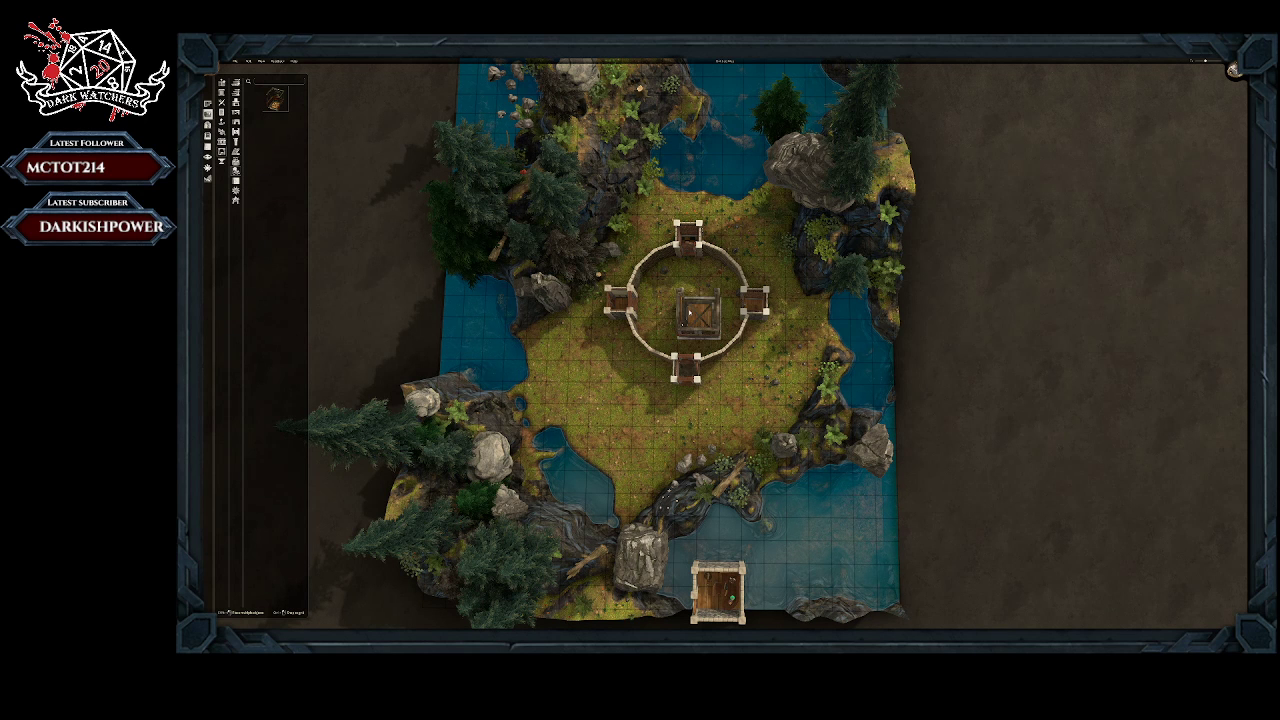
pyautogui.rightClick(687, 309)
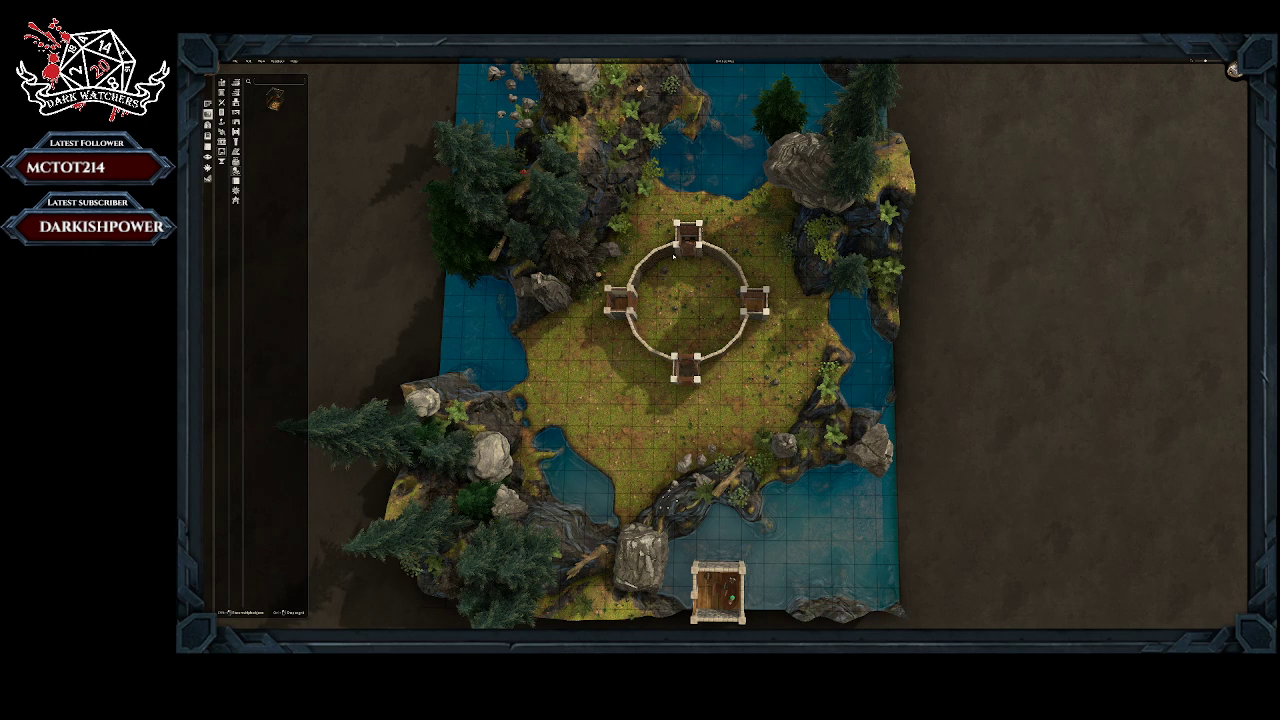
# Step: Remove the small north room from the stone wall circle
pyautogui.click(208, 104)
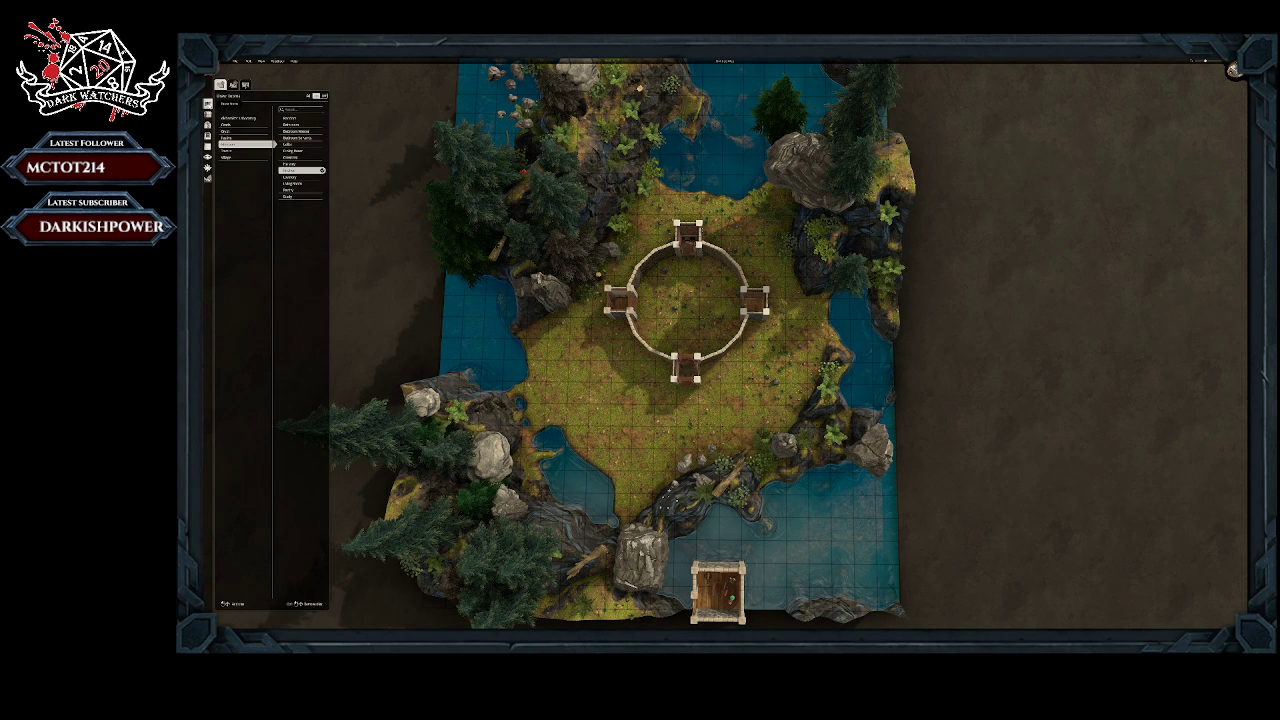
pyautogui.click(233, 84)
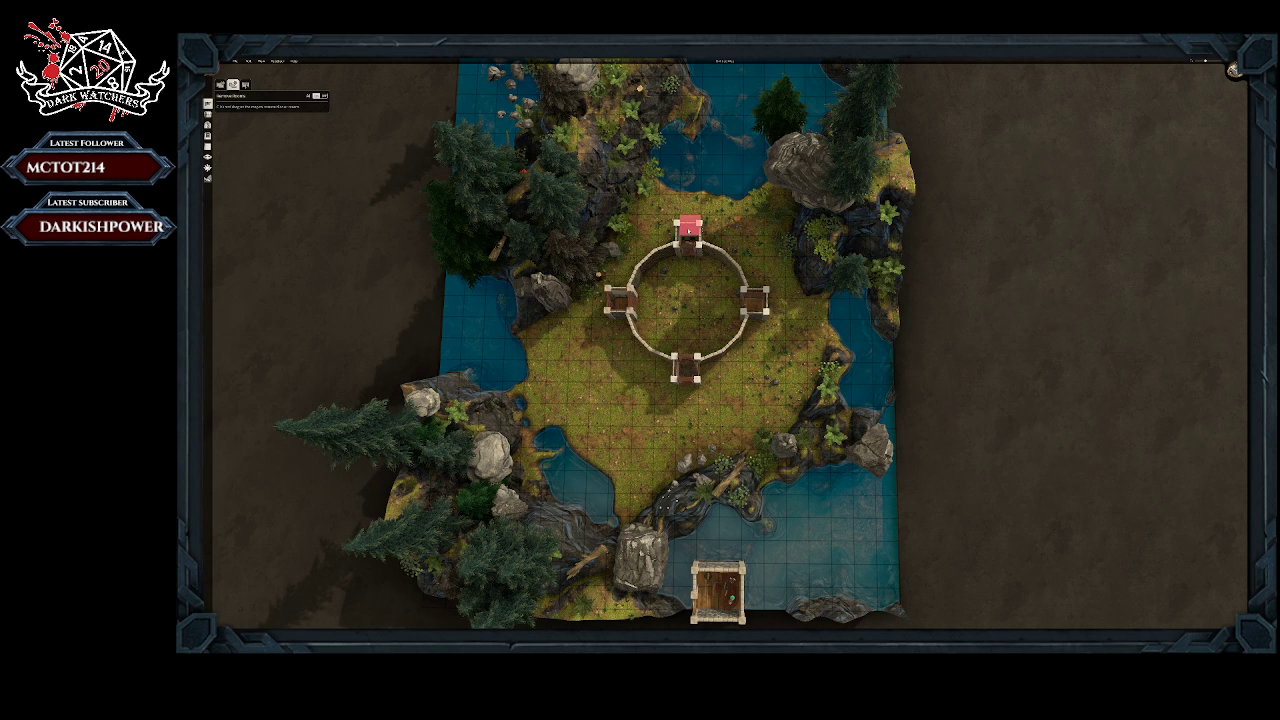
pyautogui.click(689, 243)
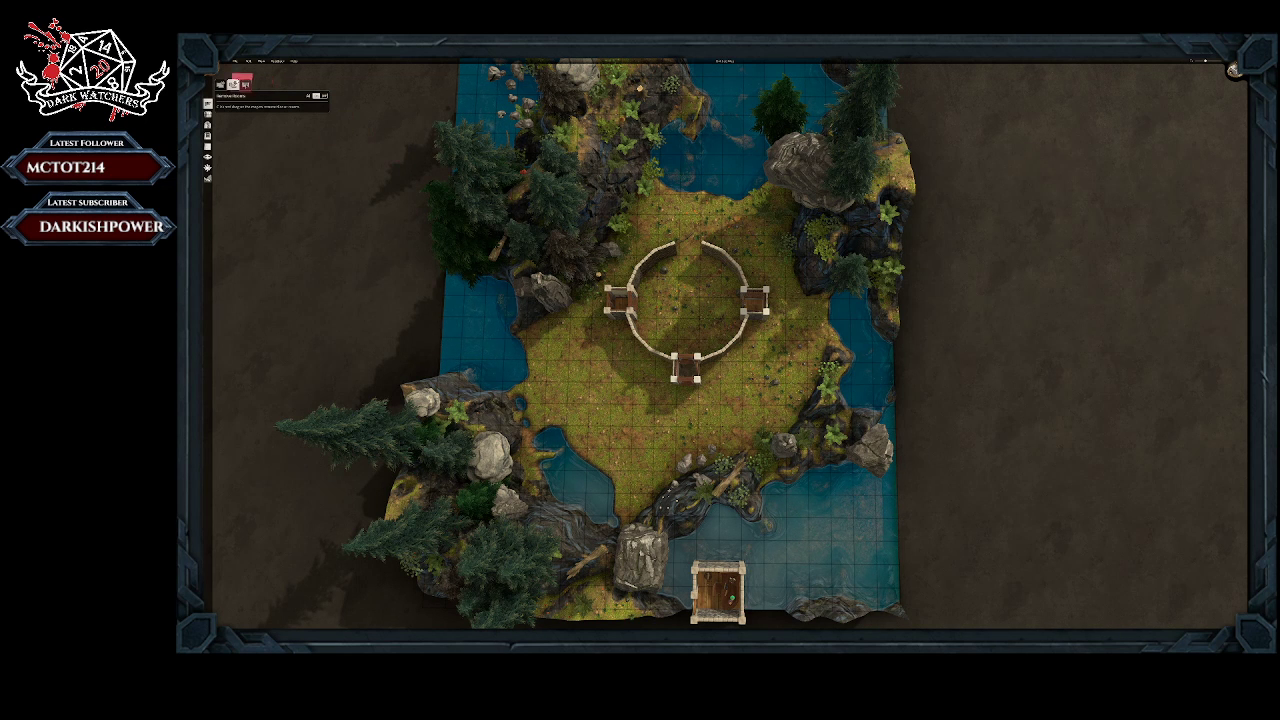
# Step: Build one large square kitchen room over the whole circular stone wall enclosure
pyautogui.click(220, 84)
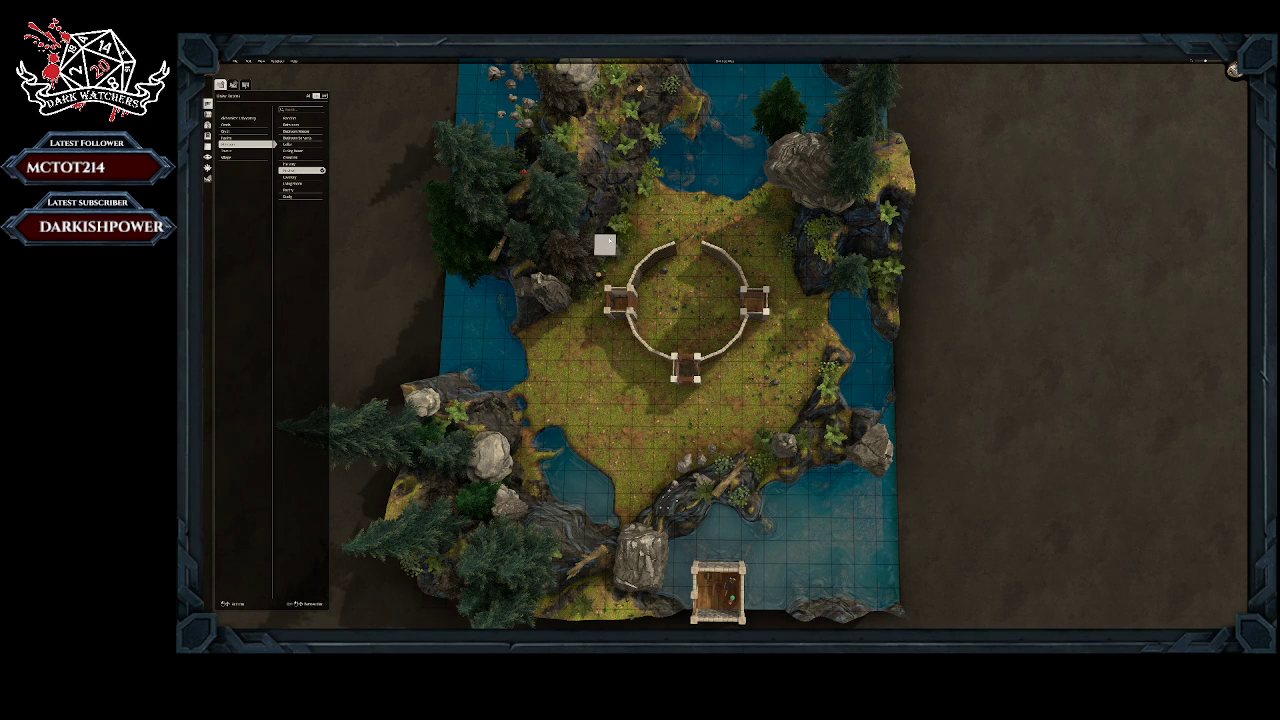
pyautogui.moveTo(618, 238); pyautogui.dragTo(732, 373)
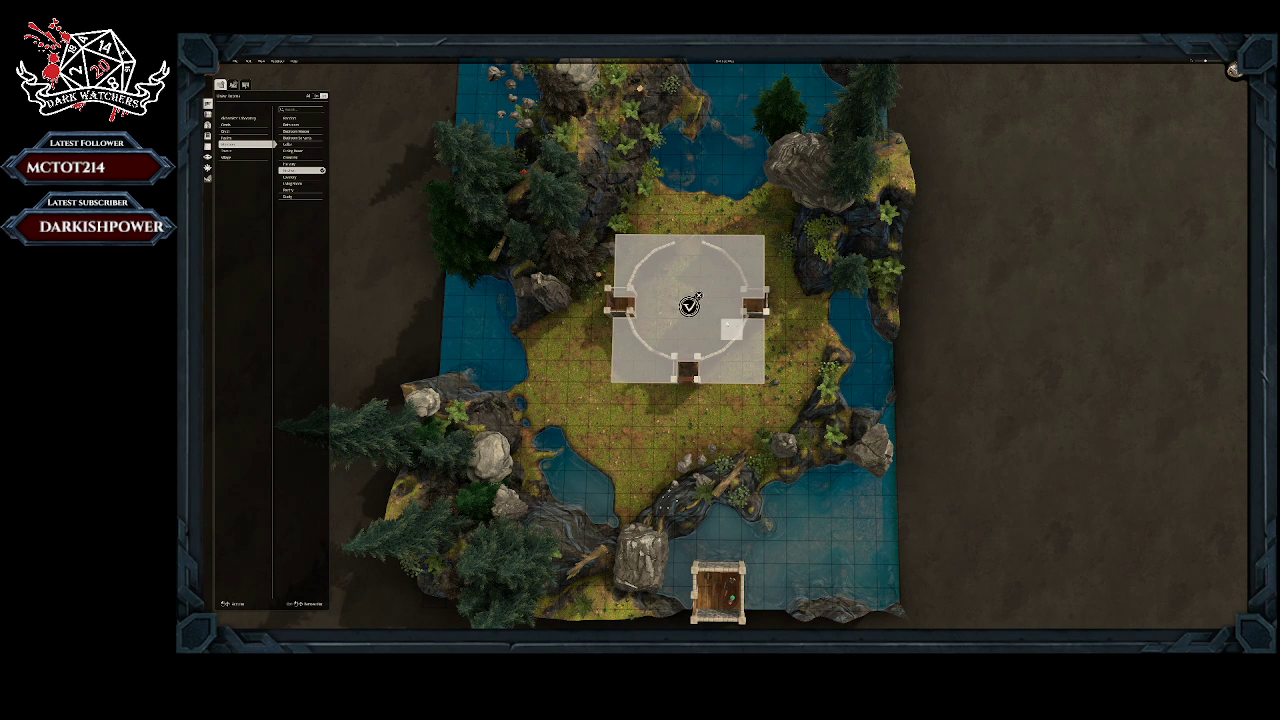
pyautogui.click(689, 306)
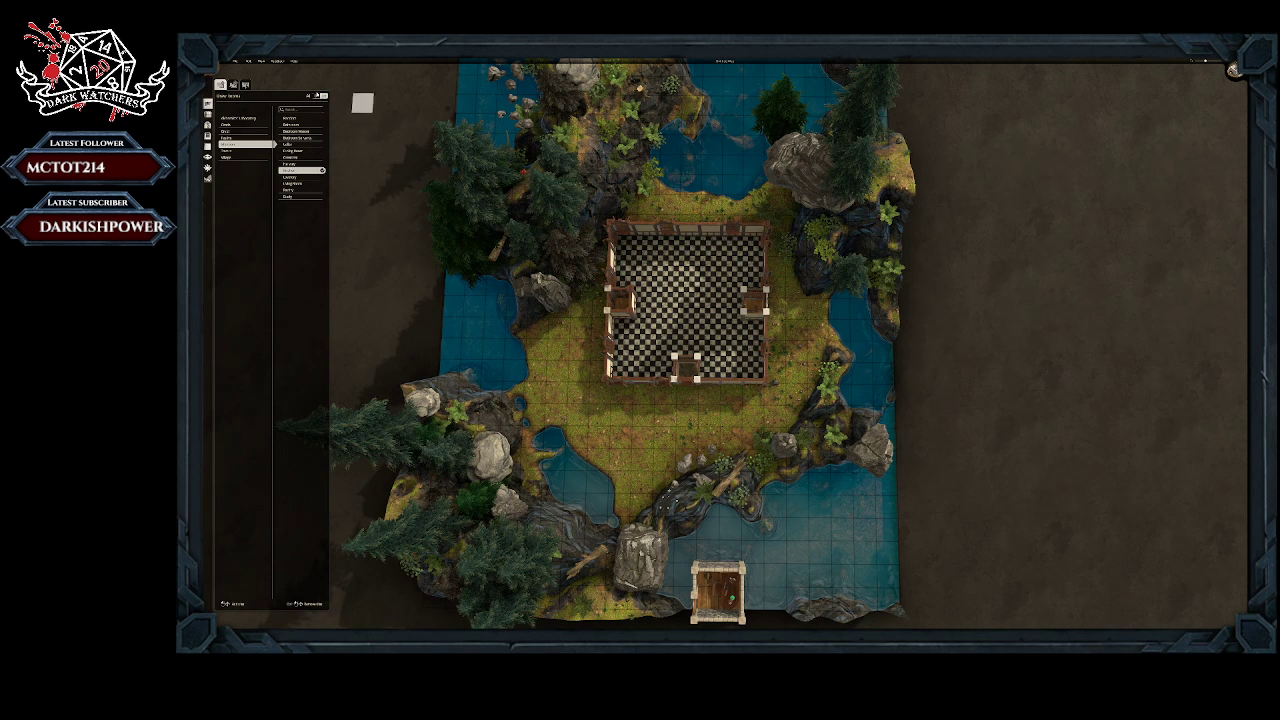
# Step: Remove the large square room together with the remaining small rooms inside it
pyautogui.click(233, 84)
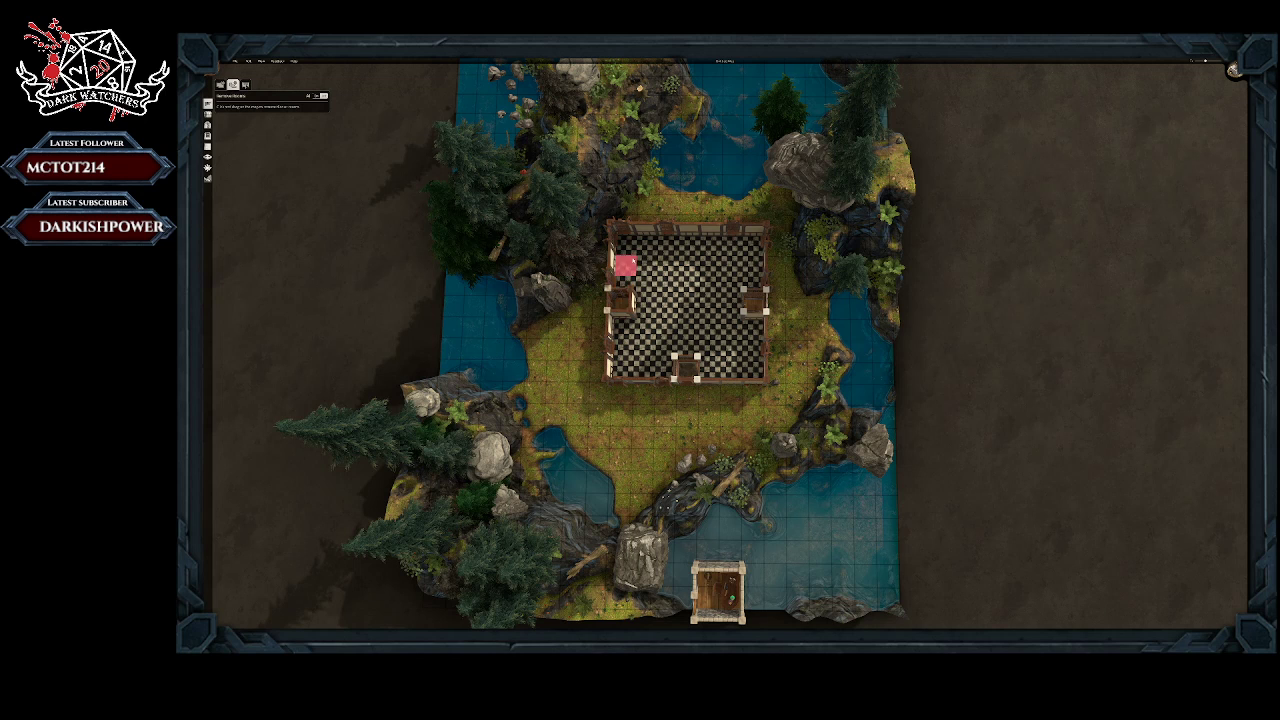
pyautogui.moveTo(625, 245); pyautogui.dragTo(753, 370)
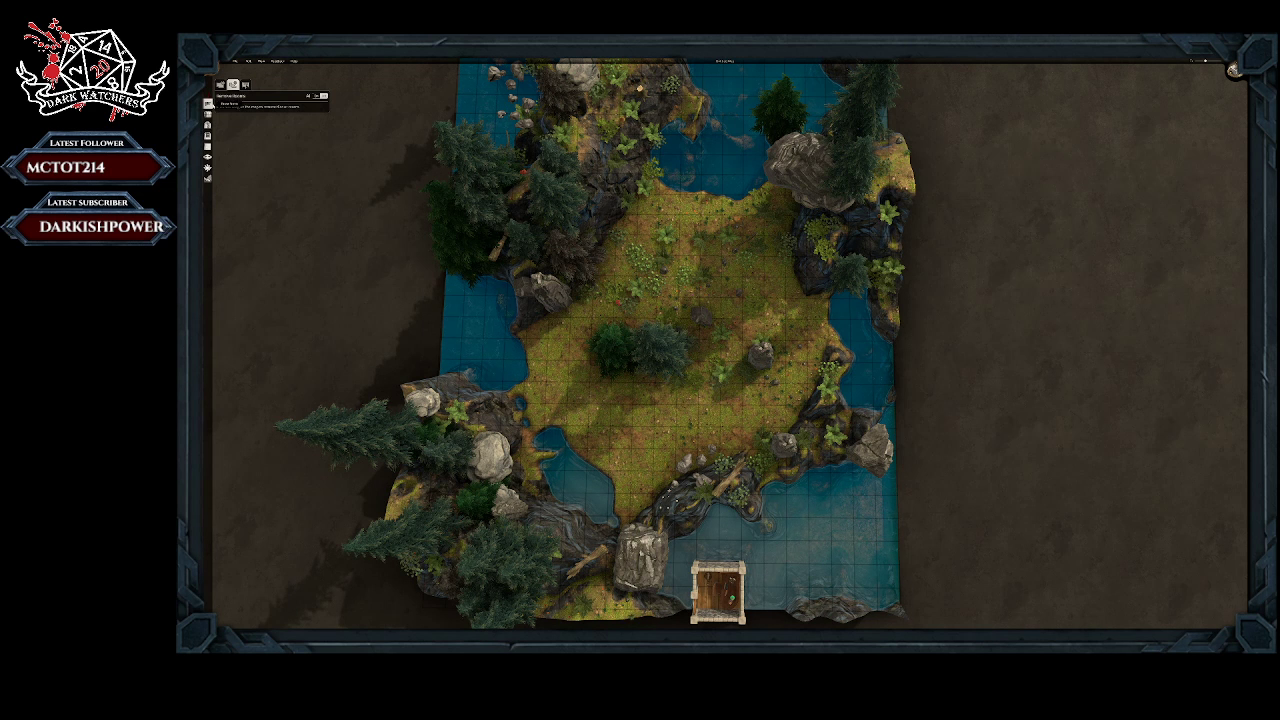
# Step: Delete the rocks and the plants around them on the eastern side of the central clearing
pyautogui.click(207, 113)
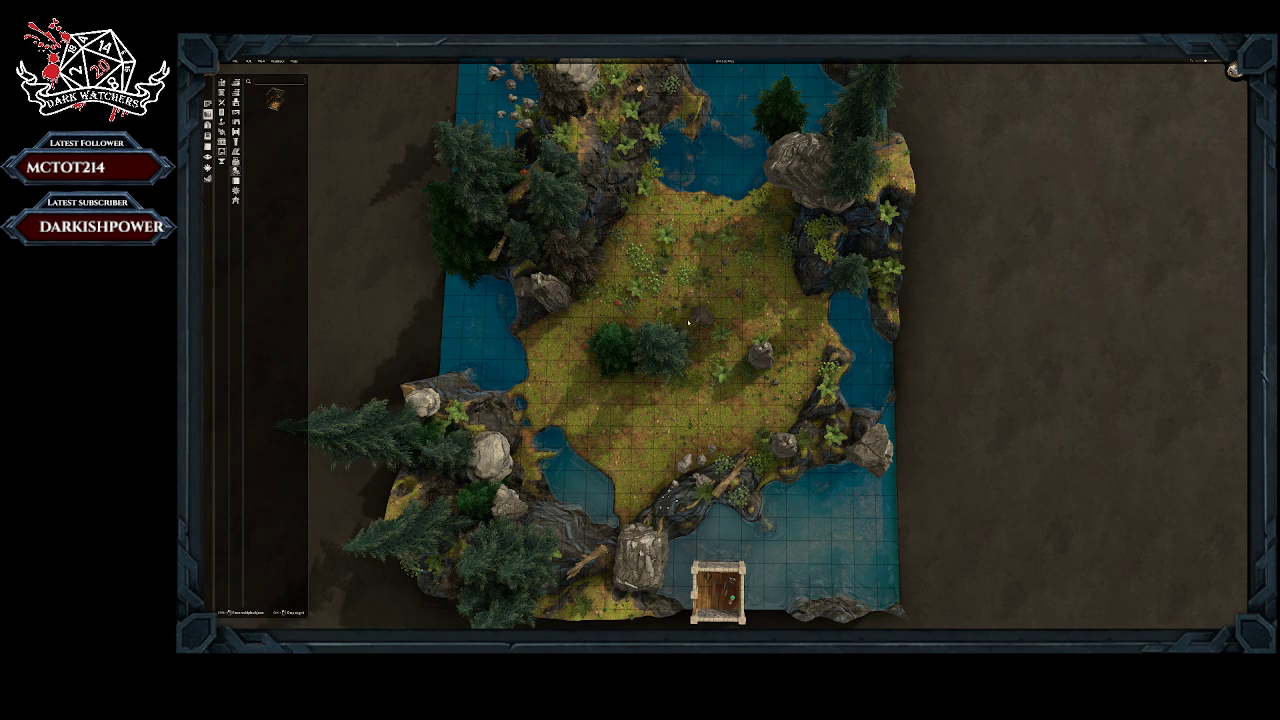
pyautogui.click(703, 317)
pyautogui.click(756, 362)
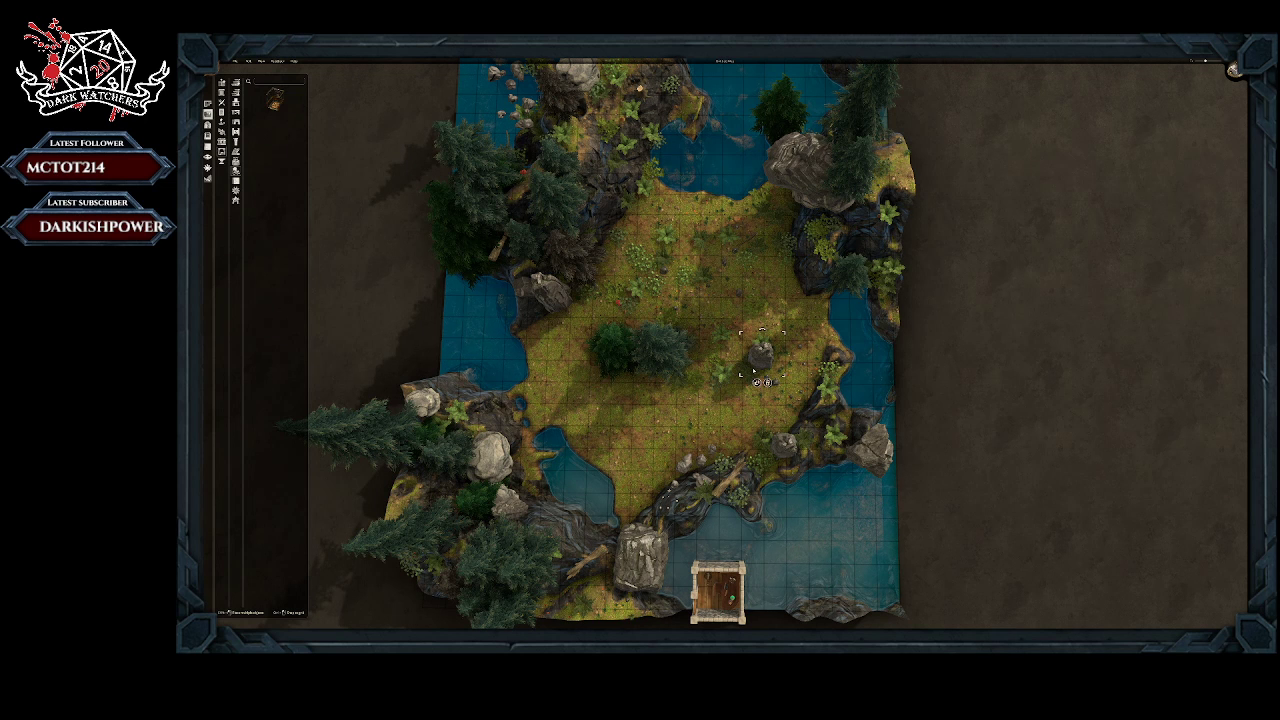
pyautogui.click(768, 383)
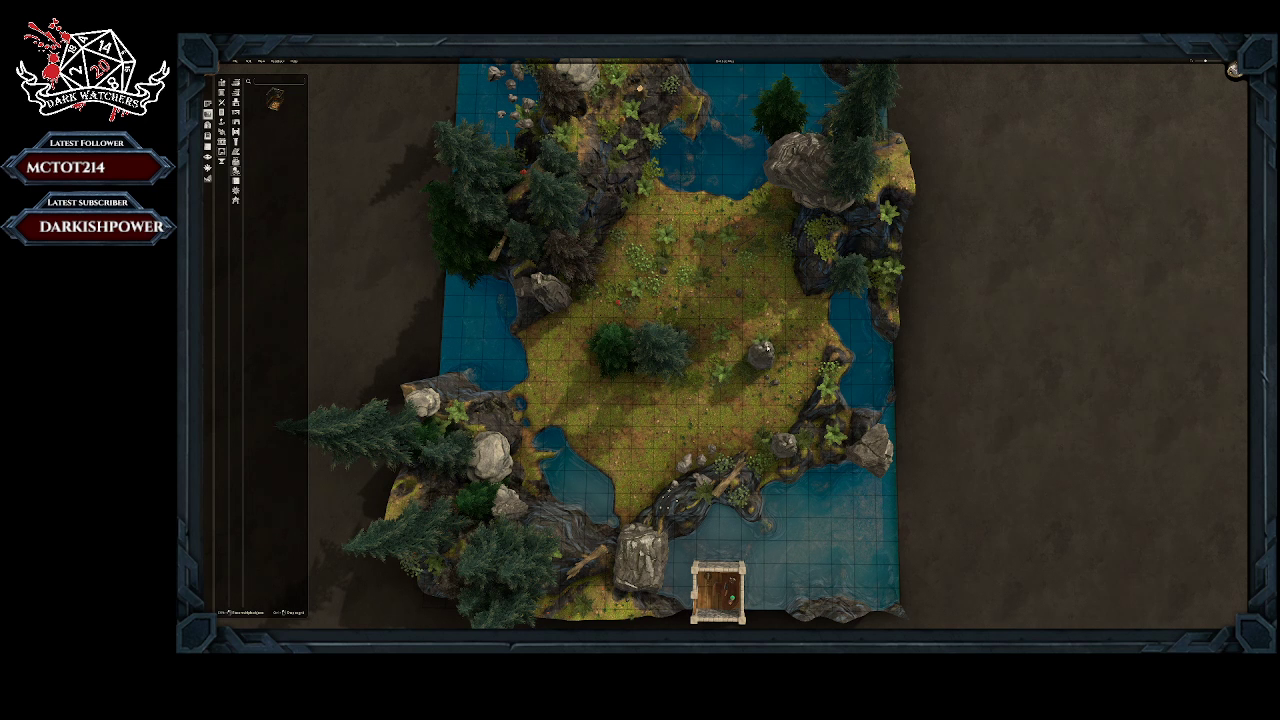
pyautogui.click(755, 310)
pyautogui.click(761, 328)
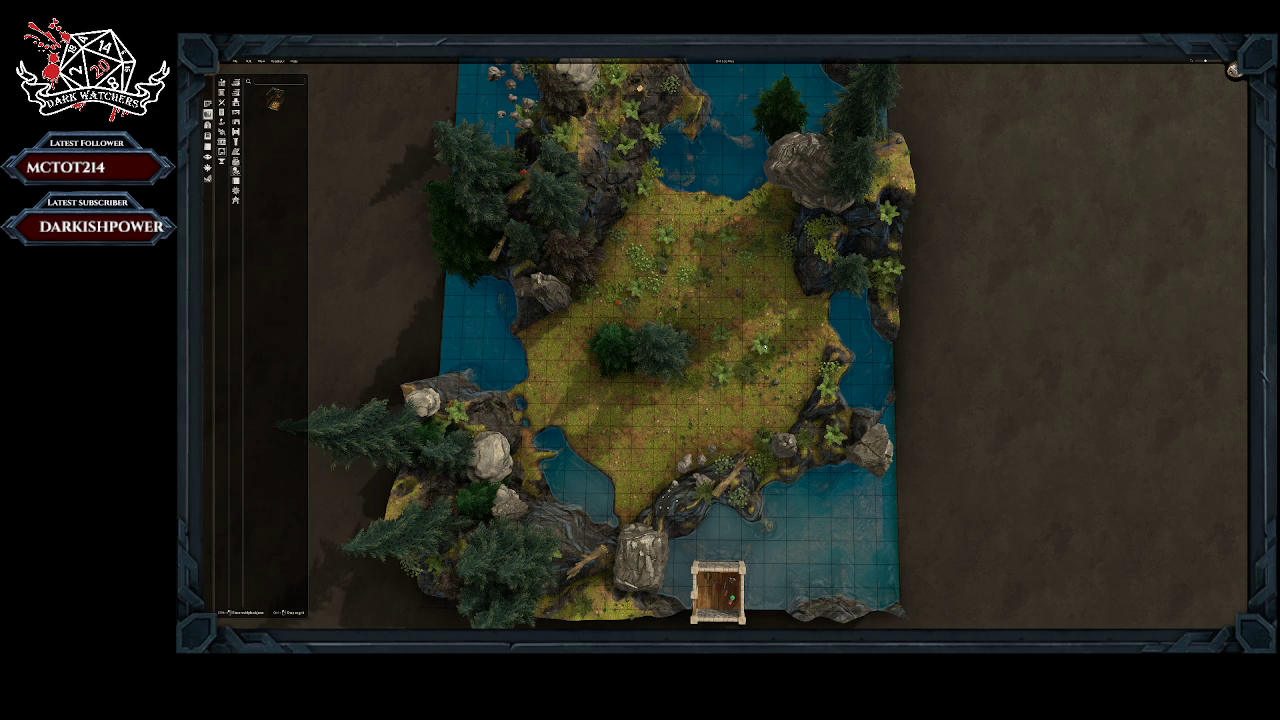
pyautogui.click(760, 346)
pyautogui.click(766, 367)
pyautogui.click(749, 373)
pyautogui.click(726, 380)
# Step: Thin out the central tree cluster, deleting the bright green tree on its western side
pyautogui.click(672, 365)
pyautogui.click(655, 404)
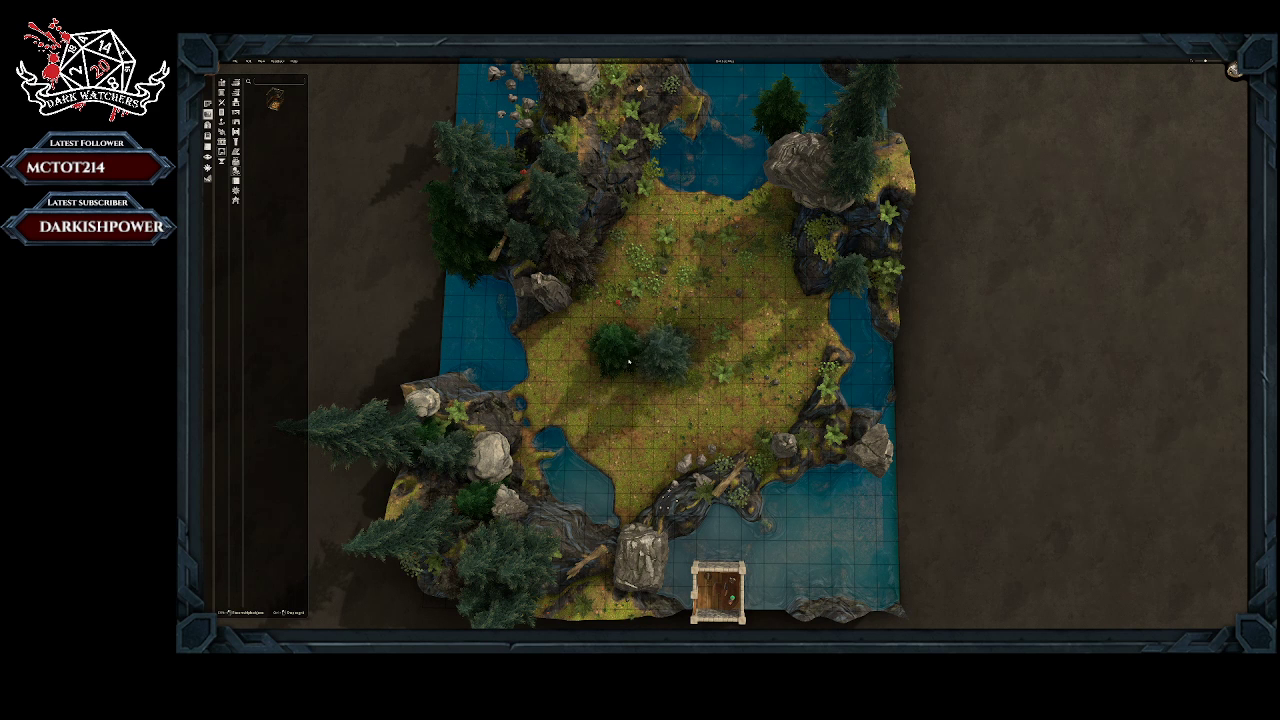
pyautogui.click(637, 369)
pyautogui.click(614, 396)
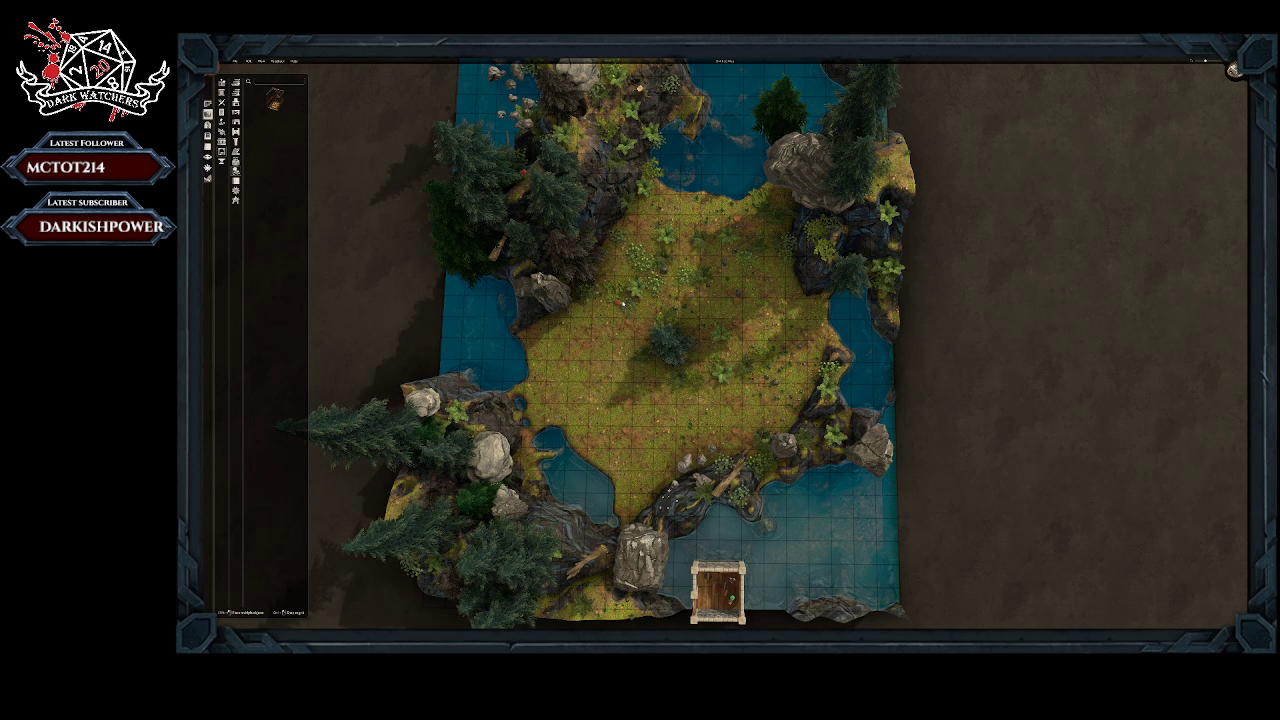
# Step: Delete the flowers and leafy bushes in the northwestern part of the central clearing
pyautogui.click(625, 302)
pyautogui.click(632, 325)
pyautogui.click(620, 293)
pyautogui.click(621, 313)
pyautogui.click(653, 288)
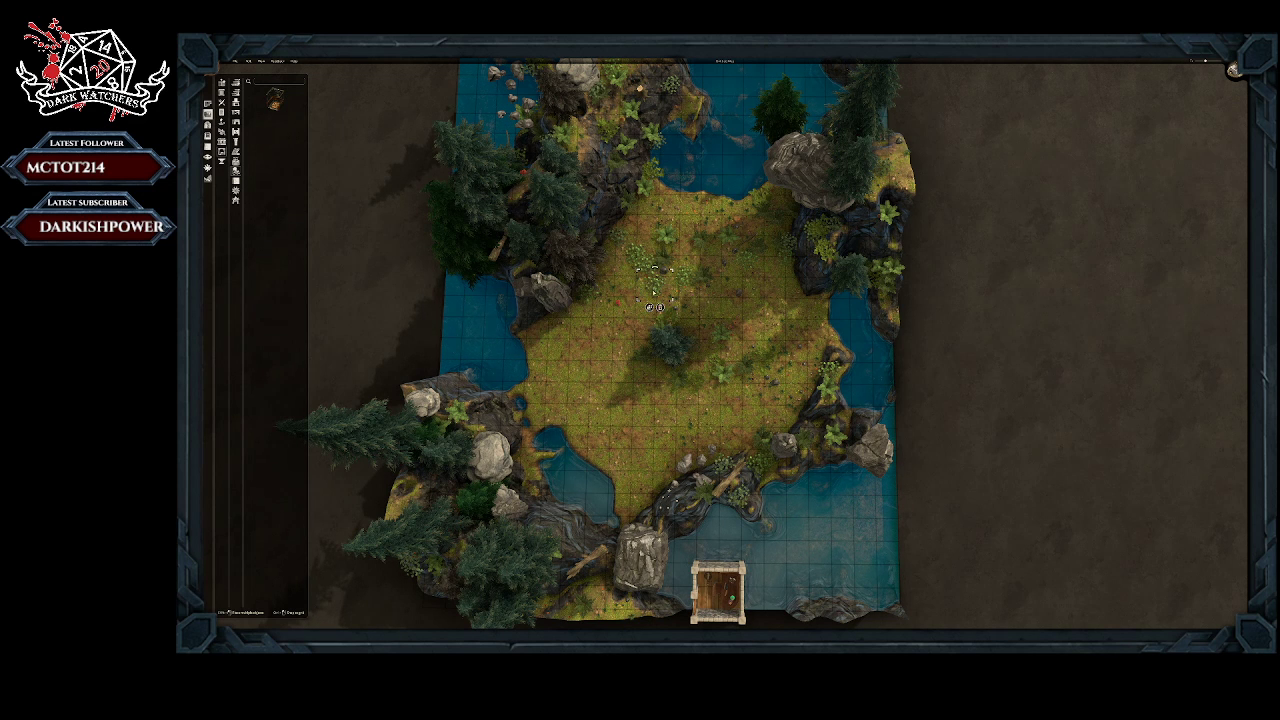
pyautogui.click(660, 308)
pyautogui.click(645, 267)
pyautogui.click(652, 287)
pyautogui.click(638, 263)
pyautogui.click(640, 274)
pyautogui.click(617, 240)
pyautogui.click(611, 256)
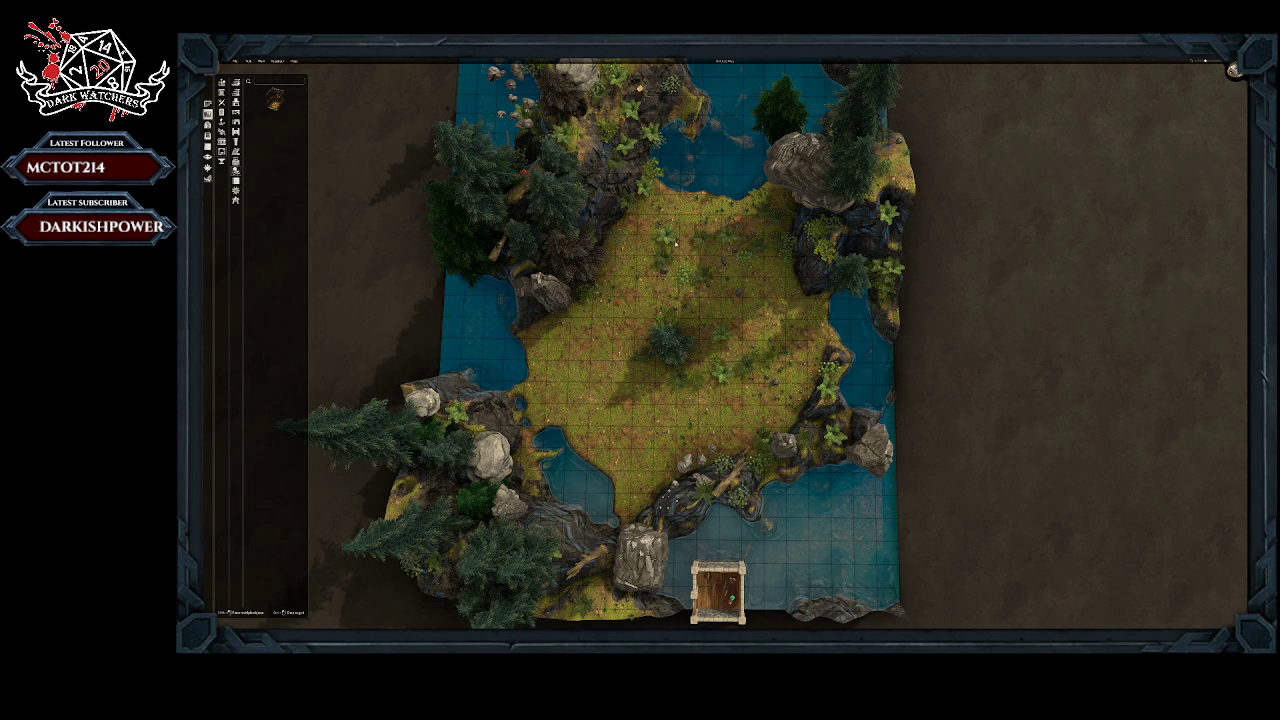
# Step: Delete the ferns and small plants across the northern and northeastern parts of the clearing
pyautogui.click(664, 236)
pyautogui.click(661, 258)
pyautogui.click(661, 259)
pyautogui.click(658, 279)
pyautogui.click(701, 238)
pyautogui.click(708, 261)
pyautogui.click(727, 248)
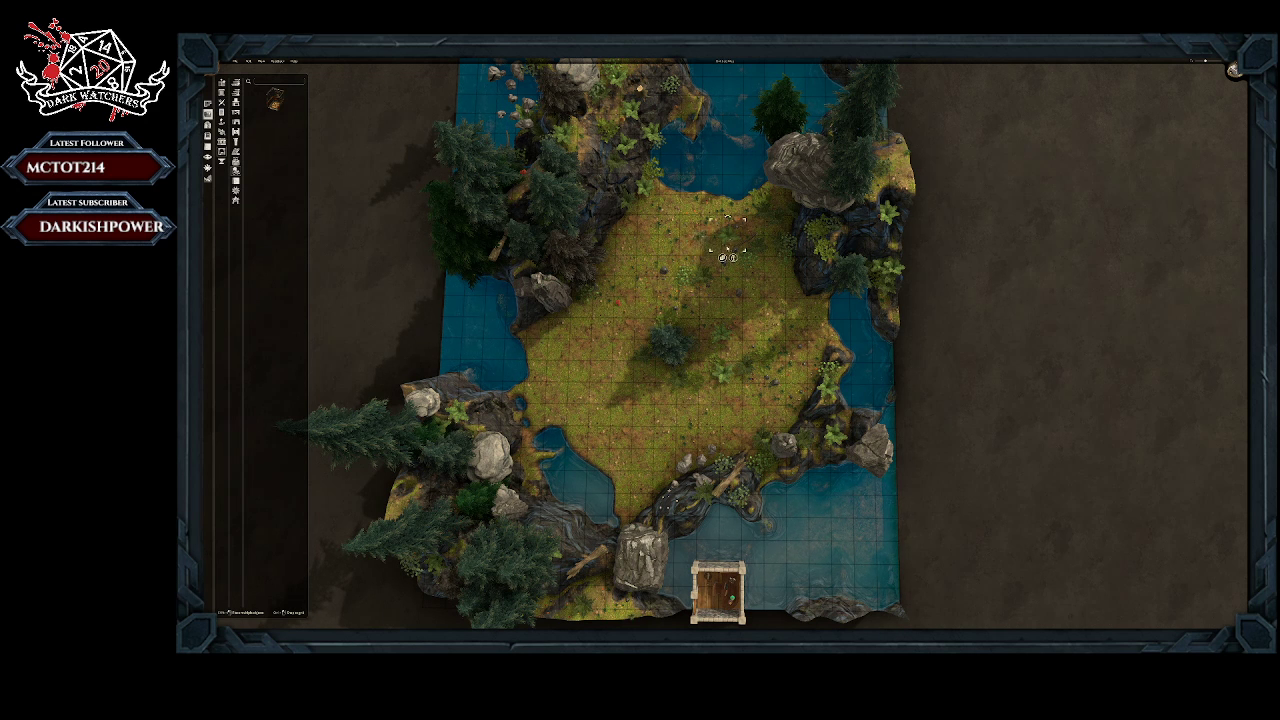
pyautogui.click(733, 258)
pyautogui.click(748, 256)
pyautogui.click(753, 278)
pyautogui.click(761, 246)
pyautogui.click(763, 271)
# Step: Delete the small plants north of the last central tree and the tree itself
pyautogui.click(686, 274)
pyautogui.click(689, 297)
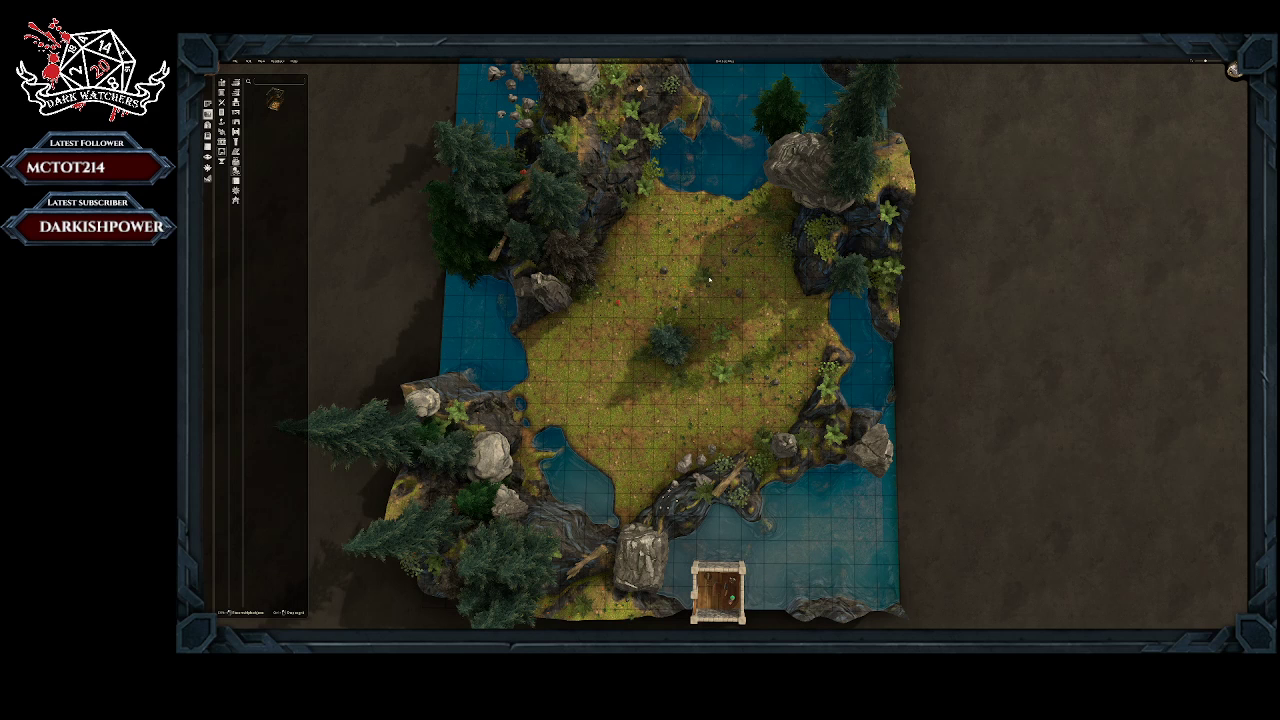
pyautogui.click(704, 276)
pyautogui.click(708, 300)
pyautogui.click(668, 330)
pyautogui.click(672, 342)
pyautogui.click(678, 359)
pyautogui.click(673, 388)
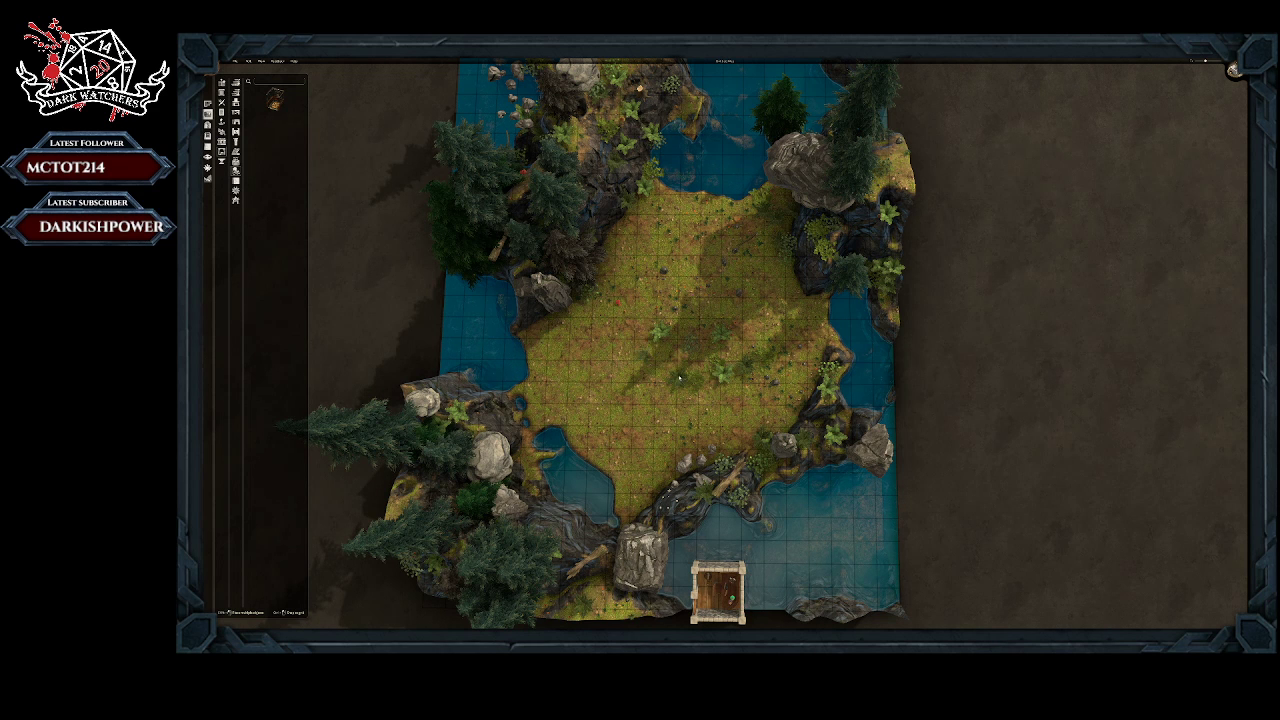
# Step: Delete the remaining ferns and small plants across the central and eastern parts of the clearing
pyautogui.click(660, 330)
pyautogui.moveTo(660, 333); pyautogui.dragTo(678, 381)
pyautogui.moveTo(684, 379); pyautogui.dragTo(721, 336)
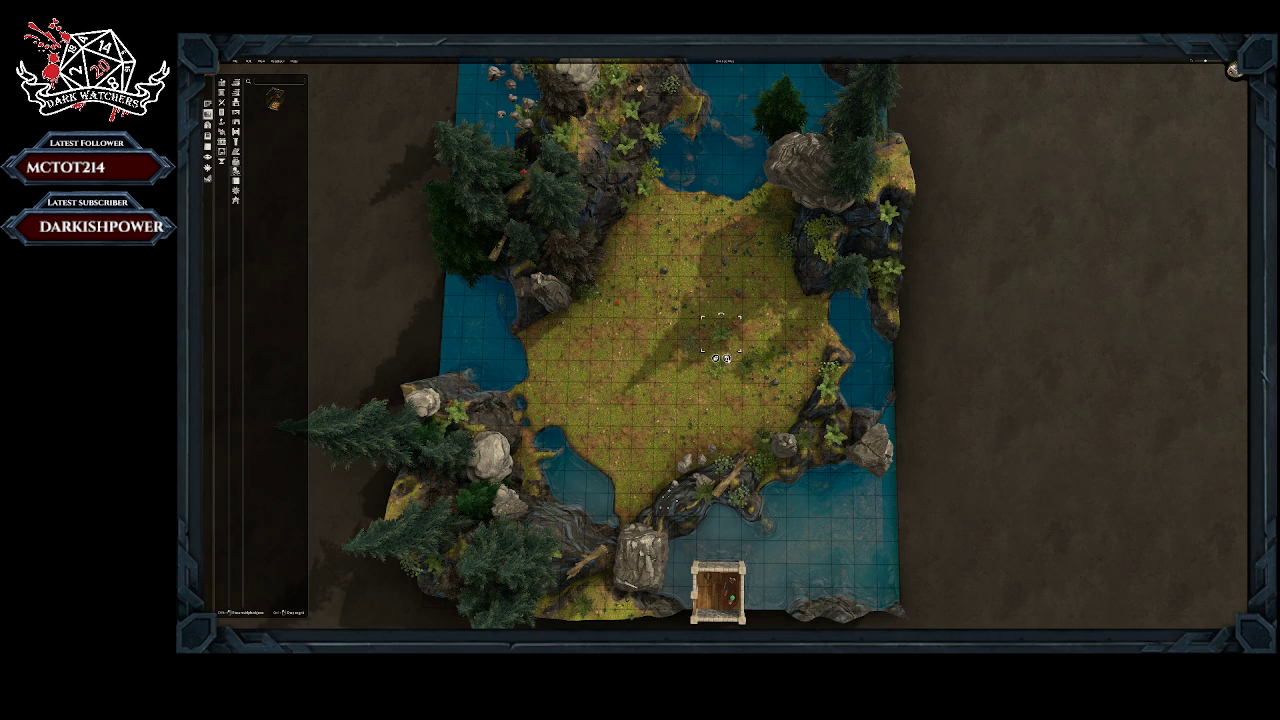
pyautogui.click(727, 359)
pyautogui.click(714, 367)
pyautogui.click(721, 390)
pyautogui.click(749, 368)
pyautogui.moveTo(753, 369); pyautogui.dragTo(769, 361)
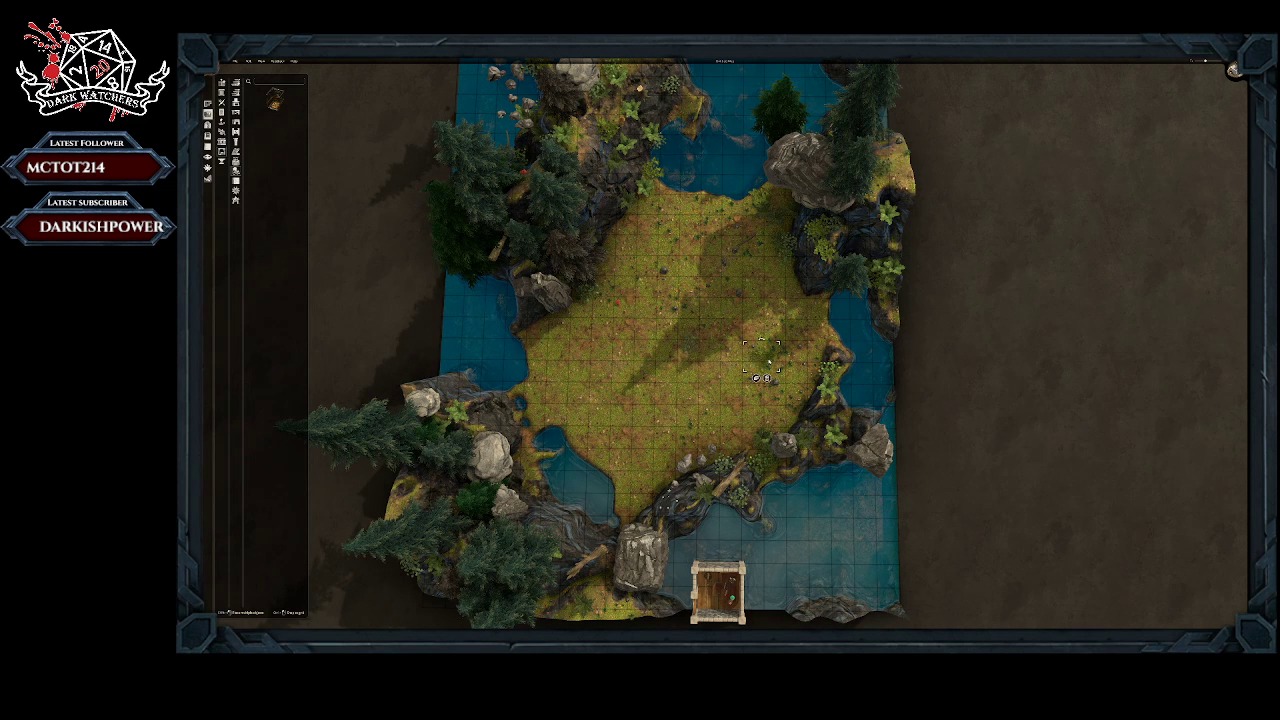
pyautogui.press('Delete')
# Step: Build four two-by-one-tile stone rooms in the clearing, one each on its north, east, south and west sides
pyautogui.click(208, 104)
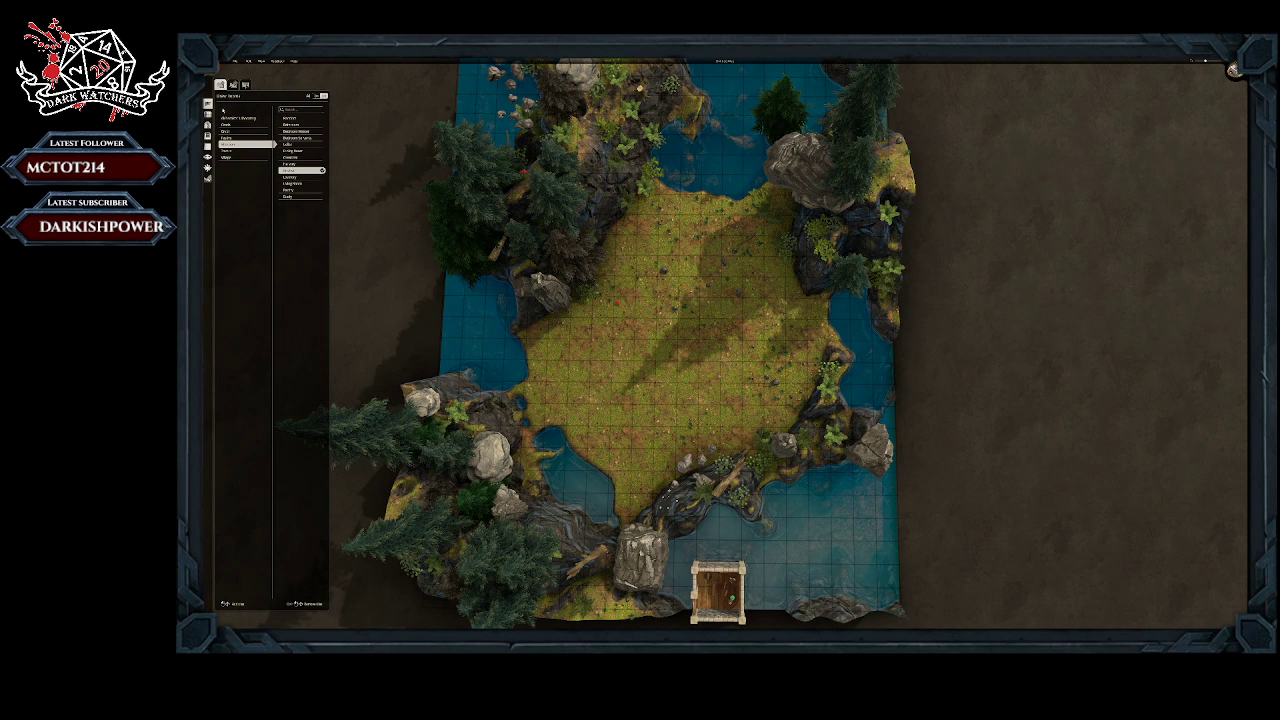
pyautogui.click(228, 159)
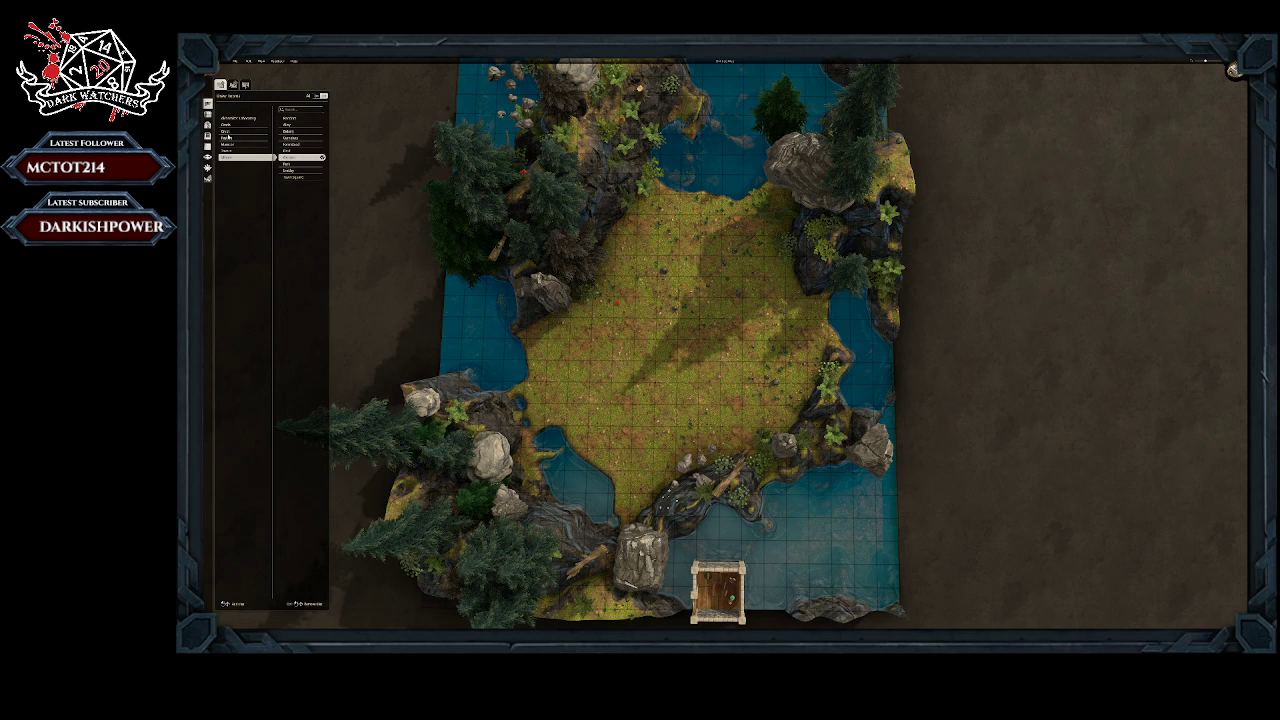
pyautogui.click(228, 131)
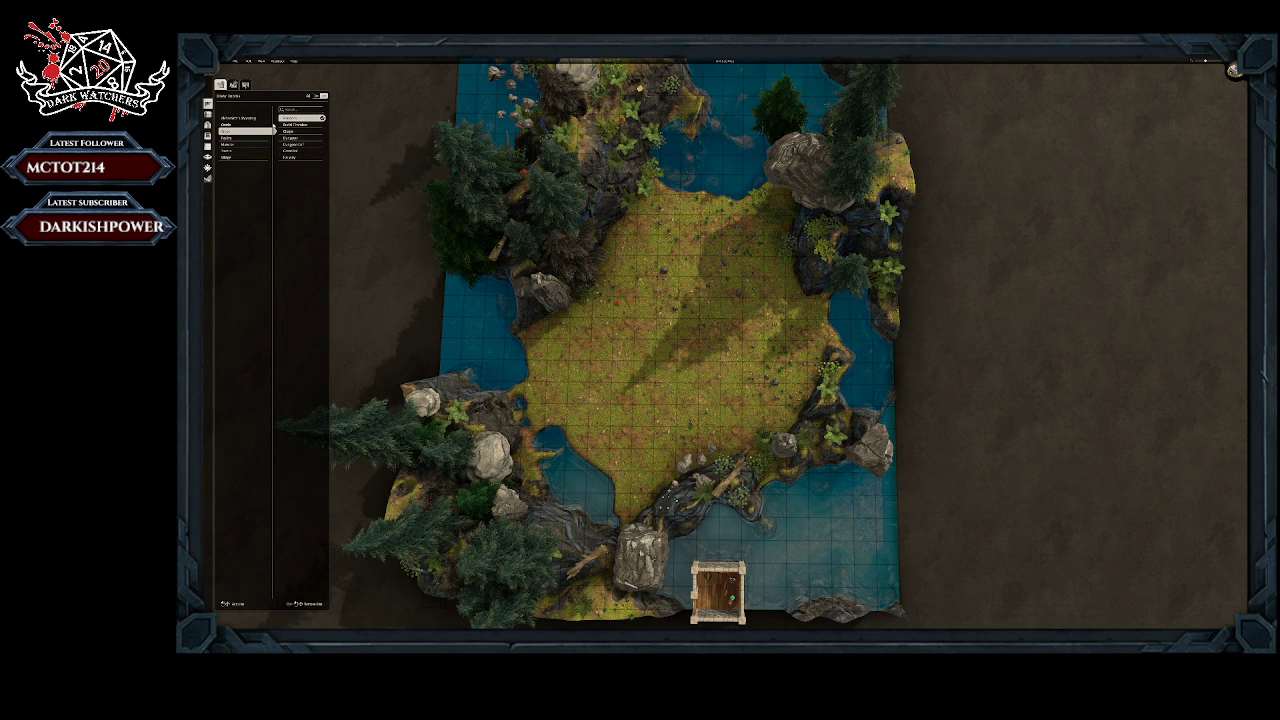
pyautogui.click(296, 137)
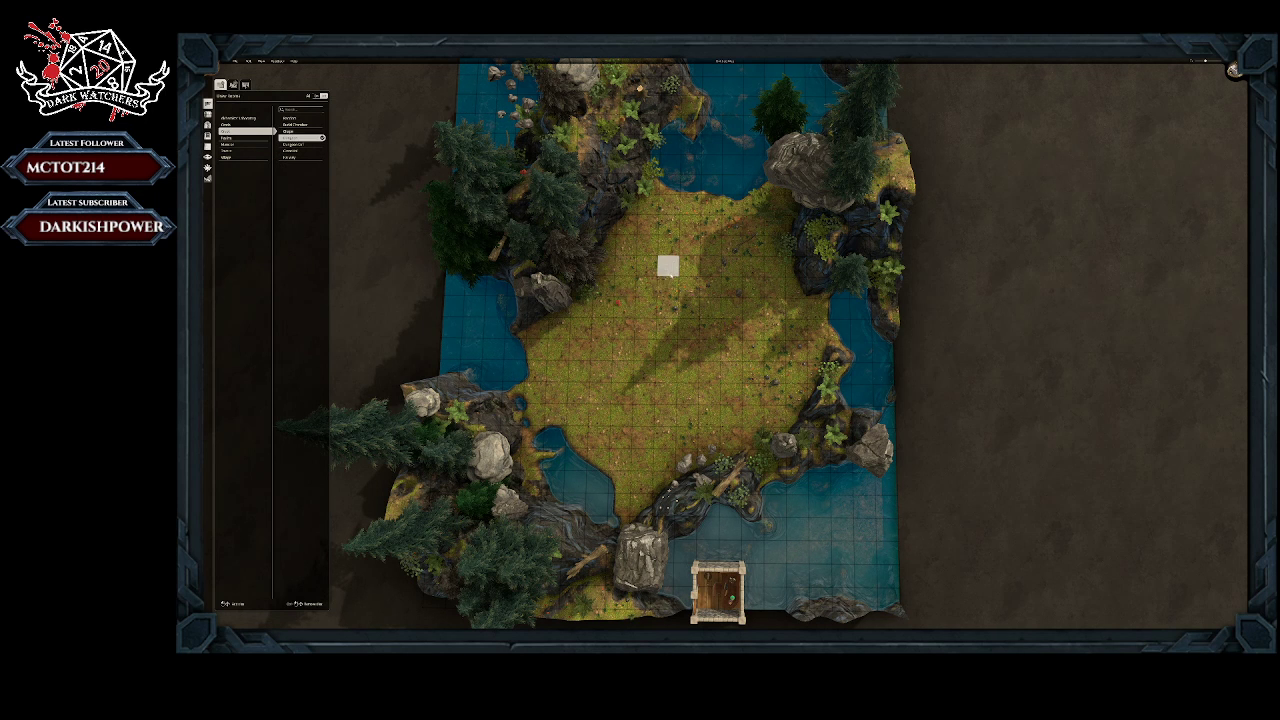
pyautogui.click(672, 245)
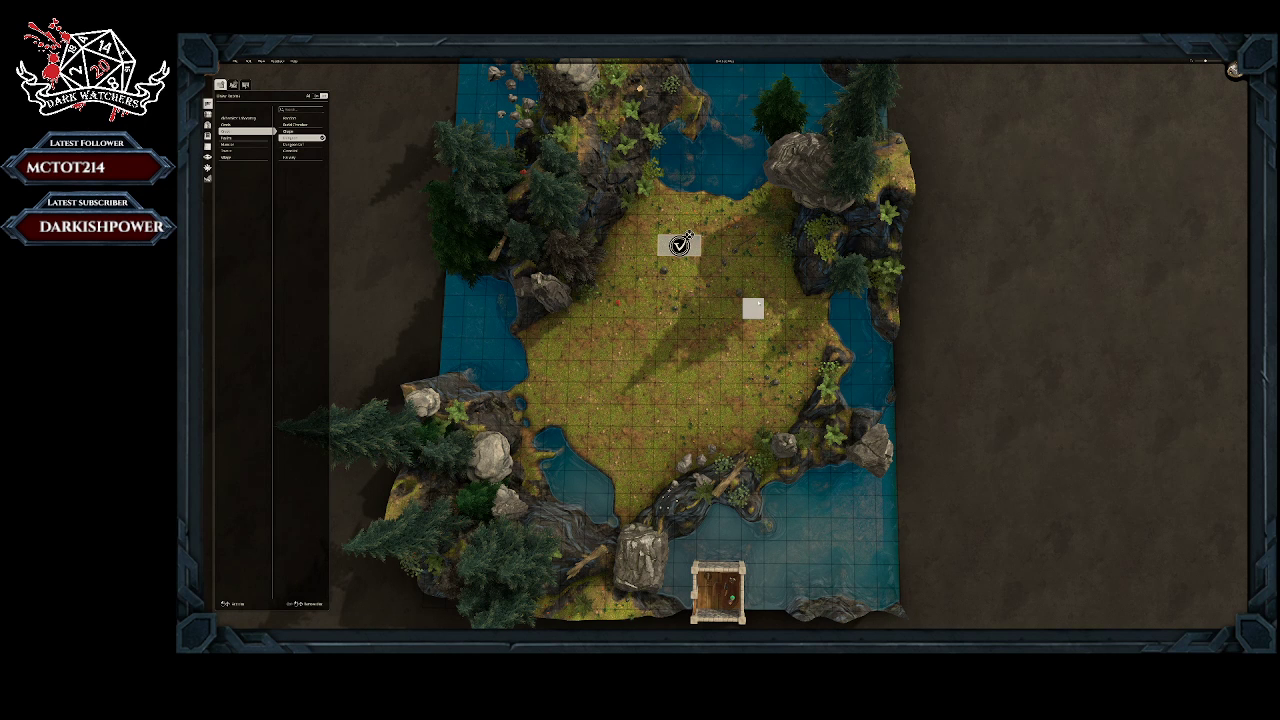
pyautogui.click(753, 318)
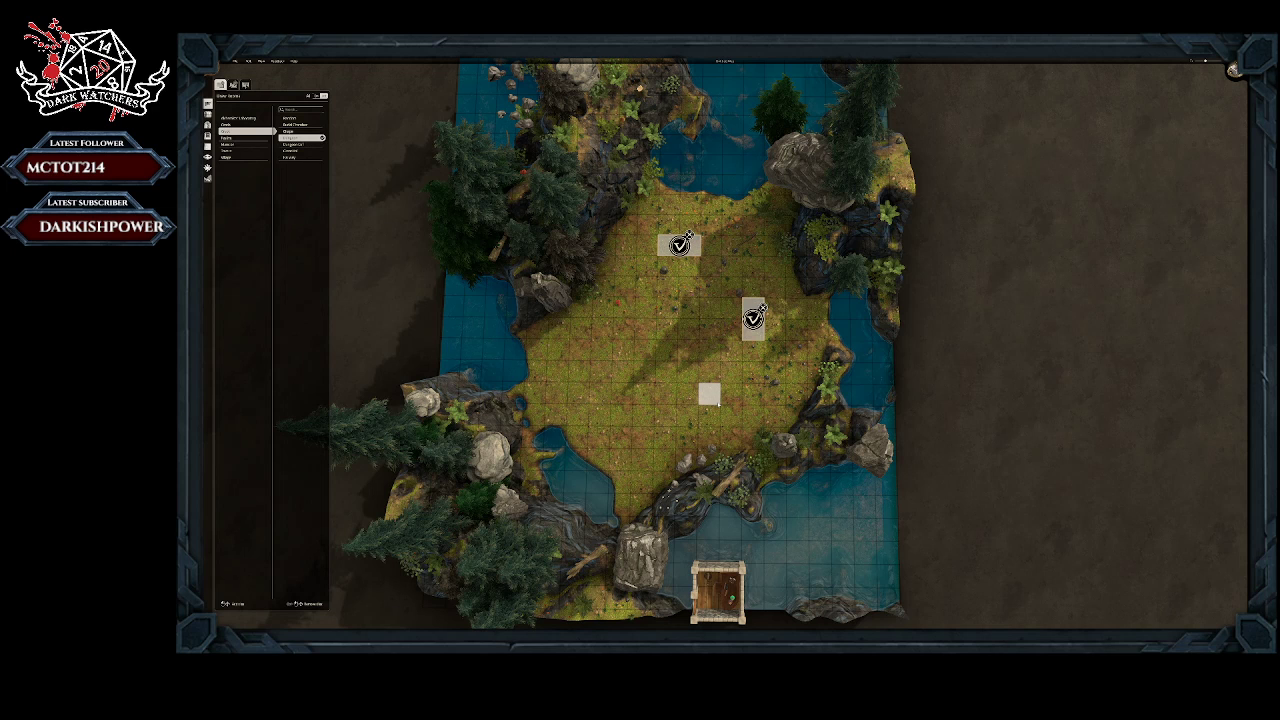
pyautogui.moveTo(689, 402)
pyautogui.mouseDown()
pyautogui.moveTo(688, 416)
pyautogui.moveTo(668, 416)
pyautogui.moveTo(668, 402)
pyautogui.mouseUp()
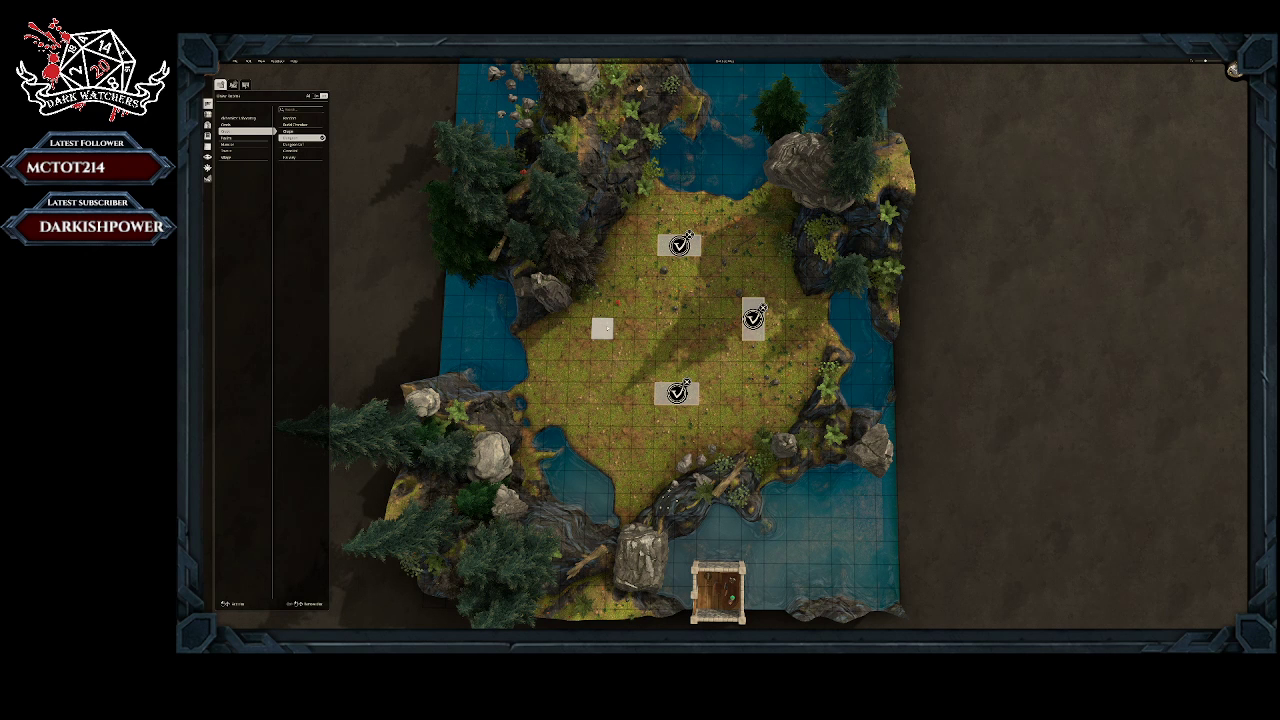
pyautogui.moveTo(603, 329); pyautogui.dragTo(607, 308)
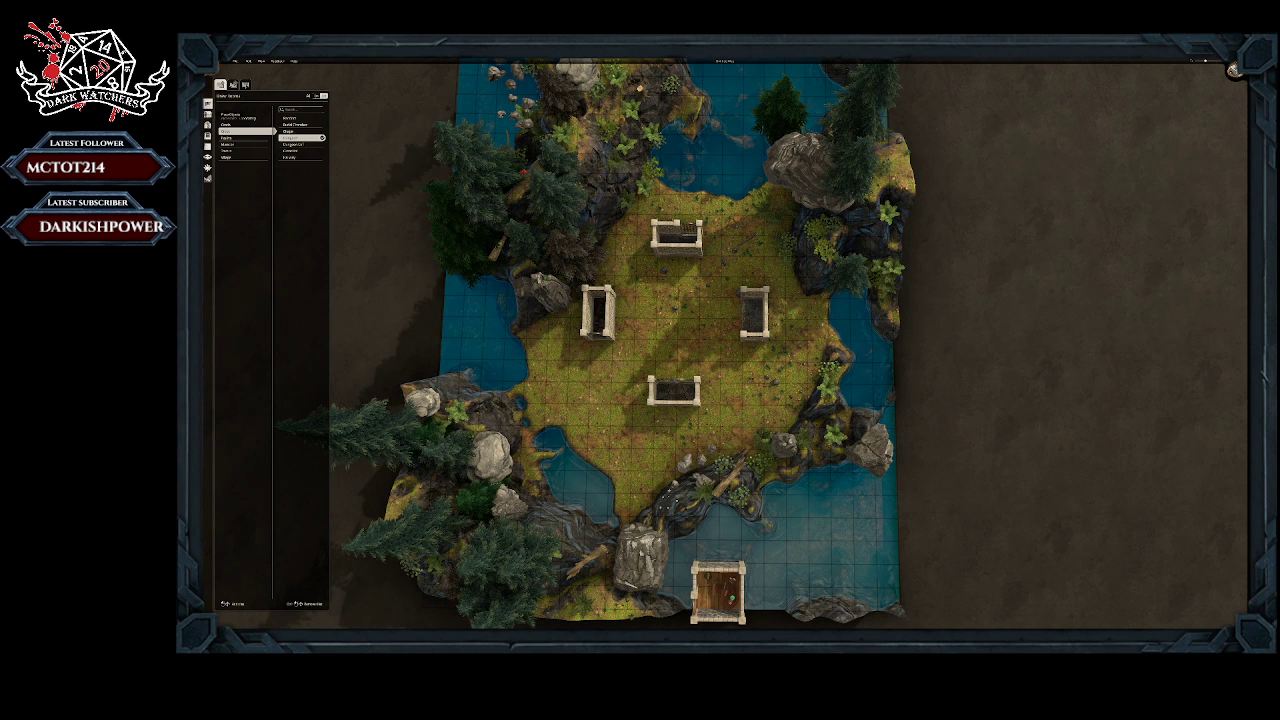
# Step: Place stone wall segments running southeast from the northern room toward the eastern room
pyautogui.click(207, 114)
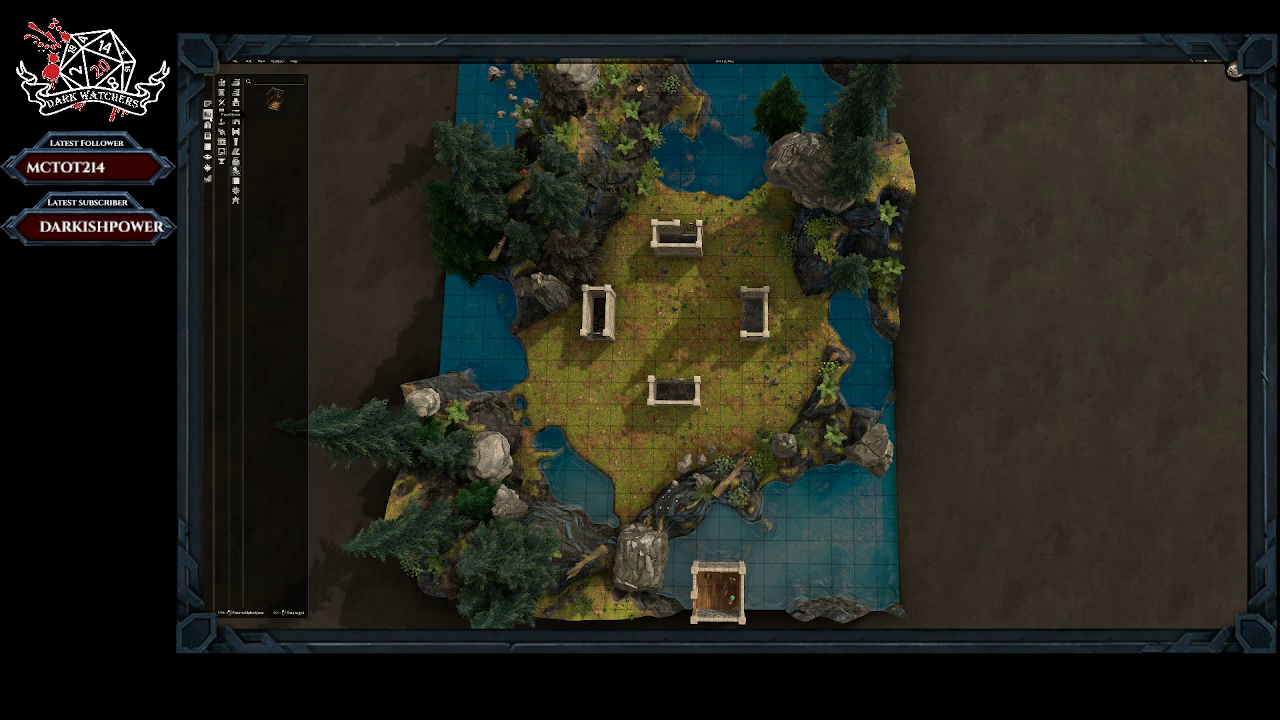
pyautogui.click(237, 181)
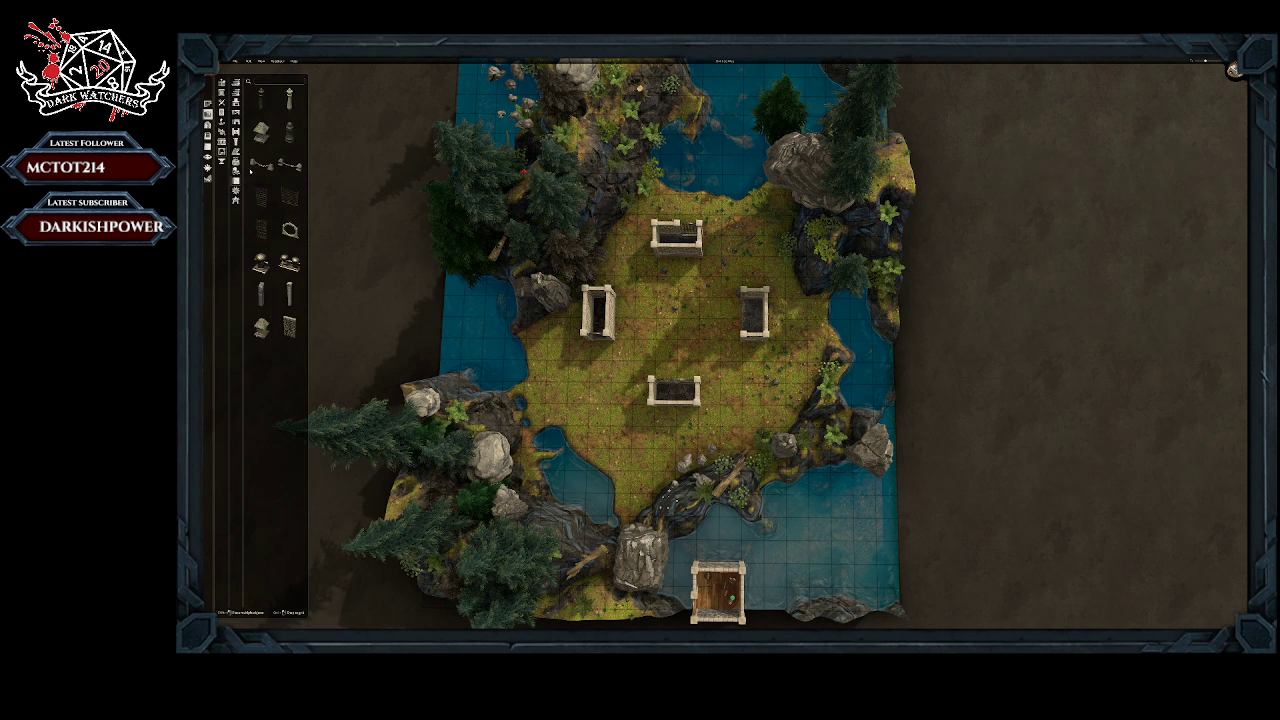
pyautogui.click(289, 326)
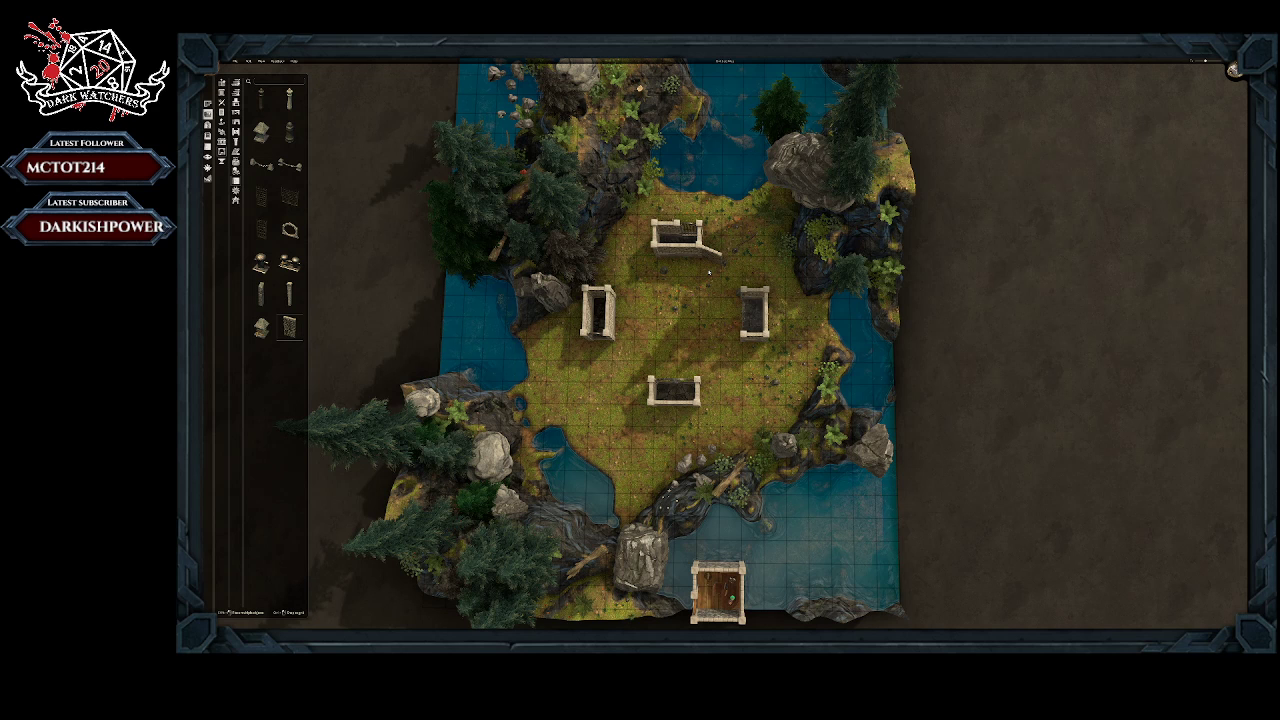
pyautogui.click(709, 272)
pyautogui.click(706, 275)
pyautogui.click(728, 280)
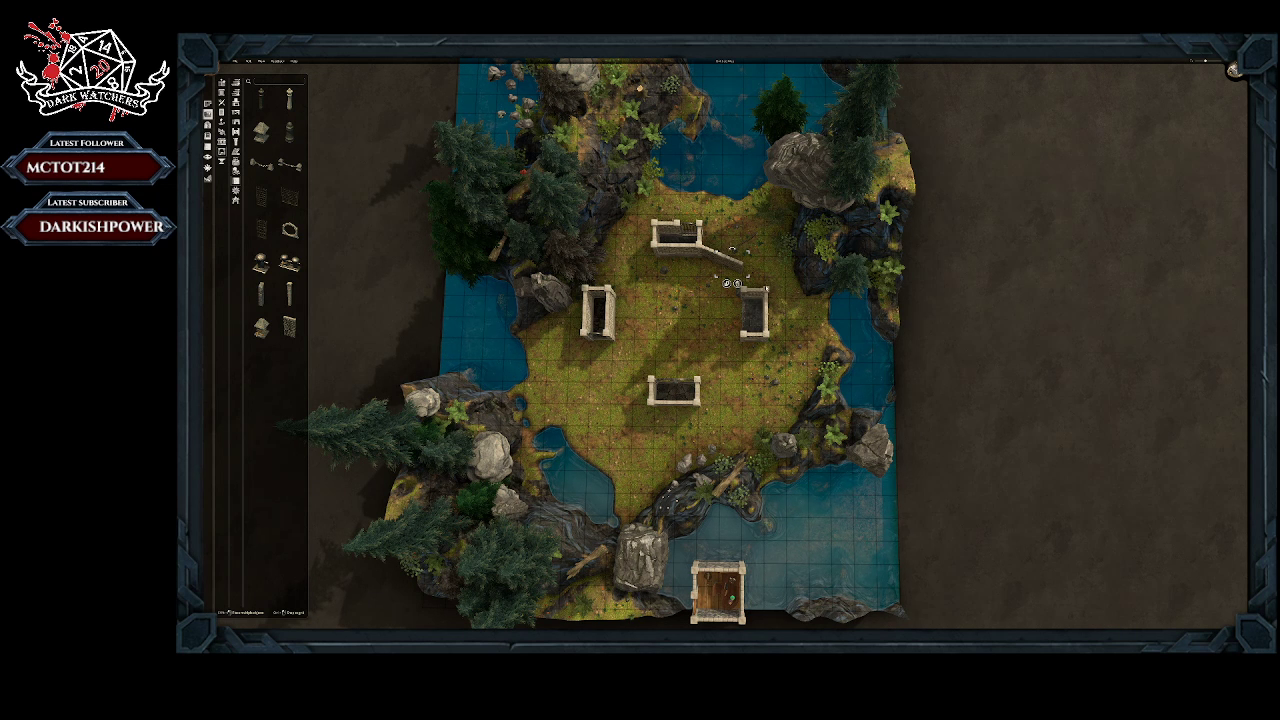
pyautogui.click(765, 291)
# Step: Remove the eastern stone room and delete the plants uncovered where it stood
pyautogui.click(208, 104)
pyautogui.click(233, 85)
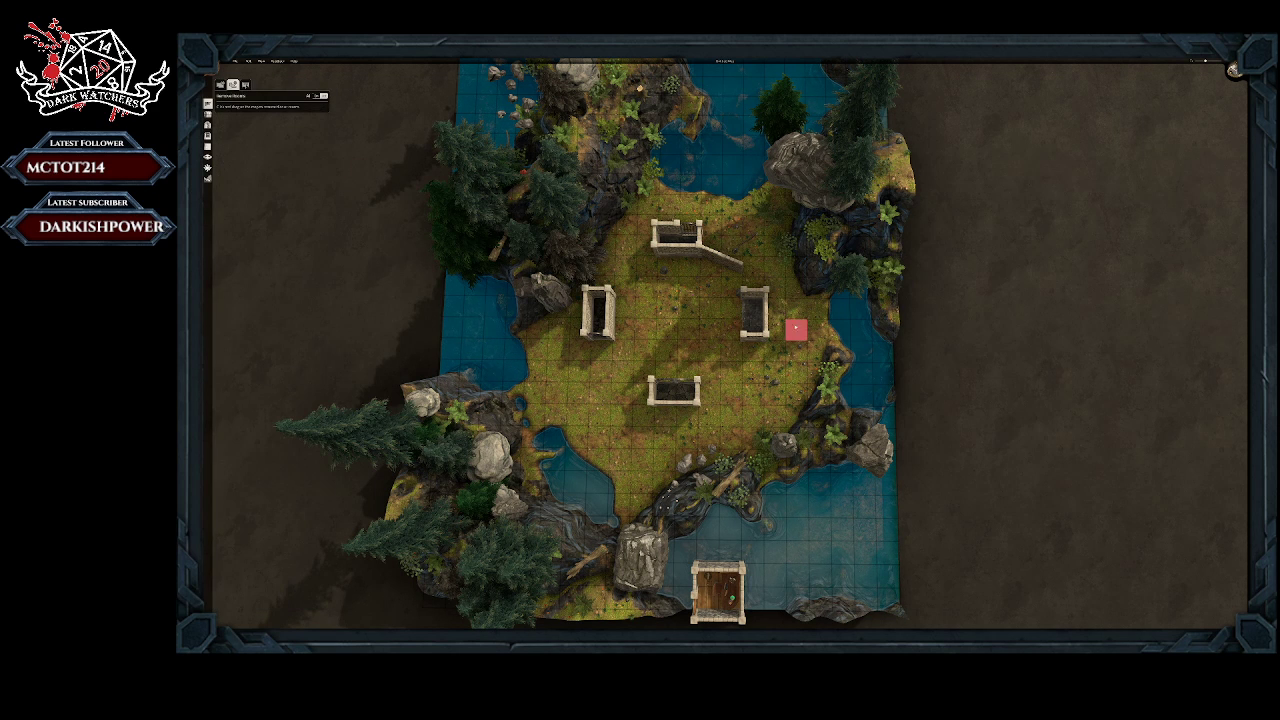
pyautogui.moveTo(757, 309); pyautogui.dragTo(774, 288)
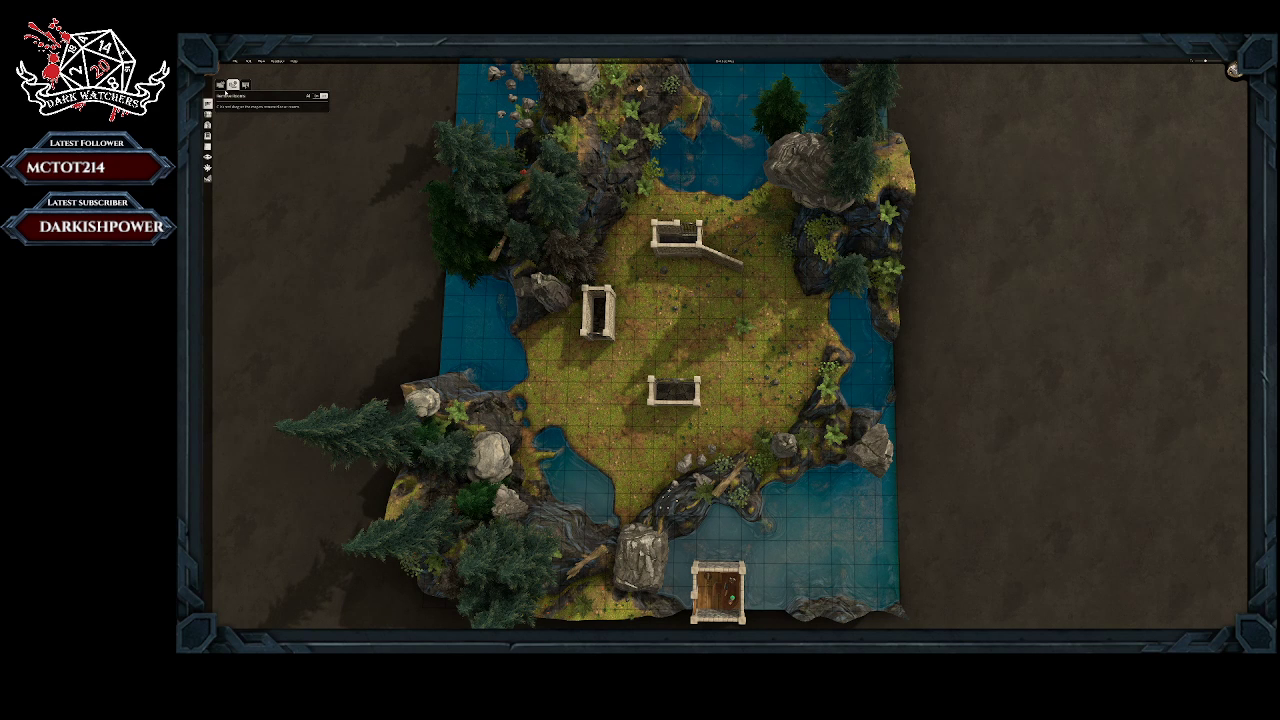
pyautogui.click(207, 113)
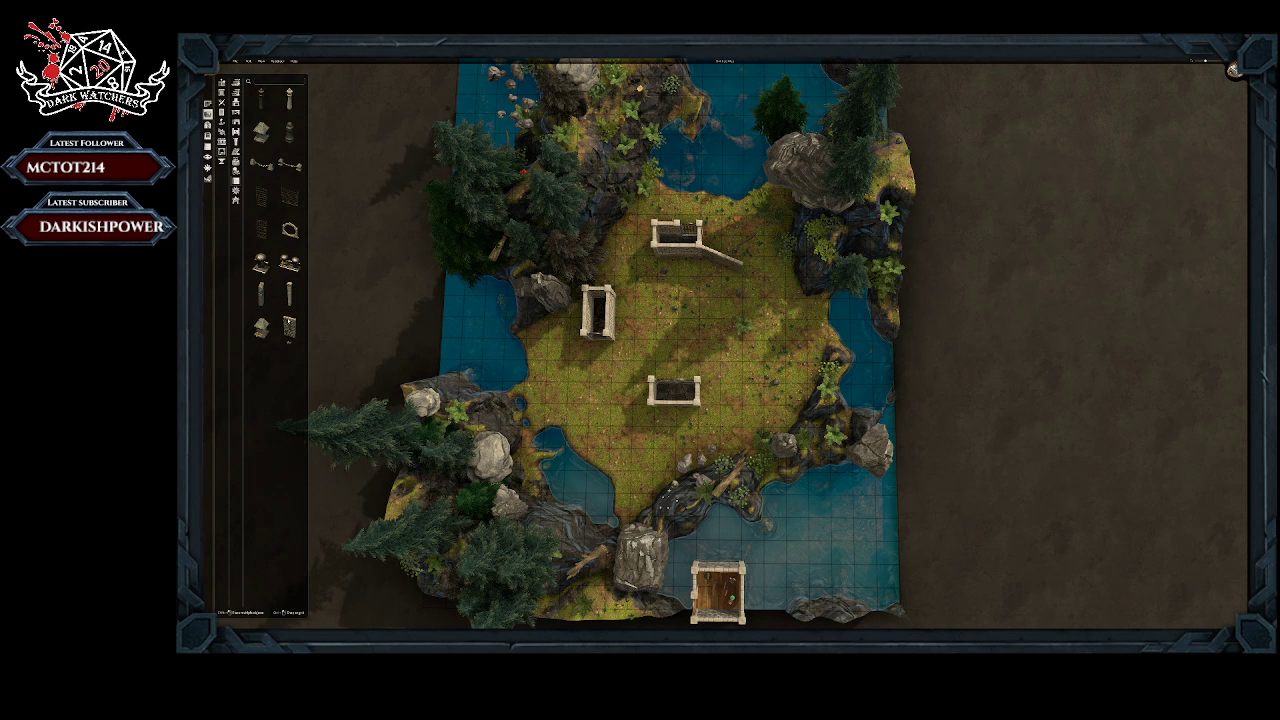
pyautogui.click(743, 325)
pyautogui.click(749, 347)
# Step: Extend the stone wall from its free end with further segments, curving southeast along the clearing's eastern side
pyautogui.click(289, 326)
pyautogui.click(742, 291)
pyautogui.click(742, 290)
pyautogui.click(745, 298)
pyautogui.click(757, 305)
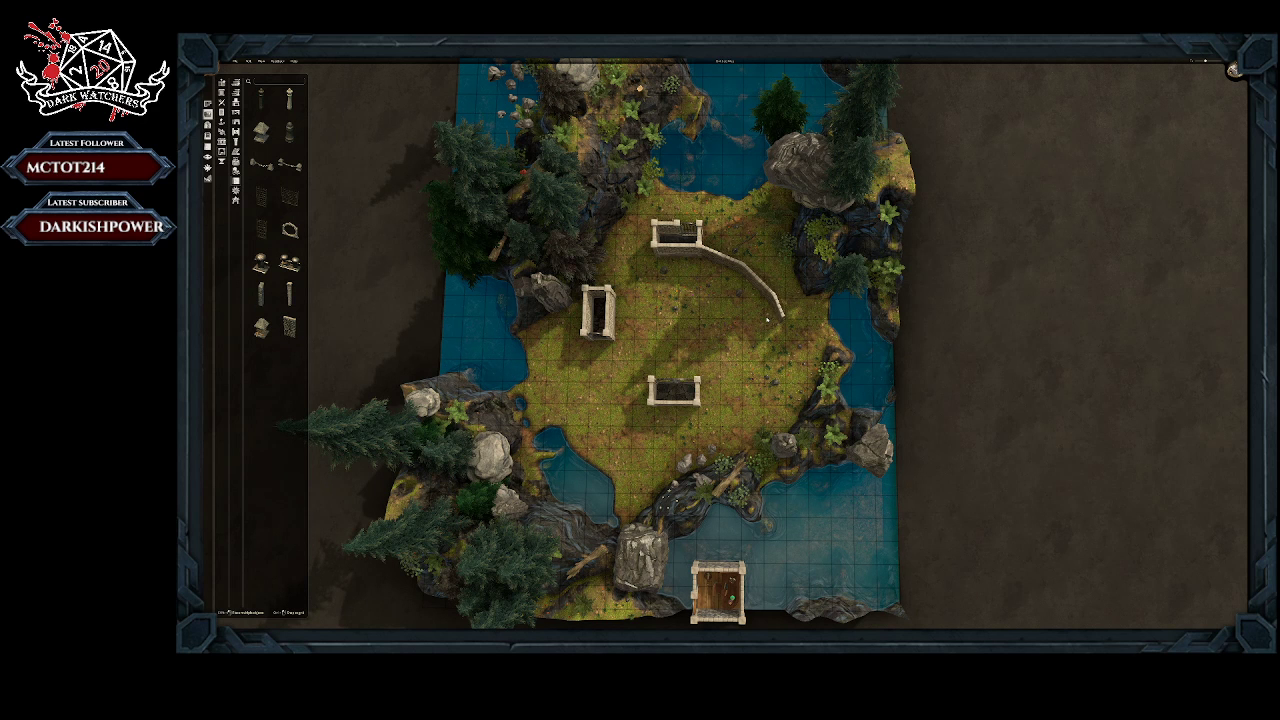
pyautogui.click(767, 320)
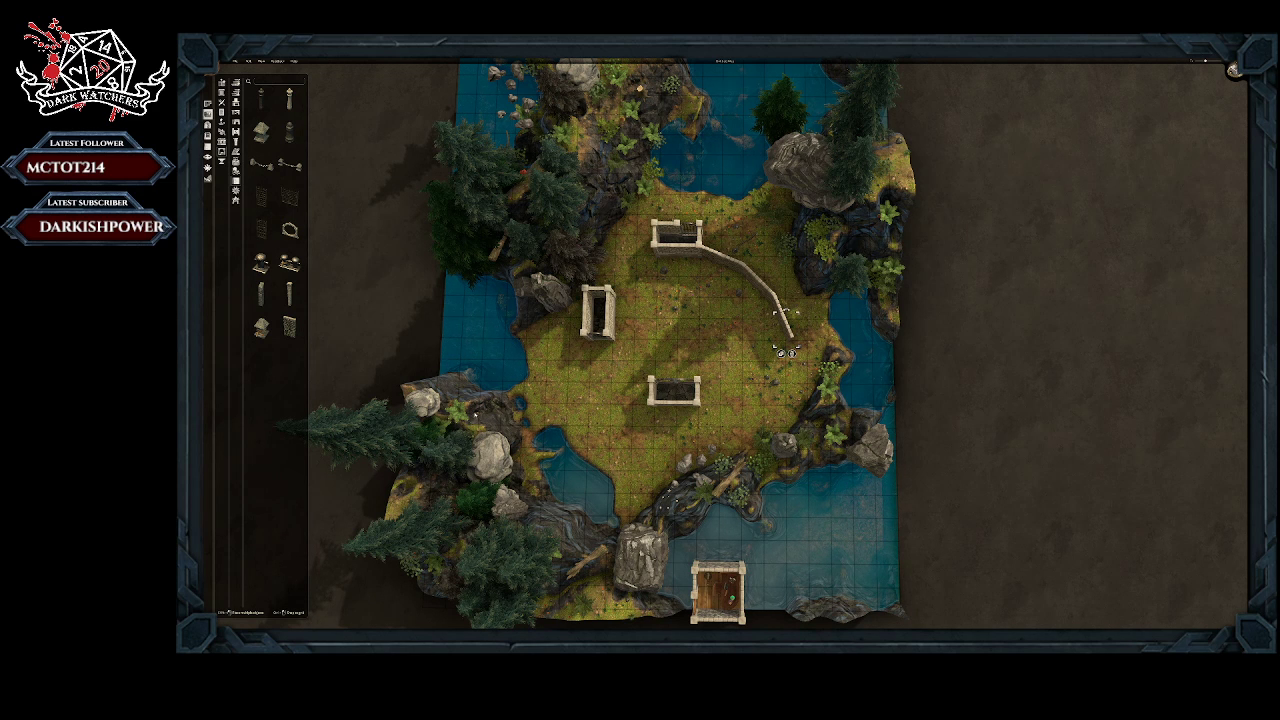
# Step: Build a one-by-two-tile stone room on the clearing's eastern edge, just beyond the curved wall's southern end
pyautogui.click(208, 104)
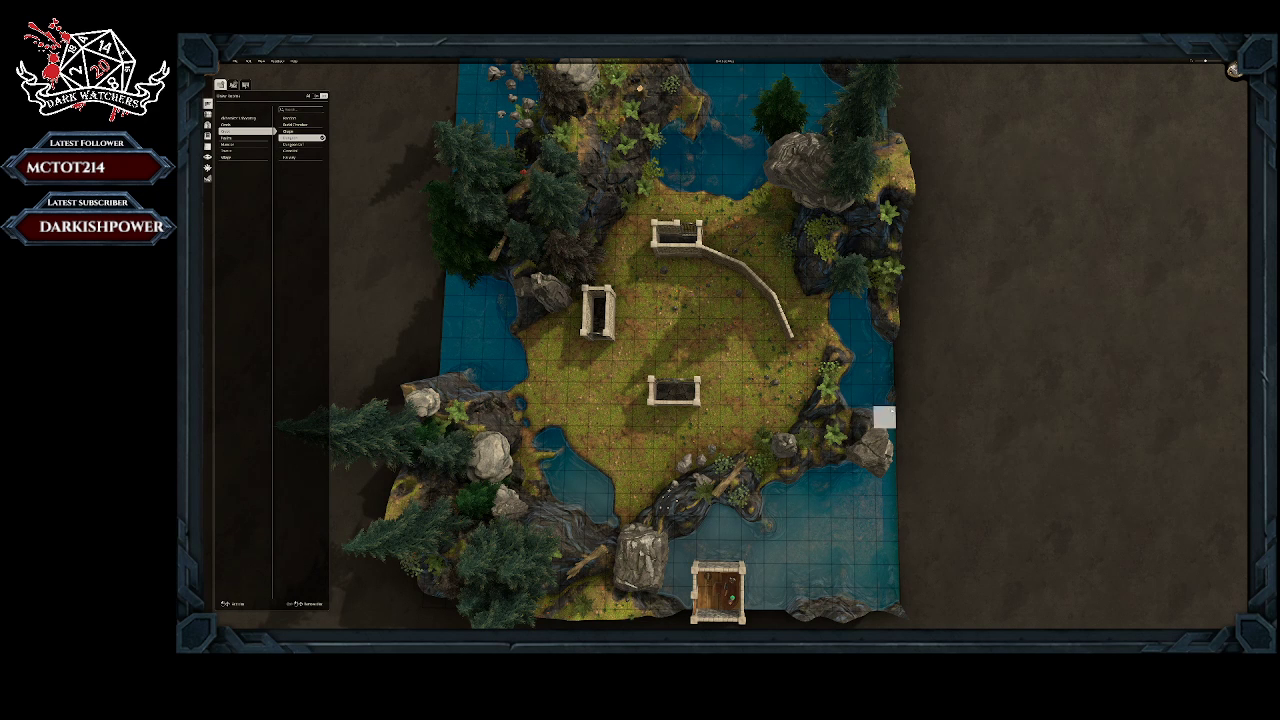
pyautogui.click(796, 352)
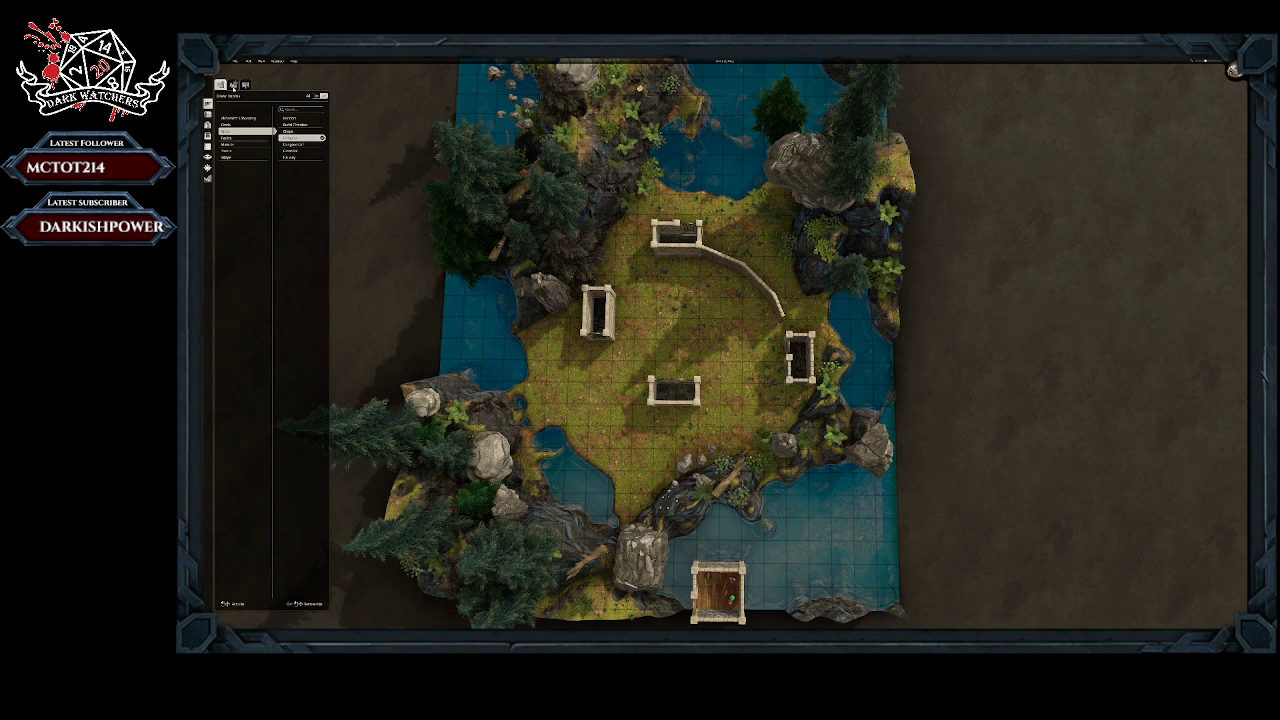
# Step: Remove the western and southern stone rooms and delete the plants uncovered in their places
pyautogui.click(233, 85)
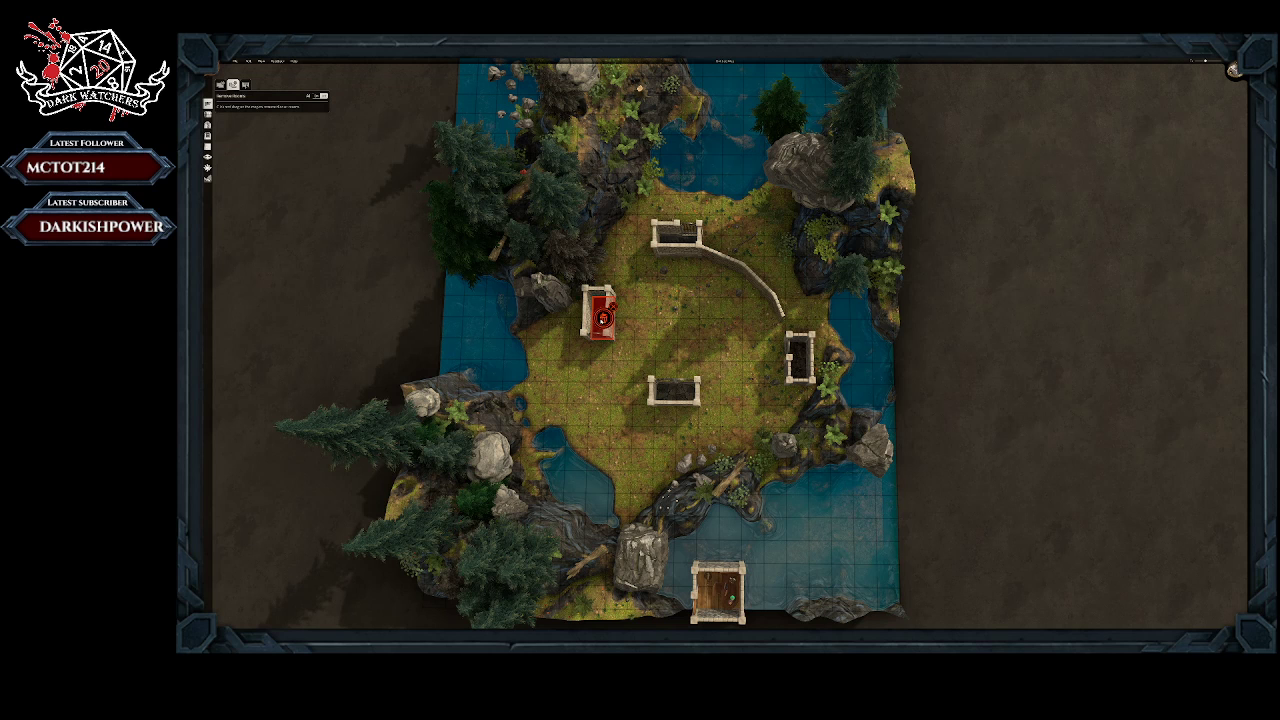
pyautogui.click(603, 317)
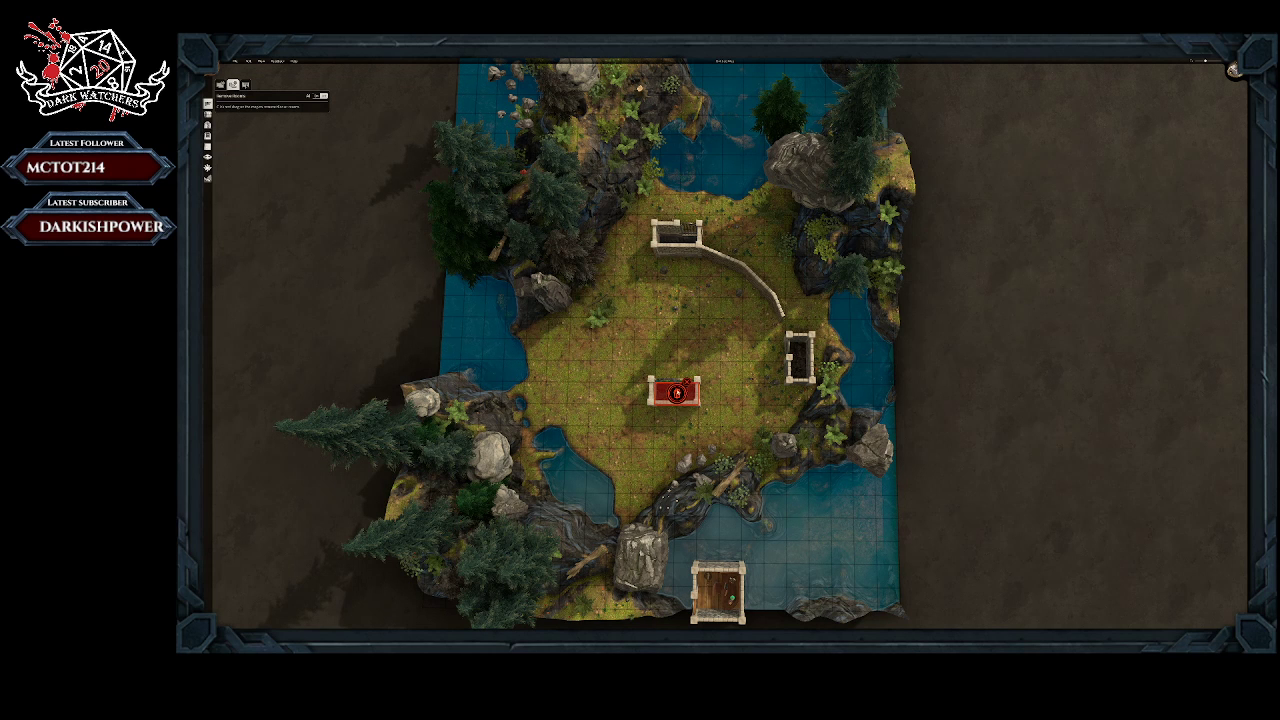
pyautogui.click(675, 392)
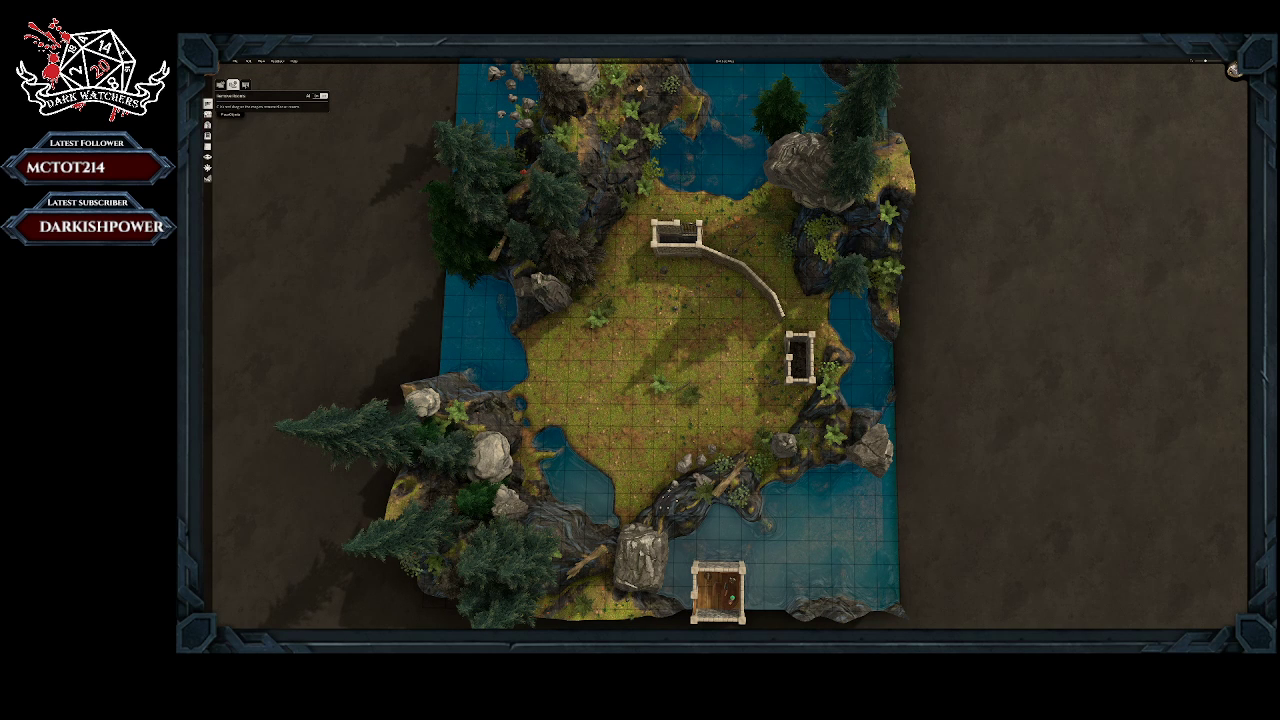
pyautogui.click(207, 114)
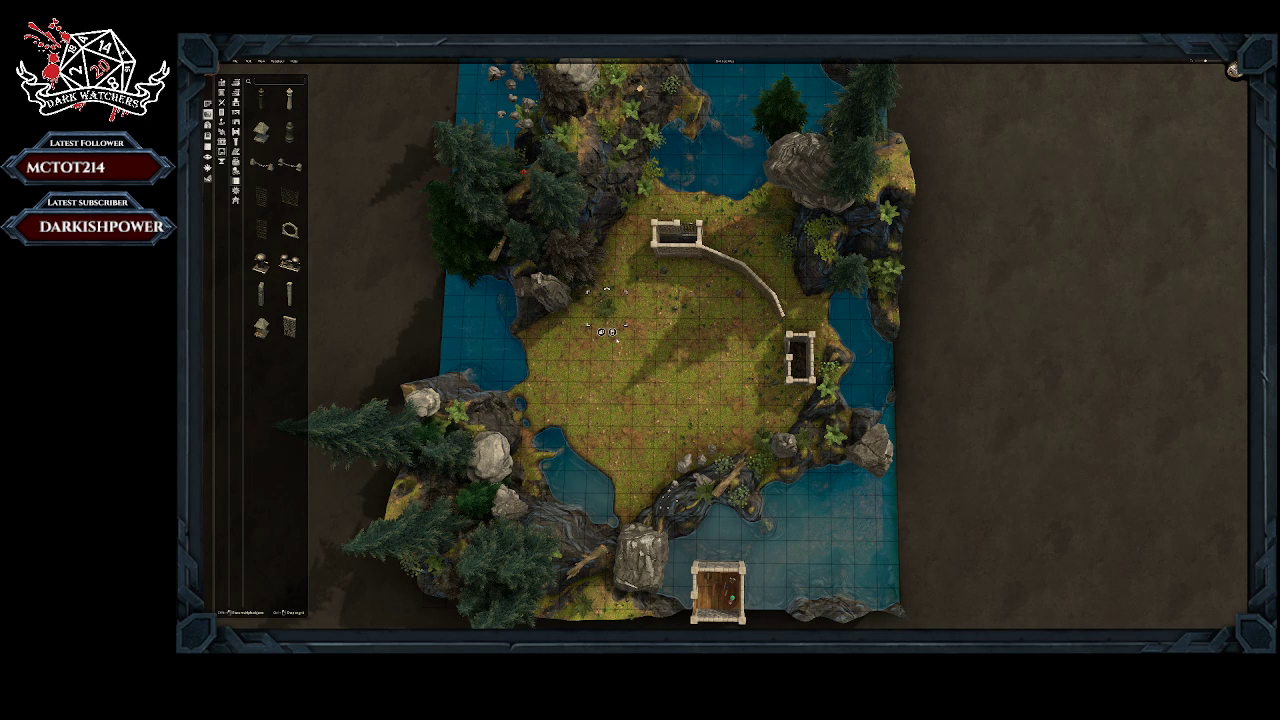
pyautogui.rightClick(607, 308)
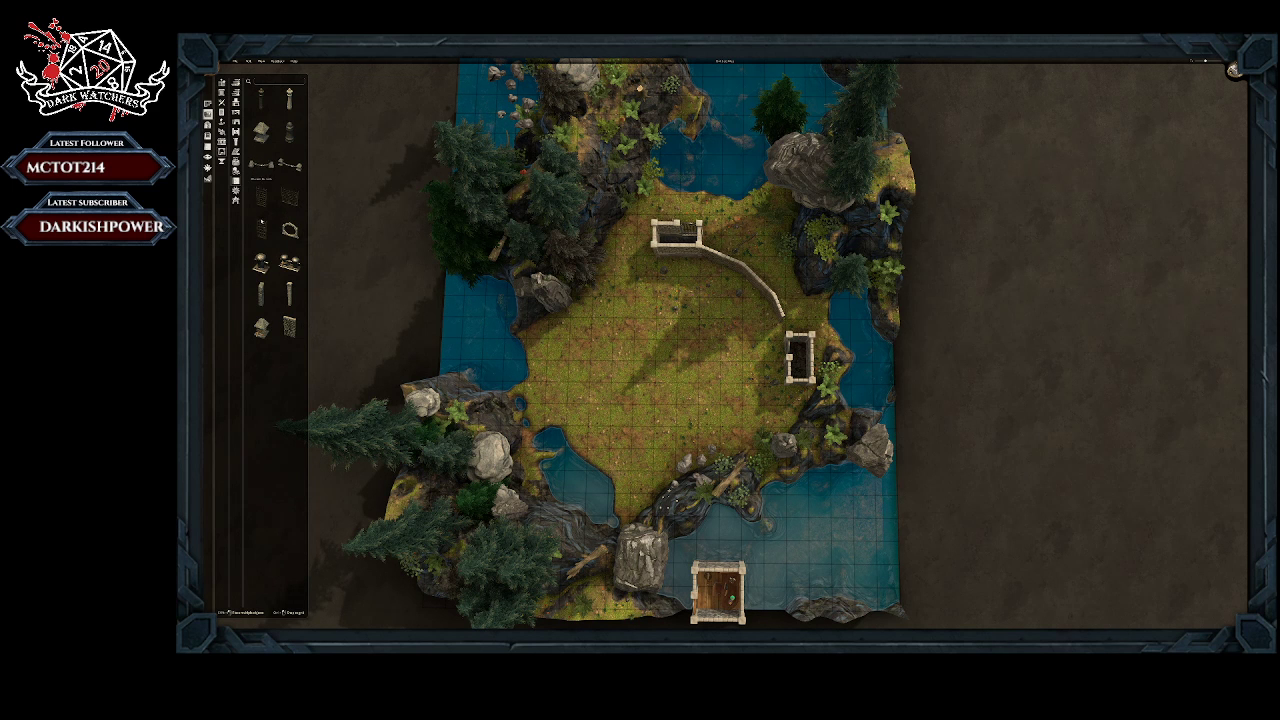
# Step: Add another stone wall segment in the gap between the curved wall and the new eastern room
pyautogui.click(289, 327)
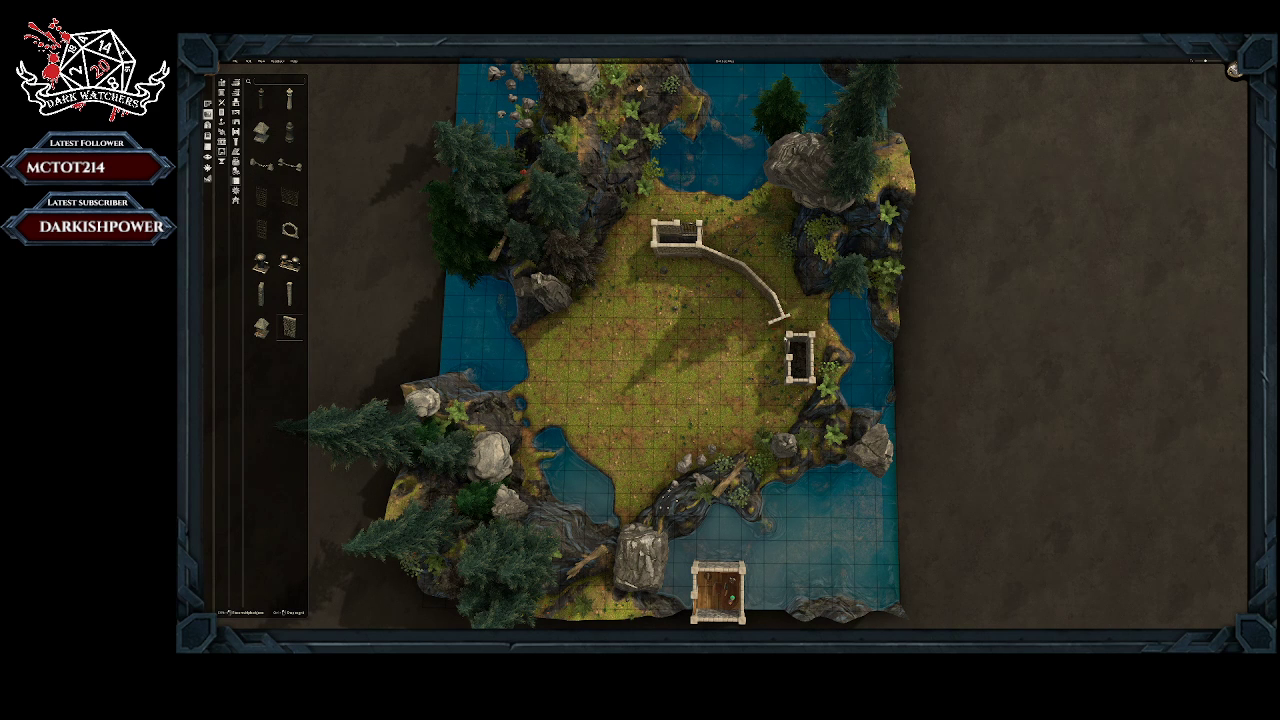
pyautogui.moveTo(801, 325)
pyautogui.mouseDown()
pyautogui.moveTo(757, 347)
pyautogui.moveTo(775, 339)
pyautogui.mouseUp()
pyautogui.click(793, 322)
# Step: Reposition the curved wall's segments one by one so that they link the northern and eastern rooms
pyautogui.click(709, 252)
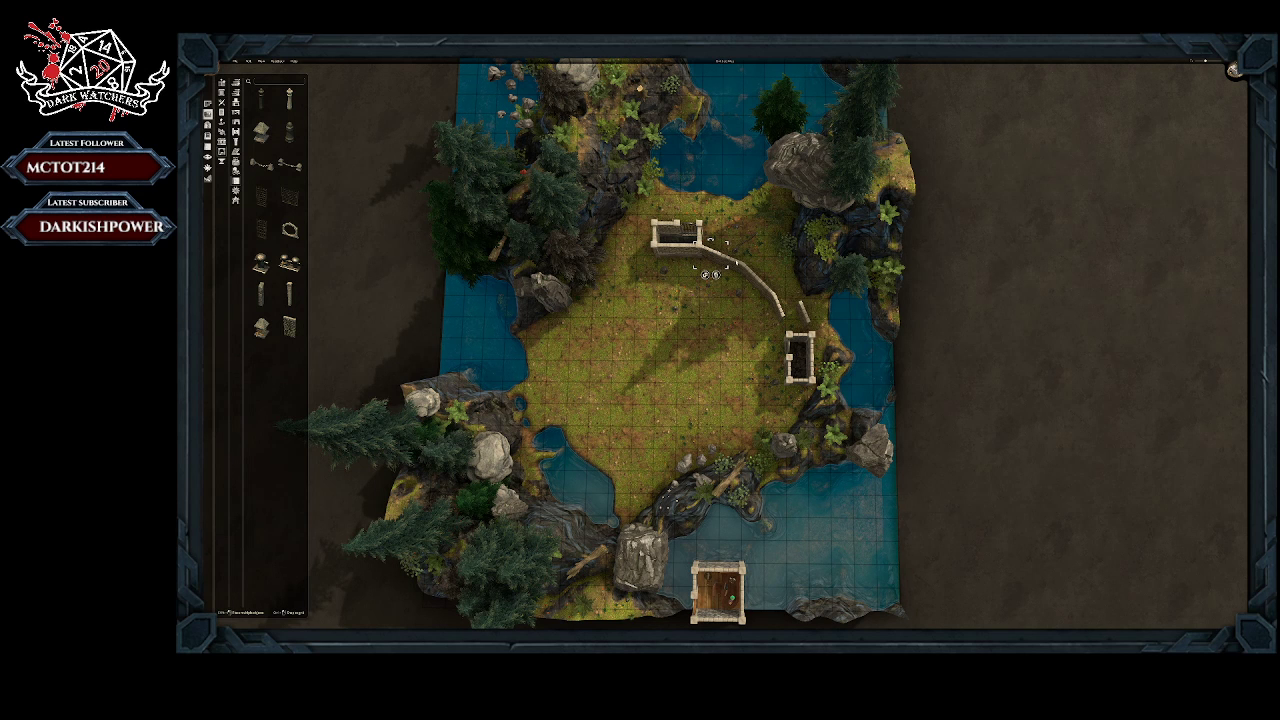
pyautogui.click(737, 263)
pyautogui.click(756, 276)
pyautogui.click(769, 291)
pyautogui.moveTo(767, 290); pyautogui.dragTo(768, 291)
pyautogui.moveTo(782, 313)
pyautogui.mouseDown()
pyautogui.moveTo(782, 350)
pyautogui.moveTo(788, 325)
pyautogui.mouseUp()
# Step: Fine-tune the position of the wall segment beside the eastern room to line it up with the curve
pyautogui.moveTo(827, 302); pyautogui.dragTo(615, 290, button='middle')
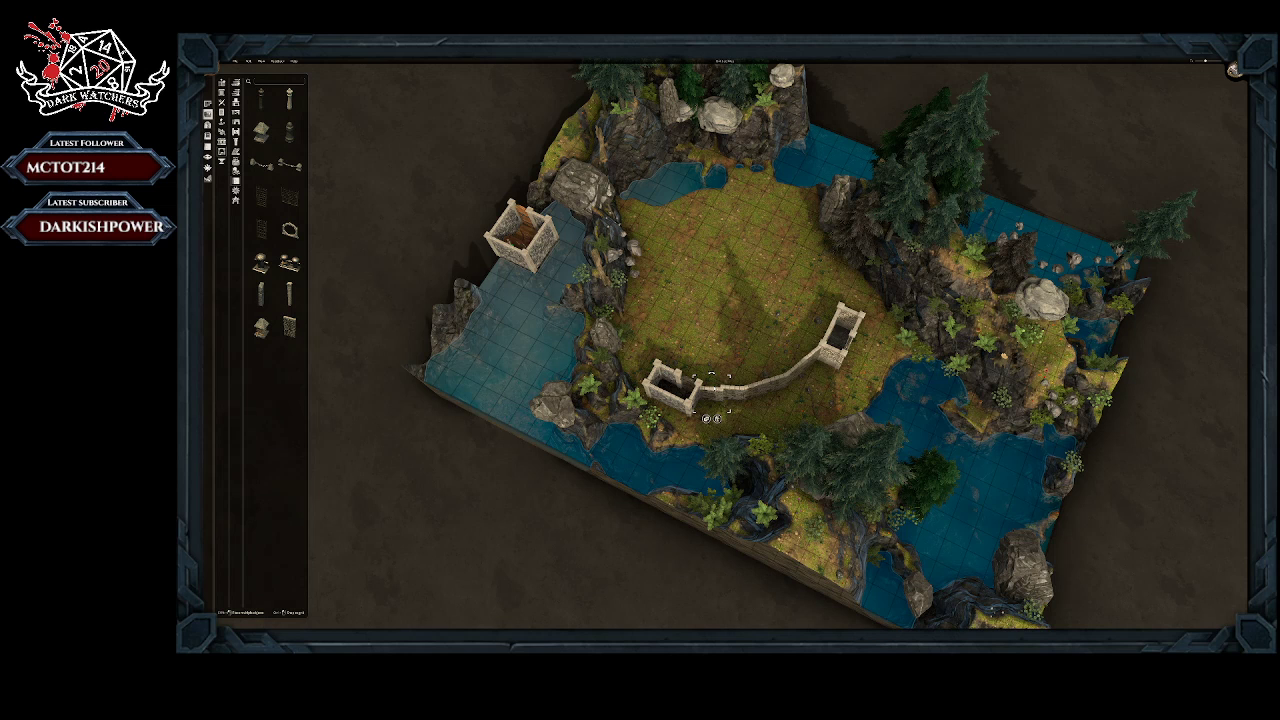
pyautogui.moveTo(713, 389); pyautogui.dragTo(714, 390)
pyautogui.click(711, 389)
pyautogui.moveTo(712, 389); pyautogui.dragTo(711, 390)
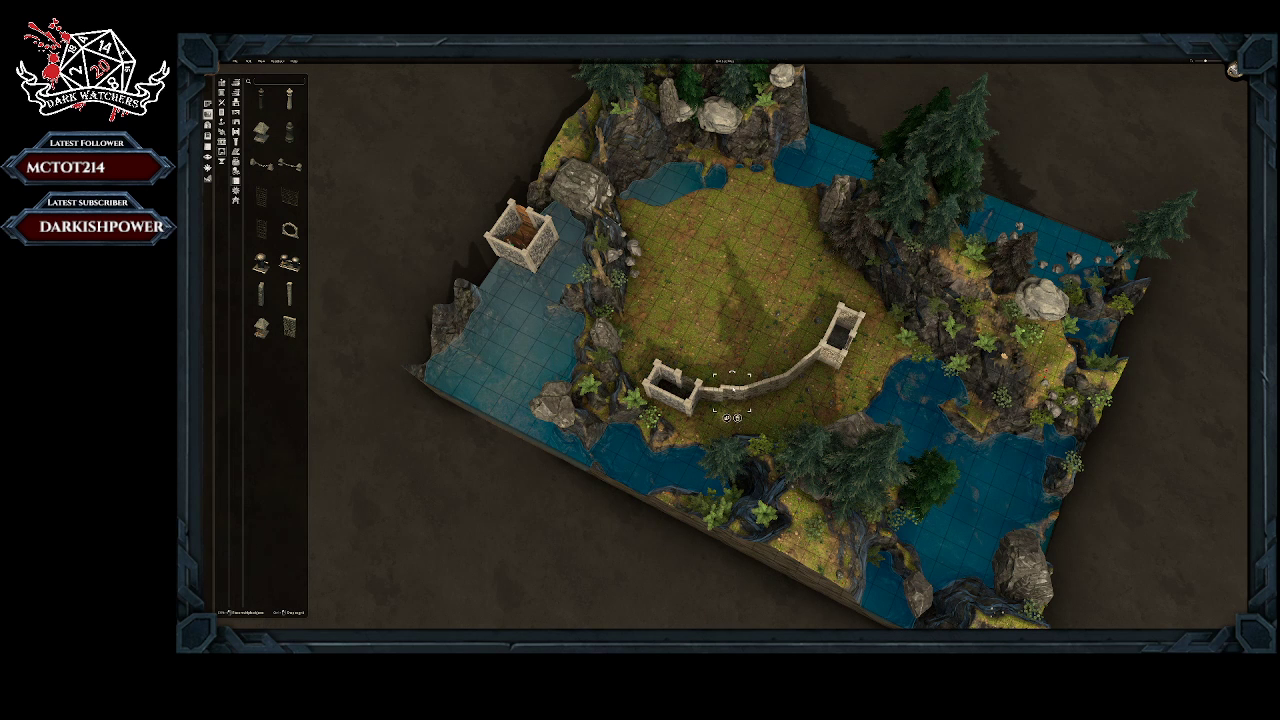
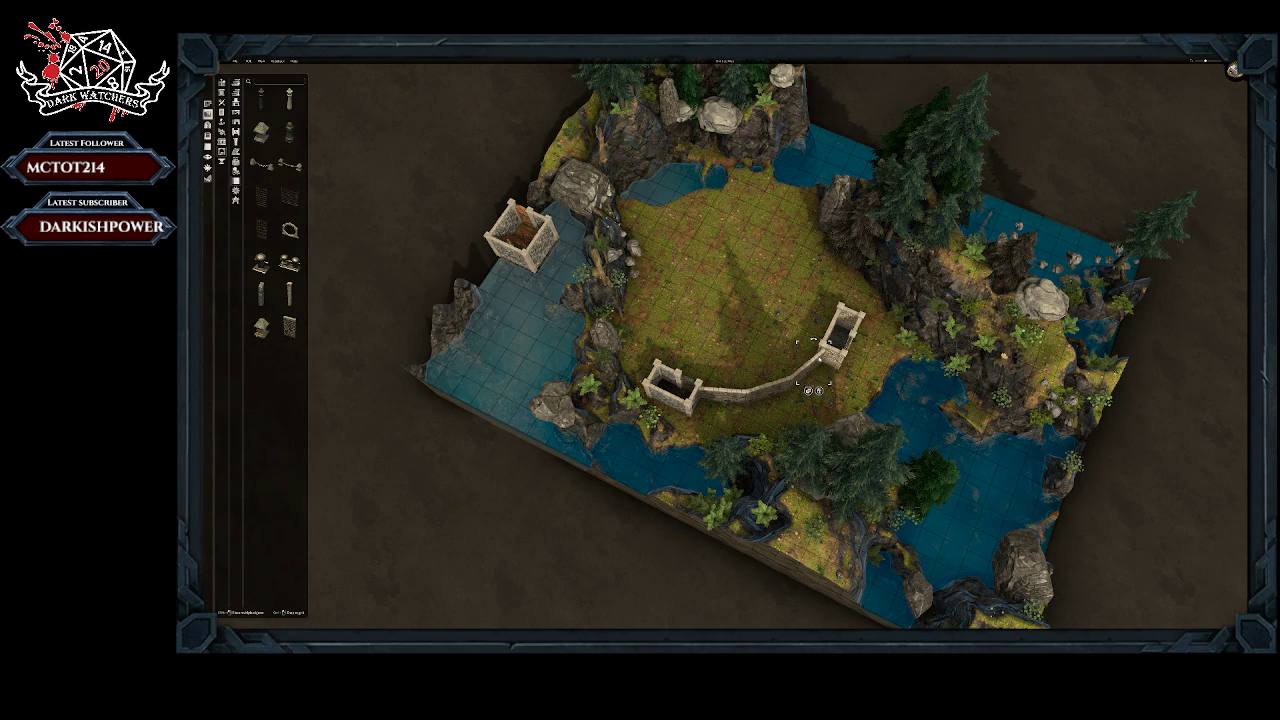
# Step: Reposition the end segments of the curved wall so that it meets both stone rooms without gaps
pyautogui.moveTo(850, 393); pyautogui.dragTo(853, 364, button='middle')
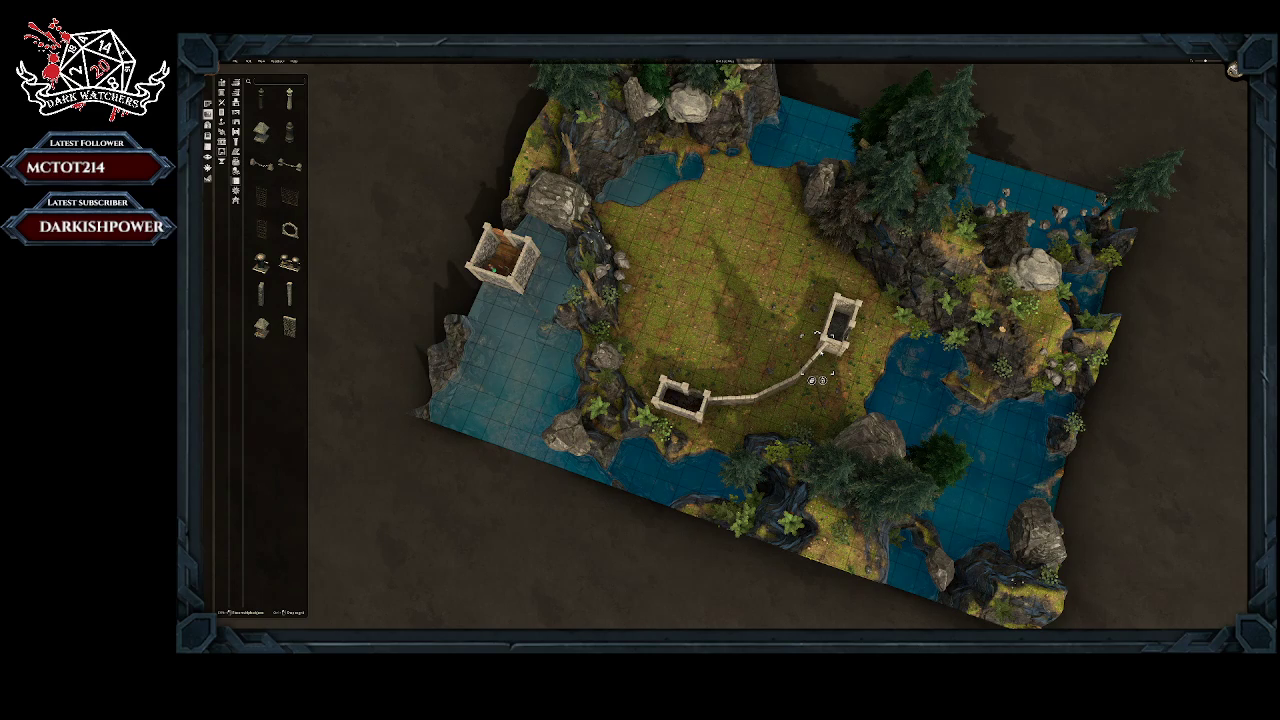
pyautogui.moveTo(849, 363); pyautogui.dragTo(748, 342, button='middle')
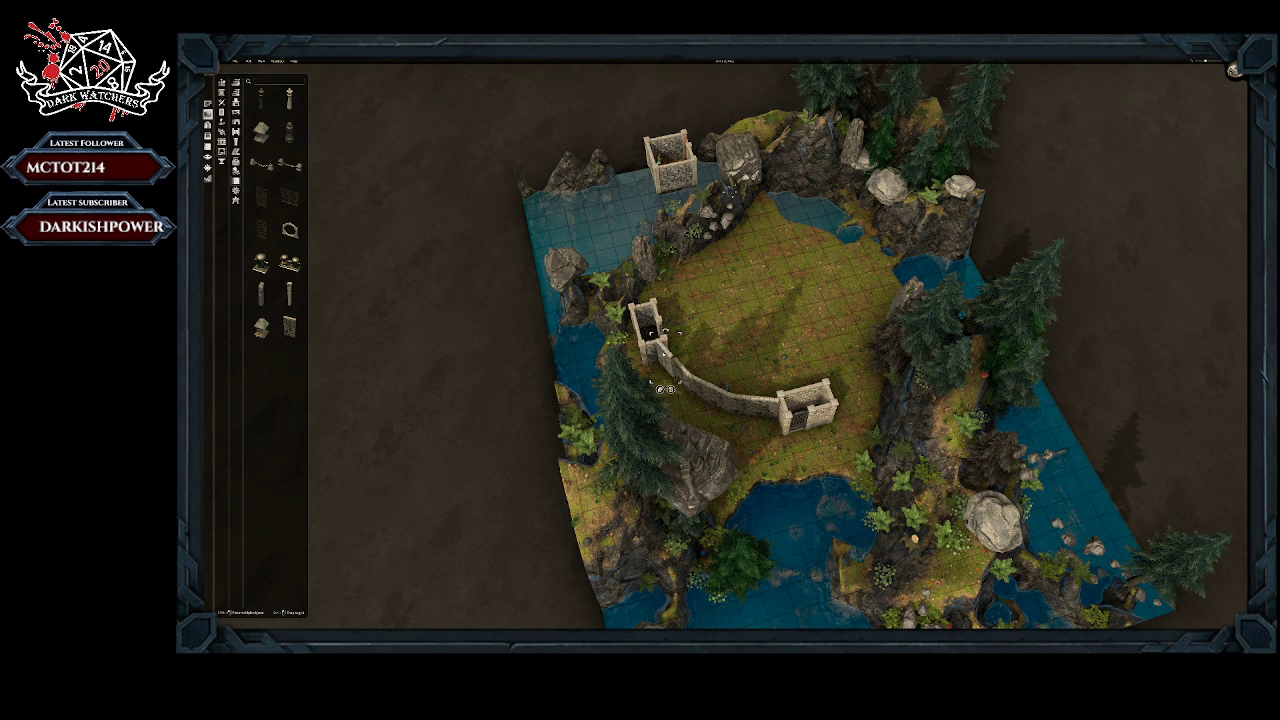
pyautogui.moveTo(664, 354); pyautogui.dragTo(757, 408, button='right')
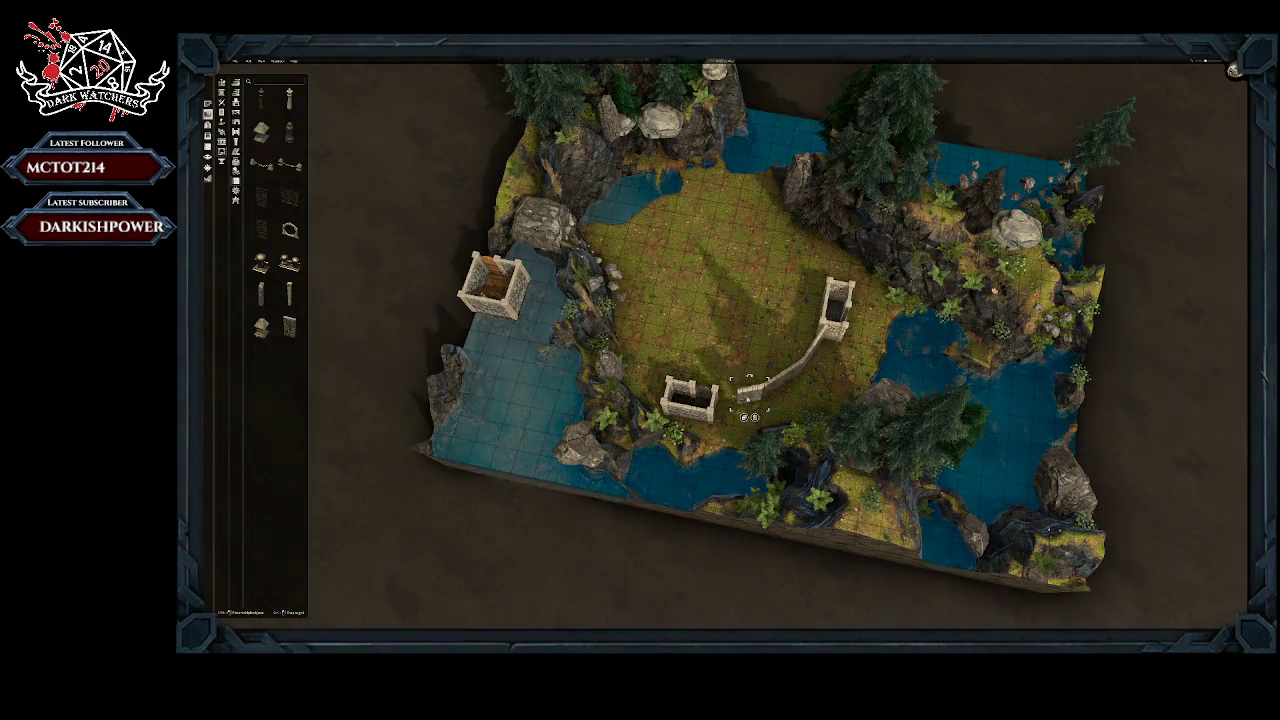
pyautogui.click(729, 404)
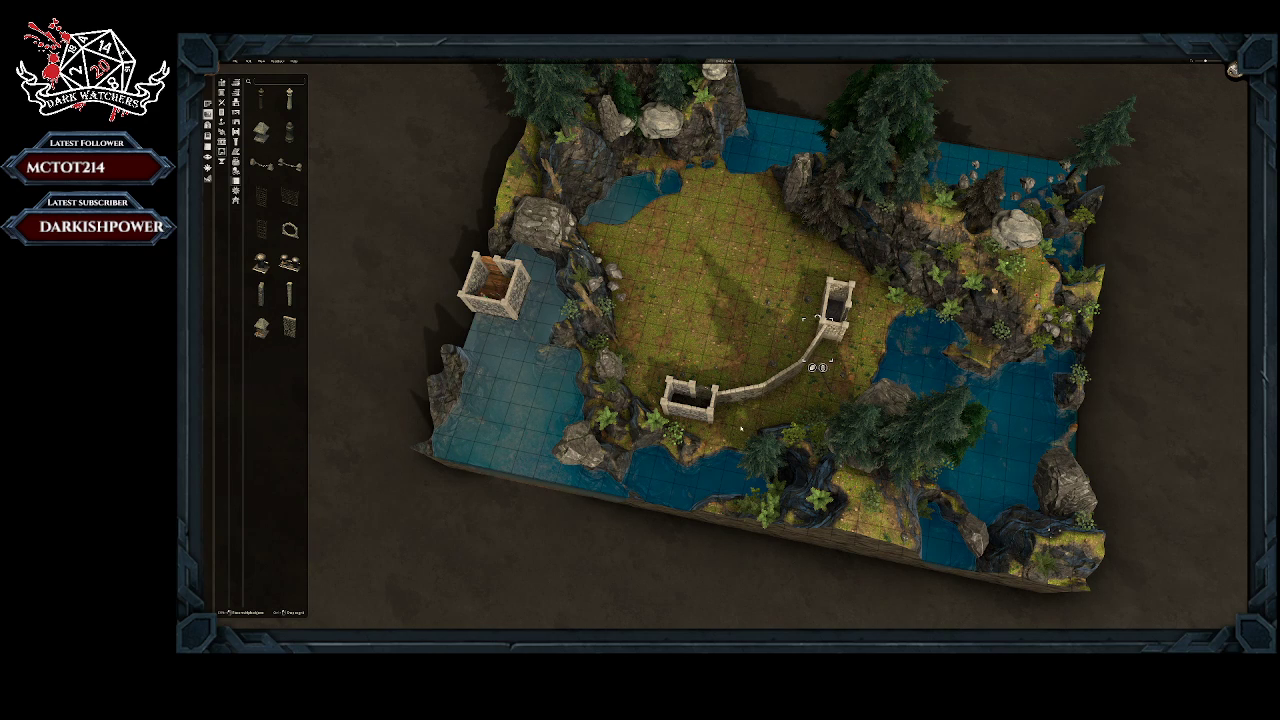
pyautogui.moveTo(741, 428); pyautogui.dragTo(597, 471, button='middle')
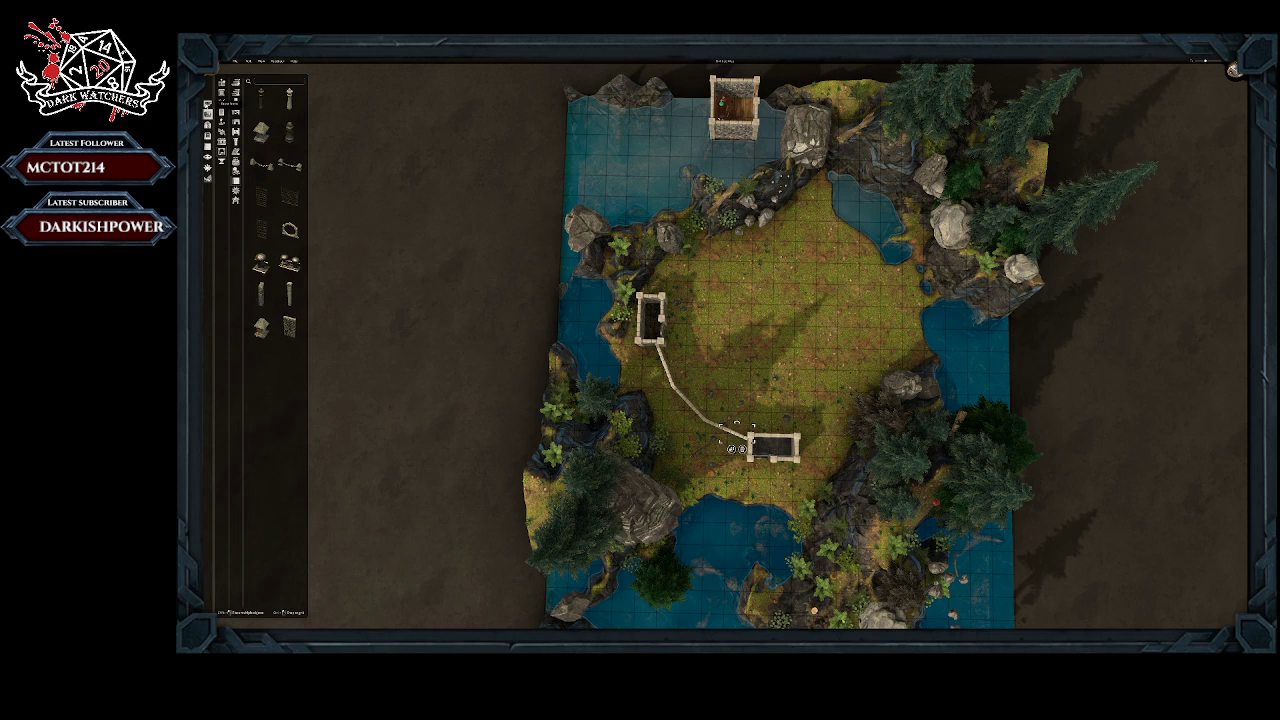
# Step: Place two more small stone rooms on the clearing's northern and eastern edges, opposite the two existing rooms
pyautogui.click(208, 105)
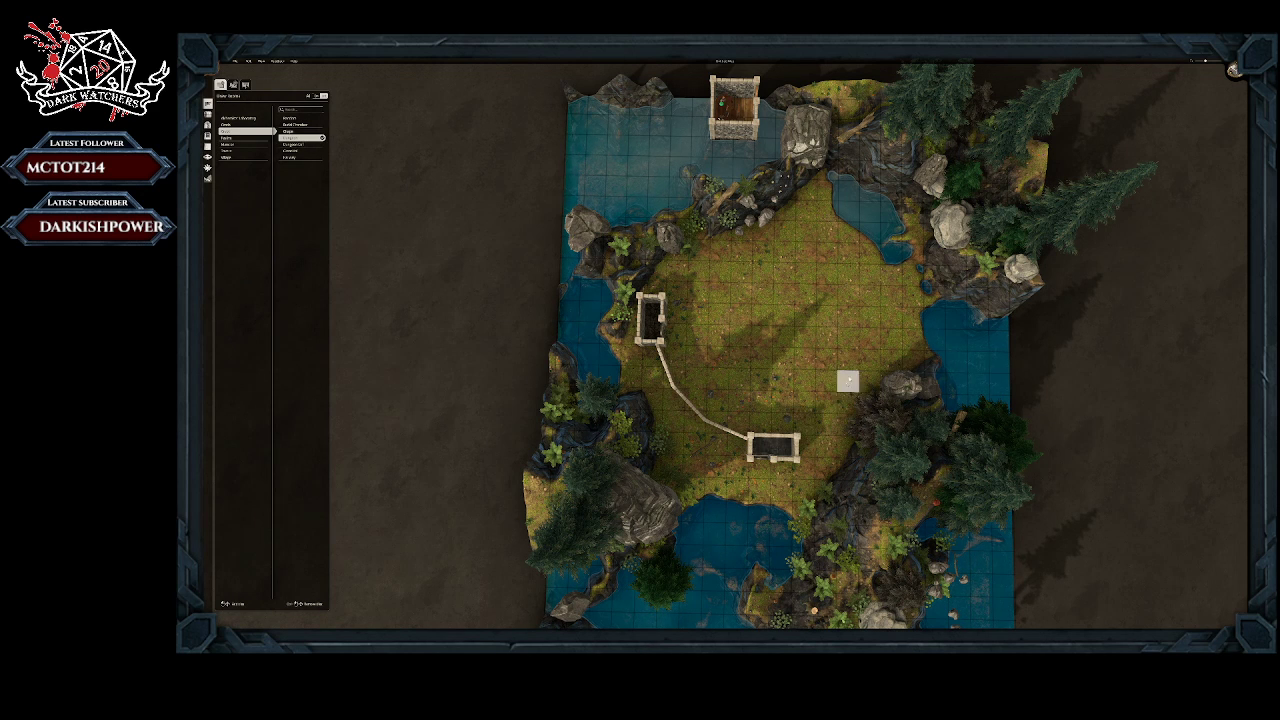
pyautogui.moveTo(895, 336); pyautogui.dragTo(894, 318)
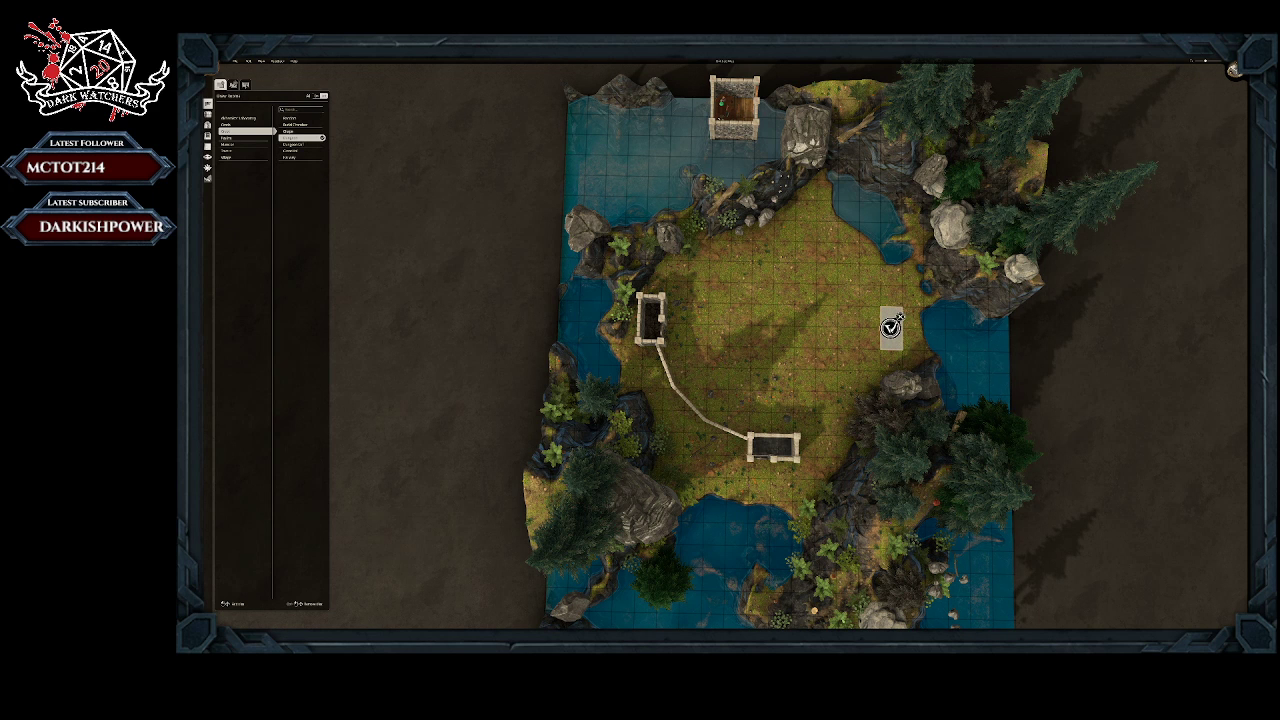
pyautogui.click(890, 328)
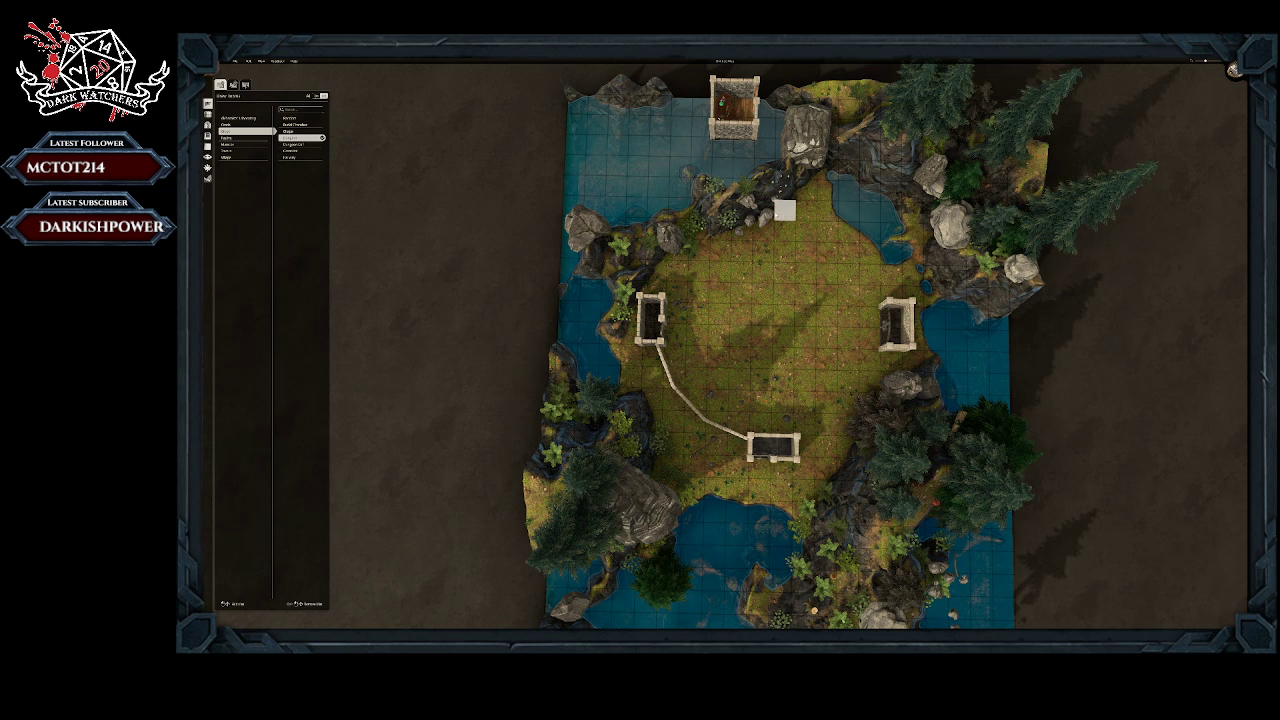
pyautogui.click(784, 210)
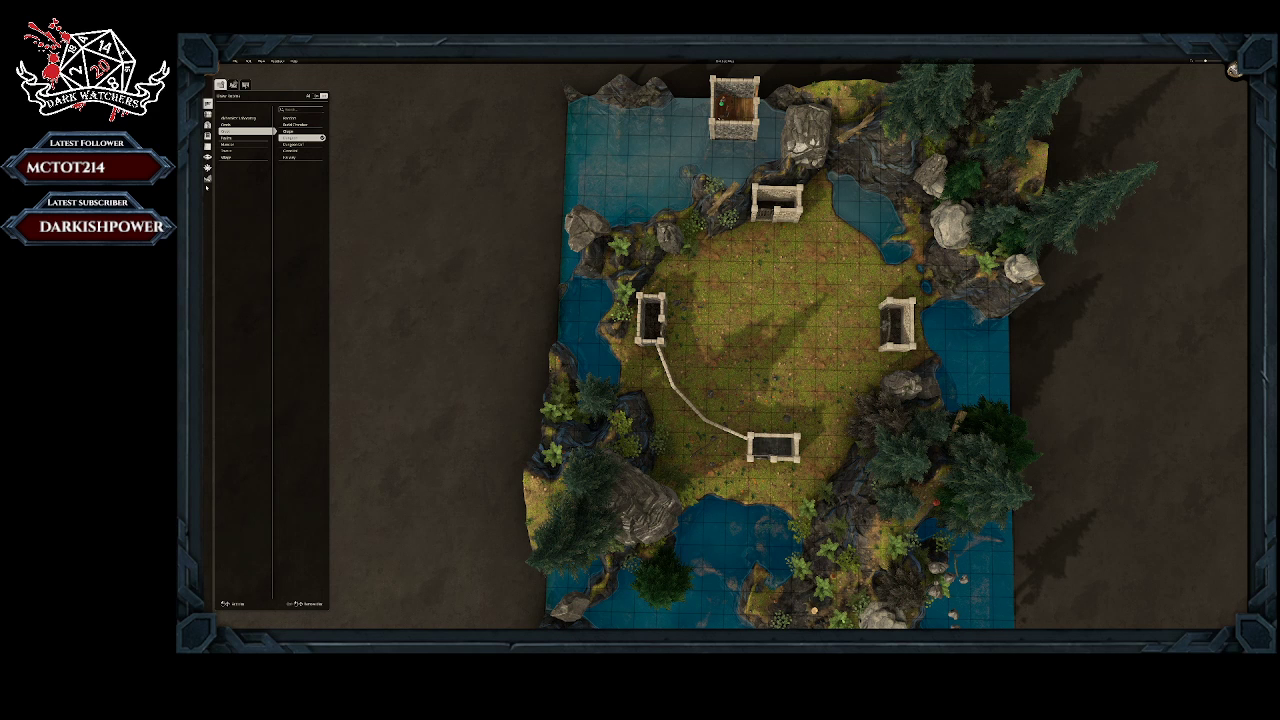
# Step: Level the terrain beside the new northern room and south of the eastern room, flattening the rocky bank and the nearby shoreline
pyautogui.click(207, 178)
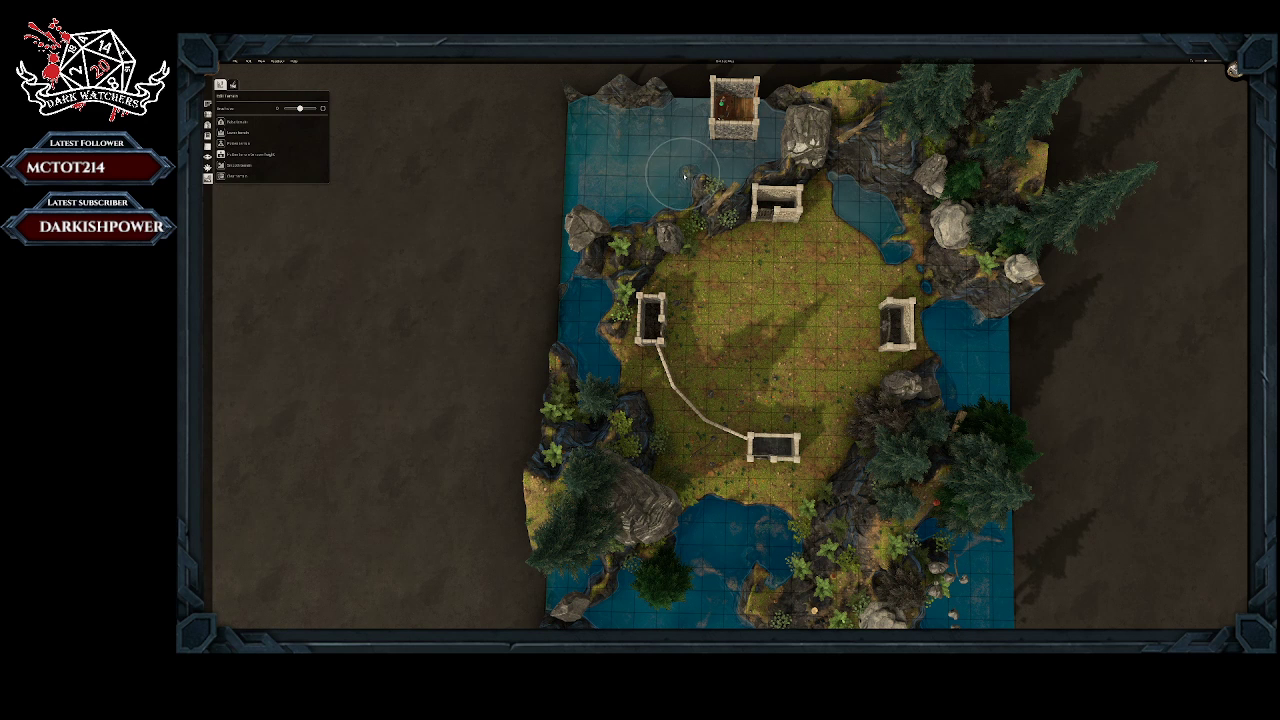
pyautogui.moveTo(718, 215)
pyautogui.mouseDown()
pyautogui.moveTo(731, 206)
pyautogui.moveTo(668, 254)
pyautogui.moveTo(713, 212)
pyautogui.mouseUp()
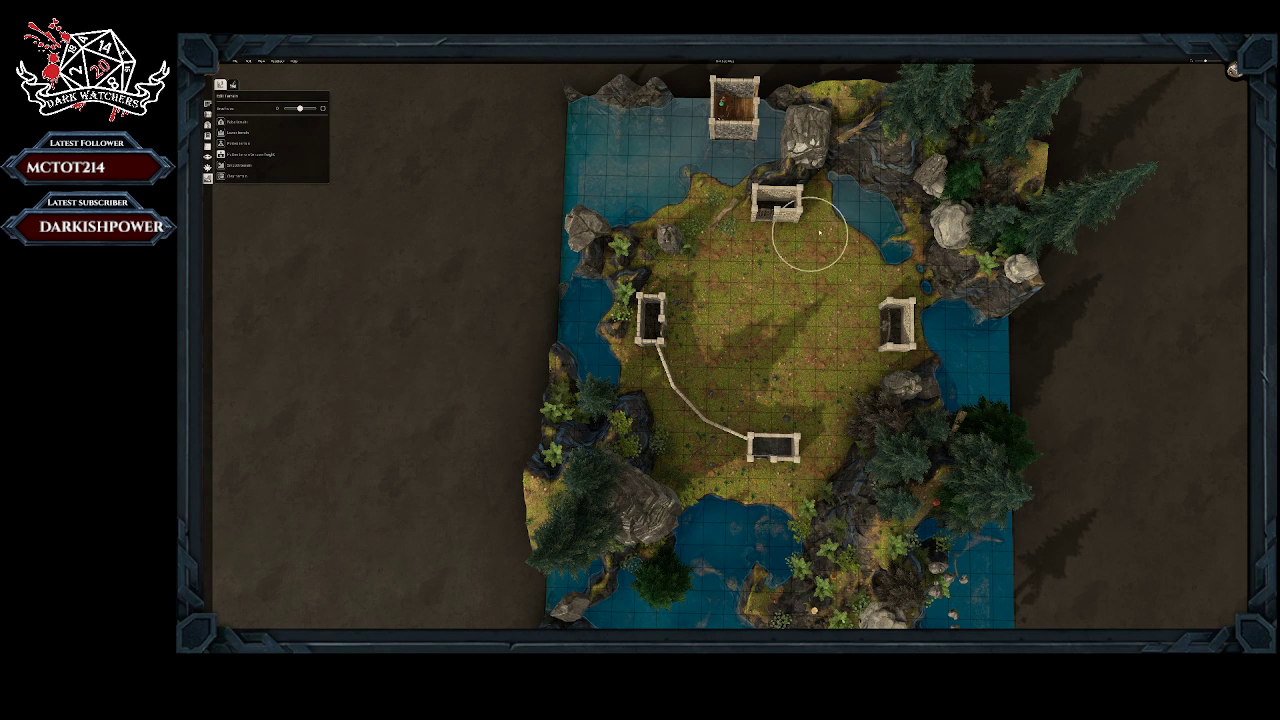
pyautogui.moveTo(806, 229)
pyautogui.mouseDown()
pyautogui.moveTo(846, 226)
pyautogui.moveTo(886, 249)
pyautogui.moveTo(845, 228)
pyautogui.mouseUp()
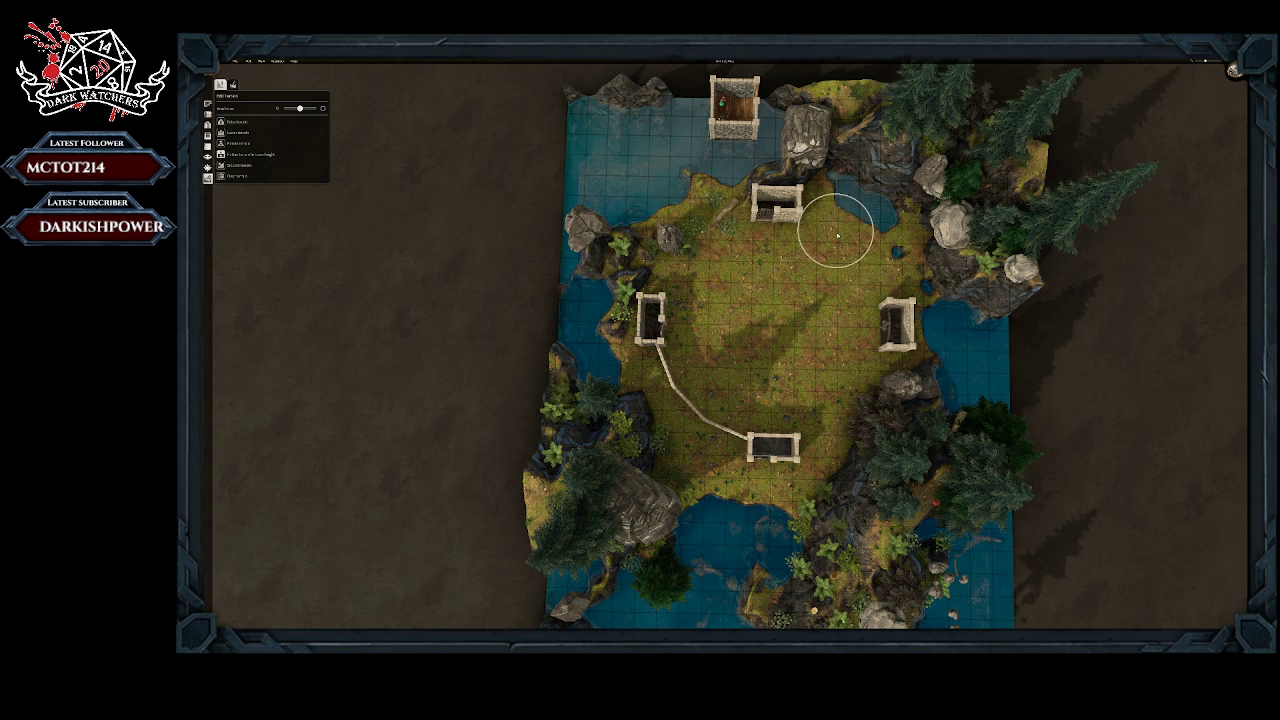
pyautogui.moveTo(883, 434)
pyautogui.mouseDown()
pyautogui.moveTo(892, 402)
pyautogui.moveTo(873, 427)
pyautogui.mouseUp()
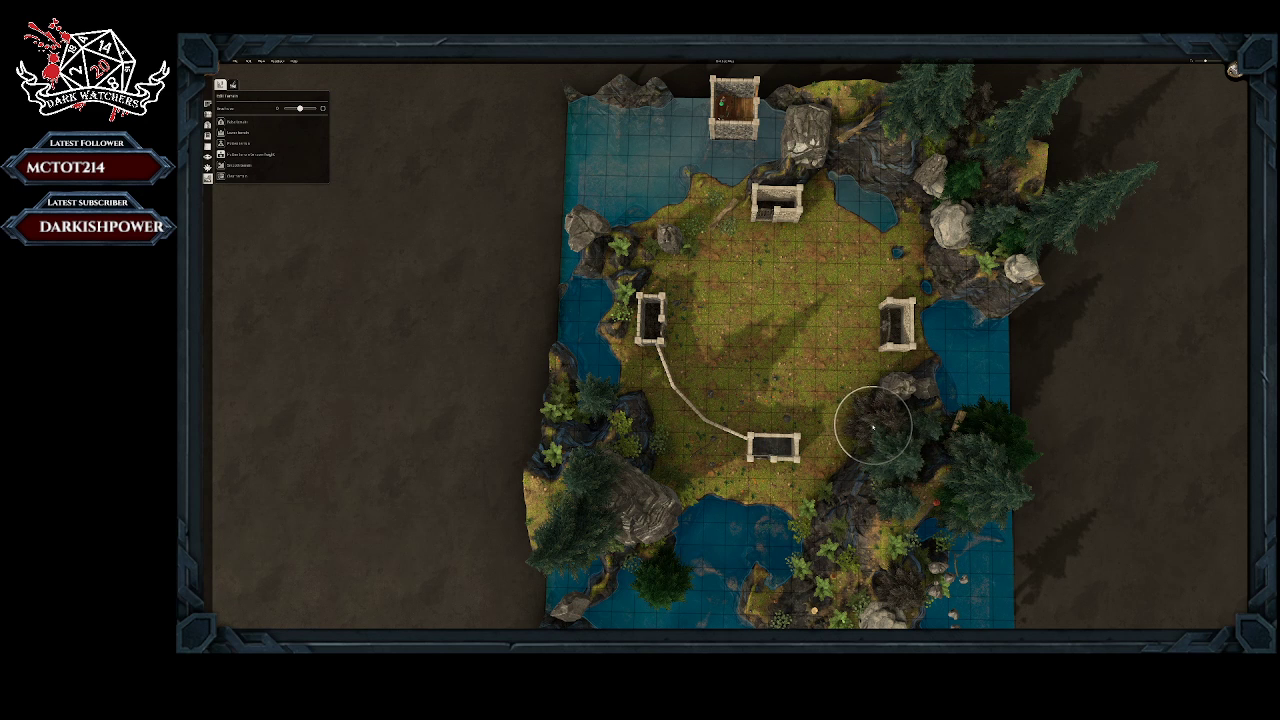
# Step: Delete the rocks and plants along the clearing's southeastern edge, between the southern and eastern rooms
pyautogui.click(208, 116)
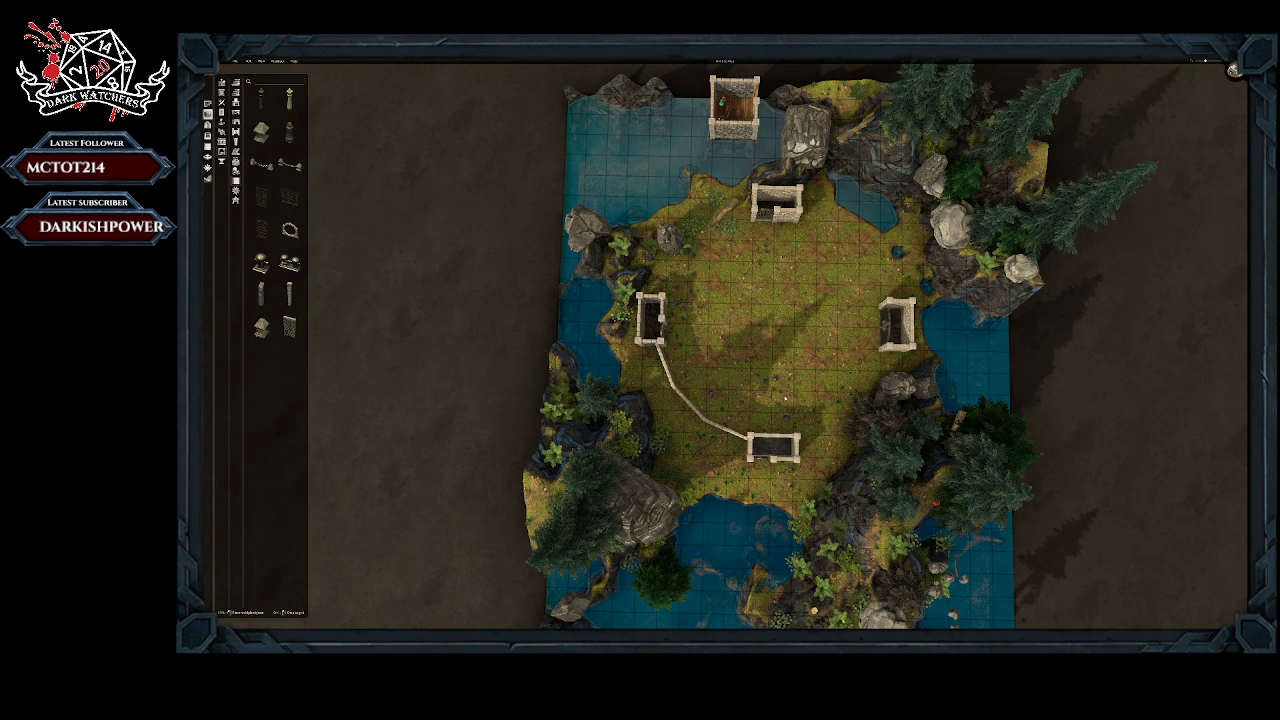
pyautogui.click(855, 427)
pyautogui.press('Delete')
pyautogui.click(900, 392)
pyautogui.click(905, 413)
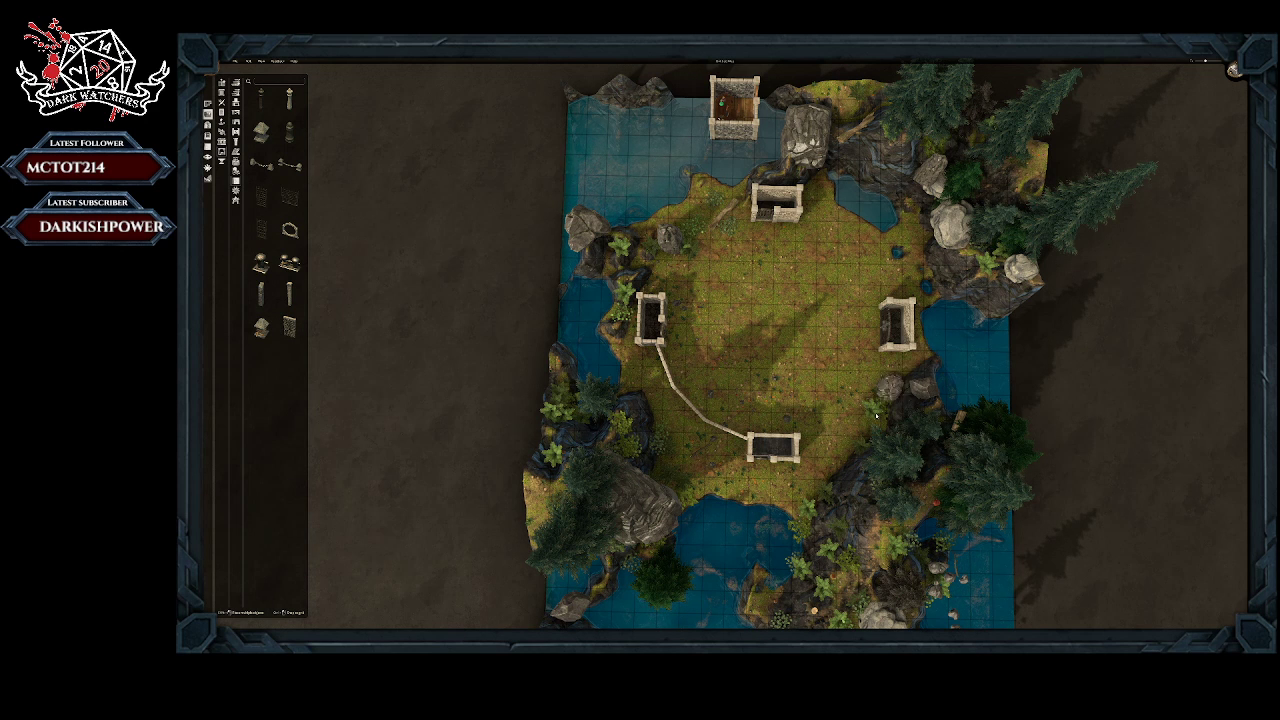
pyautogui.click(876, 415)
pyautogui.click(876, 434)
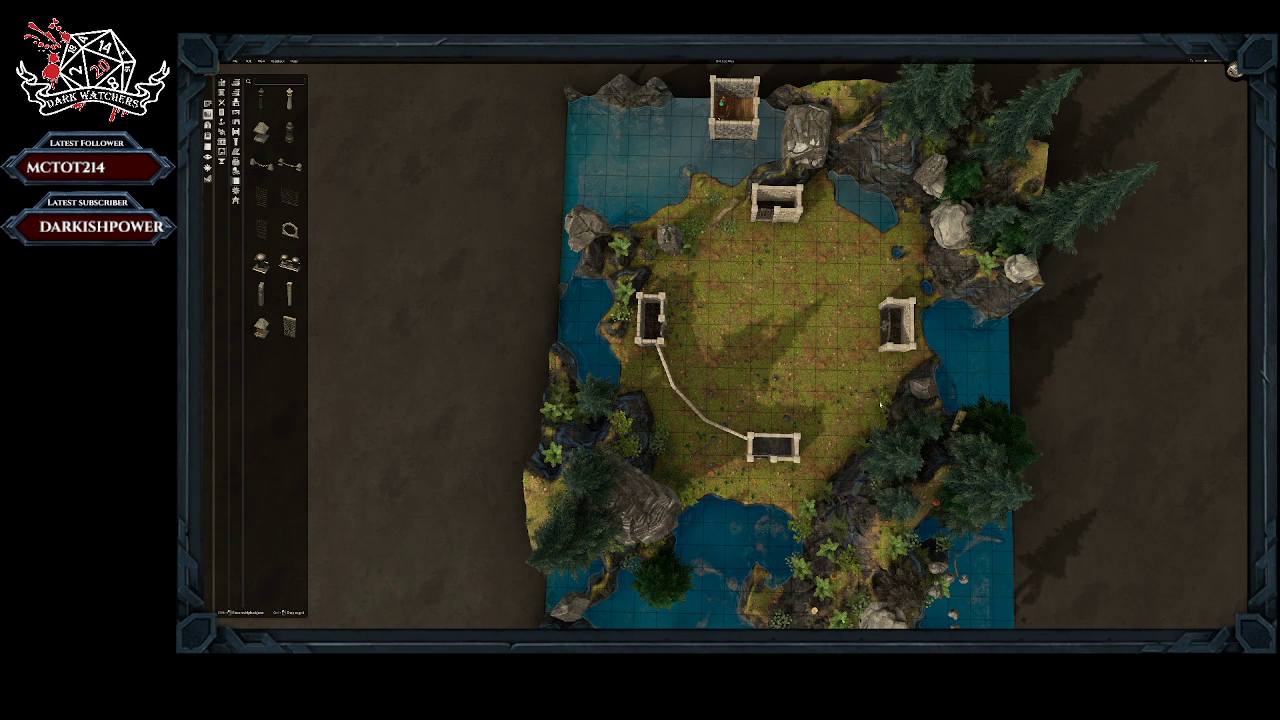
pyautogui.click(884, 405)
pyautogui.click(878, 429)
pyautogui.click(864, 458)
pyautogui.click(898, 485)
# Step: Place stone wall segments in a curve from the southern room to the eastern room and on to the northern room
pyautogui.click(289, 327)
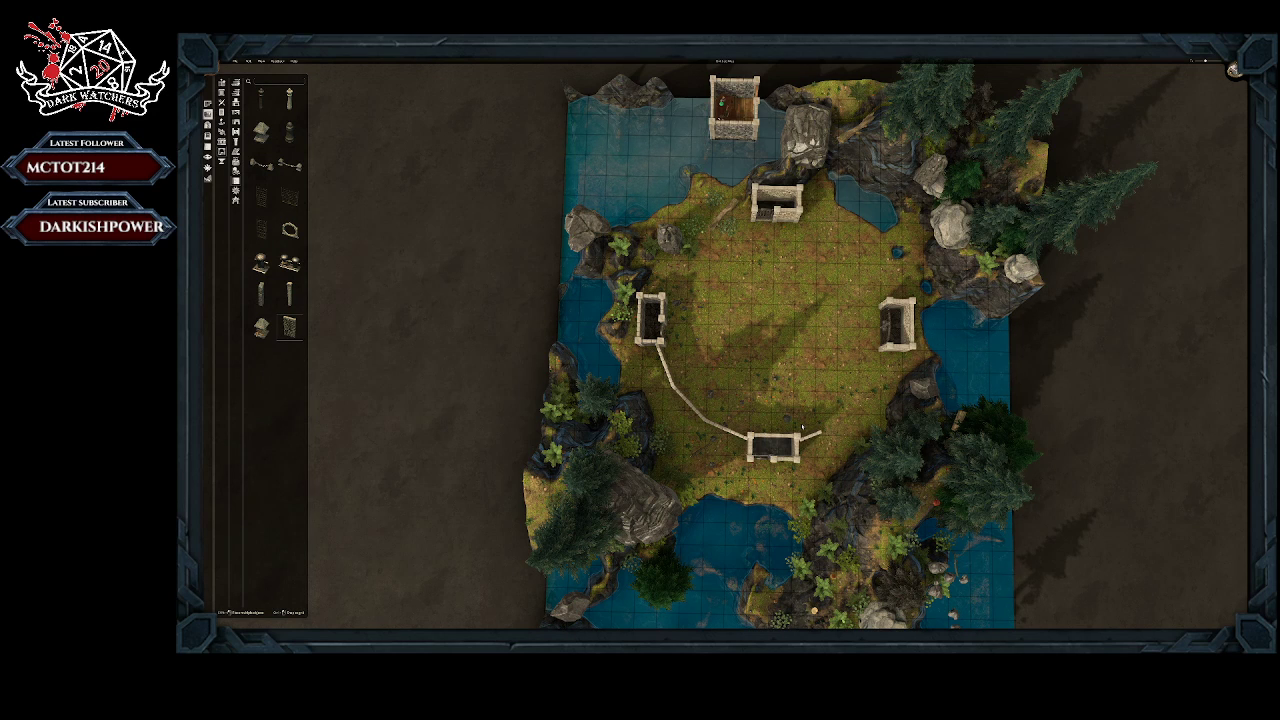
pyautogui.click(801, 427)
pyautogui.moveTo(769, 481); pyautogui.dragTo(1137, 168, button='middle')
pyautogui.click(1233, 70)
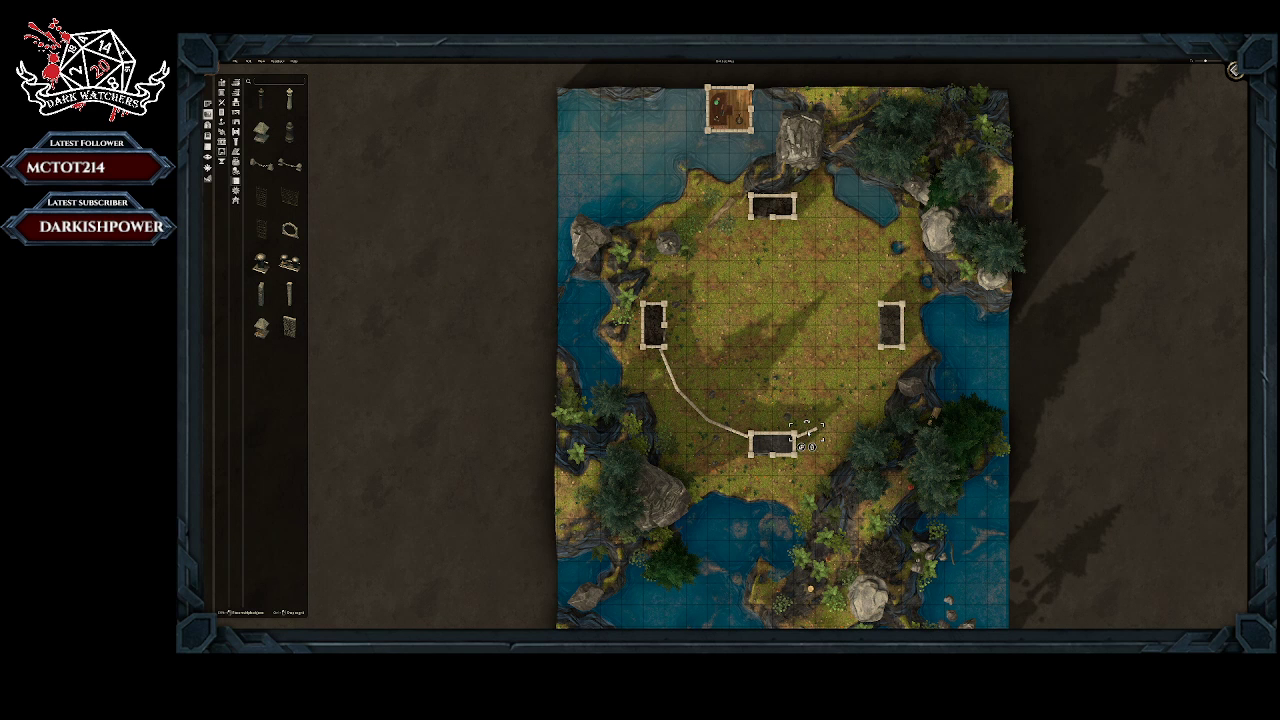
pyautogui.click(802, 447)
pyautogui.click(838, 407)
pyautogui.click(839, 430)
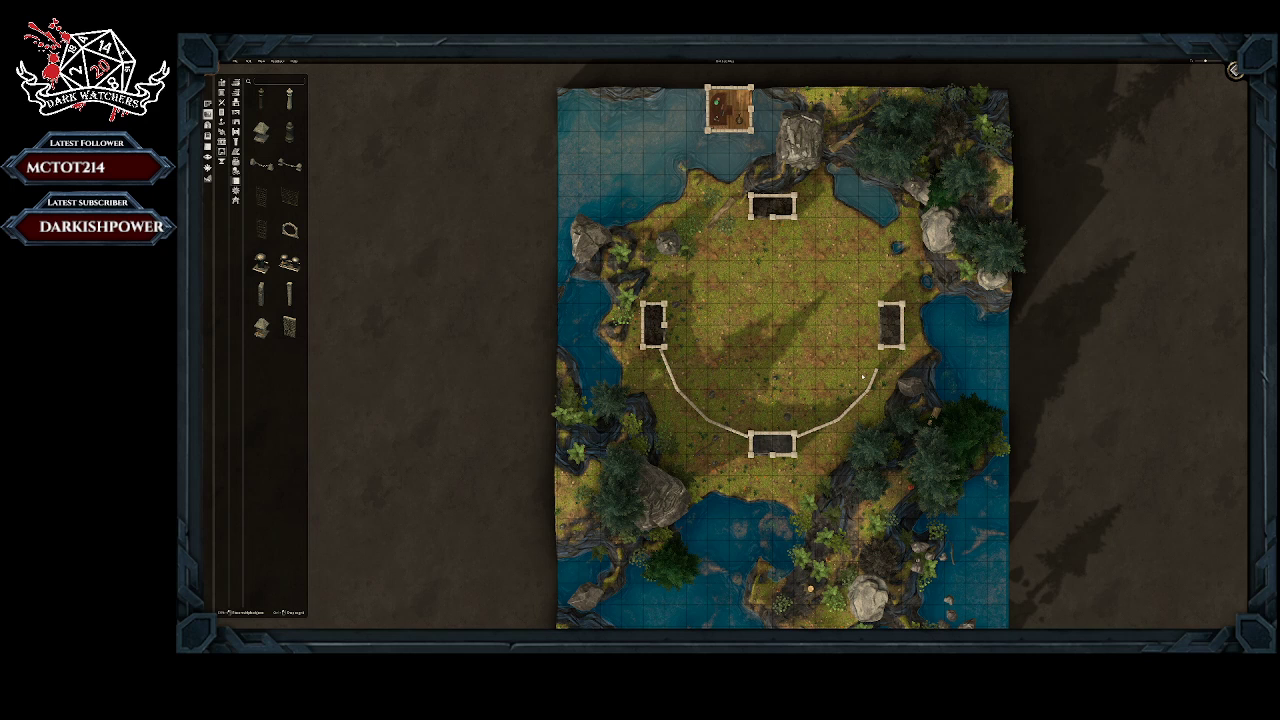
pyautogui.click(863, 377)
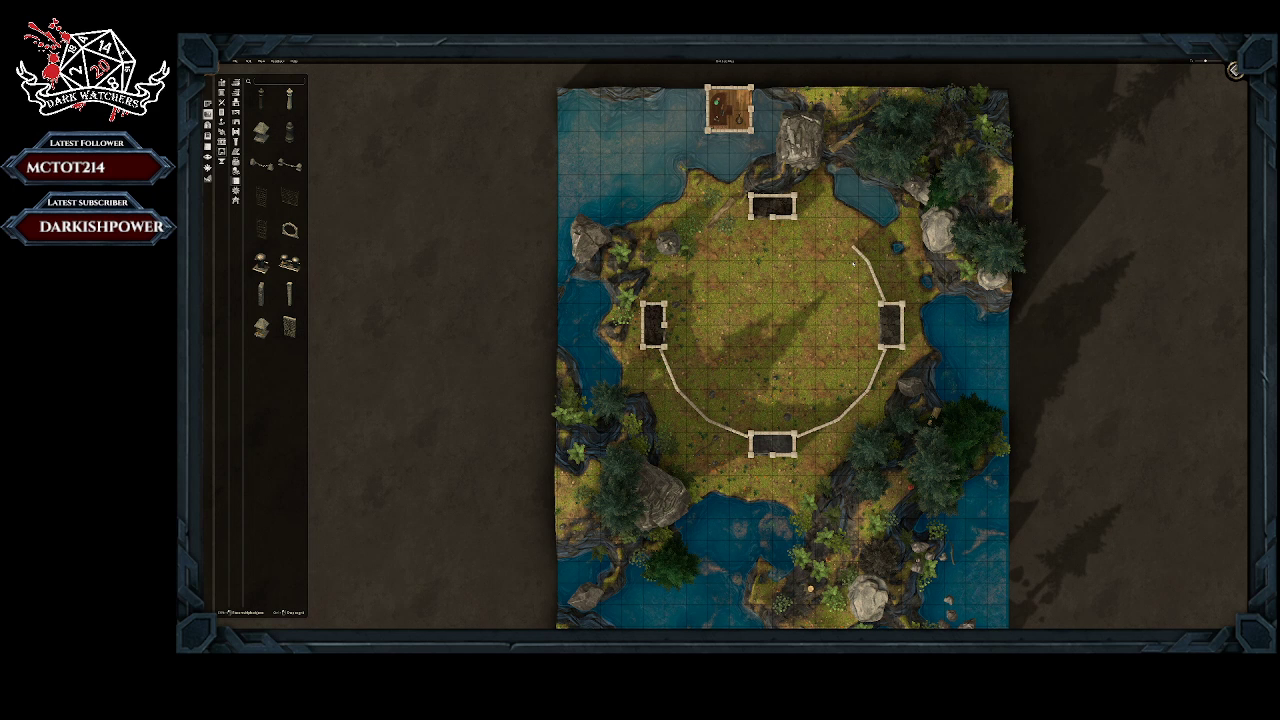
pyautogui.click(852, 247)
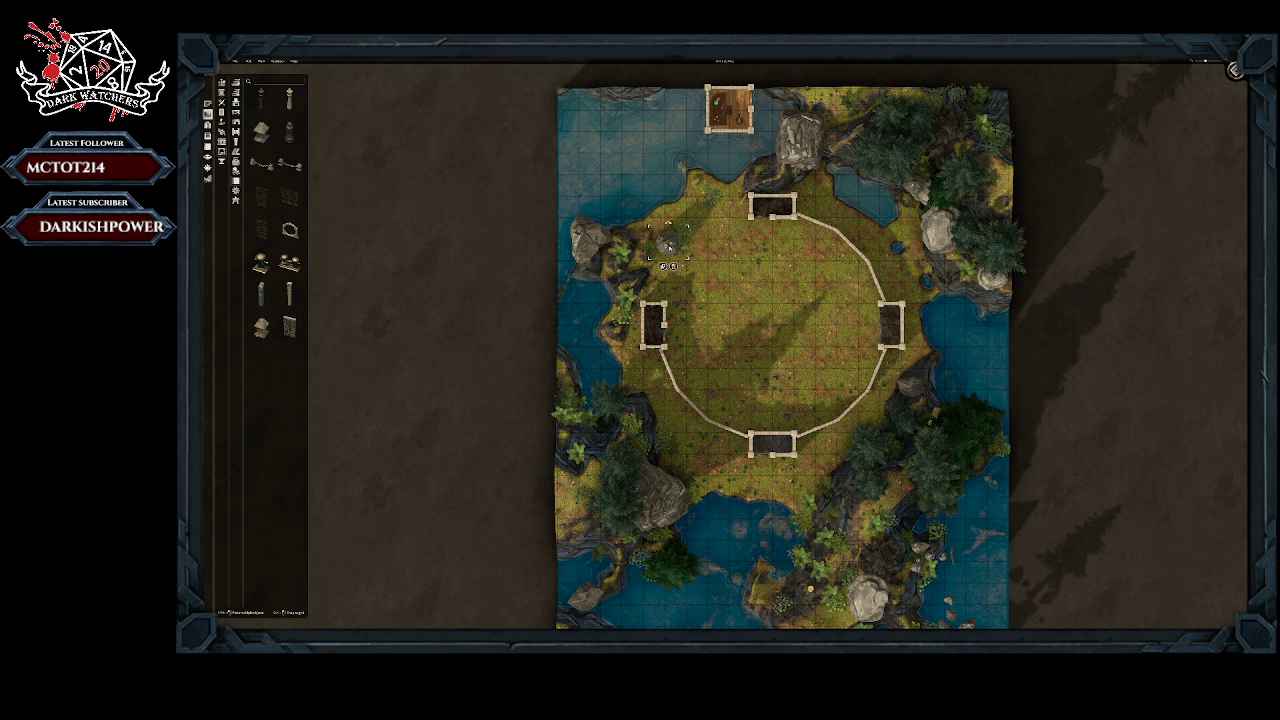
# Step: Clear the boulder and plants from the clearing's northwestern edge and run wall segments there from the northern room
pyautogui.click(675, 267)
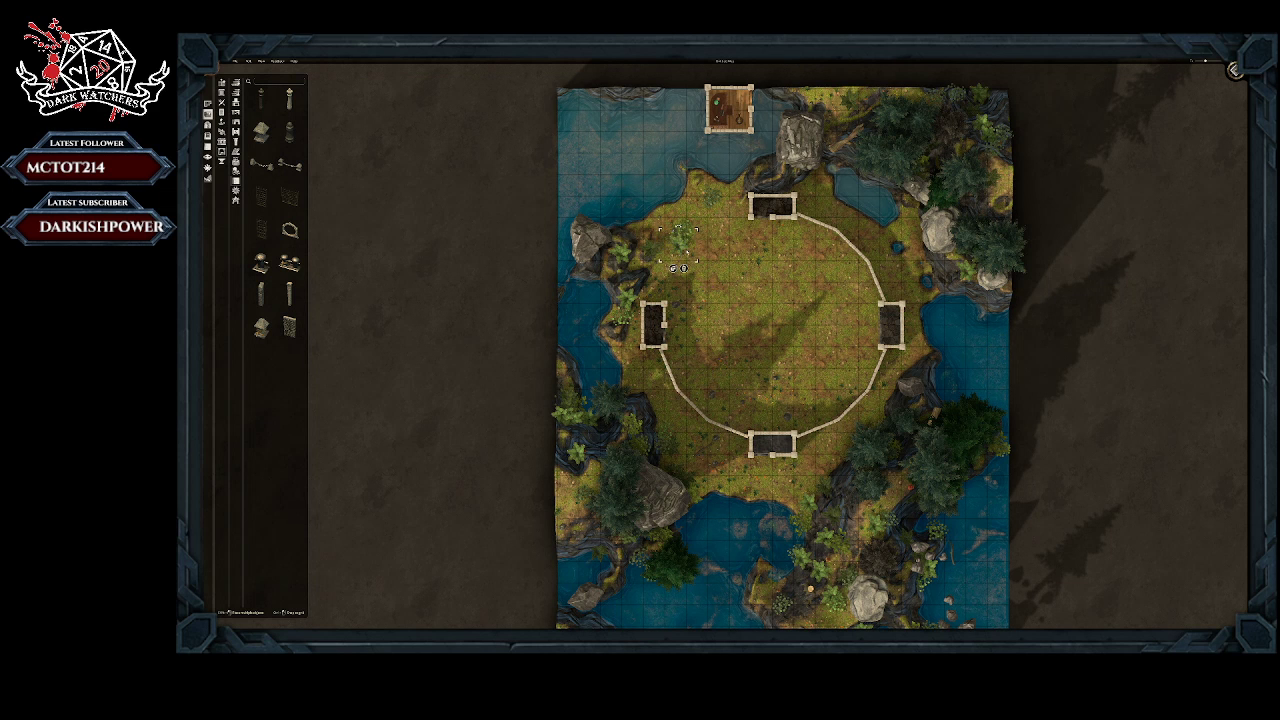
pyautogui.rightClick(681, 241)
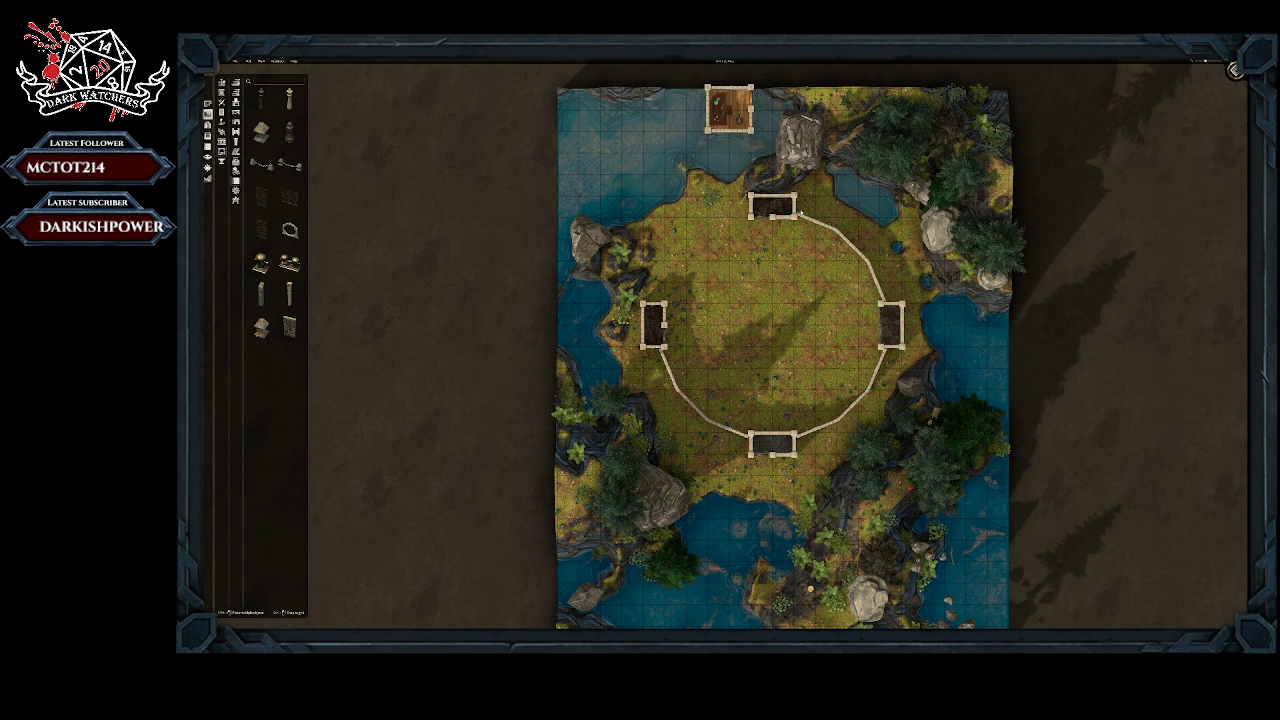
pyautogui.click(801, 213)
pyautogui.click(801, 233)
pyautogui.click(743, 230)
pyautogui.click(733, 233)
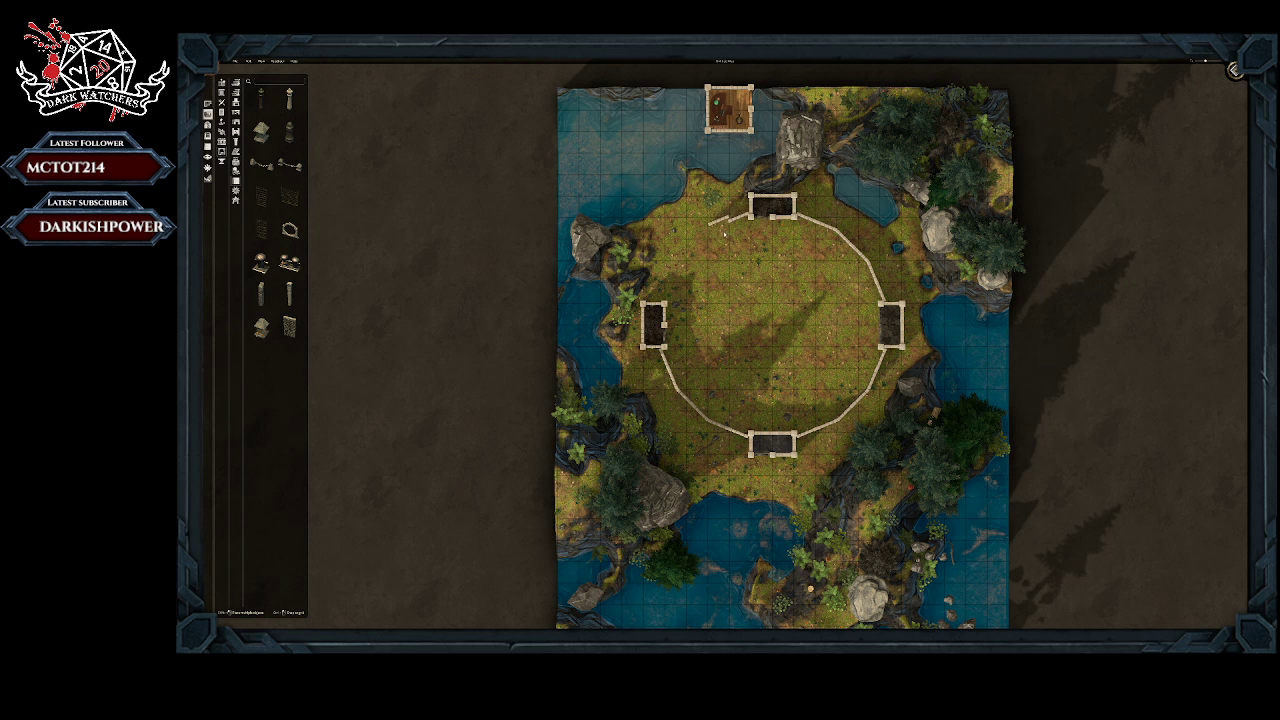
pyautogui.click(725, 237)
pyautogui.click(705, 240)
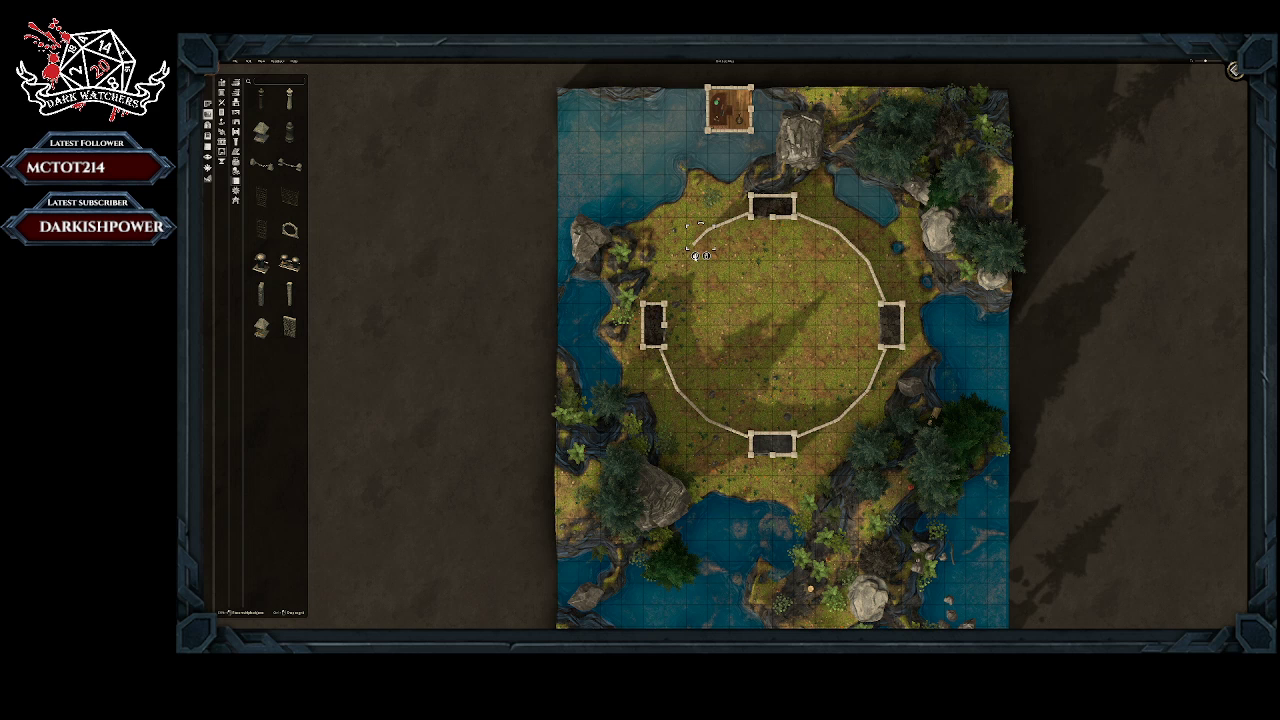
# Step: Add the remaining wall segments down to the western room to close the circular wall
pyautogui.click(690, 257)
pyautogui.click(681, 272)
pyautogui.scroll(-1, 684, 277)
pyautogui.press('Escape')
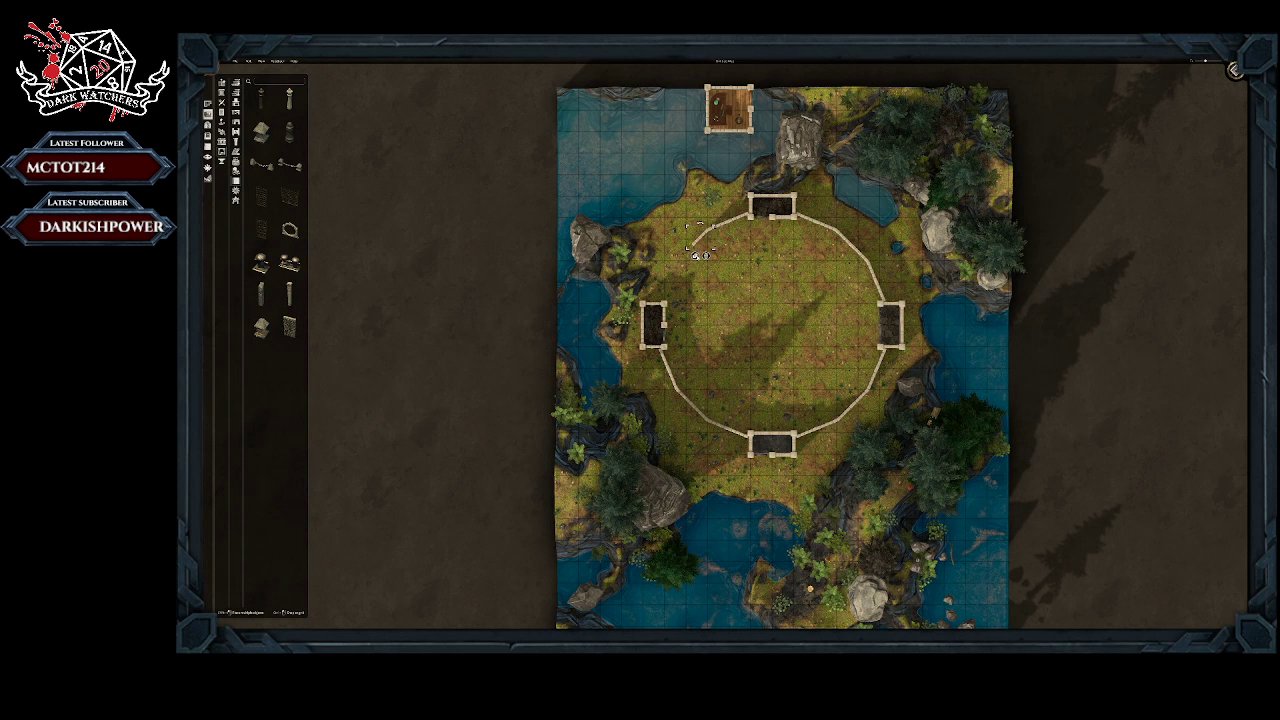
pyautogui.click(693, 261)
pyautogui.click(680, 271)
pyautogui.click(680, 270)
pyautogui.click(678, 291)
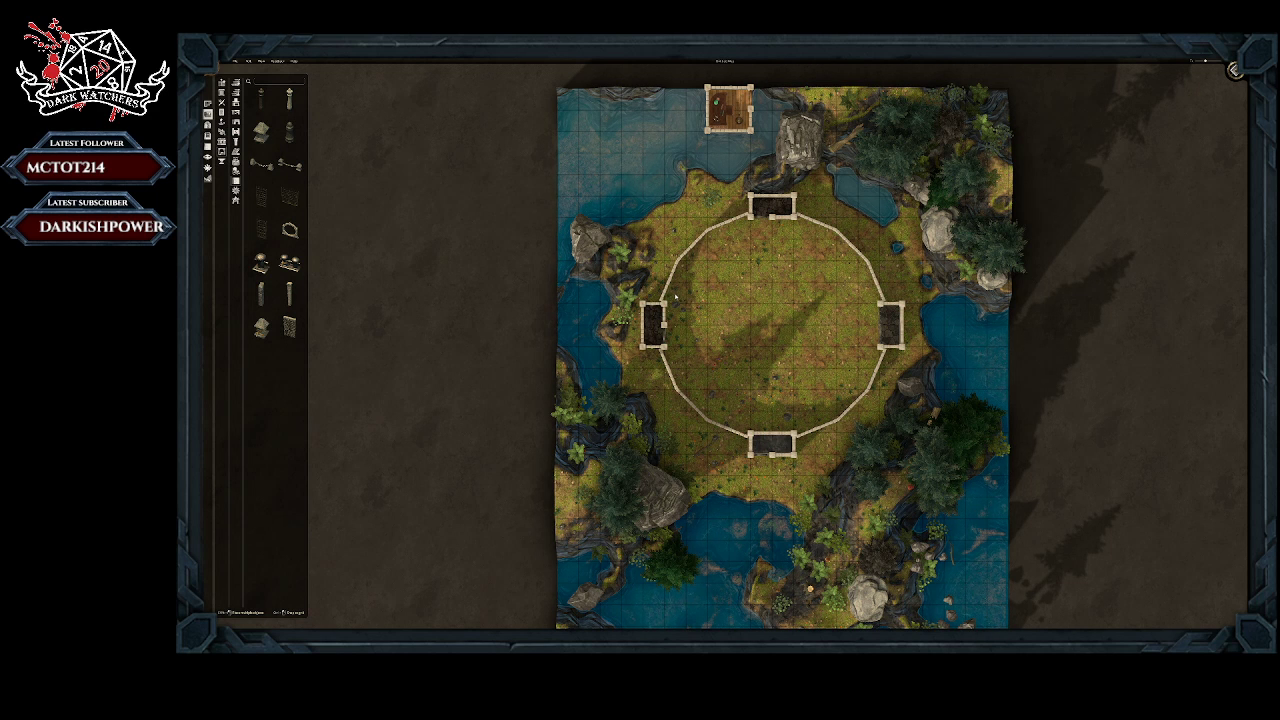
pyautogui.click(675, 296)
pyautogui.click(784, 316)
pyautogui.moveTo(784, 316); pyautogui.dragTo(464, 287, button='middle')
pyautogui.moveTo(800, 236); pyautogui.dragTo(788, 324, button='middle')
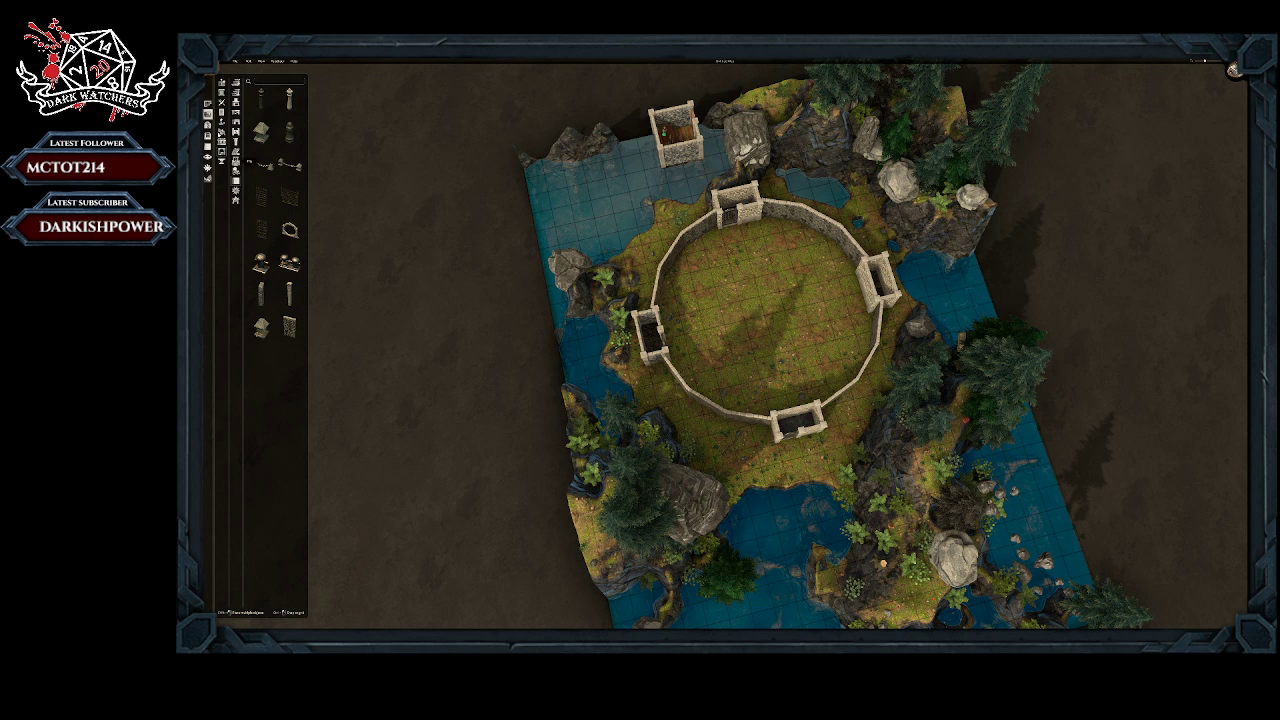
# Step: Remove the walls of the stone rooms that face the enclosed clearing
pyautogui.click(222, 142)
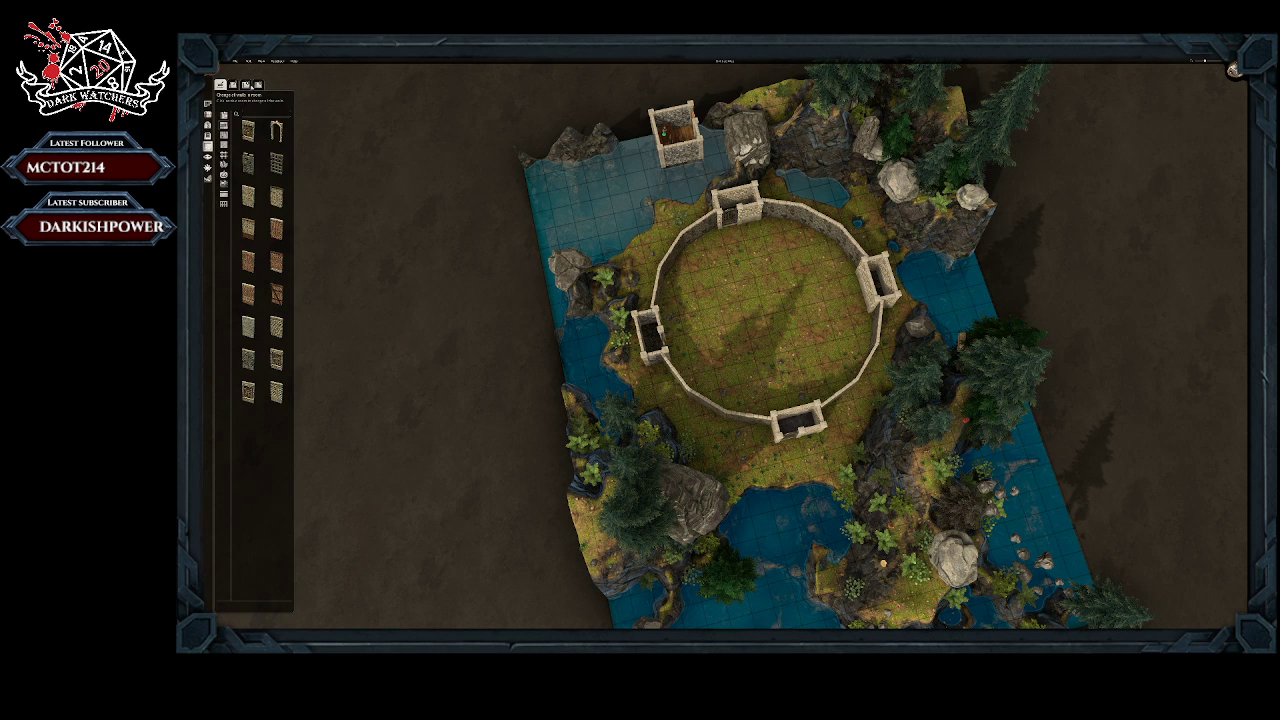
pyautogui.click(258, 85)
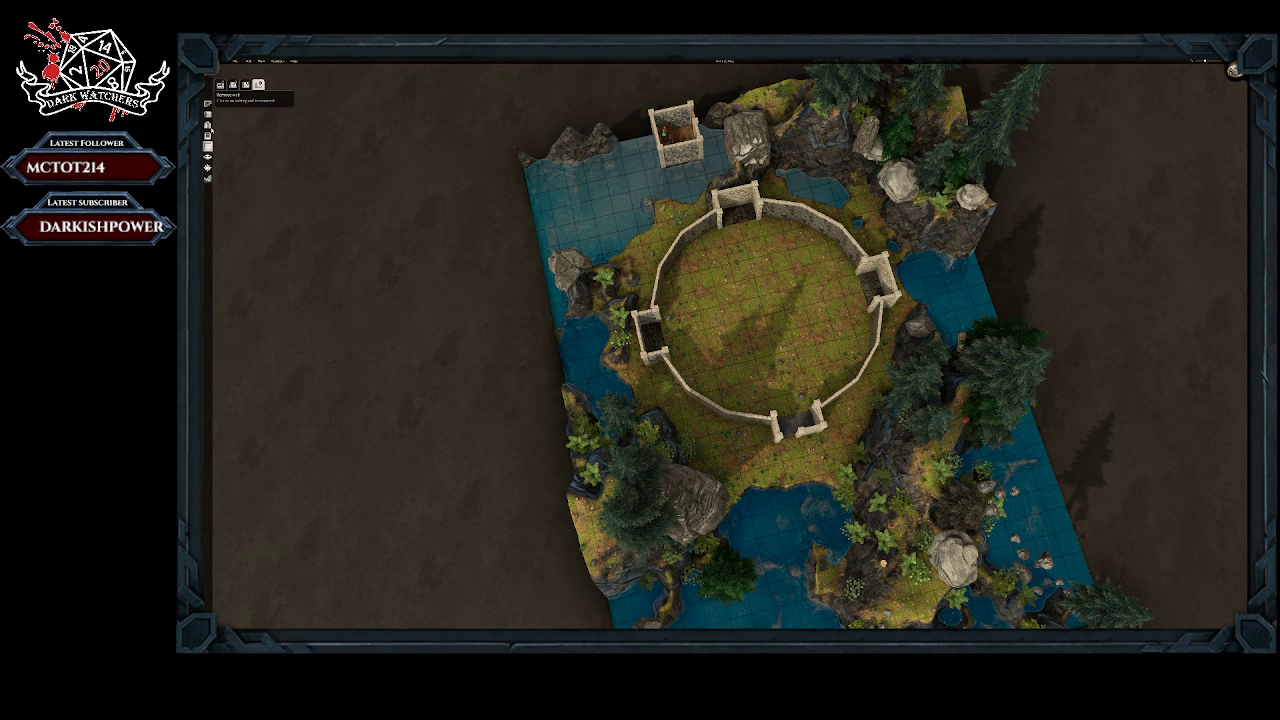
pyautogui.click(208, 125)
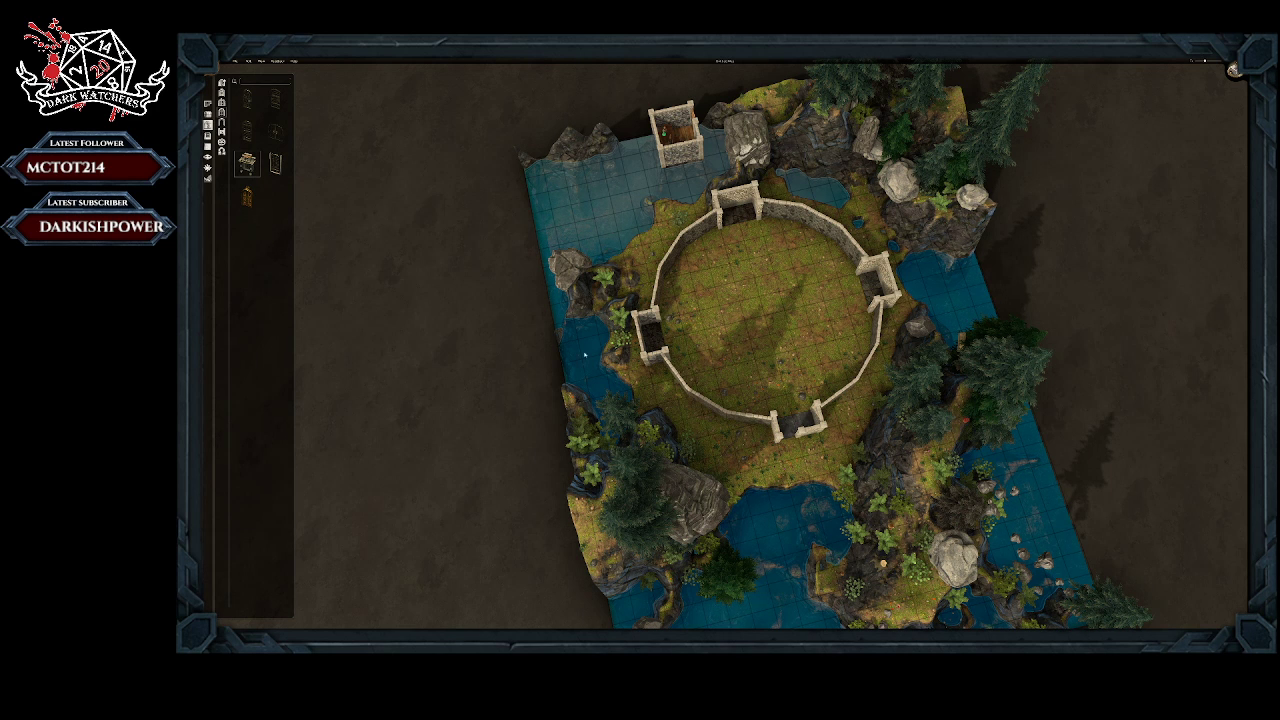
pyautogui.click(209, 105)
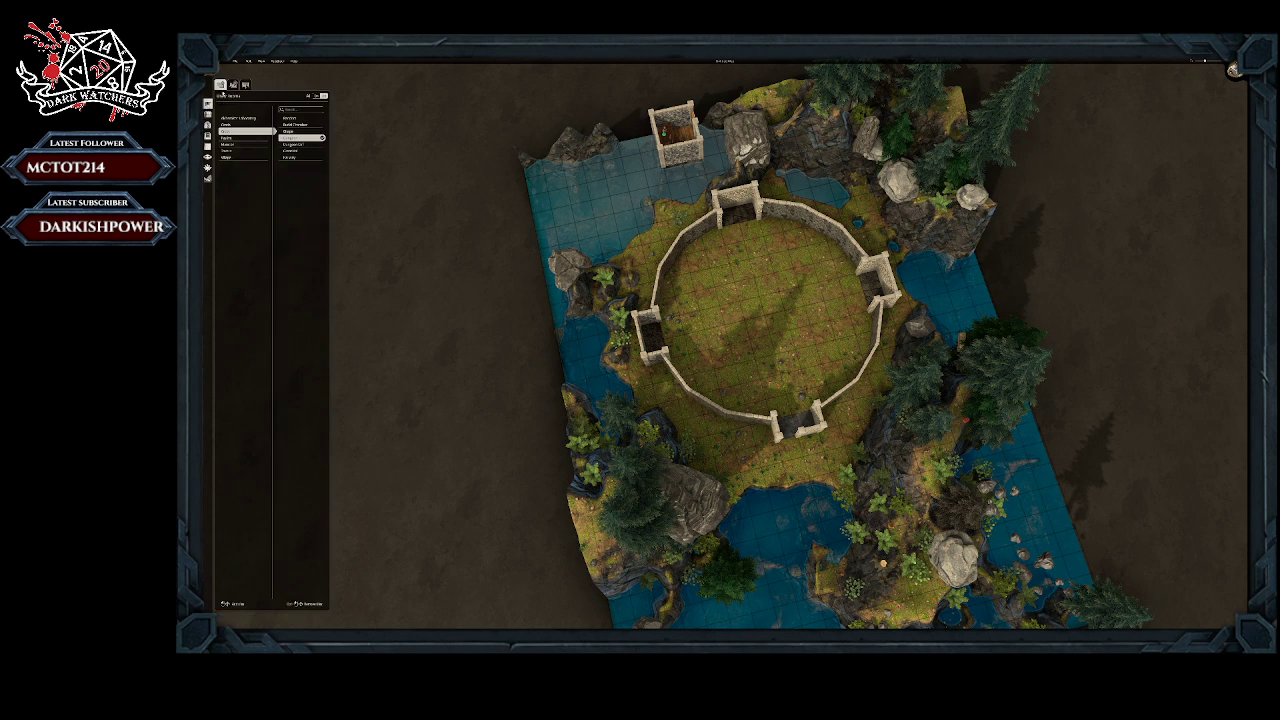
# Step: Place a stone wall back on the southern room's open outer side and apply the wall-changing tool there
pyautogui.click(208, 147)
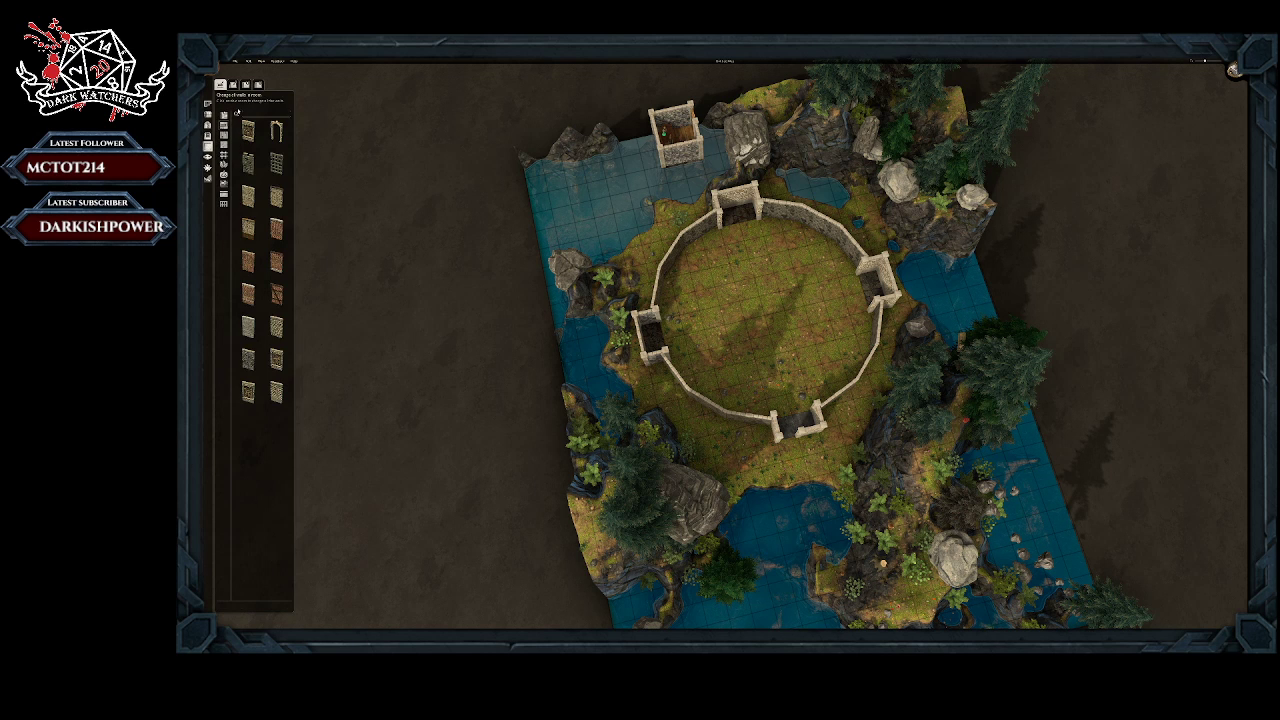
pyautogui.click(246, 85)
pyautogui.click(802, 438)
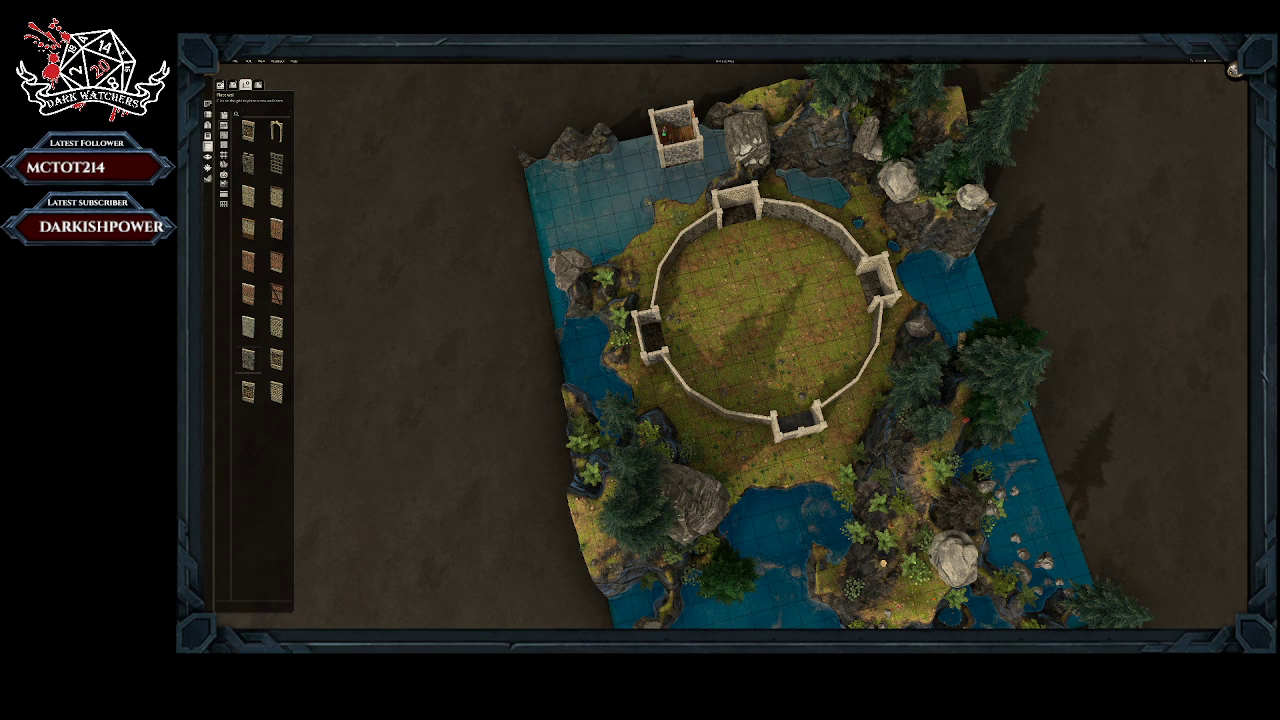
pyautogui.click(221, 85)
pyautogui.click(797, 422)
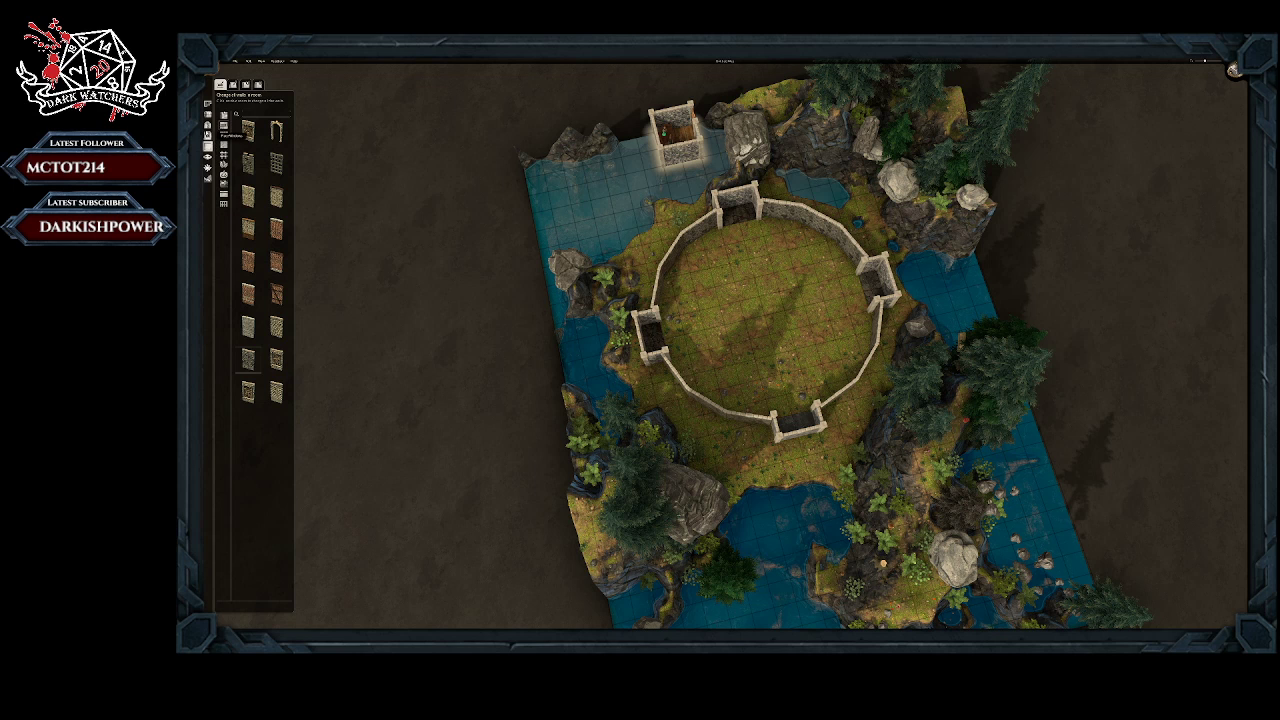
# Step: Find the stone gate with a portcullis among the door assets and place it in the southern room's outer wall
pyautogui.click(224, 155)
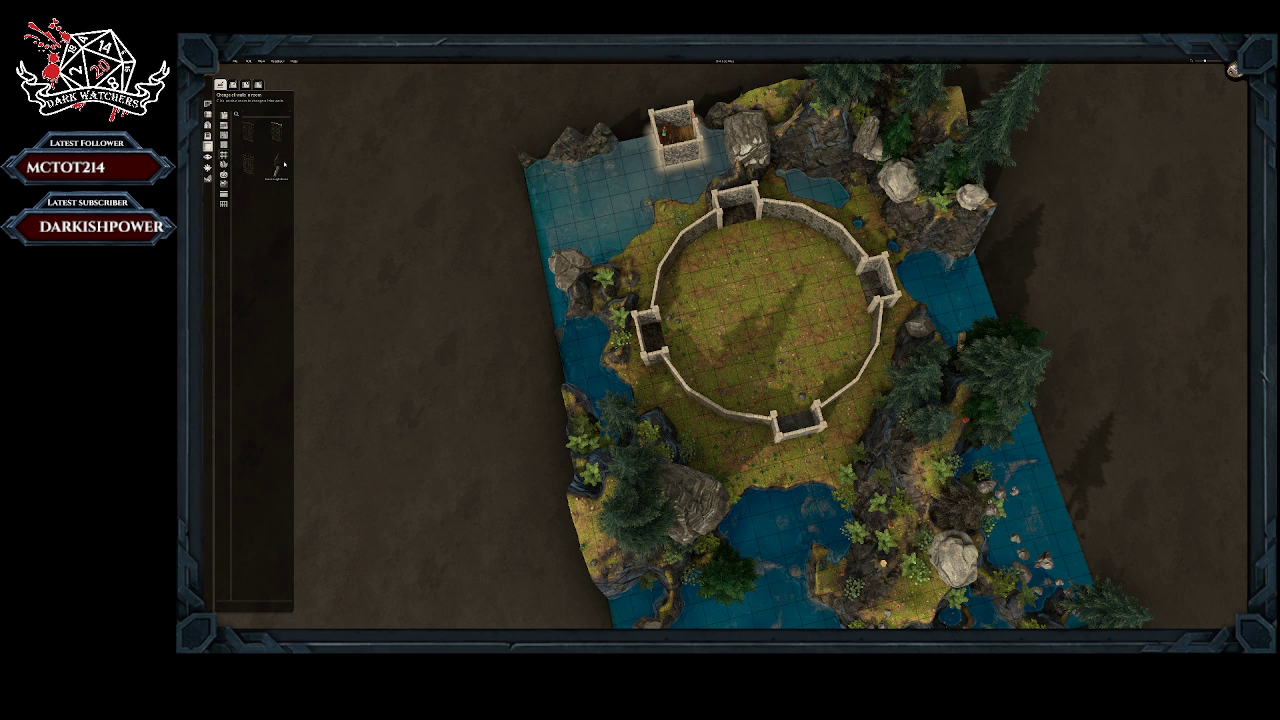
pyautogui.click(207, 134)
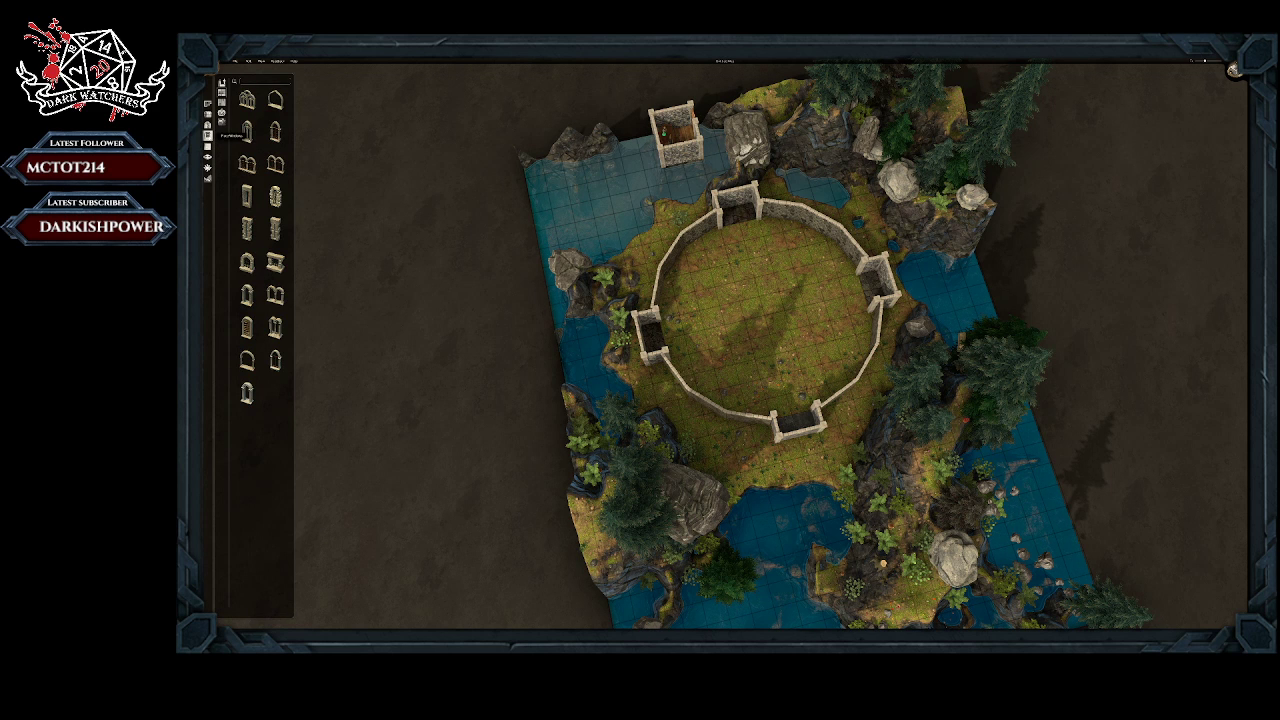
pyautogui.click(208, 125)
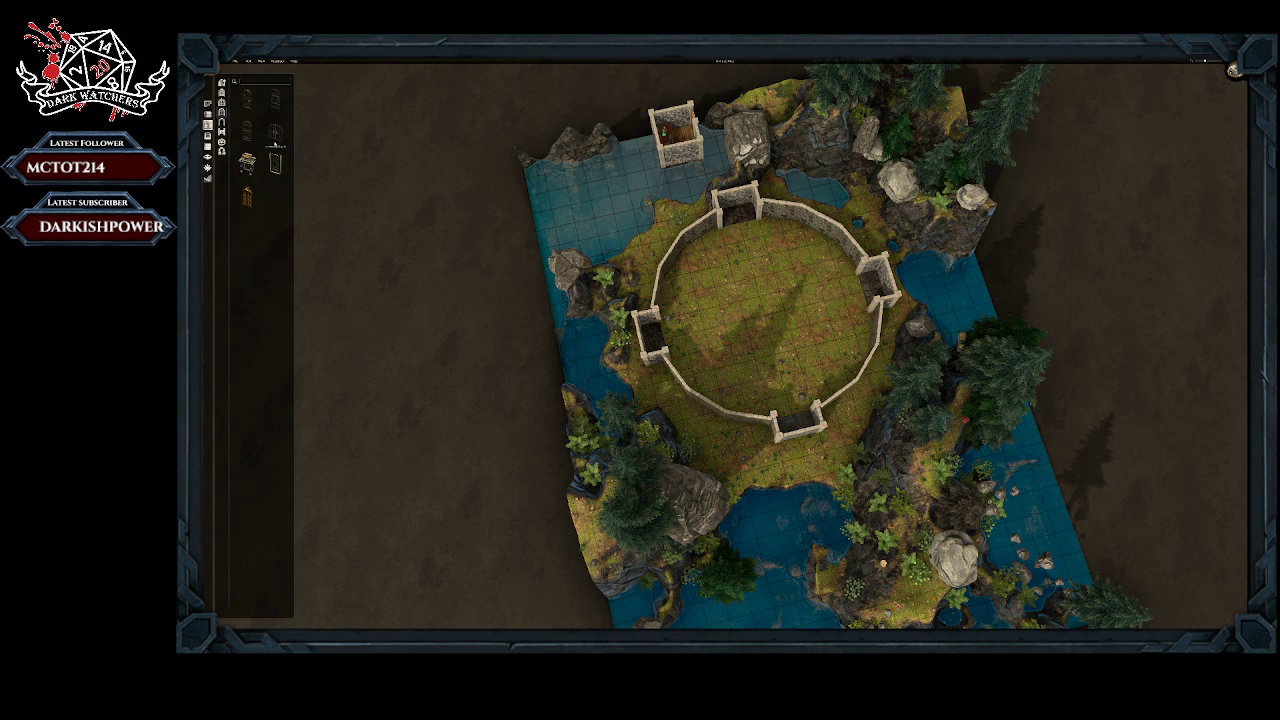
pyautogui.click(247, 166)
pyautogui.scroll(-1, 808, 417)
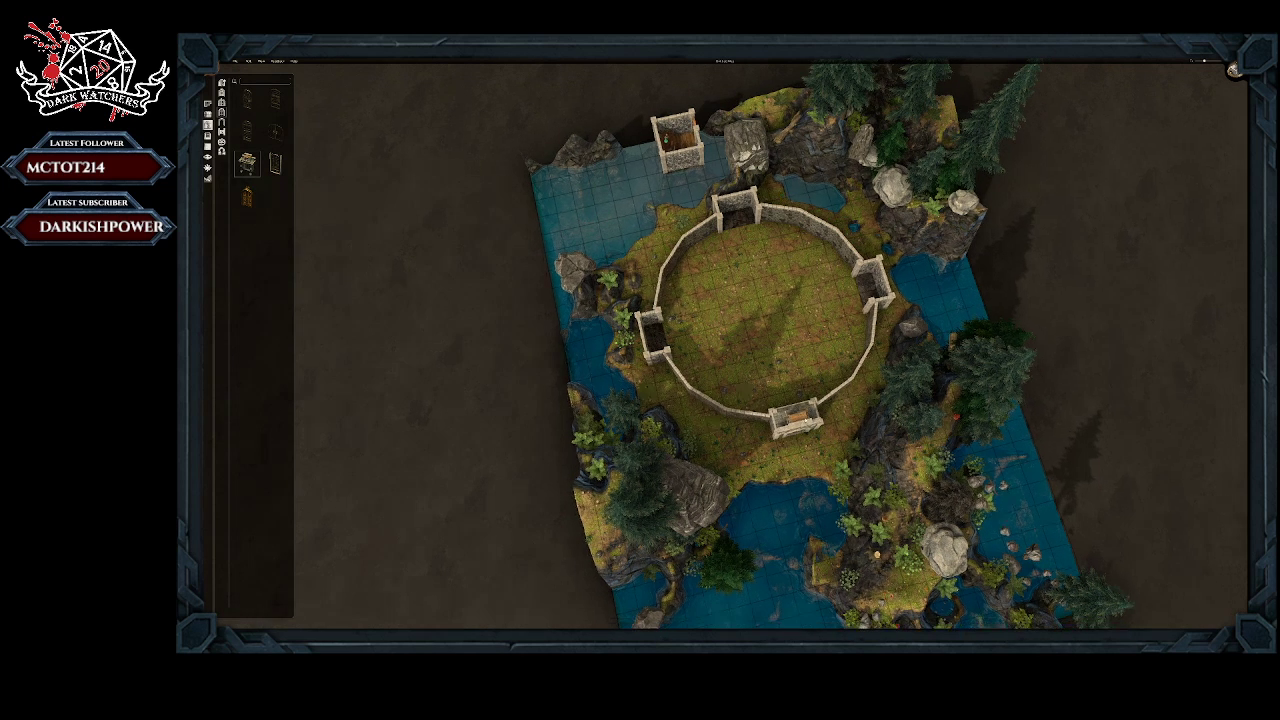
pyautogui.click(805, 422)
pyautogui.moveTo(818, 474); pyautogui.dragTo(799, 397, button='middle')
pyautogui.moveTo(763, 454); pyautogui.dragTo(775, 375, button='middle')
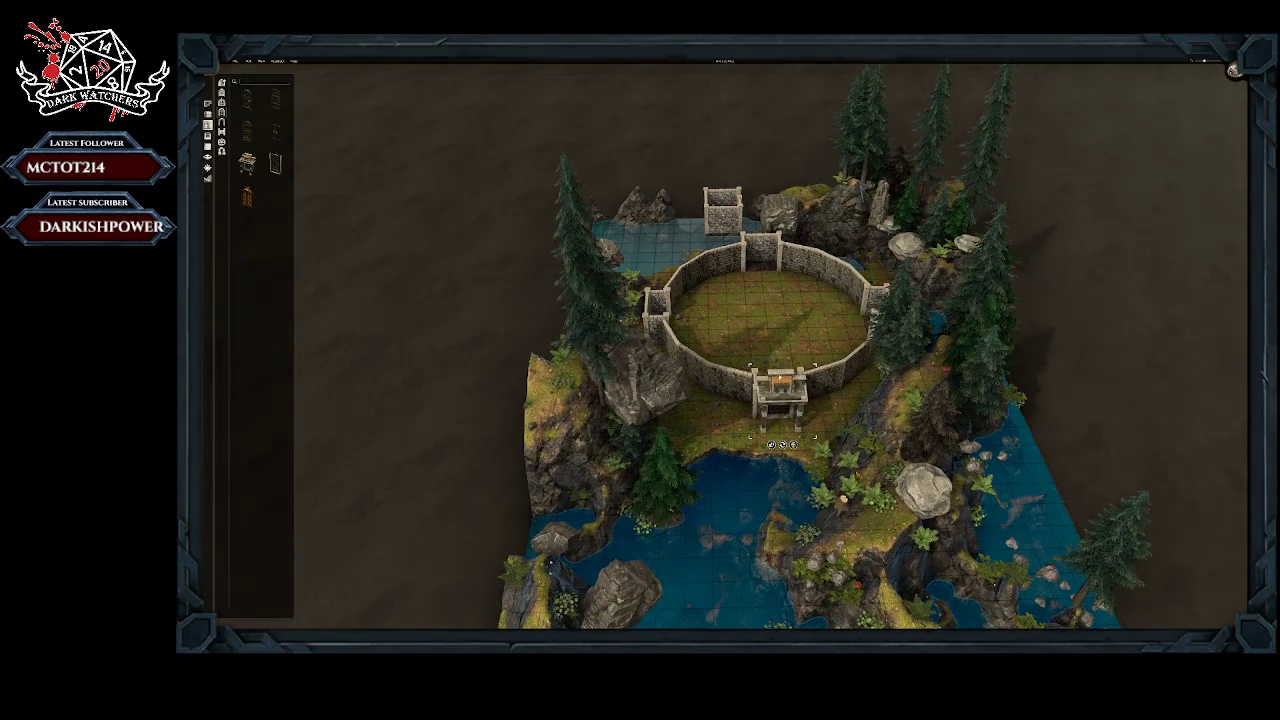
pyautogui.click(754, 446)
pyautogui.moveTo(669, 427); pyautogui.dragTo(607, 386, button='middle')
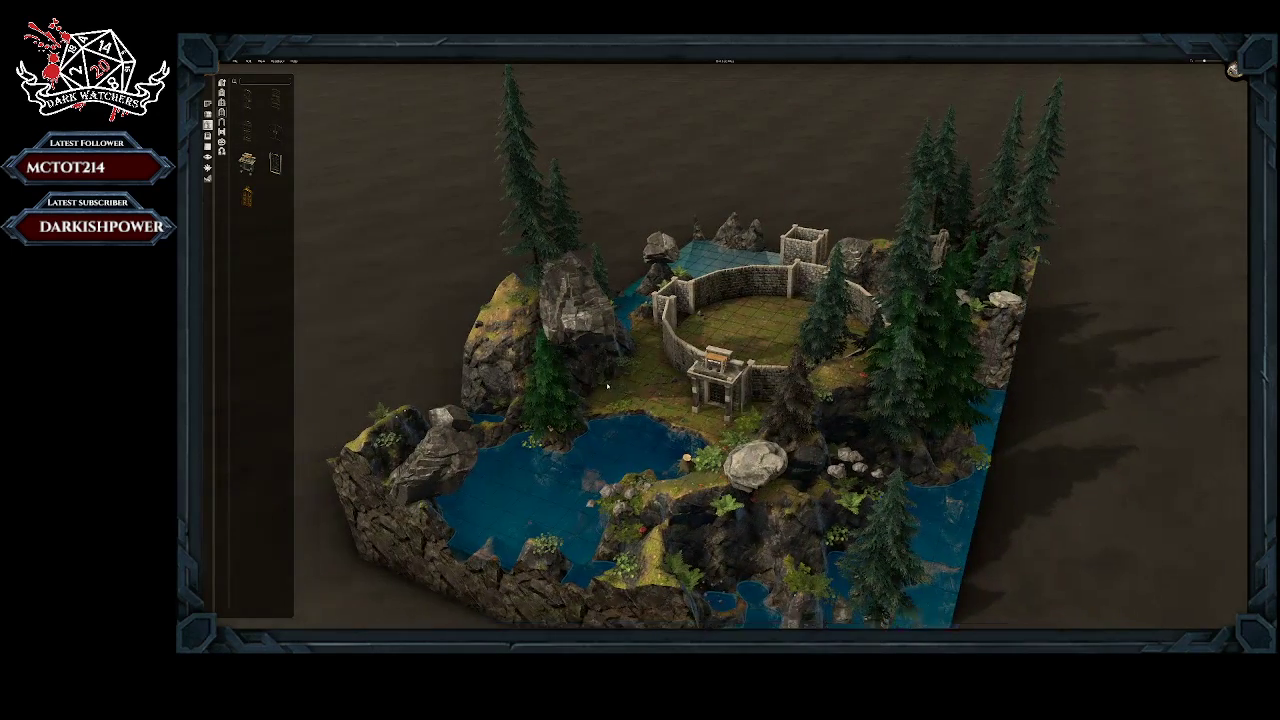
# Step: Rotate the southern gate until its arched portcullis side faces outward from the circular wall, and place it
pyautogui.click(714, 368)
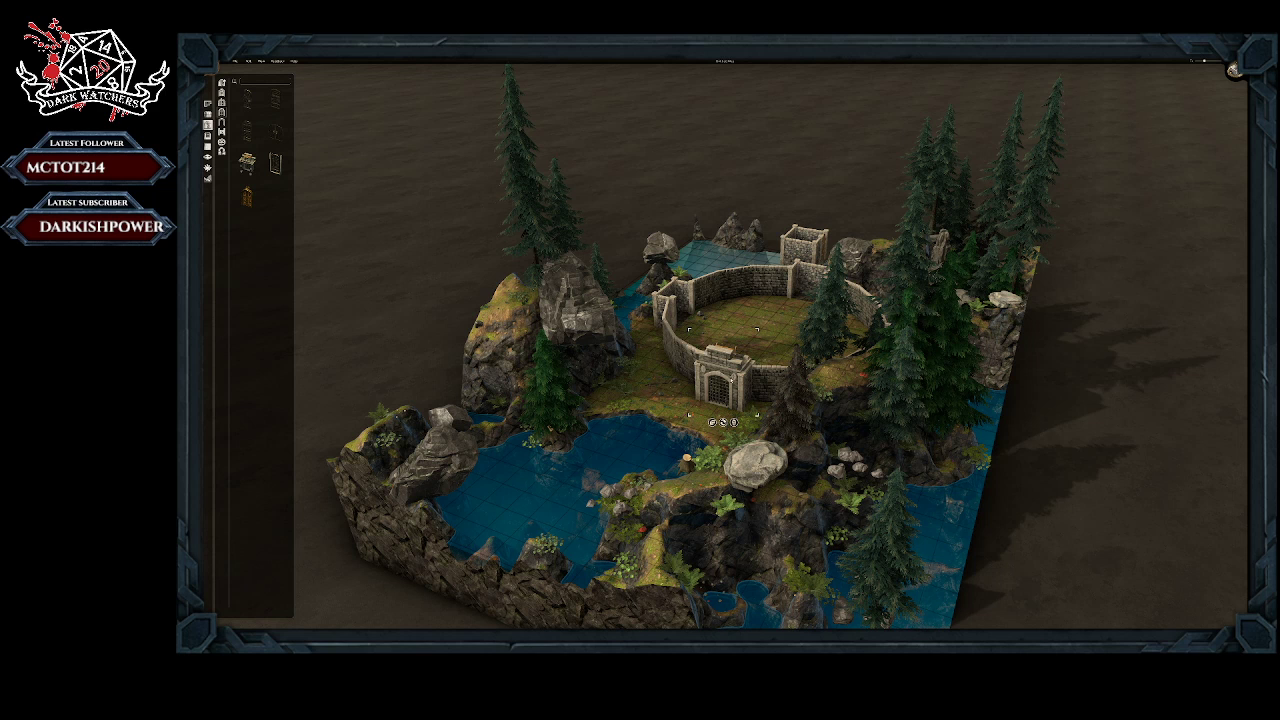
pyautogui.press('r')
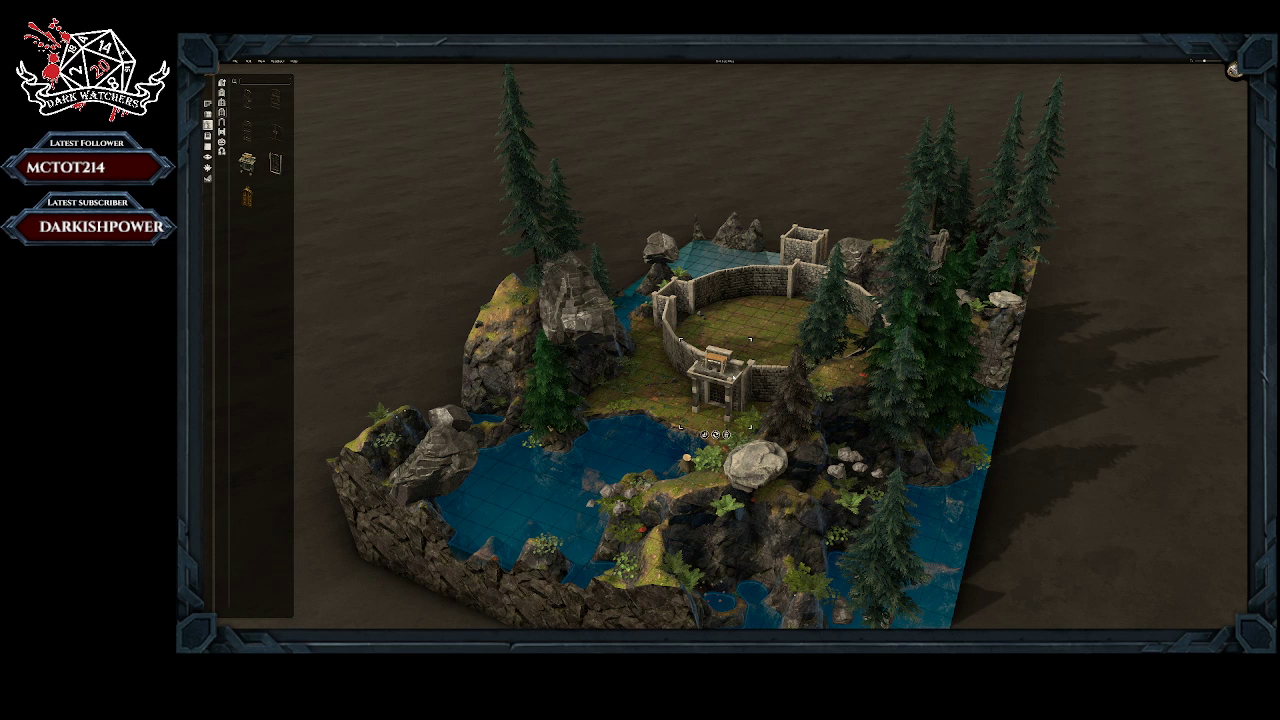
pyautogui.press('r')
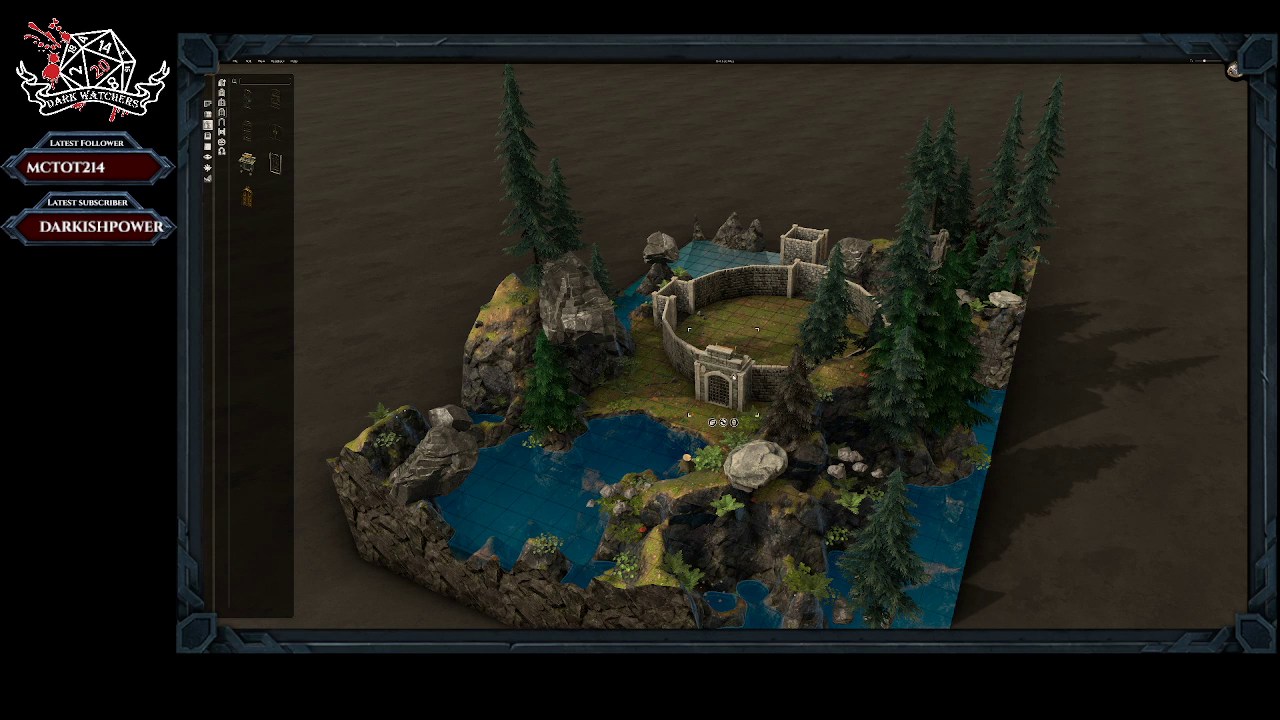
pyautogui.press('r')
pyautogui.press('r')
pyautogui.press('r')
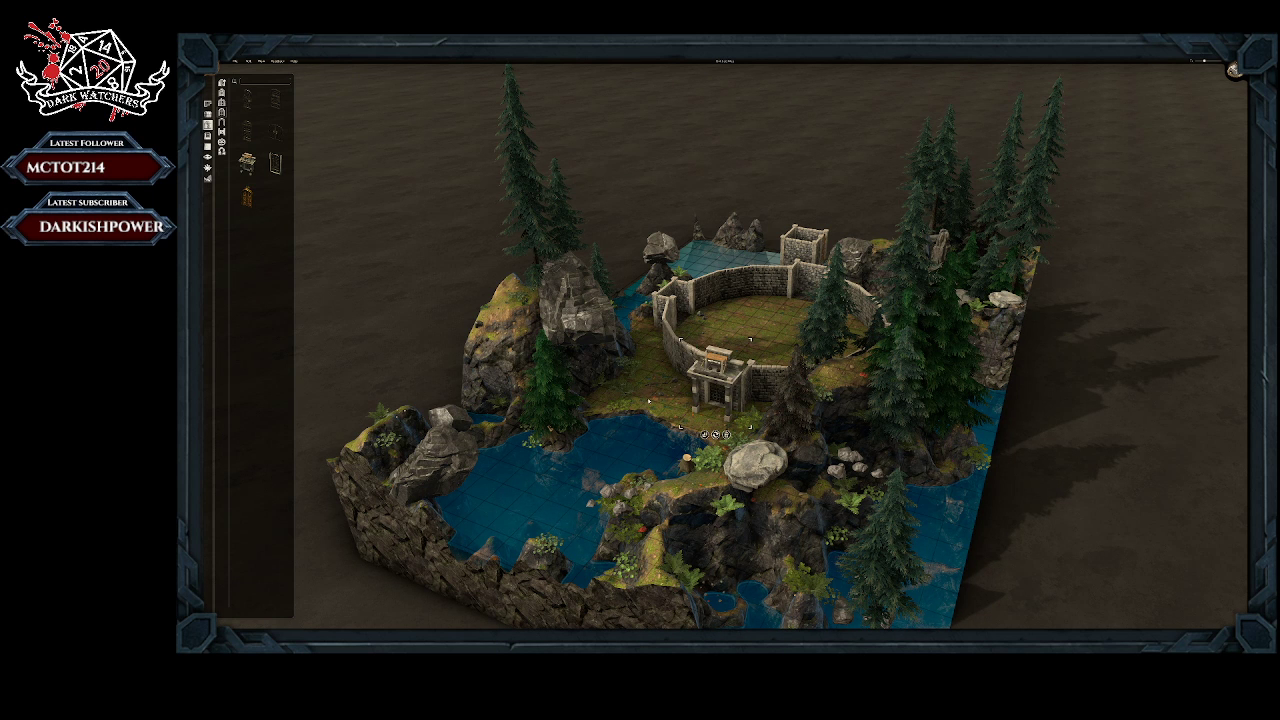
pyautogui.moveTo(648, 401); pyautogui.dragTo(738, 424, button='middle')
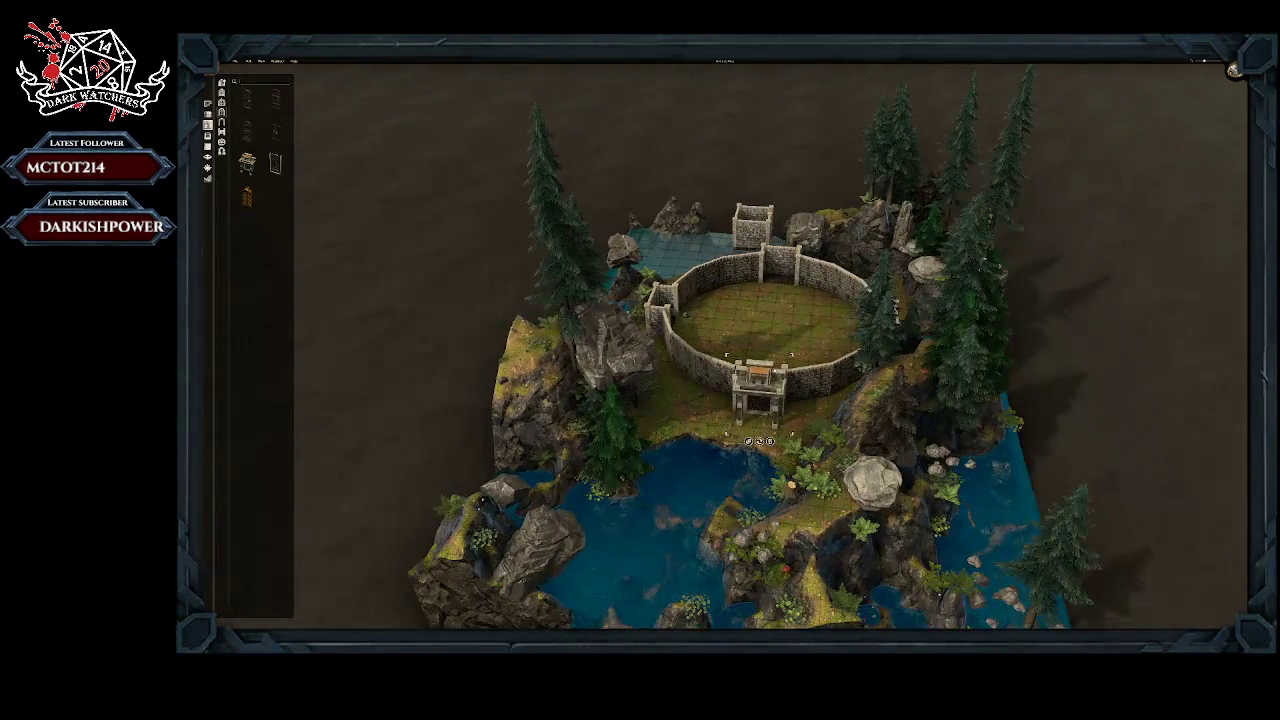
pyautogui.press('r')
pyautogui.click(710, 428)
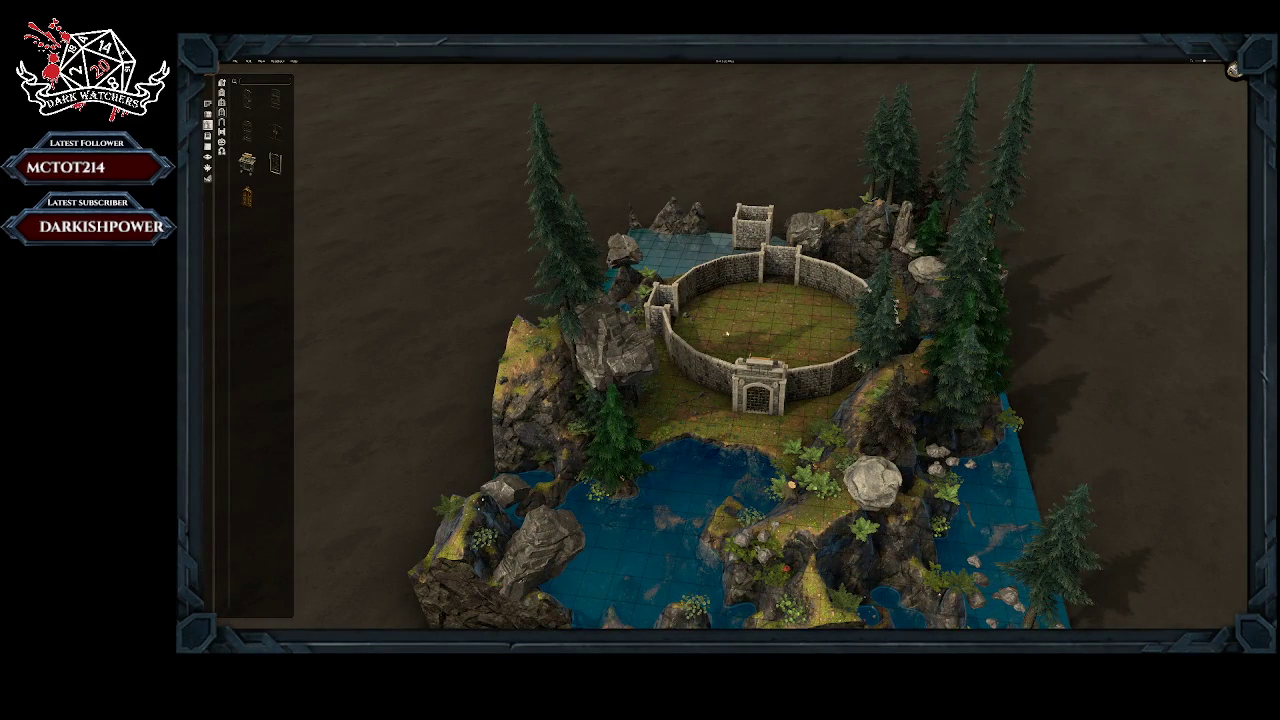
# Step: Paint the whole ground inside the circular wall with the dark rock terrain texture
pyautogui.moveTo(776, 338); pyautogui.dragTo(796, 380, button='middle')
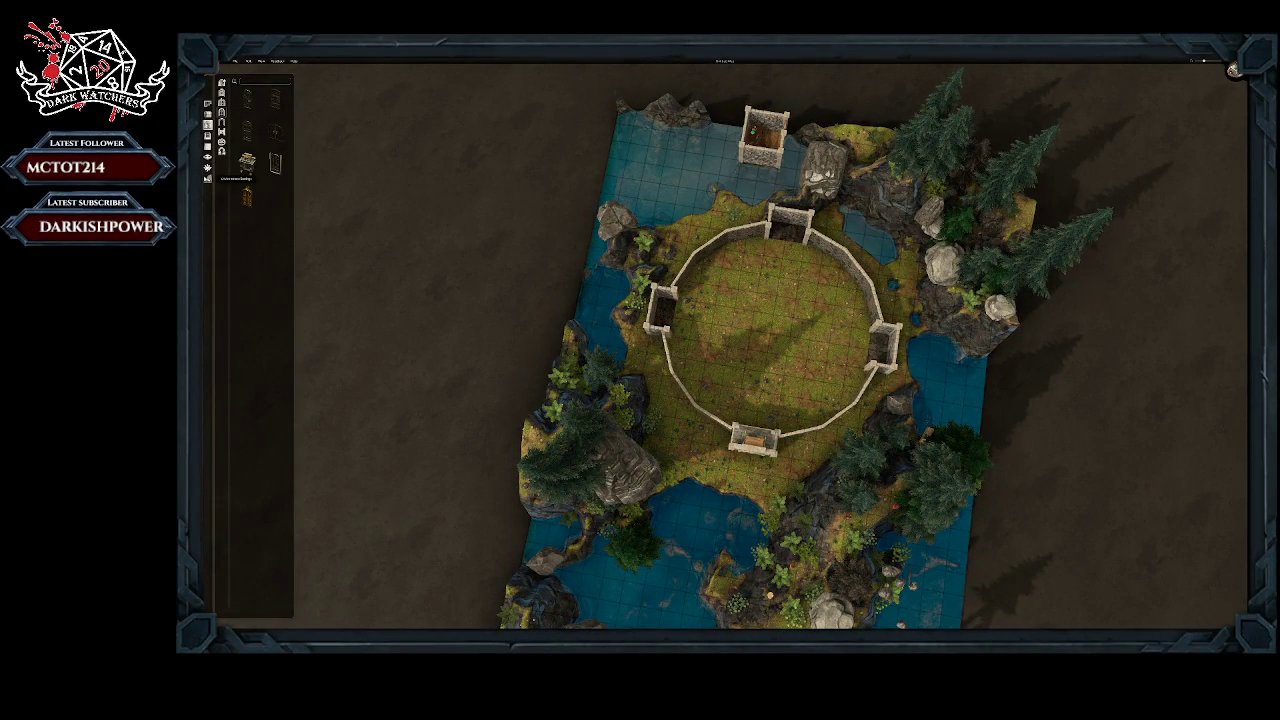
pyautogui.click(208, 179)
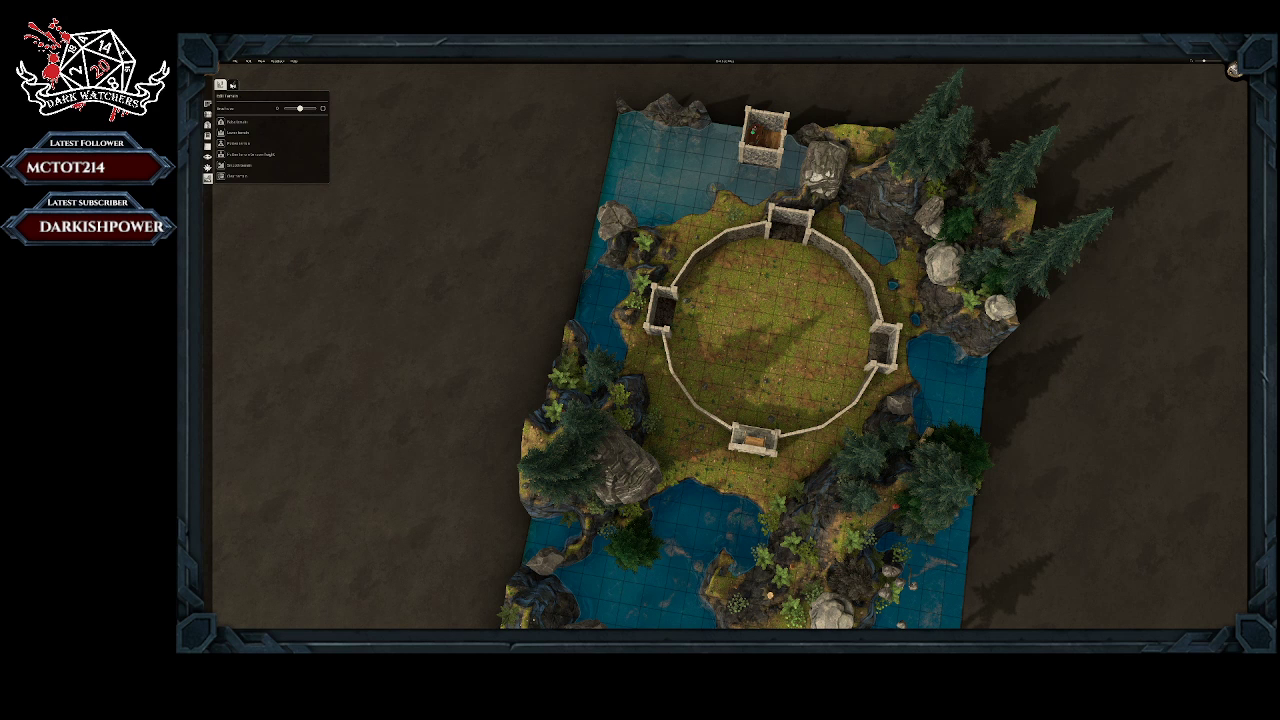
pyautogui.click(233, 84)
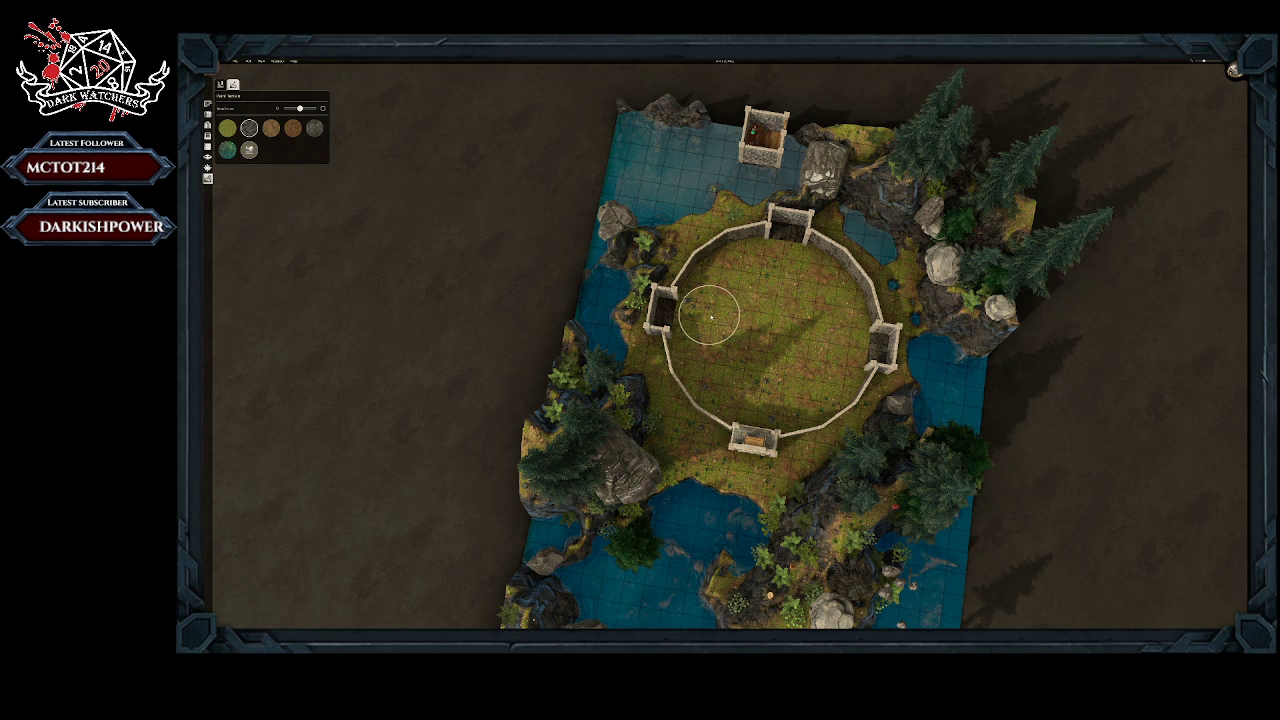
pyautogui.moveTo(710, 315)
pyautogui.mouseDown()
pyautogui.moveTo(693, 310)
pyautogui.moveTo(722, 265)
pyautogui.moveTo(785, 250)
pyautogui.moveTo(810, 263)
pyautogui.moveTo(843, 301)
pyautogui.moveTo(855, 363)
pyautogui.moveTo(814, 408)
pyautogui.moveTo(795, 420)
pyautogui.moveTo(740, 412)
pyautogui.moveTo(693, 380)
pyautogui.moveTo(684, 330)
pyautogui.moveTo(733, 378)
pyautogui.moveTo(704, 377)
pyautogui.moveTo(789, 383)
pyautogui.moveTo(815, 350)
pyautogui.moveTo(797, 298)
pyautogui.moveTo(722, 290)
pyautogui.moveTo(730, 320)
pyautogui.moveTo(742, 306)
pyautogui.moveTo(807, 362)
pyautogui.moveTo(735, 350)
pyautogui.moveTo(796, 282)
pyautogui.moveTo(769, 274)
pyautogui.mouseUp()
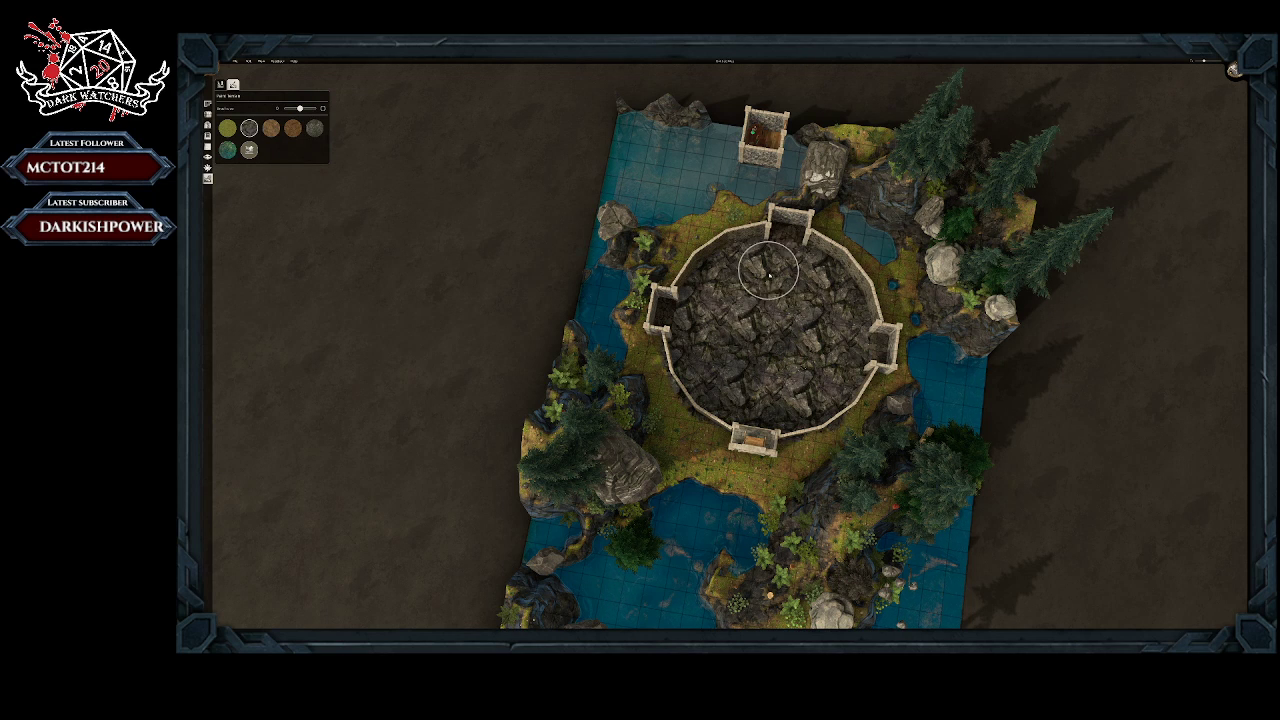
pyautogui.moveTo(758, 330); pyautogui.dragTo(764, 298, button='middle')
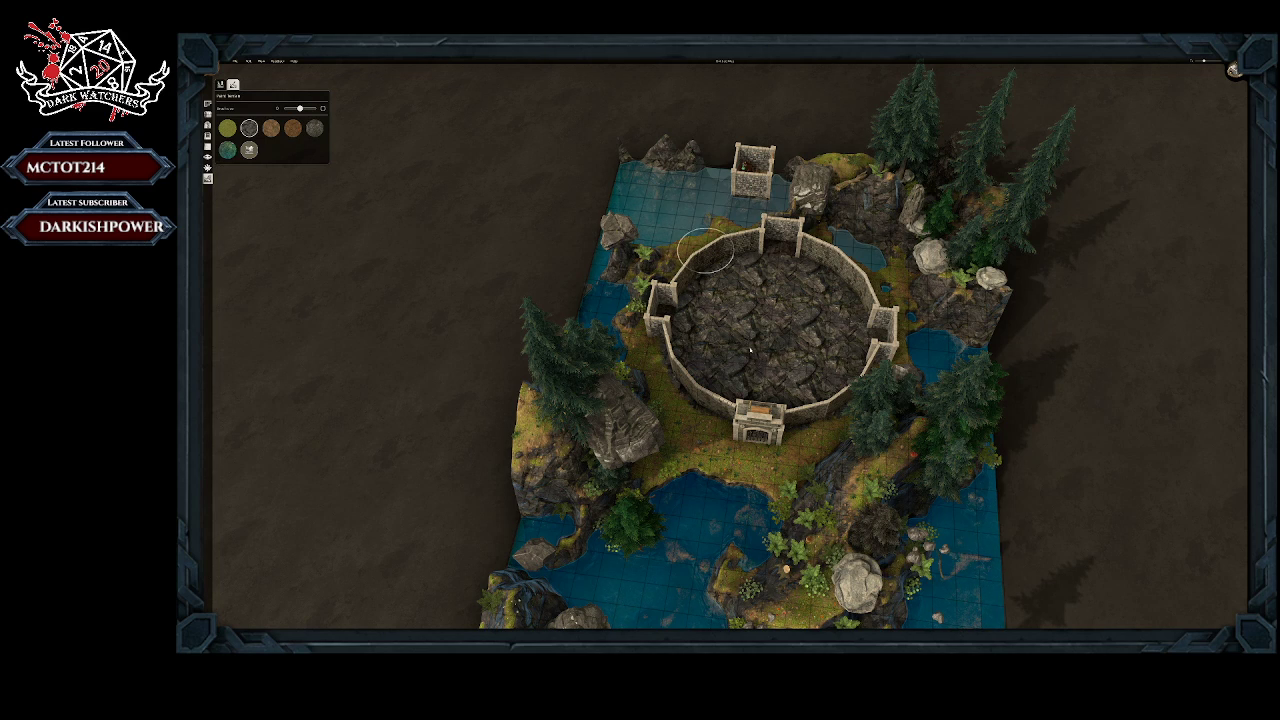
# Step: Choose a stone staircase from the object assets and place one in each of the eastern and western rooms
pyautogui.scroll(-1, 760, 333)
pyautogui.moveTo(766, 346)
pyautogui.mouseDown(button='middle')
pyautogui.moveTo(767, 310)
pyautogui.moveTo(771, 341)
pyautogui.mouseUp(button='middle')
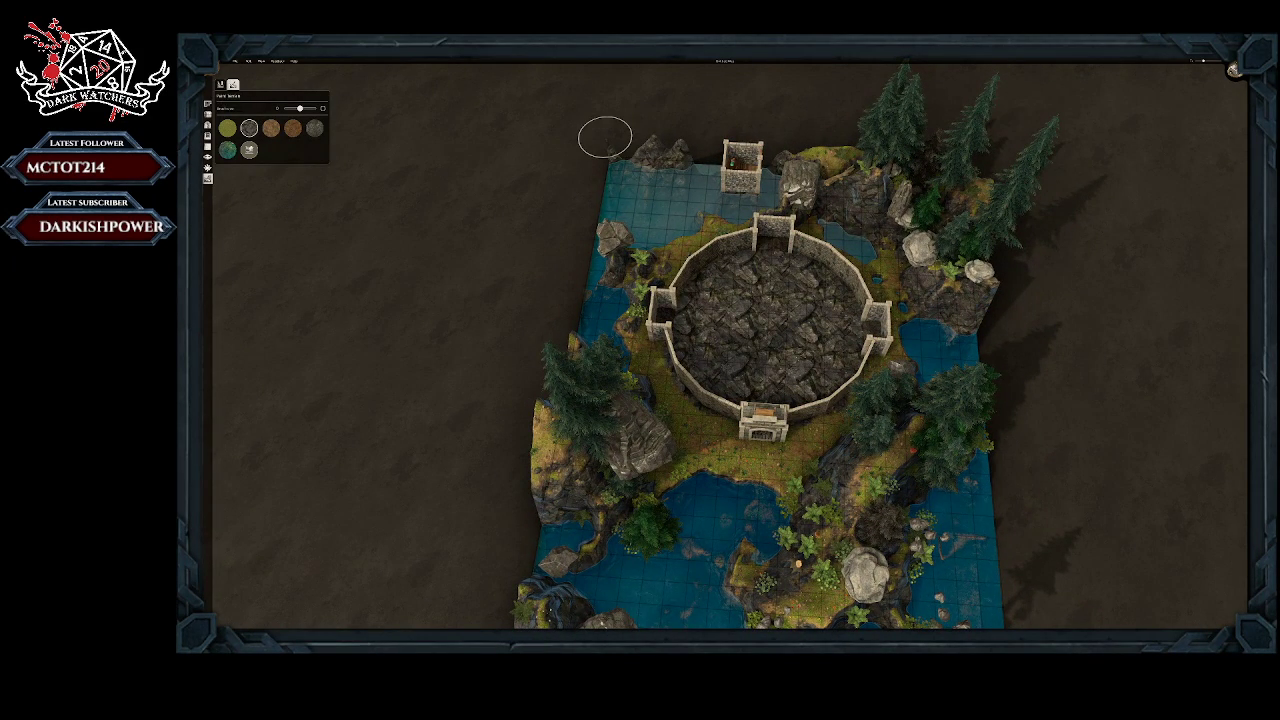
pyautogui.click(207, 114)
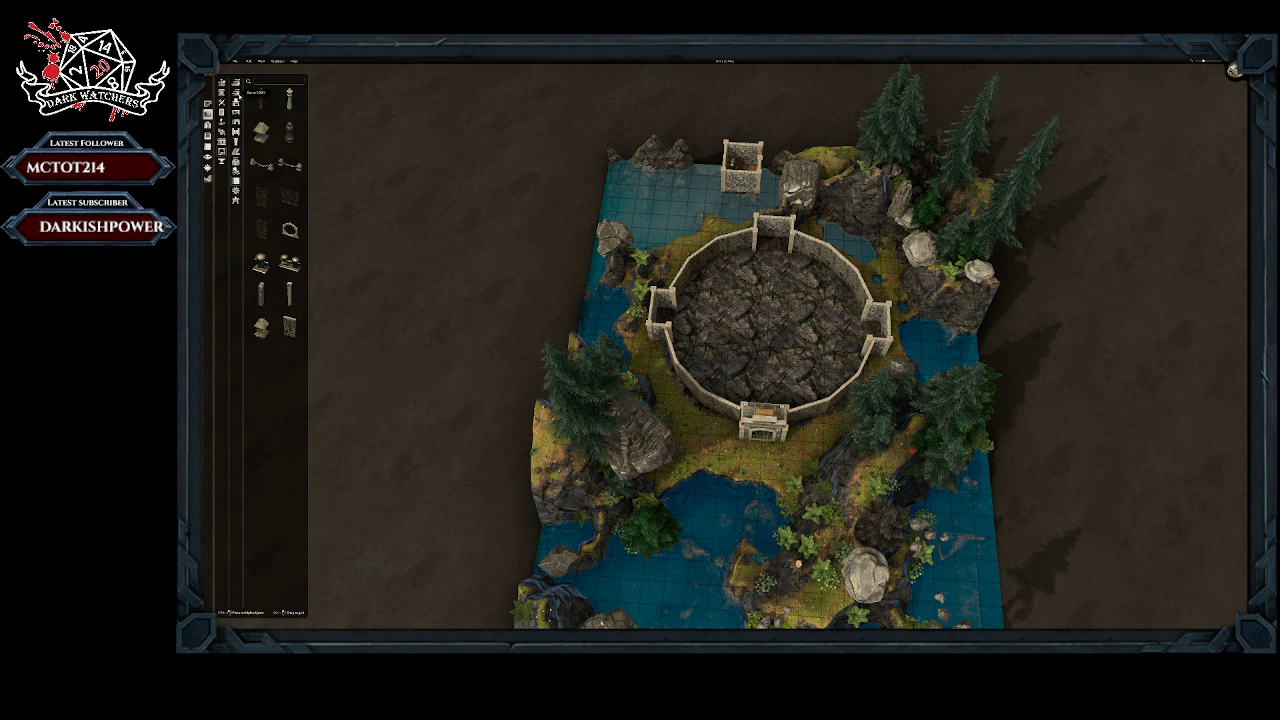
pyautogui.scroll(-3, 270, 480)
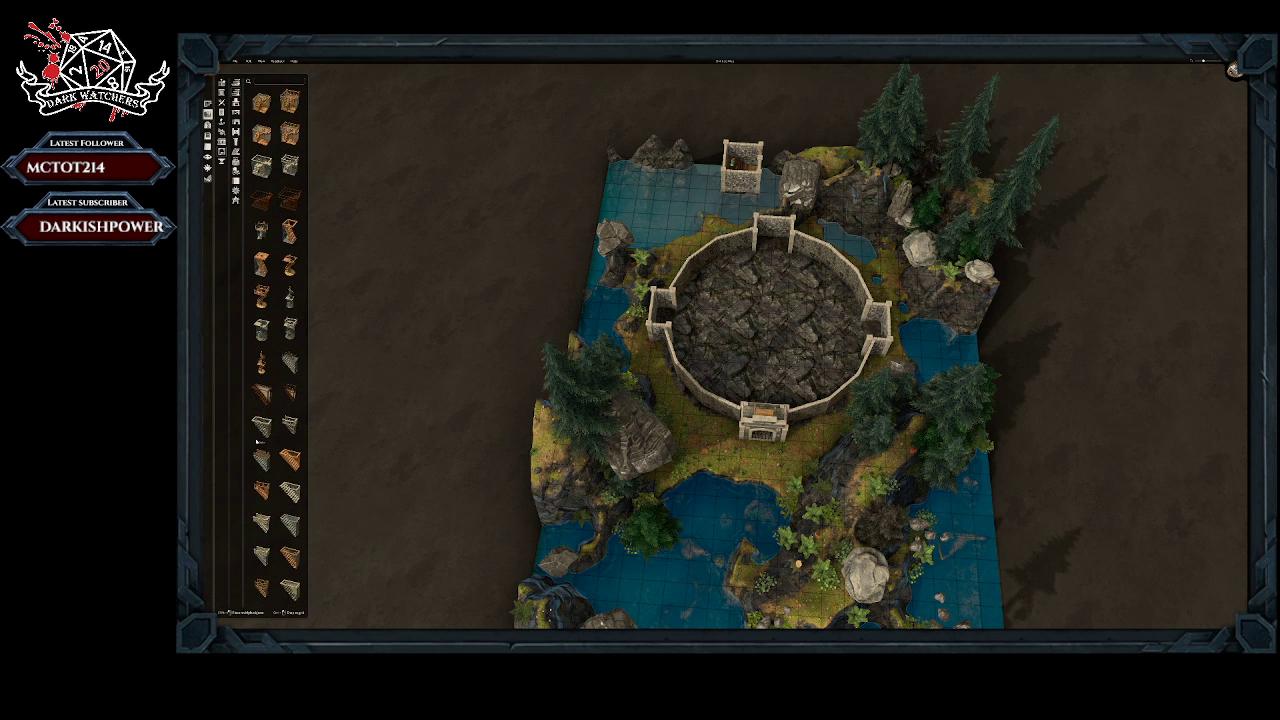
pyautogui.scroll(-1, 270, 486)
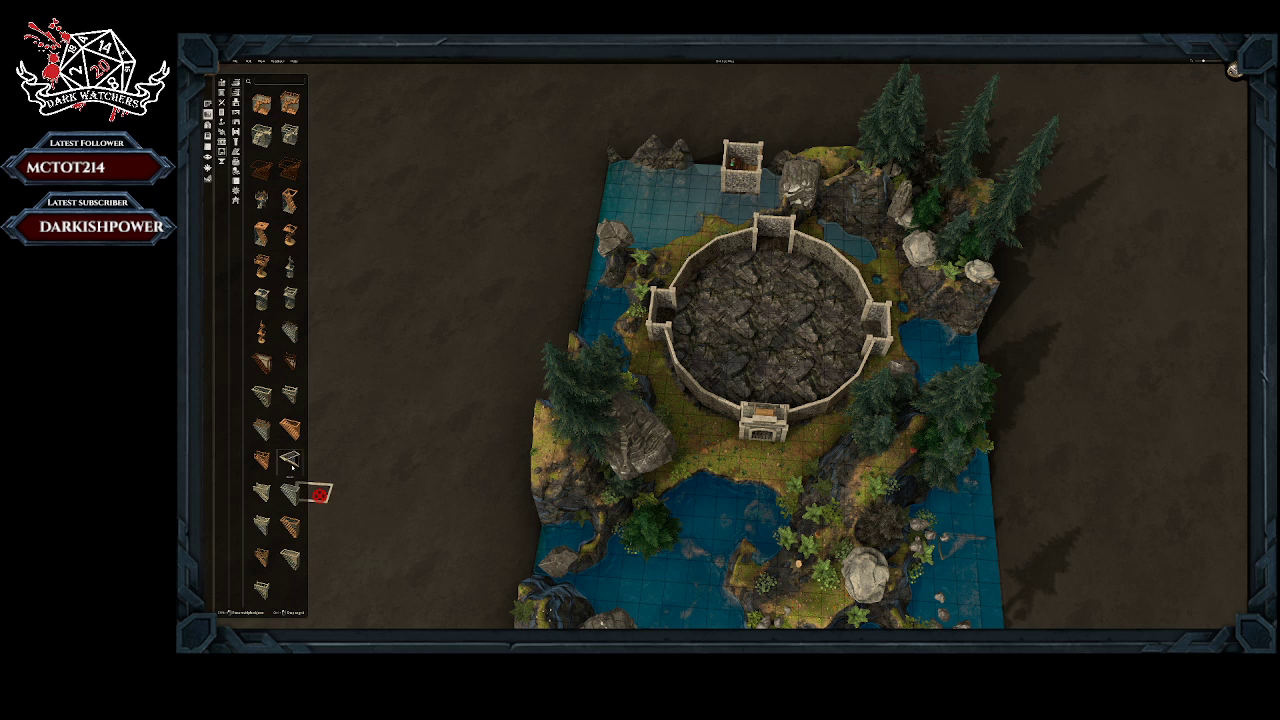
pyautogui.click(289, 460)
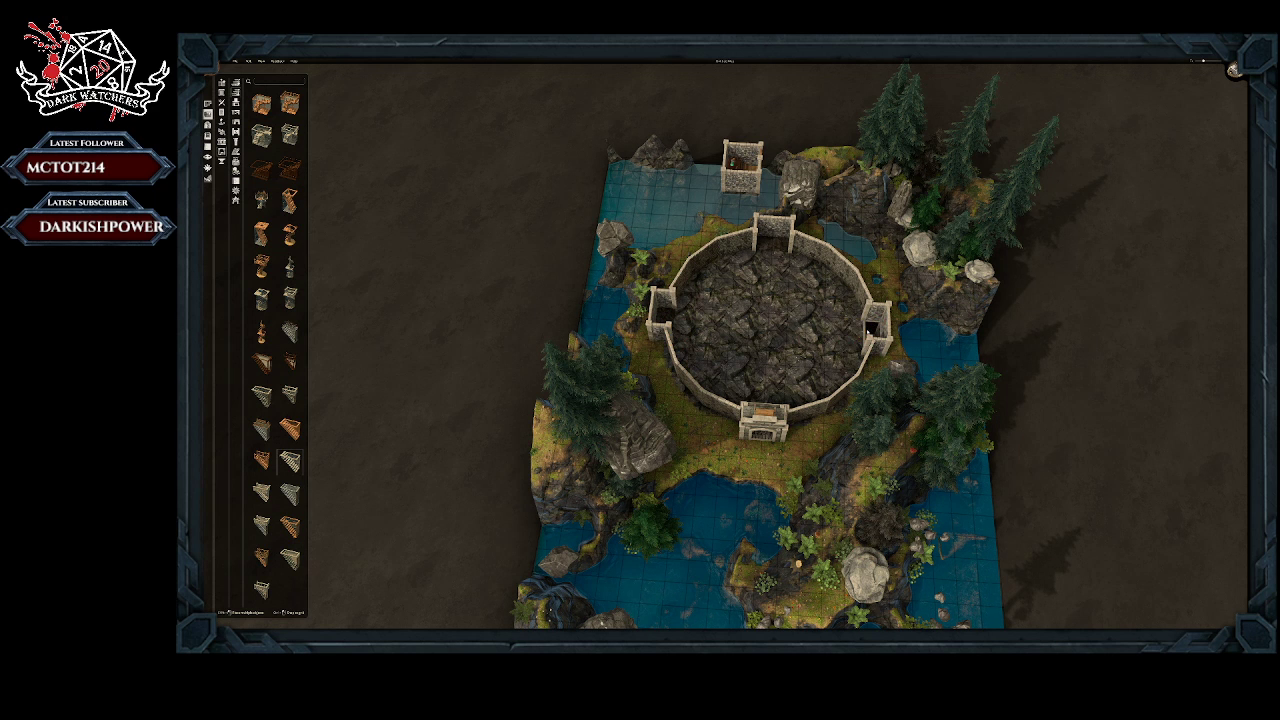
pyautogui.moveTo(870, 332); pyautogui.dragTo(820, 465, button='middle')
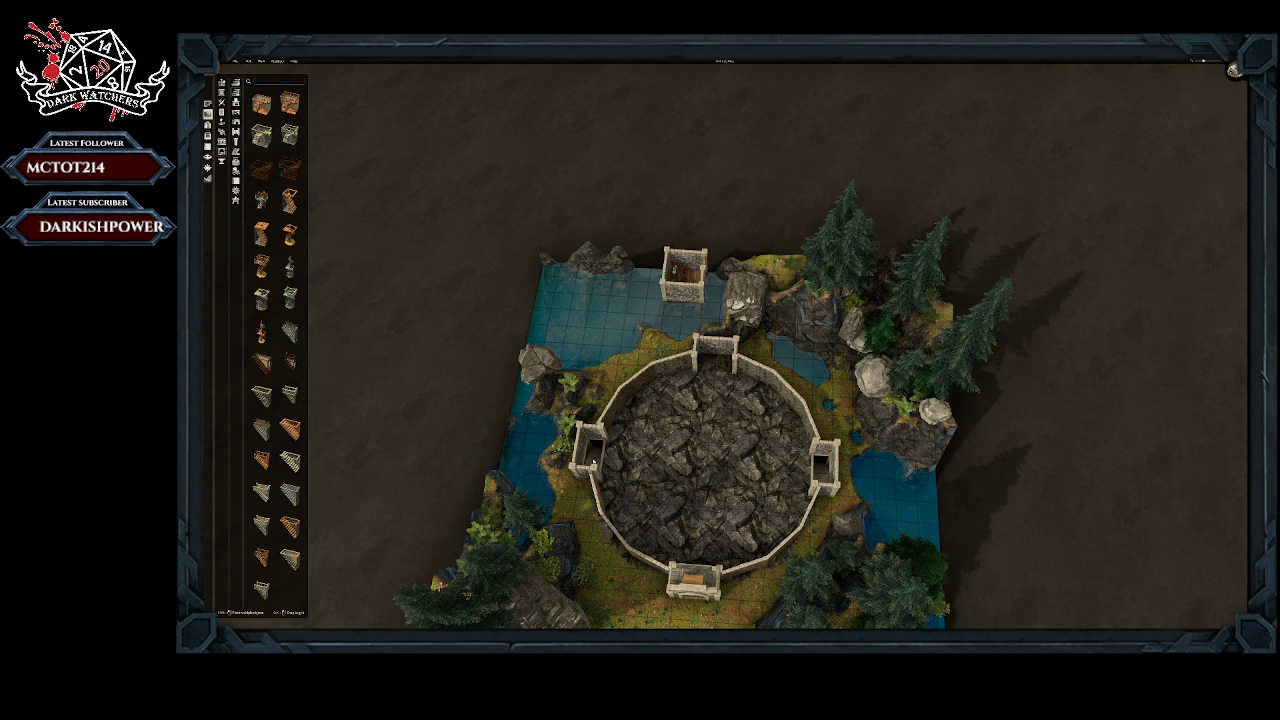
pyautogui.moveTo(731, 434); pyautogui.dragTo(713, 490, button='middle')
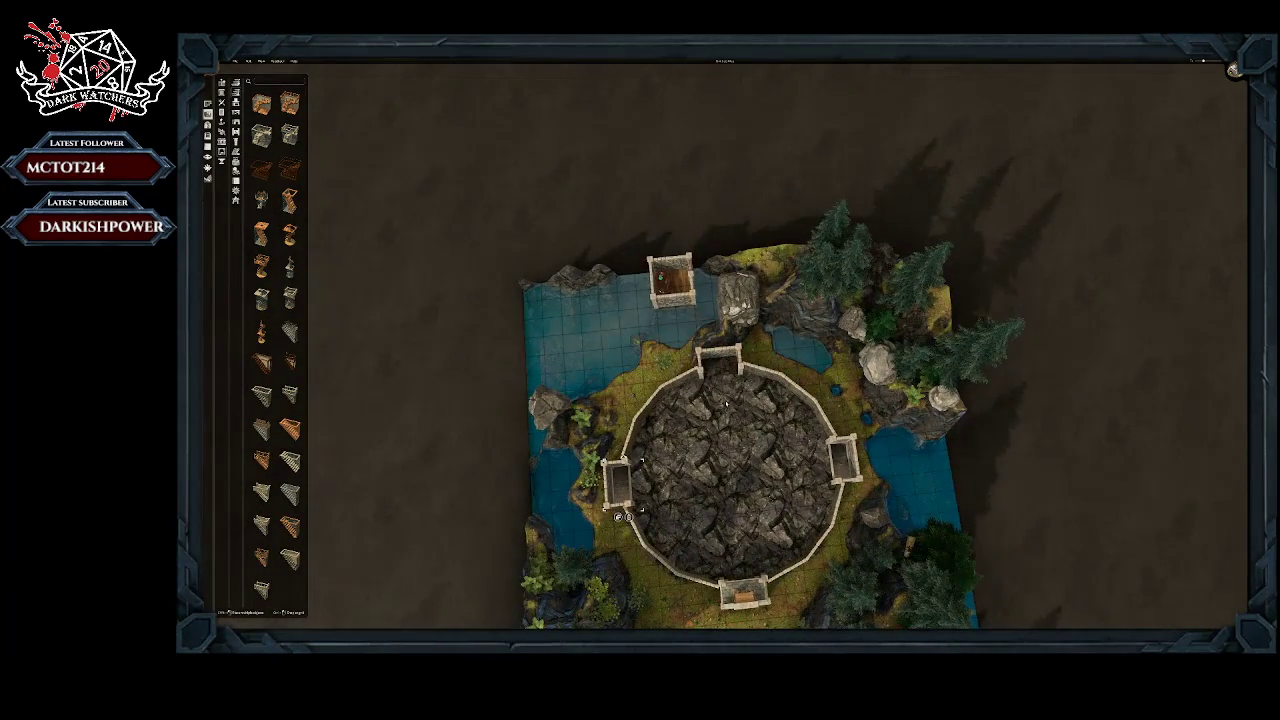
pyautogui.moveTo(727, 403); pyautogui.dragTo(712, 358, button='middle')
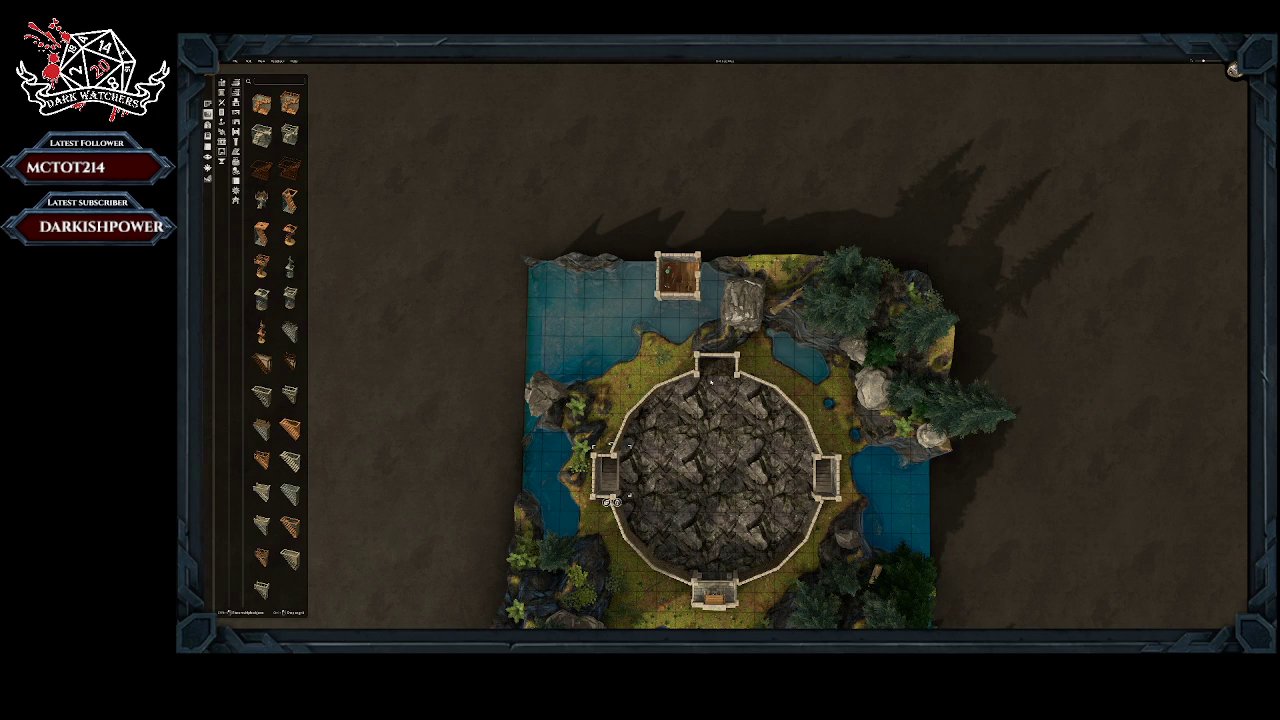
pyautogui.moveTo(712, 392); pyautogui.dragTo(710, 340, button='middle')
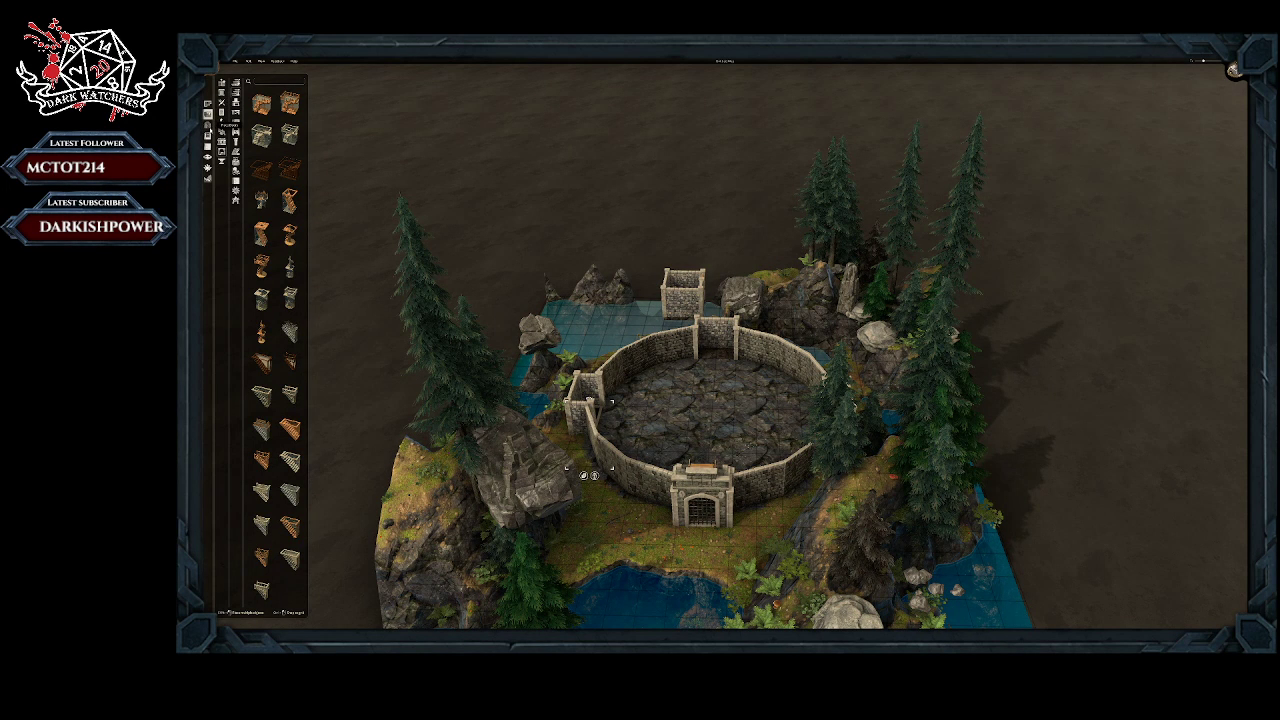
# Step: Try out different stone archway styles on the northern room's wall
pyautogui.click(222, 123)
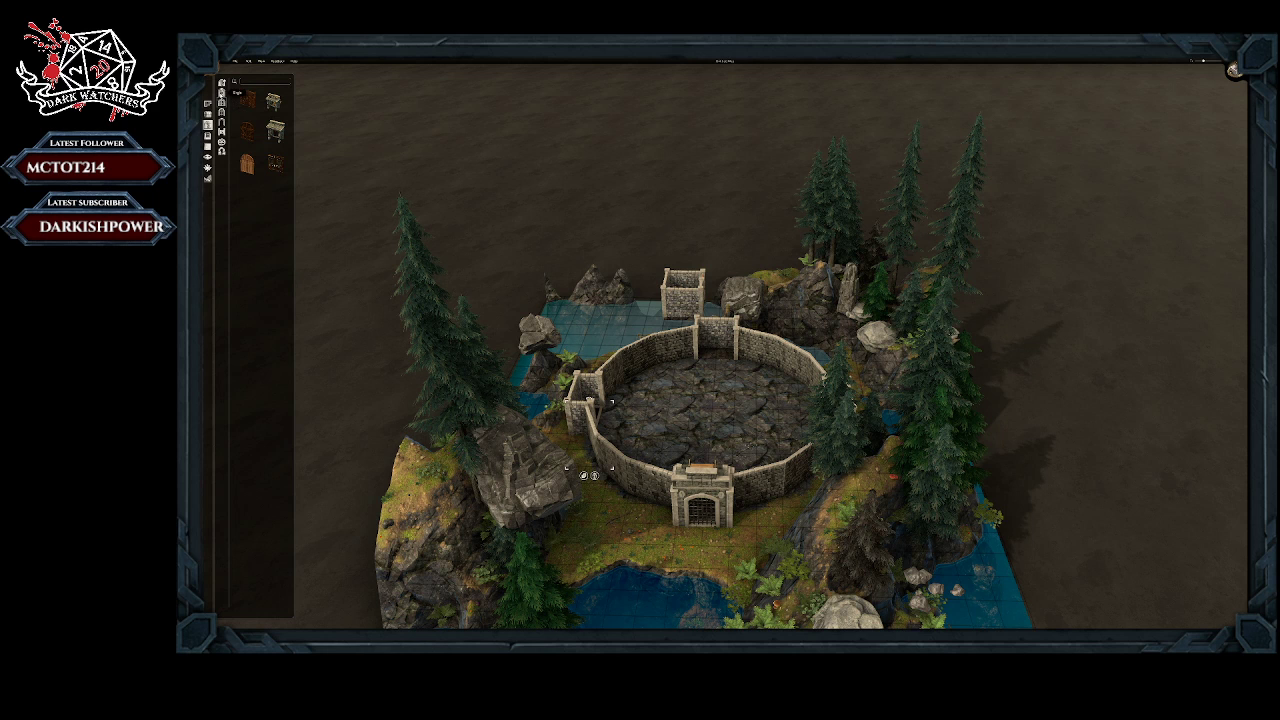
pyautogui.click(222, 122)
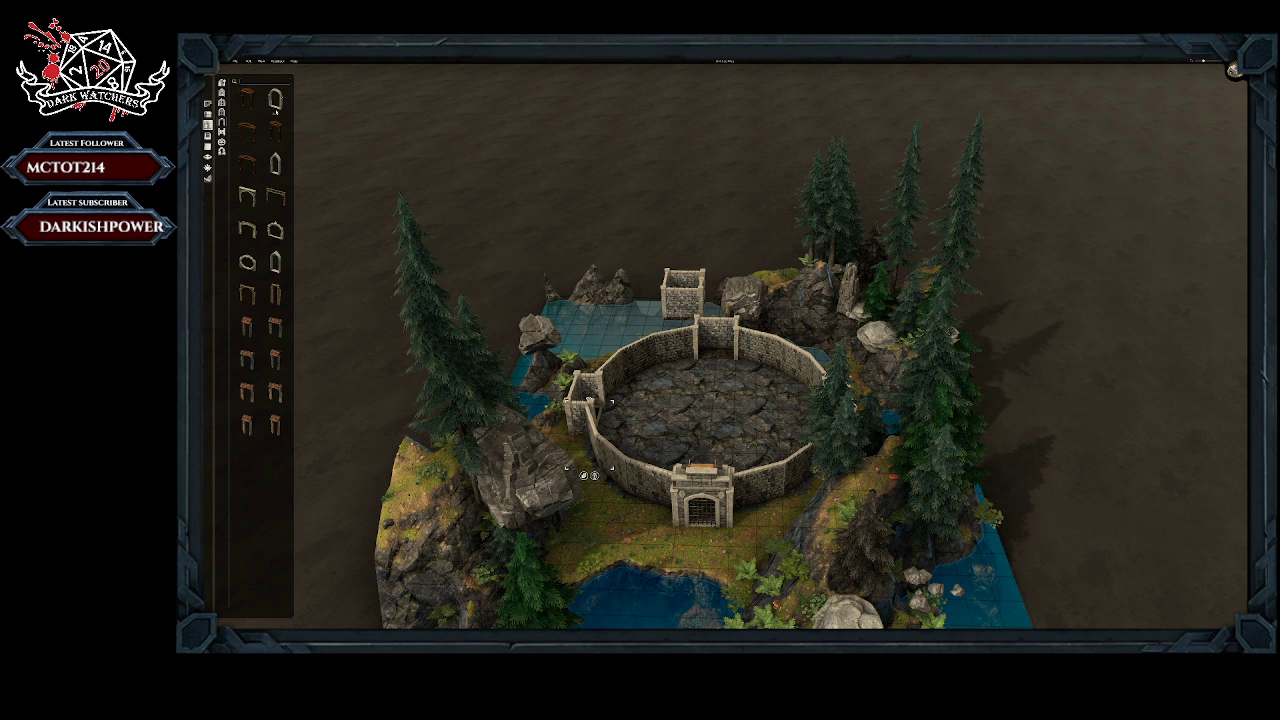
pyautogui.click(275, 230)
pyautogui.click(268, 233)
pyautogui.moveTo(706, 420); pyautogui.dragTo(684, 402, button='right')
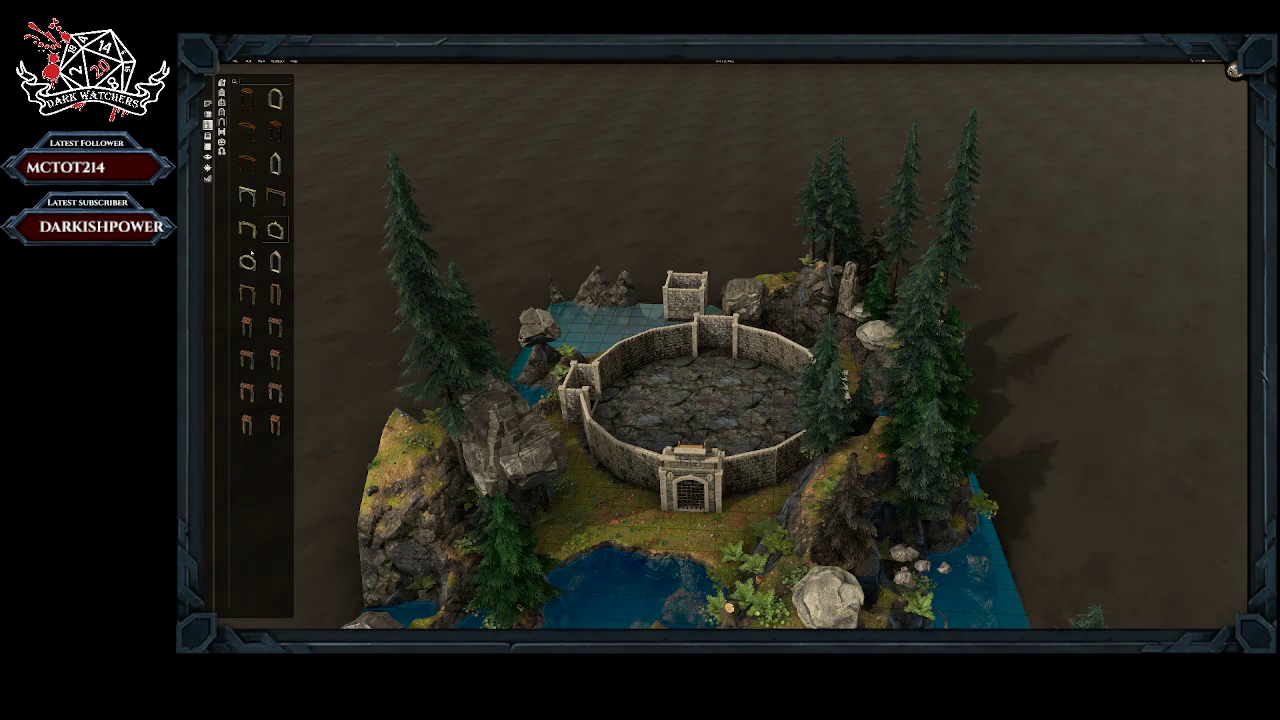
pyautogui.click(247, 261)
pyautogui.click(275, 97)
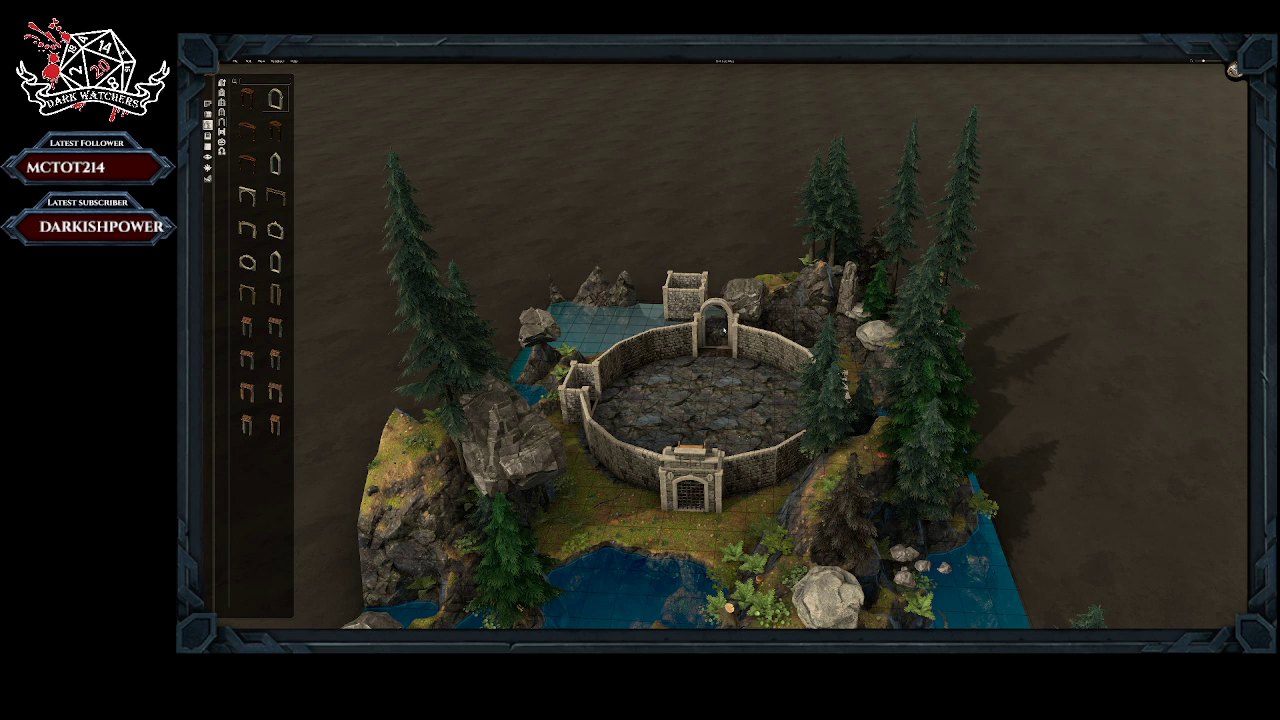
pyautogui.click(247, 261)
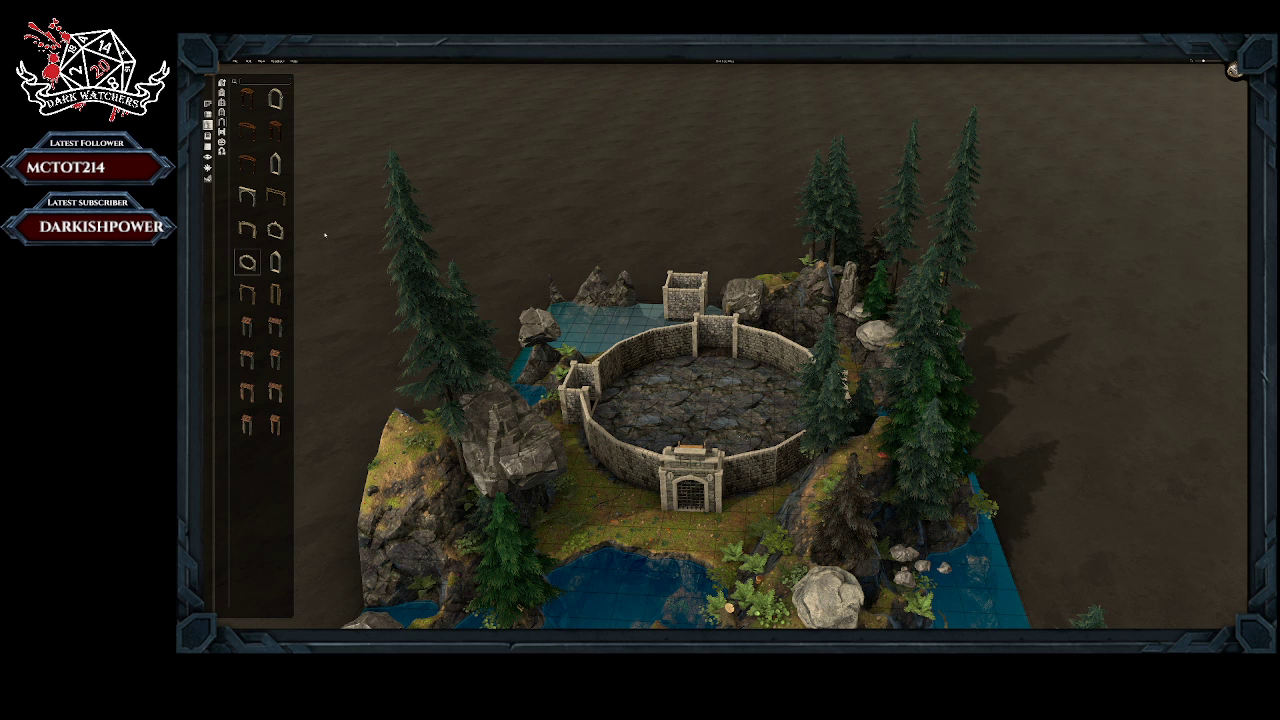
pyautogui.click(275, 229)
pyautogui.click(247, 230)
pyautogui.click(247, 196)
pyautogui.click(275, 230)
# Step: Build a small stone-walled room on the ground directly in front of the southern gate
pyautogui.click(208, 103)
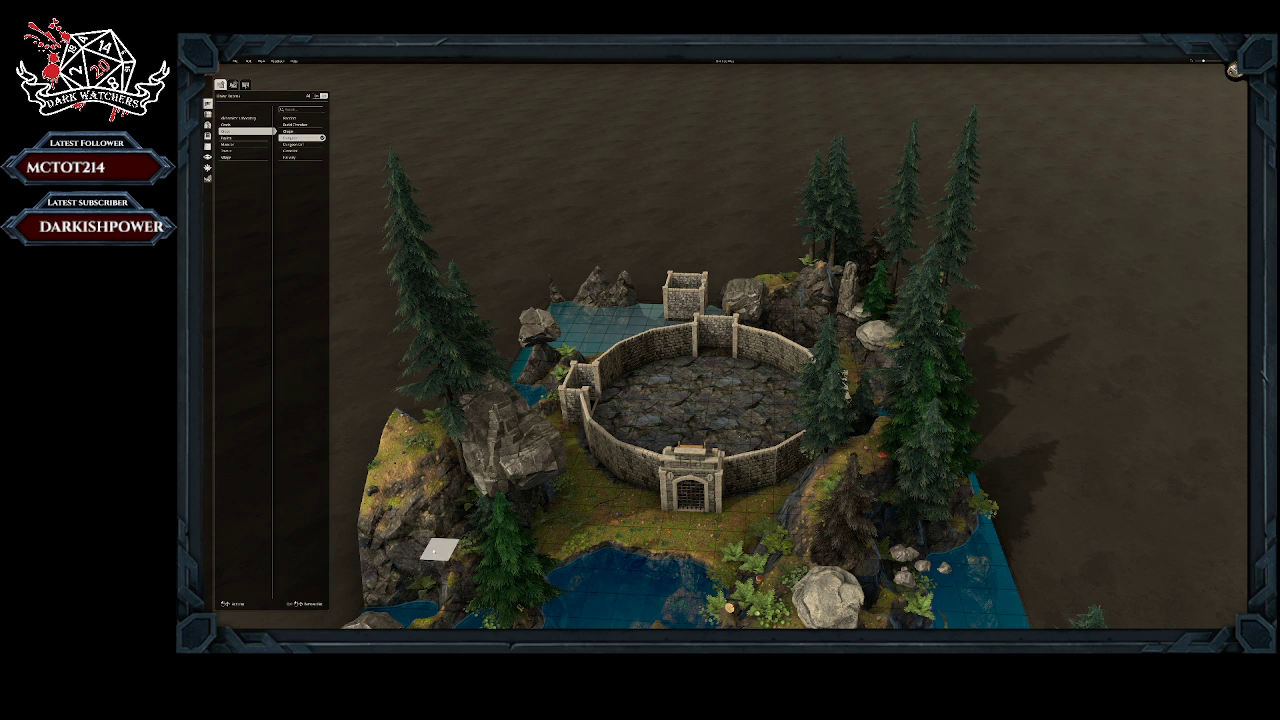
pyautogui.moveTo(440, 549); pyautogui.dragTo(487, 559)
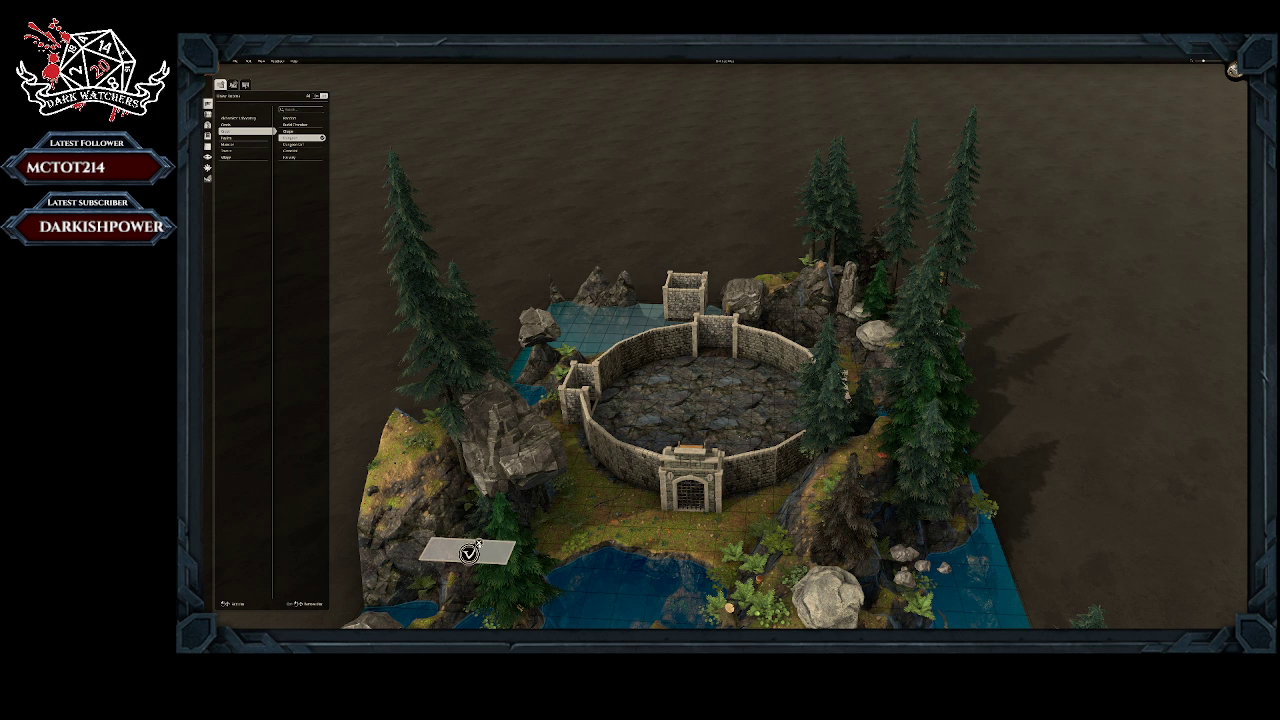
pyautogui.moveTo(645, 540); pyautogui.dragTo(701, 541)
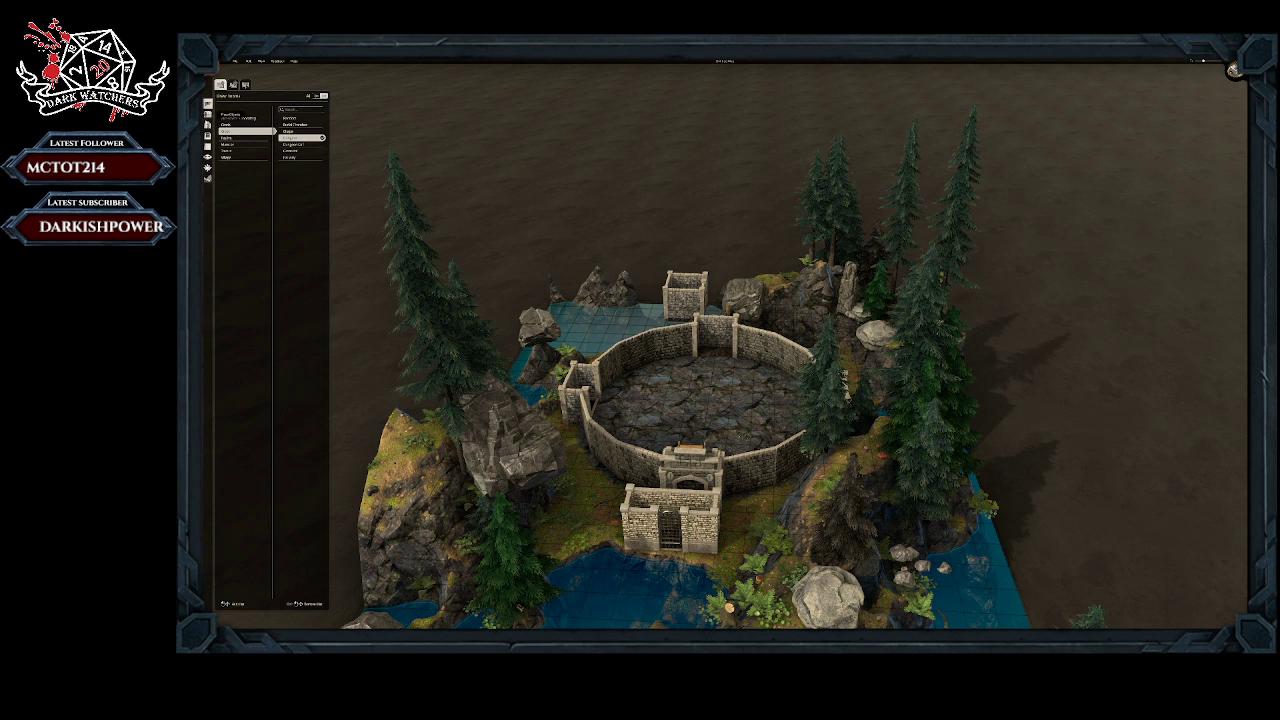
# Step: Try out angular and round stone archway styles on the small room's front wall, and undo the placements
pyautogui.click(208, 125)
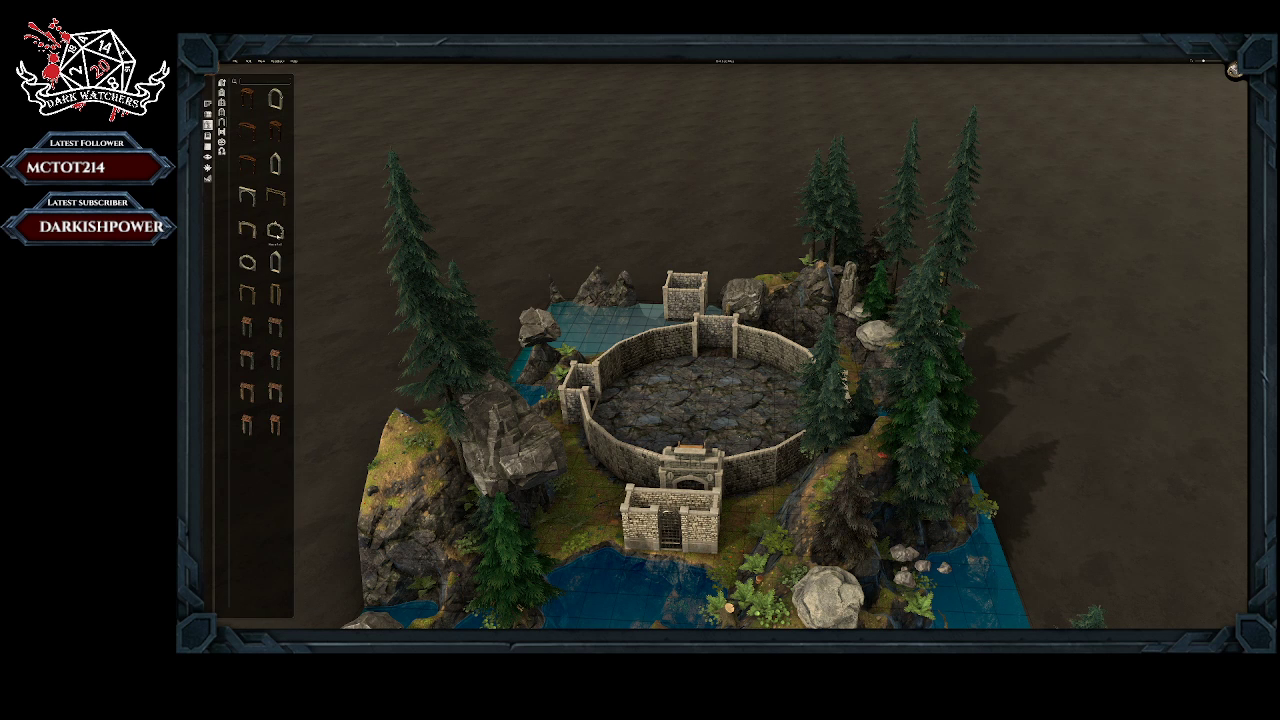
pyautogui.click(275, 231)
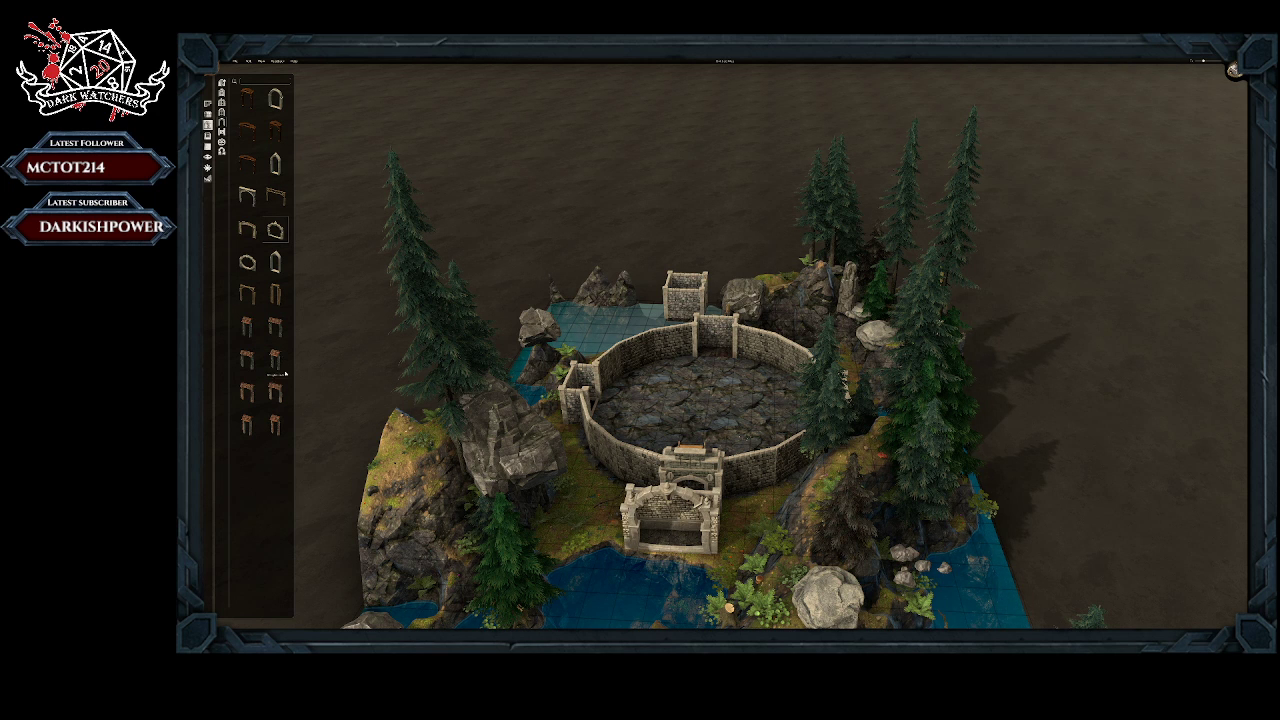
pyautogui.click(247, 262)
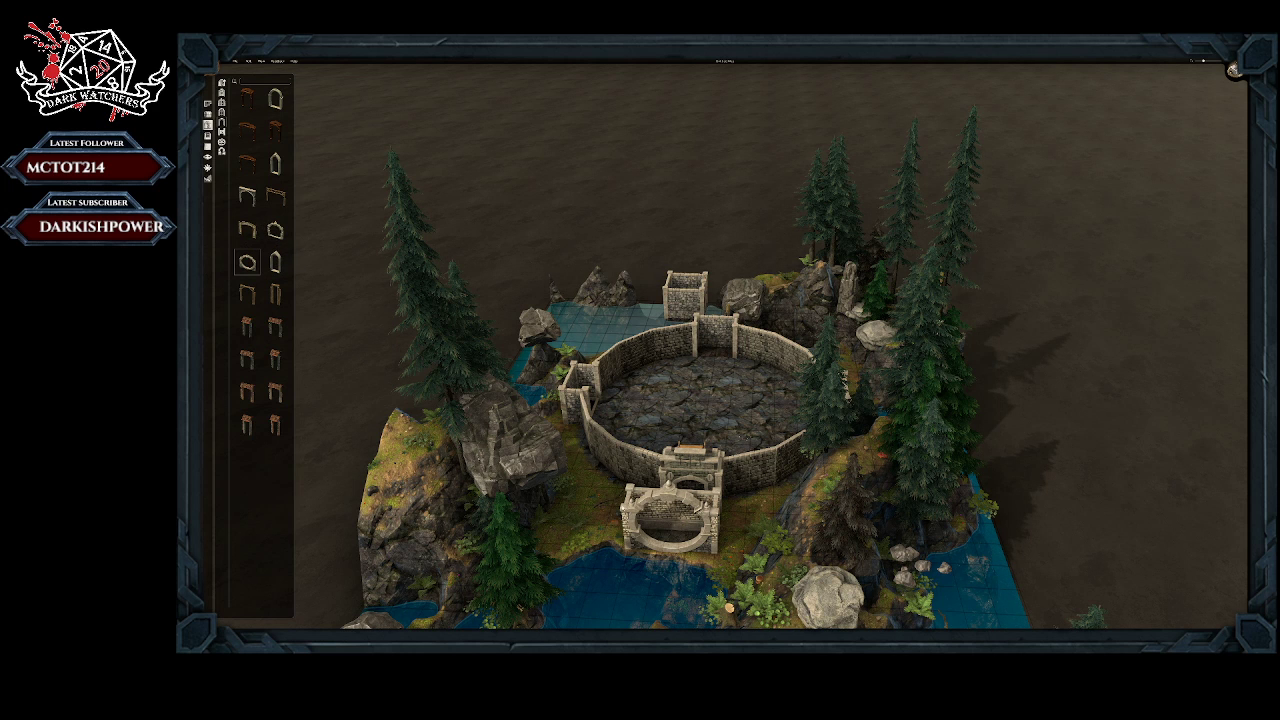
pyautogui.click(661, 510)
pyautogui.click(680, 566)
pyautogui.hotkey('ctrl', 'z')
pyautogui.hotkey('ctrl', 'z')
pyautogui.hotkey('ctrl', 'z')
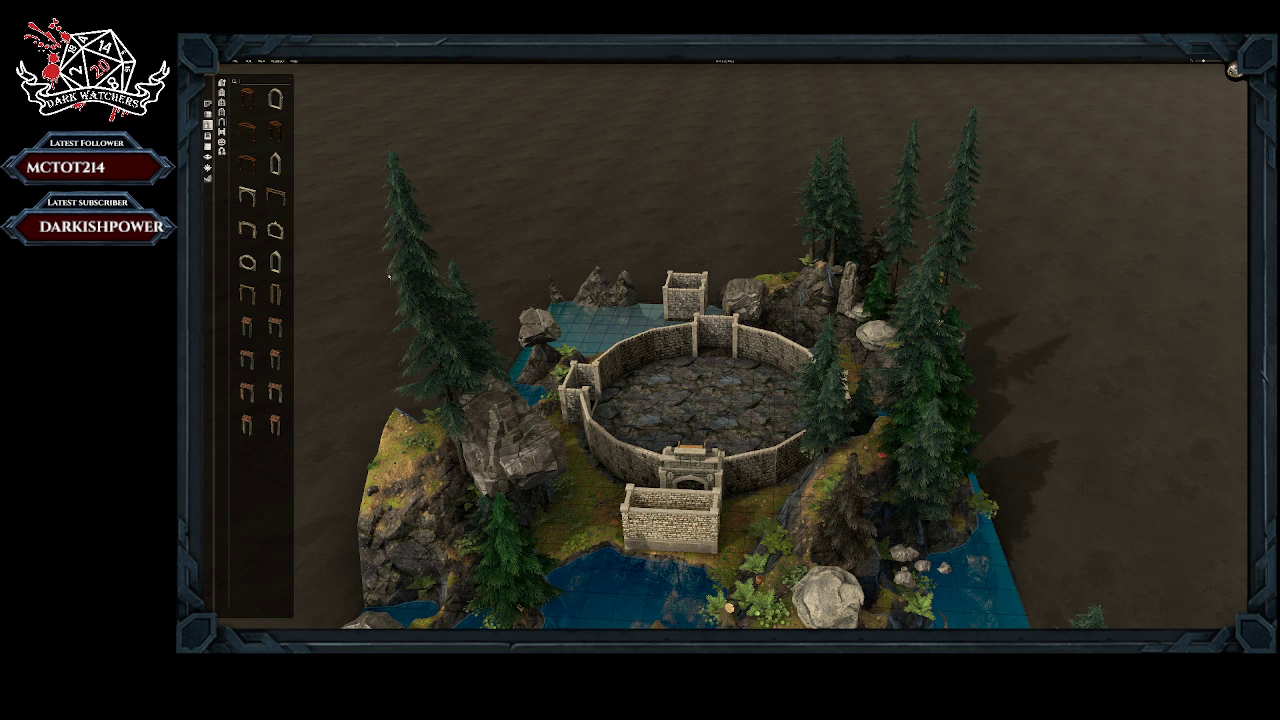
# Step: Remove the small room in front of the southern gate and delete the rock and plant on its site
pyautogui.click(222, 105)
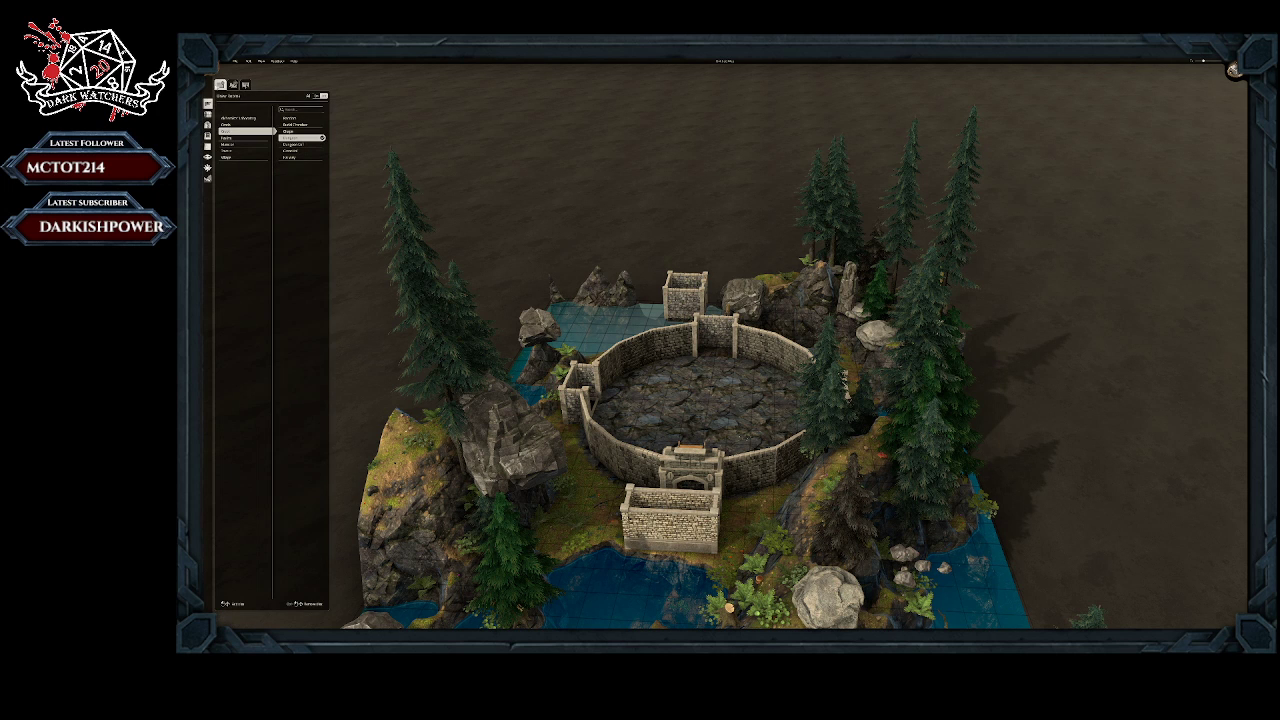
pyautogui.click(322, 137)
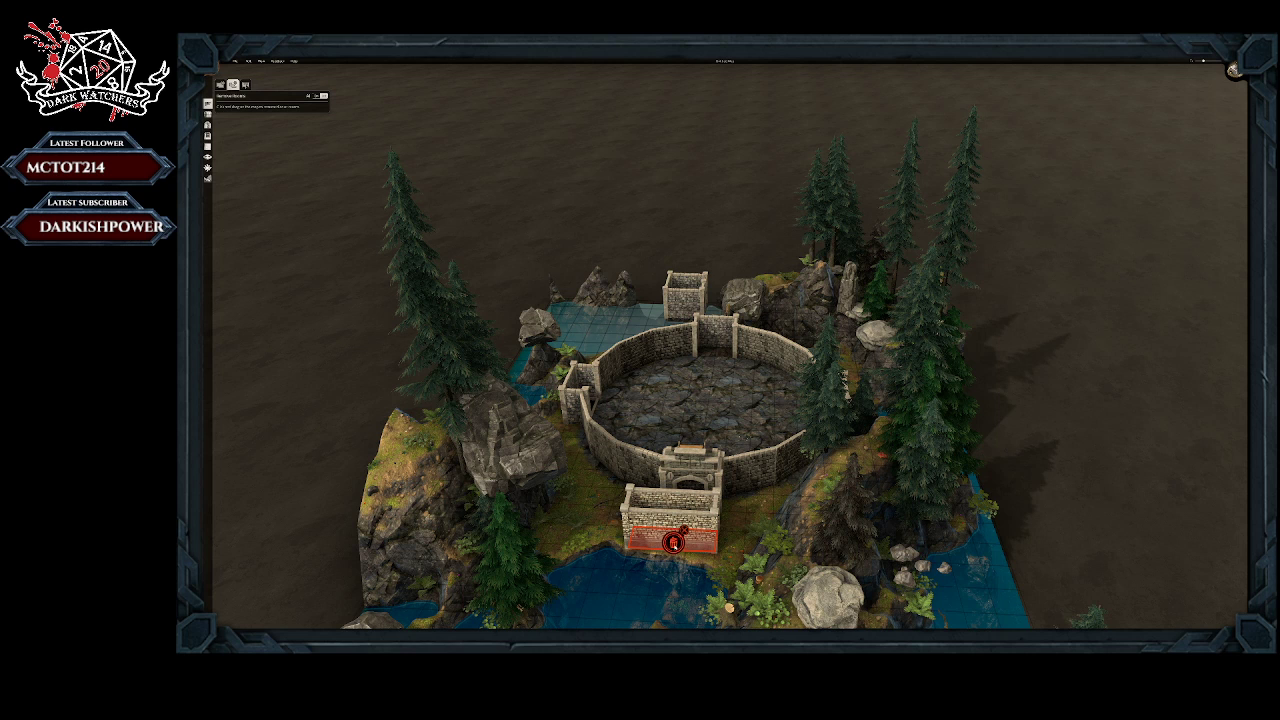
pyautogui.click(663, 533)
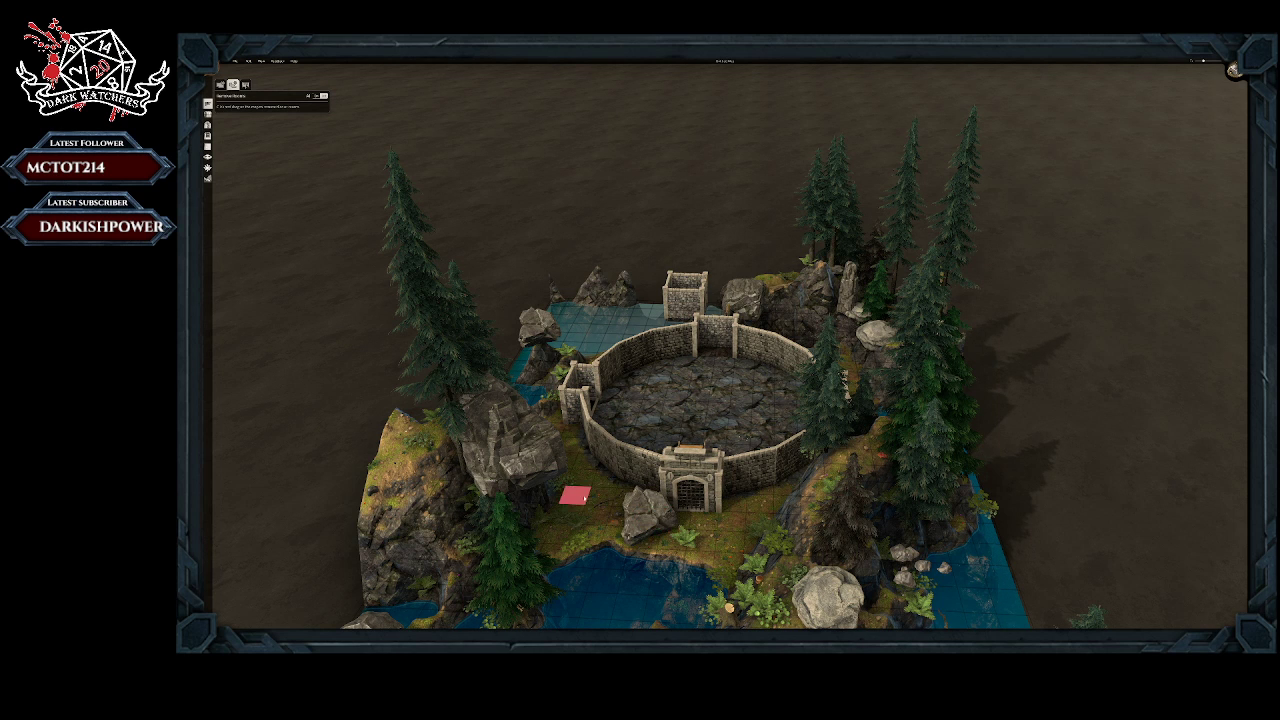
pyautogui.click(207, 113)
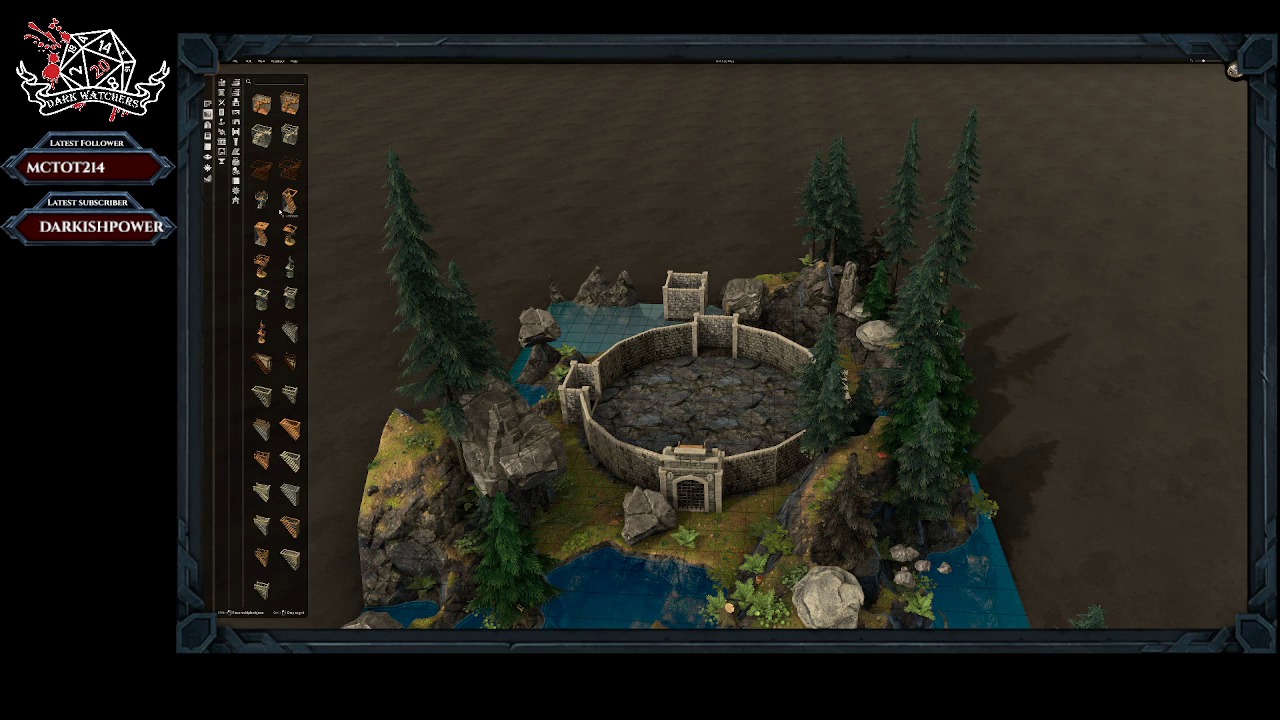
pyautogui.click(260, 102)
pyautogui.rightClick(685, 538)
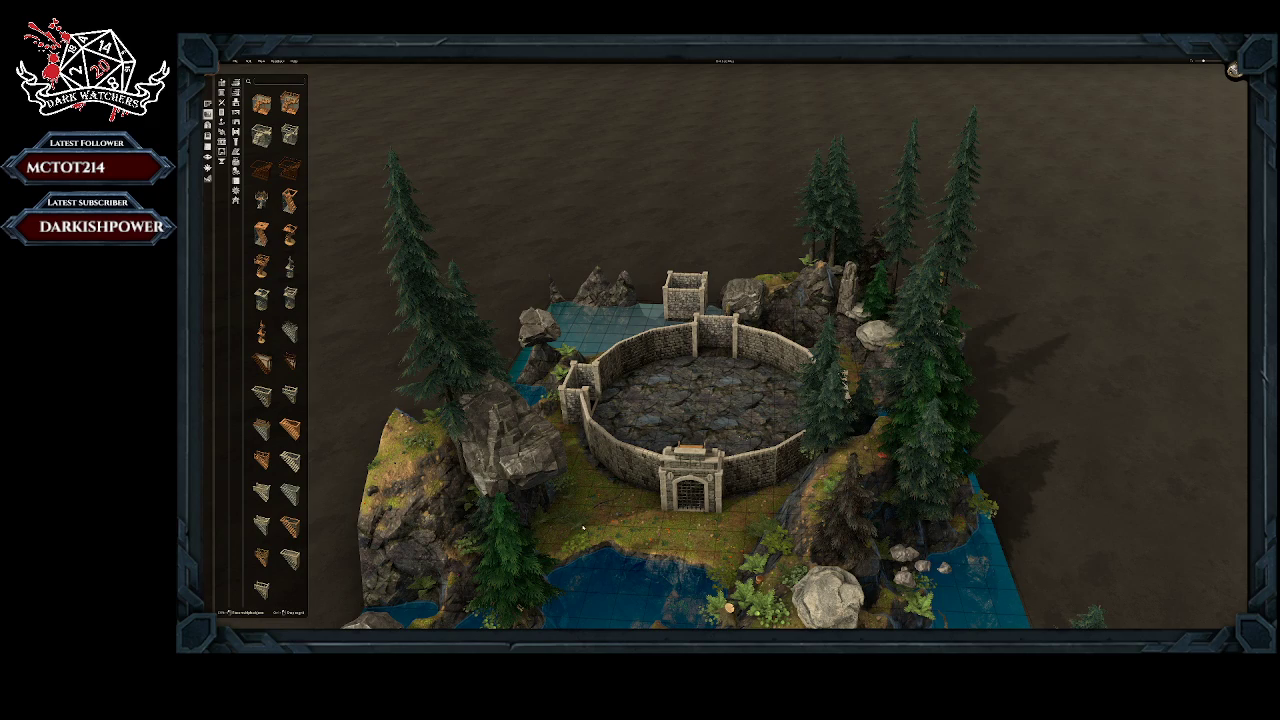
pyautogui.moveTo(583, 528); pyautogui.dragTo(588, 578, button='right')
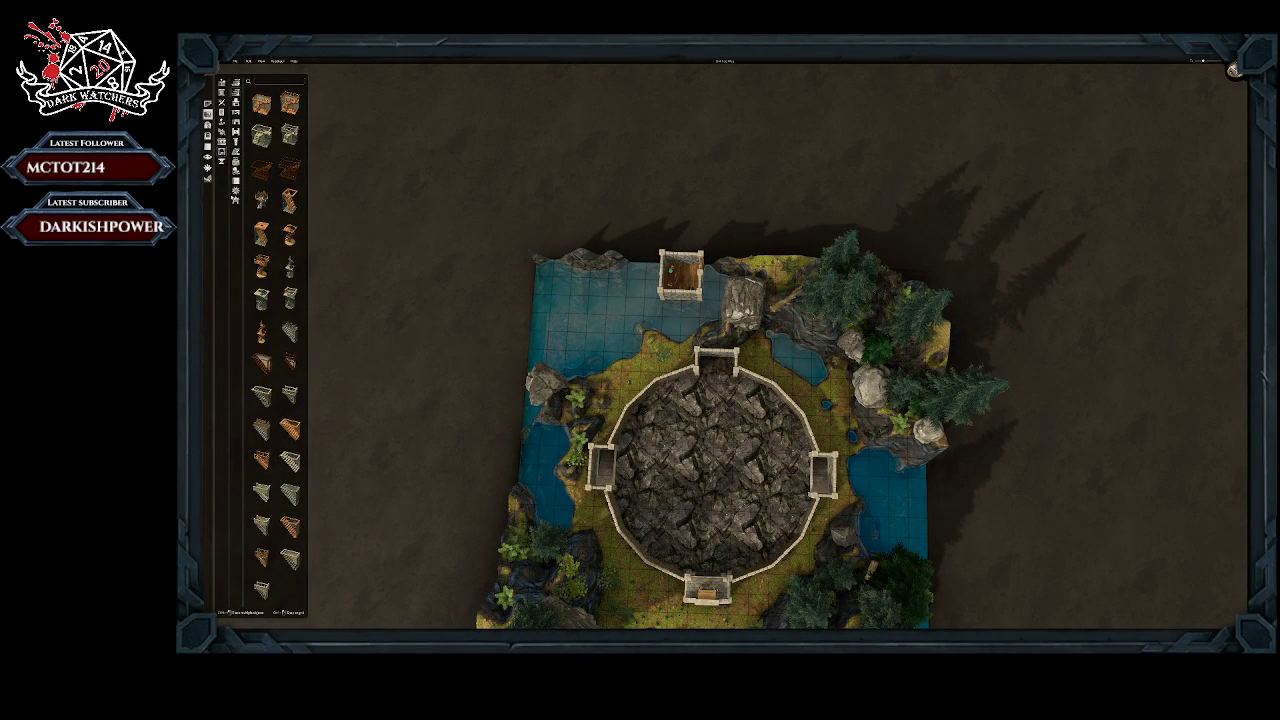
# Step: Delete the objects inside the detached room in the northern lake and remove the room itself
pyautogui.click(672, 276)
pyautogui.click(678, 305)
pyautogui.click(691, 288)
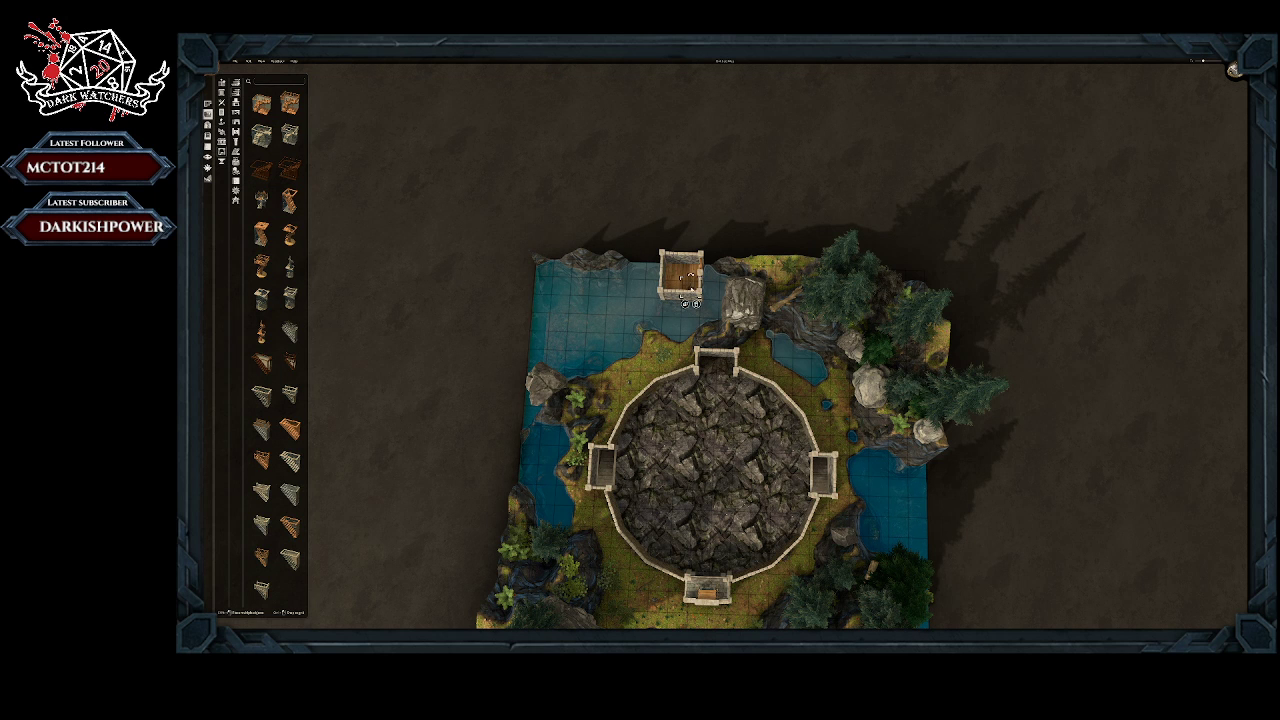
pyautogui.click(696, 306)
pyautogui.click(244, 86)
pyautogui.click(233, 85)
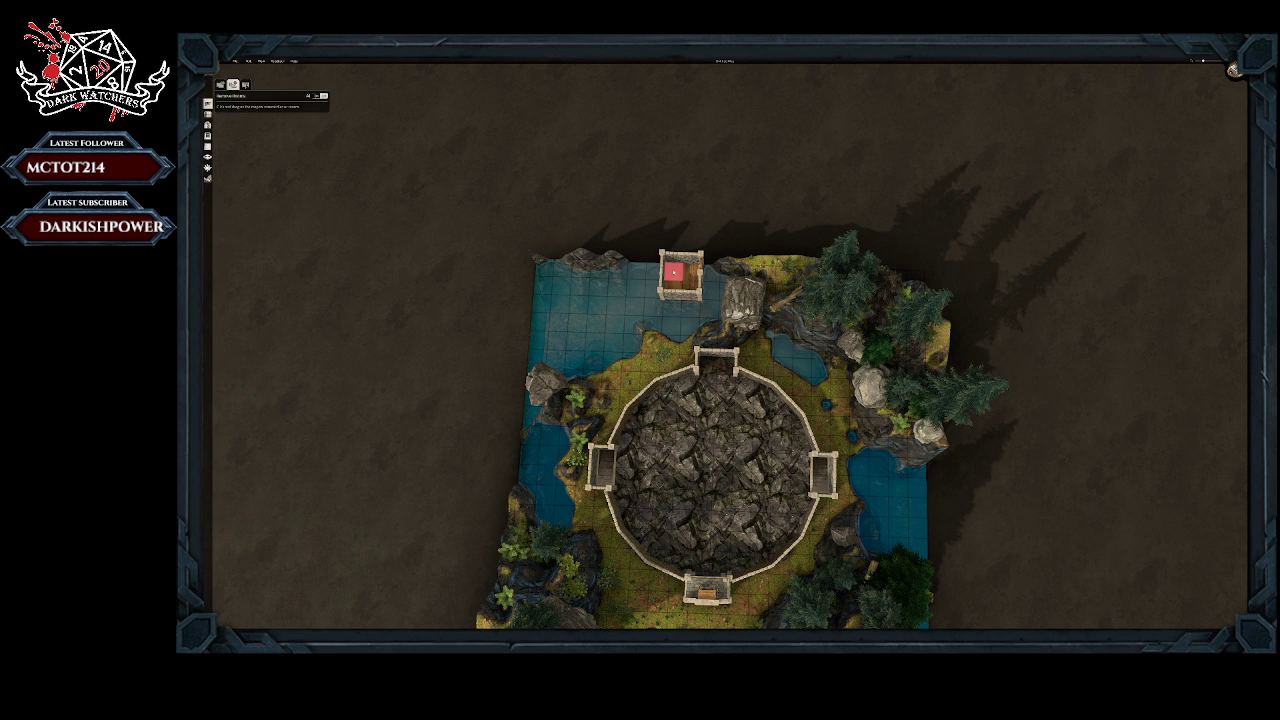
pyautogui.moveTo(682, 279); pyautogui.dragTo(686, 289)
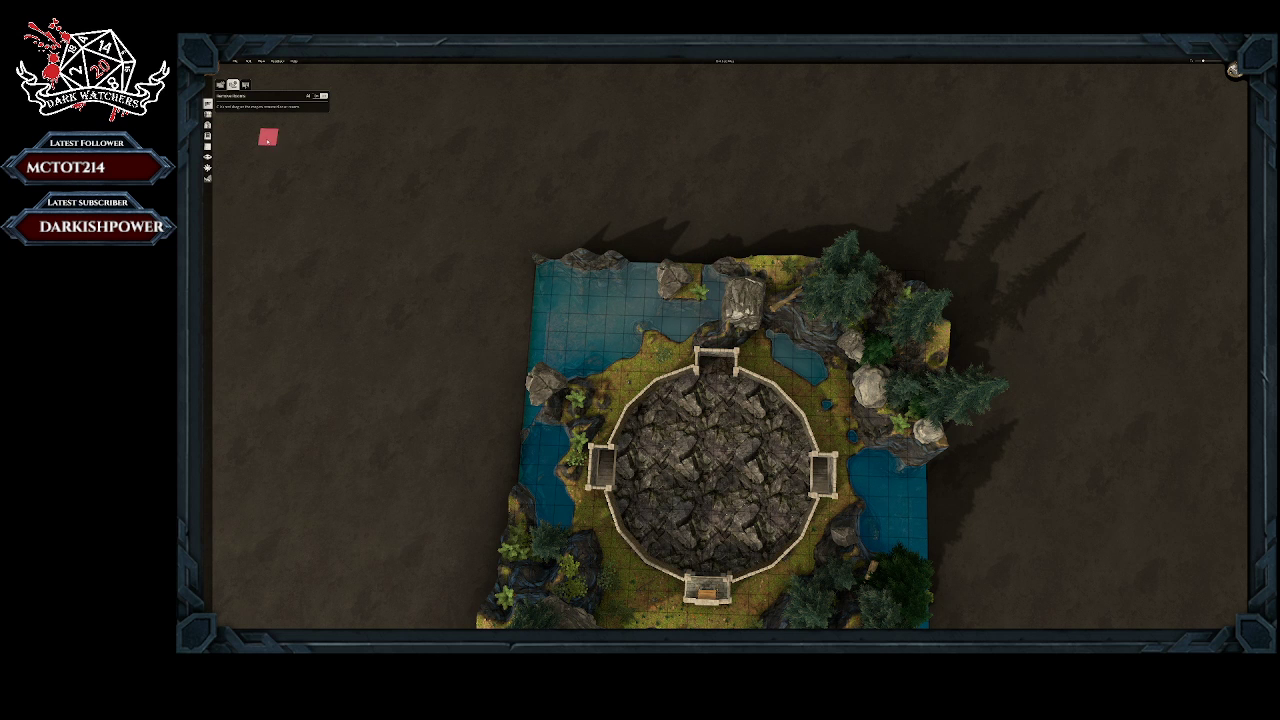
# Step: Build a large rectangular walled room over the whole area north of the arena, extending beyond the map's northern edge
pyautogui.click(220, 84)
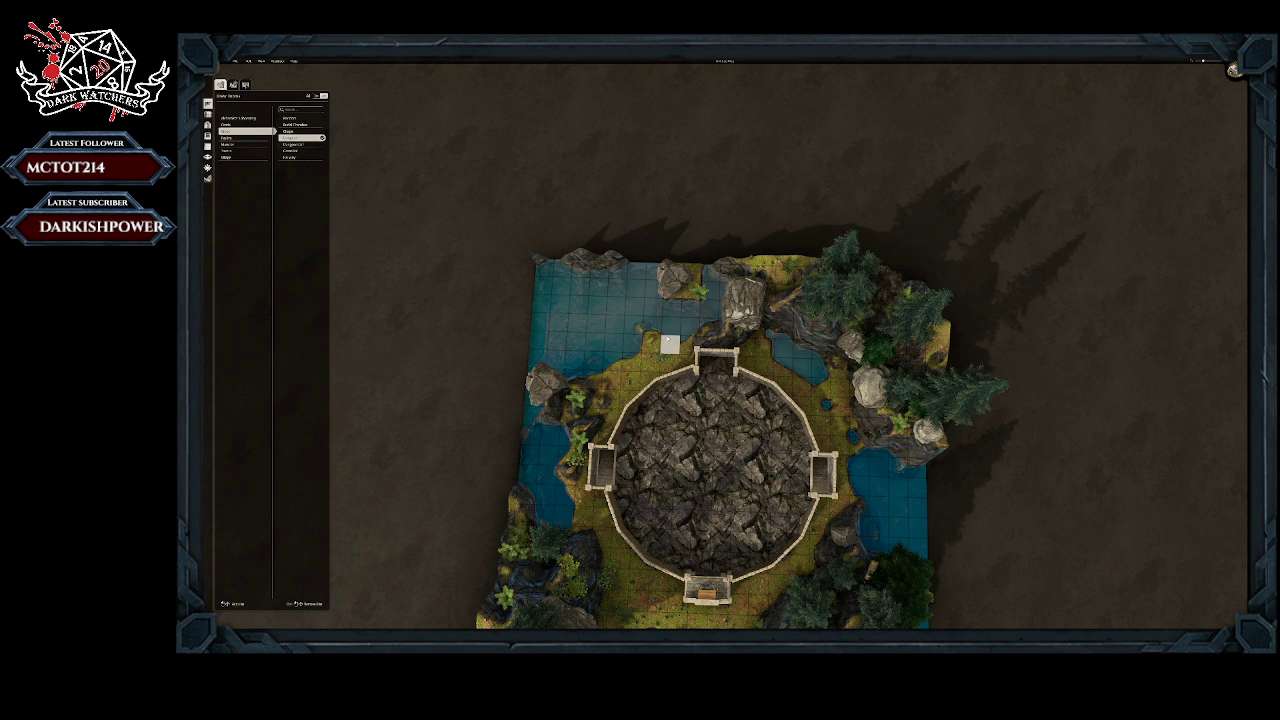
pyautogui.moveTo(669, 344); pyautogui.dragTo(903, 316)
pyautogui.moveTo(896, 243); pyautogui.dragTo(902, 161)
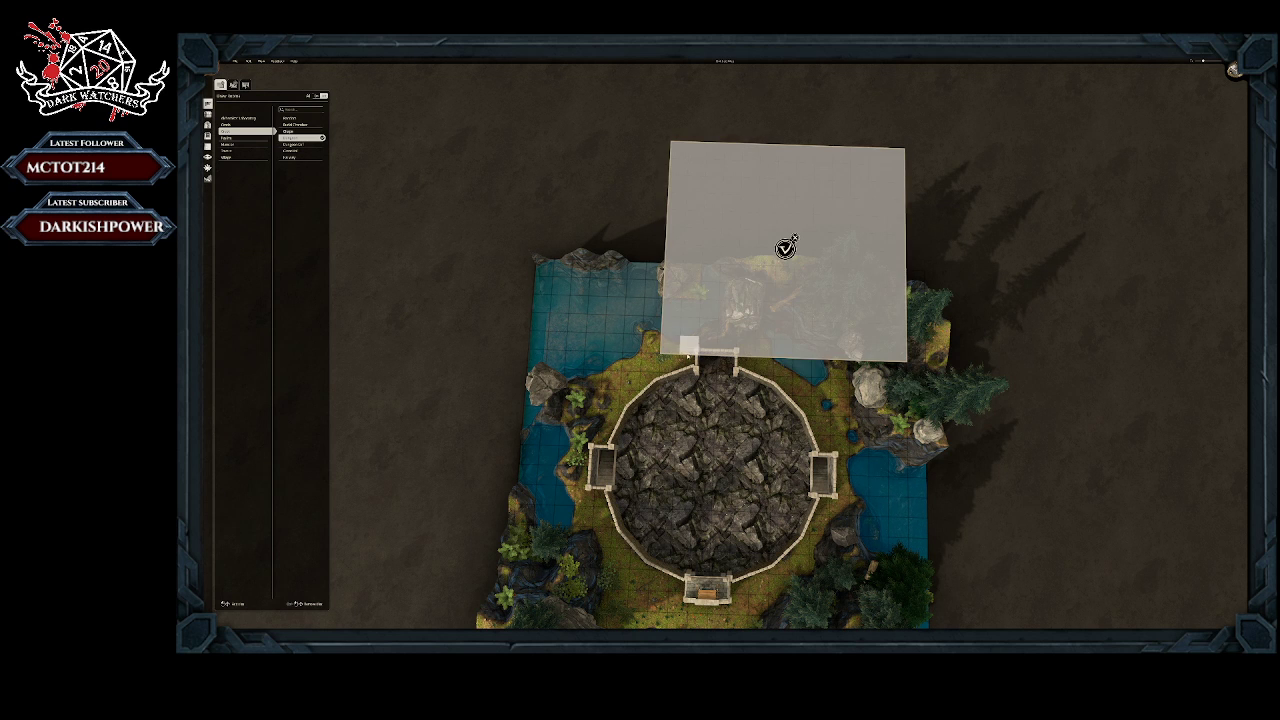
pyautogui.moveTo(652, 345); pyautogui.dragTo(560, 148)
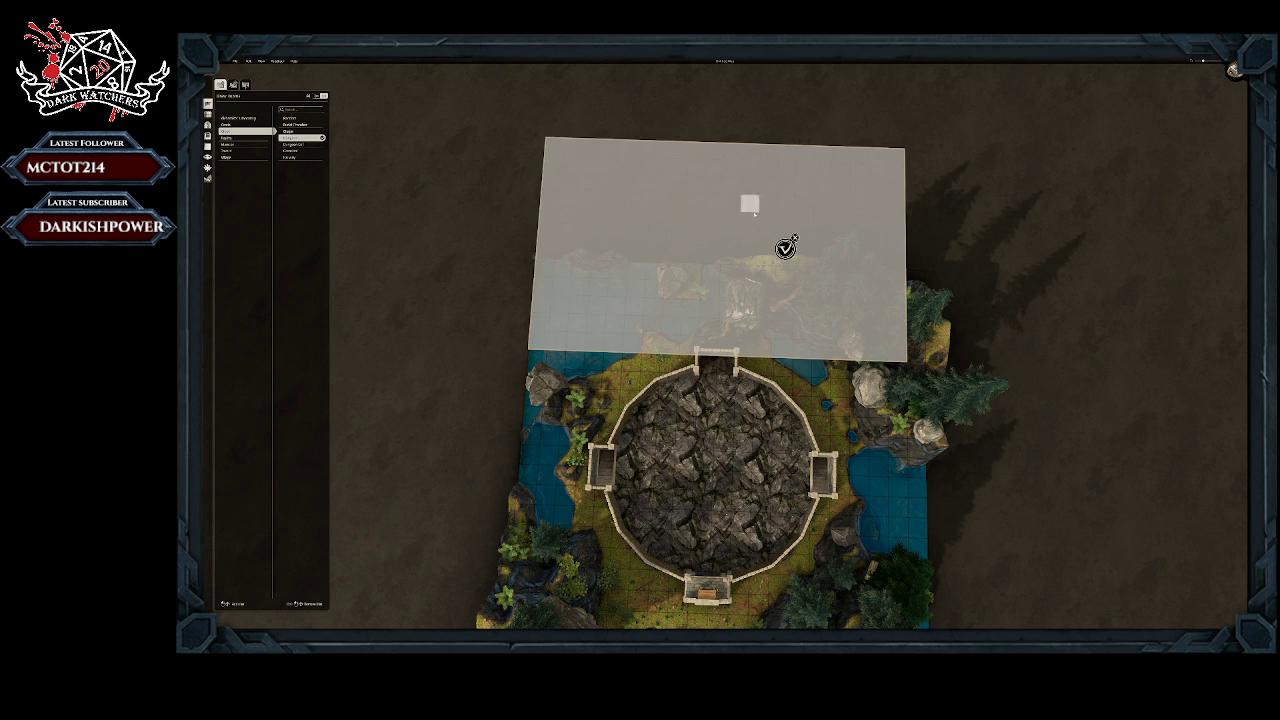
pyautogui.click(785, 249)
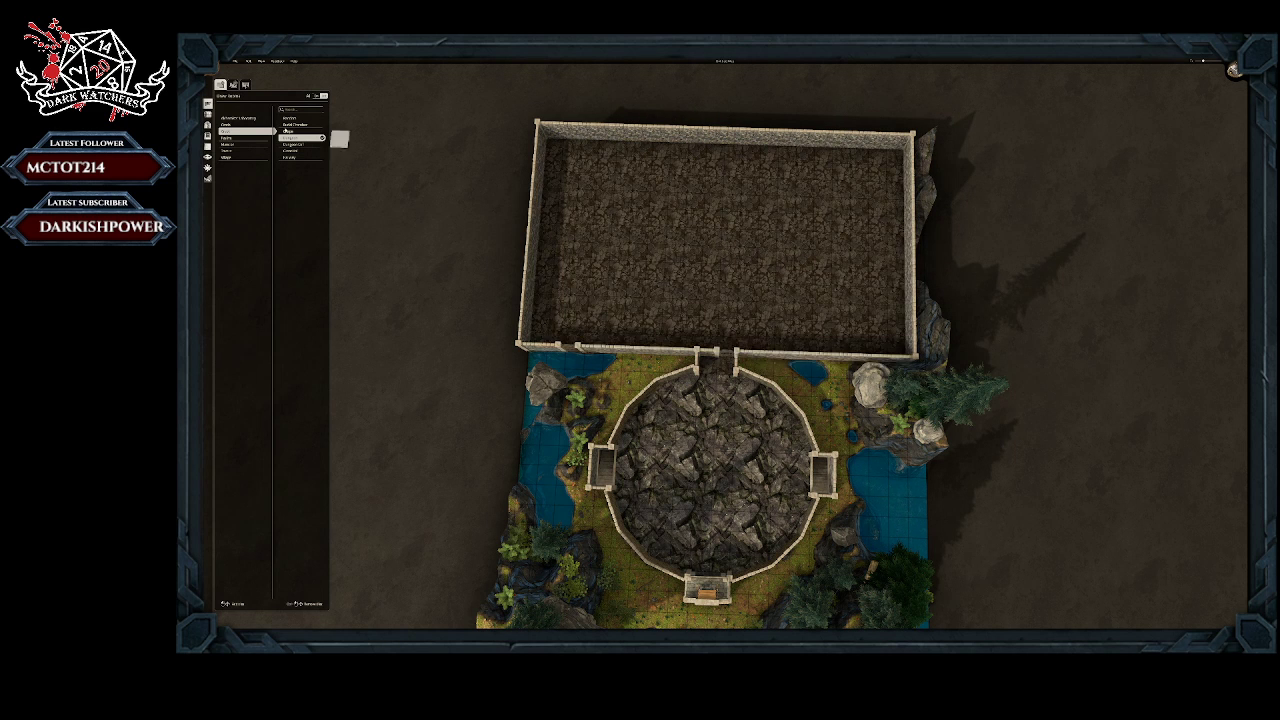
# Step: Remove the entire large rectangular room north of the arena, leaving forest terrain in its place
pyautogui.click(232, 85)
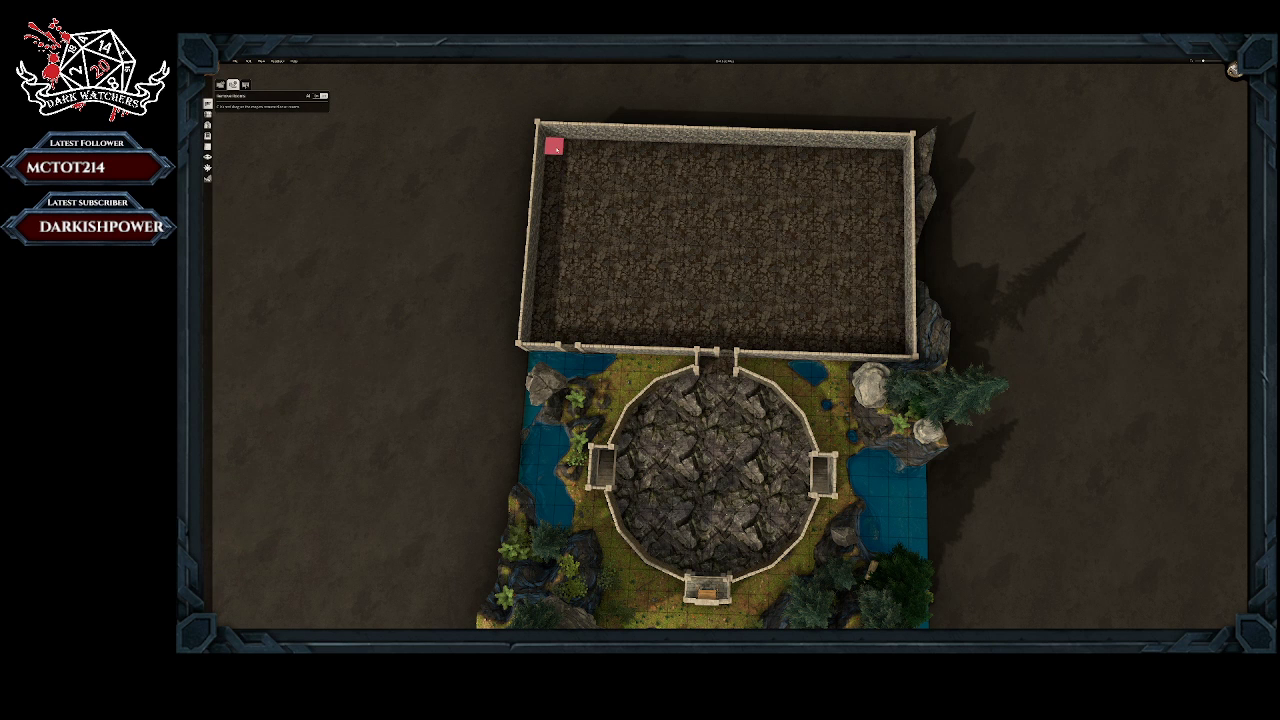
pyautogui.moveTo(551, 146); pyautogui.dragTo(900, 355)
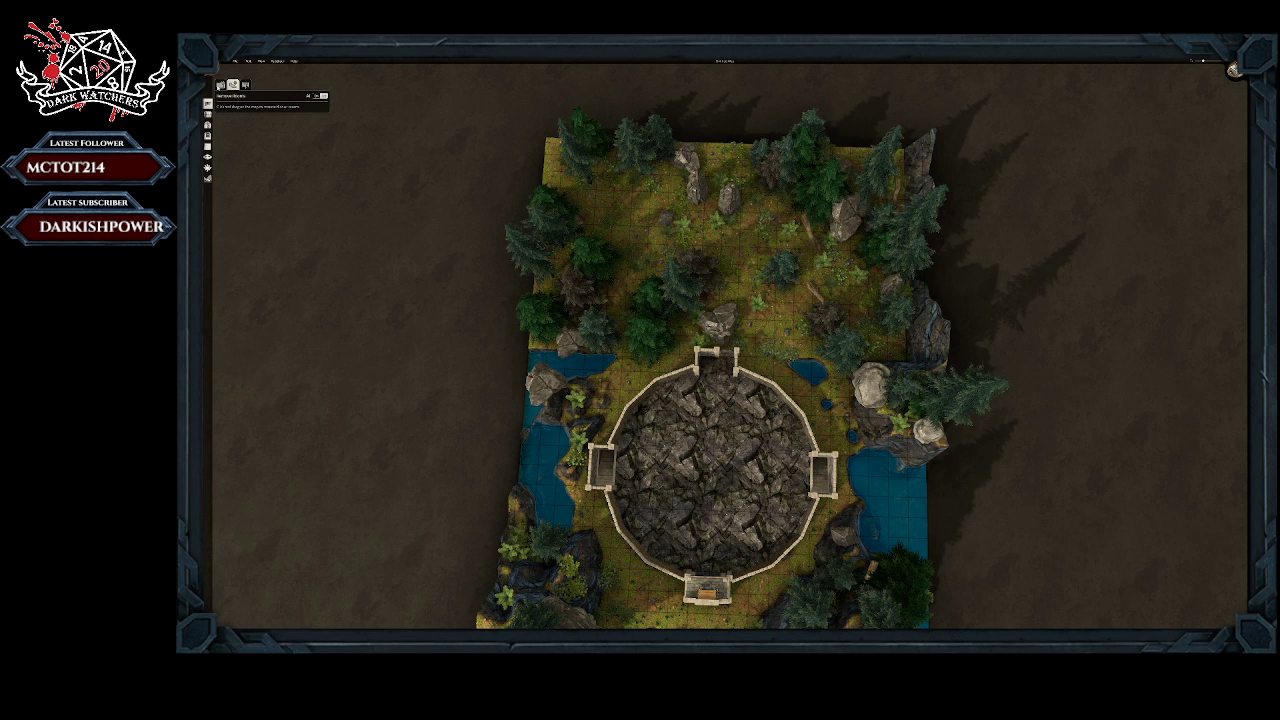
pyautogui.click(220, 84)
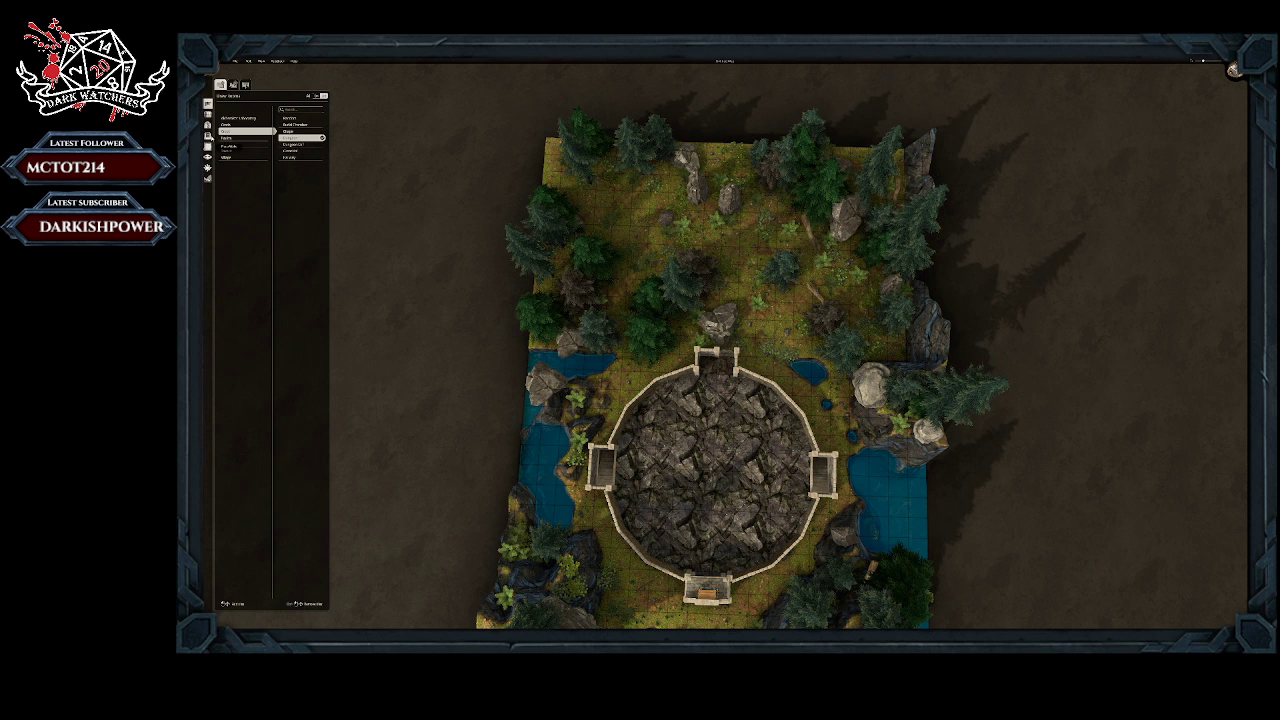
# Step: Choose a large stone gateway from the gate assets and place it on the arena's northern room wall
pyautogui.click(208, 115)
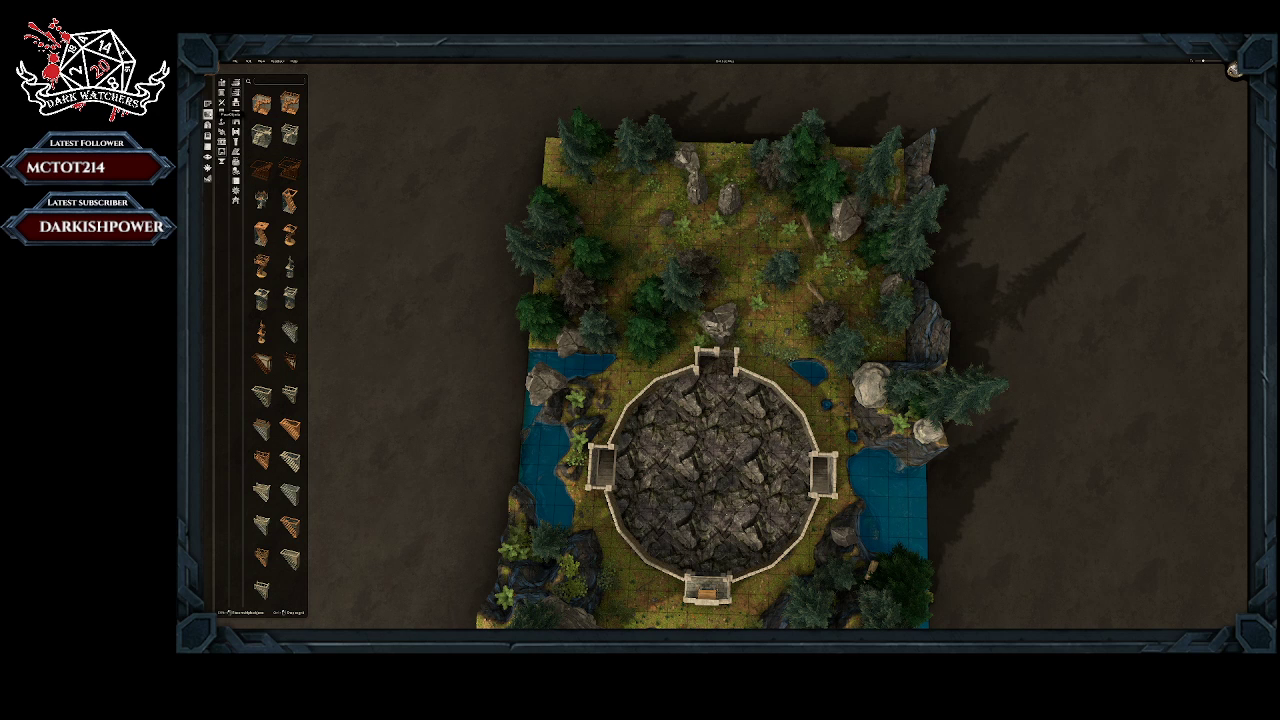
pyautogui.click(207, 147)
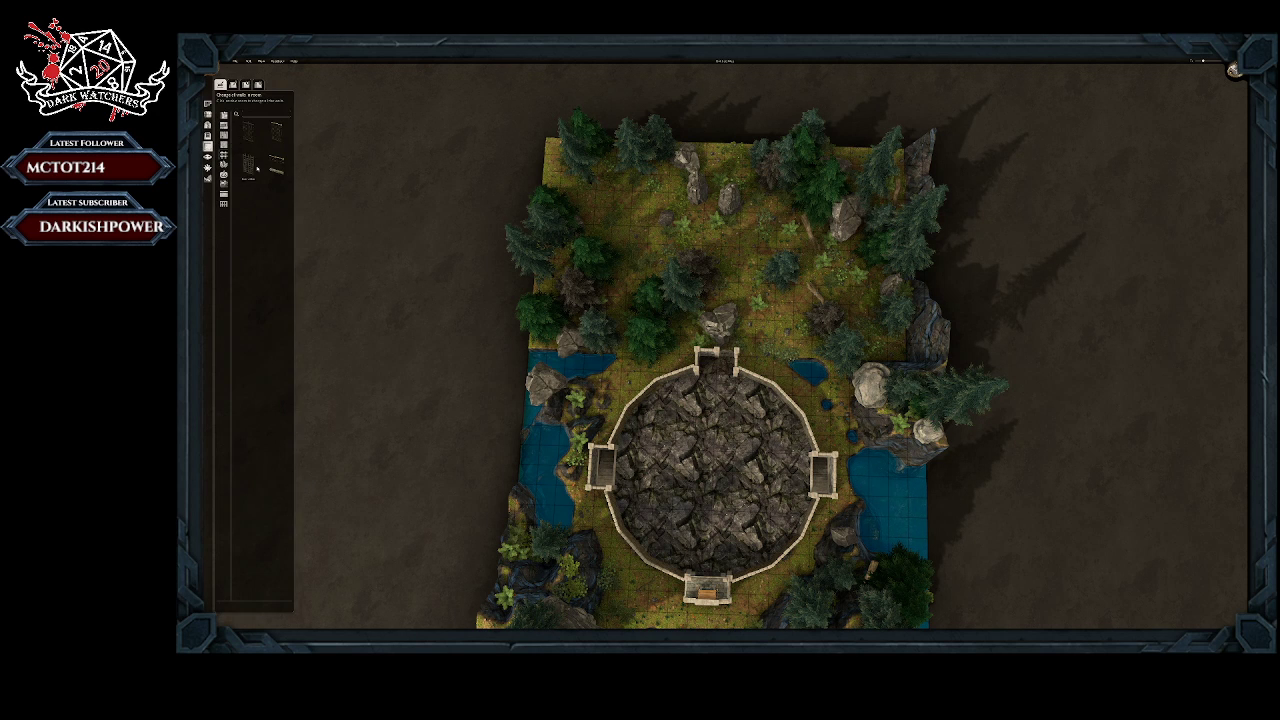
pyautogui.click(246, 85)
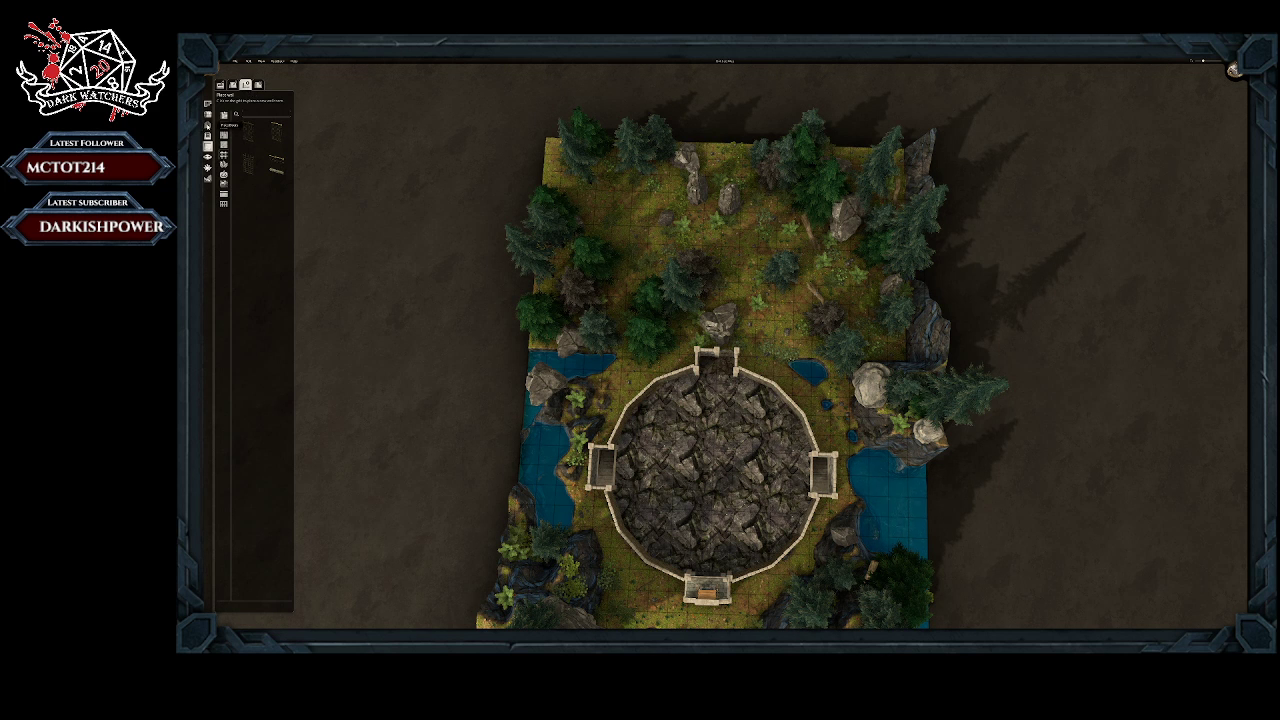
pyautogui.click(208, 125)
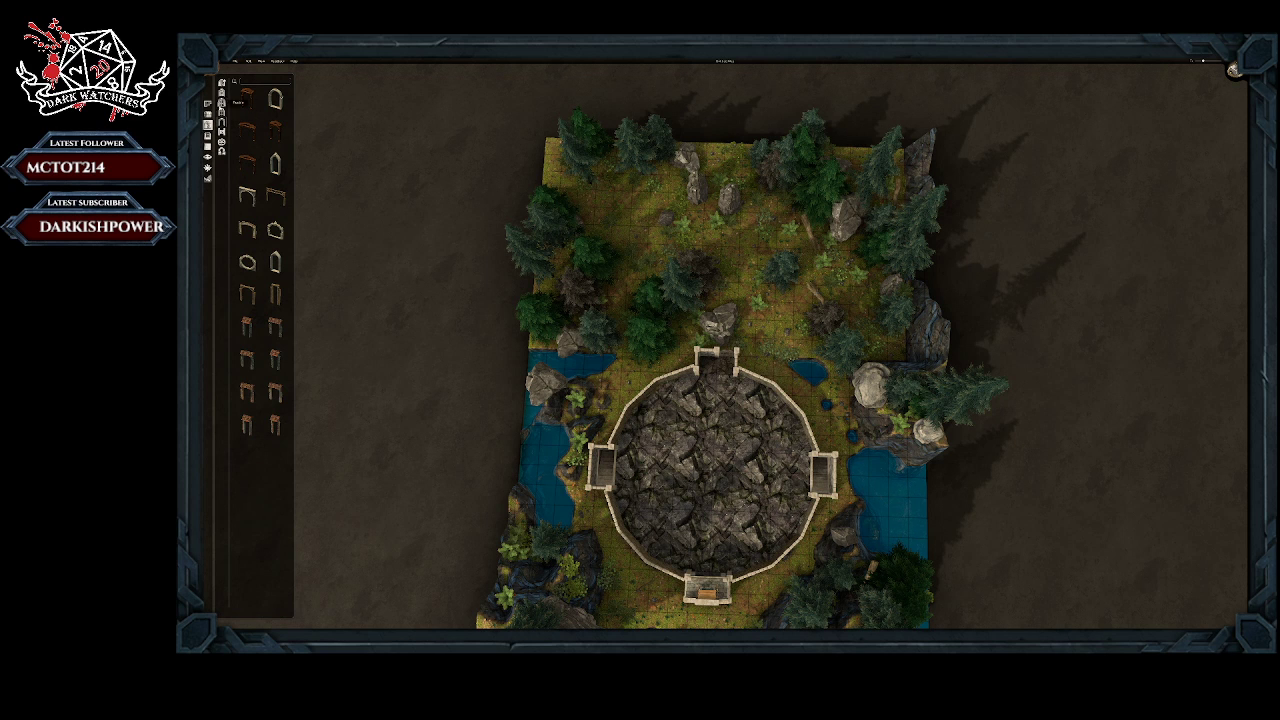
pyautogui.click(222, 84)
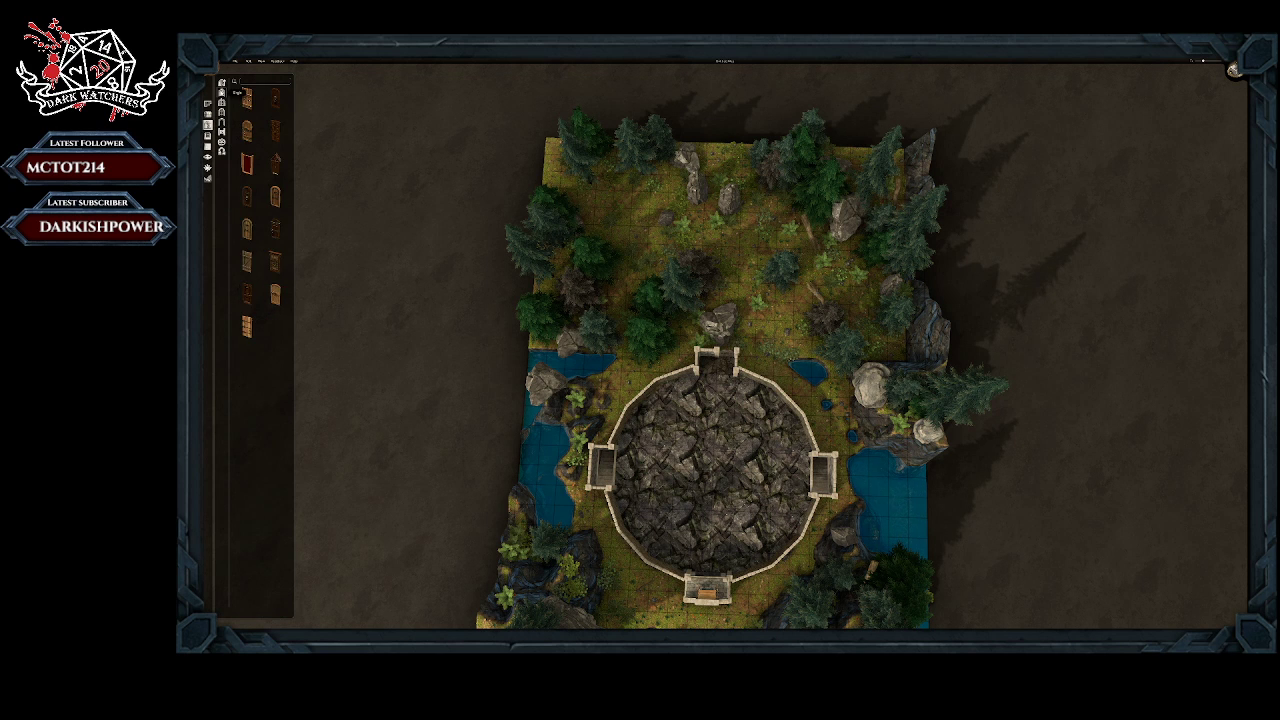
pyautogui.click(222, 101)
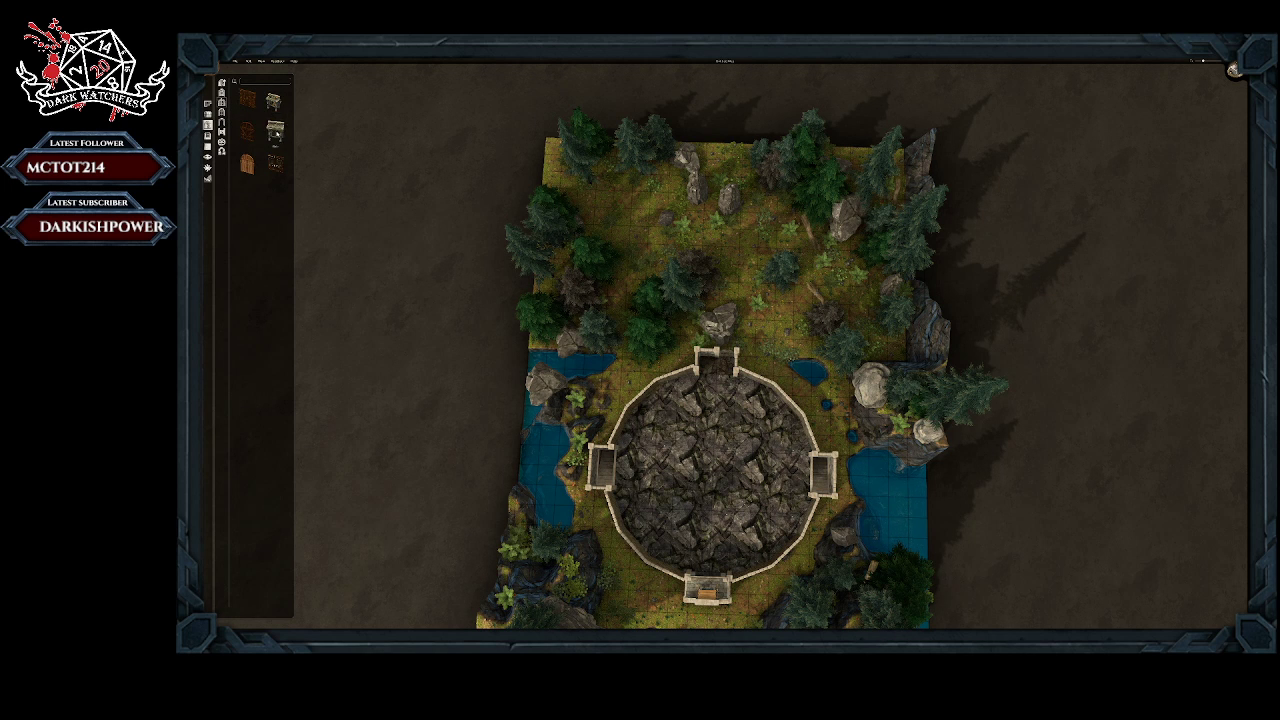
pyautogui.click(275, 130)
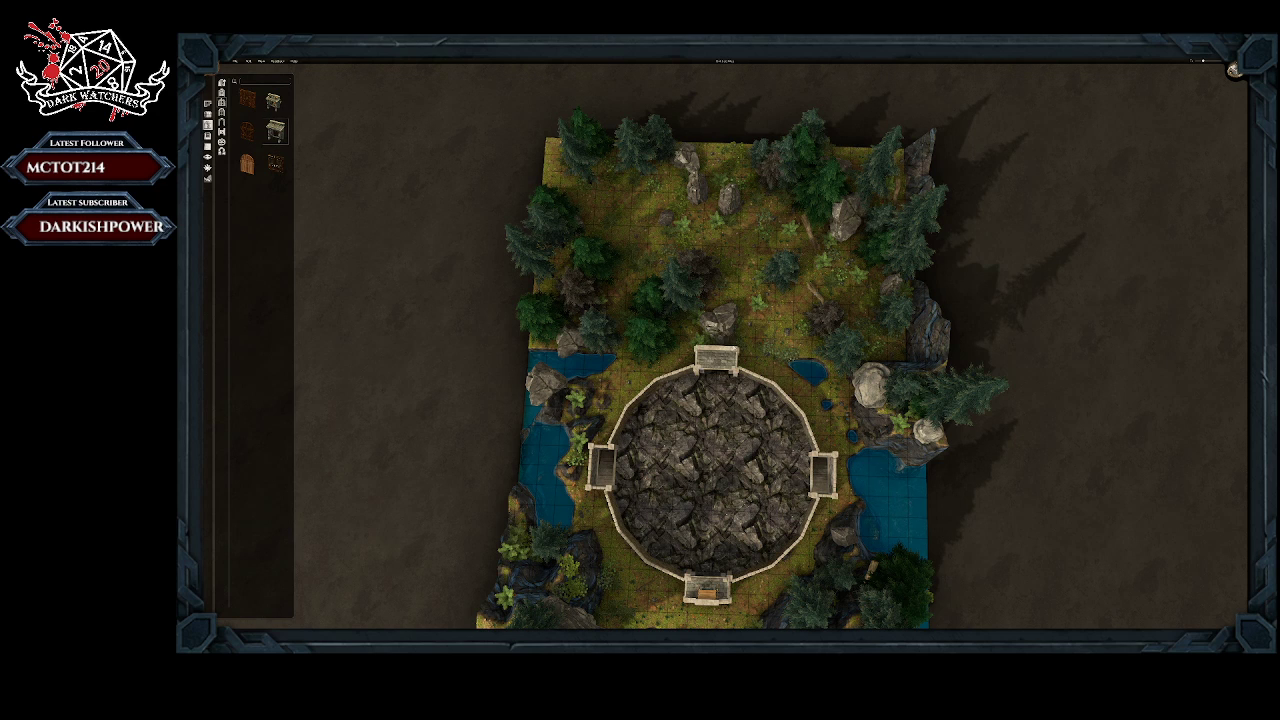
pyautogui.moveTo(717, 365); pyautogui.dragTo(722, 240, button='middle')
pyautogui.moveTo(736, 324); pyautogui.dragTo(717, 323, button='middle')
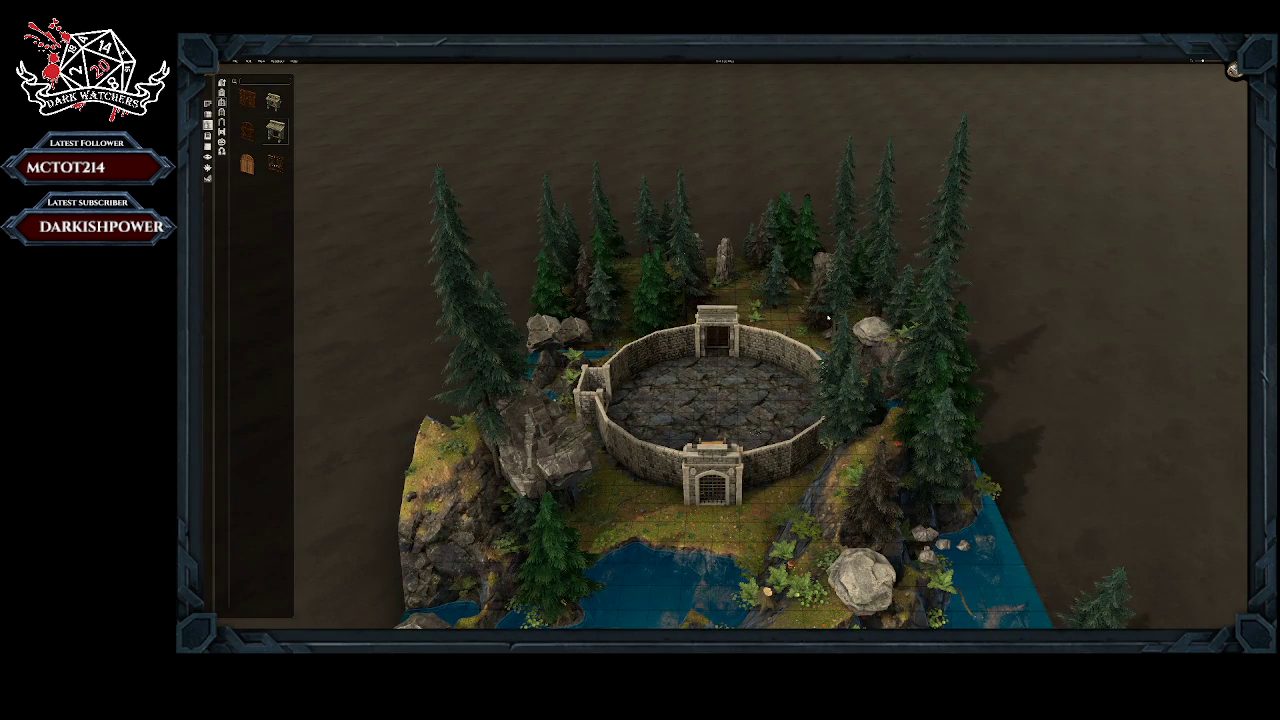
# Step: Clear the trees, rock and plants from the ground just outside the northern gateway
pyautogui.moveTo(828, 318); pyautogui.dragTo(592, 325, button='middle')
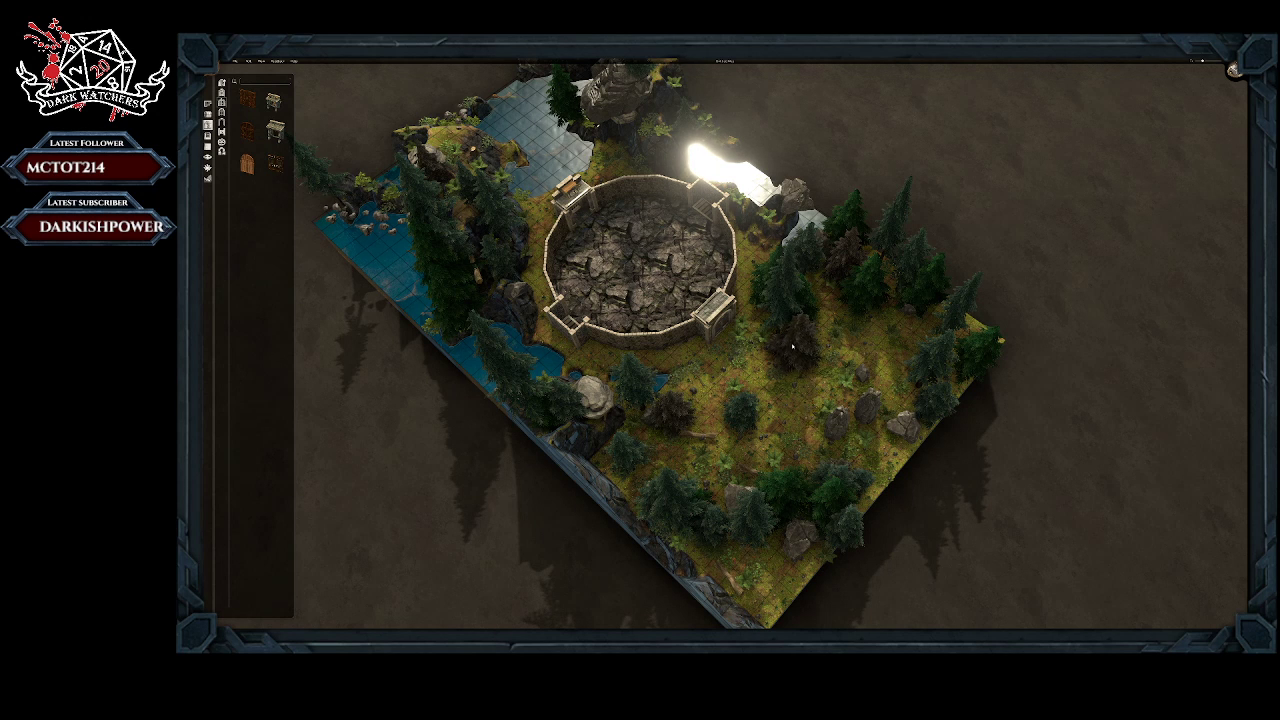
pyautogui.click(741, 416)
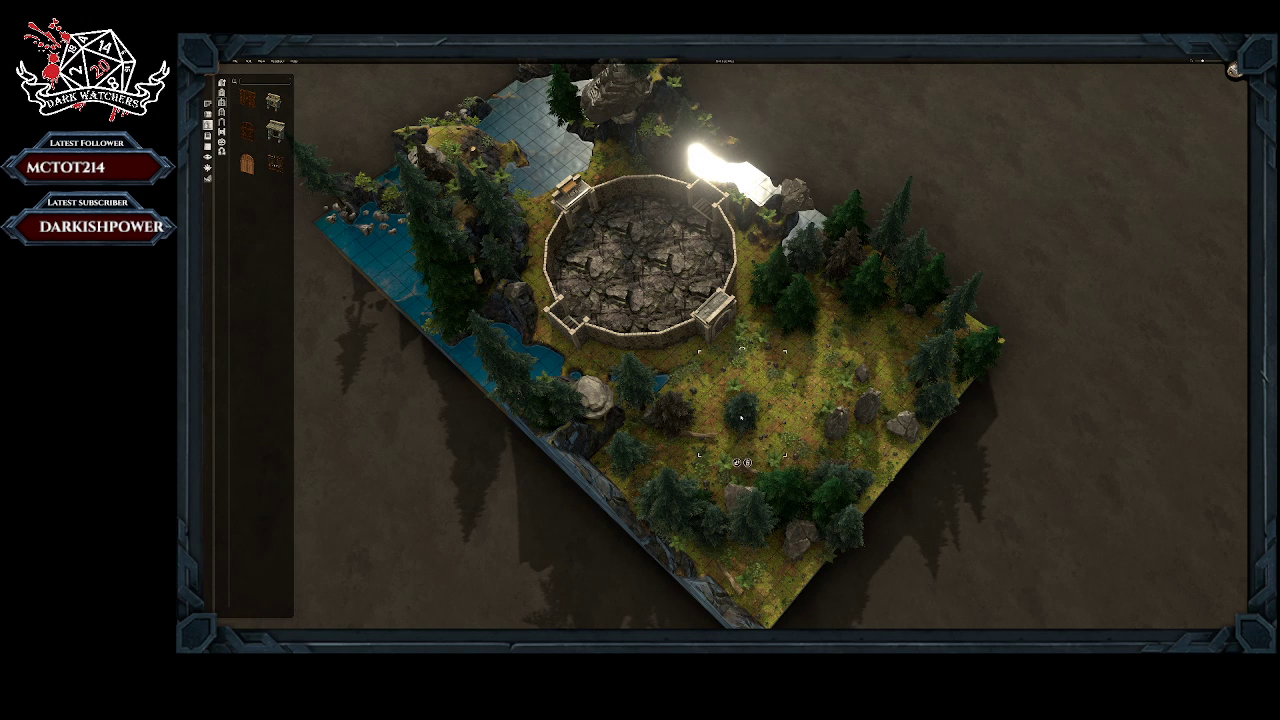
pyautogui.click(748, 463)
pyautogui.rightClick(742, 337)
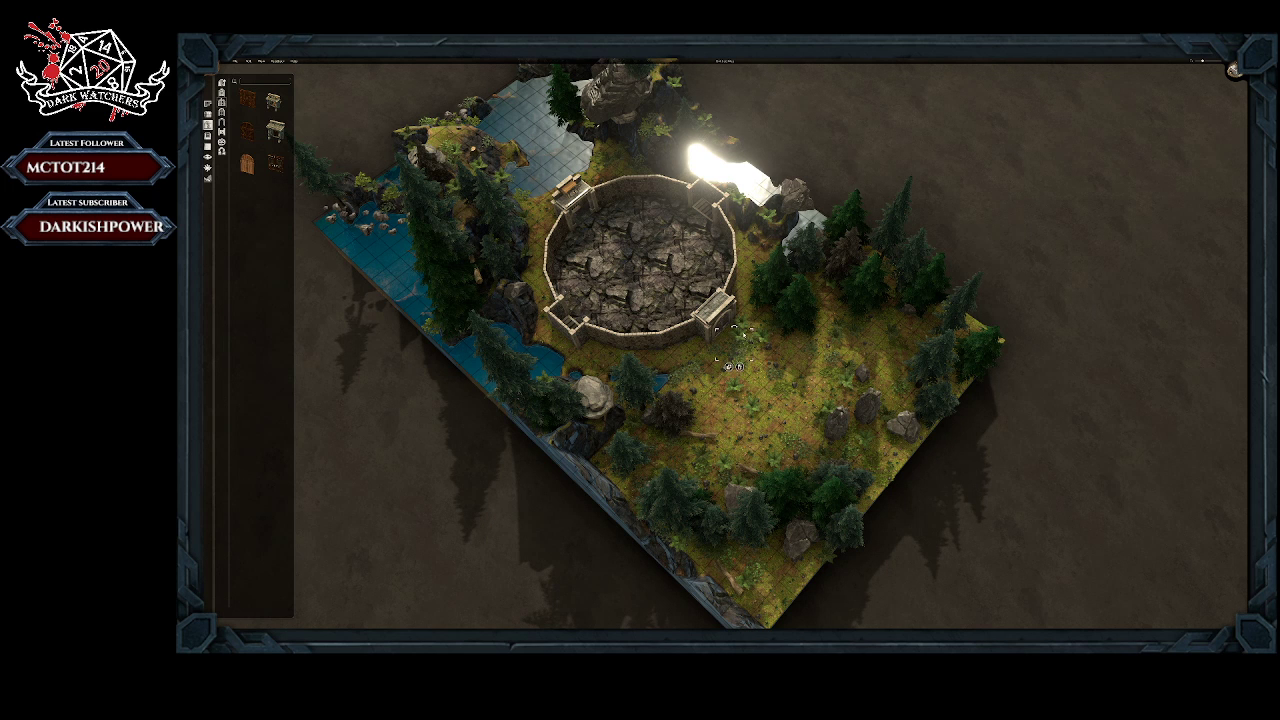
pyautogui.click(740, 367)
pyautogui.rightClick(740, 338)
pyautogui.click(743, 361)
pyautogui.rightClick(748, 345)
pyautogui.click(743, 365)
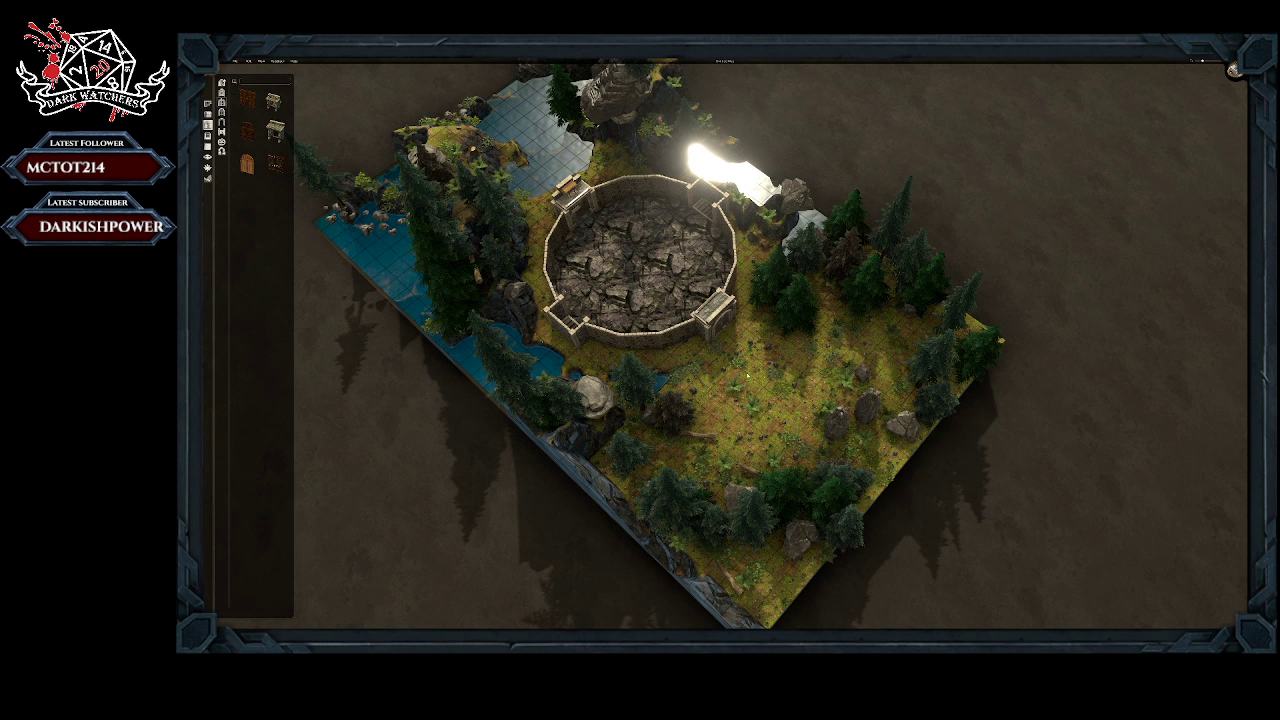
# Step: Remove the small plants scattered across the middle of the grassy clearing outside the northern gateway
pyautogui.rightClick(770, 352)
pyautogui.click(781, 396)
pyautogui.rightClick(753, 406)
pyautogui.click(756, 434)
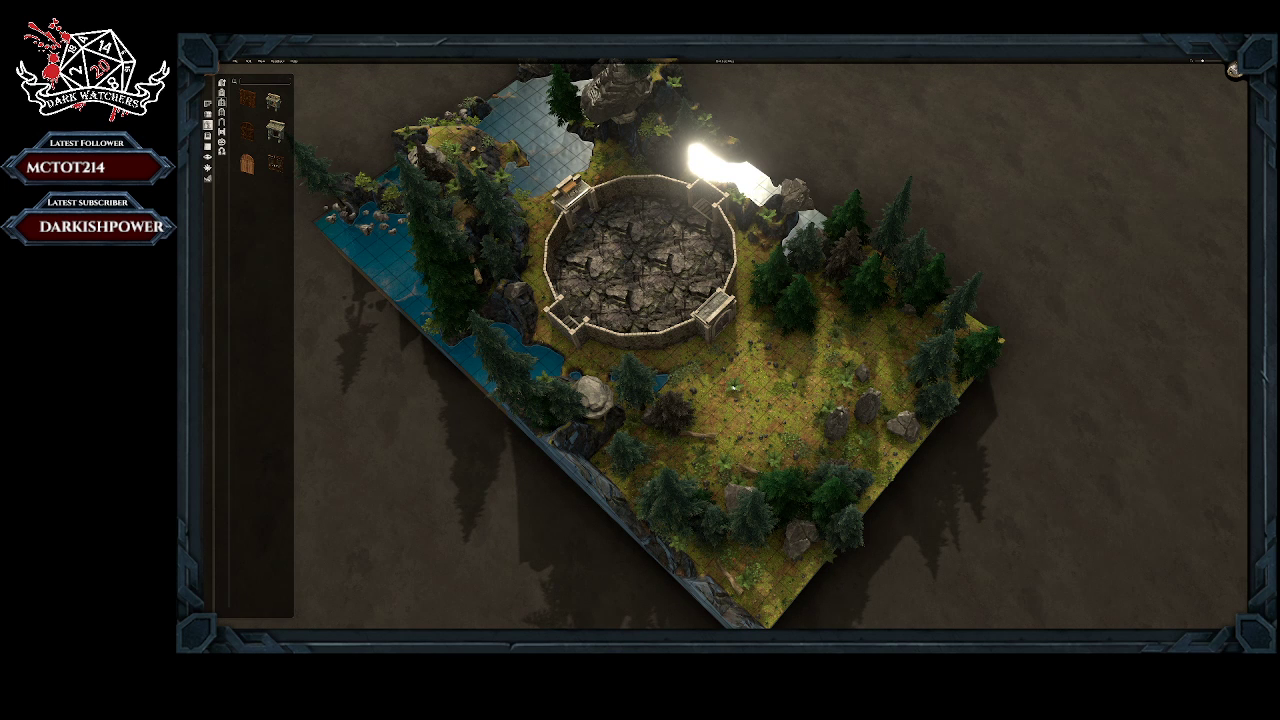
pyautogui.rightClick(734, 387)
pyautogui.click(740, 411)
# Step: Flip the northern gateway on the arena wall and inspect it from both the lake side and the forest side
pyautogui.rightClick(725, 324)
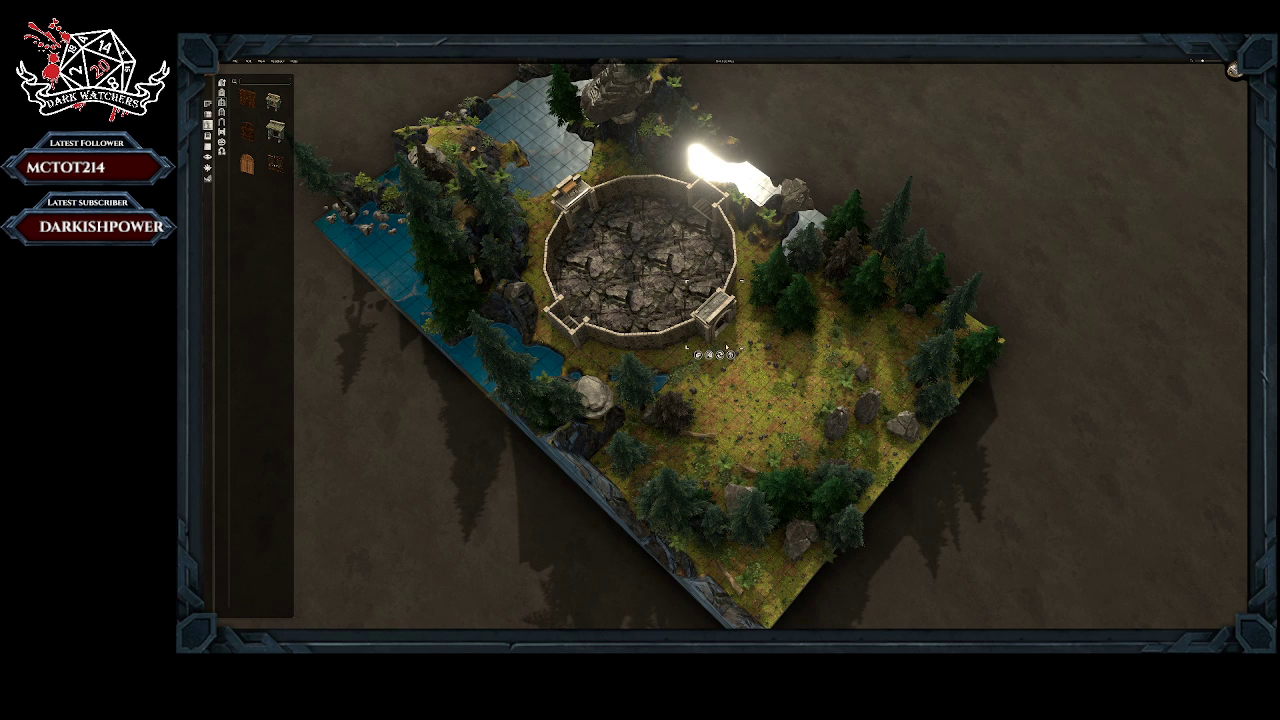
pyautogui.click(750, 347)
pyautogui.click(715, 316)
pyautogui.click(719, 355)
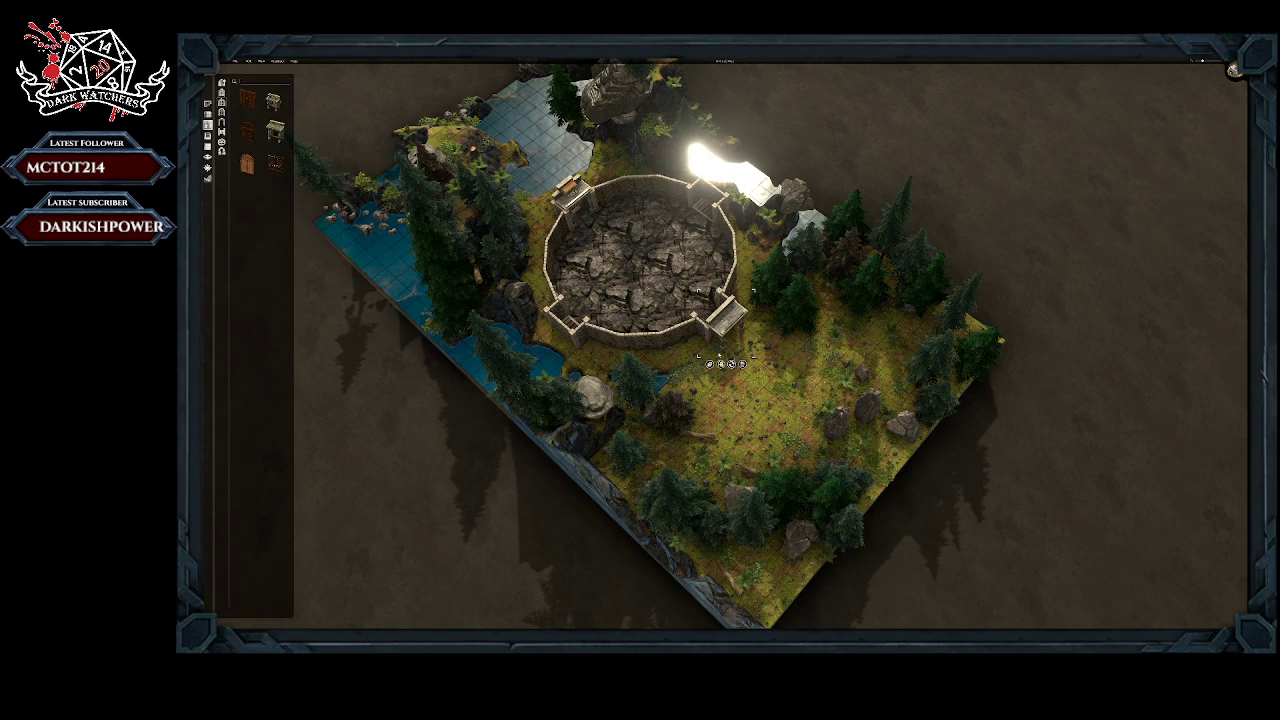
pyautogui.moveTo(755, 338); pyautogui.dragTo(763, 270, button='middle')
pyautogui.moveTo(640, 372); pyautogui.dragTo(995, 207, button='middle')
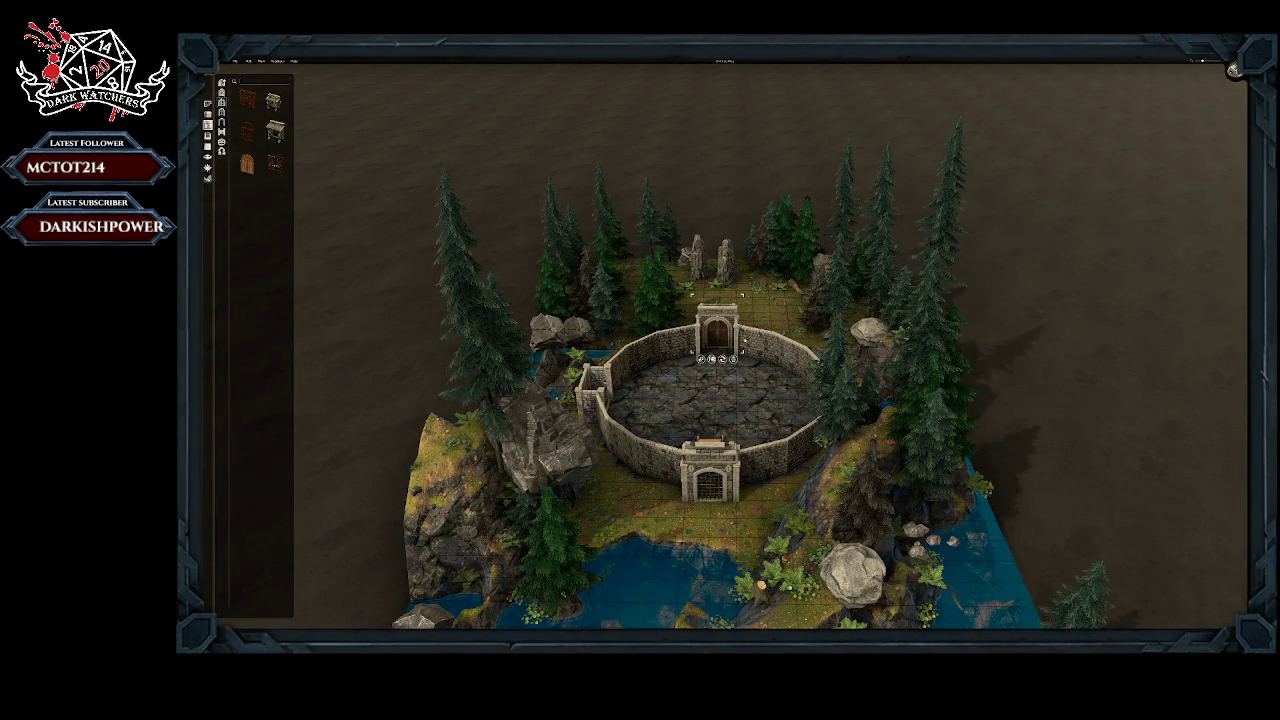
pyautogui.moveTo(743, 341); pyautogui.dragTo(502, 405, button='middle')
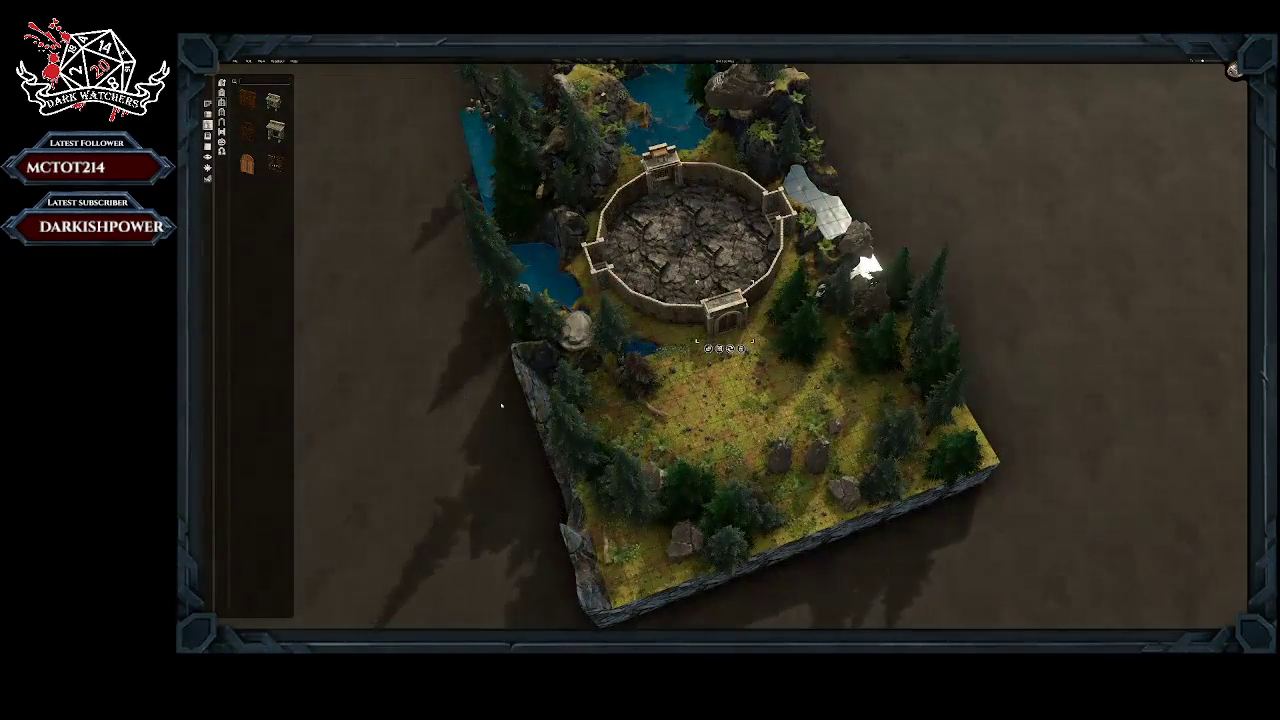
# Step: Remove the dark bush and nearby ground clutter beside the small pond outside the northern gateway
pyautogui.click(690, 368)
pyautogui.click(680, 367)
pyautogui.click(670, 371)
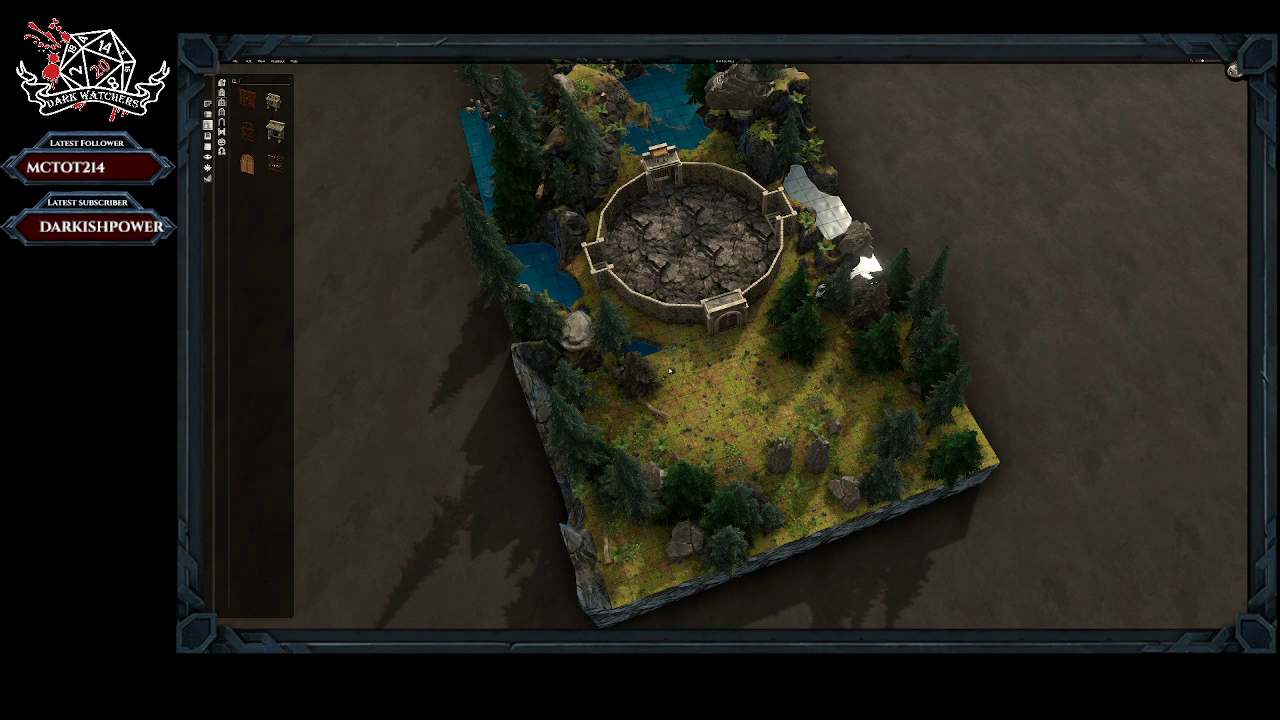
pyautogui.click(653, 384)
pyautogui.click(662, 403)
pyautogui.click(640, 383)
pyautogui.click(639, 429)
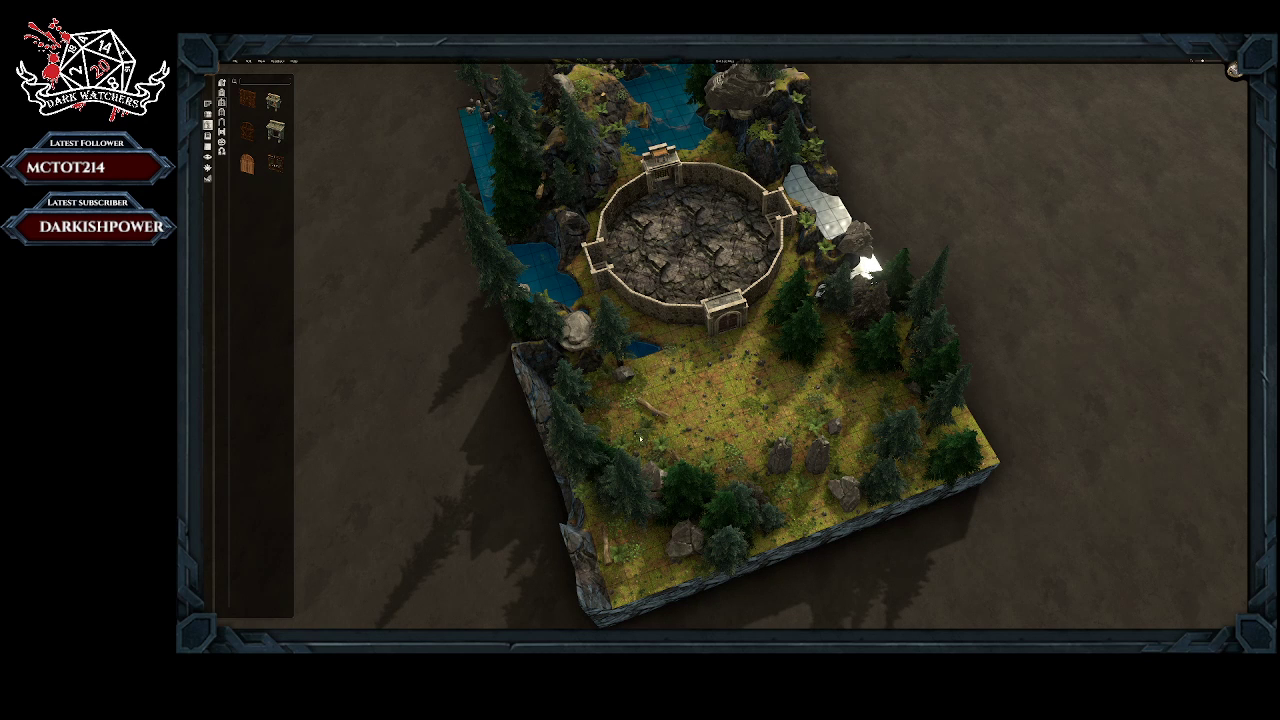
# Step: Remove the fallen log and the large conifers between the clearing and the map's northern edge
pyautogui.click(655, 458)
pyautogui.click(660, 479)
pyautogui.click(660, 448)
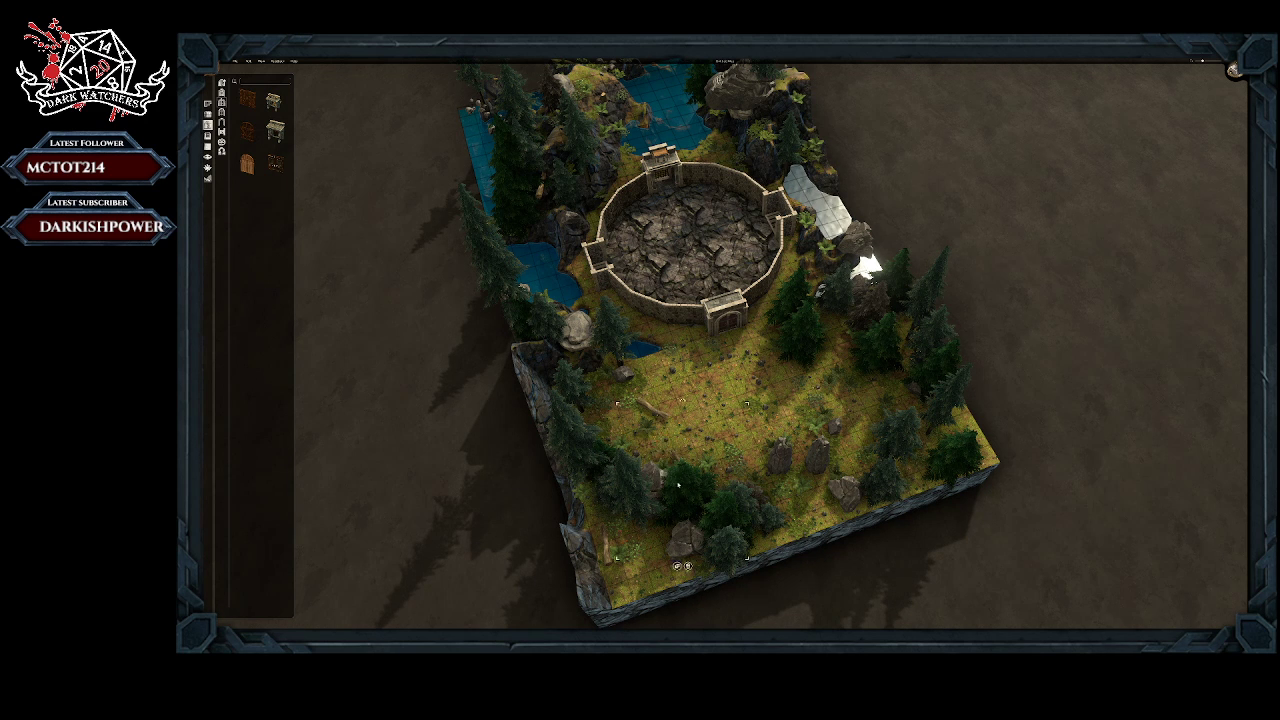
pyautogui.click(688, 566)
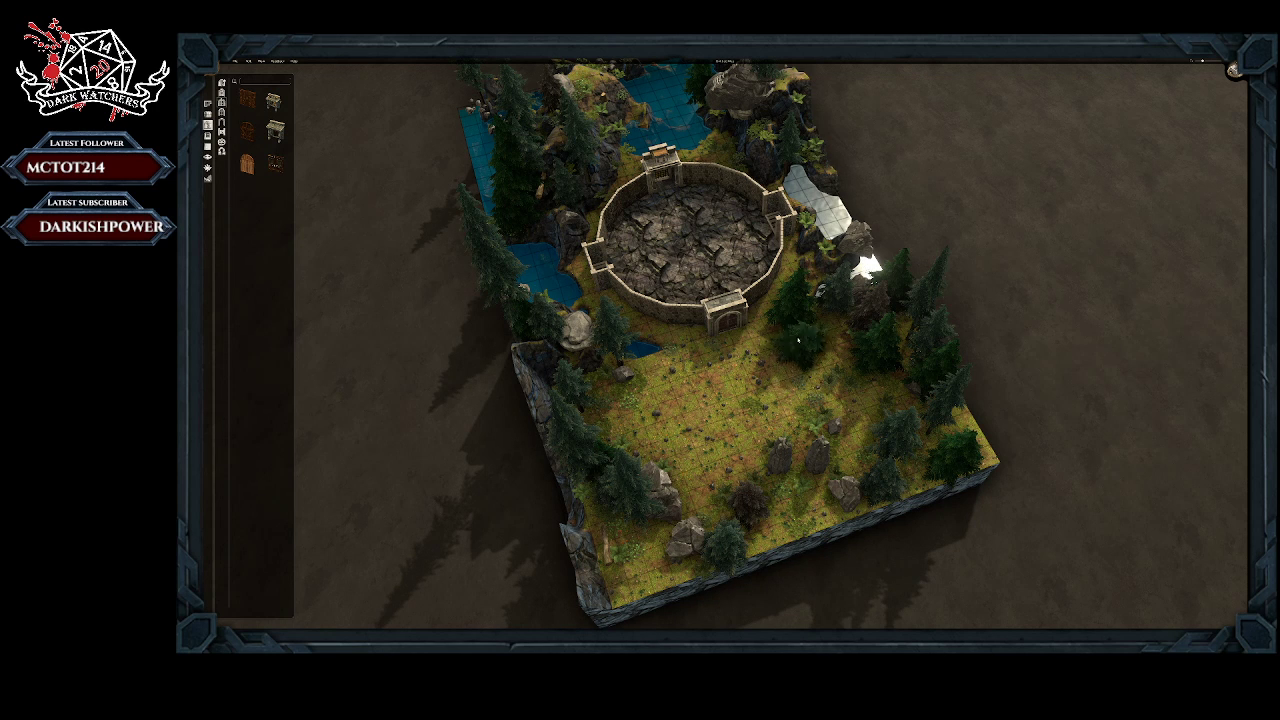
# Step: Delete the conifers beside the northern gateway, the two standing stones in the clearing and the dark bush near the northern edge
pyautogui.rightClick(795, 318)
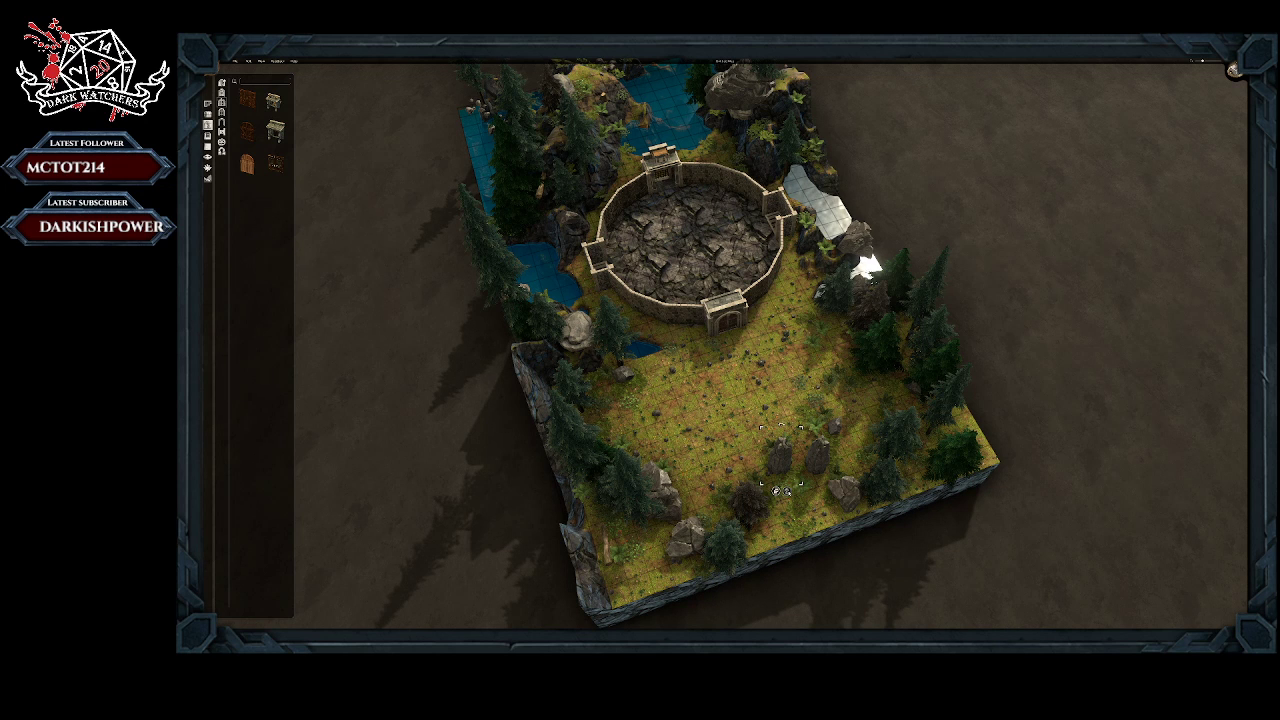
pyautogui.press('Delete')
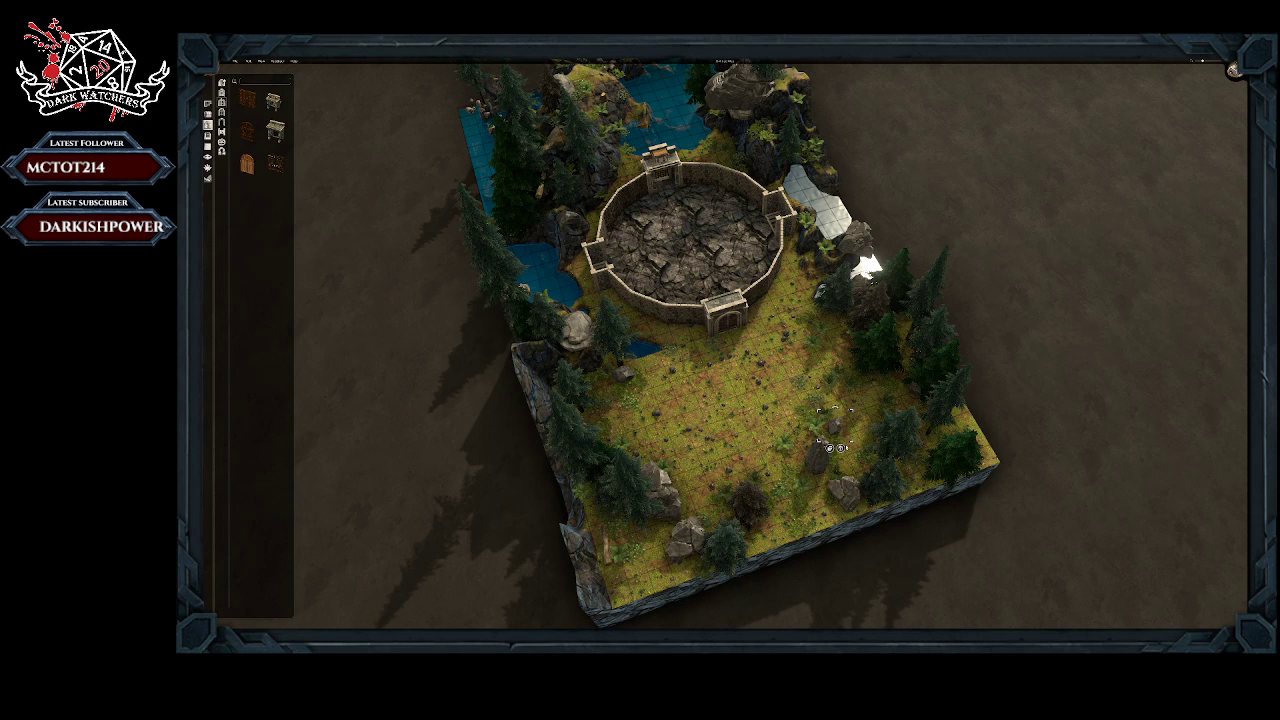
pyautogui.press('Delete')
pyautogui.press('Delete')
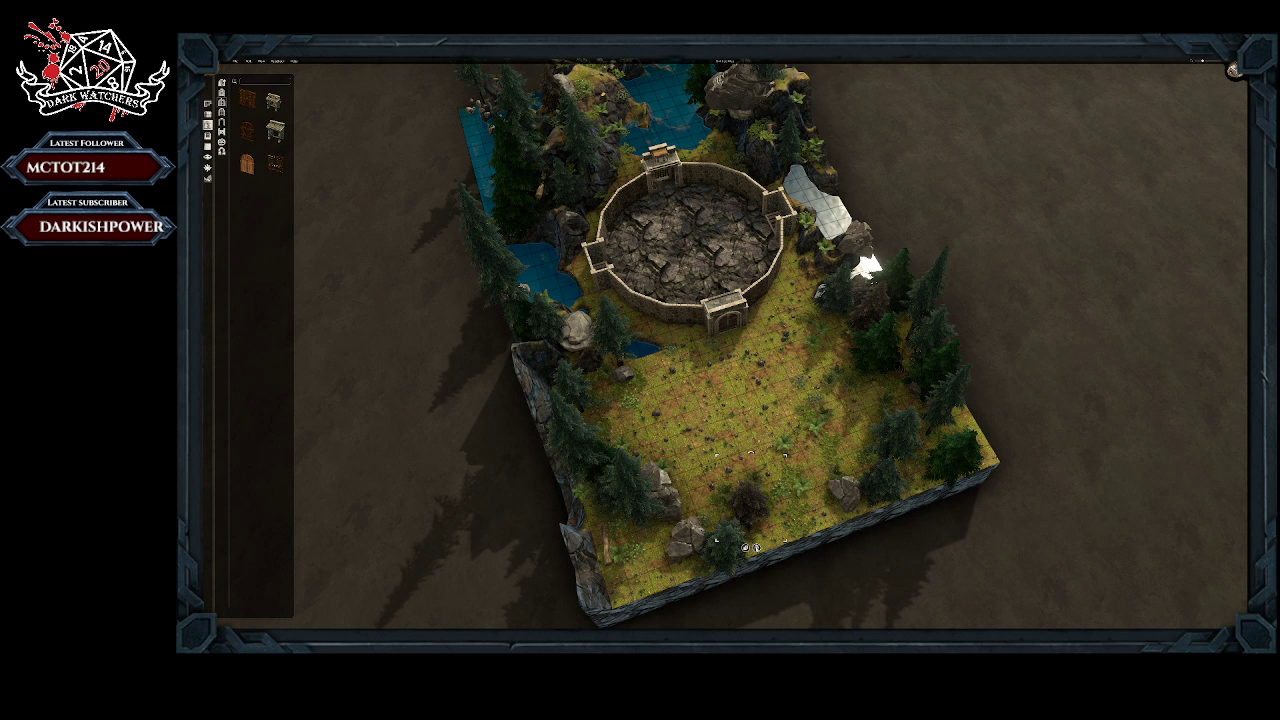
pyautogui.press('Delete')
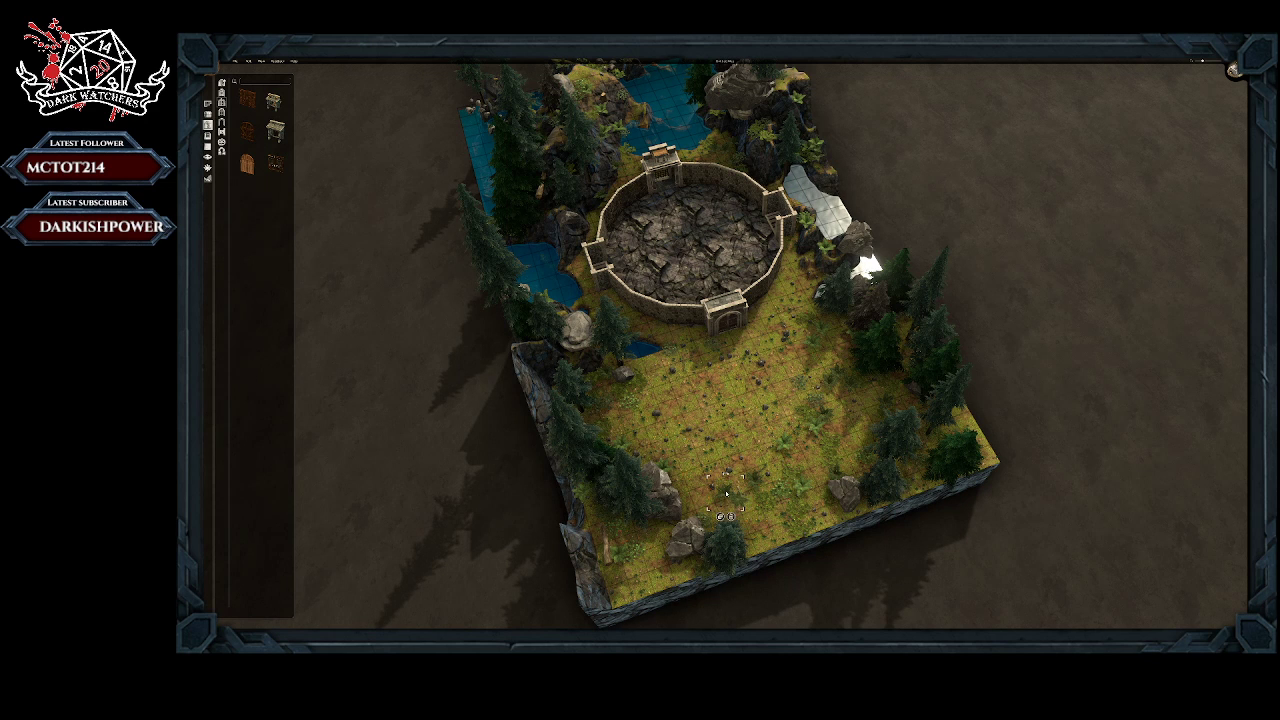
# Step: Remove the lone conifer at the northern edge, the boulder groups and the trees around them near the cliff-side corner
pyautogui.click(731, 597)
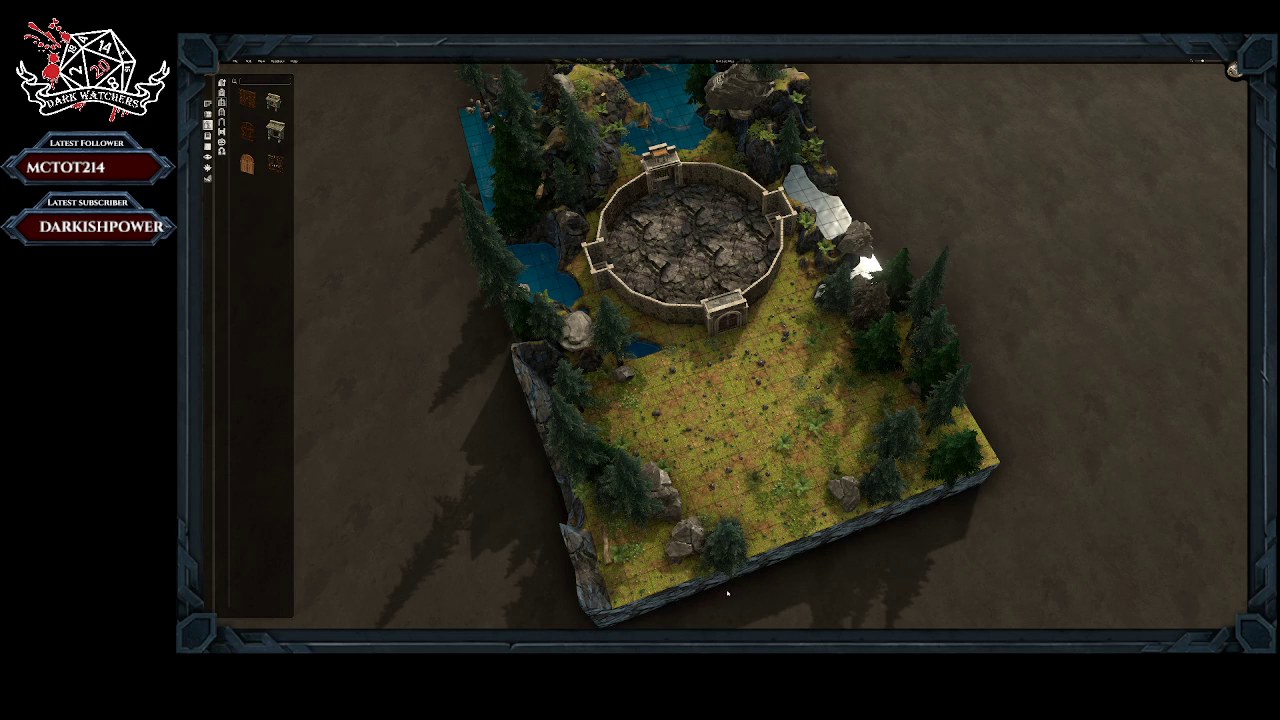
pyautogui.rightClick(692, 543)
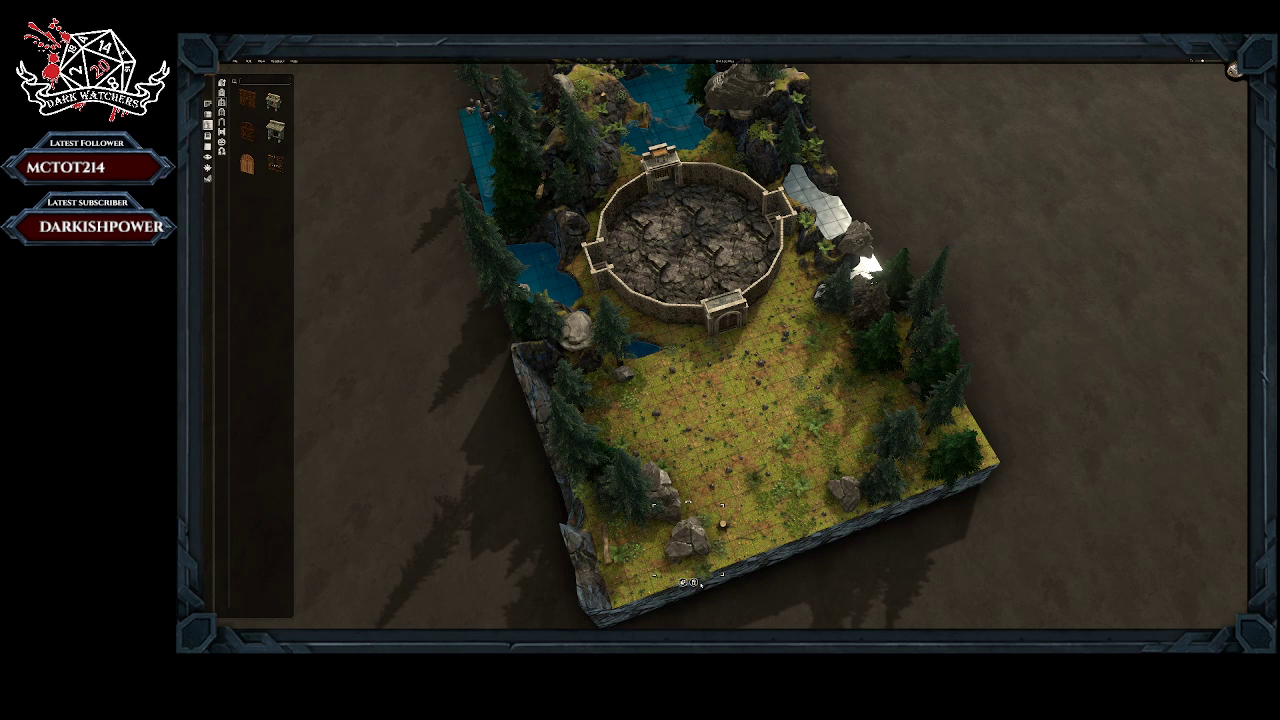
pyautogui.click(695, 582)
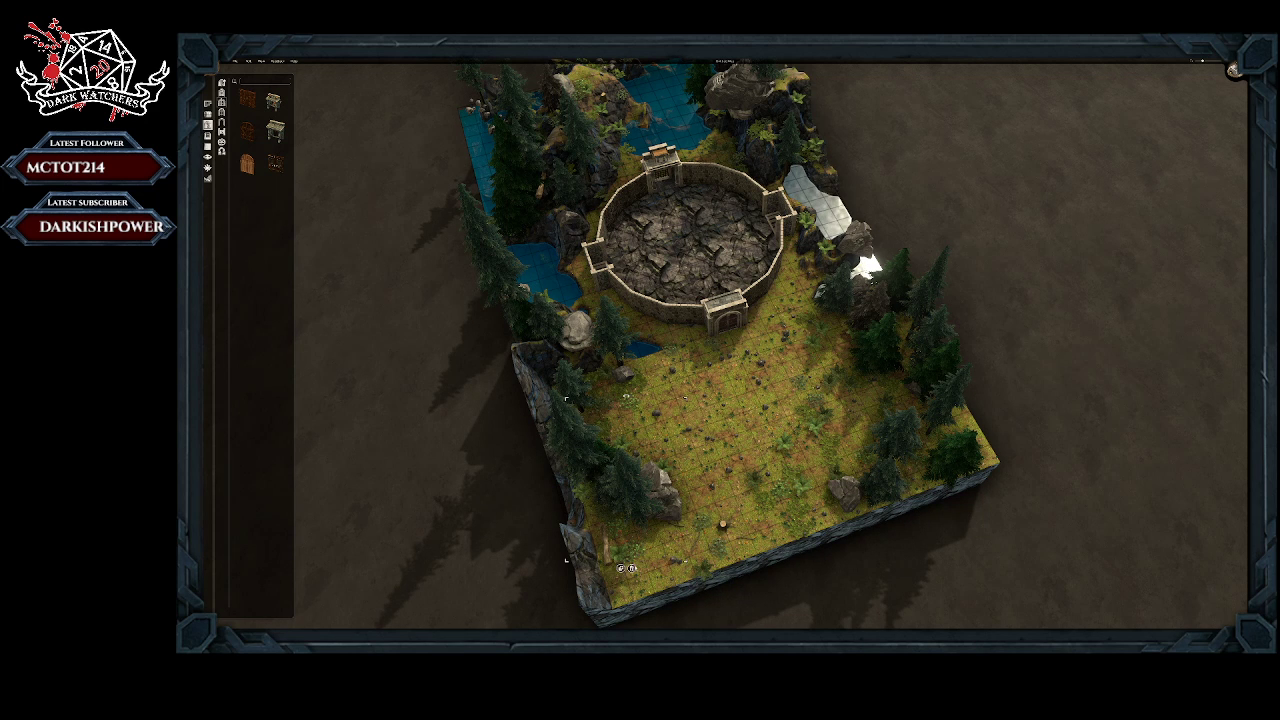
pyautogui.click(632, 568)
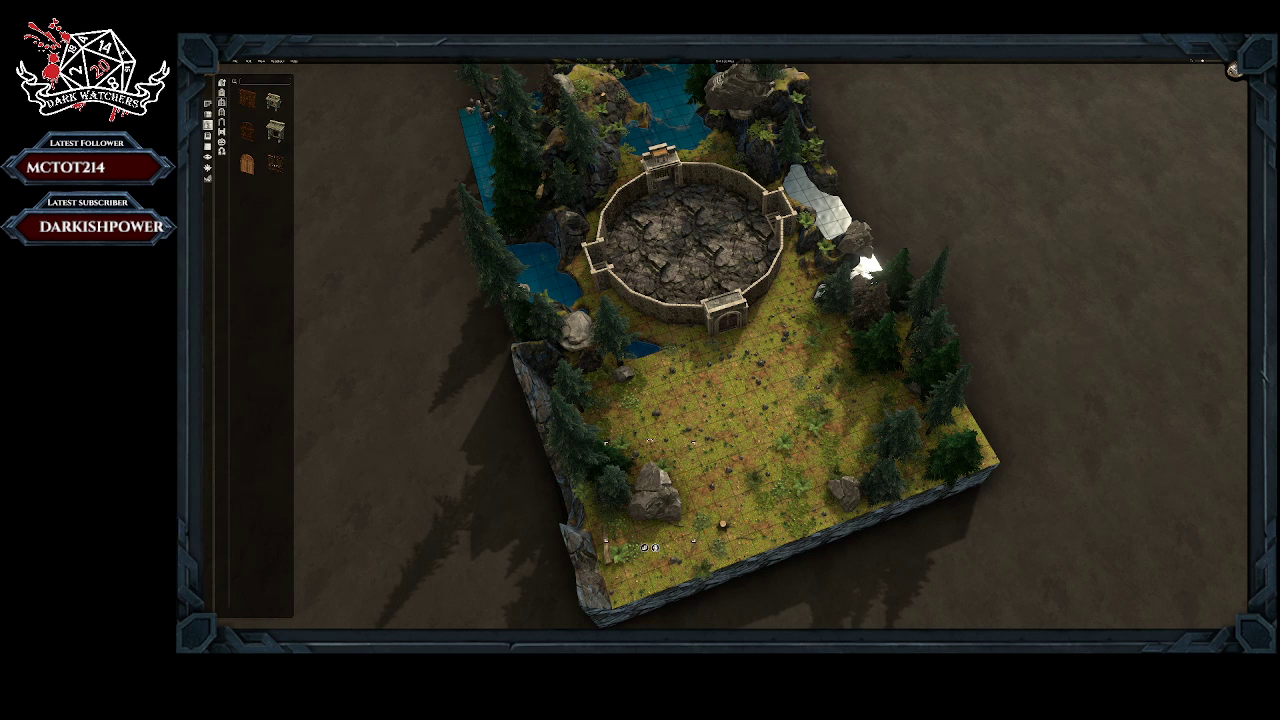
pyautogui.click(655, 548)
pyautogui.rightClick(608, 487)
pyautogui.click(612, 541)
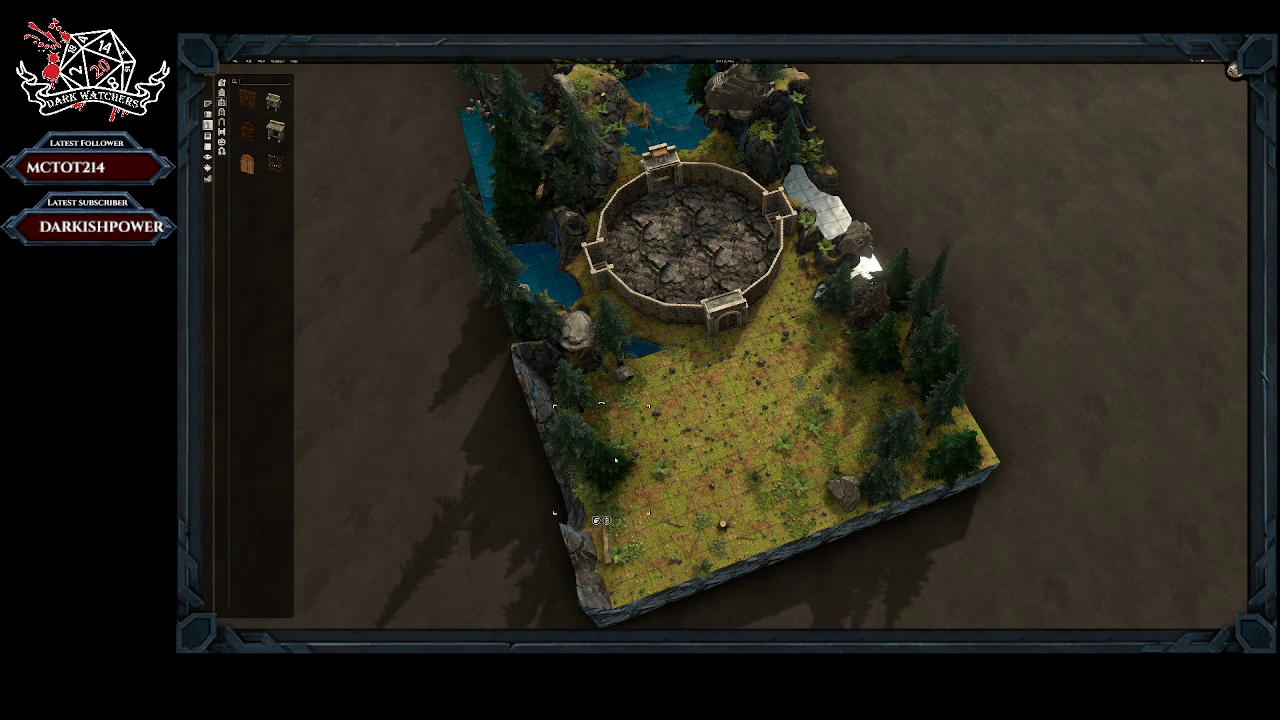
# Step: Remove the remaining conifers along the cliff edge beside the northern clearing
pyautogui.click(608, 520)
pyautogui.rightClick(570, 437)
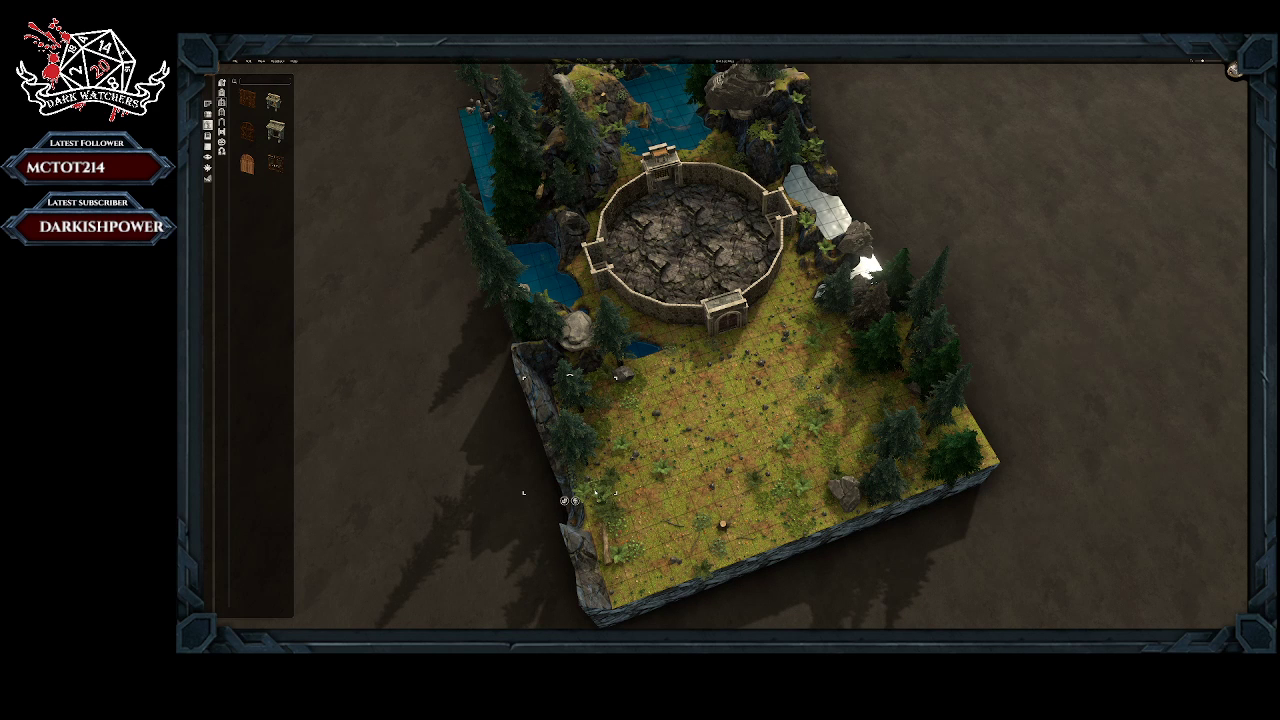
pyautogui.click(576, 502)
# Step: Remove the small rock beside the pond, a nearby plant and the upright rock at the cliff edge
pyautogui.click(629, 379)
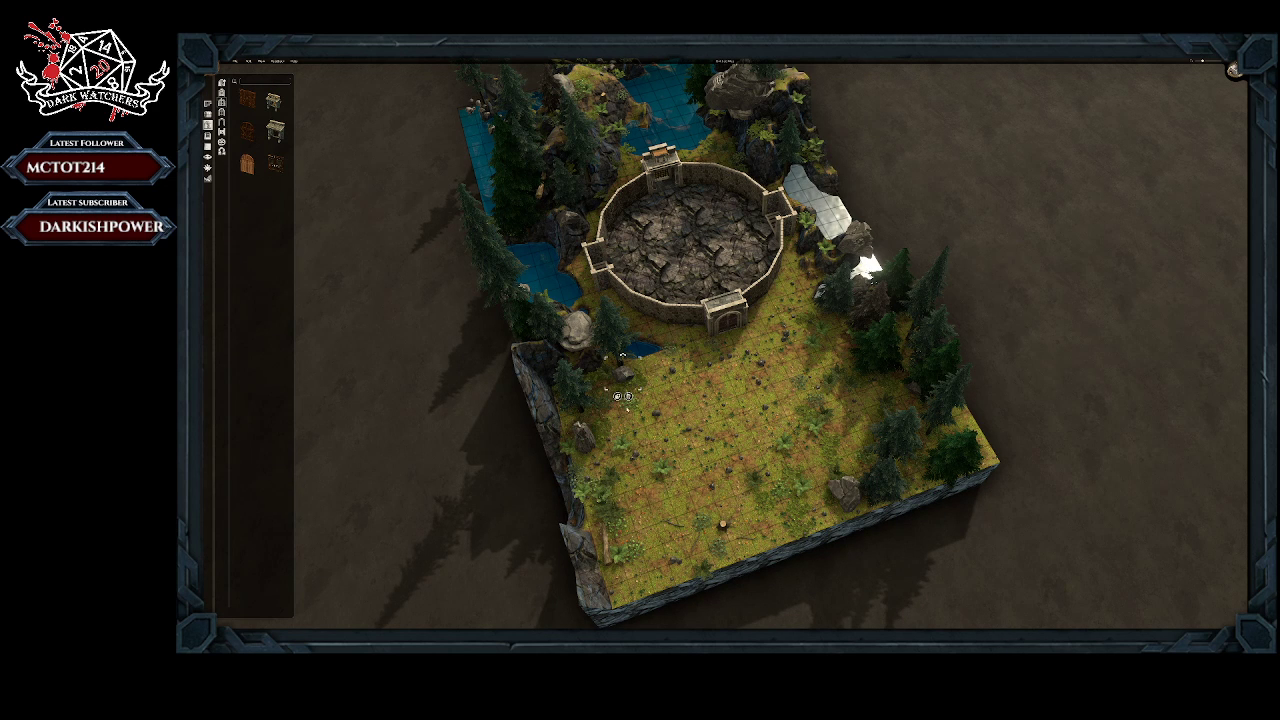
pyautogui.click(629, 396)
pyautogui.rightClick(621, 444)
pyautogui.click(626, 470)
pyautogui.rightClick(585, 437)
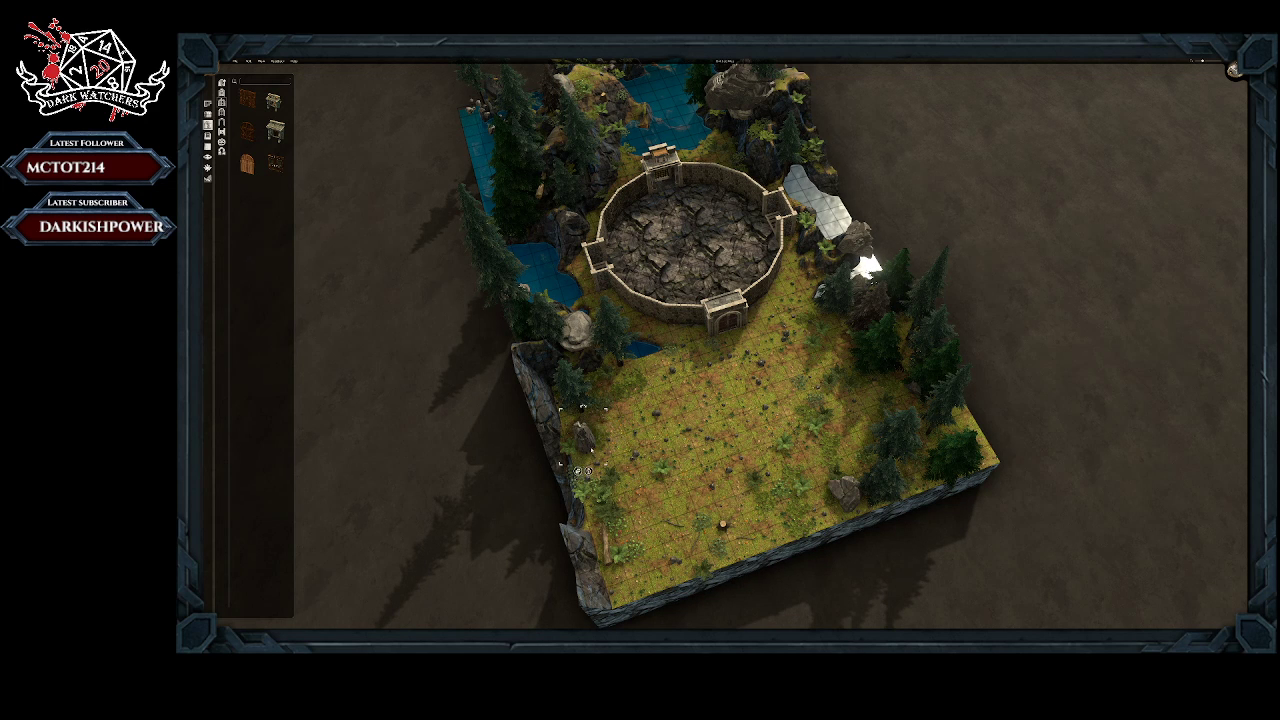
pyautogui.click(588, 471)
# Step: Remove the cluster of ferns and small plants from the grass along the cliff edge
pyautogui.rightClick(610, 474)
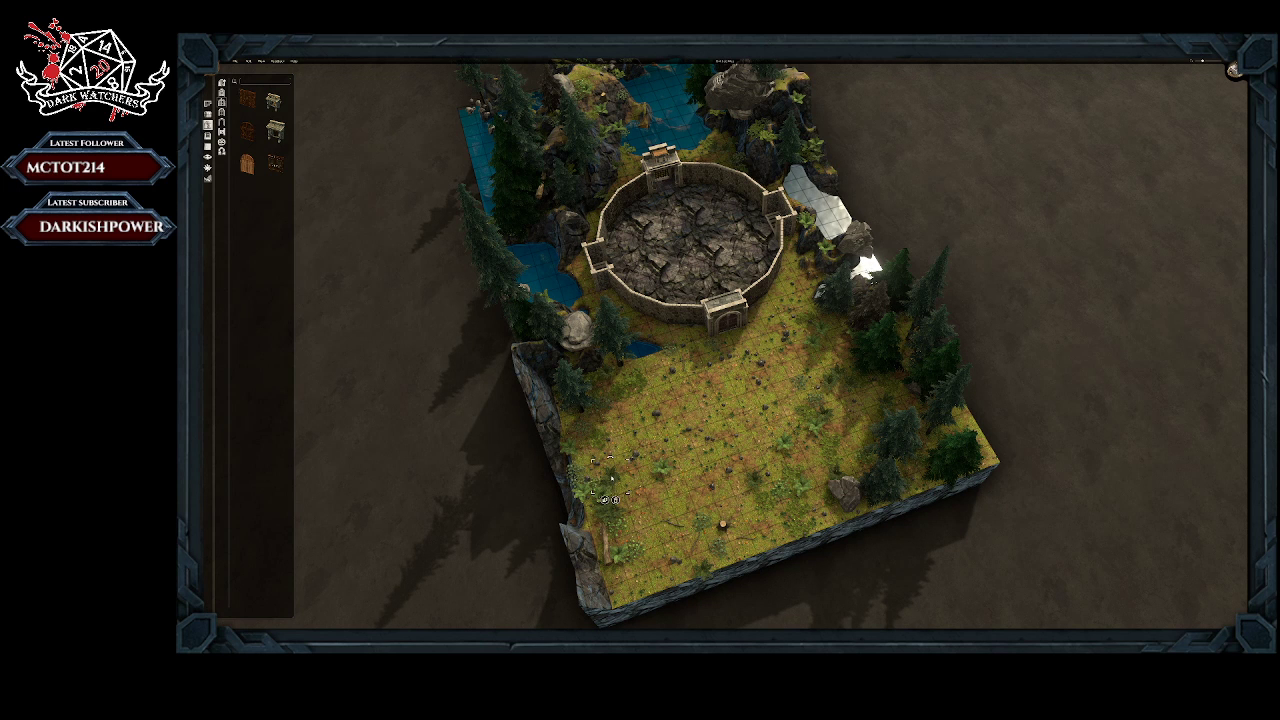
pyautogui.click(617, 502)
pyautogui.rightClick(603, 492)
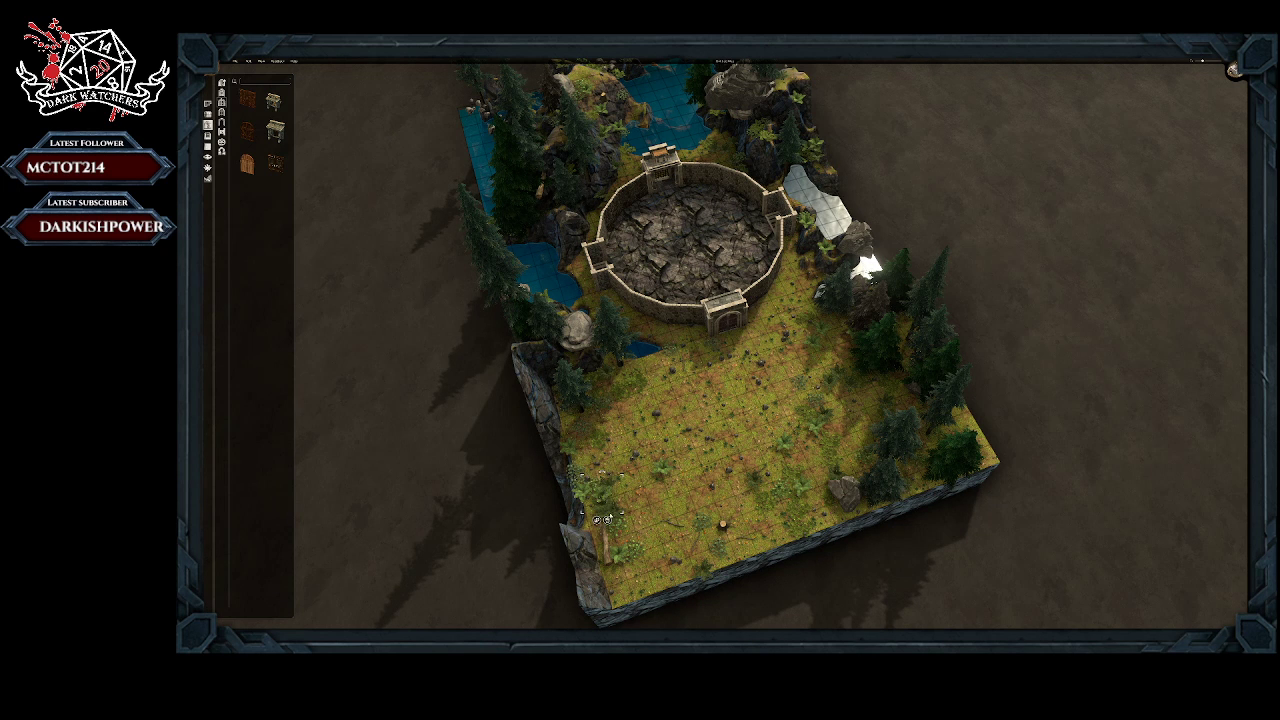
pyautogui.click(608, 519)
pyautogui.rightClick(604, 489)
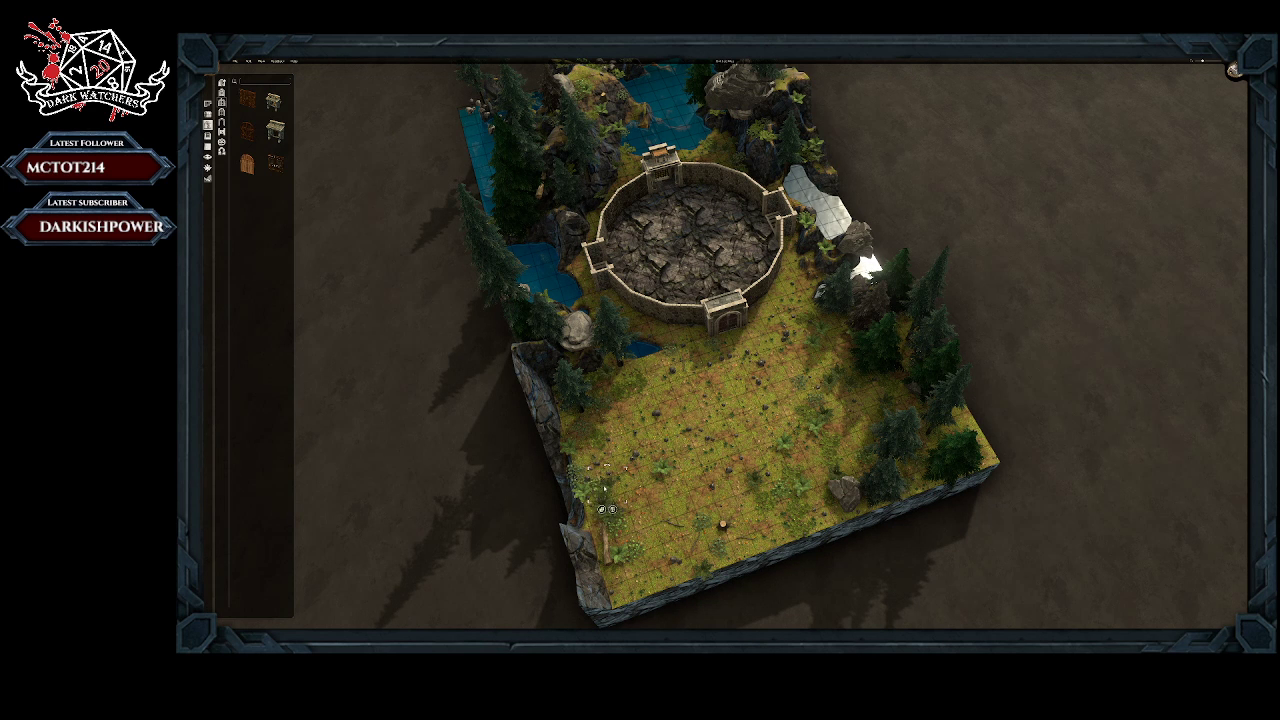
pyautogui.click(608, 510)
pyautogui.rightClick(606, 514)
pyautogui.click(603, 542)
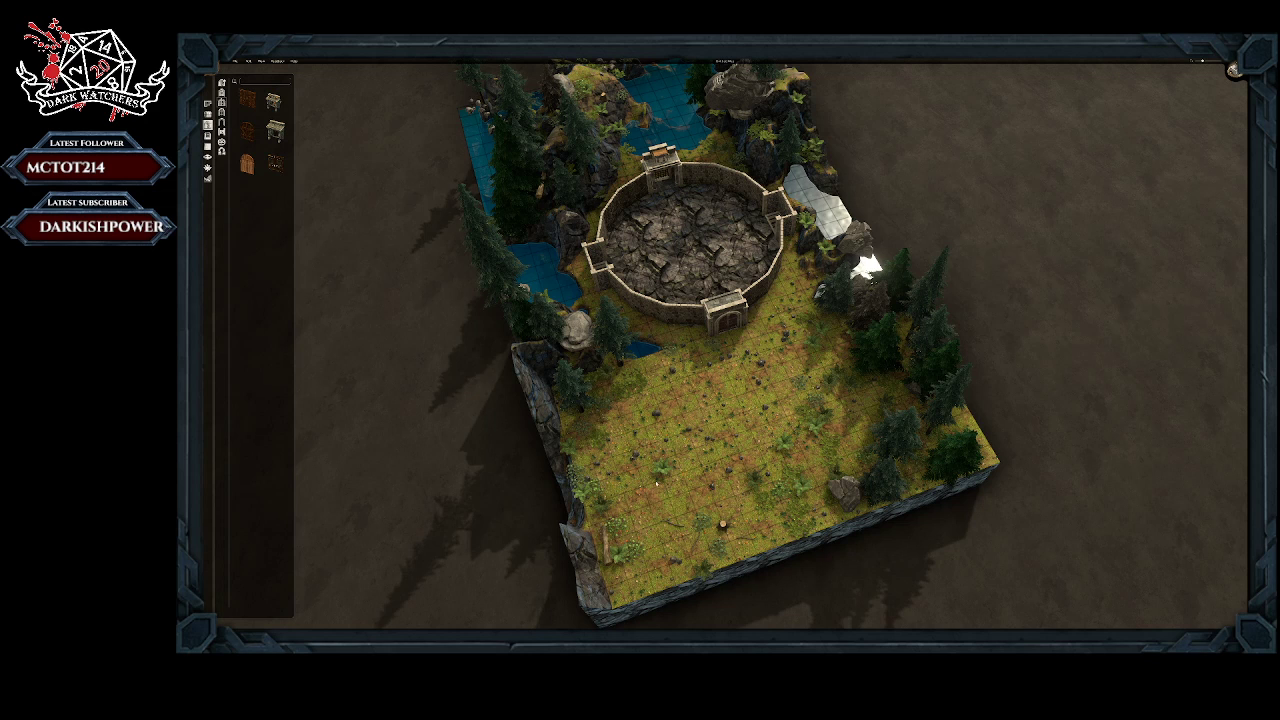
# Step: Remove the scattered plants from the clearing between the cliff-side corner and the small pond
pyautogui.rightClick(661, 467)
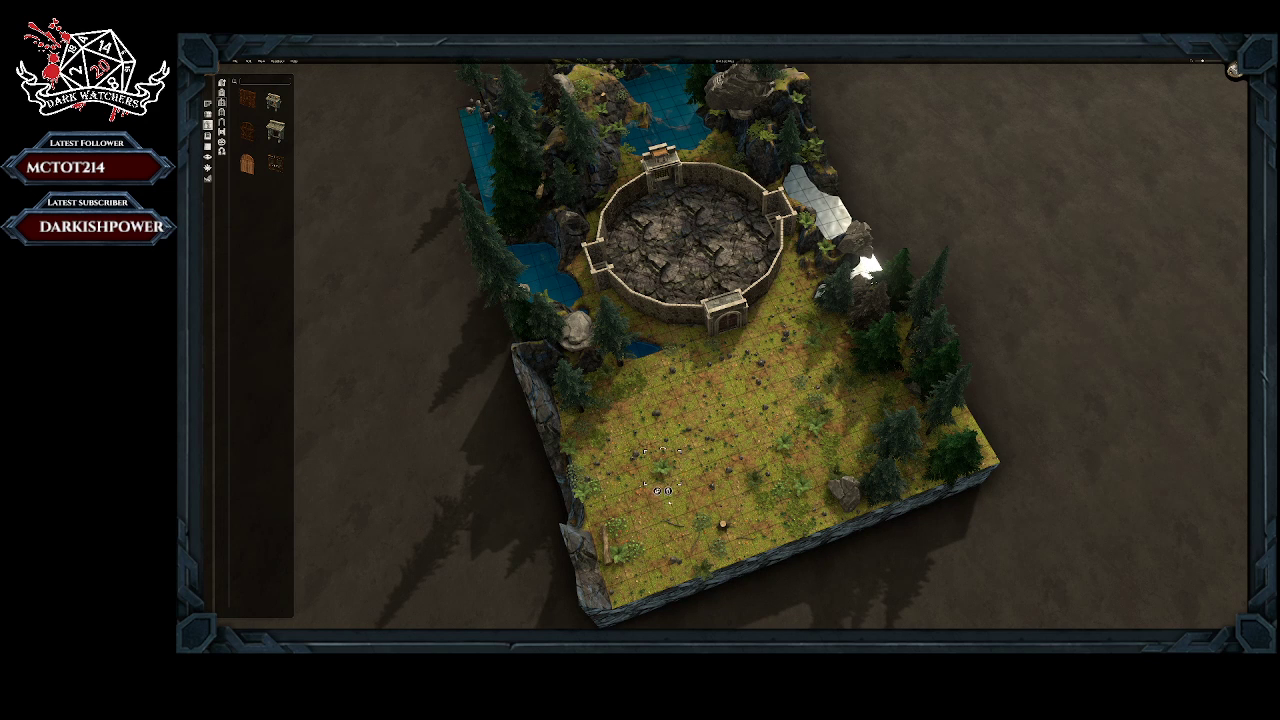
pyautogui.click(669, 492)
pyautogui.rightClick(603, 445)
pyautogui.click(604, 464)
pyautogui.rightClick(638, 386)
pyautogui.click(641, 405)
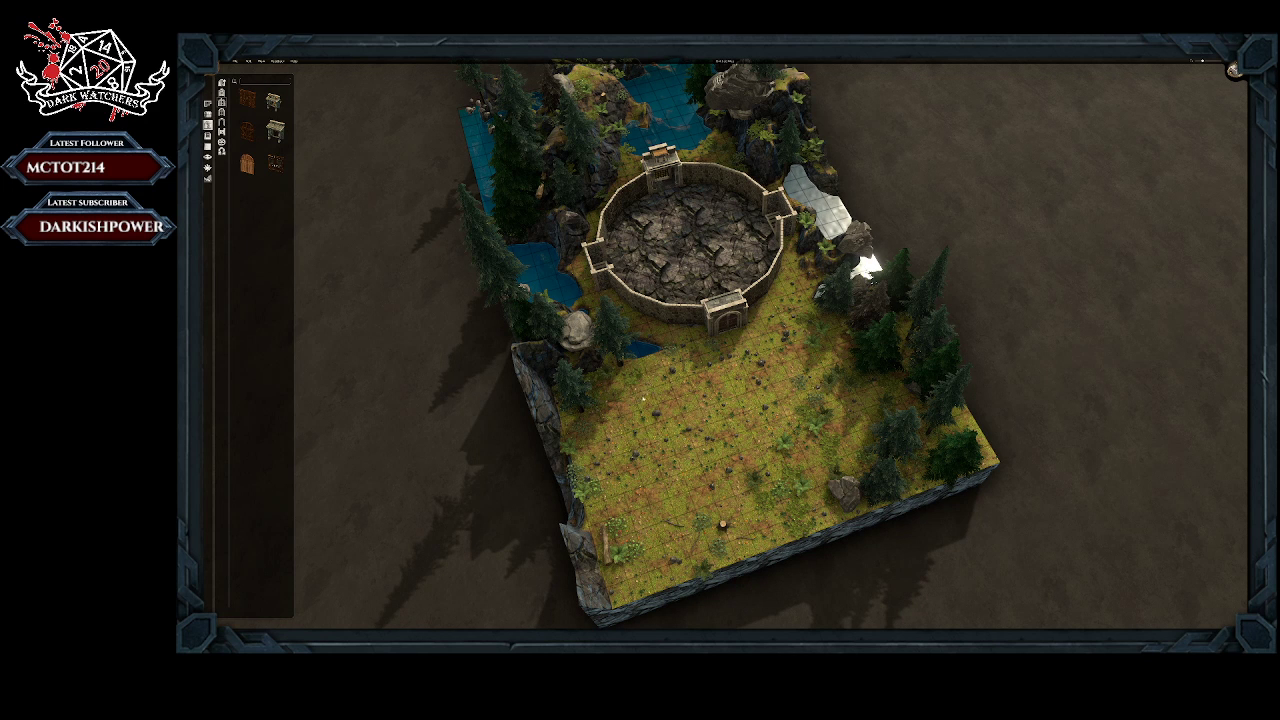
# Step: Remove the small plants from the side of the clearing bordering the remaining row of conifers
pyautogui.click(809, 322)
pyautogui.click(810, 341)
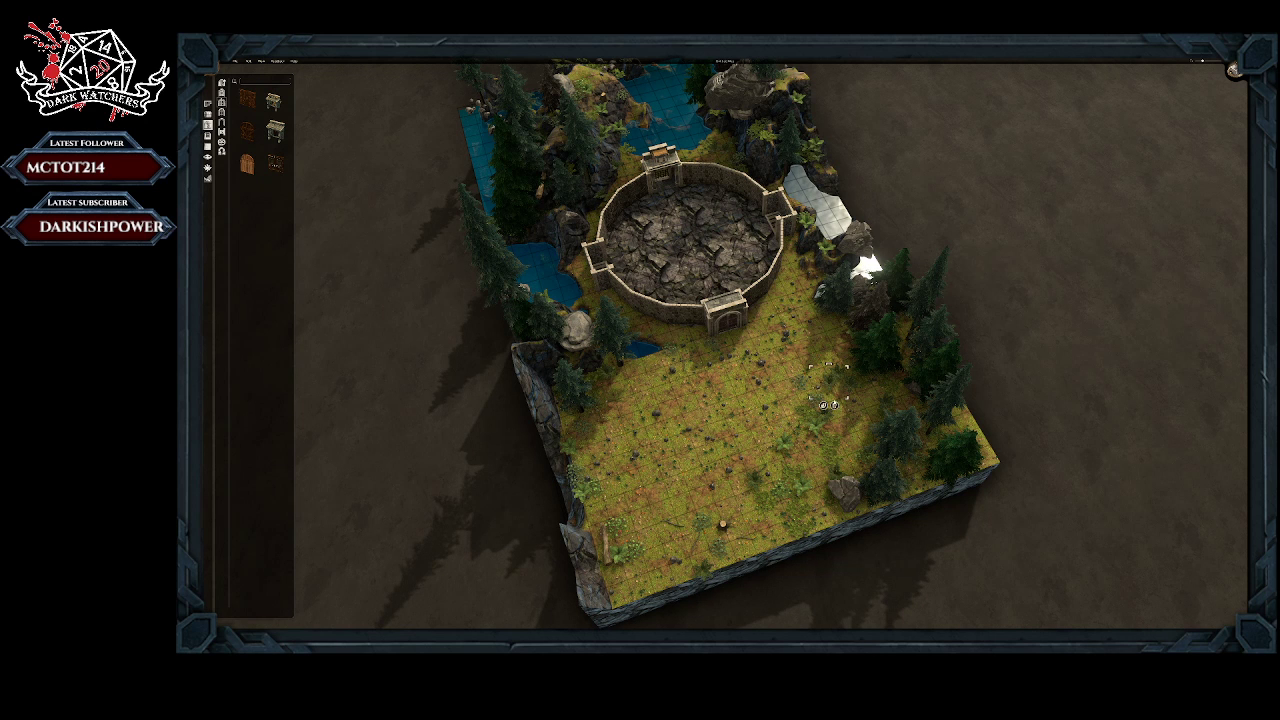
pyautogui.rightClick(832, 383)
pyautogui.click(843, 398)
pyautogui.rightClick(860, 380)
pyautogui.click(866, 402)
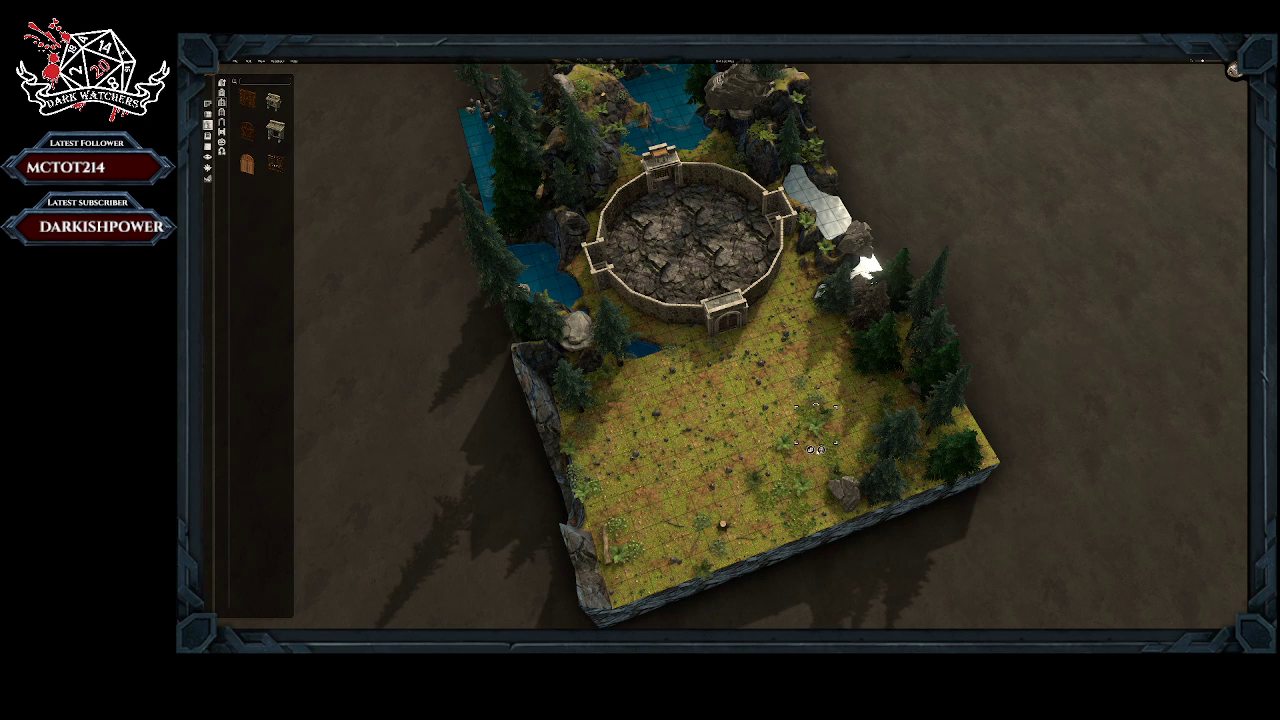
pyautogui.rightClick(816, 428)
pyautogui.click(830, 436)
# Step: Remove the ferns, low plants and tree stump from the clearing near the map's northern edge
pyautogui.rightClick(789, 445)
pyautogui.click(789, 469)
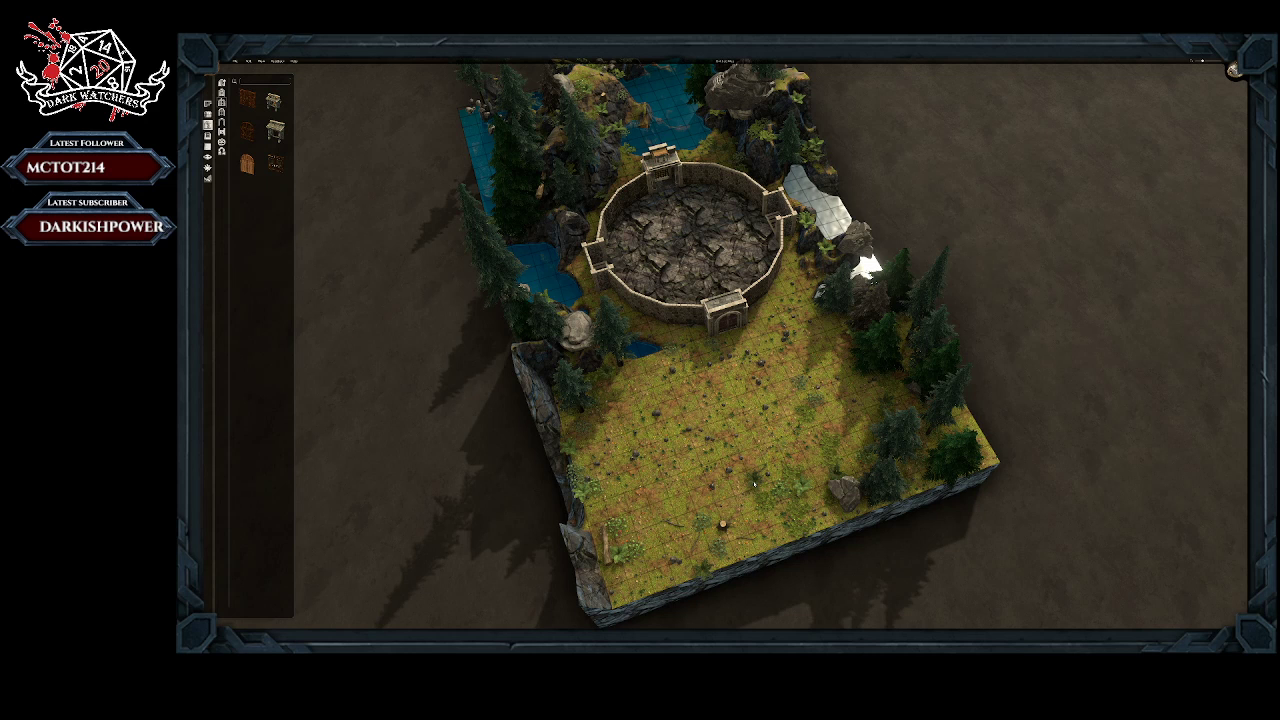
pyautogui.rightClick(754, 482)
pyautogui.click(759, 507)
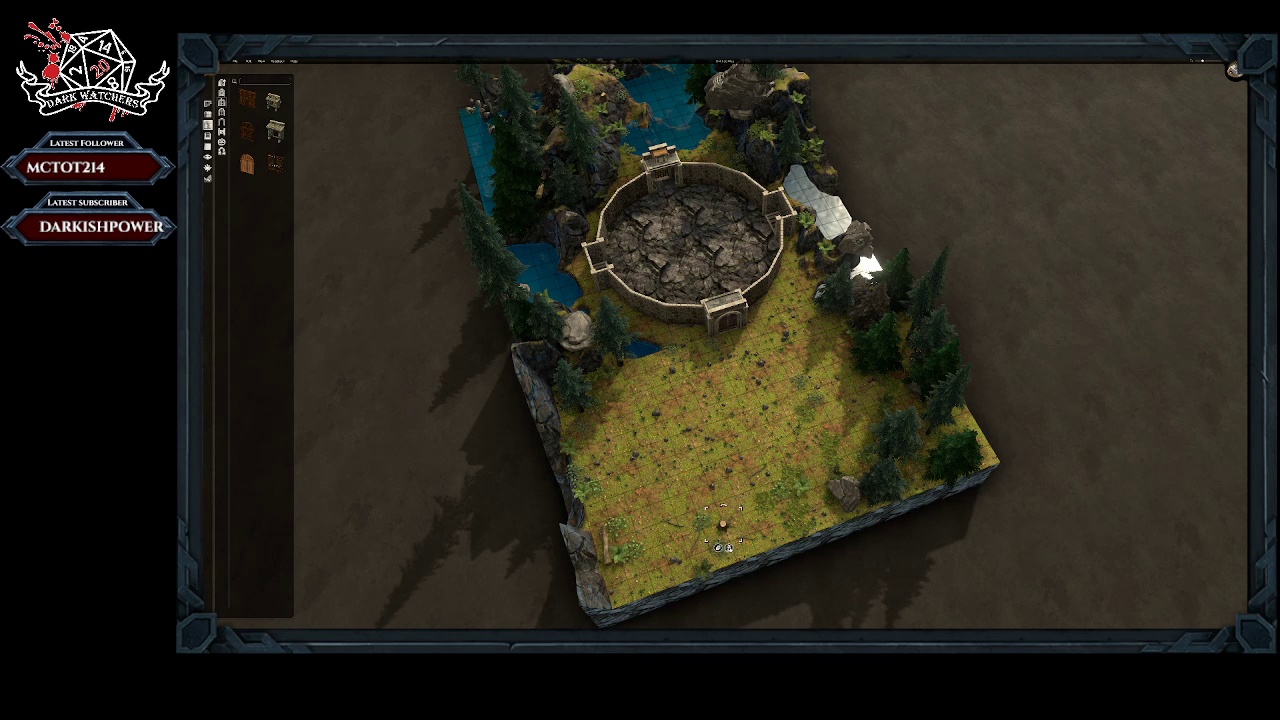
pyautogui.rightClick(752, 479)
pyautogui.click(763, 489)
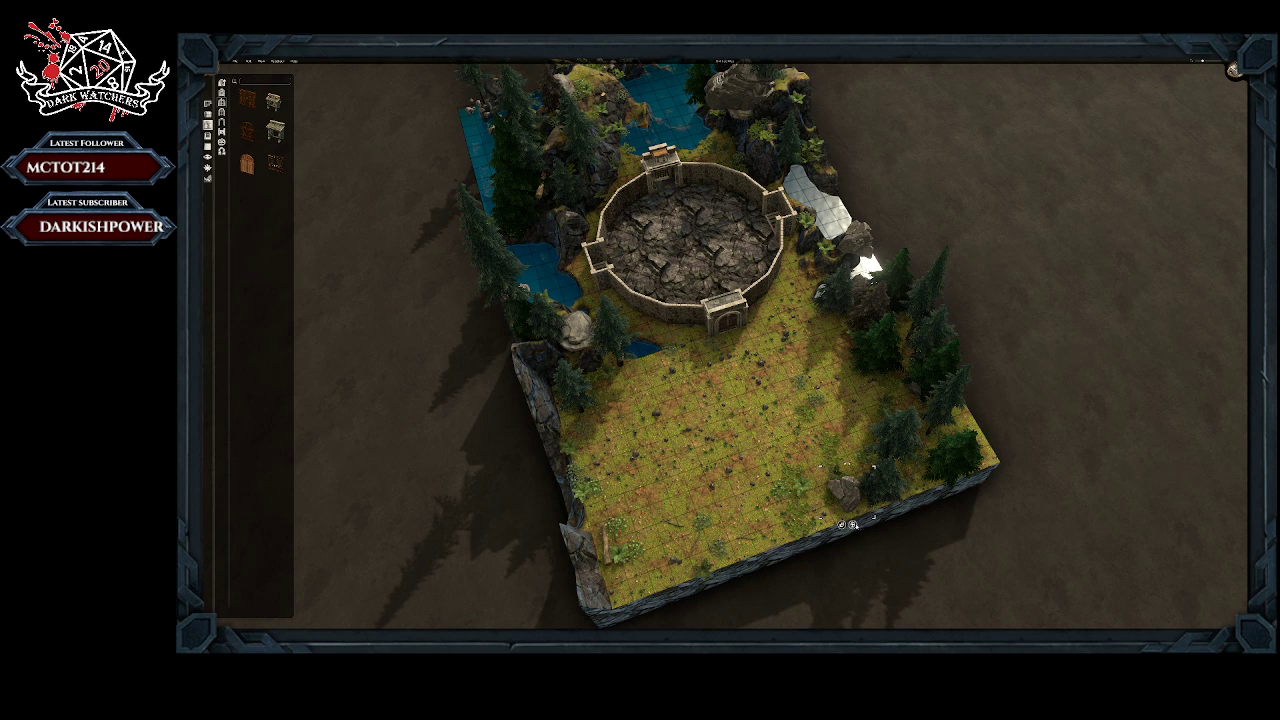
# Step: Remove the boulder and the small plants beside it along the northern edge of the clearing
pyautogui.rightClick(795, 478)
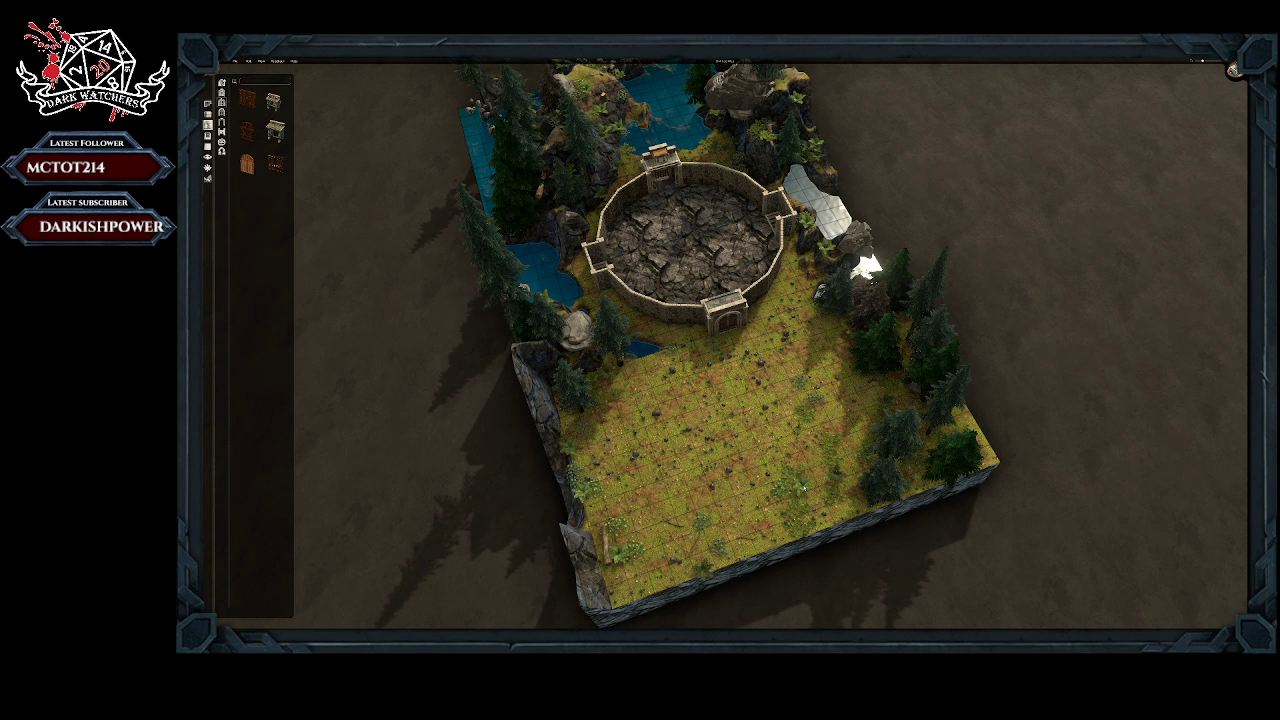
pyautogui.click(798, 497)
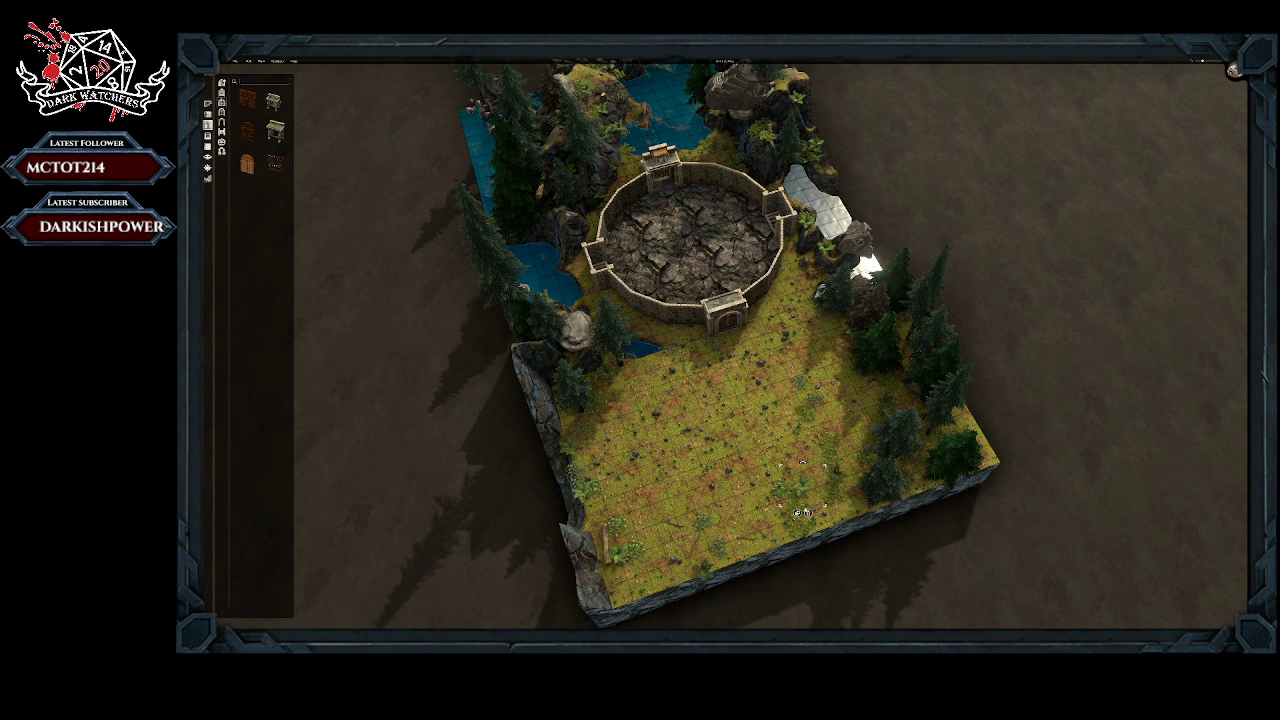
pyautogui.rightClick(797, 508)
pyautogui.click(803, 532)
pyautogui.rightClick(801, 531)
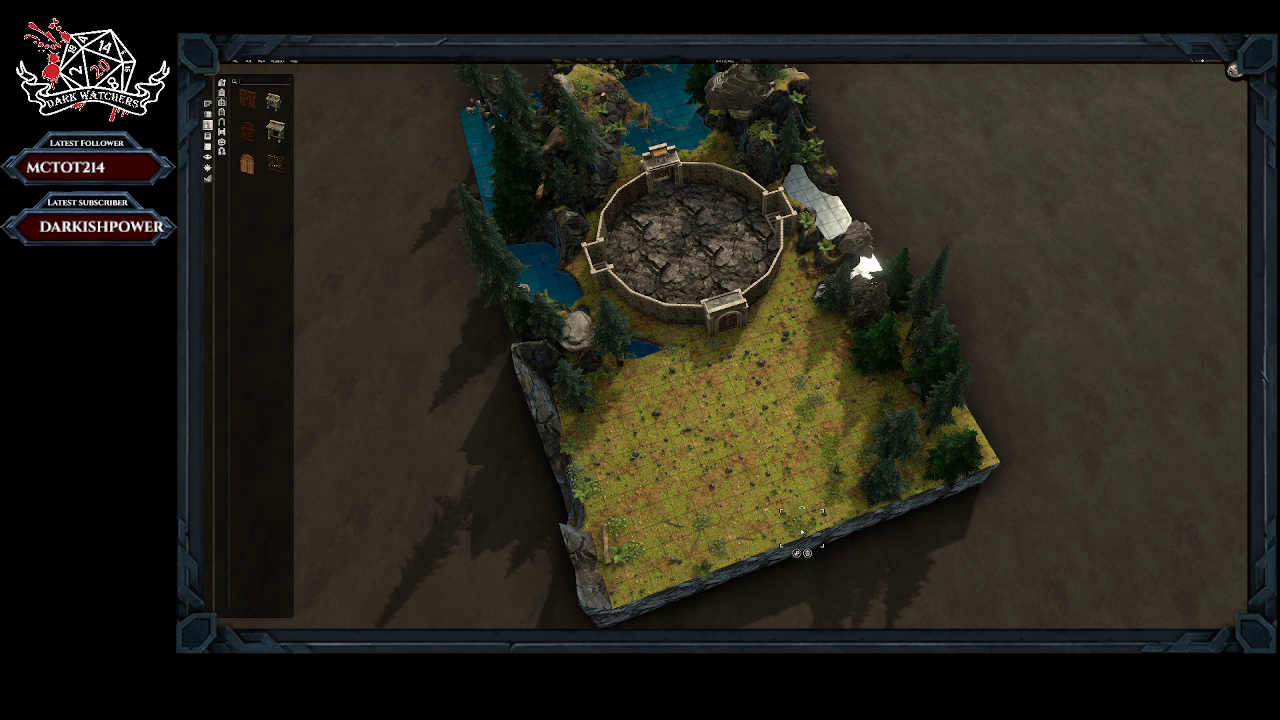
pyautogui.click(808, 553)
# Step: Remove the scattered low plants from the middle of the clearing, in front of the conifers opposite the cliff
pyautogui.rightClick(829, 500)
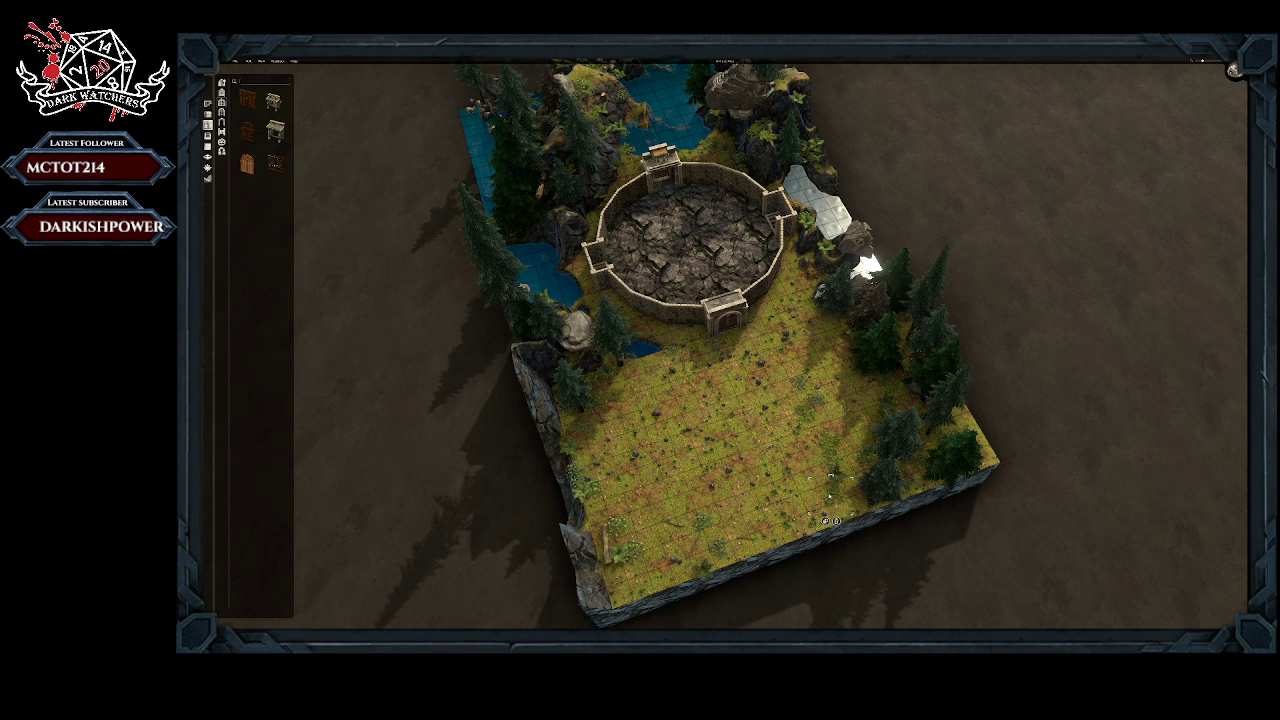
pyautogui.click(825, 521)
pyautogui.rightClick(830, 462)
pyautogui.click(826, 483)
pyautogui.rightClick(806, 414)
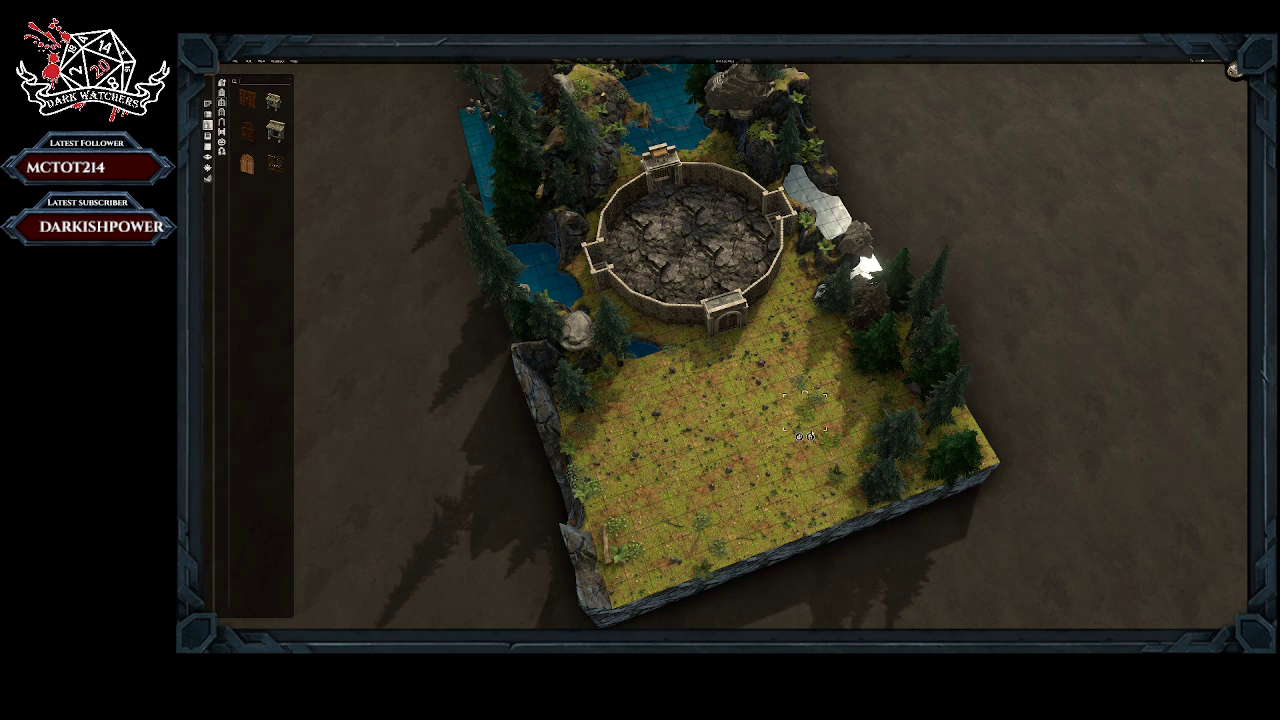
pyautogui.click(811, 437)
pyautogui.rightClick(802, 381)
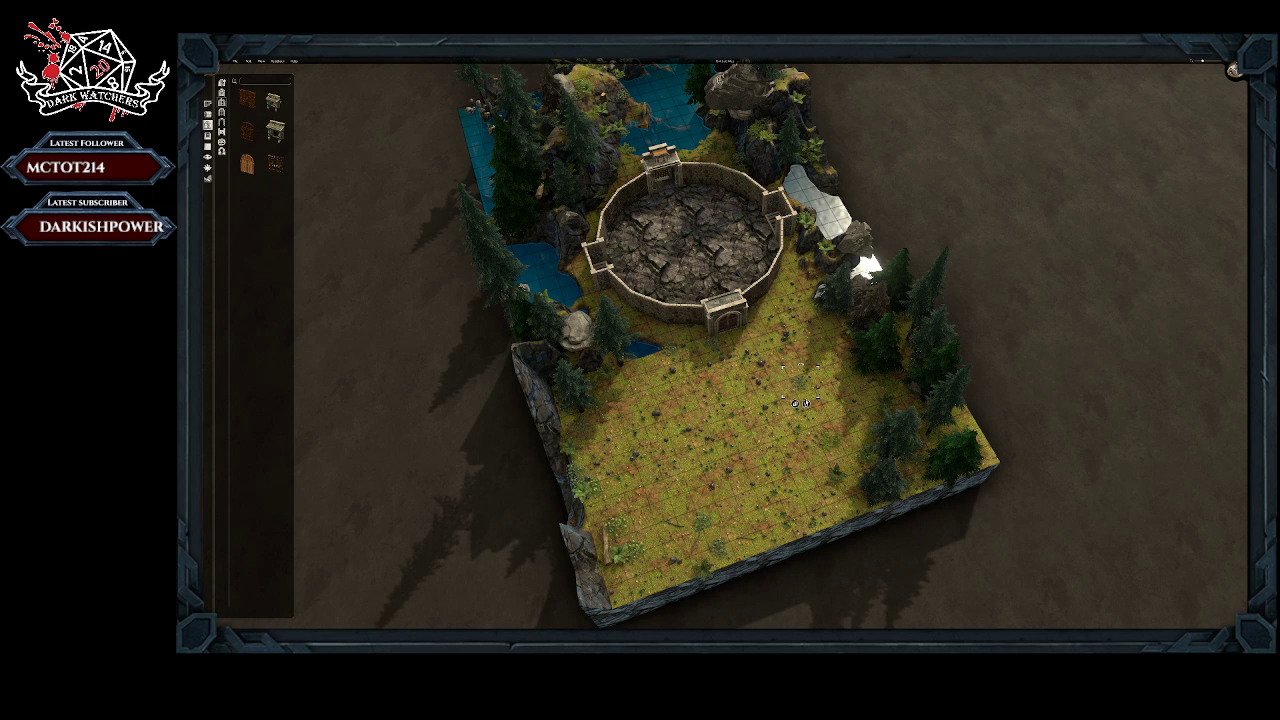
pyautogui.click(807, 403)
pyautogui.rightClick(831, 443)
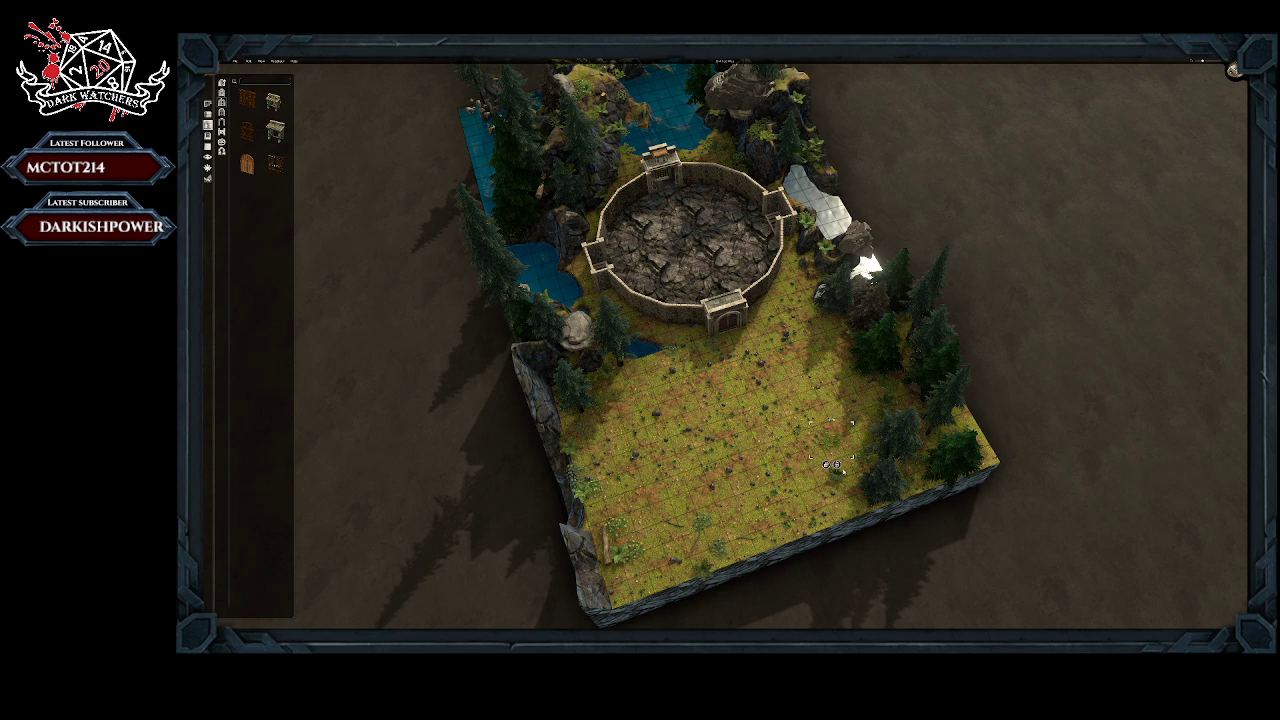
pyautogui.click(836, 464)
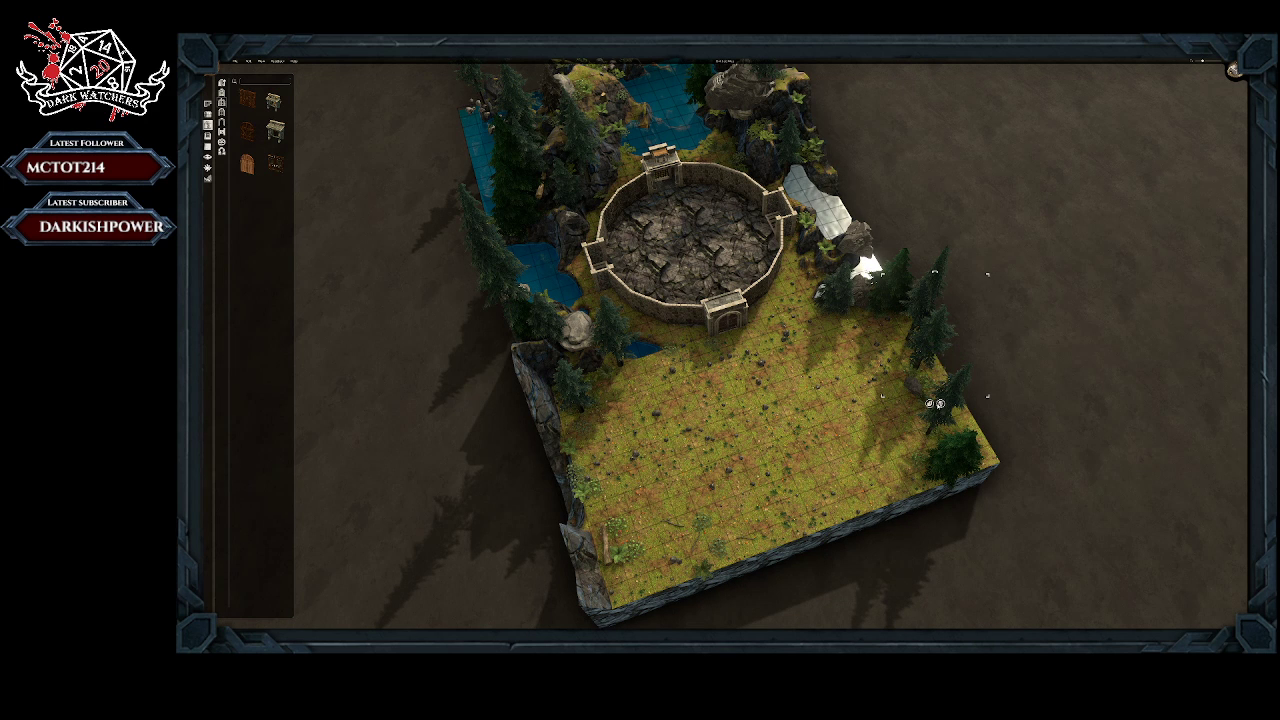
# Step: Remove the tall conifers and the small plants at their base along the map edge opposite the cliff
pyautogui.rightClick(931, 366)
pyautogui.click(912, 357)
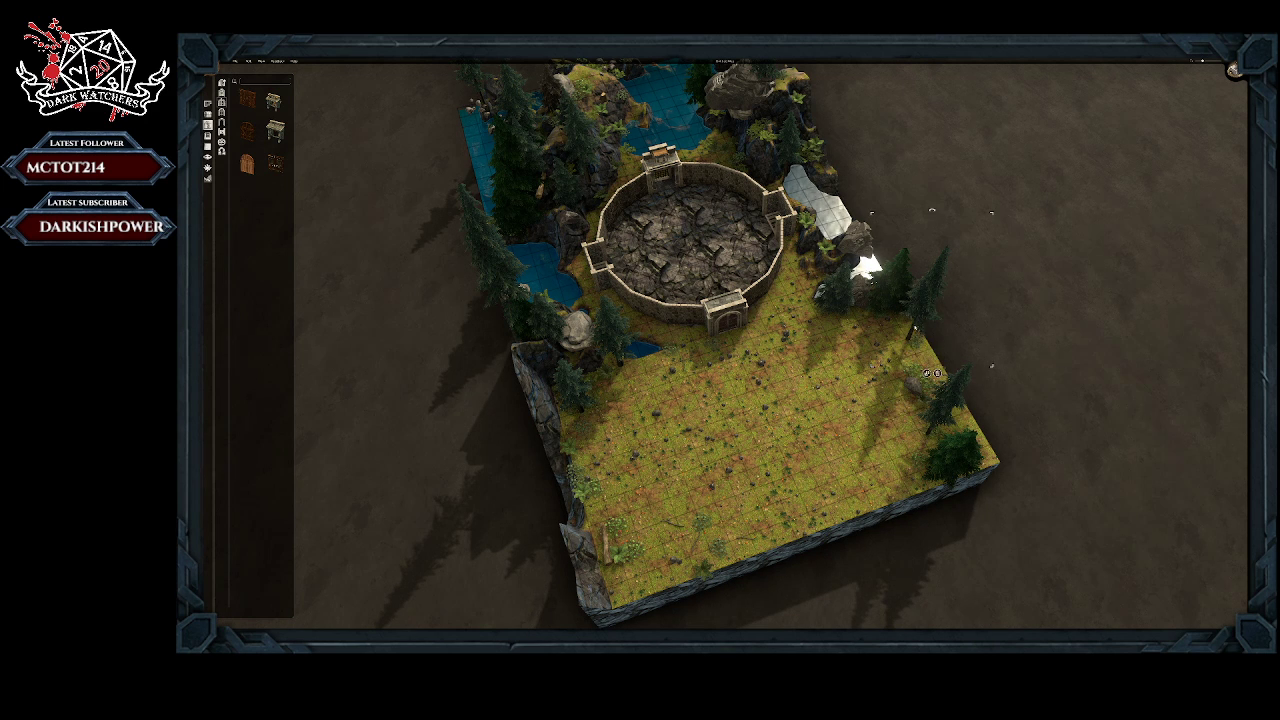
pyautogui.click(938, 374)
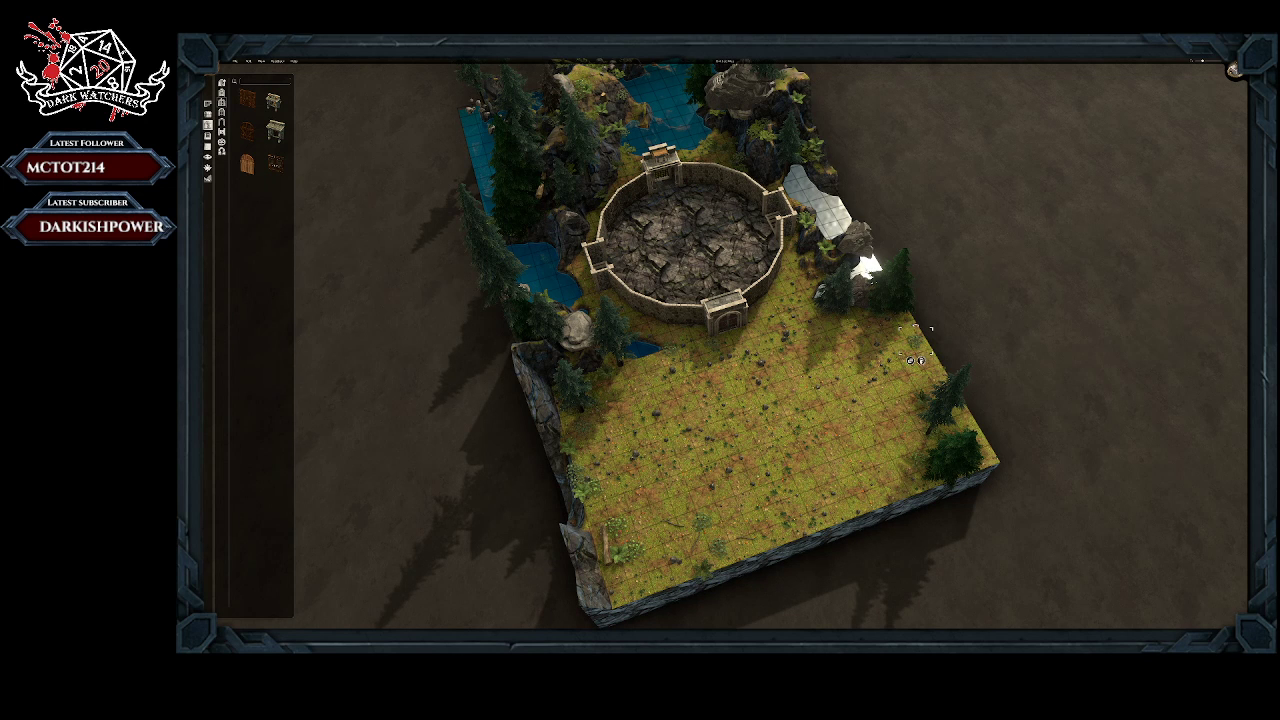
pyautogui.click(922, 361)
# Step: Remove the remaining trees, bushes and small plants from the northern corner opposite the cliff
pyautogui.click(956, 463)
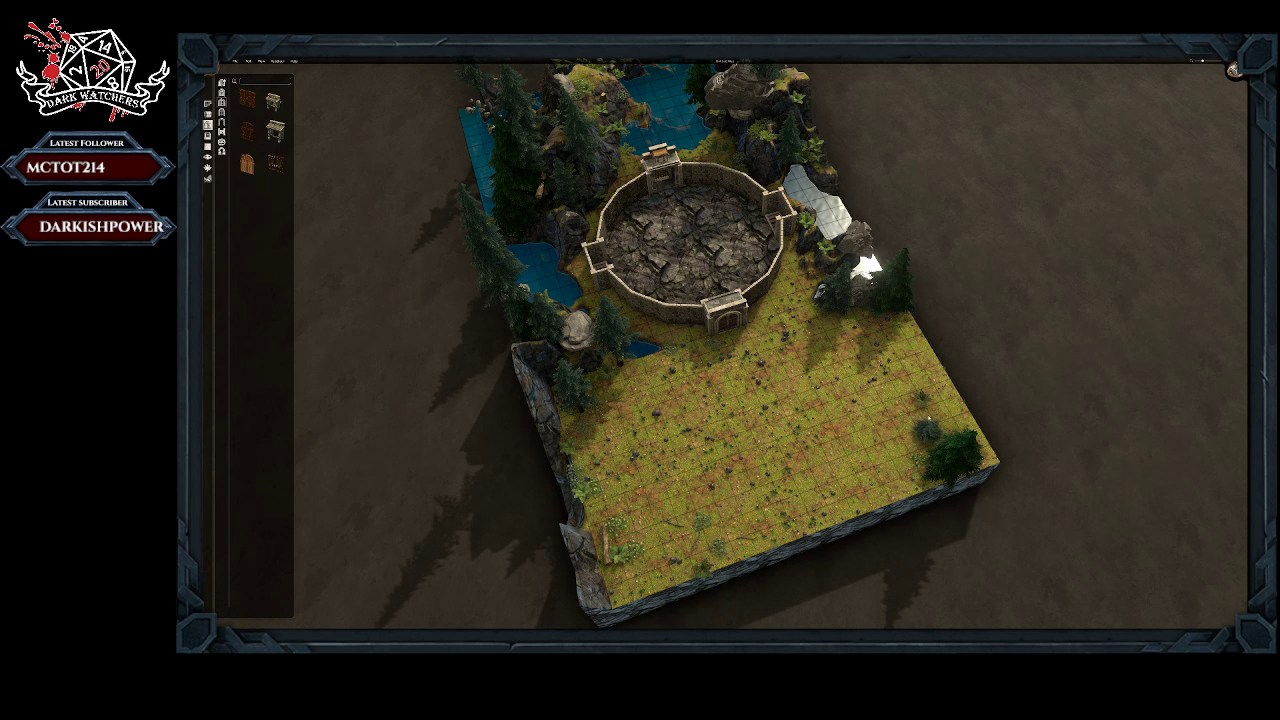
pyautogui.click(928, 425)
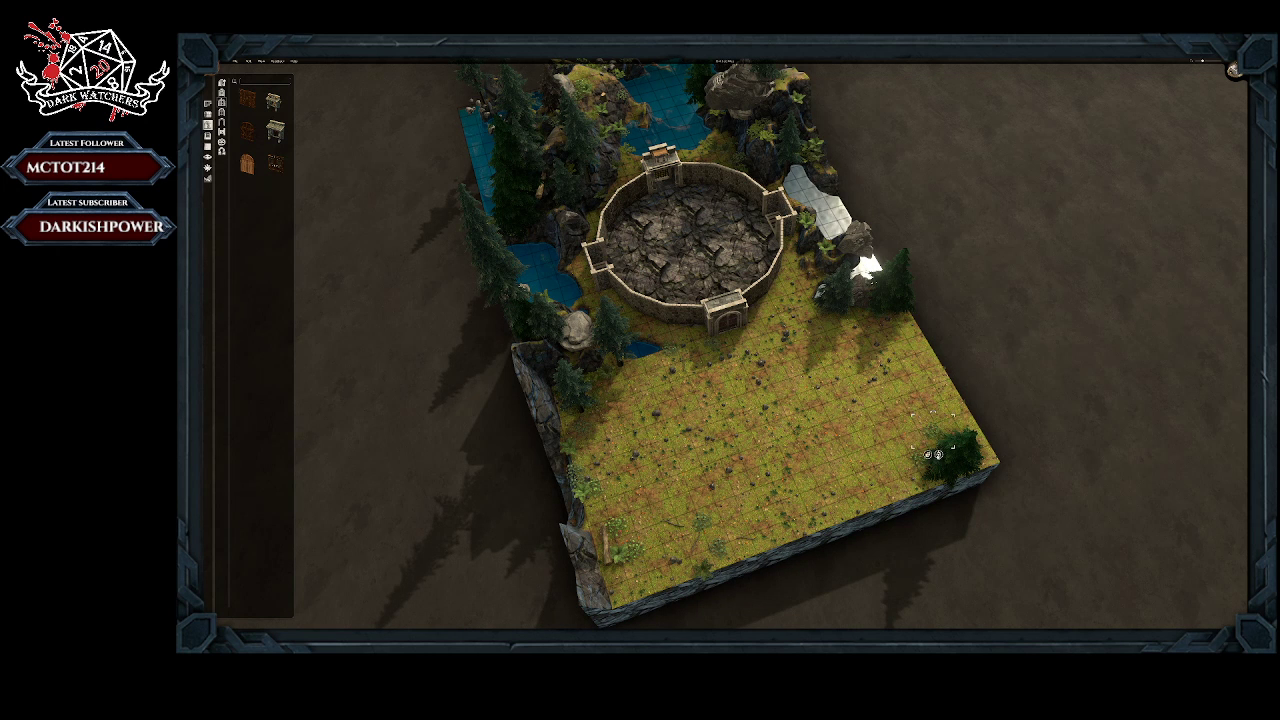
pyautogui.click(969, 518)
pyautogui.click(927, 482)
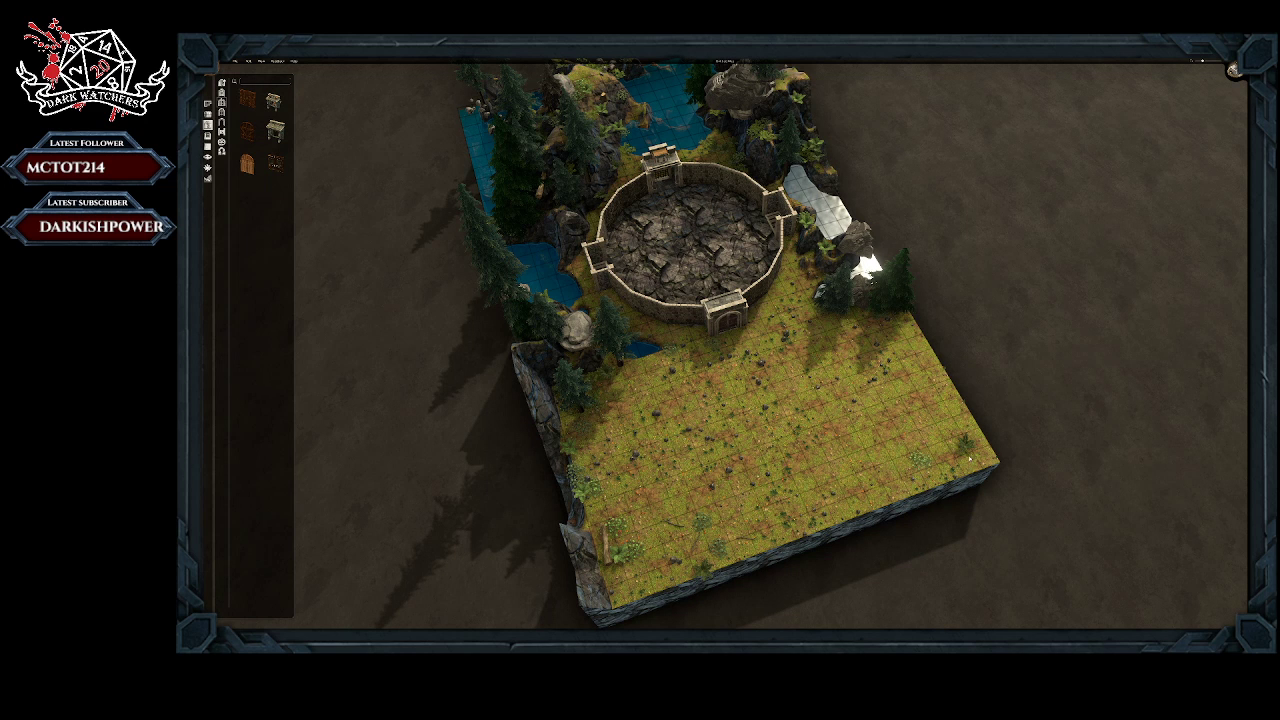
pyautogui.click(939, 466)
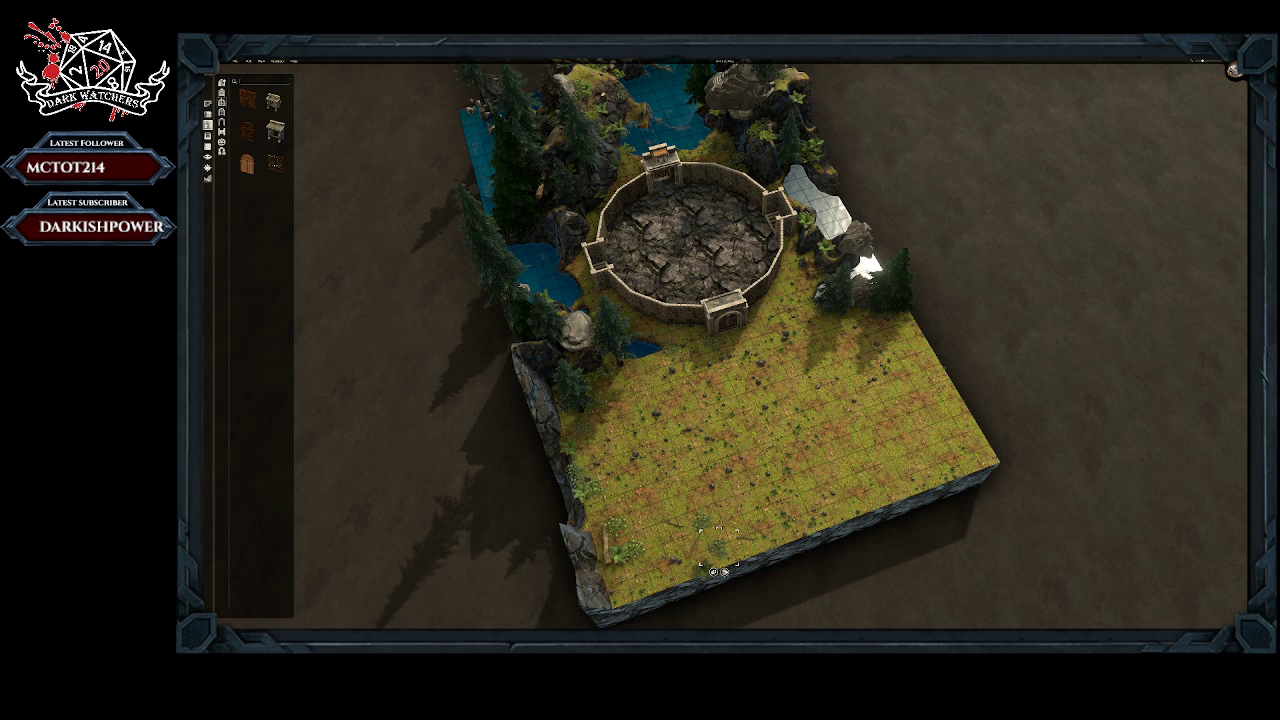
# Step: Remove the ferns and small plants along the northern edge toward the cliff-side corner
pyautogui.click(725, 572)
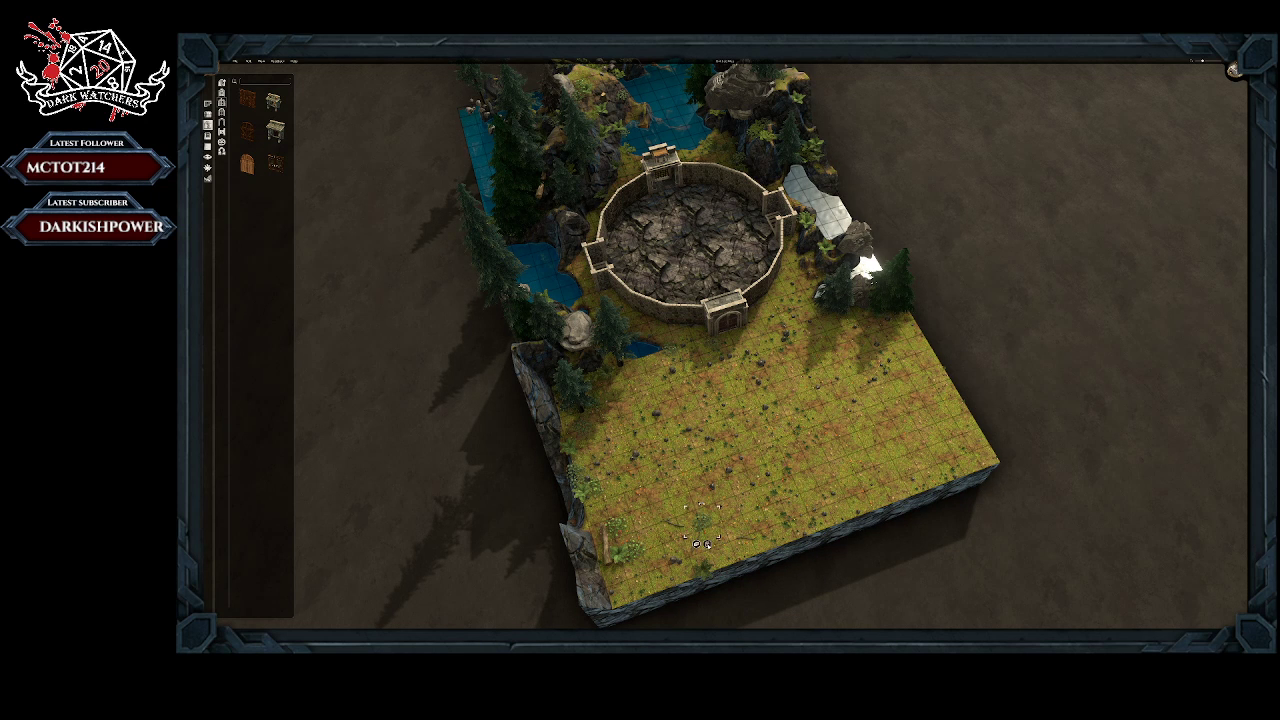
pyautogui.click(709, 546)
pyautogui.click(703, 565)
pyautogui.click(679, 543)
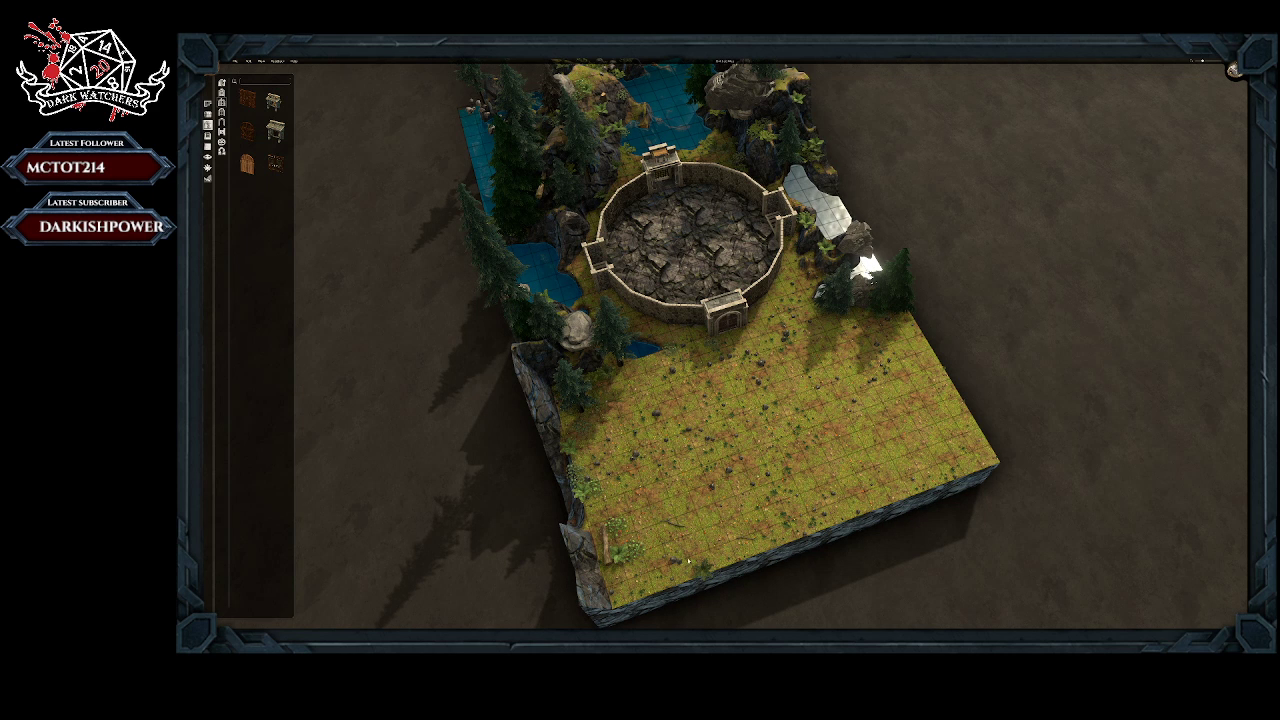
pyautogui.rightClick(701, 571)
pyautogui.click(708, 599)
pyautogui.rightClick(745, 540)
pyautogui.click(753, 557)
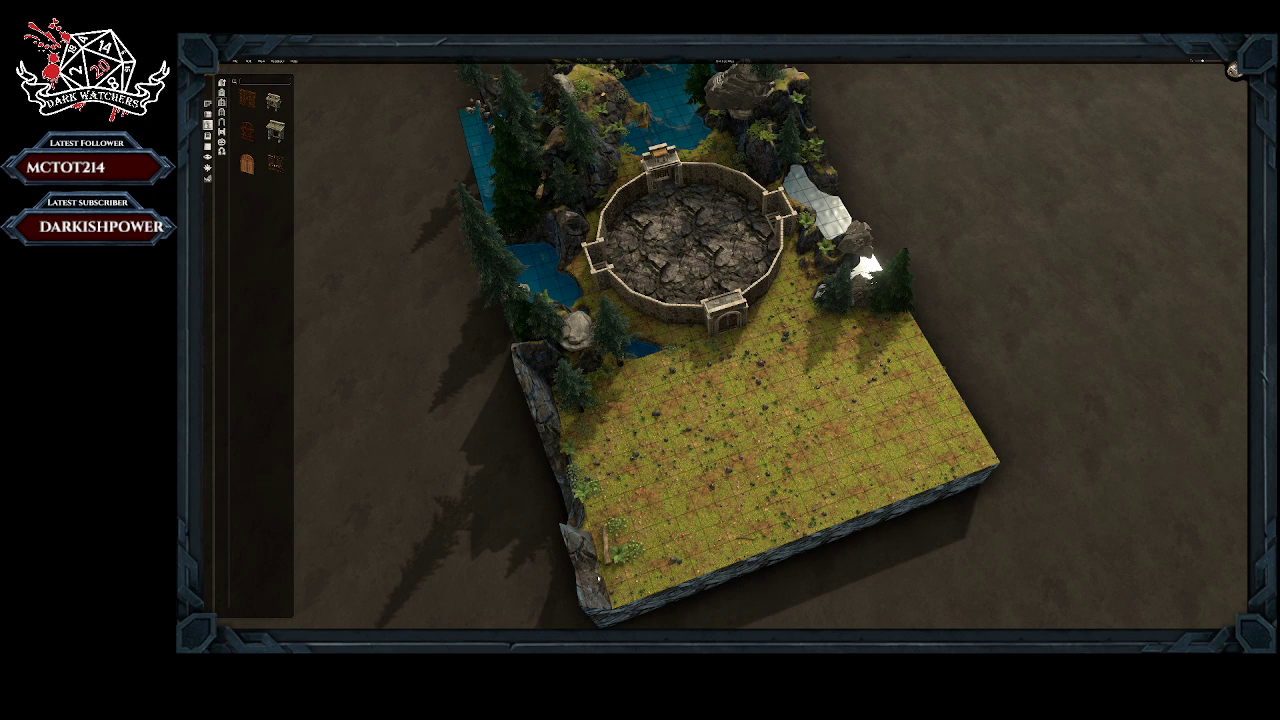
# Step: Remove the leafy plants and the upright stump from the grass at the northern cliff-side corner
pyautogui.rightClick(621, 528)
pyautogui.click(624, 581)
pyautogui.rightClick(634, 553)
pyautogui.click(641, 574)
pyautogui.rightClick(620, 532)
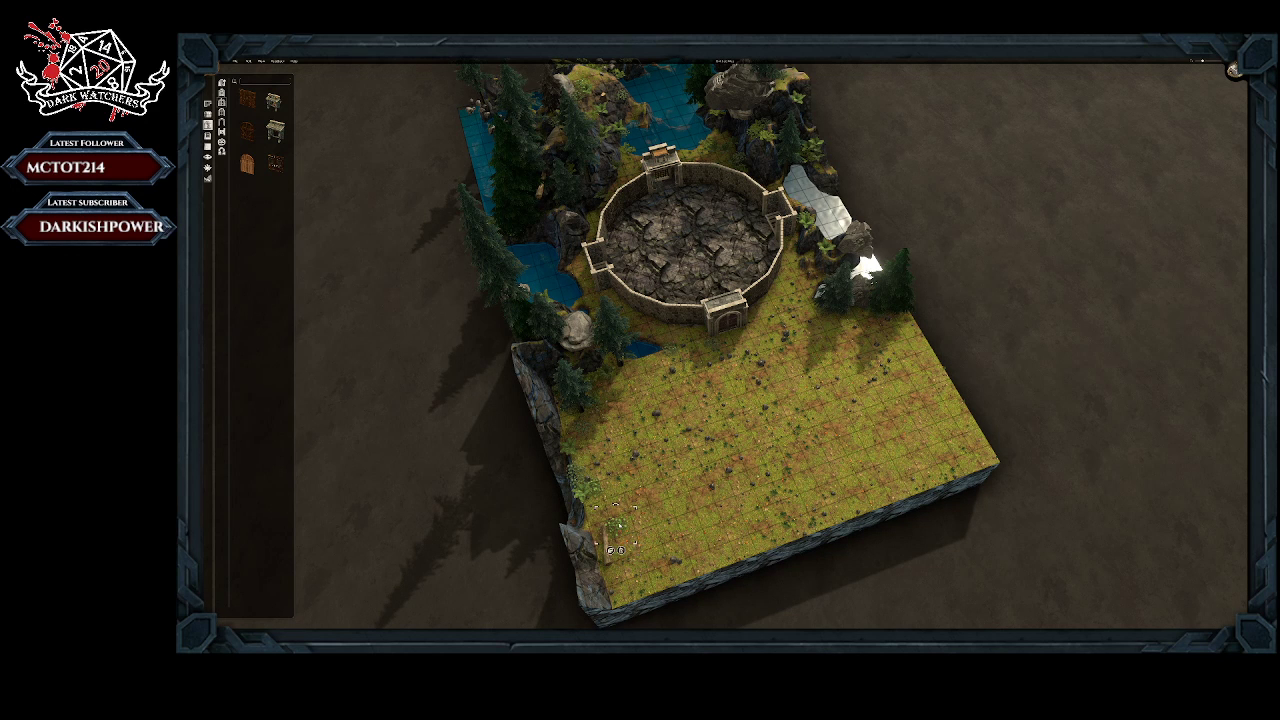
pyautogui.click(622, 551)
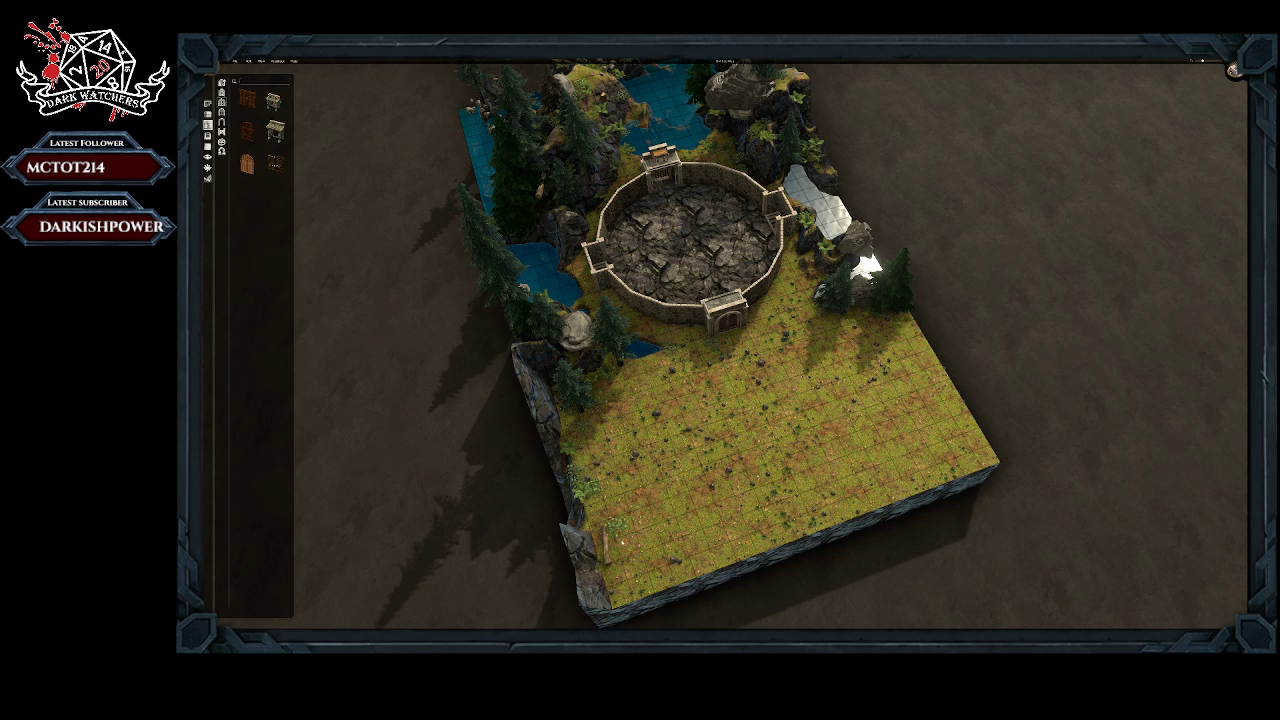
pyautogui.rightClick(603, 540)
pyautogui.click(611, 577)
# Step: Remove the bushes along the cliff edge and the conifer standing near the small pond
pyautogui.rightClick(590, 478)
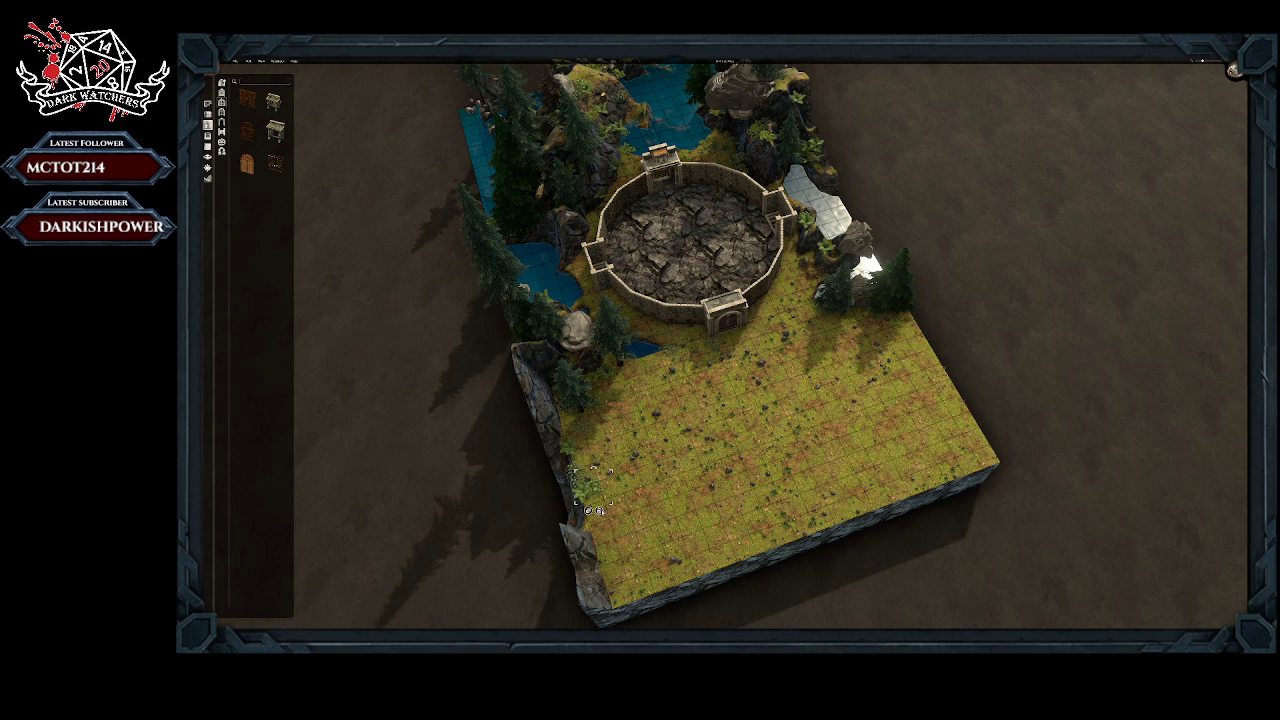
pyautogui.click(601, 511)
pyautogui.rightClick(593, 499)
pyautogui.click(588, 516)
pyautogui.rightClick(574, 470)
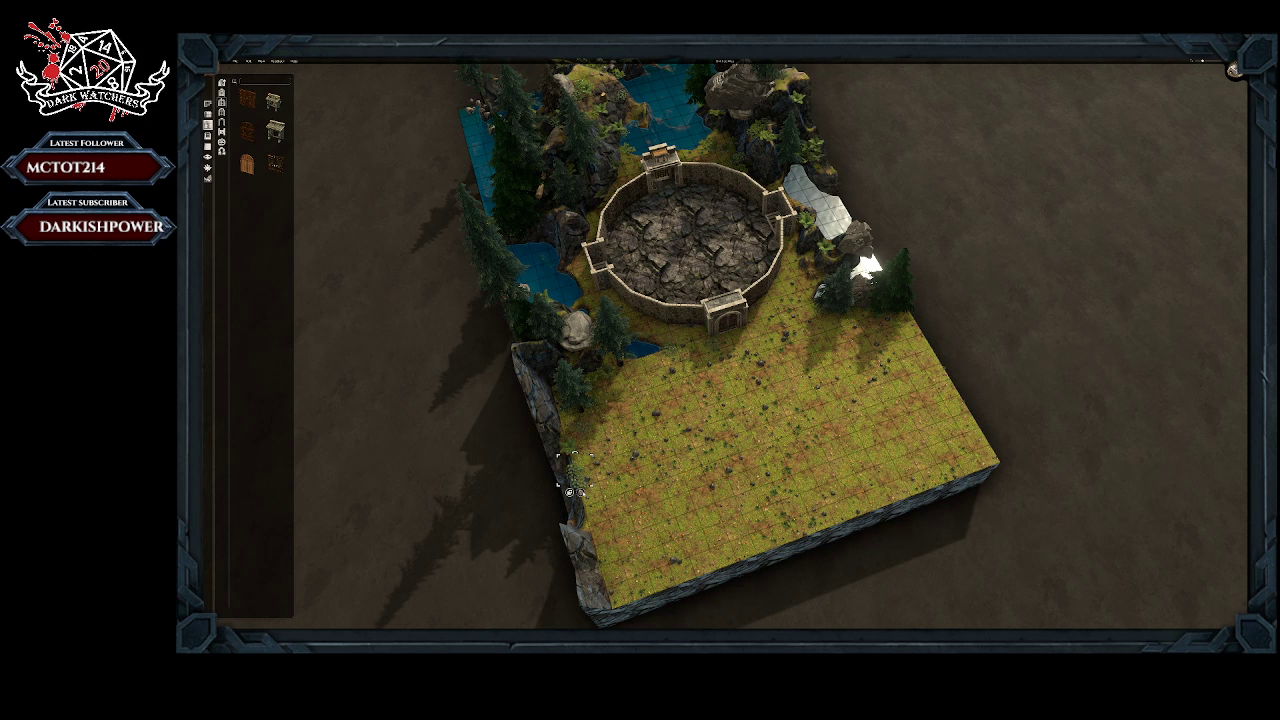
pyautogui.click(580, 492)
pyautogui.rightClick(578, 484)
pyautogui.click(574, 504)
pyautogui.rightClick(571, 408)
pyautogui.click(576, 451)
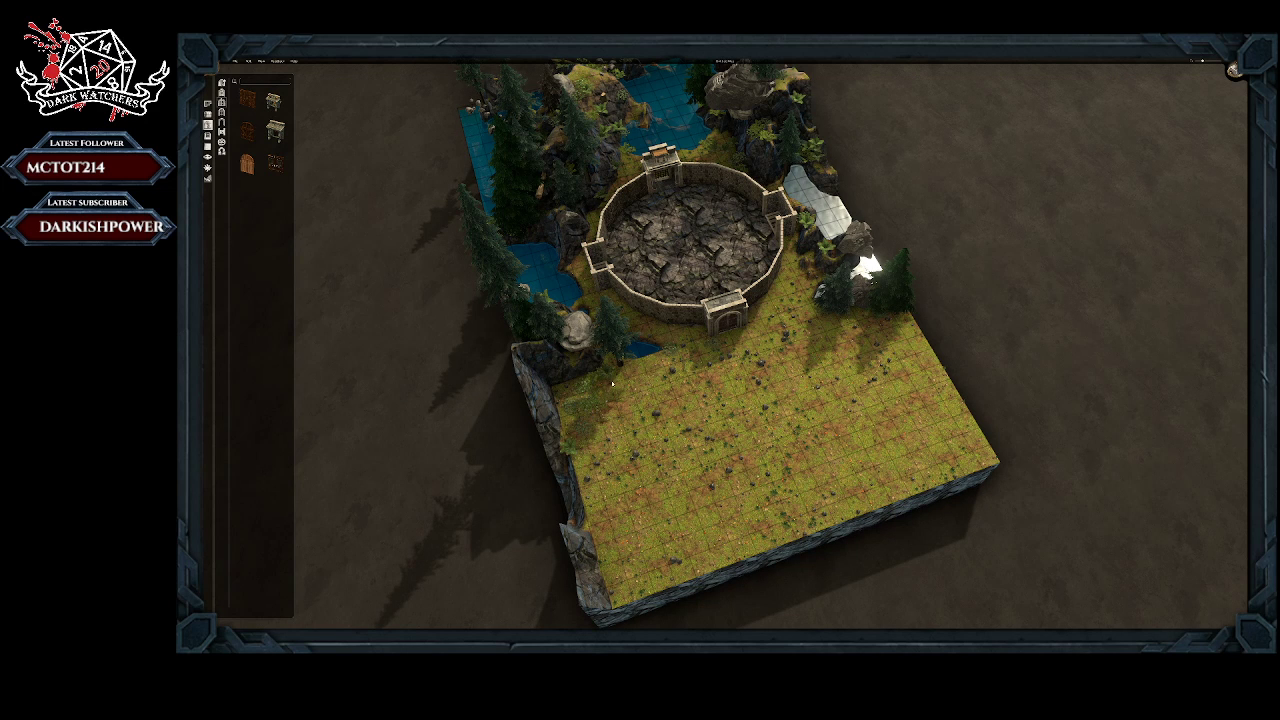
# Step: Remove the last two conifers and the small plants beside the bright water on the side opposite the cliff
pyautogui.rightClick(837, 303)
pyautogui.click(844, 345)
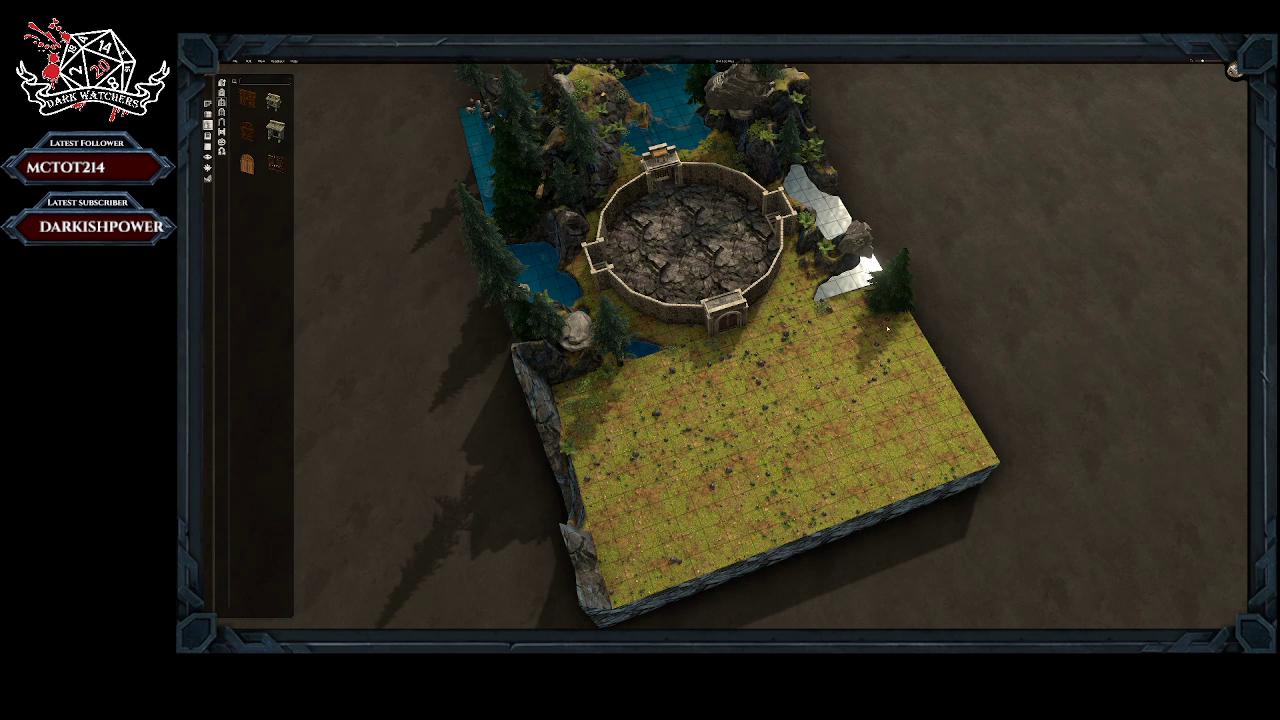
pyautogui.rightClick(890, 289)
pyautogui.click(903, 351)
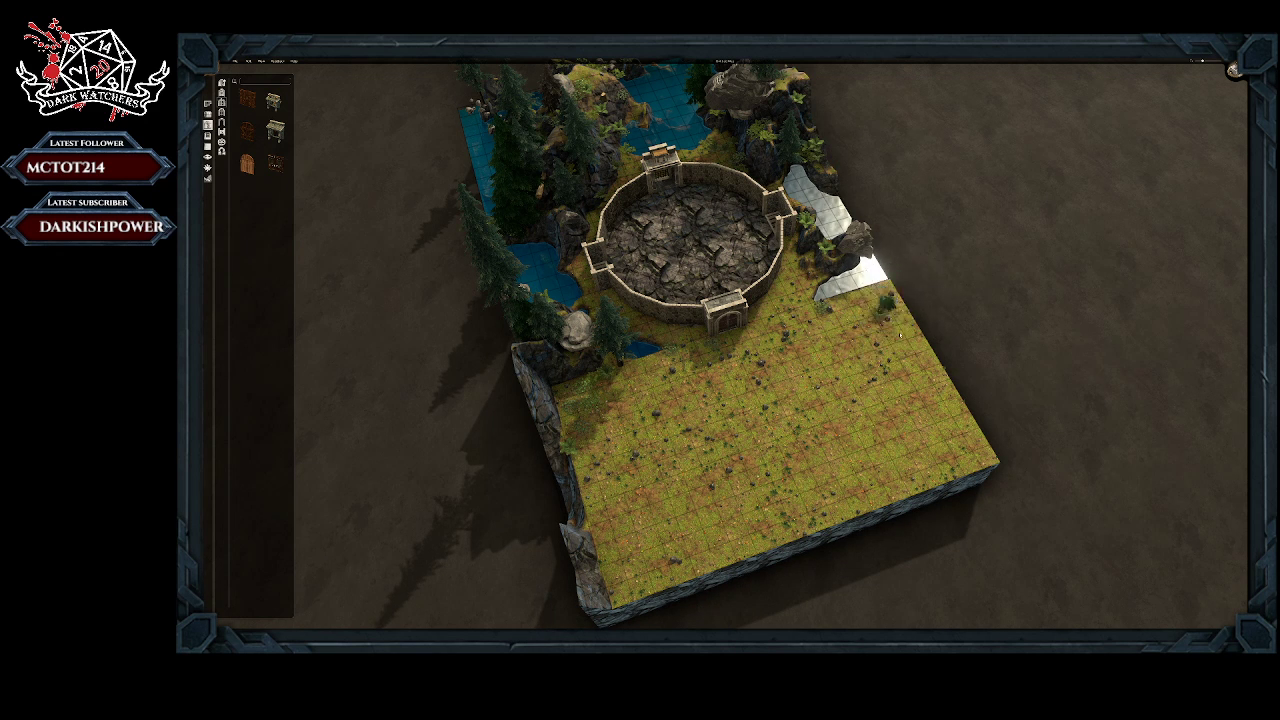
pyautogui.rightClick(882, 315)
pyautogui.click(885, 338)
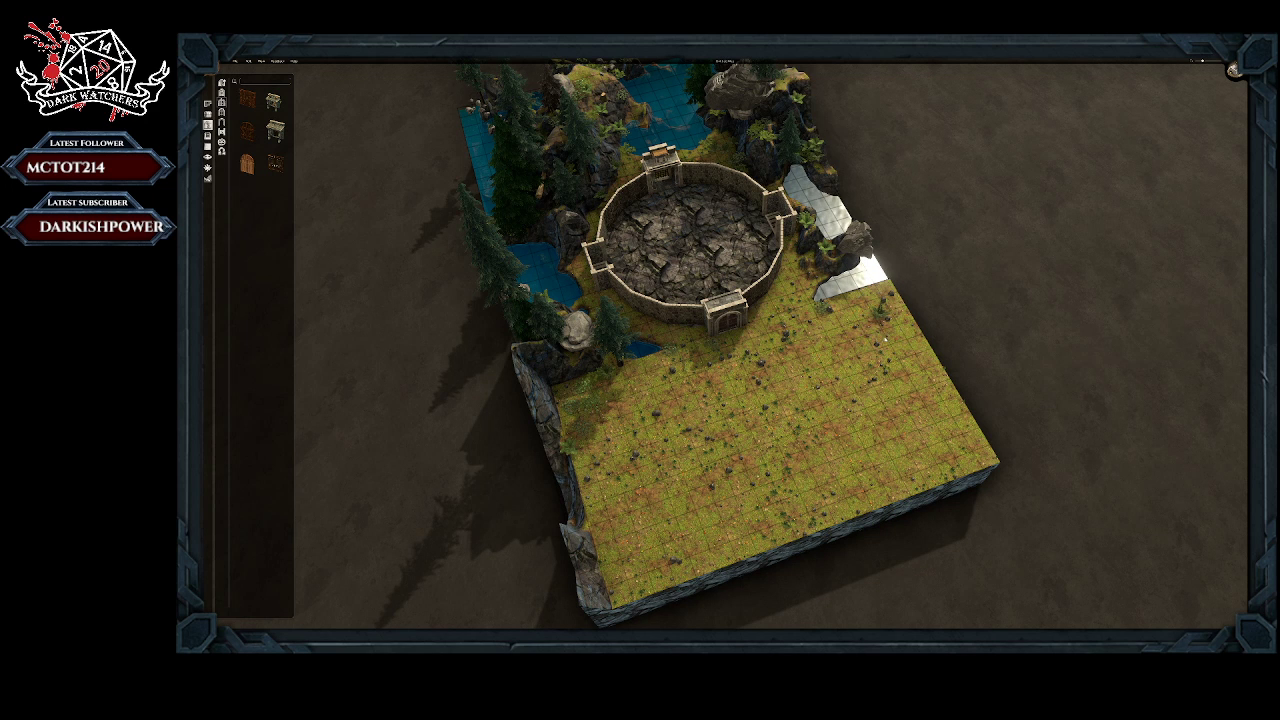
pyautogui.rightClick(828, 307)
pyautogui.click(827, 326)
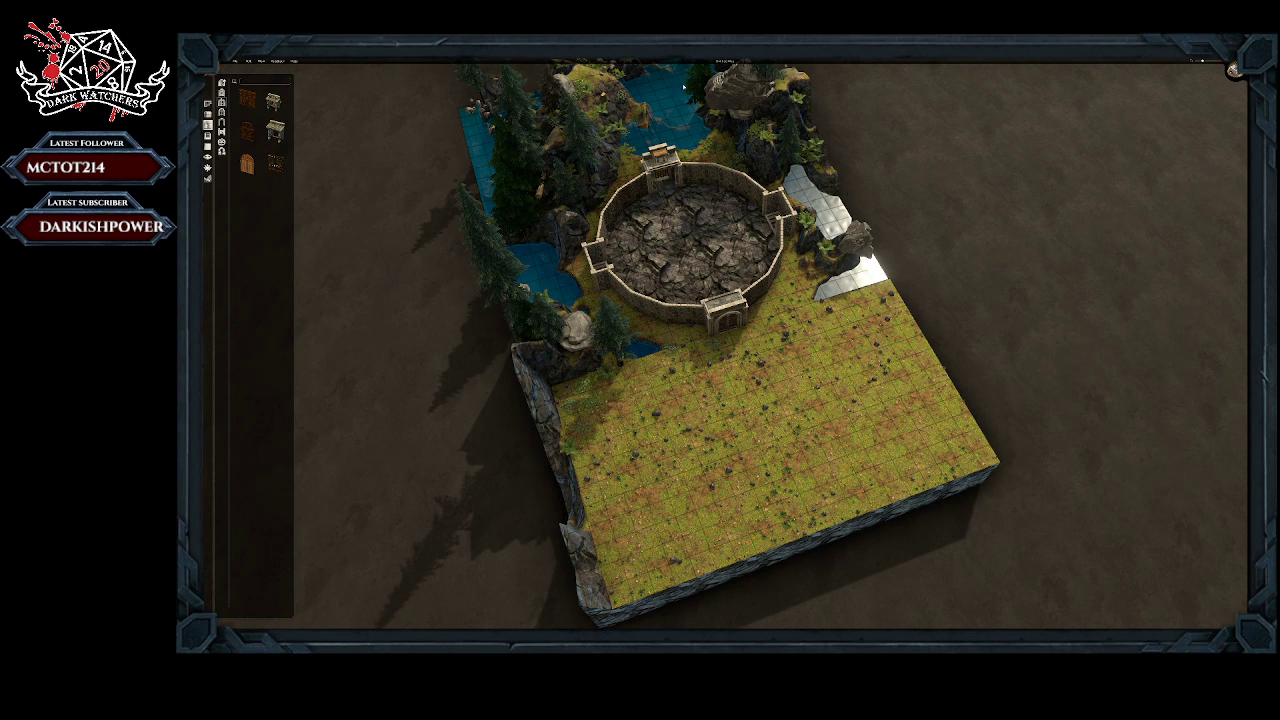
# Step: Build a narrow rectangular stone-walled enclosure directly in front of the arena's northern gate
pyautogui.click(207, 103)
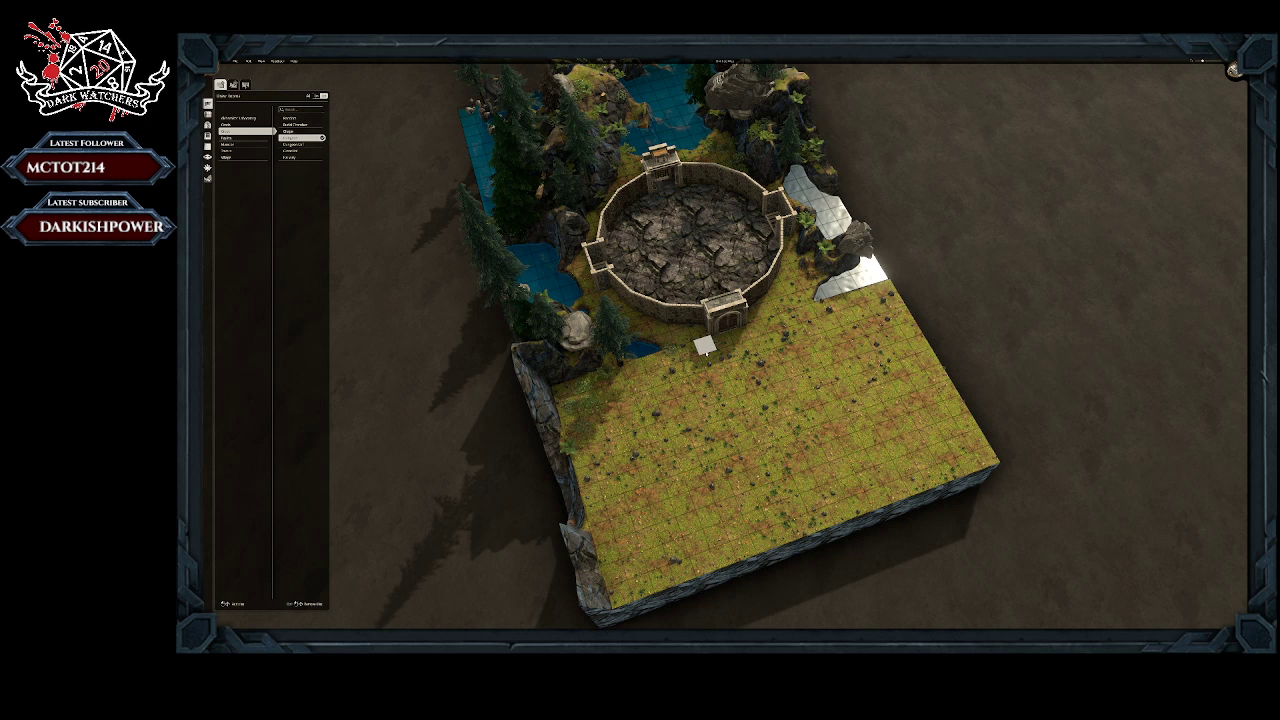
pyautogui.moveTo(735, 343); pyautogui.dragTo(760, 338)
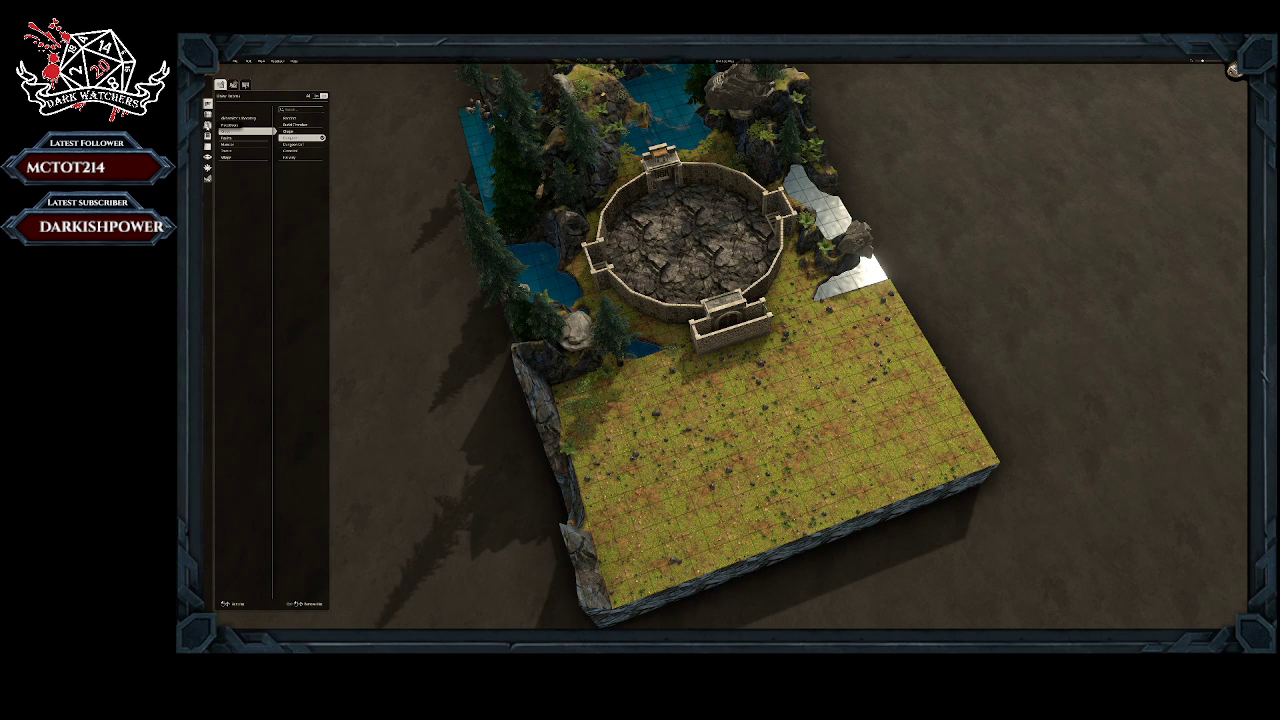
# Step: Place a single stone wall piece on the grass between the gate enclosure and the cliff
pyautogui.click(208, 115)
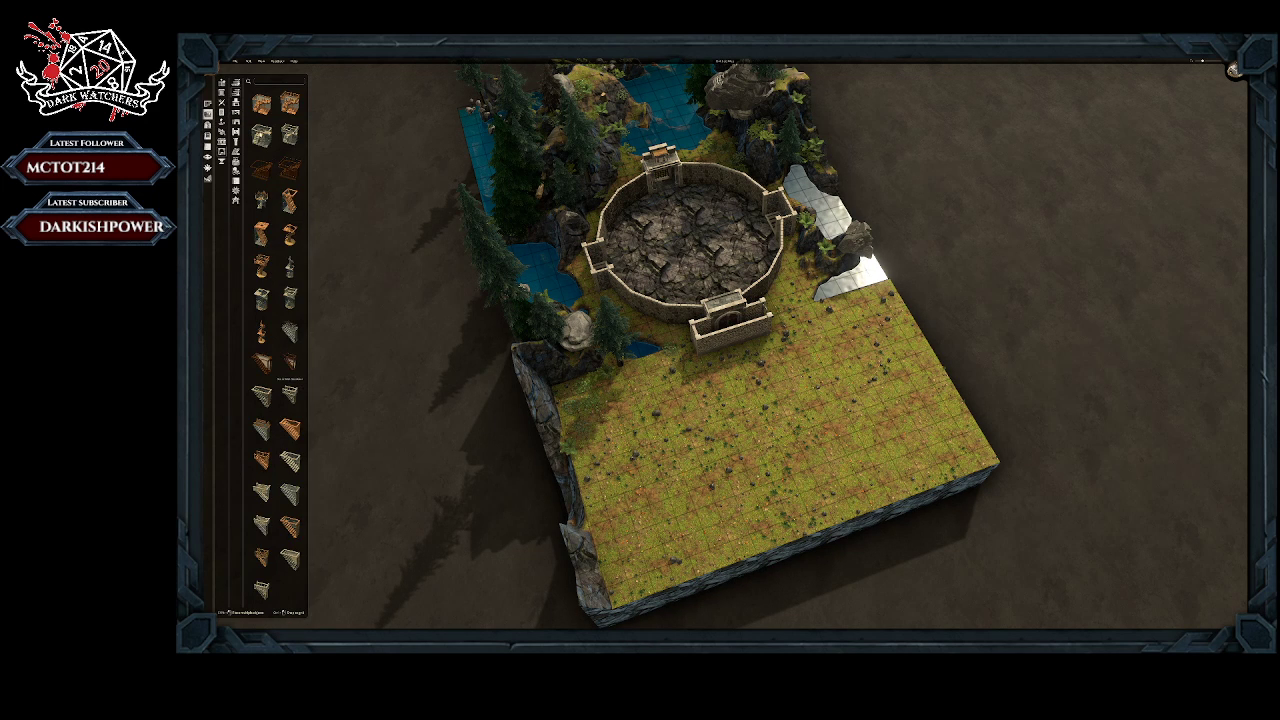
pyautogui.click(236, 191)
pyautogui.click(236, 181)
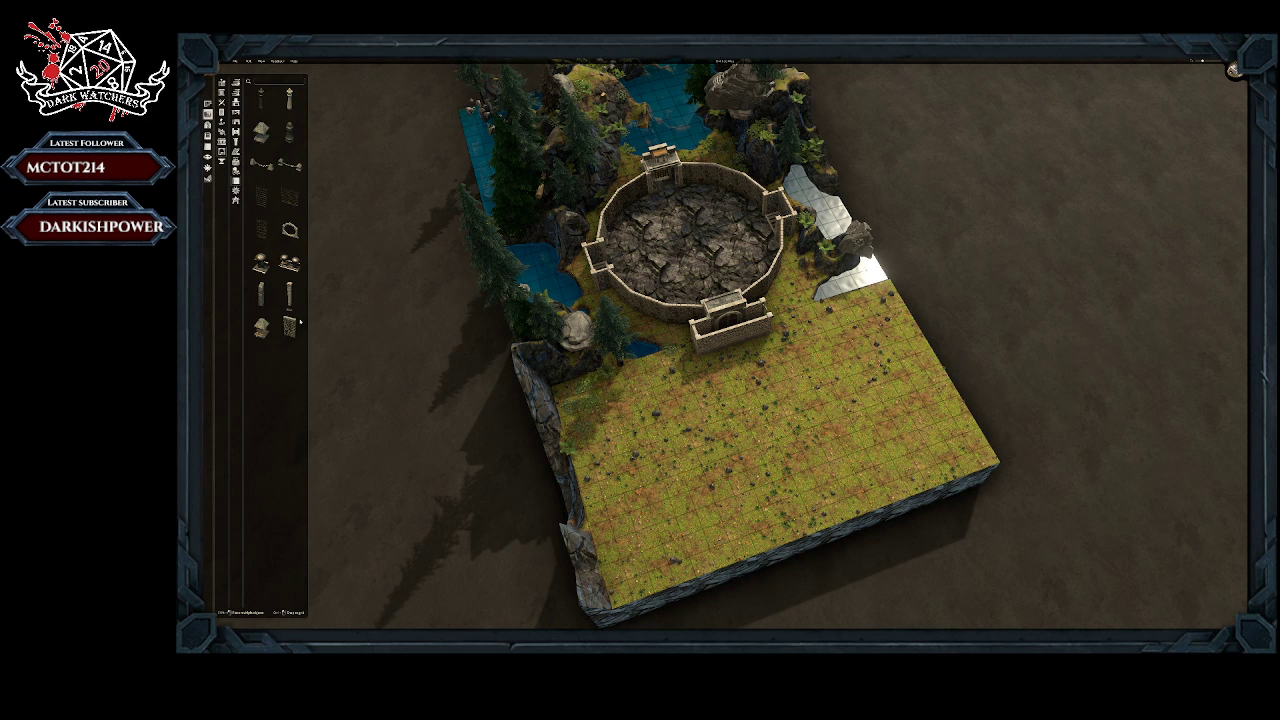
pyautogui.click(291, 328)
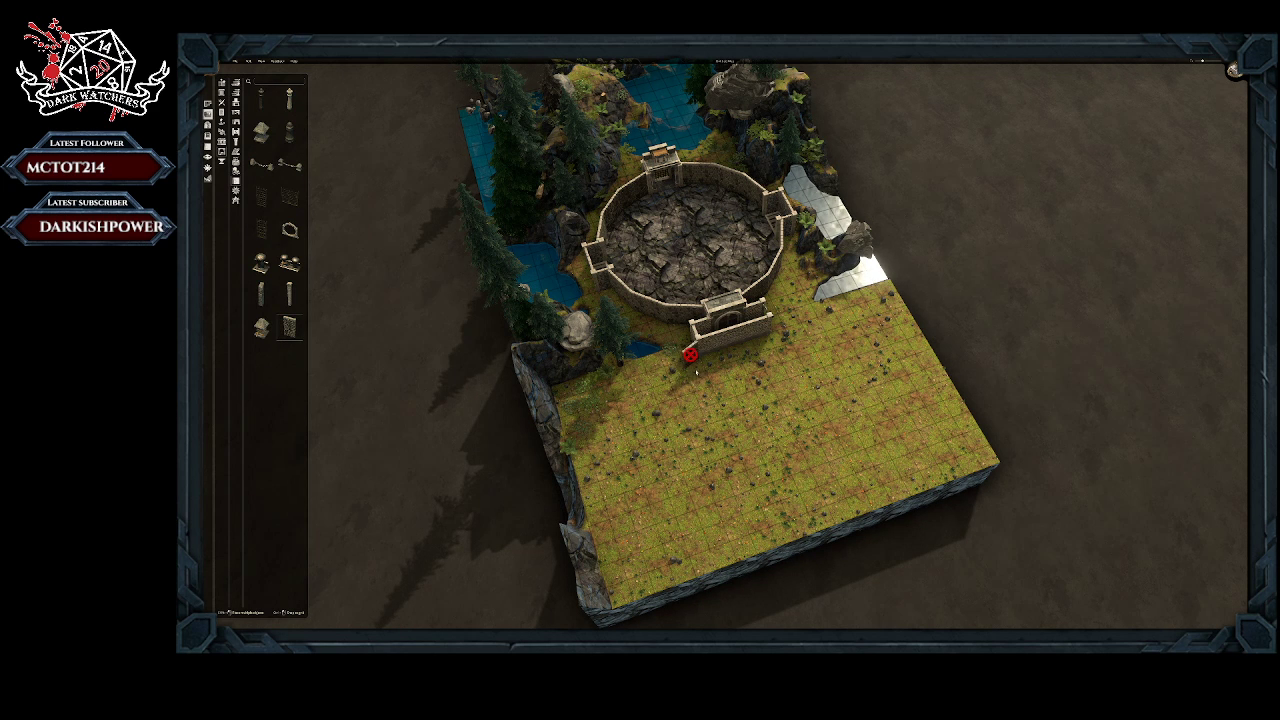
pyautogui.click(628, 391)
pyautogui.rightClick(628, 391)
pyautogui.click(684, 372)
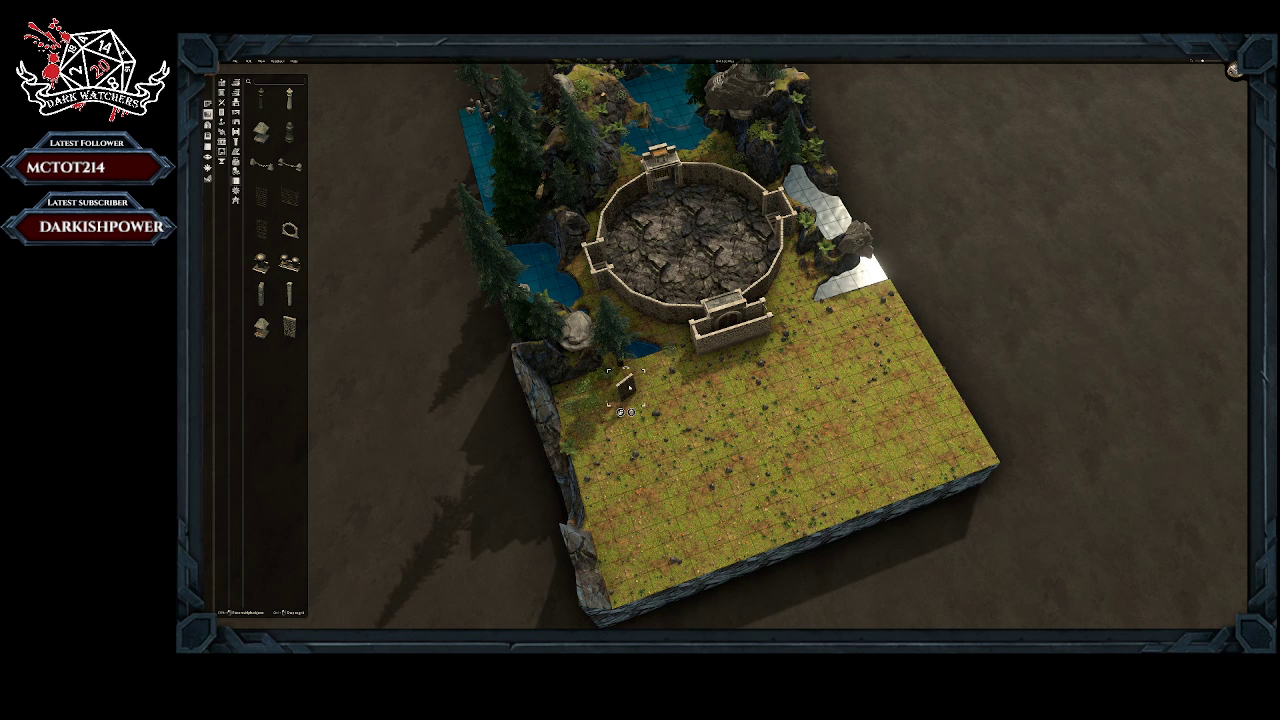
# Step: Move the loose stone wall piece against the gate enclosure's cliff-side corner, angled outward from it
pyautogui.moveTo(626, 388); pyautogui.dragTo(682, 334)
pyautogui.moveTo(668, 421); pyautogui.dragTo(793, 438, button='middle')
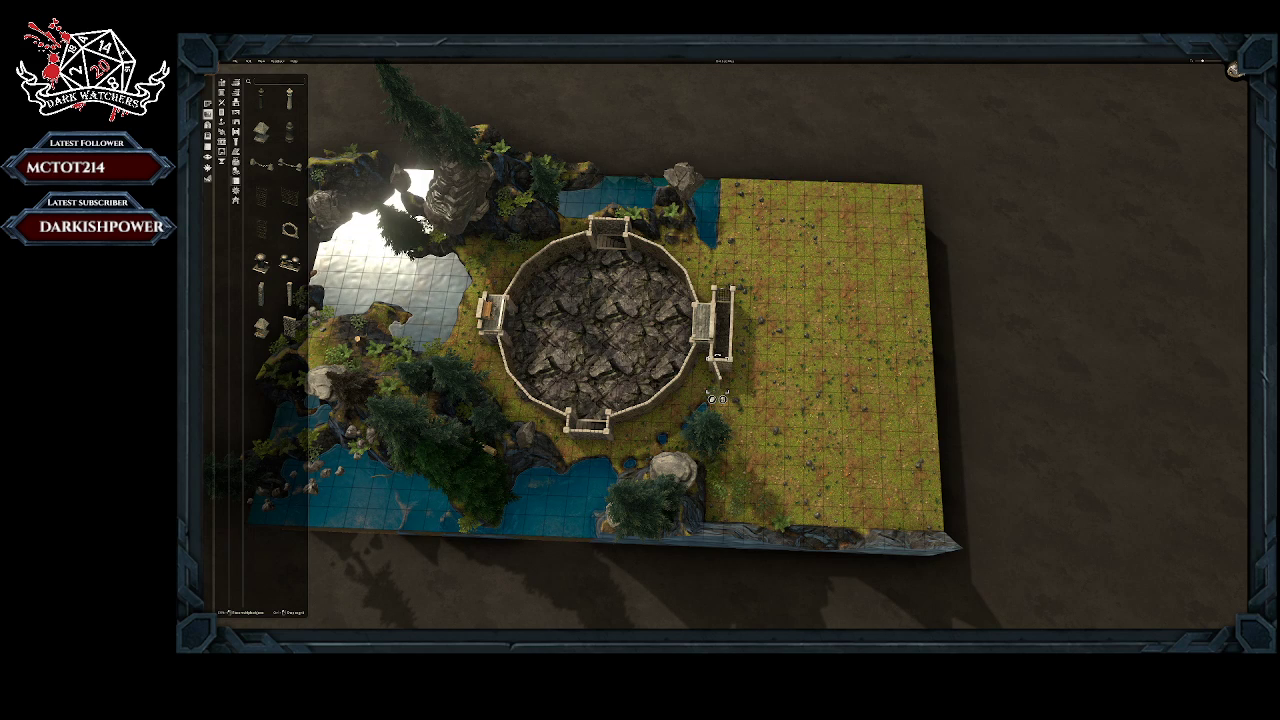
pyautogui.moveTo(1150, 188); pyautogui.dragTo(1059, 253, button='middle')
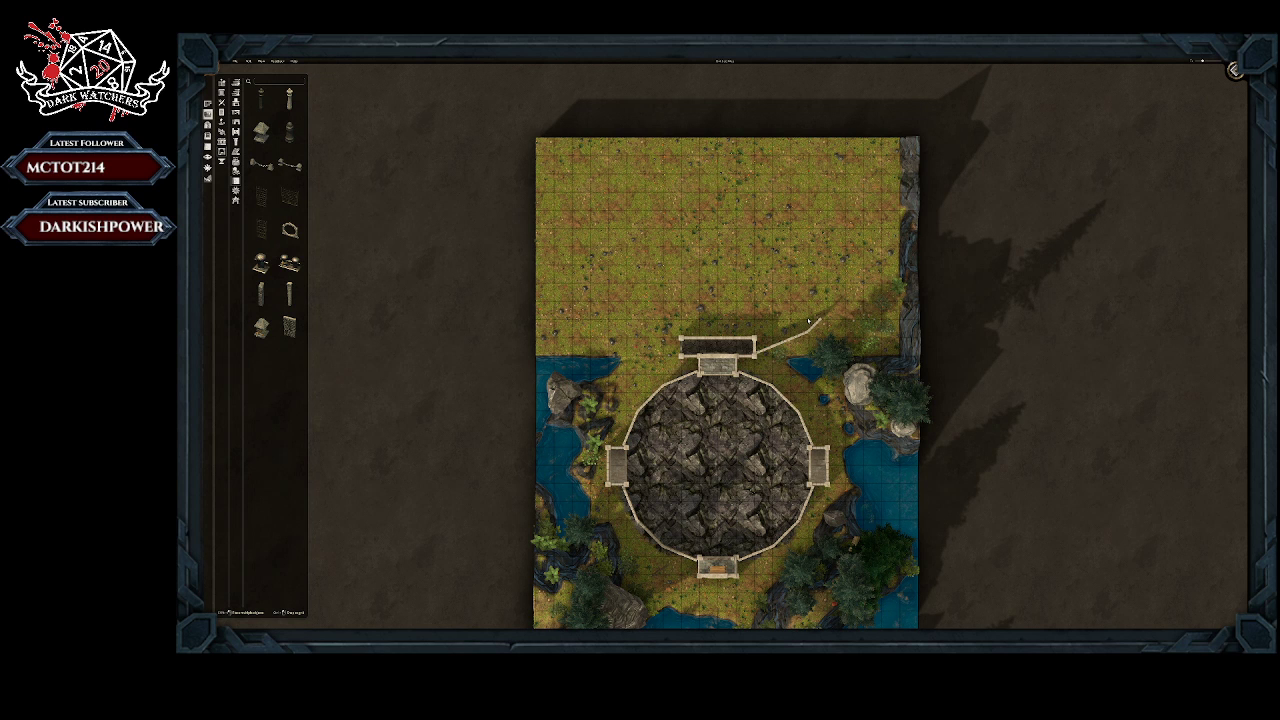
# Step: Extend the stone wall from the gate enclosure with further pieces, curving north alongside the cliff
pyautogui.click(810, 343)
pyautogui.click(822, 309)
pyautogui.click(840, 292)
pyautogui.keyDown('shift'); pyautogui.click(833, 295); pyautogui.keyUp('shift')
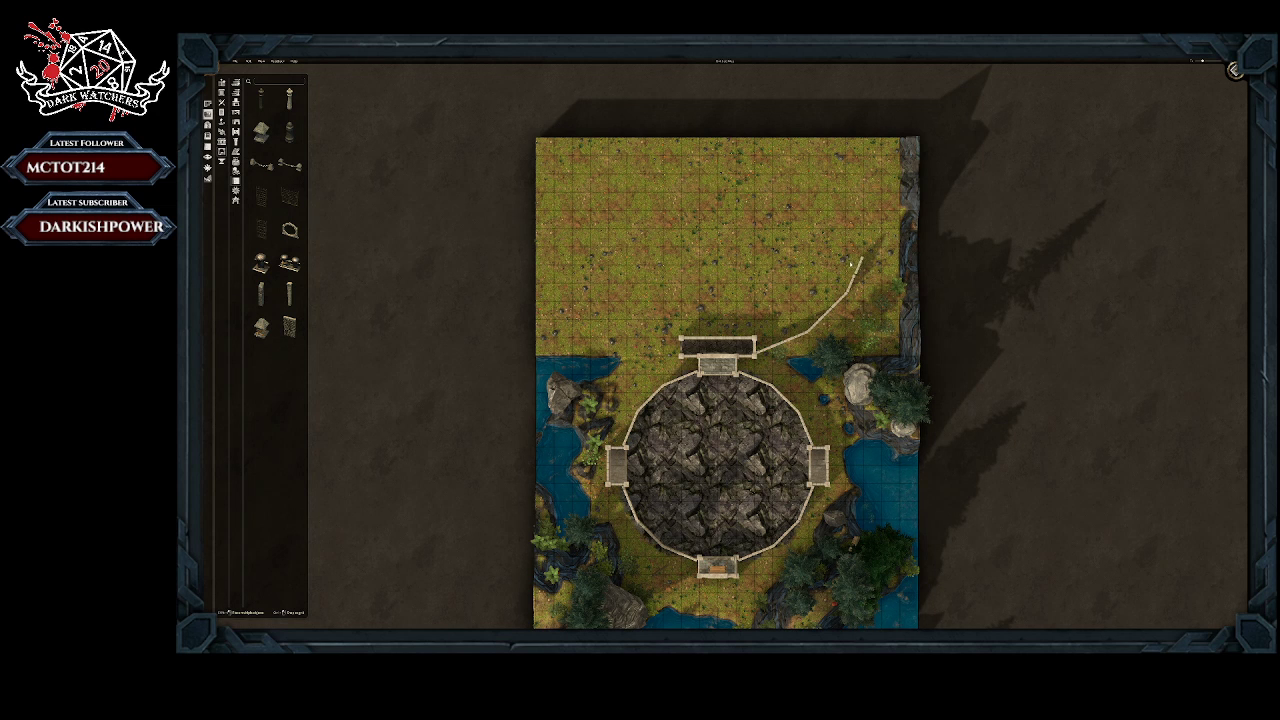
pyautogui.click(850, 266)
pyautogui.click(855, 286)
pyautogui.click(859, 267)
pyautogui.moveTo(868, 231); pyautogui.dragTo(859, 232)
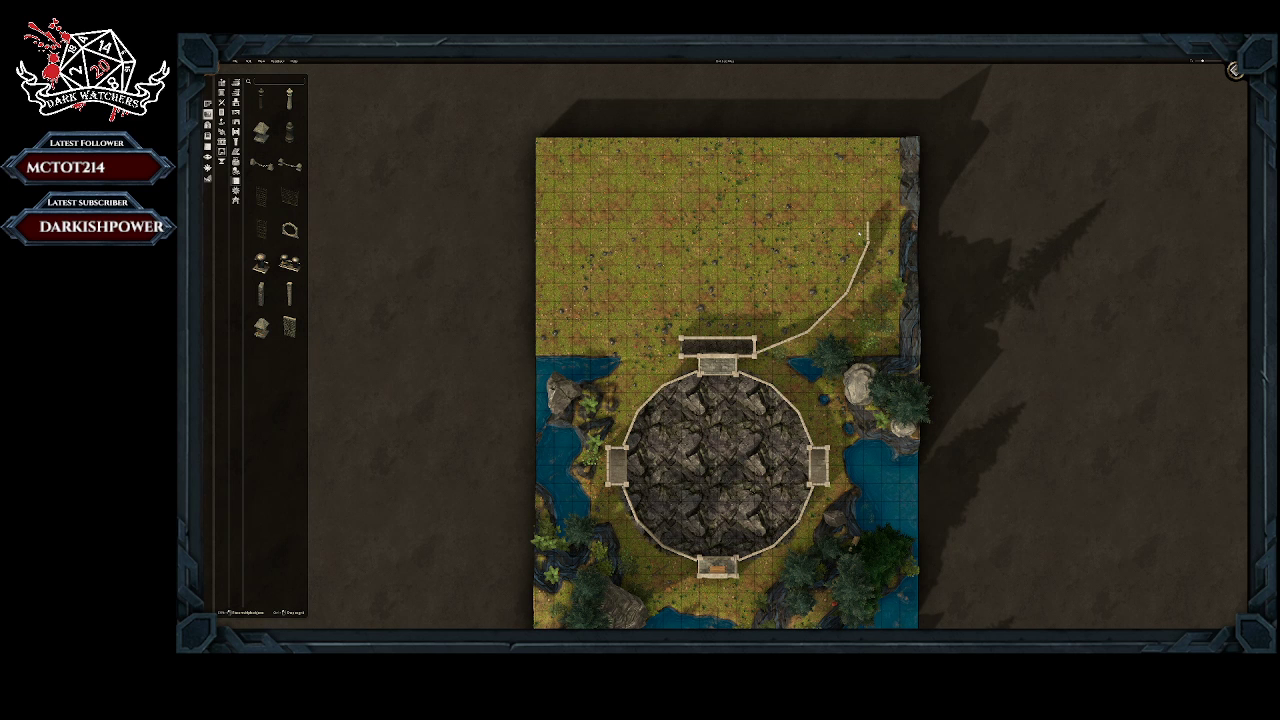
pyautogui.click(860, 235)
pyautogui.click(861, 248)
# Step: Shift and turn the wall's middle pieces so the curve swings closer to the cliff
pyautogui.click(812, 342)
pyautogui.moveTo(847, 306)
pyautogui.mouseDown()
pyautogui.moveTo(831, 312)
pyautogui.moveTo(857, 294)
pyautogui.mouseUp()
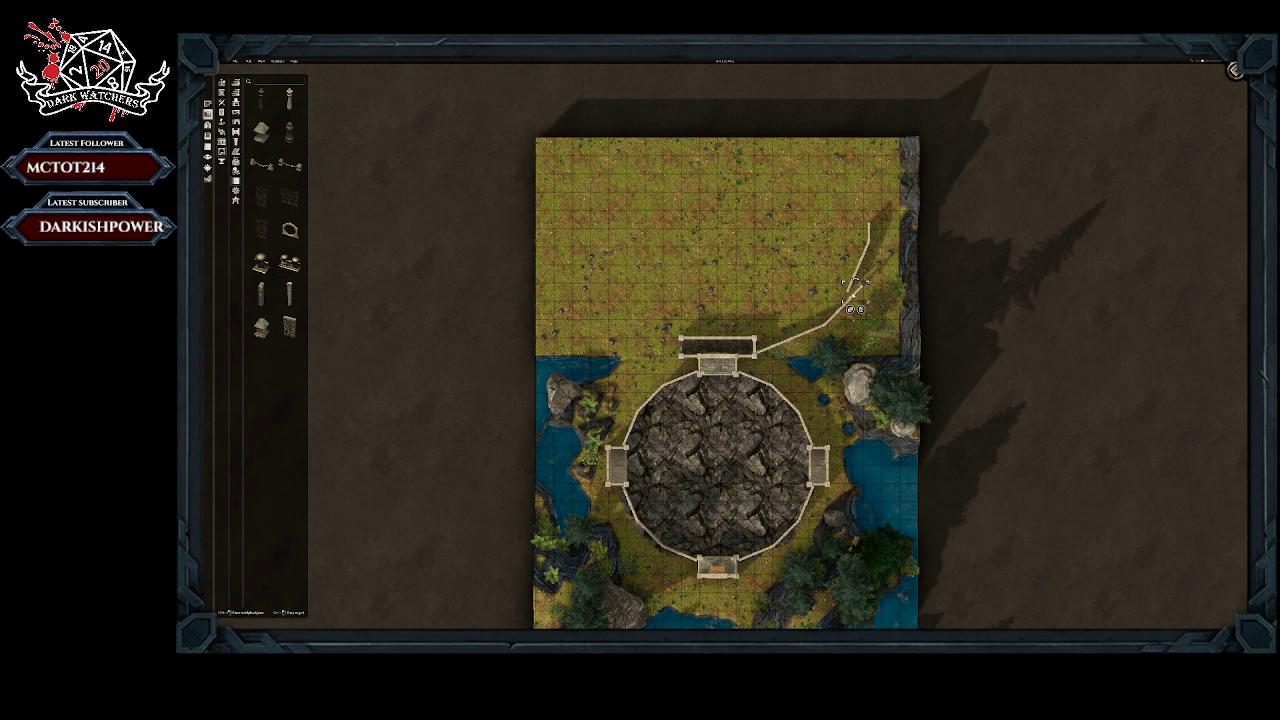
pyautogui.click(1236, 70)
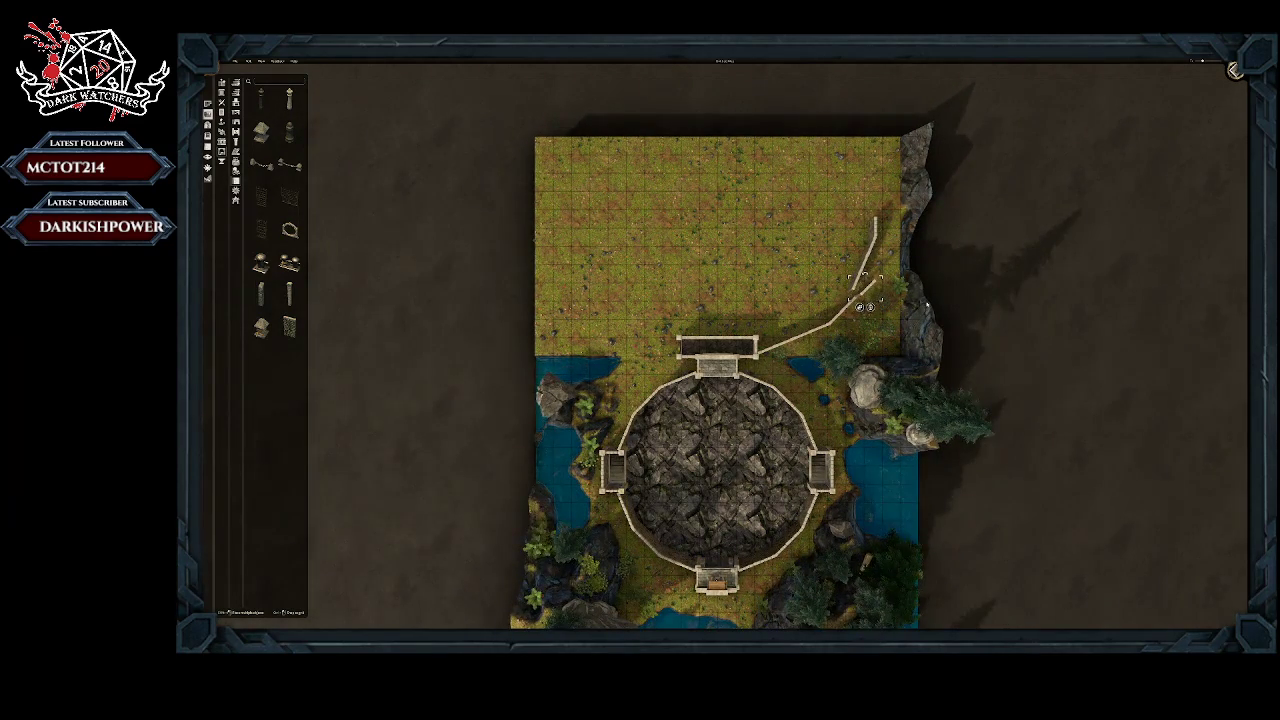
pyautogui.moveTo(927, 305); pyautogui.dragTo(769, 297, button='middle')
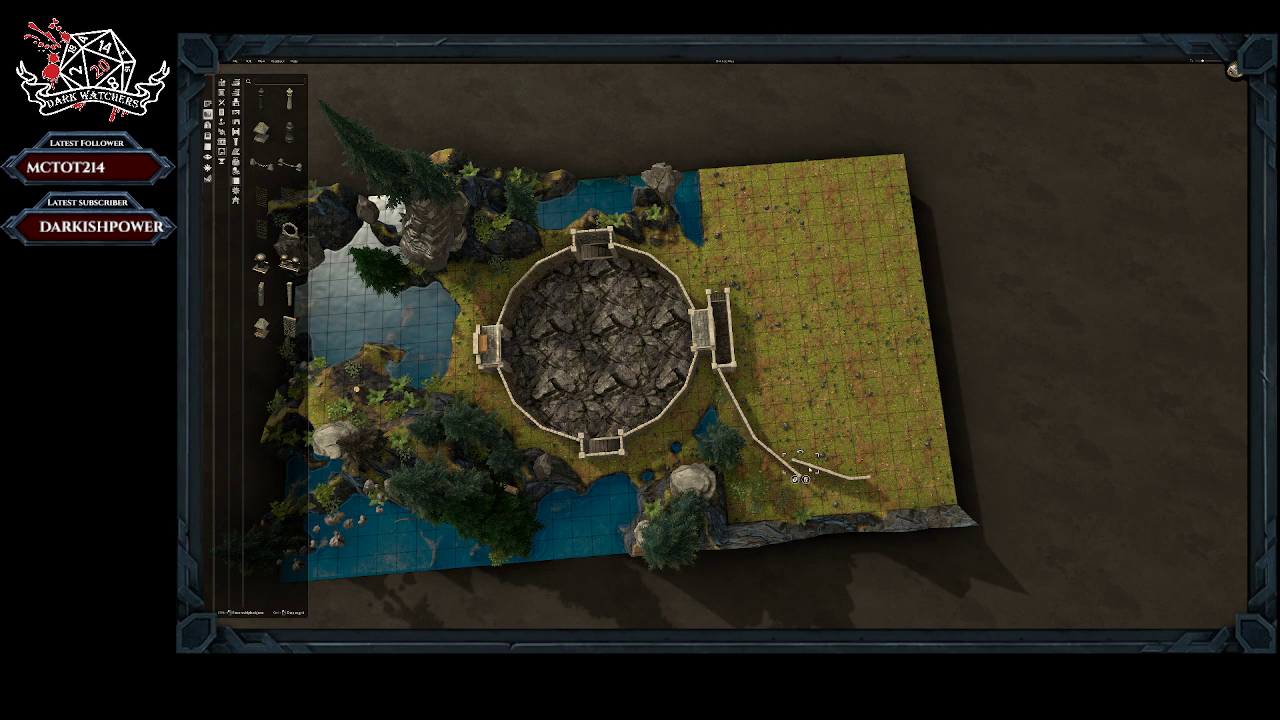
pyautogui.moveTo(810, 470); pyautogui.dragTo(818, 486)
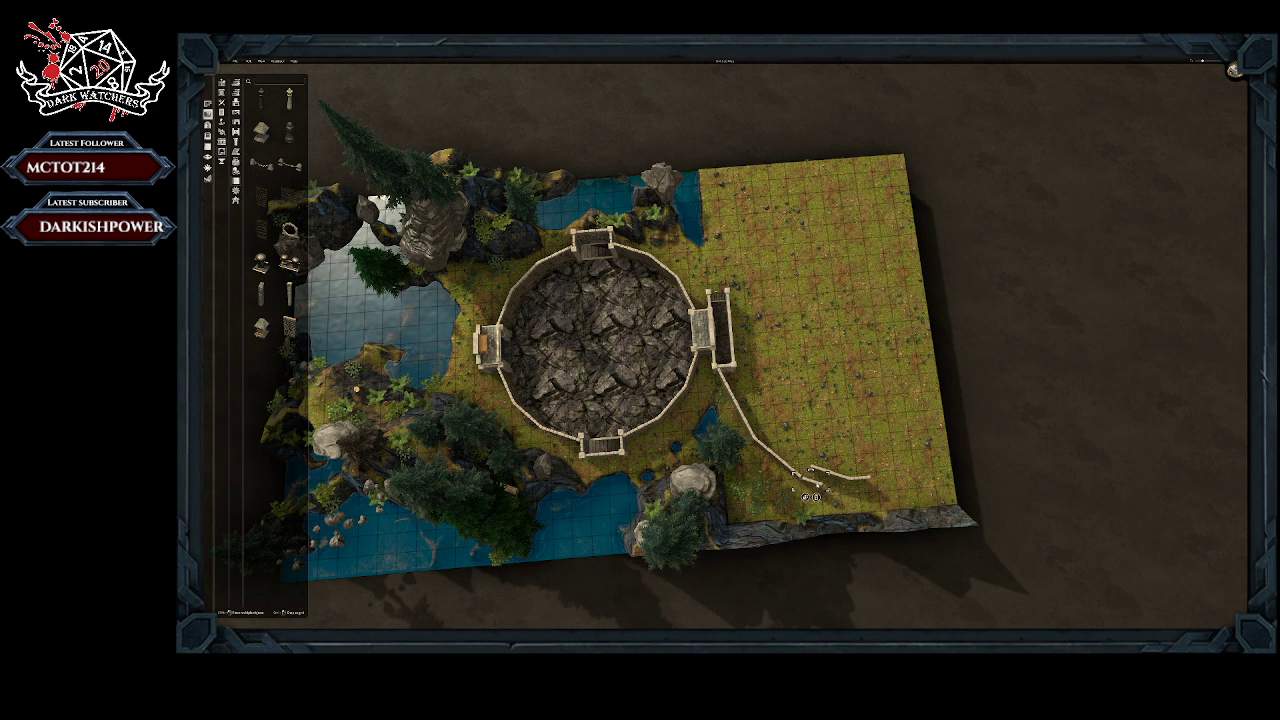
pyautogui.press('r')
pyautogui.moveTo(809, 479); pyautogui.dragTo(809, 486)
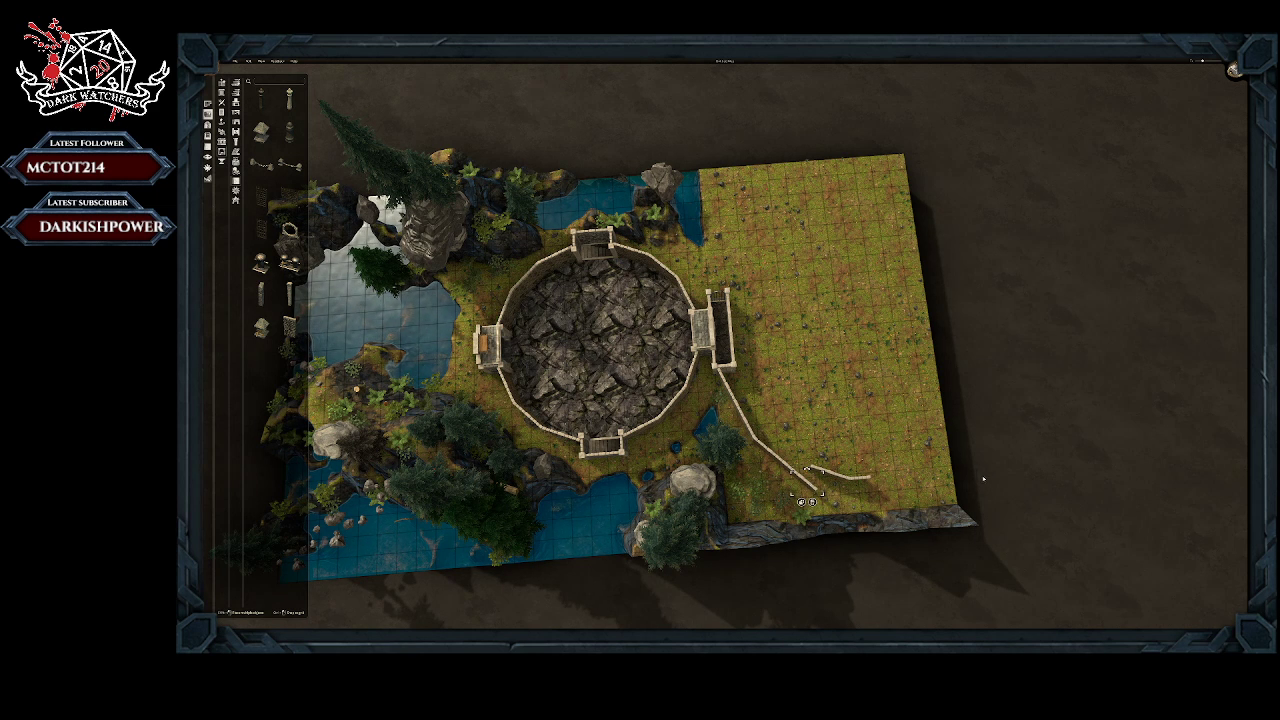
# Step: Flatten the rocky cliff along the map edge beside the new wall down to the grass level
pyautogui.moveTo(983, 479); pyautogui.dragTo(1049, 485, button='middle')
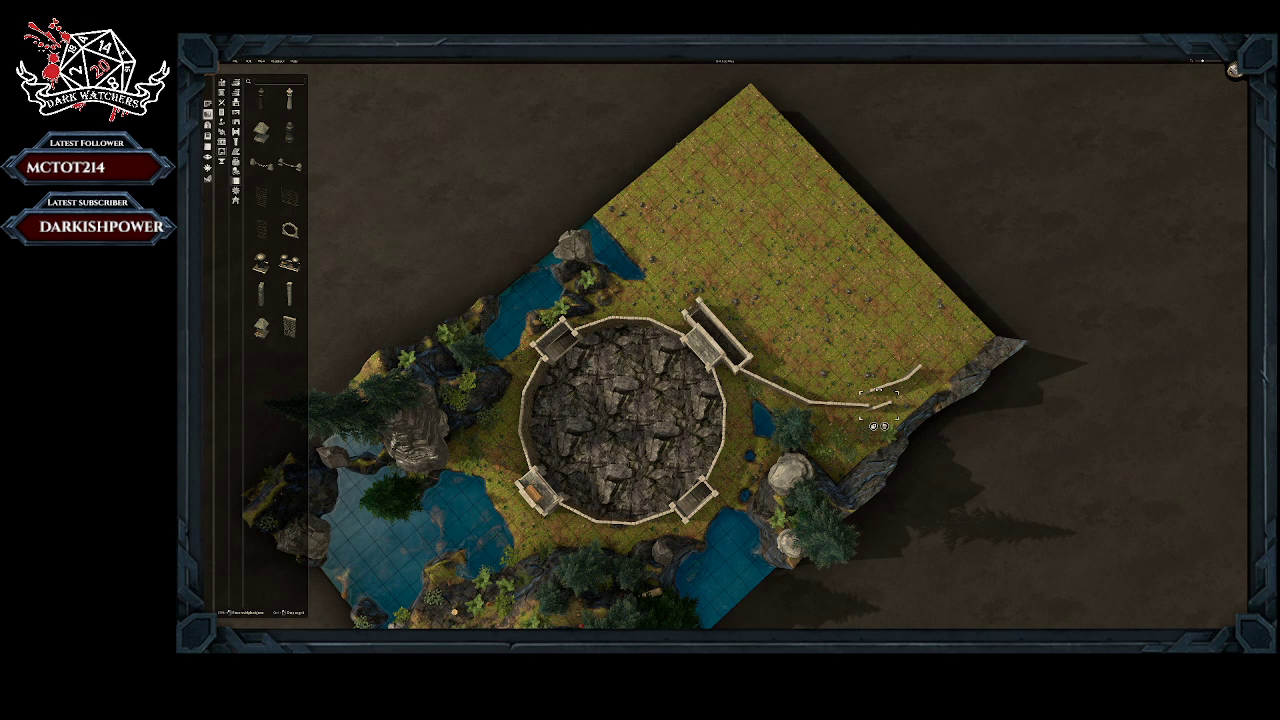
pyautogui.click(208, 104)
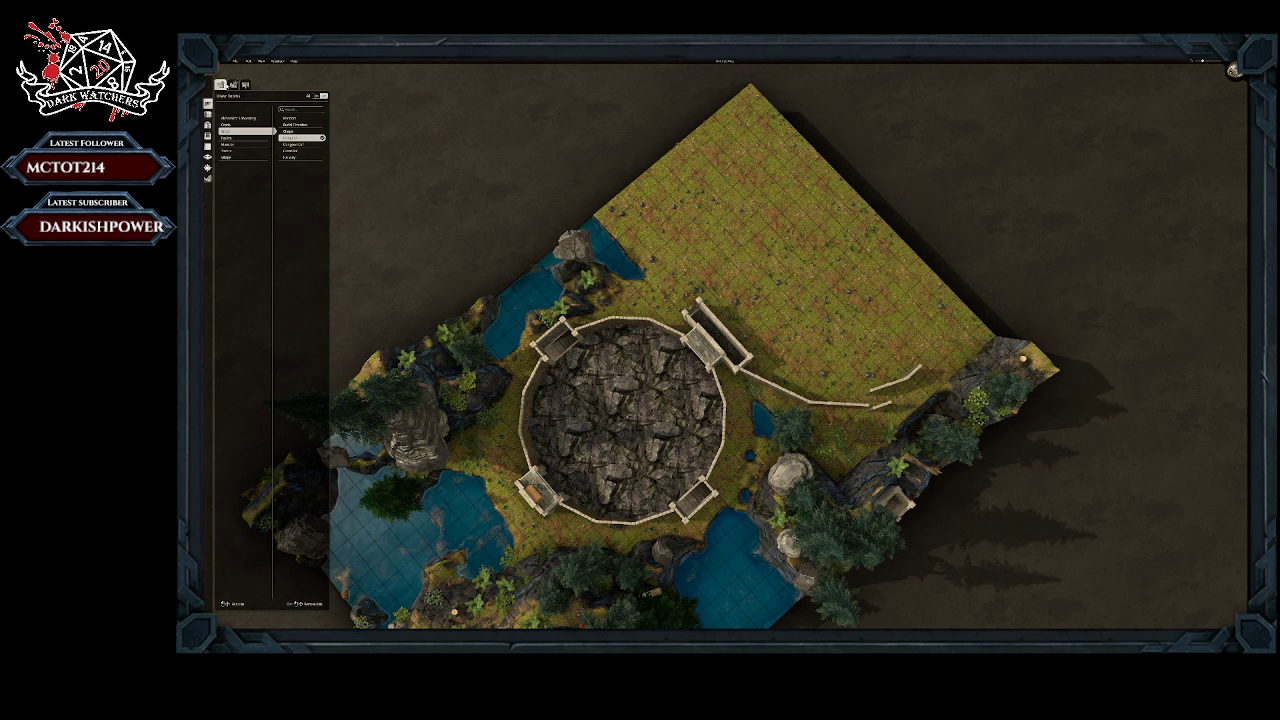
pyautogui.click(207, 178)
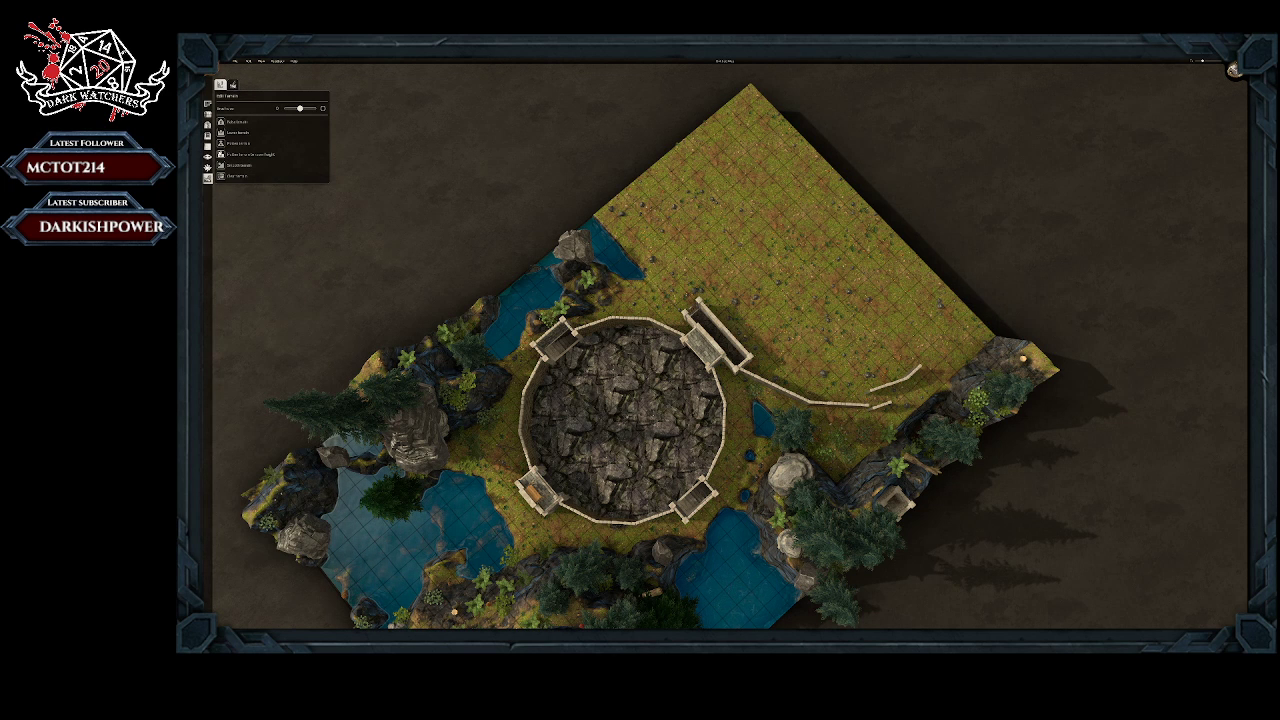
pyautogui.click(222, 155)
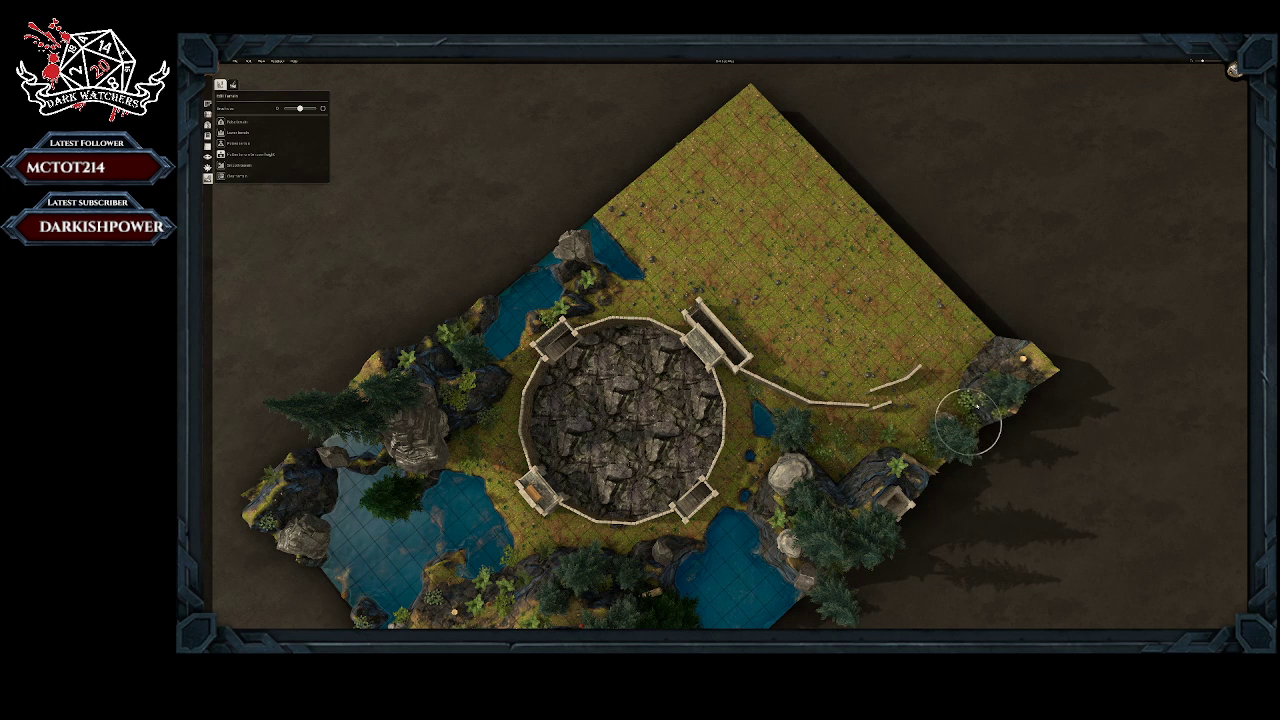
pyautogui.moveTo(986, 391)
pyautogui.mouseDown()
pyautogui.moveTo(988, 363)
pyautogui.moveTo(980, 395)
pyautogui.moveTo(992, 403)
pyautogui.moveTo(977, 411)
pyautogui.moveTo(1017, 350)
pyautogui.moveTo(1043, 366)
pyautogui.moveTo(1006, 357)
pyautogui.moveTo(1009, 400)
pyautogui.moveTo(958, 458)
pyautogui.moveTo(923, 474)
pyautogui.moveTo(894, 457)
pyautogui.moveTo(912, 474)
pyautogui.mouseUp()
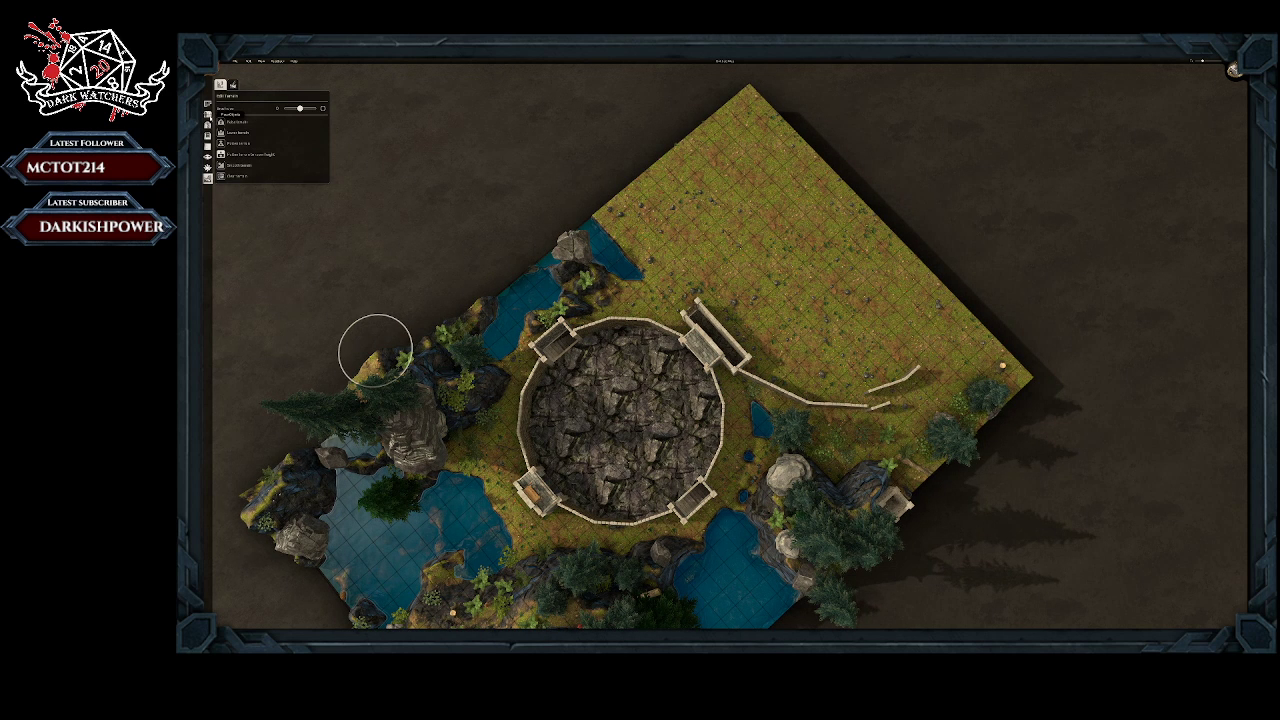
# Step: Place a spare stone wall piece on the open grass near the northern map edge
pyautogui.click(209, 116)
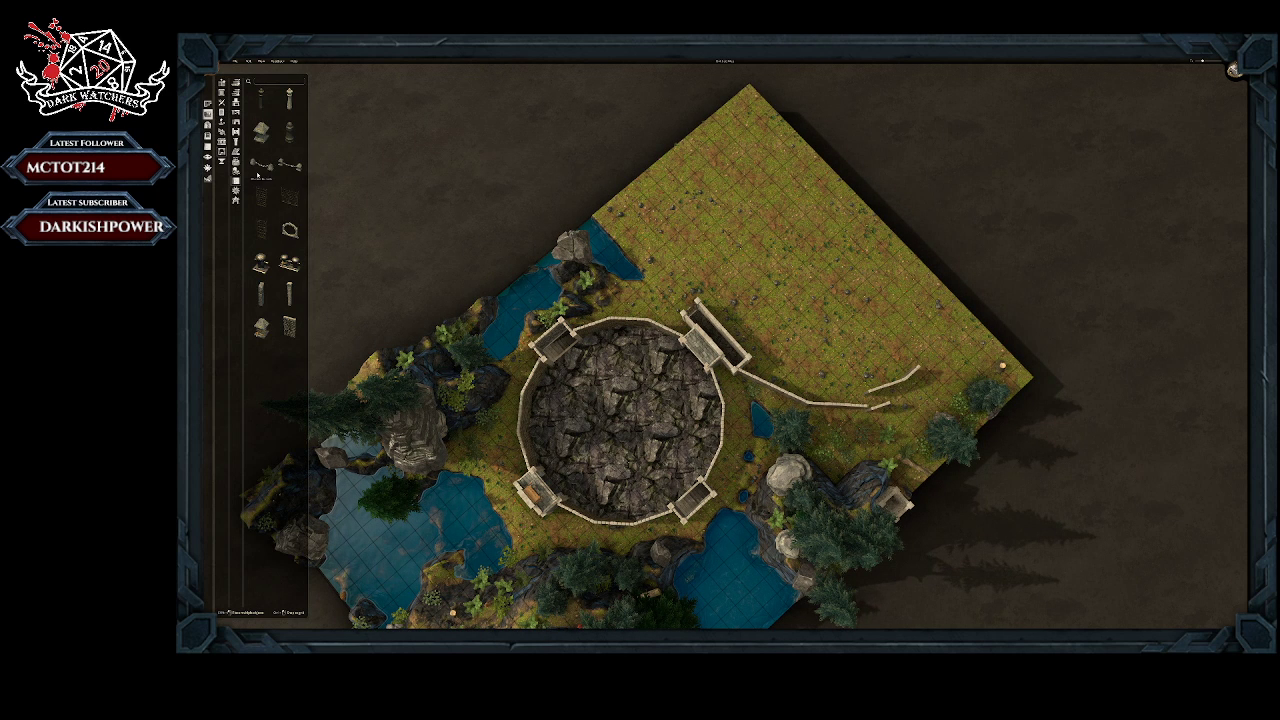
pyautogui.click(289, 327)
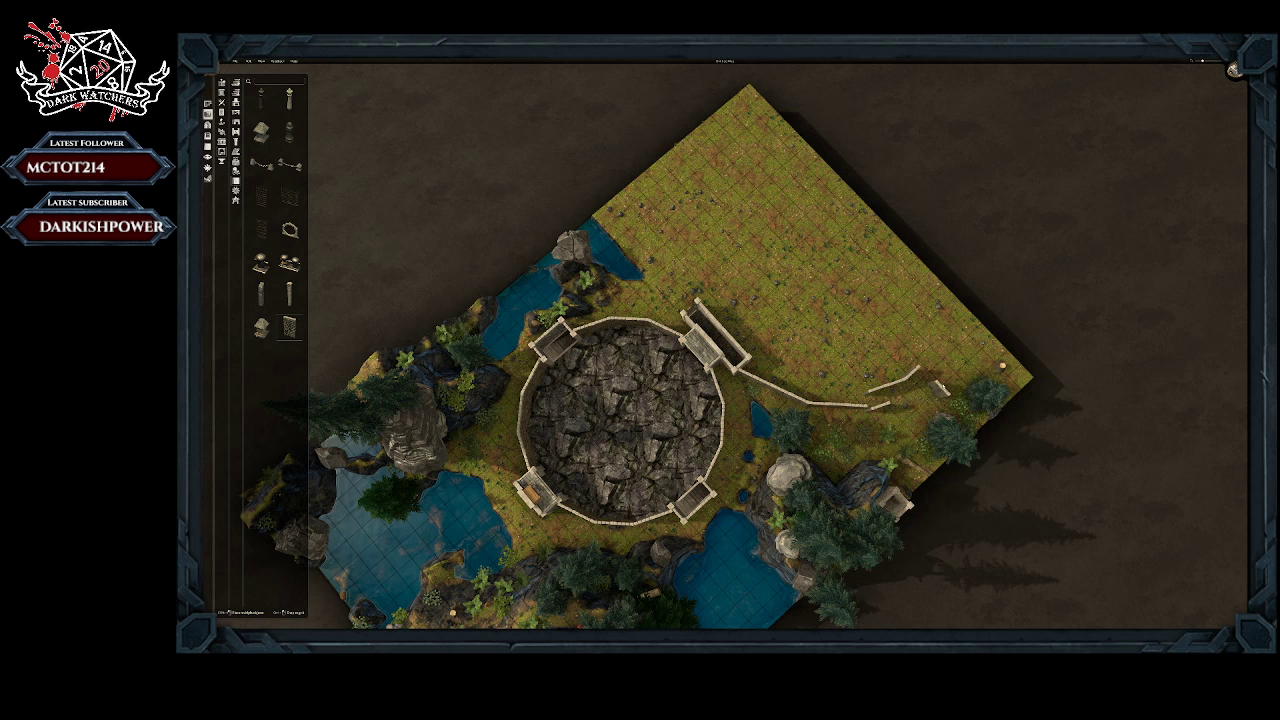
pyautogui.click(918, 314)
# Step: Reposition and turn the outer wall pieces one by one to continue the wall line toward the map's northeastern corner
pyautogui.click(883, 406)
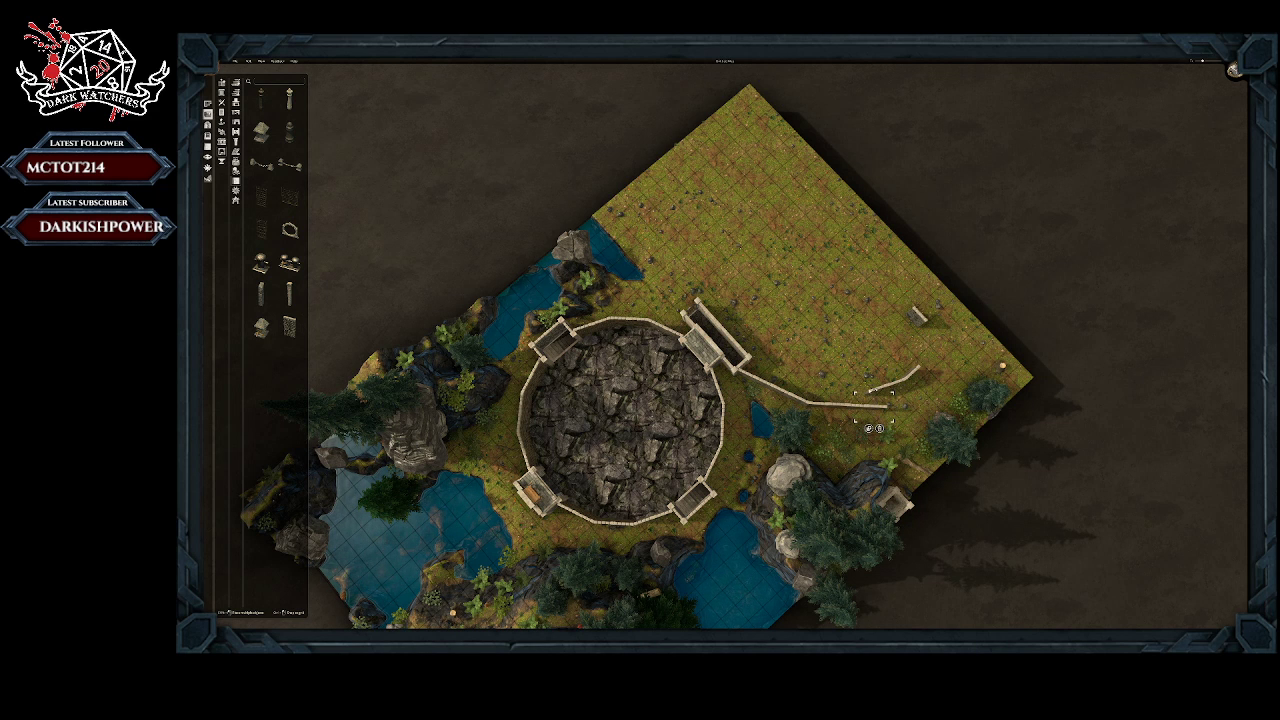
pyautogui.click(881, 384)
pyautogui.click(893, 402)
pyautogui.moveTo(898, 405); pyautogui.dragTo(896, 407)
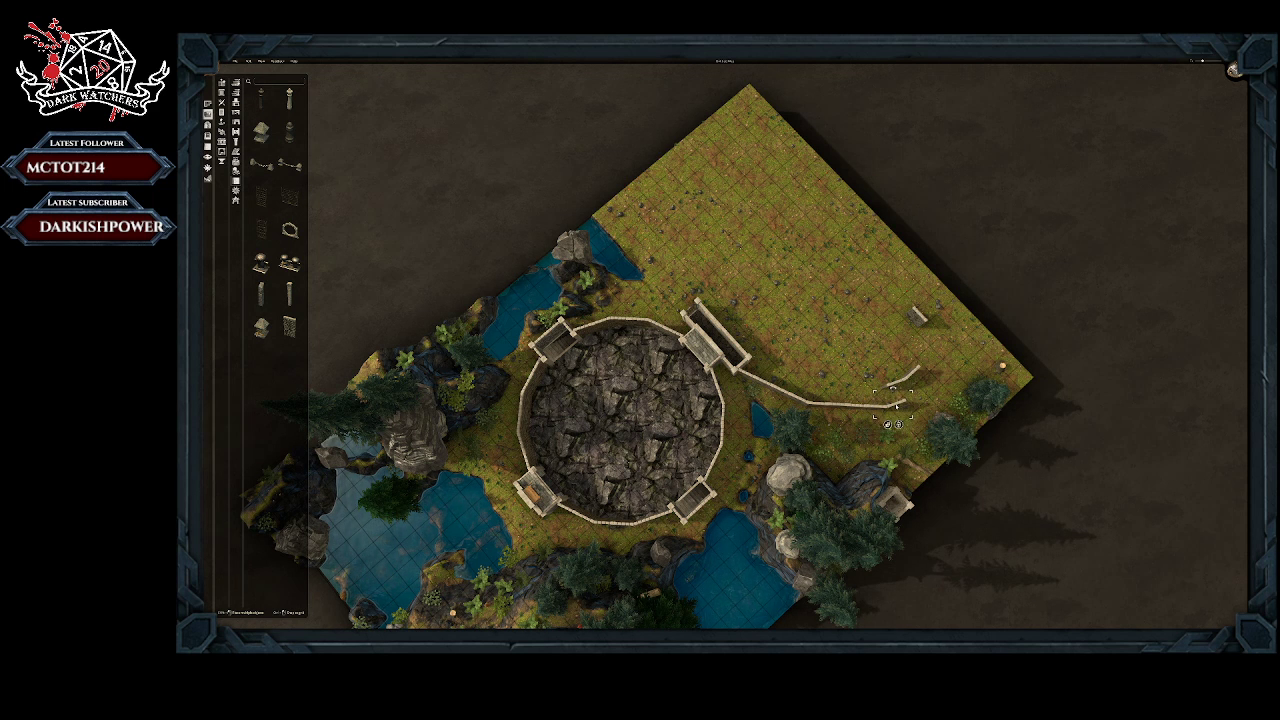
pyautogui.click(899, 381)
pyautogui.moveTo(899, 383); pyautogui.dragTo(921, 397)
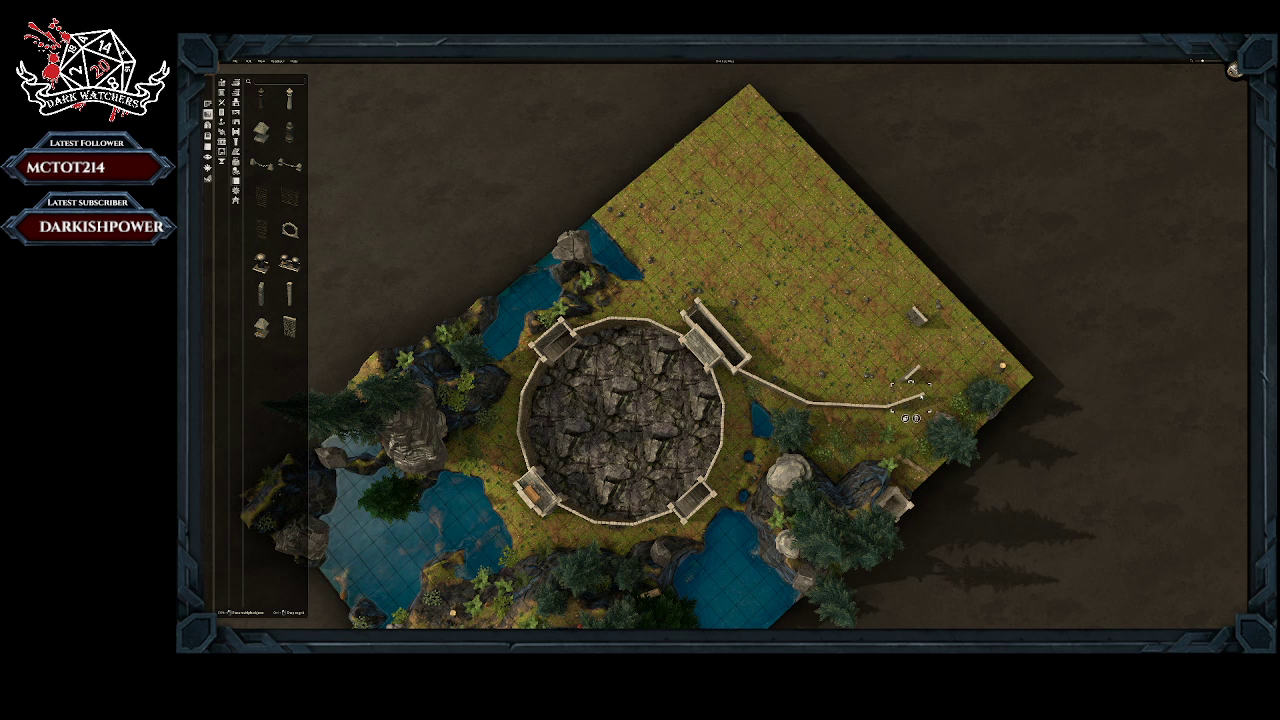
pyautogui.moveTo(912, 374); pyautogui.dragTo(939, 387)
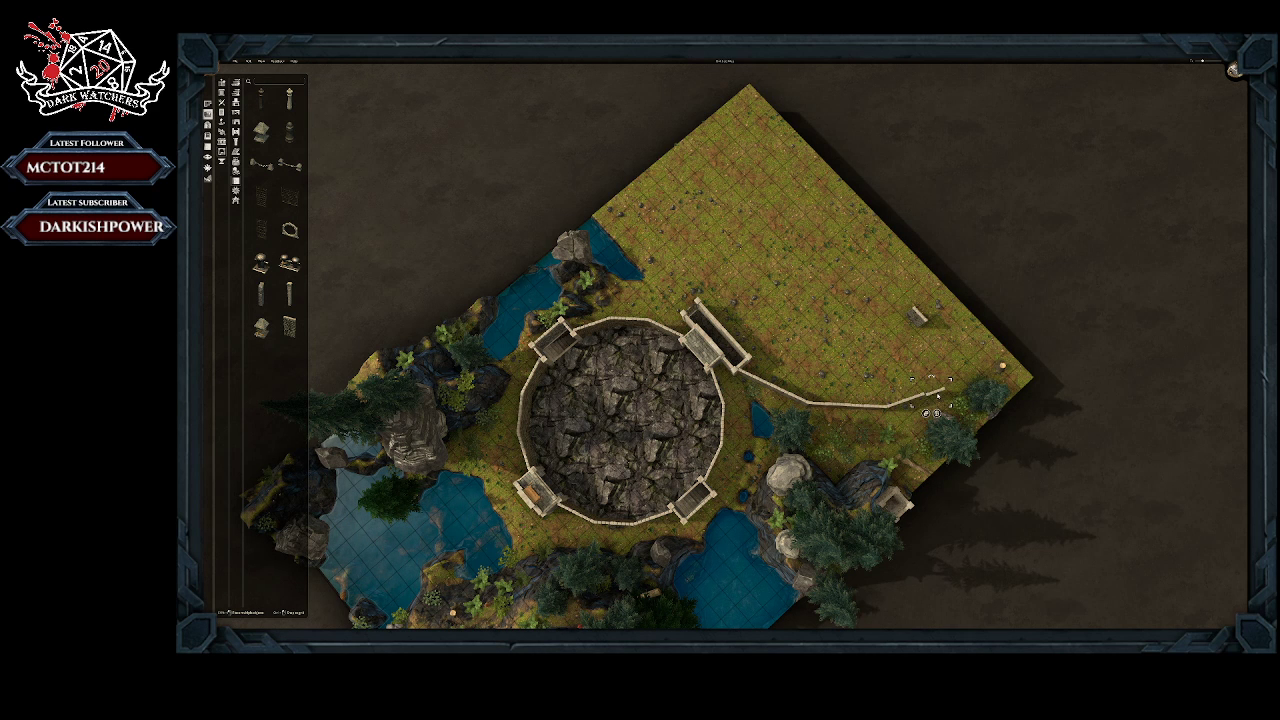
pyautogui.click(937, 396)
pyautogui.click(937, 394)
pyautogui.moveTo(936, 394); pyautogui.dragTo(934, 392)
# Step: Turn the spare wall piece to match the wall's direction and join it to the outer end
pyautogui.click(919, 318)
pyautogui.click(941, 347)
pyautogui.click(921, 336)
pyautogui.moveTo(911, 318); pyautogui.dragTo(947, 384)
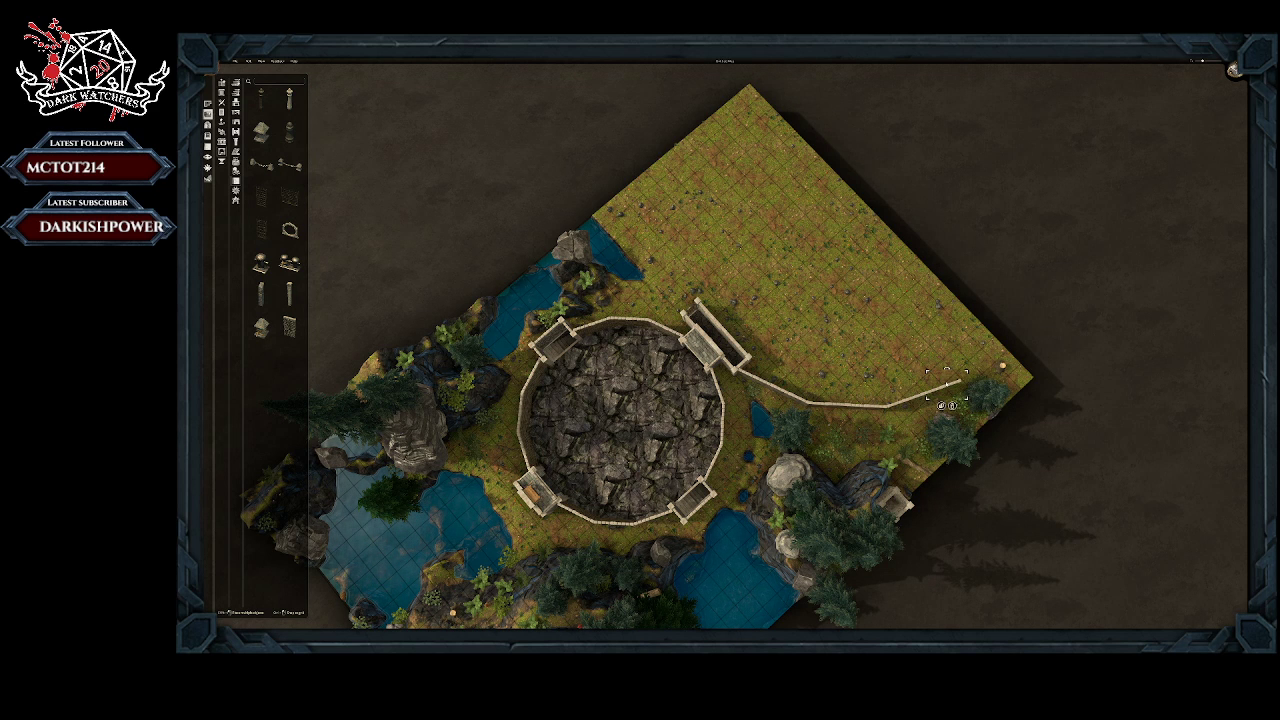
pyautogui.click(817, 397)
pyautogui.click(874, 405)
pyautogui.click(915, 398)
pyautogui.click(931, 393)
pyautogui.click(954, 385)
# Step: Realign the wall pieces beside the gate enclosure so they join its corner and each other in a smooth curve
pyautogui.moveTo(988, 381); pyautogui.dragTo(903, 378, button='right')
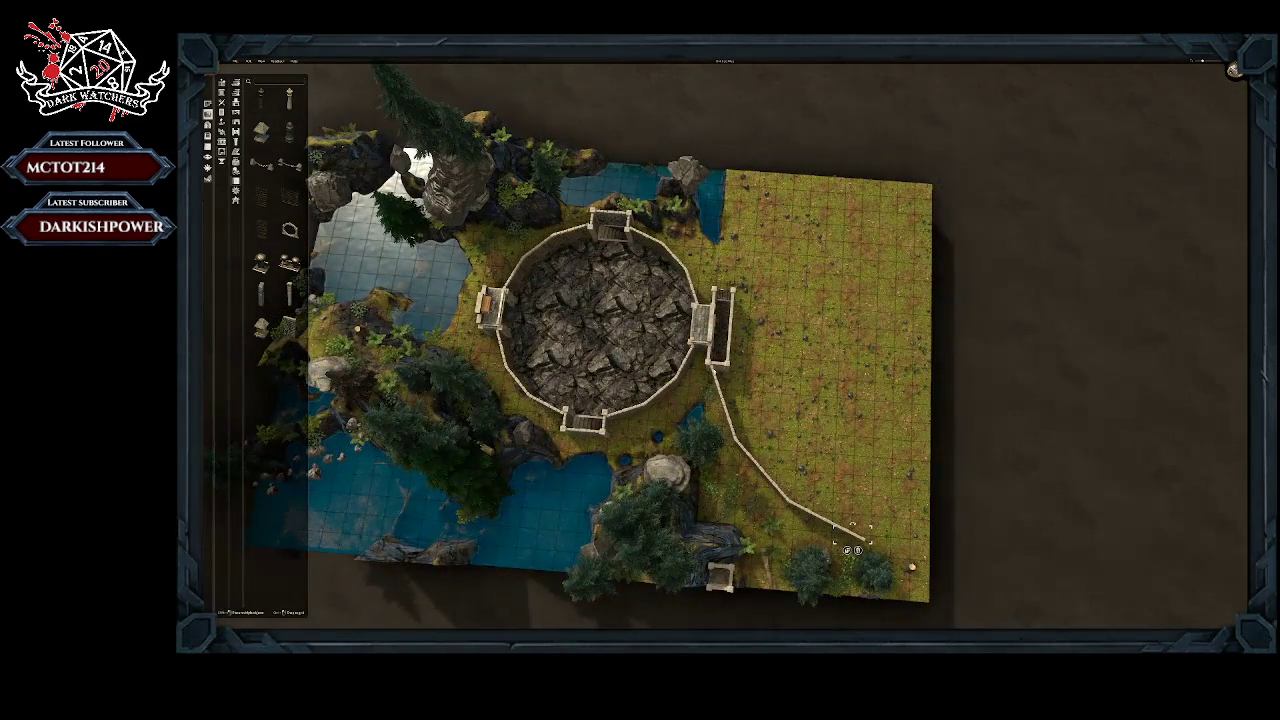
pyautogui.click(717, 377)
pyautogui.moveTo(717, 377); pyautogui.dragTo(711, 374)
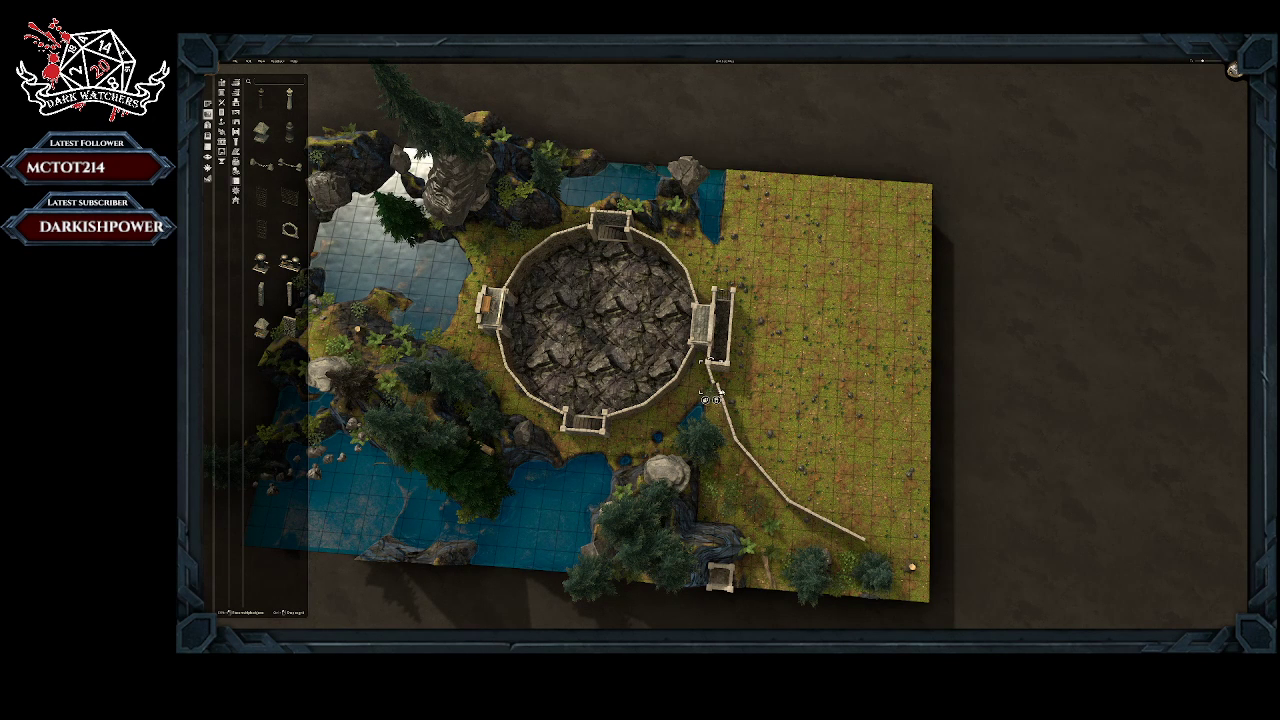
pyautogui.click(721, 396)
pyautogui.moveTo(721, 396); pyautogui.dragTo(716, 392)
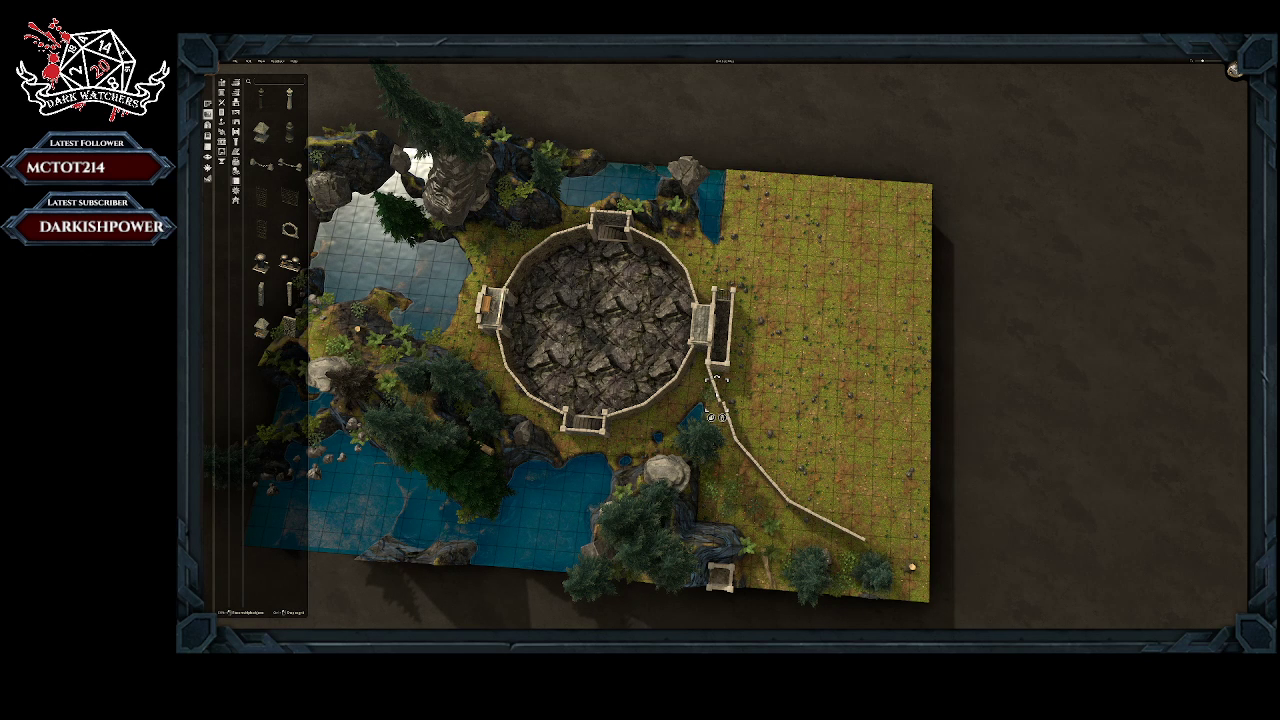
pyautogui.click(731, 414)
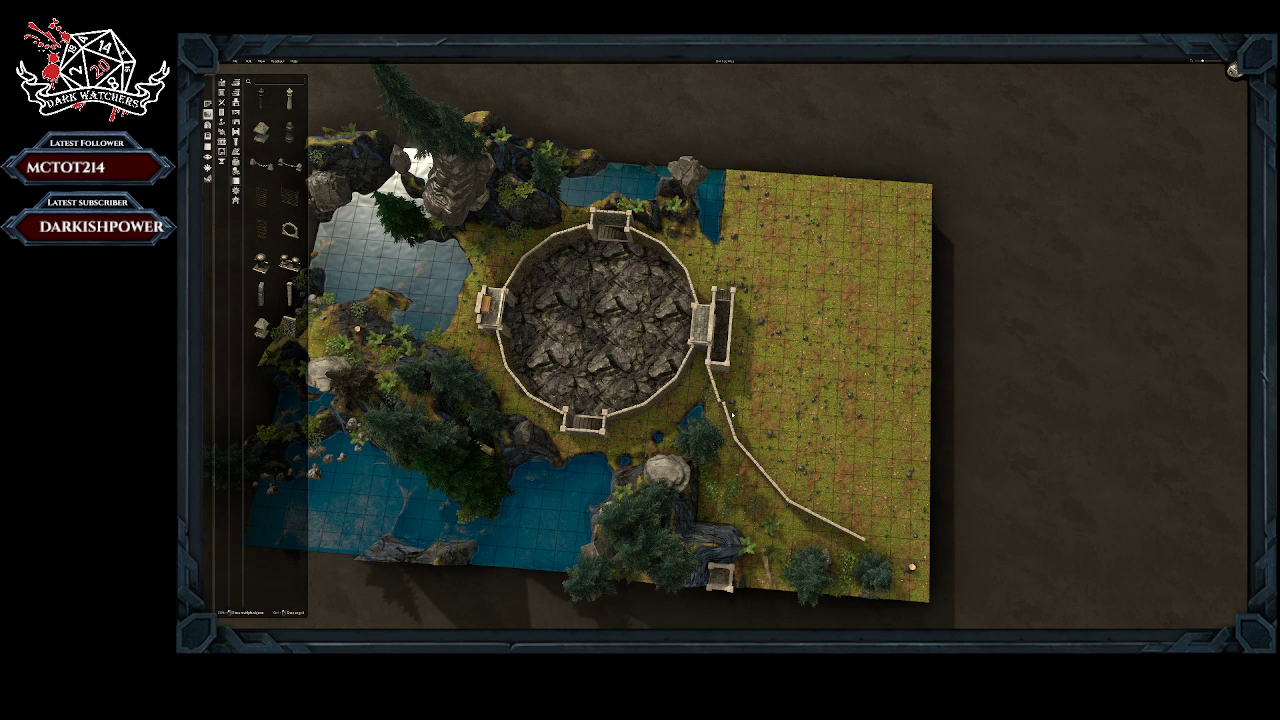
pyautogui.click(726, 408)
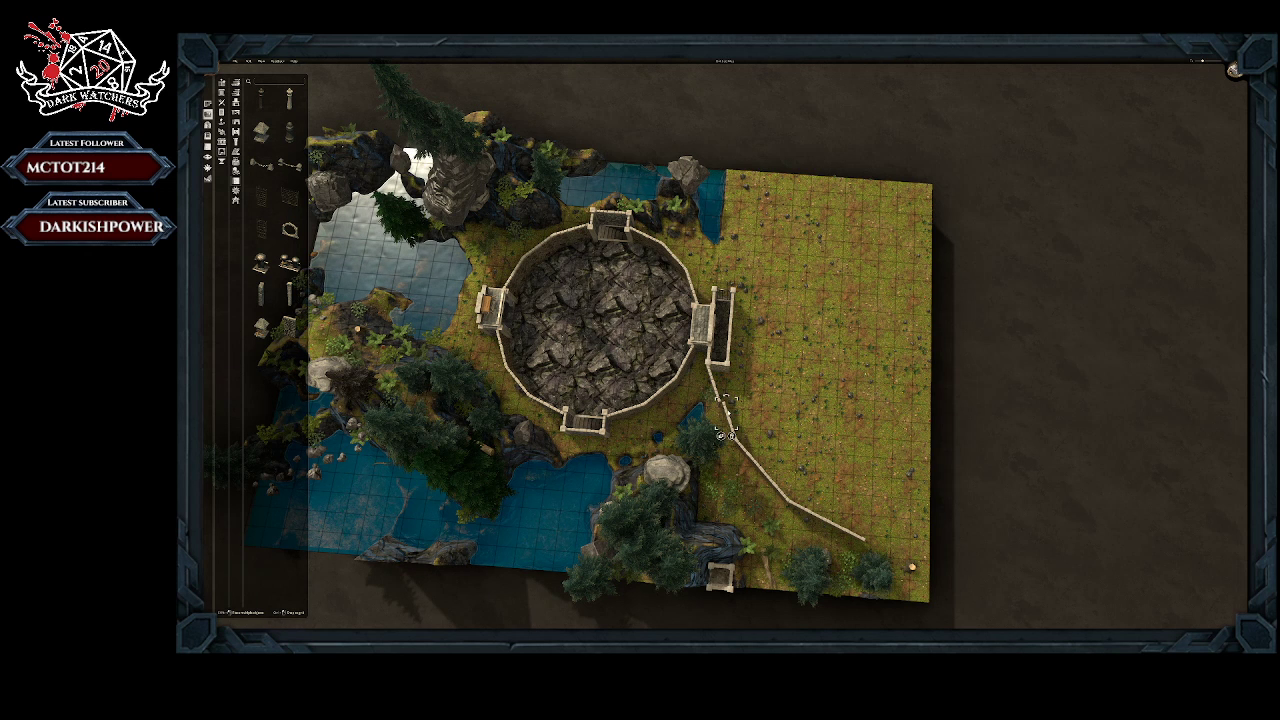
pyautogui.moveTo(726, 410); pyautogui.dragTo(722, 410)
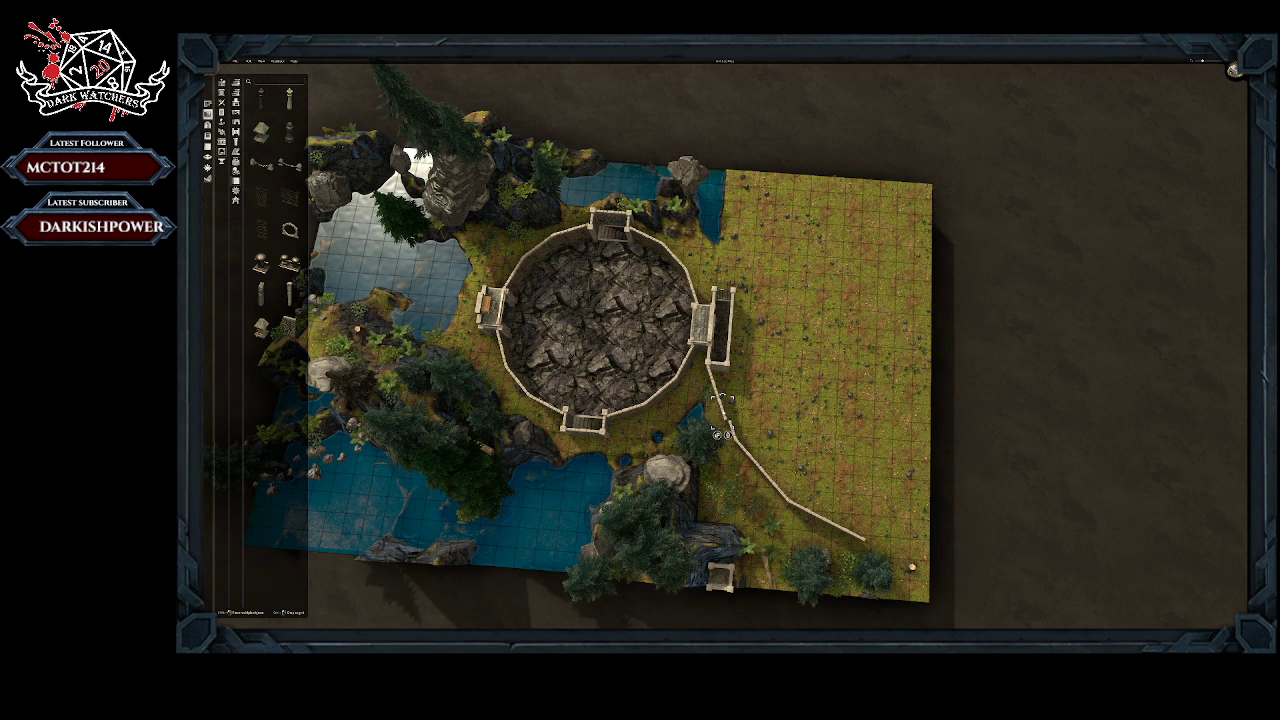
pyautogui.moveTo(722, 413); pyautogui.dragTo(729, 430)
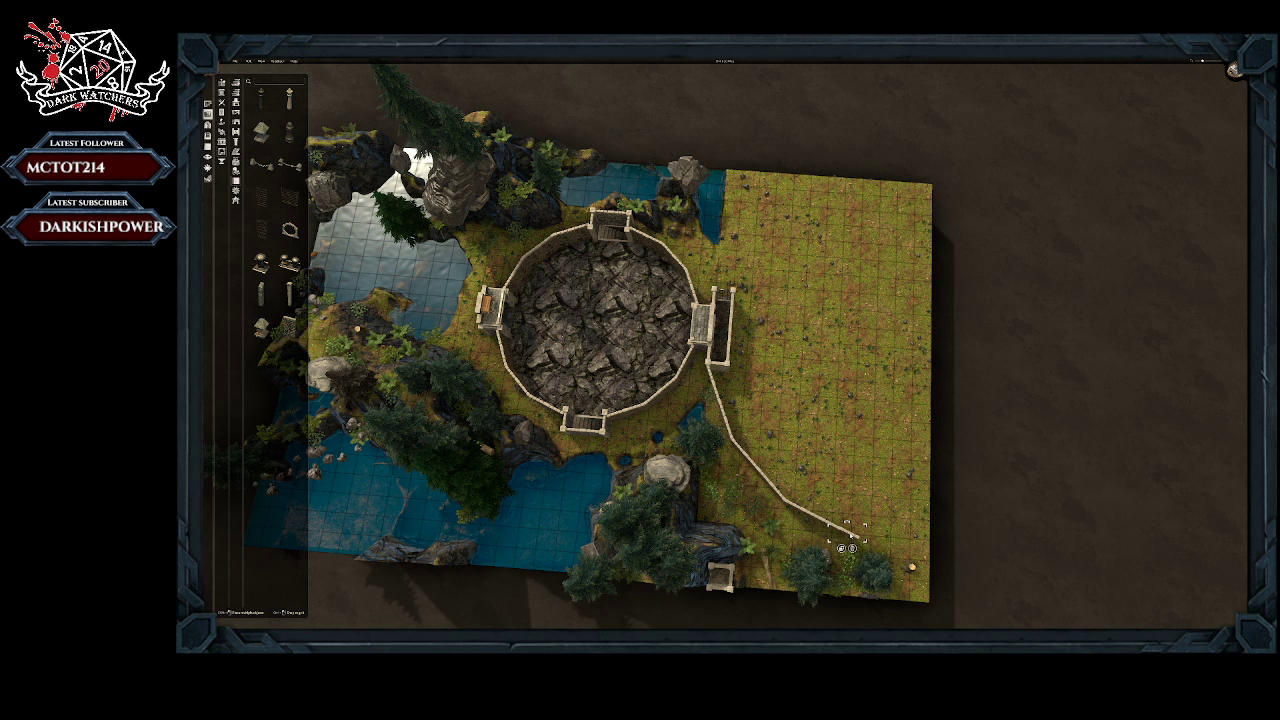
# Step: Detach the wall's outermost piece and set it on the grass just beyond the wall's end, near the two conifers
pyautogui.click(851, 536)
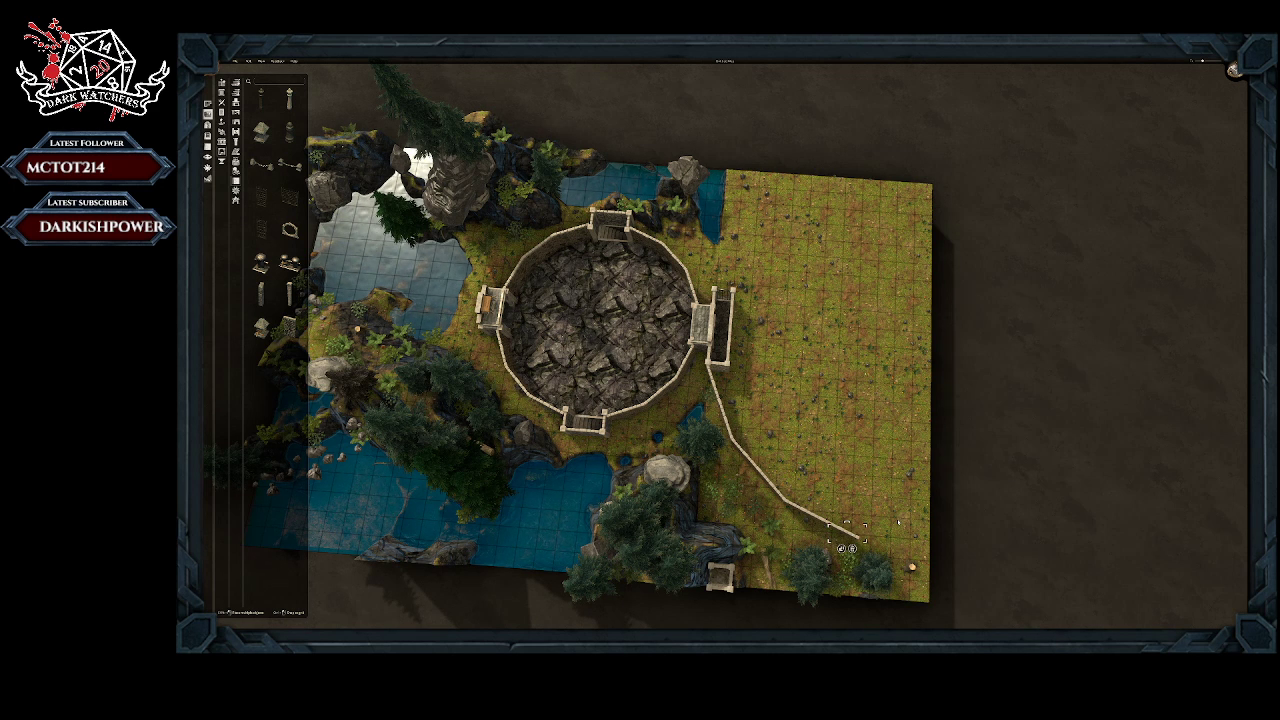
pyautogui.moveTo(898, 522); pyautogui.dragTo(903, 496, button='middle')
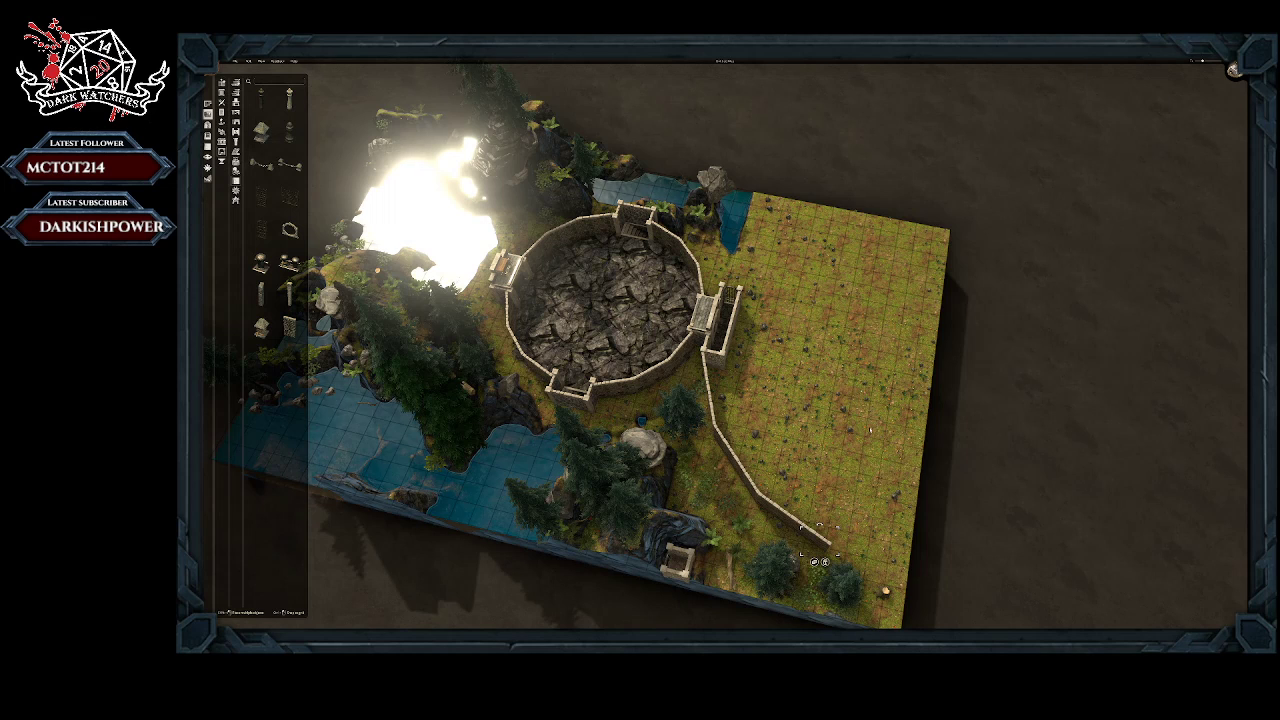
pyautogui.moveTo(818, 540); pyautogui.dragTo(800, 455)
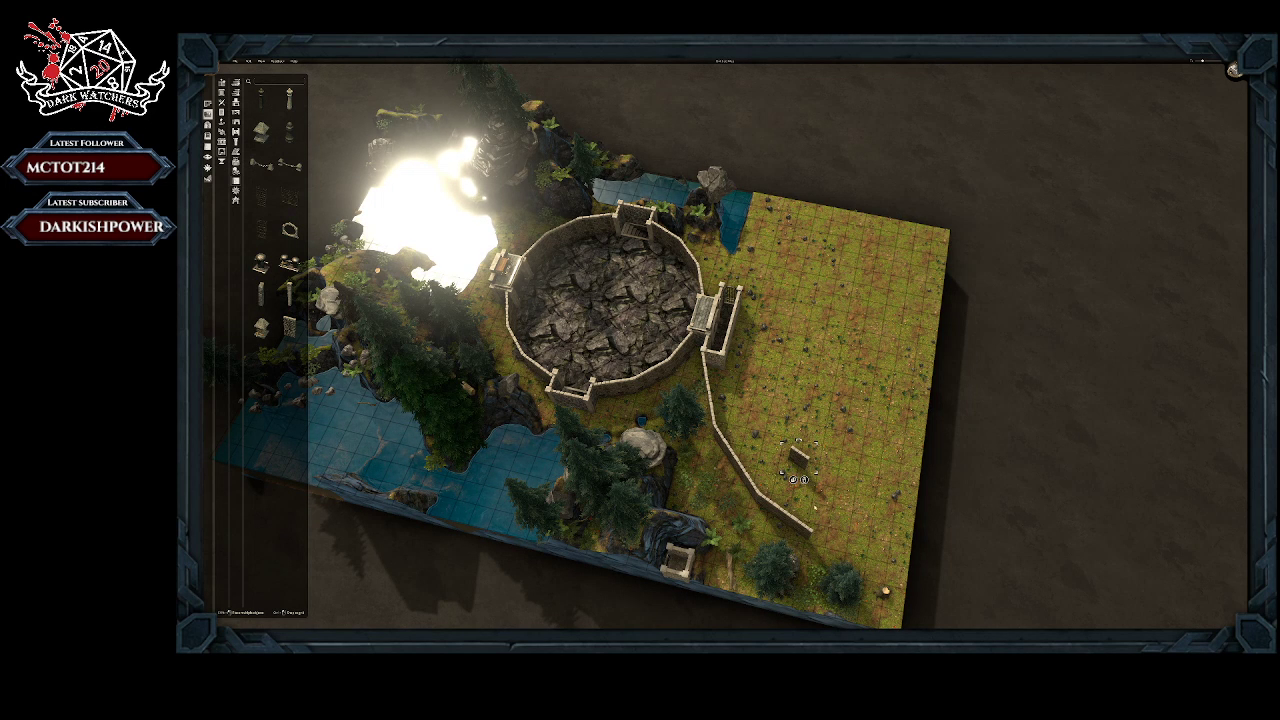
pyautogui.moveTo(800, 458); pyautogui.dragTo(819, 559)
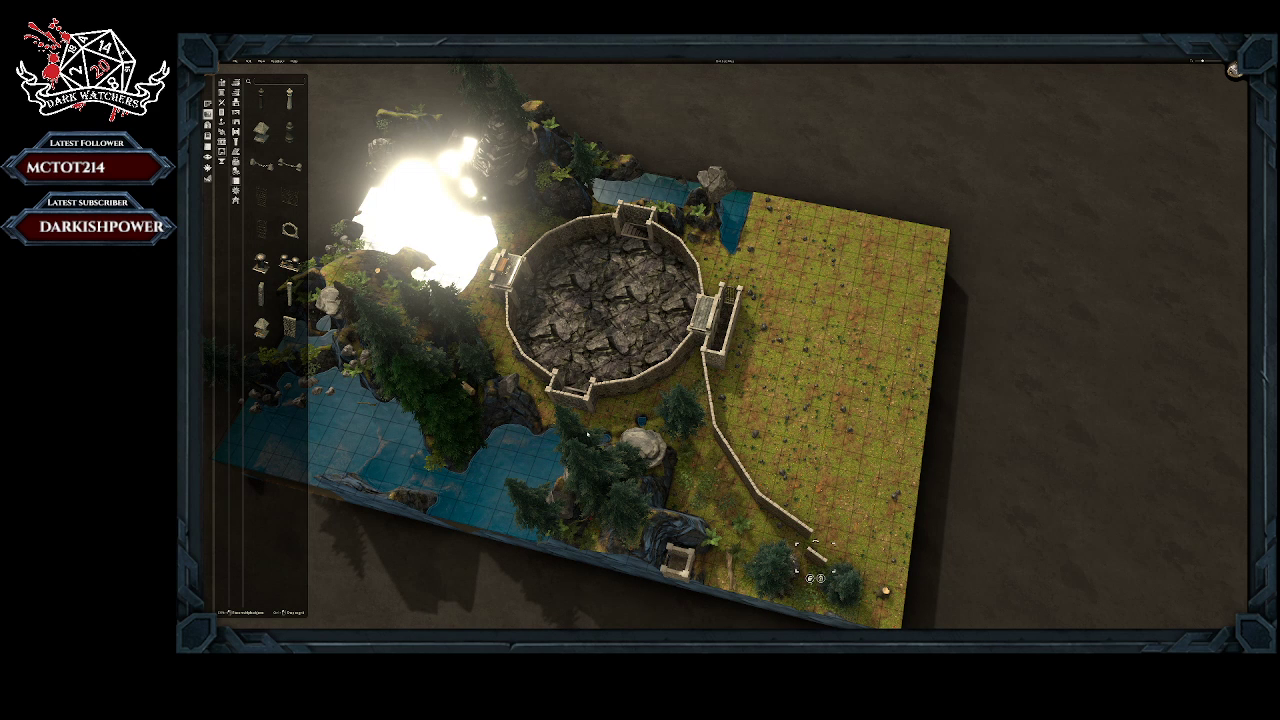
# Step: Build a narrow rectangular stone-walled enclosure from beside the wall's outer end to the northern map edge
pyautogui.click(208, 105)
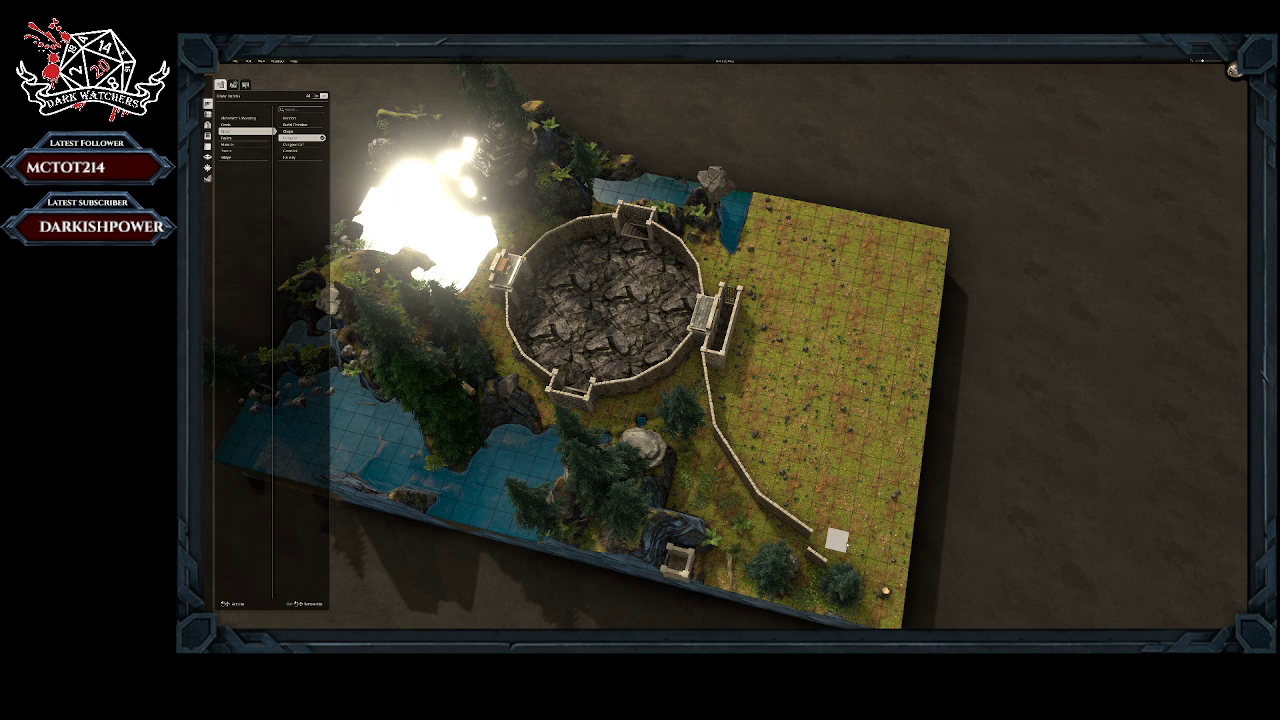
pyautogui.moveTo(836, 541); pyautogui.dragTo(900, 556)
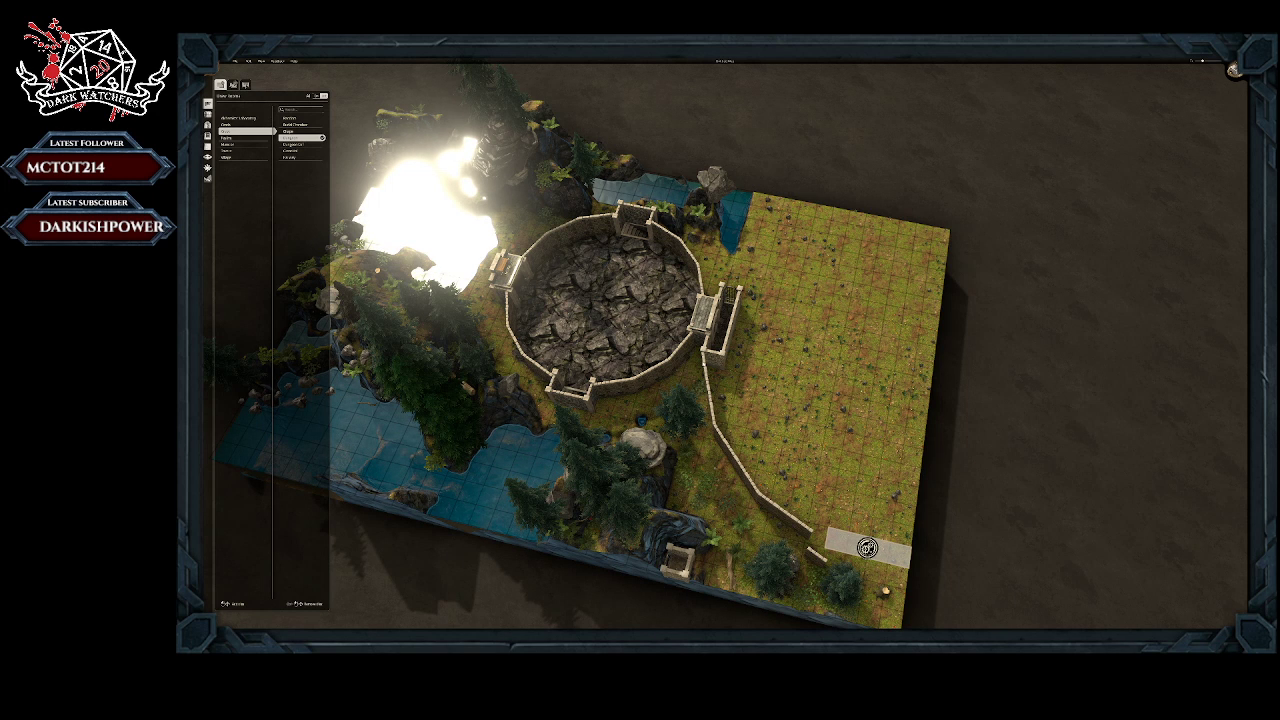
pyautogui.click(867, 547)
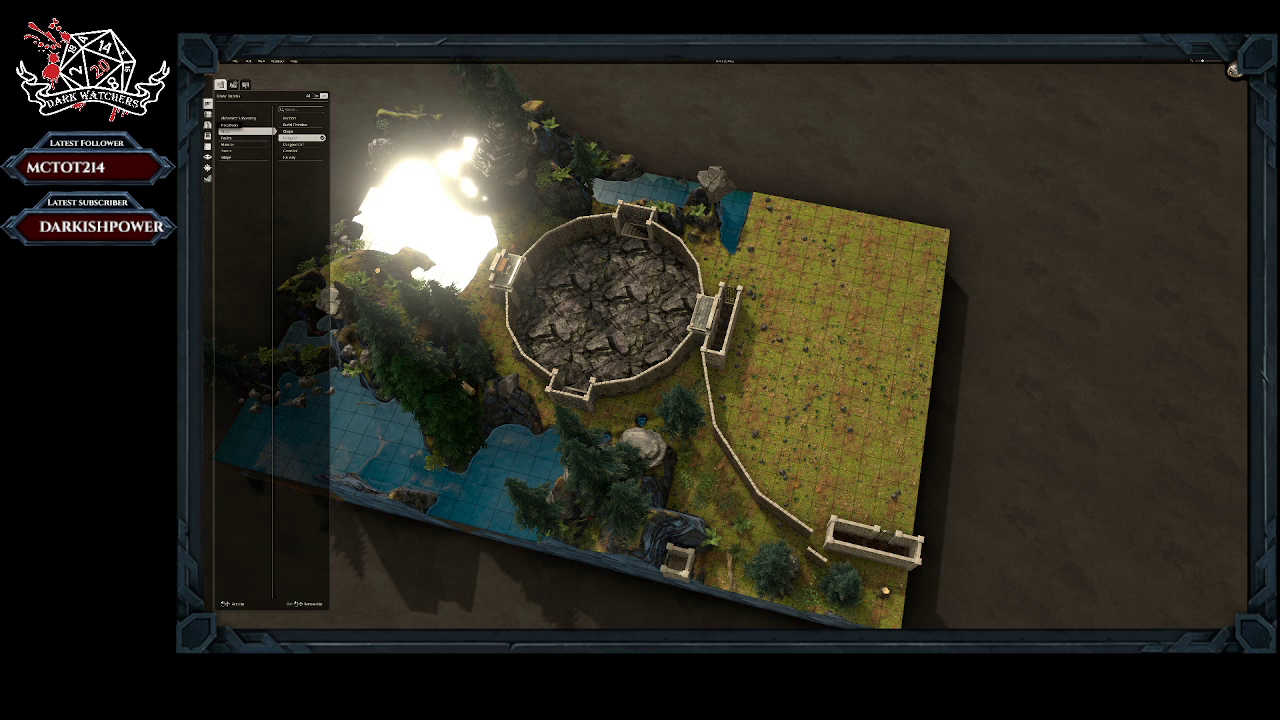
# Step: Select the stone wall piece midway along the wall between the gate enclosure and the new enclosure
pyautogui.click(208, 114)
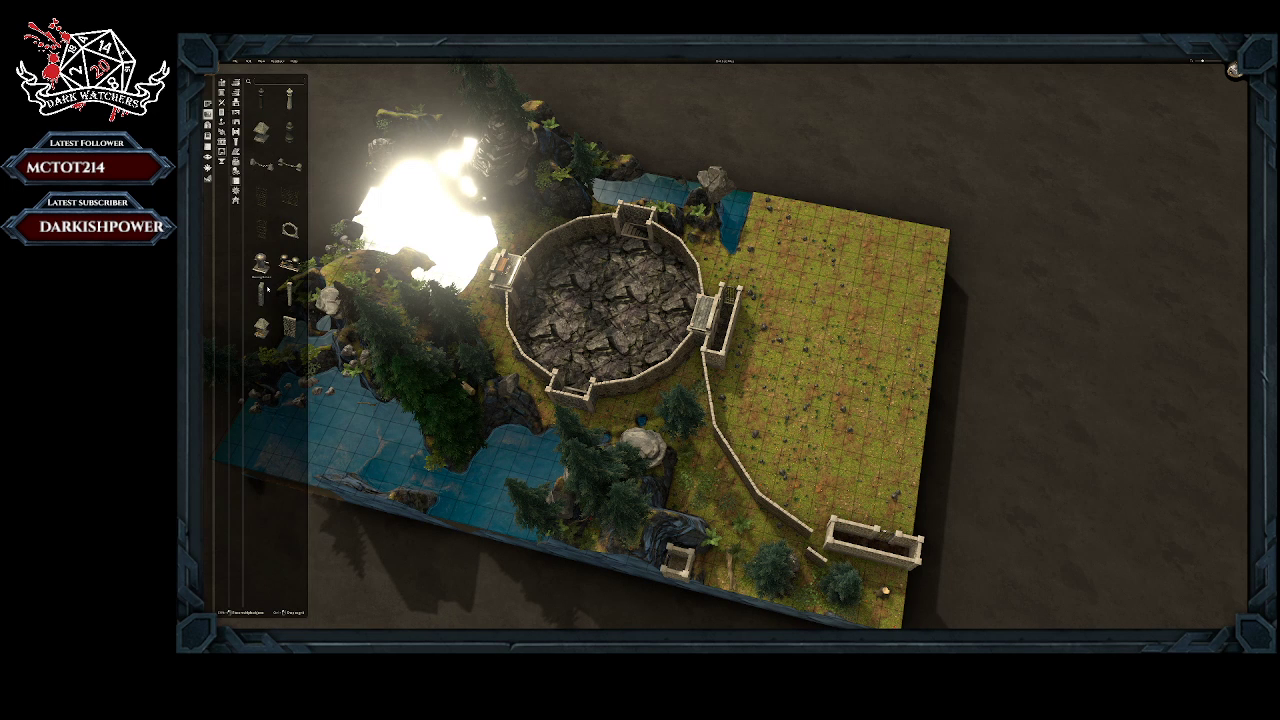
pyautogui.click(289, 326)
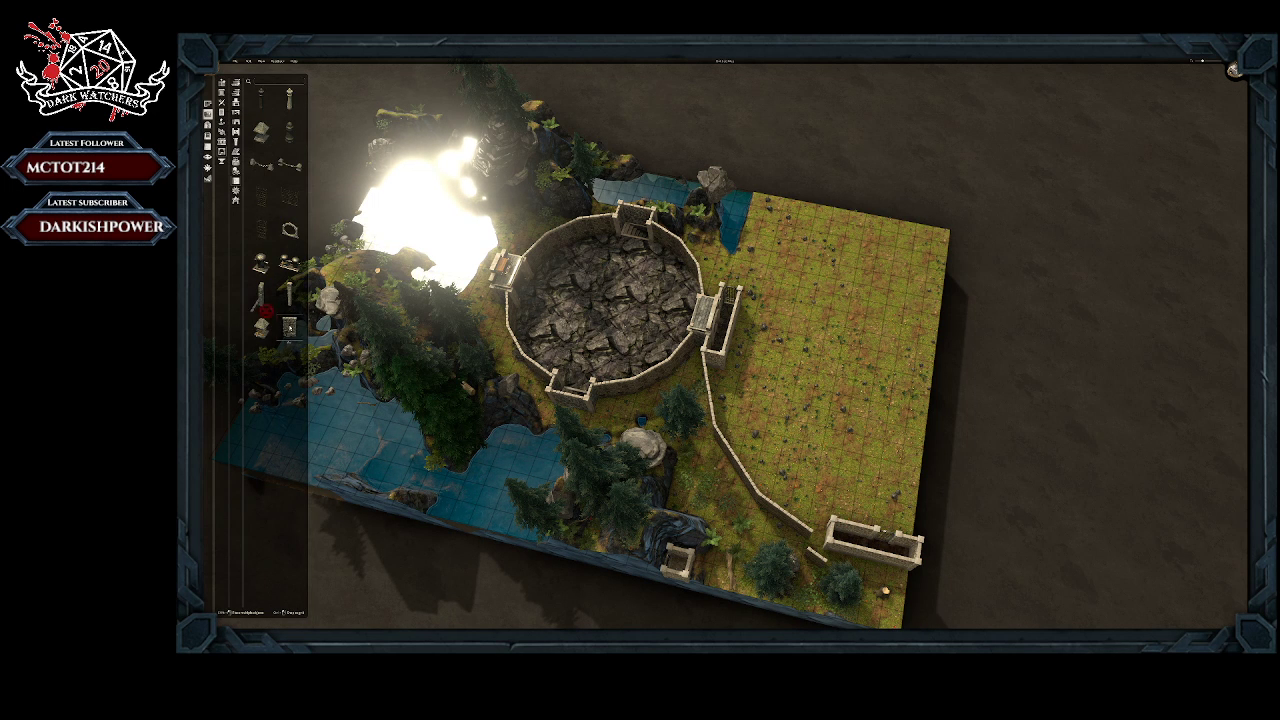
pyautogui.click(698, 372)
pyautogui.rightClick(698, 373)
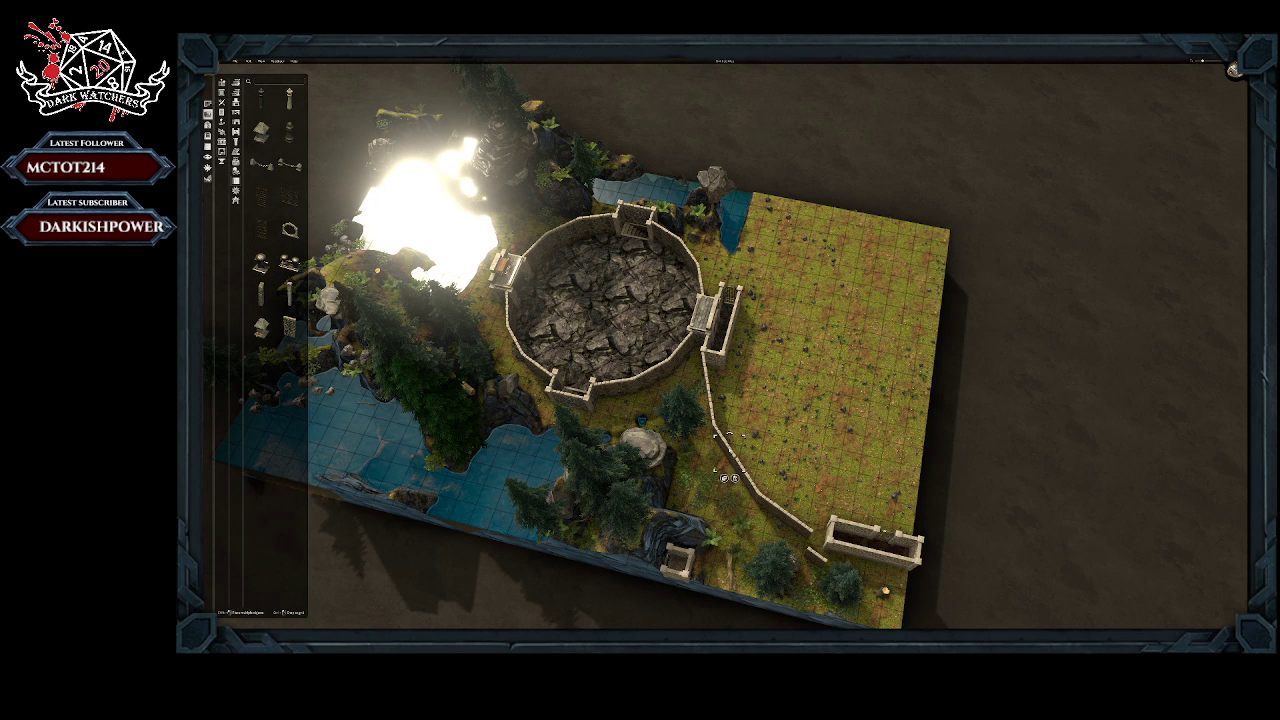
pyautogui.click(730, 452)
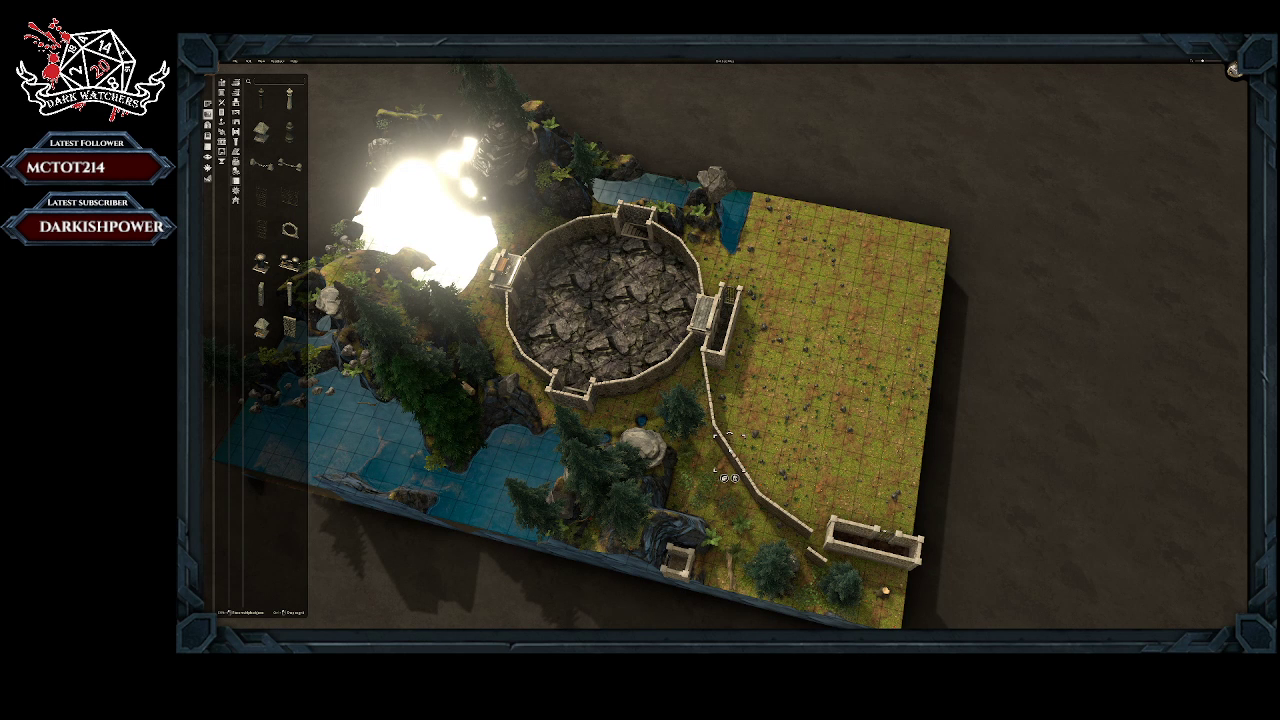
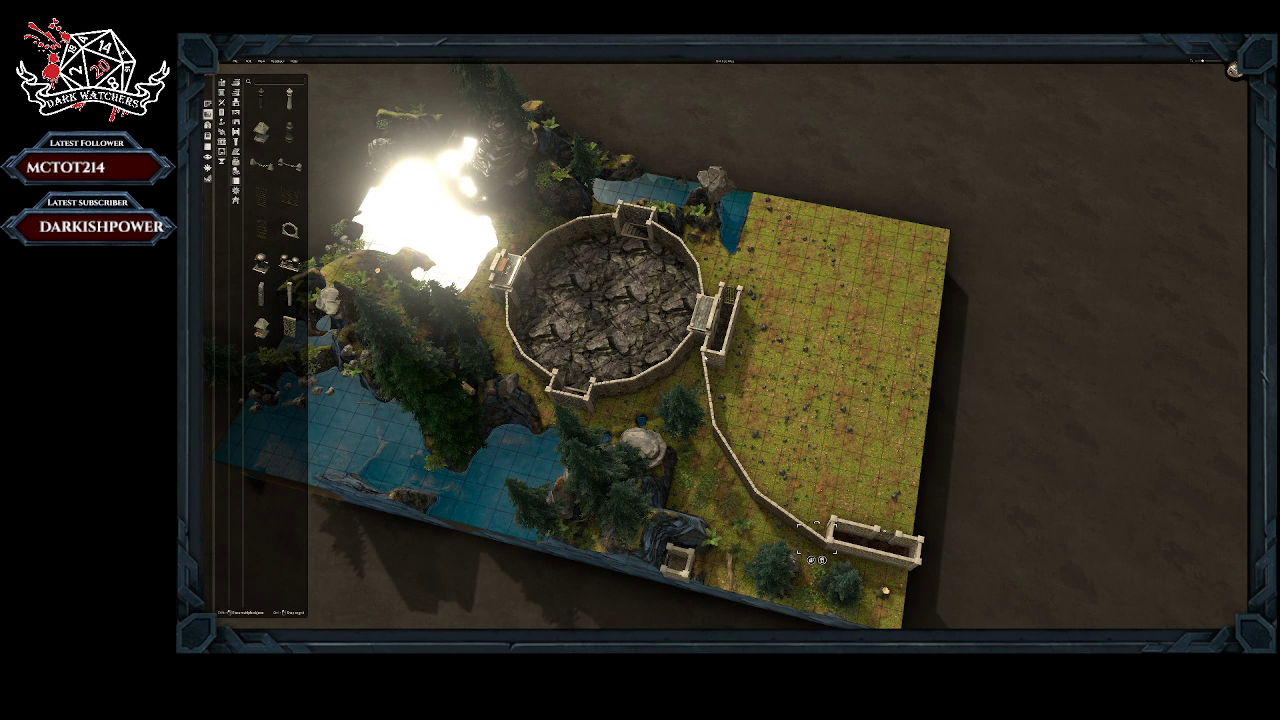
# Step: Shift the stone wall piece beside the gate enclosure so it closes up with the enclosure's corner and the adjoining wall
pyautogui.moveTo(664, 398); pyautogui.dragTo(767, 373, button='middle')
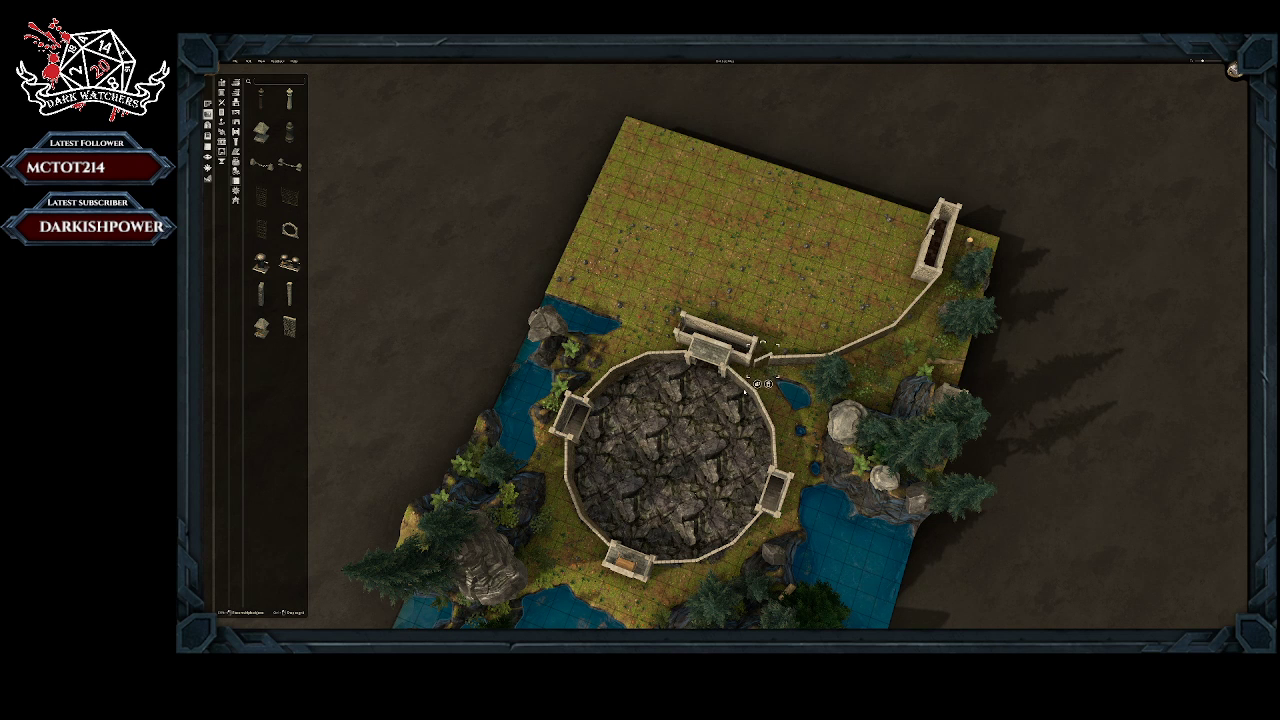
pyautogui.moveTo(766, 361); pyautogui.dragTo(796, 381, button='middle')
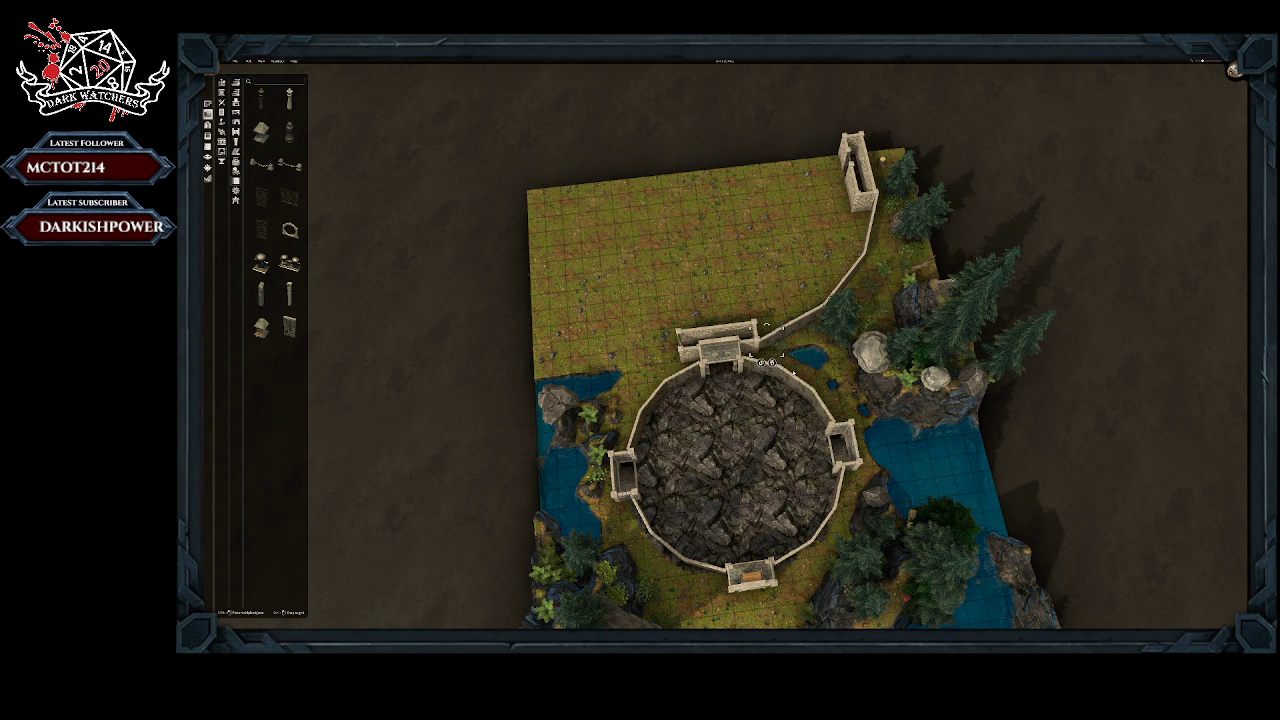
pyautogui.moveTo(795, 373)
pyautogui.mouseDown(button='right')
pyautogui.moveTo(796, 359)
pyautogui.moveTo(783, 368)
pyautogui.mouseUp(button='right')
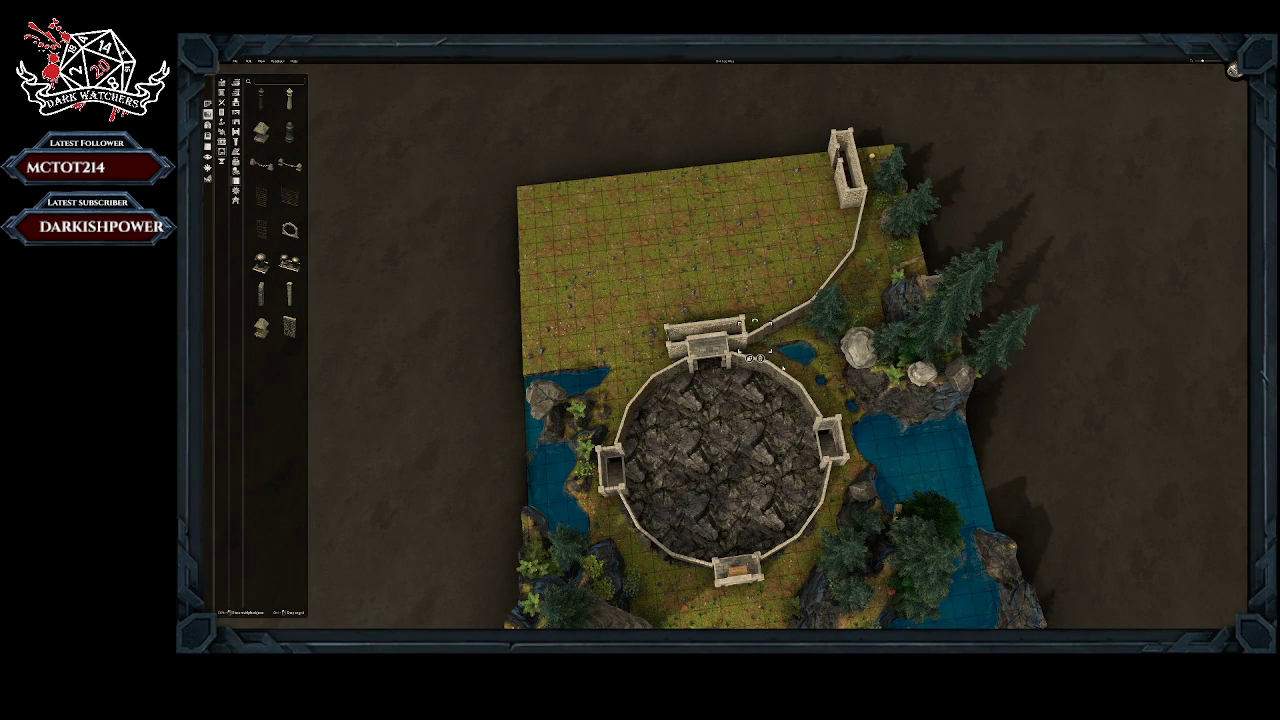
# Step: Fine-tune the second wall piece from the gate enclosure so it lines up with the piece at the corner
pyautogui.scroll(3, 755, 358)
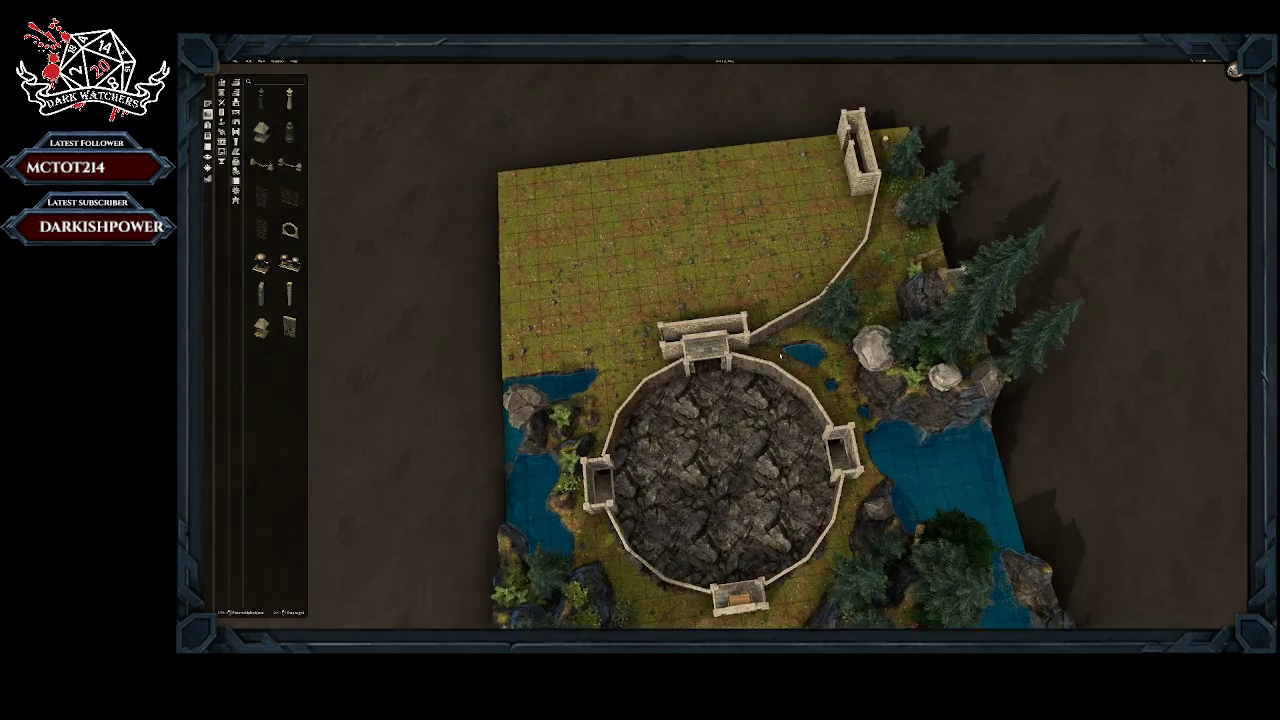
pyautogui.scroll(4, 779, 356)
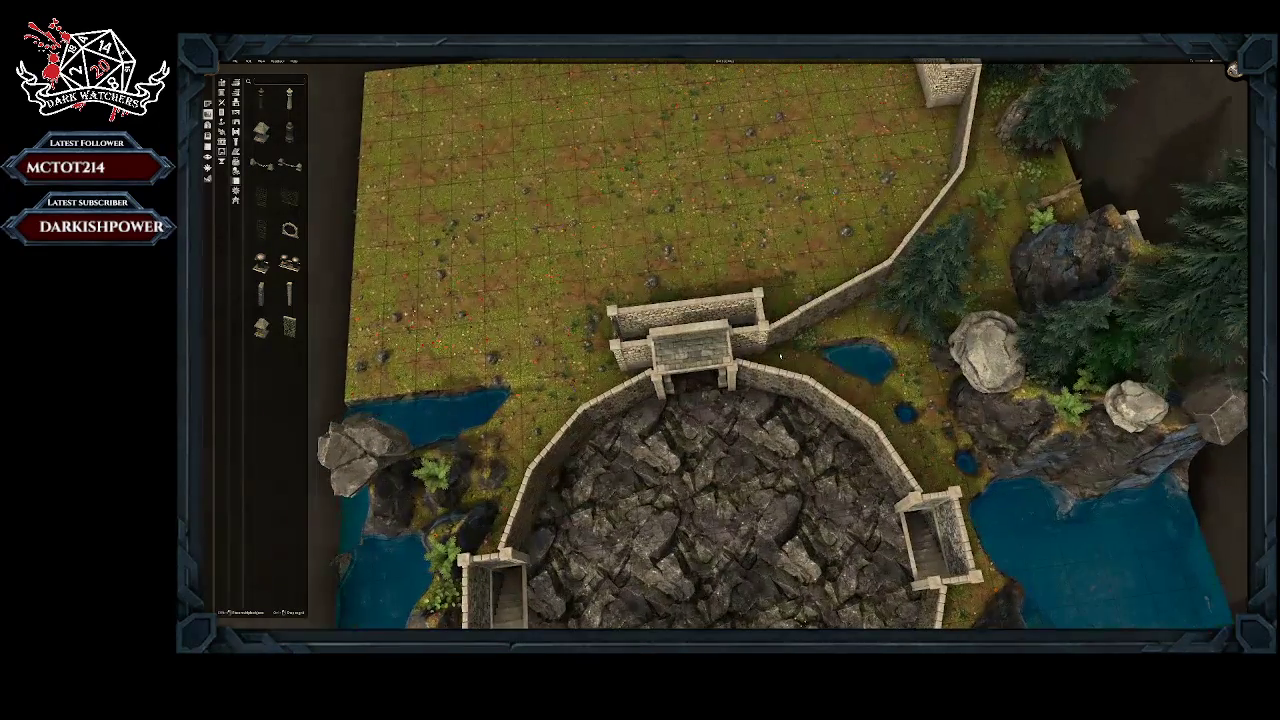
pyautogui.scroll(3, 780, 356)
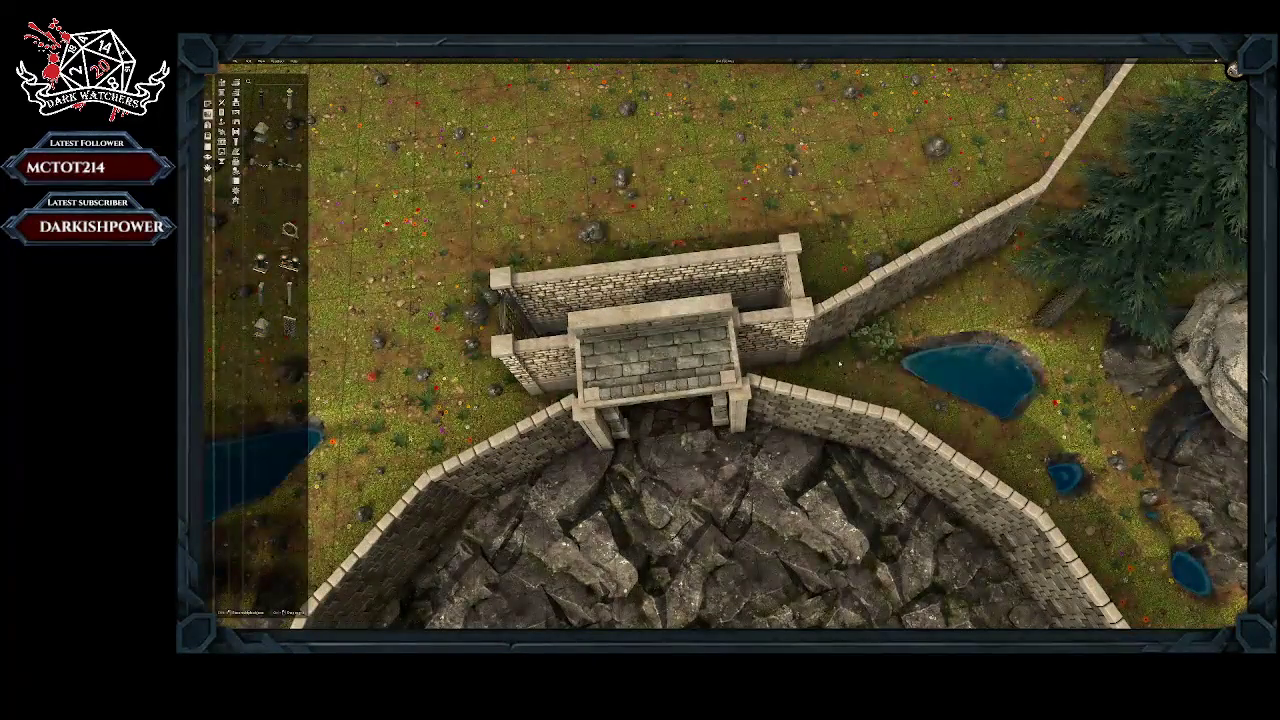
pyautogui.moveTo(940, 392); pyautogui.dragTo(816, 336, button='right')
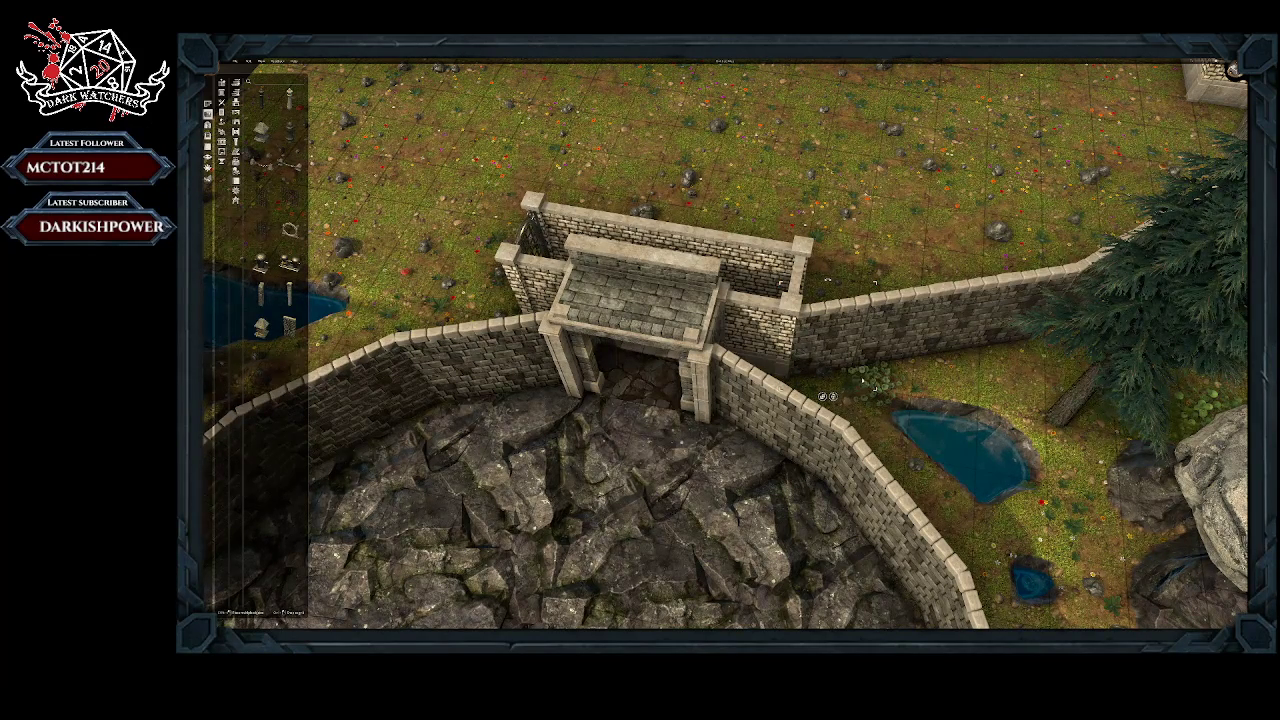
pyautogui.moveTo(836, 545); pyautogui.dragTo(751, 445, button='right')
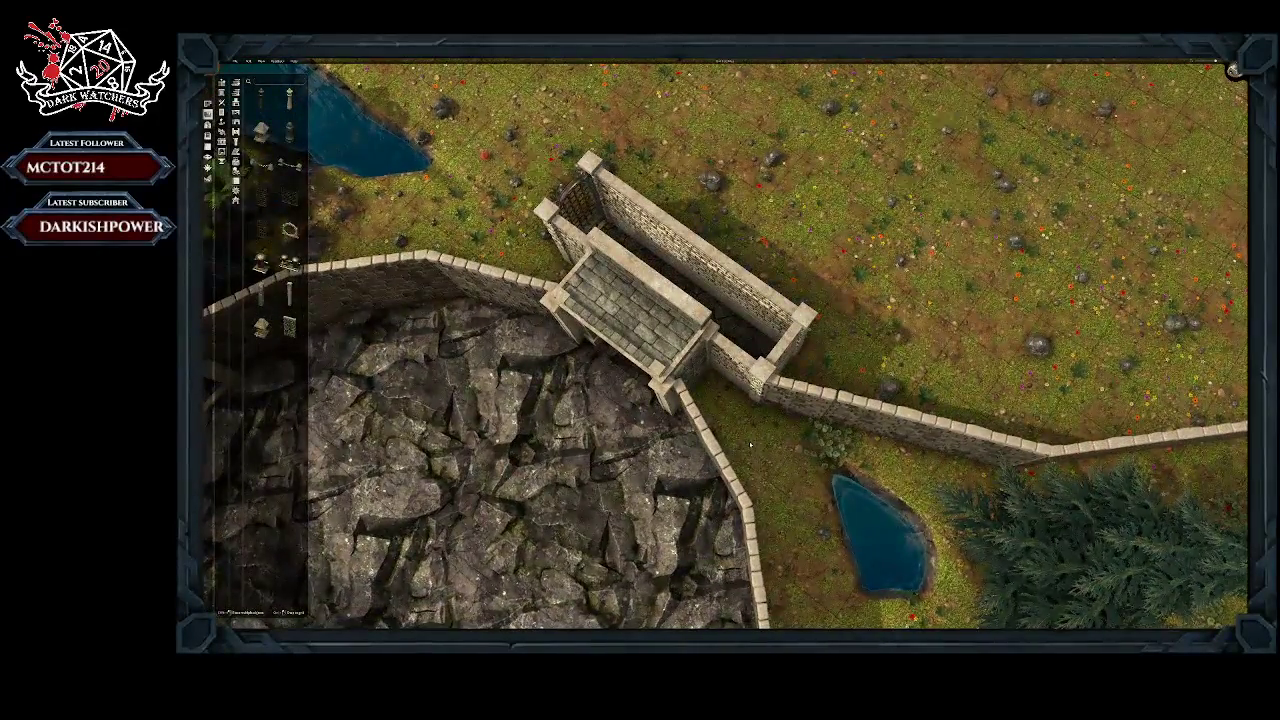
pyautogui.moveTo(749, 445)
pyautogui.mouseDown(button='right')
pyautogui.moveTo(726, 411)
pyautogui.moveTo(736, 434)
pyautogui.mouseUp(button='right')
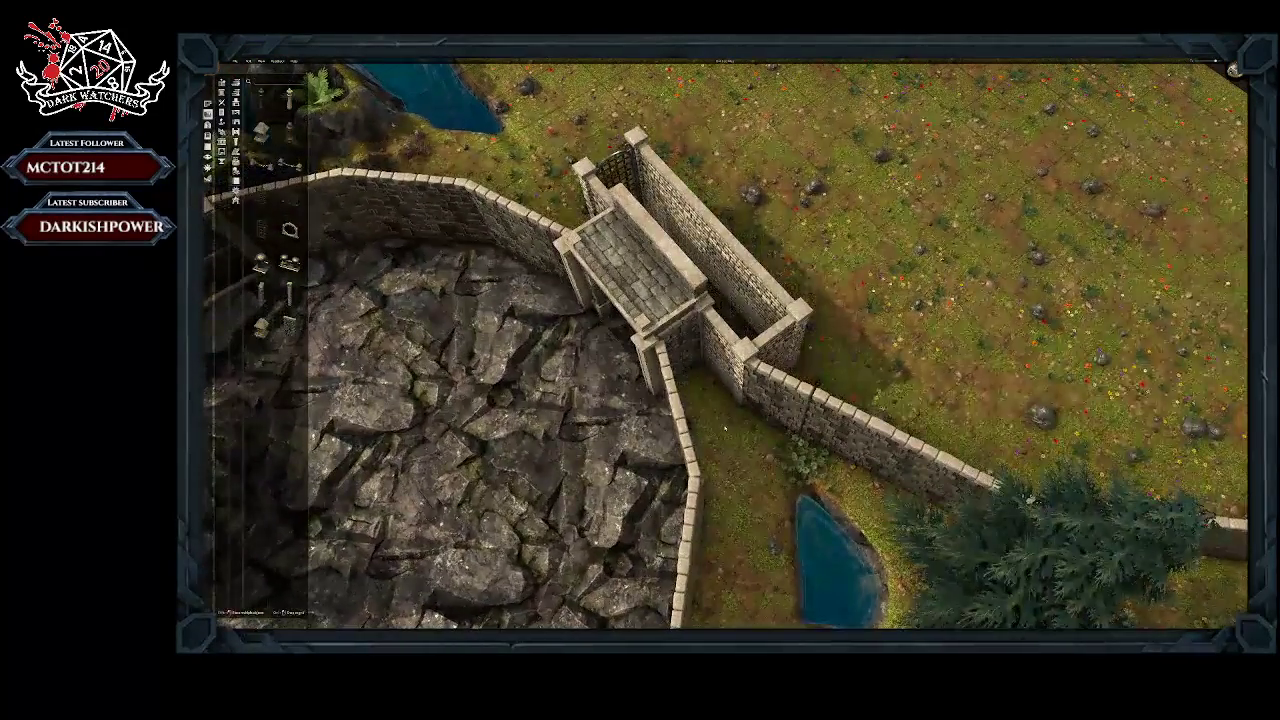
pyautogui.click(862, 424)
pyautogui.moveTo(862, 423); pyautogui.dragTo(857, 422)
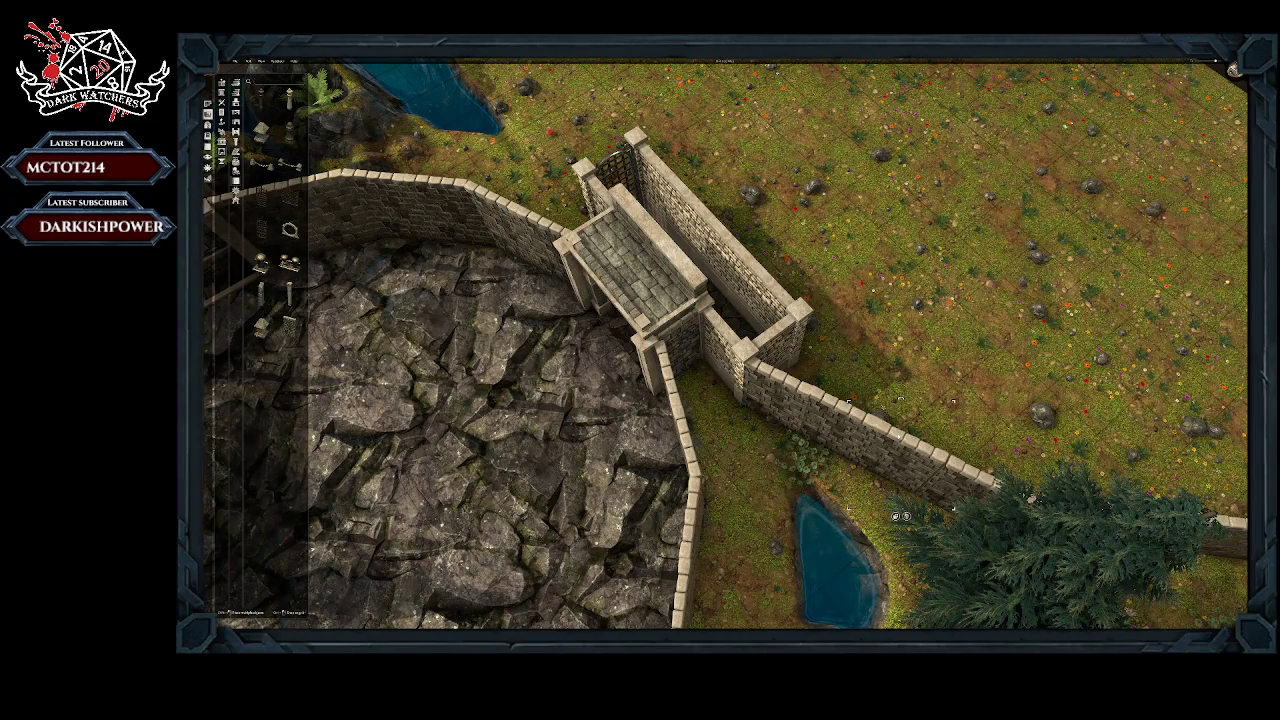
# Step: Move the conifer beside the curved wall back to the boulders next to the small ponds
pyautogui.moveTo(921, 539); pyautogui.dragTo(1003, 358, button='right')
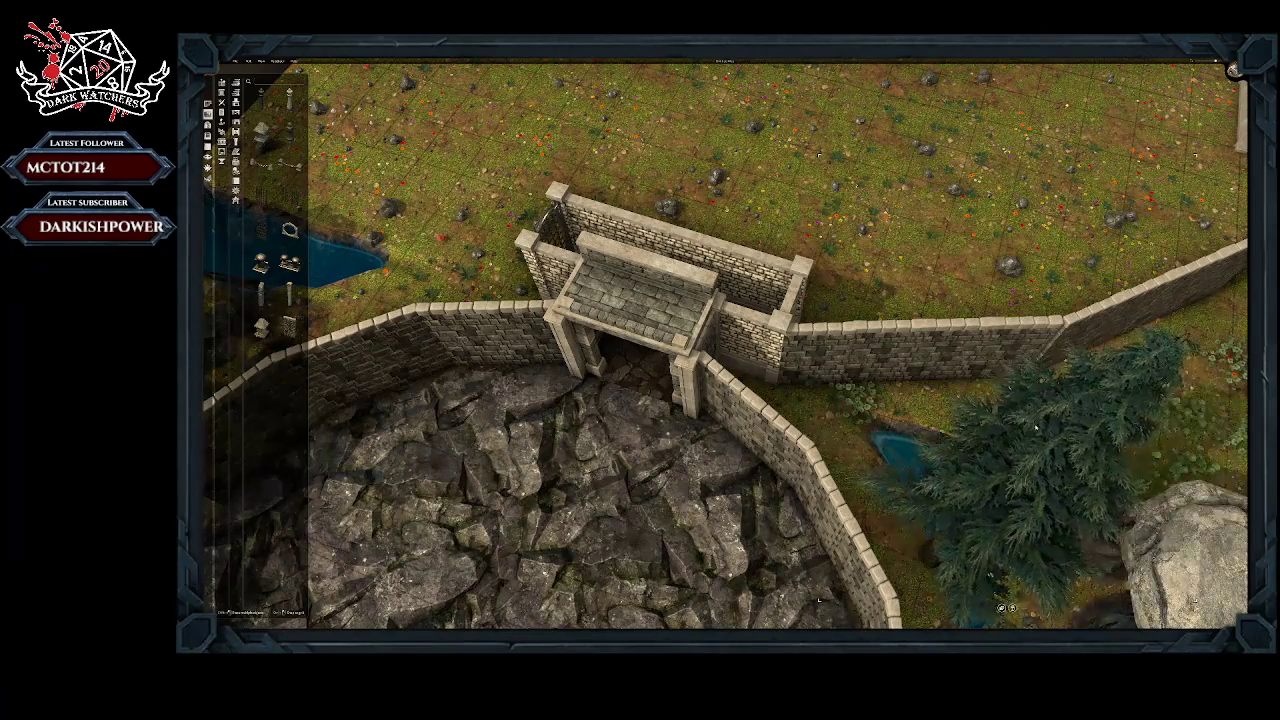
pyautogui.moveTo(969, 423); pyautogui.dragTo(852, 425, button='right')
pyautogui.moveTo(508, 510); pyautogui.dragTo(993, 457, button='right')
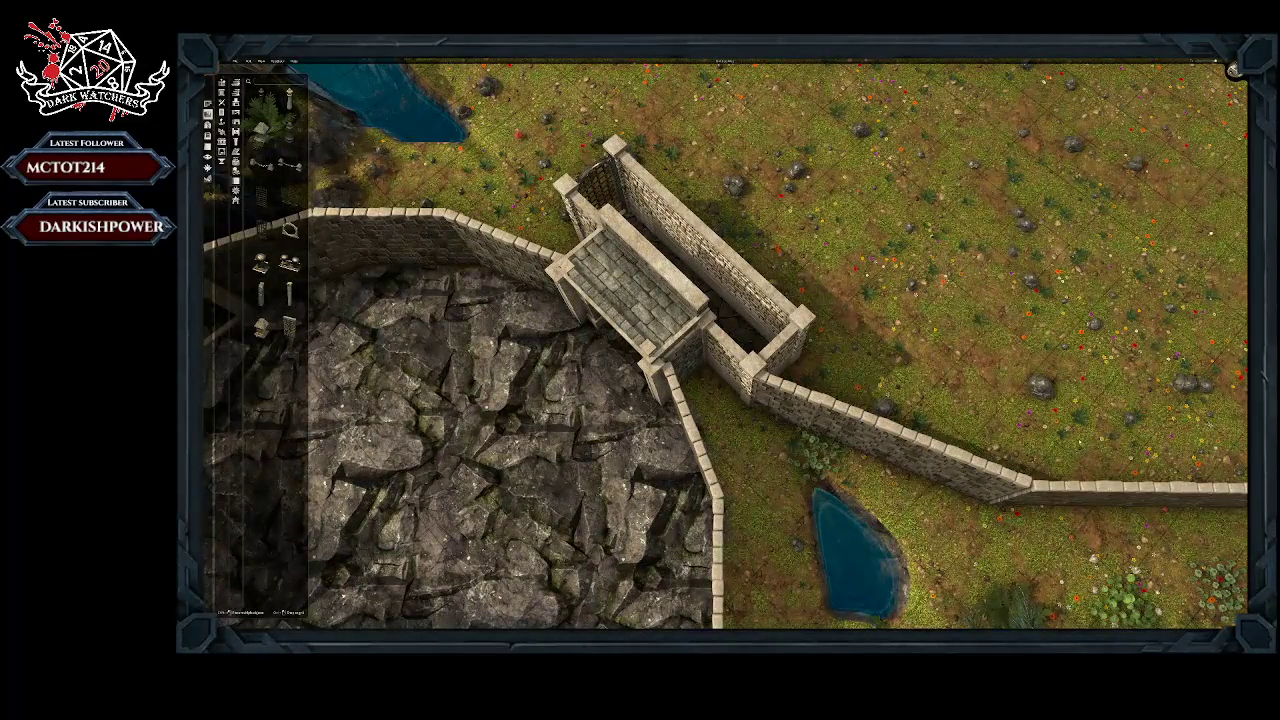
# Step: Reposition and rotate the offset middle wall piece so it bridges the two halves of the curving wall
pyautogui.scroll(-5, 820, 496)
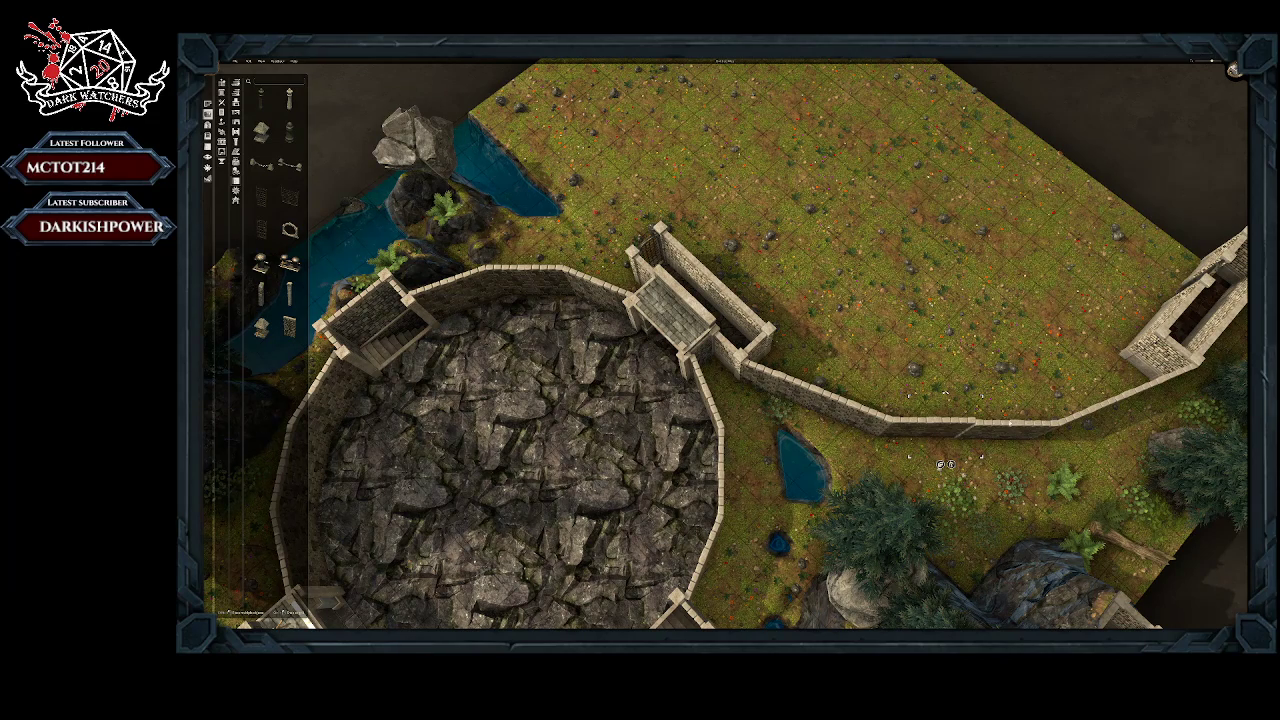
pyautogui.moveTo(1010, 424); pyautogui.dragTo(1009, 413)
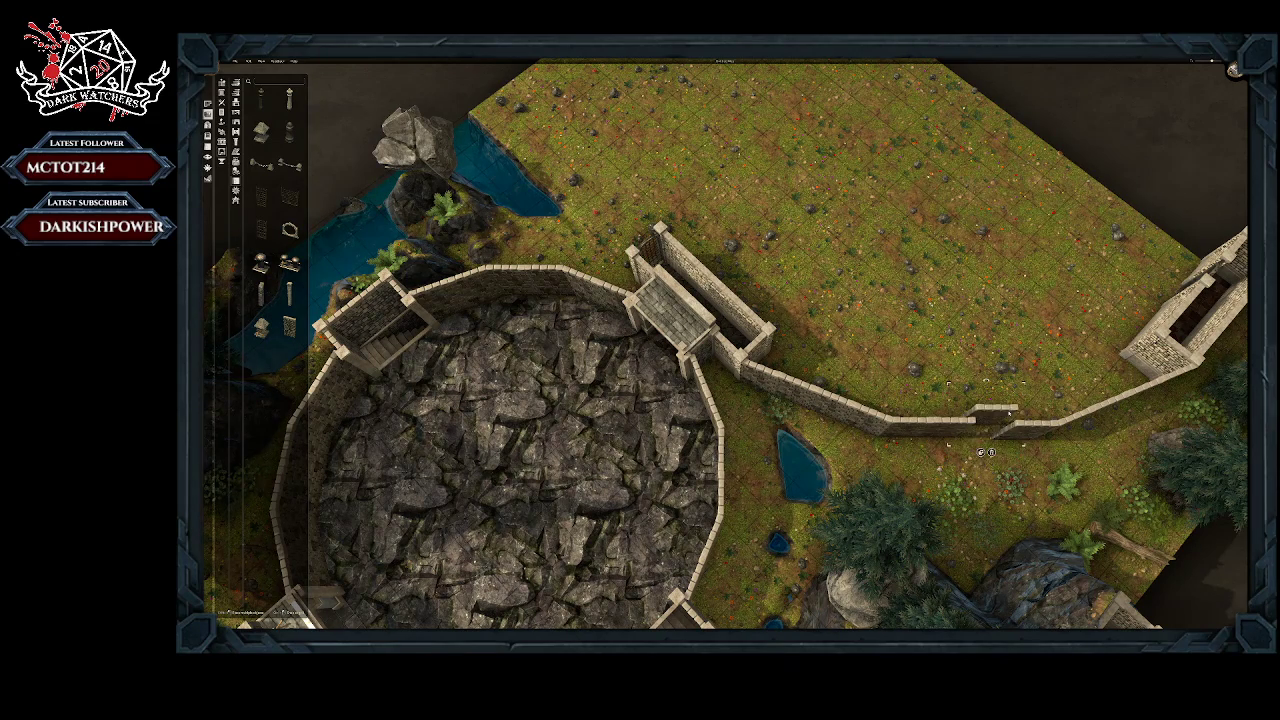
pyautogui.moveTo(1009, 413); pyautogui.dragTo(1066, 354, button='middle')
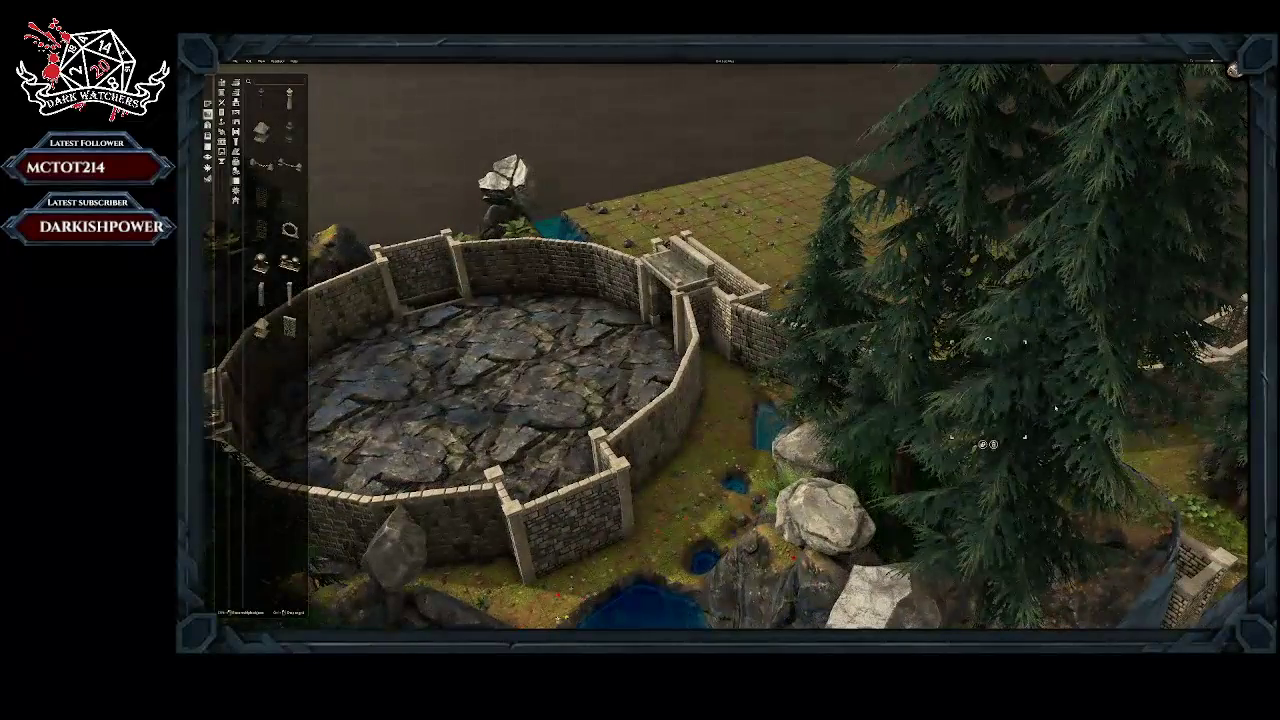
pyautogui.click(1233, 70)
pyautogui.scroll(2, 1210, 94)
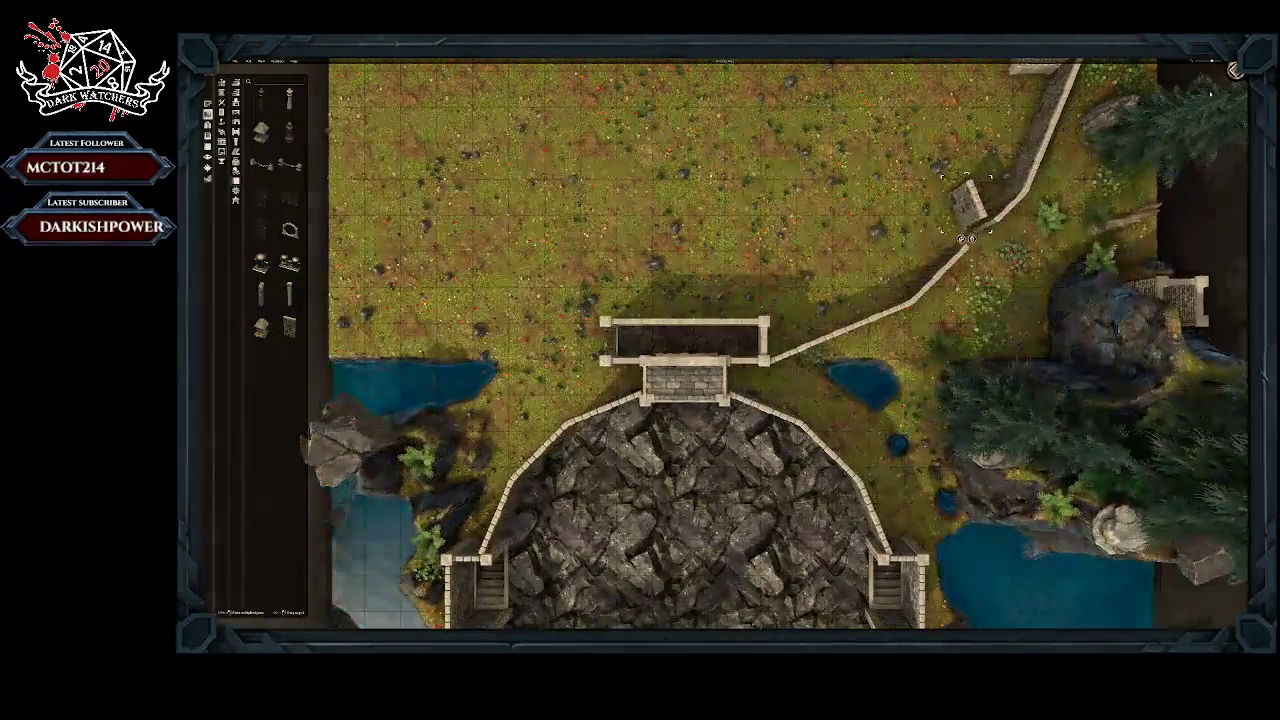
pyautogui.moveTo(971, 221); pyautogui.dragTo(976, 232)
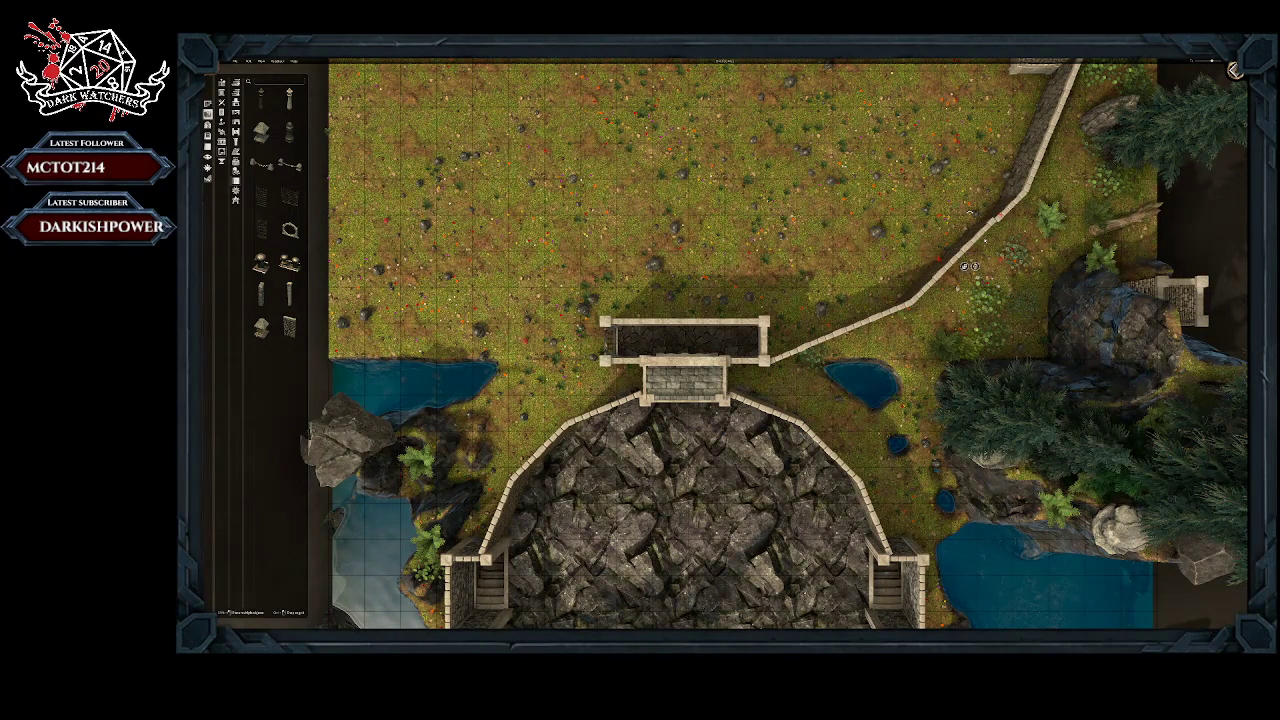
pyautogui.moveTo(985, 241); pyautogui.dragTo(986, 241)
# Step: Adjust the wall's outermost piece so it meets the corner of the narrow enclosure at the northern map edge
pyautogui.moveTo(1095, 158); pyautogui.dragTo(840, 329, button='right')
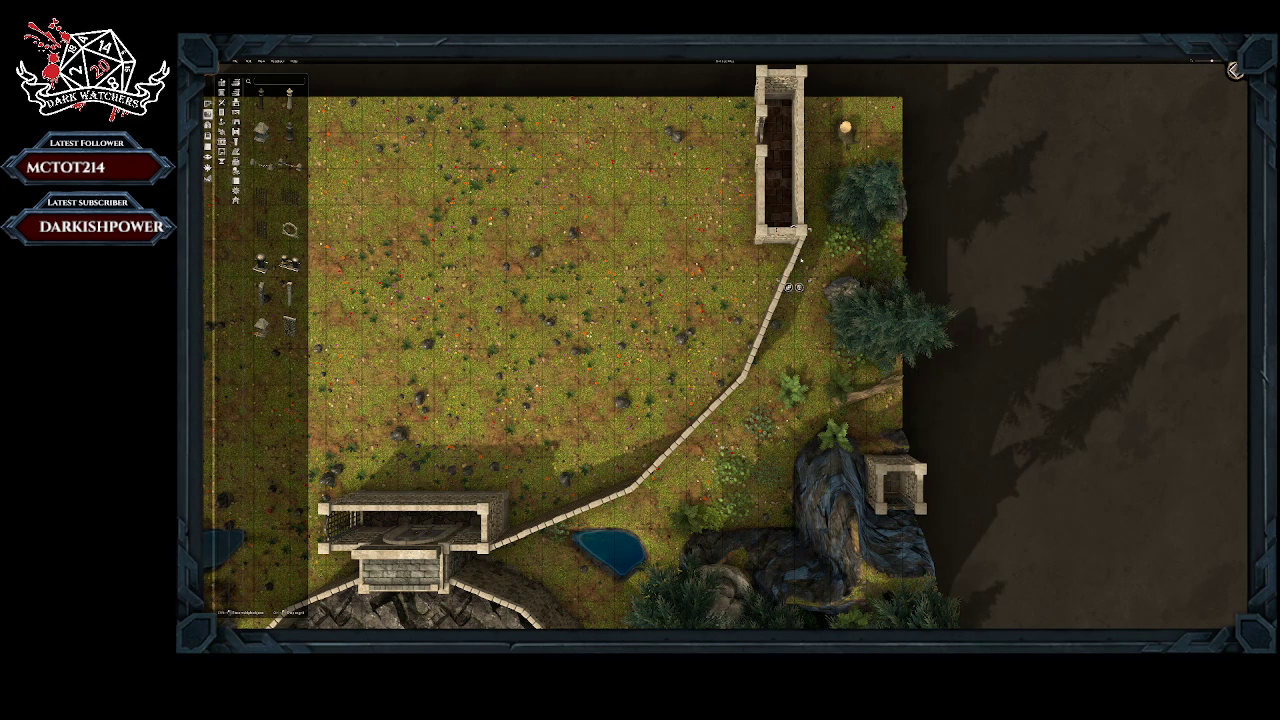
pyautogui.moveTo(796, 260); pyautogui.dragTo(752, 264, button='middle')
pyautogui.press('q')
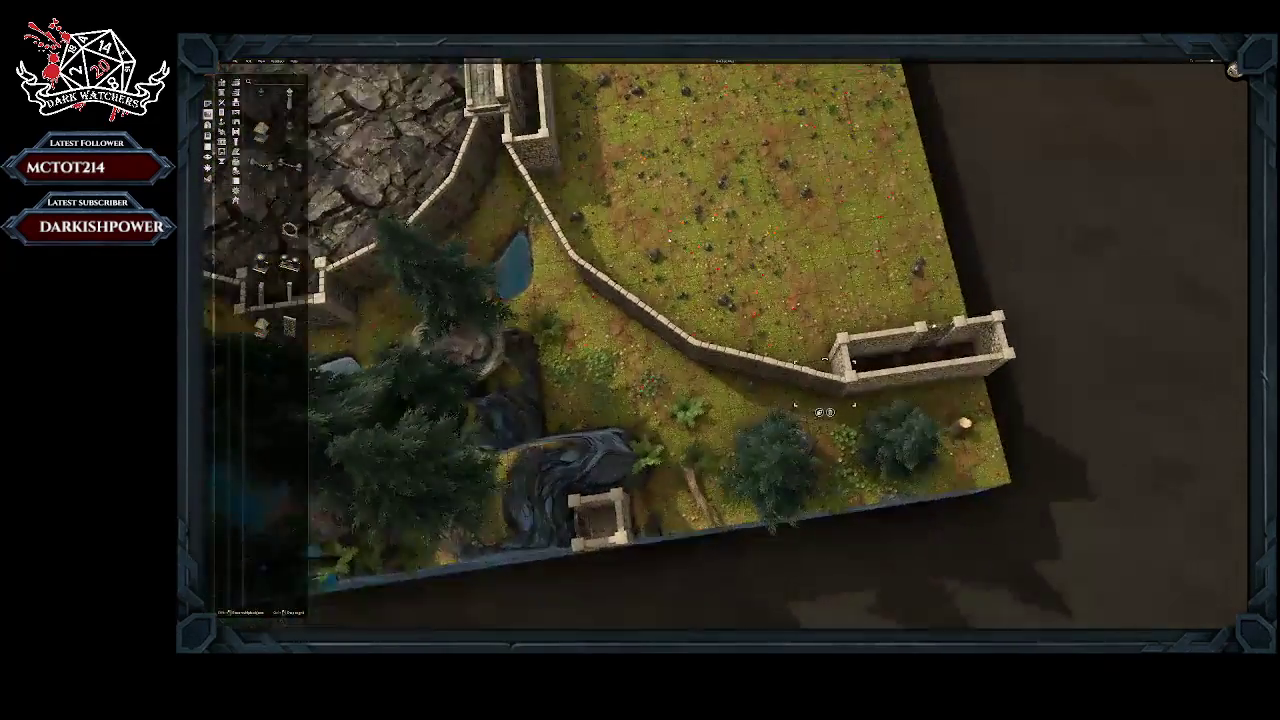
pyautogui.moveTo(669, 240); pyautogui.dragTo(548, 215, button='middle')
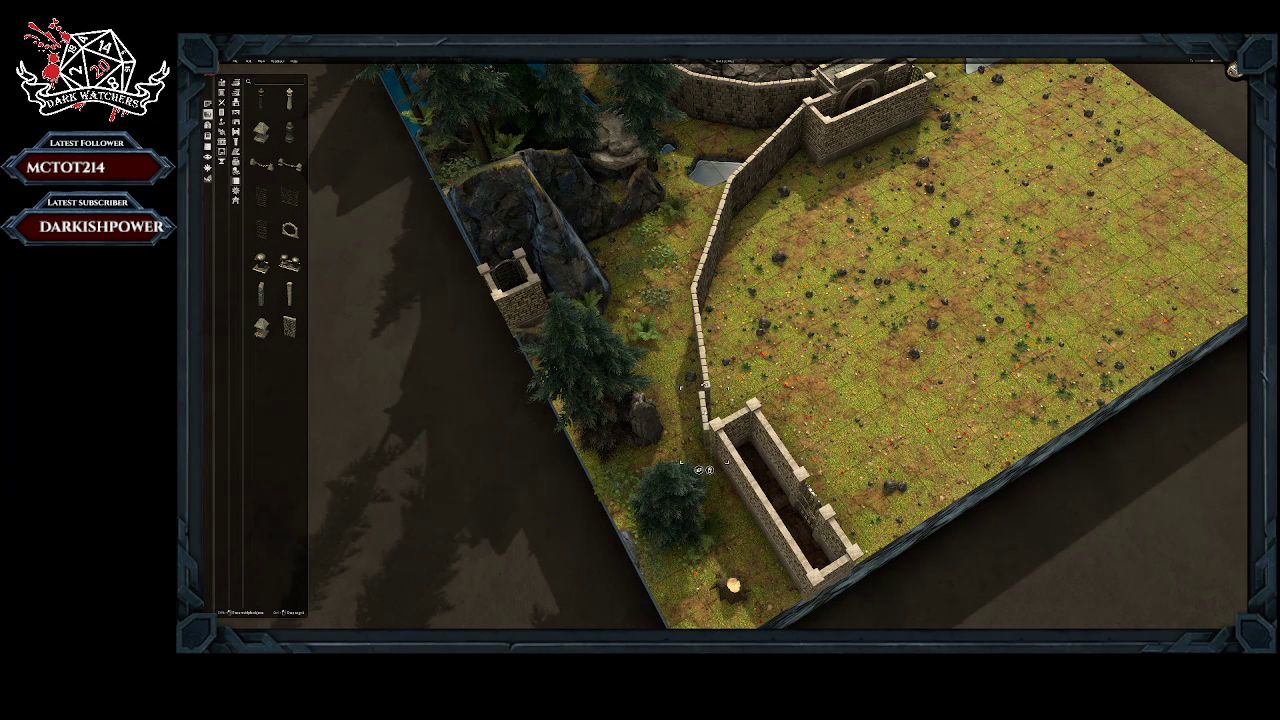
# Step: Add a conifer beside the dark rock and small stone tower, in line with the two conifers along the map edge
pyautogui.moveTo(628, 375); pyautogui.dragTo(586, 280)
pyautogui.moveTo(663, 410); pyautogui.dragTo(634, 388)
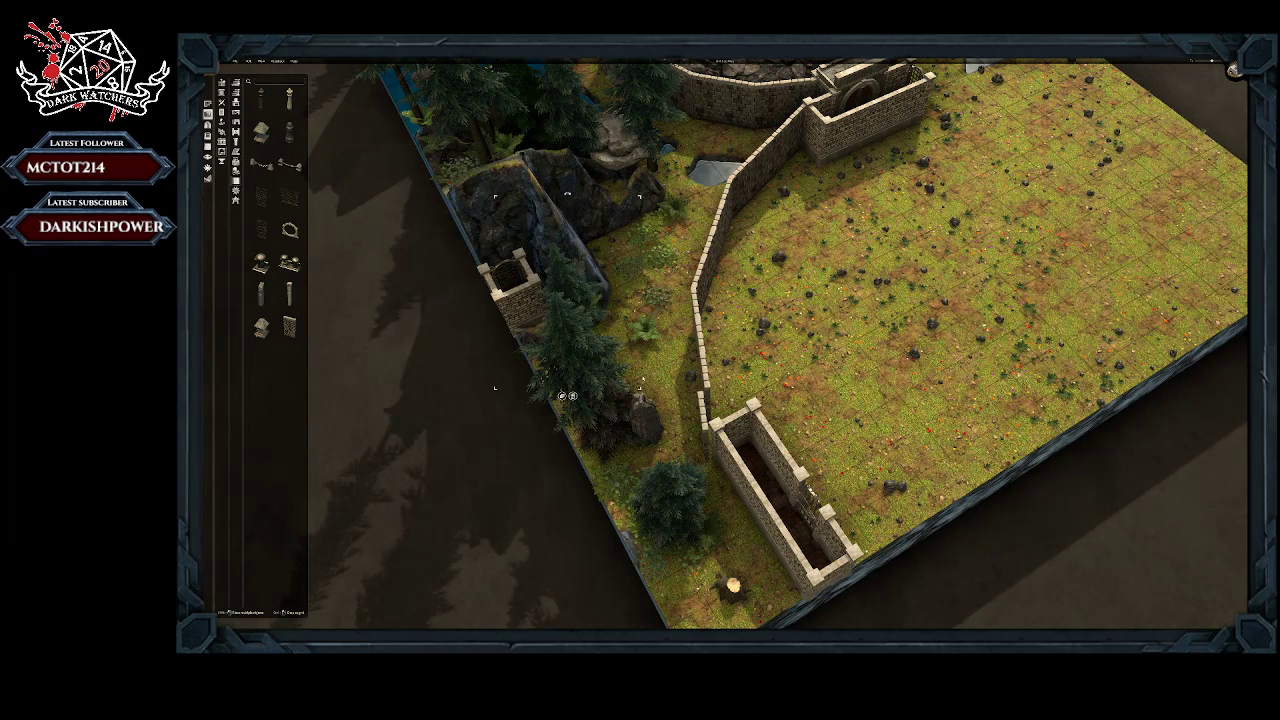
pyautogui.moveTo(573, 423); pyautogui.dragTo(677, 408, button='right')
pyautogui.click(737, 479)
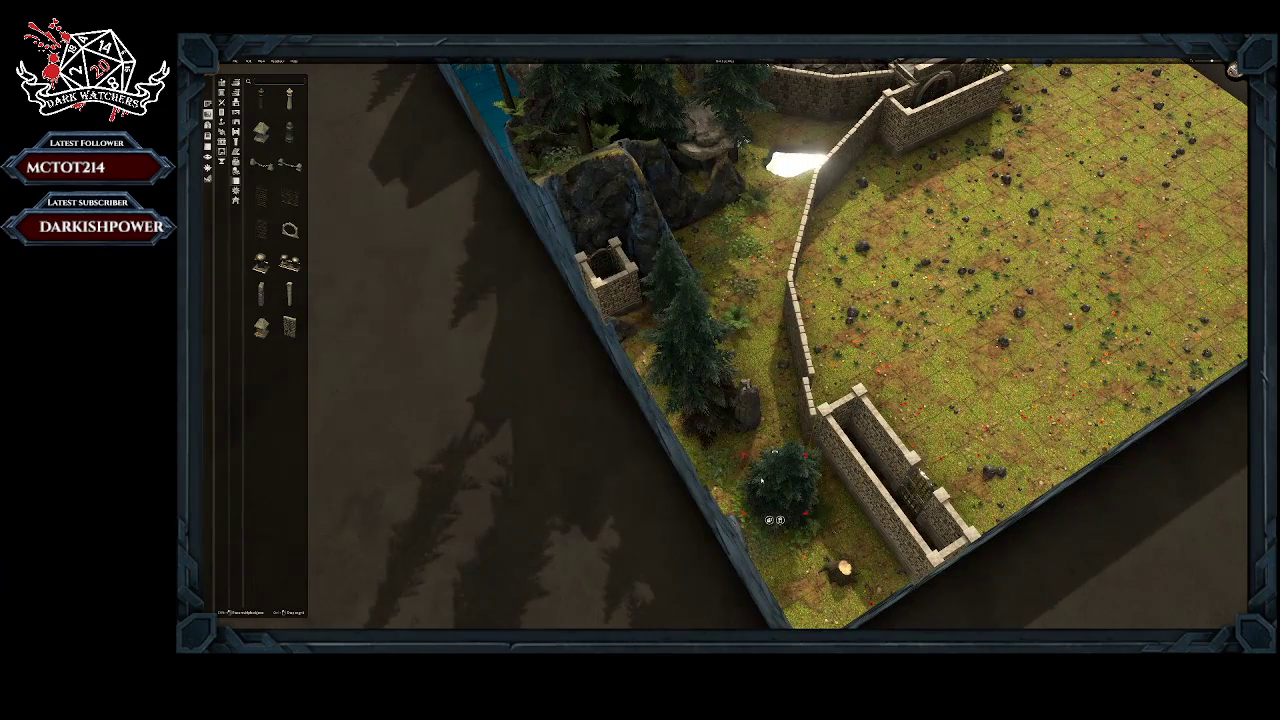
pyautogui.moveTo(743, 474); pyautogui.dragTo(868, 494, button='middle')
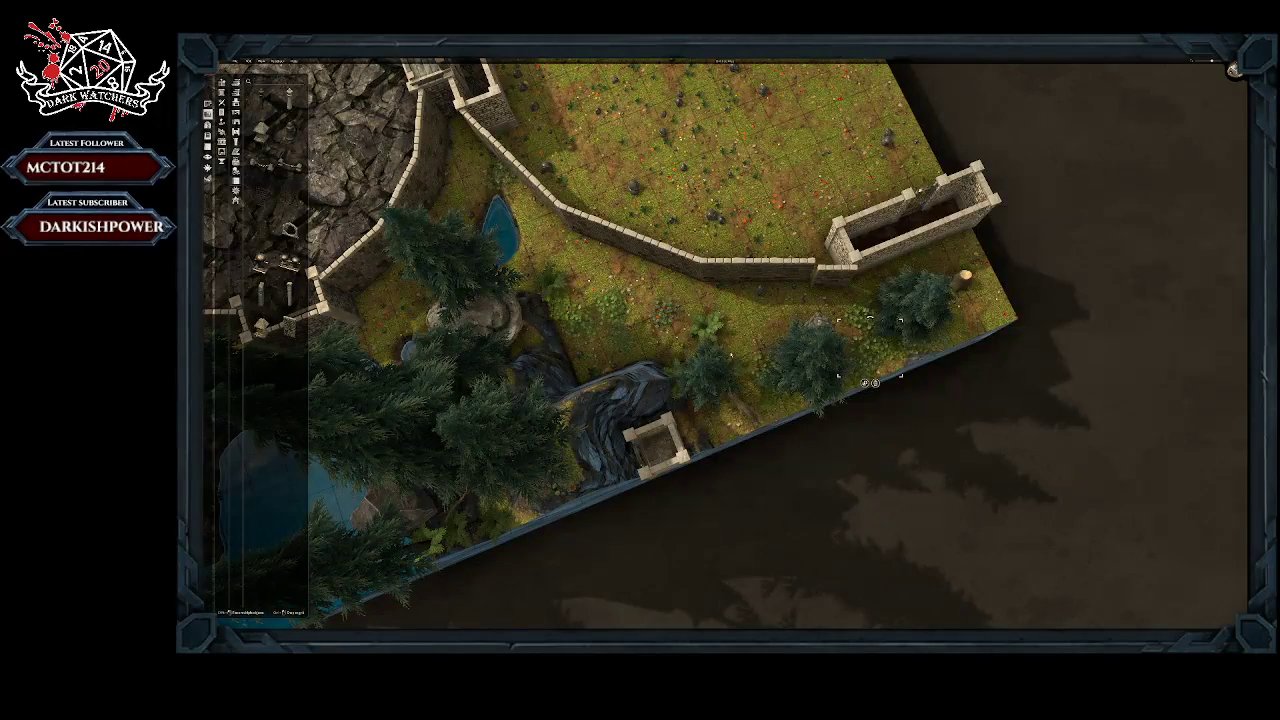
# Step: Realign the inner wall pieces so the wall runs smoothly from the gate enclosure's corner past the pond
pyautogui.click(606, 326)
pyautogui.moveTo(620, 325); pyautogui.dragTo(562, 372, button='middle')
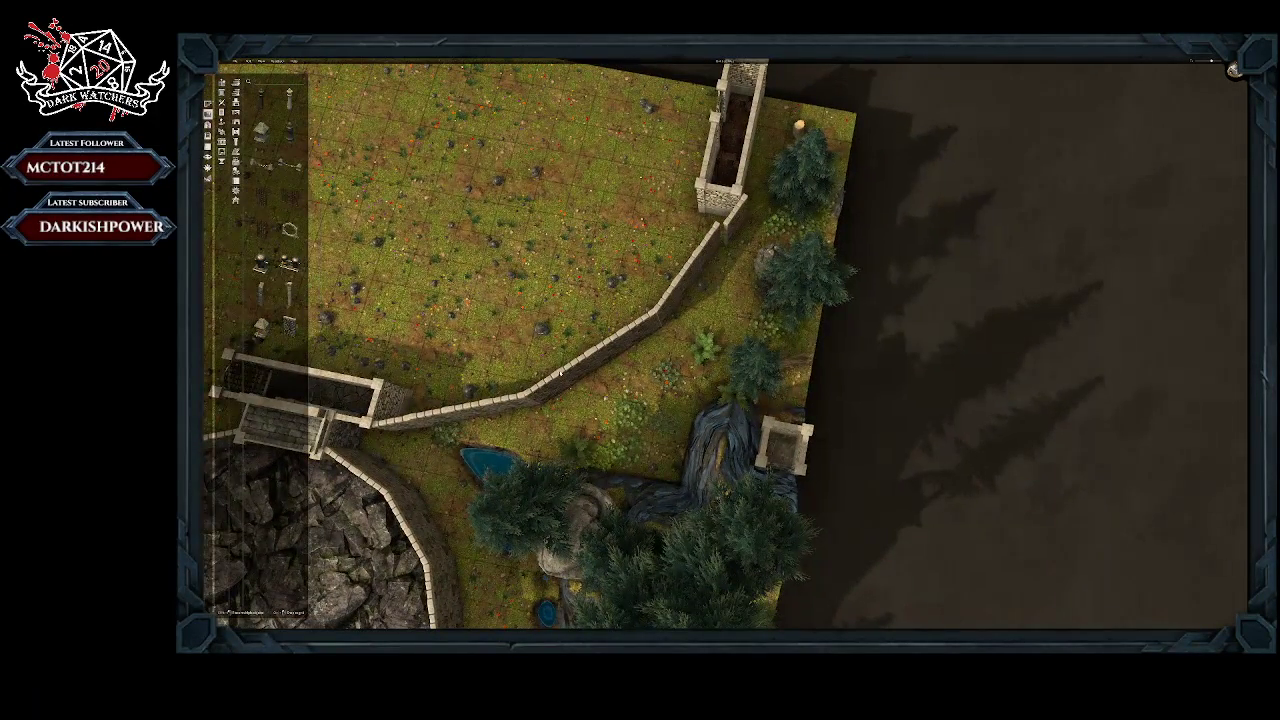
pyautogui.click(539, 393)
pyautogui.press('a')
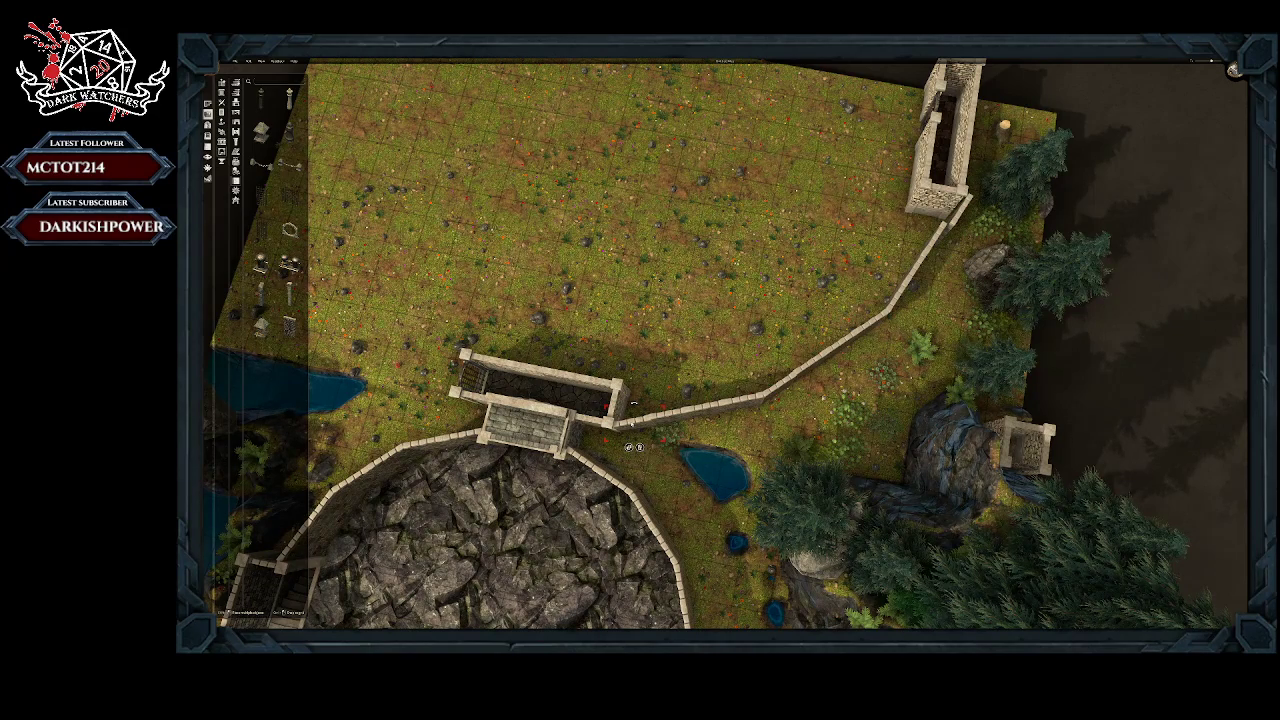
pyautogui.moveTo(640, 469); pyautogui.dragTo(602, 389, button='right')
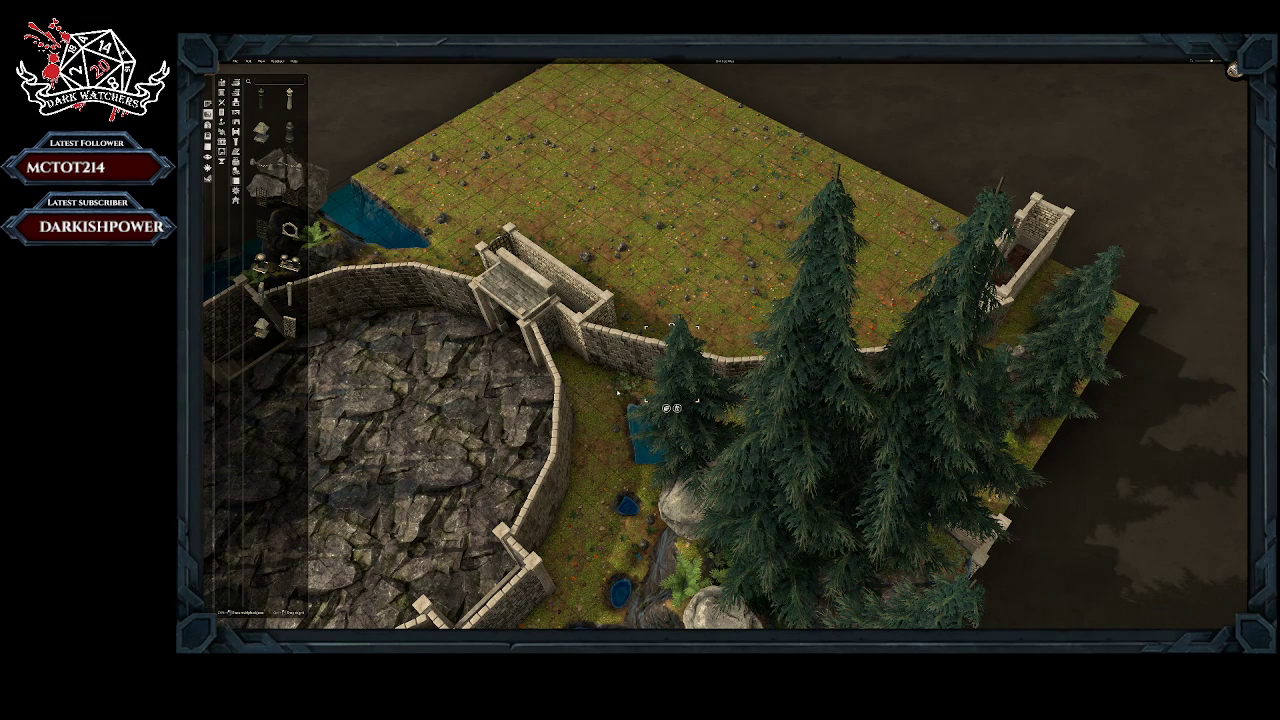
pyautogui.moveTo(618, 393); pyautogui.dragTo(670, 436, button='right')
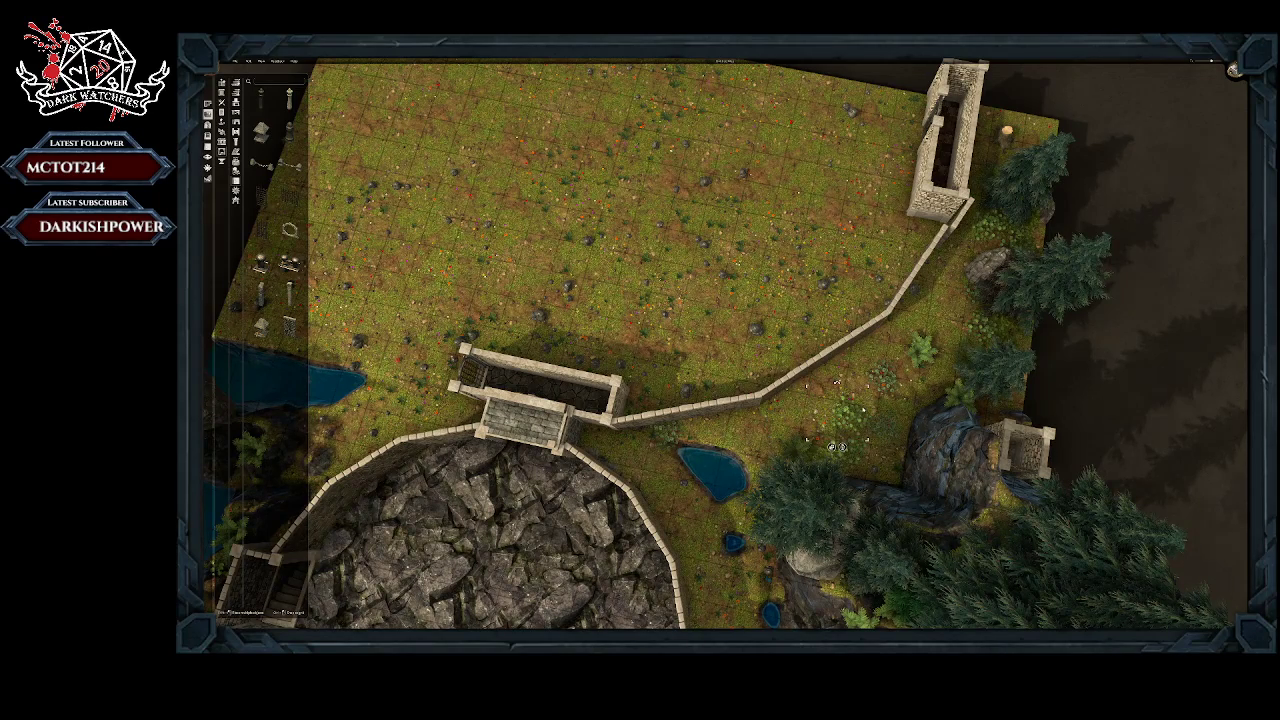
# Step: Rotate and move the last wall pieces to close the gap to the narrow enclosure's corner
pyautogui.press('q')
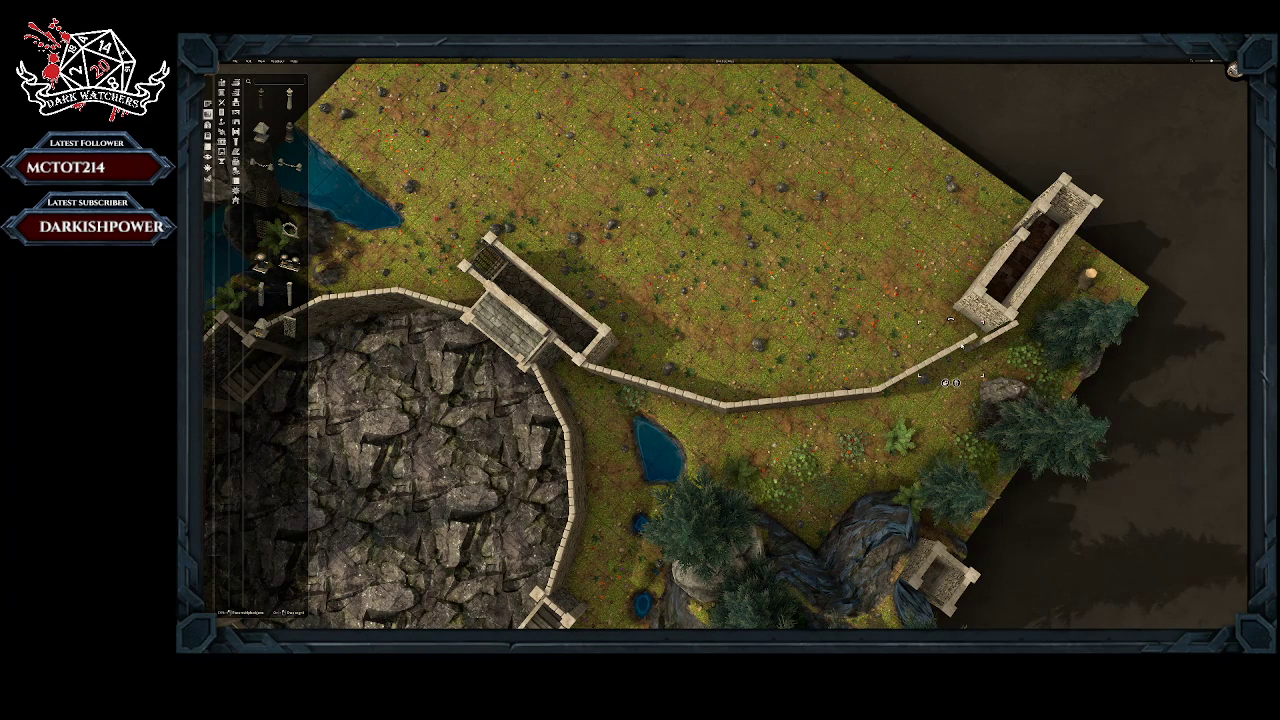
pyautogui.moveTo(990, 393); pyautogui.dragTo(965, 507, button='middle')
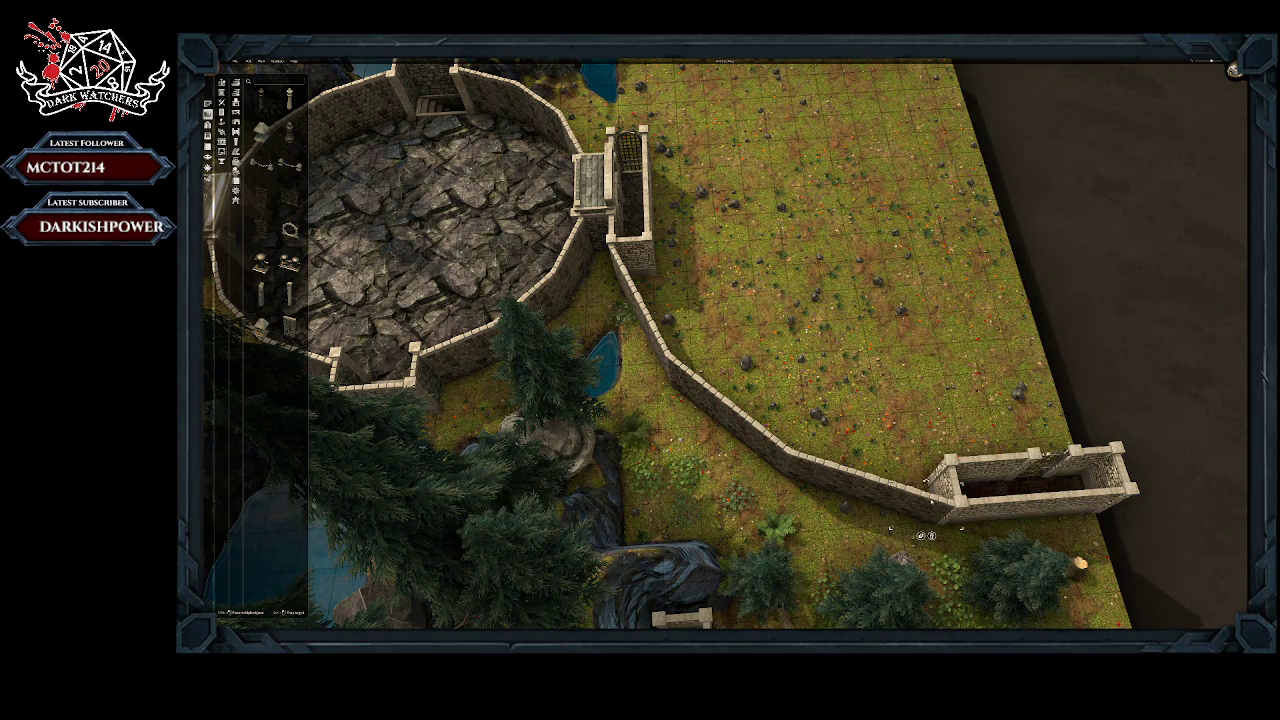
pyautogui.moveTo(955, 558); pyautogui.dragTo(678, 508, button='right')
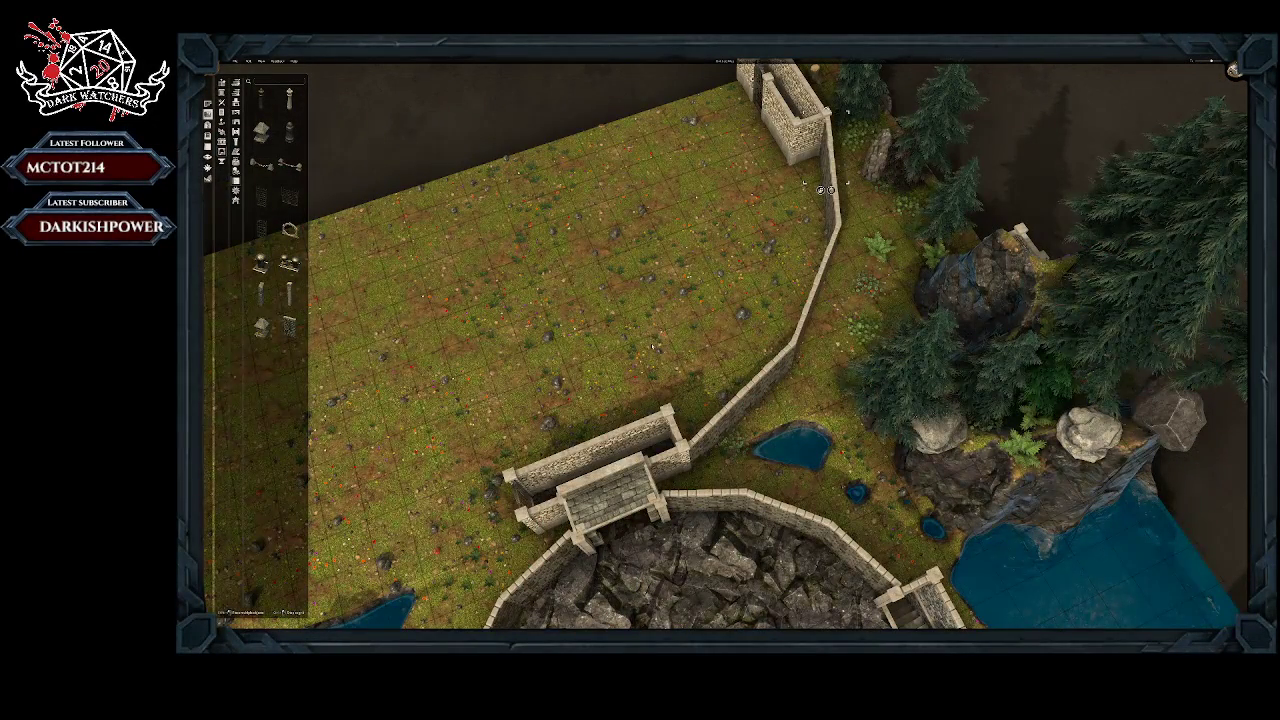
# Step: Examine the finished curving wall, the arena and its northern gate from above and from a low angle
pyautogui.moveTo(586, 285); pyautogui.dragTo(556, 208, button='middle')
pyautogui.scroll(-2, 556, 208)
pyautogui.scroll(-4, 556, 208)
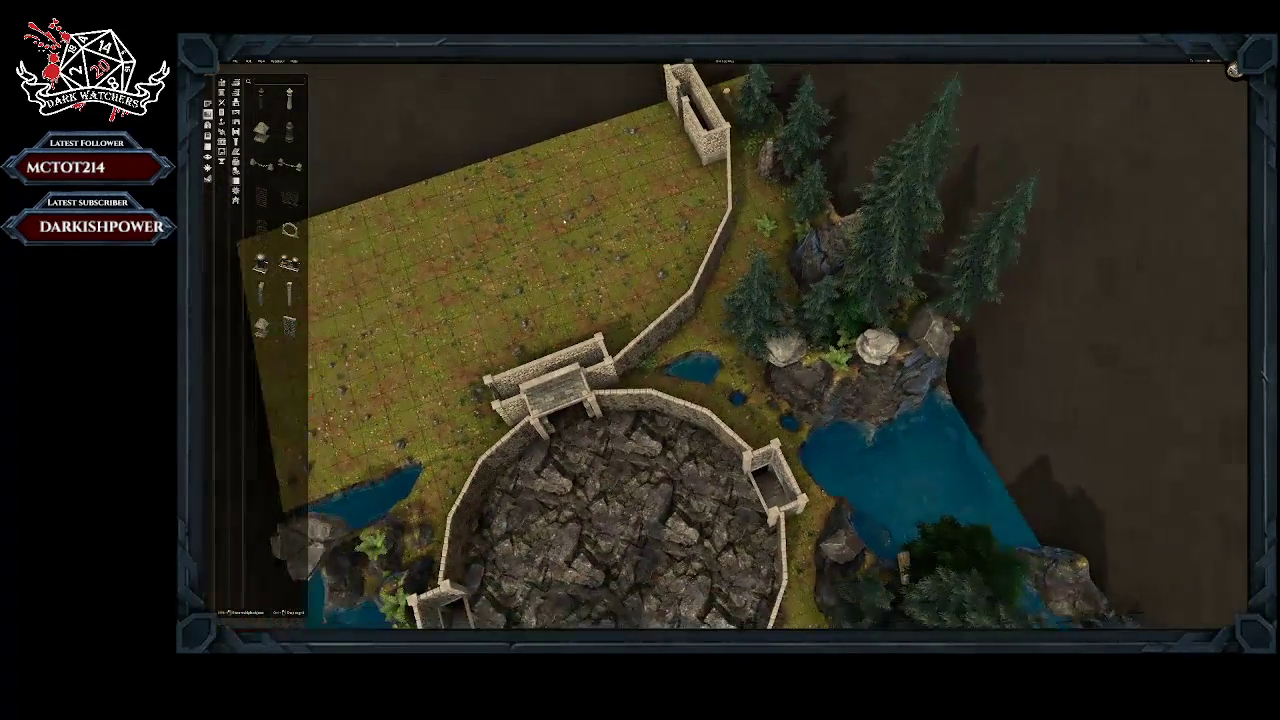
pyautogui.moveTo(810, 335); pyautogui.dragTo(931, 284, button='middle')
pyautogui.moveTo(931, 284); pyautogui.dragTo(892, 280, button='right')
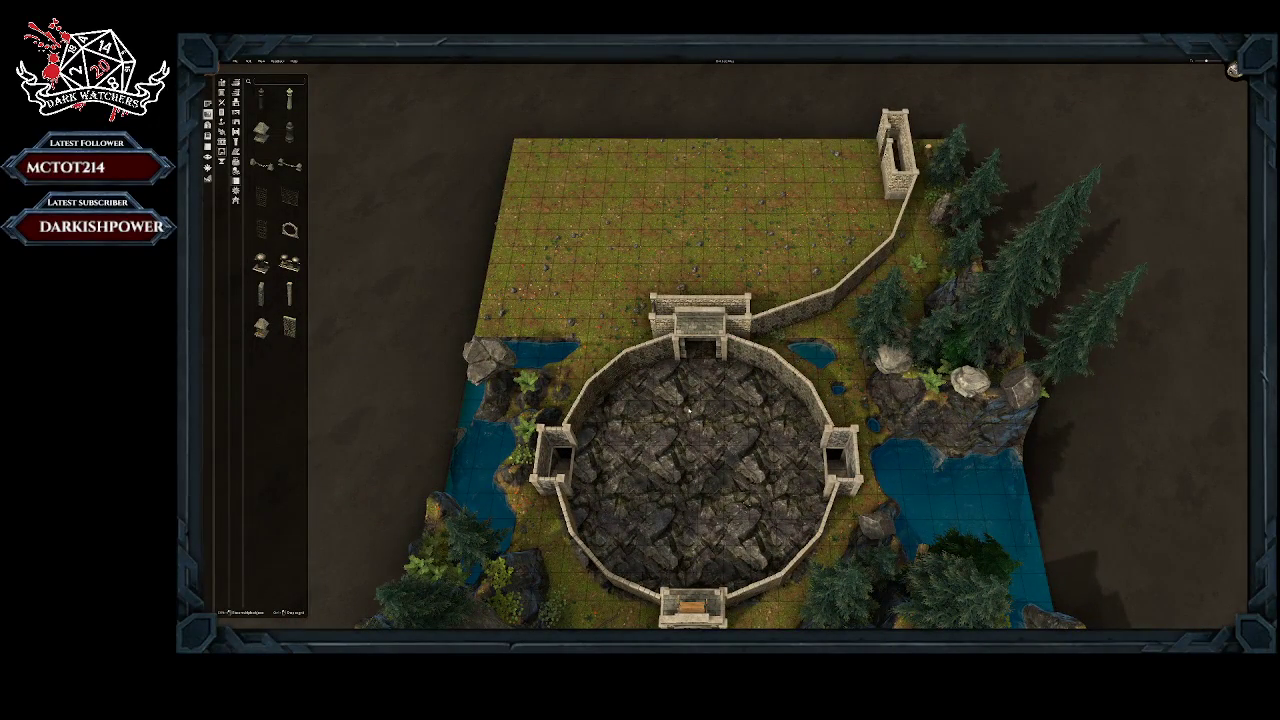
pyautogui.moveTo(688, 411); pyautogui.dragTo(700, 320, button='right')
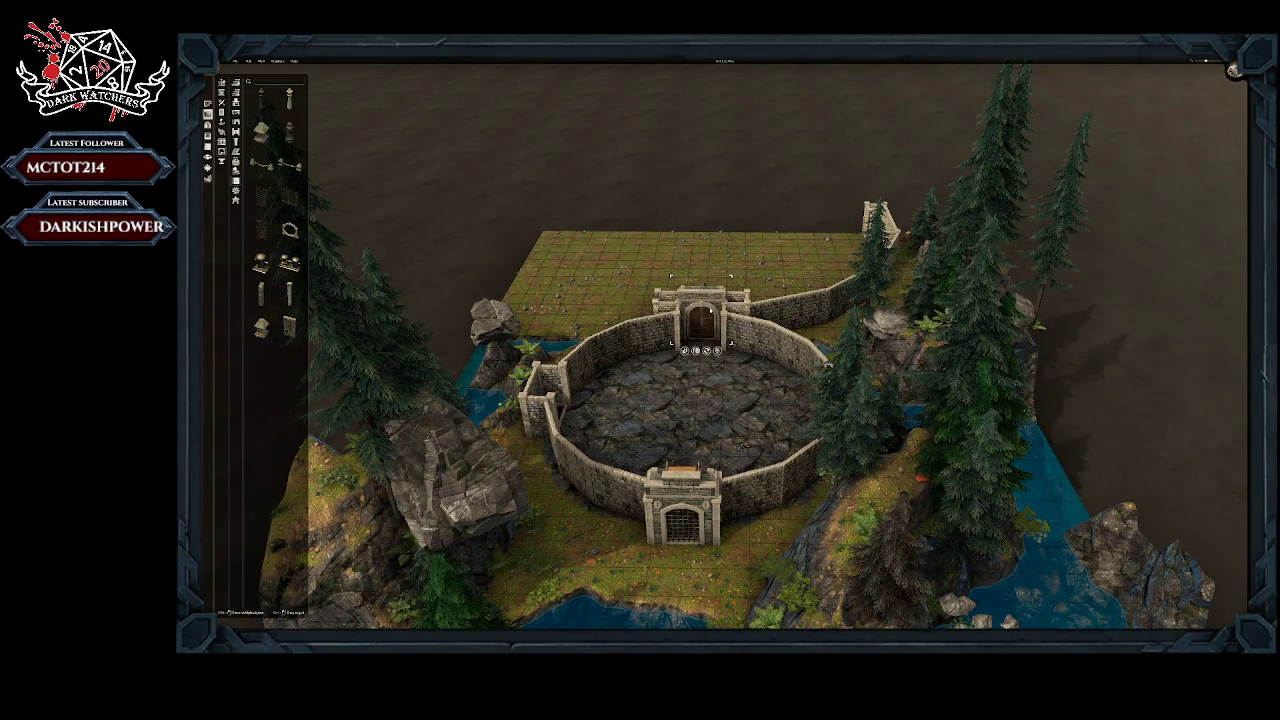
pyautogui.moveTo(764, 414); pyautogui.dragTo(693, 426, button='right')
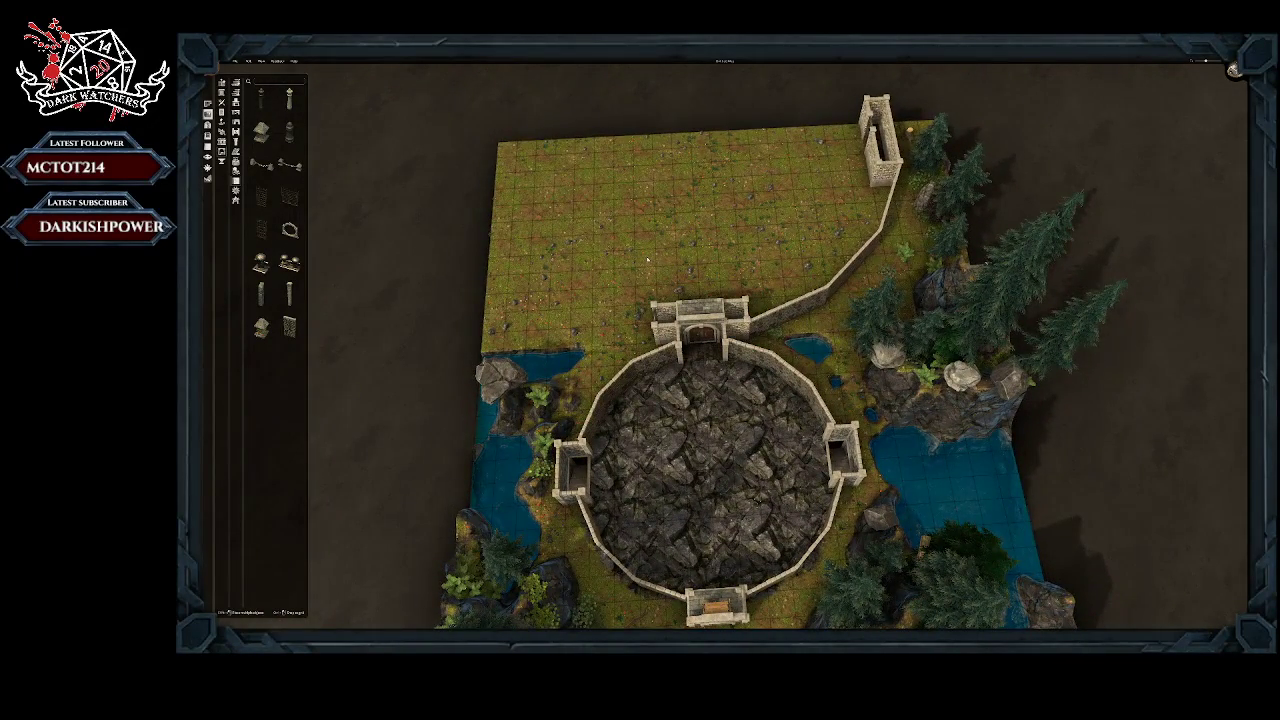
pyautogui.scroll(-1, 647, 260)
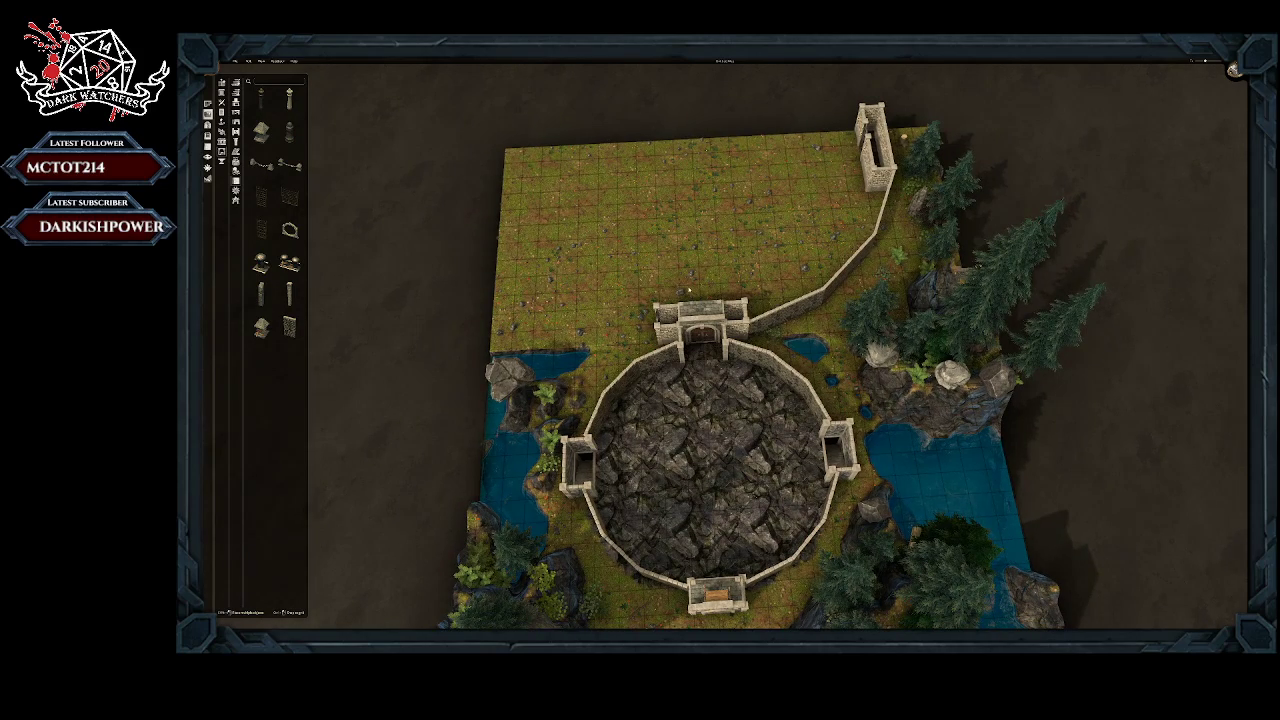
# Step: Extend the map northward with a block of rocky conifer forest along the cleared field's northern edge
pyautogui.moveTo(783, 245); pyautogui.dragTo(629, 514, button='middle')
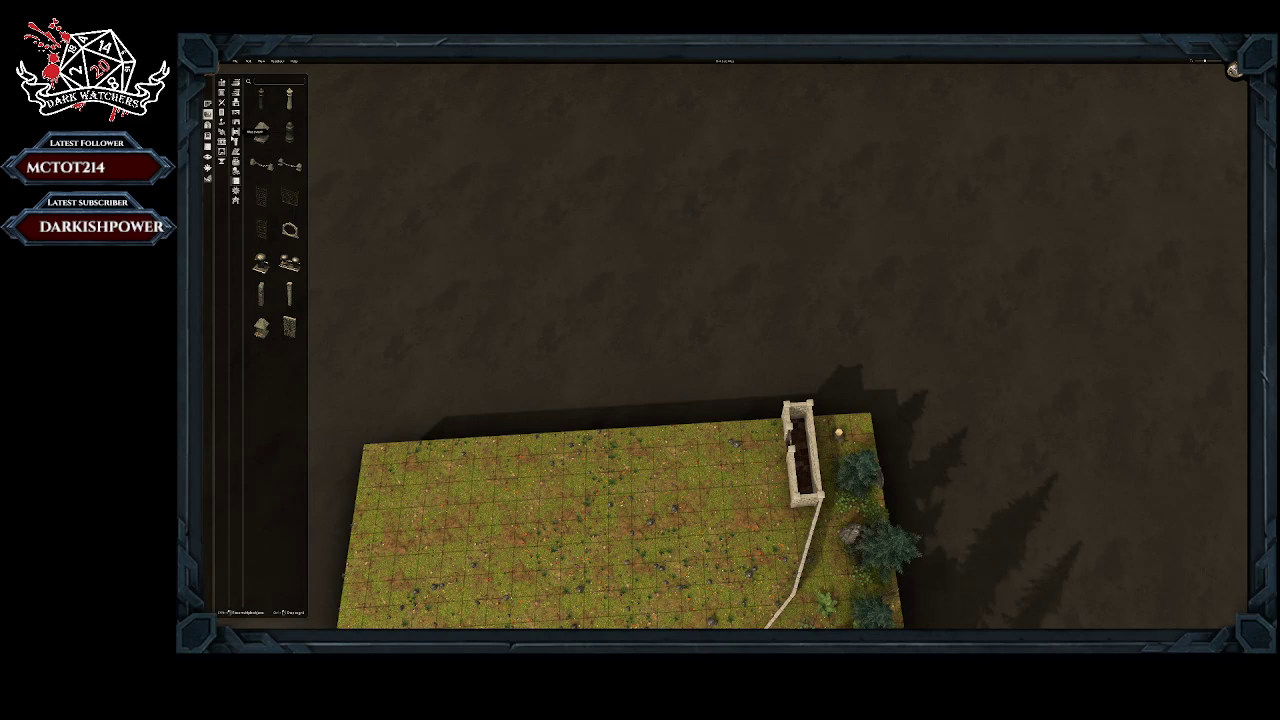
pyautogui.click(208, 112)
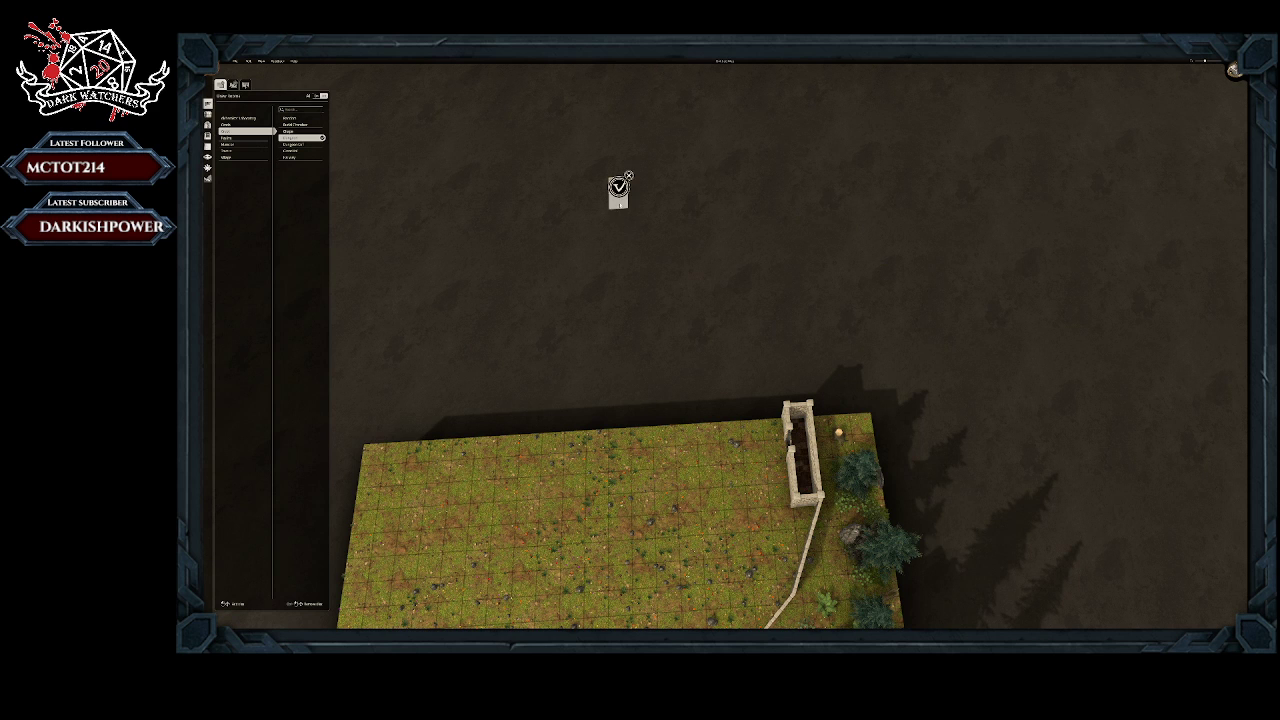
pyautogui.click(618, 189)
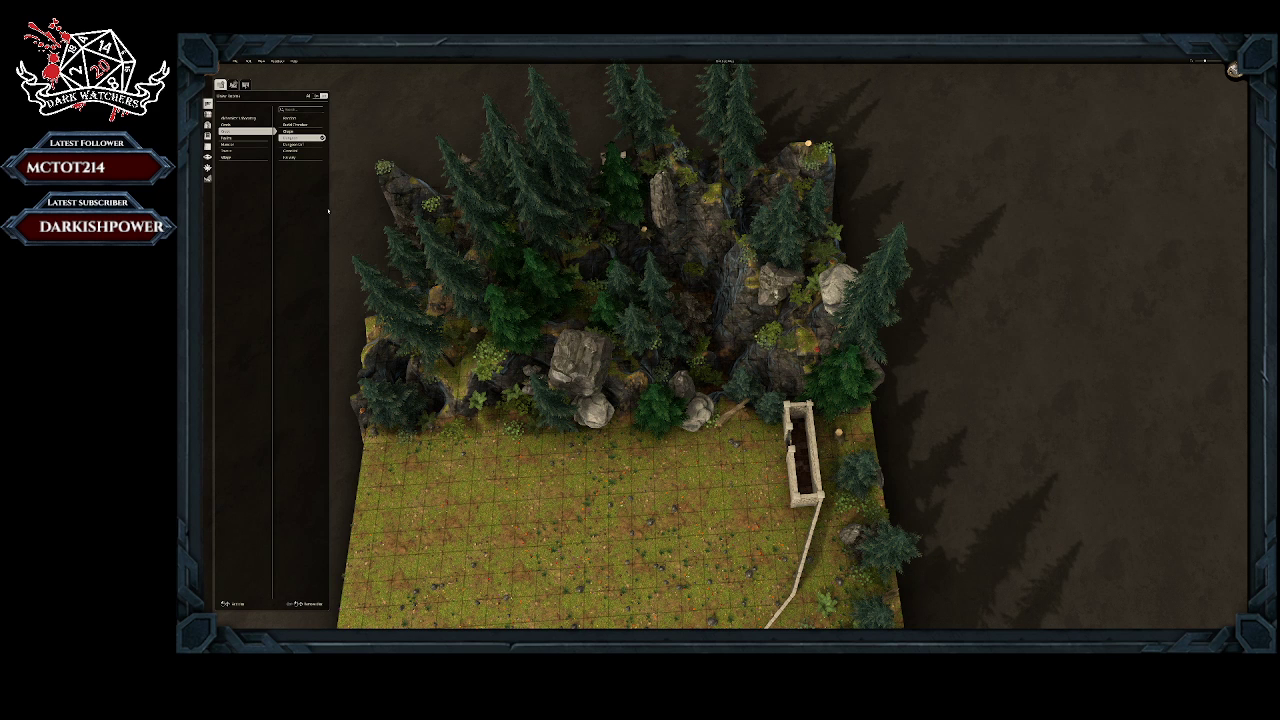
# Step: Enlarge the terrain brush and flatten the southern rocks of the new forest block to the field's height
pyautogui.click(234, 86)
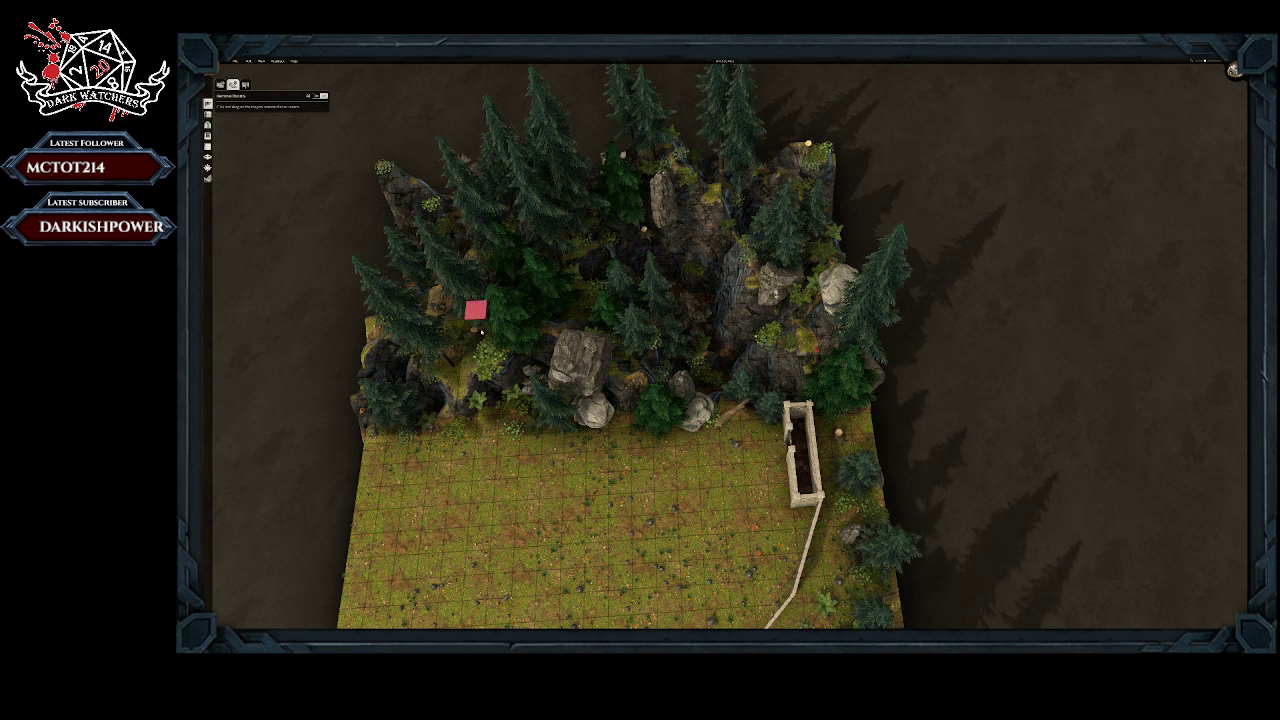
pyautogui.moveTo(531, 423); pyautogui.dragTo(557, 405)
pyautogui.click(207, 177)
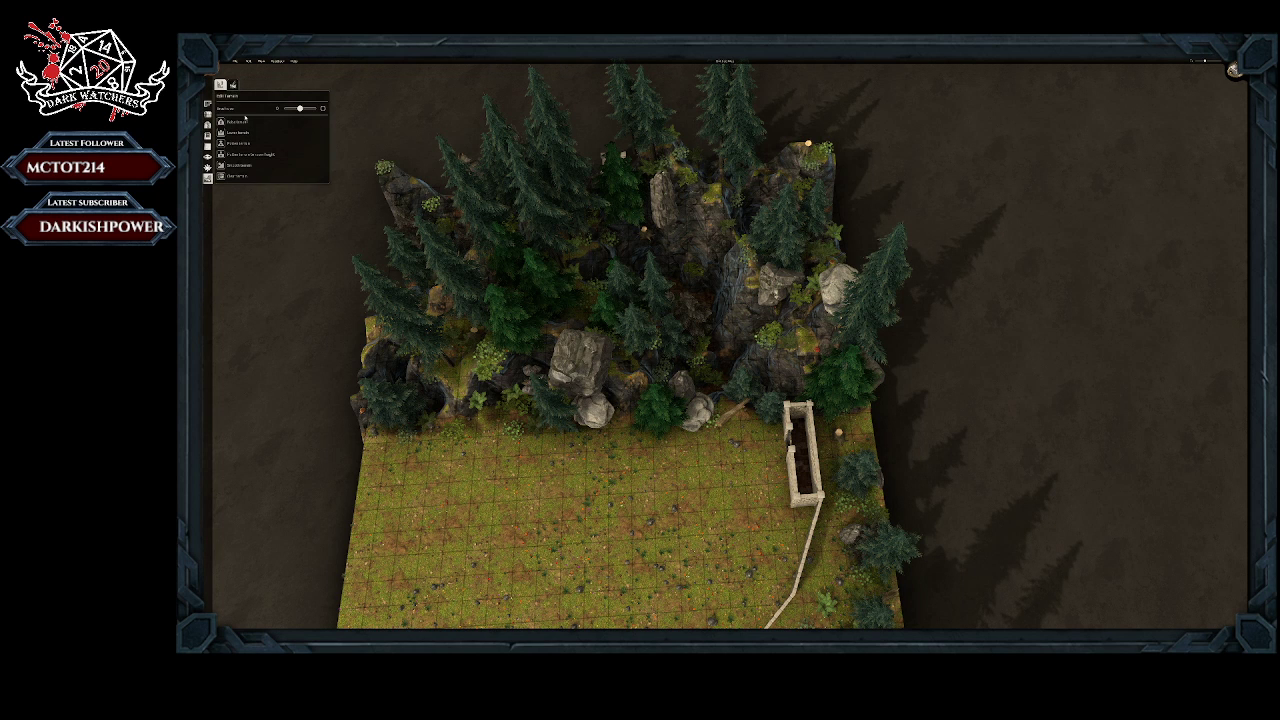
pyautogui.click(229, 155)
pyautogui.moveTo(587, 380); pyautogui.dragTo(620, 362)
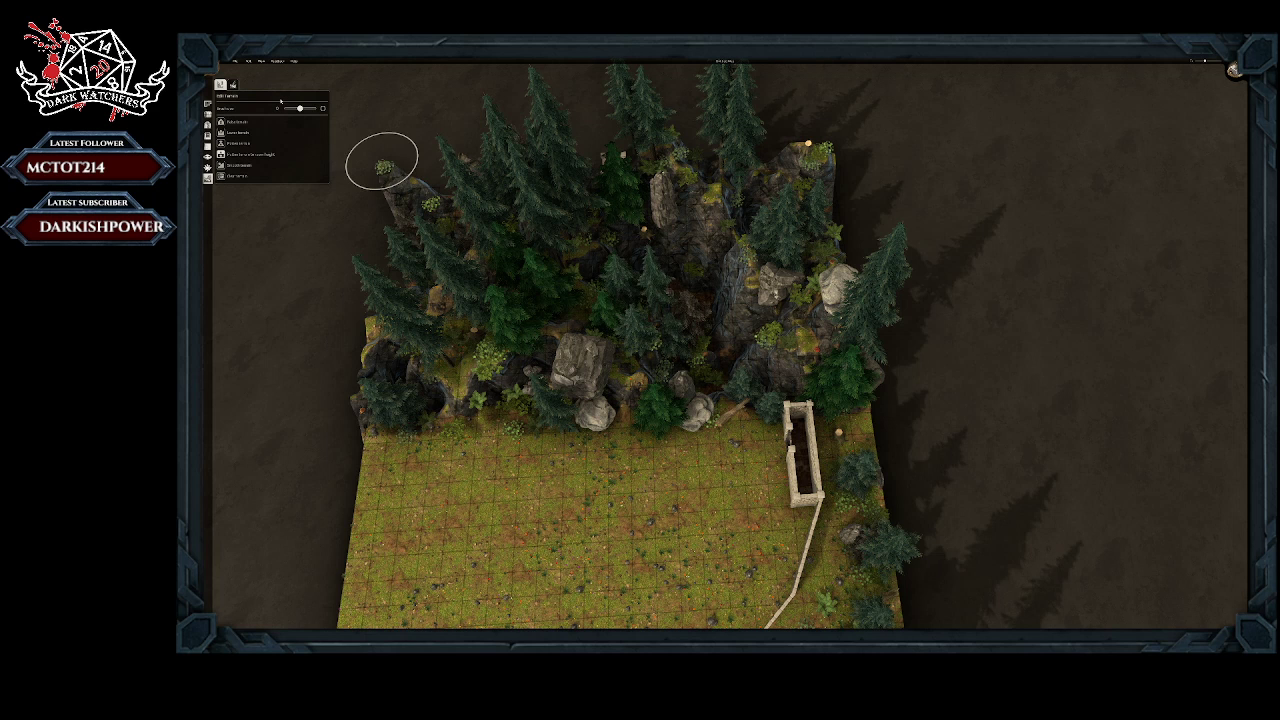
pyautogui.keyDown('ctrl'); pyautogui.scroll(4, 382, 160); pyautogui.keyUp('ctrl')
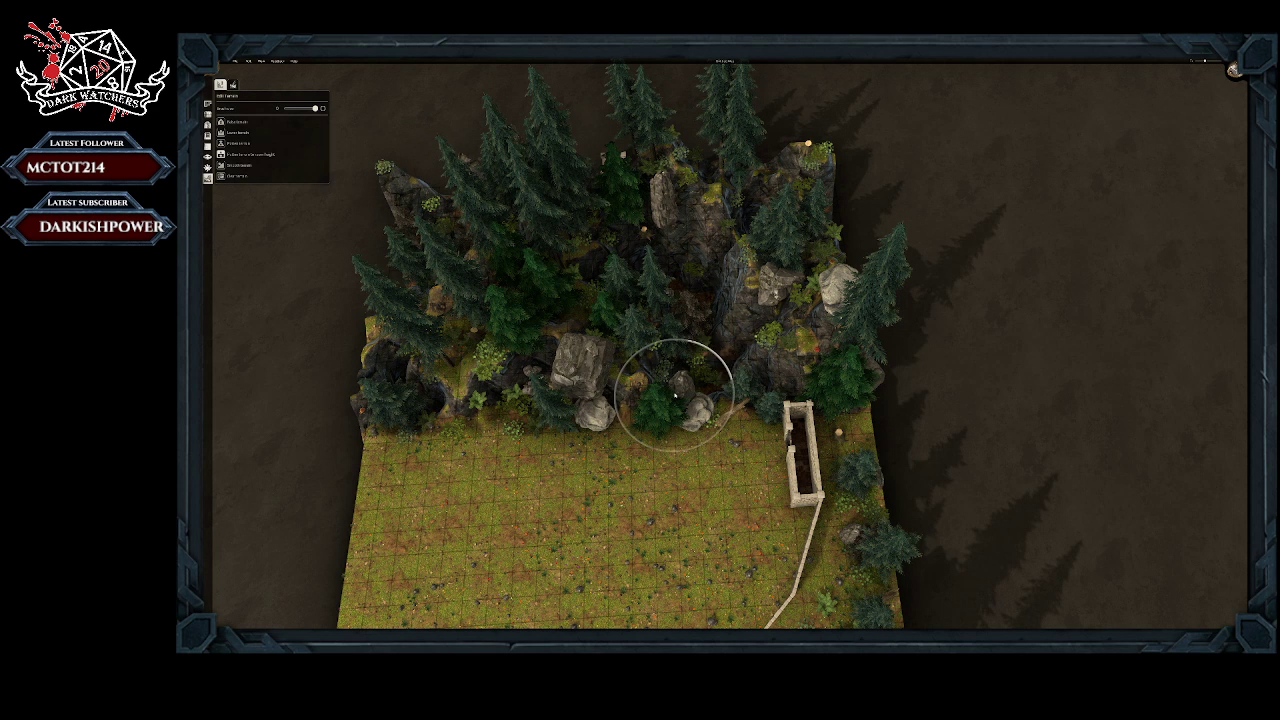
pyautogui.moveTo(674, 393)
pyautogui.mouseDown()
pyautogui.moveTo(660, 344)
pyautogui.moveTo(563, 320)
pyautogui.moveTo(563, 357)
pyautogui.moveTo(610, 396)
pyautogui.moveTo(655, 395)
pyautogui.moveTo(706, 366)
pyautogui.moveTo(729, 366)
pyautogui.moveTo(740, 383)
pyautogui.moveTo(728, 305)
pyautogui.moveTo(634, 277)
pyautogui.moveTo(643, 289)
pyautogui.moveTo(694, 277)
pyautogui.moveTo(629, 291)
pyautogui.moveTo(595, 388)
pyautogui.moveTo(503, 394)
pyautogui.moveTo(514, 323)
pyautogui.moveTo(477, 296)
pyautogui.moveTo(435, 380)
pyautogui.moveTo(374, 397)
pyautogui.moveTo(429, 309)
pyautogui.moveTo(485, 275)
pyautogui.moveTo(490, 312)
pyautogui.moveTo(519, 278)
pyautogui.moveTo(536, 295)
pyautogui.moveTo(566, 280)
pyautogui.moveTo(655, 295)
pyautogui.moveTo(729, 423)
pyautogui.moveTo(737, 400)
pyautogui.moveTo(554, 407)
pyautogui.mouseUp()
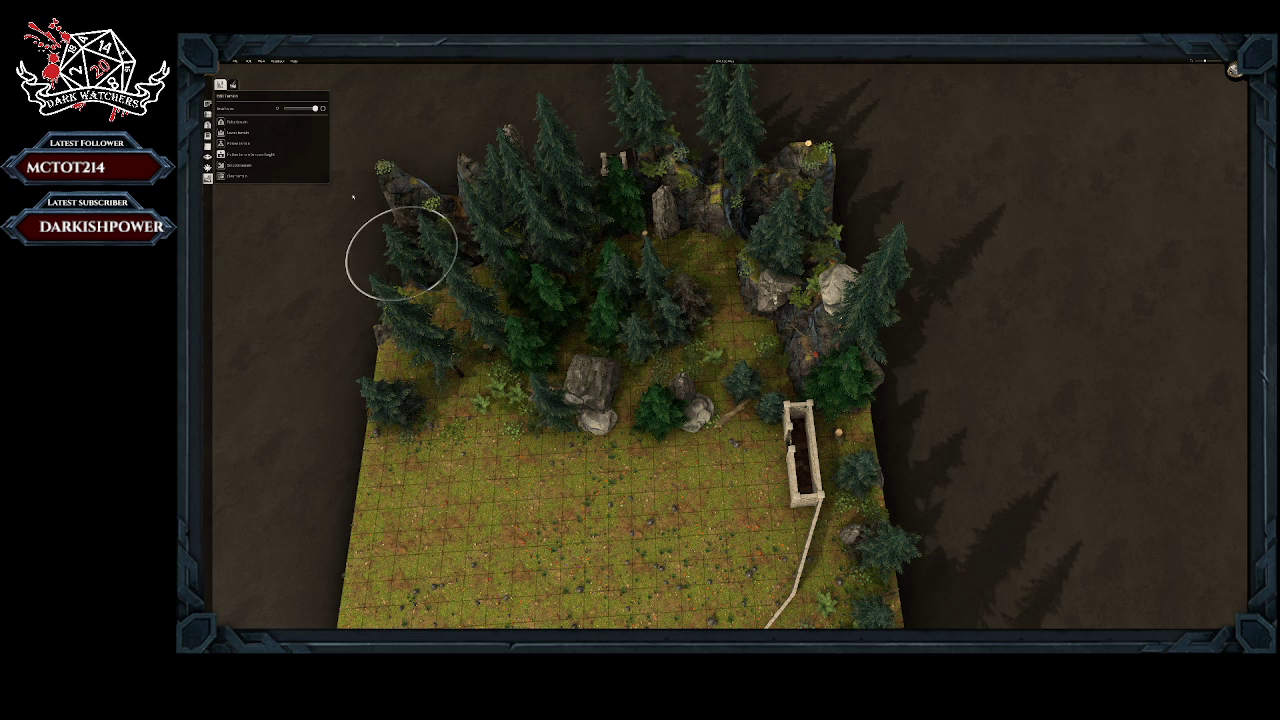
# Step: Delete the large boulders, the small conifer and the fallen log in the middle of the flattened forest edge
pyautogui.click(208, 115)
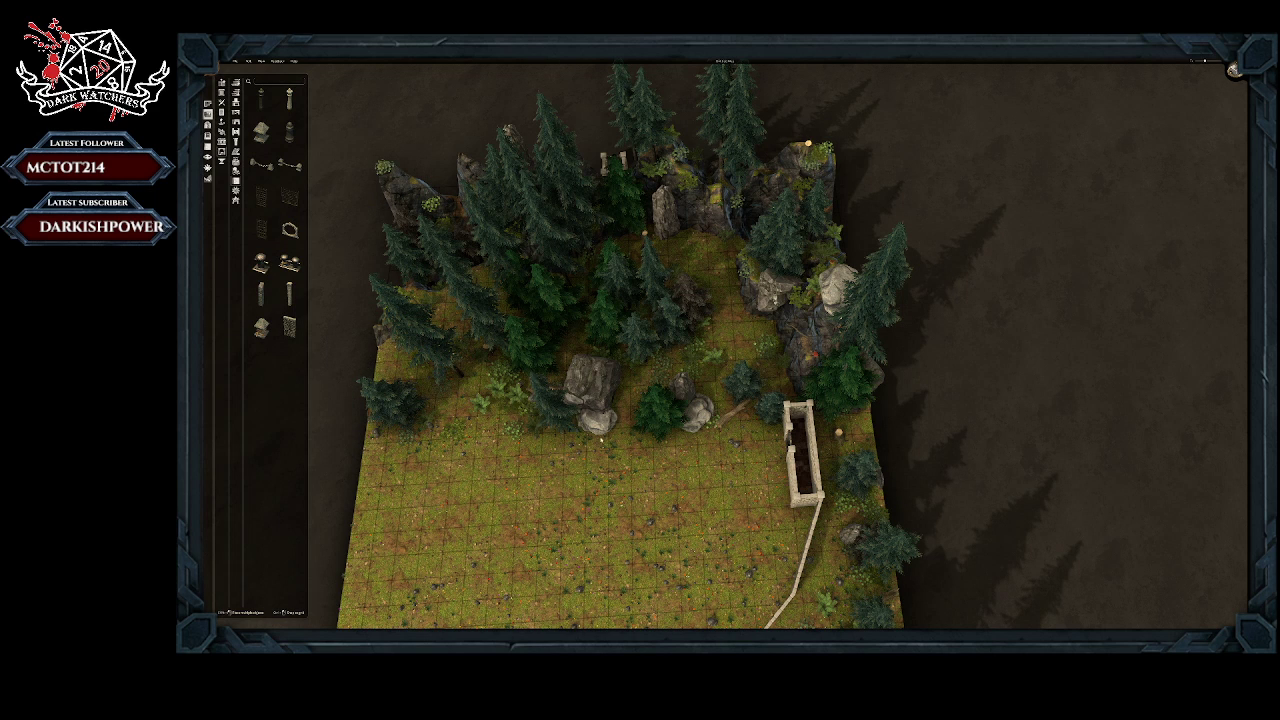
pyautogui.click(598, 385)
pyautogui.click(598, 430)
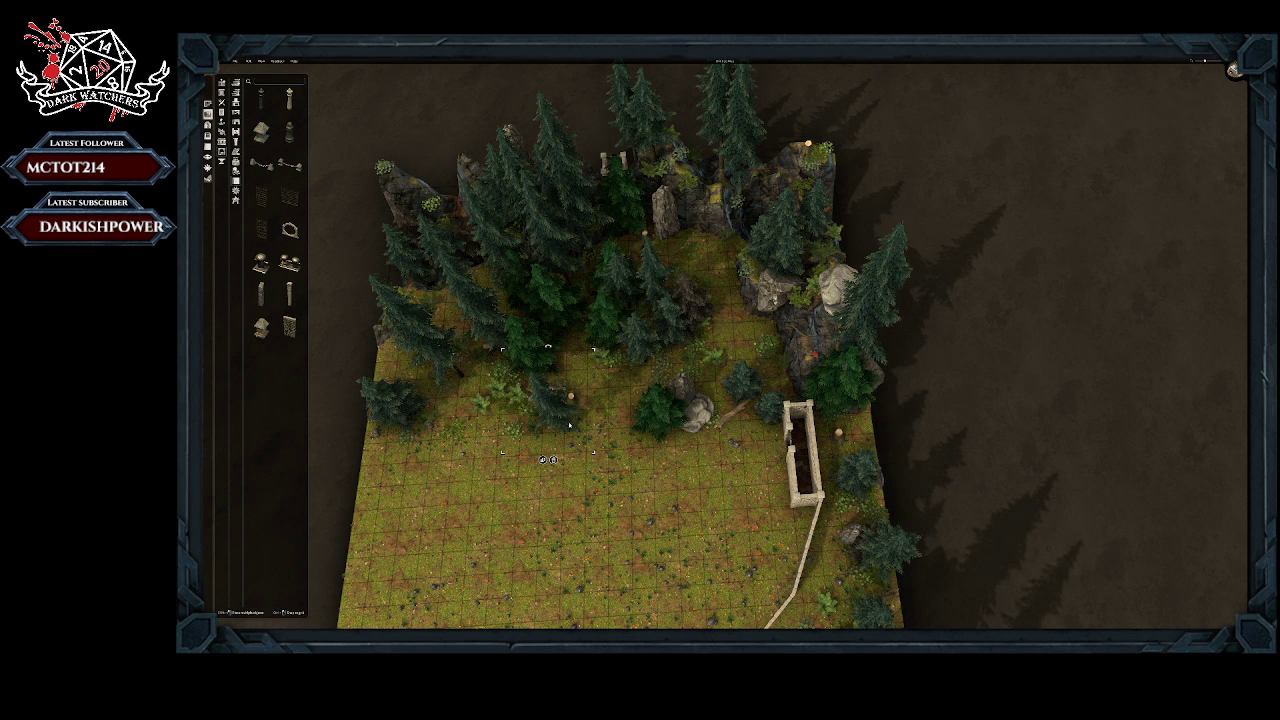
pyautogui.click(553, 459)
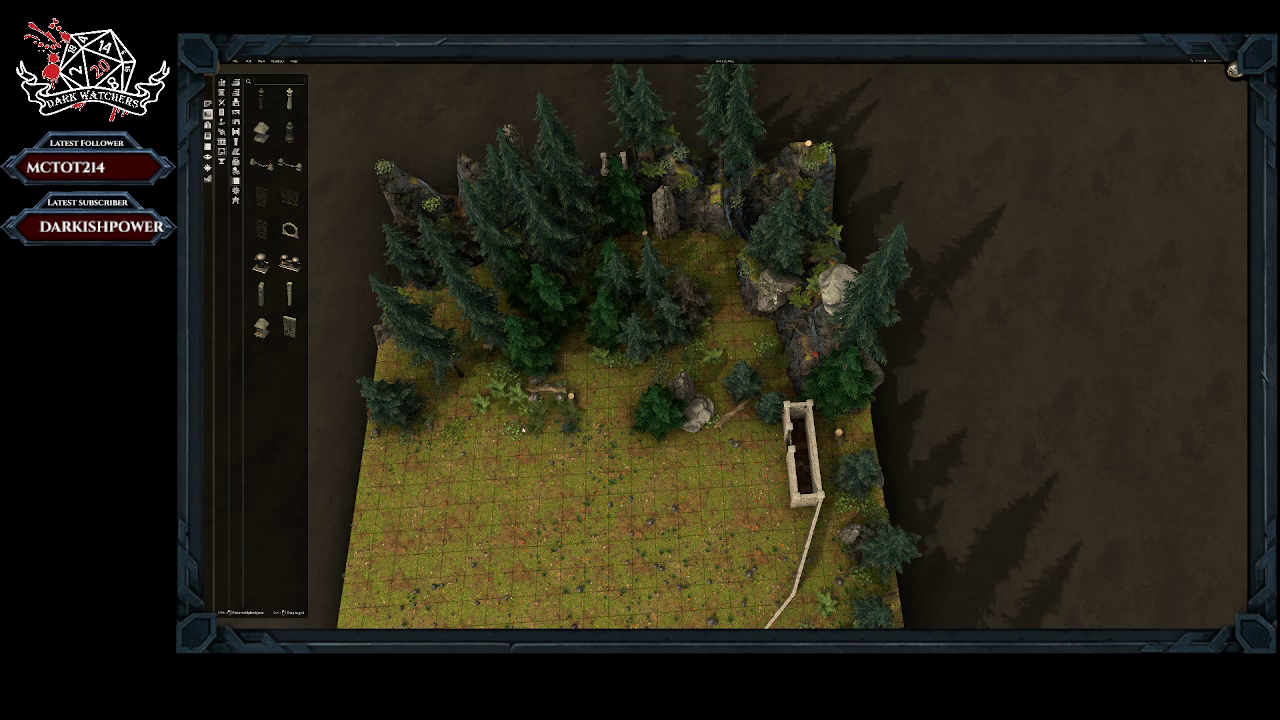
pyautogui.click(519, 452)
pyautogui.click(570, 404)
pyautogui.click(576, 419)
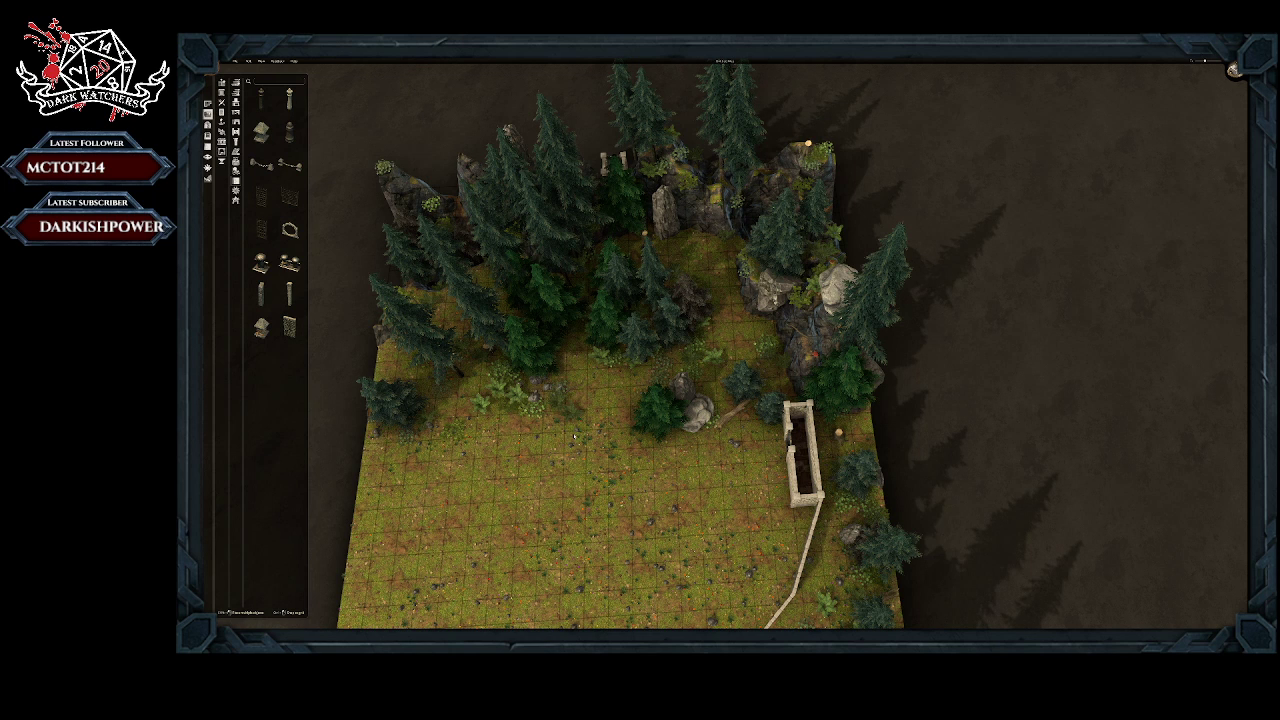
# Step: Delete the low bush and the bright green tree beside the remaining pair of boulders
pyautogui.click(554, 401)
pyautogui.moveTo(554, 402); pyautogui.dragTo(572, 387)
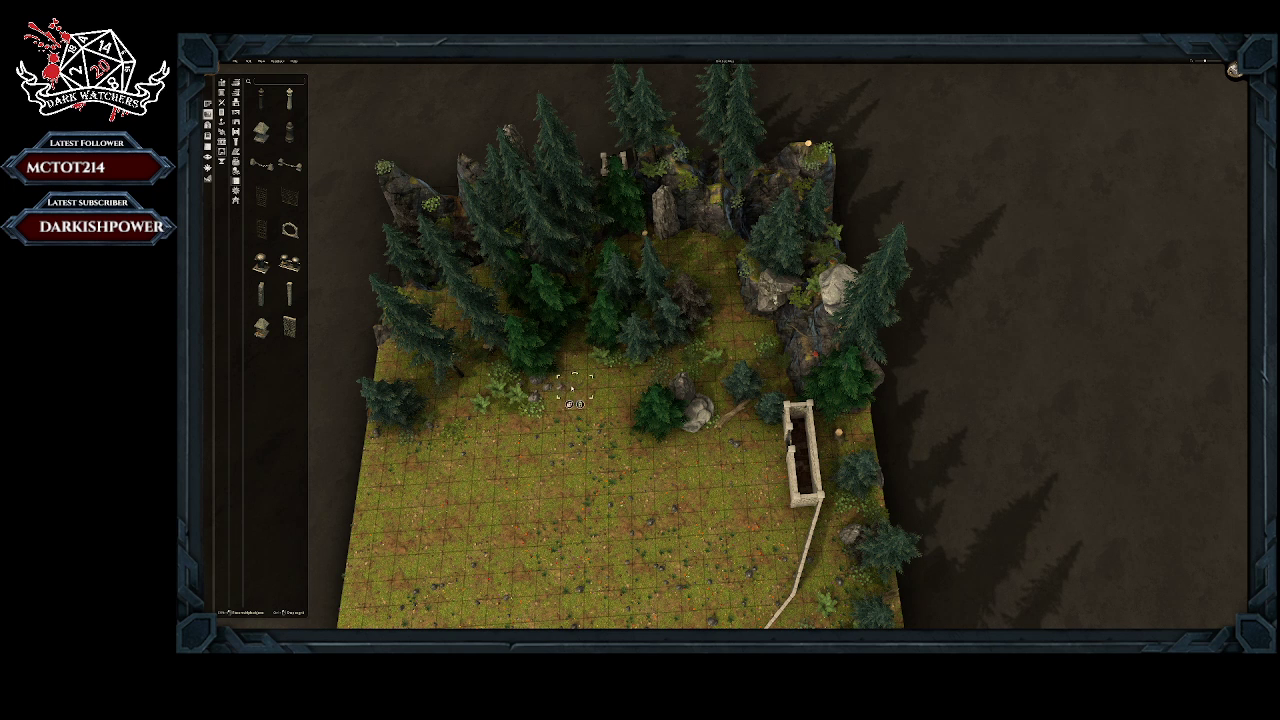
pyautogui.click(593, 406)
pyautogui.click(649, 411)
pyautogui.click(662, 463)
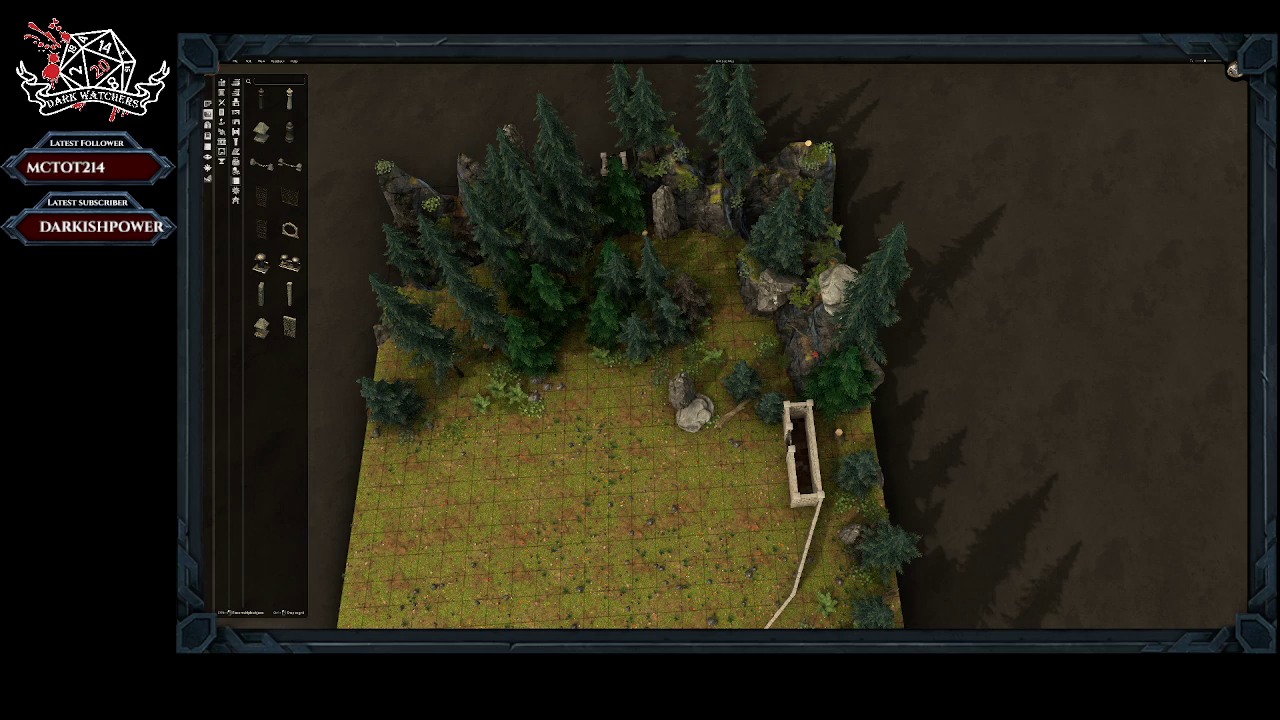
# Step: Delete the two remaining boulders on the flattened ground west of the narrow stone enclosure
pyautogui.moveTo(508, 400); pyautogui.dragTo(533, 250, button='middle')
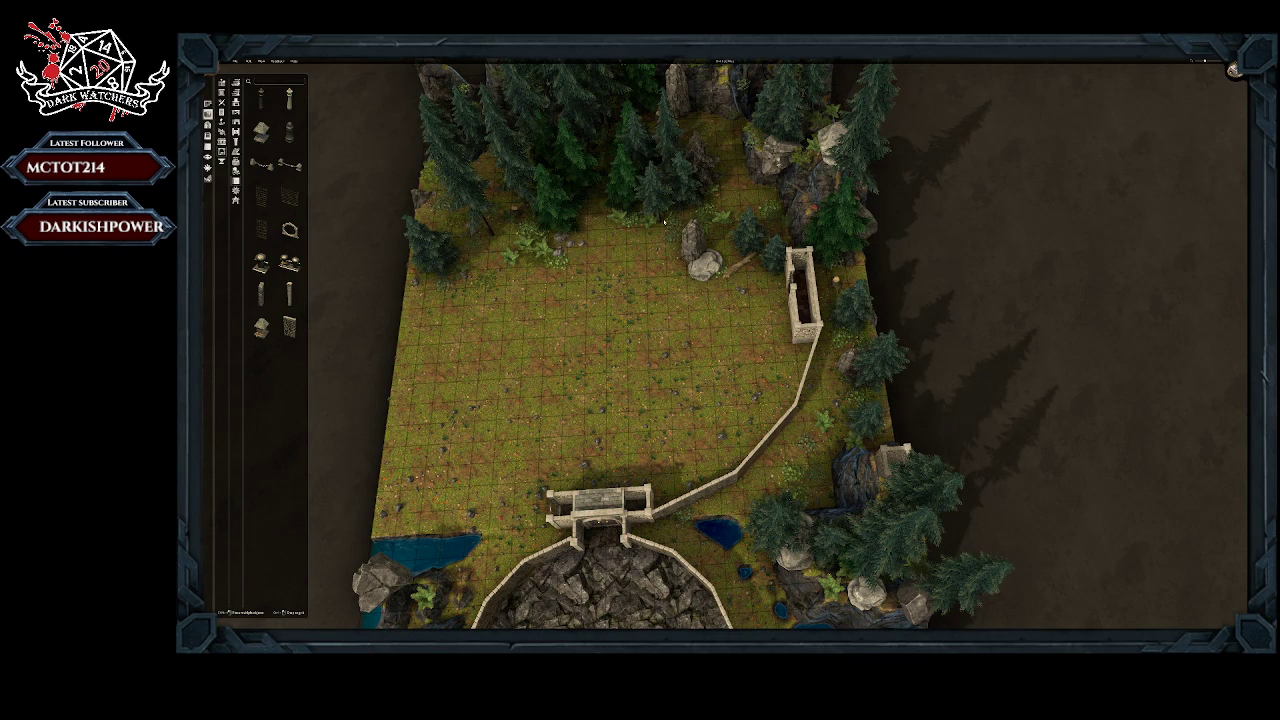
pyautogui.moveTo(664, 222); pyautogui.dragTo(664, 288, button='middle')
pyautogui.click(664, 288)
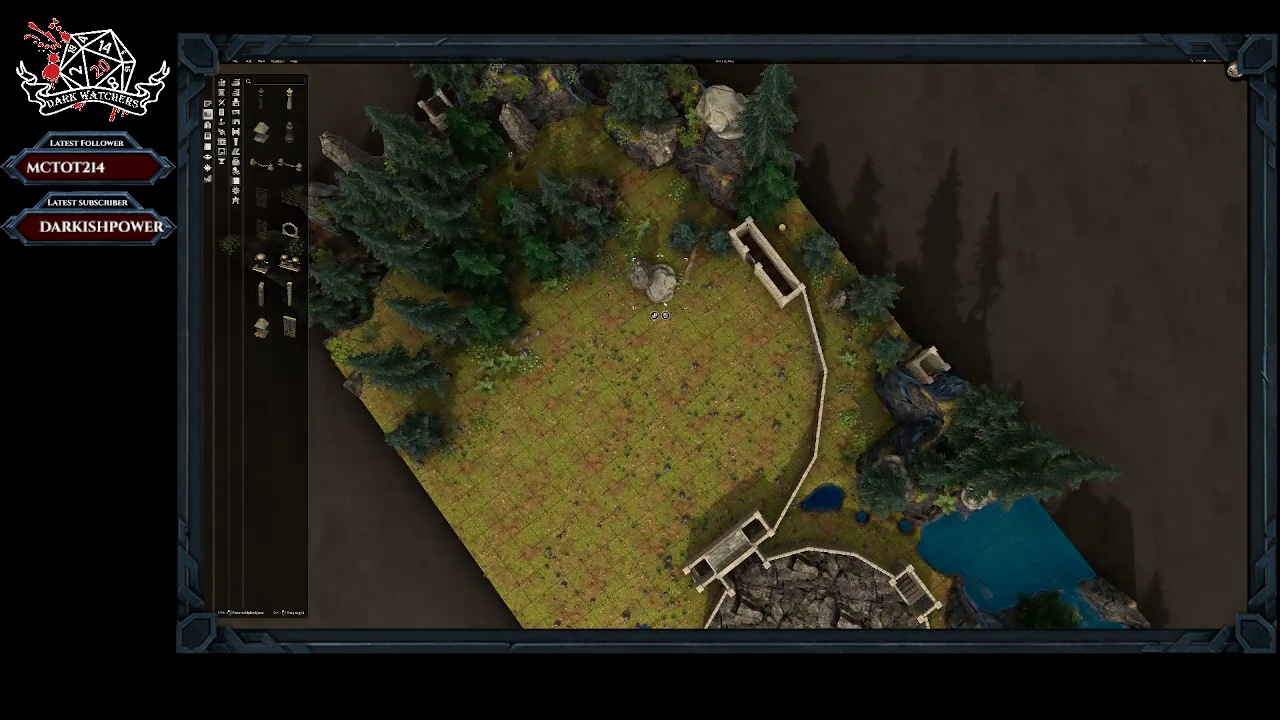
pyautogui.click(667, 316)
pyautogui.click(641, 278)
pyautogui.click(646, 308)
# Step: Delete the fallen branch and the two small conifers next to the narrow stone enclosure
pyautogui.click(689, 268)
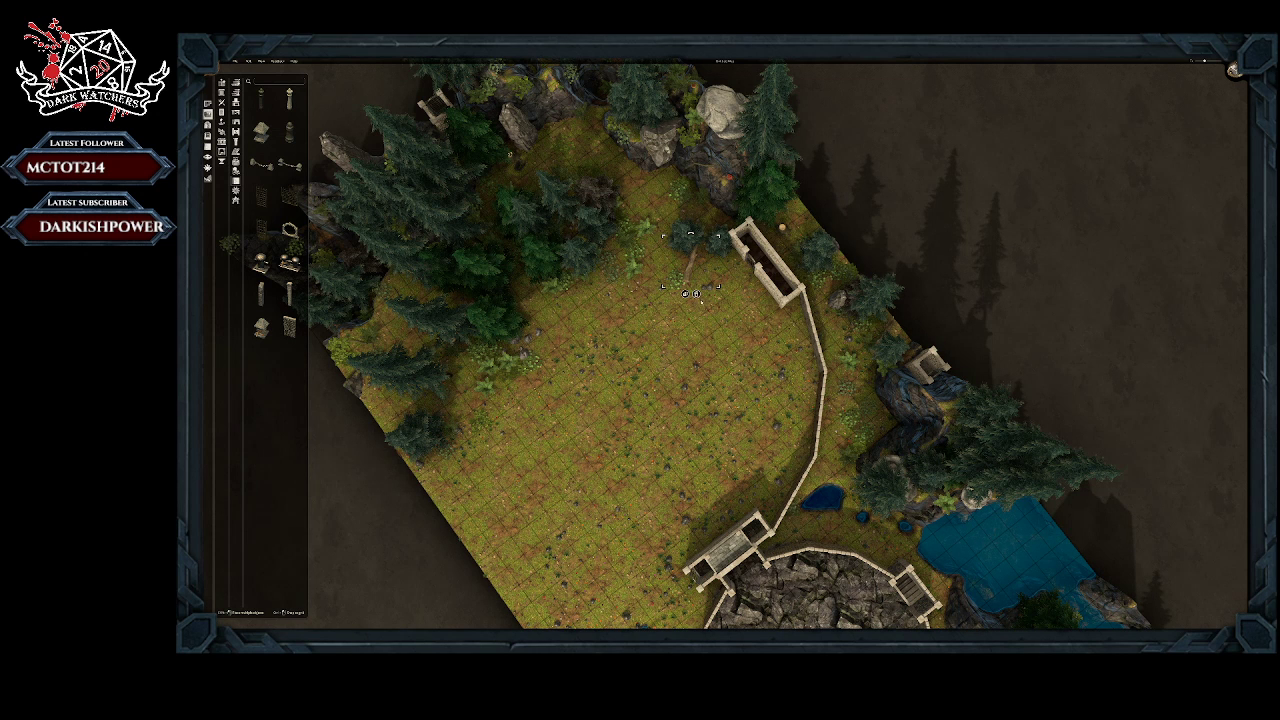
pyautogui.click(696, 294)
pyautogui.click(688, 253)
pyautogui.click(690, 275)
pyautogui.click(718, 241)
pyautogui.click(712, 276)
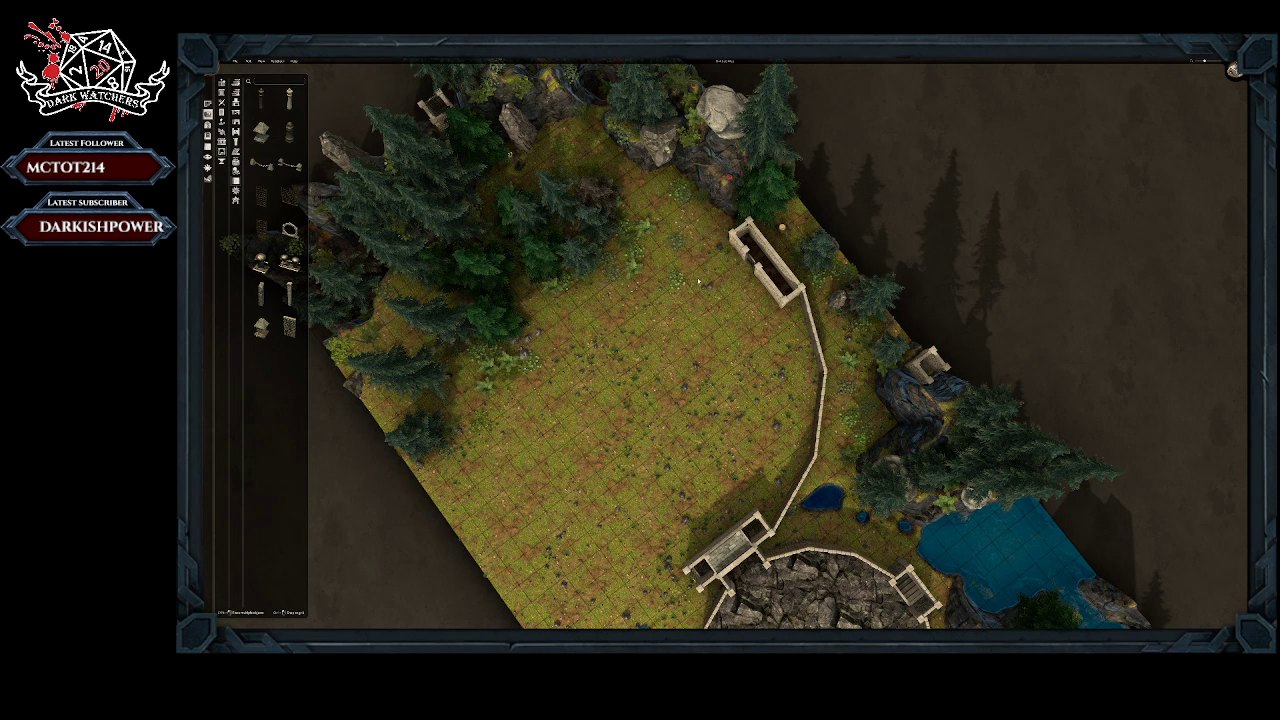
# Step: Clear the leftover ferns and low plants from the flattened ground between the forest and the narrow enclosure
pyautogui.click(680, 286)
pyautogui.moveTo(682, 290); pyautogui.dragTo(676, 244)
pyautogui.click(684, 266)
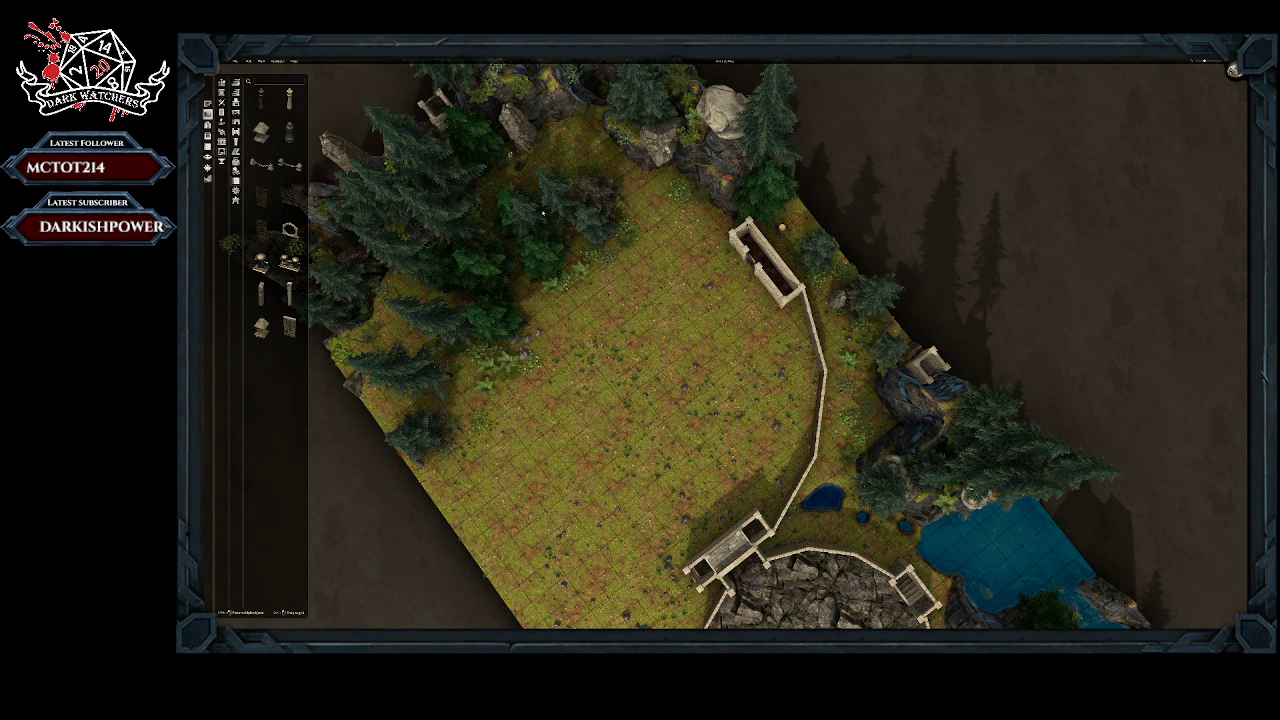
# Step: Save the arena map to a named file
pyautogui.click(236, 61)
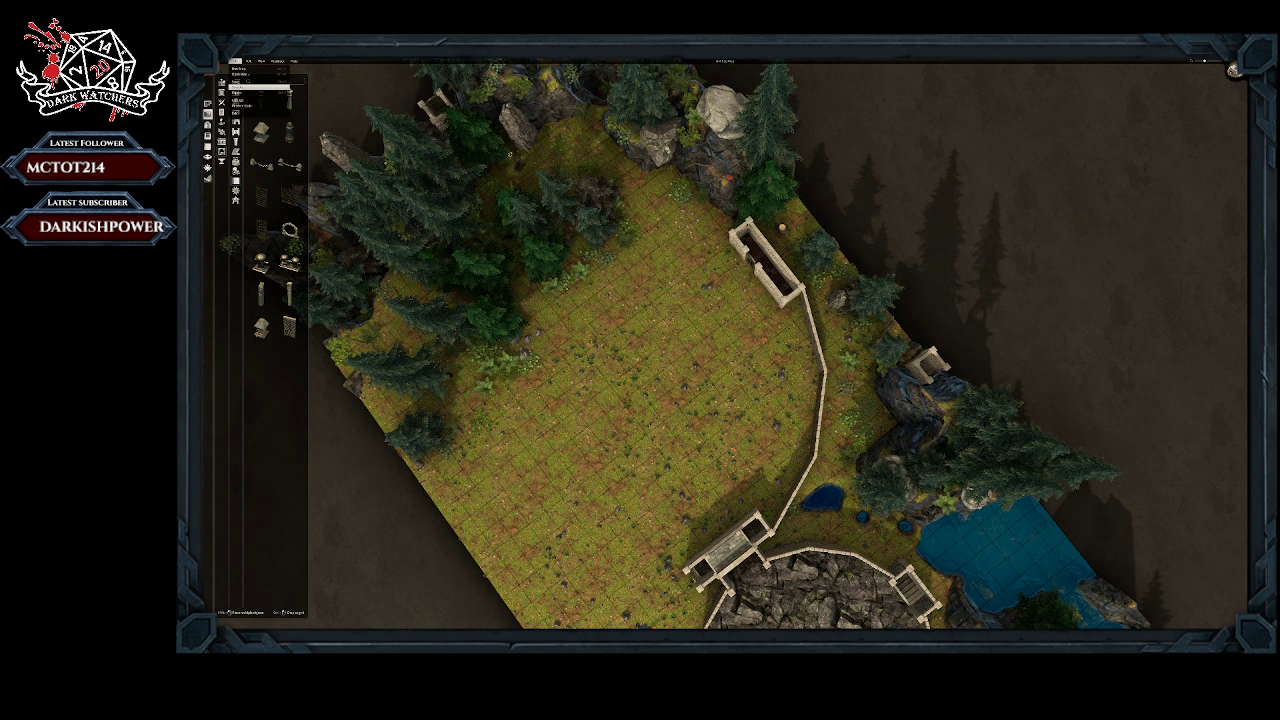
pyautogui.click(956, 364)
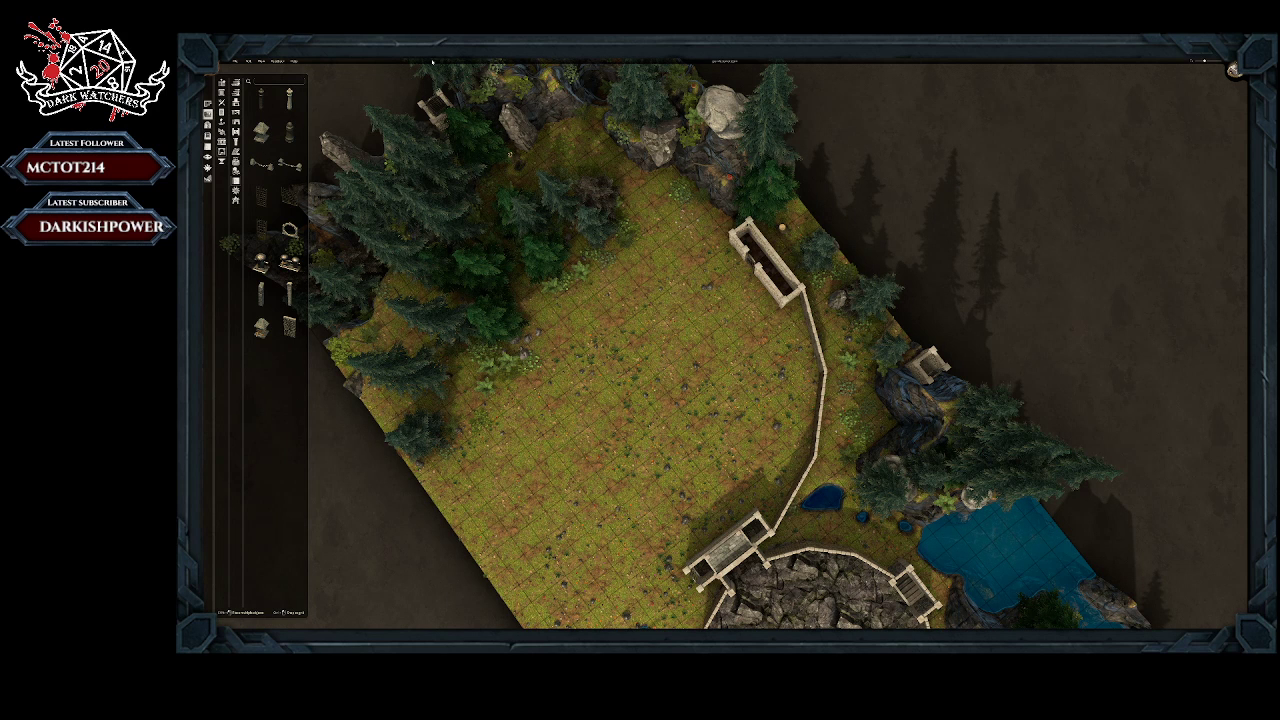
pyautogui.click(235, 61)
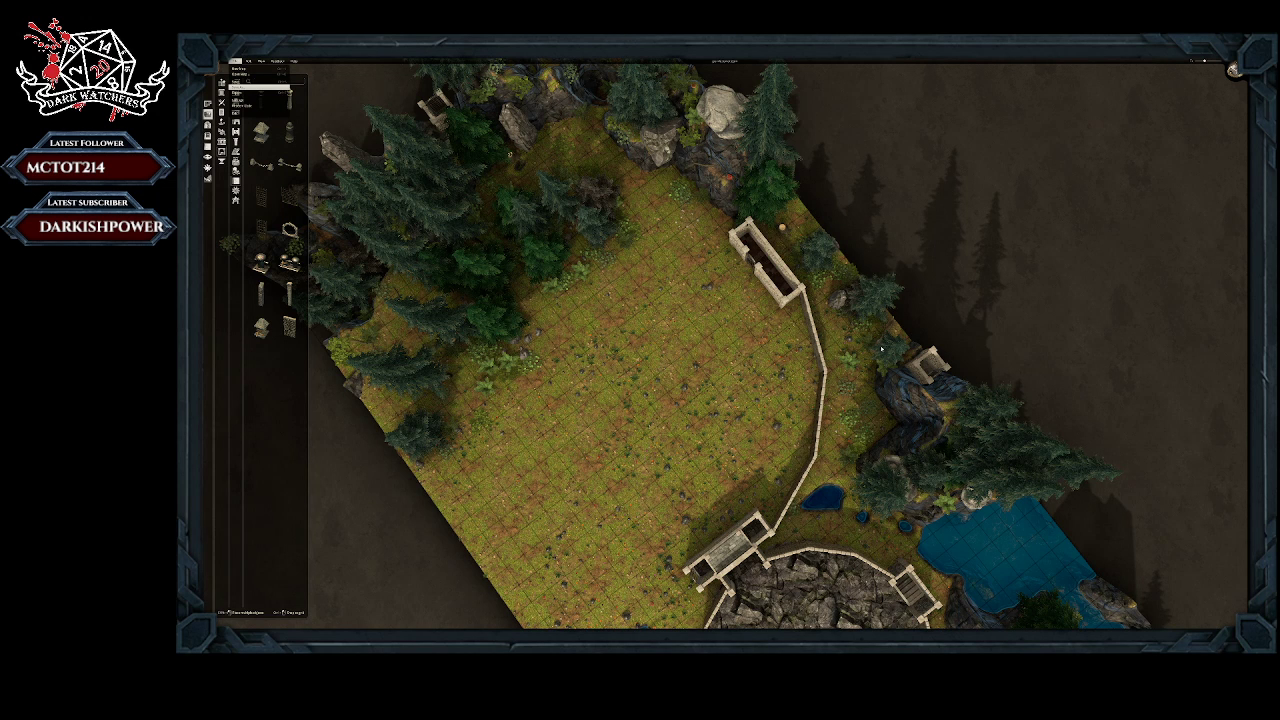
pyautogui.click(734, 340)
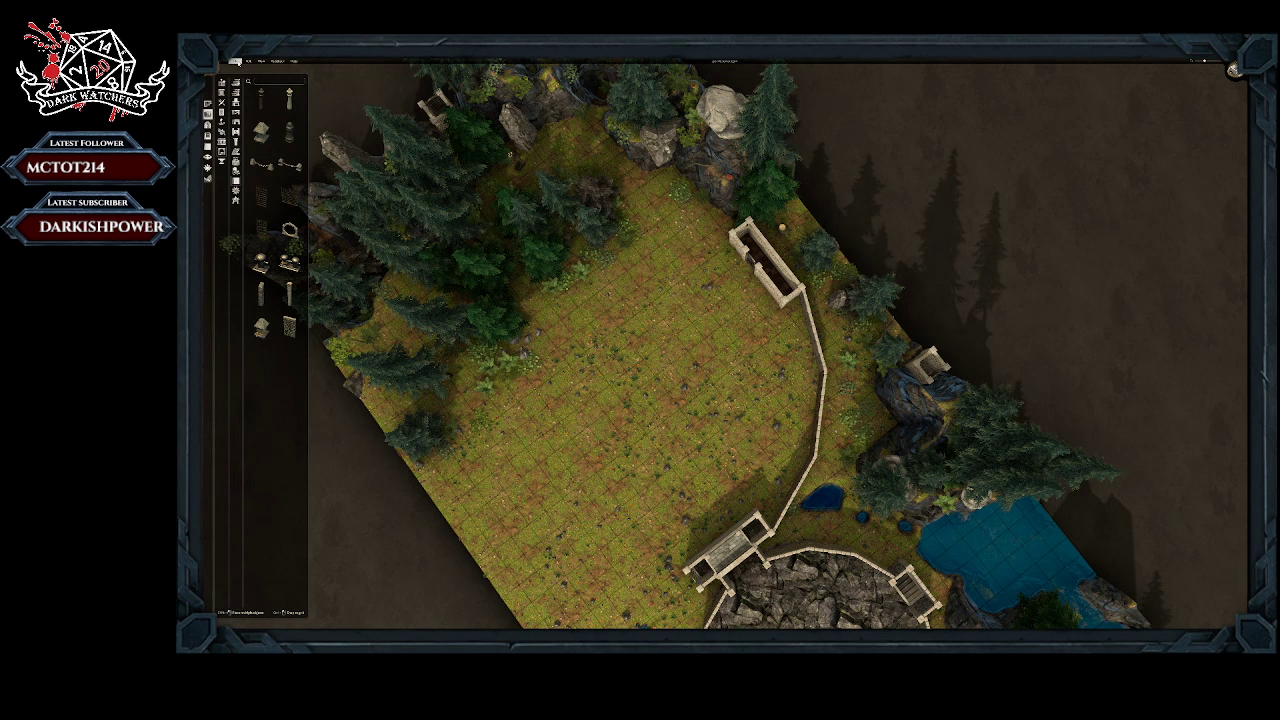
# Step: Create a new digital map with an empty grid instead of a generated landscape
pyautogui.click(236, 62)
pyautogui.click(238, 69)
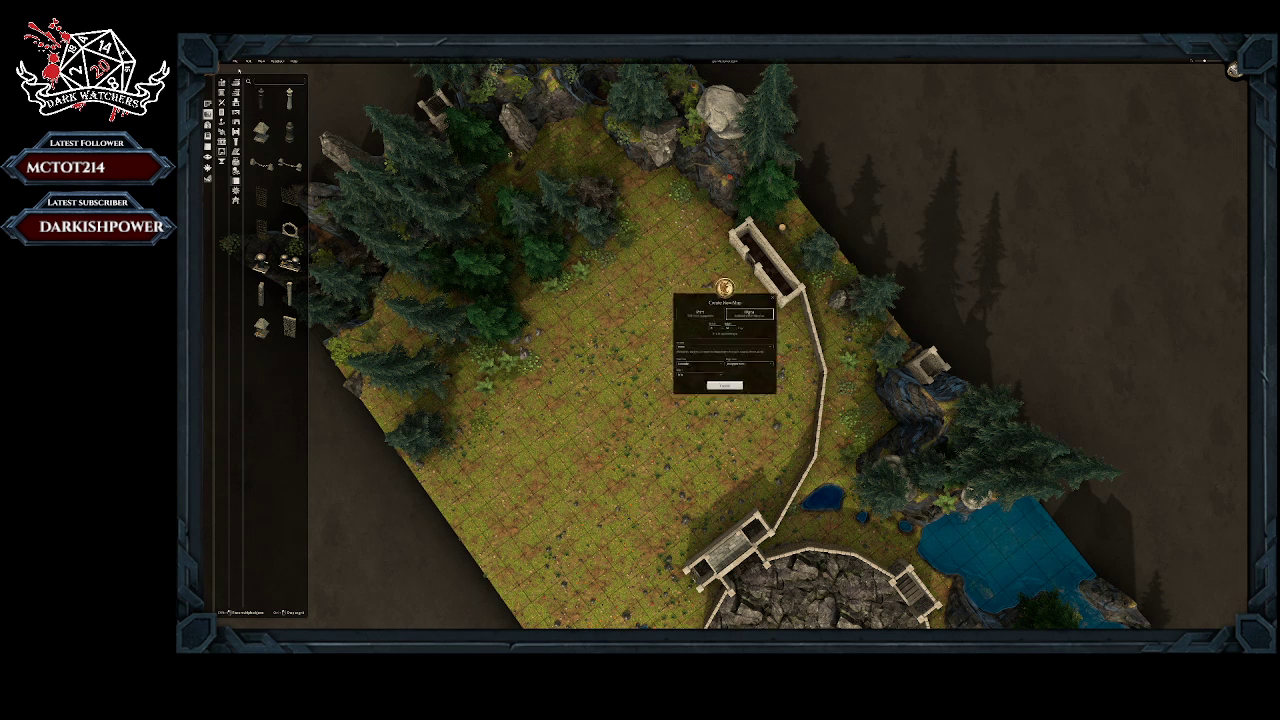
pyautogui.click(690, 347)
pyautogui.click(677, 362)
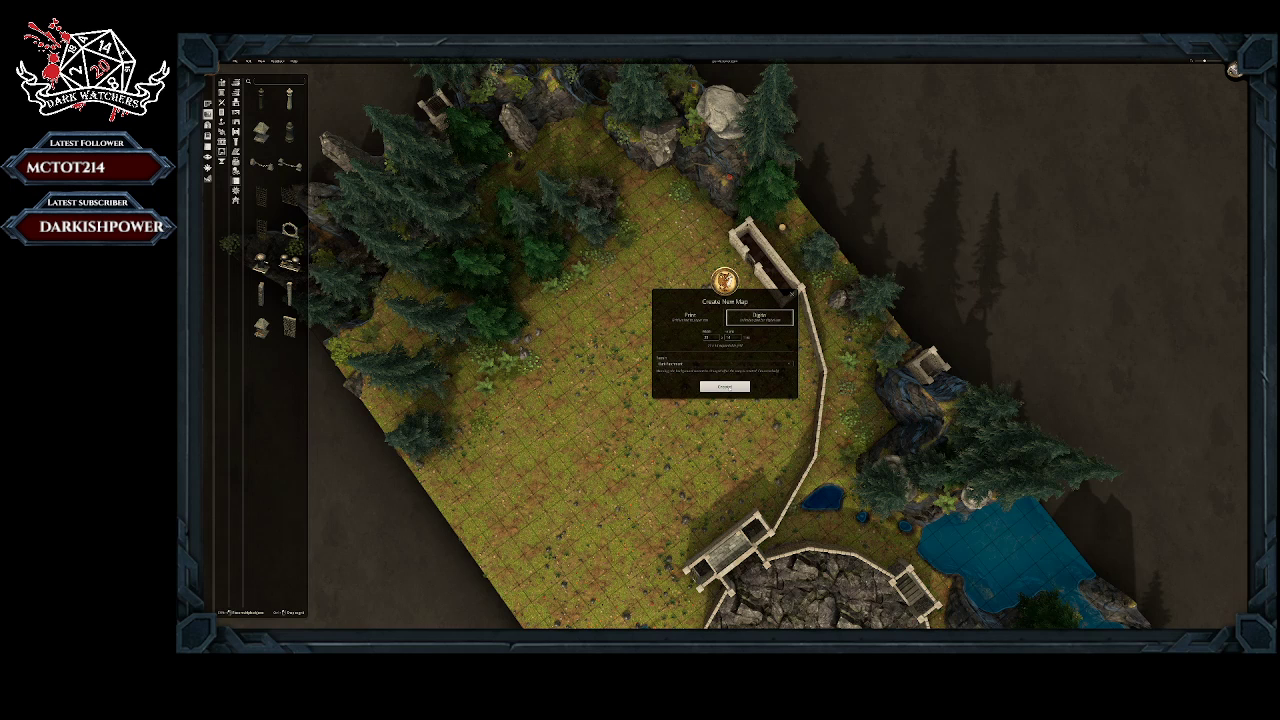
pyautogui.click(727, 387)
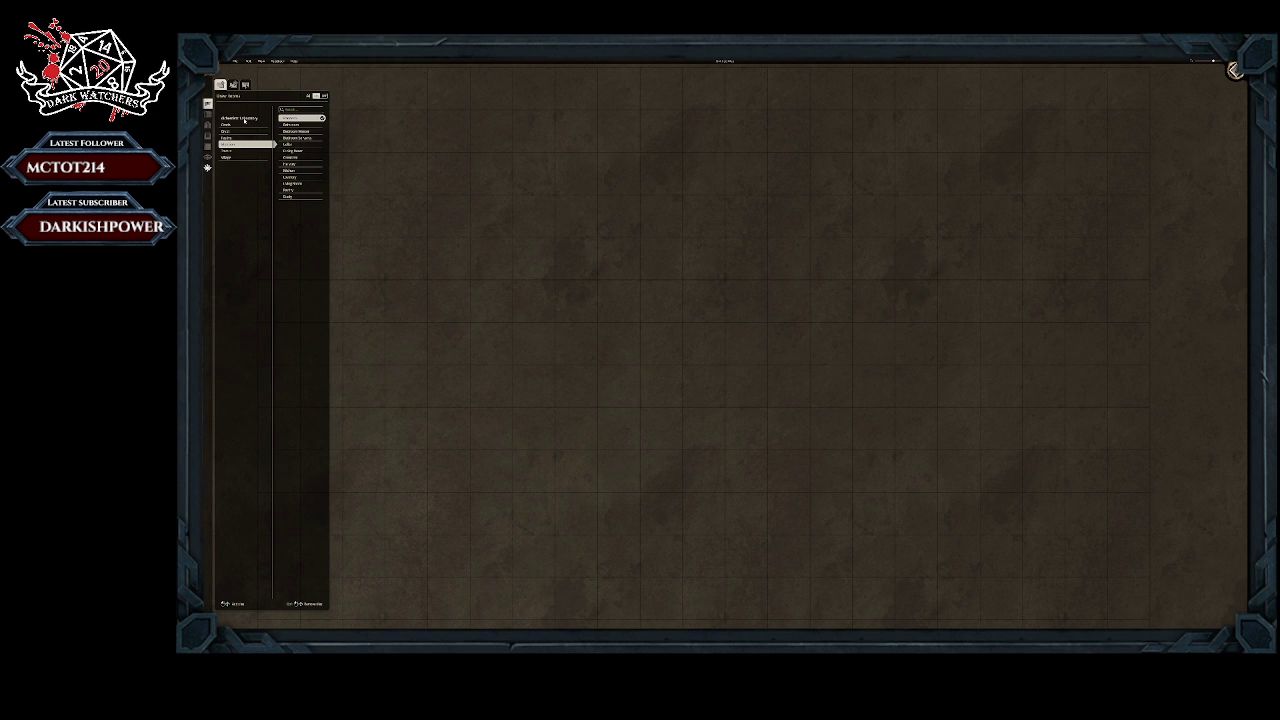
# Step: Draw a wooden-floored room three by three squares on the empty grid and redraw it without furniture
pyautogui.scroll(-2, 689, 300)
pyautogui.scroll(-2, 689, 300)
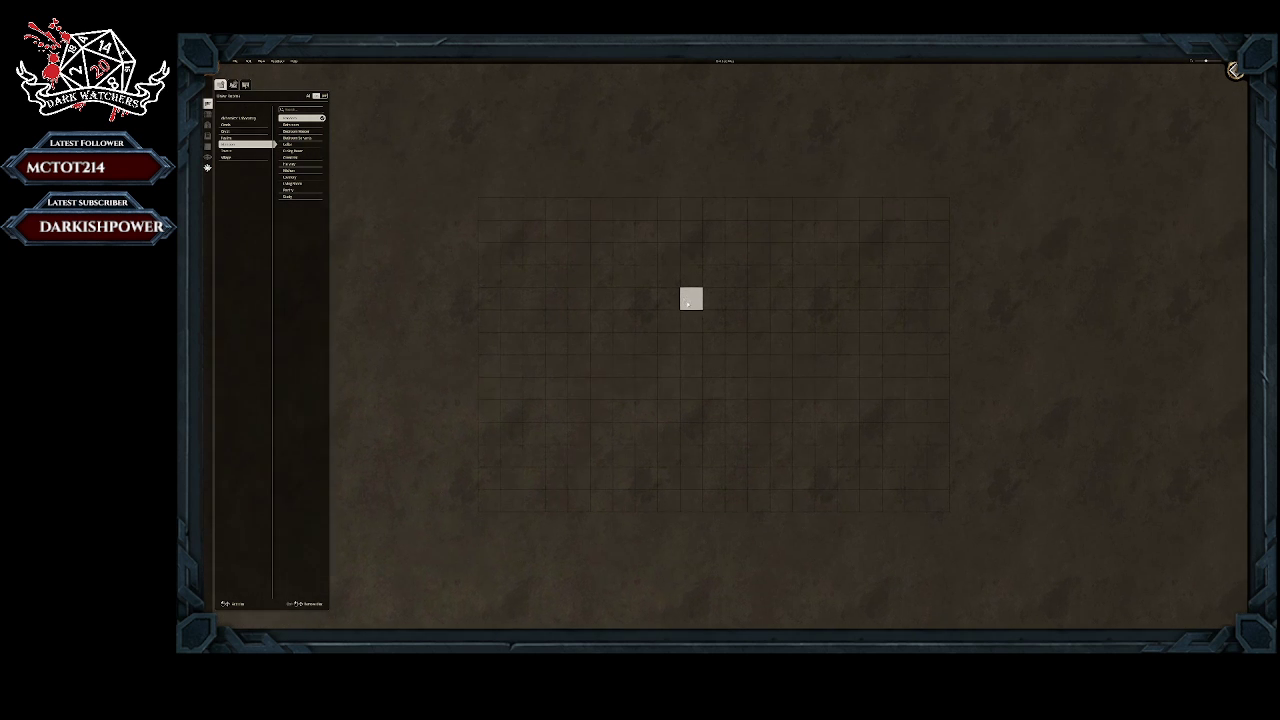
pyautogui.scroll(2, 686, 302)
pyautogui.scroll(1, 681, 300)
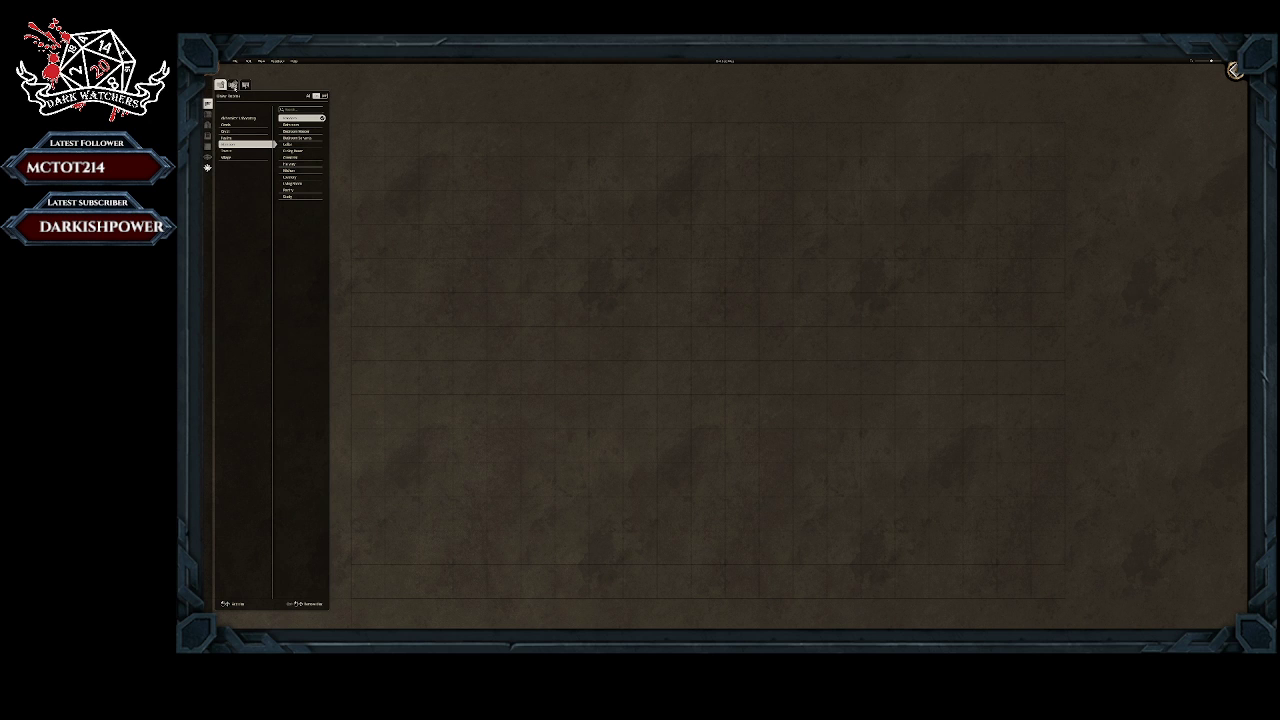
pyautogui.moveTo(573, 268); pyautogui.dragTo(640, 343)
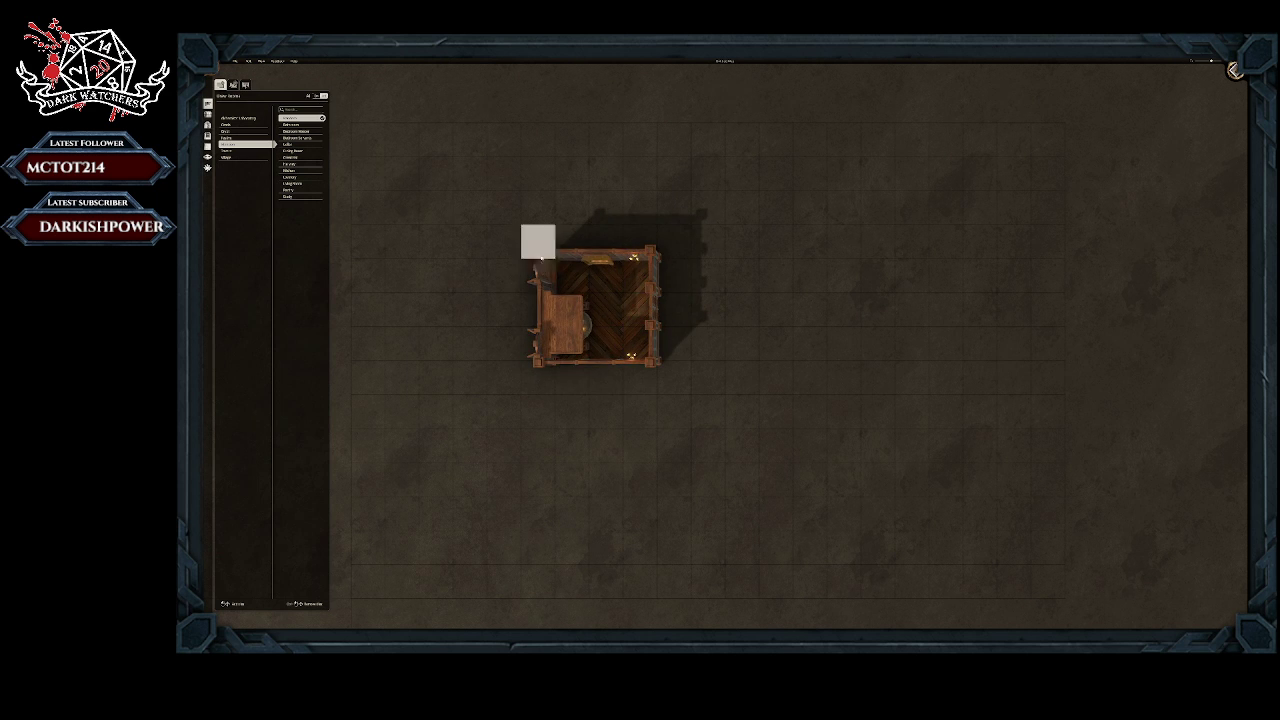
pyautogui.moveTo(572, 276); pyautogui.dragTo(630, 342)
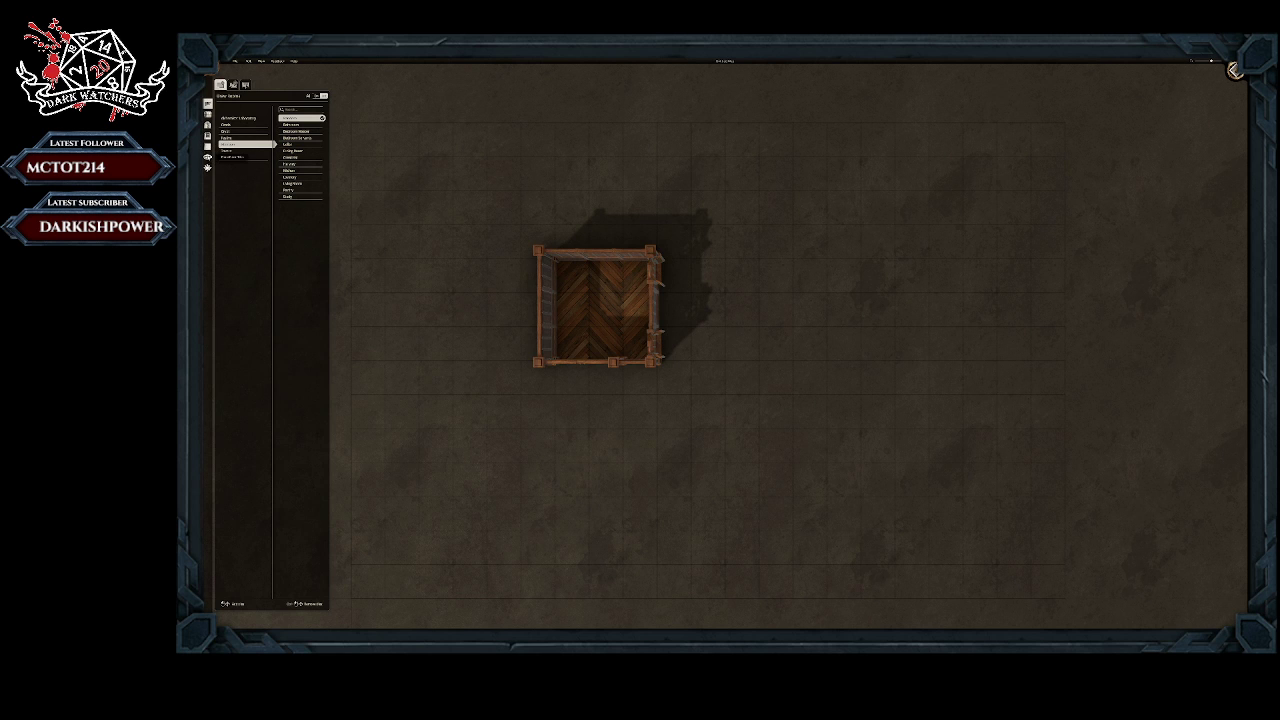
# Step: Pick the stone wall piece from the object library and place rotated segments diagonally from the room's upper-left corner
pyautogui.click(207, 114)
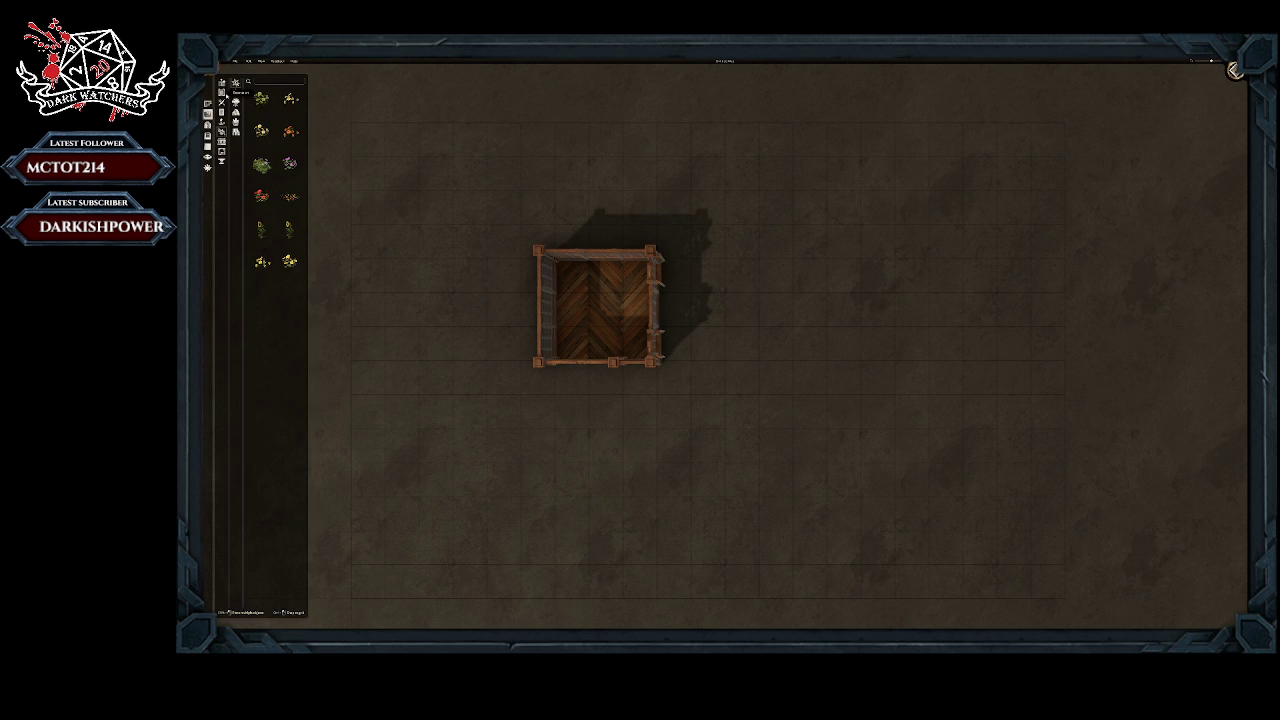
pyautogui.click(222, 161)
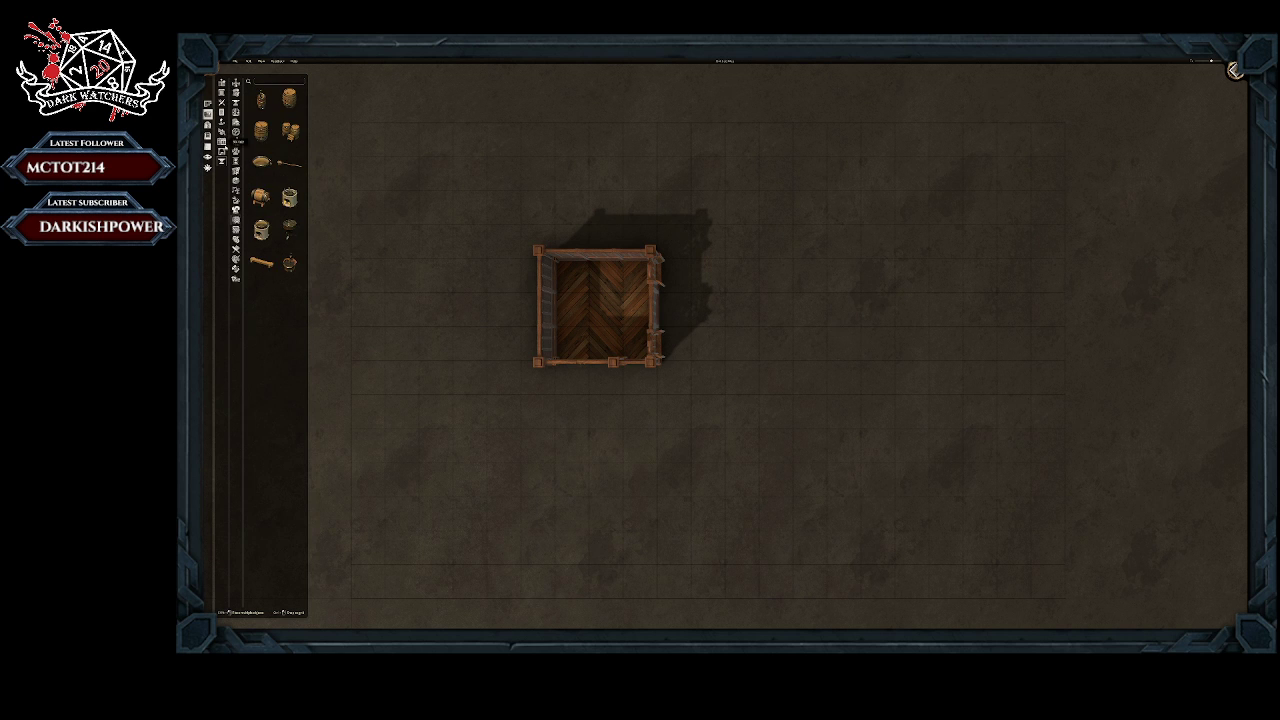
pyautogui.click(222, 151)
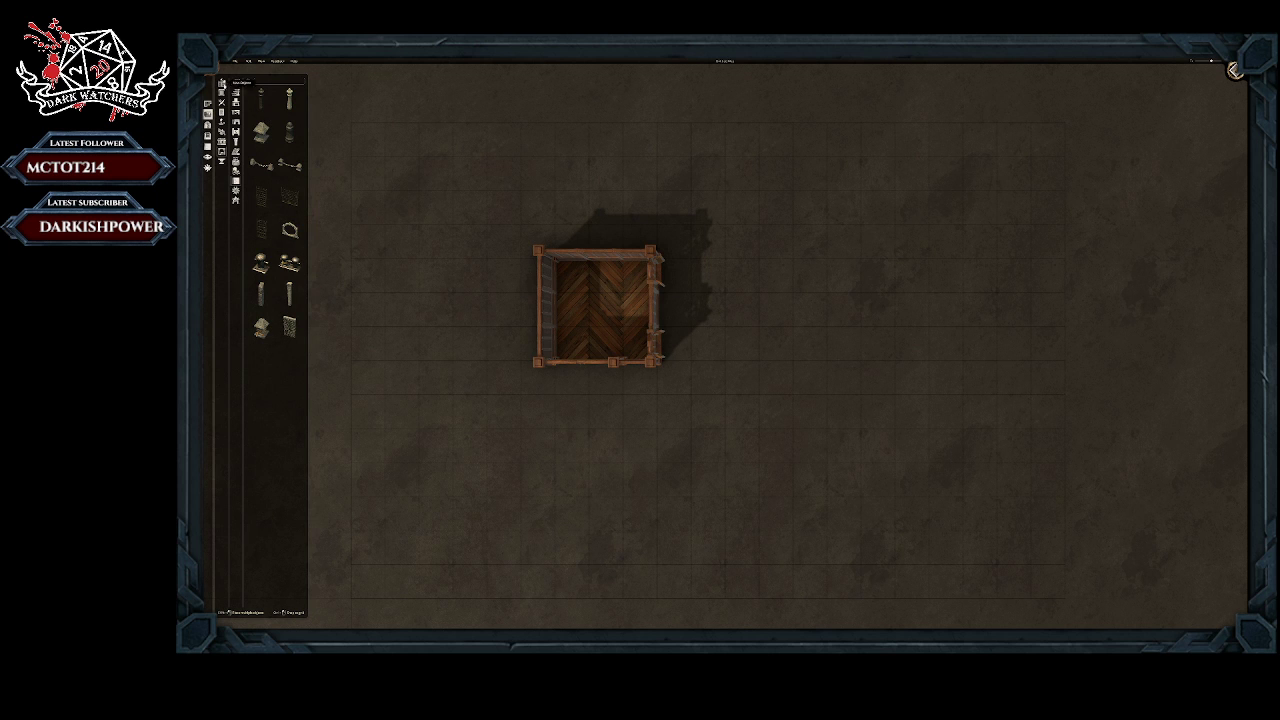
pyautogui.click(222, 84)
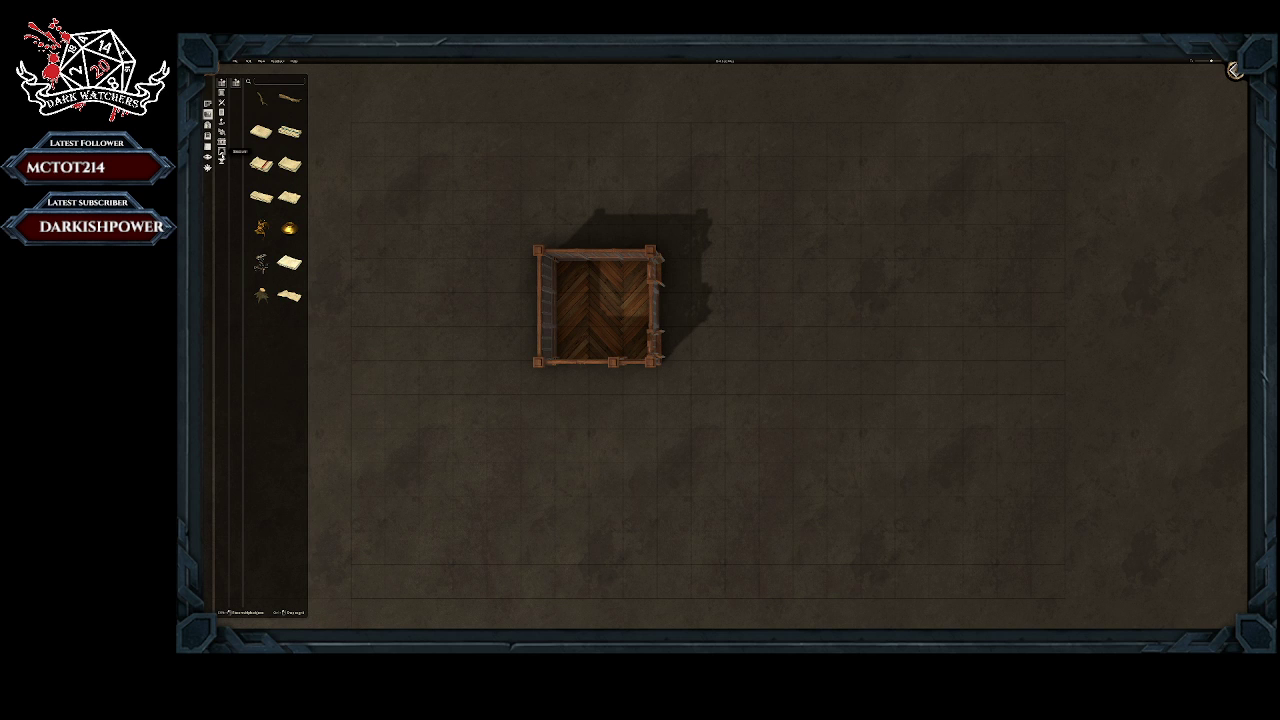
pyautogui.click(222, 150)
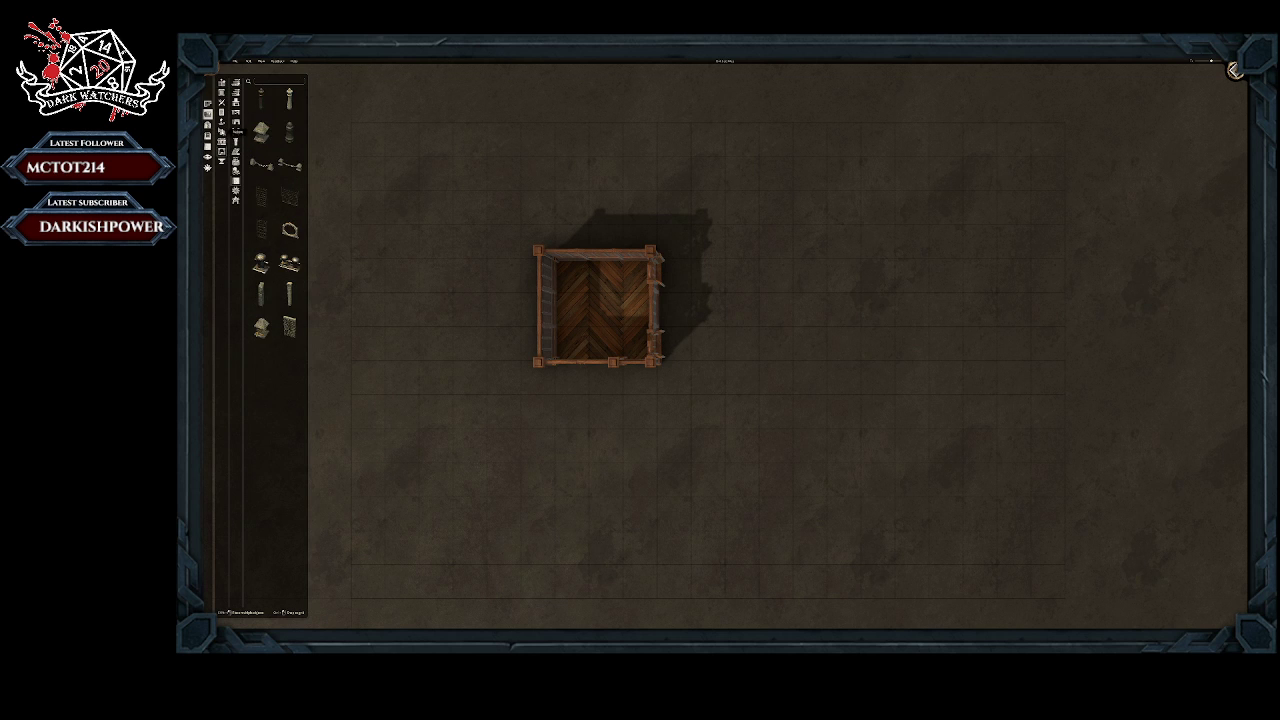
pyautogui.click(289, 327)
pyautogui.scroll(2, 590, 268)
pyautogui.click(583, 265)
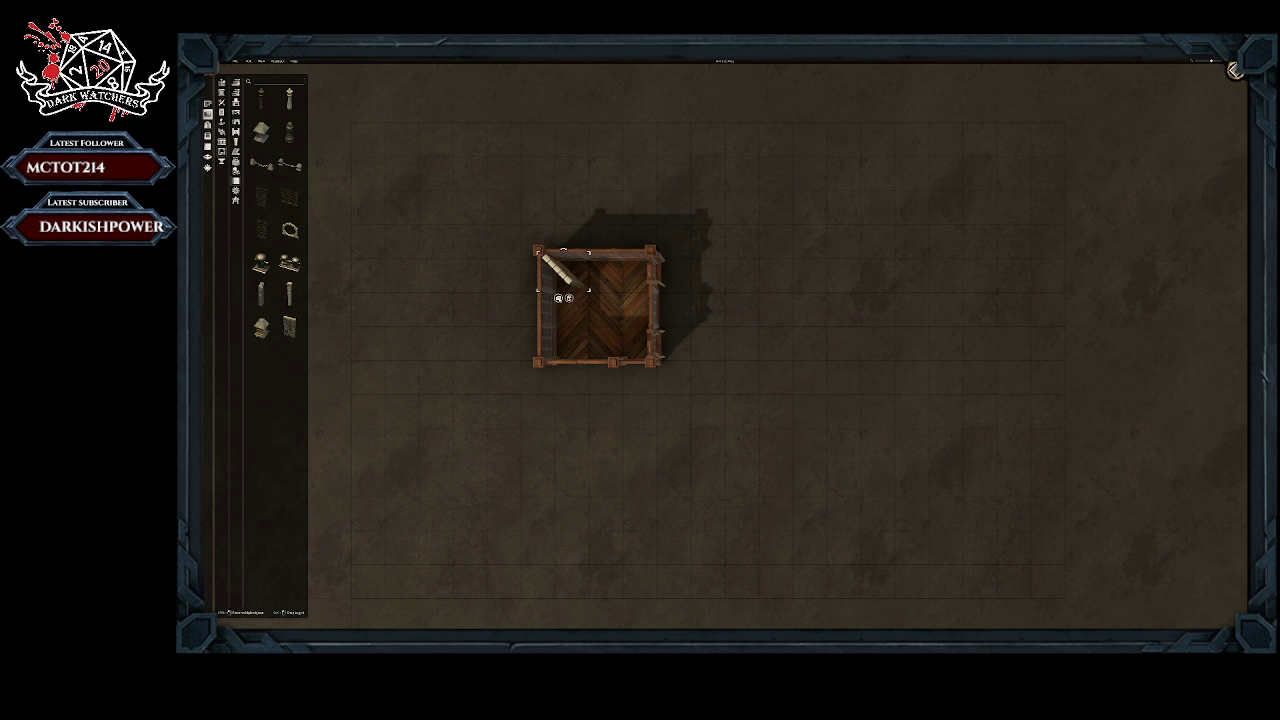
pyautogui.click(608, 290)
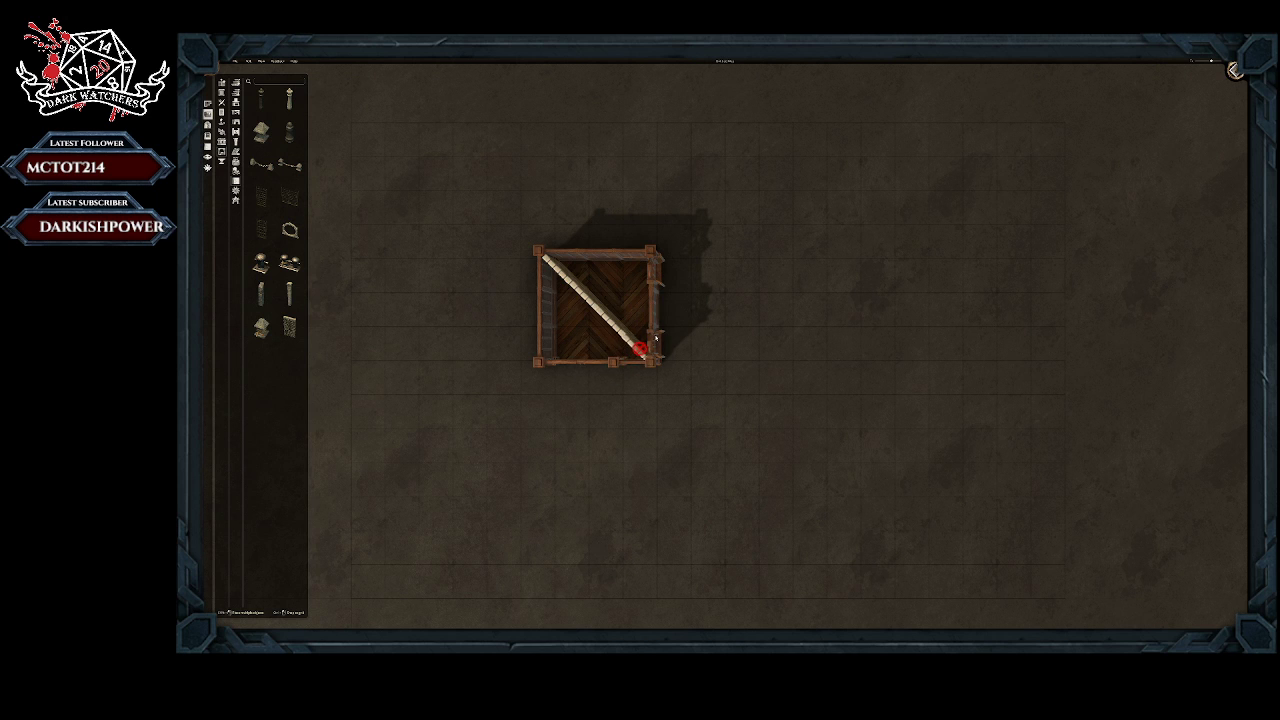
# Step: Place more stone wall segments along the diagonal toward the room's lower-right corner and reposition the middle one
pyautogui.click(656, 340)
pyautogui.click(626, 349)
pyautogui.click(632, 347)
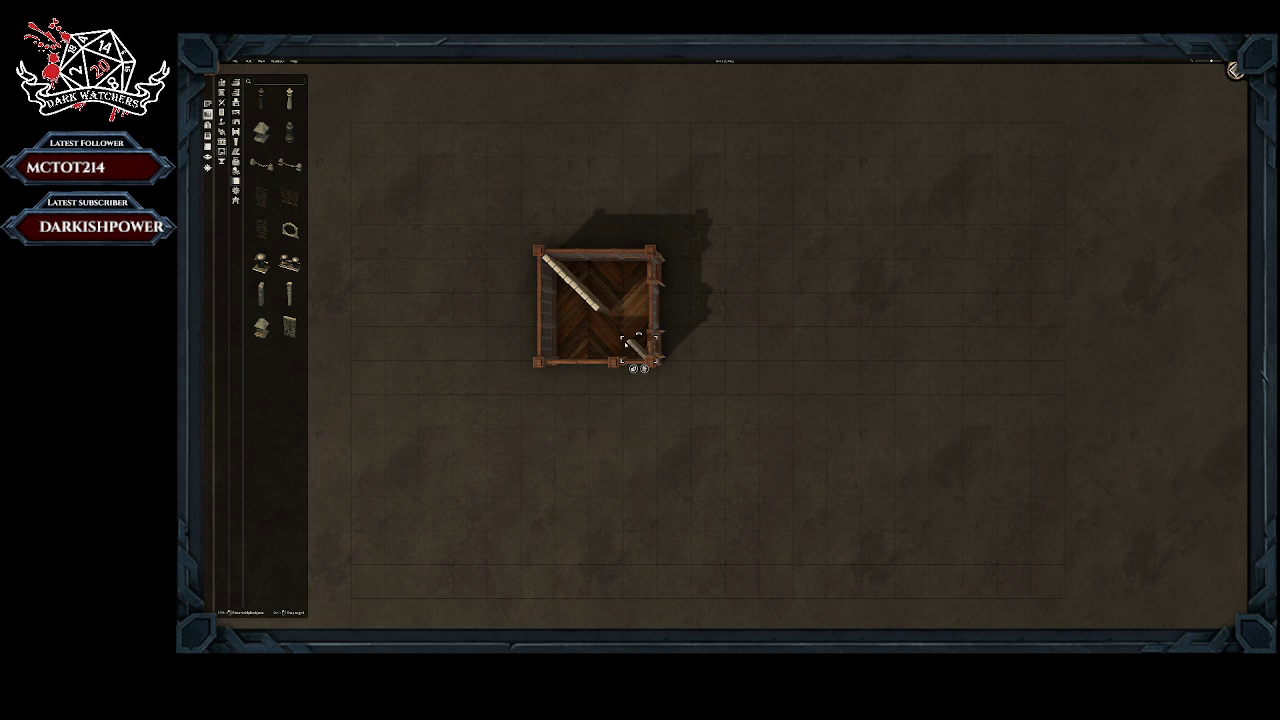
pyautogui.click(633, 369)
pyautogui.click(633, 325)
pyautogui.moveTo(616, 353)
pyautogui.mouseDown()
pyautogui.moveTo(607, 312)
pyautogui.moveTo(628, 296)
pyautogui.mouseUp()
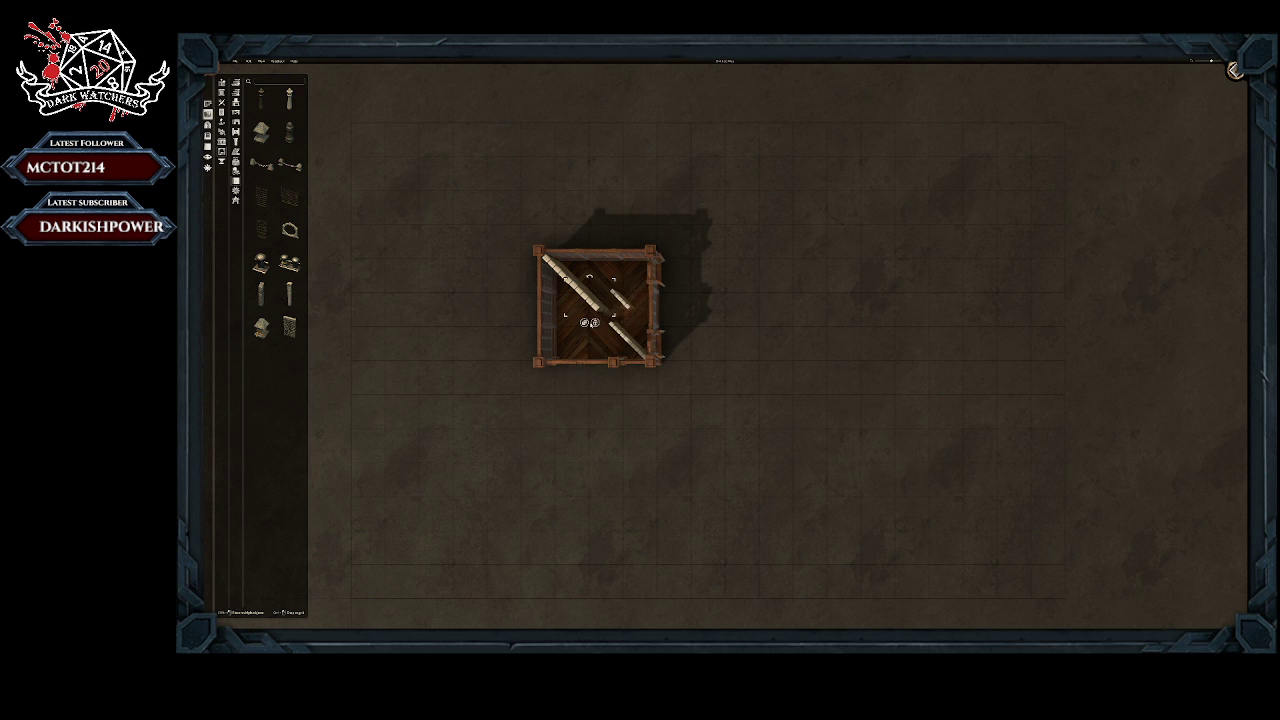
pyautogui.click(595, 323)
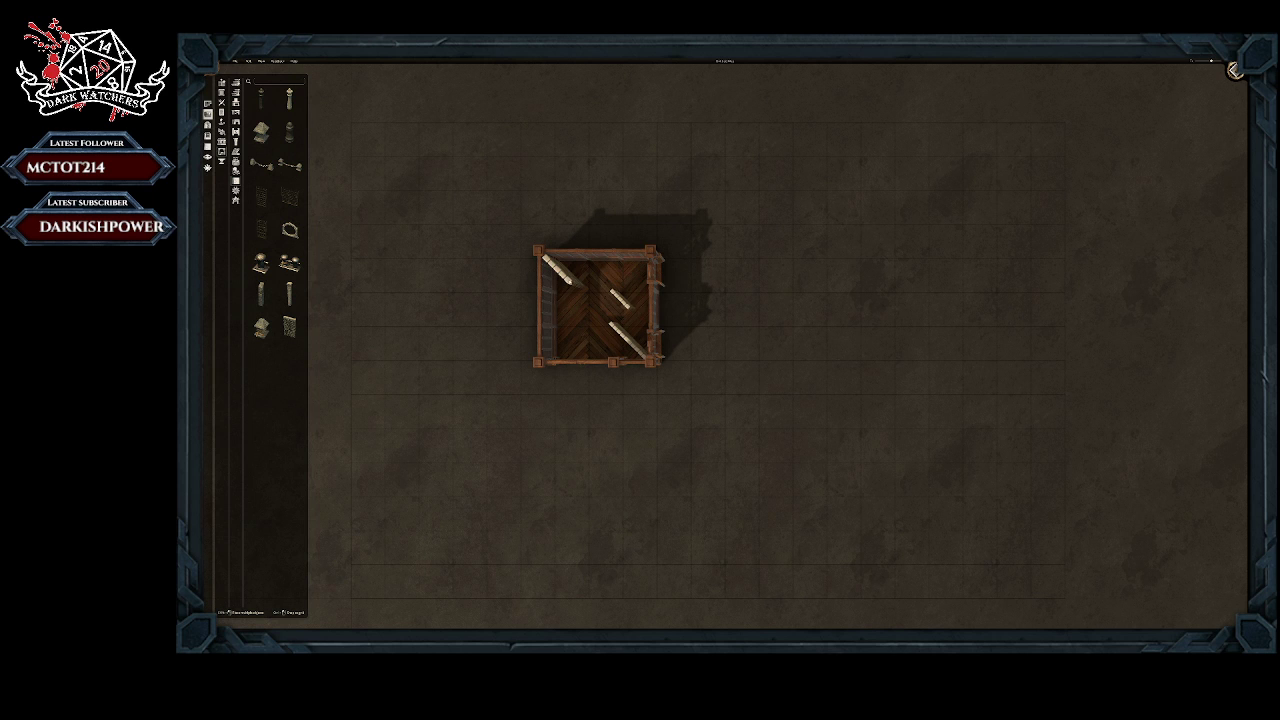
pyautogui.click(561, 273)
# Step: Replace the upper-left corner wall segment with a copy of the middle segment shifted up along the diagonal
pyautogui.click(559, 298)
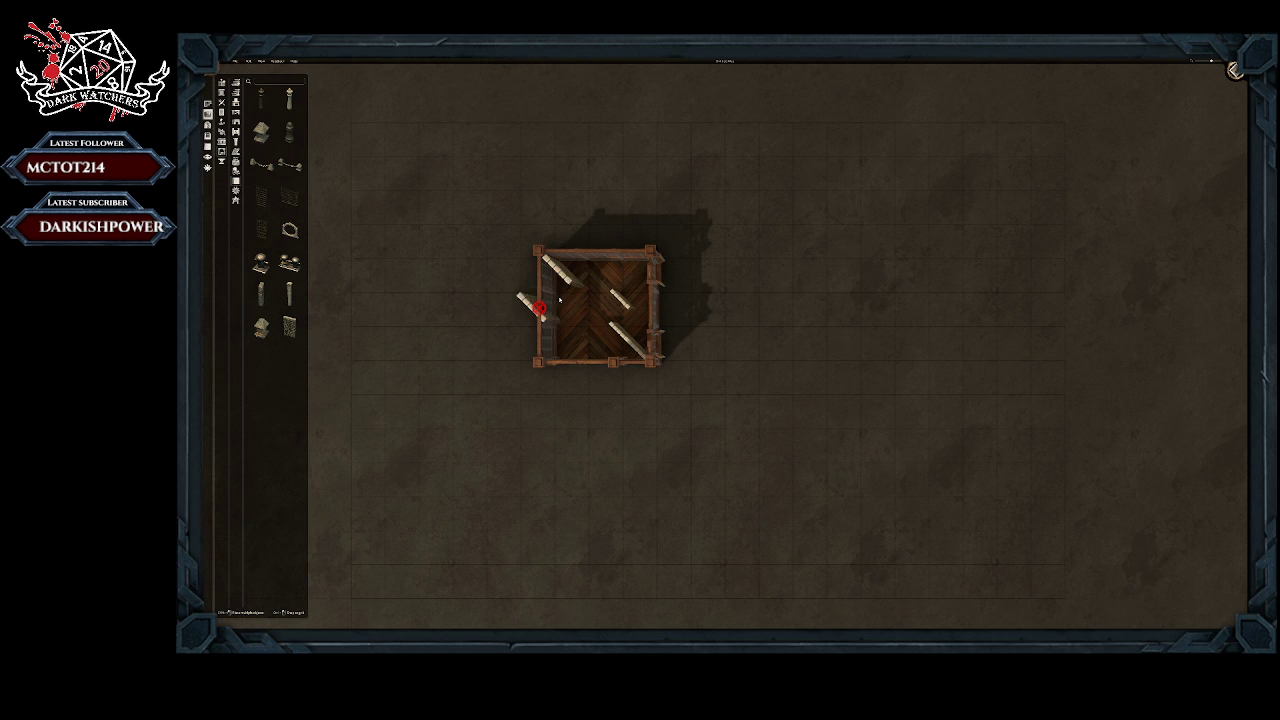
pyautogui.rightClick(489, 317)
pyautogui.click(566, 273)
pyautogui.click(569, 298)
pyautogui.click(619, 302)
pyautogui.moveTo(619, 302); pyautogui.dragTo(603, 317)
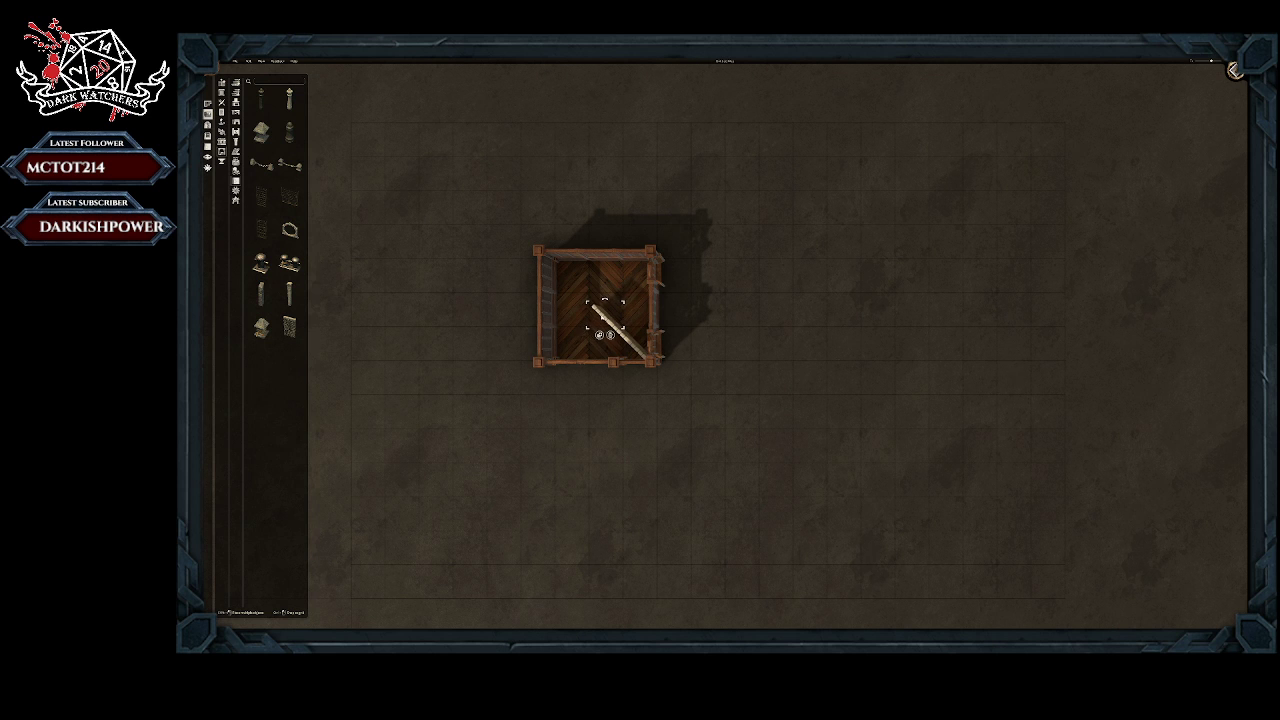
pyautogui.moveTo(603, 318)
pyautogui.mouseDown()
pyautogui.moveTo(583, 306)
pyautogui.moveTo(600, 293)
pyautogui.mouseUp()
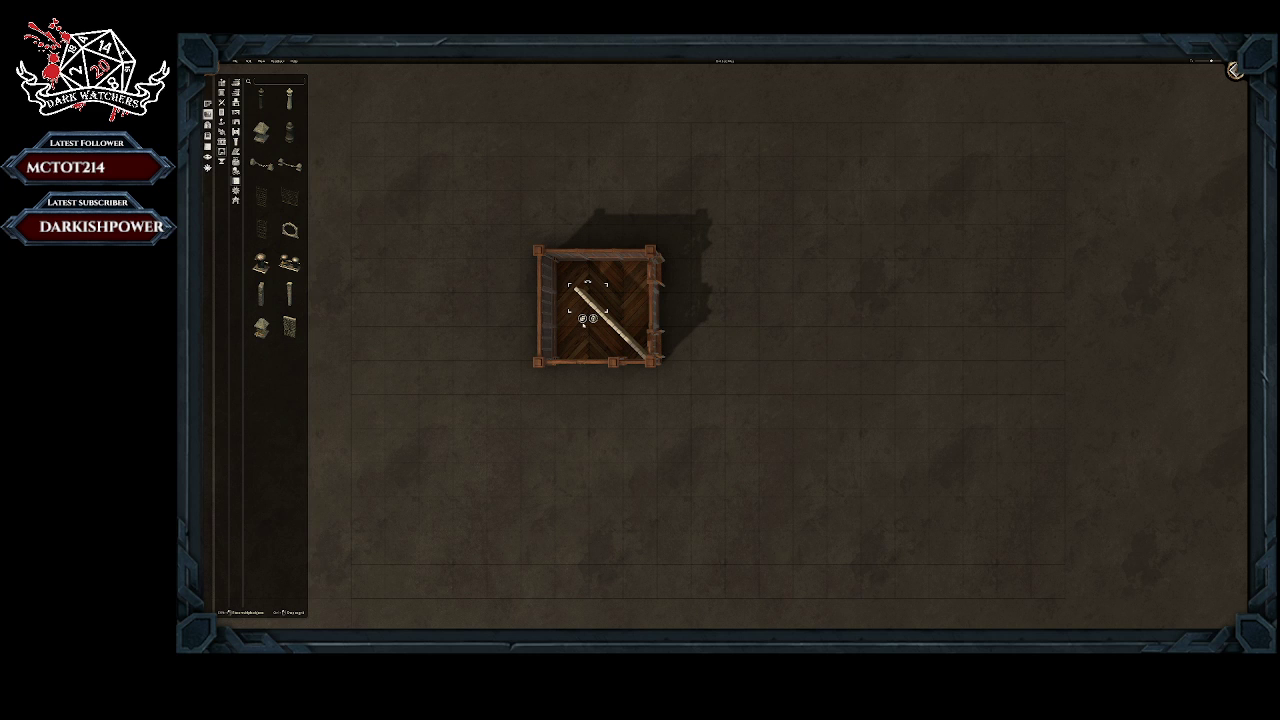
pyautogui.click(582, 320)
pyautogui.click(572, 275)
pyautogui.moveTo(551, 268); pyautogui.dragTo(539, 252)
# Step: Delete the middle and lower-right stone wall segments, keeping only the one in the upper-left corner
pyautogui.click(586, 300)
pyautogui.click(593, 319)
pyautogui.click(605, 316)
pyautogui.click(611, 336)
pyautogui.click(621, 332)
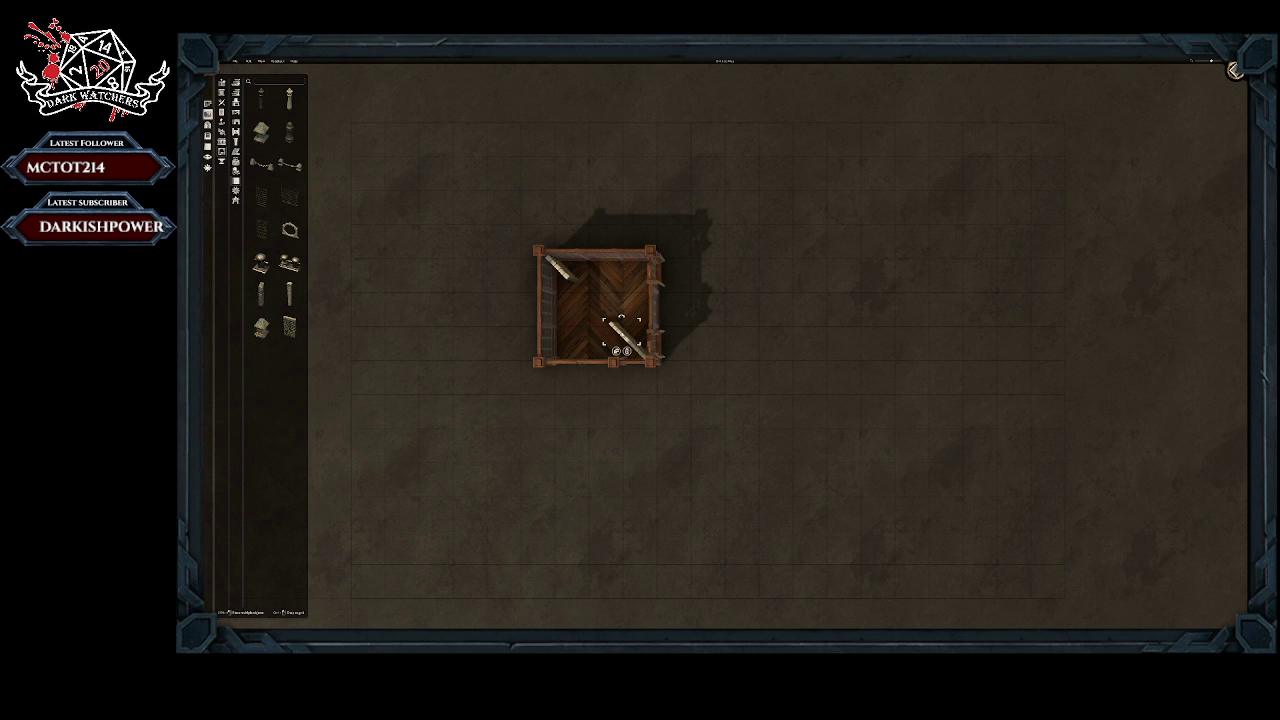
pyautogui.click(628, 351)
pyautogui.click(637, 349)
pyautogui.click(645, 369)
# Step: Try to extend the diagonal wall with duplicated segments from the upper-left corner toward the lower-right corner
pyautogui.click(562, 268)
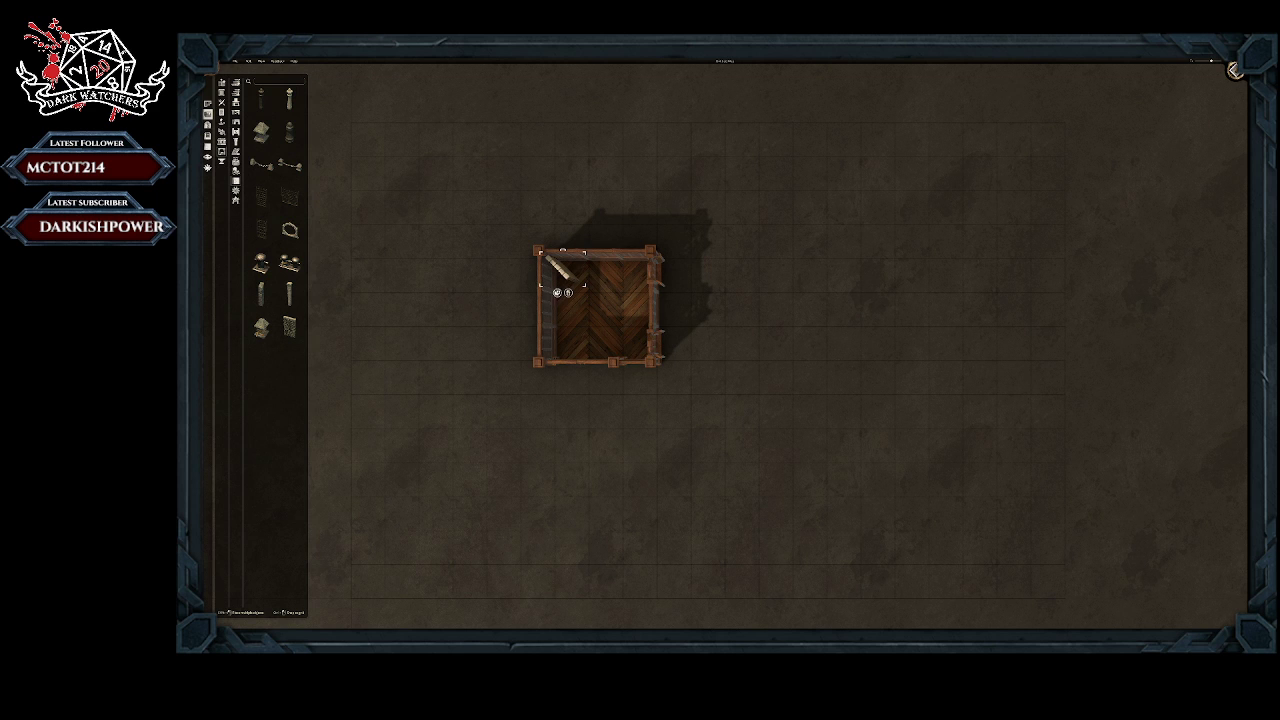
pyautogui.click(558, 293)
pyautogui.click(598, 284)
pyautogui.click(581, 290)
pyautogui.click(577, 313)
pyautogui.click(617, 302)
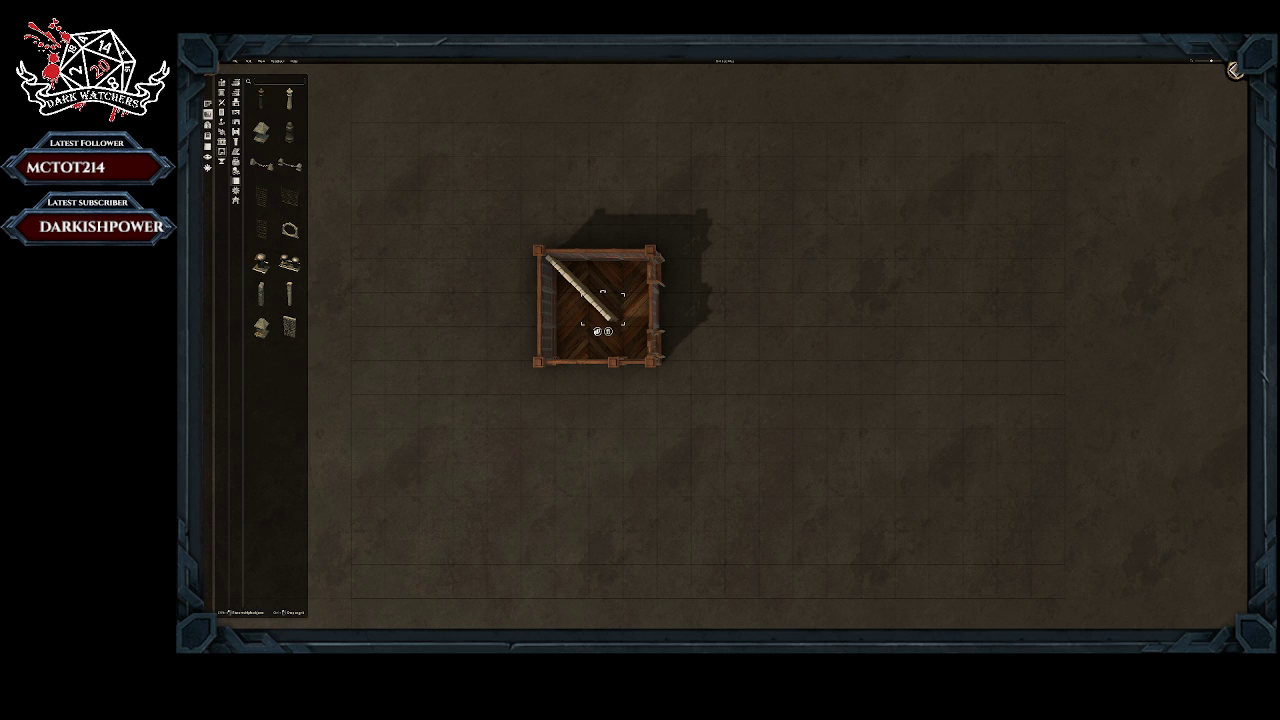
pyautogui.click(597, 331)
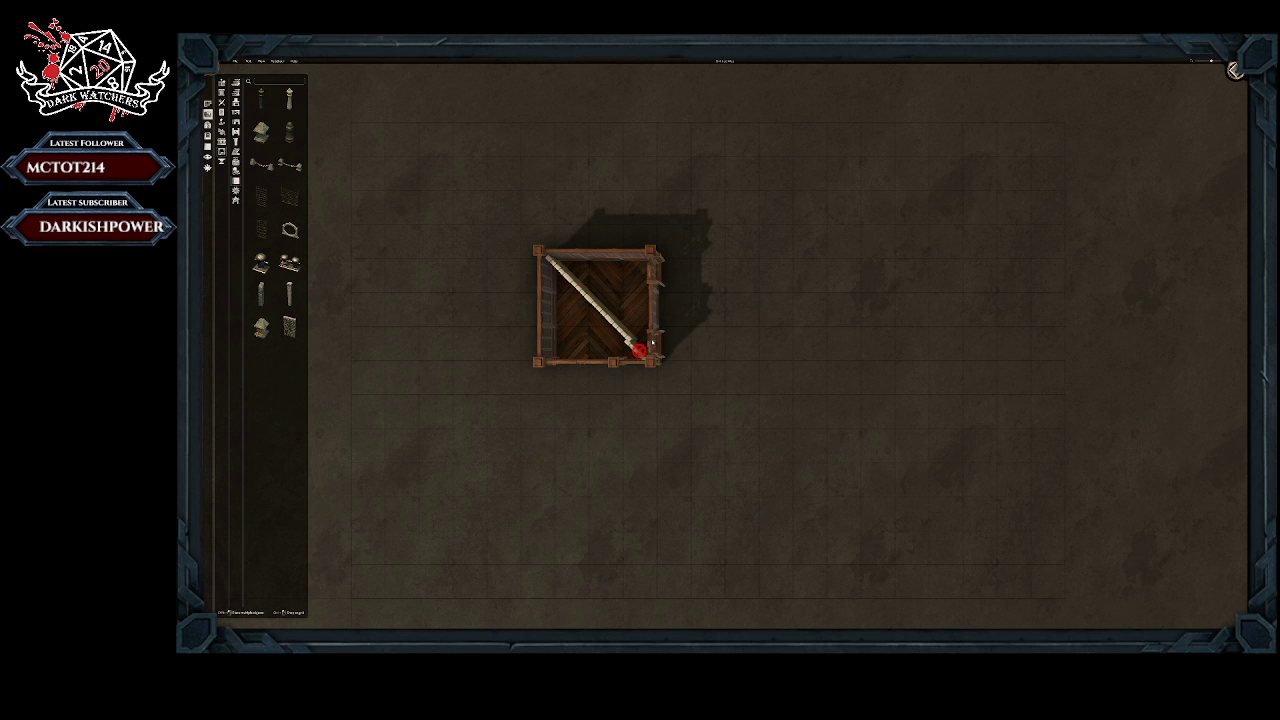
pyautogui.click(620, 332)
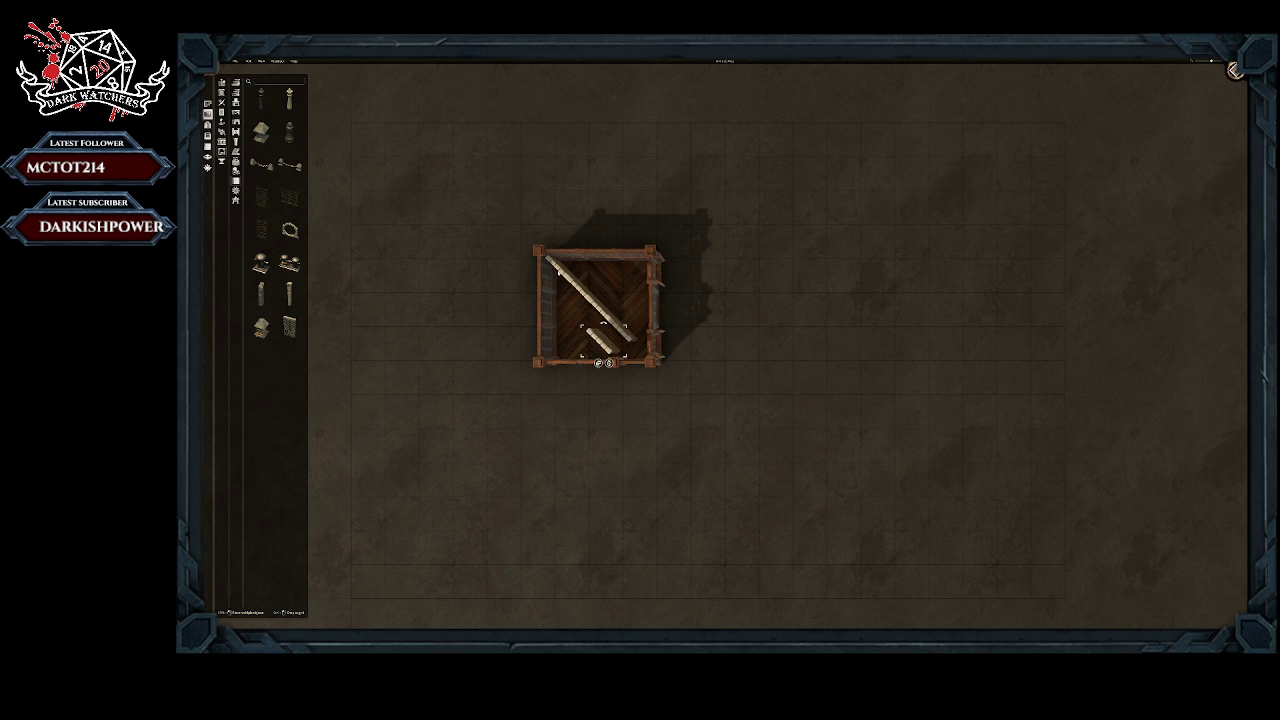
# Step: Delete the duplicated diagonal wall segments and the stray piece, leaving the upper-left corner segment
pyautogui.click(563, 270)
pyautogui.moveTo(584, 285); pyautogui.dragTo(562, 272)
pyautogui.click(586, 290)
pyautogui.click(588, 312)
pyautogui.click(592, 304)
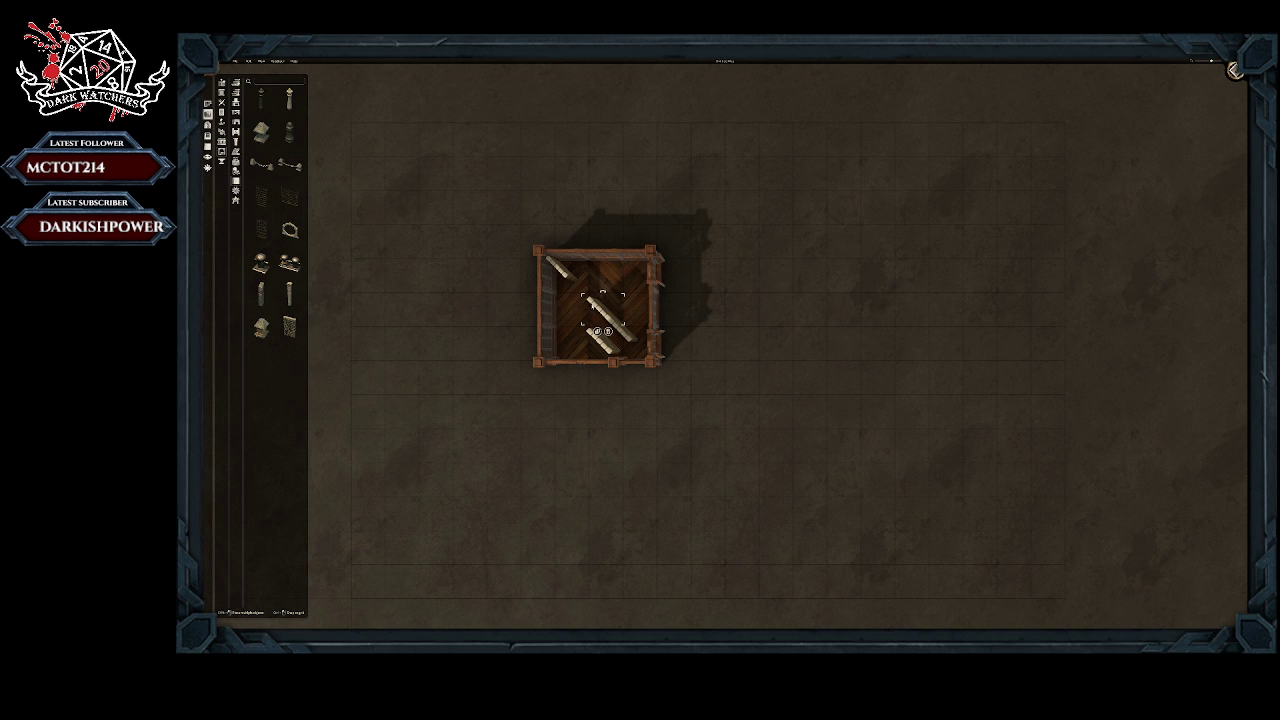
pyautogui.click(609, 332)
pyautogui.click(620, 329)
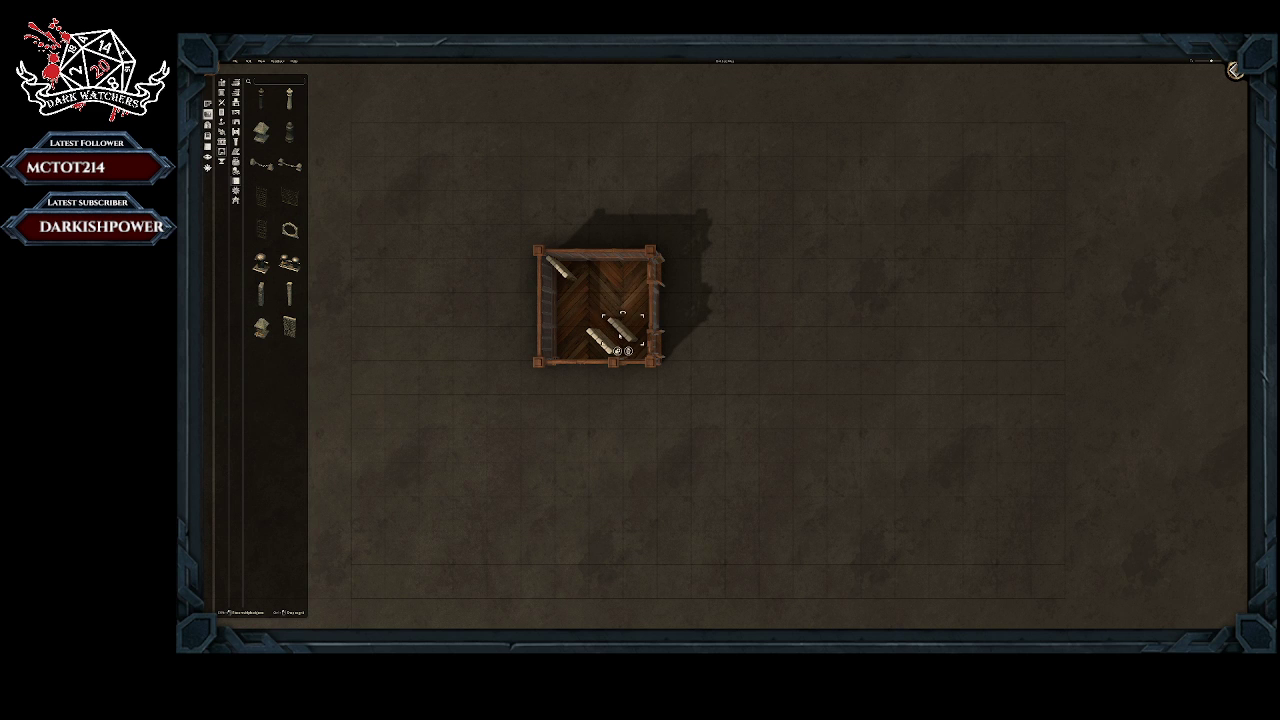
pyautogui.click(628, 351)
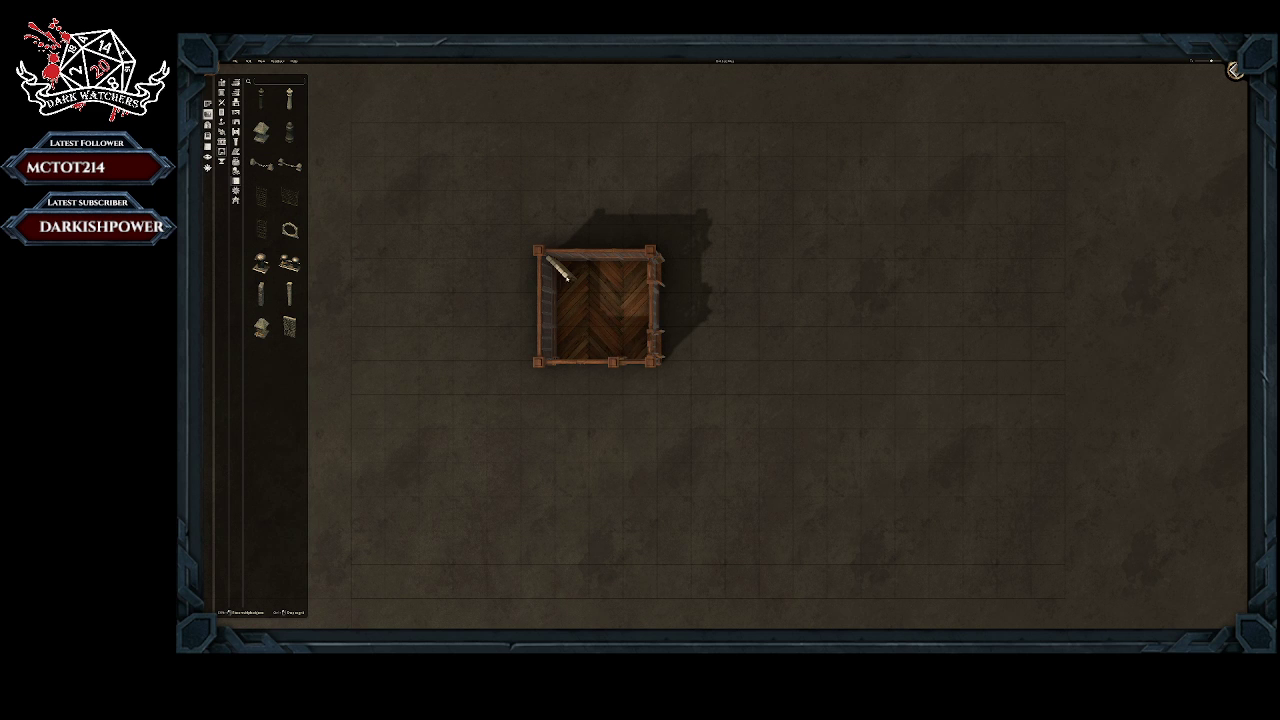
# Step: Duplicate the upper-left wall segment again and place the copies end to end down the room's diagonal
pyautogui.click(567, 278)
pyautogui.click(557, 291)
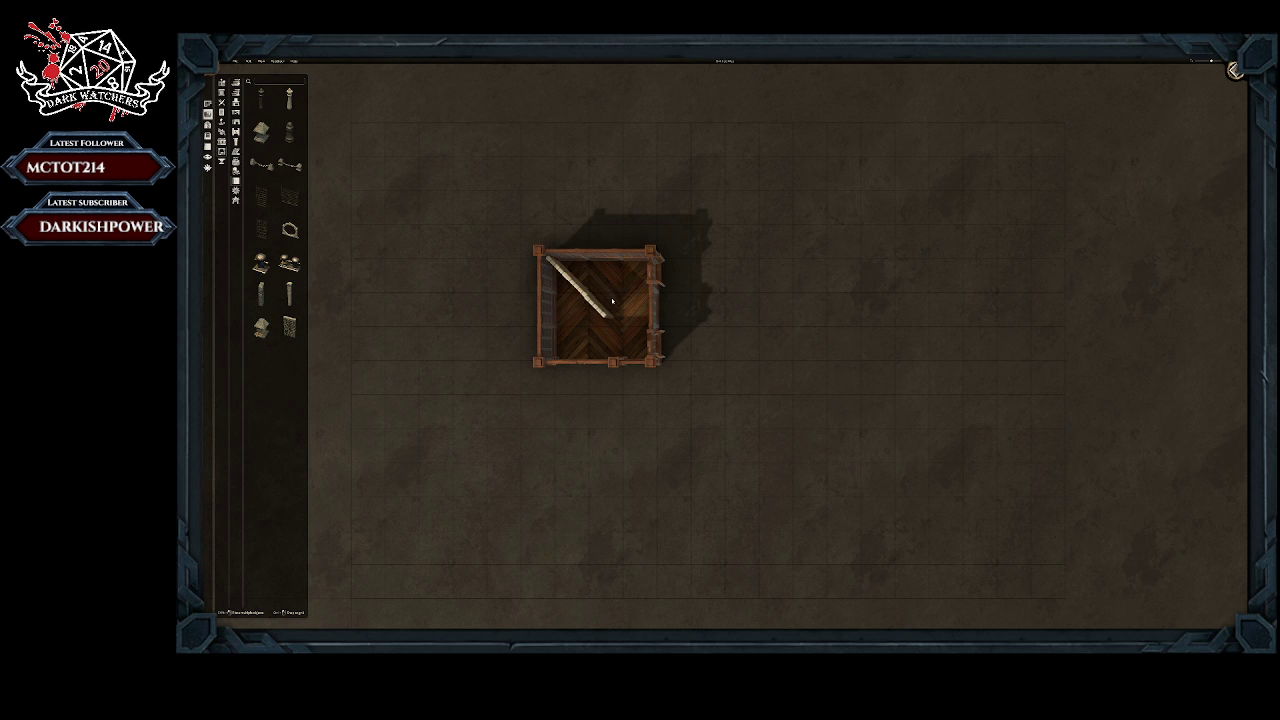
pyautogui.click(612, 300)
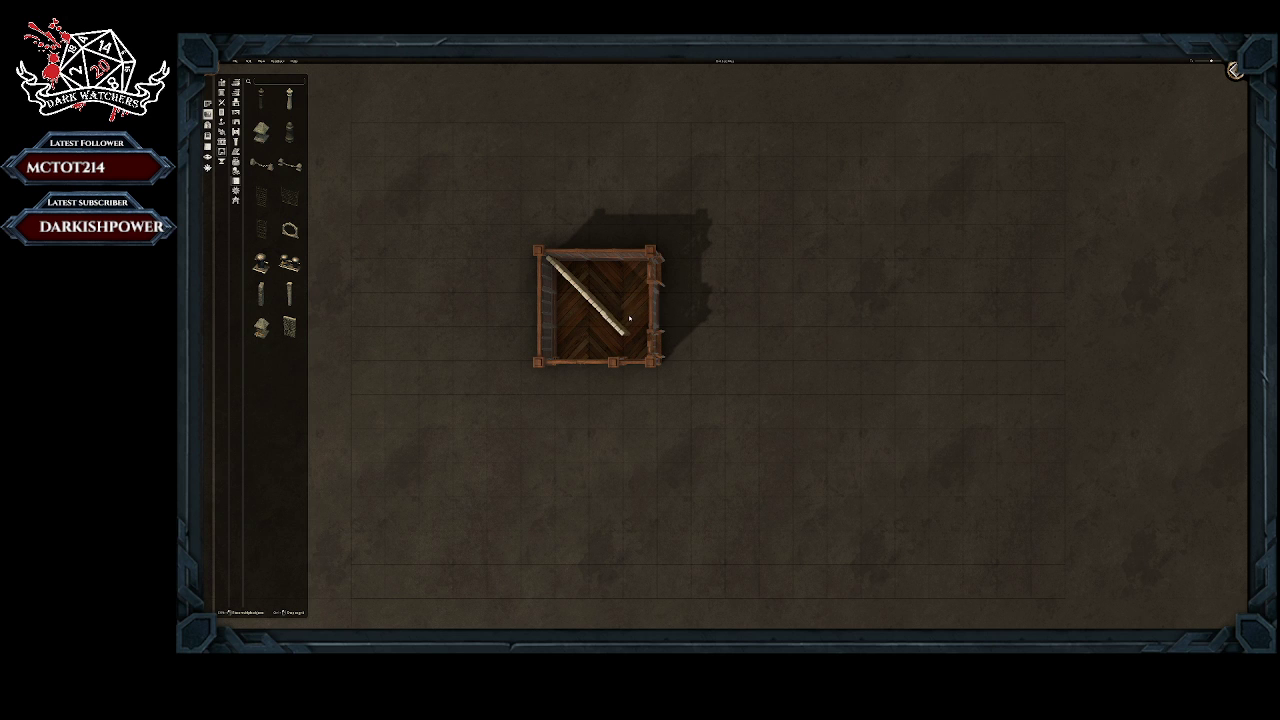
pyautogui.click(628, 320)
# Step: Place a duplicated wall segment in the room's lower-right corner and remove the segment overlapping it
pyautogui.click(611, 346)
pyautogui.click(650, 340)
pyautogui.click(617, 325)
pyautogui.click(640, 350)
pyautogui.click(620, 328)
pyautogui.click(622, 345)
pyautogui.click(630, 345)
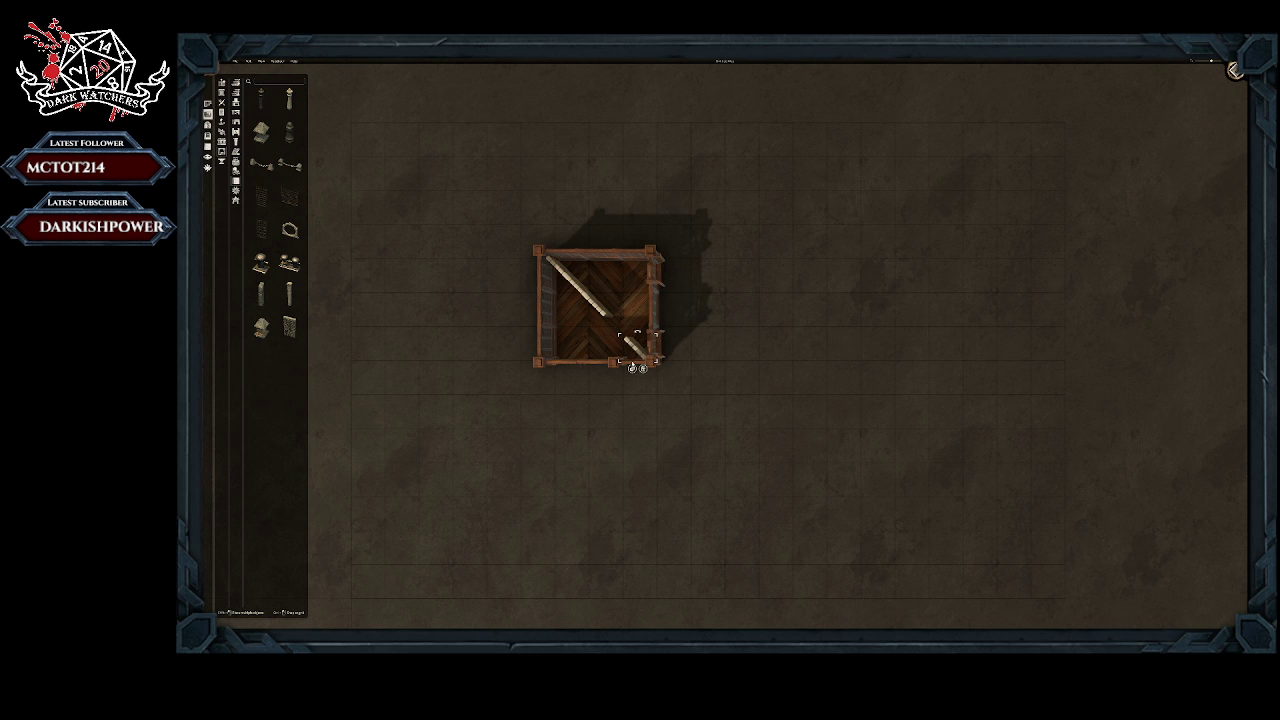
# Step: Copy the lower-right wall segment up the diagonal to the room's centre, replacing the misaligned middle segment
pyautogui.click(632, 367)
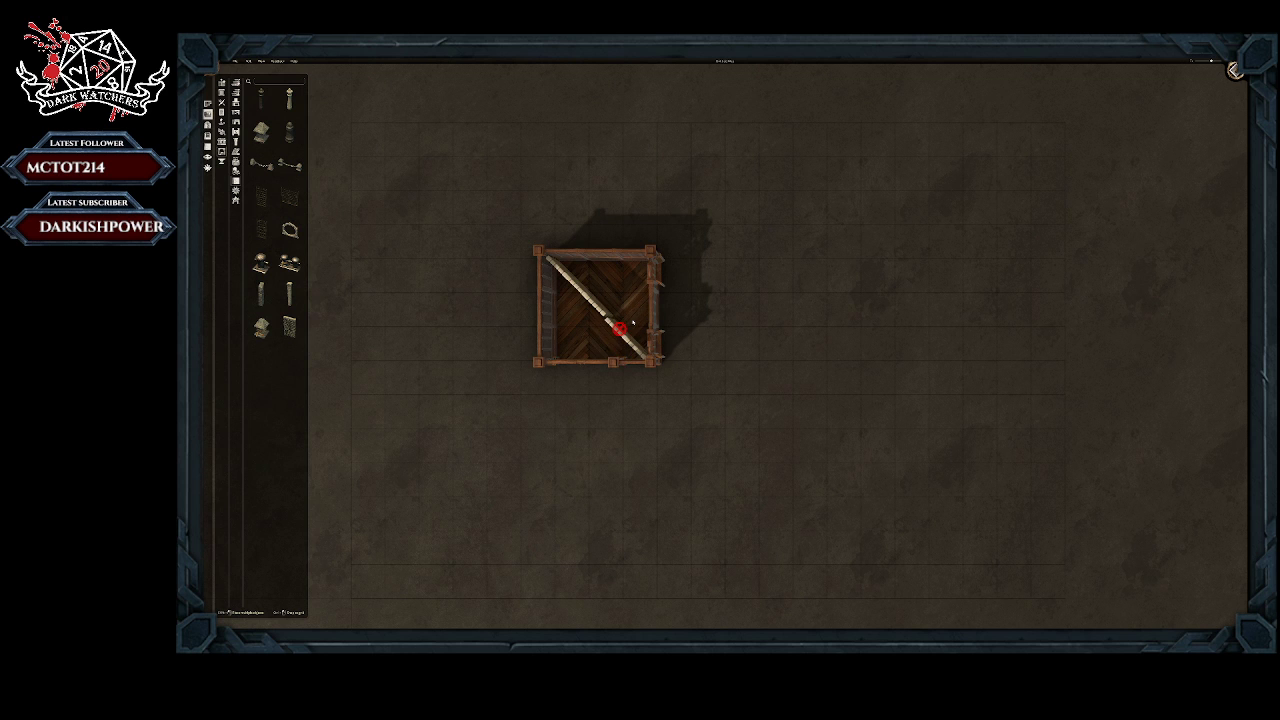
pyautogui.click(631, 321)
pyautogui.click(598, 307)
pyautogui.click(604, 328)
pyautogui.click(618, 331)
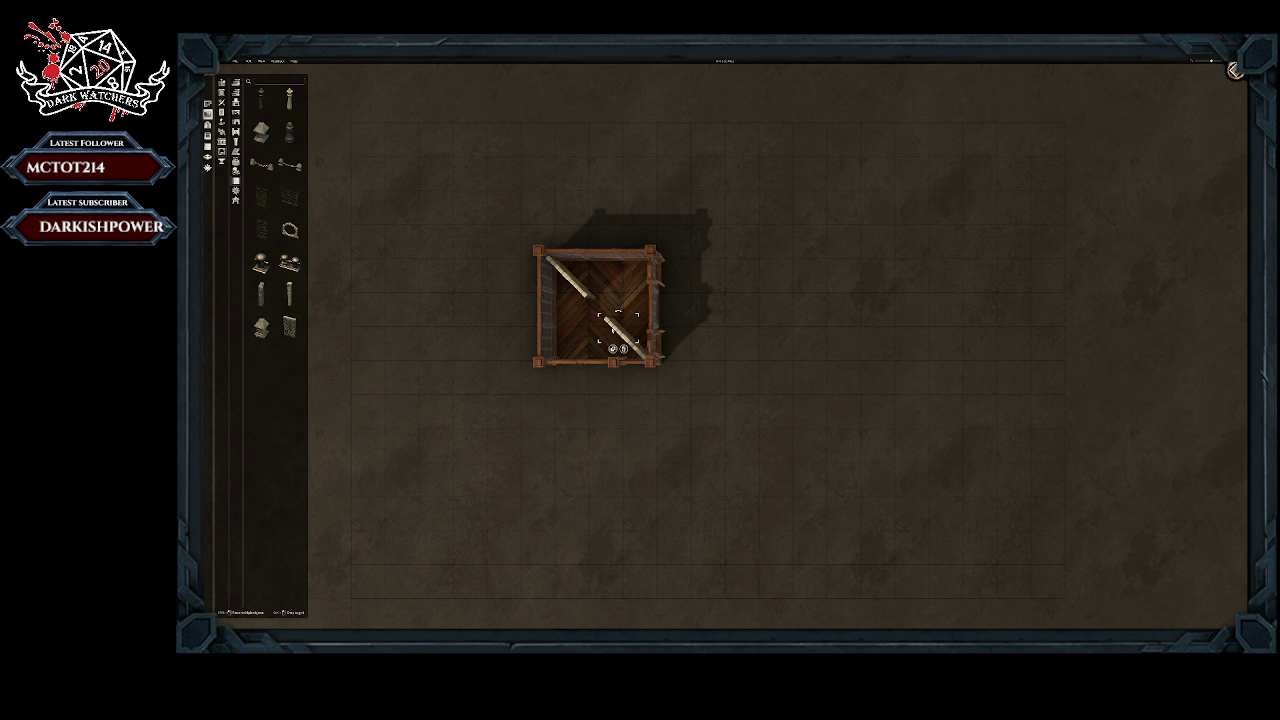
pyautogui.click(613, 350)
pyautogui.click(613, 303)
pyautogui.click(613, 303)
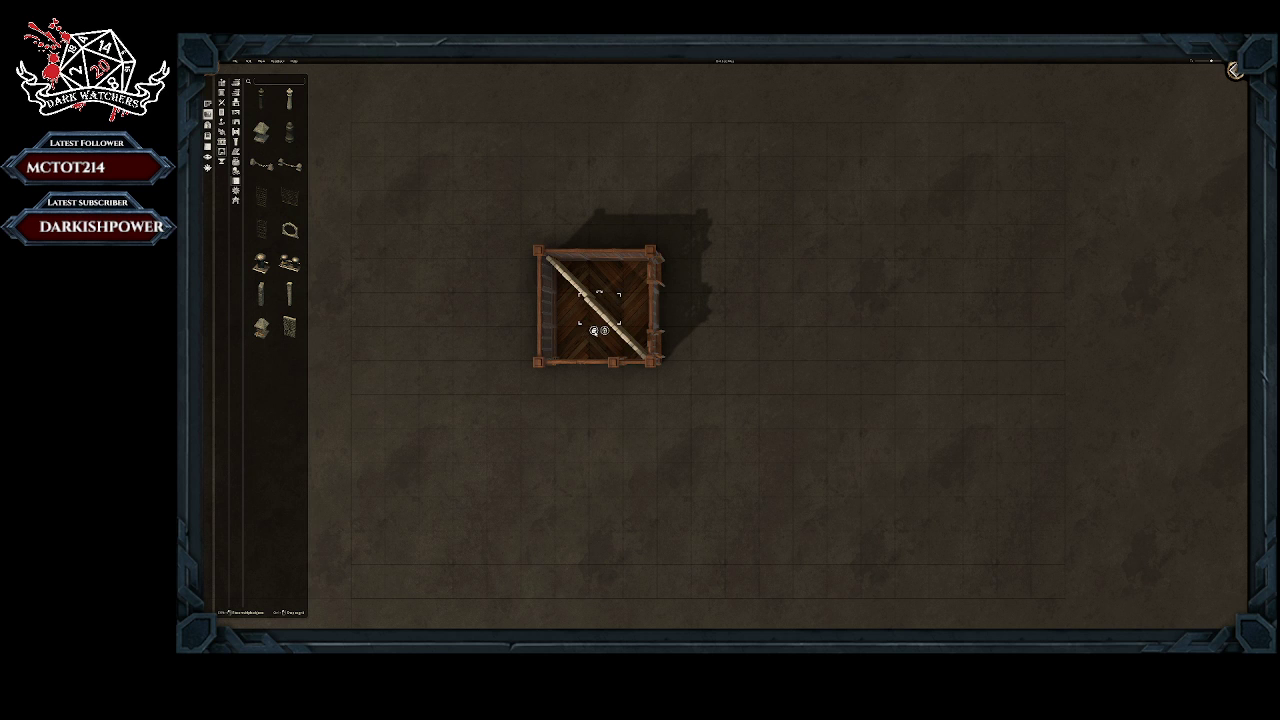
# Step: Replace the remaining upper diagonal segment with aligned copies that close the stone wall to the upper-left corner
pyautogui.click(575, 289)
pyautogui.click(587, 310)
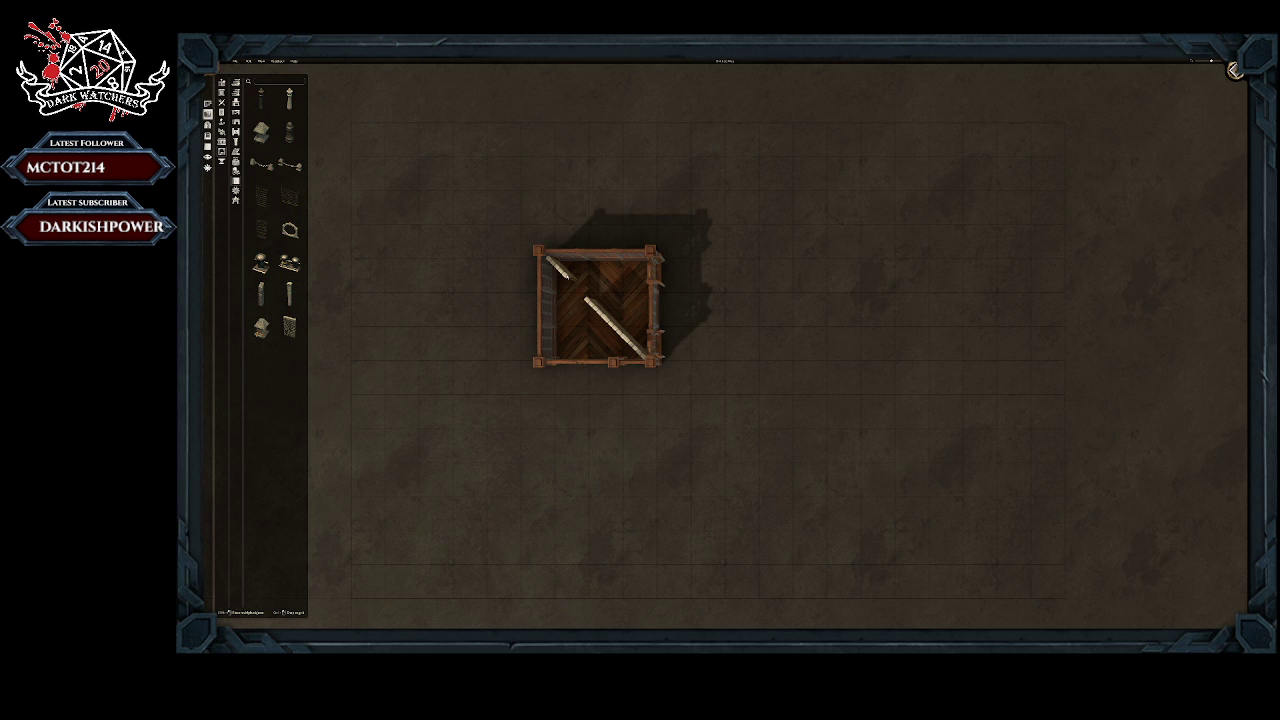
pyautogui.click(599, 311)
pyautogui.click(595, 332)
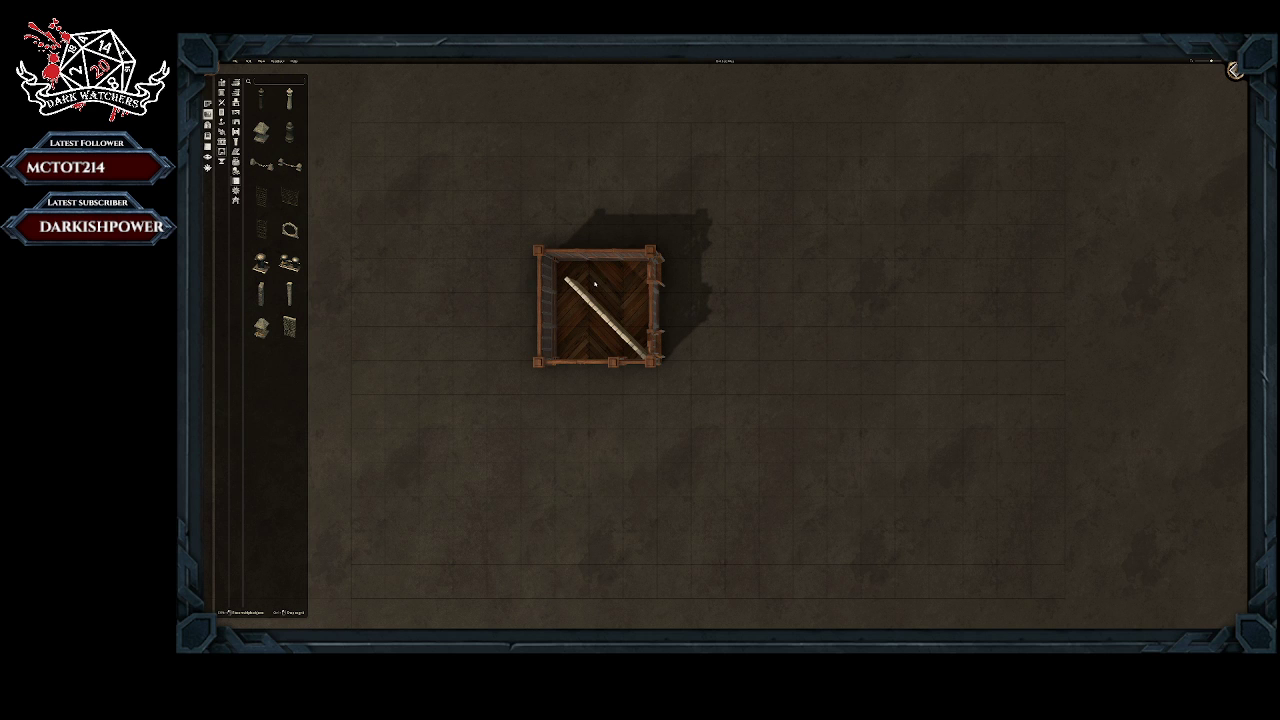
pyautogui.click(594, 284)
pyautogui.moveTo(588, 305); pyautogui.dragTo(576, 264)
pyautogui.moveTo(577, 266)
pyautogui.mouseDown()
pyautogui.moveTo(603, 273)
pyautogui.moveTo(563, 252)
pyautogui.mouseUp()
pyautogui.click(558, 292)
pyautogui.keyDown('shift'); pyautogui.click(601, 309); pyautogui.keyUp('shift')
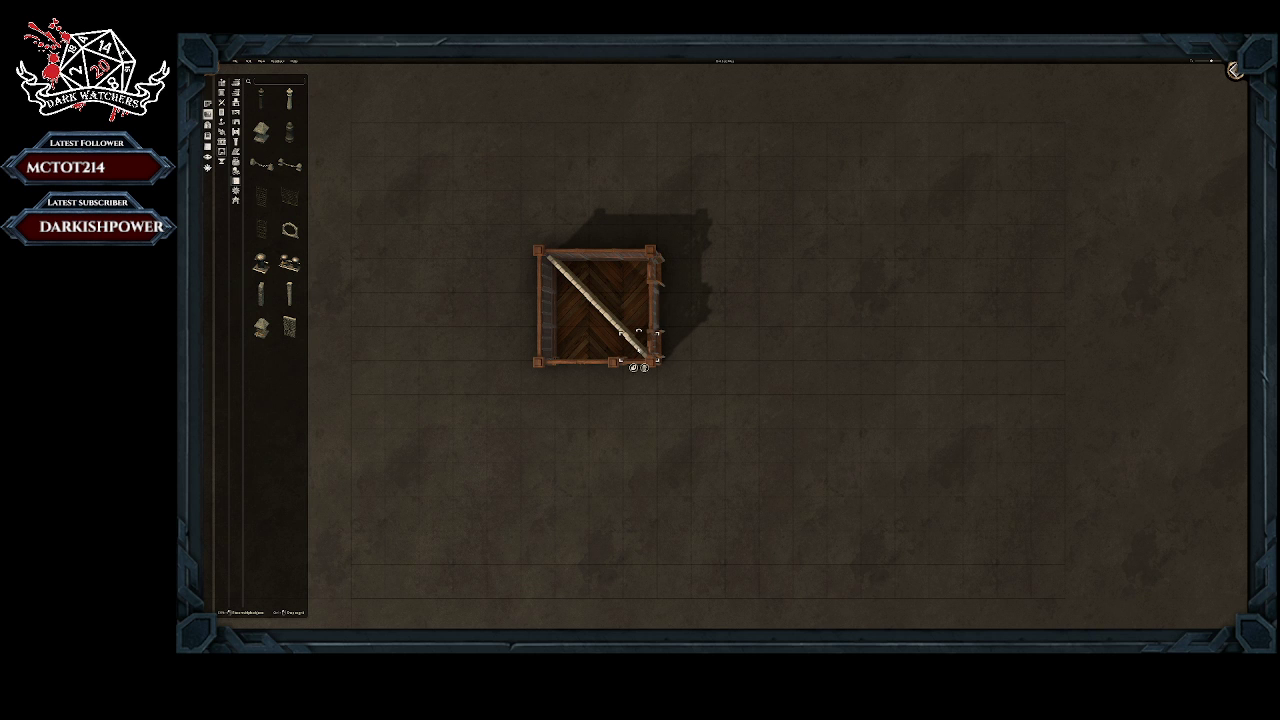
# Step: Examine the diagonally divided wooden room in perspective from several sides and distances
pyautogui.moveTo(768, 382); pyautogui.dragTo(678, 294, button='middle')
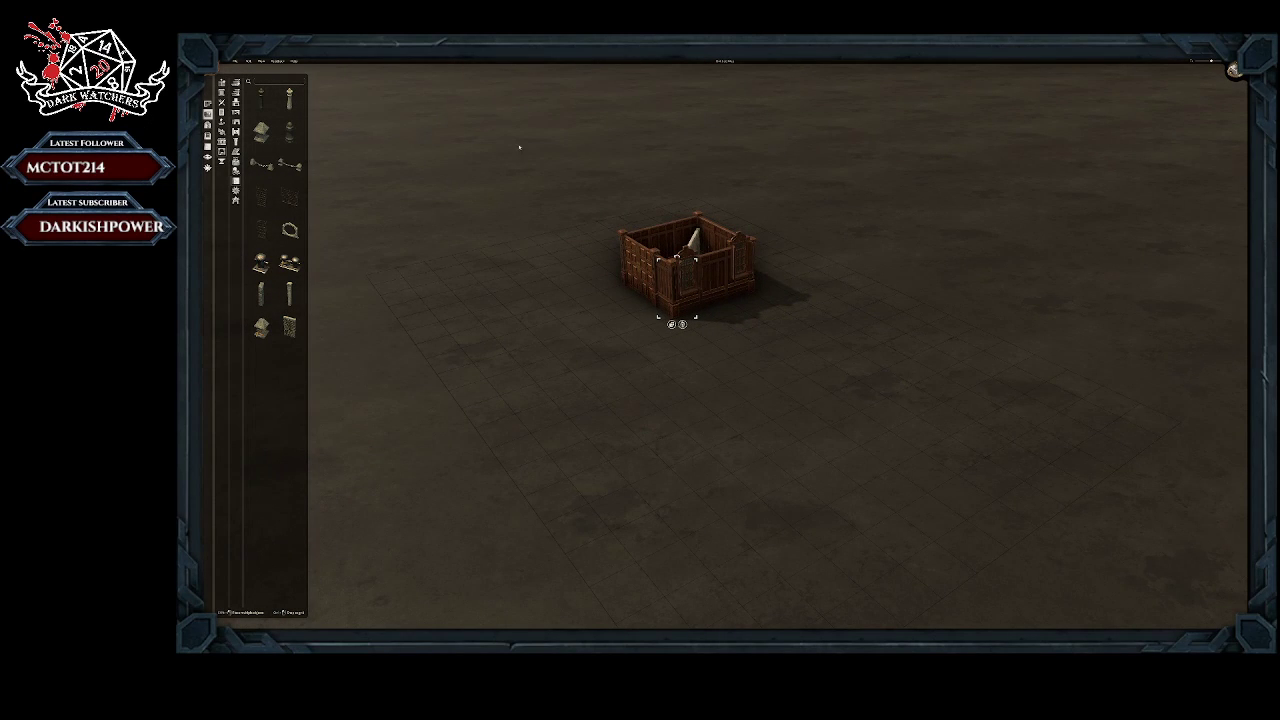
pyautogui.click(208, 104)
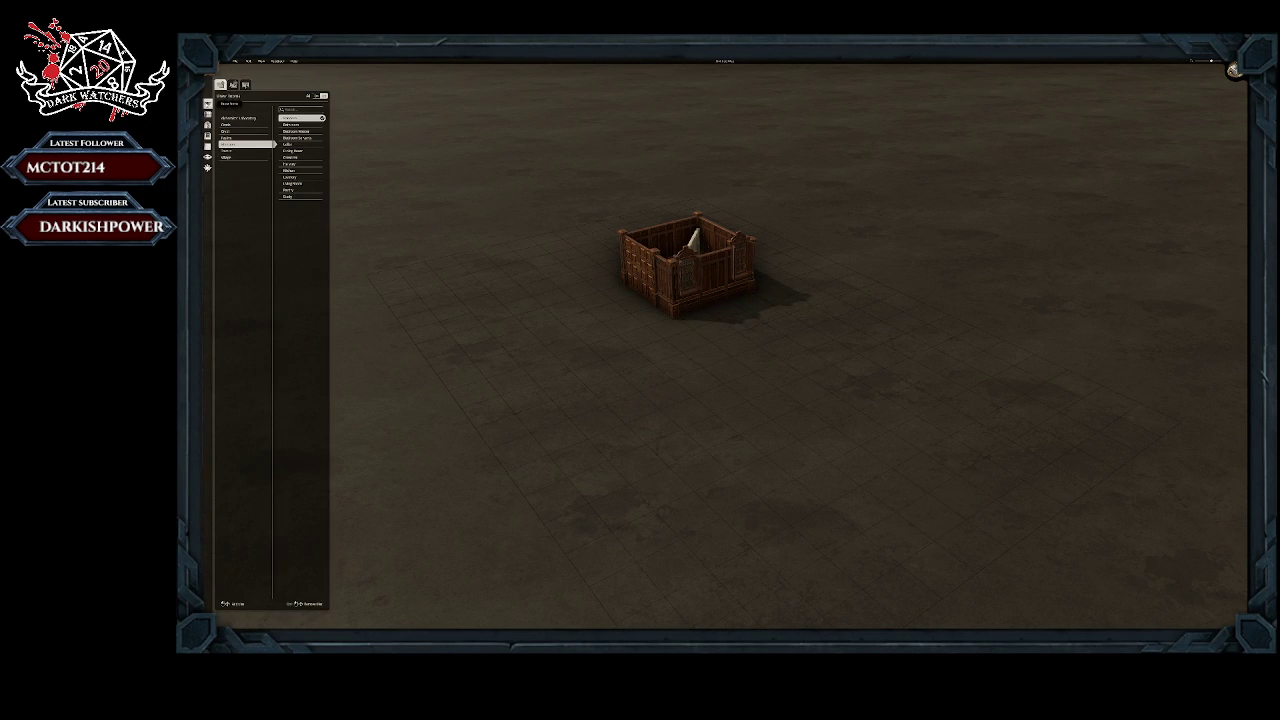
pyautogui.scroll(-2, 757, 337)
pyautogui.moveTo(435, 323); pyautogui.dragTo(283, 403, button='right')
pyautogui.moveTo(622, 314); pyautogui.dragTo(678, 235, button='middle')
pyautogui.scroll(5, 680, 355)
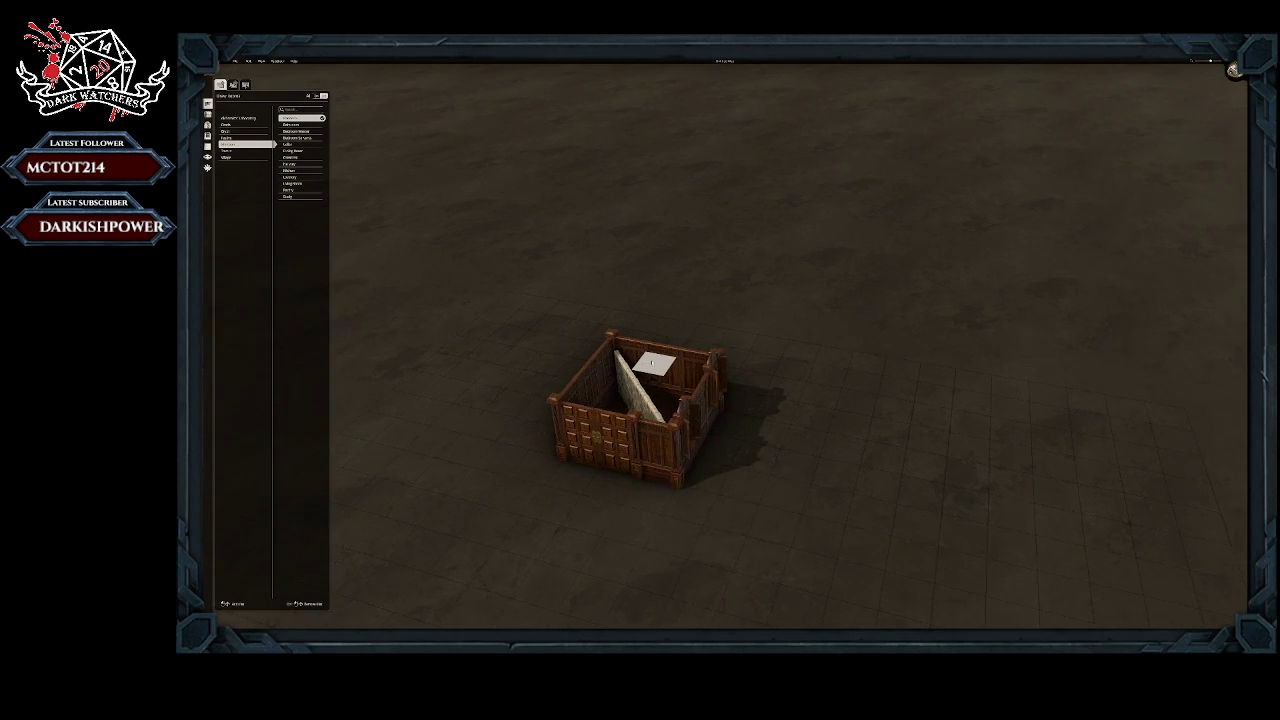
pyautogui.scroll(-3, 680, 333)
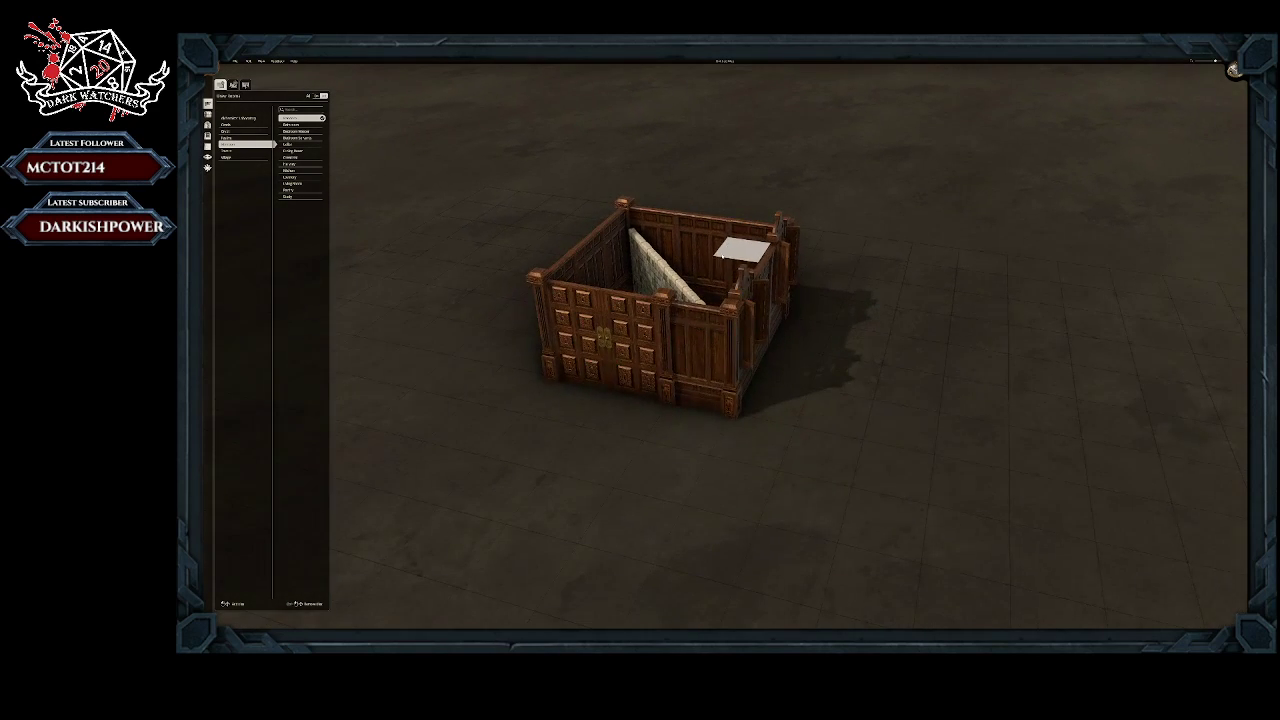
pyautogui.moveTo(594, 457); pyautogui.dragTo(445, 282, button='middle')
# Step: Outline a new rectangular room area on the open ground beside the diagonally divided wooden room
pyautogui.scroll(-3, 908, 275)
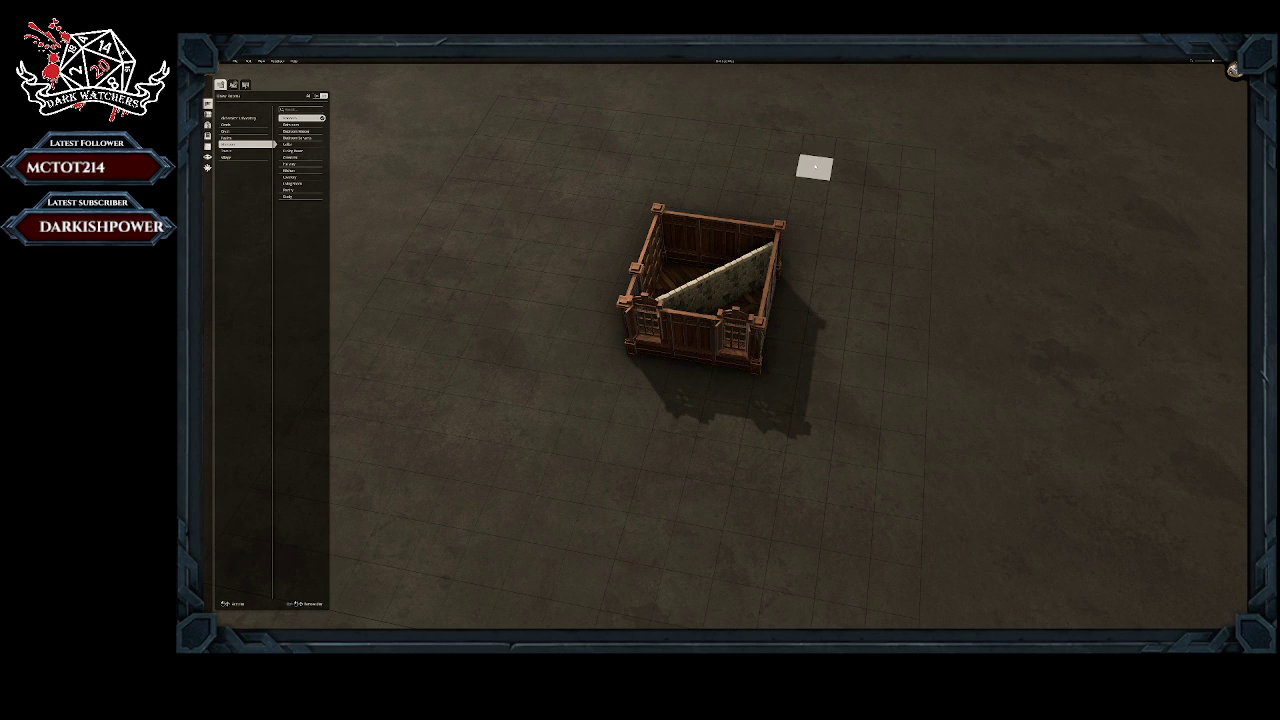
pyautogui.scroll(-1, 826, 157)
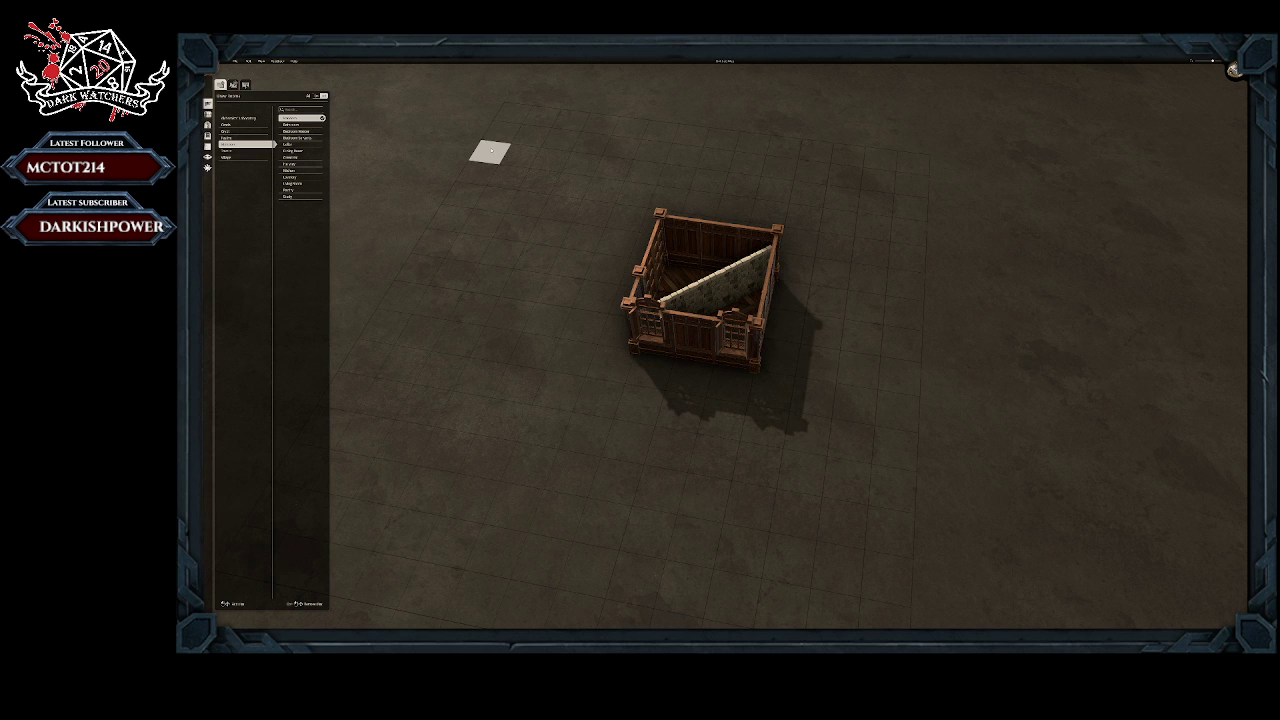
pyautogui.moveTo(491, 151); pyautogui.dragTo(428, 247)
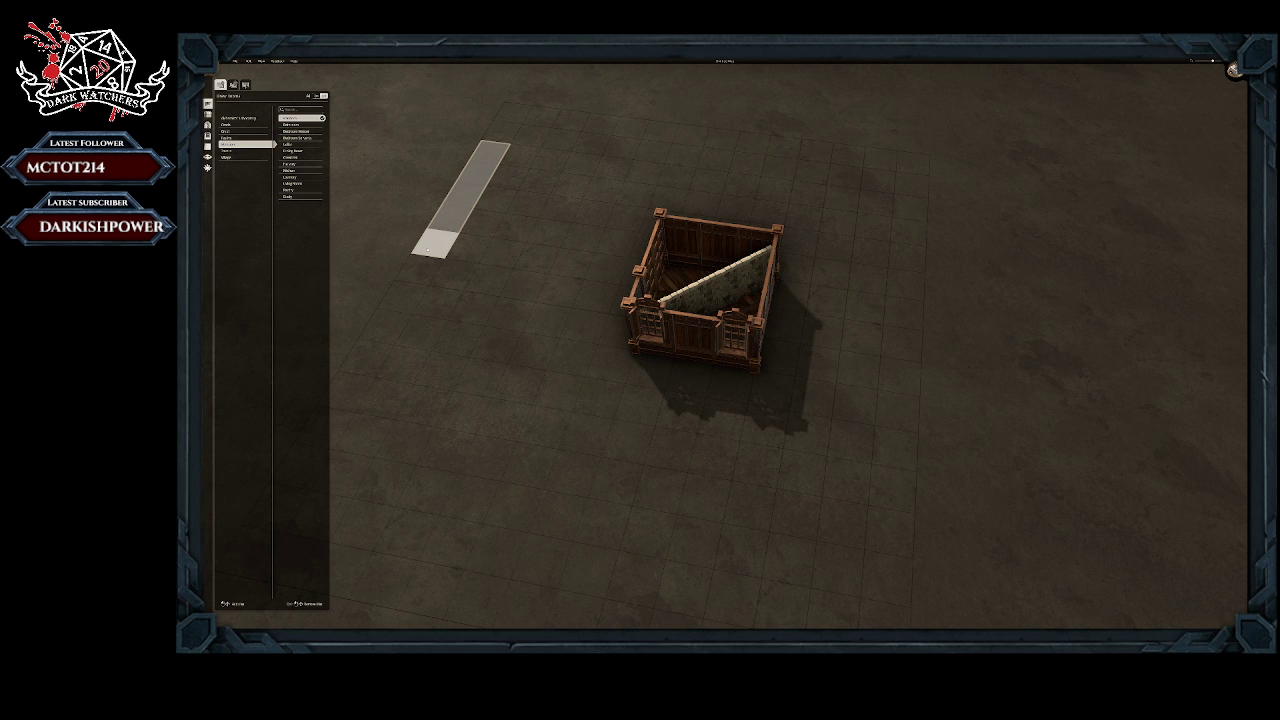
pyautogui.moveTo(440, 250); pyautogui.dragTo(646, 272)
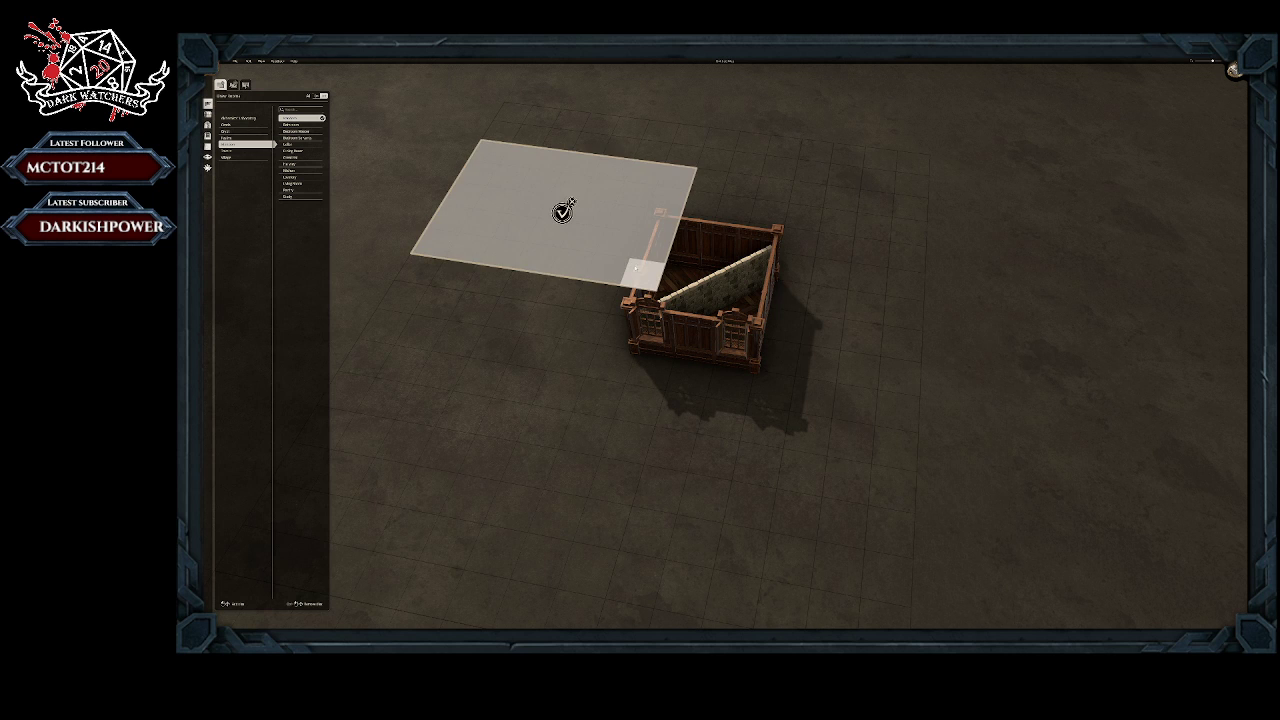
# Step: Choose the Laboratory room type from the alchemist theme and generate the outlined room with it
pyautogui.click(233, 119)
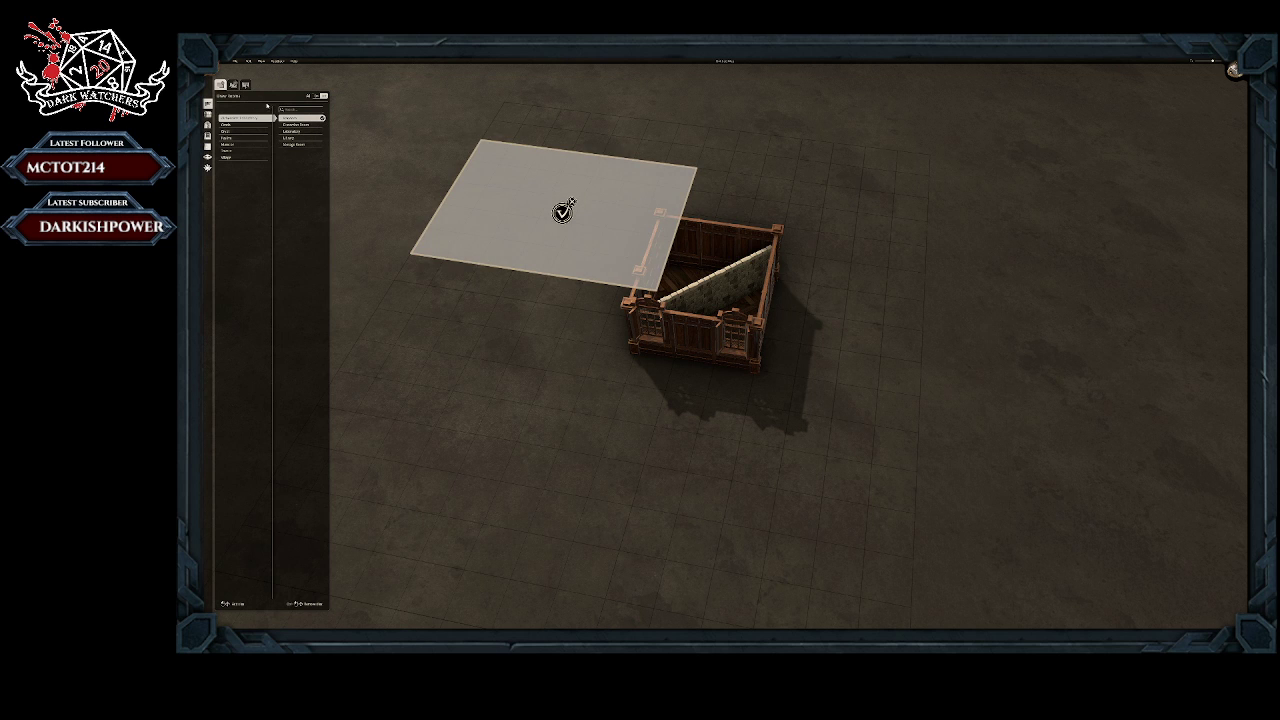
pyautogui.click(228, 152)
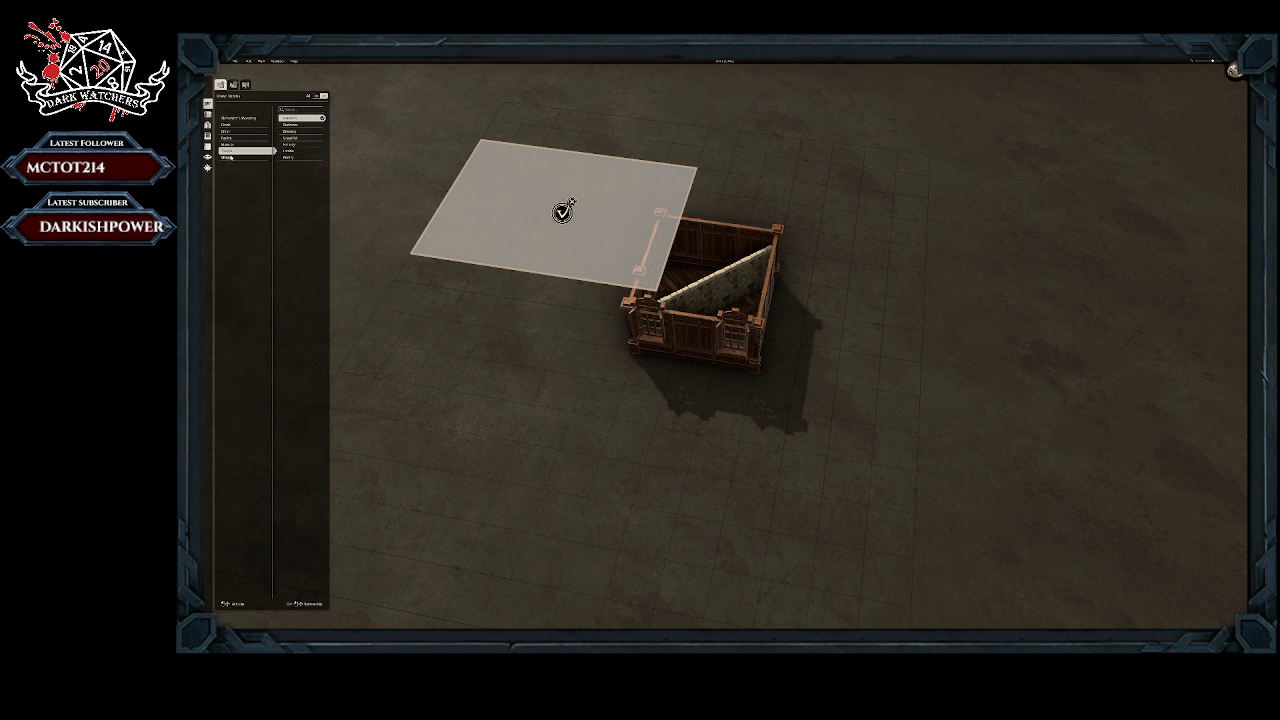
pyautogui.click(229, 157)
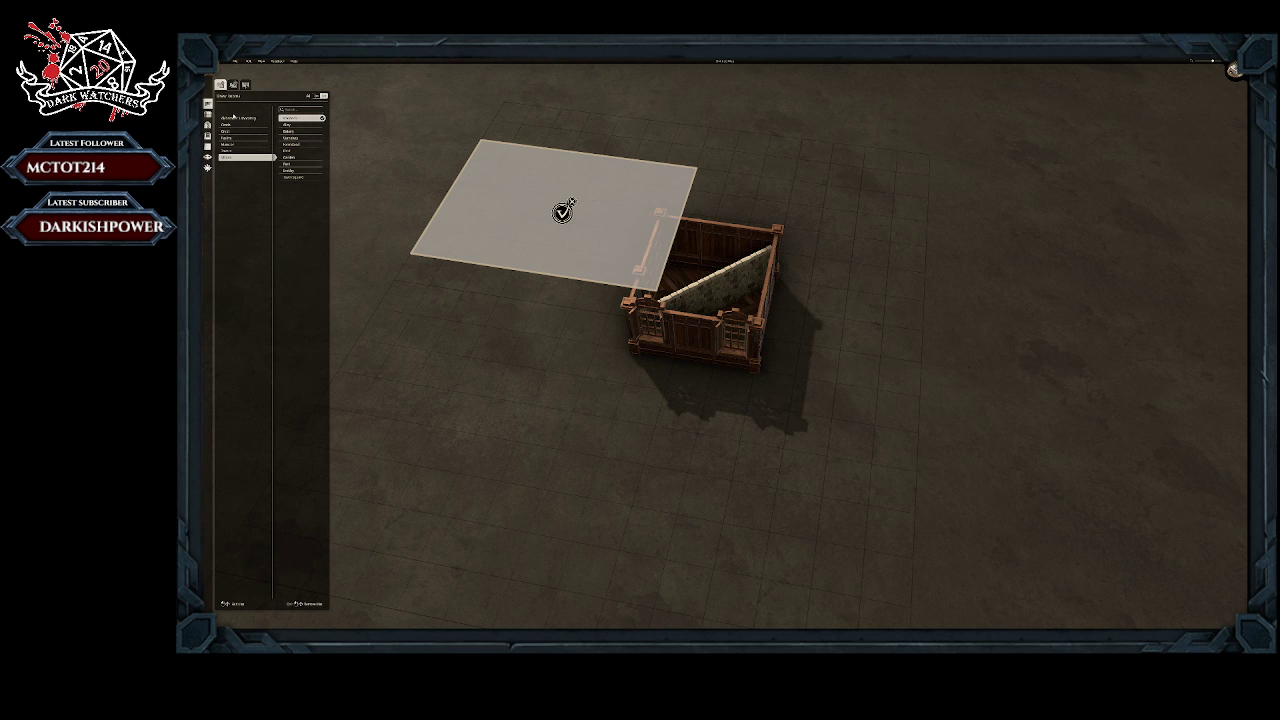
pyautogui.click(232, 118)
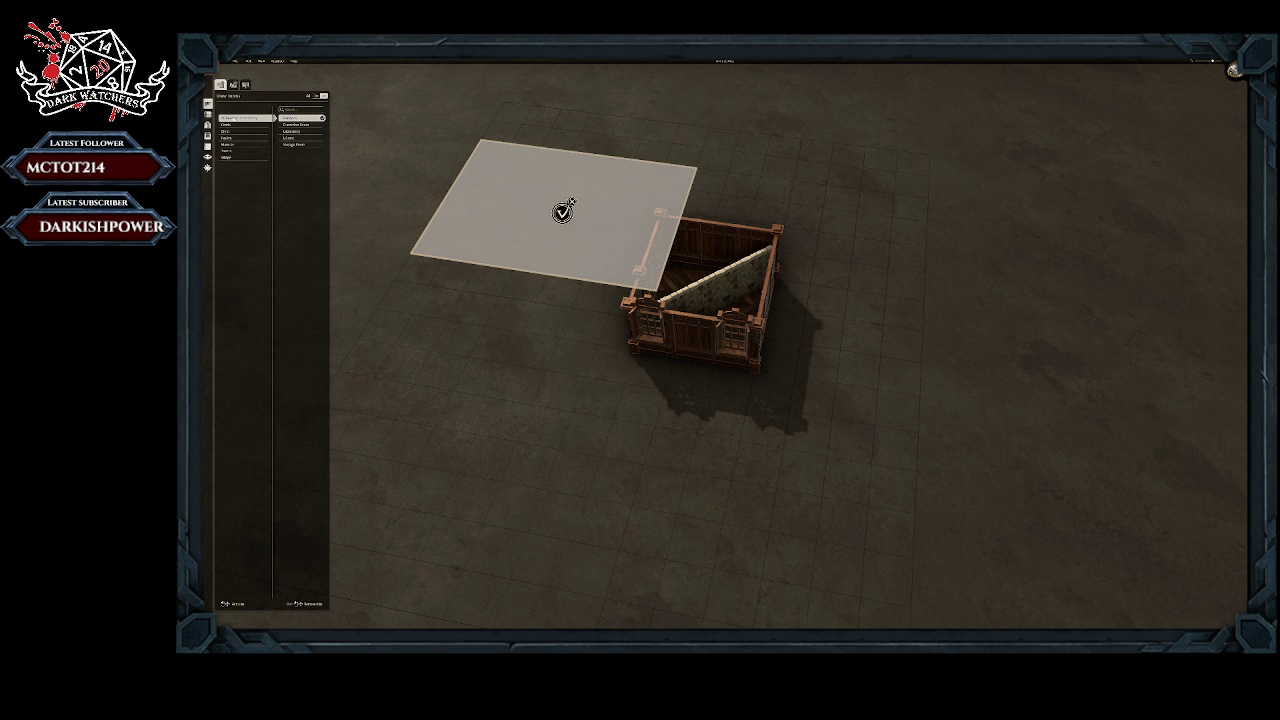
pyautogui.click(286, 132)
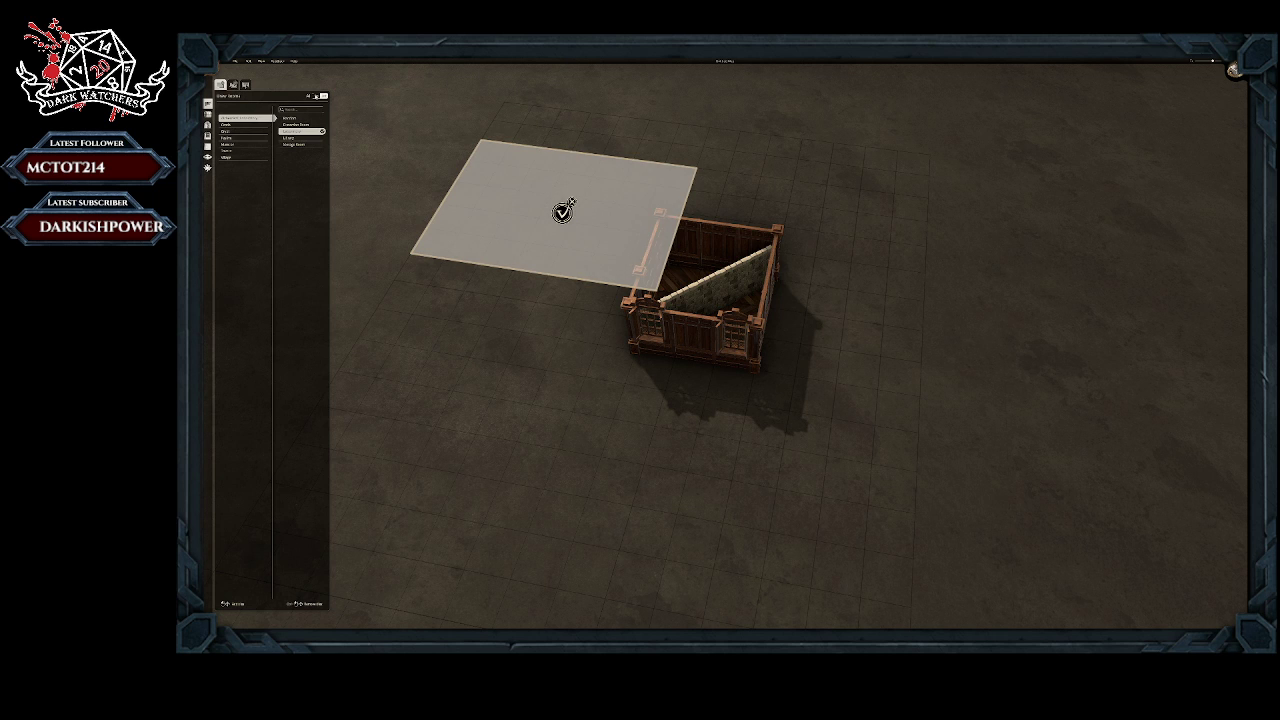
pyautogui.moveTo(388, 326); pyautogui.dragTo(588, 344, button='middle')
pyautogui.moveTo(521, 291); pyautogui.dragTo(605, 201, button='right')
pyautogui.scroll(4, 618, 245)
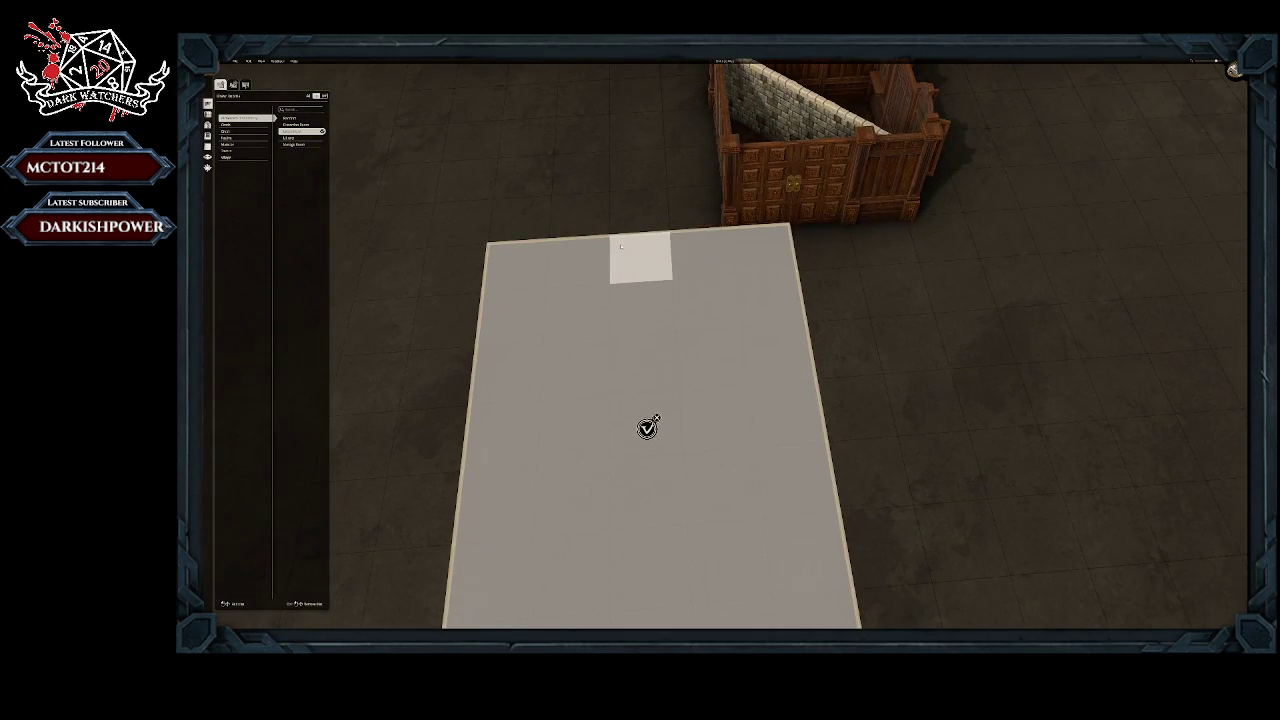
pyautogui.moveTo(619, 249); pyautogui.dragTo(633, 158, button='right')
pyautogui.moveTo(602, 166); pyautogui.dragTo(615, 136, button='middle')
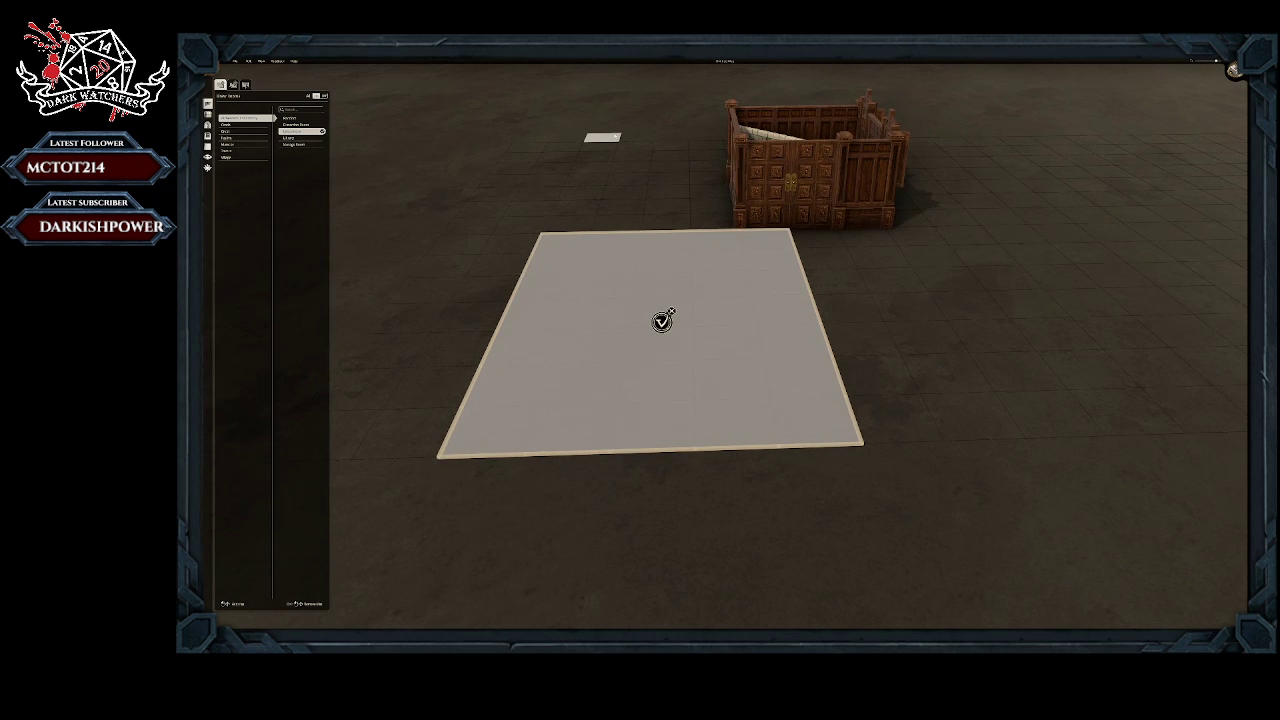
pyautogui.moveTo(622, 183); pyautogui.dragTo(674, 323)
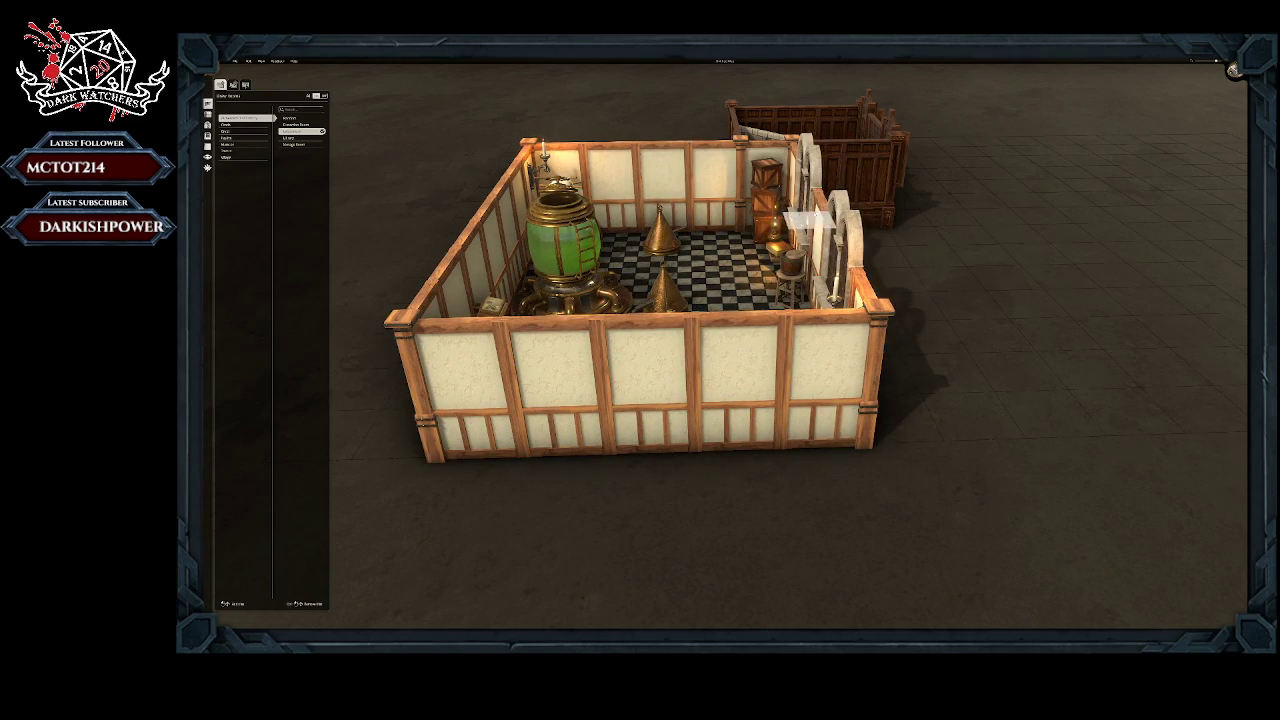
# Step: Add a smaller laboratory room at the end of the large one, against the wooden room, and regenerate its interior
pyautogui.moveTo(691, 260); pyautogui.dragTo(651, 330, button='middle')
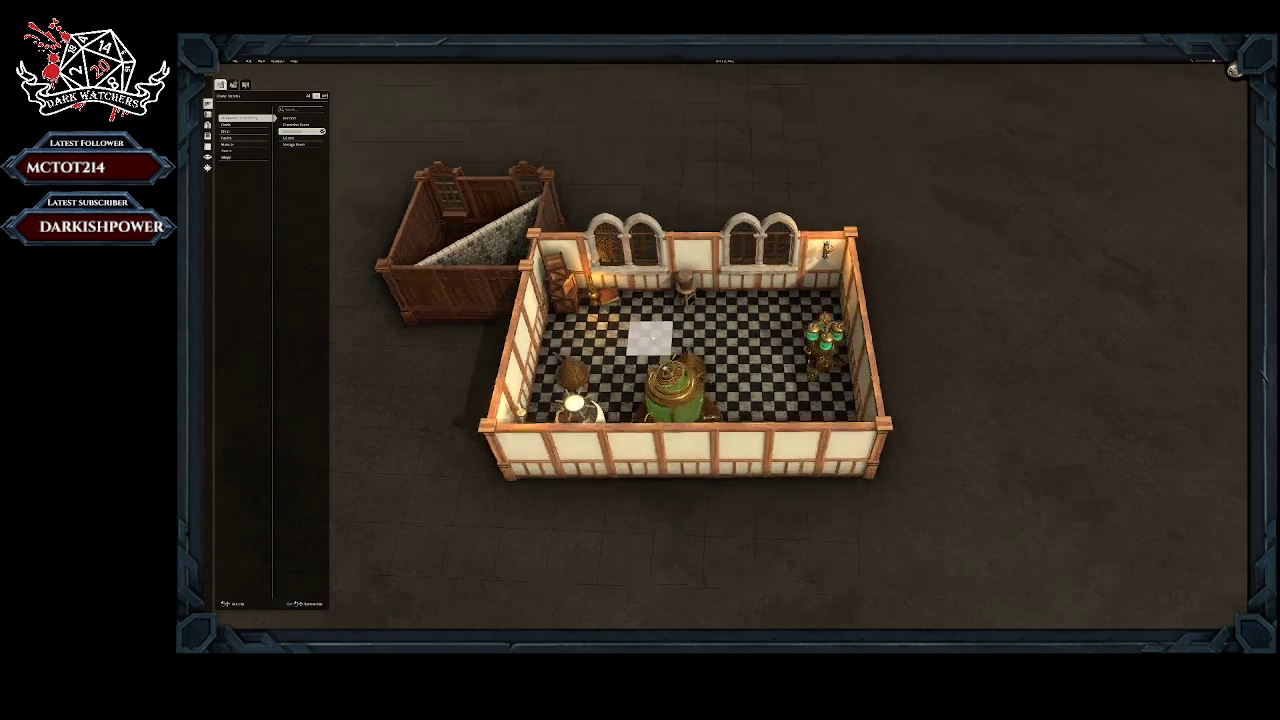
pyautogui.moveTo(650, 340); pyautogui.dragTo(497, 302, button='middle')
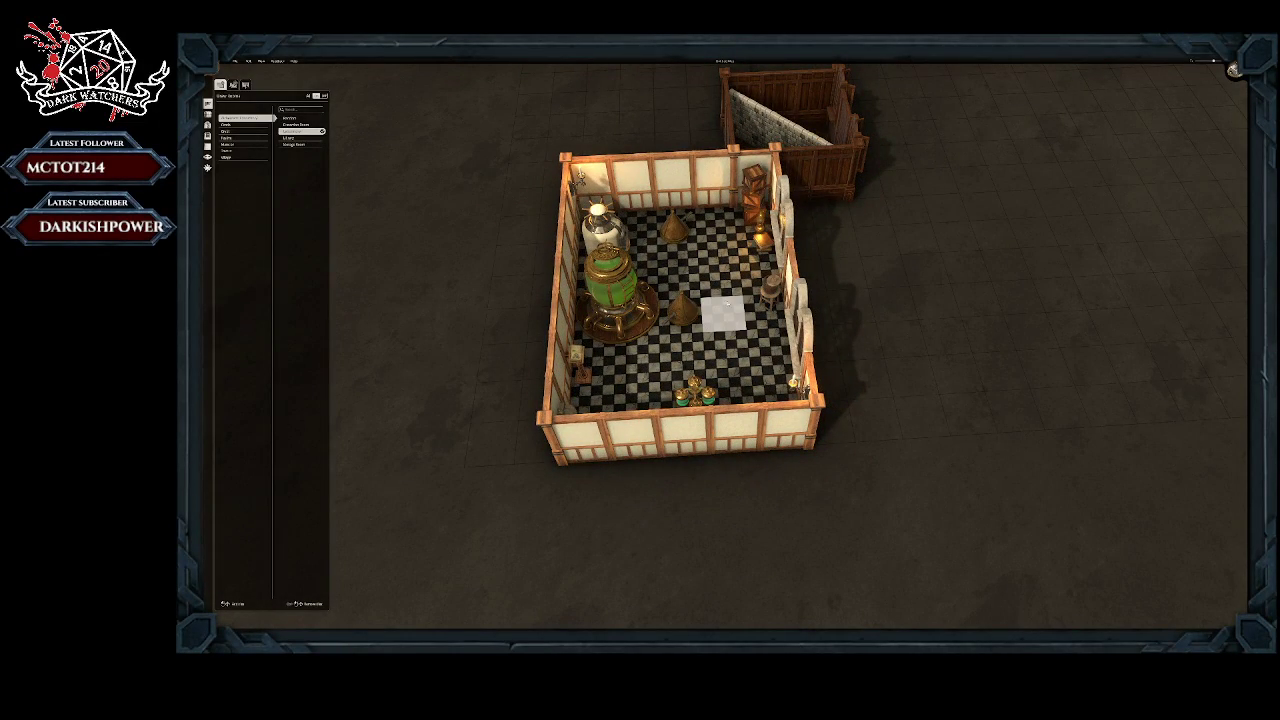
pyautogui.moveTo(720, 280); pyautogui.dragTo(708, 380, button='middle')
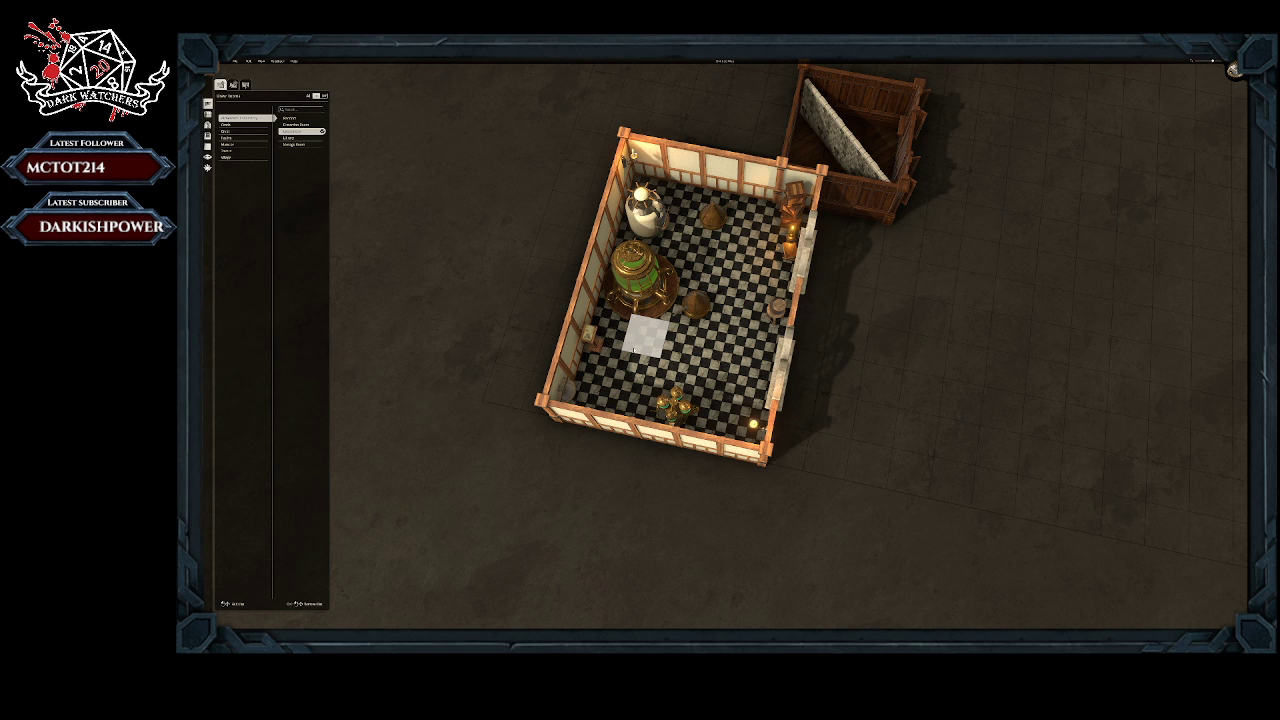
pyautogui.scroll(-4, 668, 343)
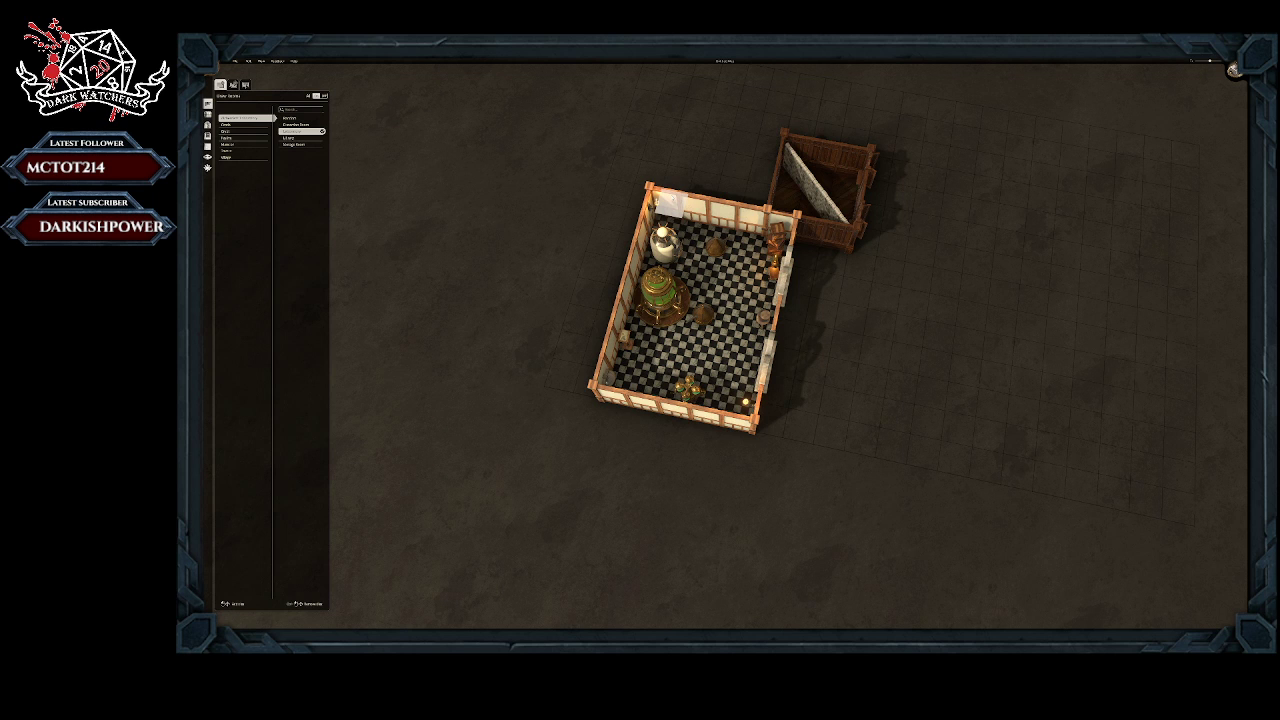
pyautogui.moveTo(672, 201); pyautogui.dragTo(785, 140)
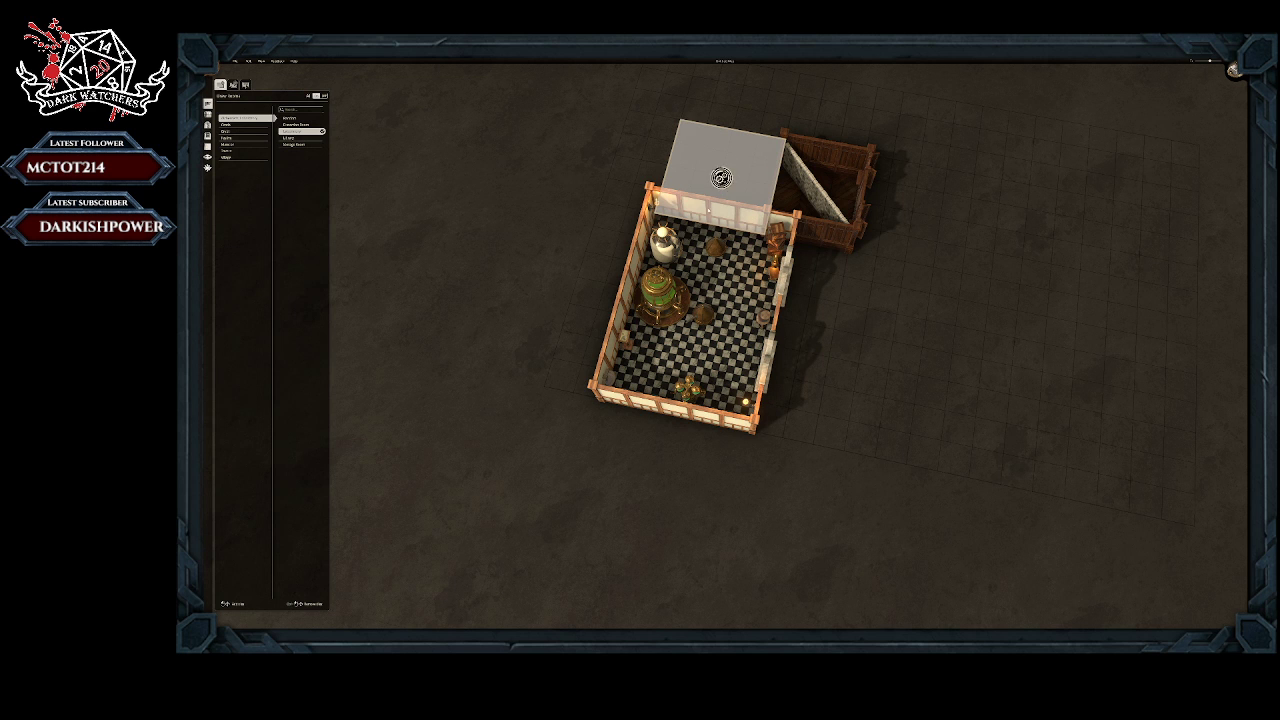
pyautogui.click(721, 178)
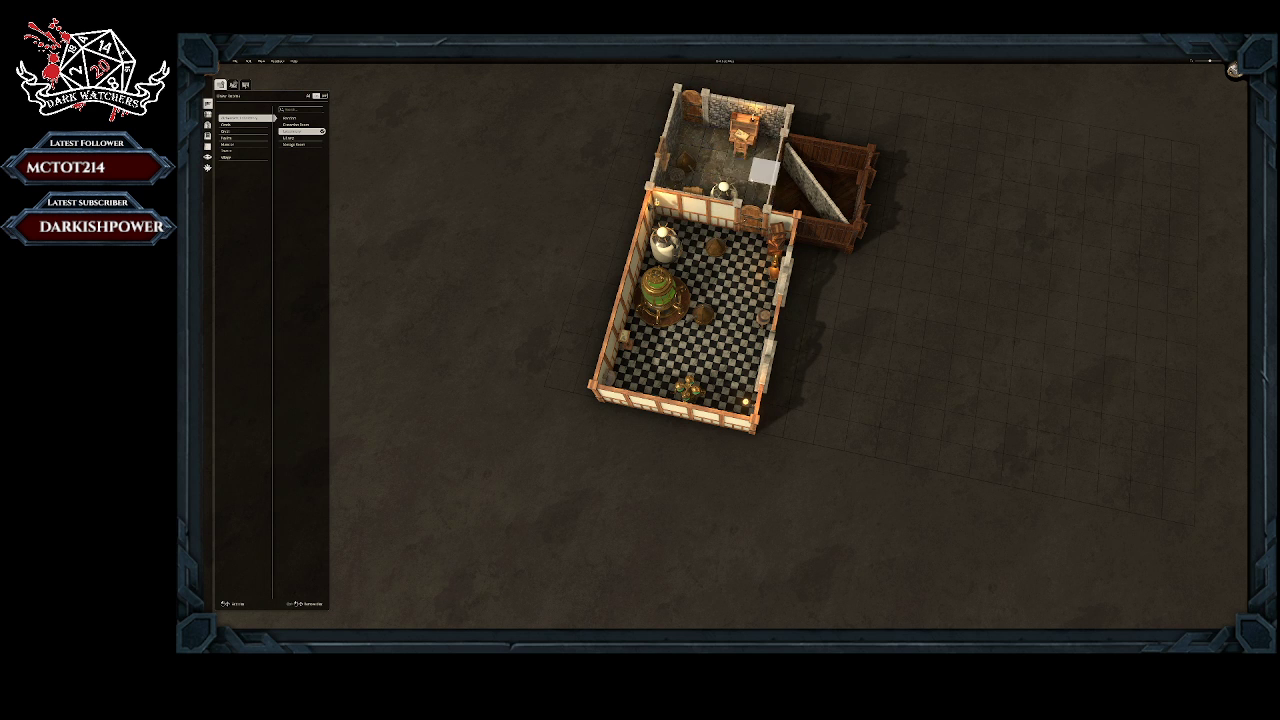
pyautogui.moveTo(710, 163); pyautogui.dragTo(733, 262, button='middle')
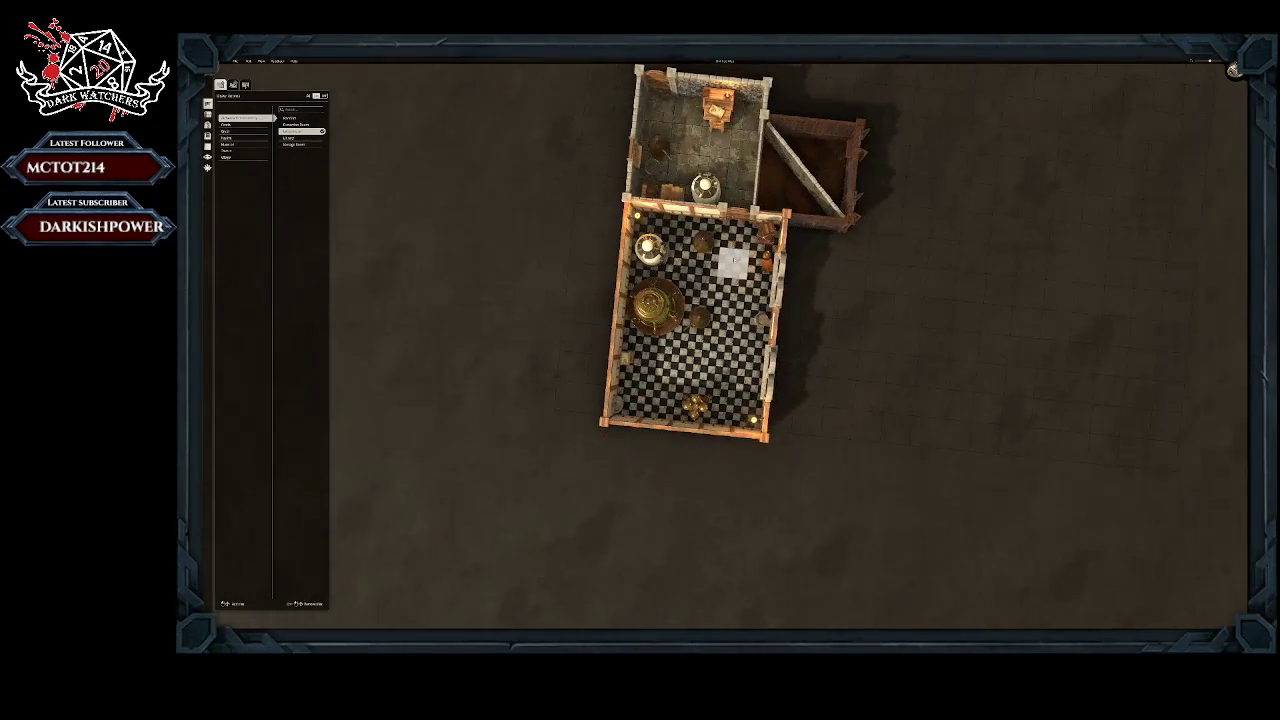
pyautogui.moveTo(660, 103); pyautogui.dragTo(736, 197)
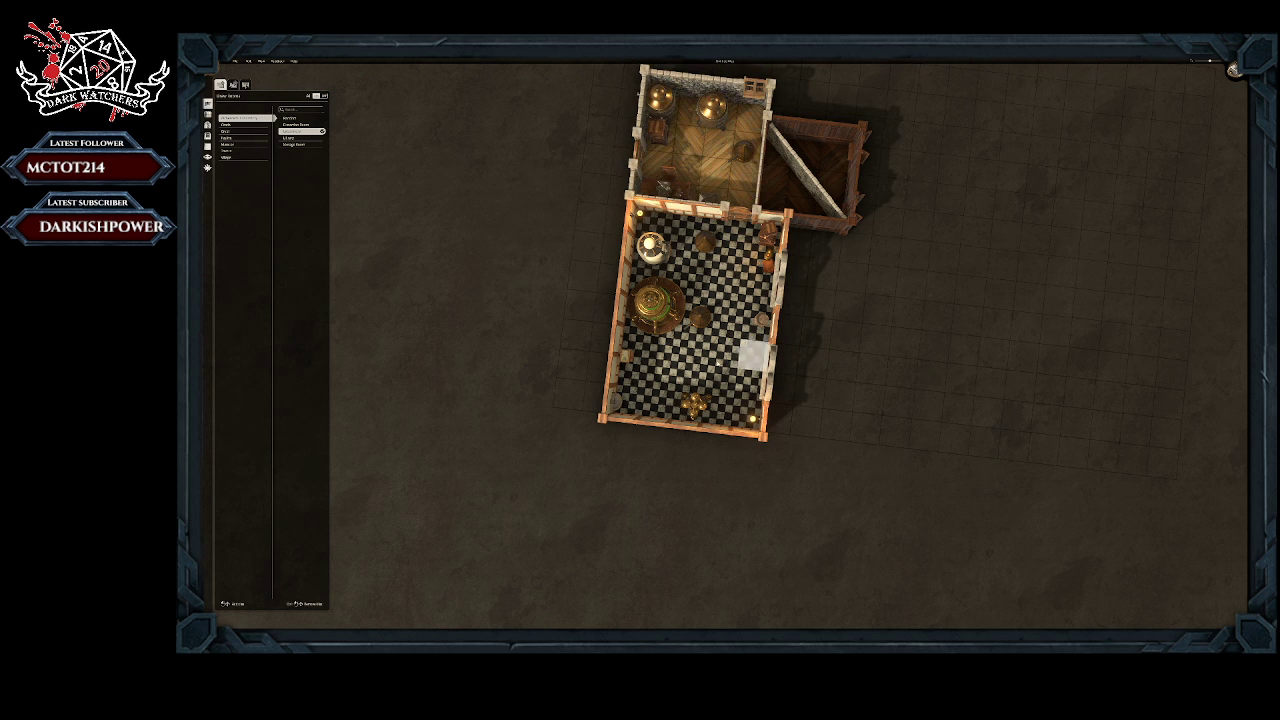
# Step: Generate a laboratory area spanning the shared wall to merge the small and large rooms into one
pyautogui.moveTo(700, 324)
pyautogui.mouseDown(button='middle')
pyautogui.moveTo(700, 257)
pyautogui.moveTo(634, 255)
pyautogui.moveTo(587, 318)
pyautogui.moveTo(691, 343)
pyautogui.moveTo(691, 303)
pyautogui.moveTo(723, 320)
pyautogui.mouseUp(button='middle')
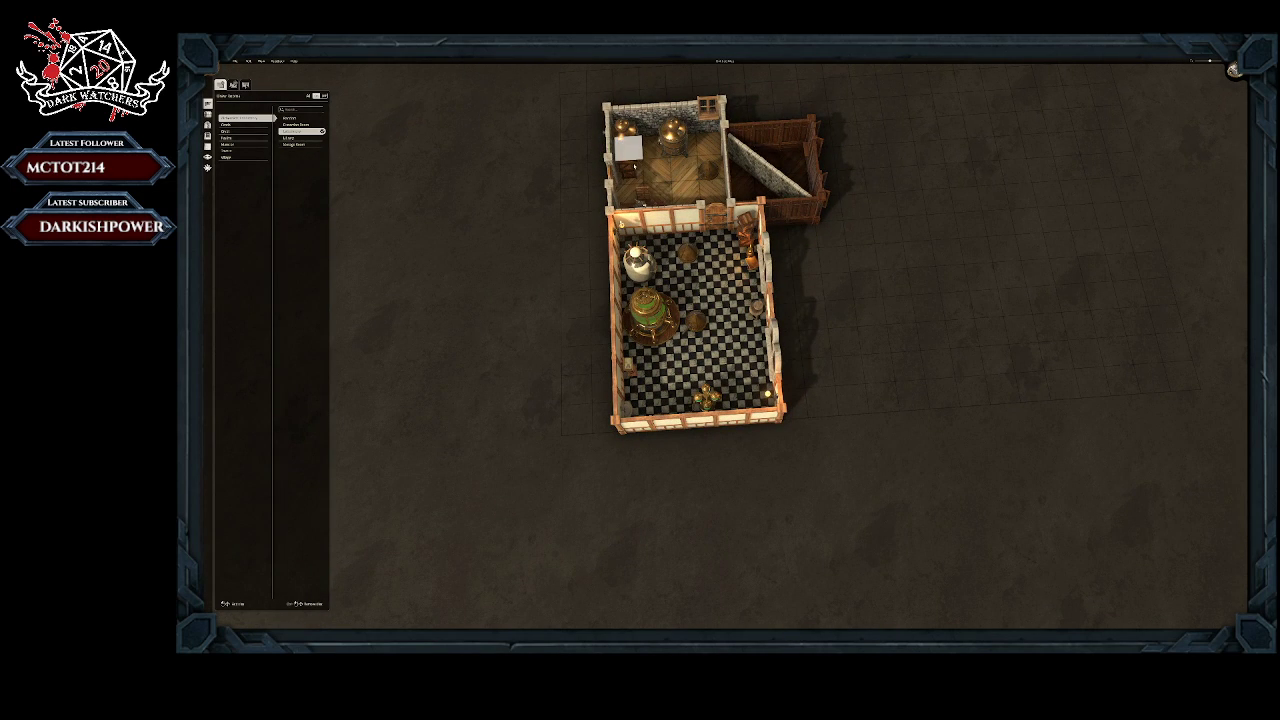
pyautogui.moveTo(628, 148); pyautogui.dragTo(740, 408)
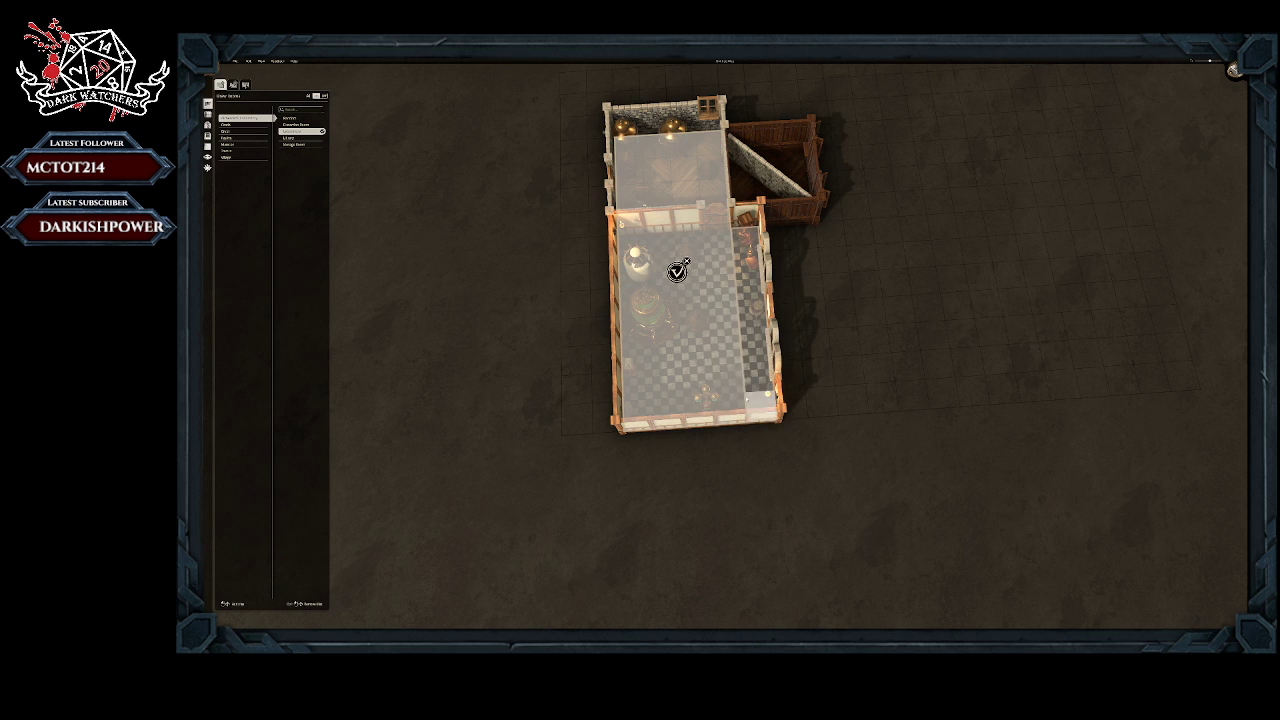
pyautogui.moveTo(752, 293); pyautogui.dragTo(728, 357, button='middle')
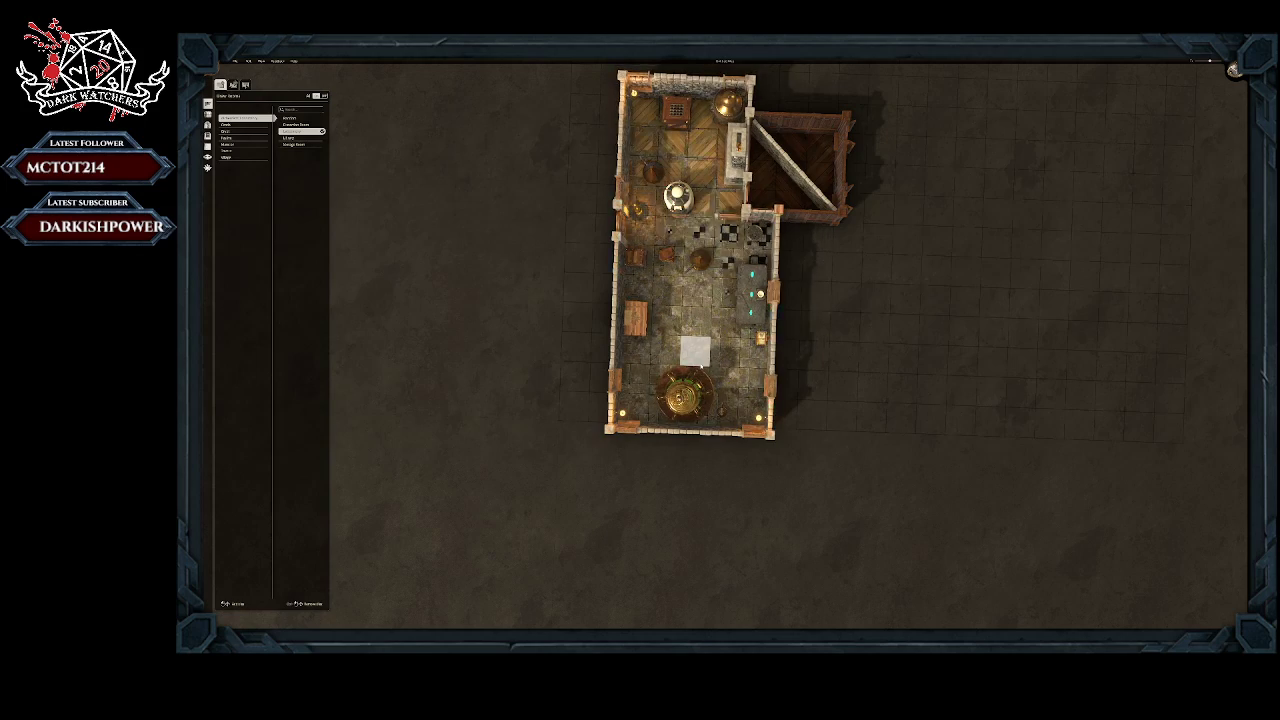
# Step: Examine the merged stone laboratory's furnishings, doors and connection to the wooden room from several sides and distances
pyautogui.moveTo(709, 335); pyautogui.dragTo(930, 276, button='middle')
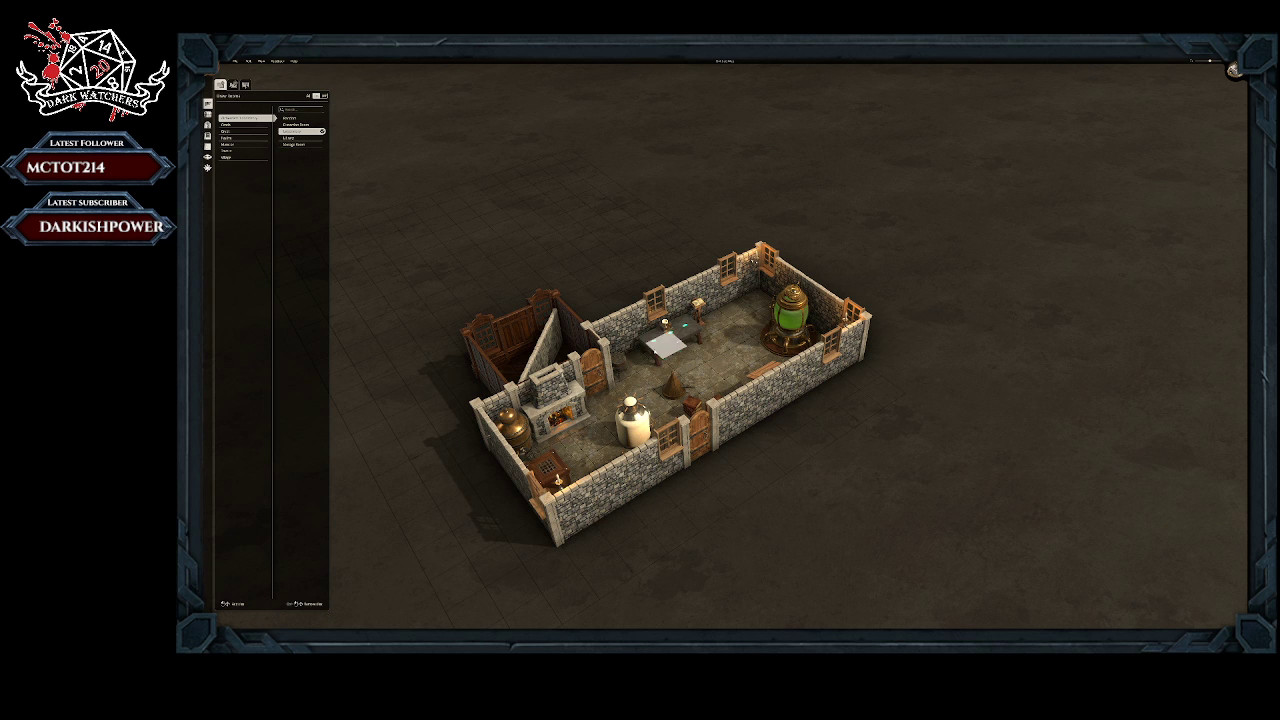
pyautogui.moveTo(658, 372)
pyautogui.mouseDown(button='middle')
pyautogui.moveTo(517, 403)
pyautogui.moveTo(466, 380)
pyautogui.moveTo(477, 391)
pyautogui.moveTo(672, 392)
pyautogui.mouseUp(button='middle')
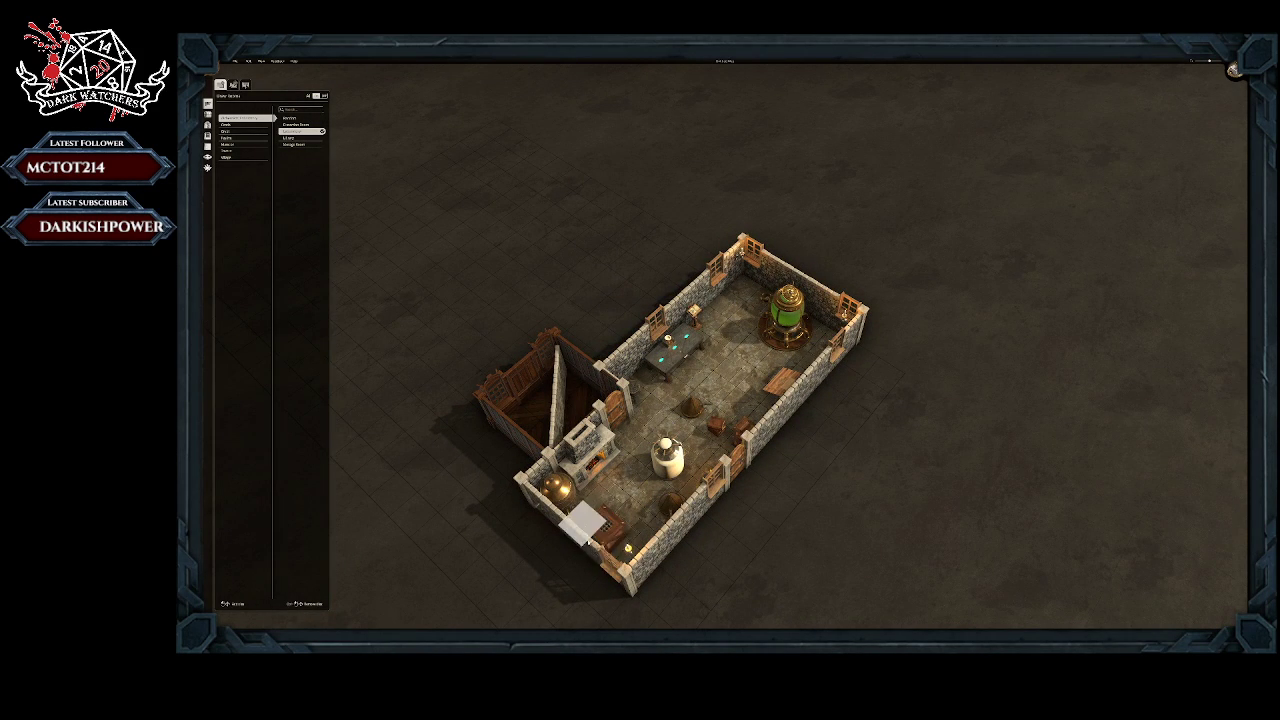
pyautogui.scroll(5, 600, 540)
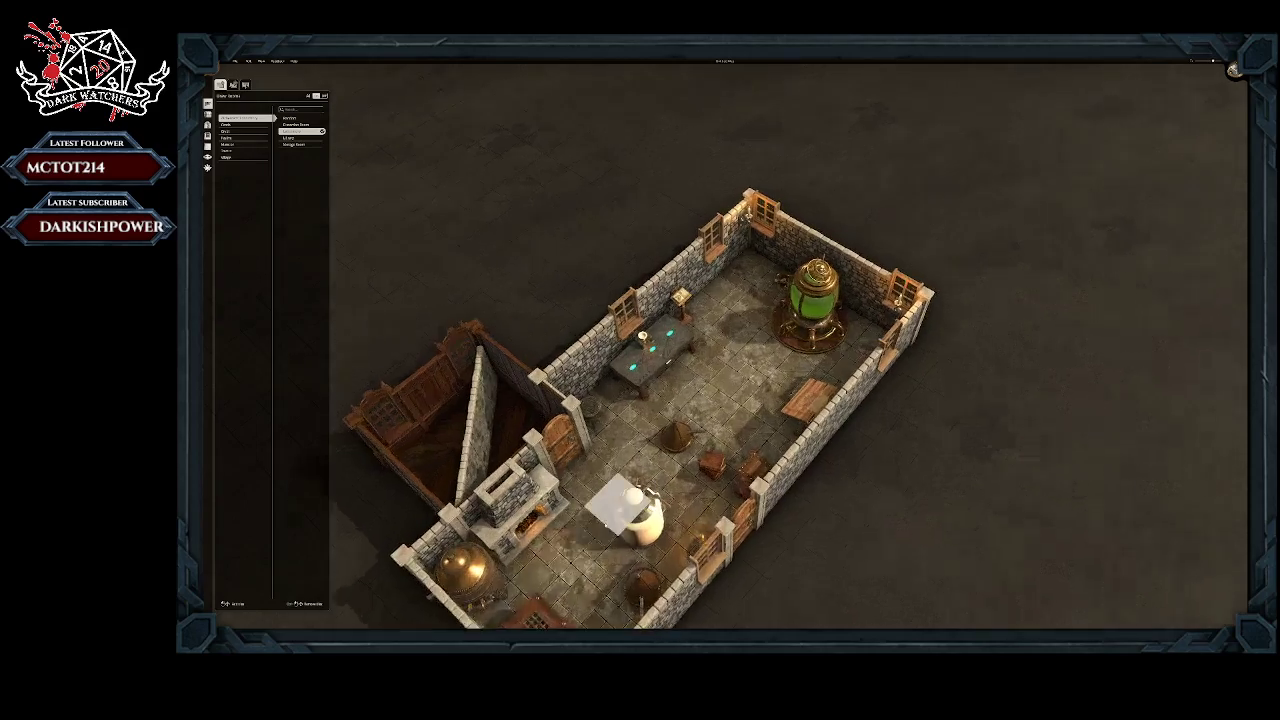
pyautogui.moveTo(604, 524); pyautogui.dragTo(720, 342, button='right')
pyautogui.moveTo(714, 338); pyautogui.dragTo(457, 294, button='middle')
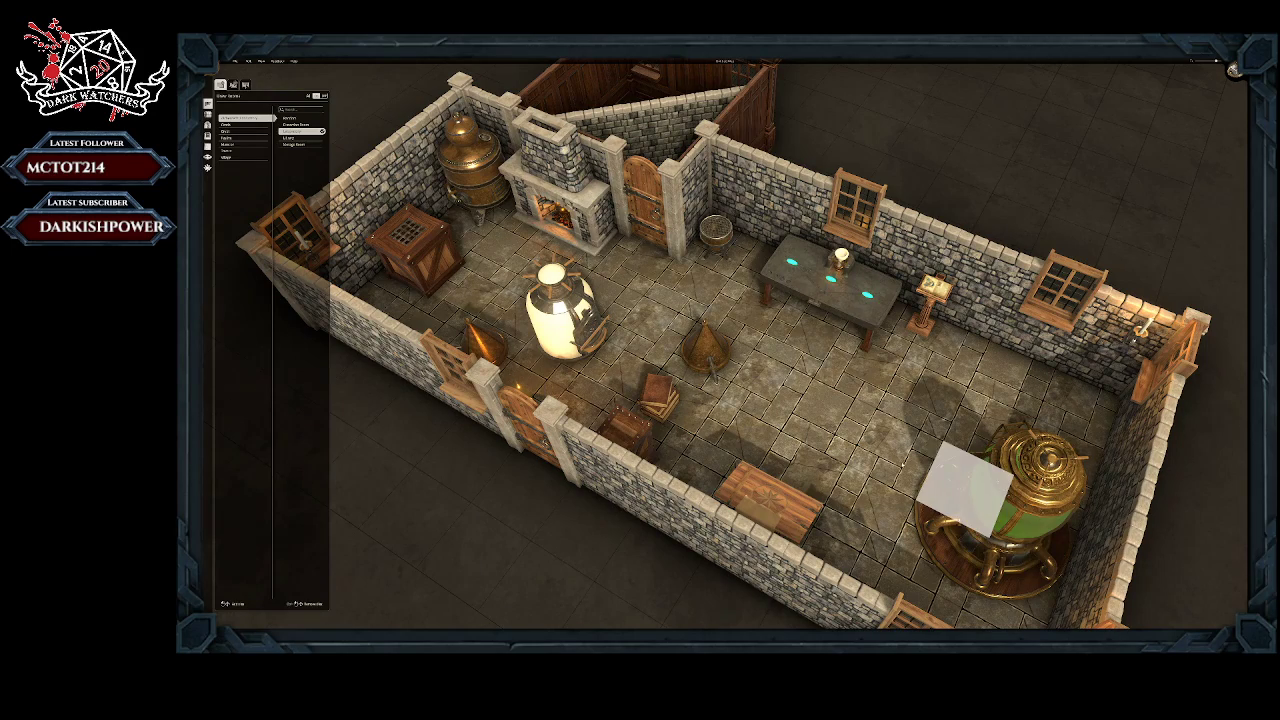
pyautogui.moveTo(767, 390); pyautogui.dragTo(508, 385, button='right')
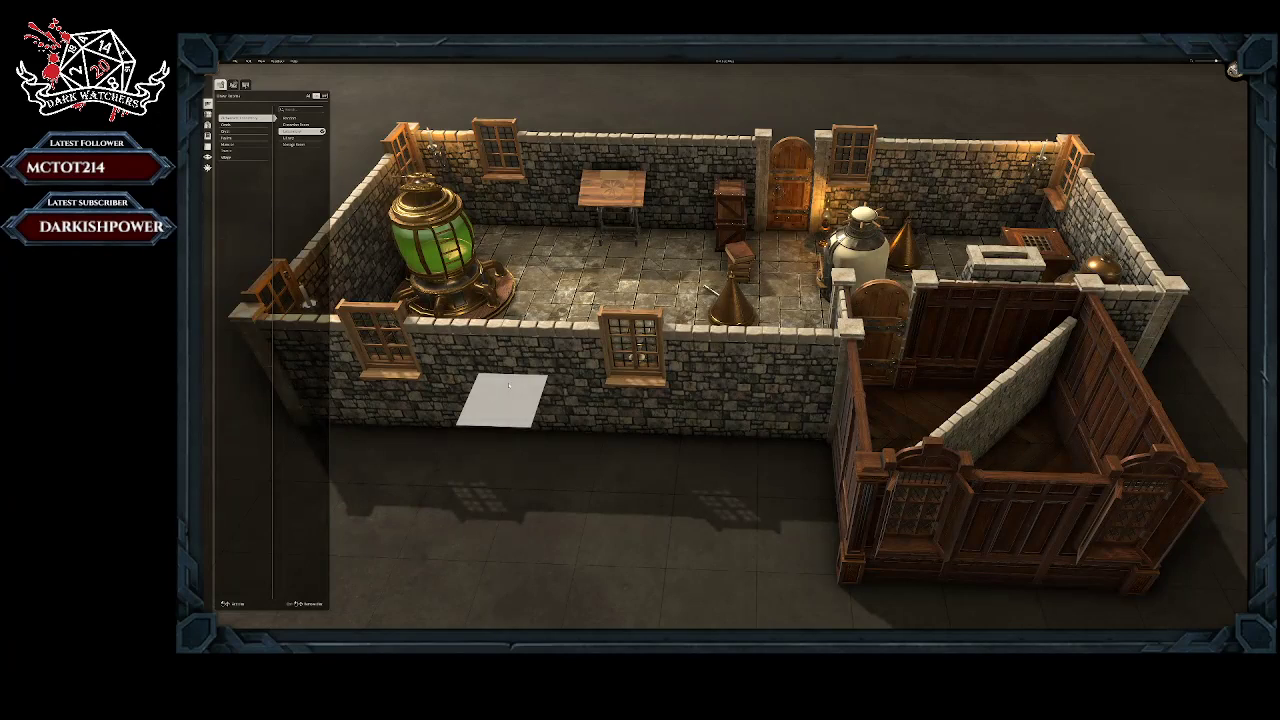
pyautogui.scroll(-2, 550, 273)
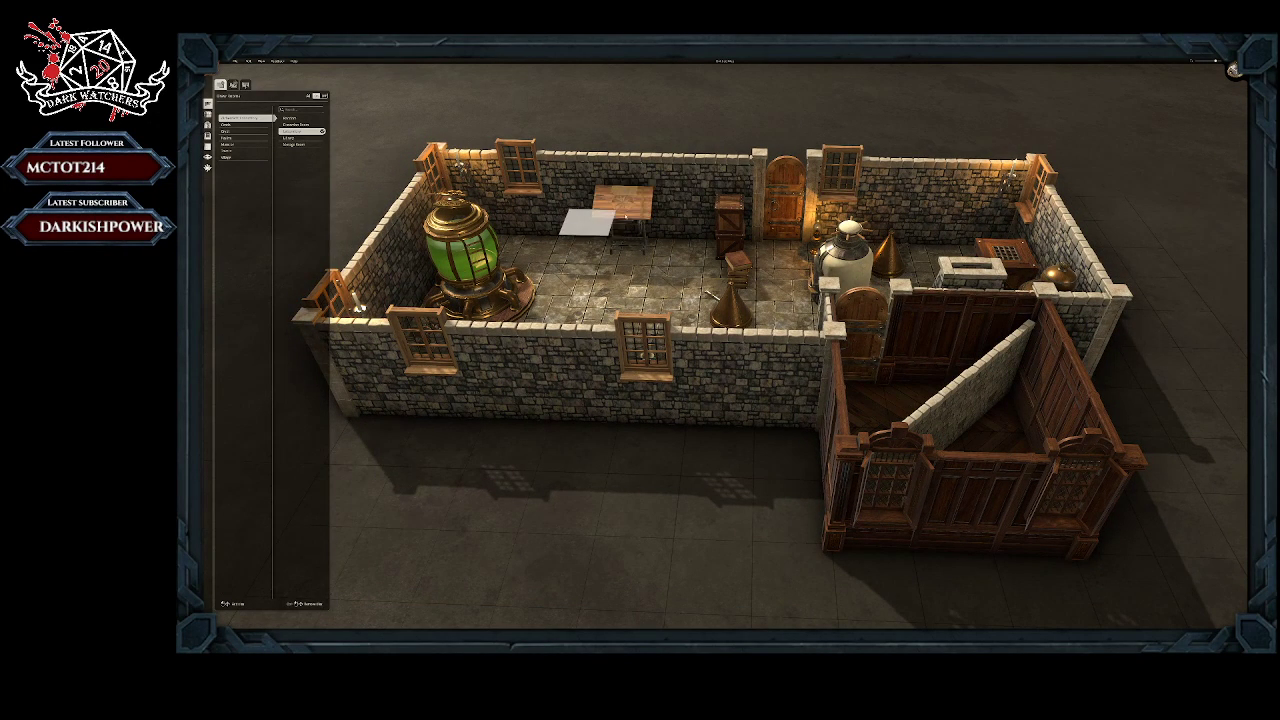
pyautogui.moveTo(568, 279); pyautogui.dragTo(857, 310, button='right')
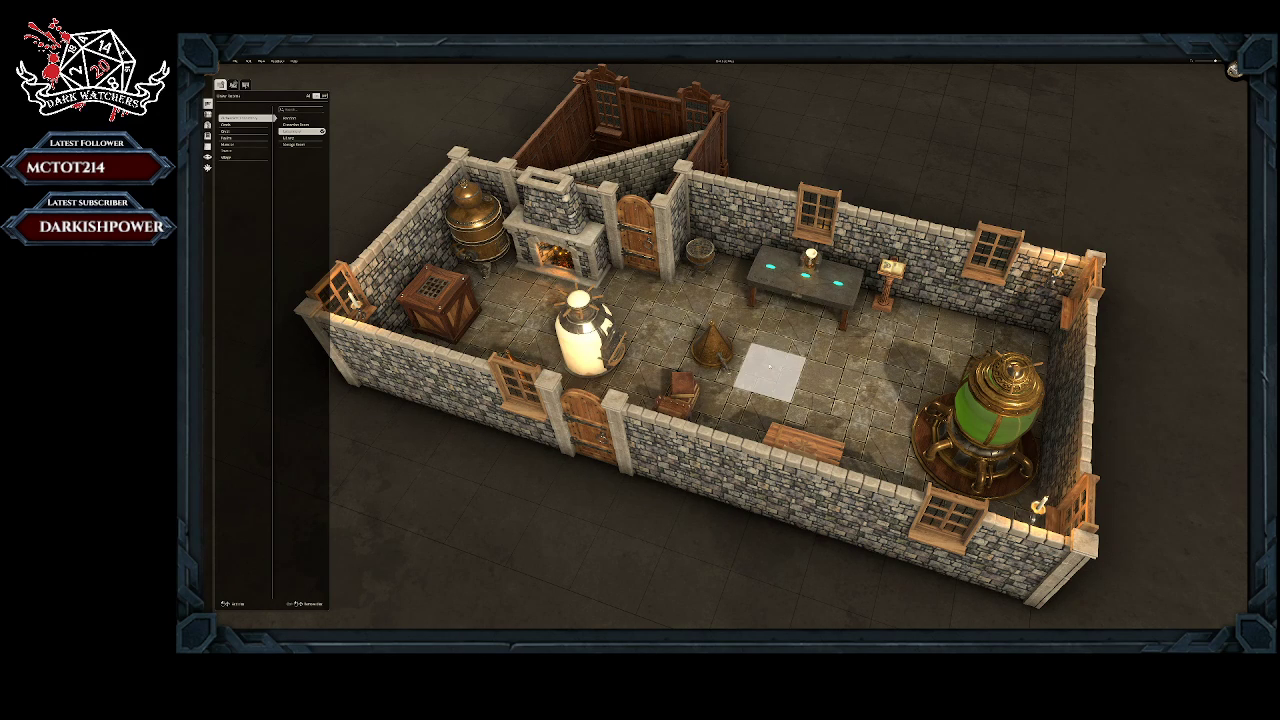
pyautogui.moveTo(770, 374); pyautogui.dragTo(478, 380, button='middle')
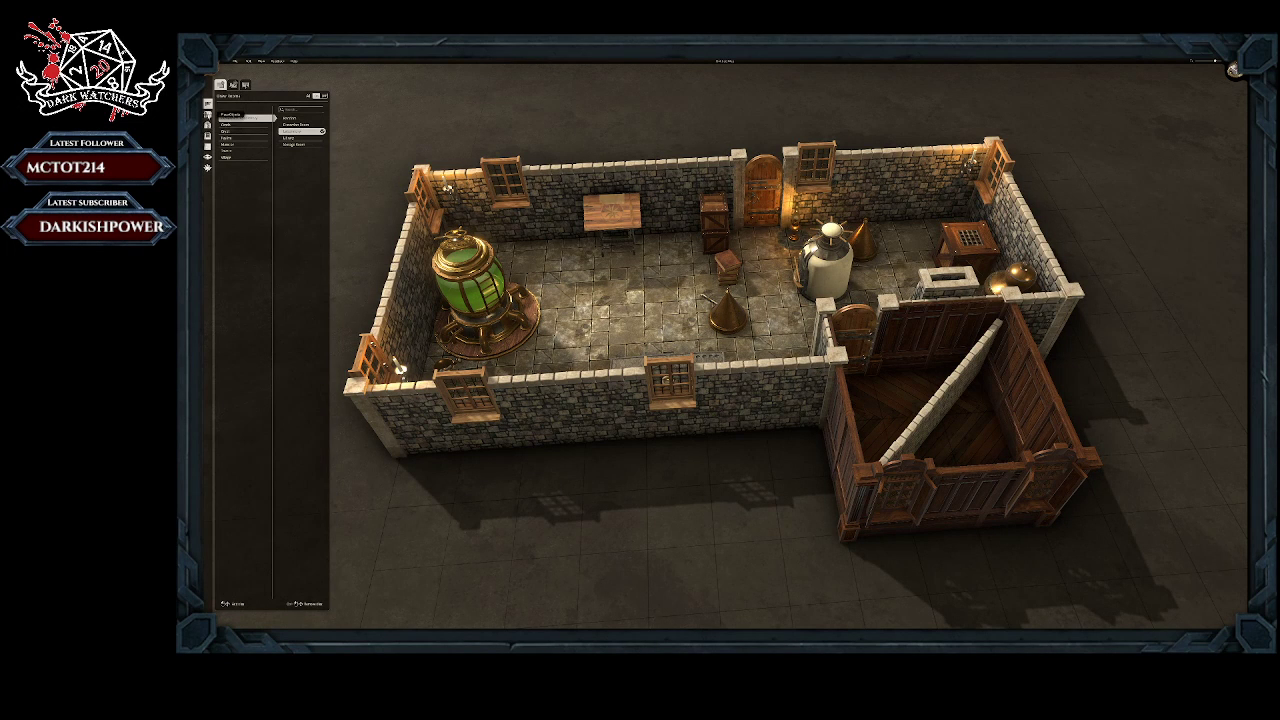
# Step: Place a writing desk with a chair along the laboratory's long stone wall, between the green vessel and the wooden table
pyautogui.click(207, 114)
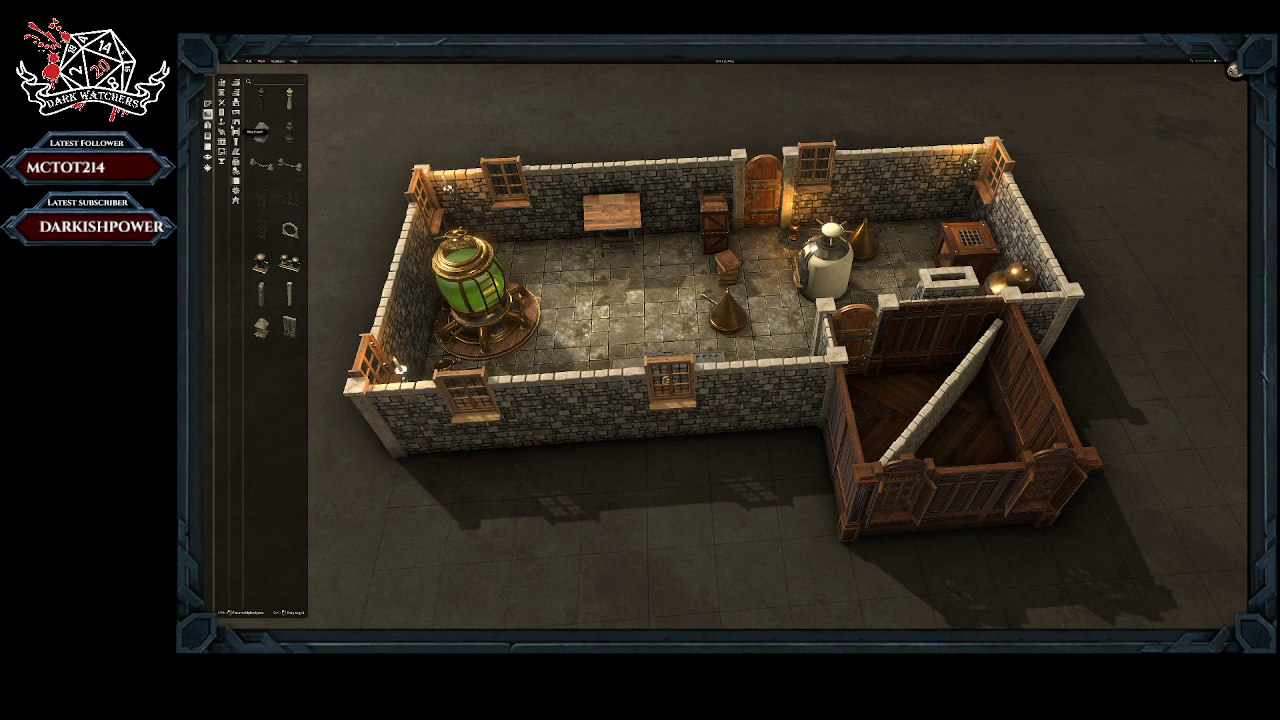
pyautogui.click(222, 114)
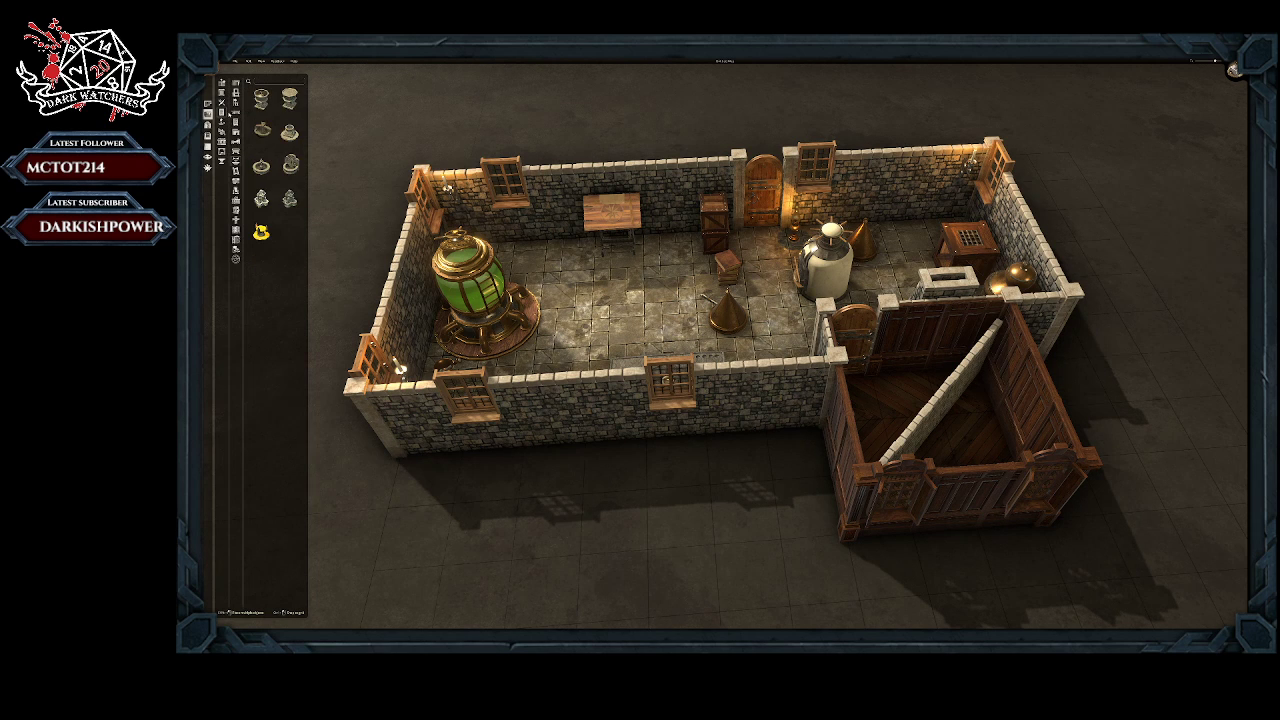
pyautogui.click(237, 134)
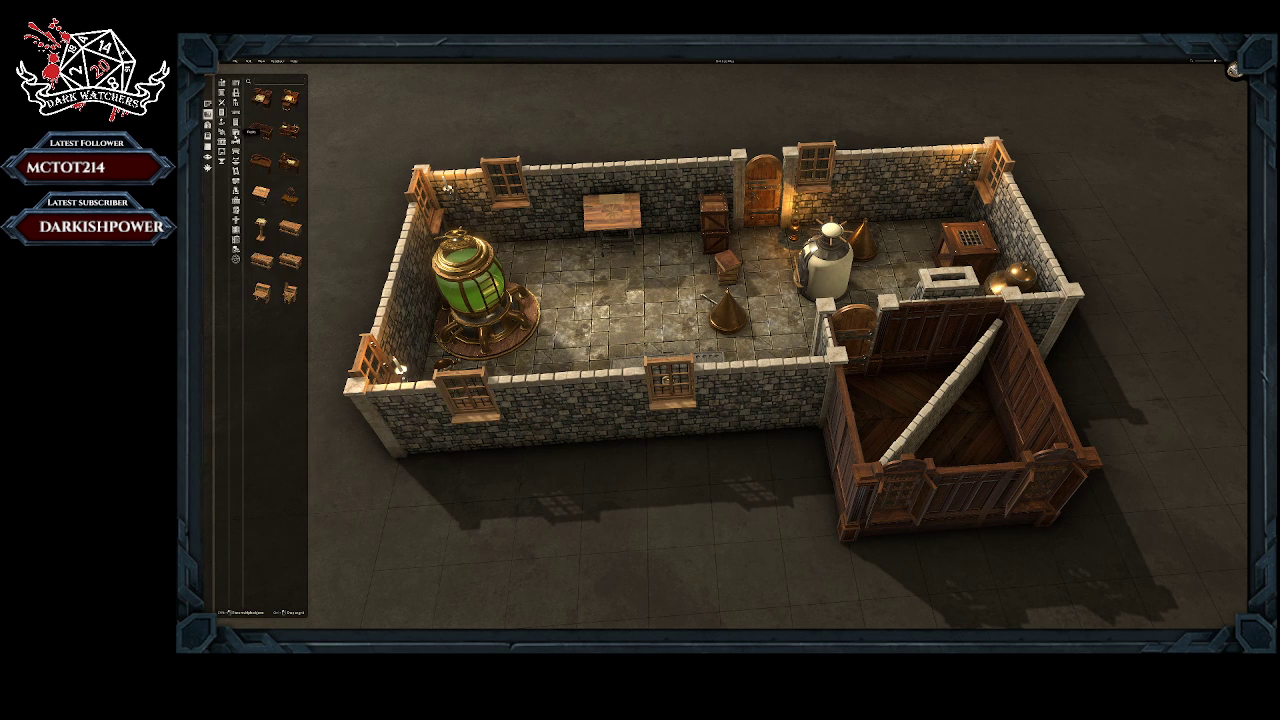
pyautogui.moveTo(271, 103); pyautogui.dragTo(535, 235)
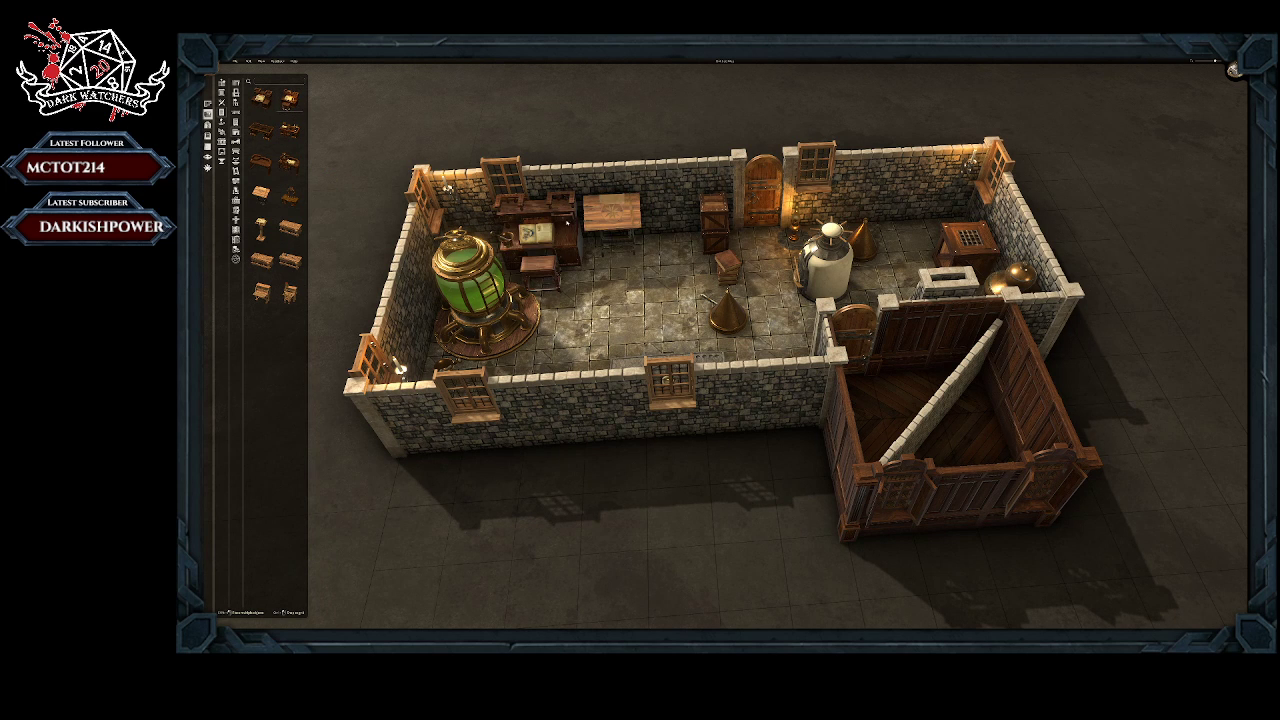
# Step: Remove the writing desk and the wooden table from along the laboratory's long stone wall
pyautogui.rightClick(567, 223)
pyautogui.click(600, 222)
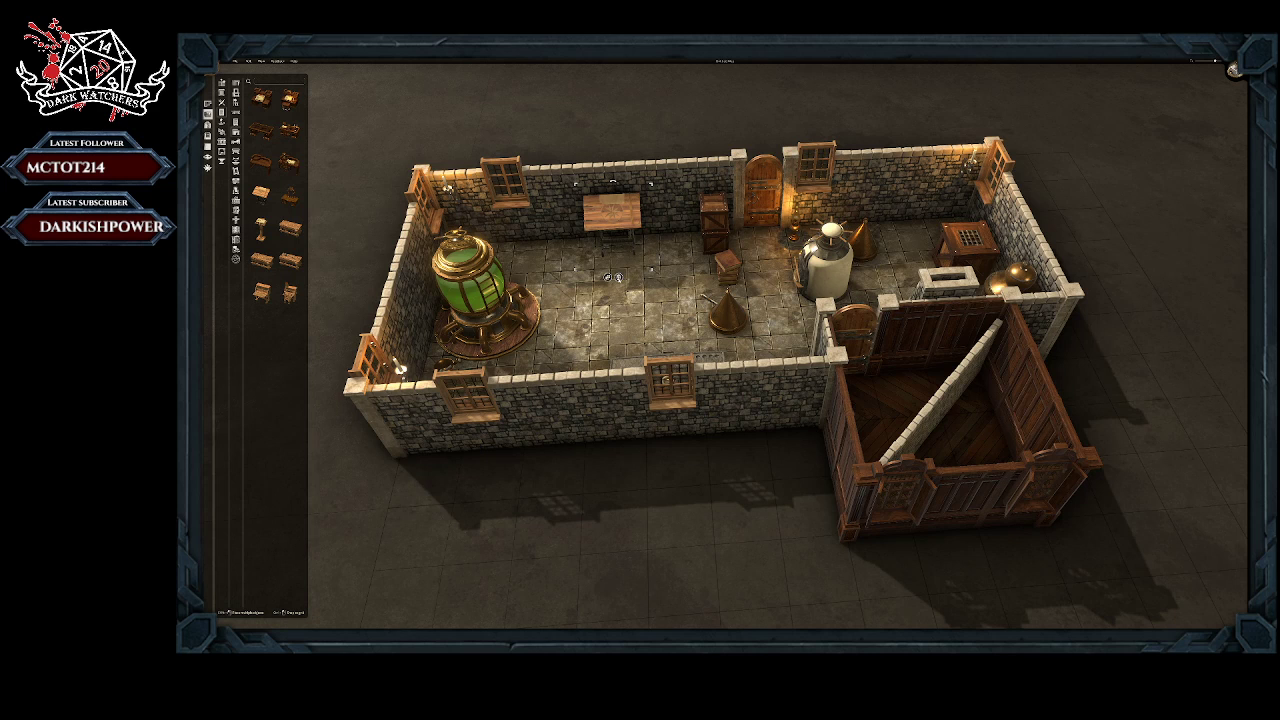
pyautogui.click(620, 277)
pyautogui.click(290, 100)
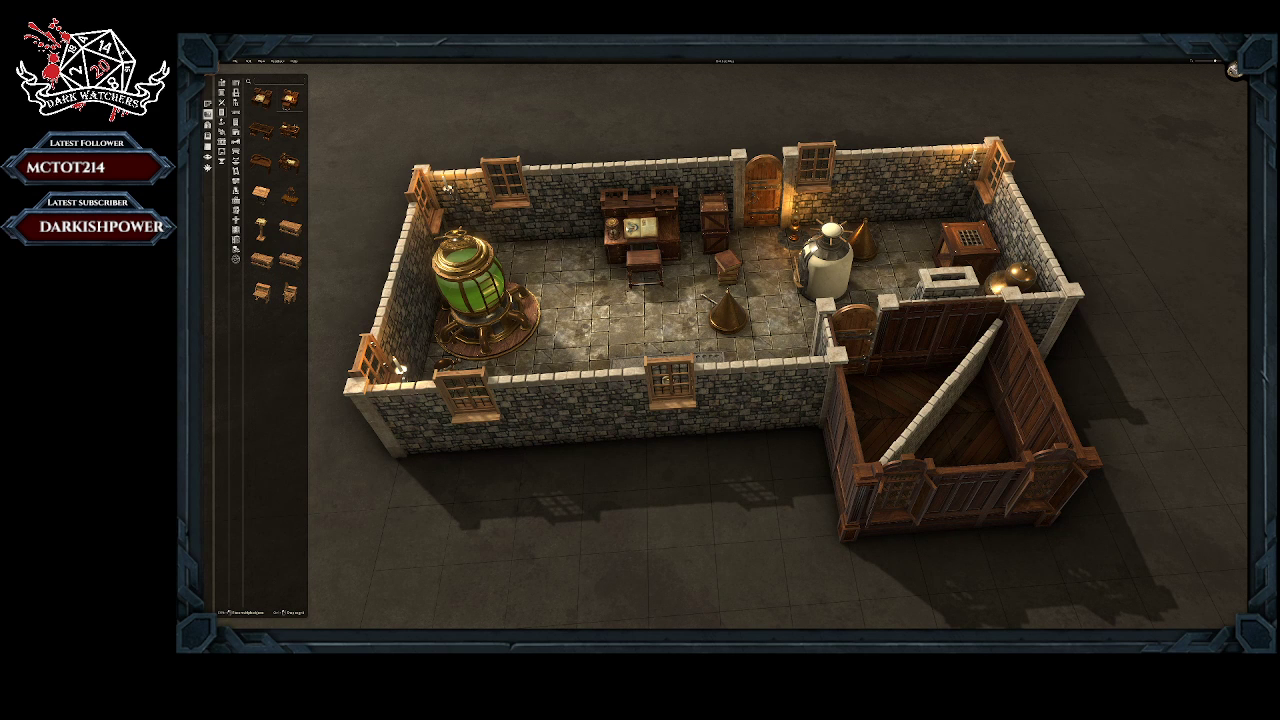
pyautogui.press('Escape')
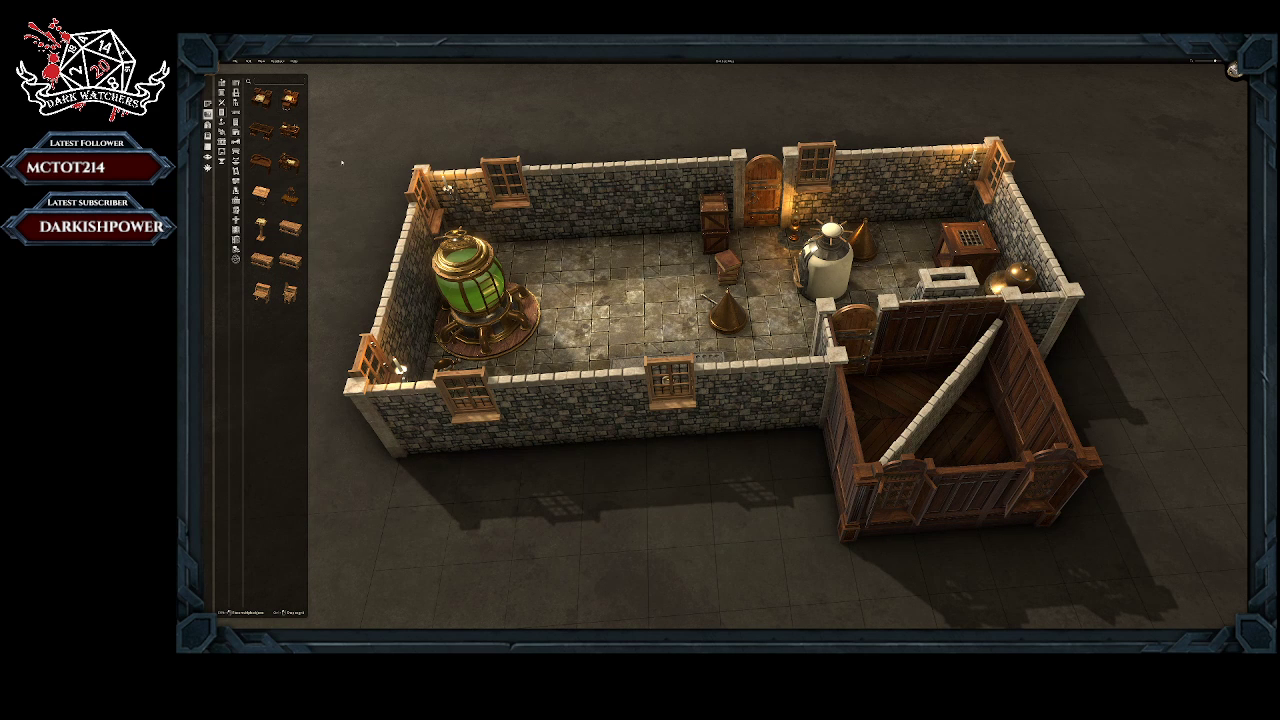
# Step: Try a desk with a skull, candelabra and spirit board against the long stone wall beside the stacked crates, and remove it
pyautogui.moveTo(289, 136); pyautogui.dragTo(571, 214)
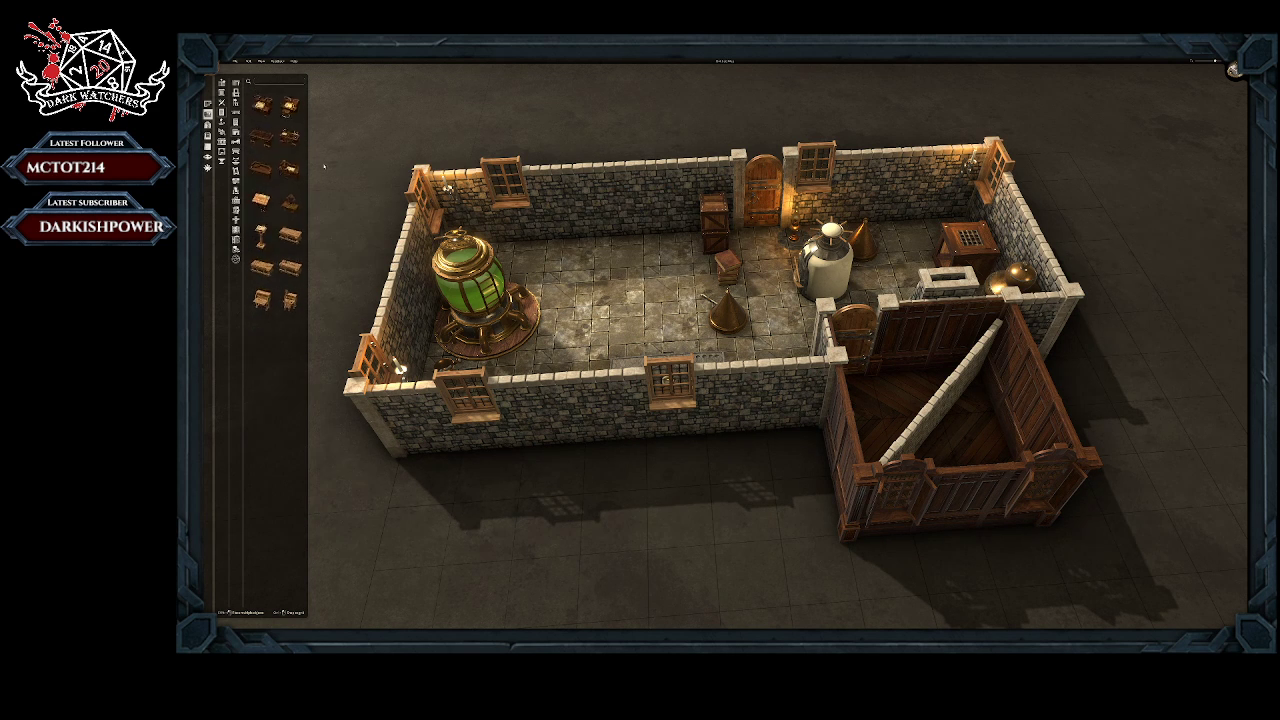
pyautogui.click(290, 132)
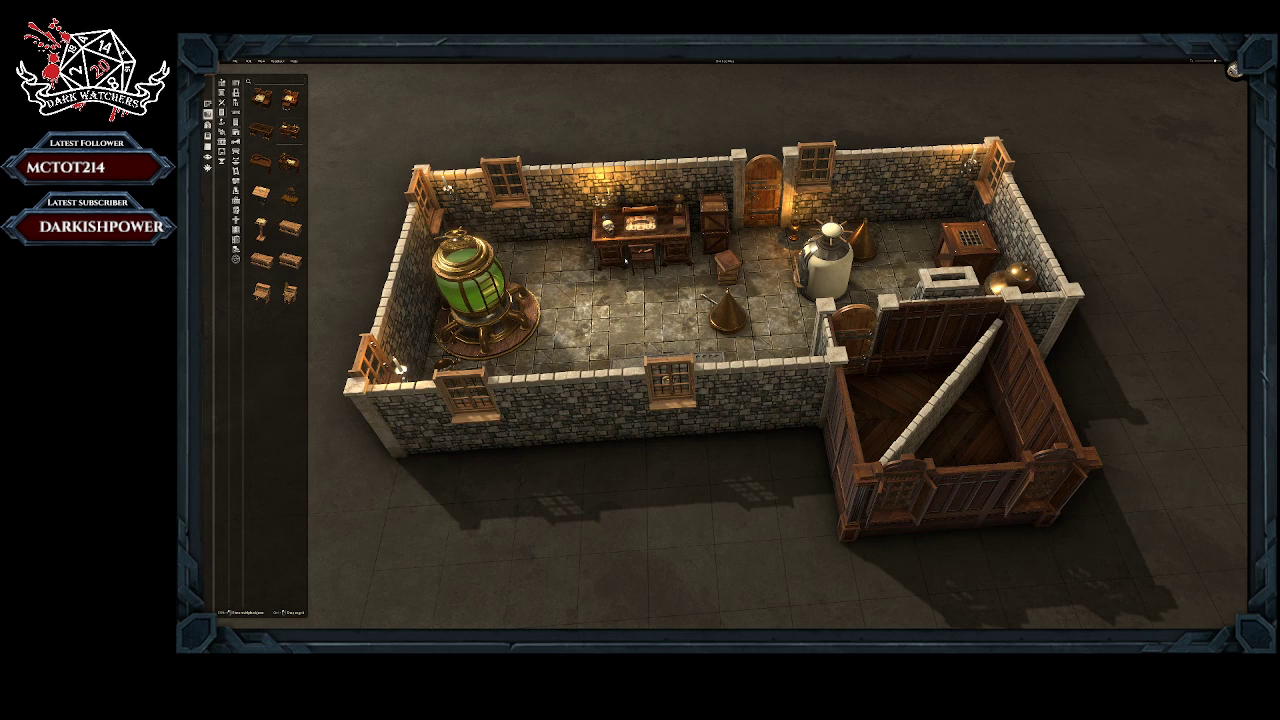
pyautogui.click(626, 261)
pyautogui.scroll(6, 585, 274)
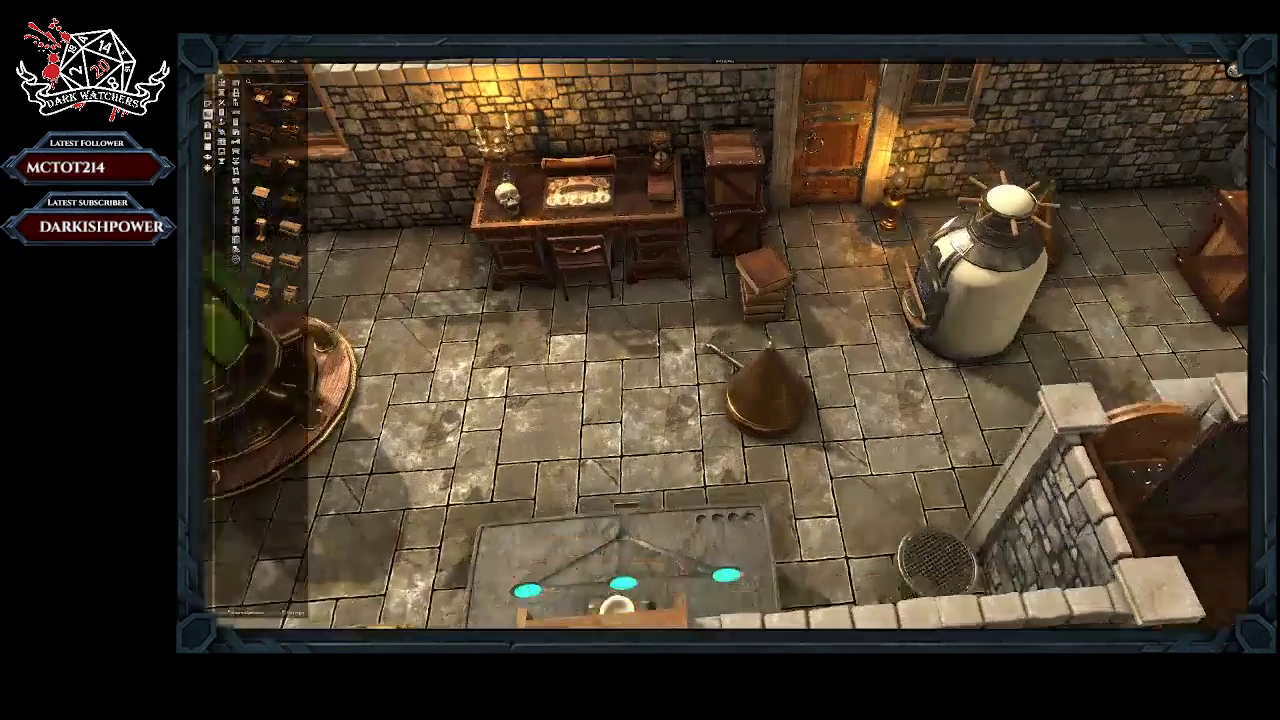
pyautogui.scroll(5, 585, 274)
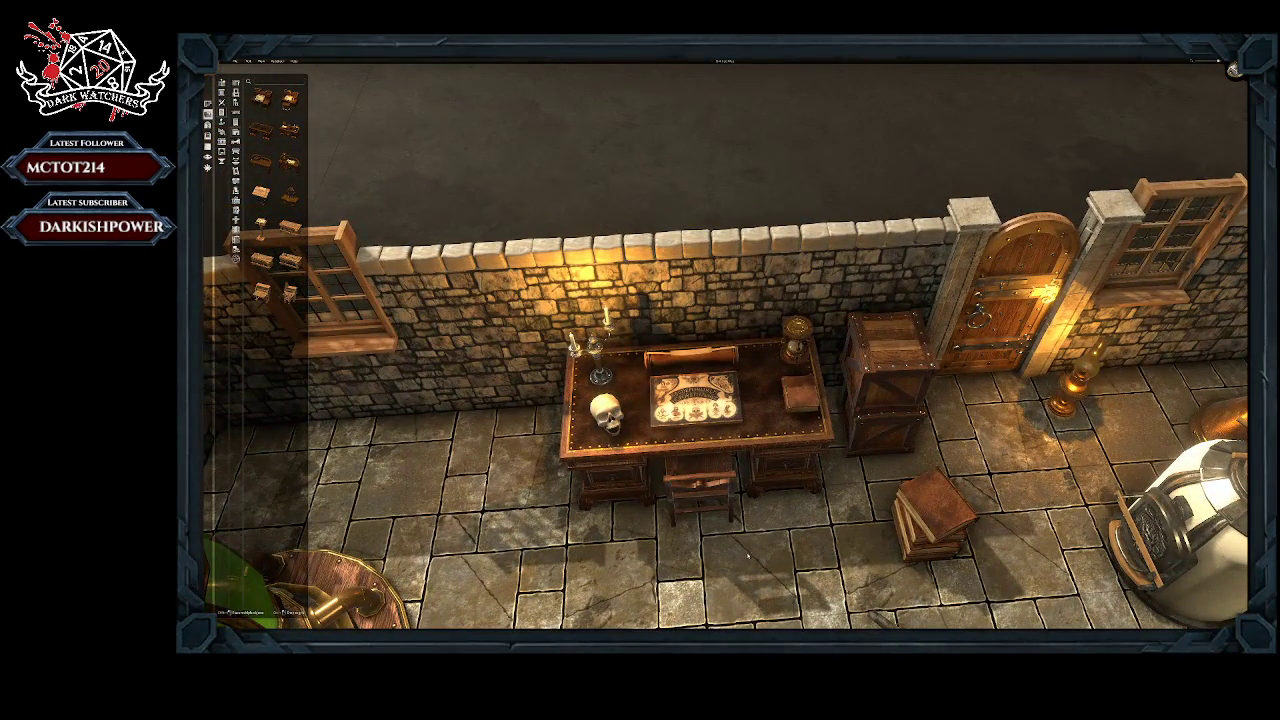
pyautogui.scroll(3, 748, 557)
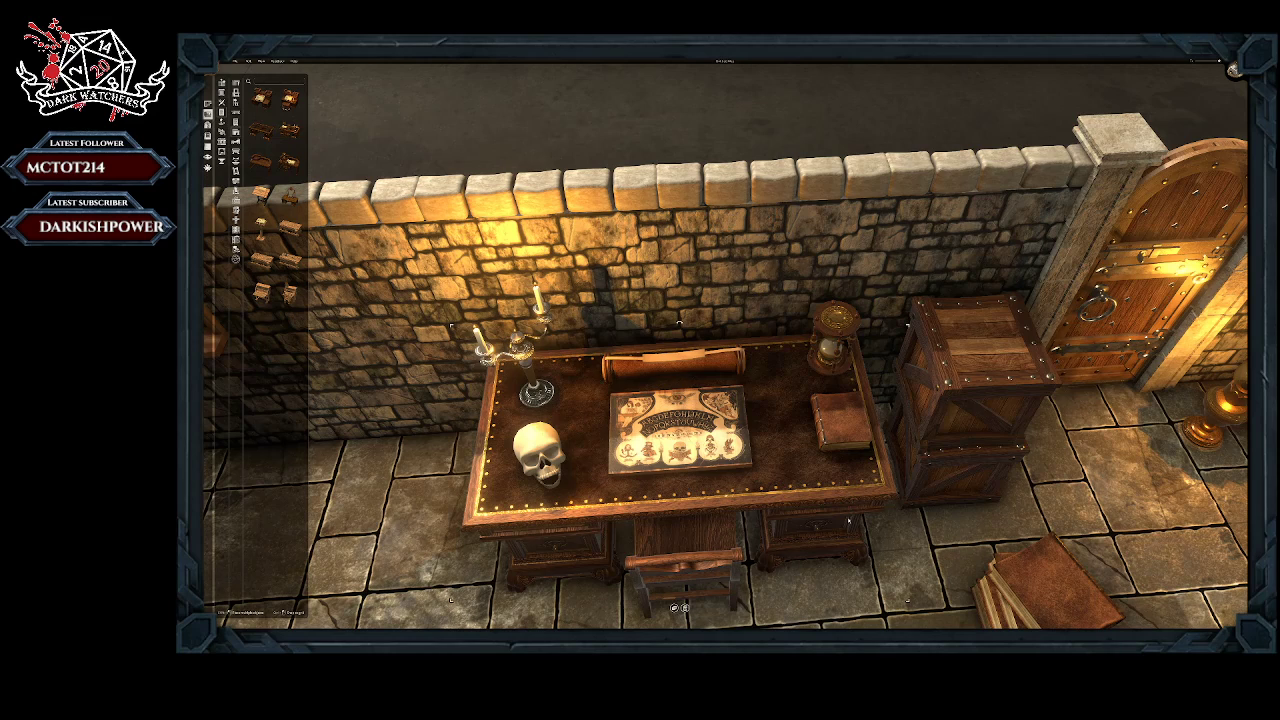
pyautogui.press('Delete')
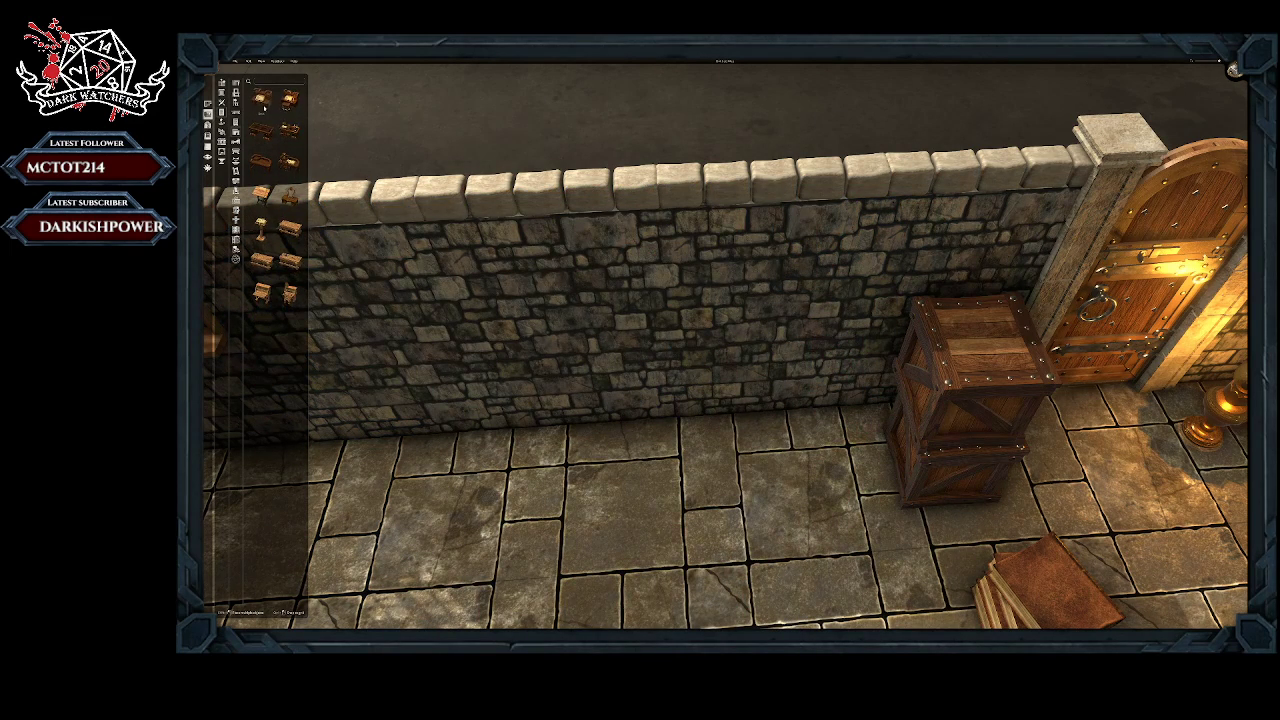
# Step: Place the writing desk with the open book, hourglass and seat against the long stone wall beside the stacked crates
pyautogui.click(290, 99)
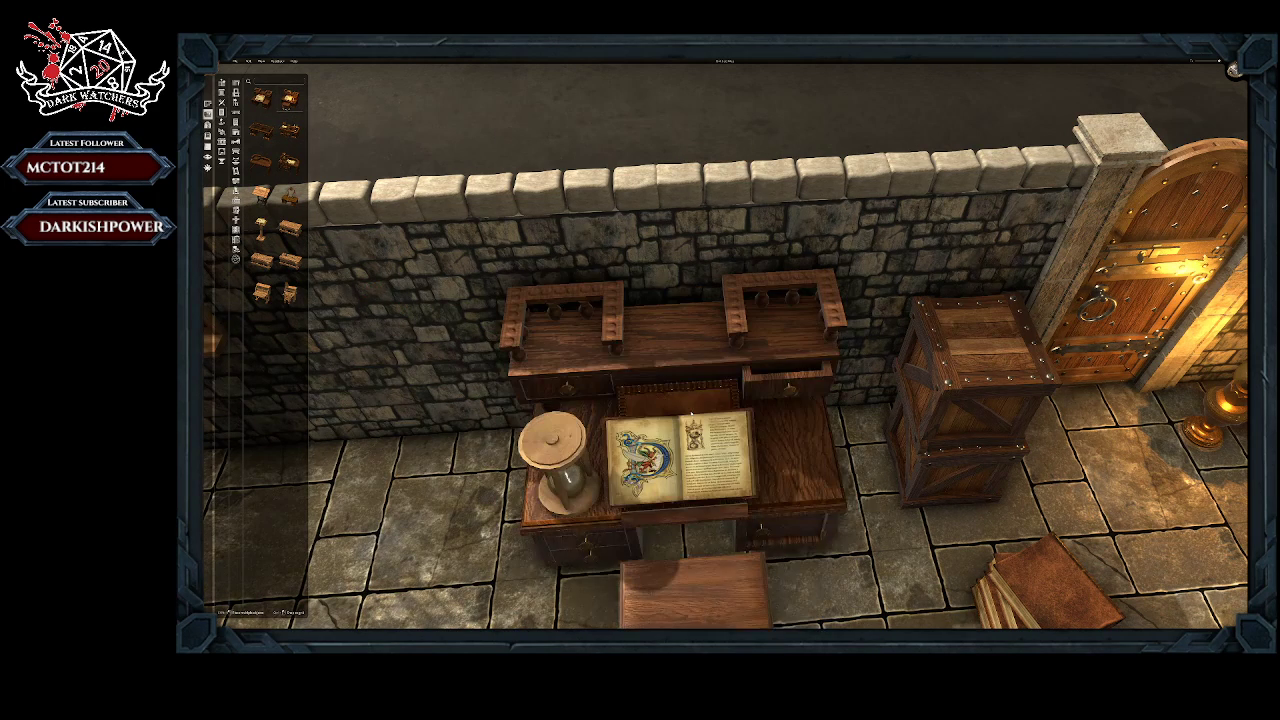
pyautogui.click(676, 418)
pyautogui.scroll(-10, 897, 541)
pyautogui.press('w')
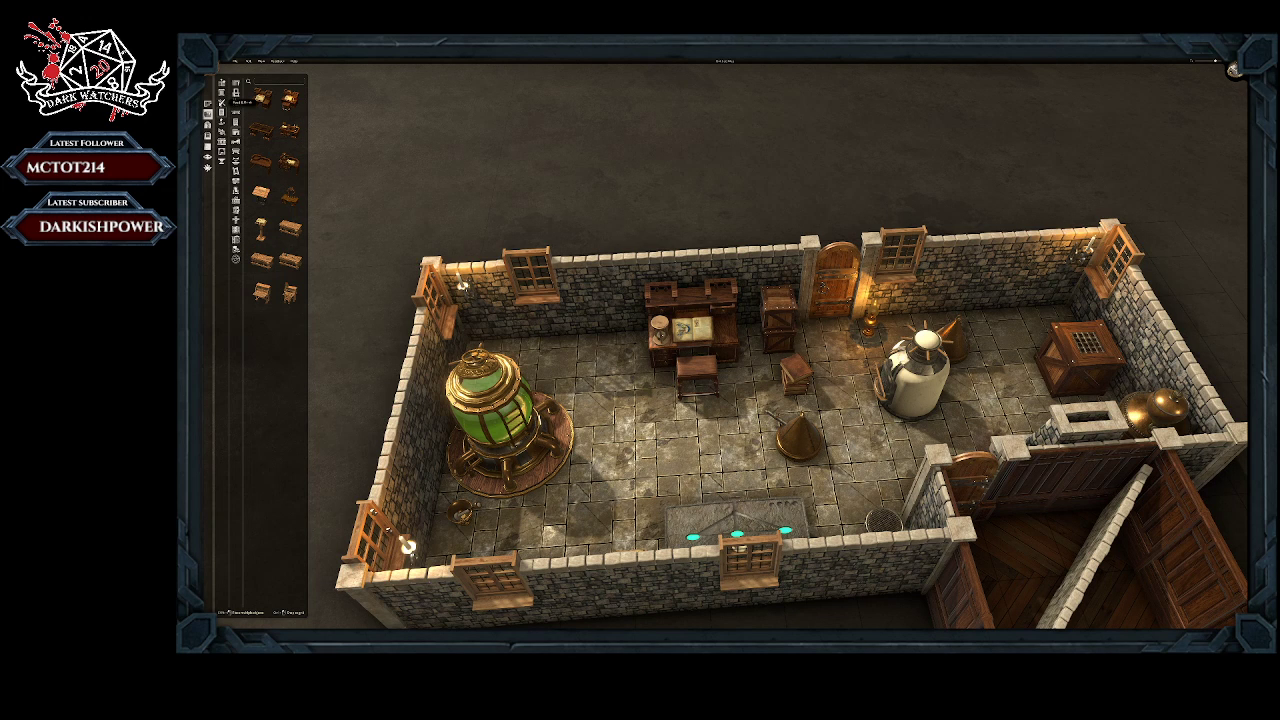
# Step: Browse the object library's categories, from banners and furniture to lighting and plants
pyautogui.click(236, 83)
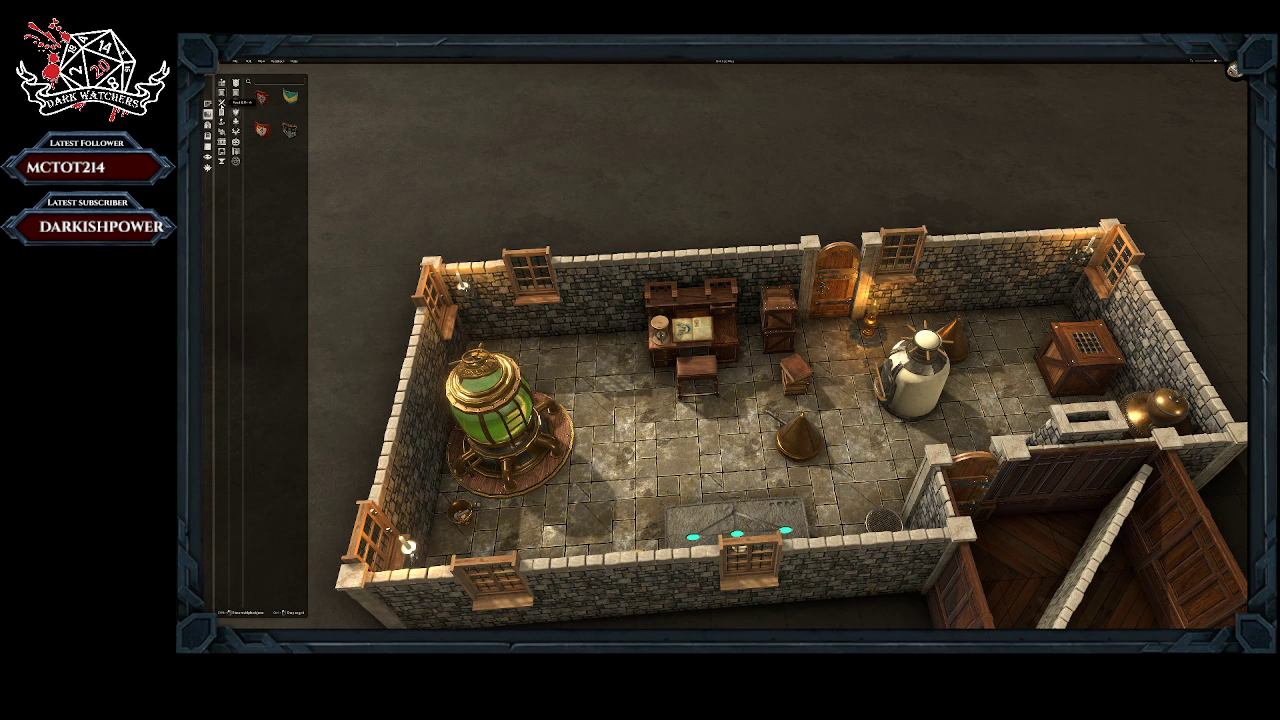
pyautogui.click(224, 113)
pyautogui.click(223, 120)
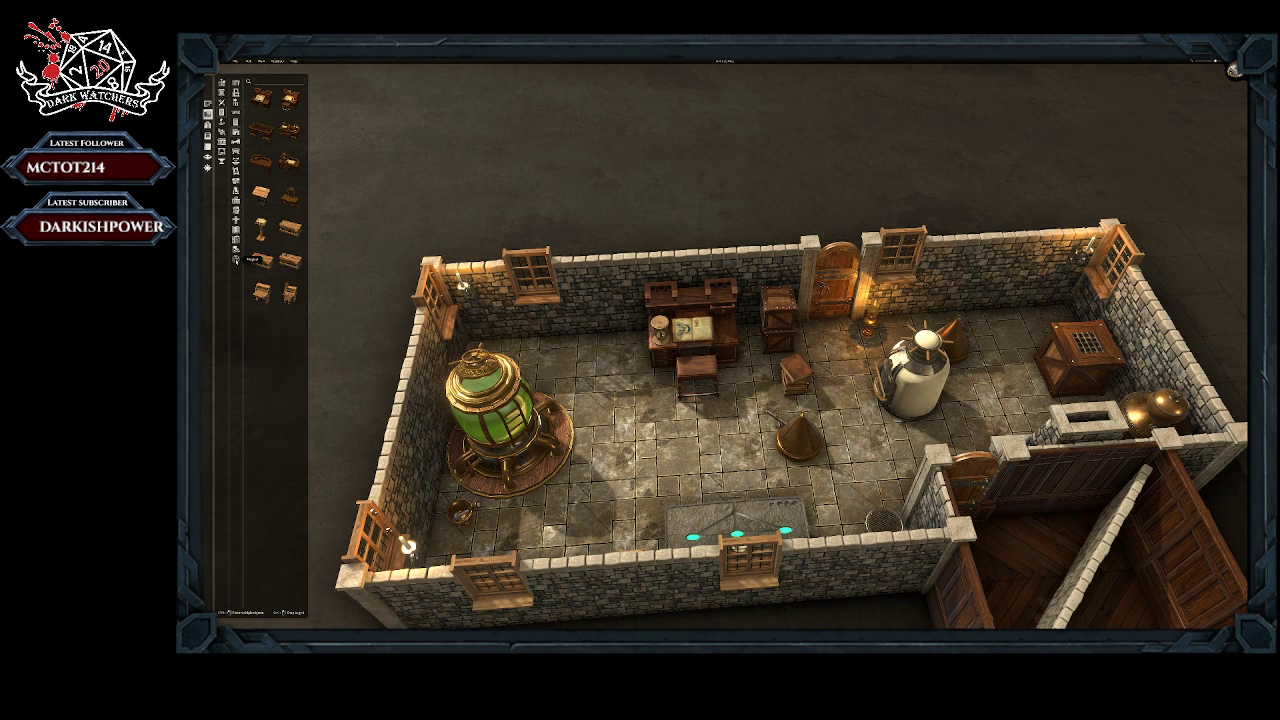
pyautogui.click(236, 259)
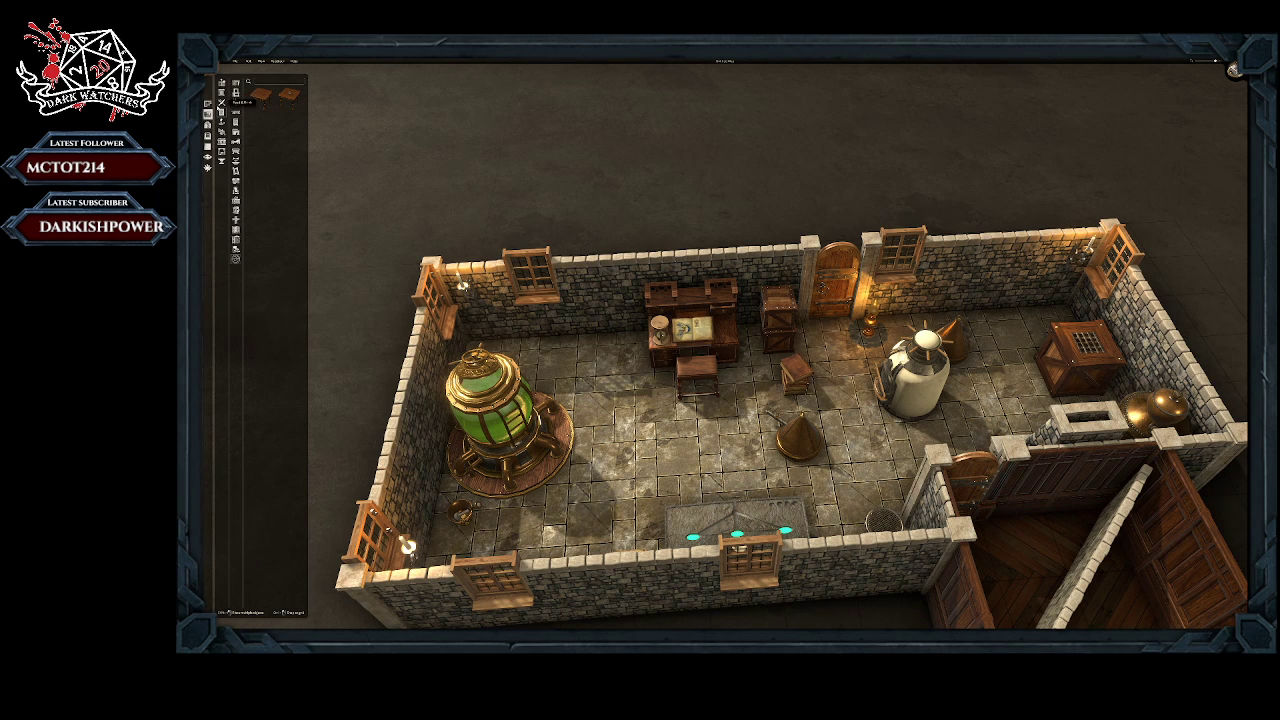
pyautogui.click(222, 103)
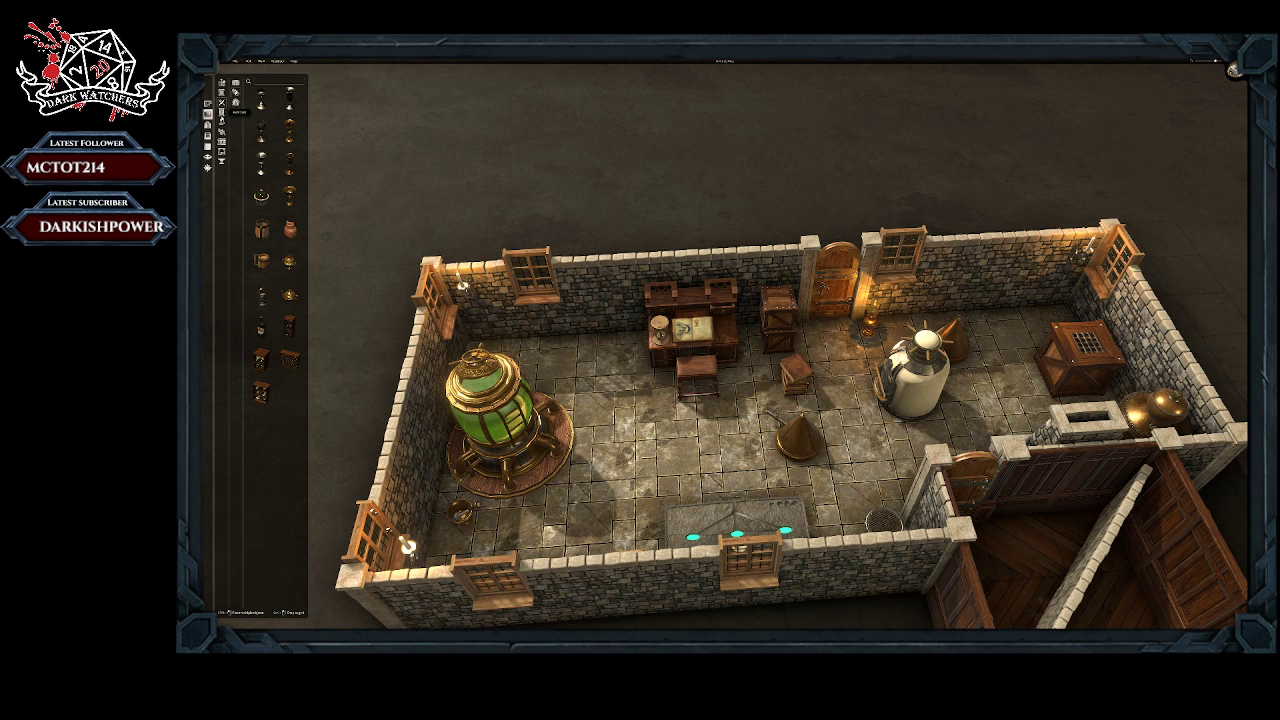
pyautogui.click(222, 113)
pyautogui.click(222, 122)
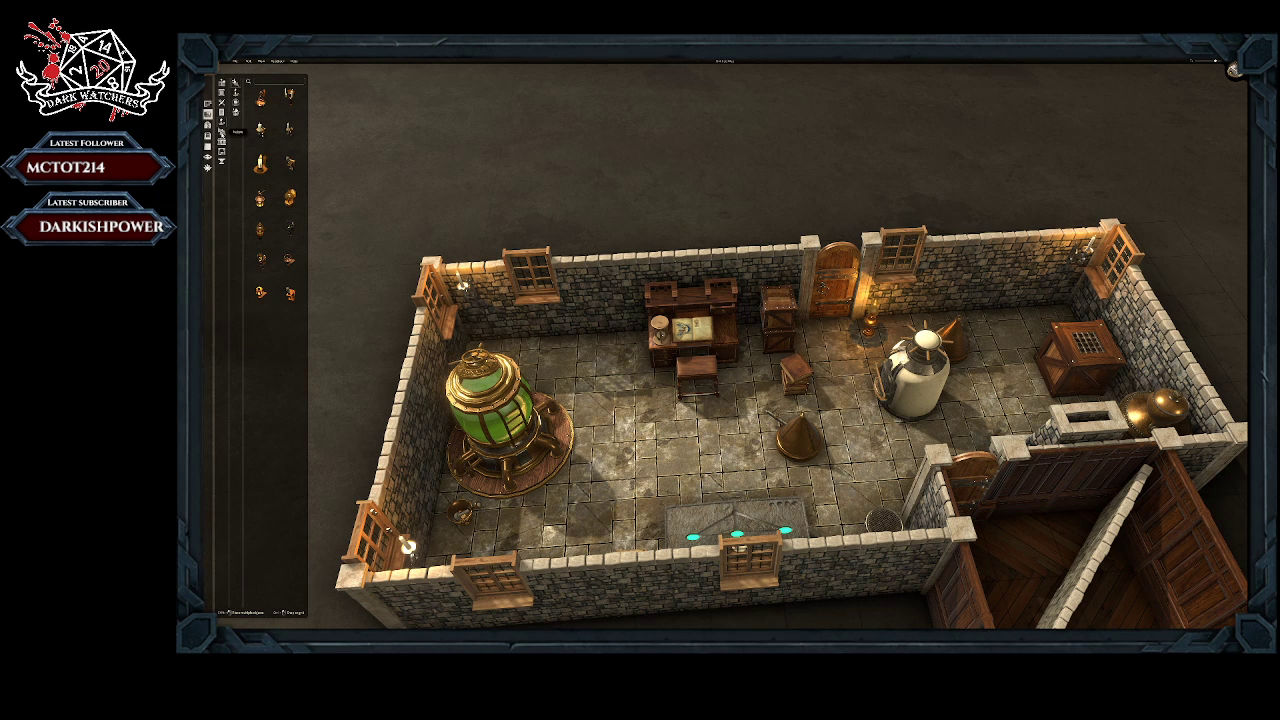
pyautogui.click(222, 132)
# Step: Review the map export settings and top-down preview, and close them without exporting
pyautogui.scroll(-5, 720, 390)
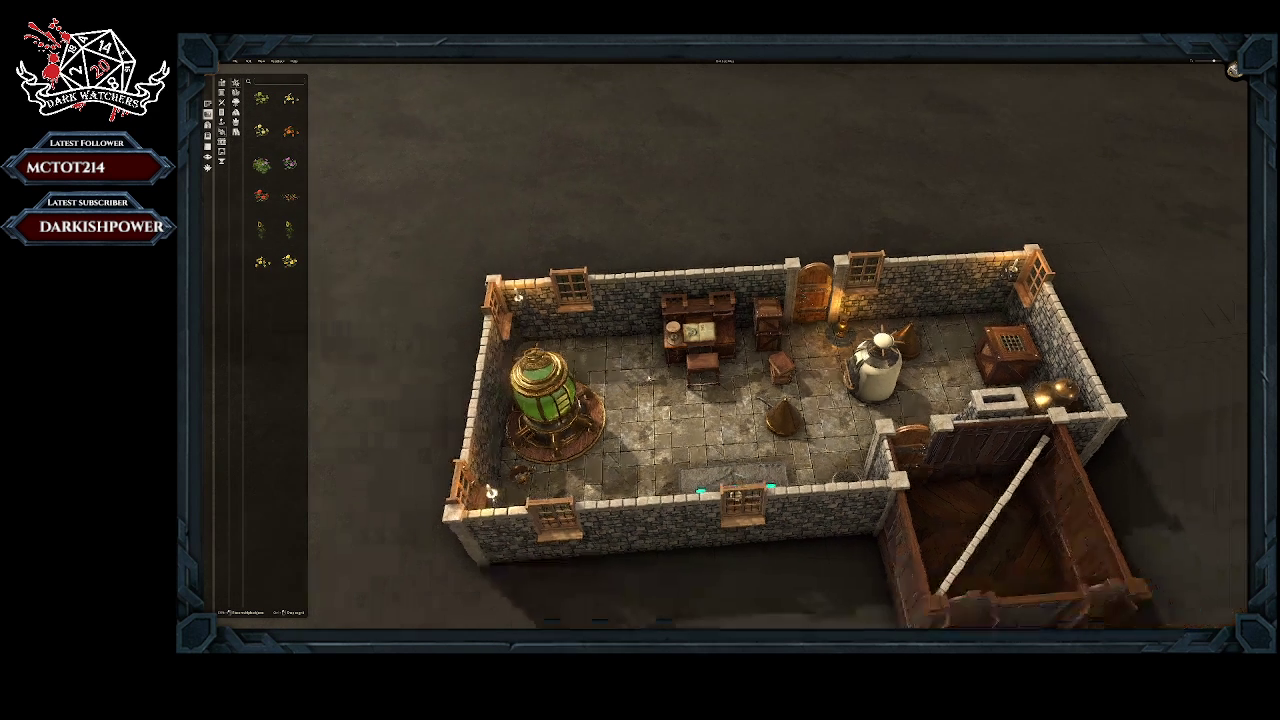
pyautogui.scroll(-2, 720, 390)
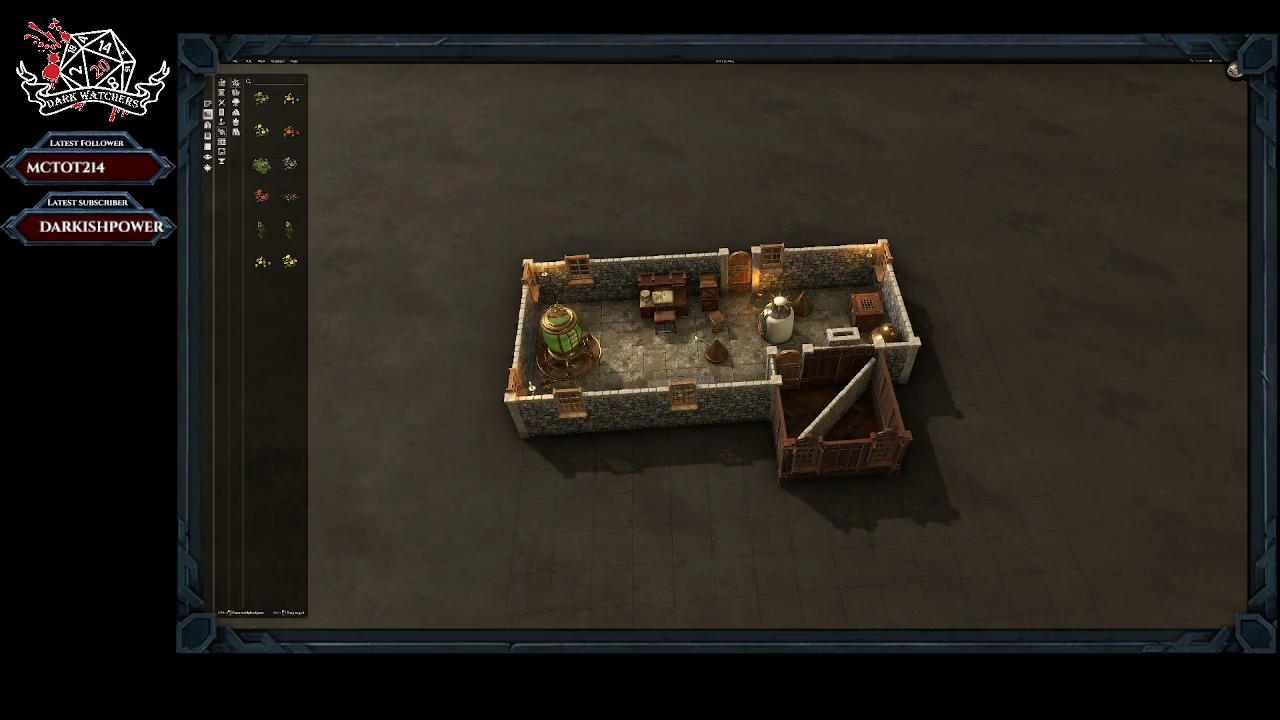
pyautogui.moveTo(697, 338)
pyautogui.mouseDown(button='right')
pyautogui.moveTo(658, 362)
pyautogui.moveTo(706, 390)
pyautogui.moveTo(689, 347)
pyautogui.moveTo(690, 358)
pyautogui.mouseUp(button='right')
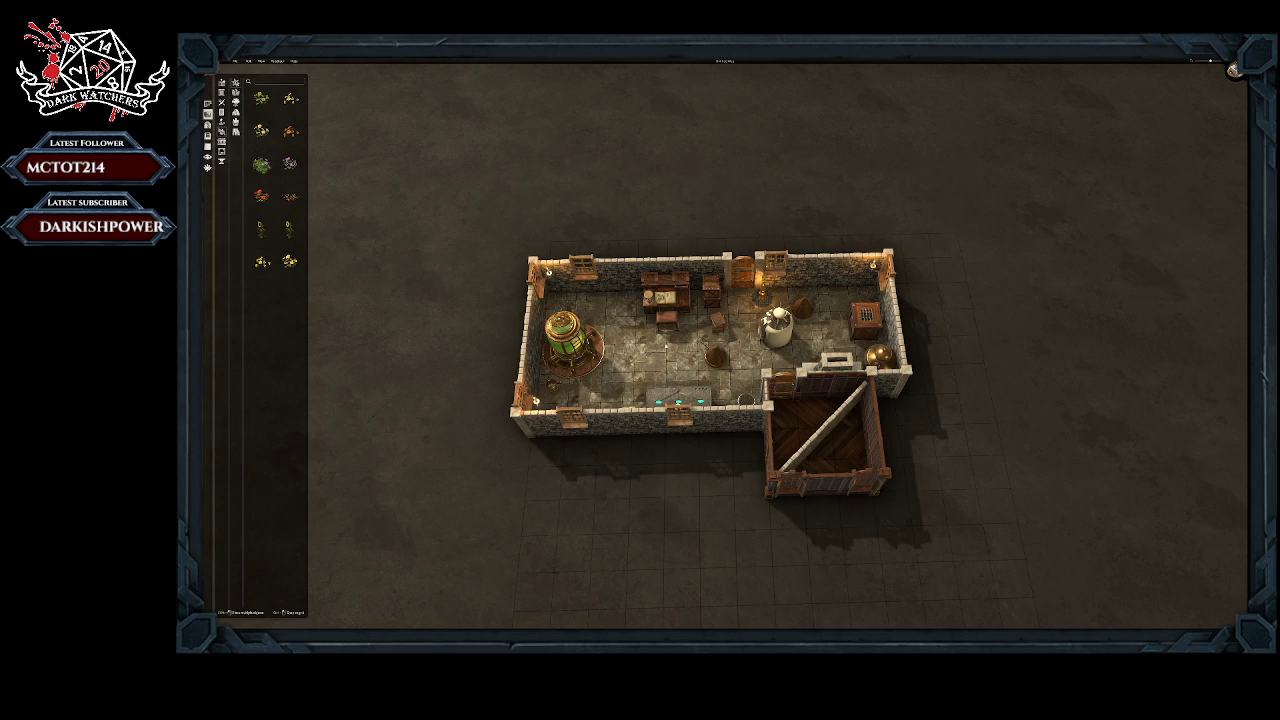
pyautogui.scroll(-2, 679, 367)
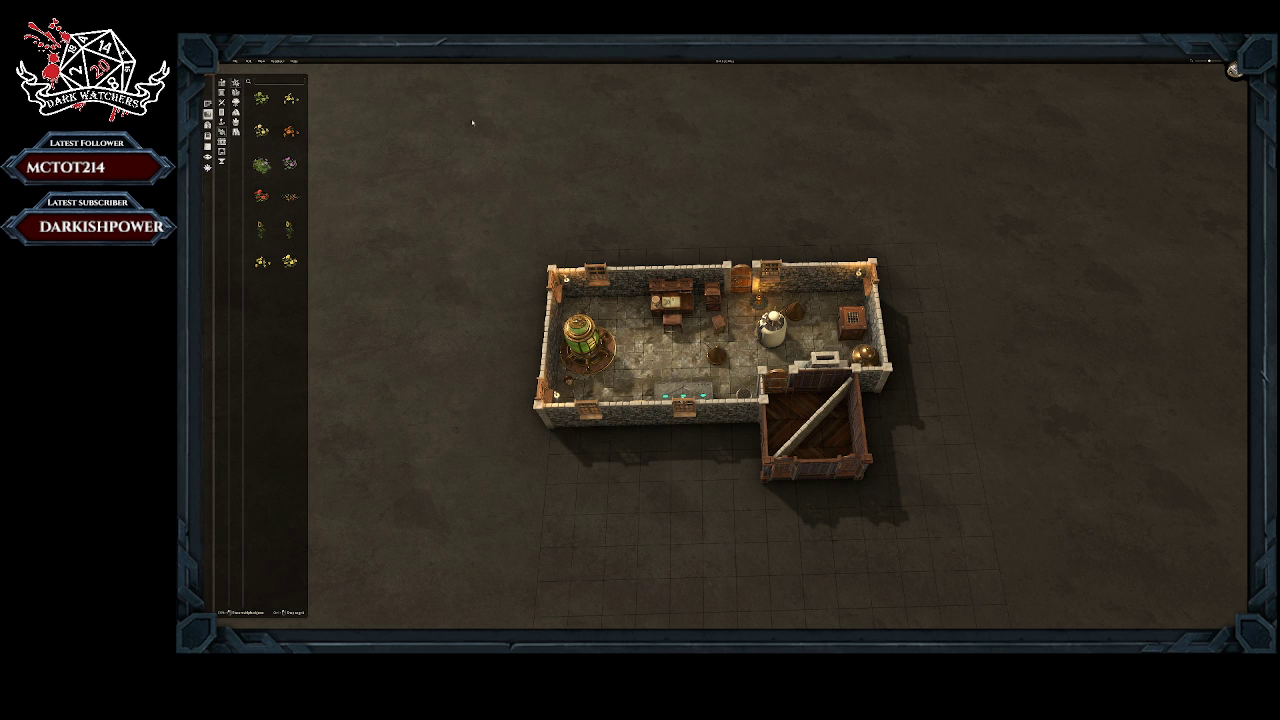
pyautogui.click(235, 61)
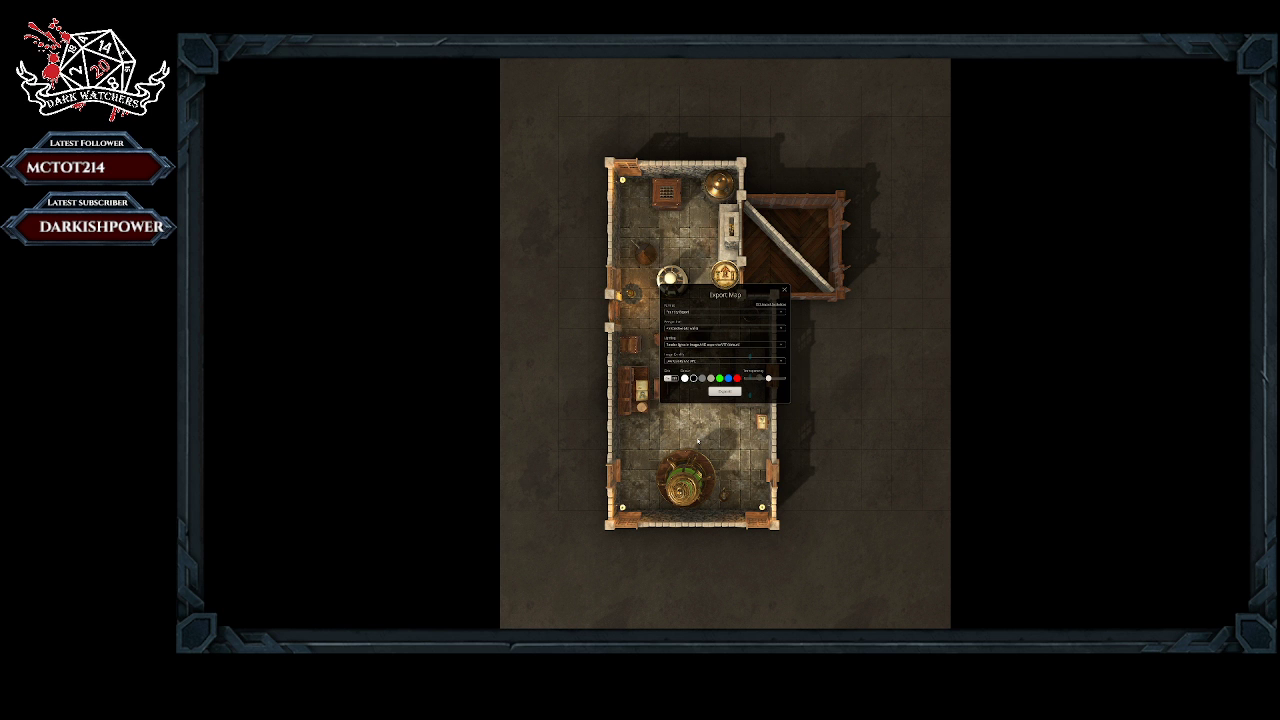
pyautogui.click(785, 291)
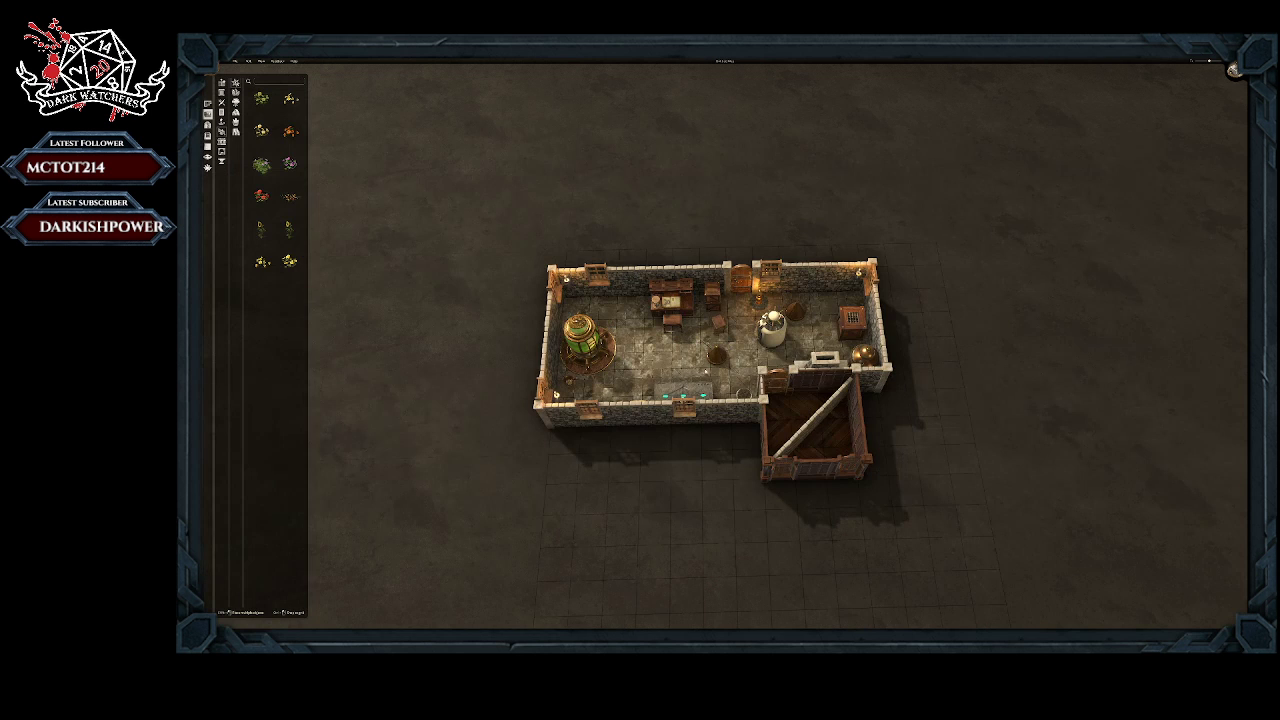
pyautogui.scroll(8, 673, 339)
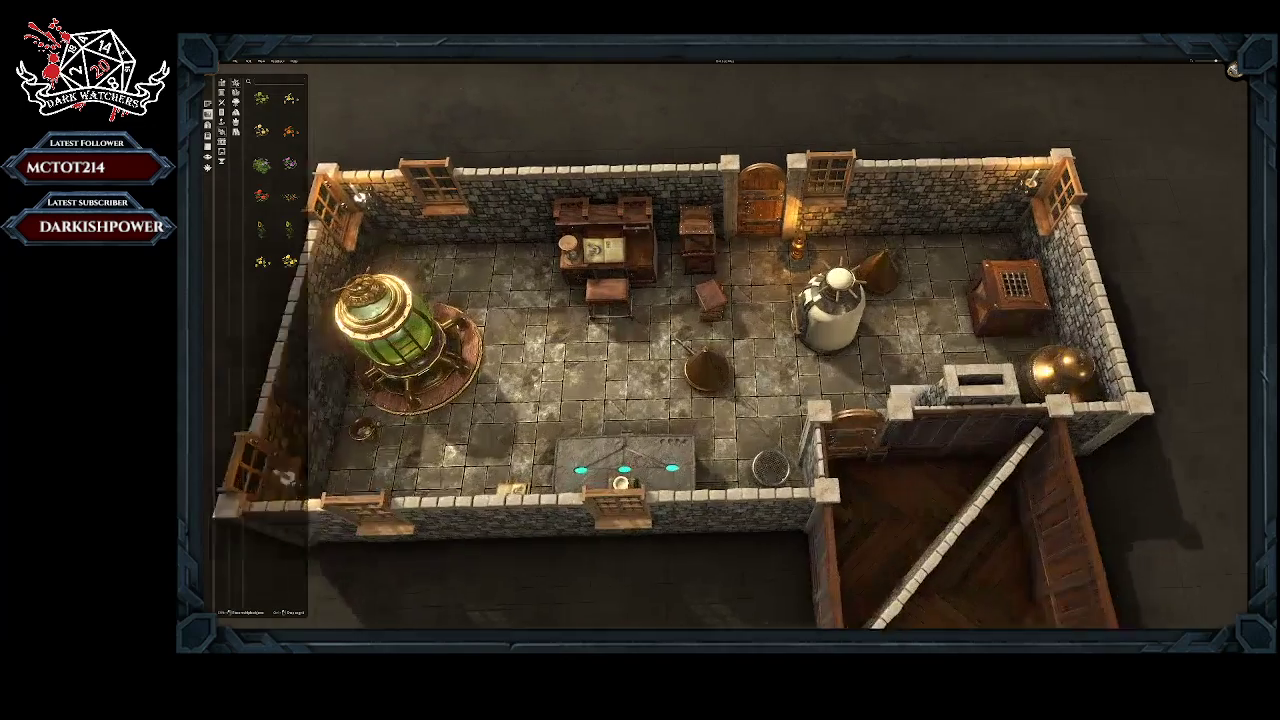
pyautogui.scroll(2, 673, 339)
pyautogui.moveTo(600, 345); pyautogui.dragTo(657, 297, button='right')
pyautogui.scroll(-3, 657, 297)
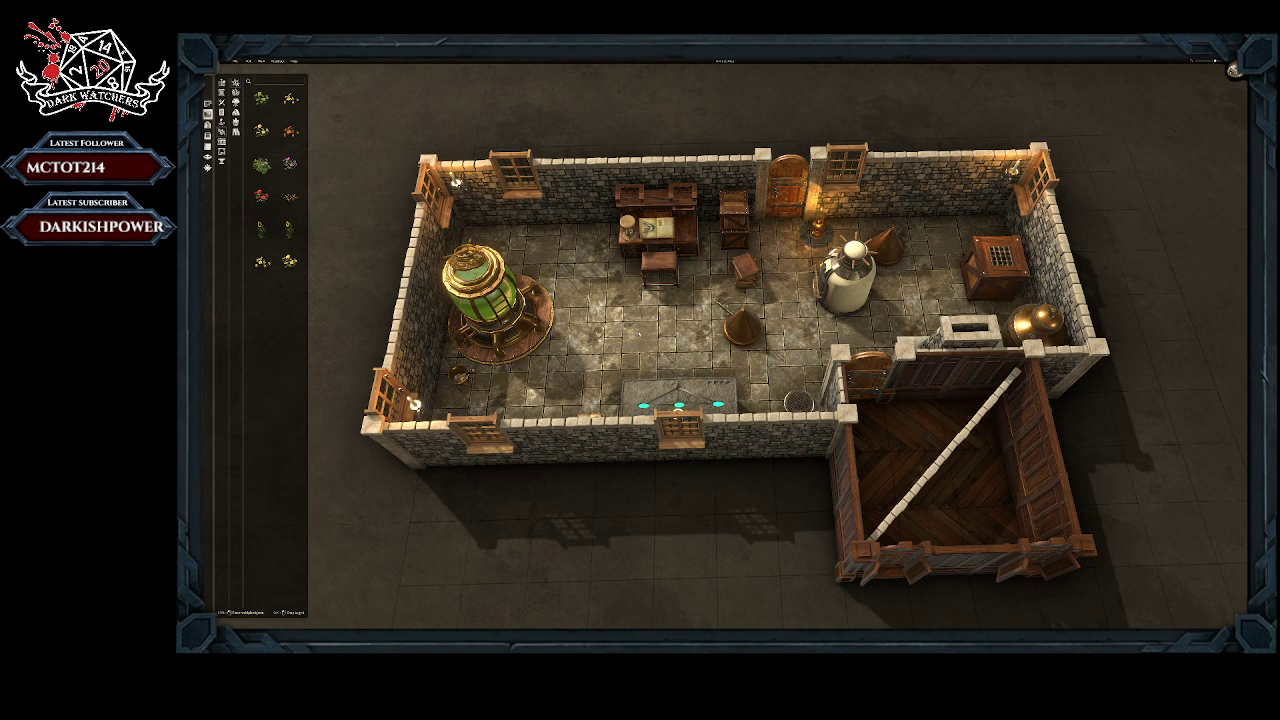
pyautogui.scroll(-4, 750, 382)
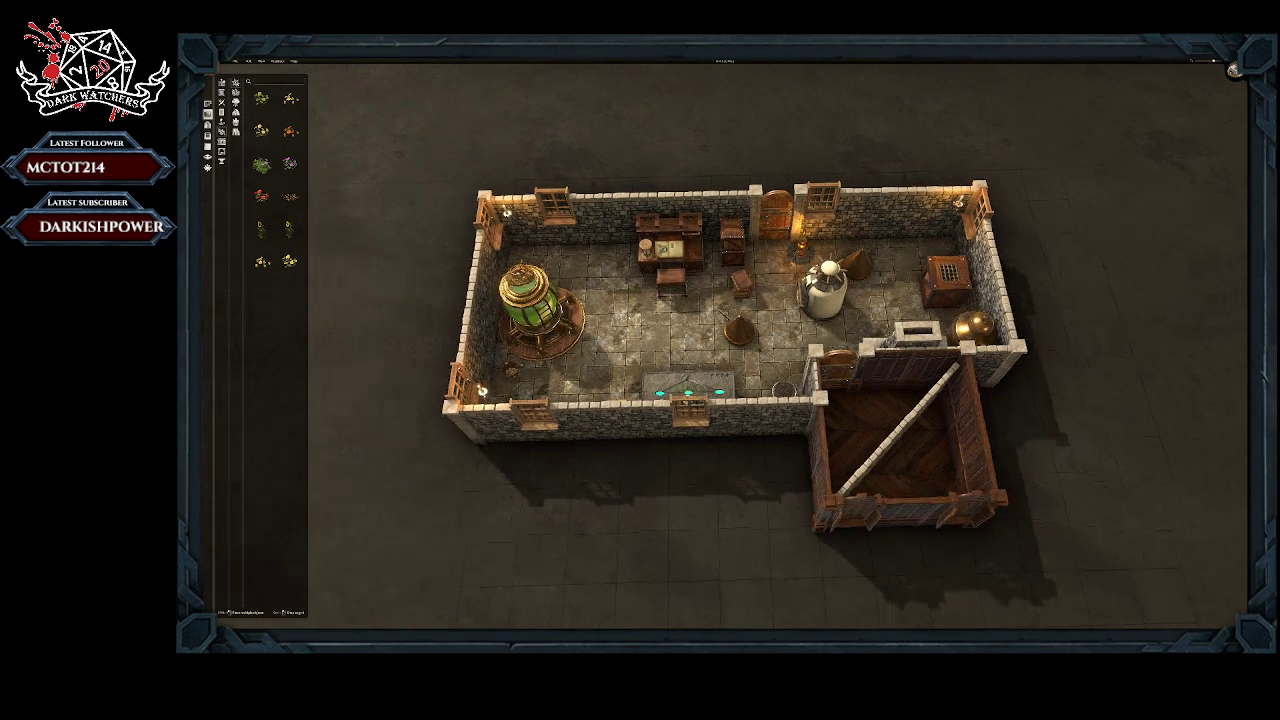
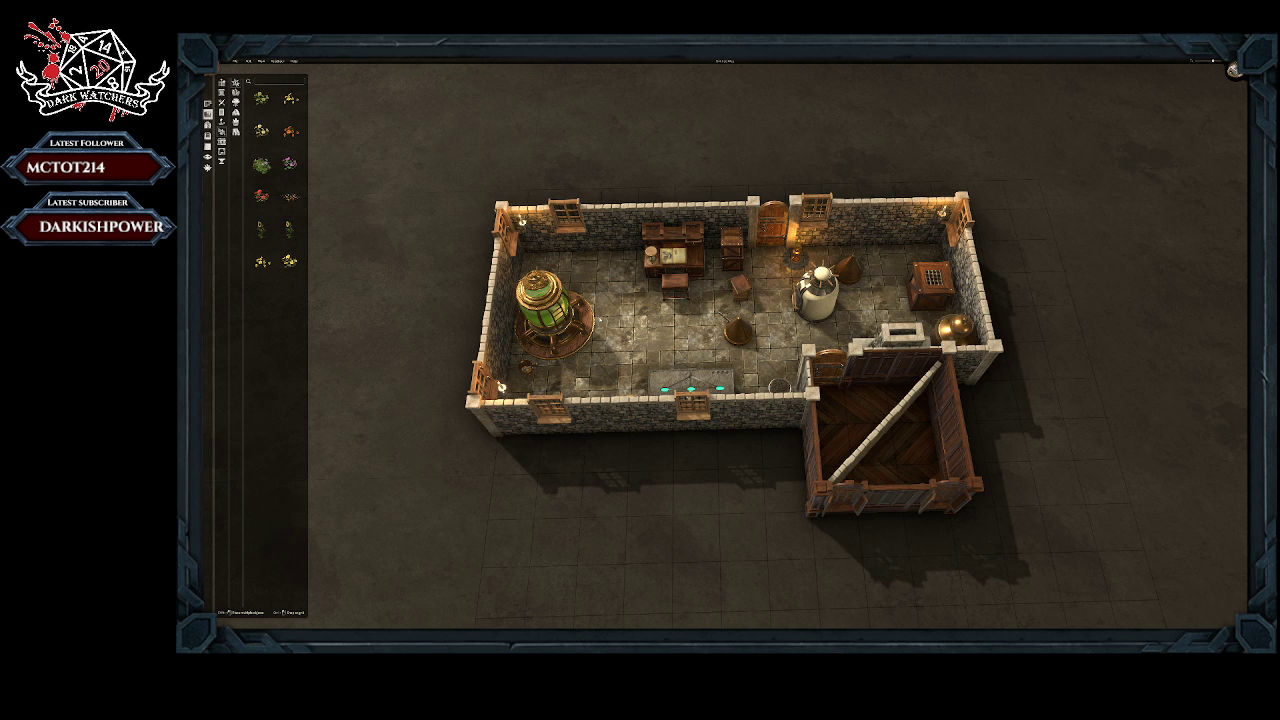
# Step: Examine the furnished stone laboratory and its attached wooden room from several angles and distances
pyautogui.scroll(-3, 727, 343)
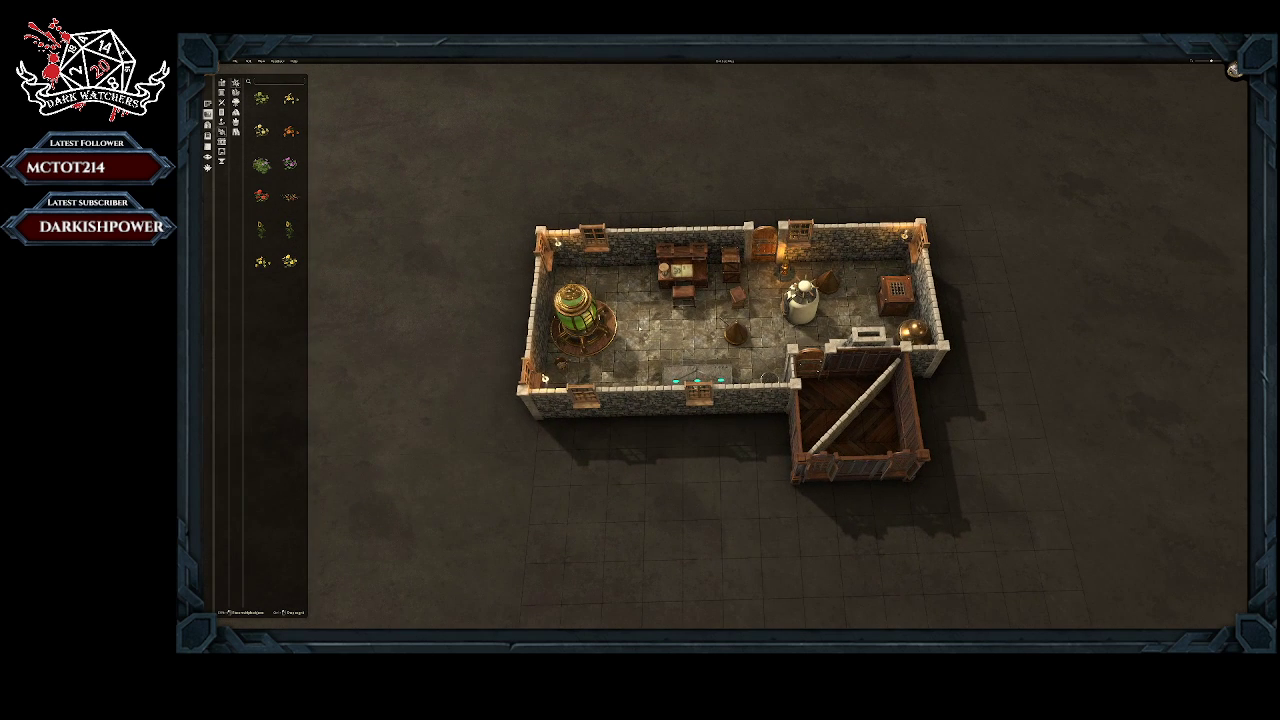
pyautogui.moveTo(641, 326); pyautogui.dragTo(705, 304, button='right')
pyautogui.moveTo(705, 304)
pyautogui.mouseDown(button='middle')
pyautogui.moveTo(702, 381)
pyautogui.moveTo(719, 308)
pyautogui.moveTo(692, 324)
pyautogui.mouseUp(button='middle')
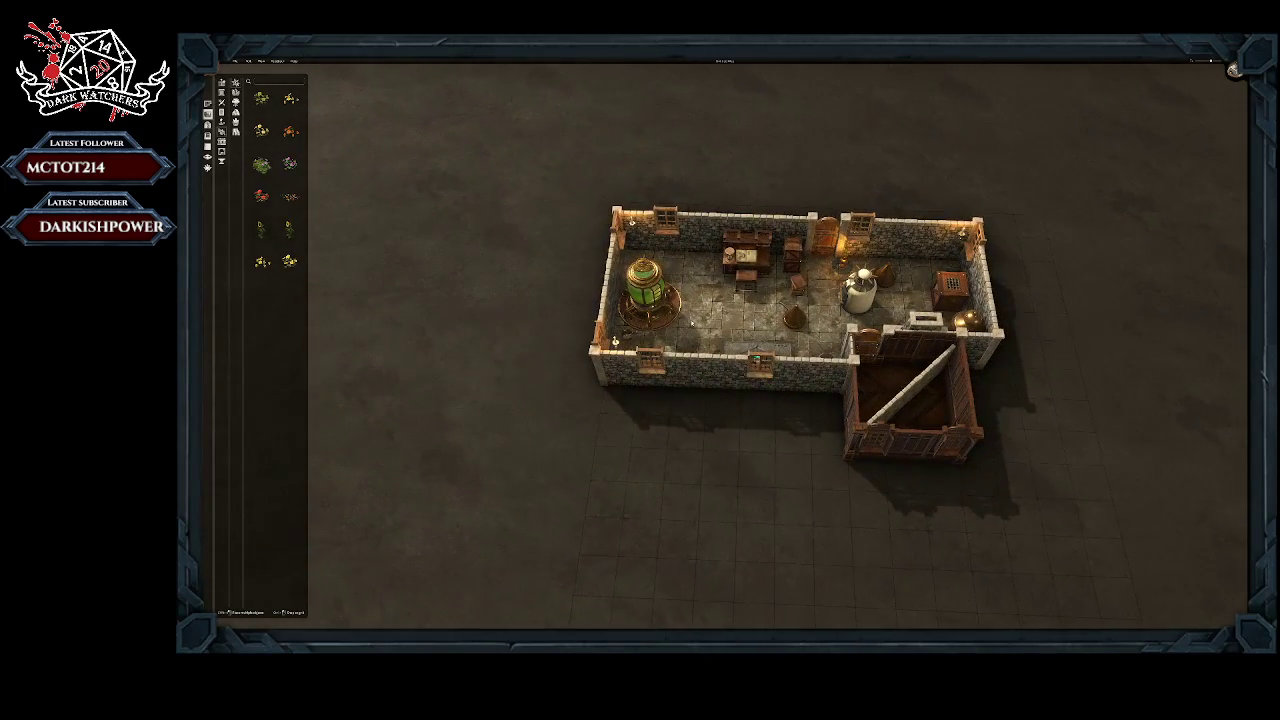
pyautogui.scroll(3, 692, 324)
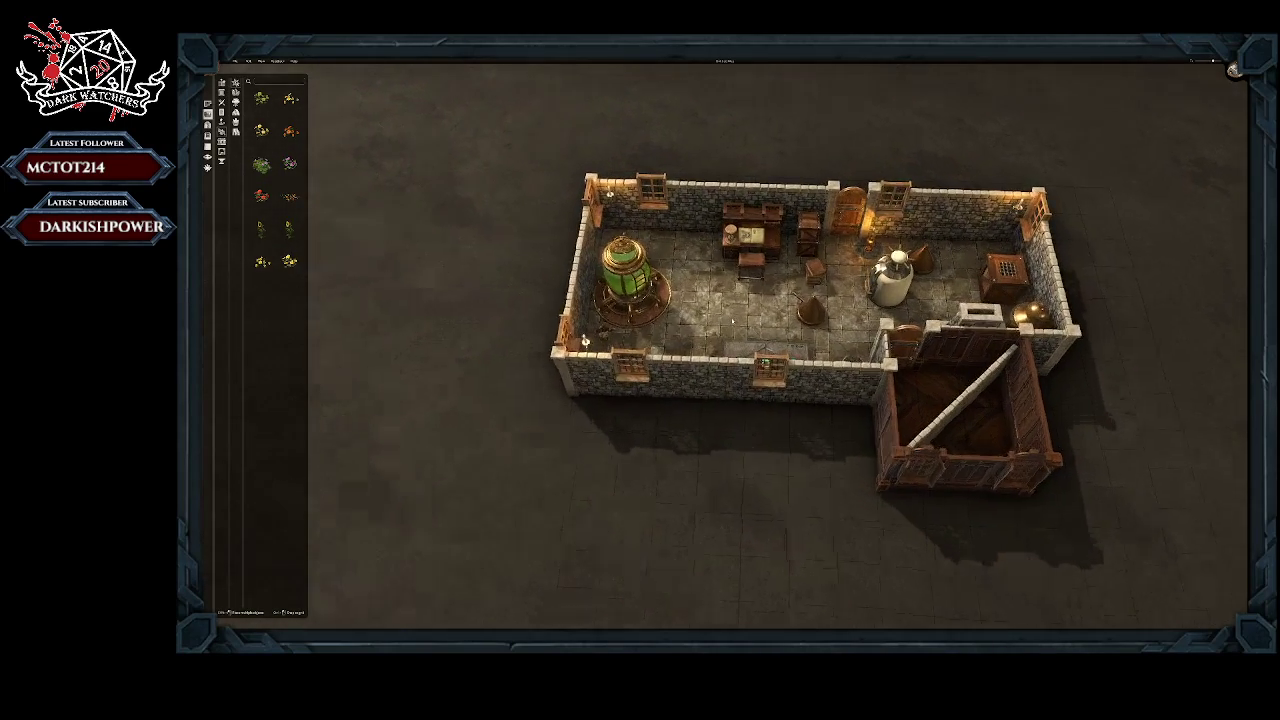
pyautogui.moveTo(694, 324); pyautogui.dragTo(706, 297, button='middle')
pyautogui.scroll(-2, 706, 297)
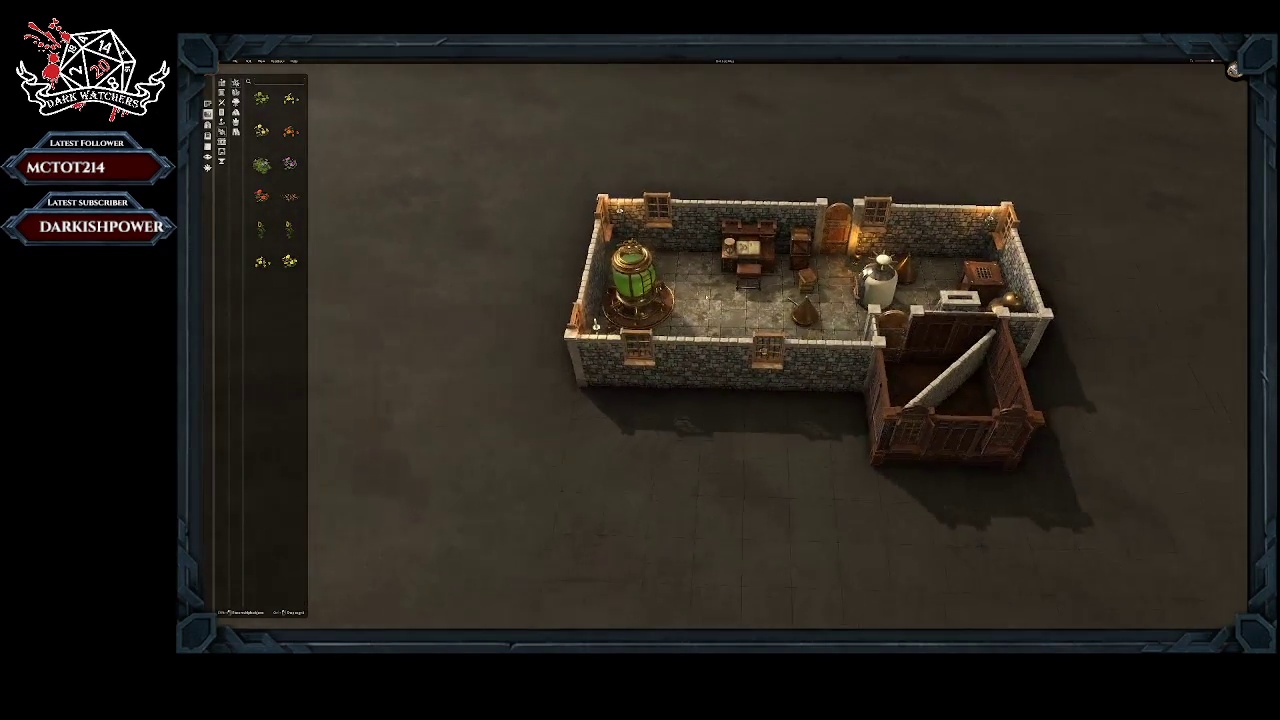
pyautogui.scroll(1, 706, 297)
pyautogui.scroll(-3, 443, 437)
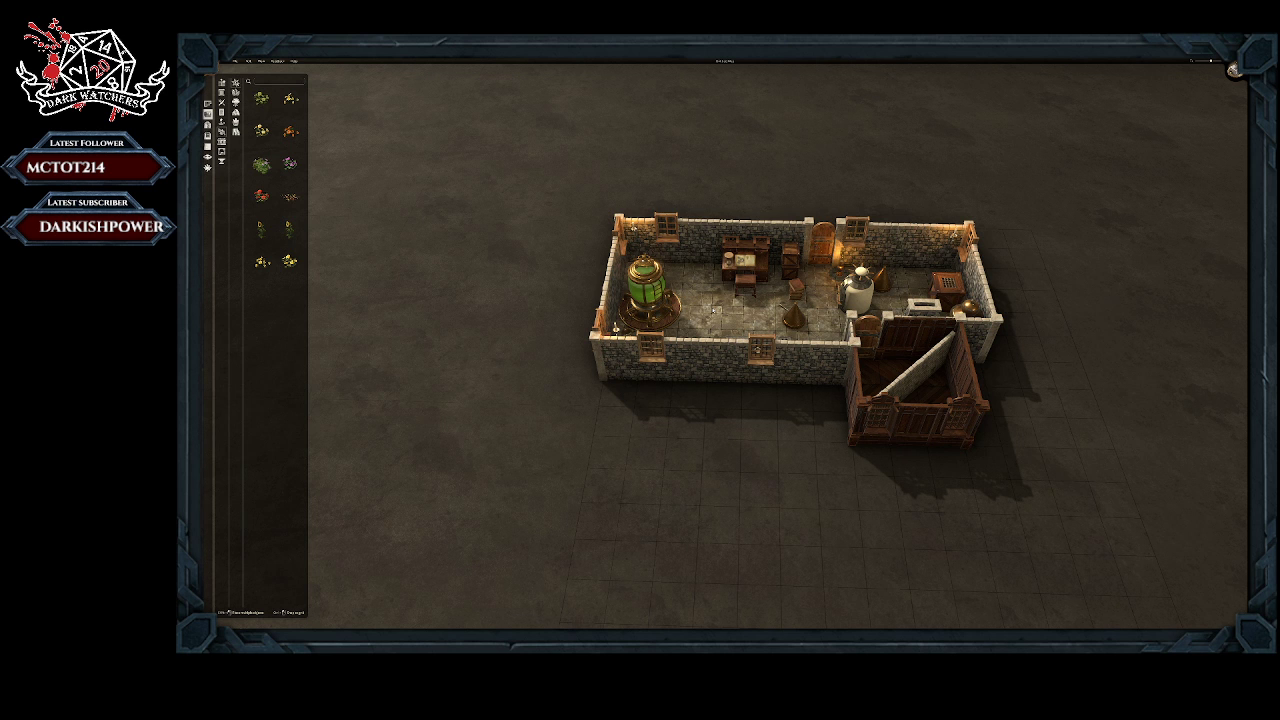
pyautogui.scroll(4, 683, 328)
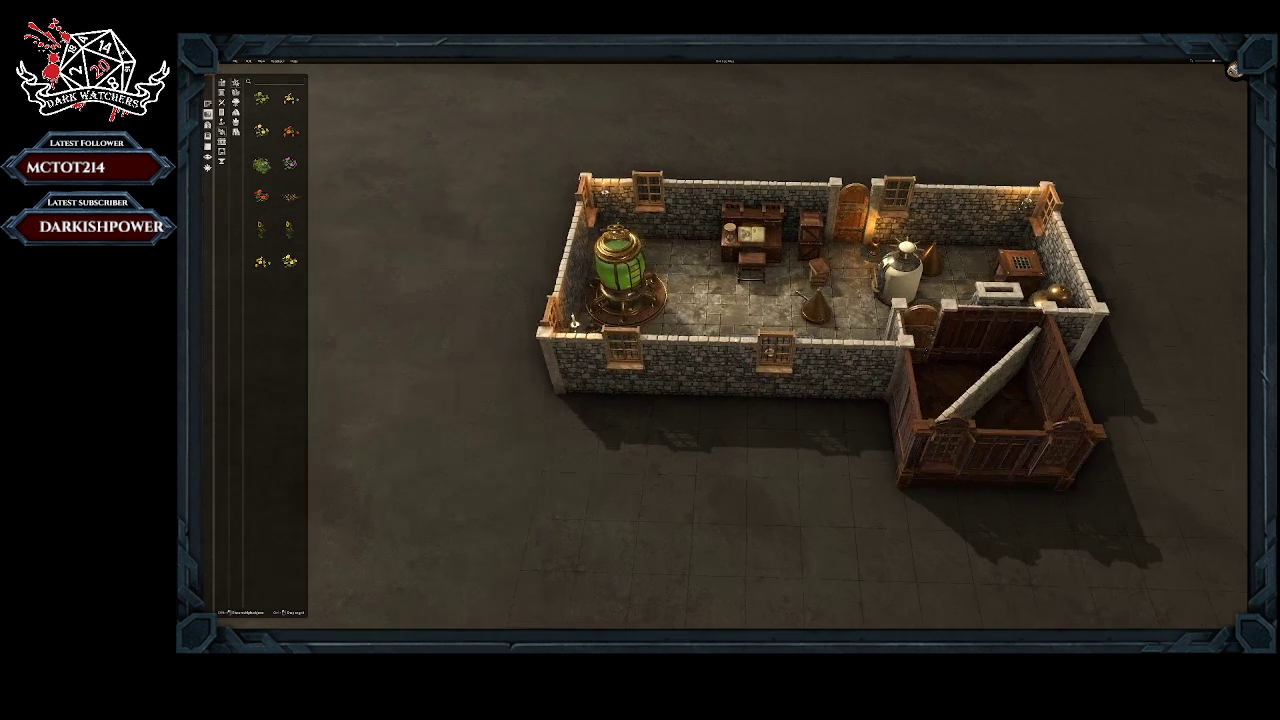
pyautogui.scroll(-4, 735, 318)
pyautogui.moveTo(734, 317); pyautogui.dragTo(590, 311, button='middle')
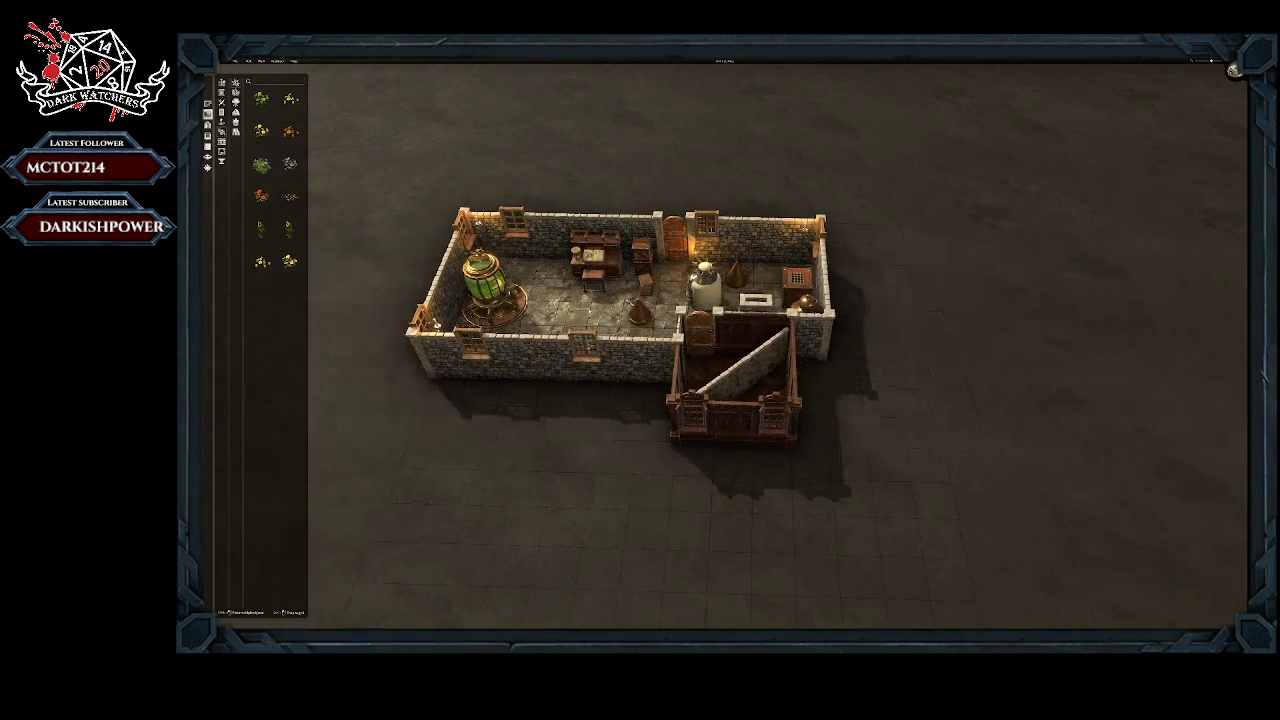
# Step: Bring up the map export settings with the top-down preview again and close them without exporting
pyautogui.click(236, 62)
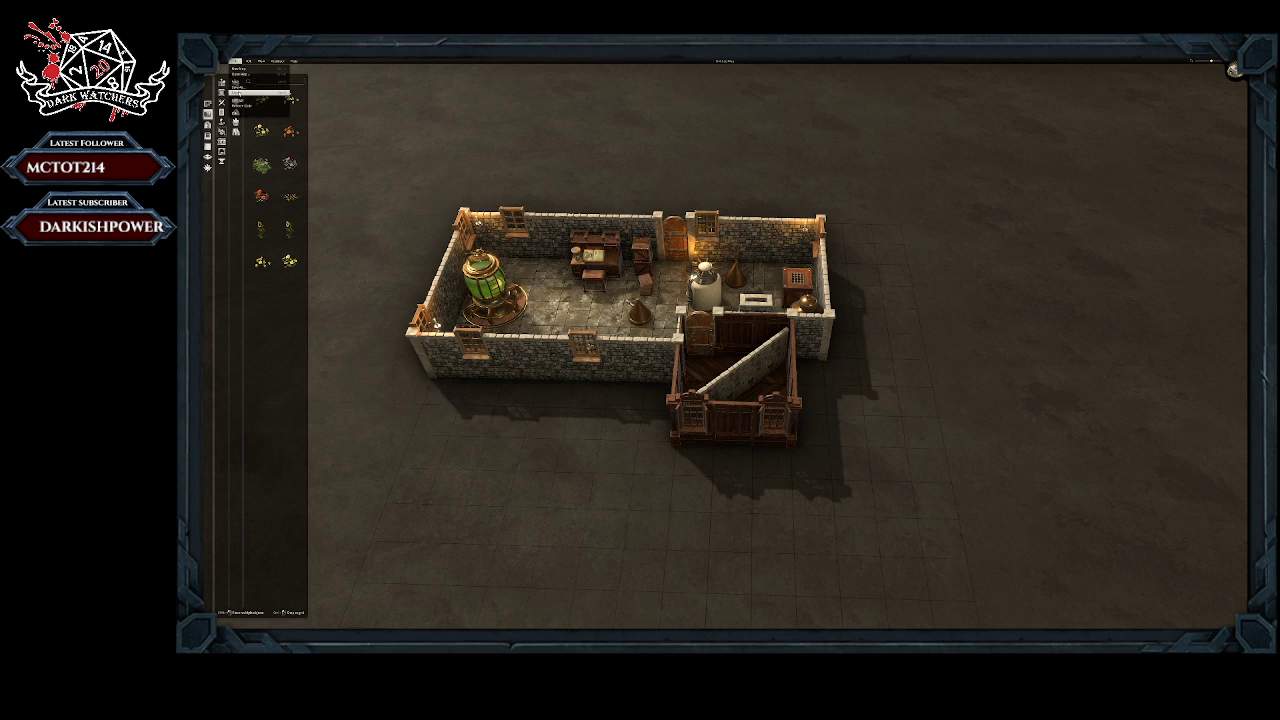
pyautogui.click(238, 100)
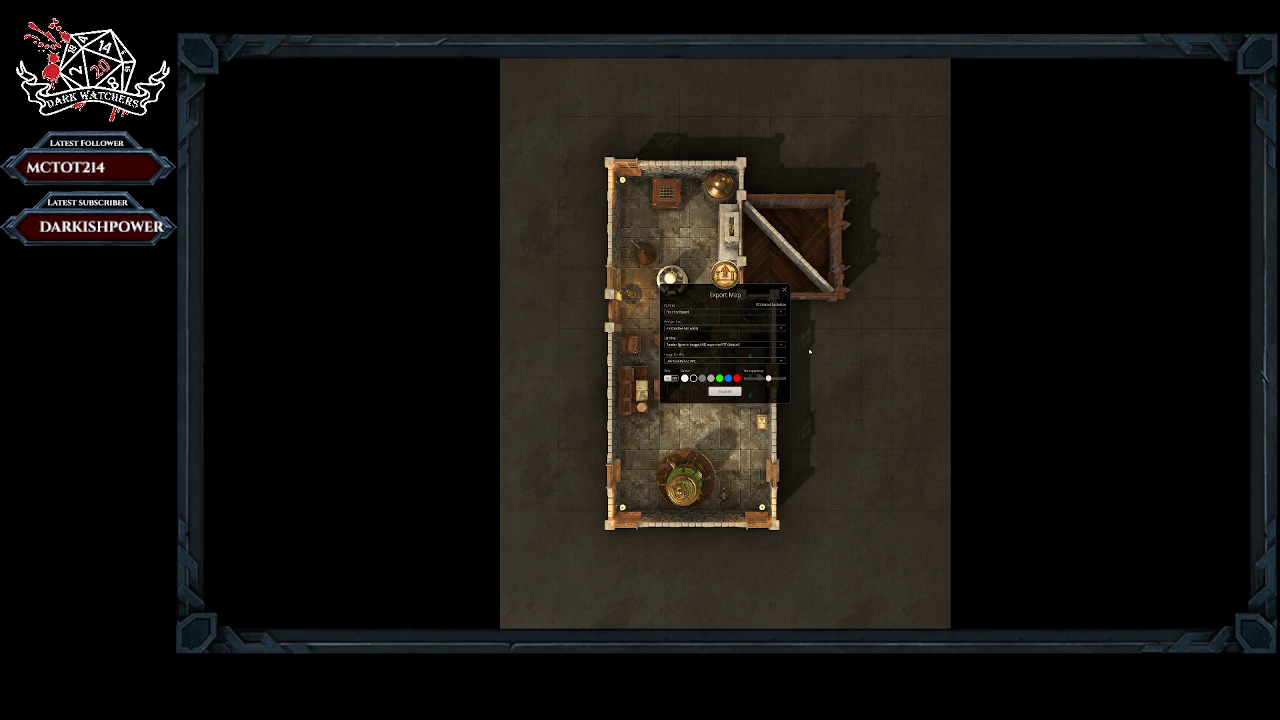
pyautogui.click(784, 292)
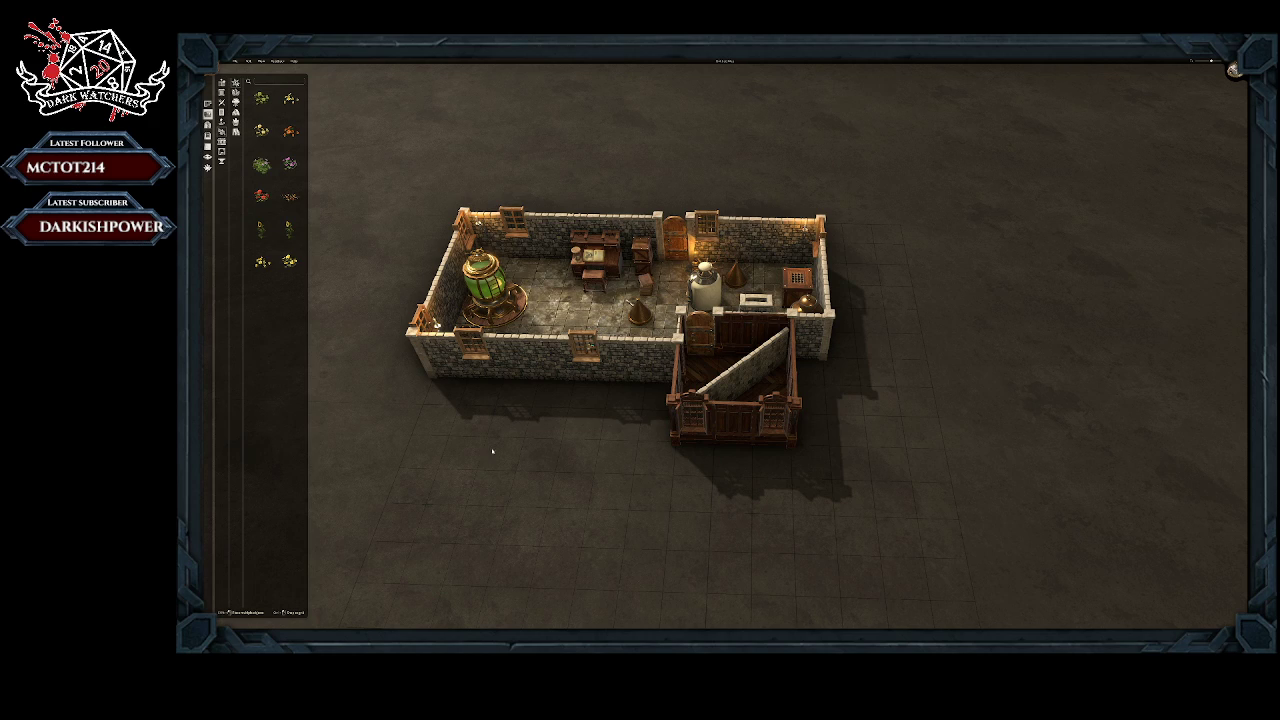
# Step: Move the round brass vessel from beside the wooden room across to the opposite long stone wall, next to the grated crate
pyautogui.moveTo(503, 432); pyautogui.dragTo(614, 443, button='middle')
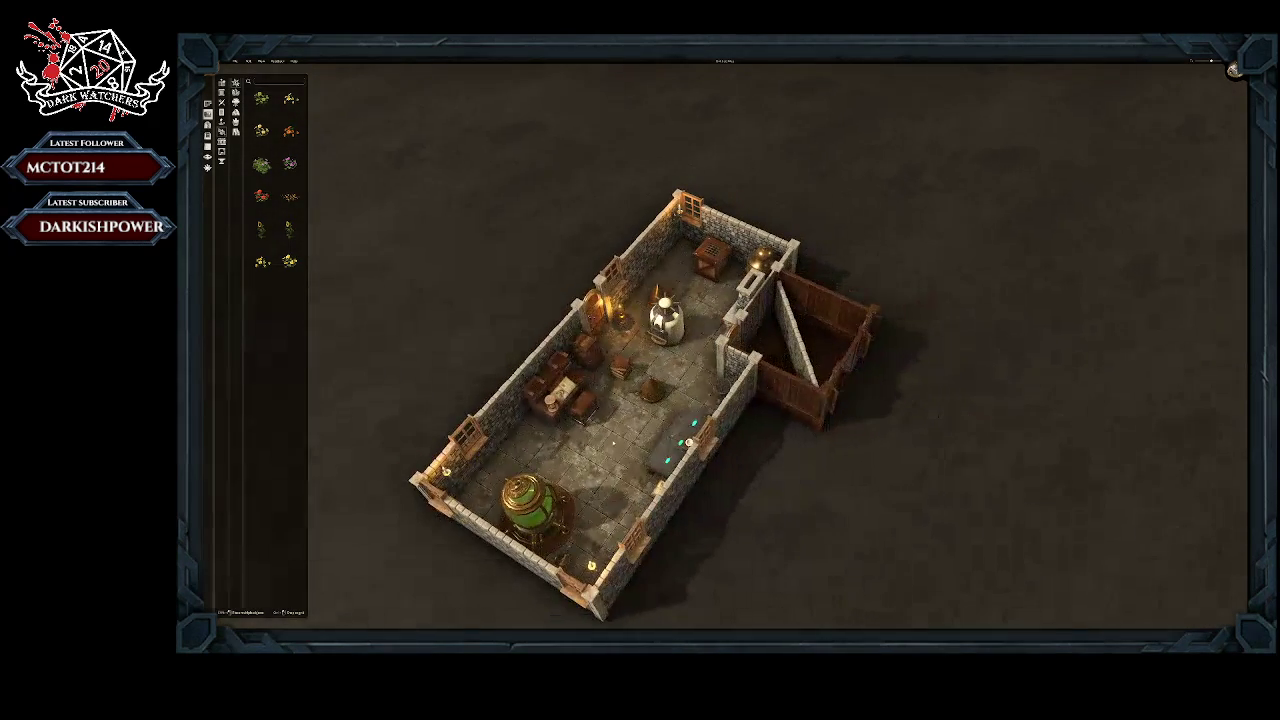
pyautogui.moveTo(614, 443); pyautogui.dragTo(637, 315, button='right')
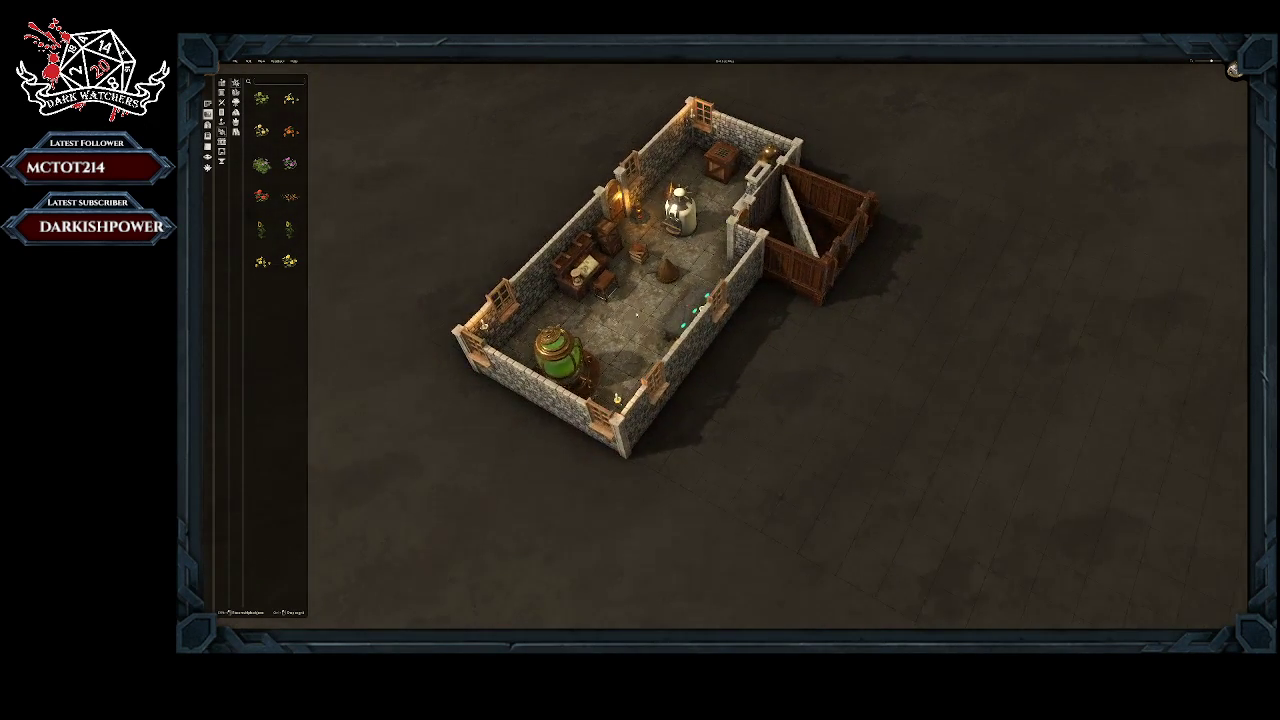
pyautogui.moveTo(642, 325); pyautogui.dragTo(682, 370, button='middle')
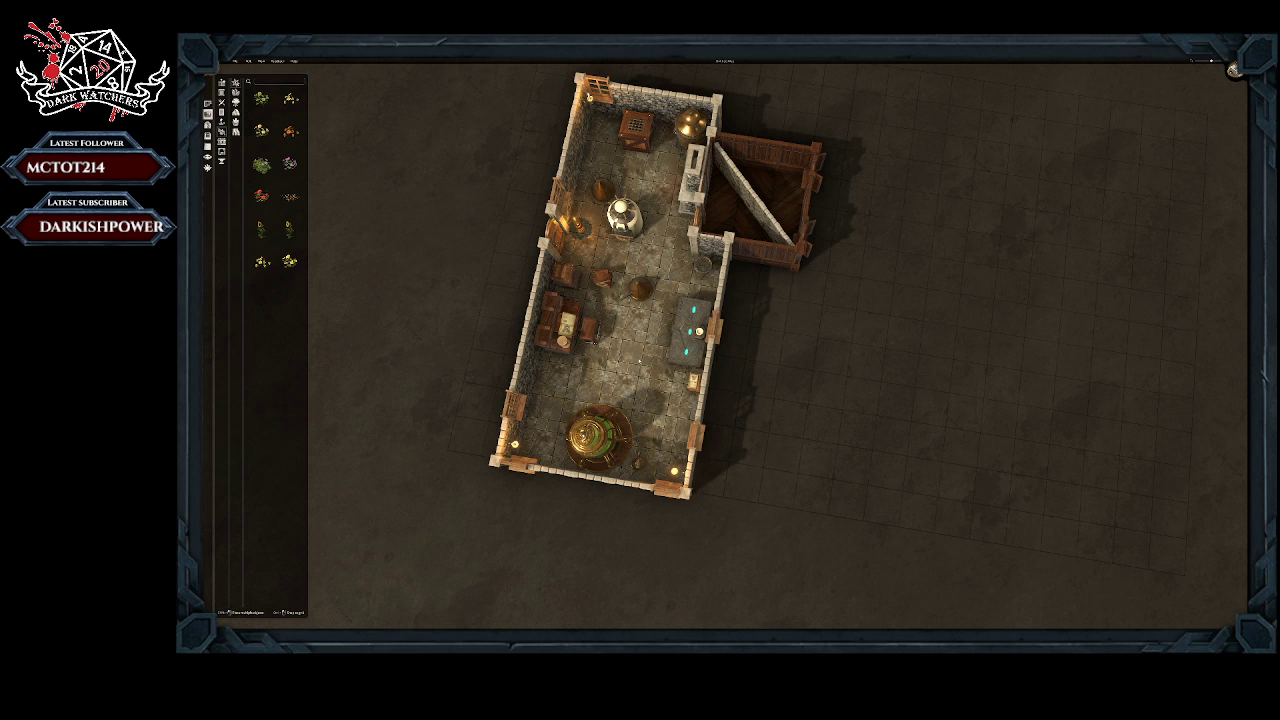
pyautogui.moveTo(633, 300); pyautogui.dragTo(691, 320, button='middle')
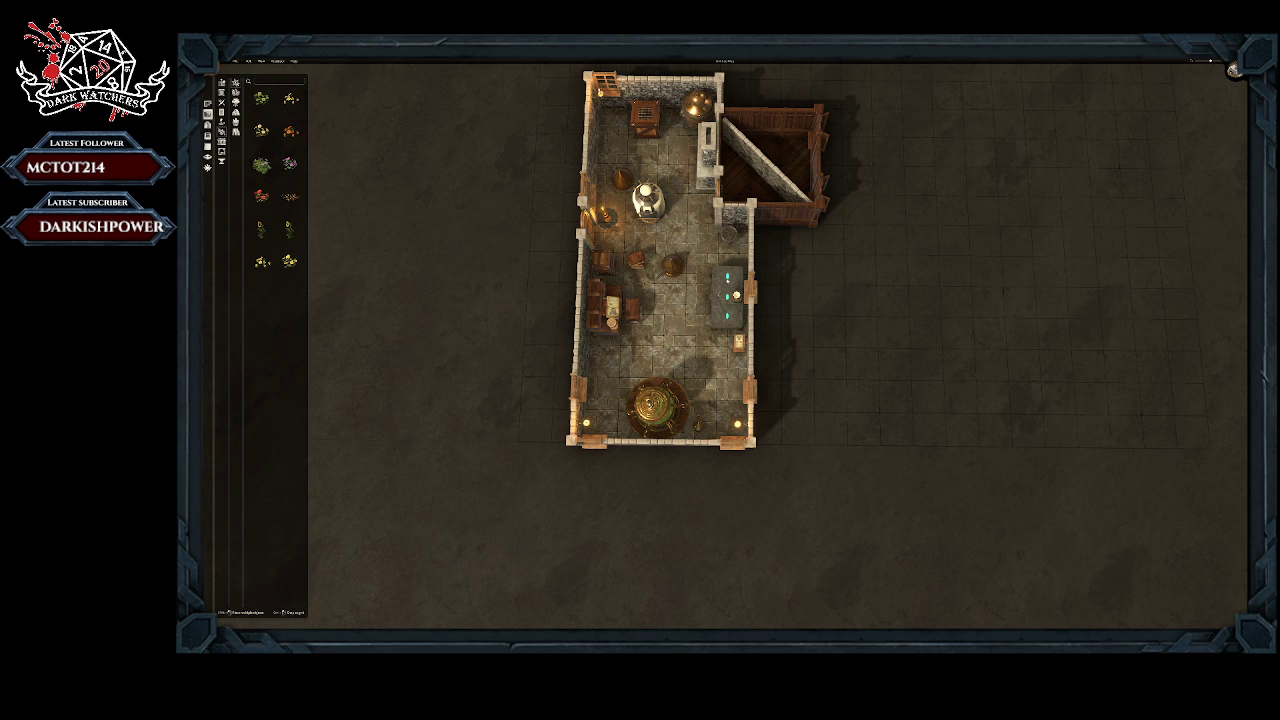
pyautogui.scroll(-2, 659, 360)
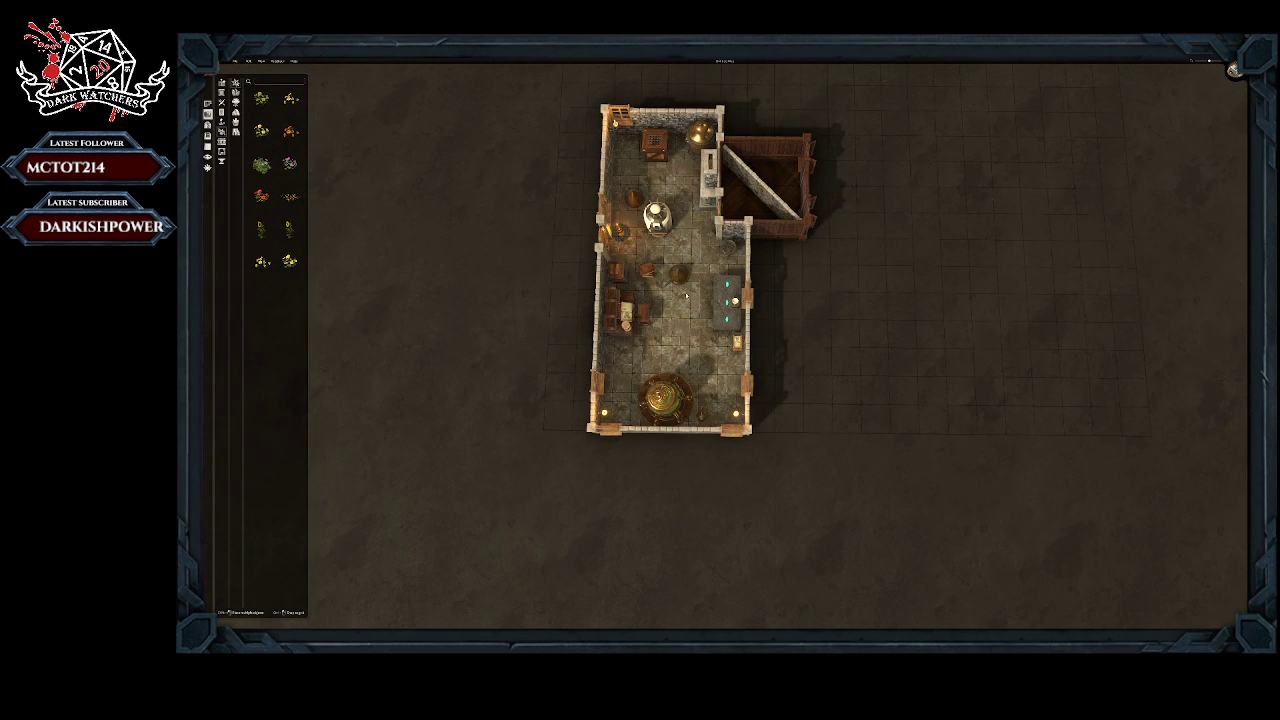
pyautogui.moveTo(731, 230); pyautogui.dragTo(685, 328, button='right')
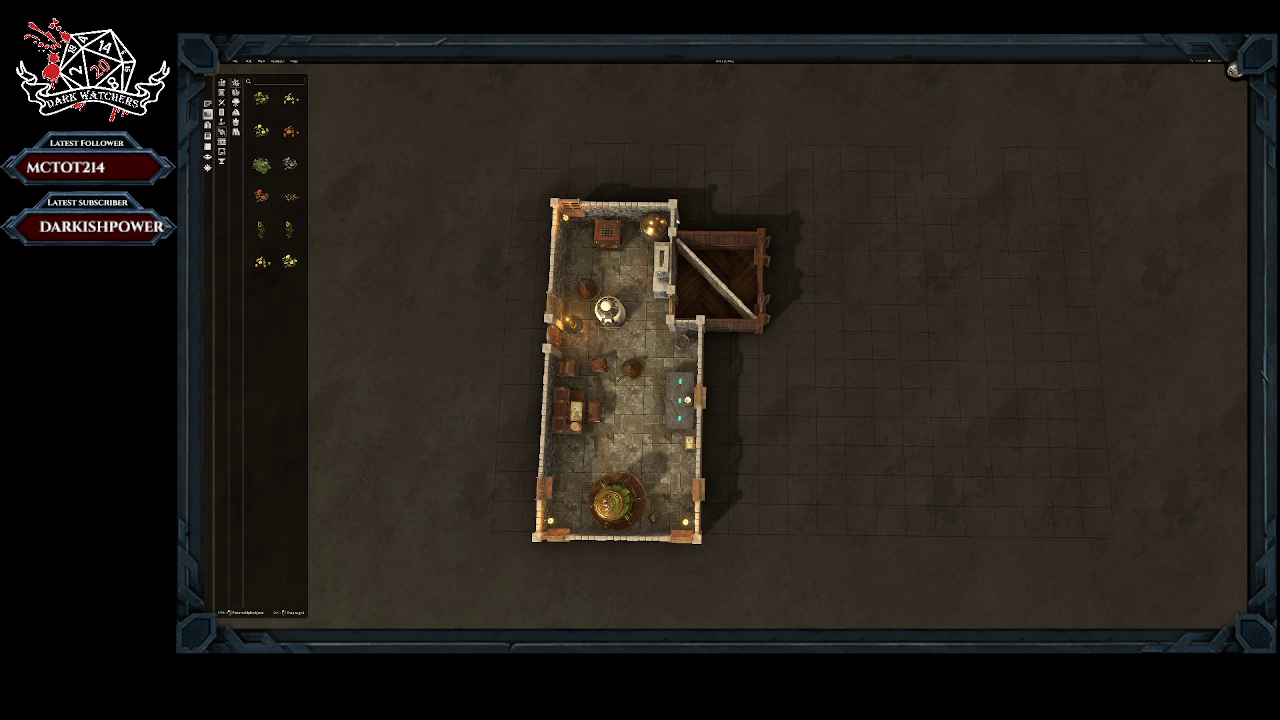
pyautogui.click(654, 228)
pyautogui.moveTo(654, 228); pyautogui.dragTo(529, 236)
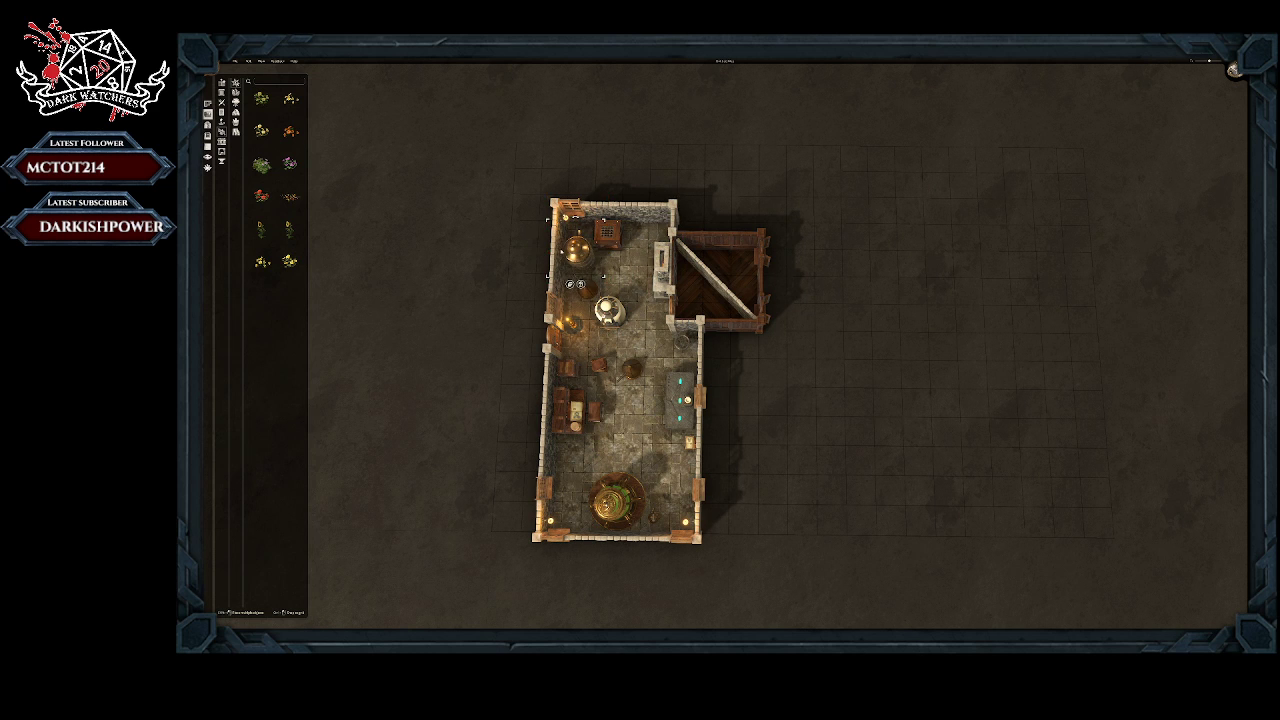
pyautogui.click(674, 226)
# Step: Build a furnished stone-walled room with a checkered floor and benches around and beyond the small wooden room
pyautogui.click(208, 104)
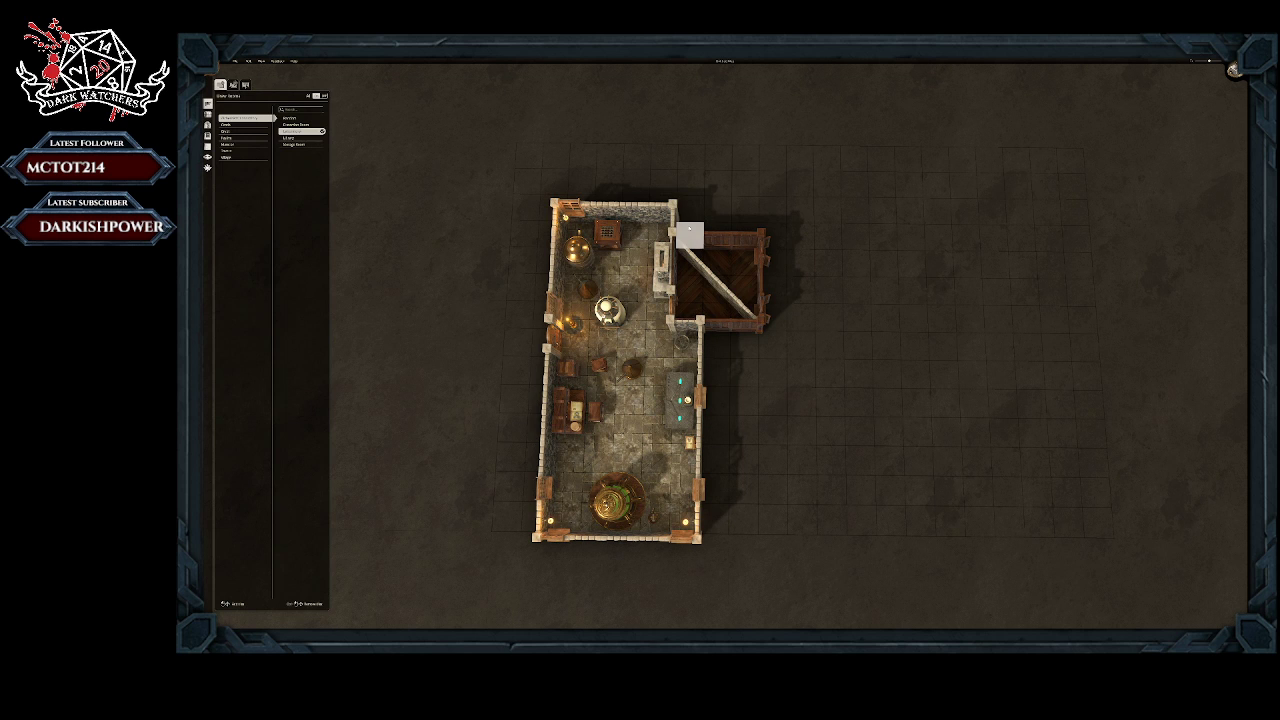
pyautogui.moveTo(689, 229); pyautogui.dragTo(784, 246)
pyautogui.moveTo(803, 488); pyautogui.dragTo(785, 429, button='middle')
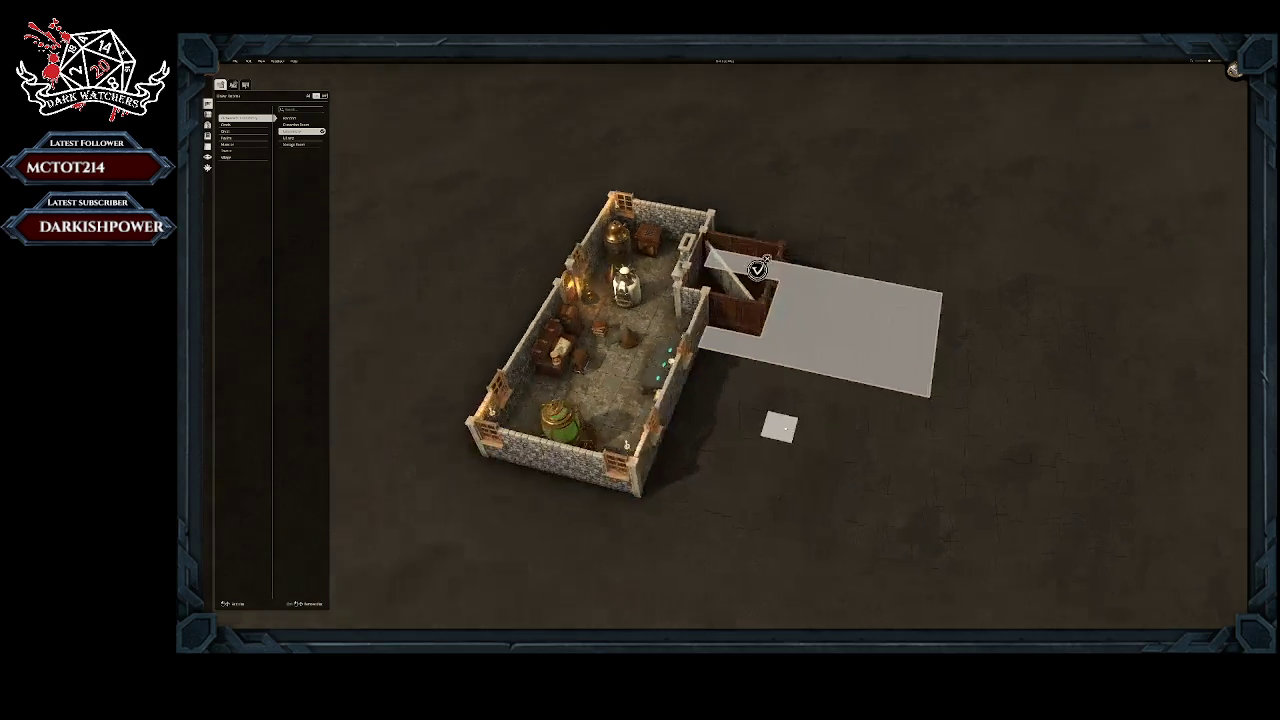
pyautogui.moveTo(758, 268); pyautogui.dragTo(834, 357, button='middle')
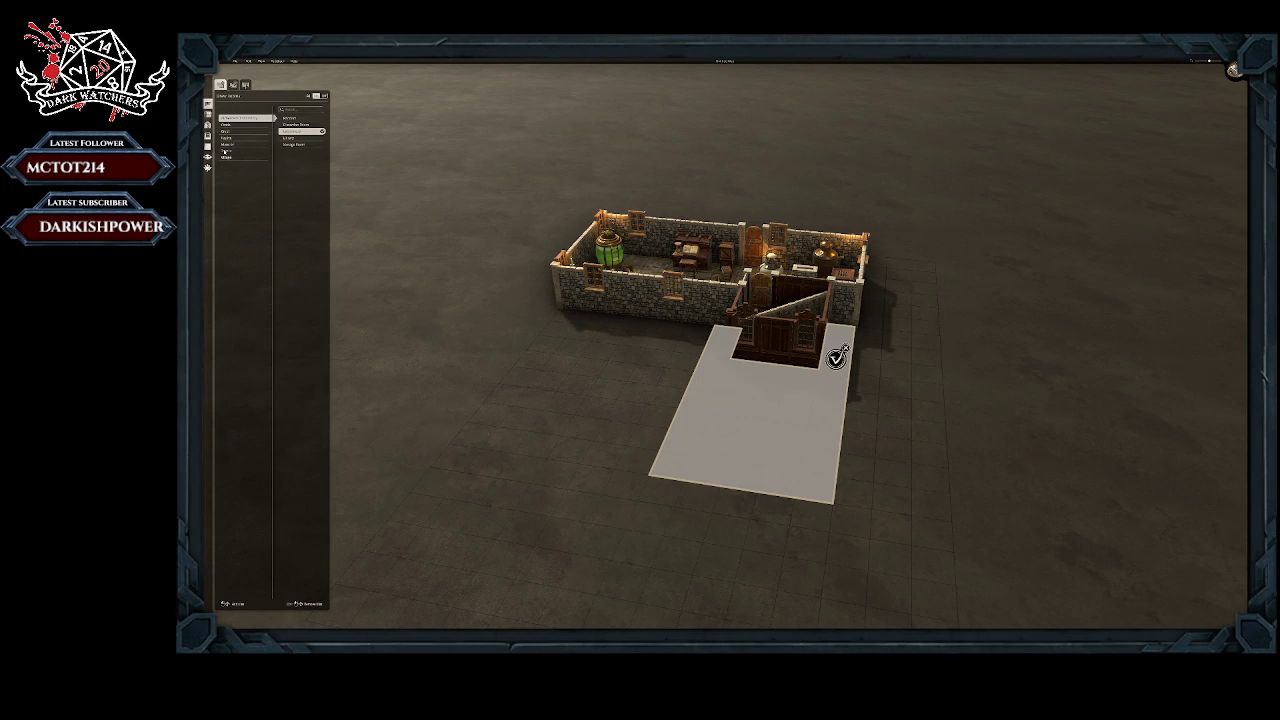
pyautogui.click(229, 124)
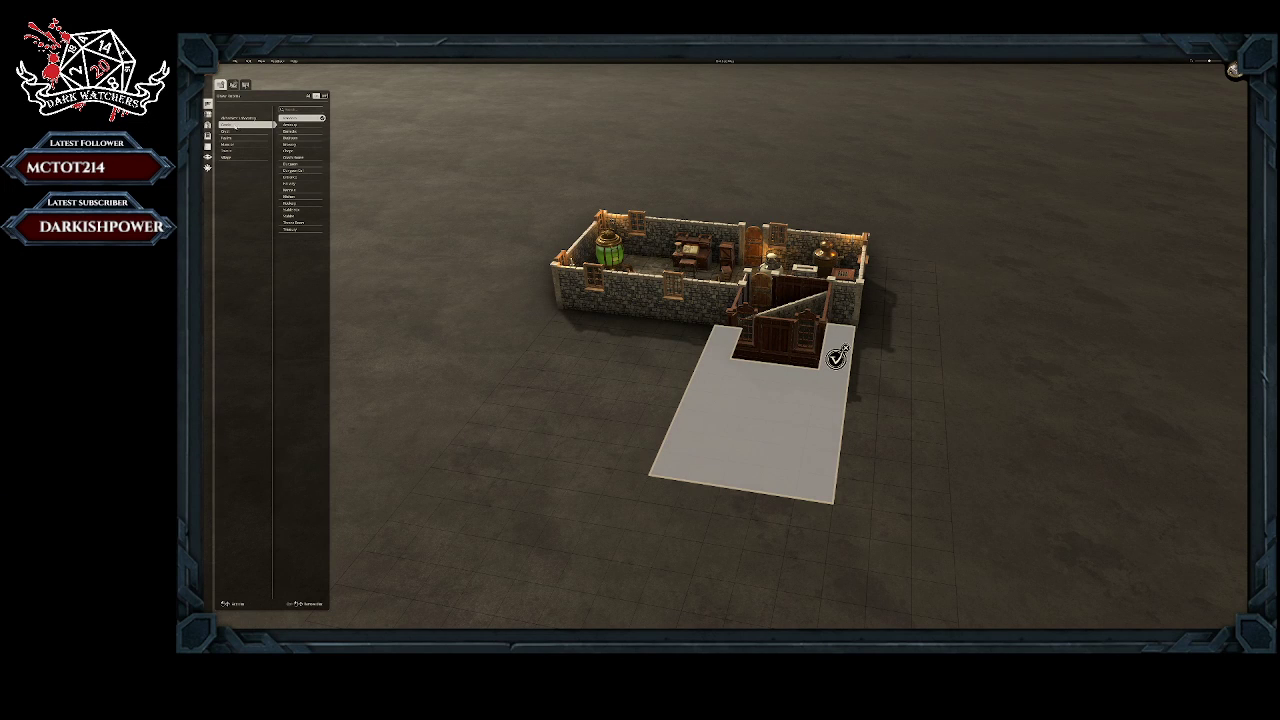
pyautogui.click(292, 125)
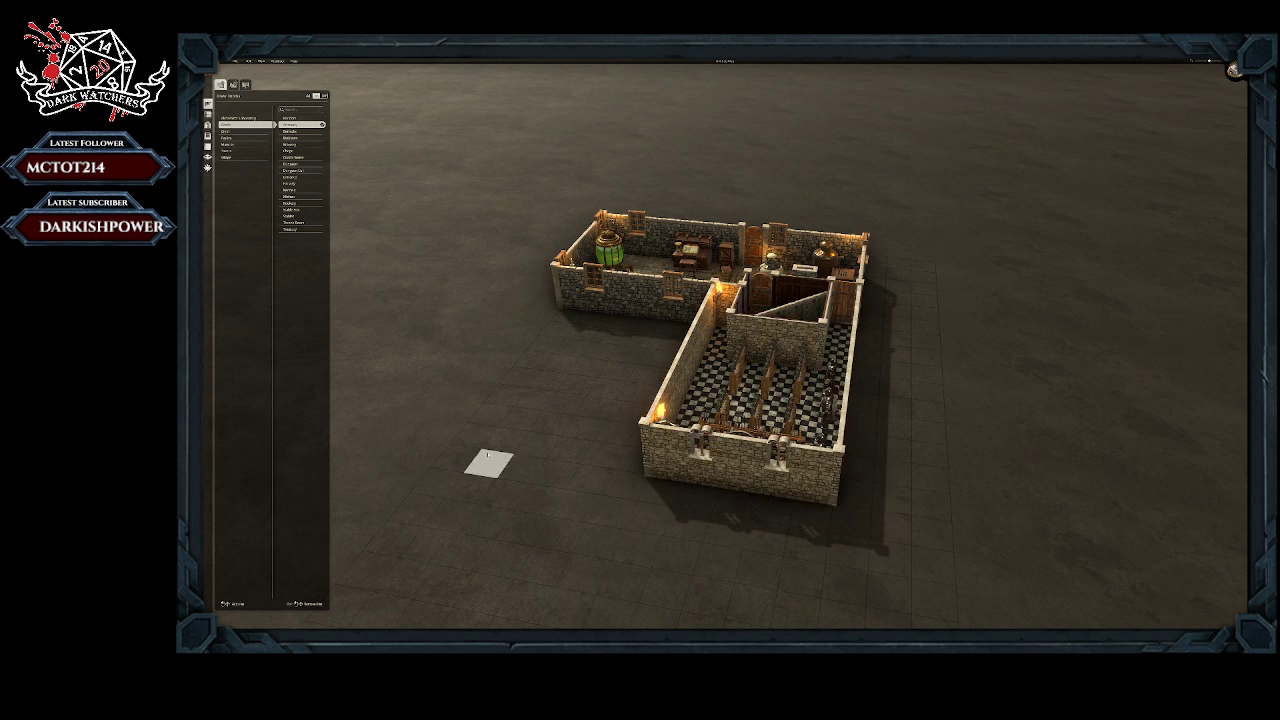
# Step: Enlarge the checkered-floor room by redrawing a longer, wider area over it with the same room type
pyautogui.moveTo(489, 464); pyautogui.dragTo(681, 518, button='middle')
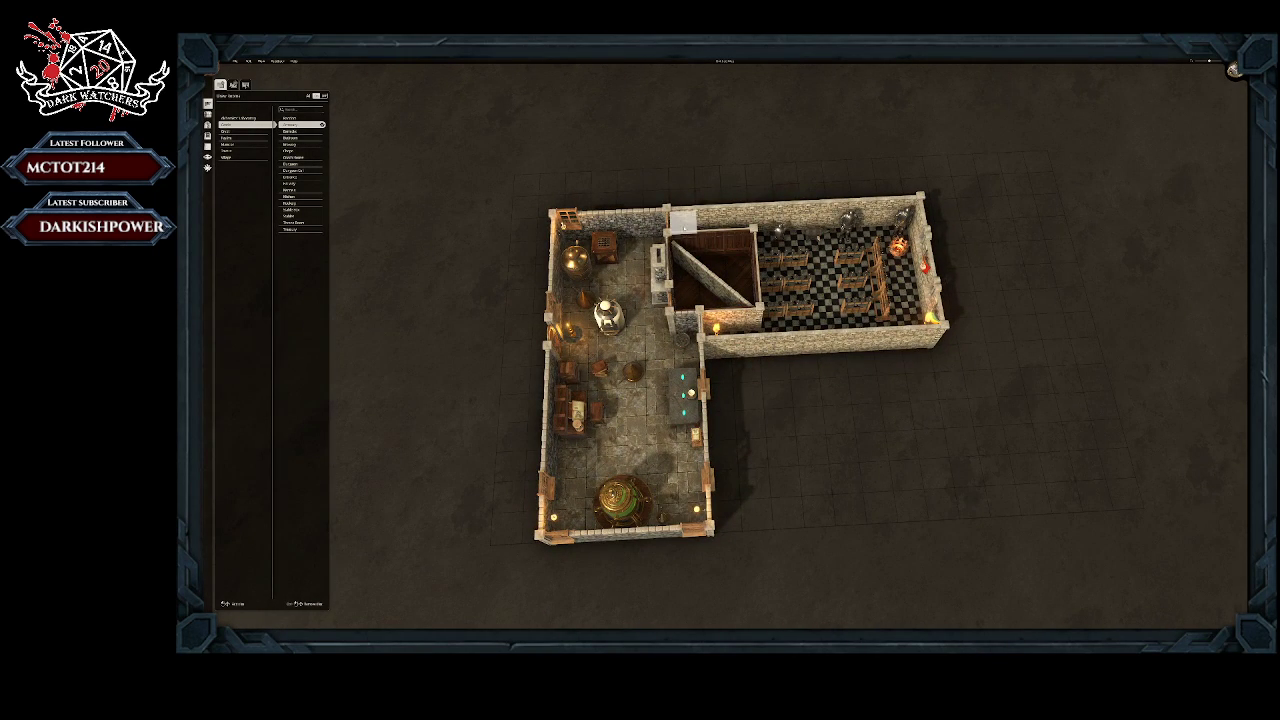
pyautogui.moveTo(682, 222); pyautogui.dragTo(1004, 209)
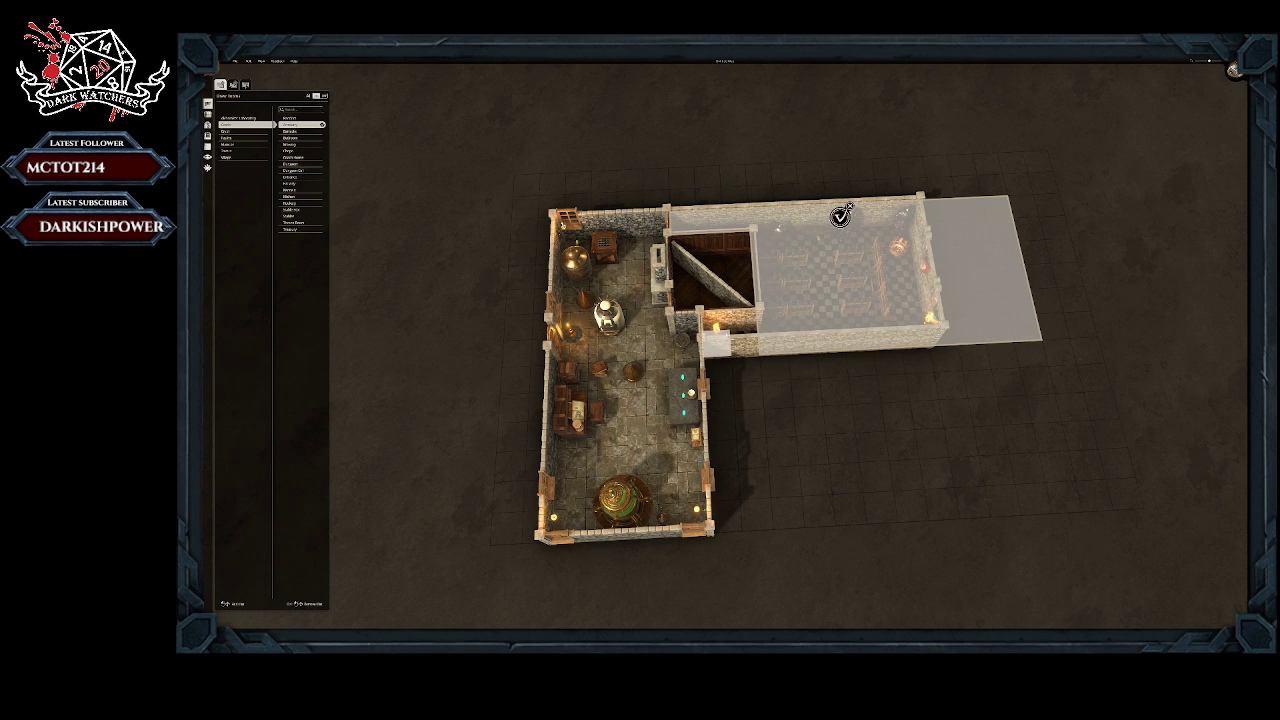
pyautogui.moveTo(878, 285); pyautogui.dragTo(851, 291, button='middle')
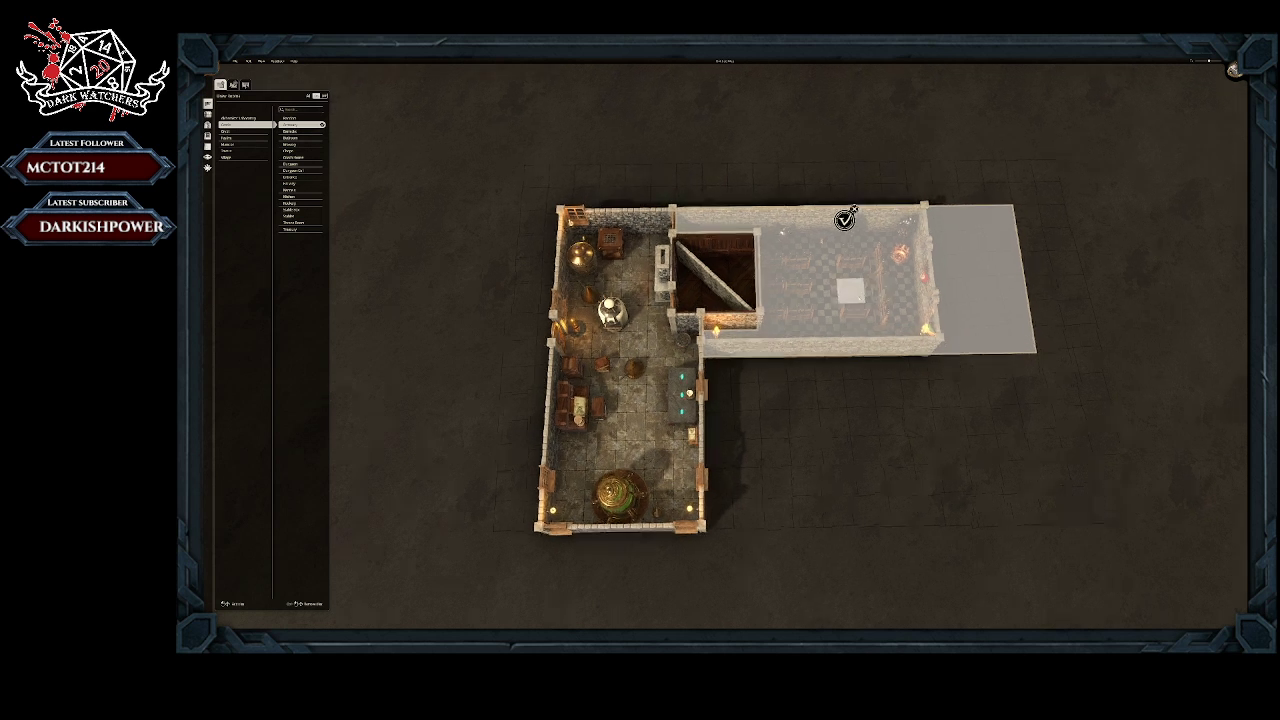
pyautogui.moveTo(845, 219); pyautogui.dragTo(851, 480, button='middle')
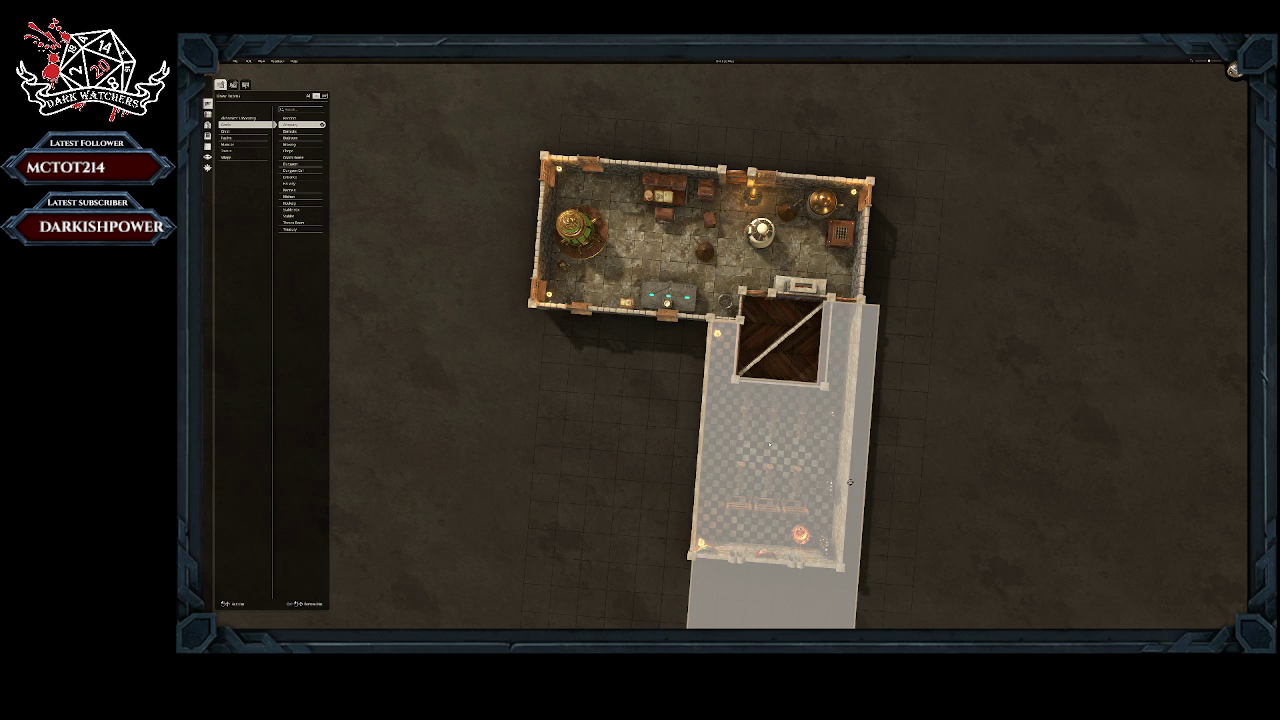
pyautogui.scroll(1, 649, 408)
pyautogui.scroll(-3, 647, 406)
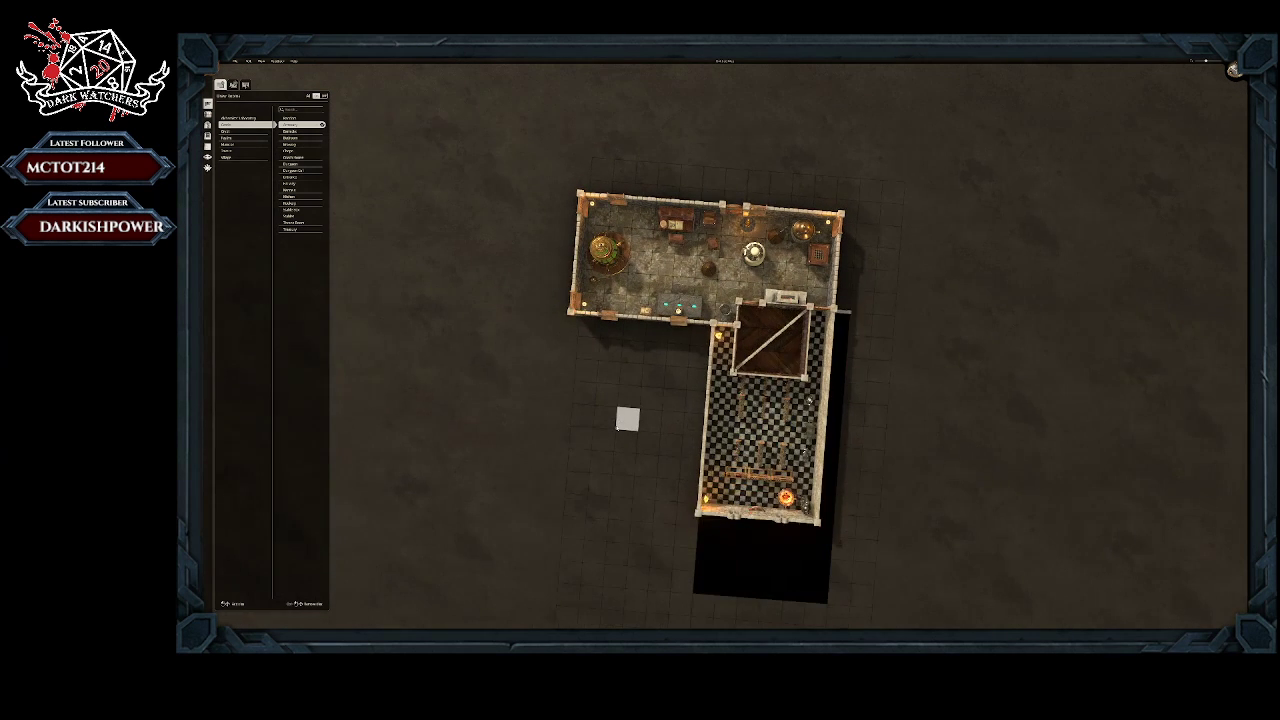
# Step: Remove the narrow strip of the checkered-floor room that sticks out past the laboratory's end wall
pyautogui.moveTo(617, 428); pyautogui.dragTo(603, 351, button='right')
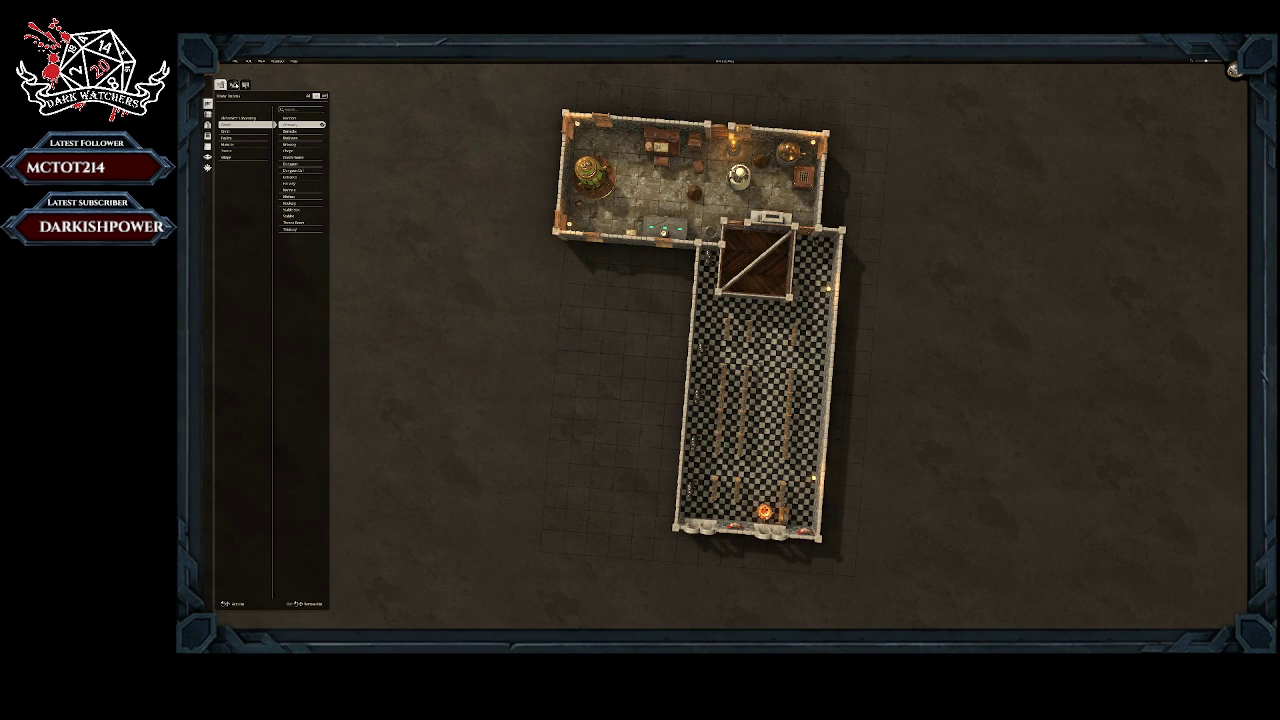
pyautogui.click(233, 85)
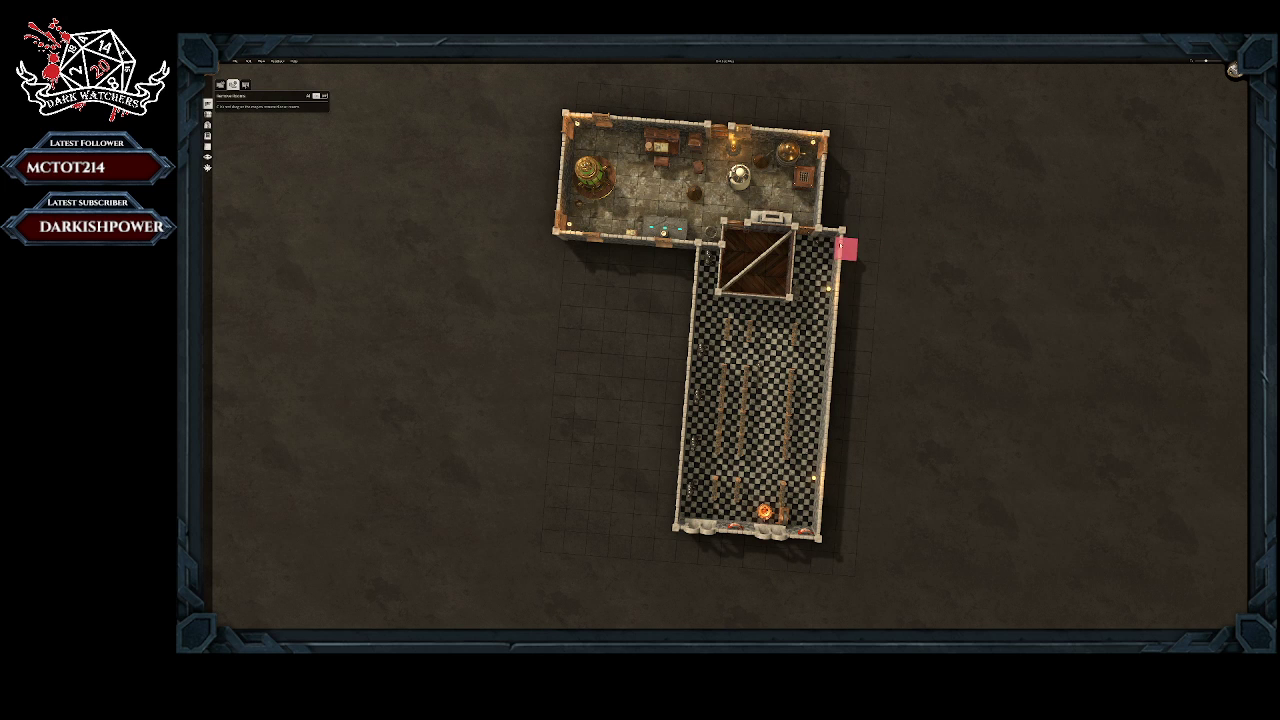
pyautogui.moveTo(824, 247); pyautogui.dragTo(812, 540)
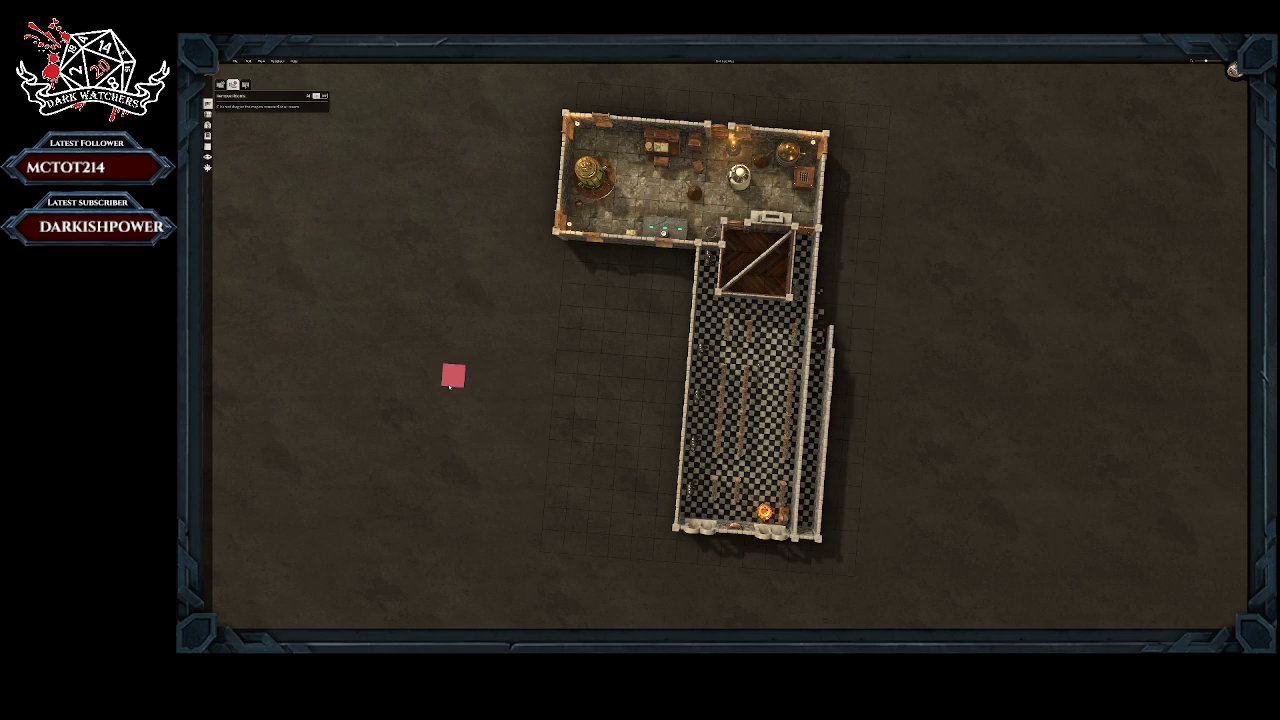
# Step: Inspect the trimmed checkered-floor room and the adjoining laboratory from several angles
pyautogui.moveTo(472, 428)
pyautogui.mouseDown(button='middle')
pyautogui.moveTo(500, 384)
pyautogui.moveTo(660, 343)
pyautogui.moveTo(686, 367)
pyautogui.moveTo(691, 406)
pyautogui.moveTo(534, 337)
pyautogui.moveTo(294, 329)
pyautogui.moveTo(277, 340)
pyautogui.moveTo(400, 369)
pyautogui.moveTo(631, 371)
pyautogui.mouseUp(button='middle')
pyautogui.scroll(-1, 755, 304)
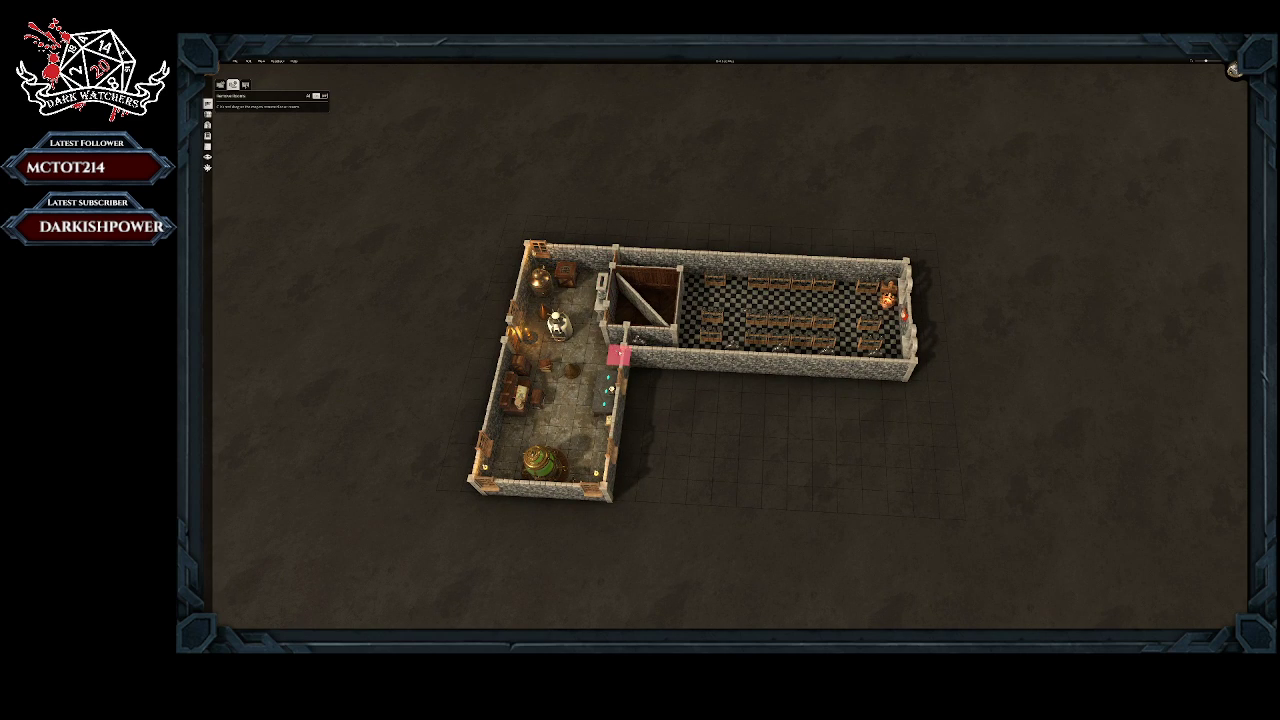
pyautogui.moveTo(663, 334)
pyautogui.mouseDown(button='middle')
pyautogui.moveTo(660, 354)
pyautogui.moveTo(560, 363)
pyautogui.moveTo(587, 348)
pyautogui.mouseUp(button='middle')
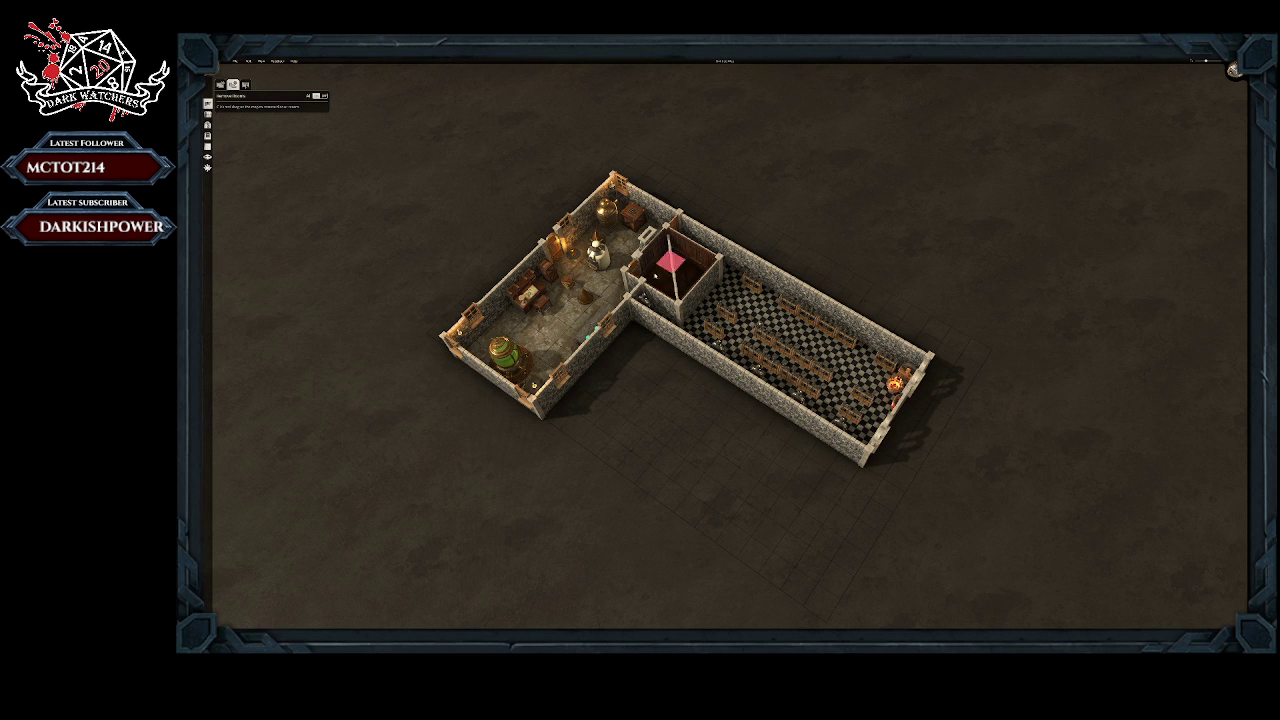
pyautogui.scroll(-1, 594, 296)
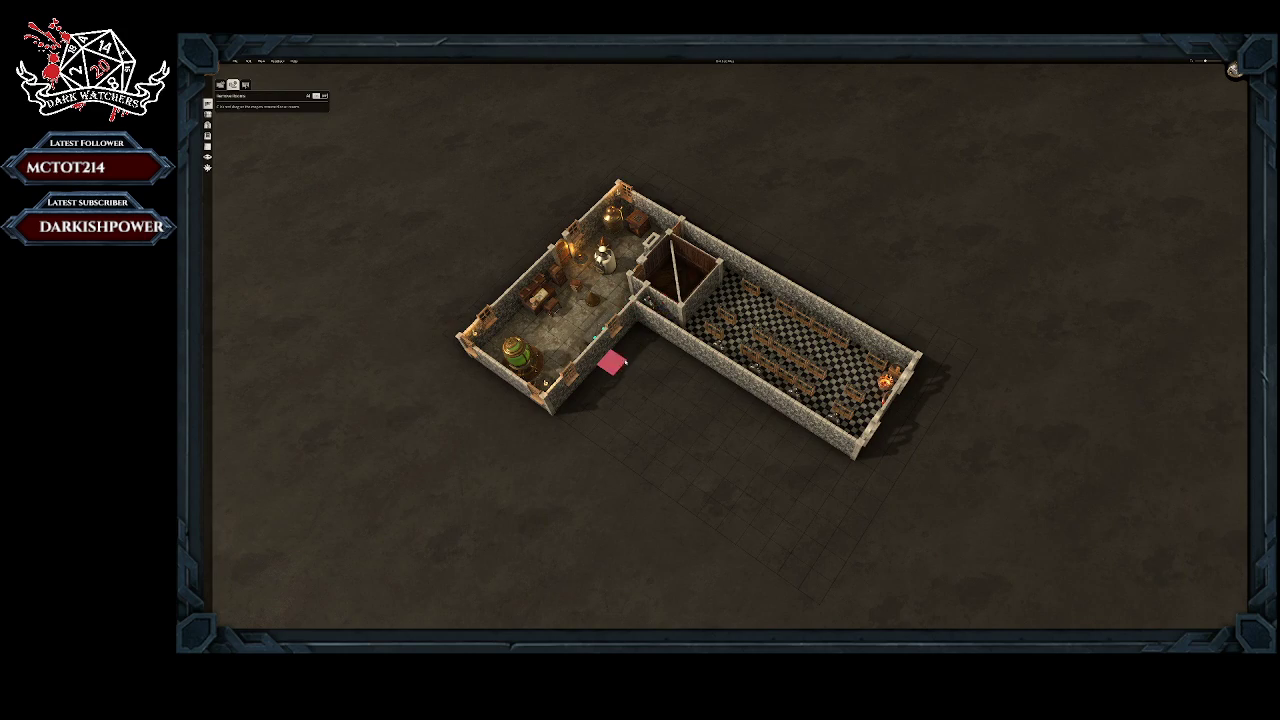
pyautogui.moveTo(624, 370)
pyautogui.mouseDown(button='middle')
pyautogui.moveTo(635, 385)
pyautogui.moveTo(629, 564)
pyautogui.mouseUp(button='middle')
pyautogui.scroll(3, 629, 564)
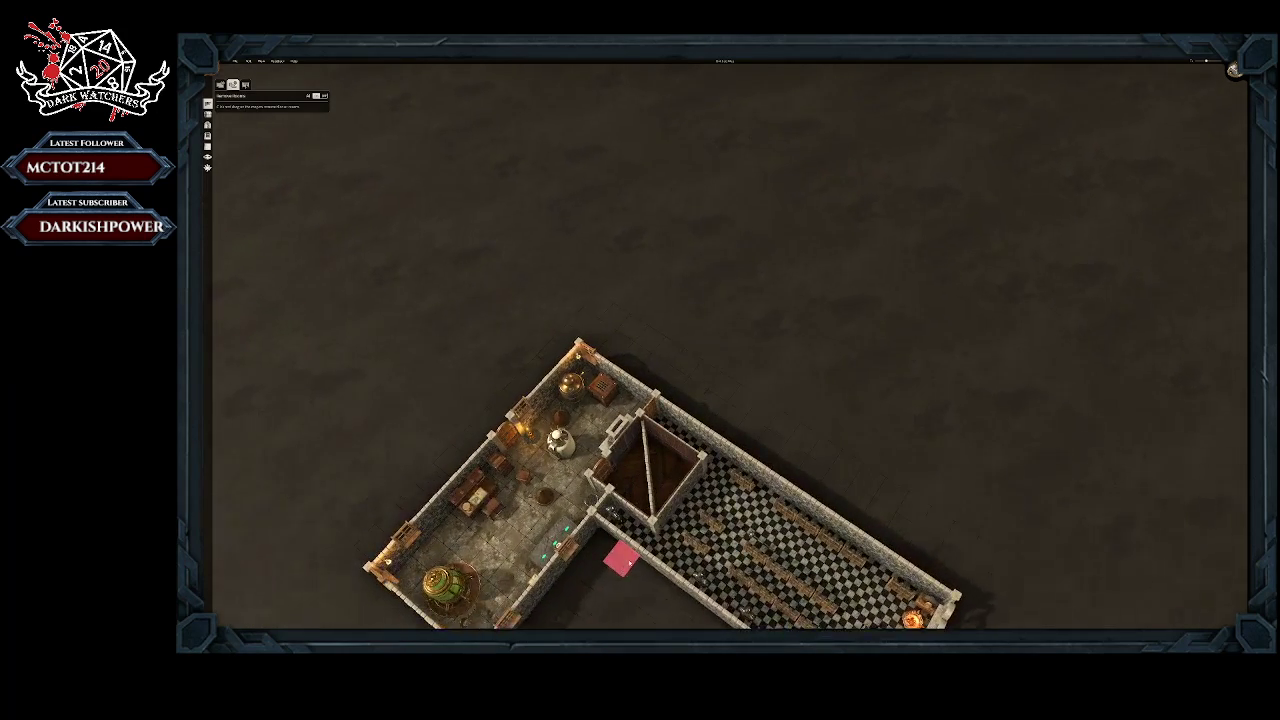
pyautogui.moveTo(717, 538)
pyautogui.mouseDown(button='middle')
pyautogui.moveTo(742, 513)
pyautogui.moveTo(823, 487)
pyautogui.mouseUp(button='middle')
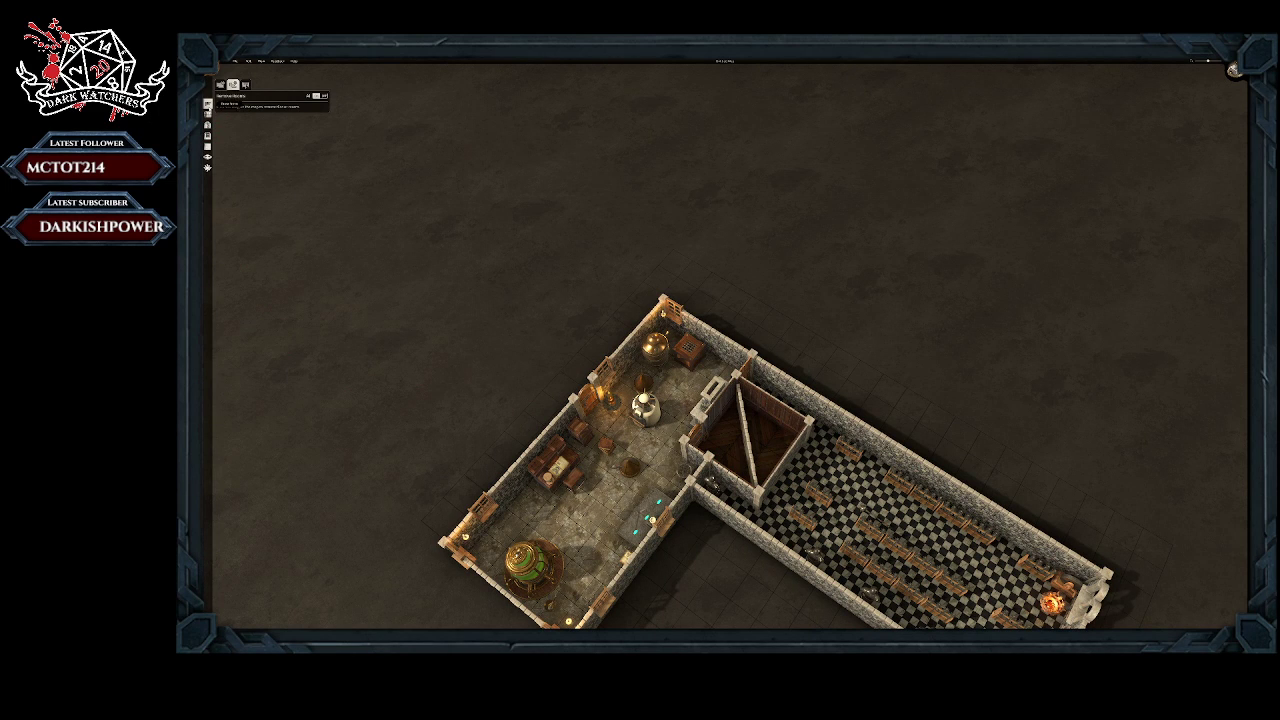
# Step: Rearrange the small wooden room's diagonal partition from above, moving a middle piece to the corner where the laboratory and bench-room walls meet
pyautogui.click(207, 147)
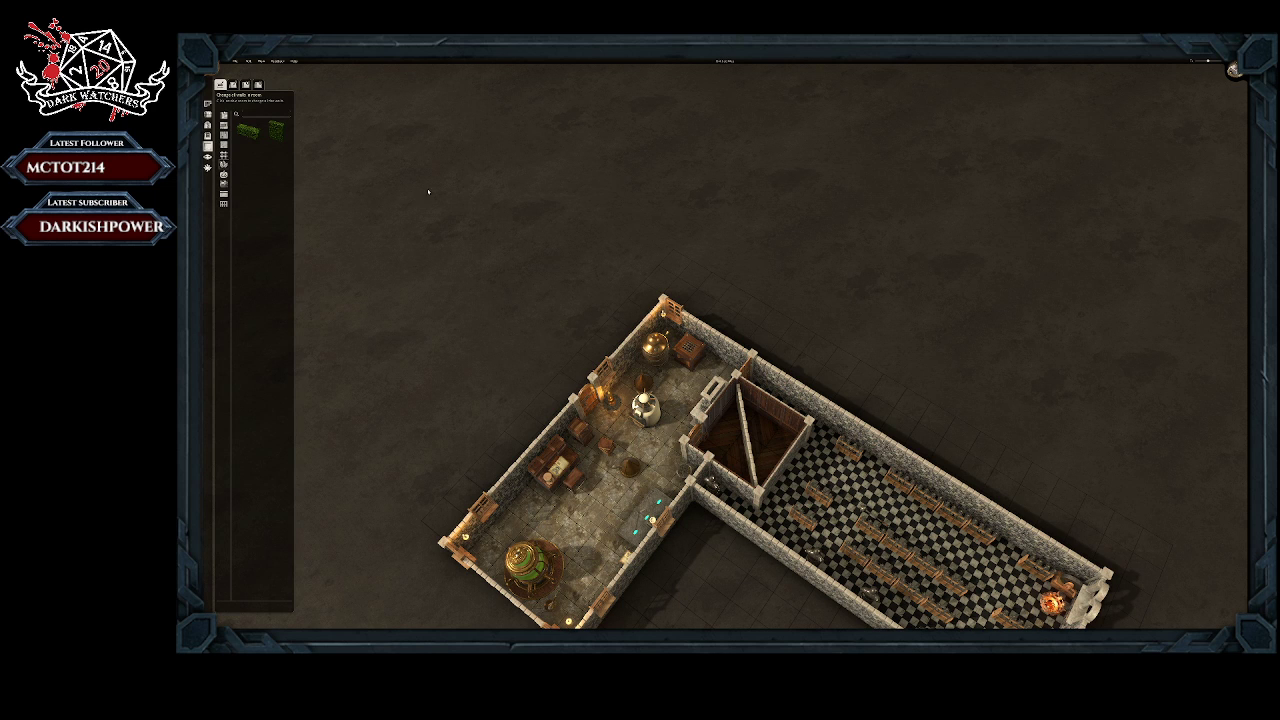
pyautogui.click(207, 115)
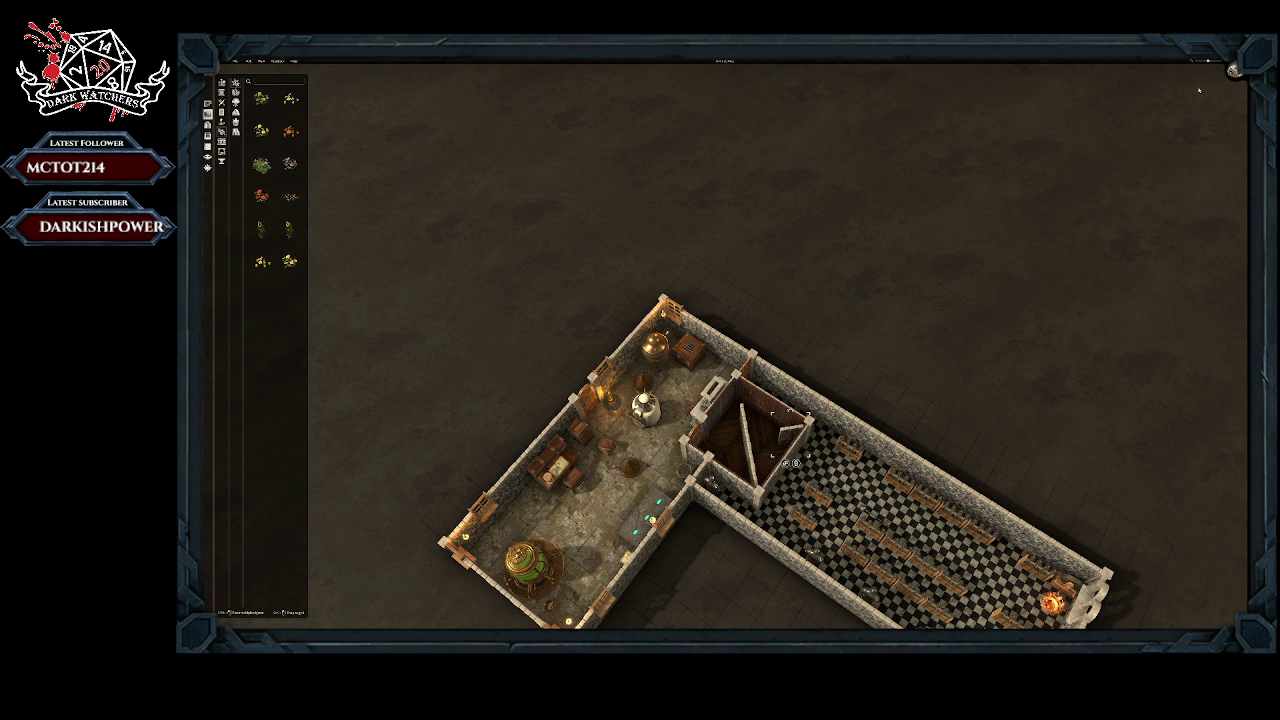
pyautogui.click(1233, 69)
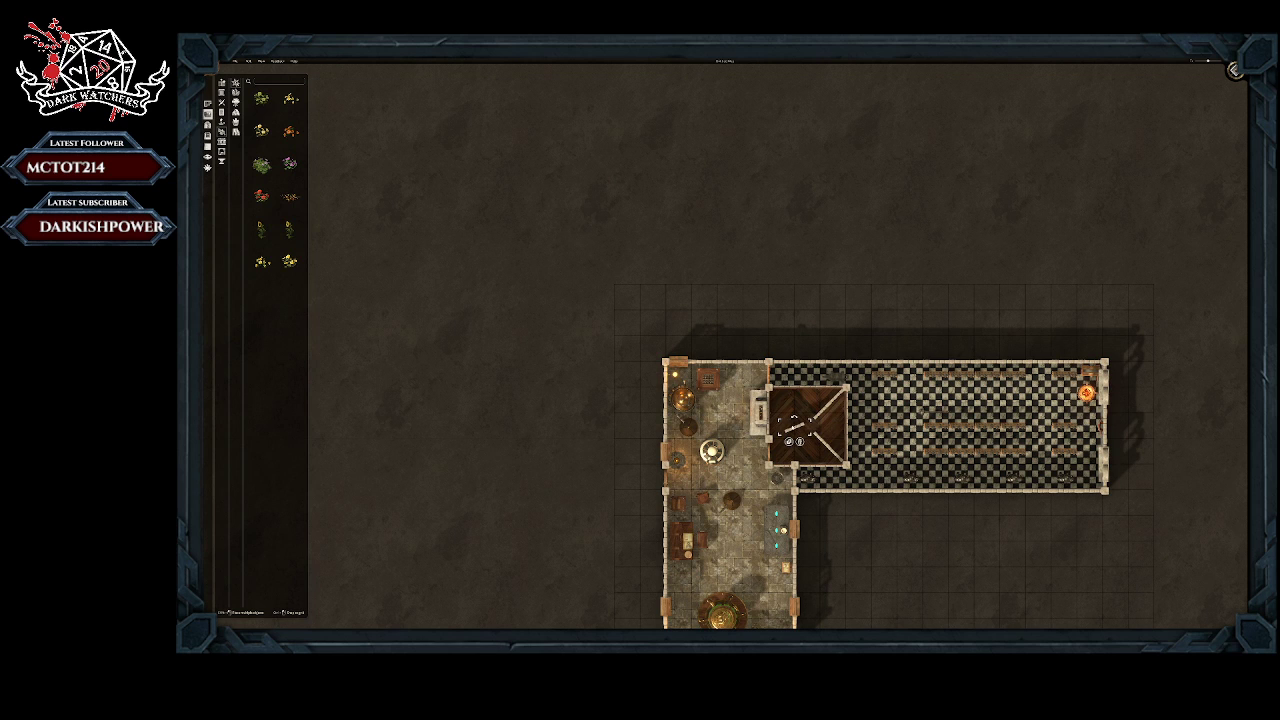
pyautogui.click(804, 426)
pyautogui.moveTo(801, 427); pyautogui.dragTo(809, 427)
pyautogui.moveTo(817, 437); pyautogui.dragTo(779, 453)
pyautogui.click(833, 450)
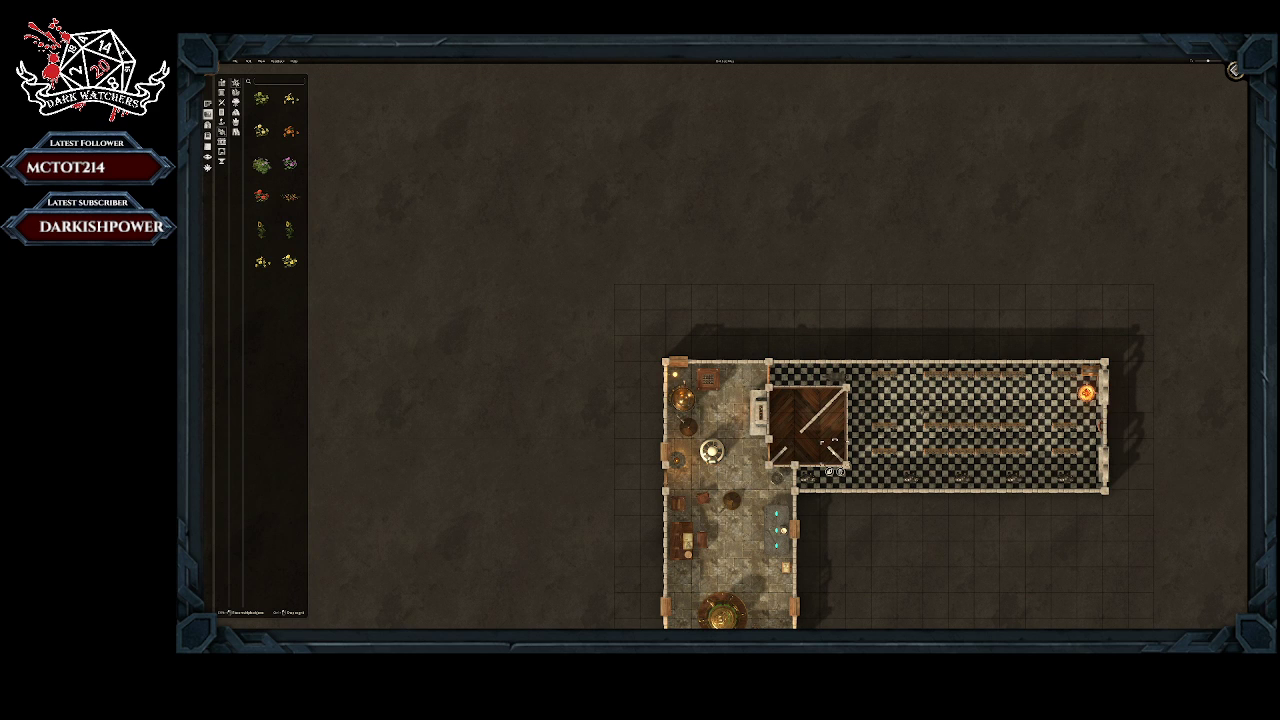
# Step: Move the leftover partition piece into the remaining gap to complete one continuous diagonal wall between opposite corners of the small wooden room
pyautogui.click(827, 447)
pyautogui.click(834, 452)
pyautogui.moveTo(834, 452); pyautogui.dragTo(793, 441)
pyautogui.click(809, 426)
pyautogui.click(791, 444)
pyautogui.click(1235, 72)
pyautogui.moveTo(946, 306); pyautogui.dragTo(771, 252, button='middle')
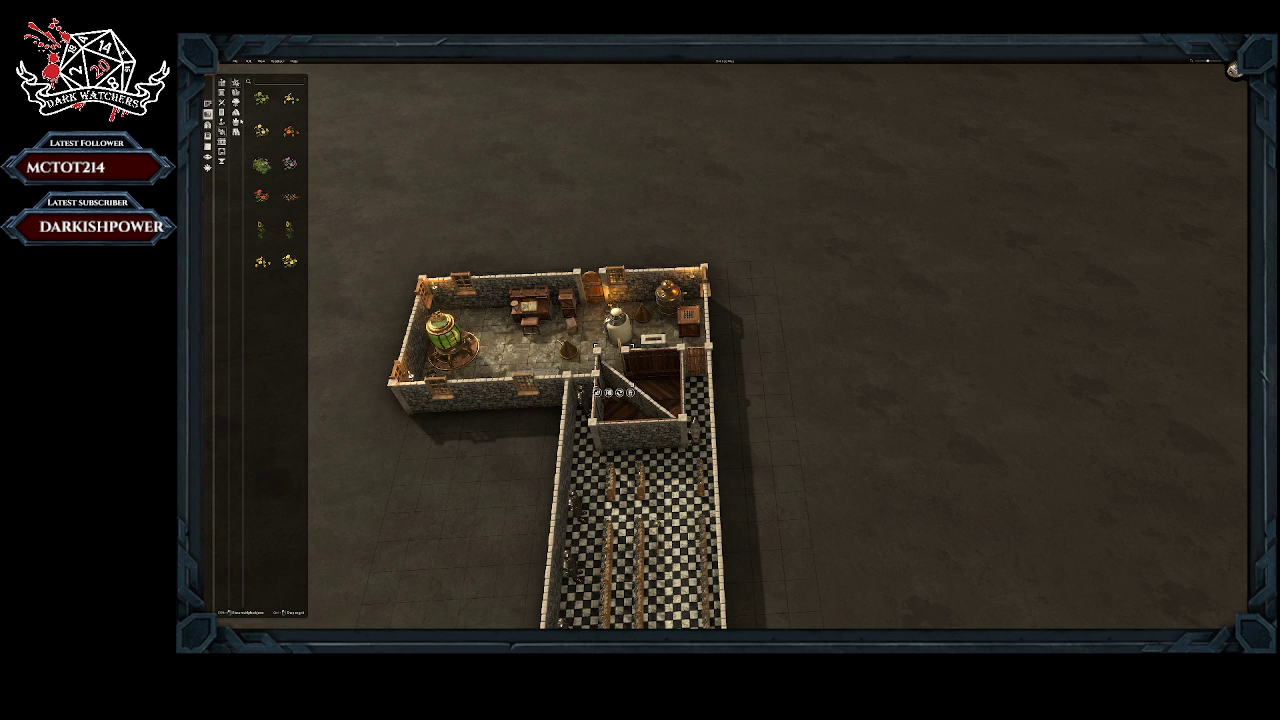
# Step: Place an arched wooden door in the middle of the small wooden room's wall facing the benches
pyautogui.click(207, 124)
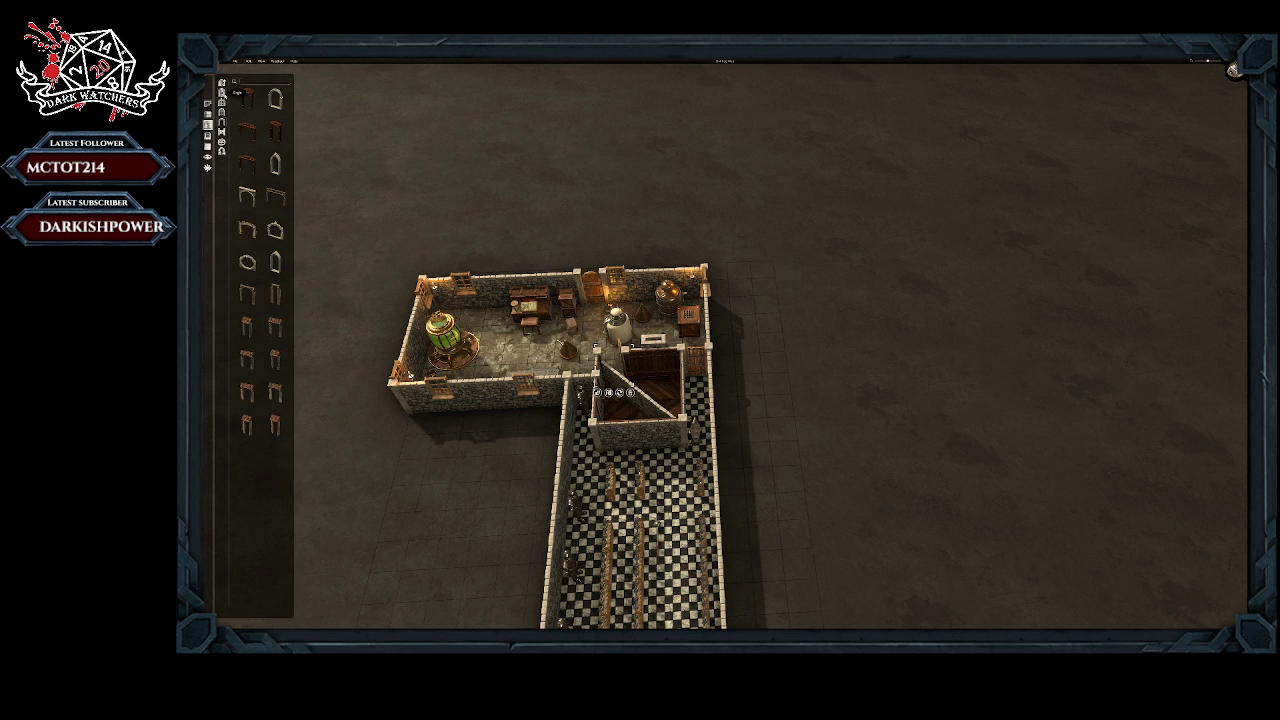
pyautogui.click(221, 91)
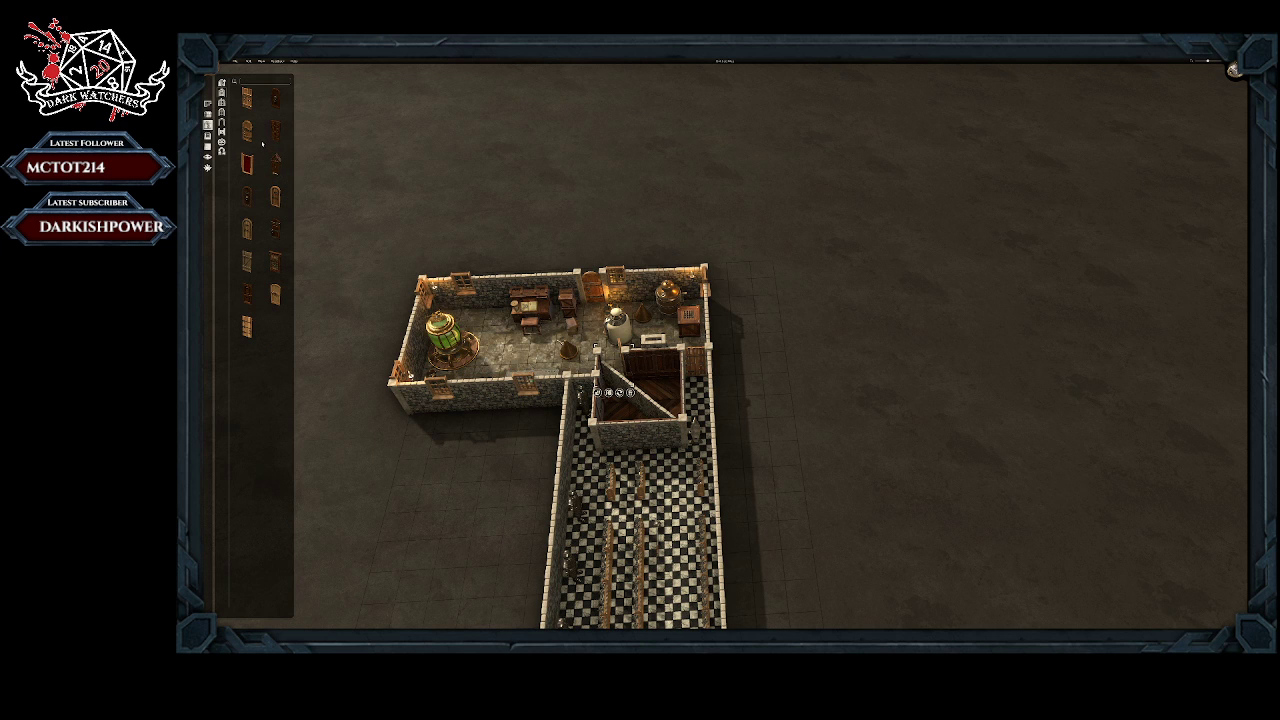
pyautogui.click(247, 130)
pyautogui.click(639, 428)
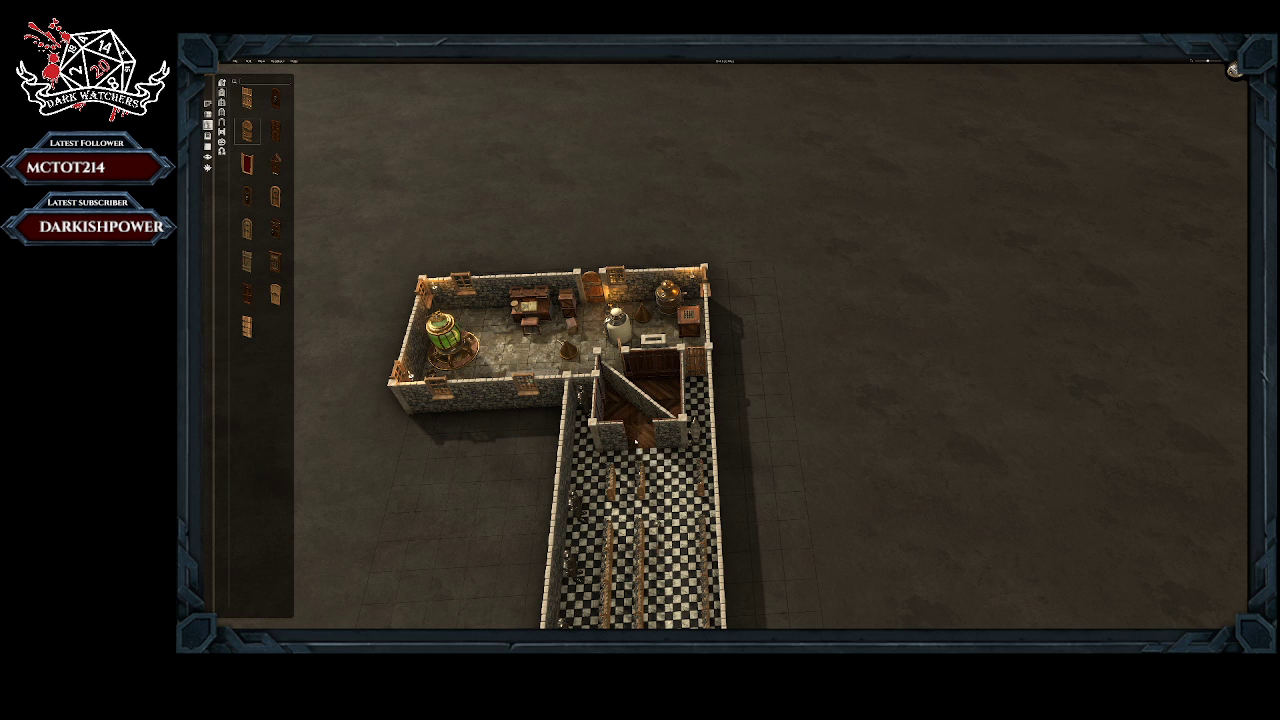
pyautogui.rightClick(510, 500)
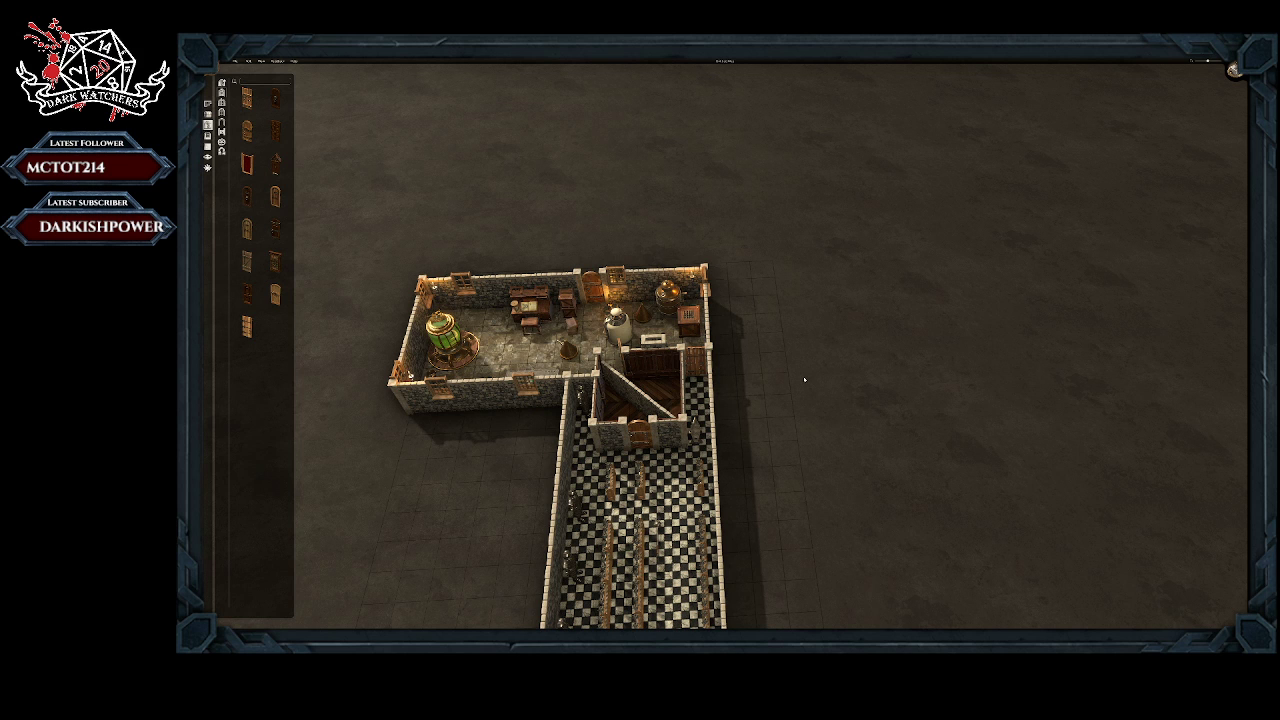
# Step: Move the two far-wall benches nearest the small wooden room inward, in front of the existing bench rows
pyautogui.moveTo(493, 458); pyautogui.dragTo(657, 493, button='middle')
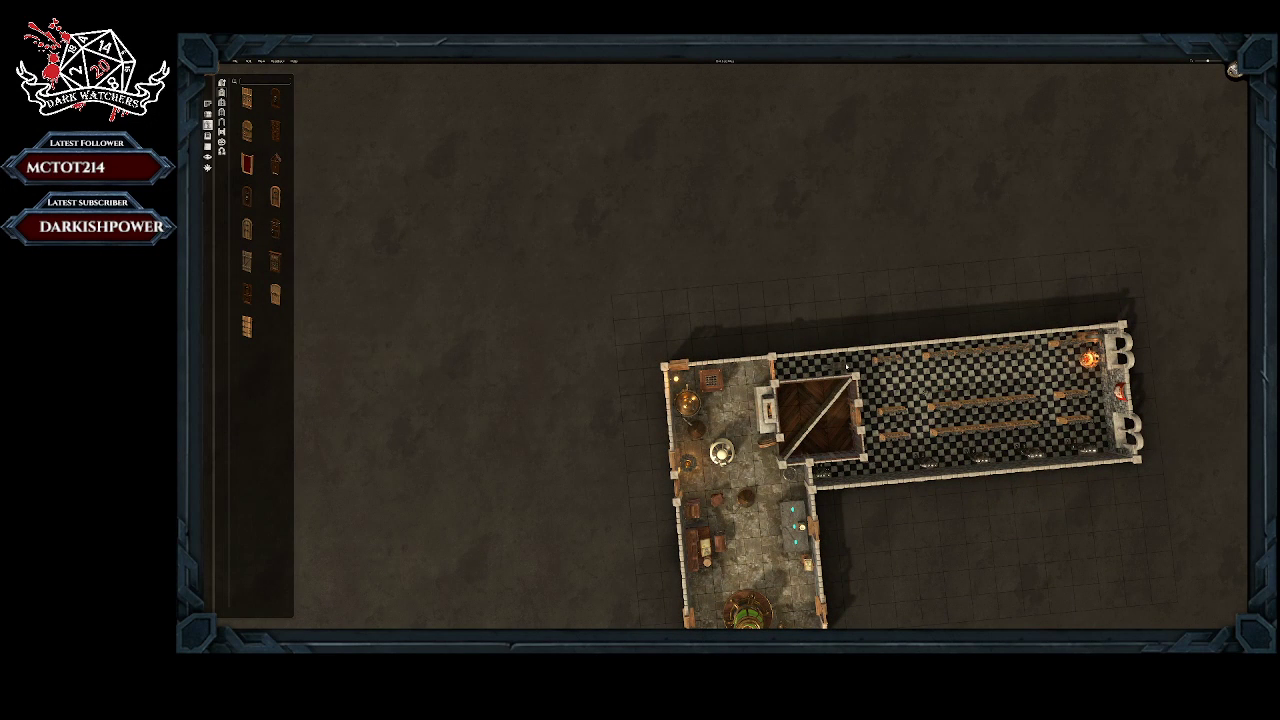
pyautogui.click(846, 367)
pyautogui.click(842, 385)
pyautogui.click(890, 392)
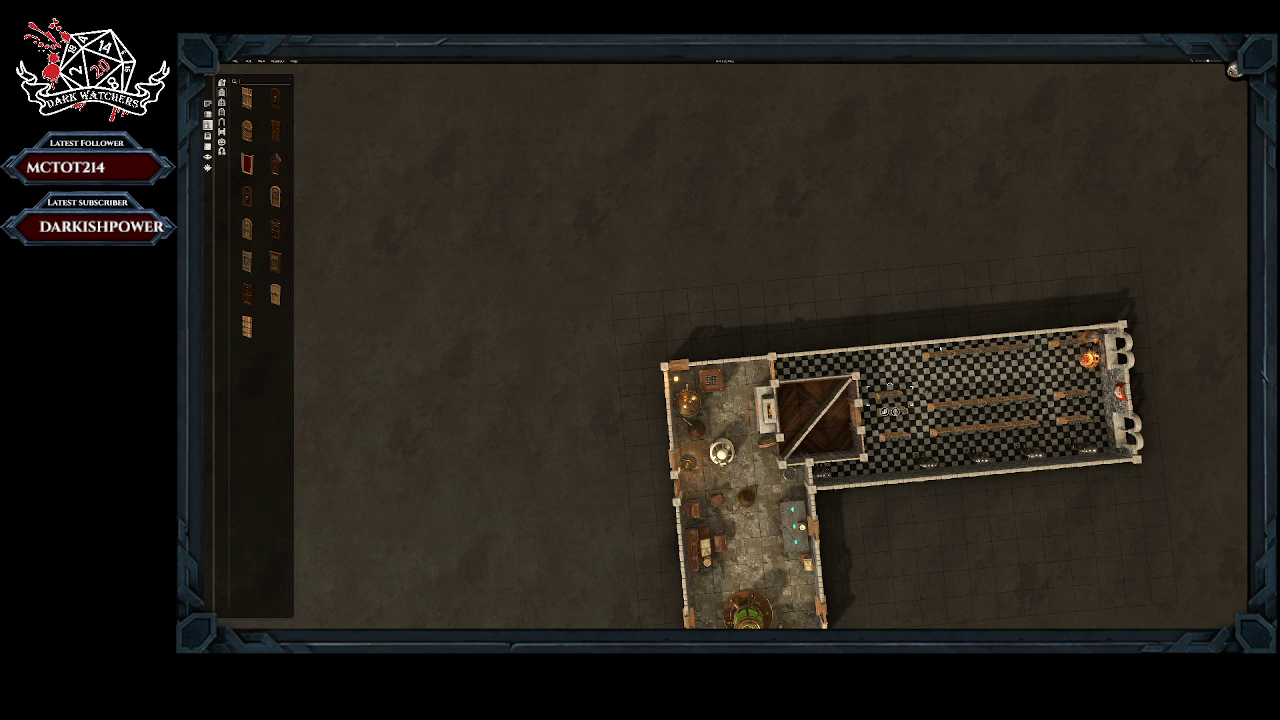
pyautogui.click(941, 350)
pyautogui.moveTo(941, 350); pyautogui.dragTo(943, 386)
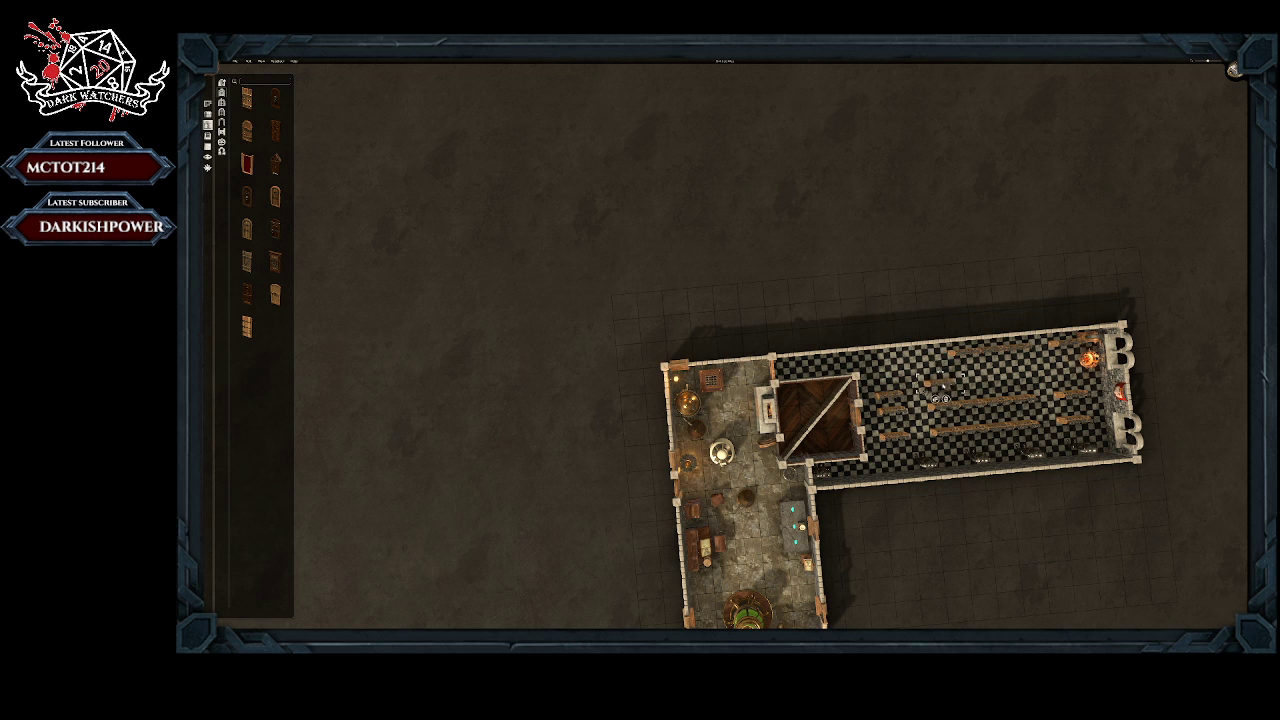
# Step: Move more benches from the long far wall inward and line them up into a new row beside the middle benches
pyautogui.click(968, 350)
pyautogui.click(963, 357)
pyautogui.click(938, 384)
pyautogui.moveTo(941, 385); pyautogui.dragTo(990, 387)
pyautogui.click(962, 352)
pyautogui.click(987, 351)
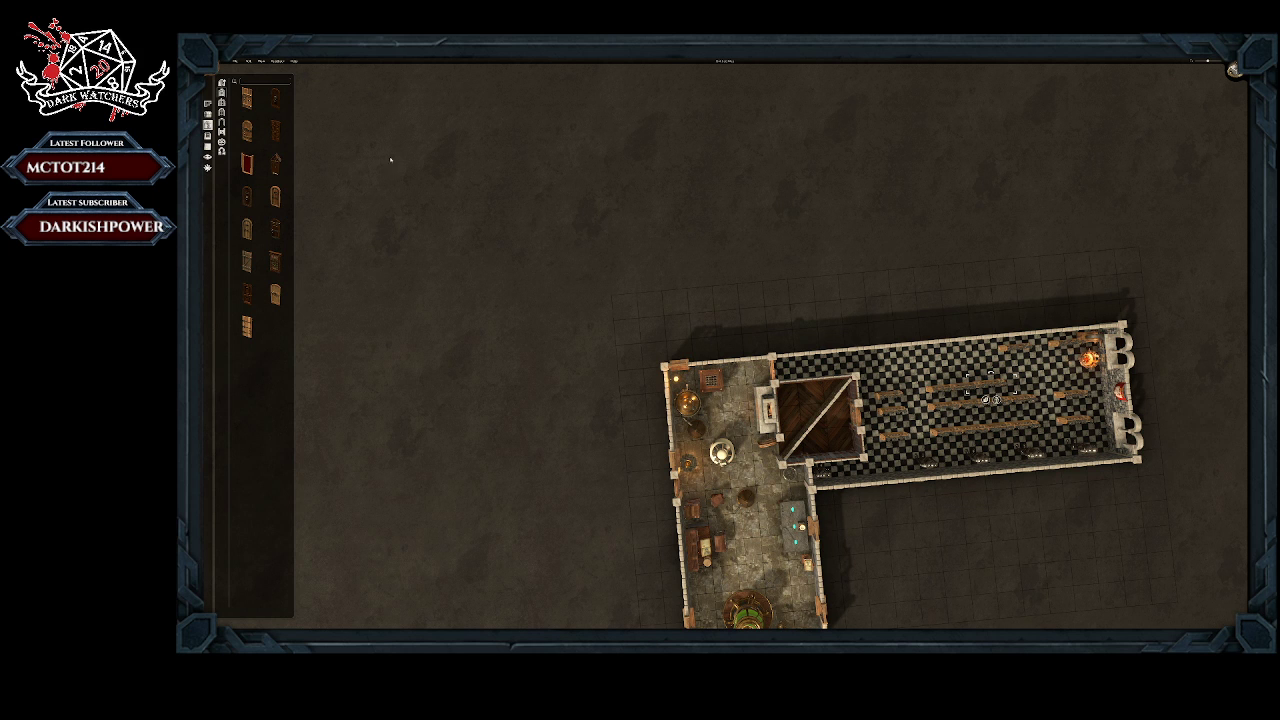
pyautogui.moveTo(620, 332); pyautogui.dragTo(625, 257, button='middle')
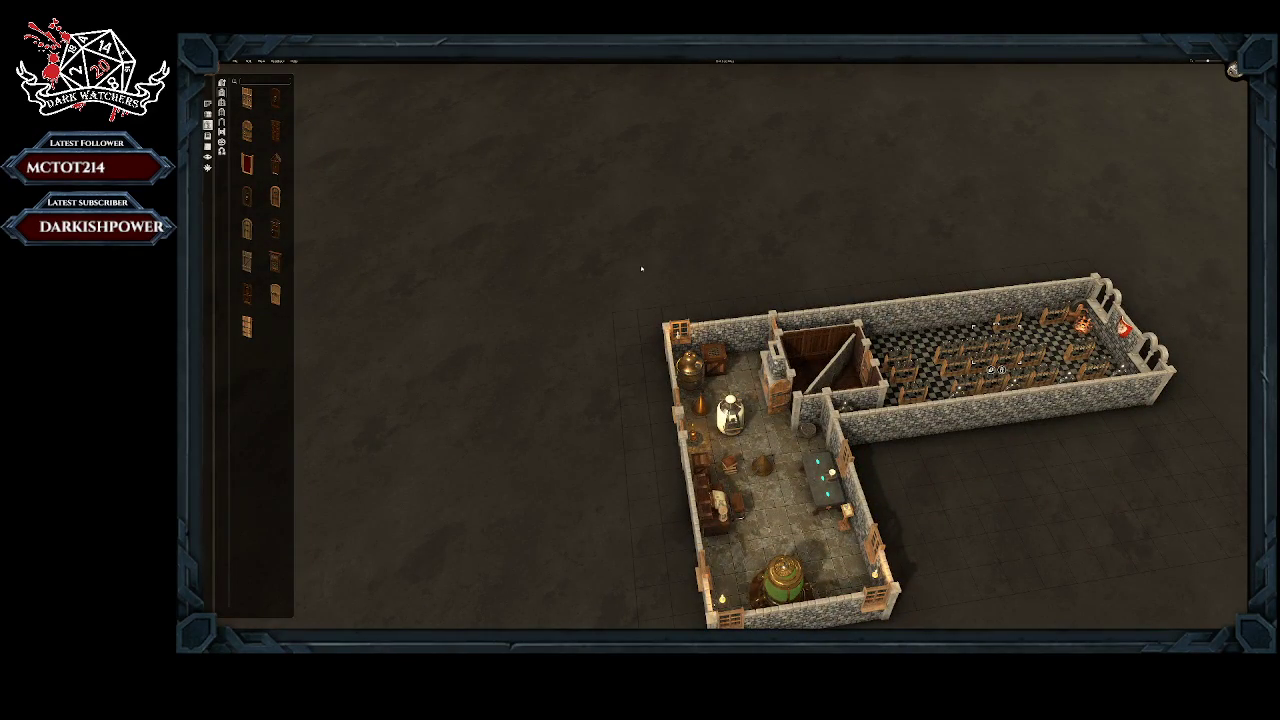
pyautogui.moveTo(870, 306); pyautogui.dragTo(843, 268, button='middle')
pyautogui.moveTo(991, 419); pyautogui.dragTo(782, 610, button='right')
pyautogui.moveTo(808, 528); pyautogui.dragTo(843, 541, button='middle')
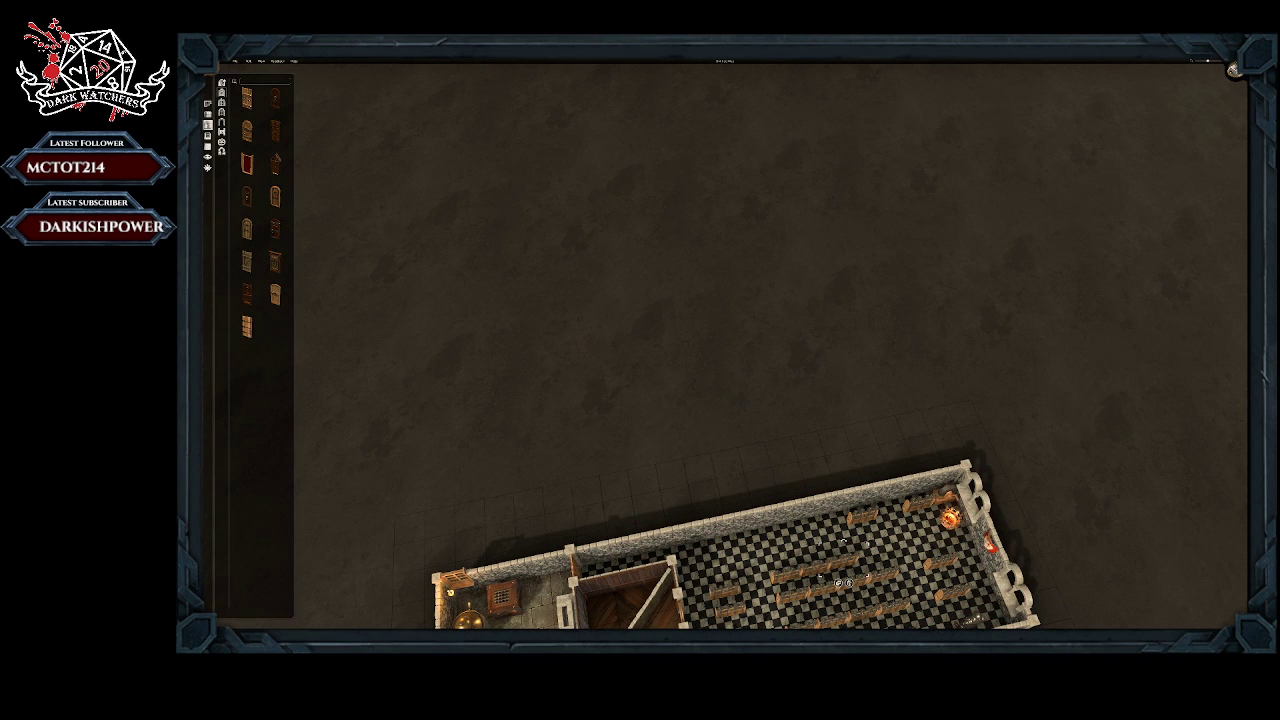
pyautogui.click(207, 156)
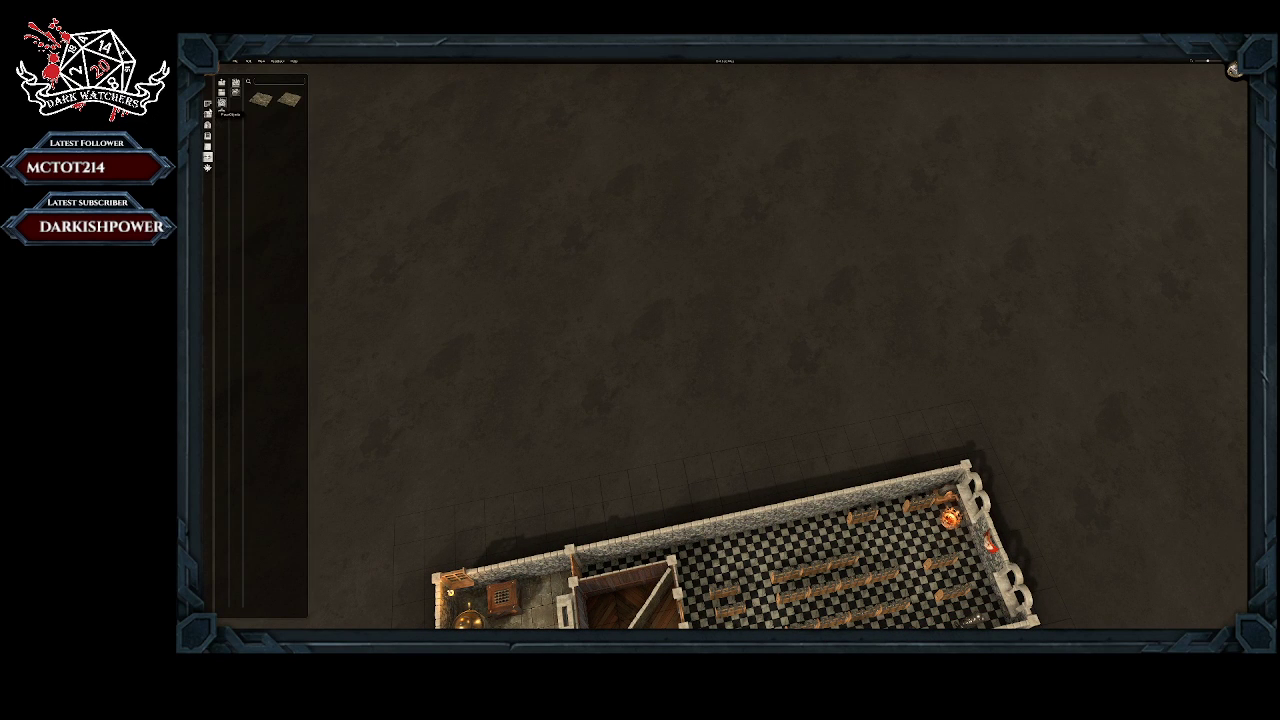
pyautogui.click(208, 105)
pyautogui.click(208, 127)
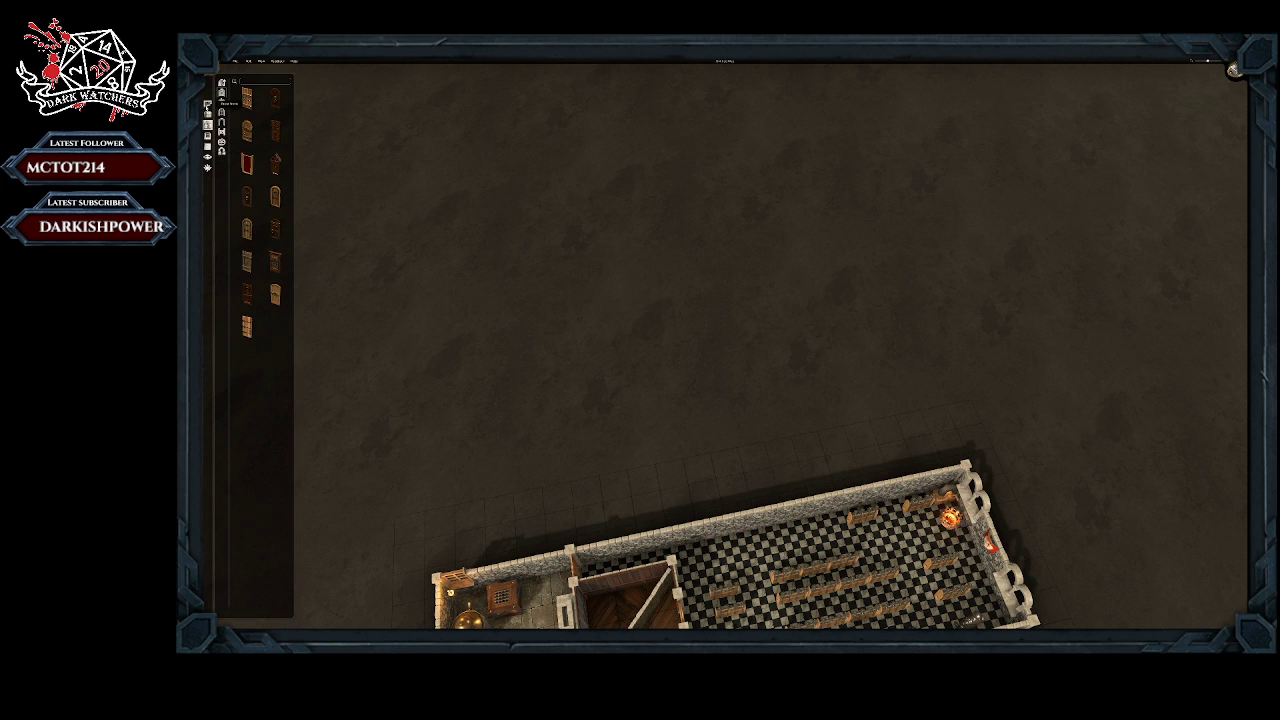
# Step: Place a straight wooden counter piece on the checkered floor, against the small wooden room's wall
pyautogui.click(221, 112)
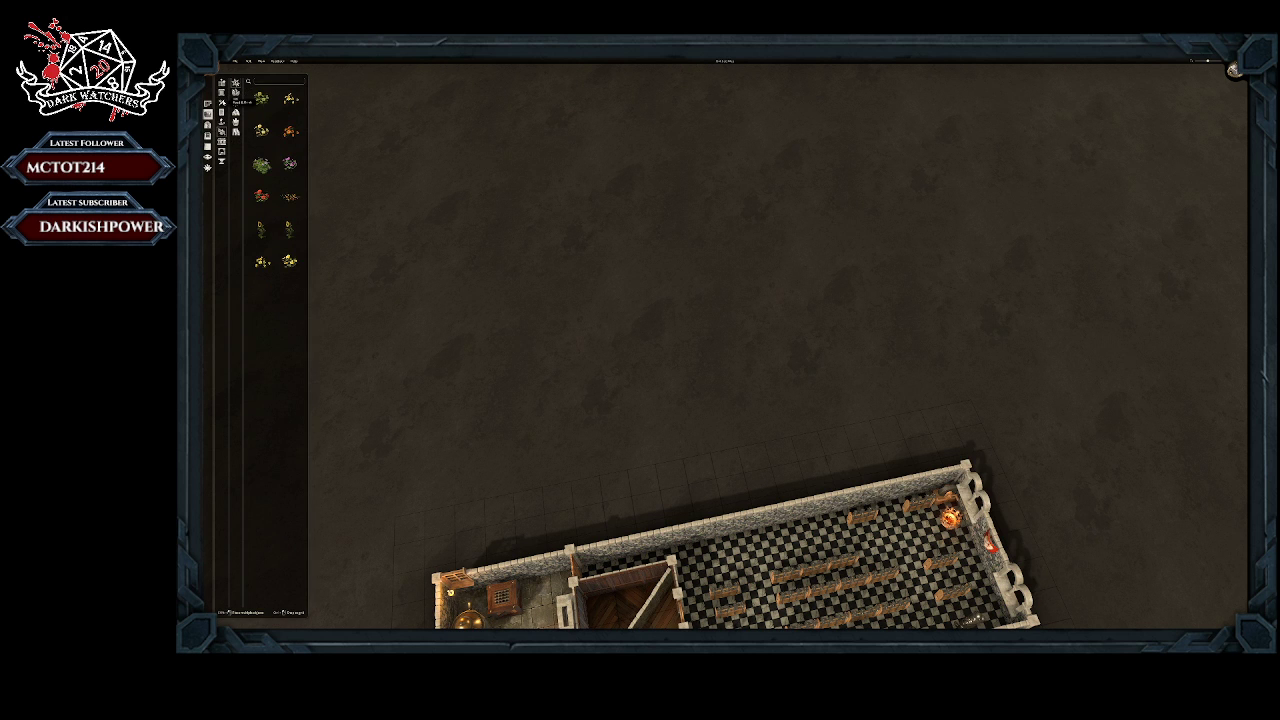
pyautogui.click(235, 102)
pyautogui.click(235, 92)
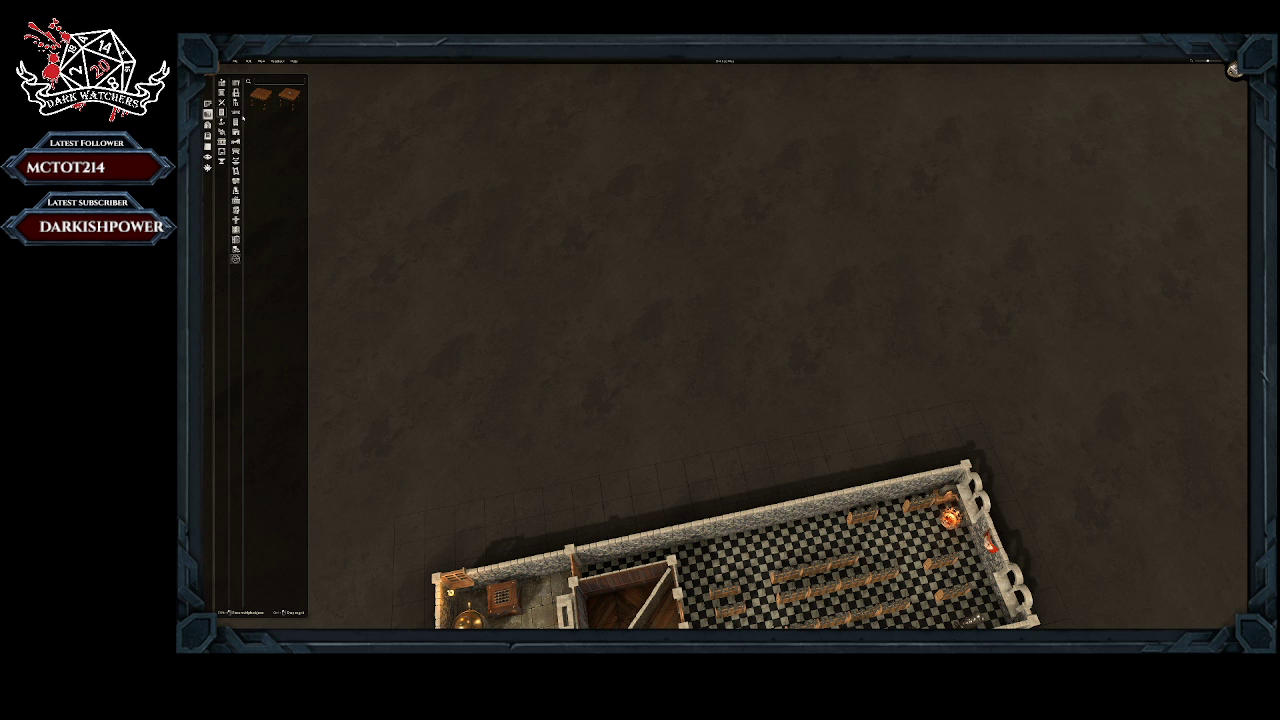
pyautogui.click(236, 95)
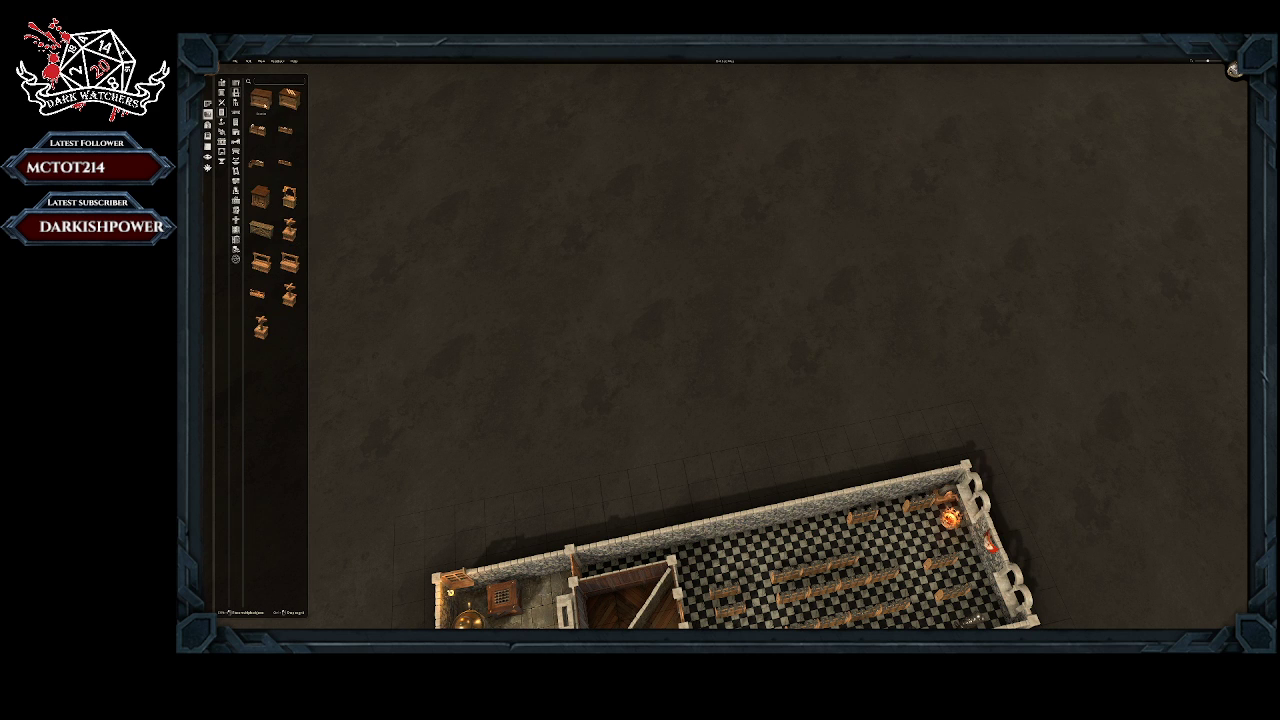
pyautogui.click(261, 98)
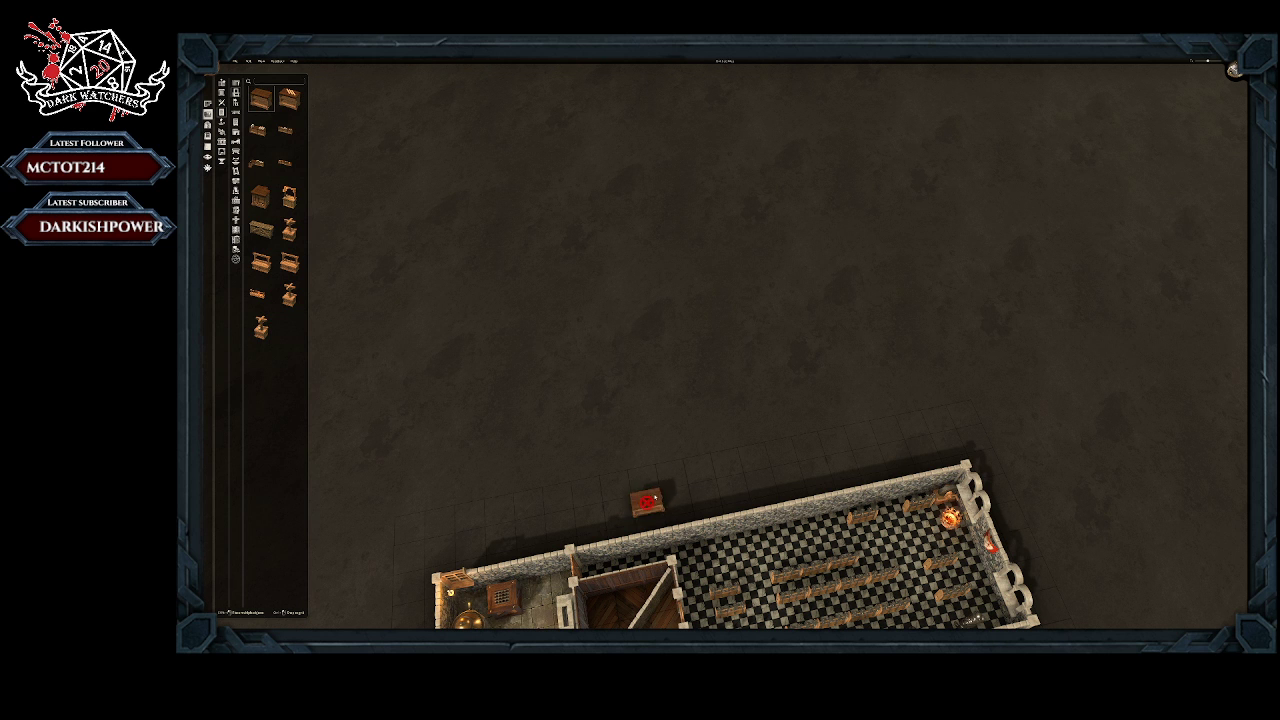
pyautogui.moveTo(646, 500); pyautogui.dragTo(629, 306, button='middle')
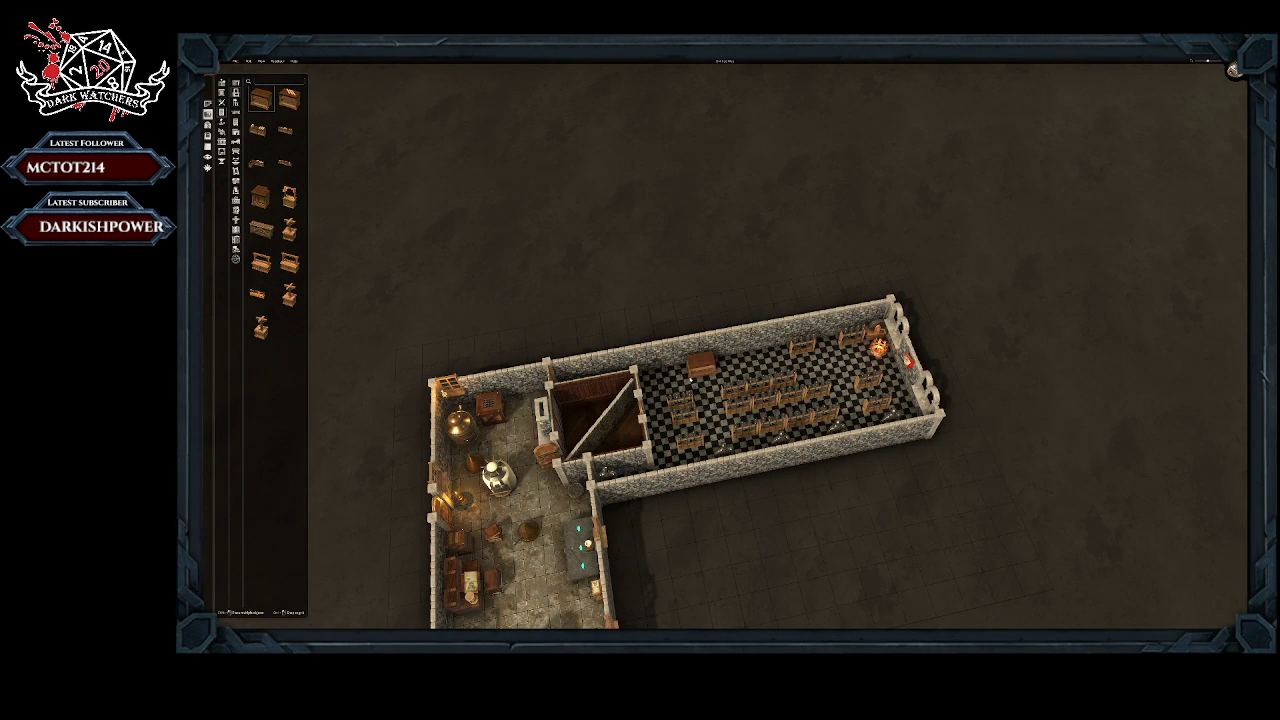
pyautogui.click(659, 396)
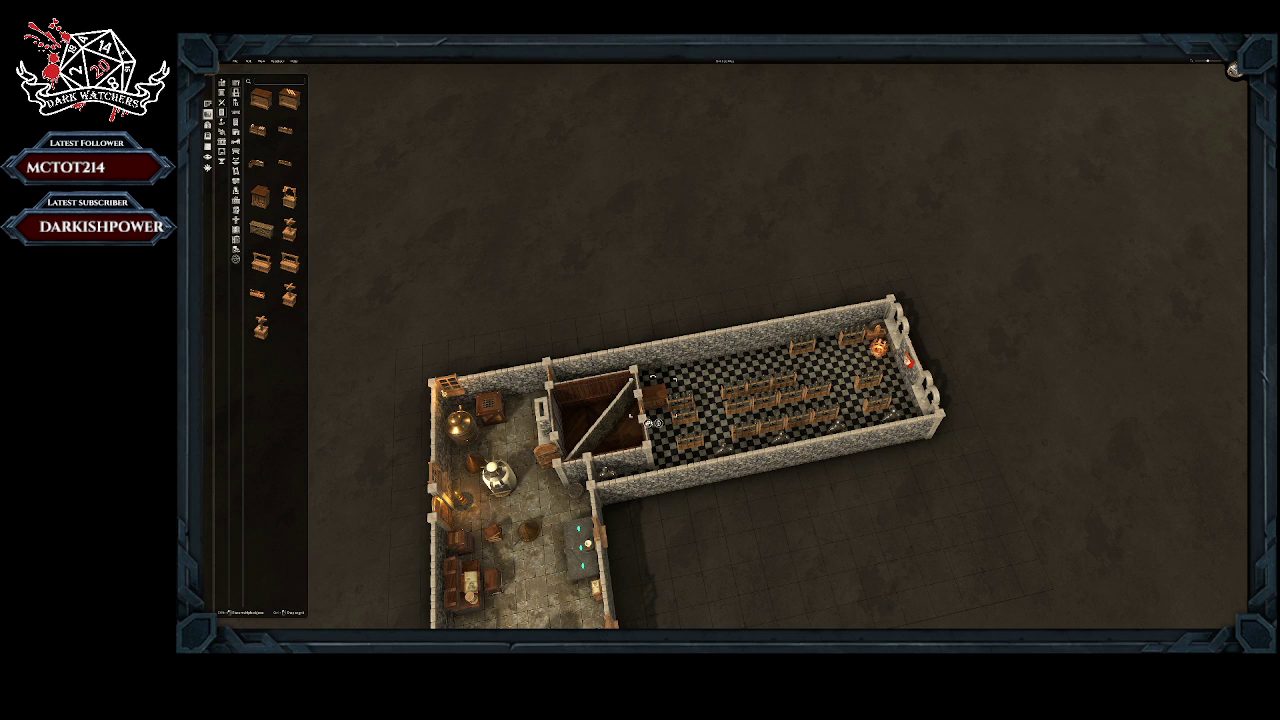
# Step: Extend the counter with three more straight pieces in line along the checkered floor, removing the bench in its way
pyautogui.hotkey('ctrl', 'v')
pyautogui.click(673, 391)
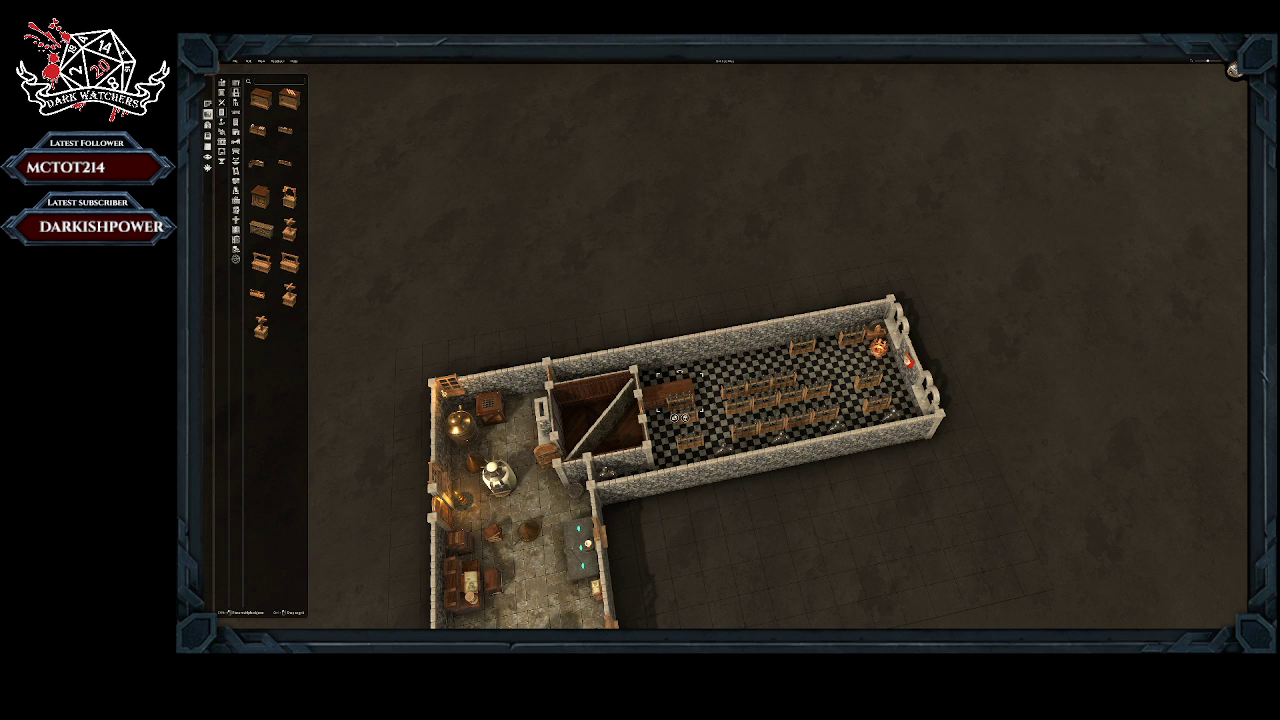
pyautogui.hotkey('ctrl', 'v')
pyautogui.click(697, 406)
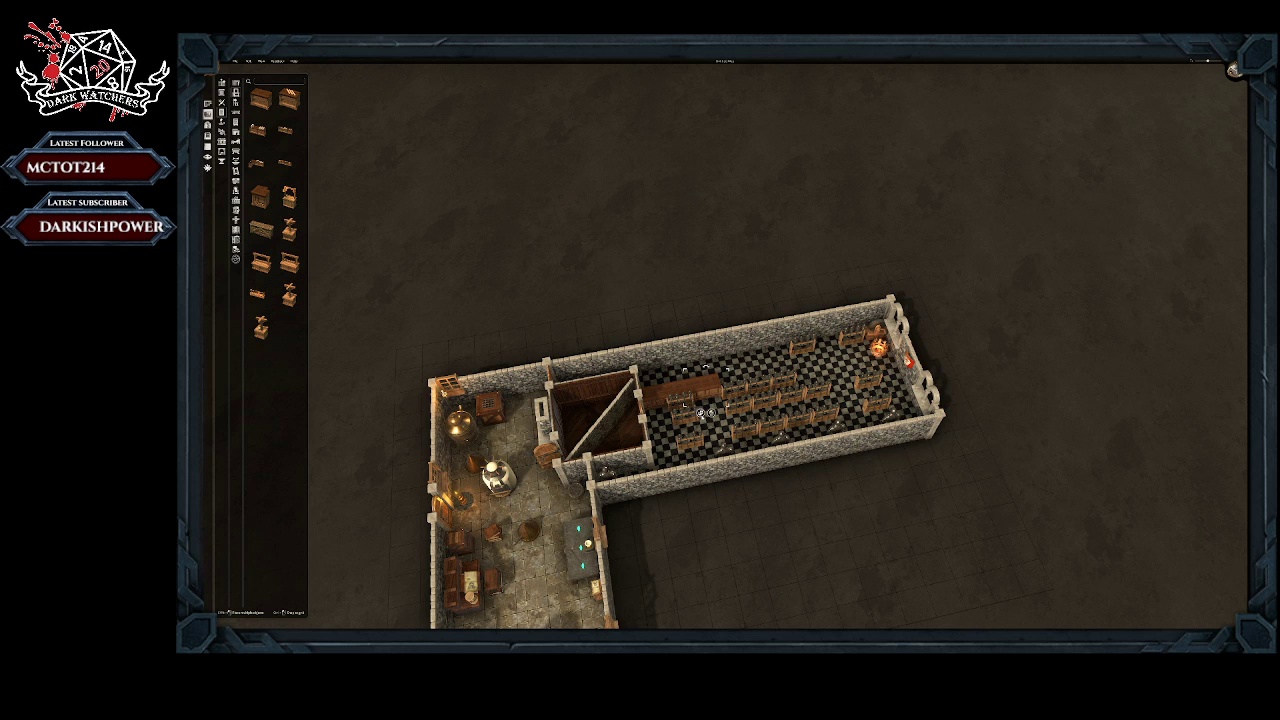
pyautogui.hotkey('ctrl', 'v')
pyautogui.click(737, 385)
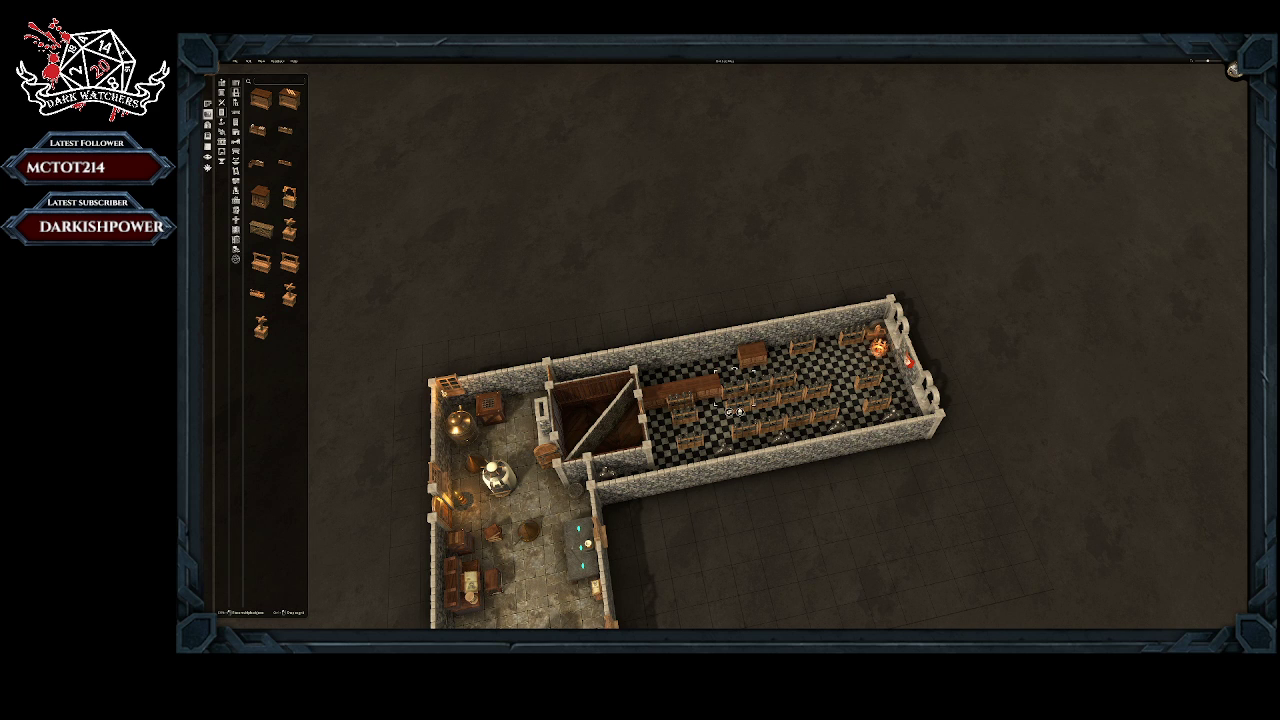
pyautogui.press('Delete')
pyautogui.click(755, 355)
pyautogui.moveTo(752, 366); pyautogui.dragTo(733, 393)
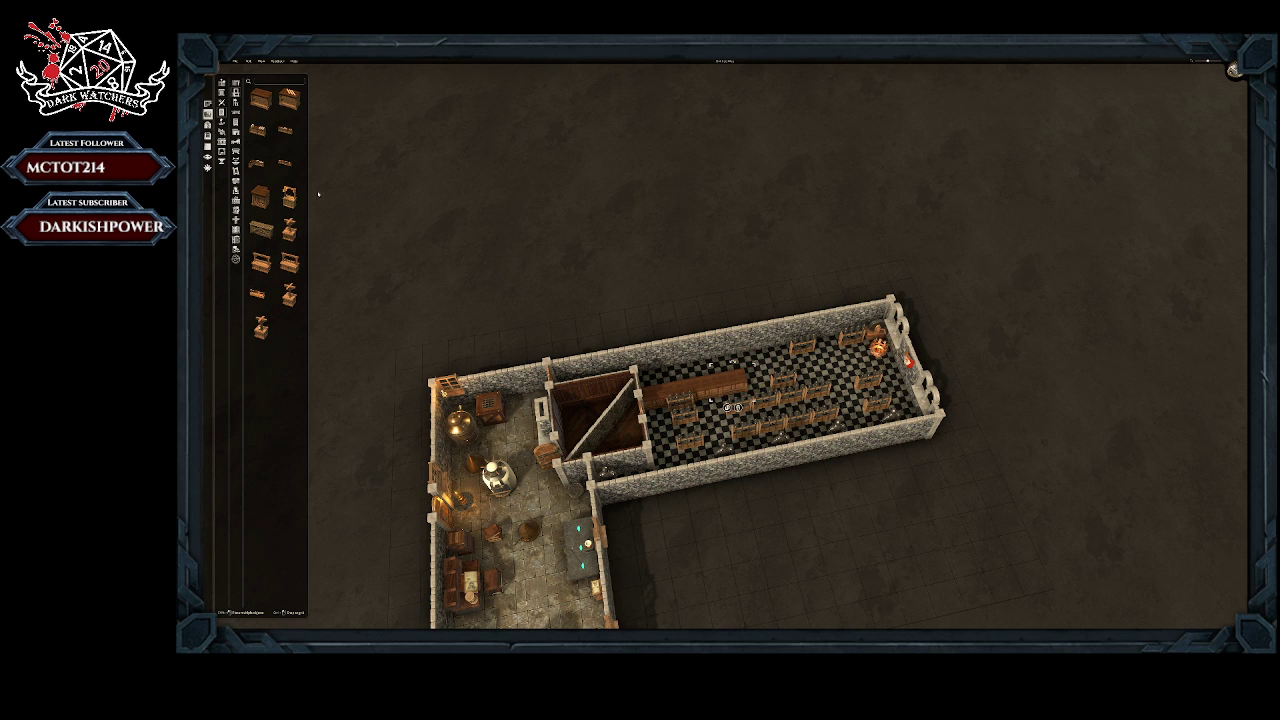
# Step: Add a corner piece to the counter's free end and a straight piece turning toward the long far wall
pyautogui.moveTo(260, 197); pyautogui.dragTo(730, 358)
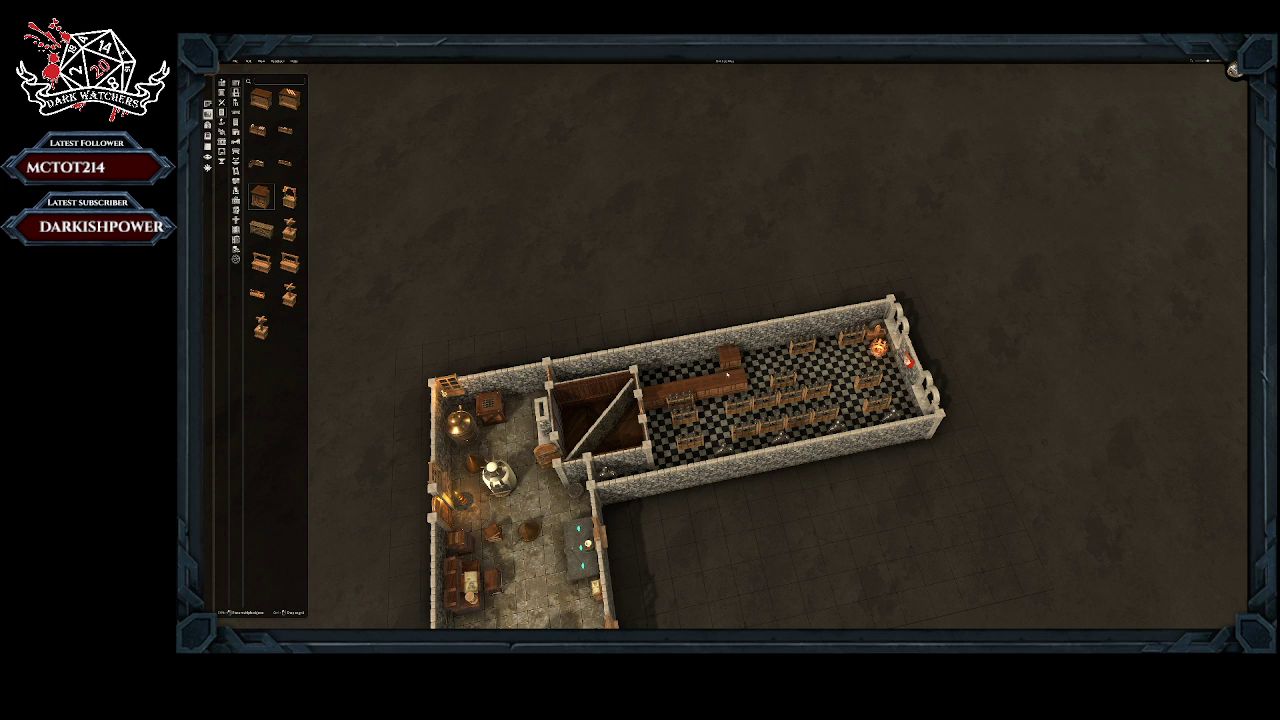
pyautogui.click(756, 374)
pyautogui.click(753, 376)
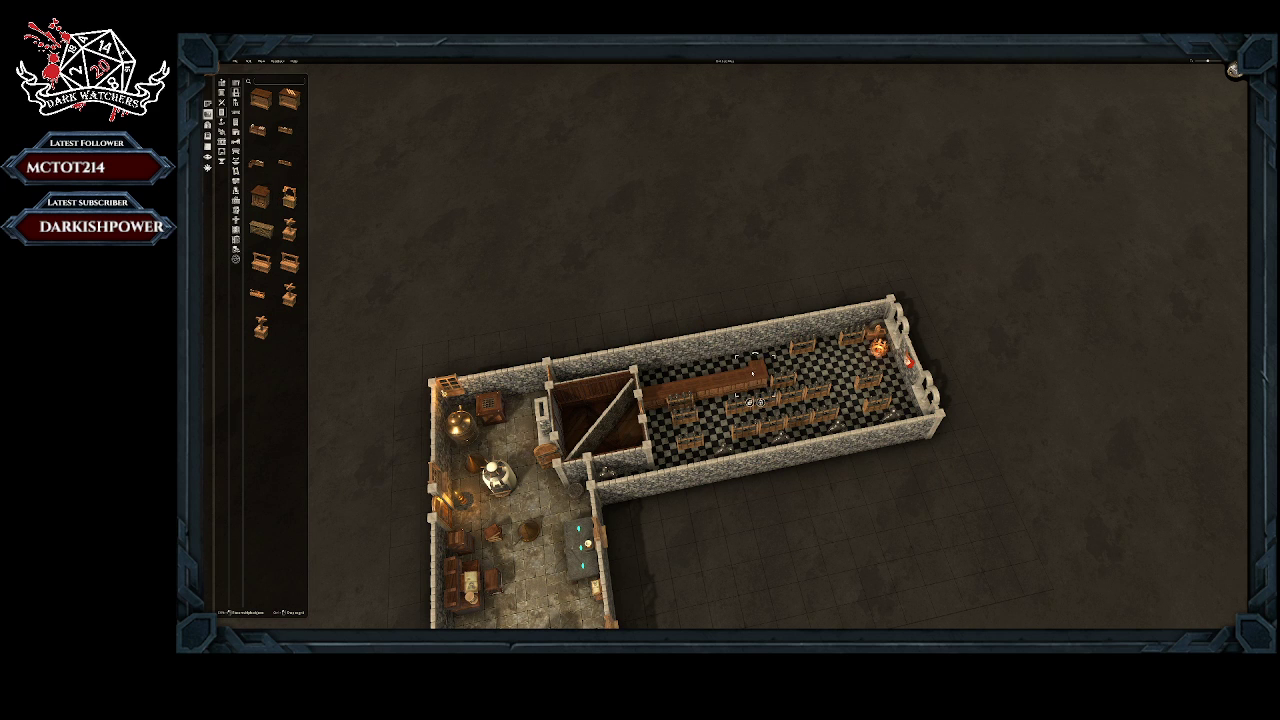
pyautogui.click(260, 97)
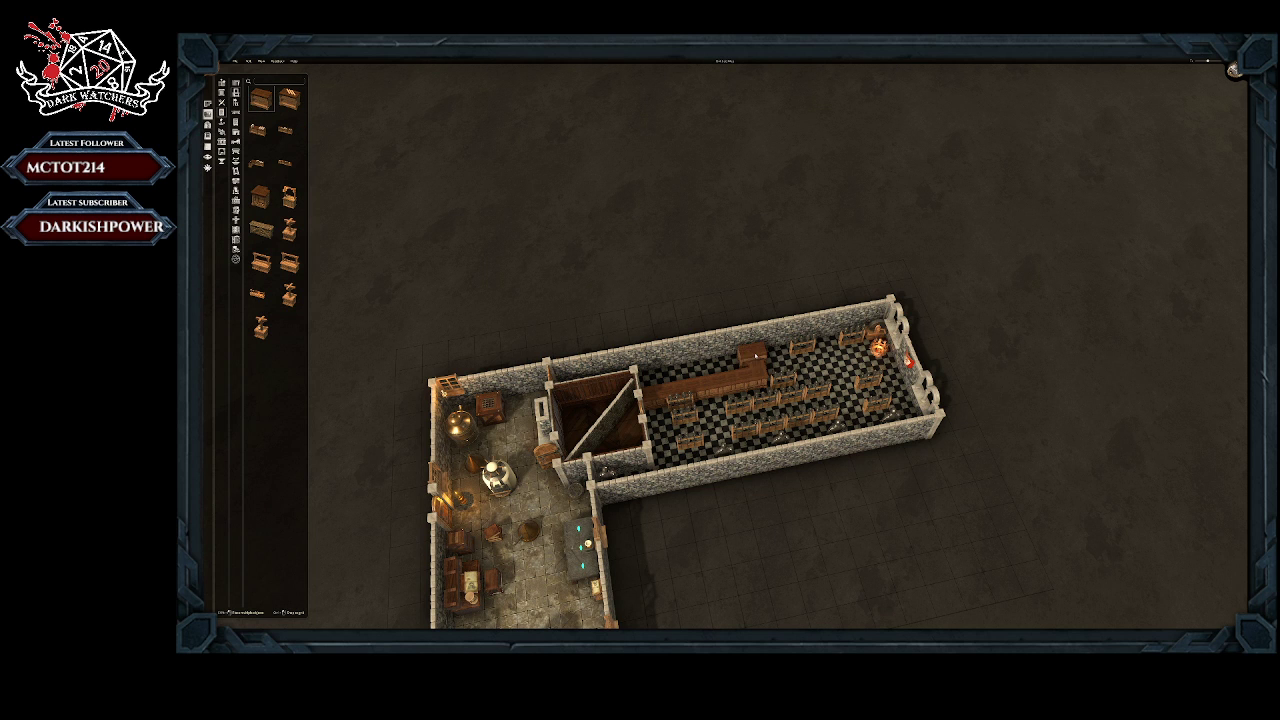
pyautogui.click(752, 378)
pyautogui.moveTo(755, 356); pyautogui.dragTo(634, 320, button='right')
pyautogui.moveTo(634, 320); pyautogui.dragTo(535, 322, button='middle')
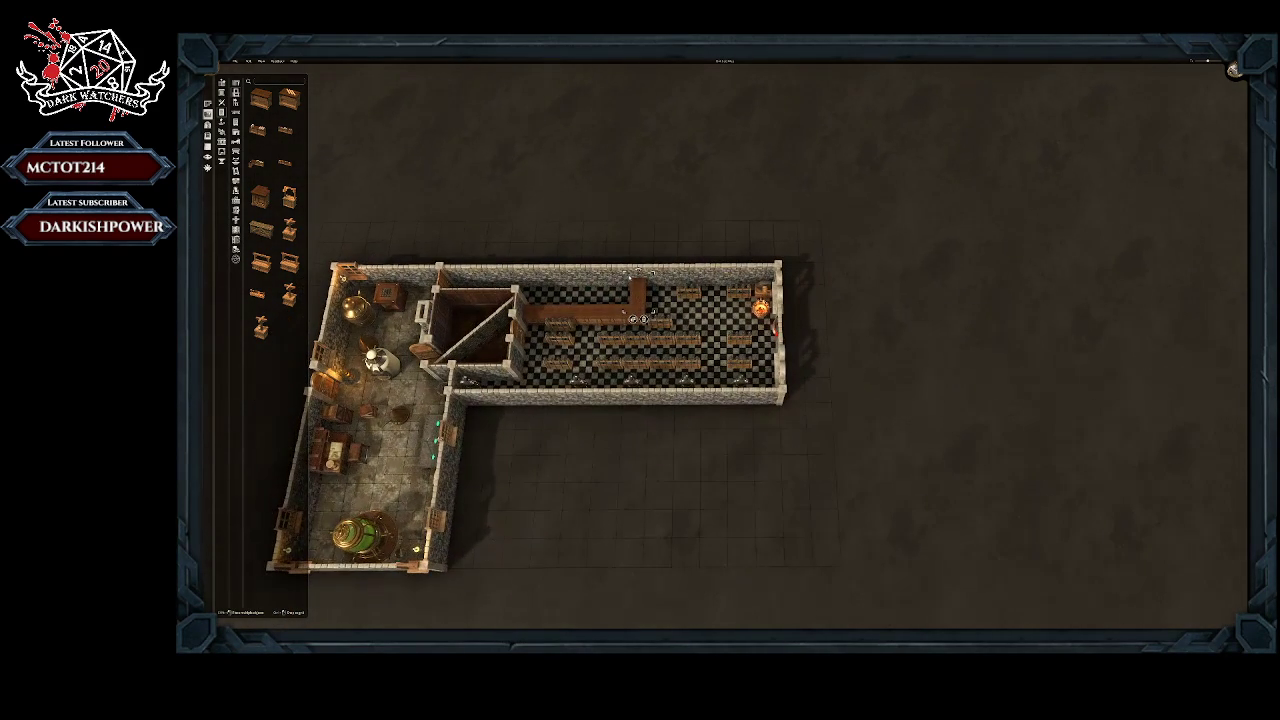
# Step: Delete the benches standing too close to the counter, one near the small wooden room and one by the counter's corner
pyautogui.click(553, 318)
pyautogui.press('Delete')
pyautogui.click(658, 322)
pyautogui.press('Delete')
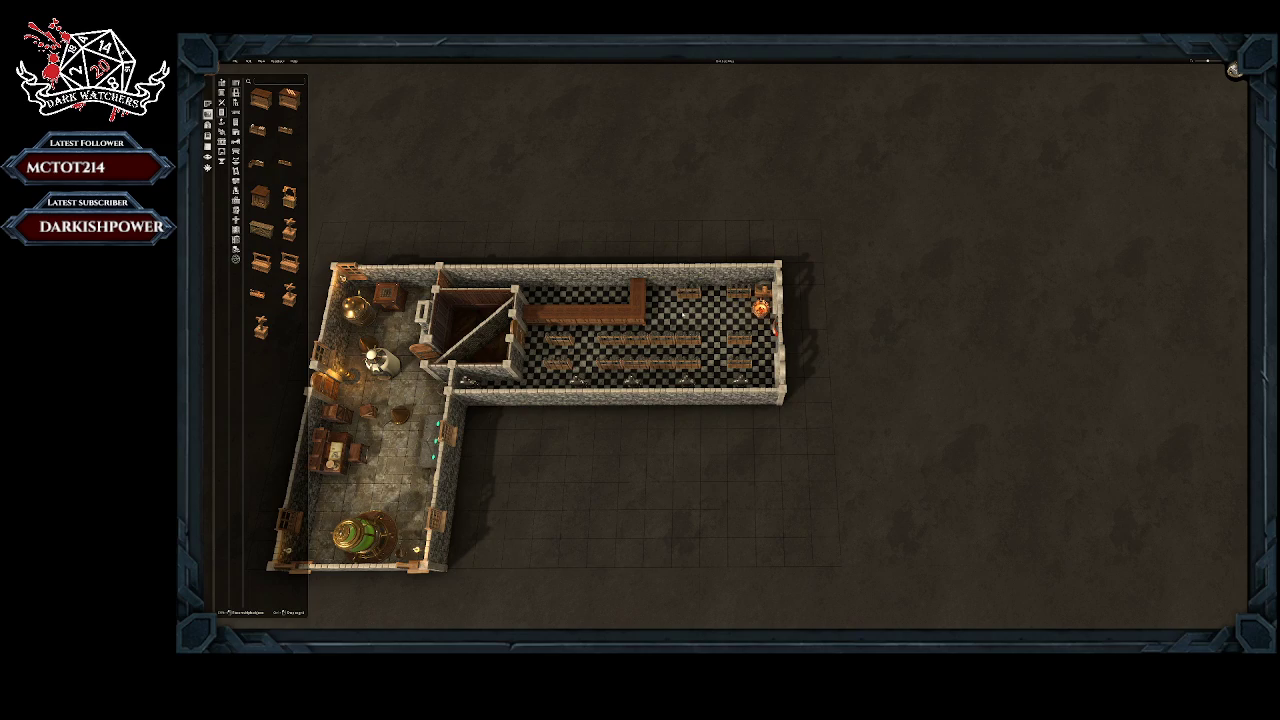
# Step: Place a stone-framed double door in the checkered room's outer long wall, with its columned porch facing outside
pyautogui.moveTo(684, 310); pyautogui.dragTo(722, 306, button='middle')
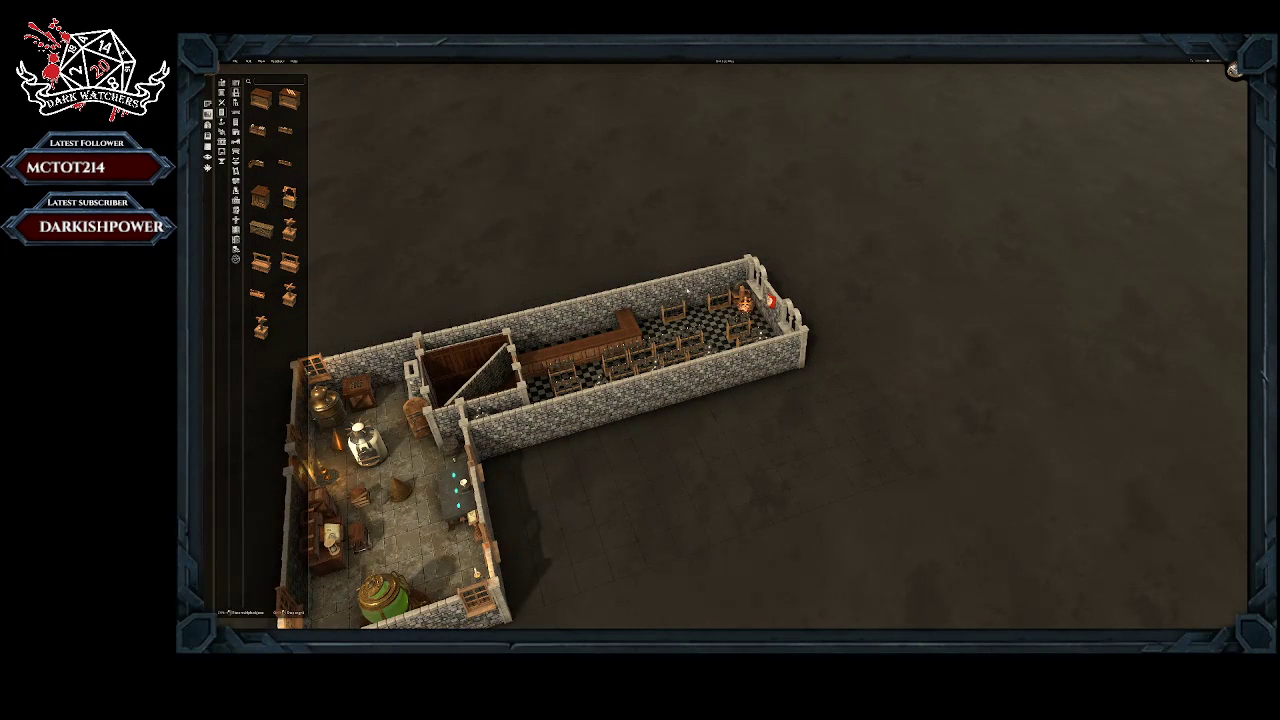
pyautogui.click(208, 125)
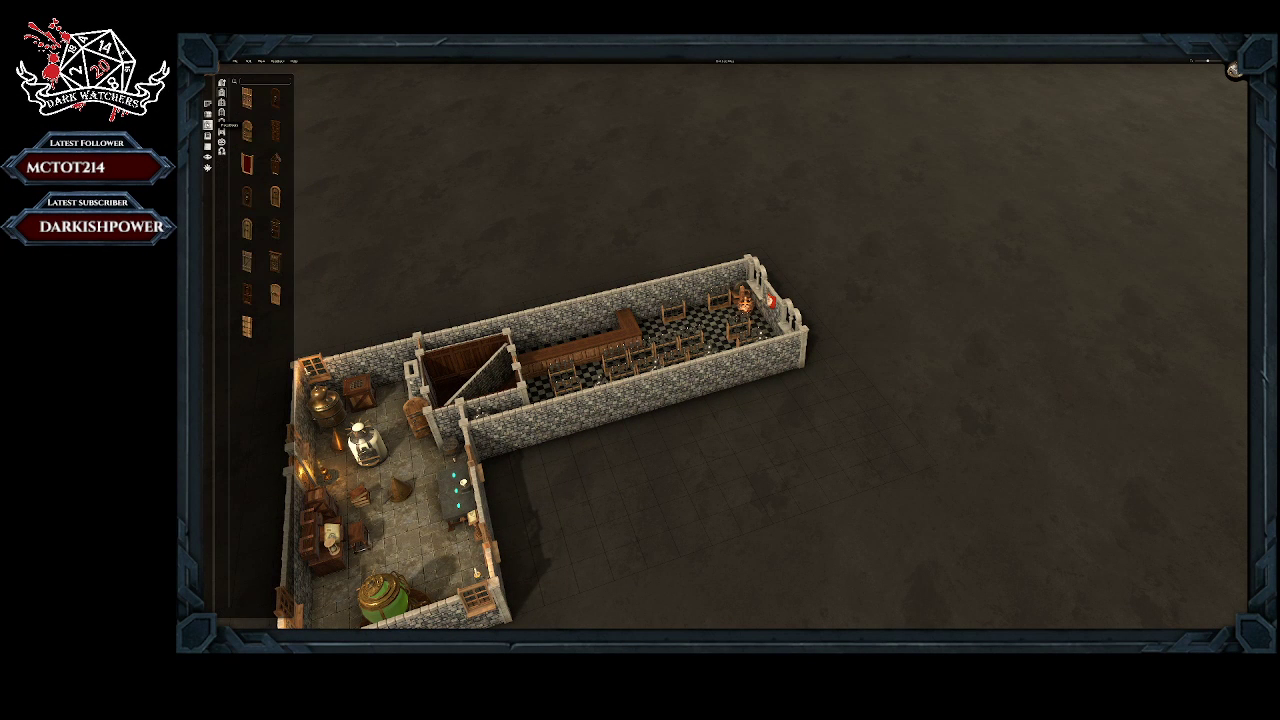
pyautogui.click(222, 102)
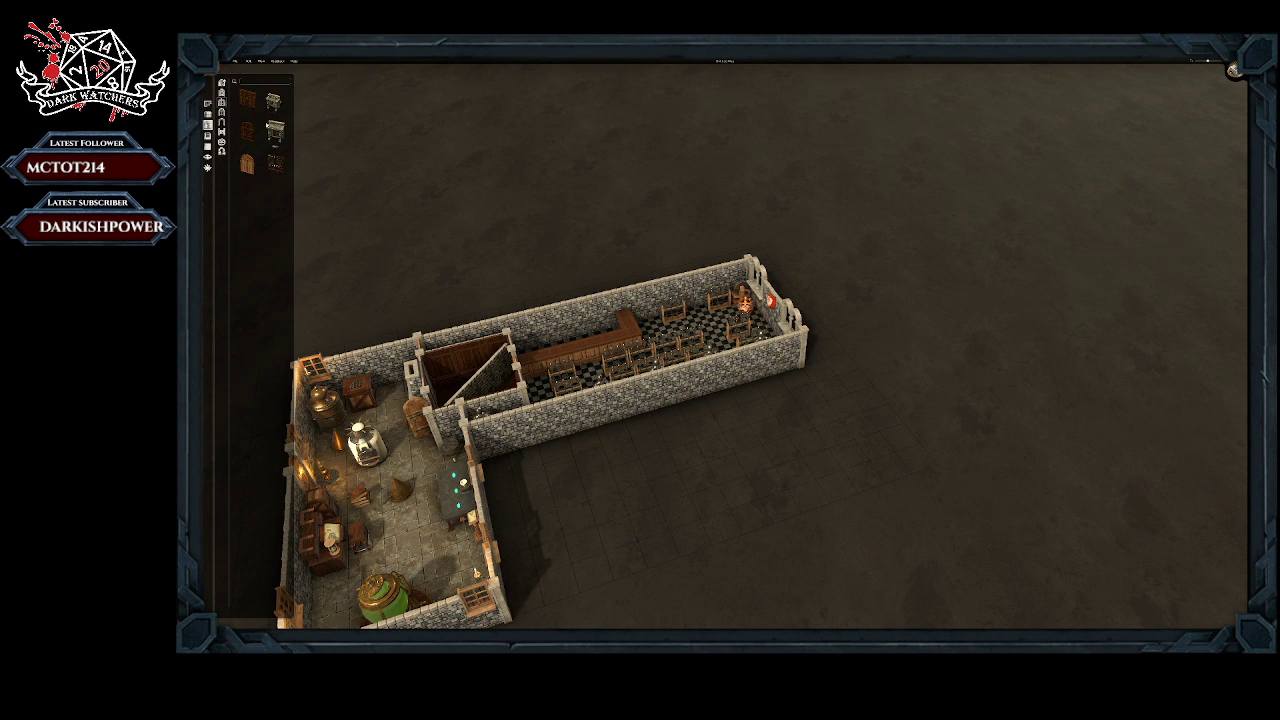
pyautogui.click(275, 103)
pyautogui.click(275, 131)
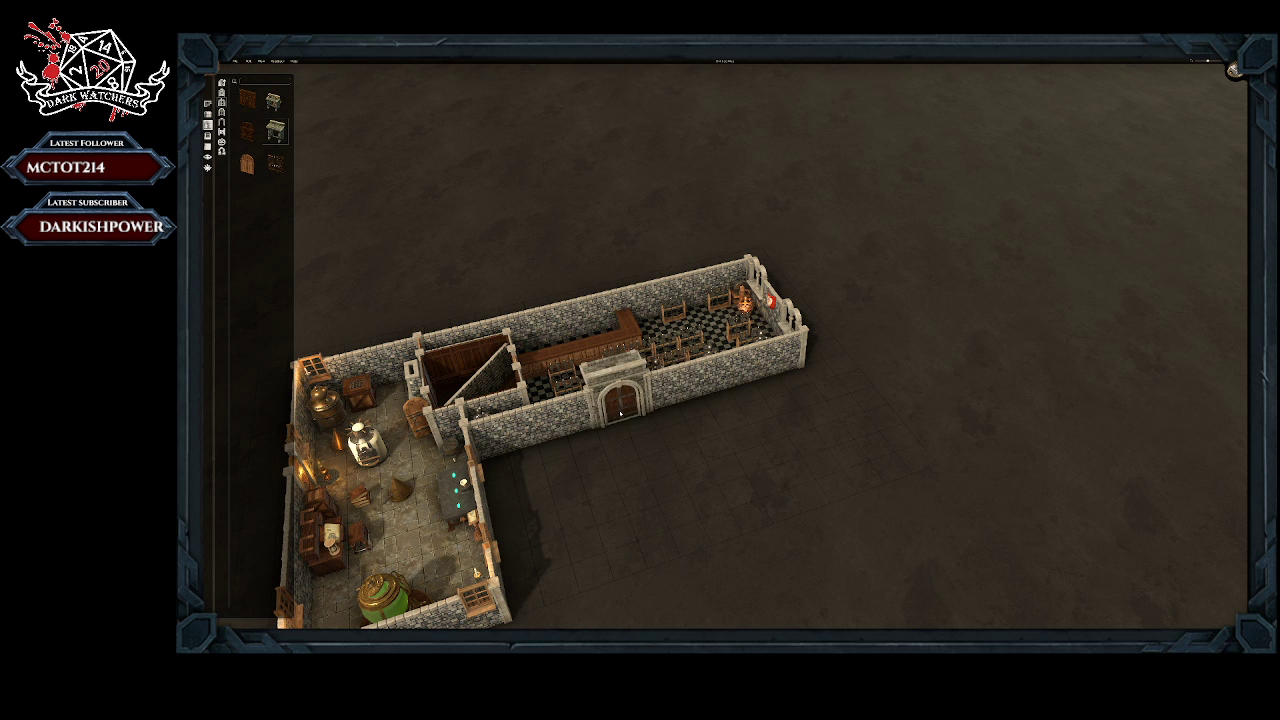
pyautogui.scroll(-1, 622, 403)
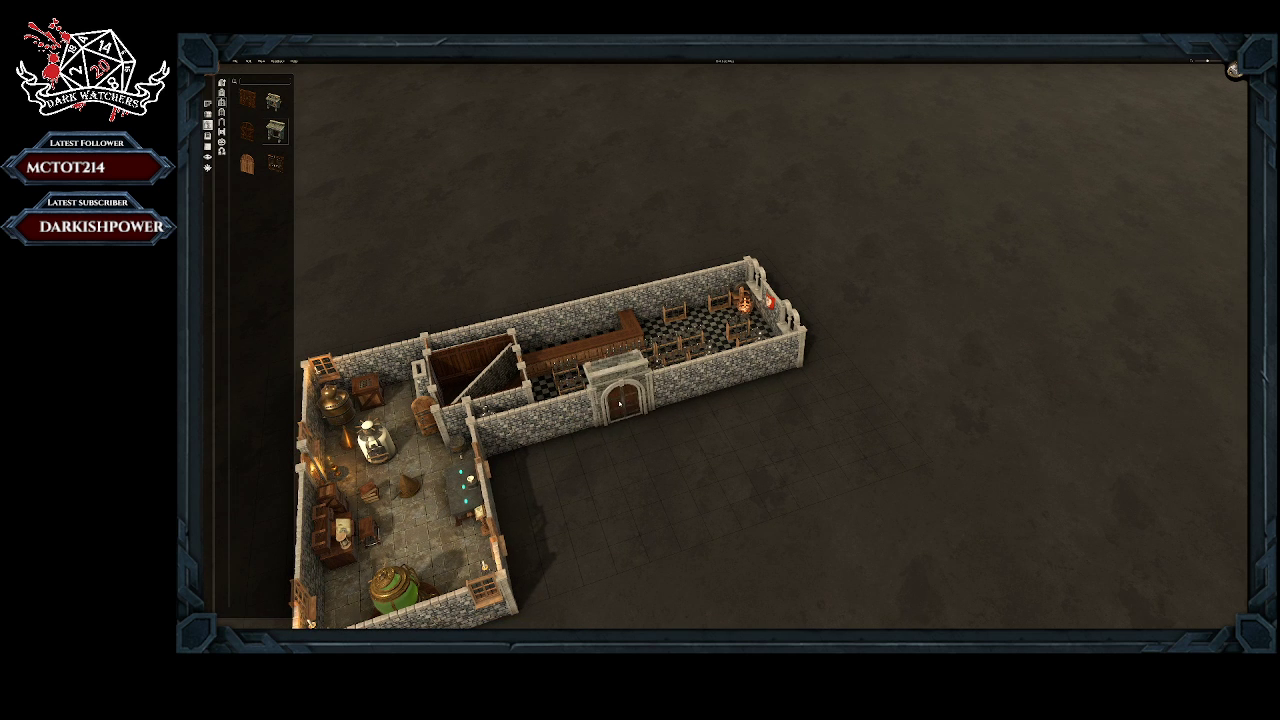
pyautogui.click(657, 403)
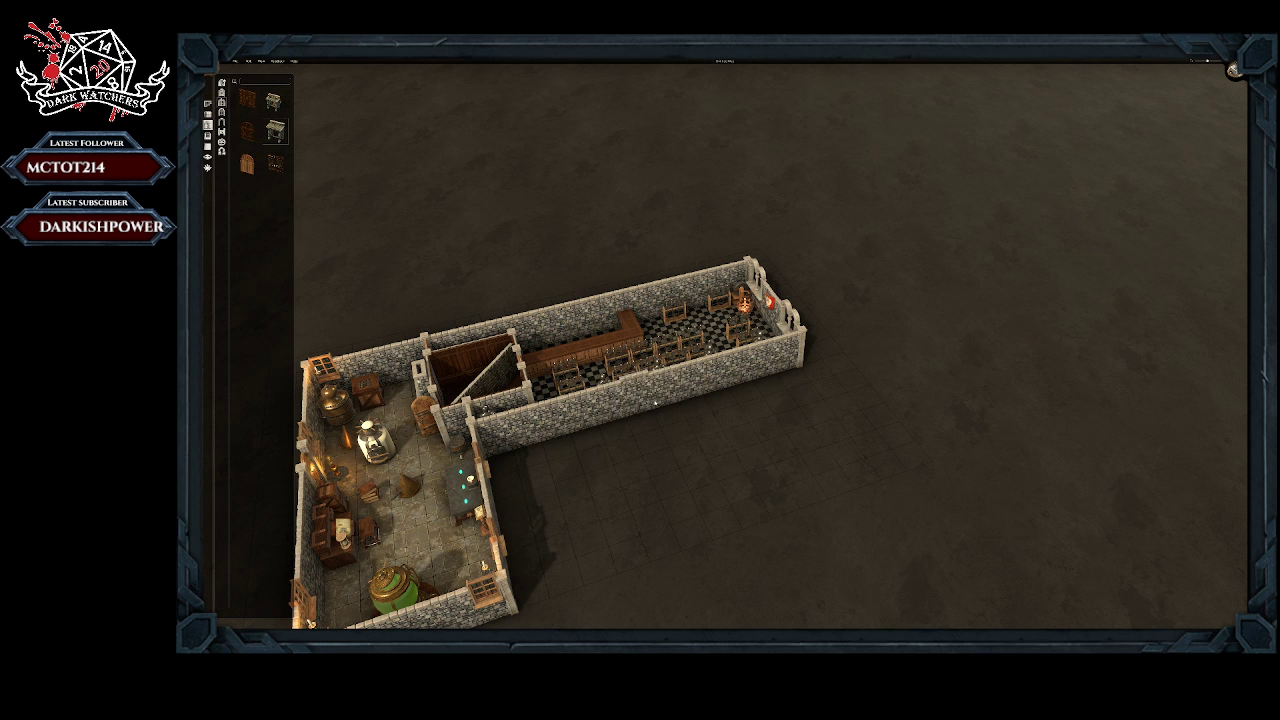
pyautogui.scroll(-1, 645, 380)
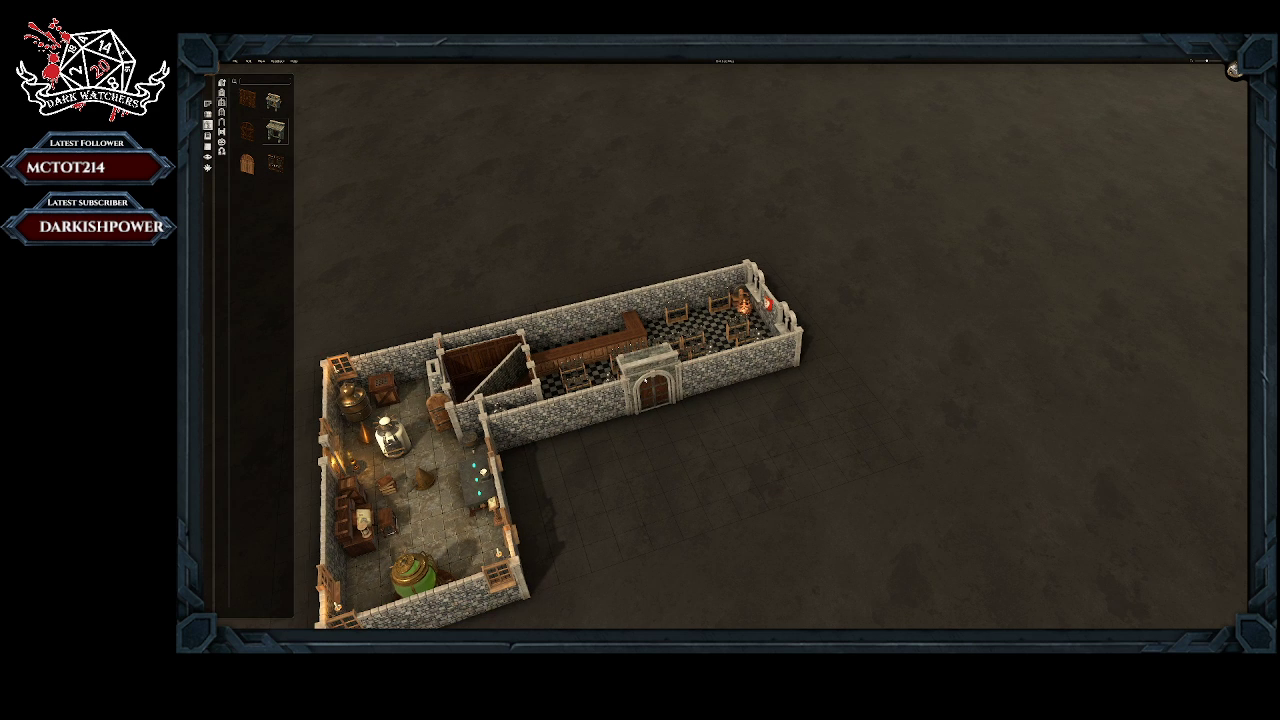
pyautogui.click(648, 385)
pyautogui.click(652, 426)
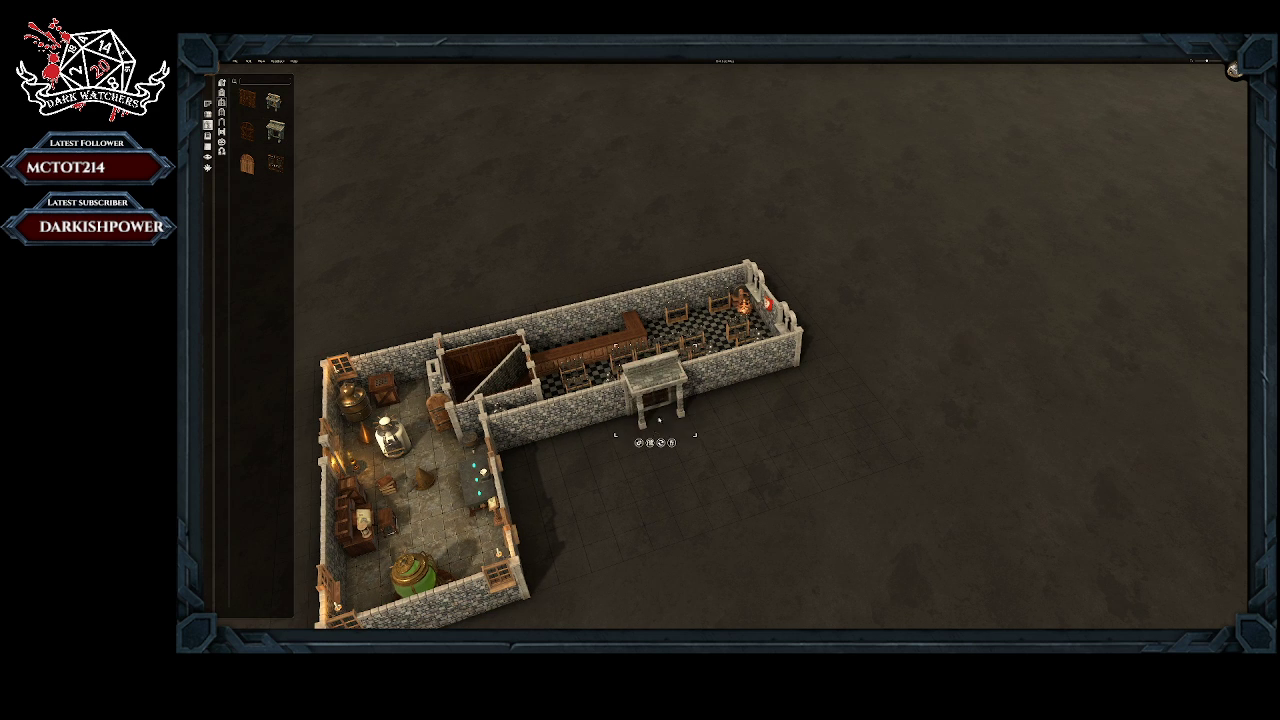
pyautogui.moveTo(659, 420); pyautogui.dragTo(648, 286, button='middle')
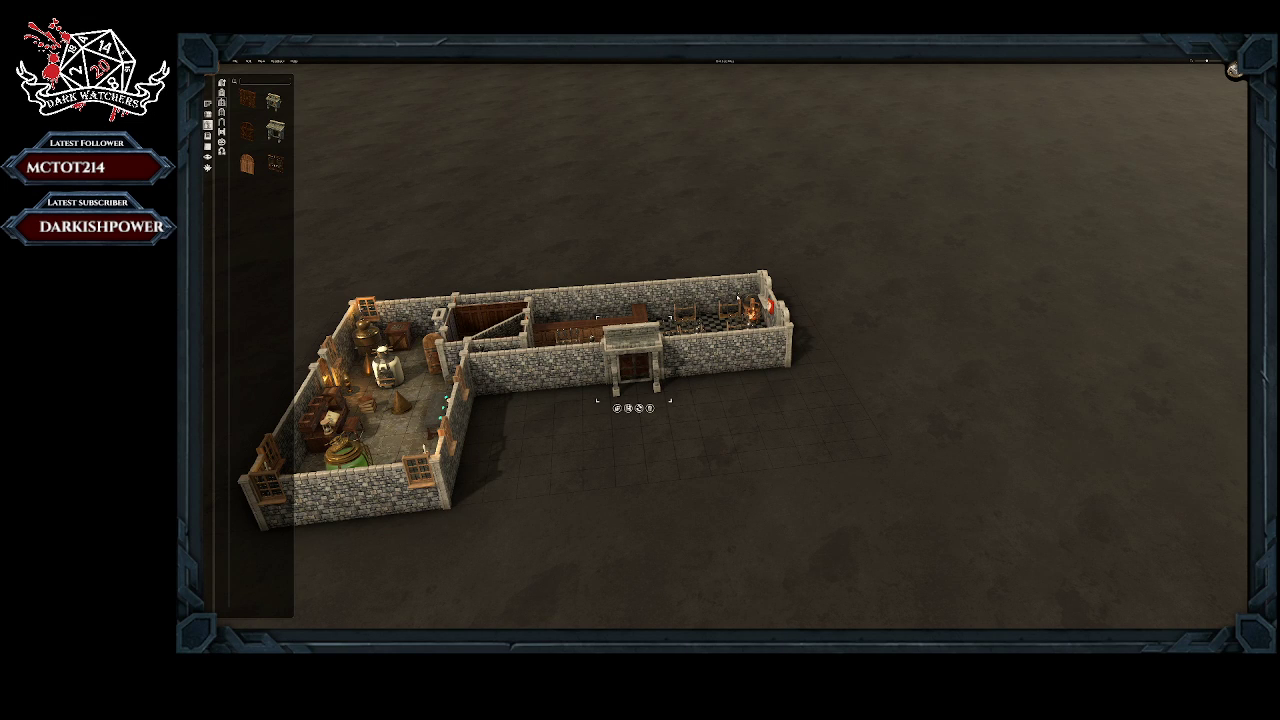
pyautogui.click(222, 122)
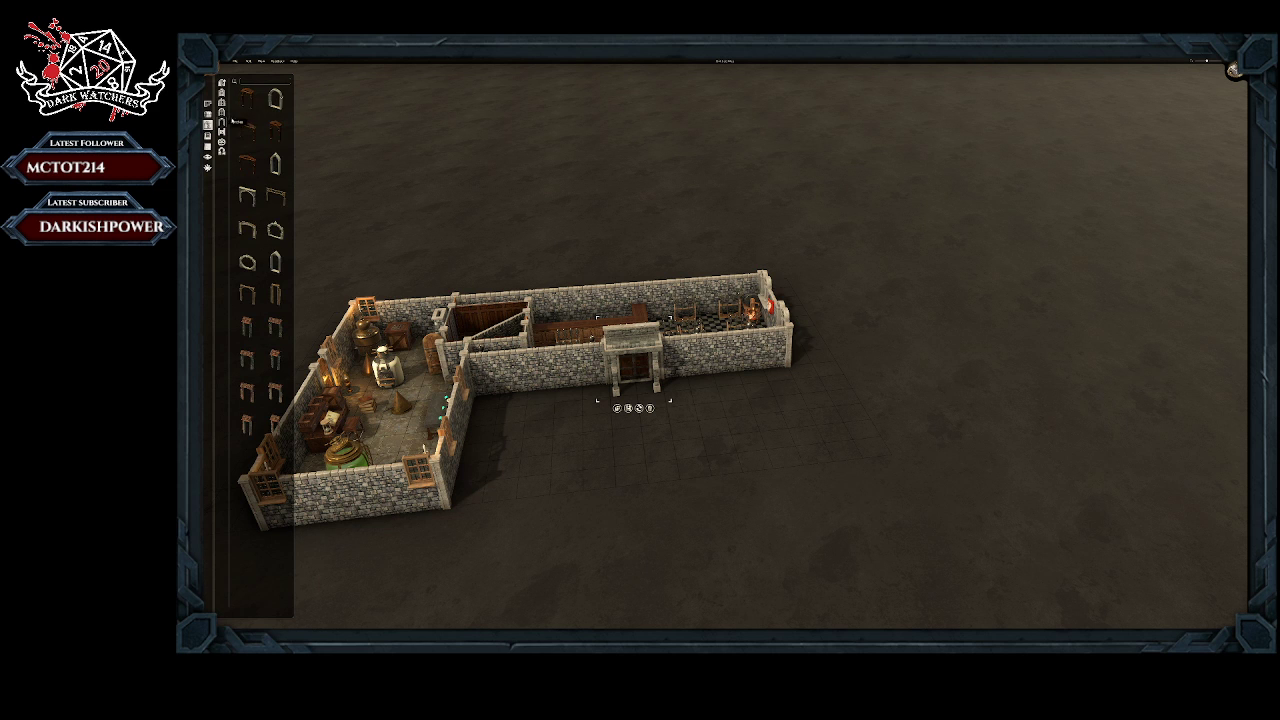
pyautogui.click(276, 230)
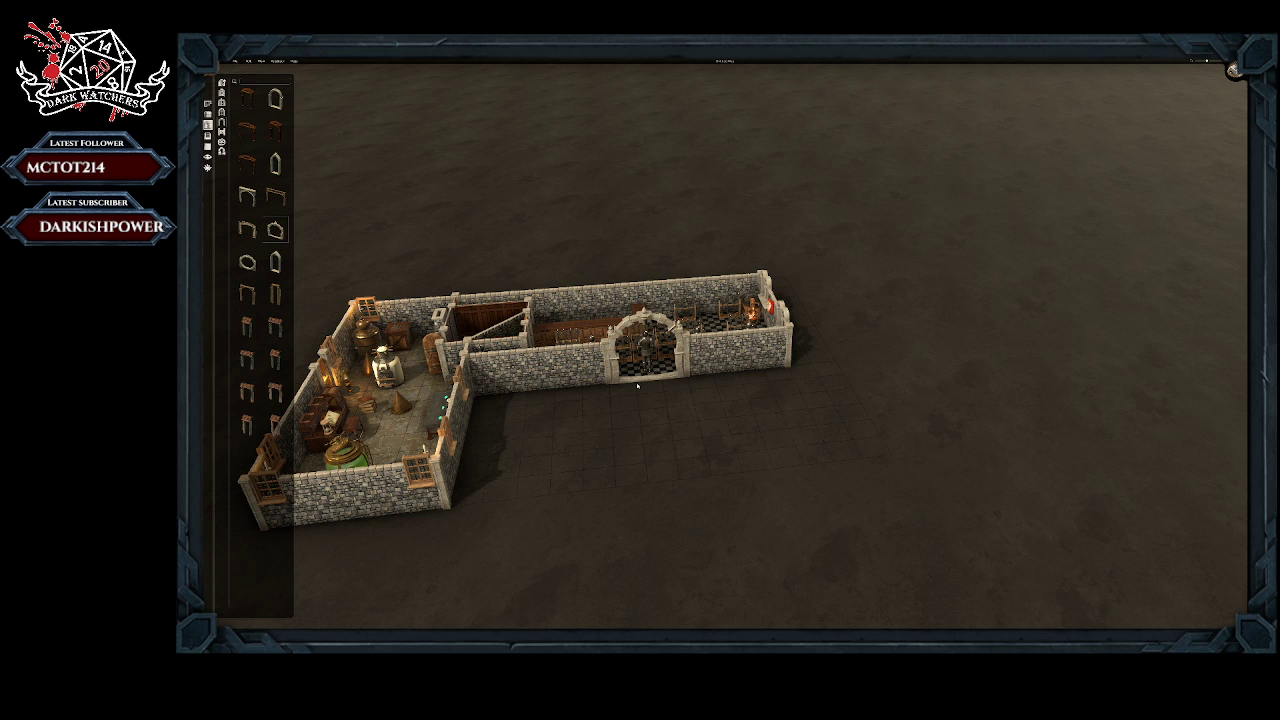
pyautogui.rightClick(637, 385)
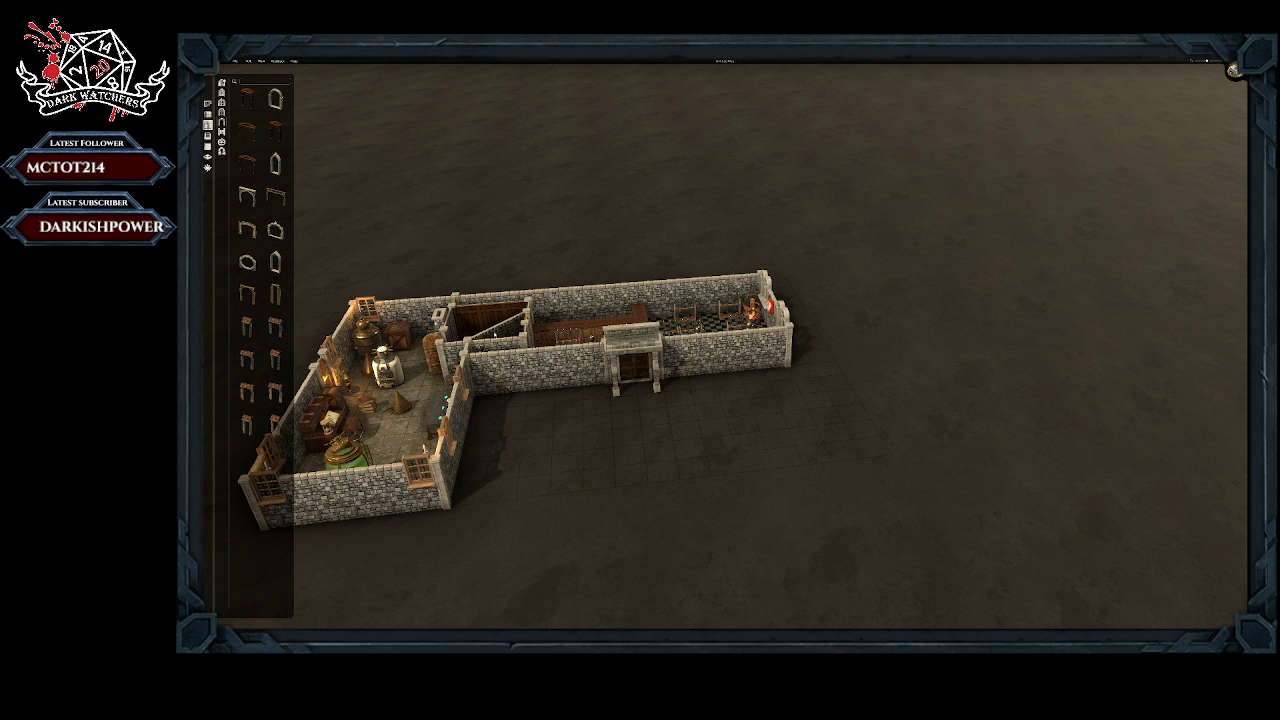
# Step: Open the door of the stone porch entrance in the checkered room's long wall
pyautogui.moveTo(723, 295); pyautogui.dragTo(638, 268, button='right')
pyautogui.click(612, 352)
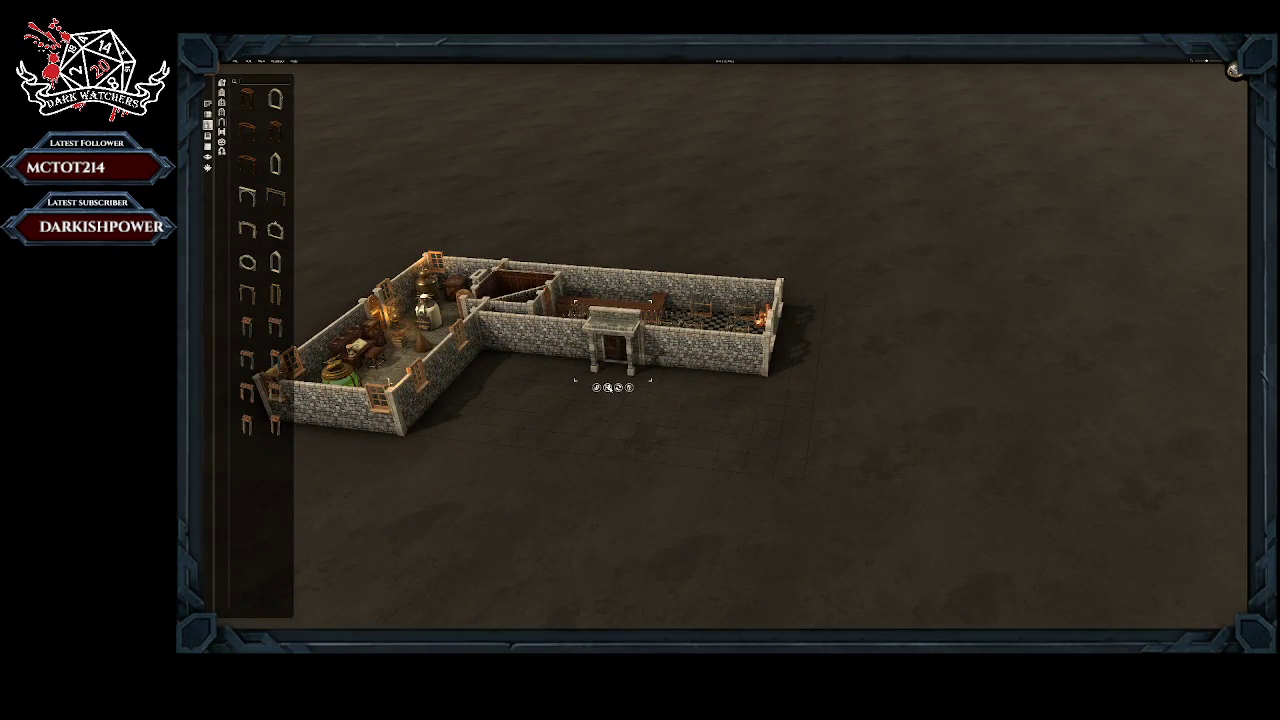
pyautogui.click(608, 388)
pyautogui.moveTo(578, 400); pyautogui.dragTo(708, 450, button='right')
pyautogui.moveTo(780, 420); pyautogui.dragTo(746, 425, button='right')
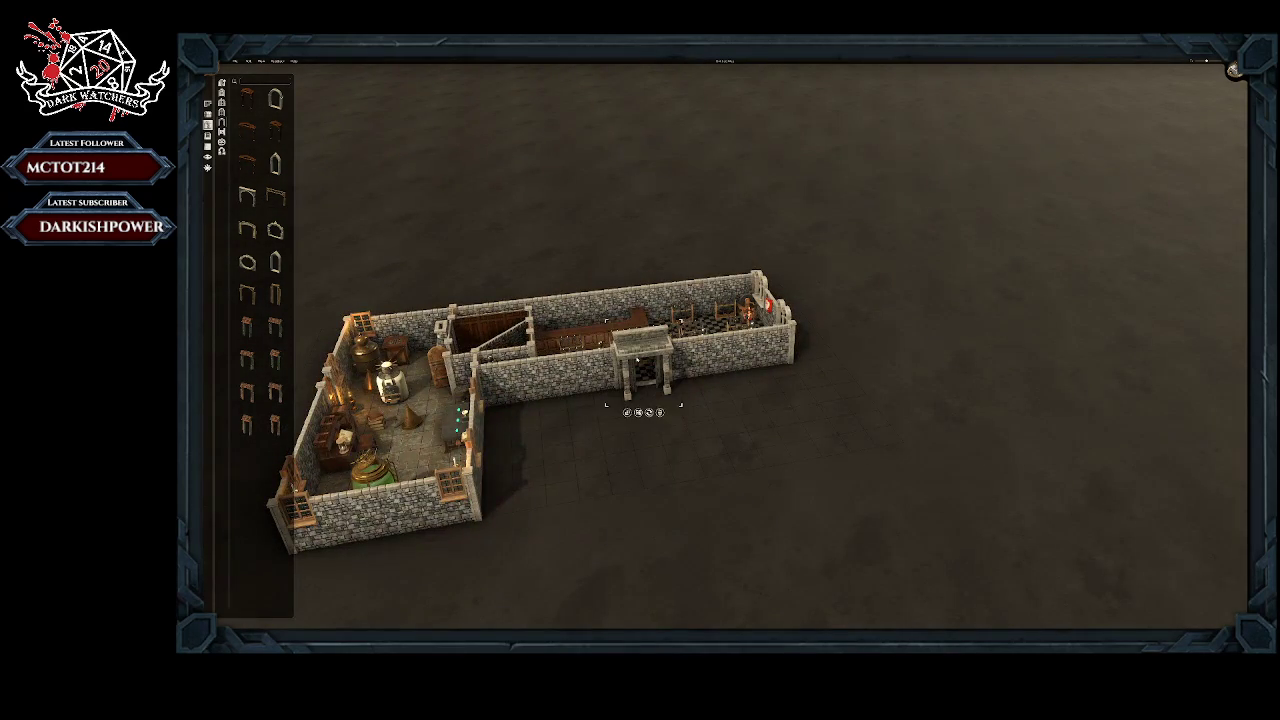
pyautogui.moveTo(607, 425); pyautogui.dragTo(398, 432, button='right')
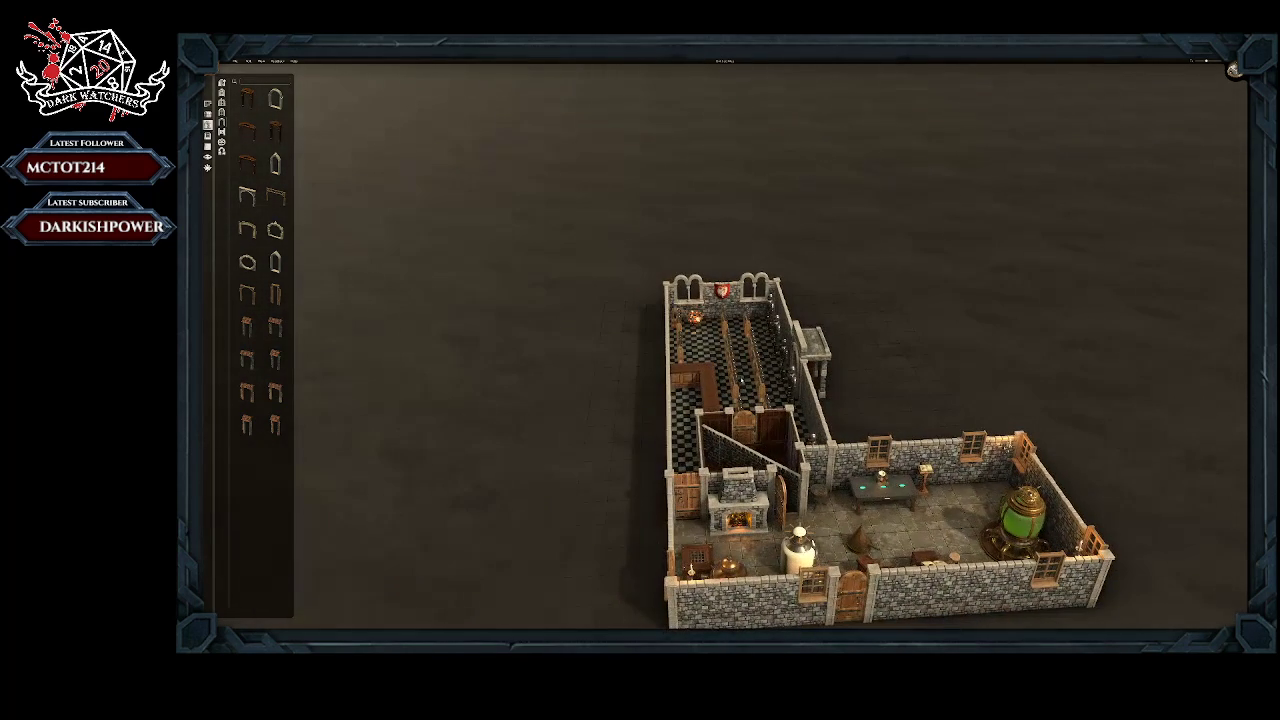
# Step: Replace the wooden door beside the fireplace with a dark wooden door topped by a small gable
pyautogui.click(691, 507)
pyautogui.click(223, 92)
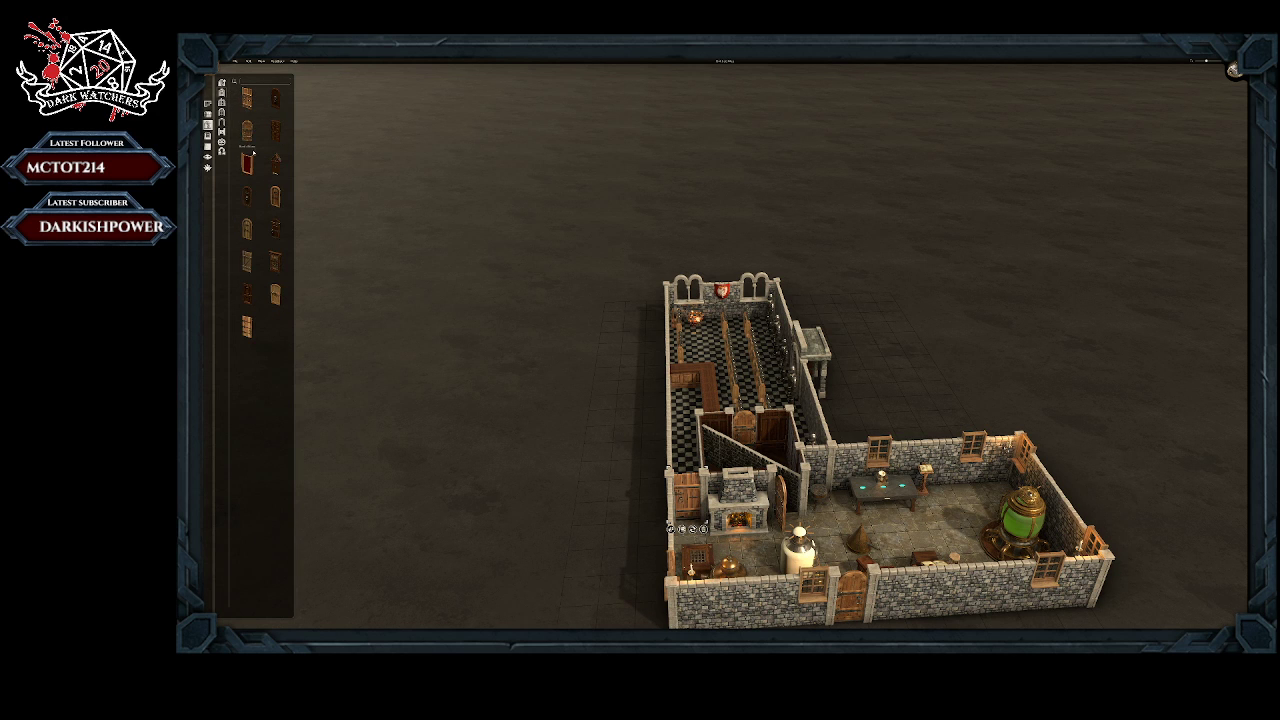
pyautogui.click(275, 163)
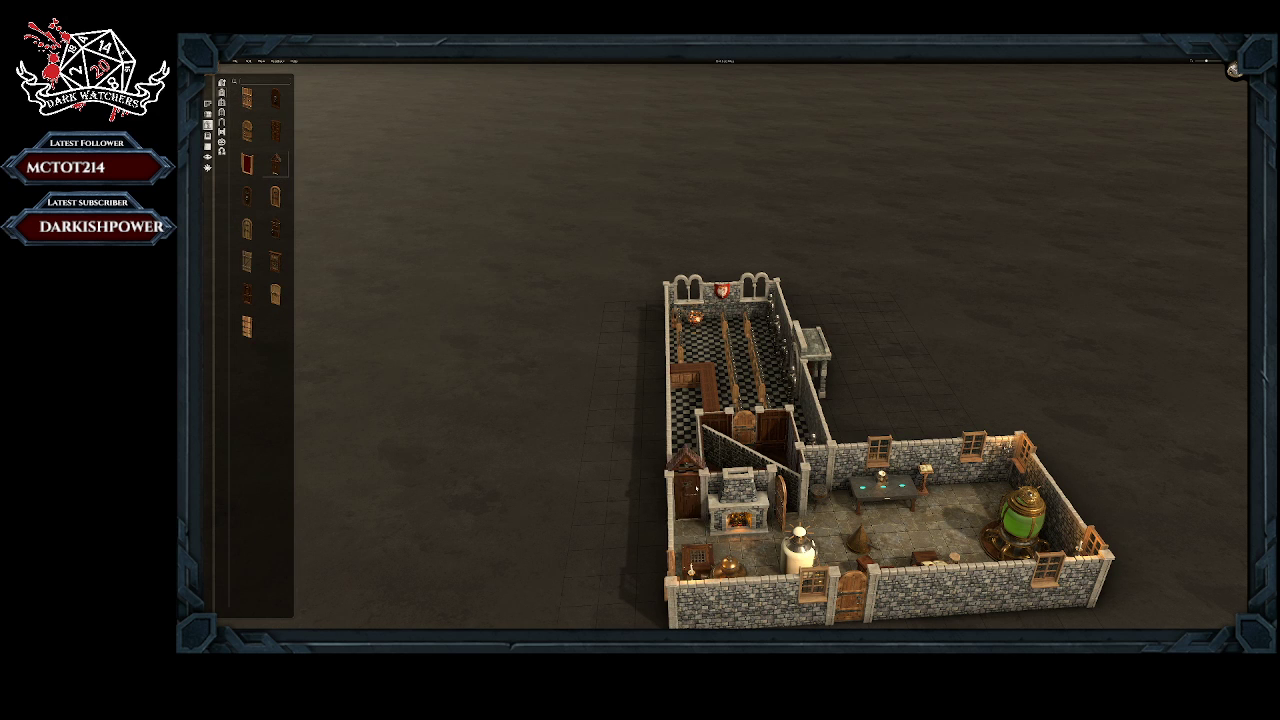
pyautogui.click(275, 196)
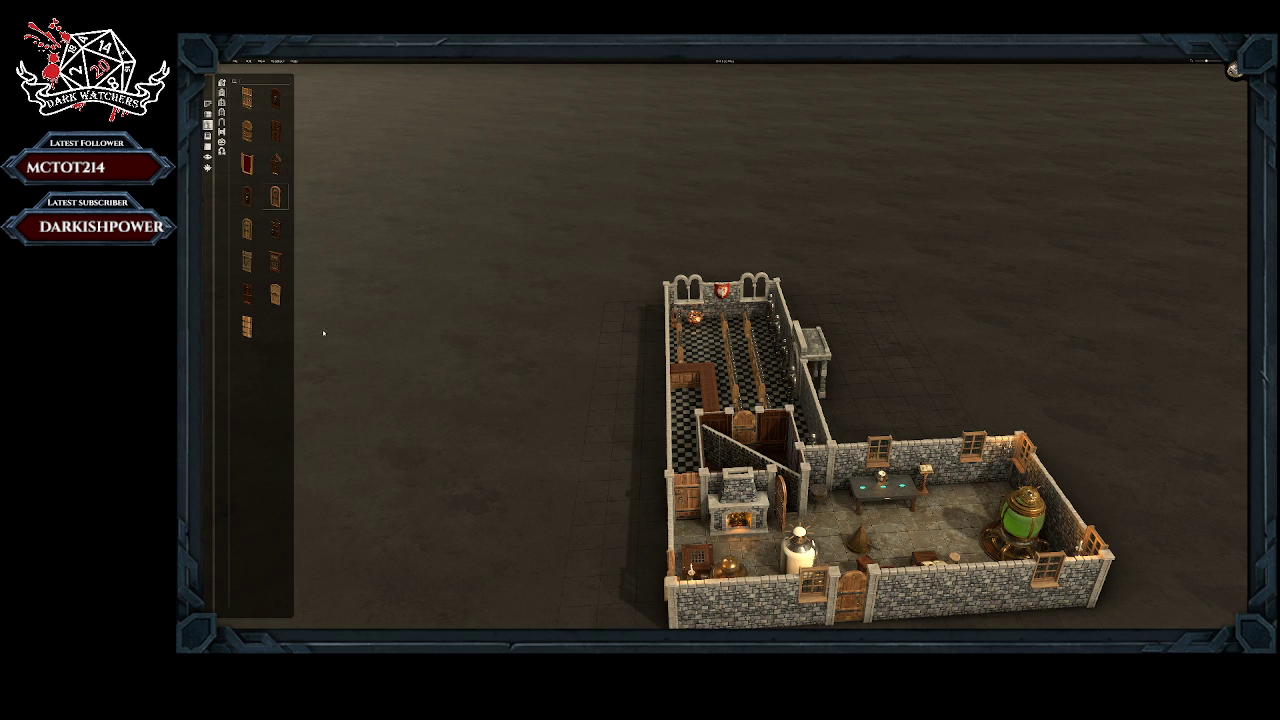
pyautogui.click(247, 165)
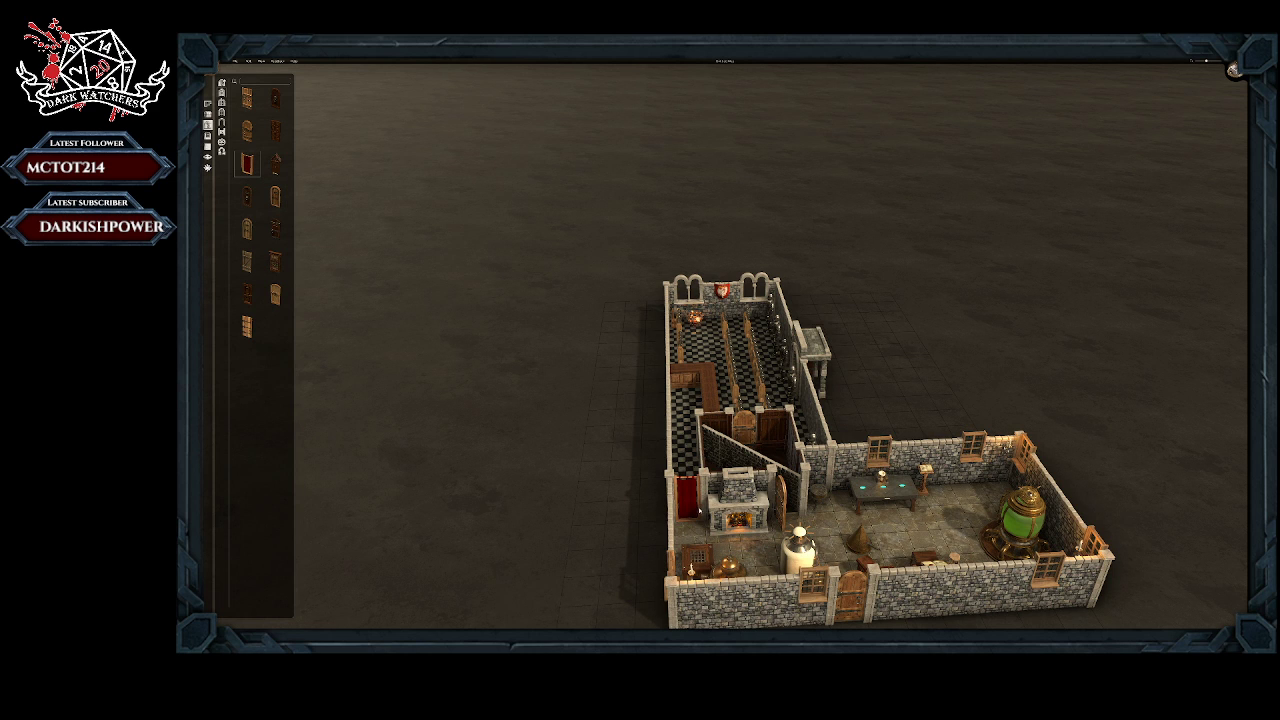
pyautogui.click(272, 133)
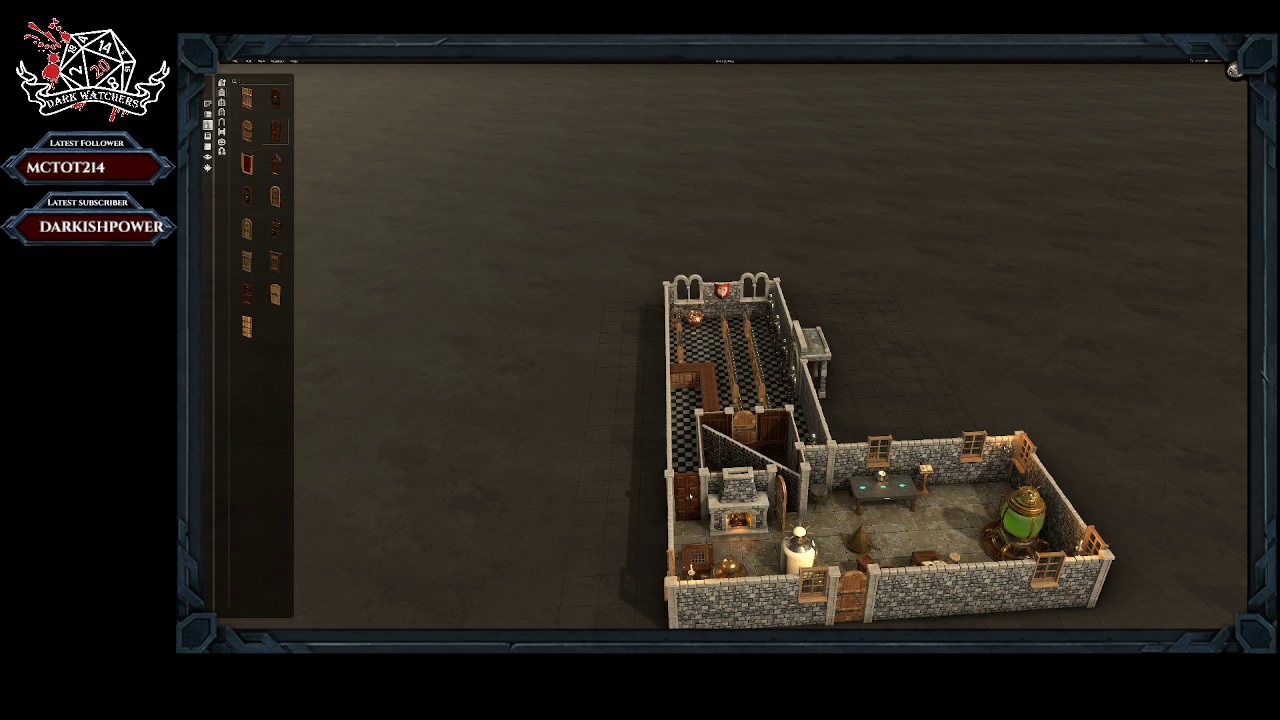
pyautogui.click(276, 229)
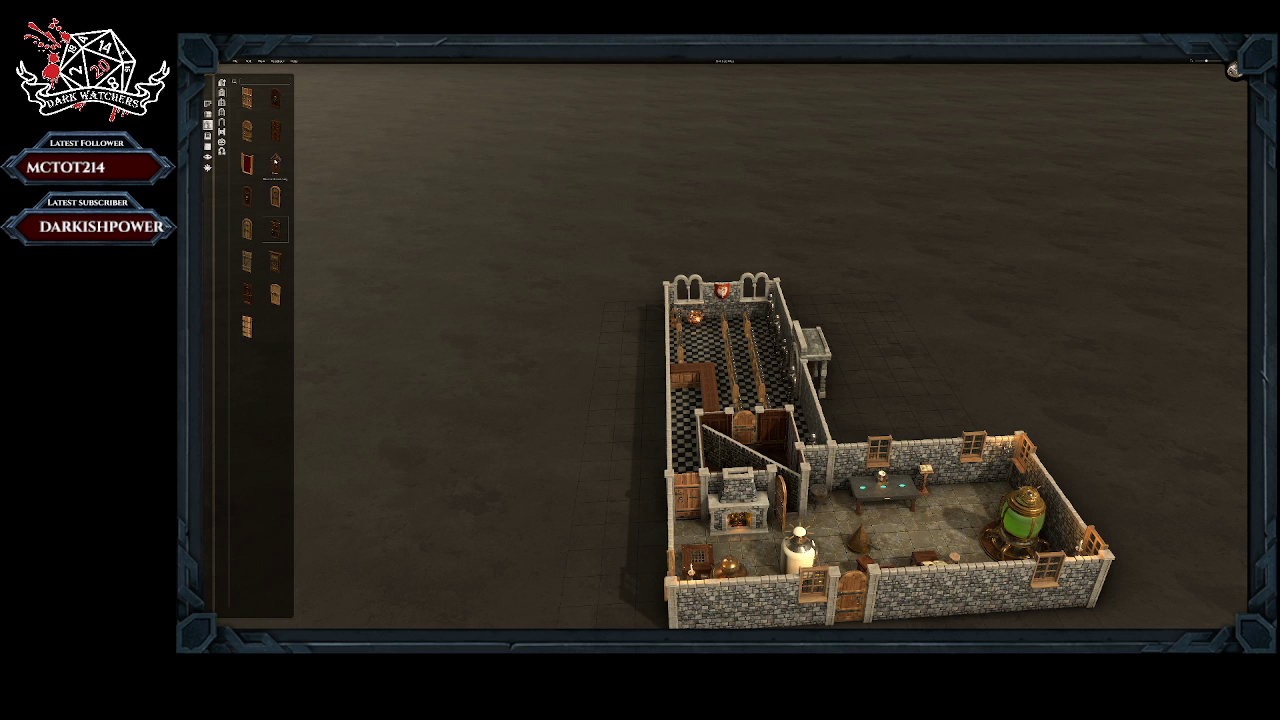
pyautogui.click(275, 163)
pyautogui.scroll(-1, 688, 505)
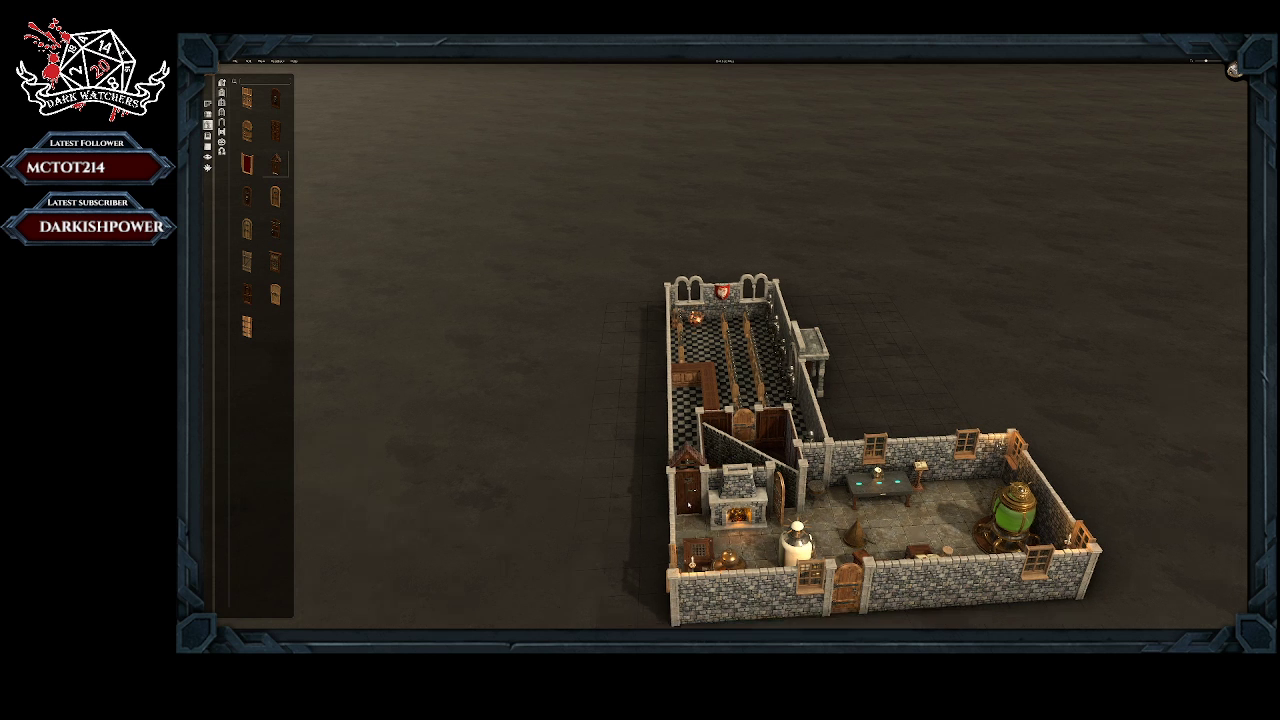
pyautogui.click(688, 504)
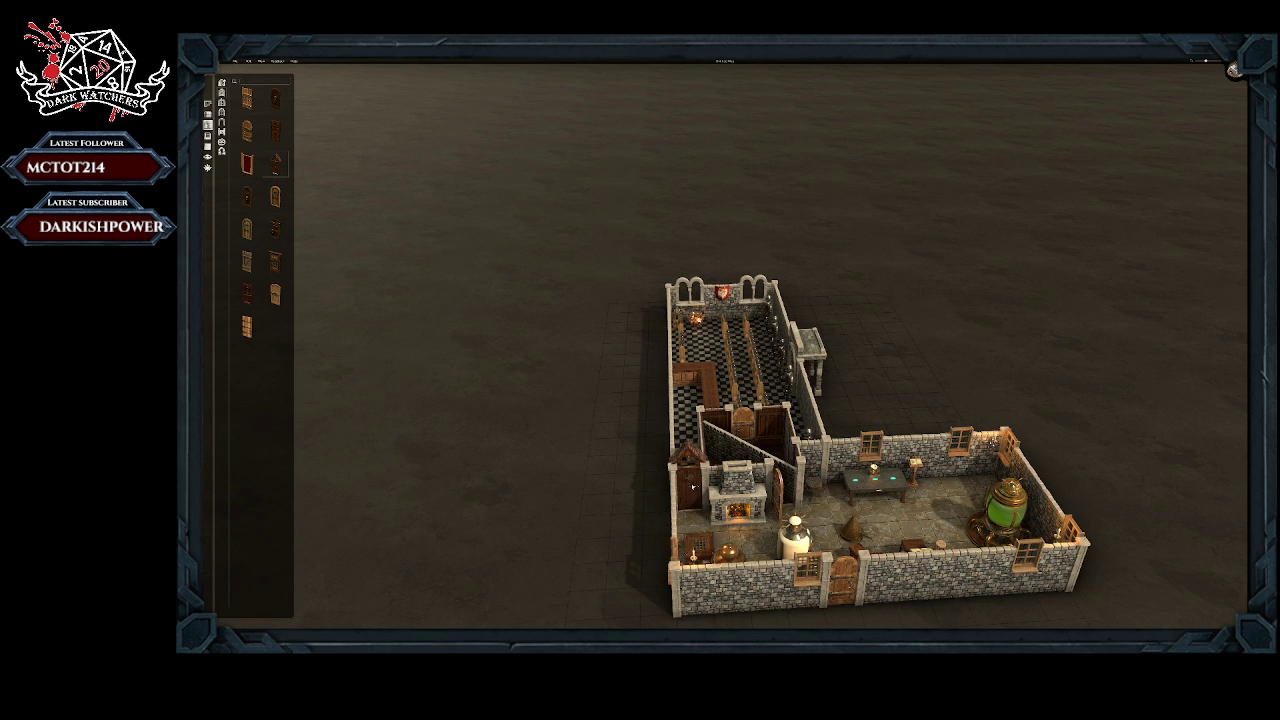
# Step: Look through the furniture object categories, including desks, beds, ladders, screens and shelves, with the whole layout viewed from above
pyautogui.moveTo(628, 448); pyautogui.dragTo(606, 366, button='middle')
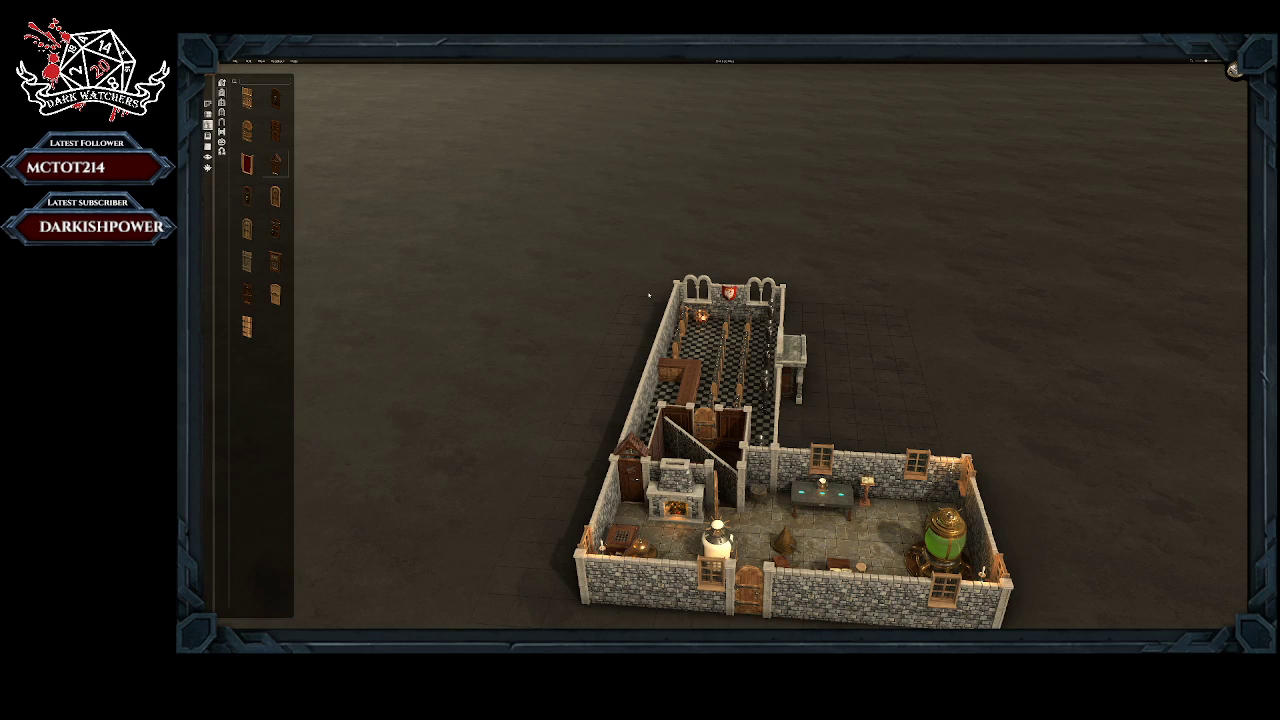
pyautogui.moveTo(848, 334); pyautogui.dragTo(590, 276, button='middle')
pyautogui.moveTo(590, 276); pyautogui.dragTo(680, 460, button='right')
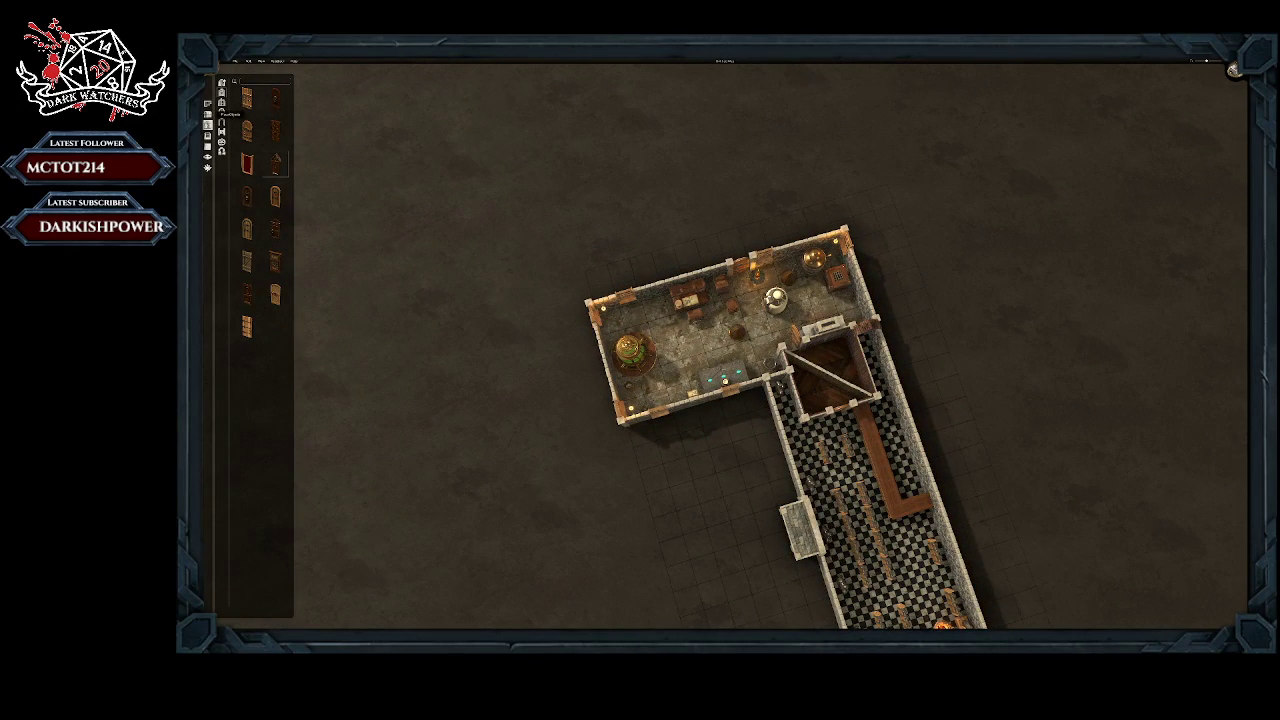
pyautogui.click(208, 115)
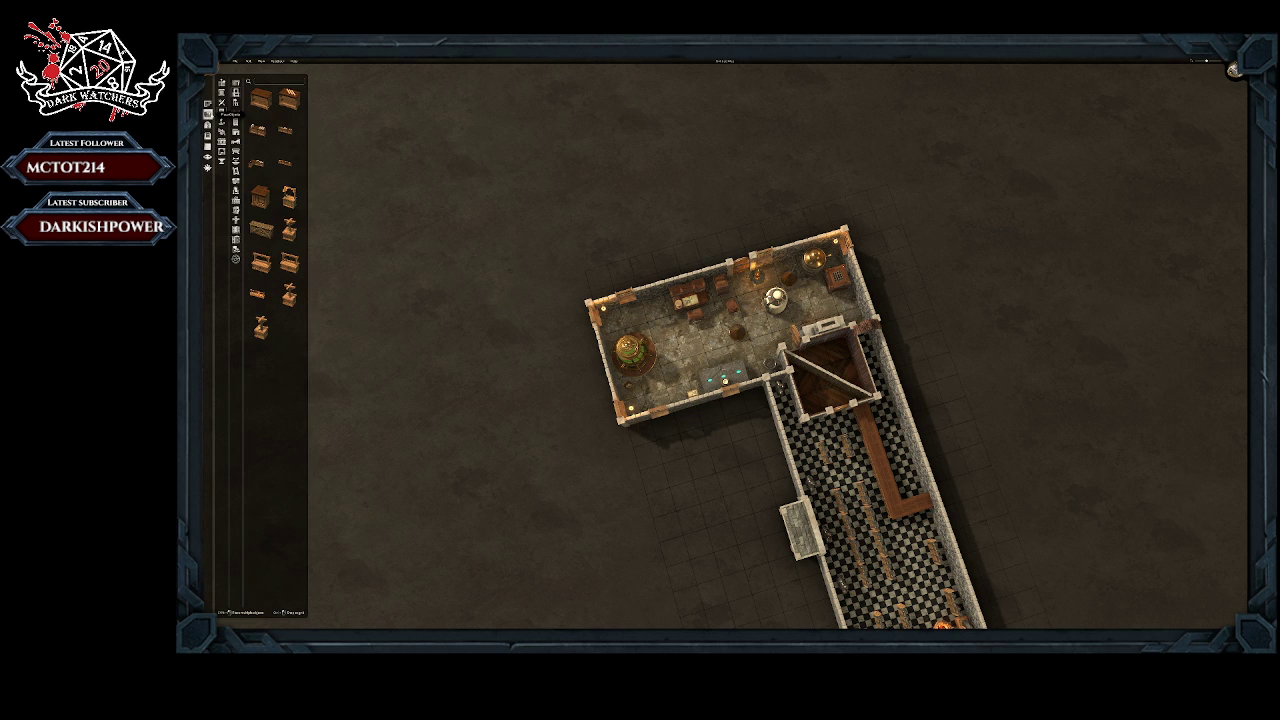
pyautogui.click(236, 131)
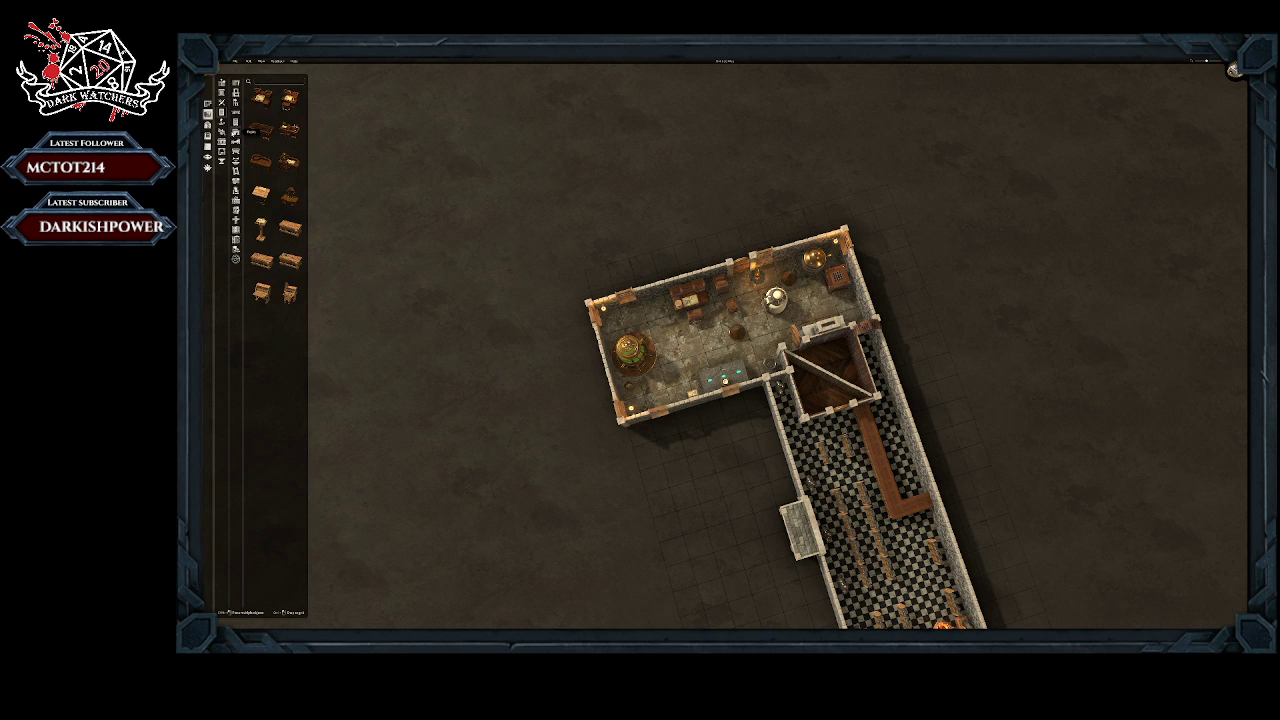
pyautogui.click(236, 141)
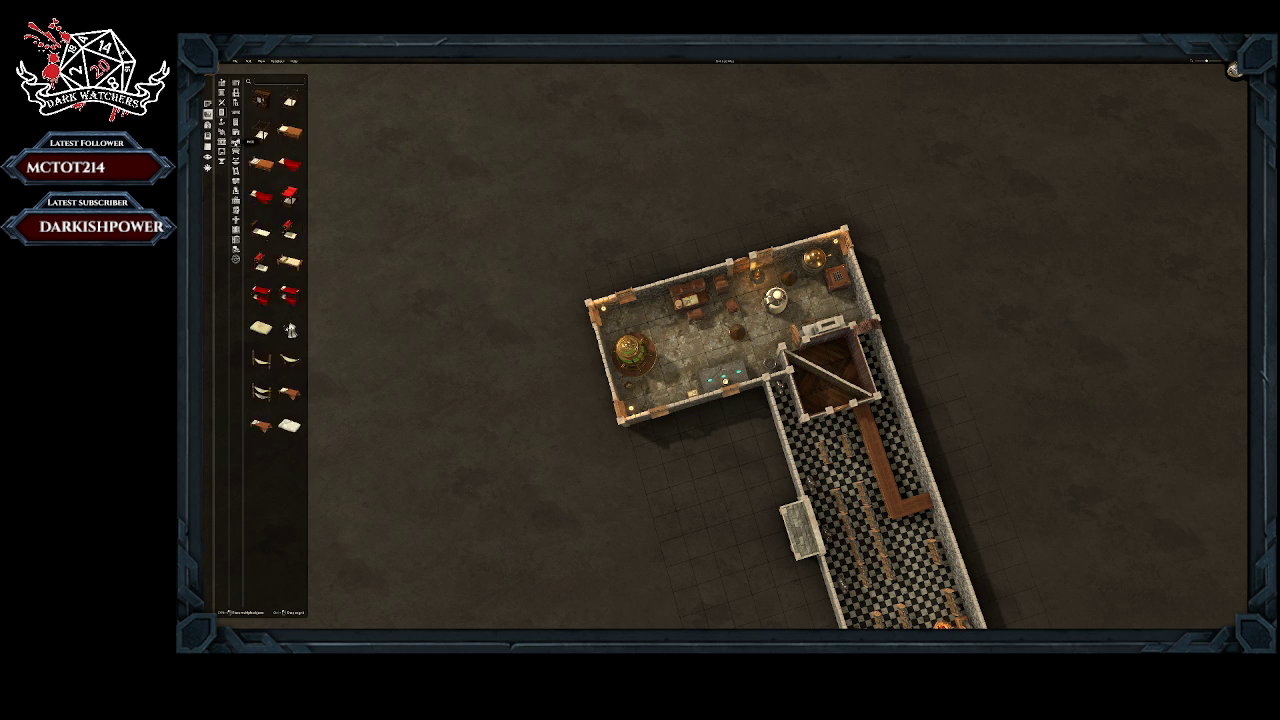
pyautogui.click(236, 150)
pyautogui.click(236, 160)
pyautogui.click(236, 170)
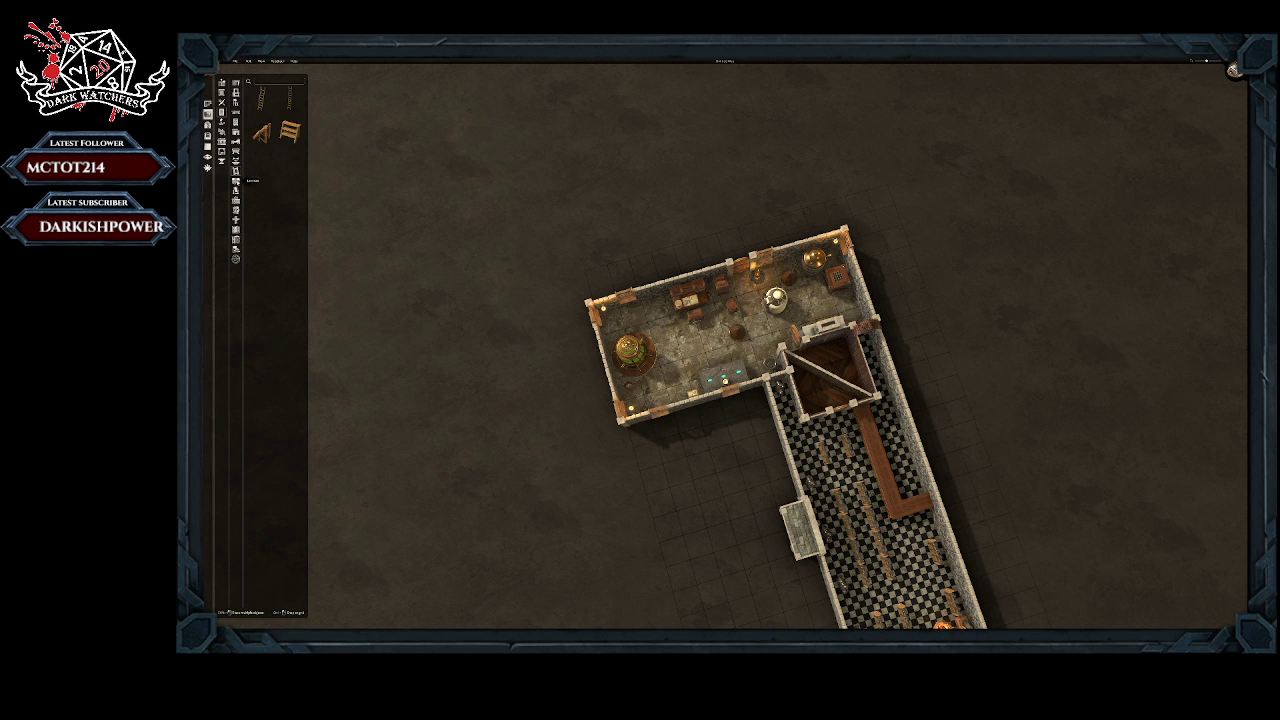
pyautogui.click(236, 180)
pyautogui.click(236, 189)
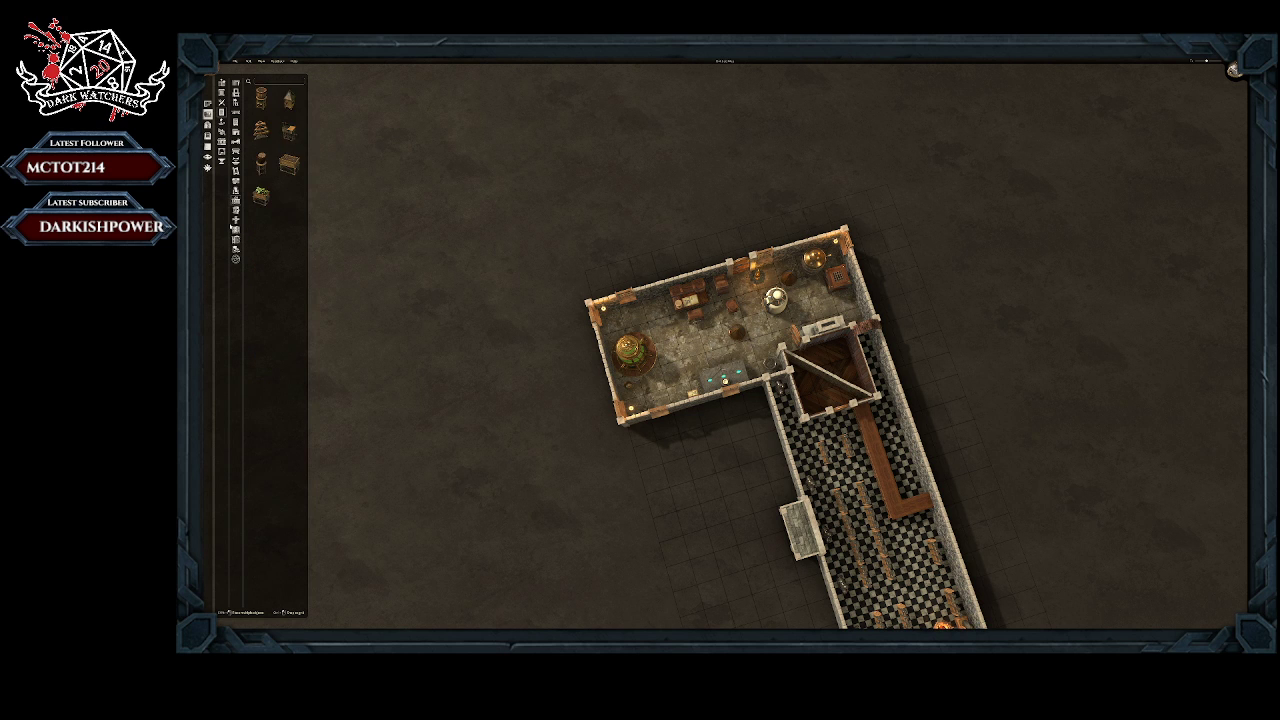
pyautogui.click(236, 210)
pyautogui.click(236, 239)
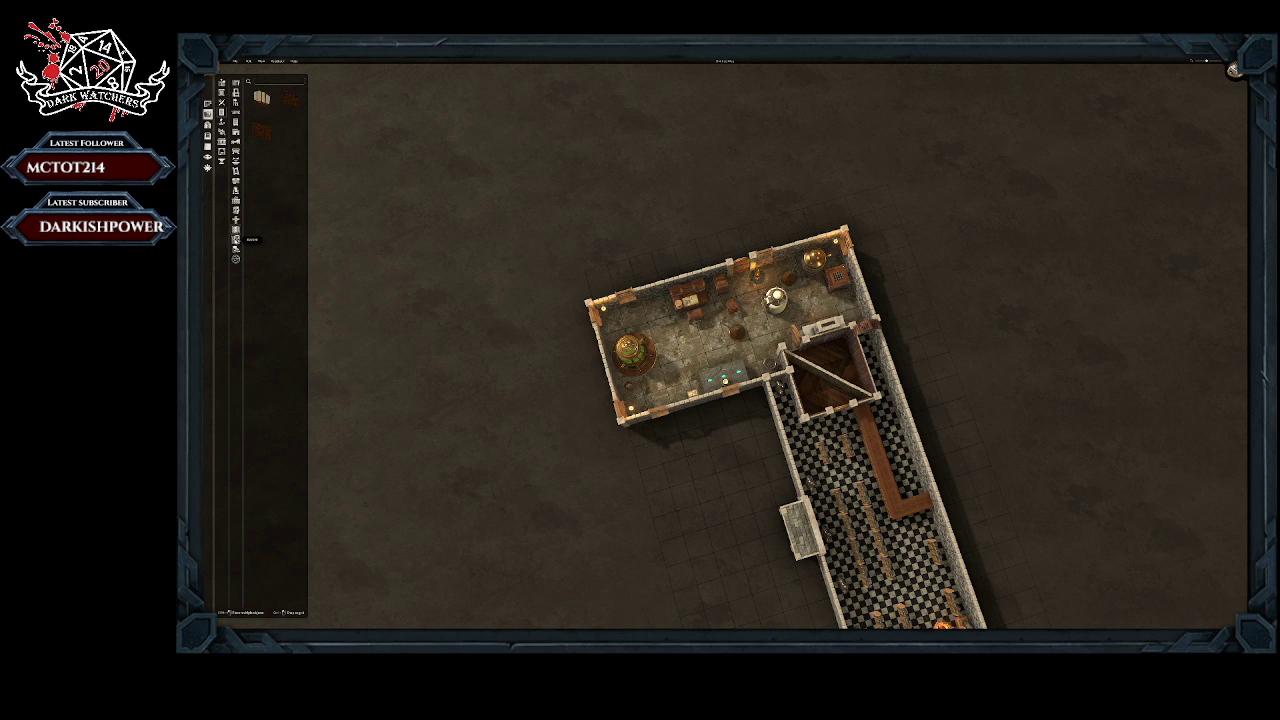
pyautogui.click(236, 249)
pyautogui.click(236, 122)
pyautogui.click(237, 124)
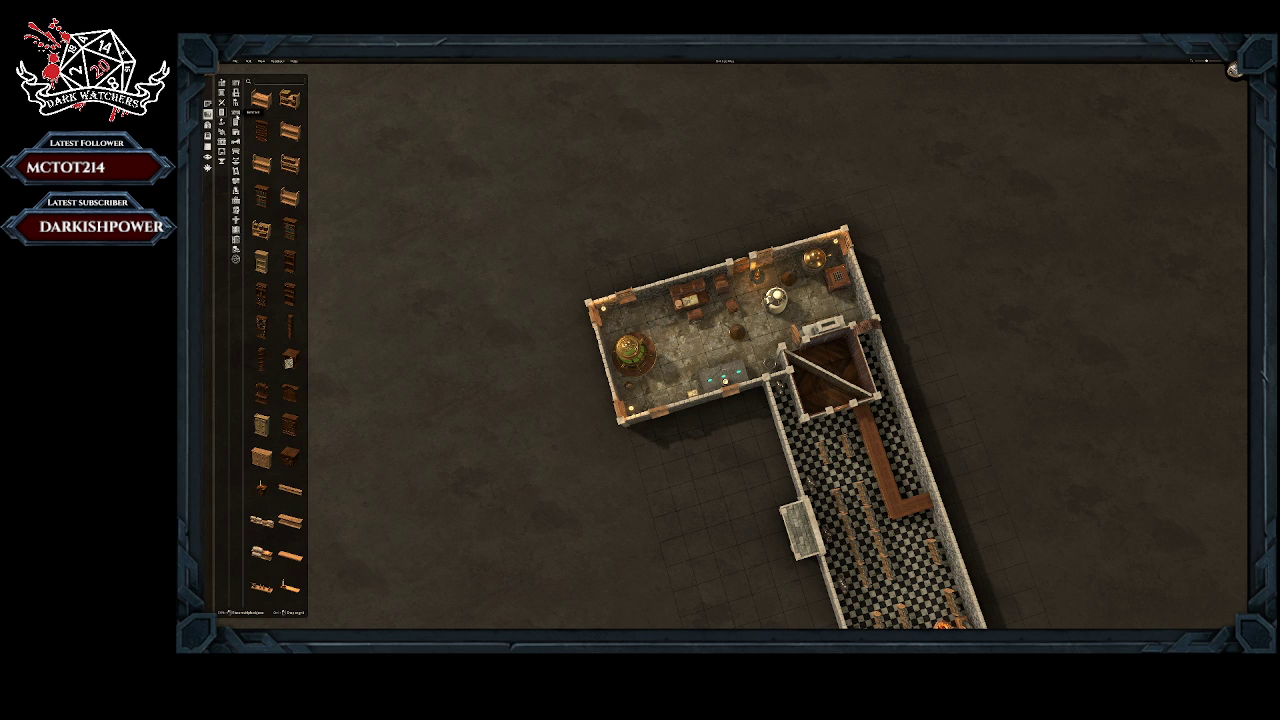
pyautogui.scroll(-2, 276, 241)
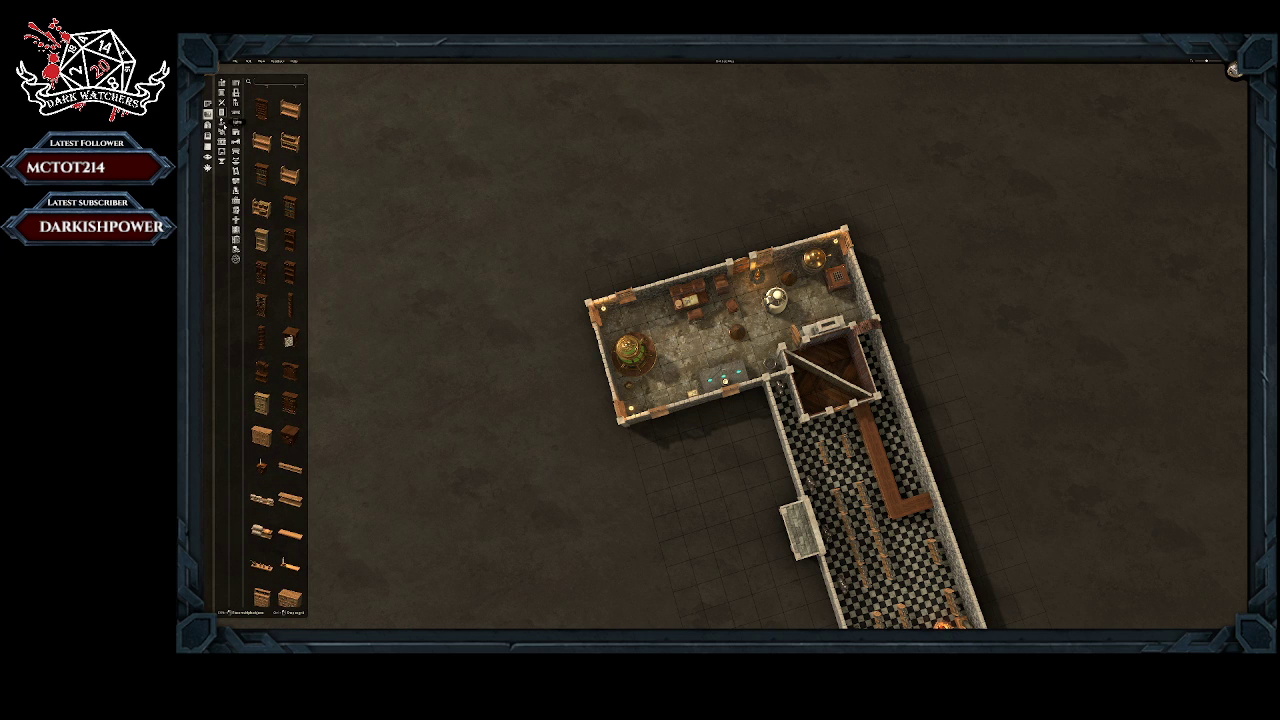
# Step: Look through the plant, barrel, lighting, banner and statue object categories
pyautogui.click(242, 134)
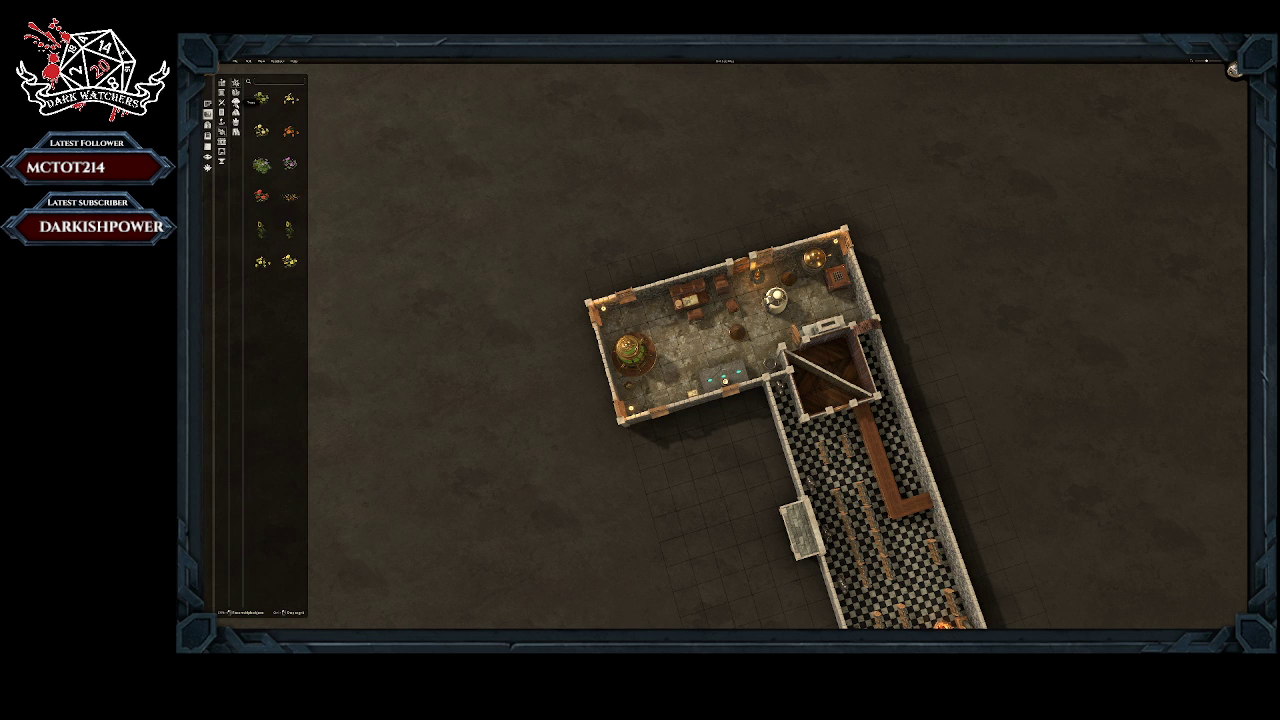
pyautogui.click(236, 132)
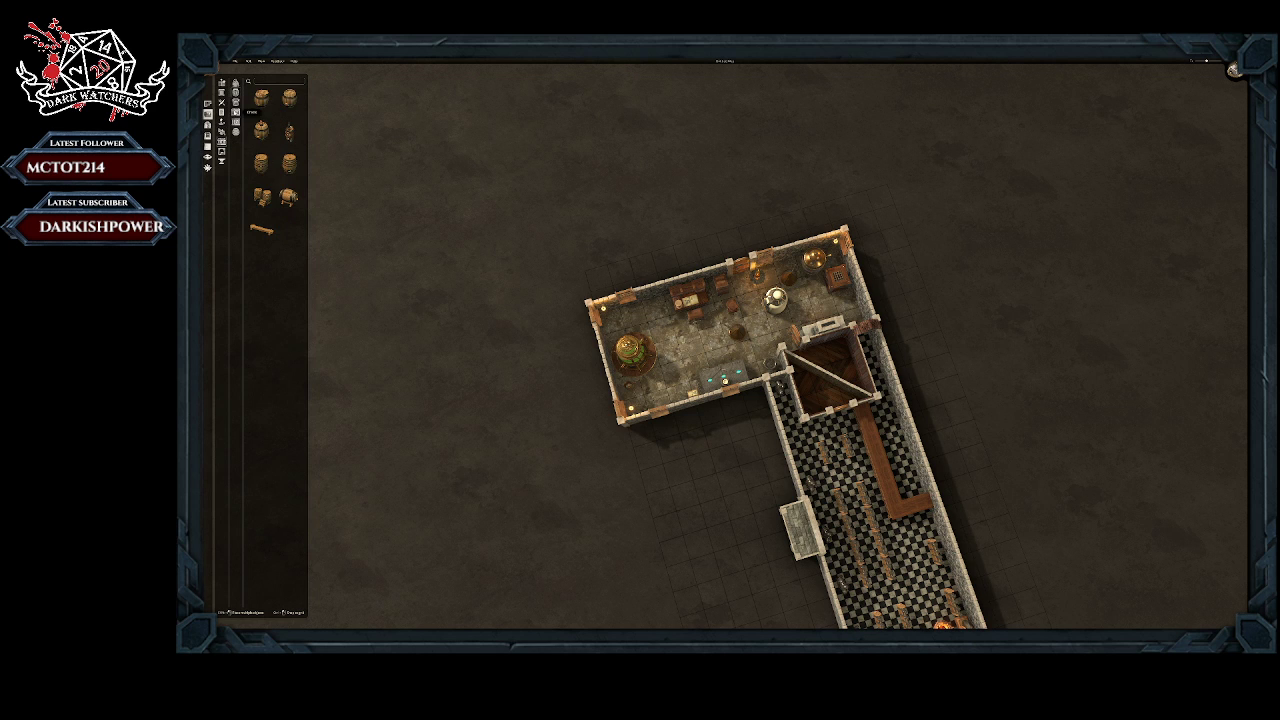
pyautogui.click(236, 112)
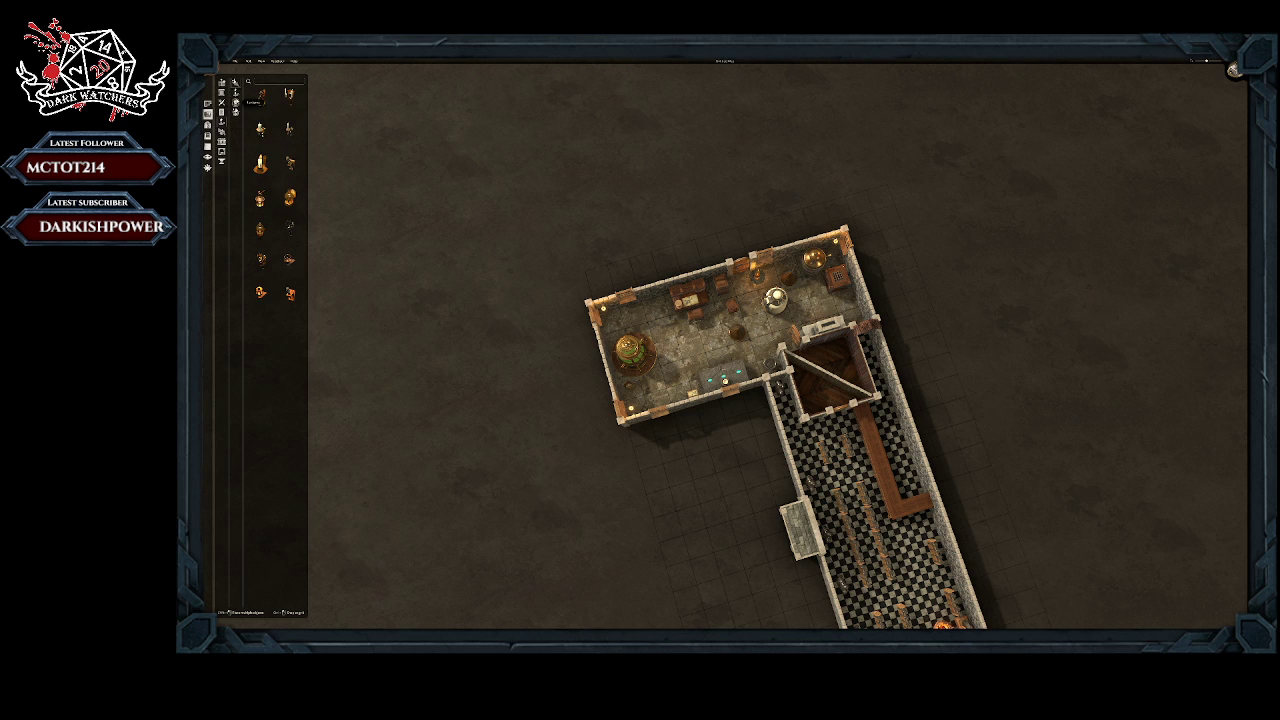
pyautogui.click(236, 84)
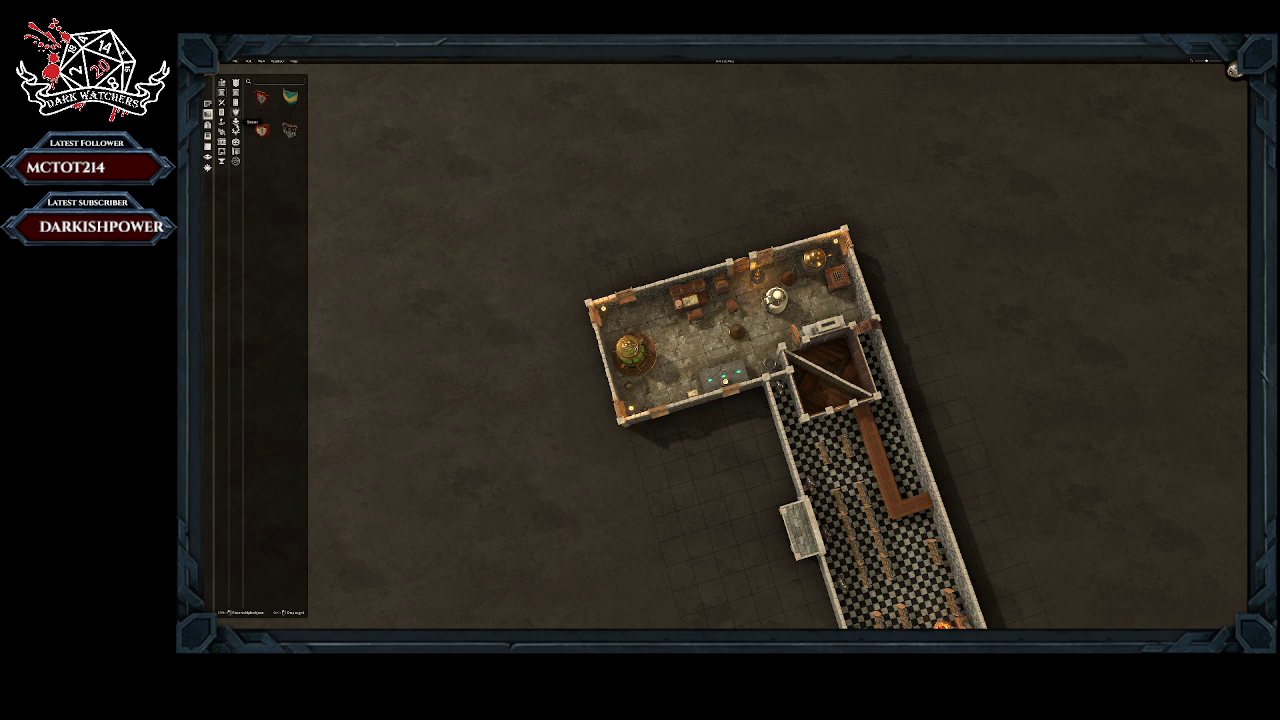
pyautogui.click(236, 120)
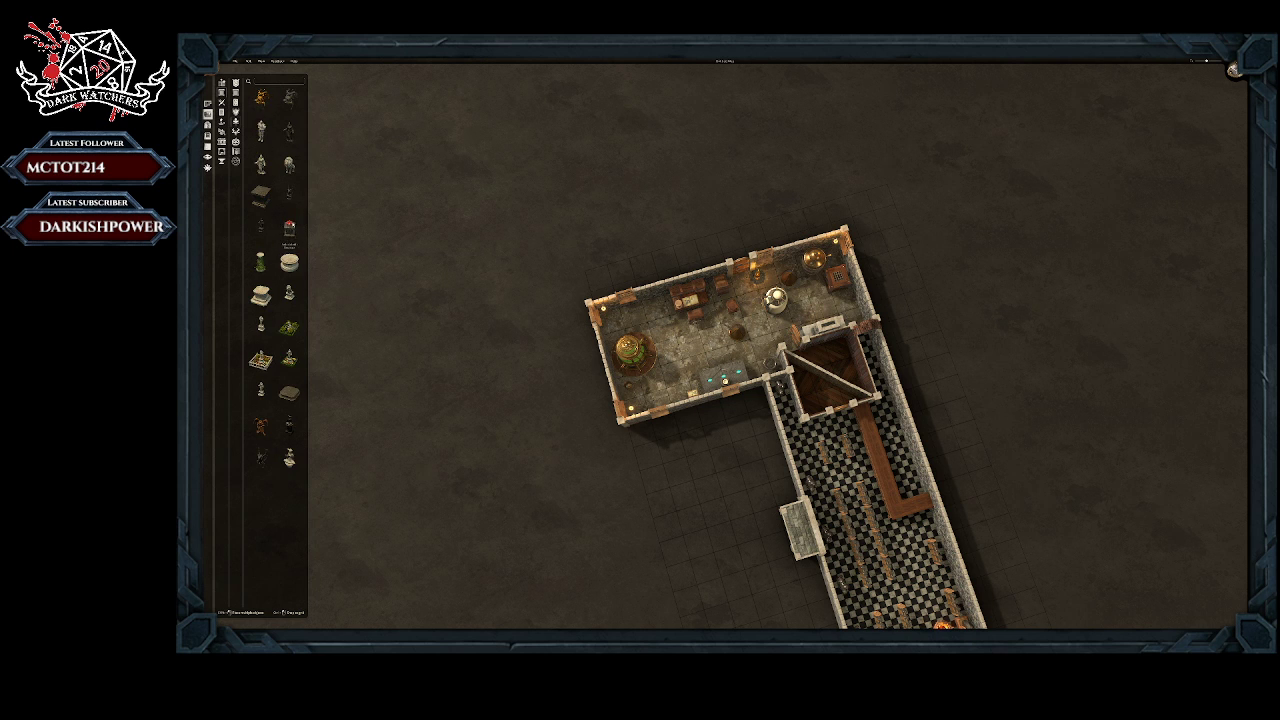
# Step: Place a red-topped display piece on the checkered room's open floor beyond the short end of the L-shaped counter
pyautogui.click(290, 226)
pyautogui.moveTo(822, 441); pyautogui.dragTo(737, 223, button='right')
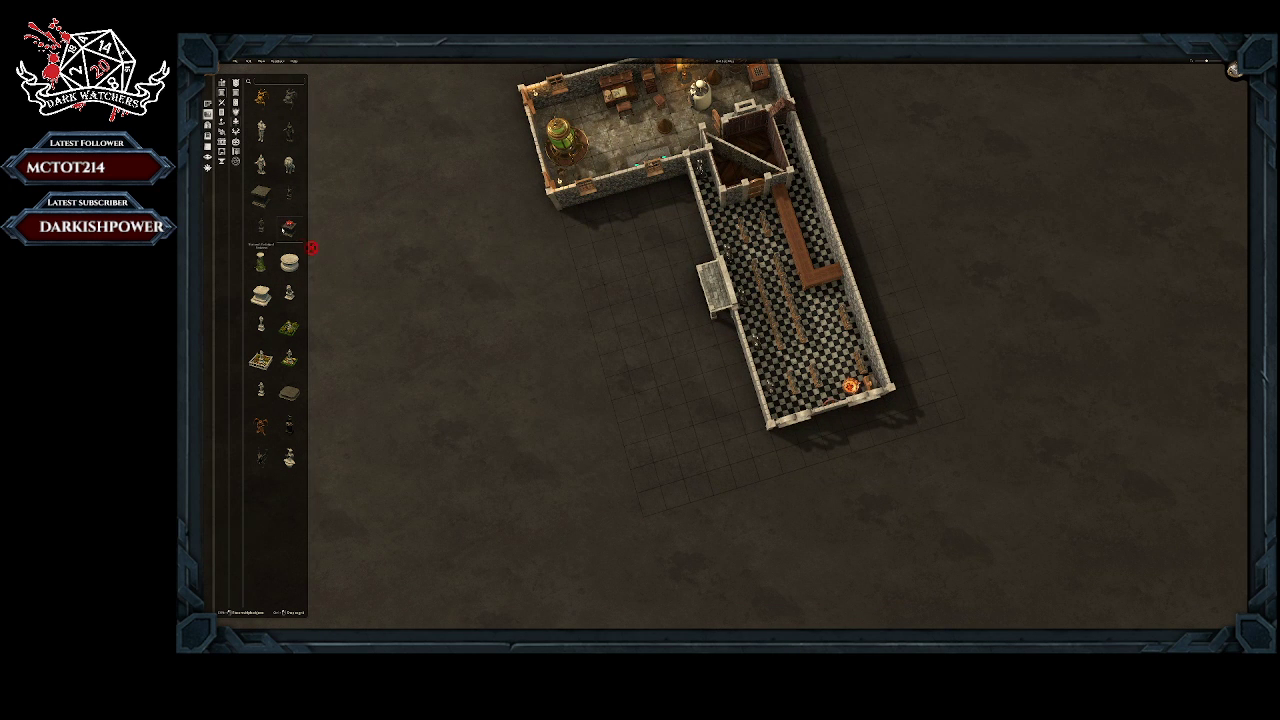
pyautogui.click(283, 230)
pyautogui.click(290, 226)
pyautogui.click(818, 321)
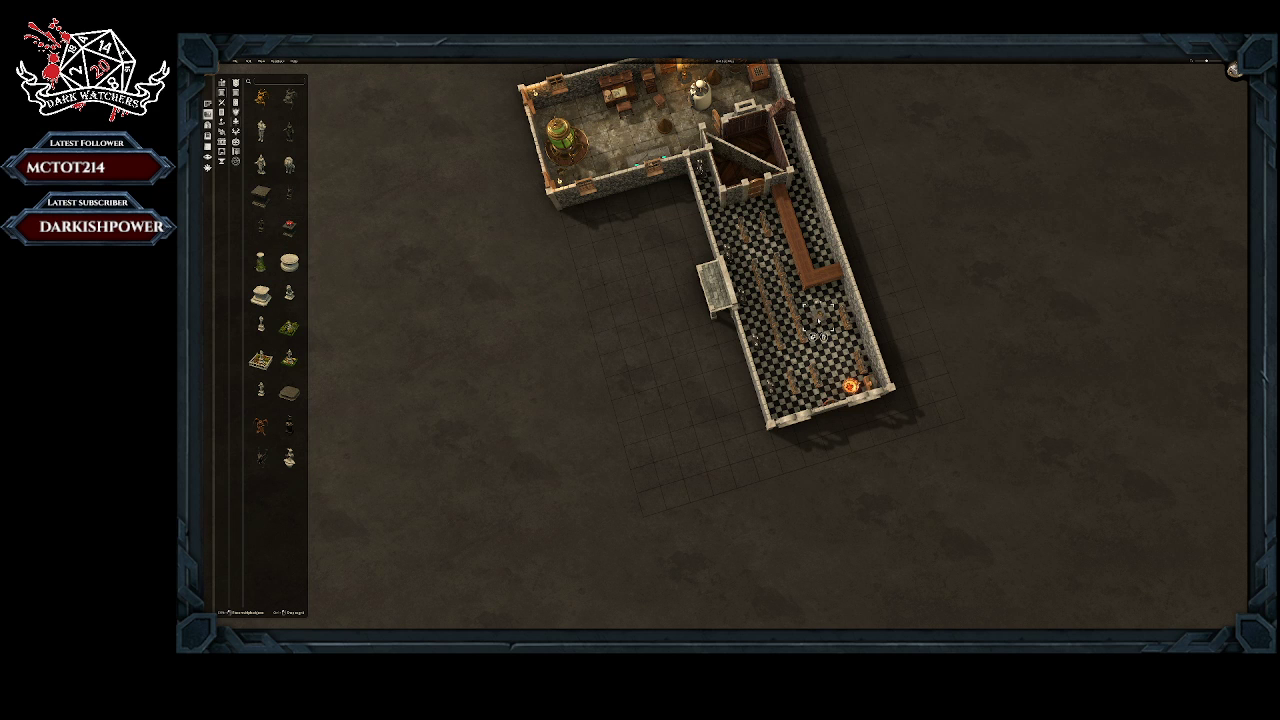
pyautogui.moveTo(818, 321); pyautogui.dragTo(818, 322, button='middle')
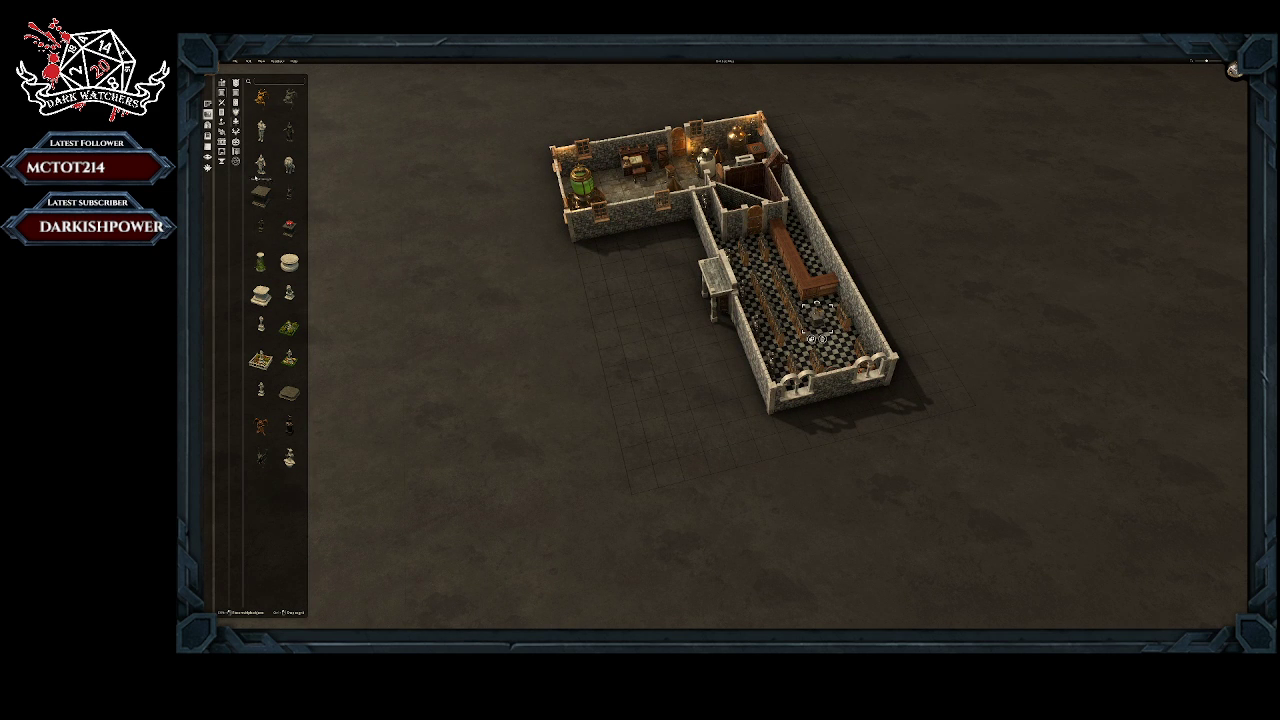
pyautogui.click(289, 228)
pyautogui.click(823, 330)
pyautogui.click(290, 230)
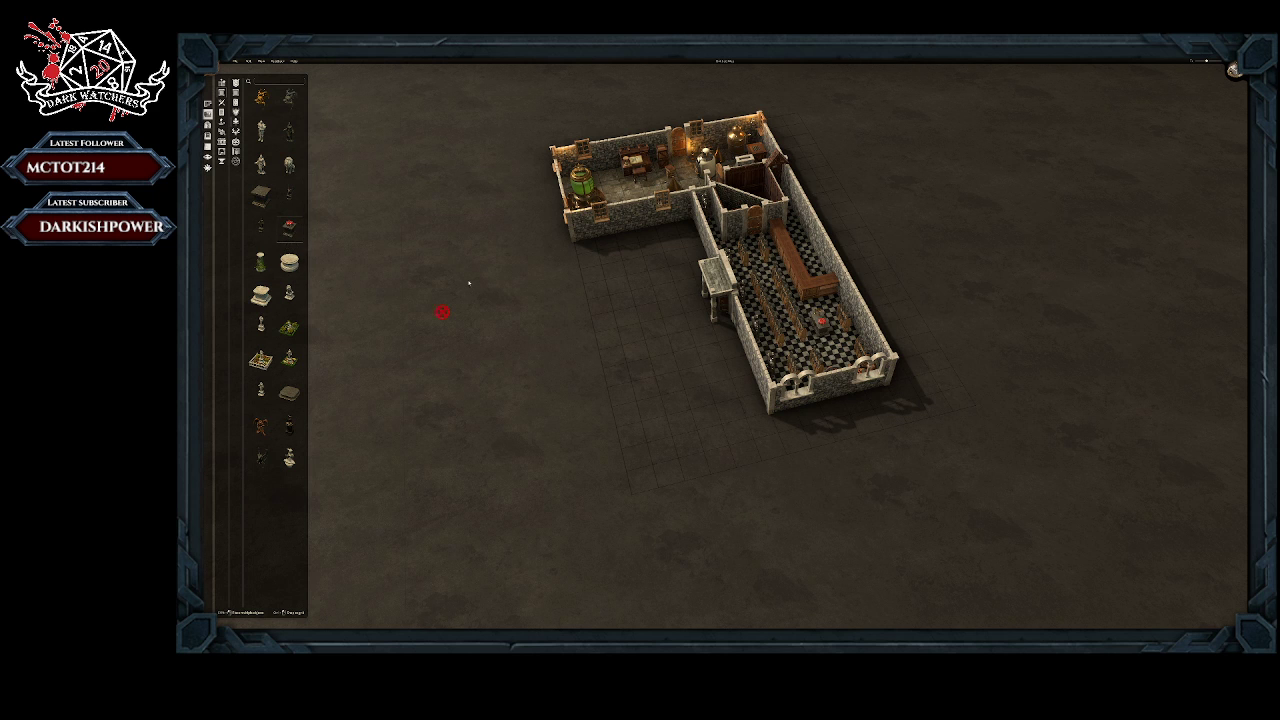
pyautogui.click(823, 332)
# Step: Place a dark statue behind the wooden counter in the checkered room and move it along to the counter's corner
pyautogui.click(261, 457)
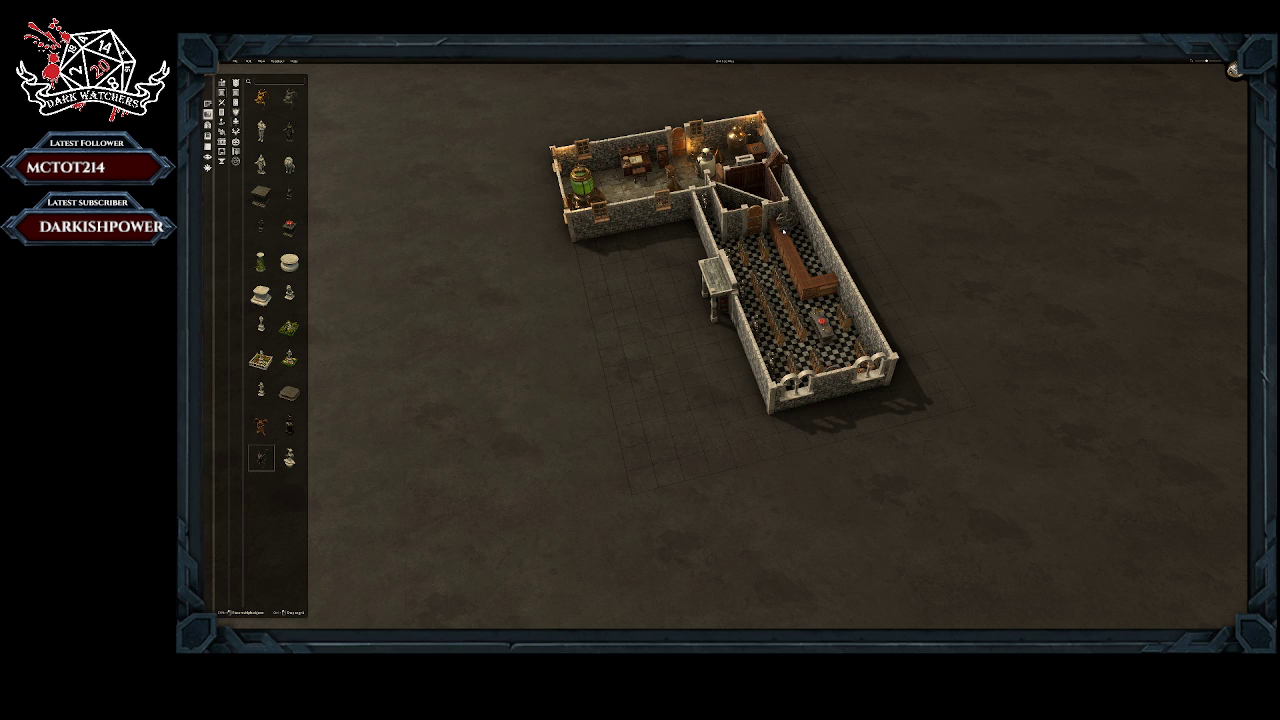
pyautogui.click(781, 233)
pyautogui.moveTo(613, 302); pyautogui.dragTo(792, 308, button='middle')
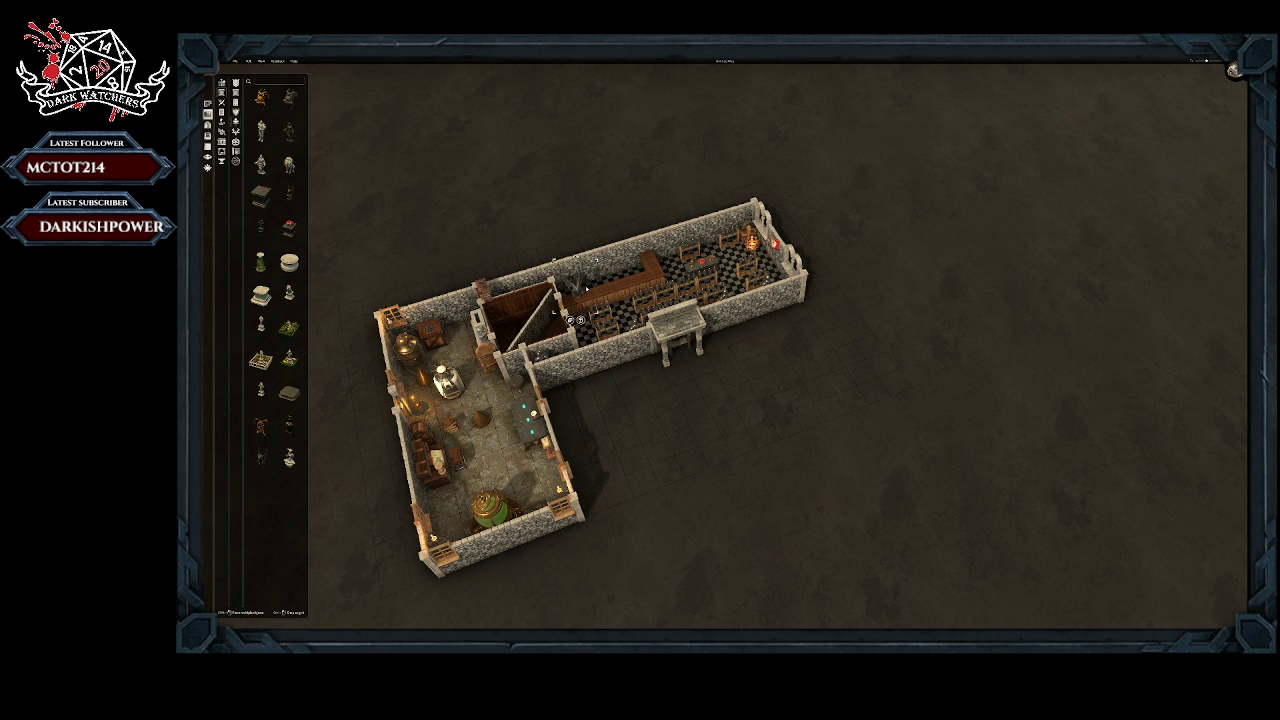
pyautogui.moveTo(585, 285); pyautogui.dragTo(659, 264)
pyautogui.moveTo(545, 291); pyautogui.dragTo(687, 224, button='right')
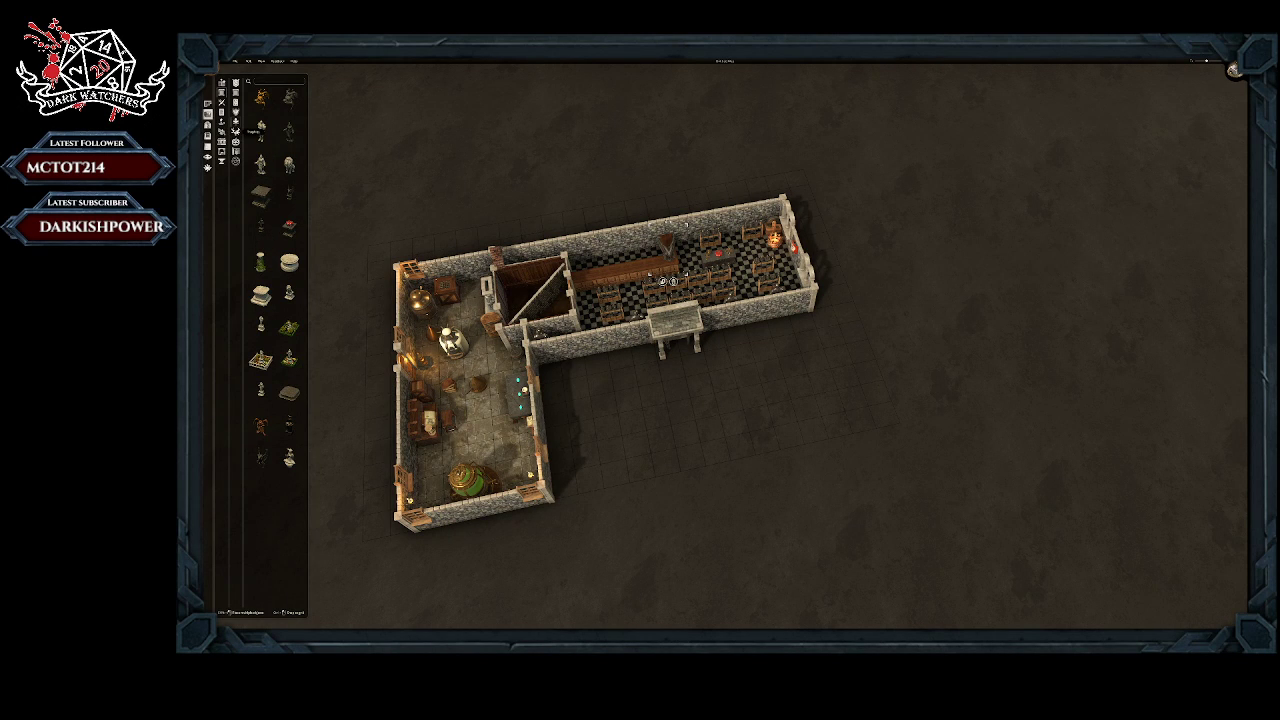
pyautogui.click(236, 151)
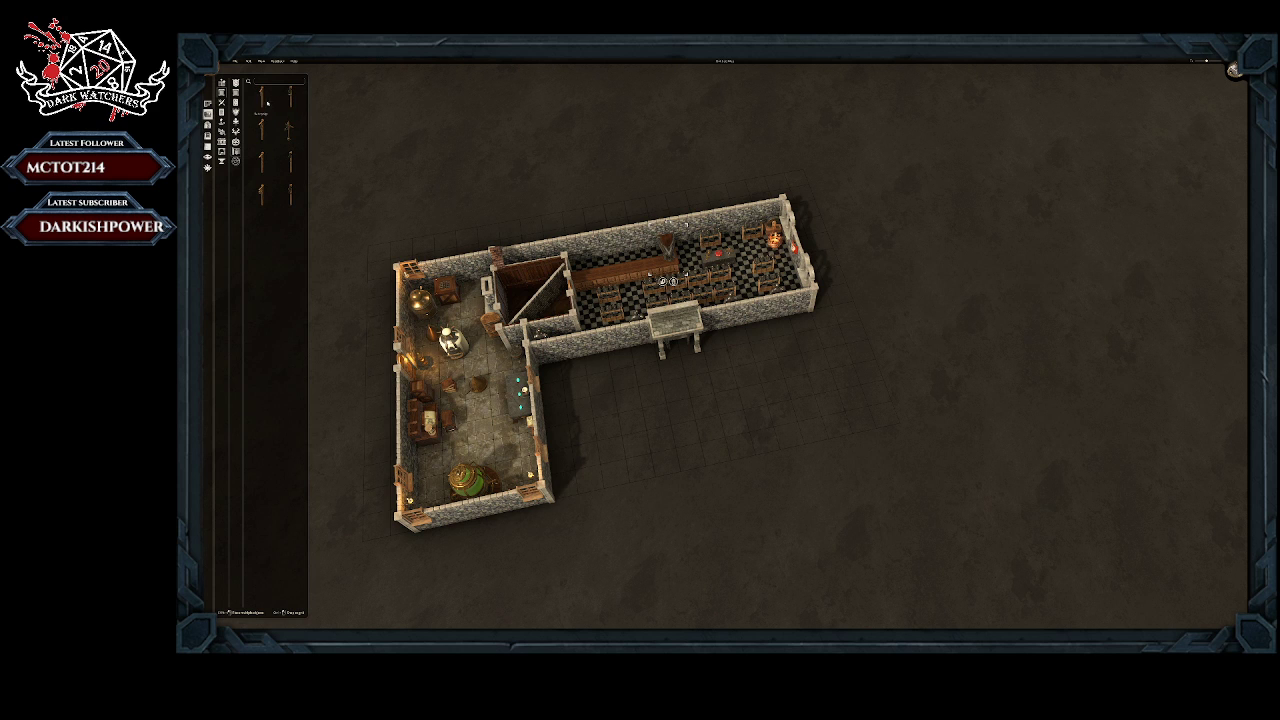
pyautogui.click(265, 193)
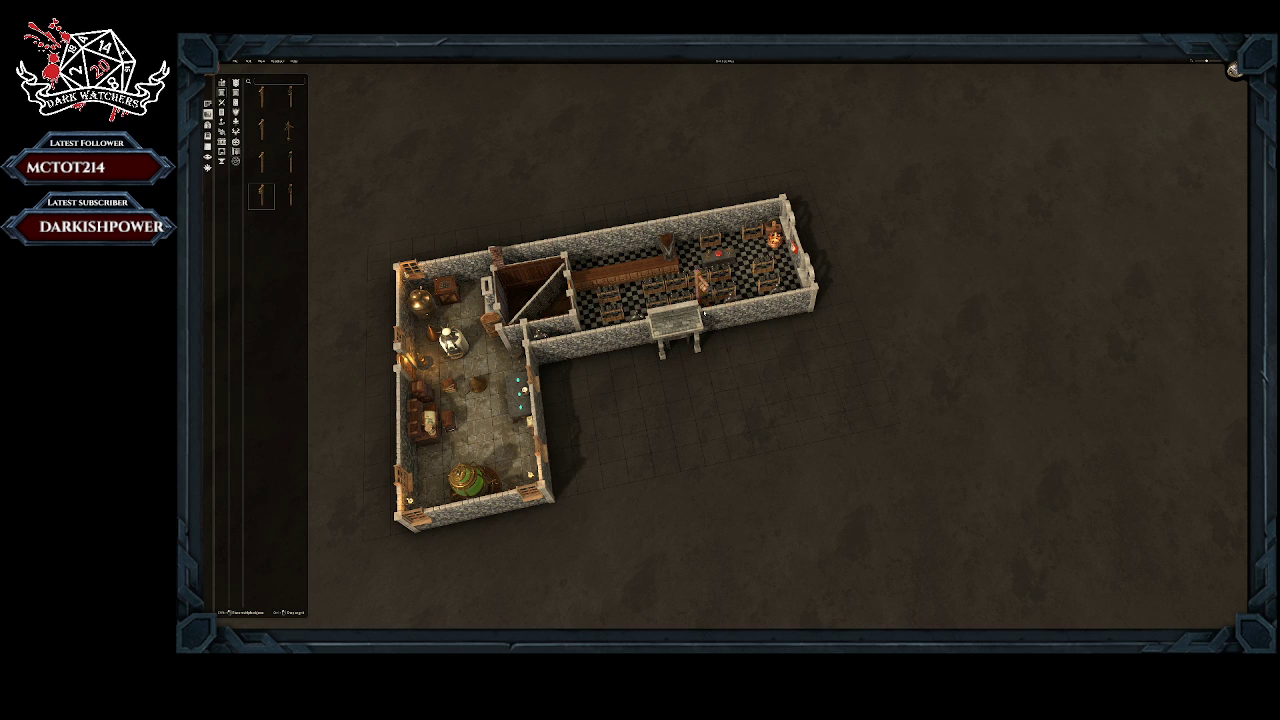
pyautogui.rightClick(335, 176)
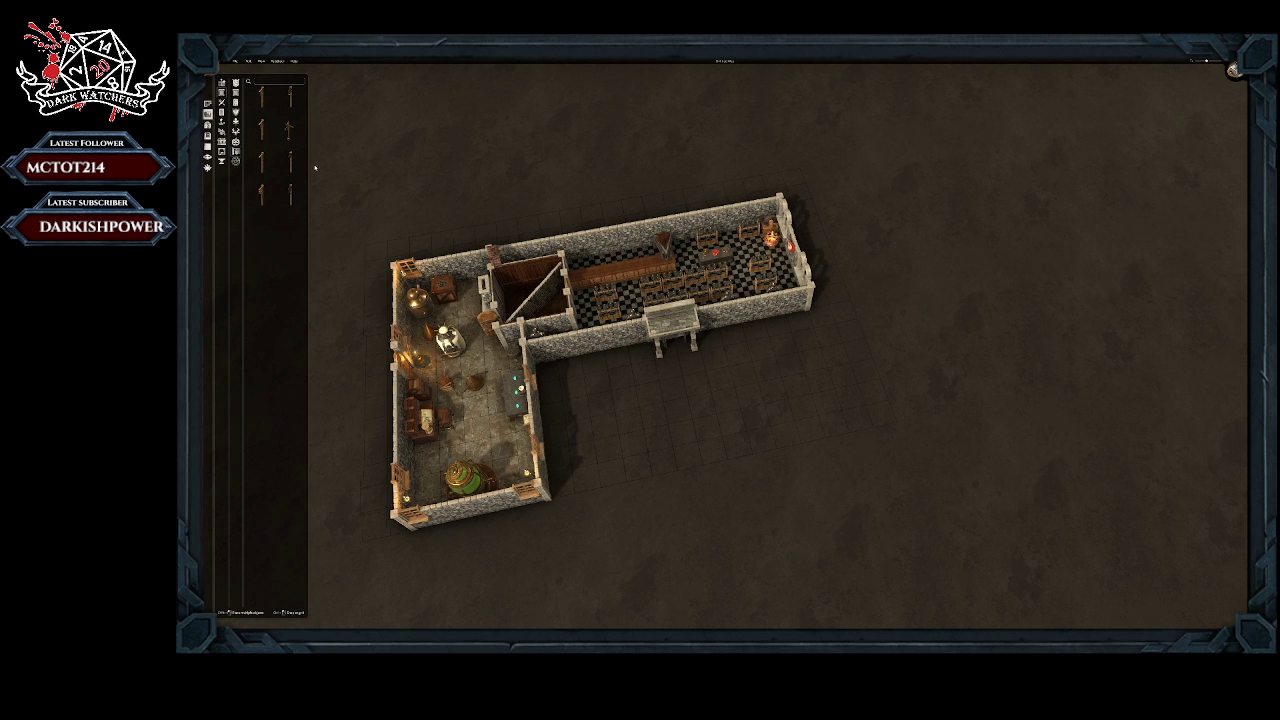
pyautogui.click(288, 195)
pyautogui.rightClick(592, 138)
# Step: Place three rolled scrolls on the stone-floored room's floor, between the green glass tank and the writing desk
pyautogui.click(223, 143)
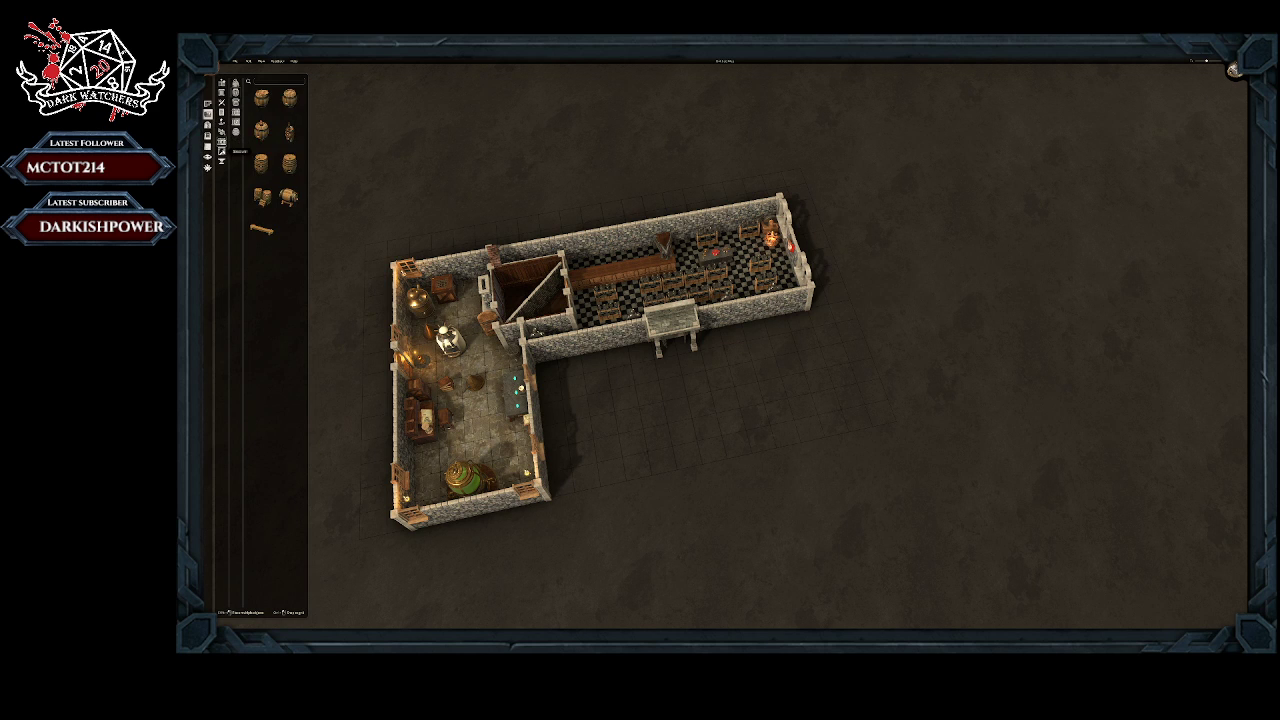
pyautogui.click(223, 152)
pyautogui.click(222, 161)
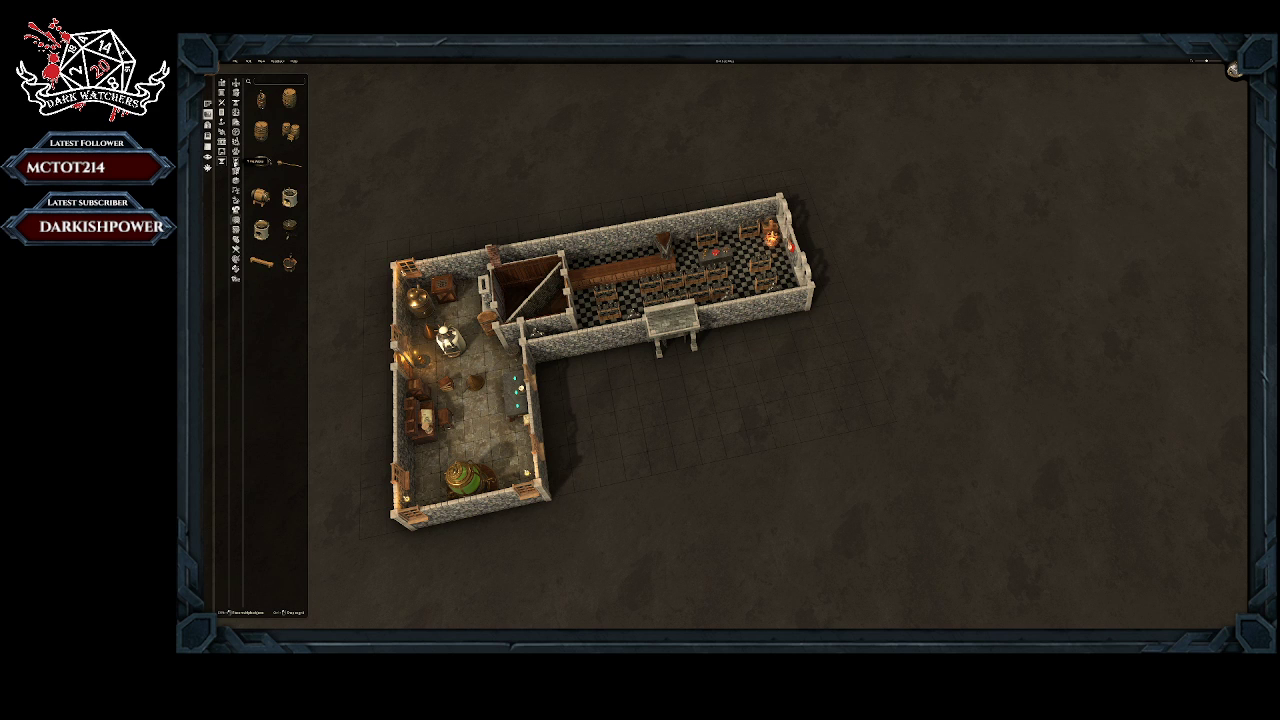
pyautogui.click(237, 171)
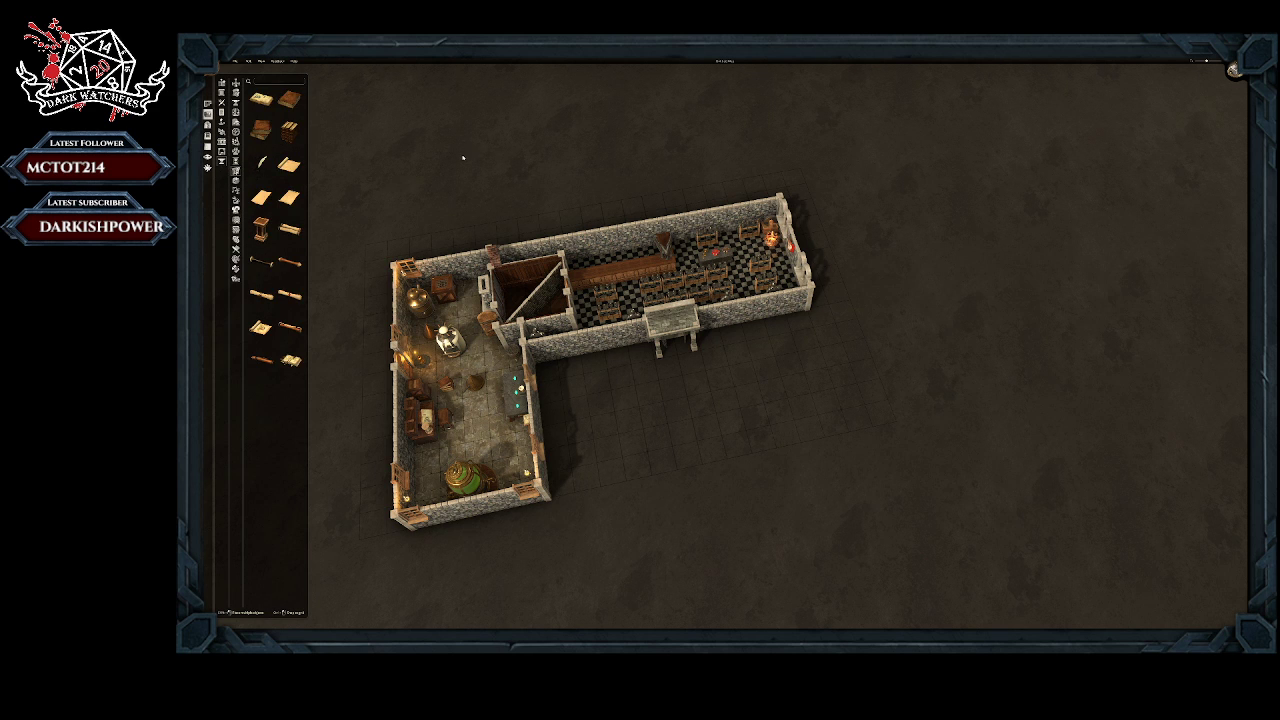
pyautogui.moveTo(530, 158); pyautogui.dragTo(711, 243, button='right')
pyautogui.moveTo(711, 243); pyautogui.dragTo(597, 176, button='middle')
pyautogui.scroll(8, 720, 380)
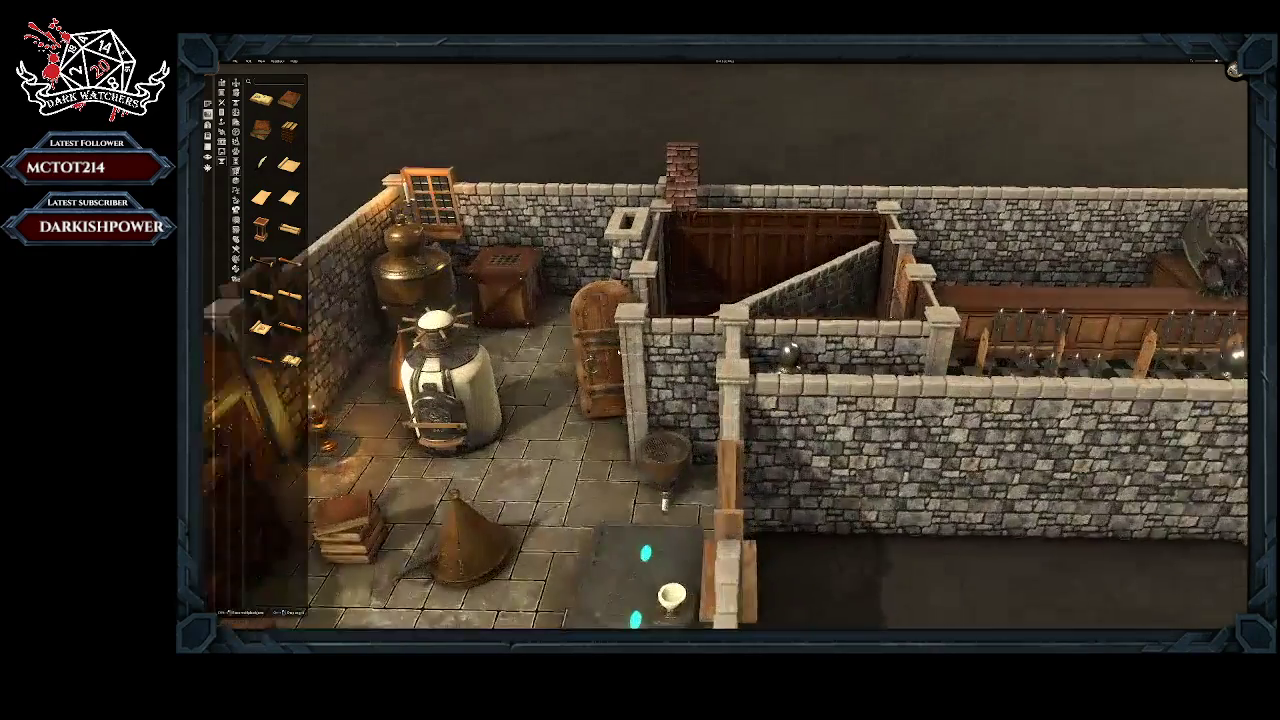
pyautogui.scroll(2, 619, 352)
pyautogui.moveTo(619, 352); pyautogui.dragTo(900, 170, button='right')
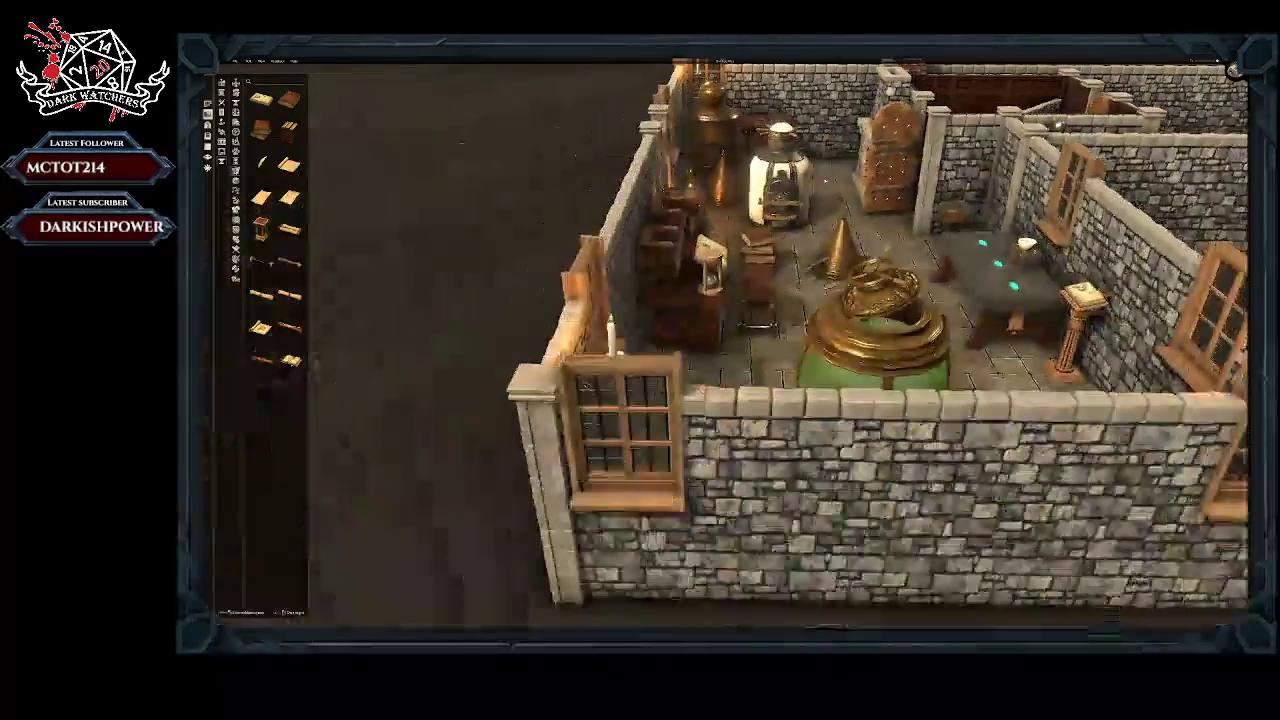
pyautogui.moveTo(900, 170); pyautogui.dragTo(656, 299, button='middle')
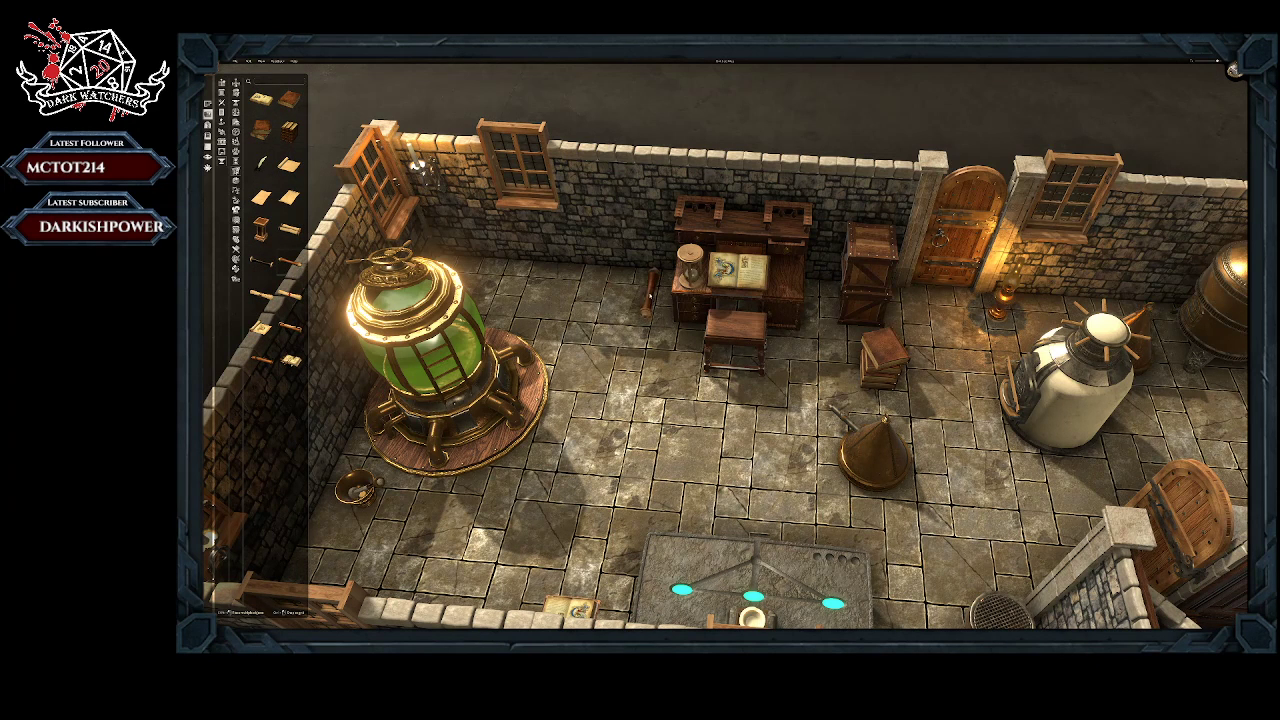
pyautogui.click(628, 331)
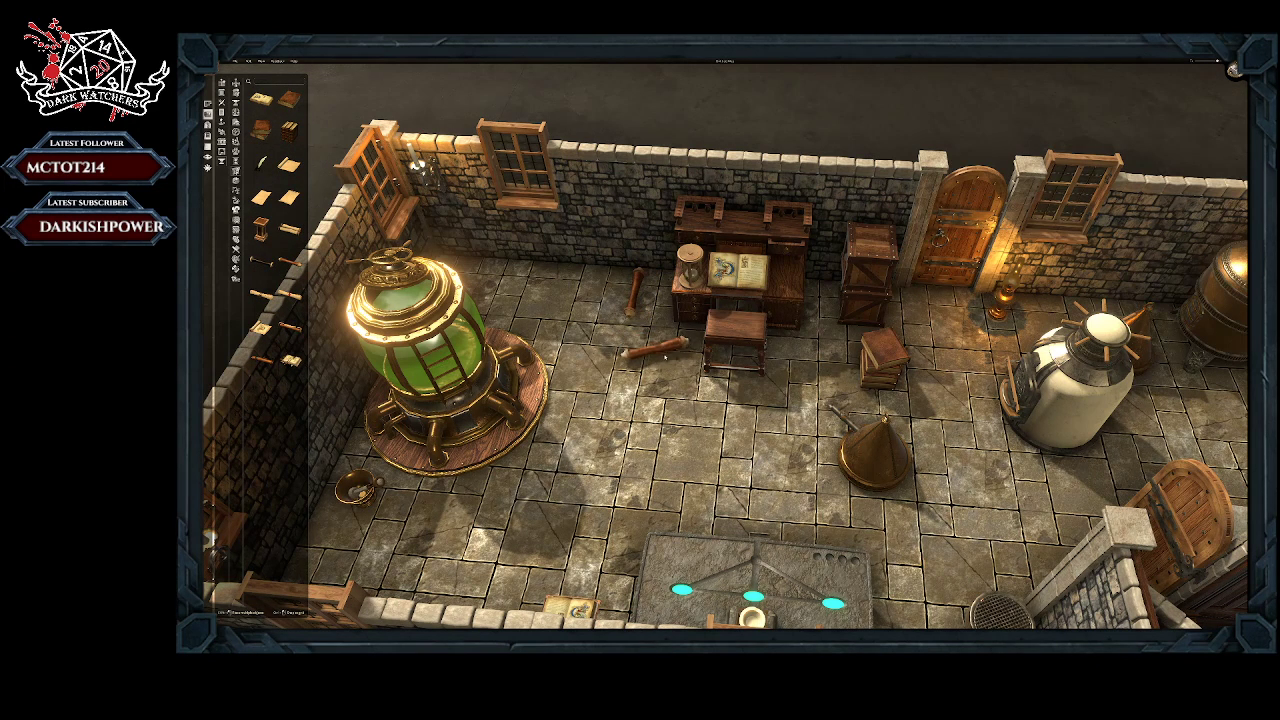
pyautogui.click(665, 382)
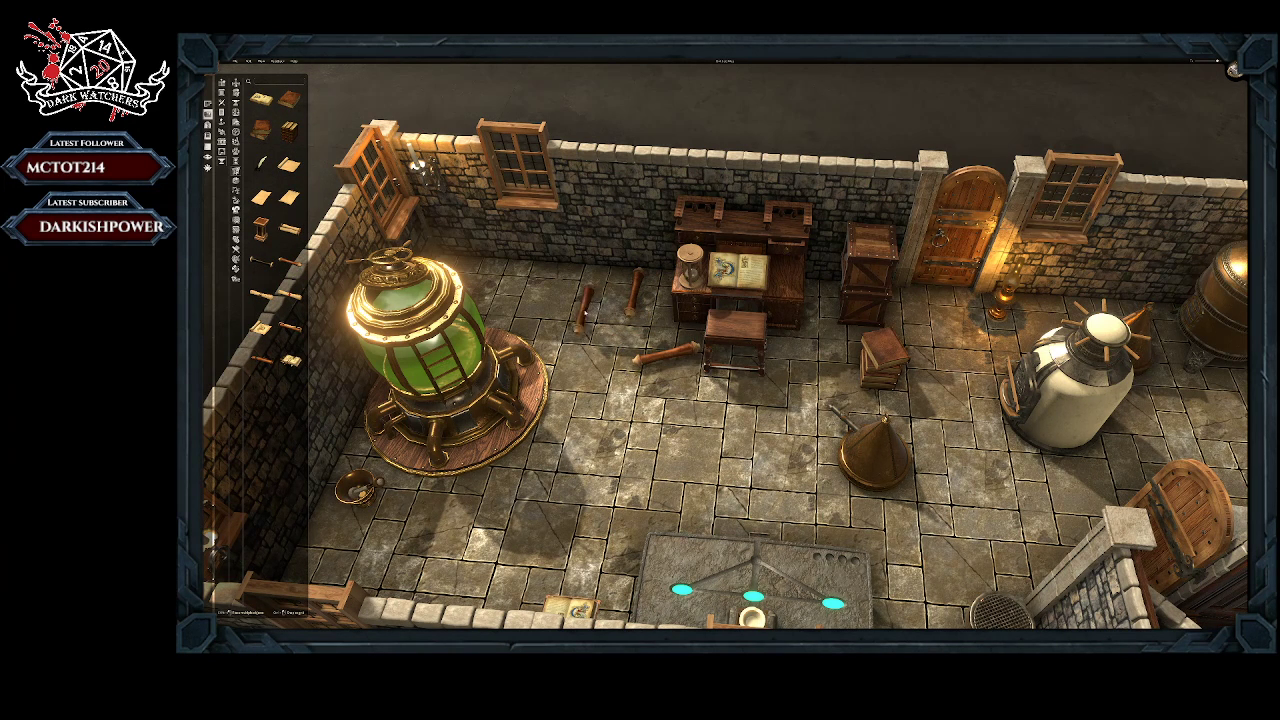
# Step: Place a partly unrolled scroll and two parchment sheets on the floor among the rolled scrolls beside the desk
pyautogui.click(292, 236)
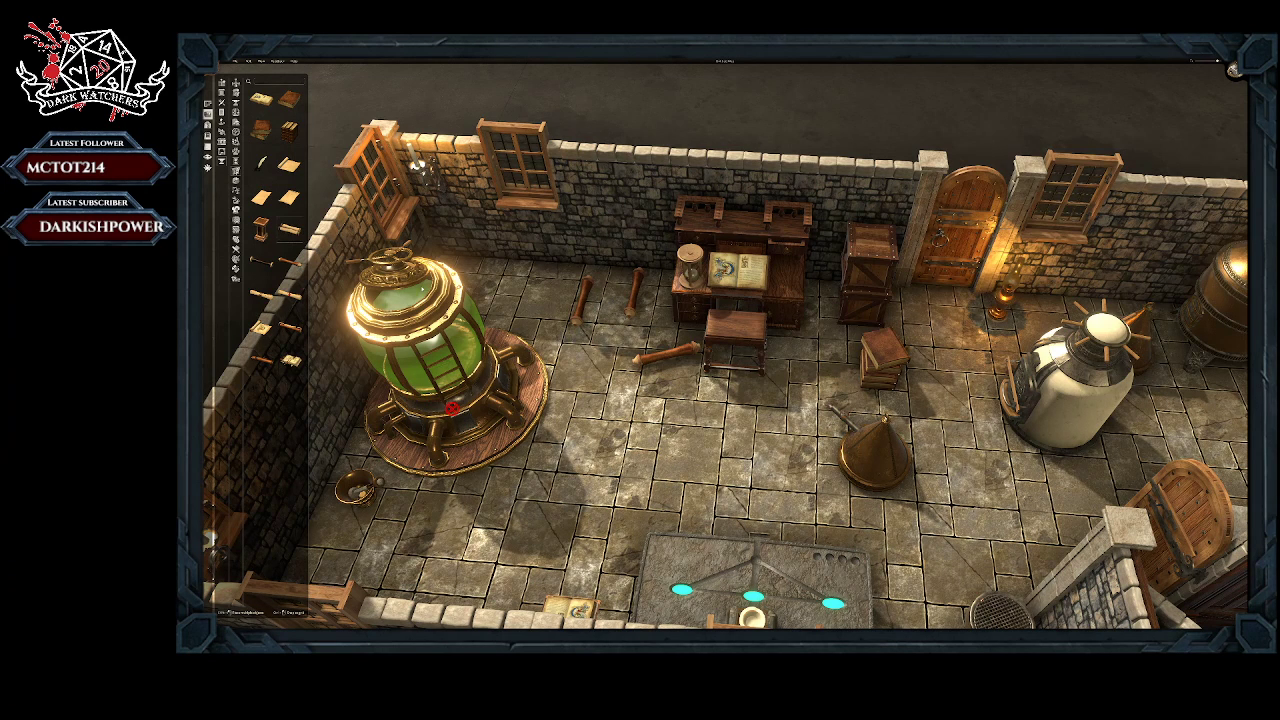
pyautogui.click(590, 362)
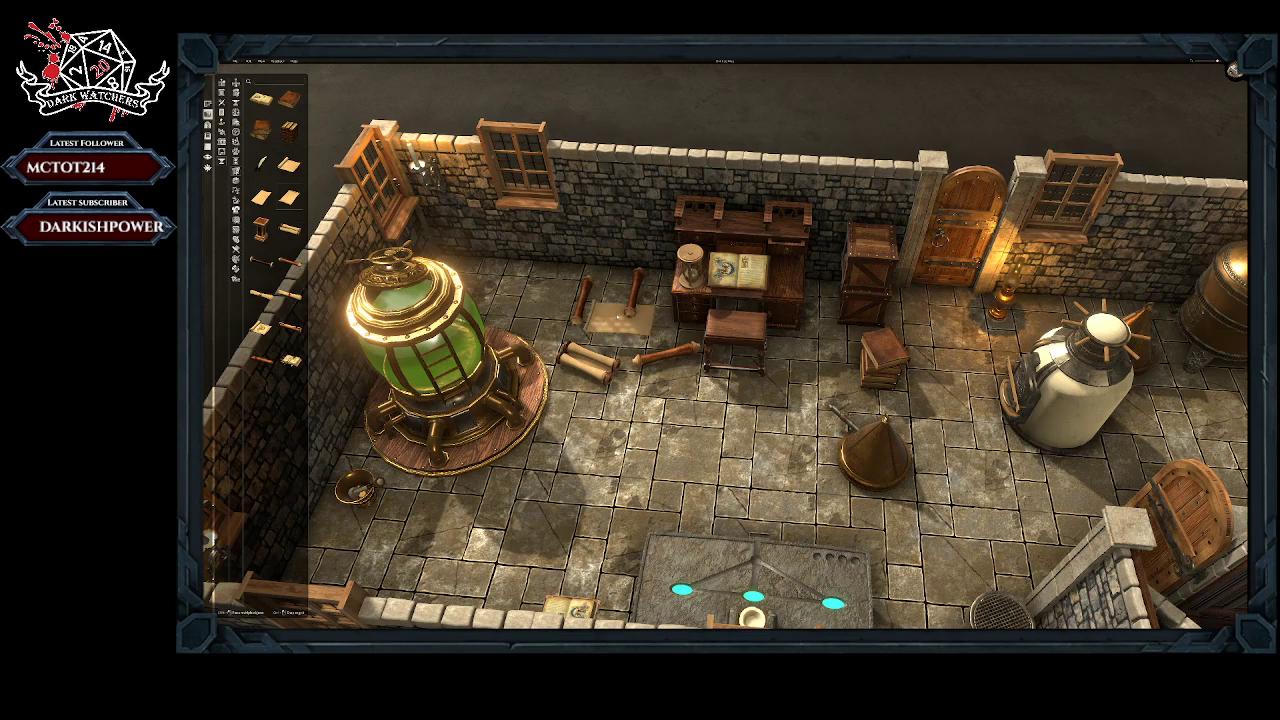
pyautogui.click(611, 313)
pyautogui.click(552, 303)
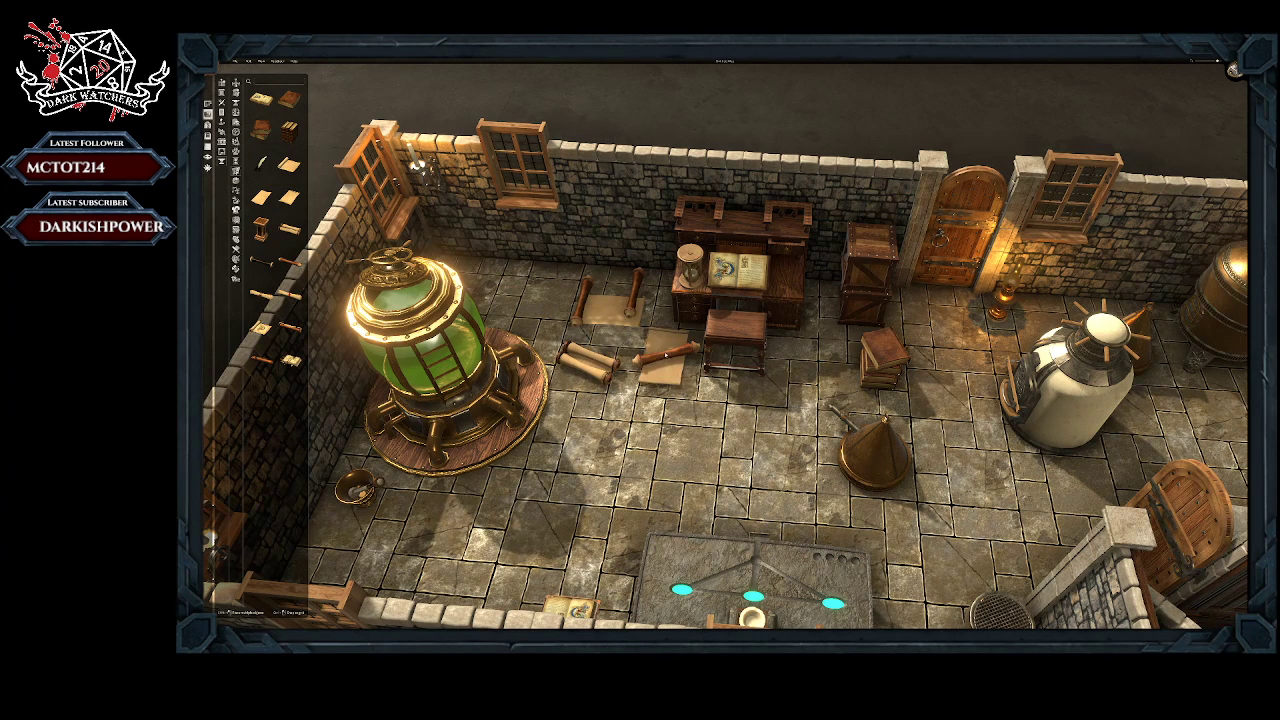
pyautogui.click(668, 328)
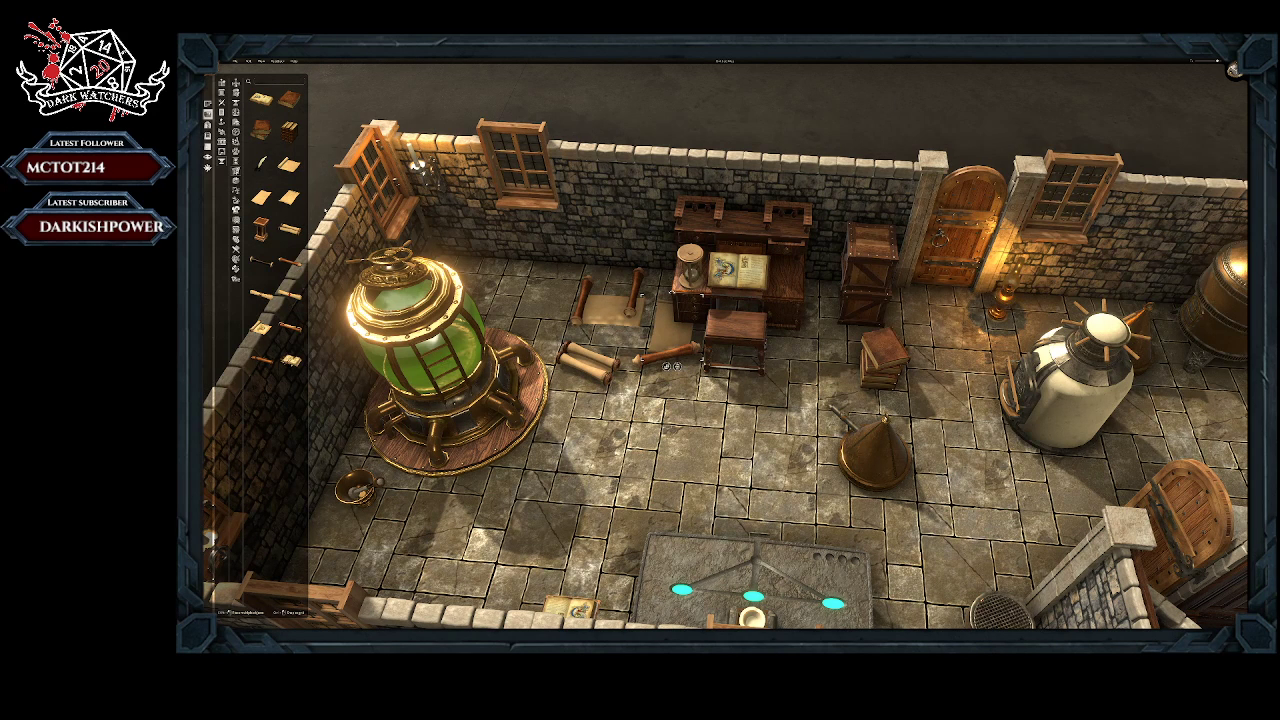
# Step: Place a quill on the writing desk and a small pile of papers on the parchment between the rolled scrolls
pyautogui.click(262, 164)
pyautogui.click(786, 267)
pyautogui.click(291, 360)
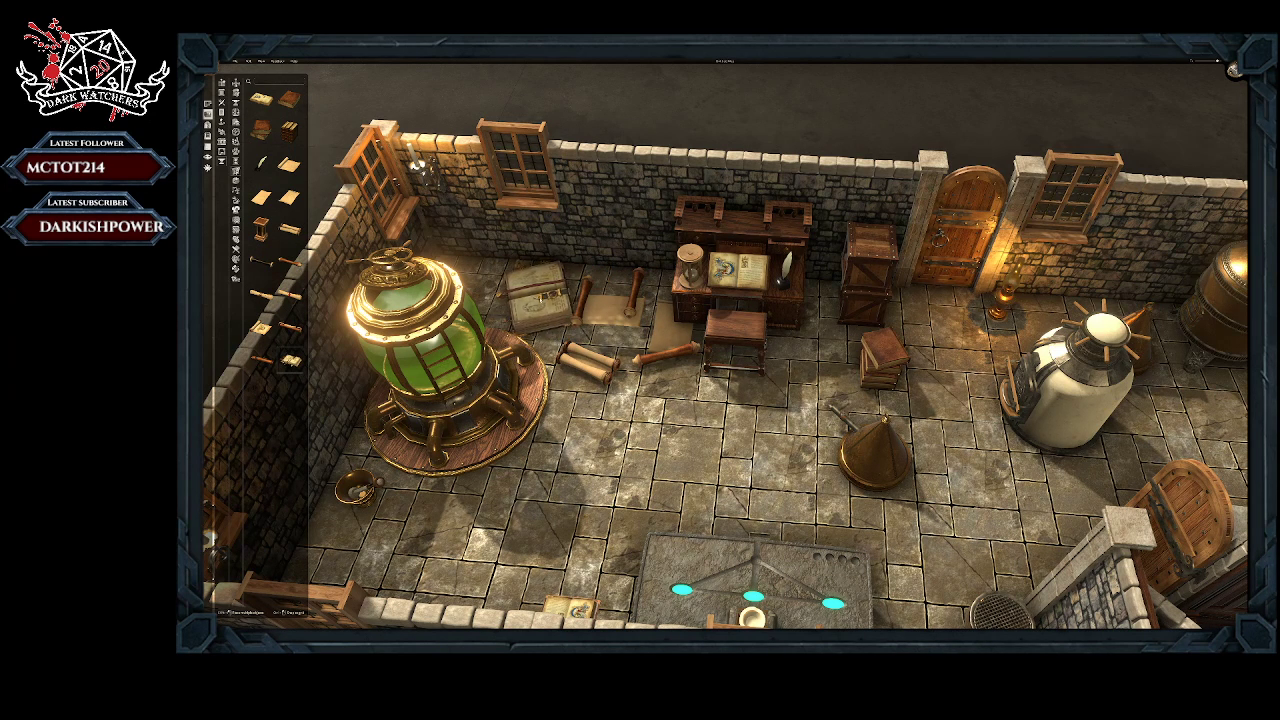
pyautogui.moveTo(538, 300); pyautogui.dragTo(612, 290)
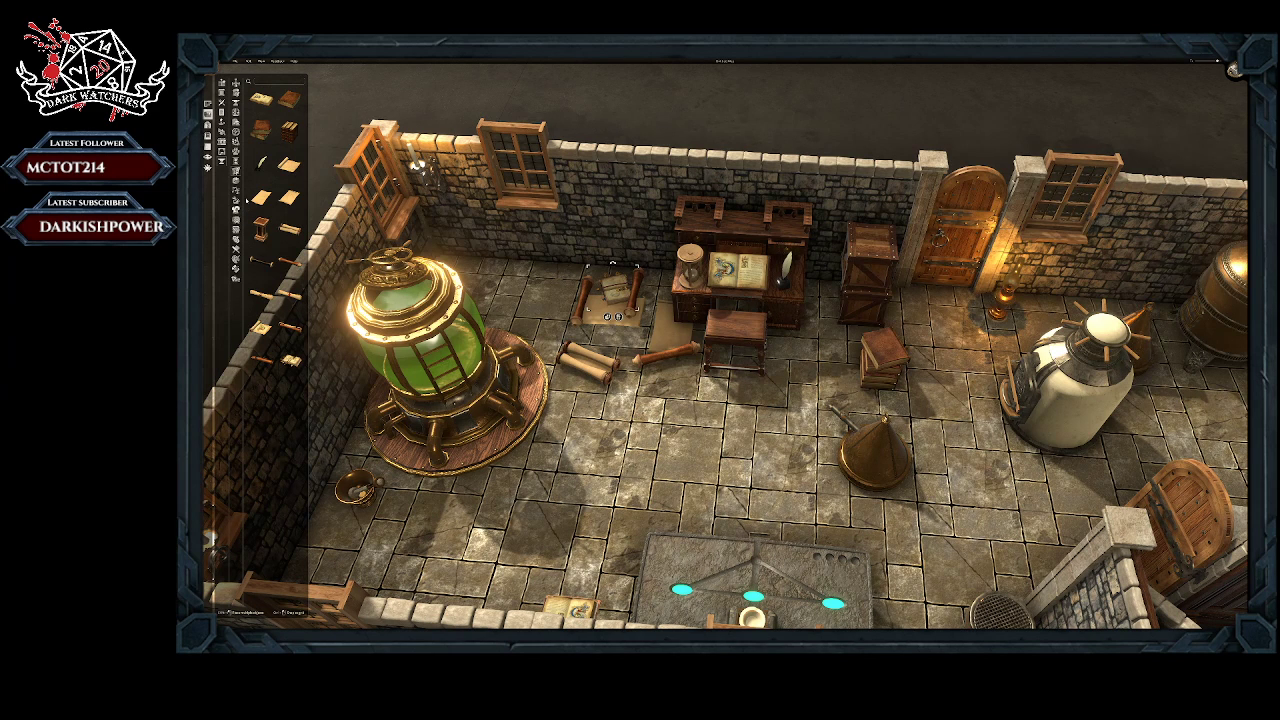
# Step: Place a round red potion flask and a small green bottle on the raised shelf of the writing desk
pyautogui.click(237, 199)
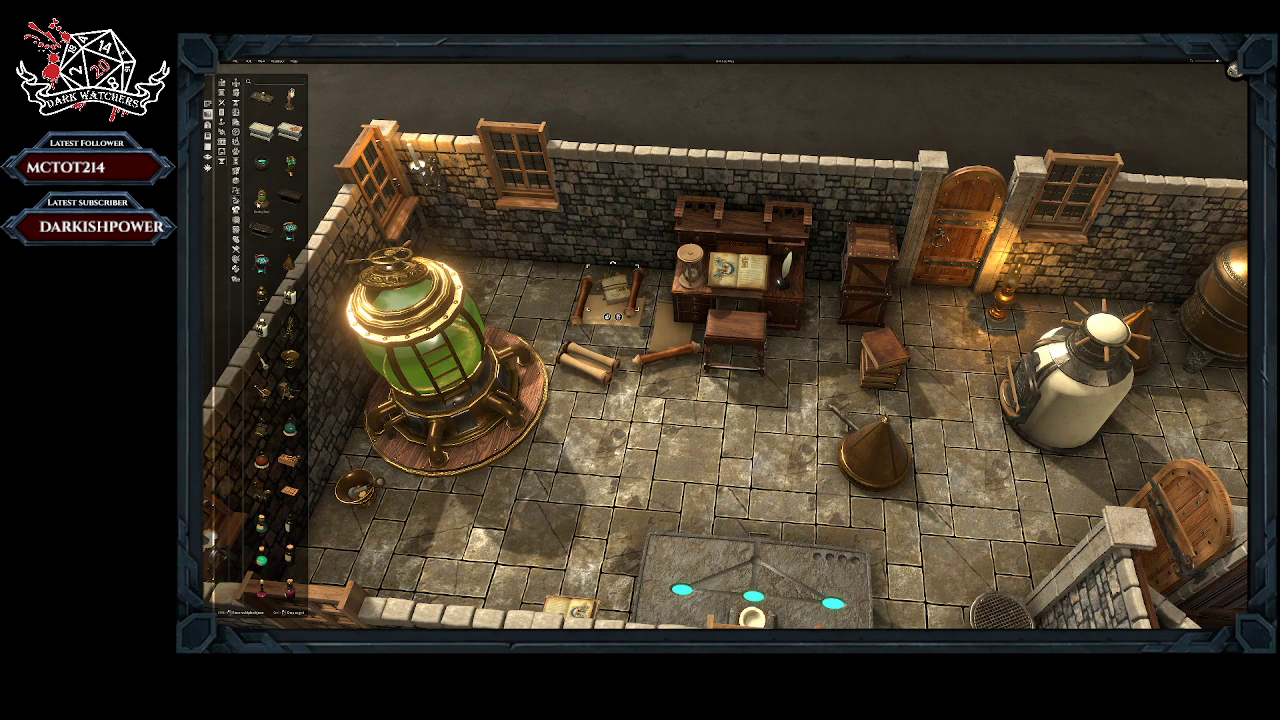
pyautogui.scroll(-1, 285, 390)
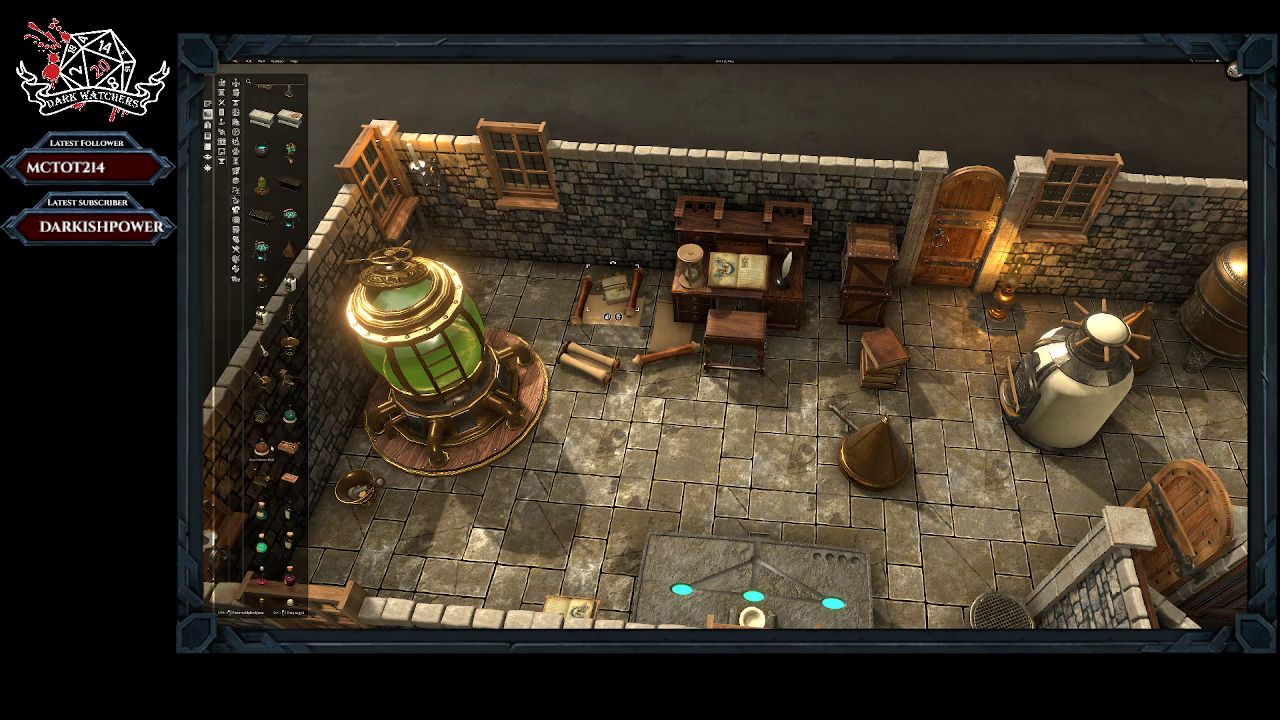
pyautogui.scroll(-2, 275, 340)
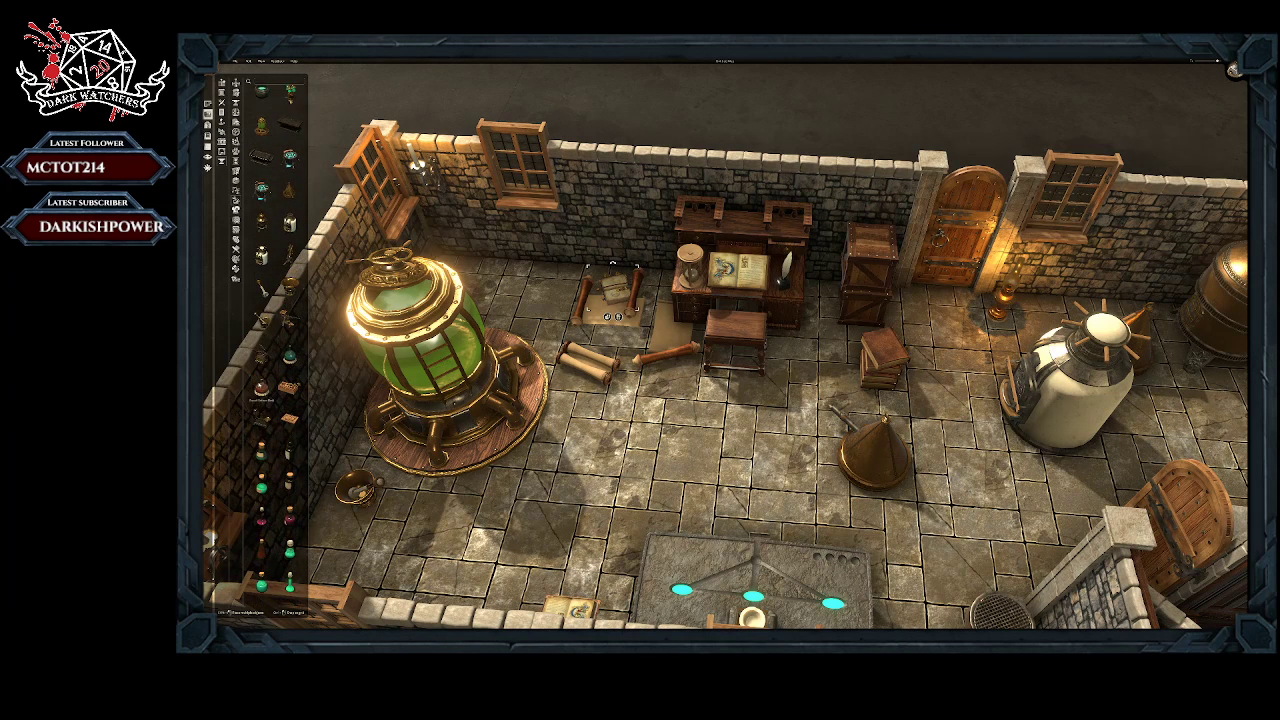
pyautogui.click(261, 392)
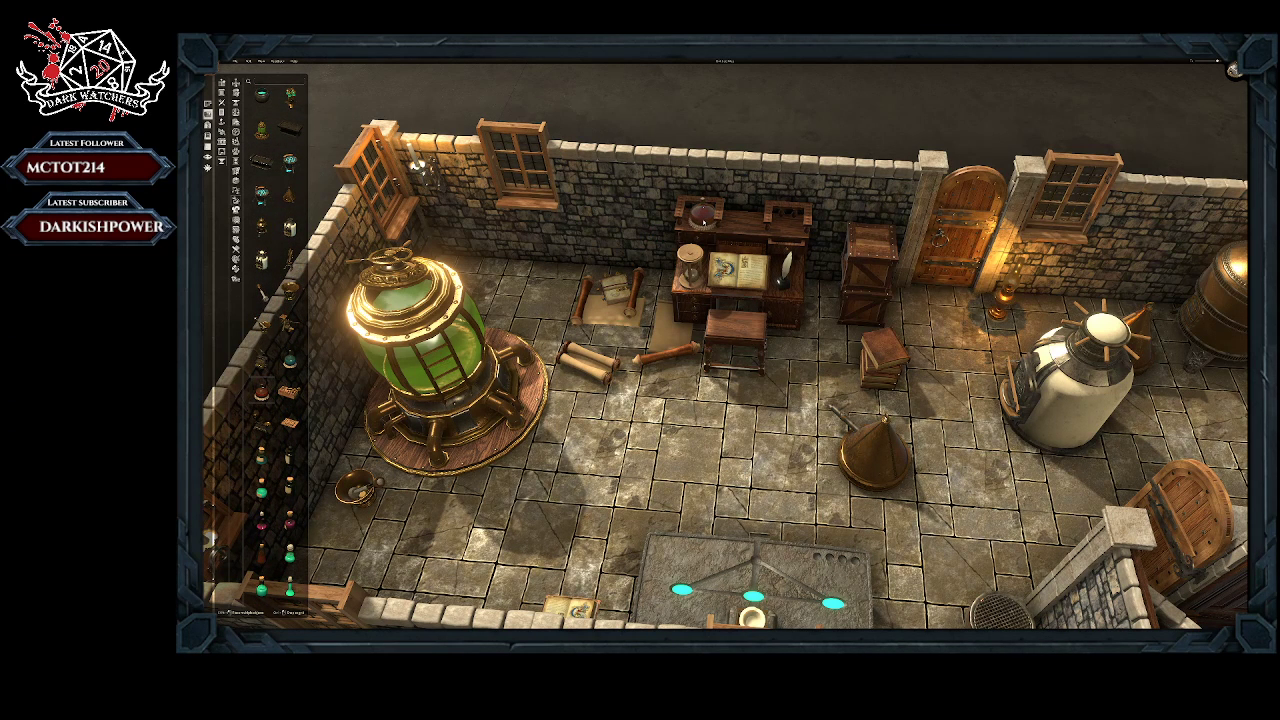
pyautogui.click(703, 212)
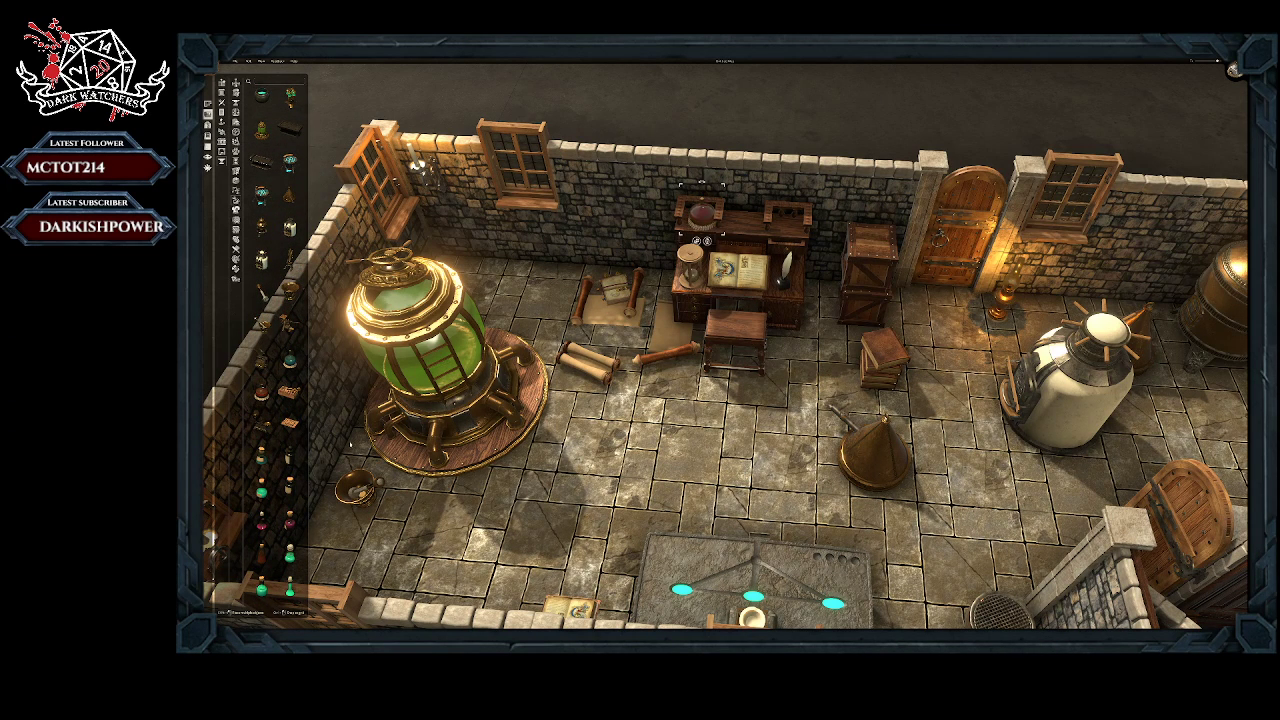
pyautogui.click(262, 459)
pyautogui.click(738, 222)
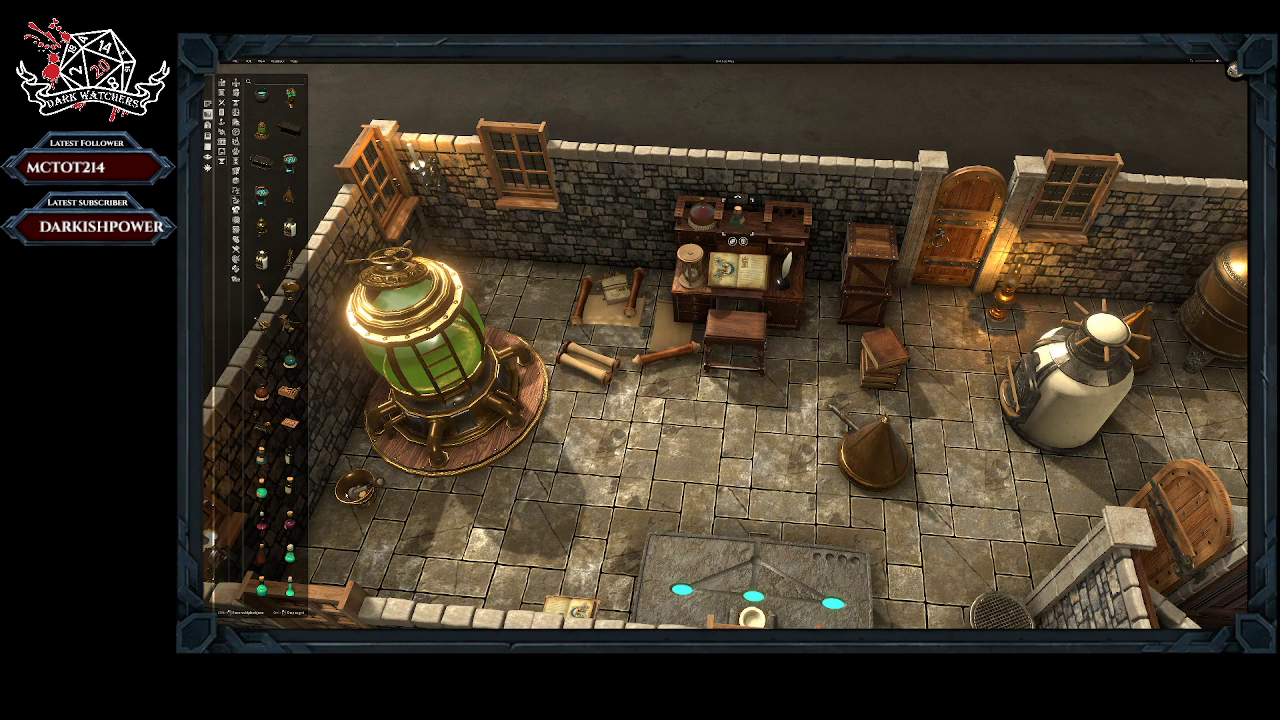
# Step: Place a brown bottle on the floor between the desk and the stacked crates, and scale it down
pyautogui.click(290, 552)
pyautogui.click(828, 320)
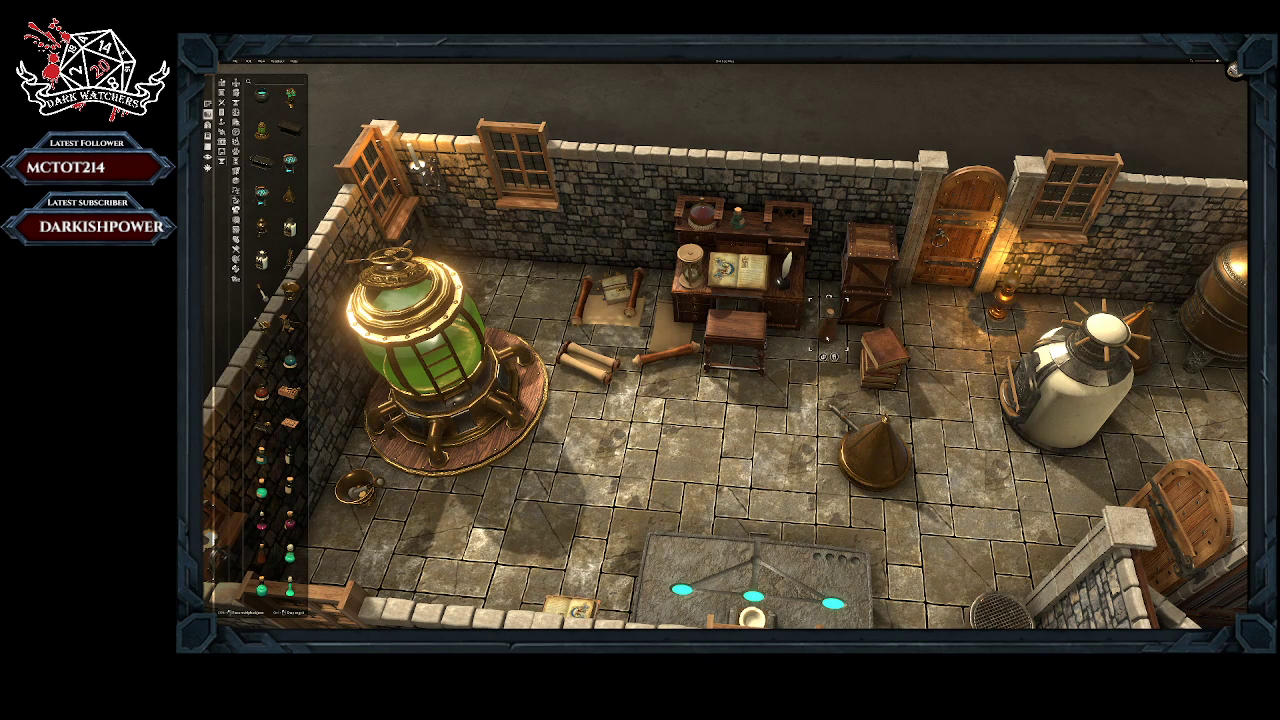
pyautogui.moveTo(846, 301); pyautogui.dragTo(818, 322)
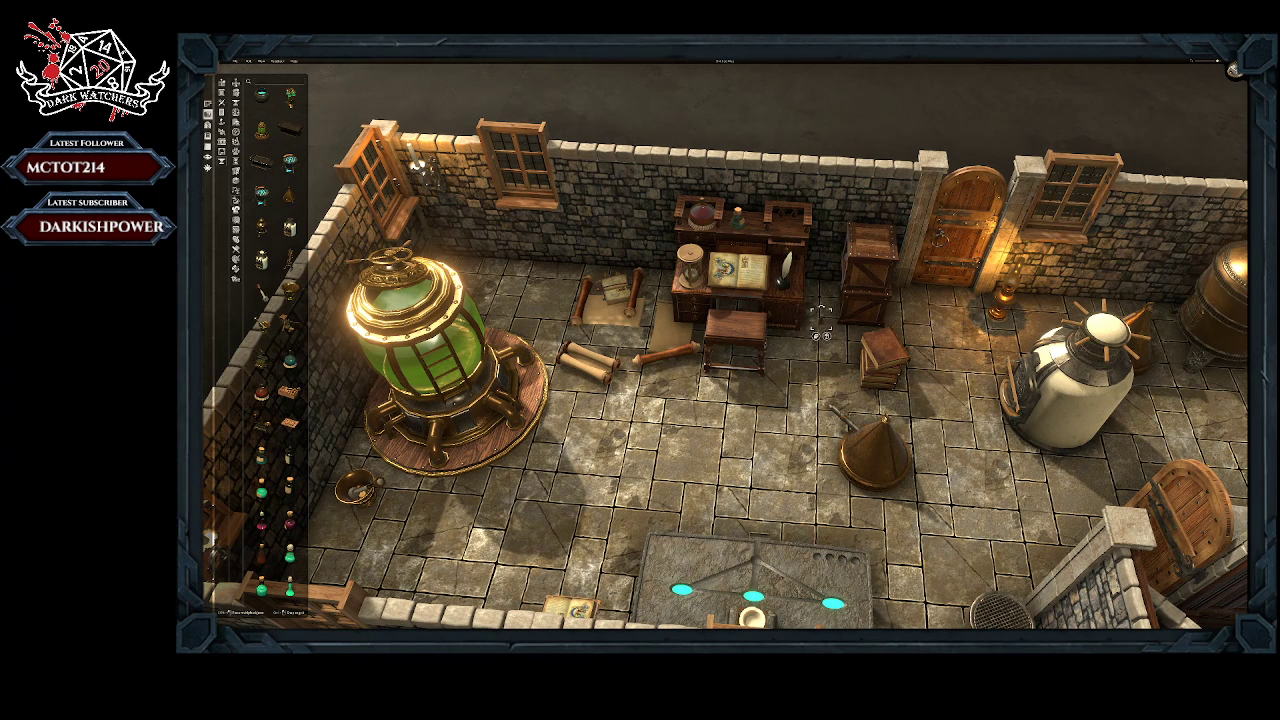
# Step: Place several more small brown bottles on the floor between the writing desk and the stacked crates
pyautogui.click(815, 337)
pyautogui.click(807, 329)
pyautogui.click(803, 342)
pyautogui.click(816, 332)
pyautogui.moveTo(816, 330)
pyautogui.mouseDown()
pyautogui.moveTo(813, 316)
pyautogui.moveTo(830, 316)
pyautogui.mouseUp()
# Step: Try to rotate the wooden stool in front of the writing desk, and restore its orientation
pyautogui.click(738, 328)
pyautogui.moveTo(706, 303); pyautogui.dragTo(739, 291)
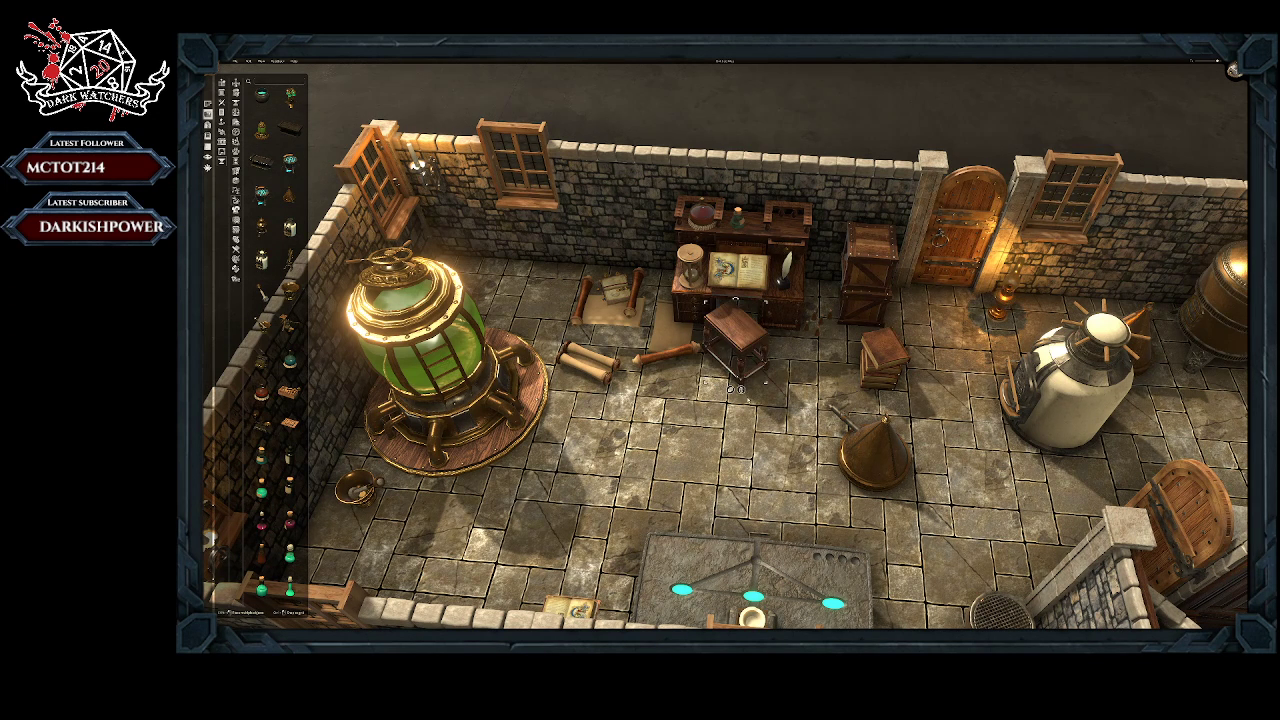
pyautogui.press('r')
# Step: Inspect the objects on the writing desk and the surrounding floor up close
pyautogui.scroll(5, 774, 380)
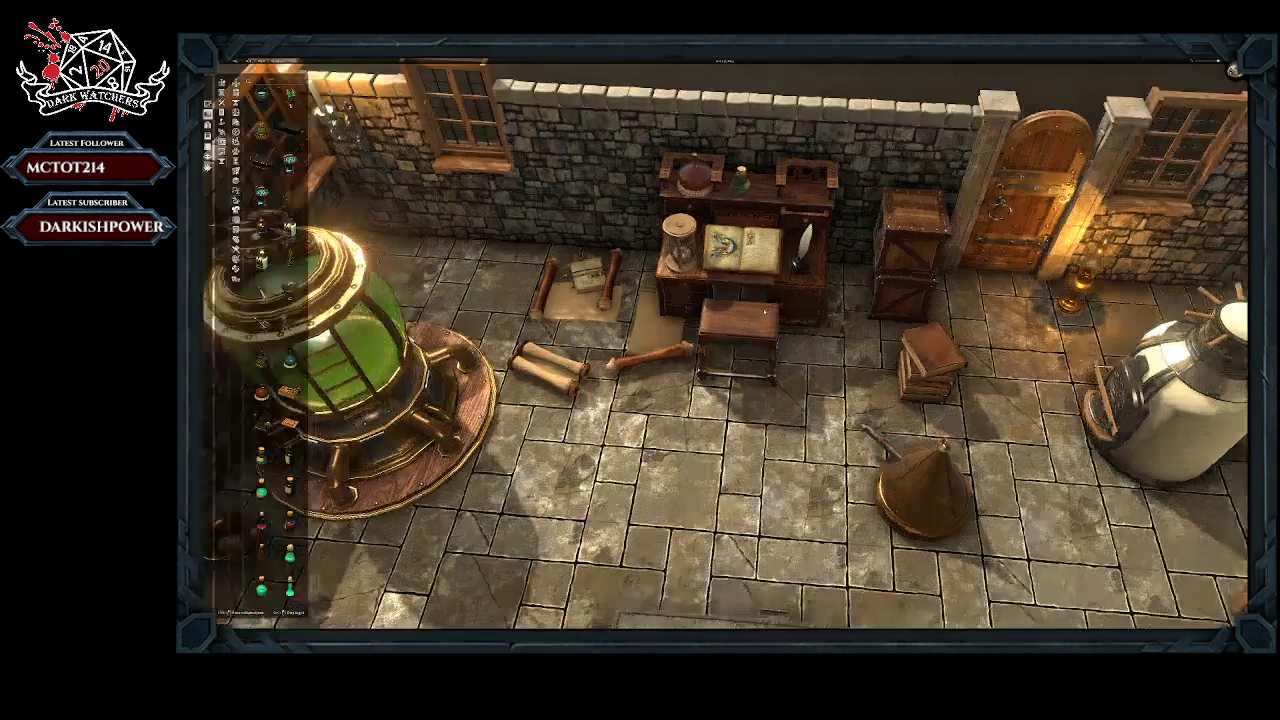
pyautogui.scroll(5, 806, 289)
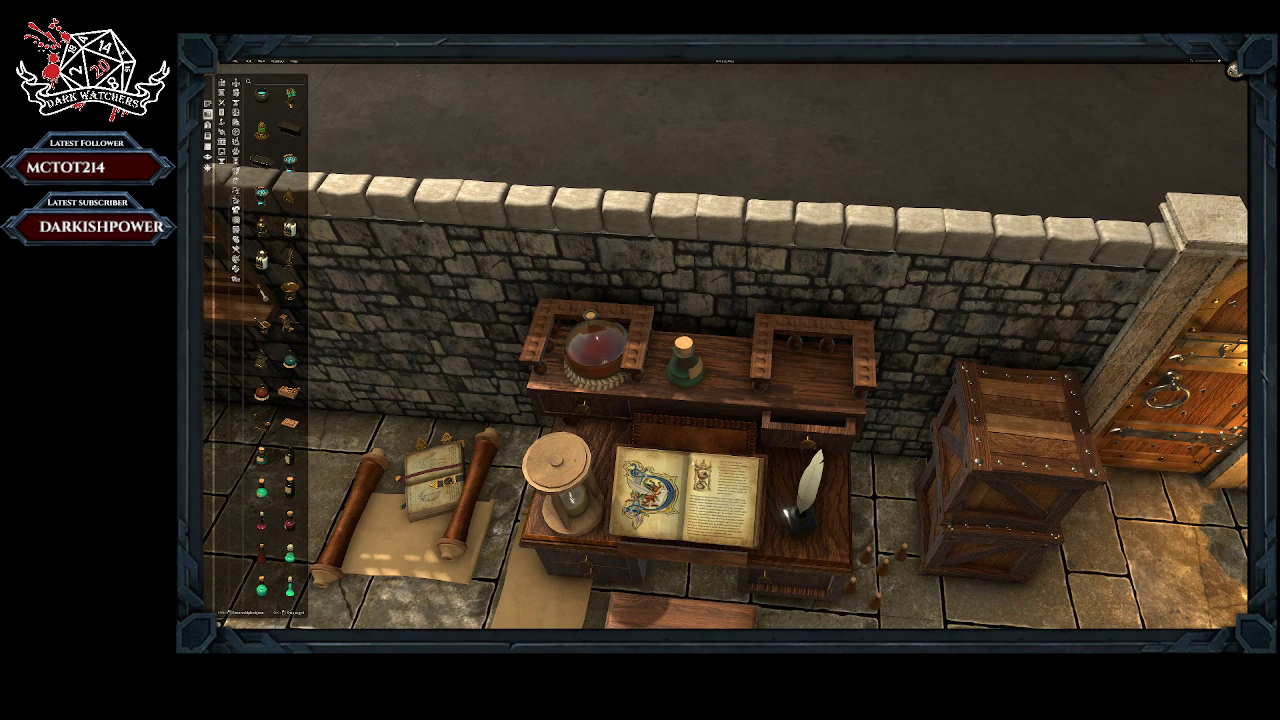
pyautogui.click(688, 494)
pyautogui.moveTo(822, 539)
pyautogui.mouseDown(button='right')
pyautogui.moveTo(812, 446)
pyautogui.moveTo(757, 316)
pyautogui.mouseUp(button='right')
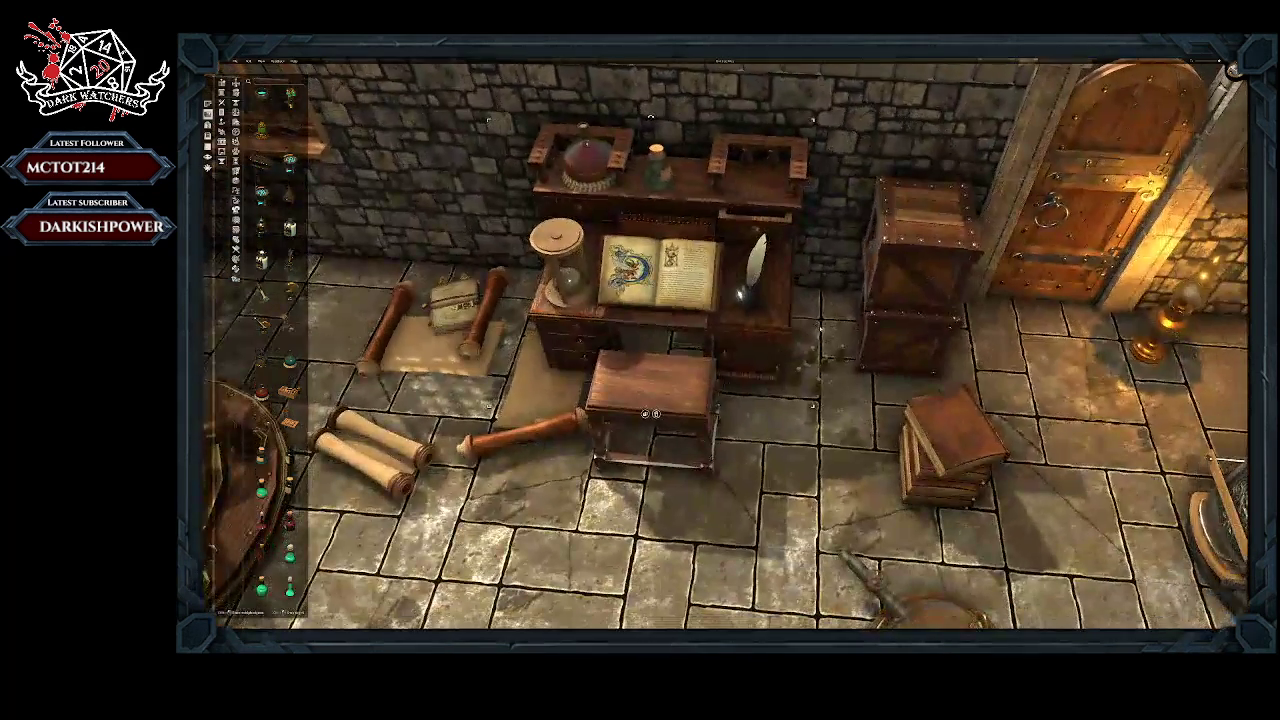
pyautogui.moveTo(698, 572); pyautogui.dragTo(830, 288, button='right')
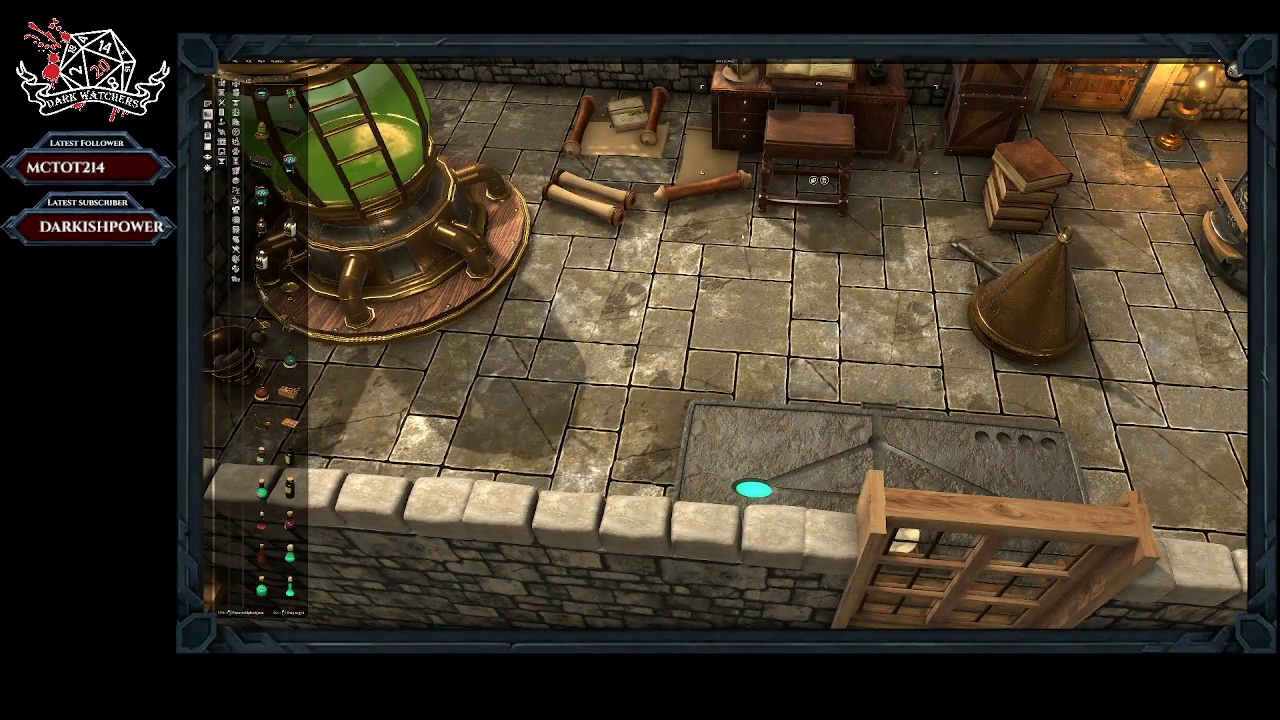
pyautogui.moveTo(743, 237); pyautogui.dragTo(735, 372, button='right')
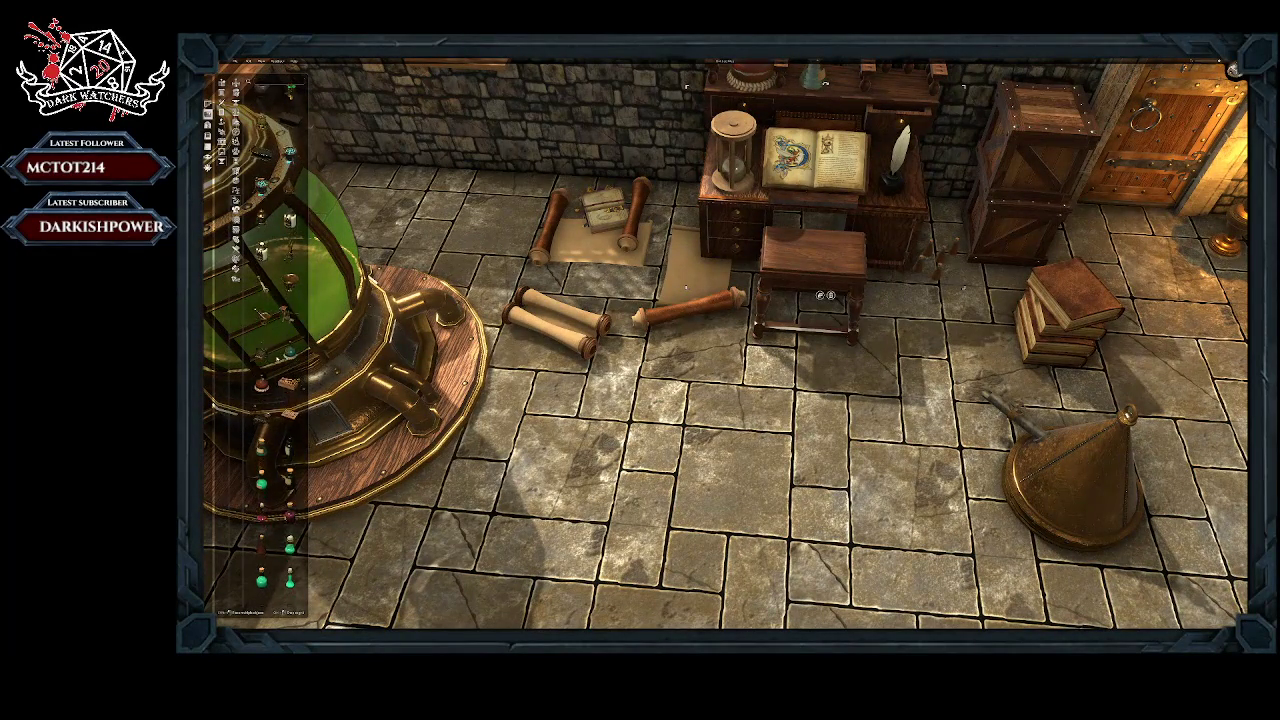
# Step: Browse the book and scroll objects and preview the unrolled illustrated scroll on the floor
pyautogui.scroll(2, 278, 362)
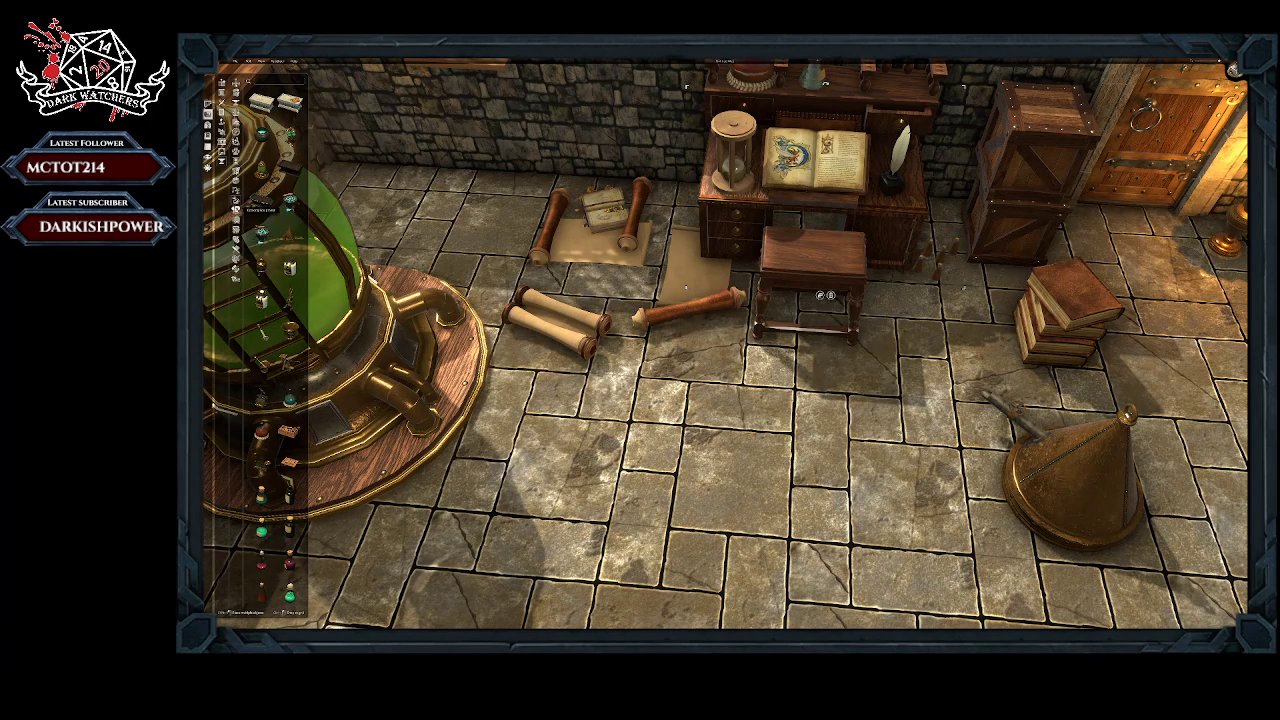
pyautogui.click(236, 167)
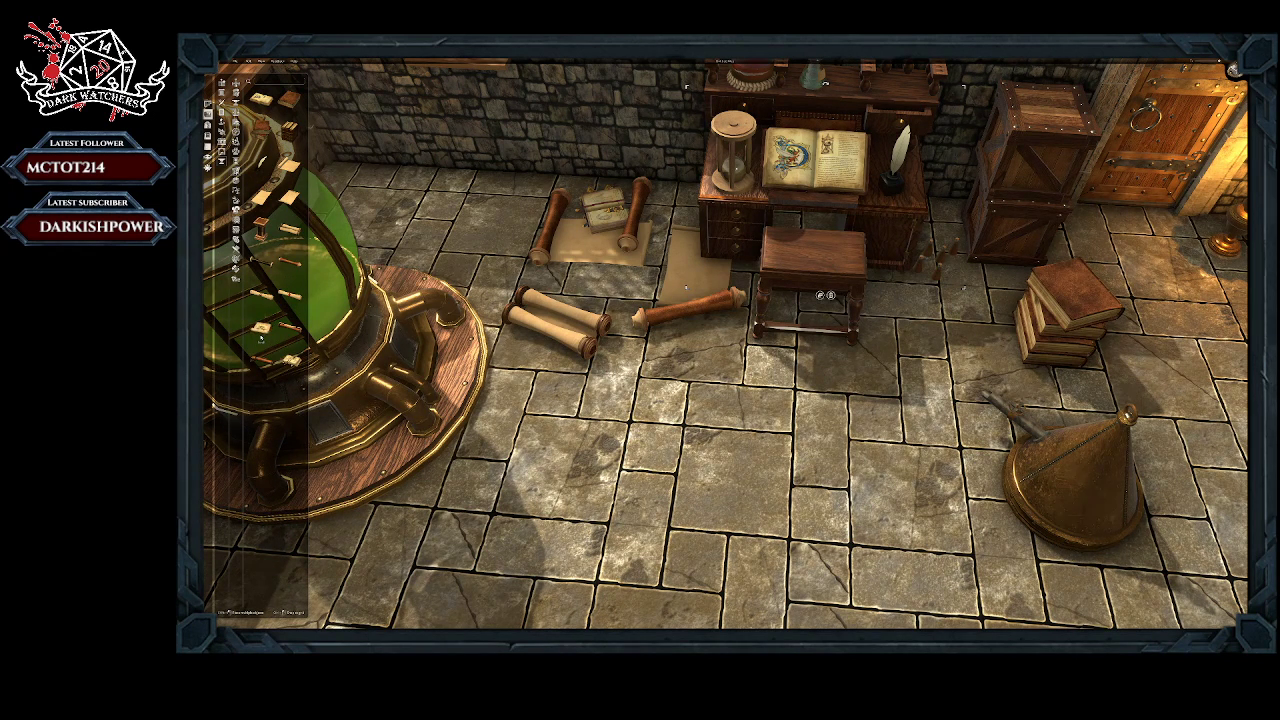
pyautogui.click(268, 329)
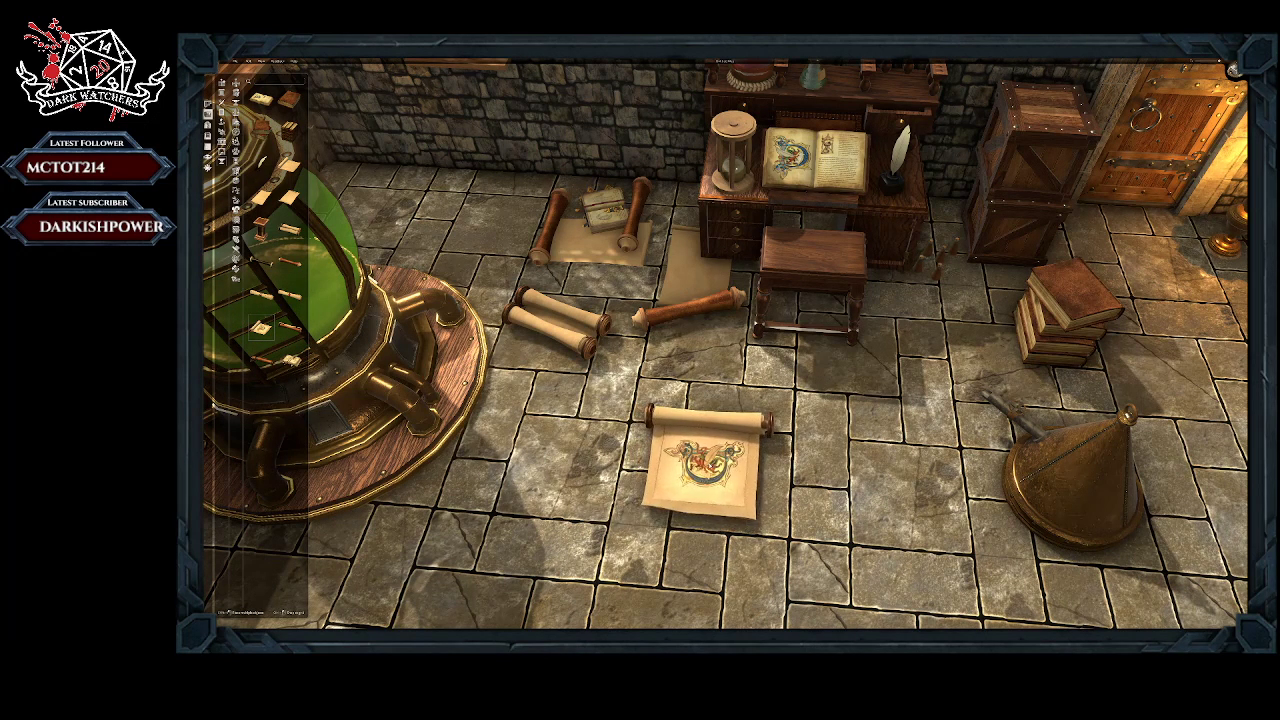
pyautogui.rightClick(706, 463)
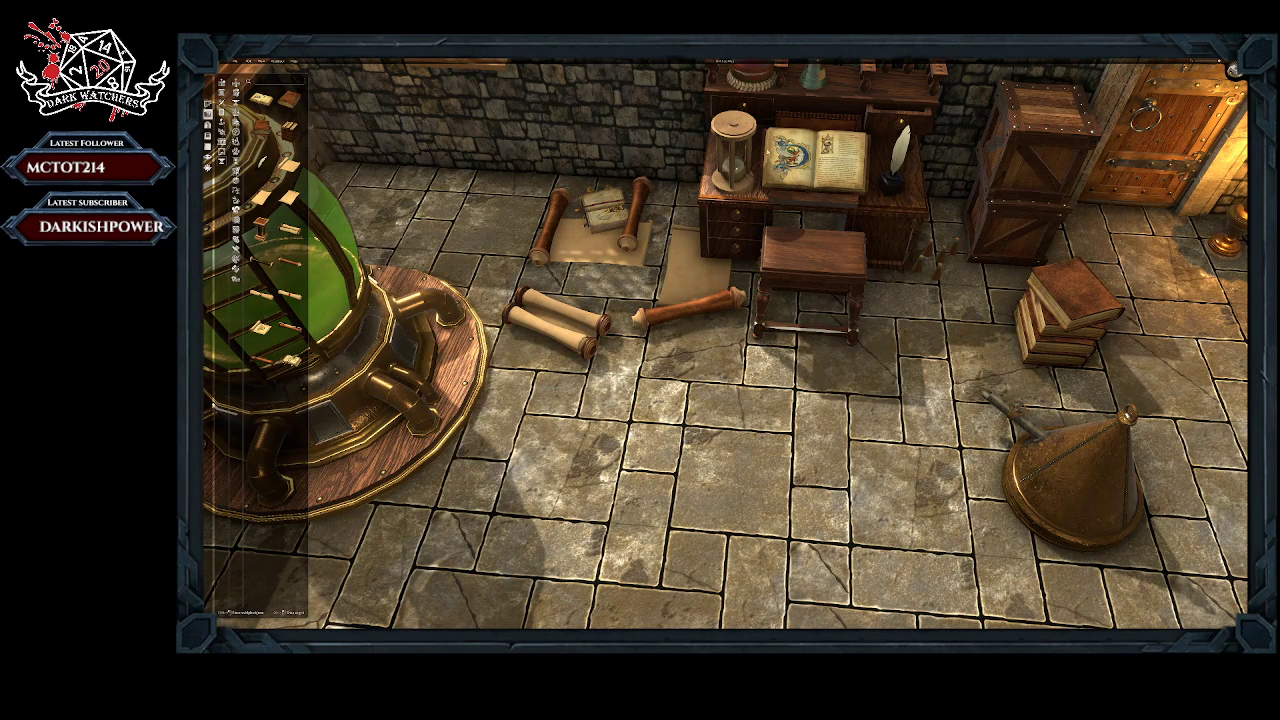
# Step: Place an open illustrated book on the floor in front of the stool, rotate it a quarter turn and greatly enlarge it
pyautogui.click(264, 101)
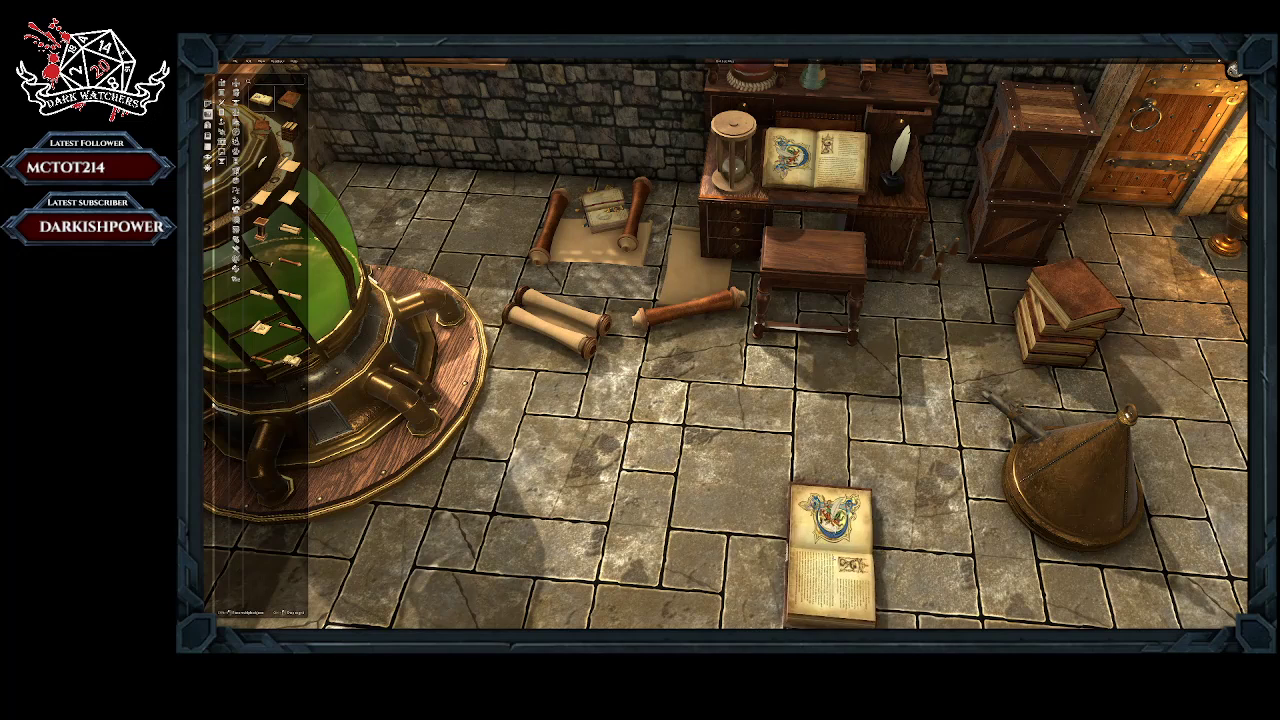
pyautogui.click(720, 470)
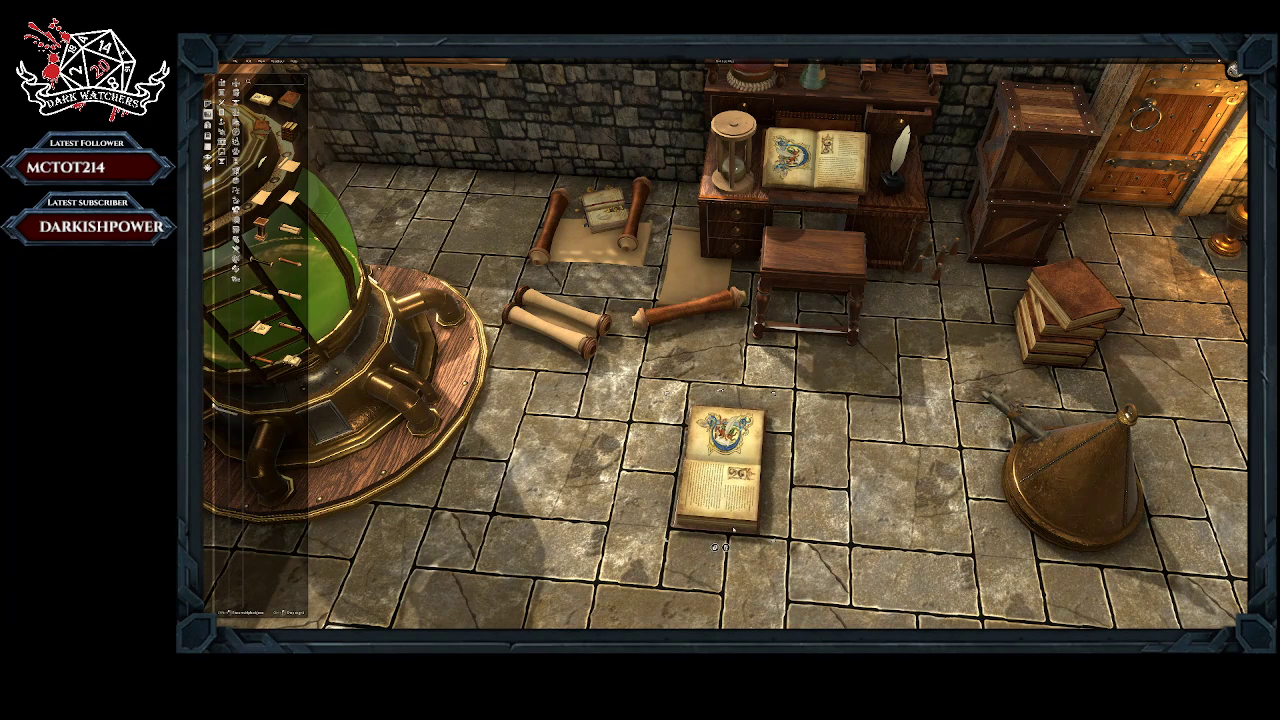
pyautogui.moveTo(669, 396); pyautogui.dragTo(641, 519)
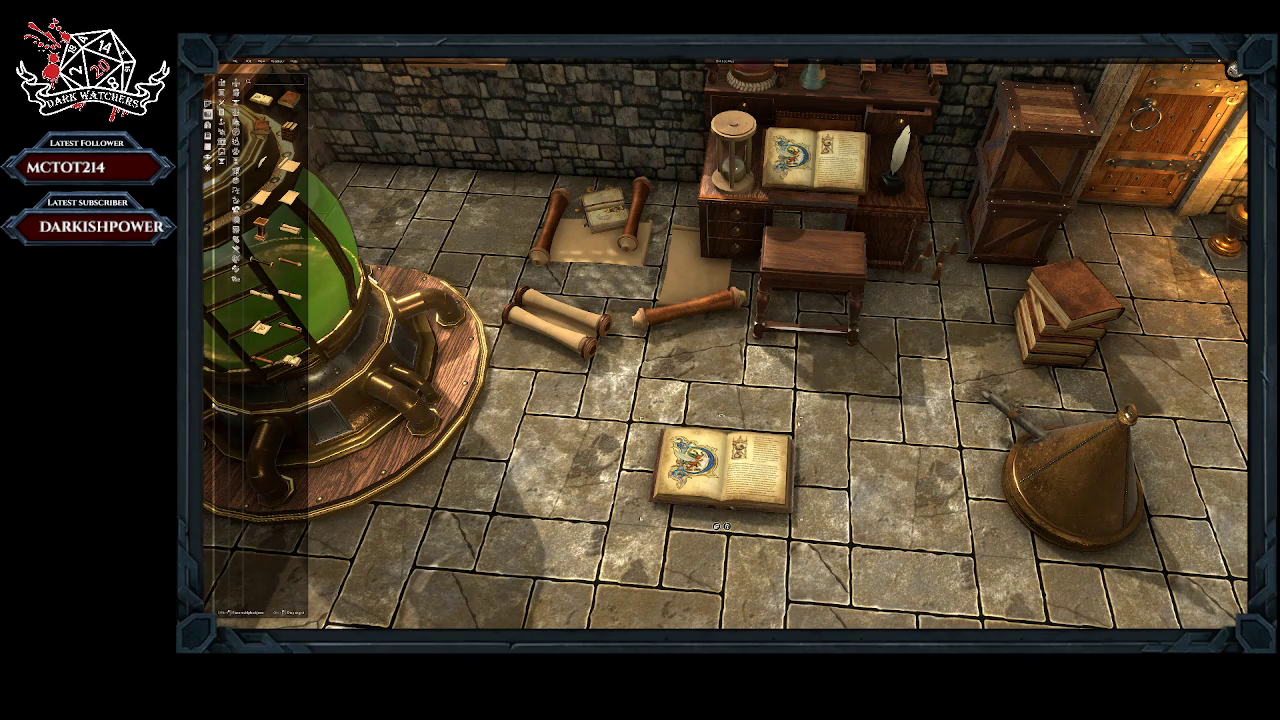
pyautogui.moveTo(799, 421); pyautogui.dragTo(1007, 309)
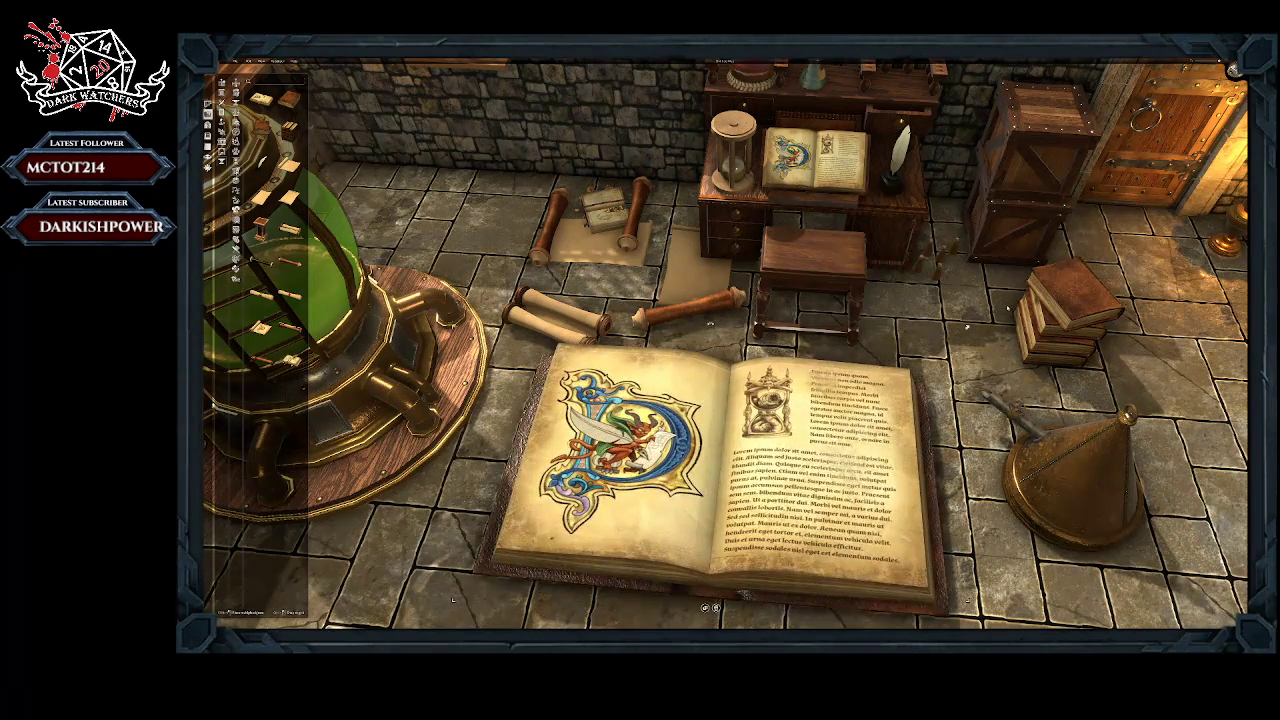
# Step: Move the enlarged open book across the floor, view it from above, and delete it
pyautogui.moveTo(720, 400)
pyautogui.mouseDown(button='middle')
pyautogui.moveTo(686, 433)
pyautogui.moveTo(702, 390)
pyautogui.mouseUp(button='middle')
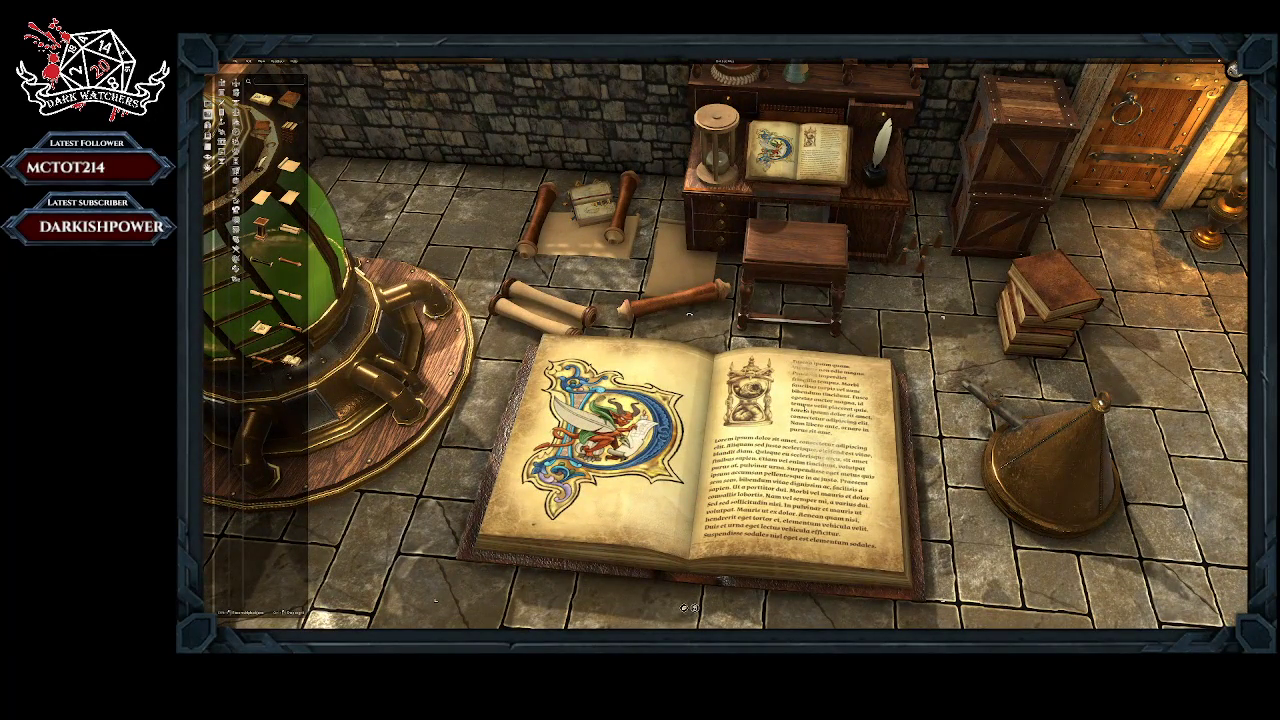
pyautogui.moveTo(702, 390)
pyautogui.mouseDown(button='middle')
pyautogui.moveTo(702, 415)
pyautogui.moveTo(691, 419)
pyautogui.moveTo(690, 403)
pyautogui.mouseUp(button='middle')
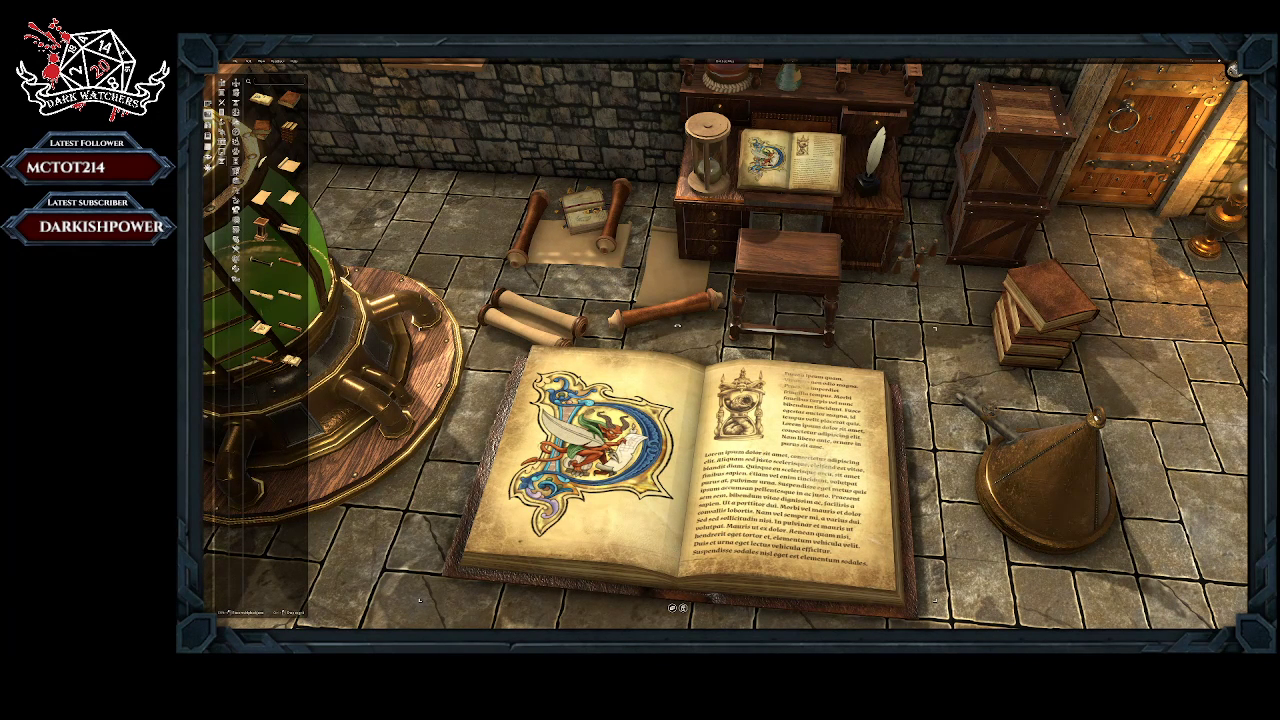
pyautogui.moveTo(677, 326)
pyautogui.mouseDown()
pyautogui.moveTo(742, 342)
pyautogui.moveTo(680, 327)
pyautogui.mouseUp()
pyautogui.moveTo(680, 470); pyautogui.dragTo(638, 566)
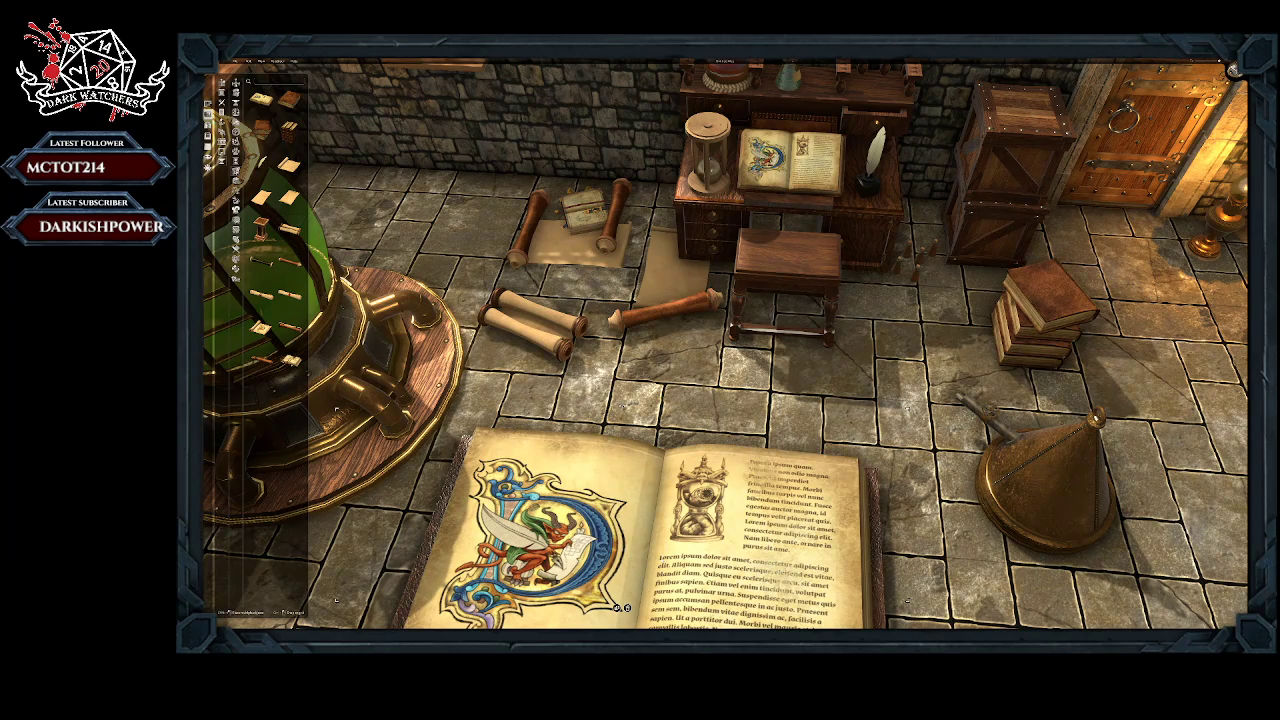
pyautogui.moveTo(638, 540); pyautogui.dragTo(668, 492, button='right')
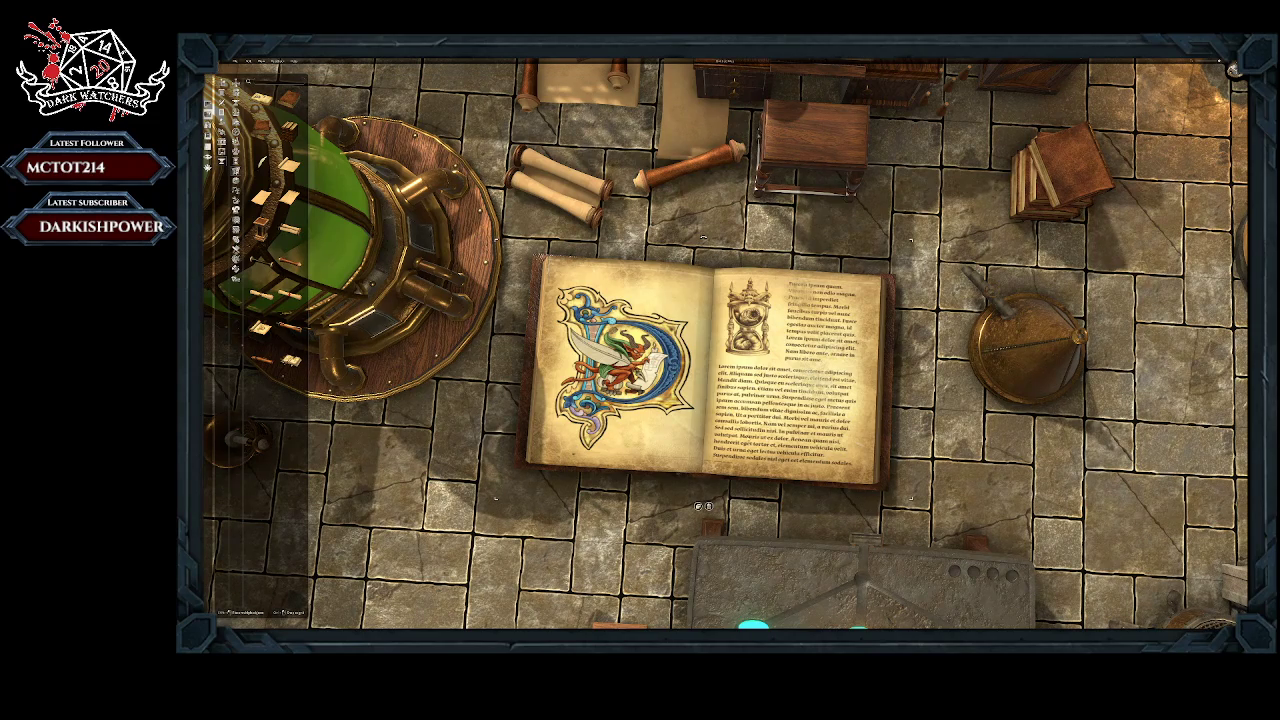
pyautogui.press('Delete')
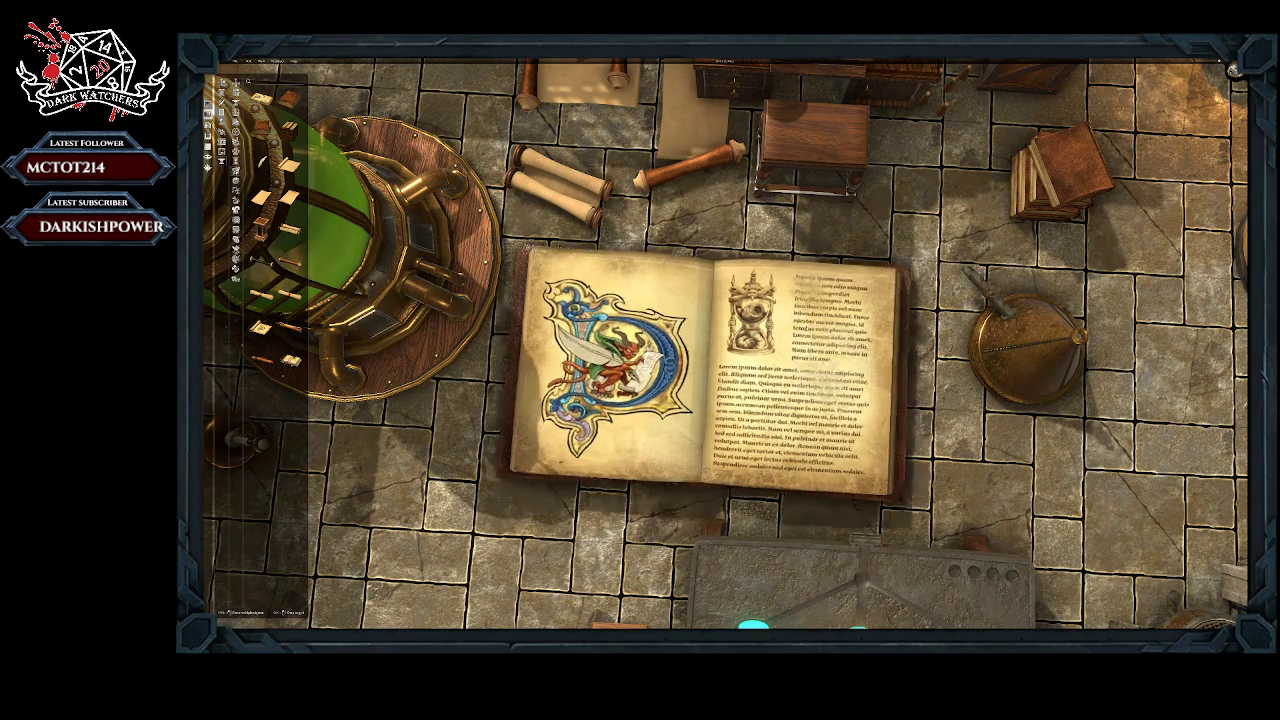
# Step: Place an unrolled illustrated scroll across the floor parchments and a slim rolled scroll beside the writing desk
pyautogui.scroll(-2, 807, 328)
pyautogui.scroll(-5, 686, 302)
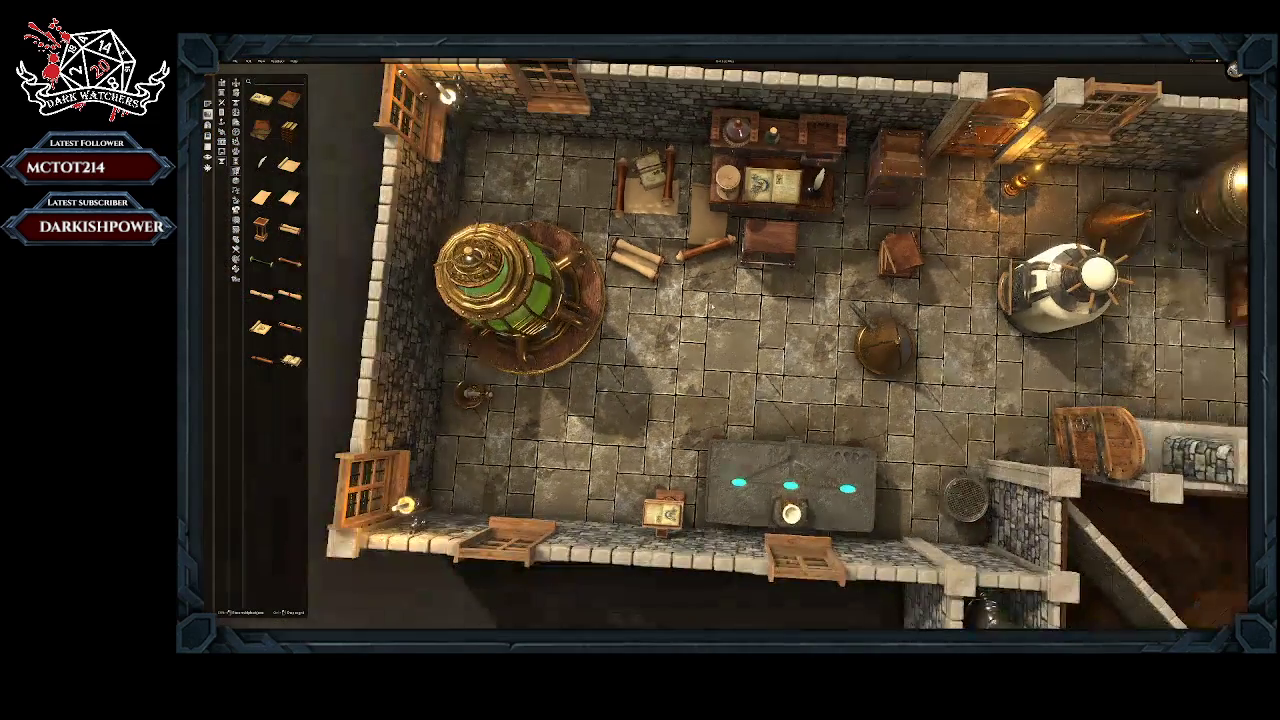
pyautogui.moveTo(686, 302); pyautogui.dragTo(793, 352, button='right')
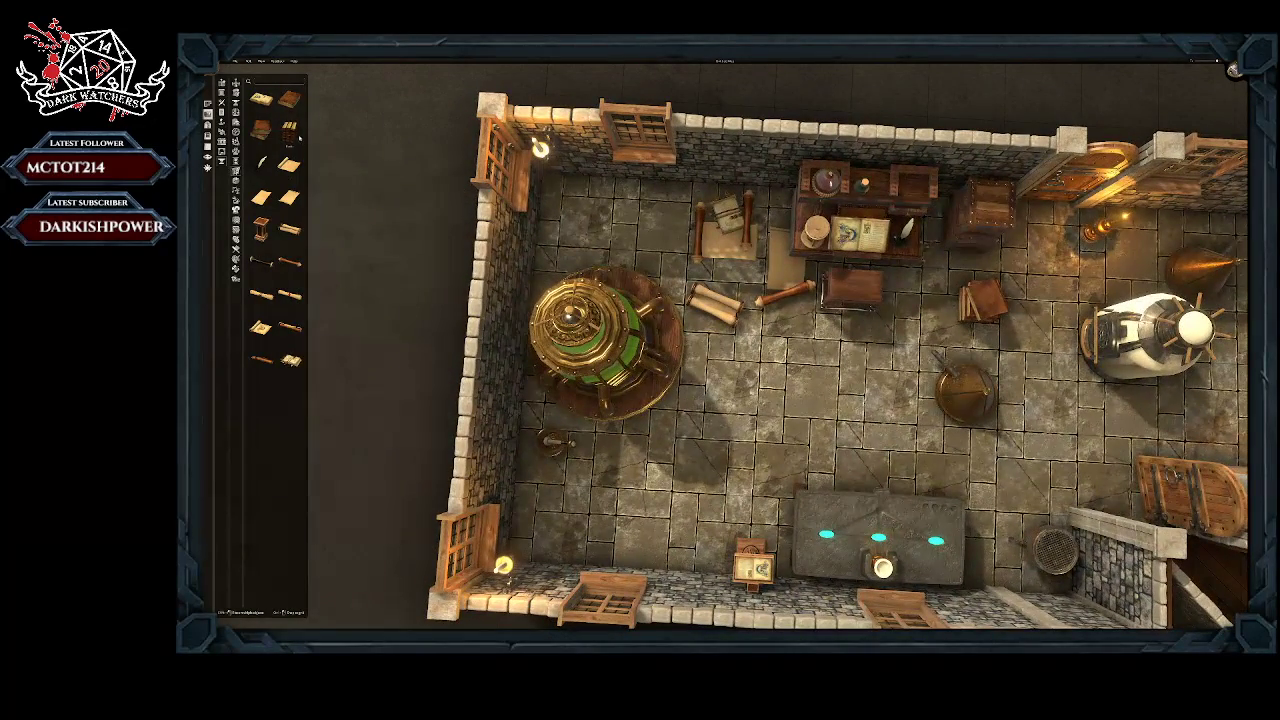
pyautogui.click(260, 327)
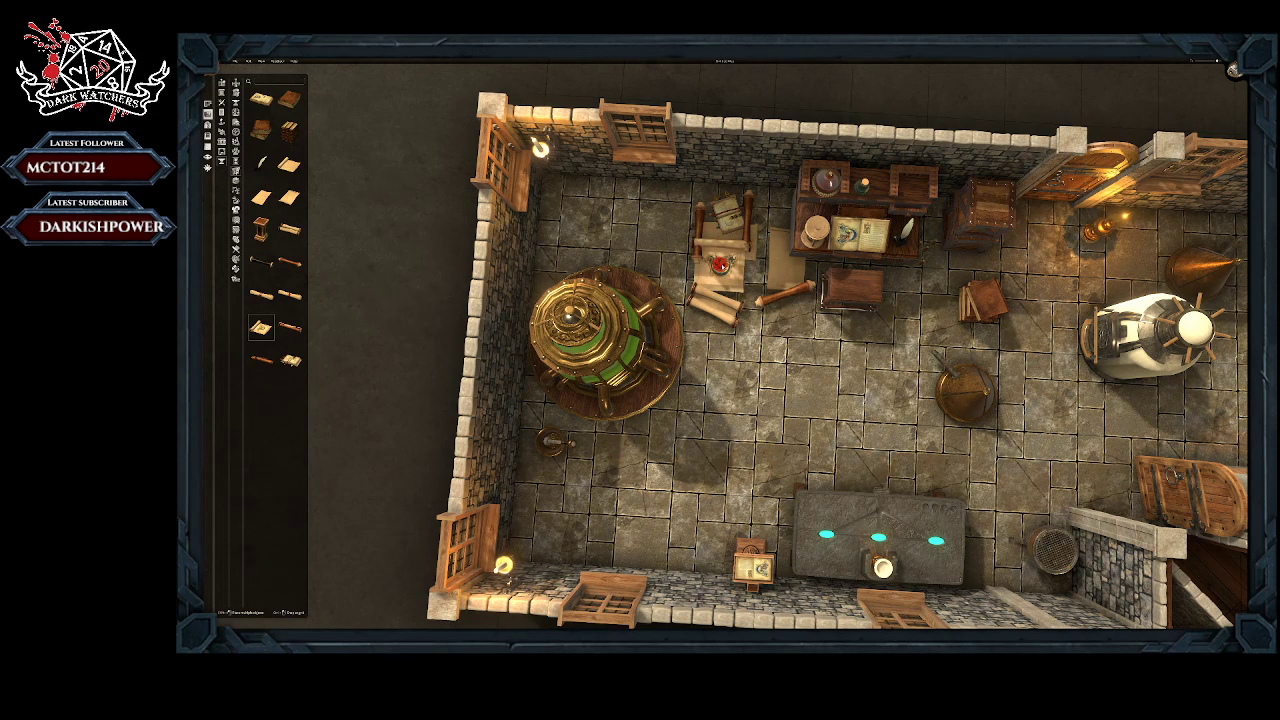
pyautogui.click(752, 285)
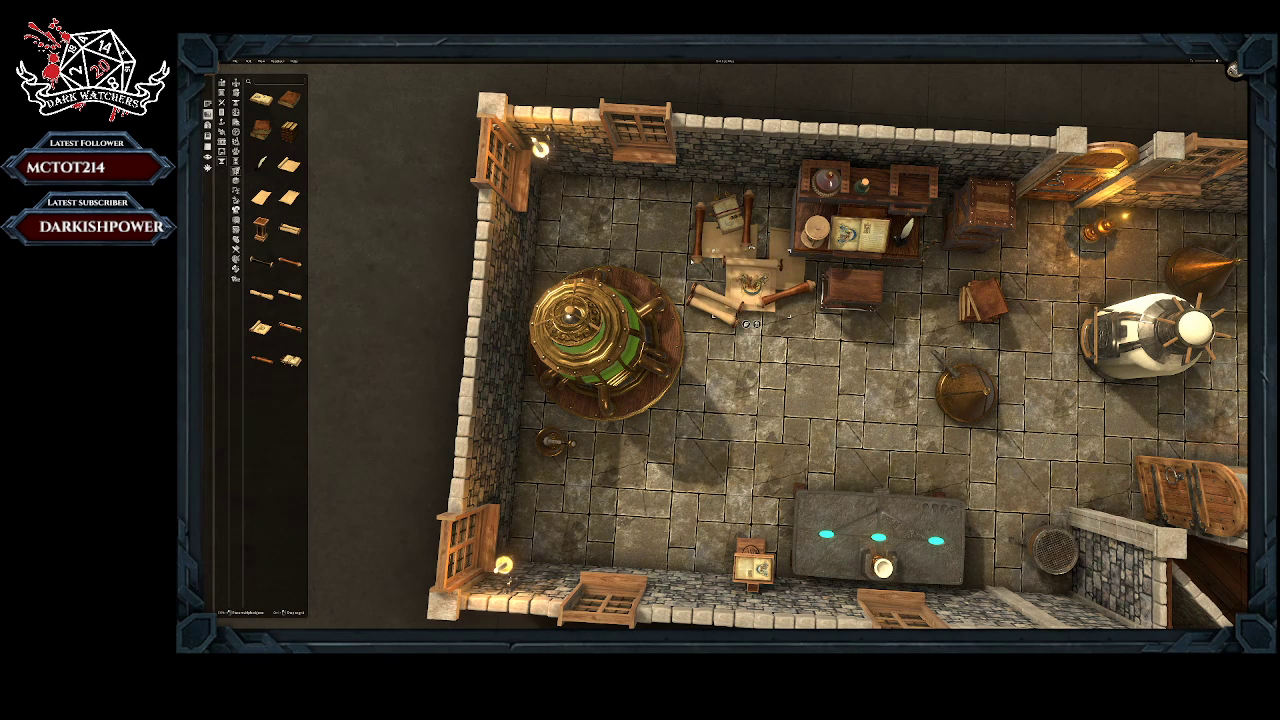
pyautogui.click(289, 329)
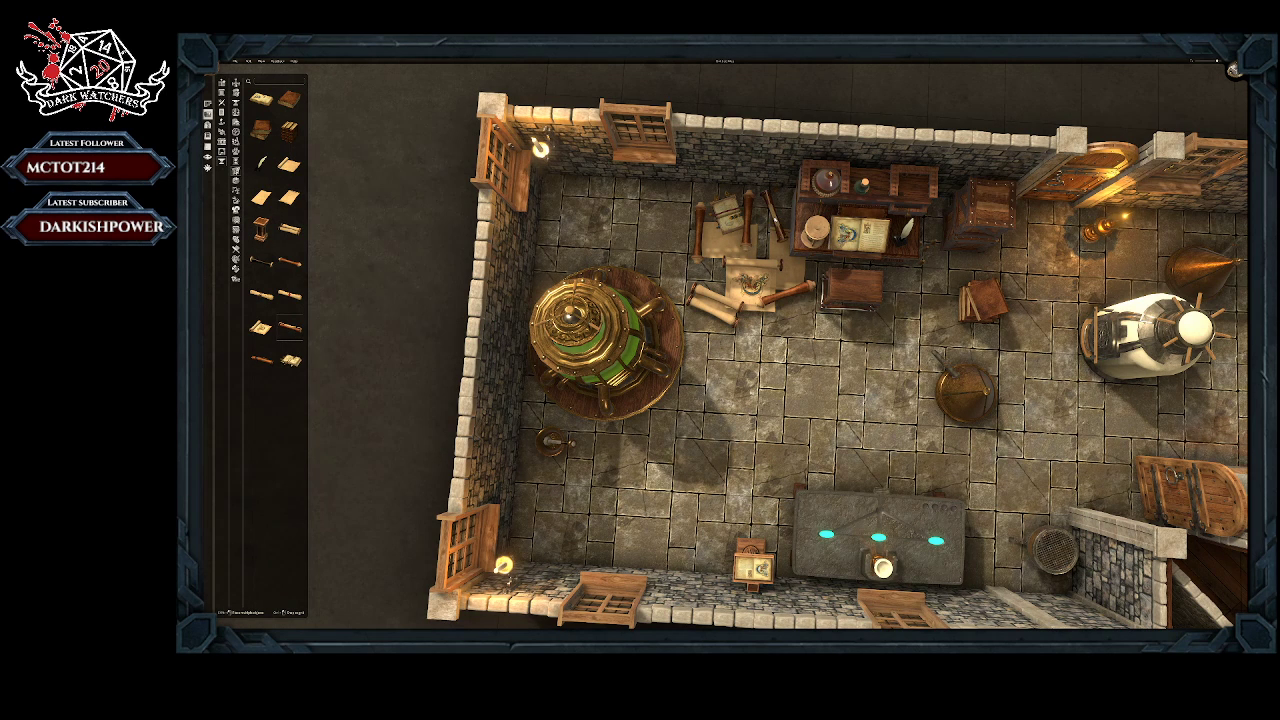
pyautogui.click(773, 212)
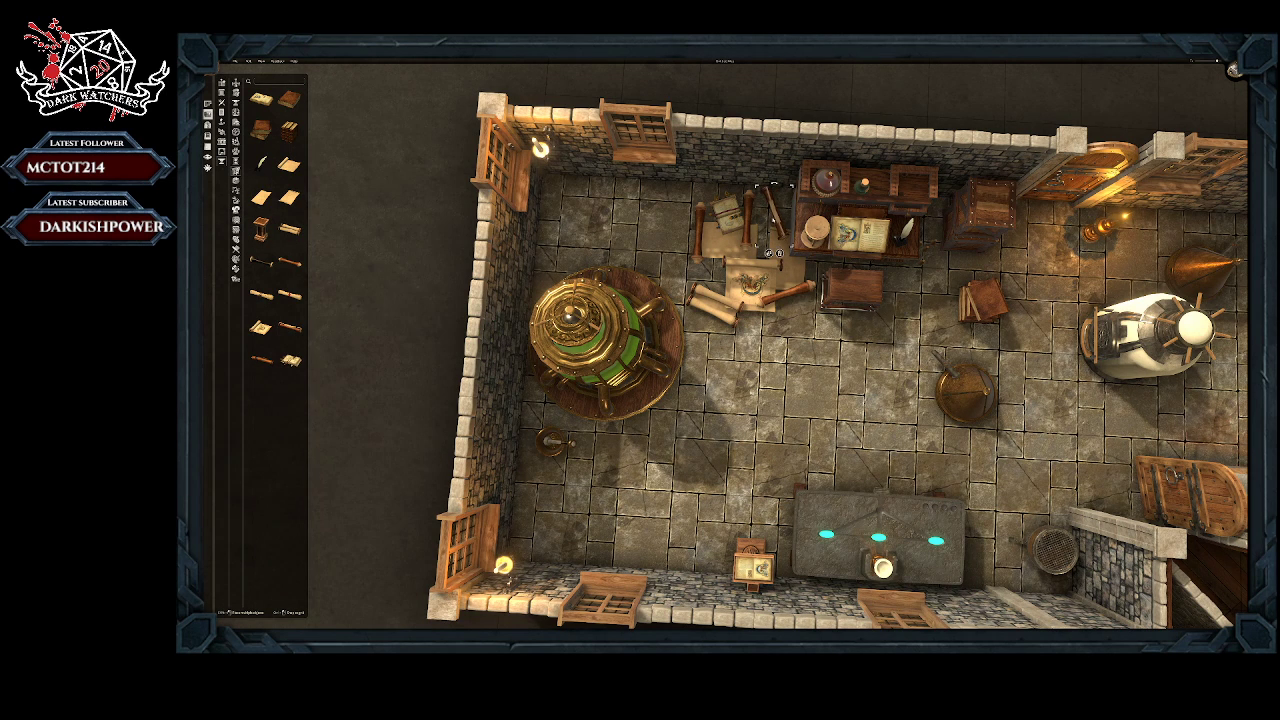
# Step: Place three brown rolled scrolls on the floor, one along the back wall and two near the green tank
pyautogui.click(261, 360)
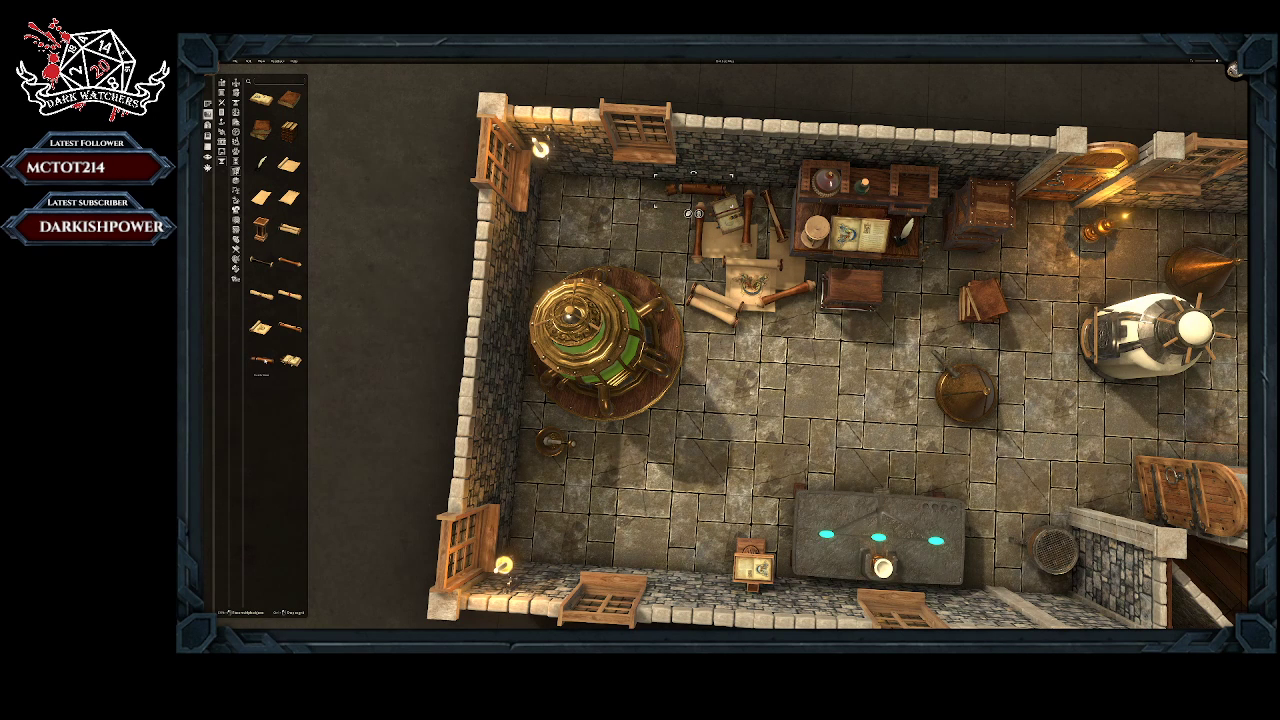
pyautogui.click(665, 238)
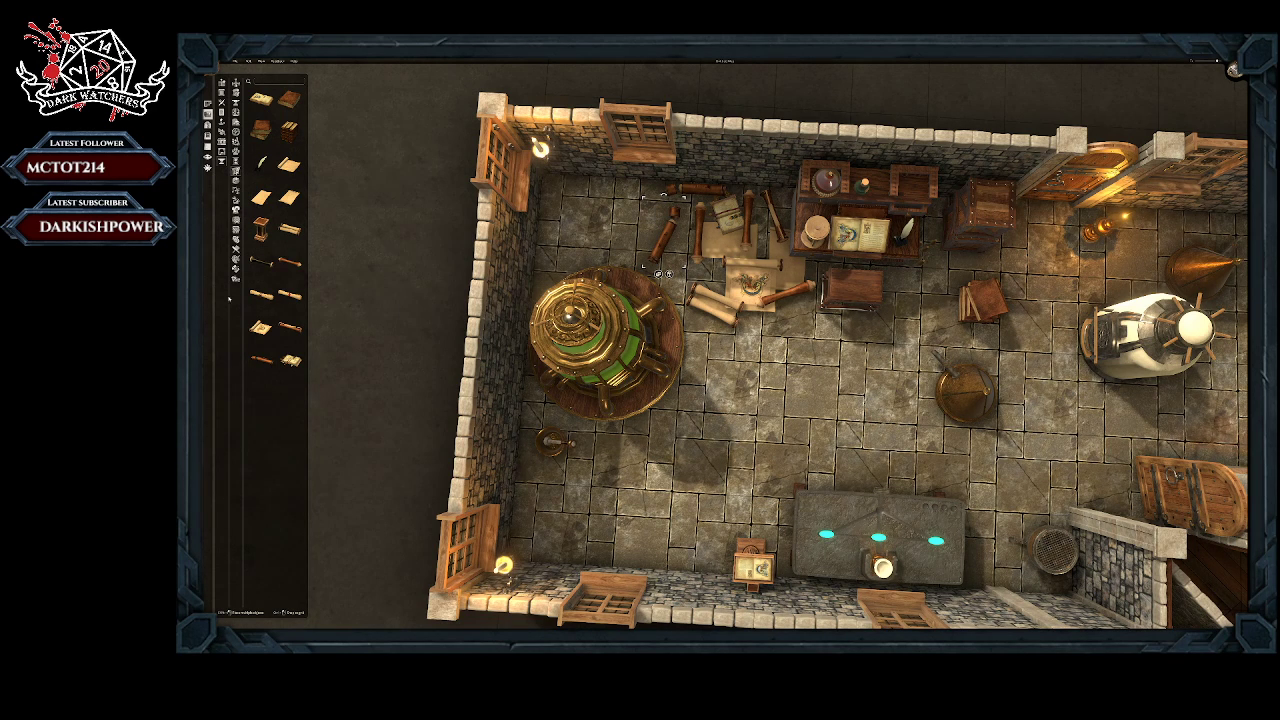
pyautogui.click(264, 361)
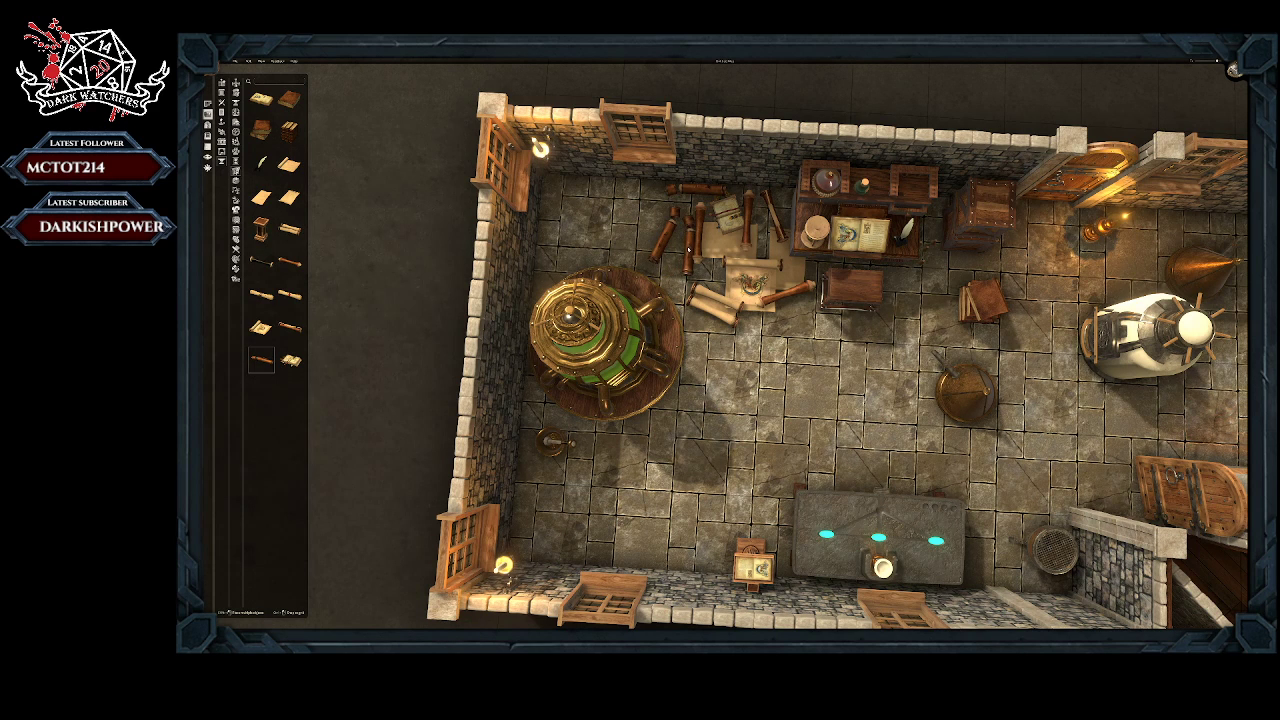
pyautogui.click(683, 262)
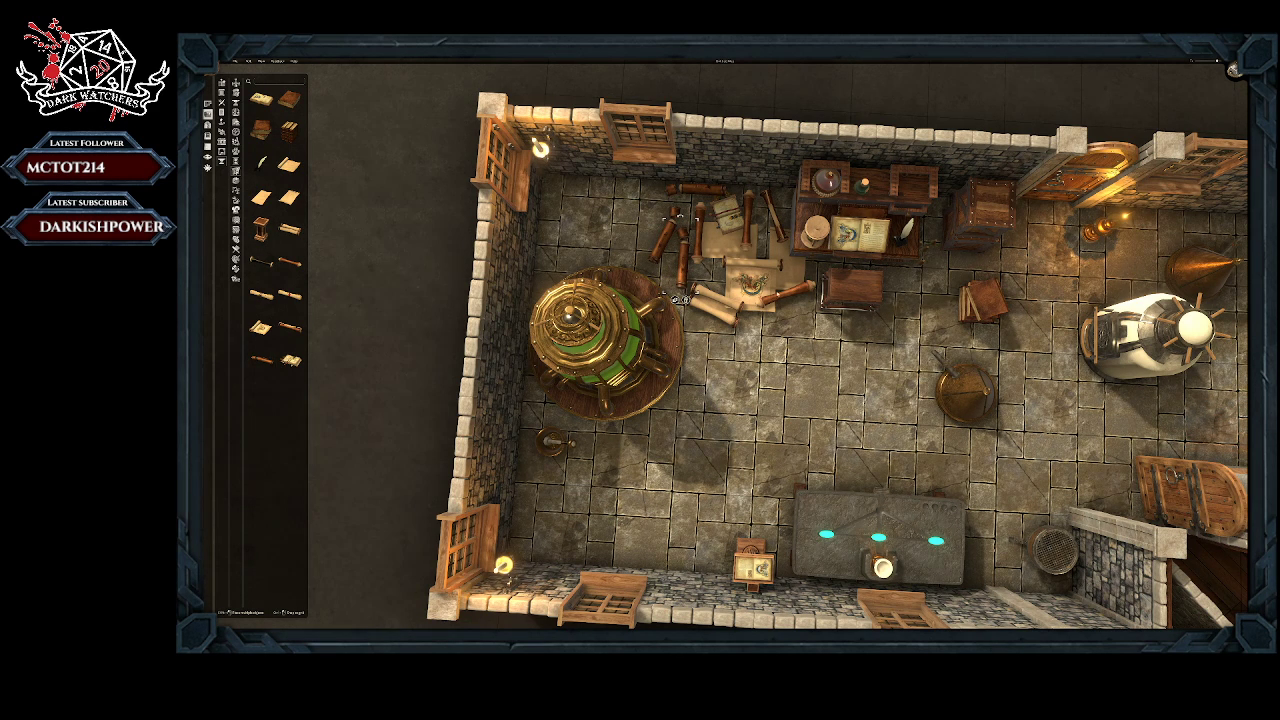
# Step: Look over the scroll-covered corner, the rest of the laboratory and the adjoining checkered hall from several angles
pyautogui.moveTo(783, 312); pyautogui.dragTo(857, 290, button='middle')
pyautogui.moveTo(857, 290); pyautogui.dragTo(572, 170, button='right')
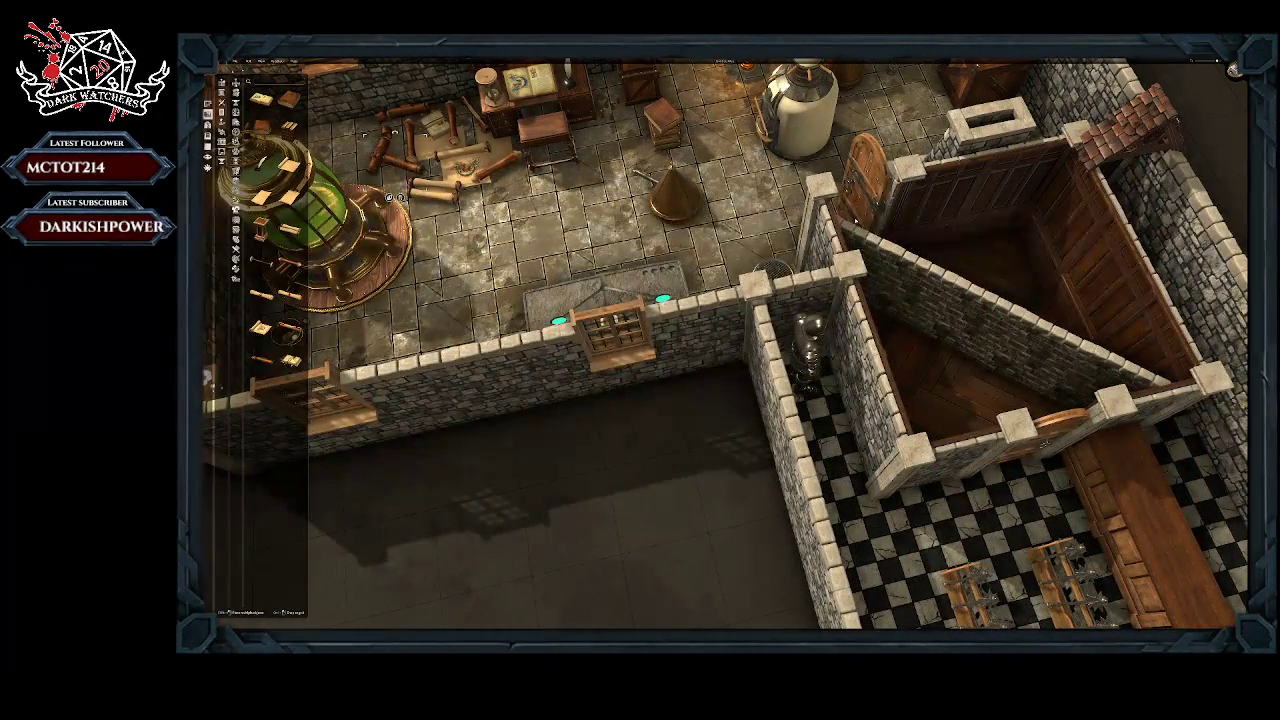
pyautogui.rightClick(400, 163)
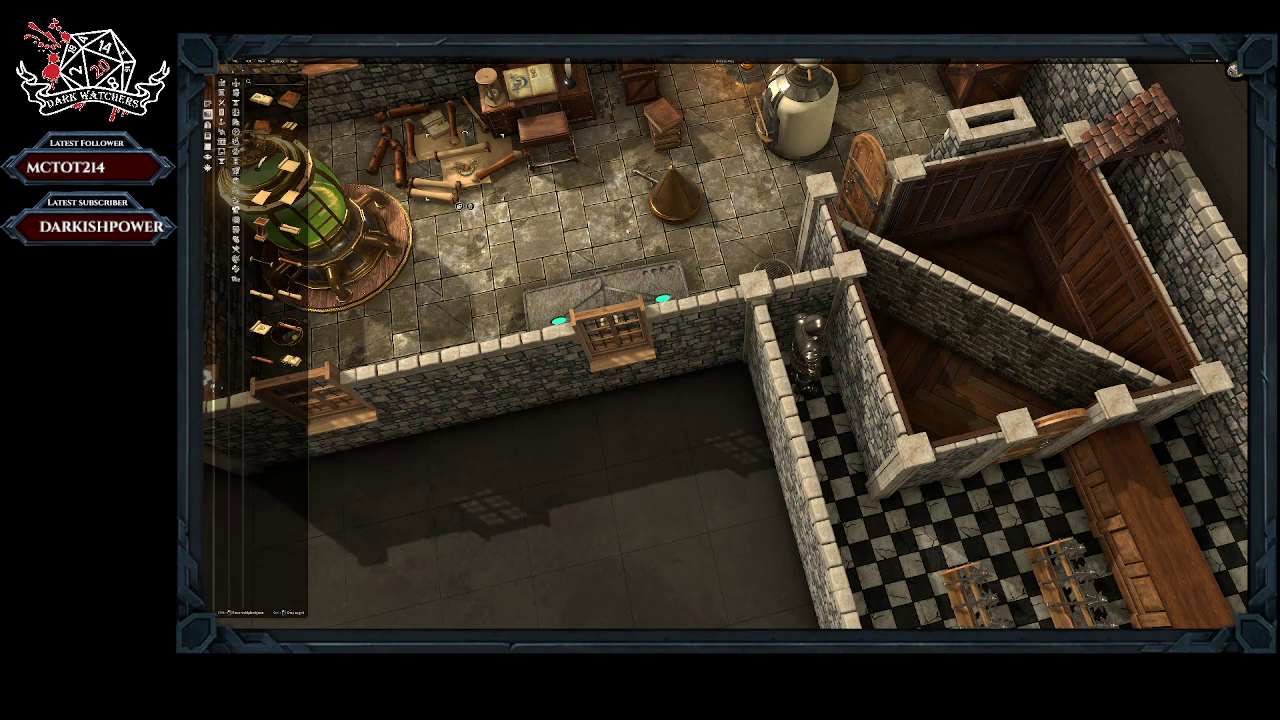
pyautogui.rightClick(460, 170)
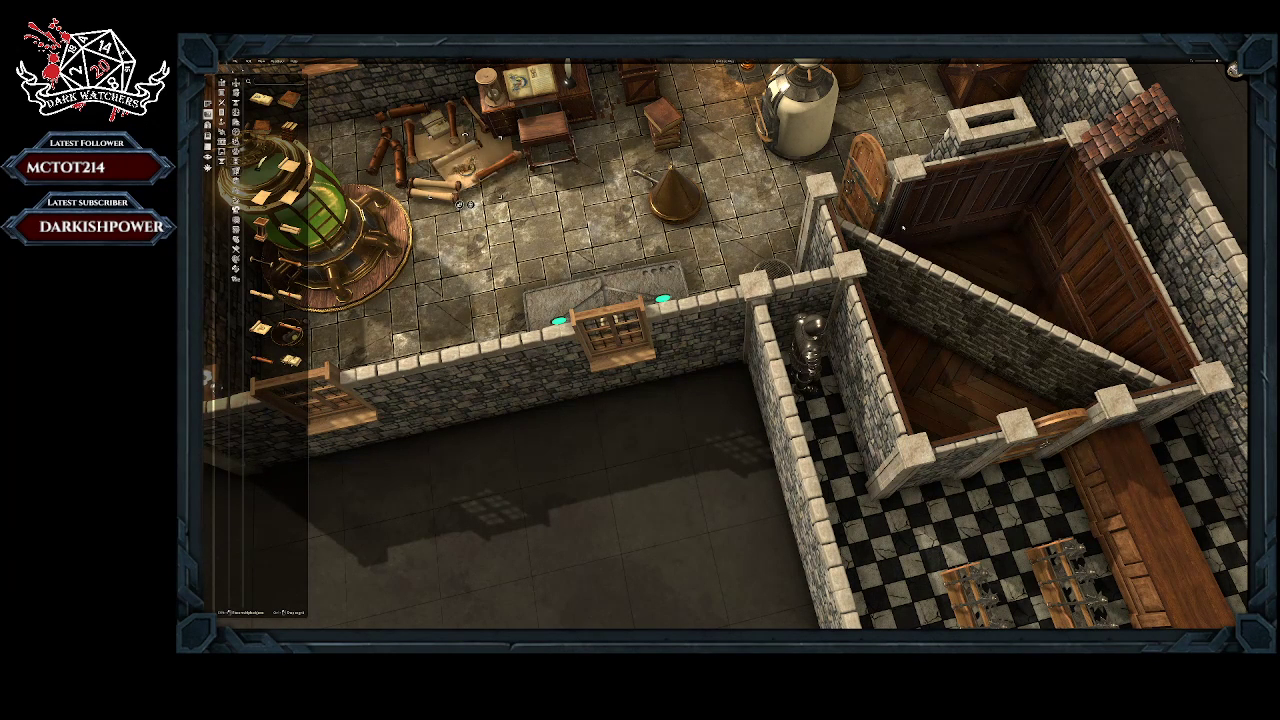
pyautogui.rightClick(460, 170)
pyautogui.rightClick(460, 170)
pyautogui.moveTo(554, 168); pyautogui.dragTo(684, 290, button='right')
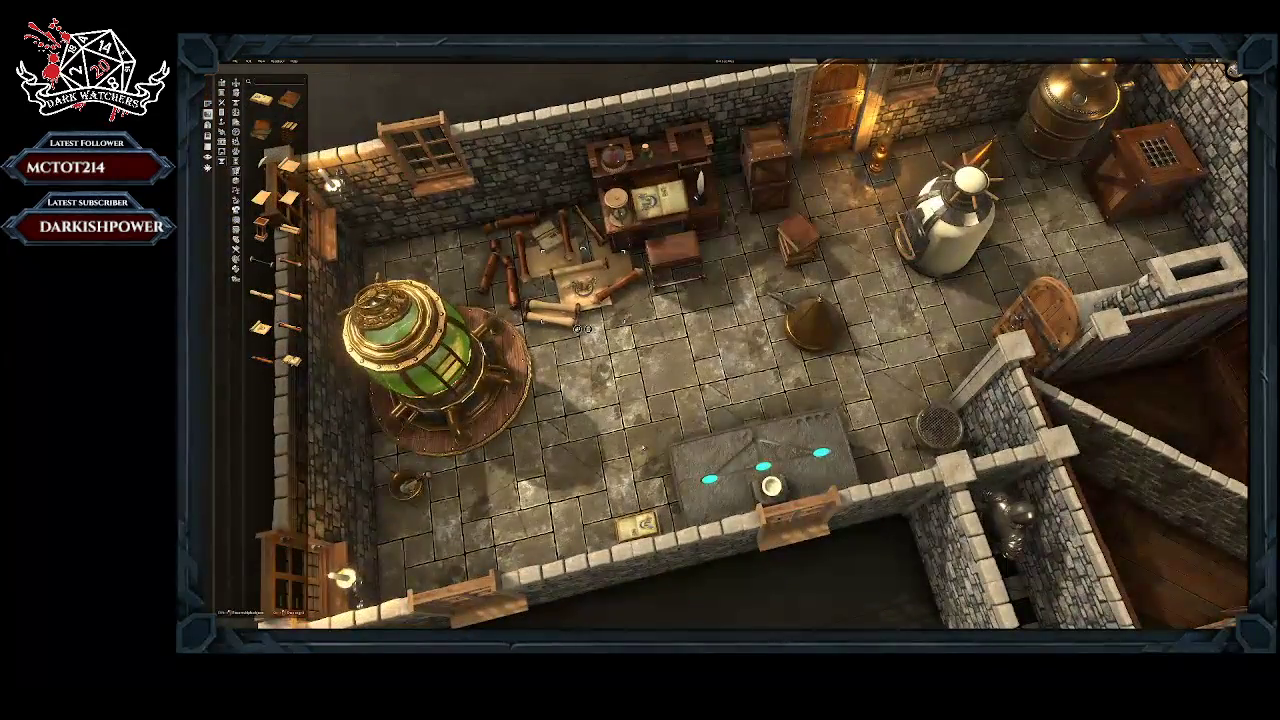
pyautogui.moveTo(643, 449); pyautogui.dragTo(660, 379, button='middle')
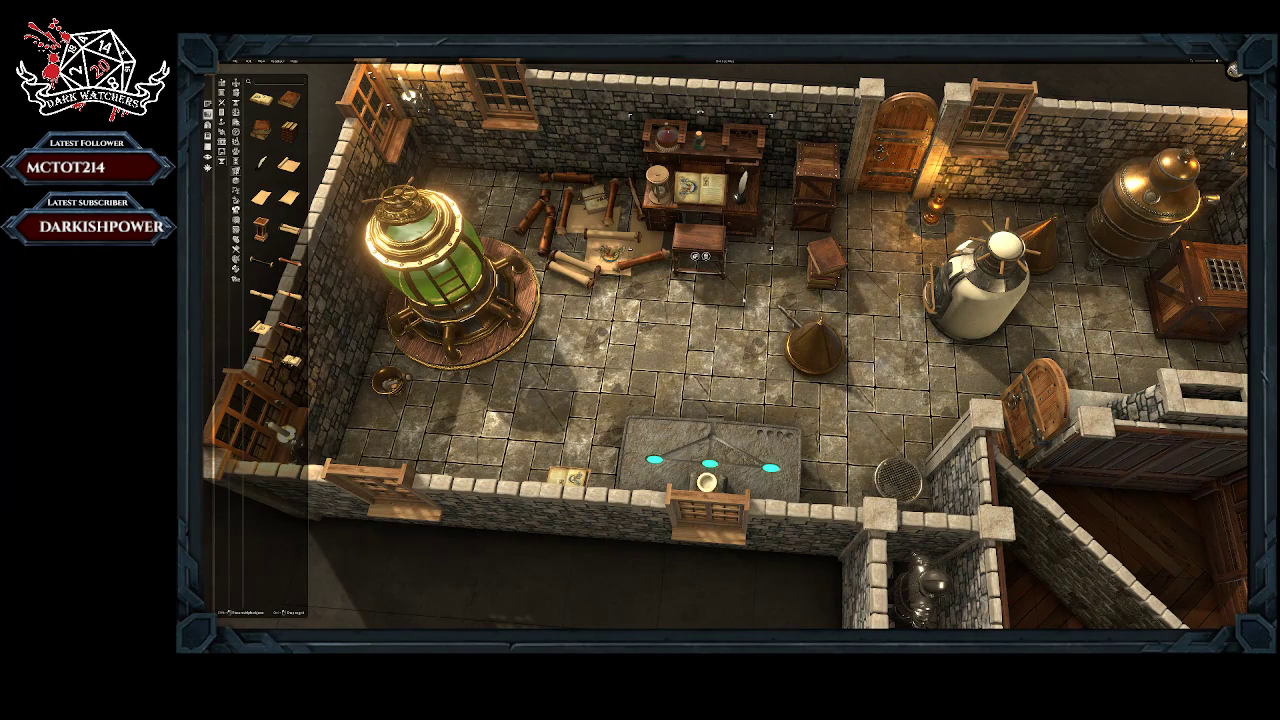
pyautogui.scroll(-5, 725, 345)
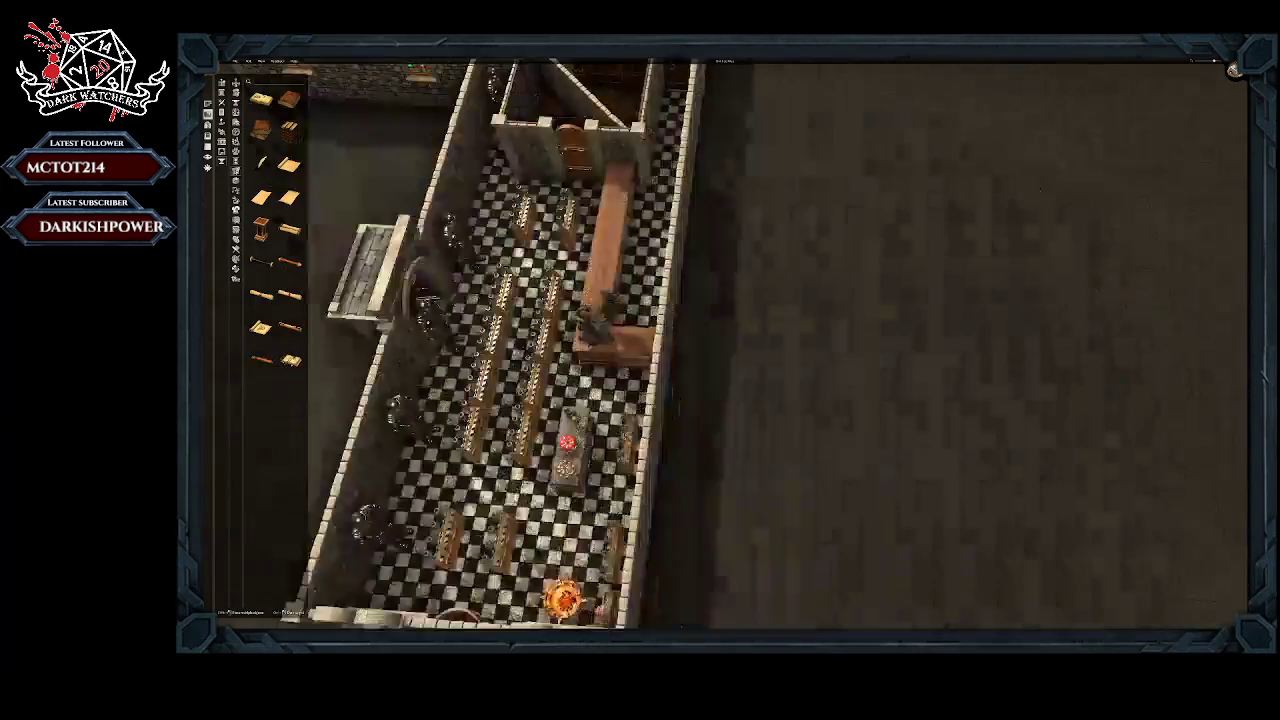
pyautogui.press('a')
pyautogui.press('w')
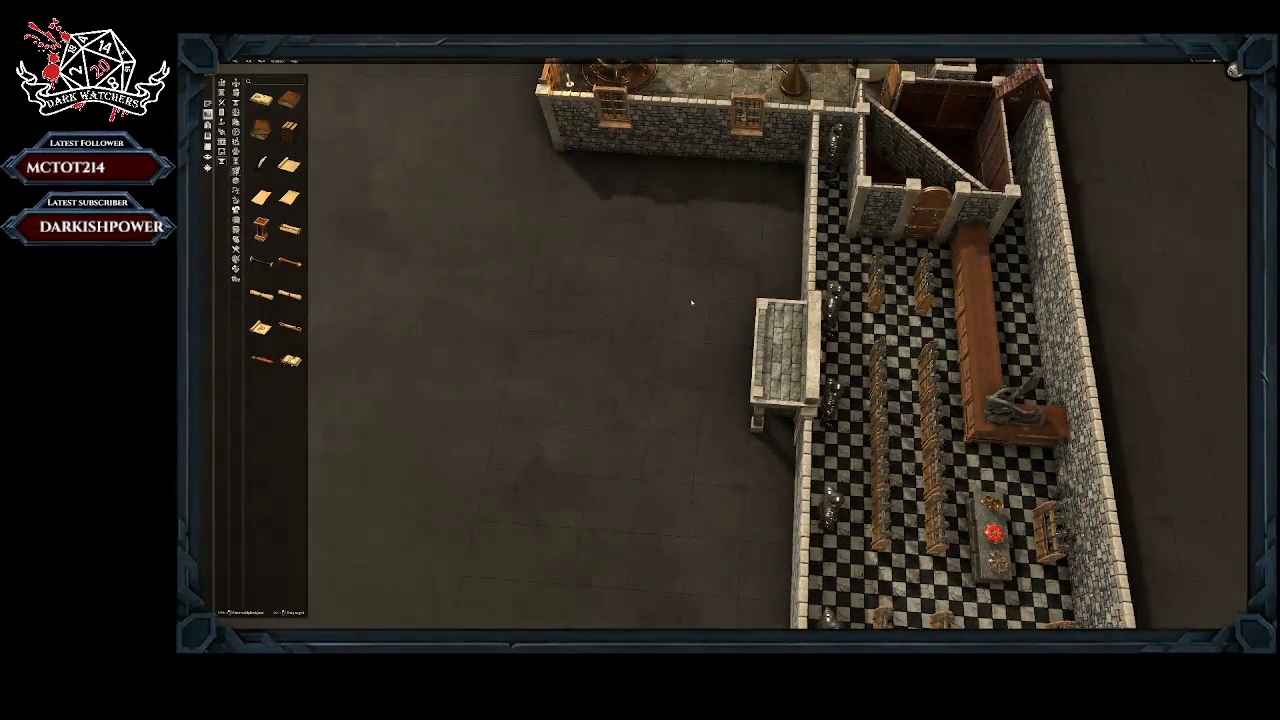
pyautogui.press('w')
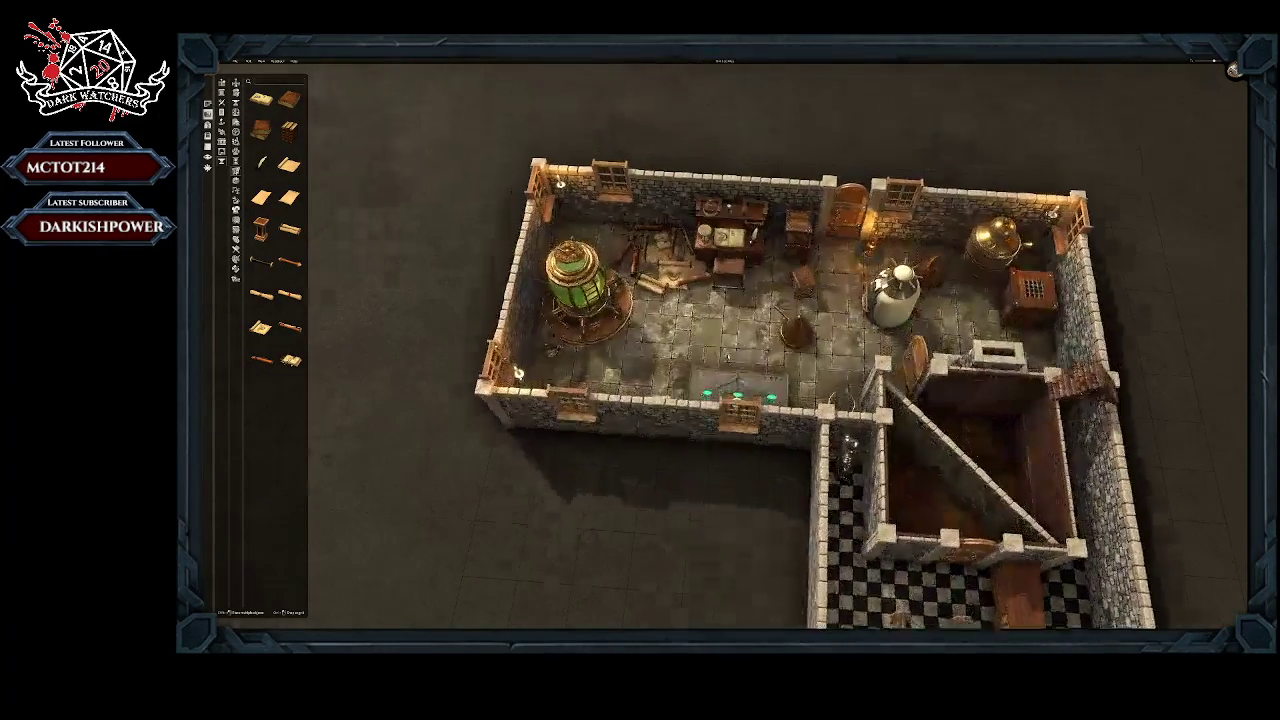
# Step: Place an open illustrated book on the floor between the stool and the stone table, turn it lengthwise and greatly enlarge it
pyautogui.click(738, 268)
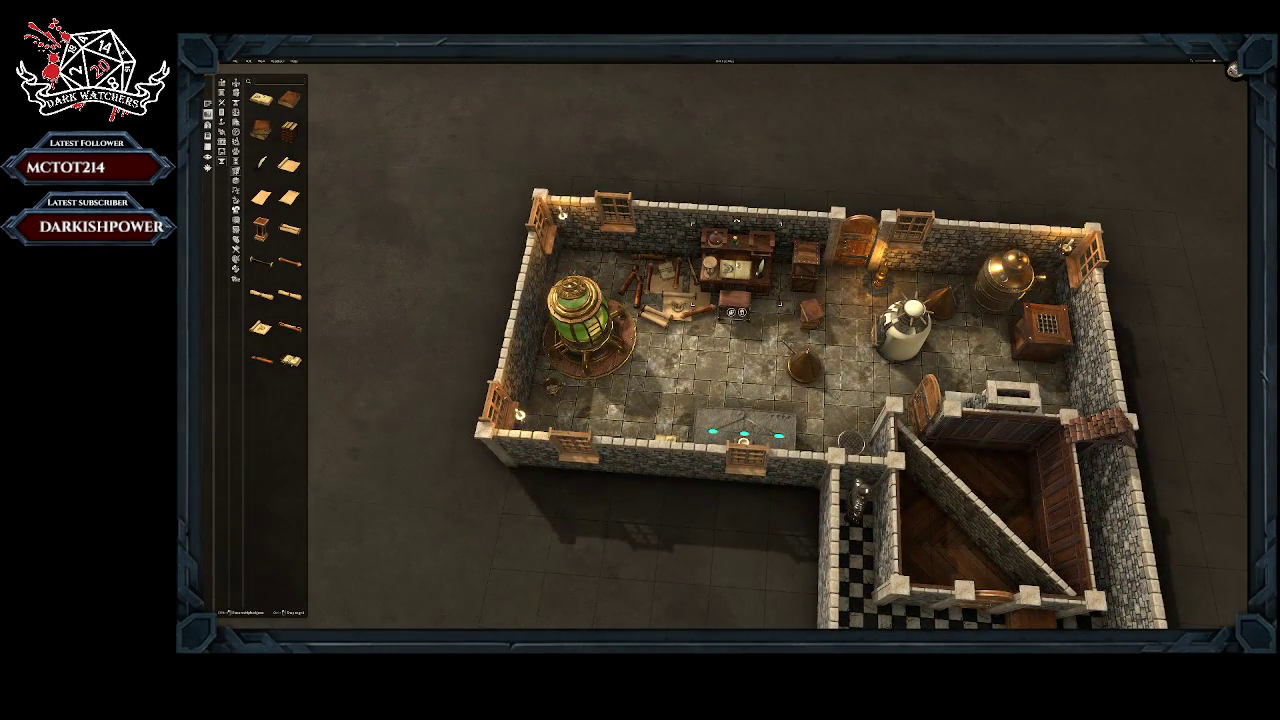
pyautogui.click(261, 99)
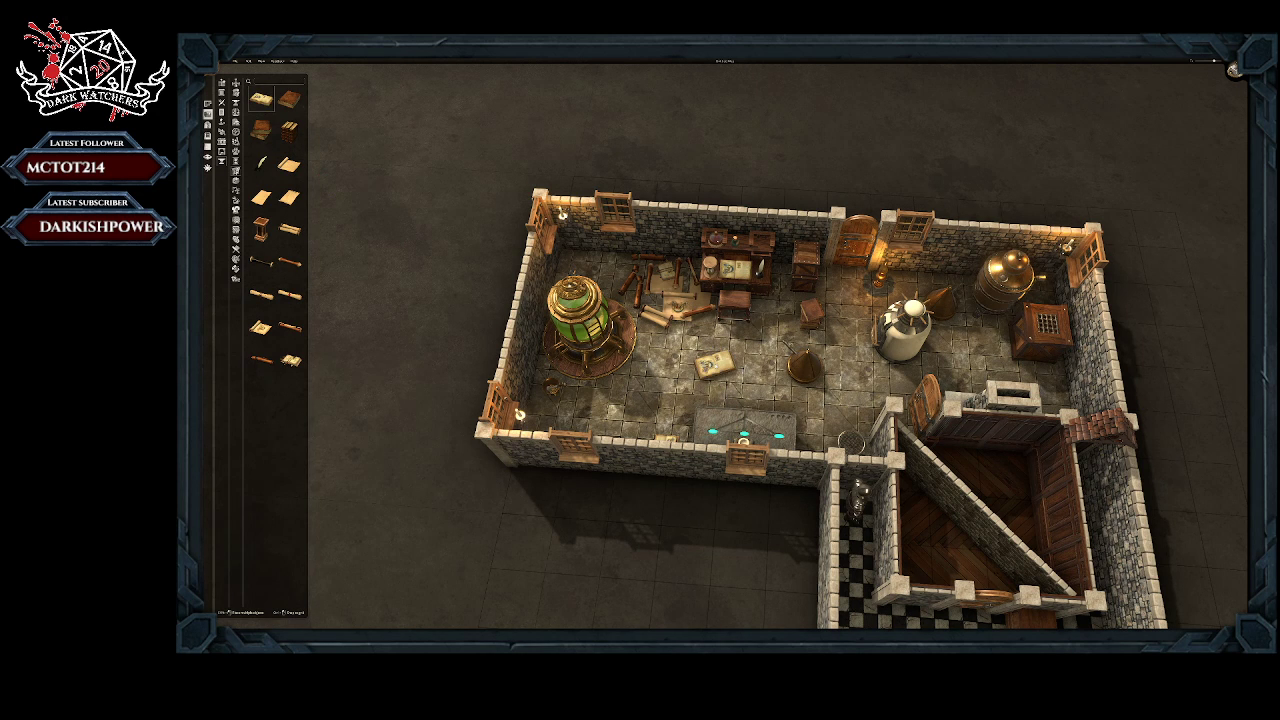
pyautogui.click(714, 364)
pyautogui.moveTo(738, 350); pyautogui.dragTo(780, 322)
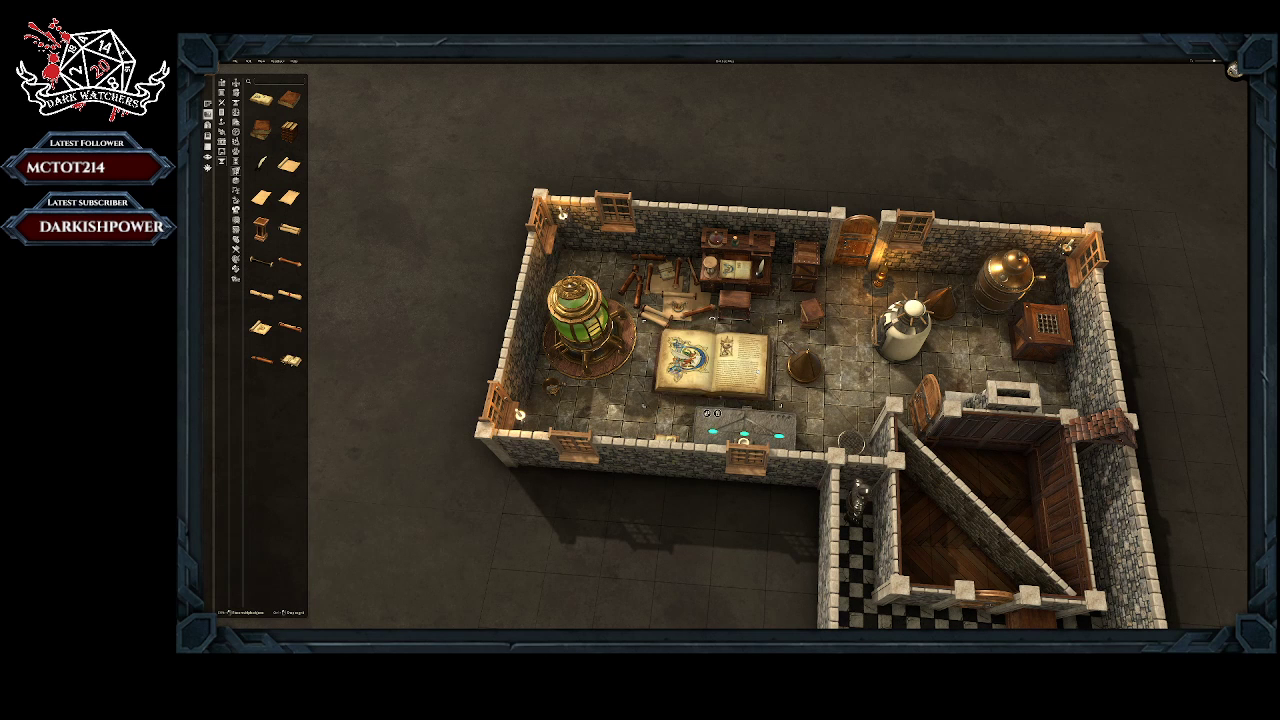
pyautogui.moveTo(836, 393); pyautogui.dragTo(758, 420)
pyautogui.scroll(8, 727, 339)
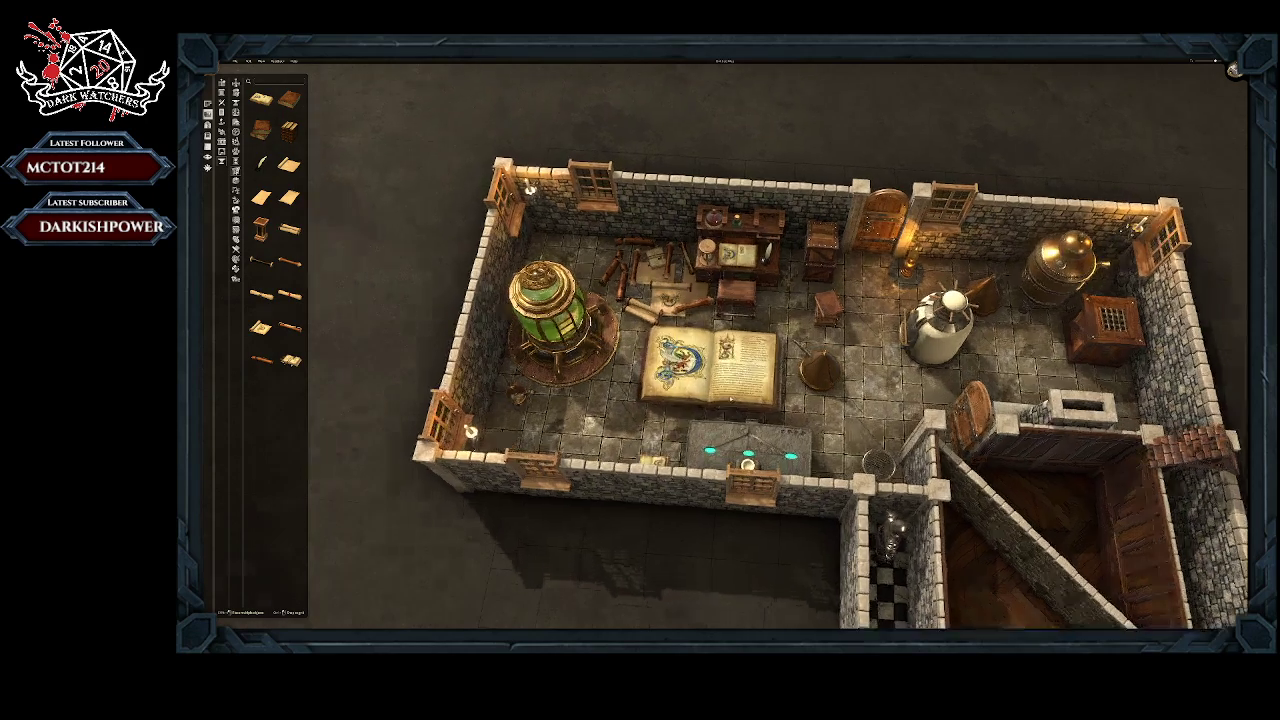
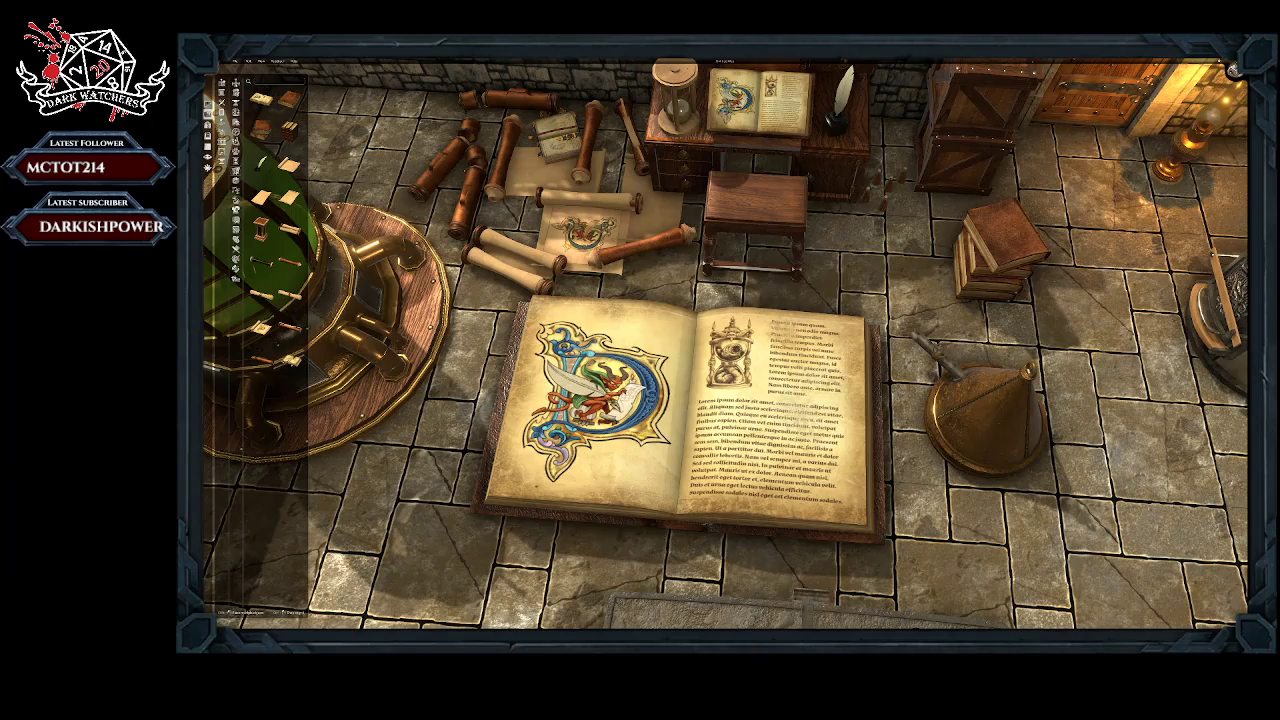
# Step: Delete the oversized illustrated book from the laboratory floor
pyautogui.click(766, 425)
pyautogui.click(680, 558)
pyautogui.scroll(-3, 725, 345)
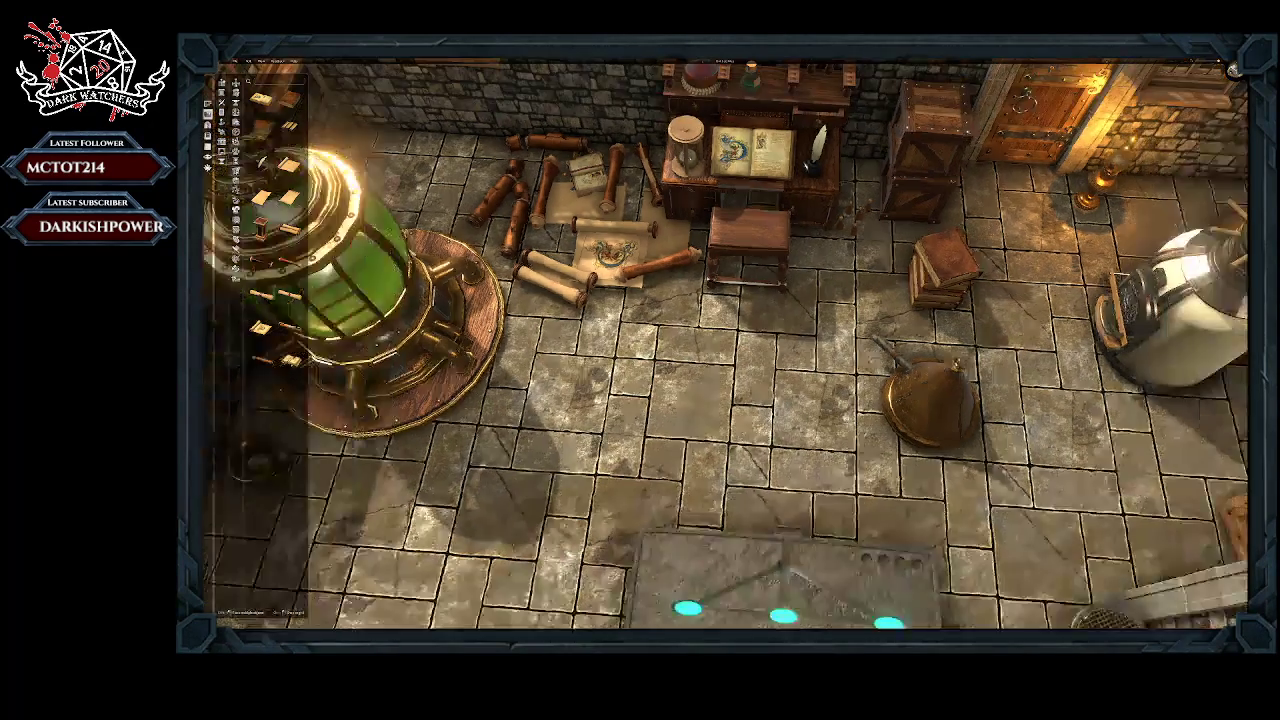
pyautogui.scroll(-2, 720, 340)
pyautogui.scroll(4, 759, 365)
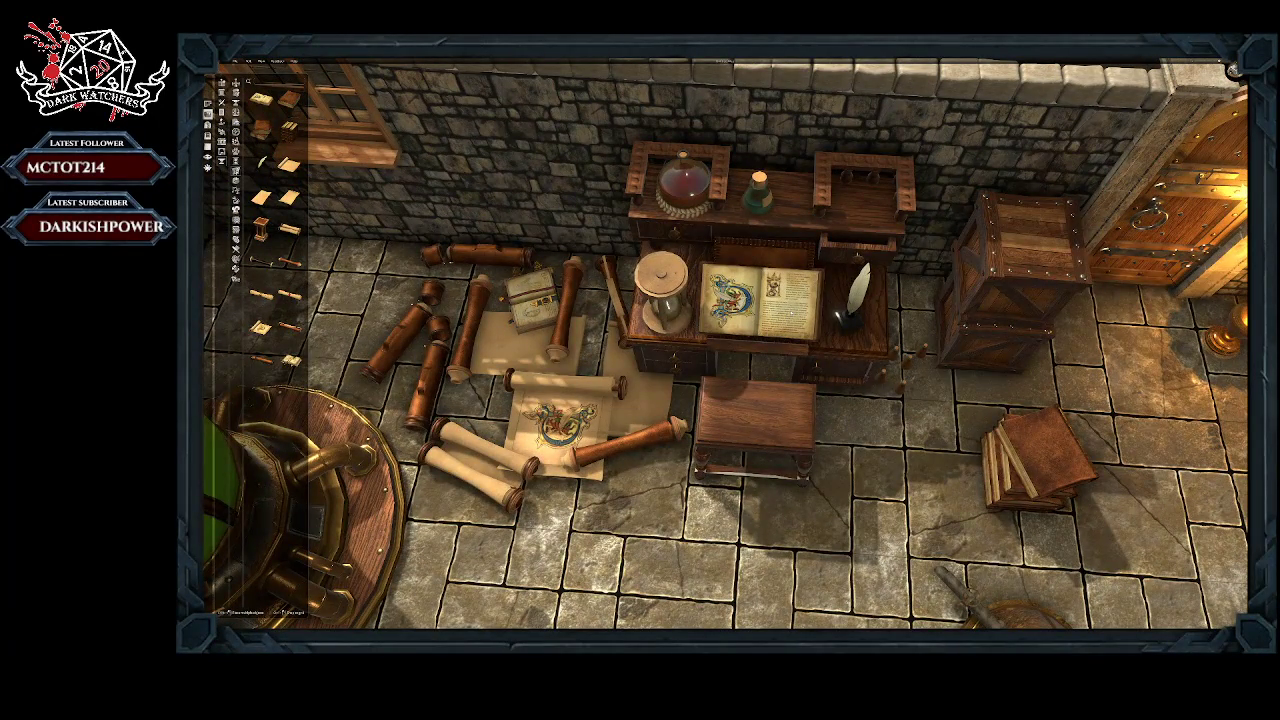
pyautogui.scroll(-3, 720, 340)
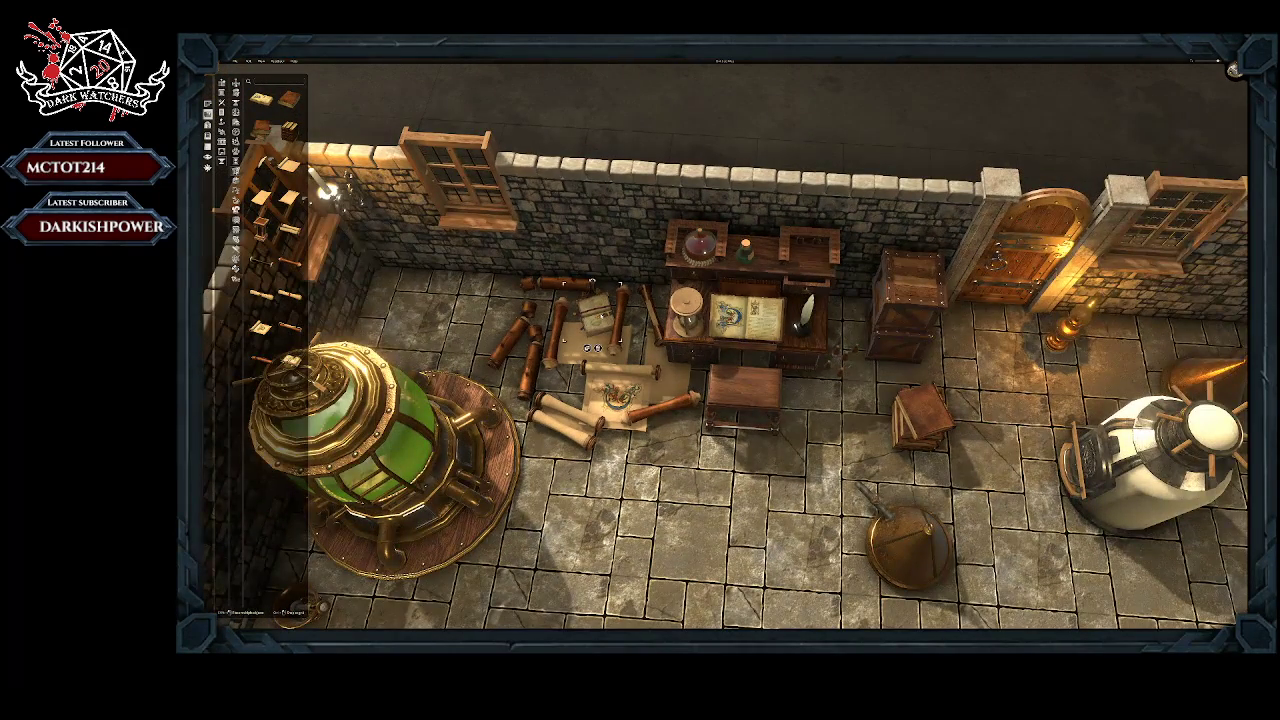
# Step: Move the small strapped book from the parchments to the open floor, rotate it and enlarge it to giant size
pyautogui.moveTo(597, 322); pyautogui.dragTo(733, 565)
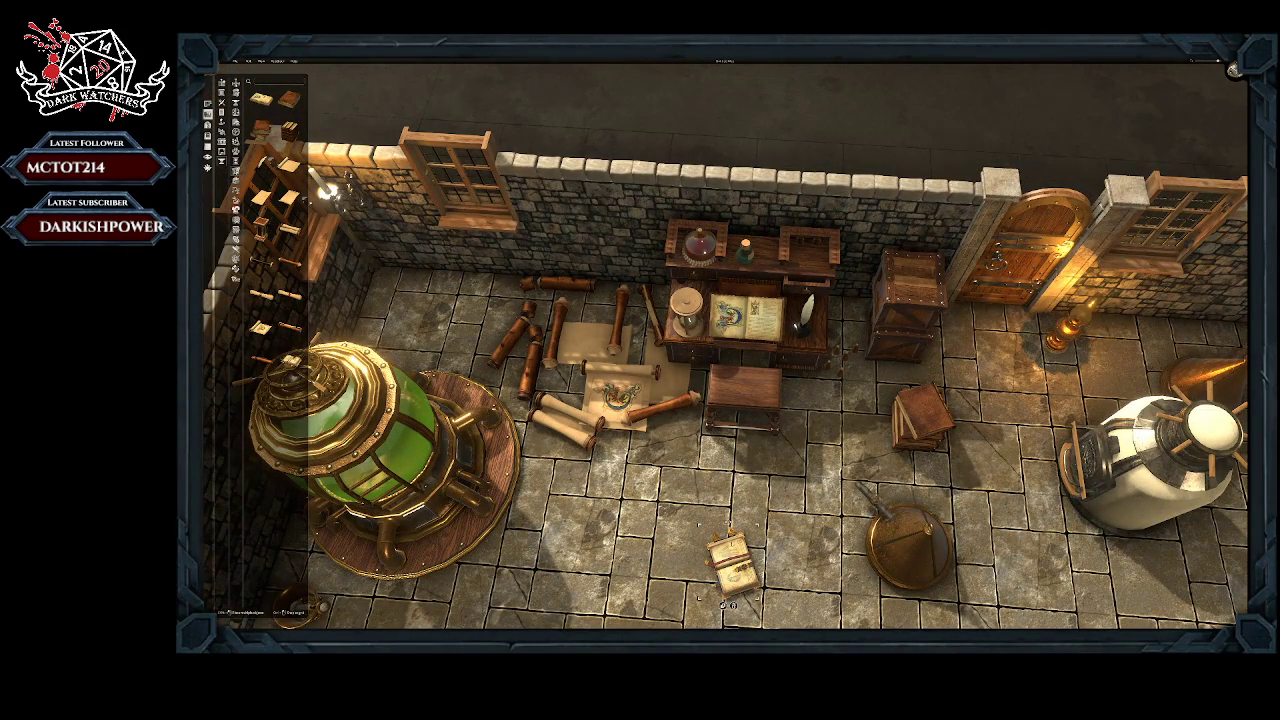
pyautogui.scroll(5, 733, 565)
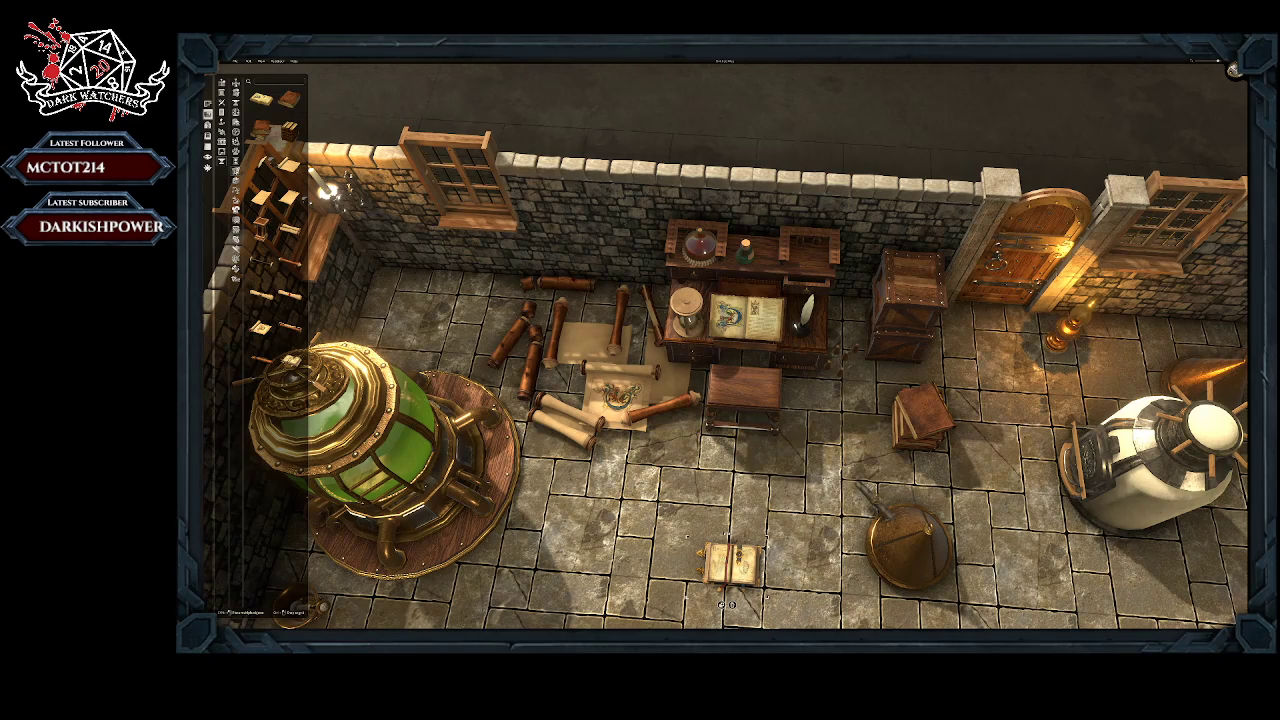
pyautogui.moveTo(768, 540); pyautogui.dragTo(913, 383)
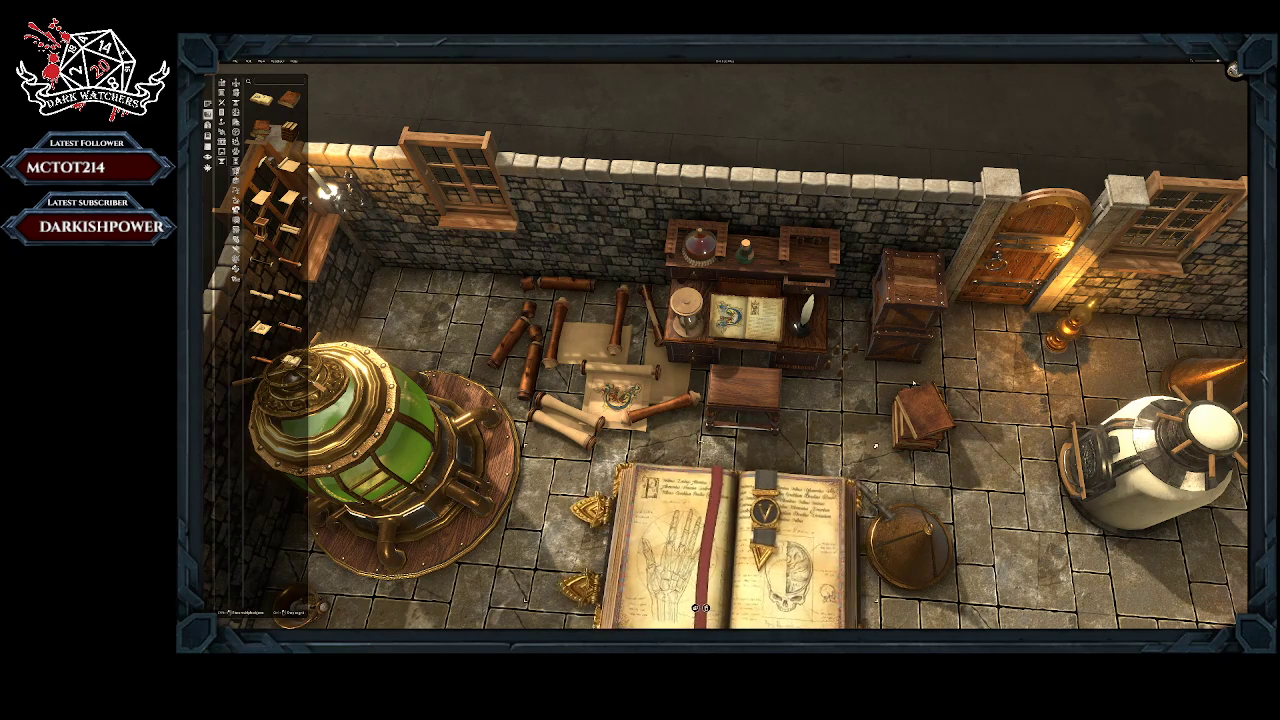
pyautogui.scroll(3, 733, 566)
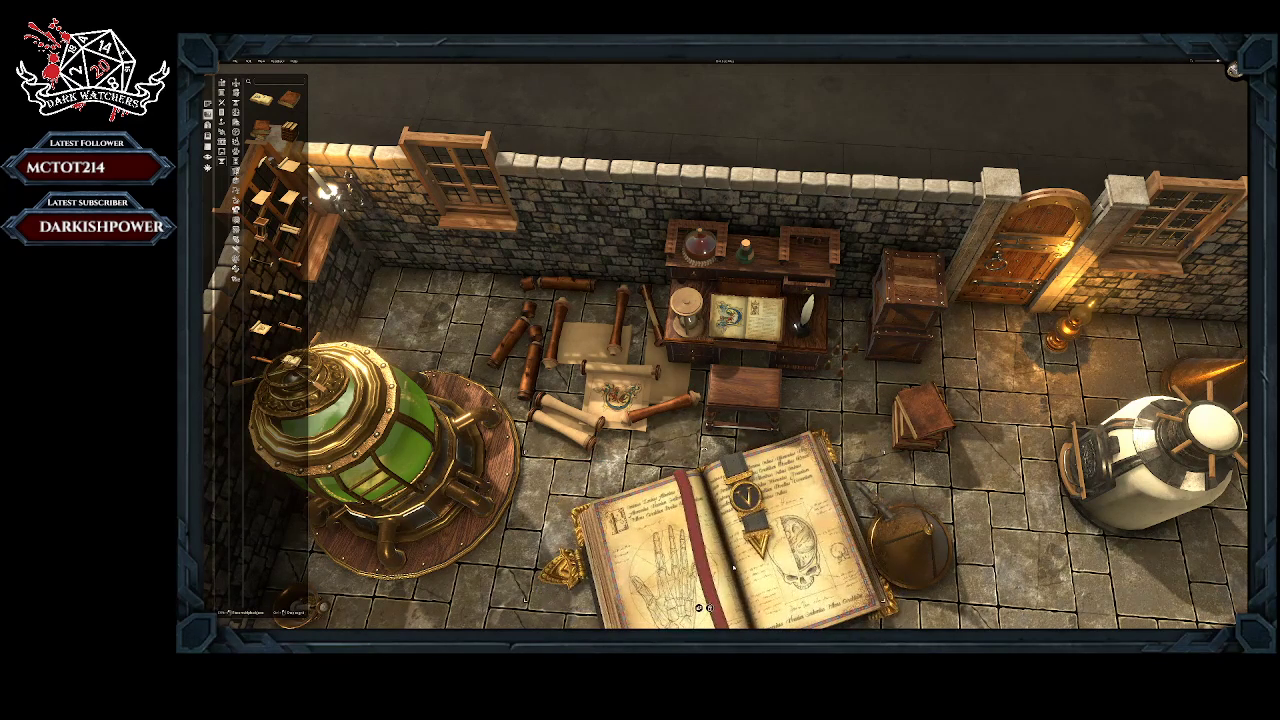
pyautogui.scroll(4, 733, 565)
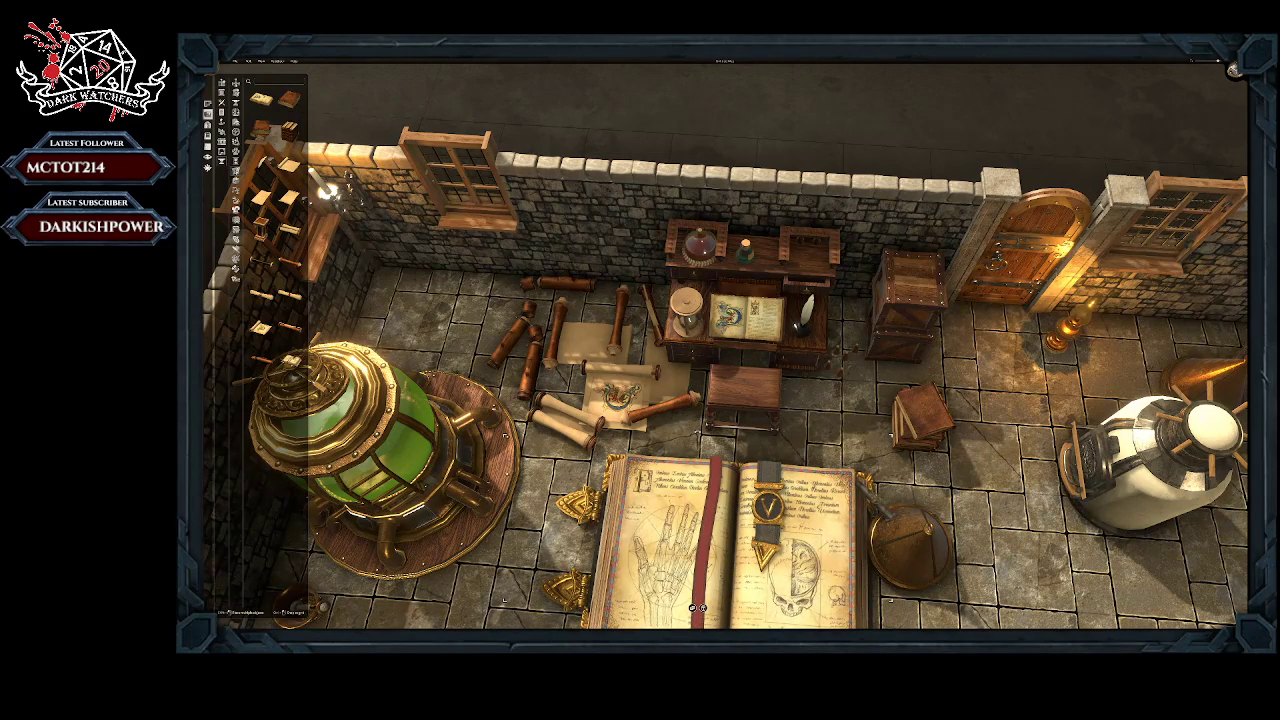
# Step: Examine the giant anatomy book up close and compare its size with the desk, scrolls and green tank
pyautogui.scroll(-1, 733, 565)
pyautogui.scroll(2, 697, 607)
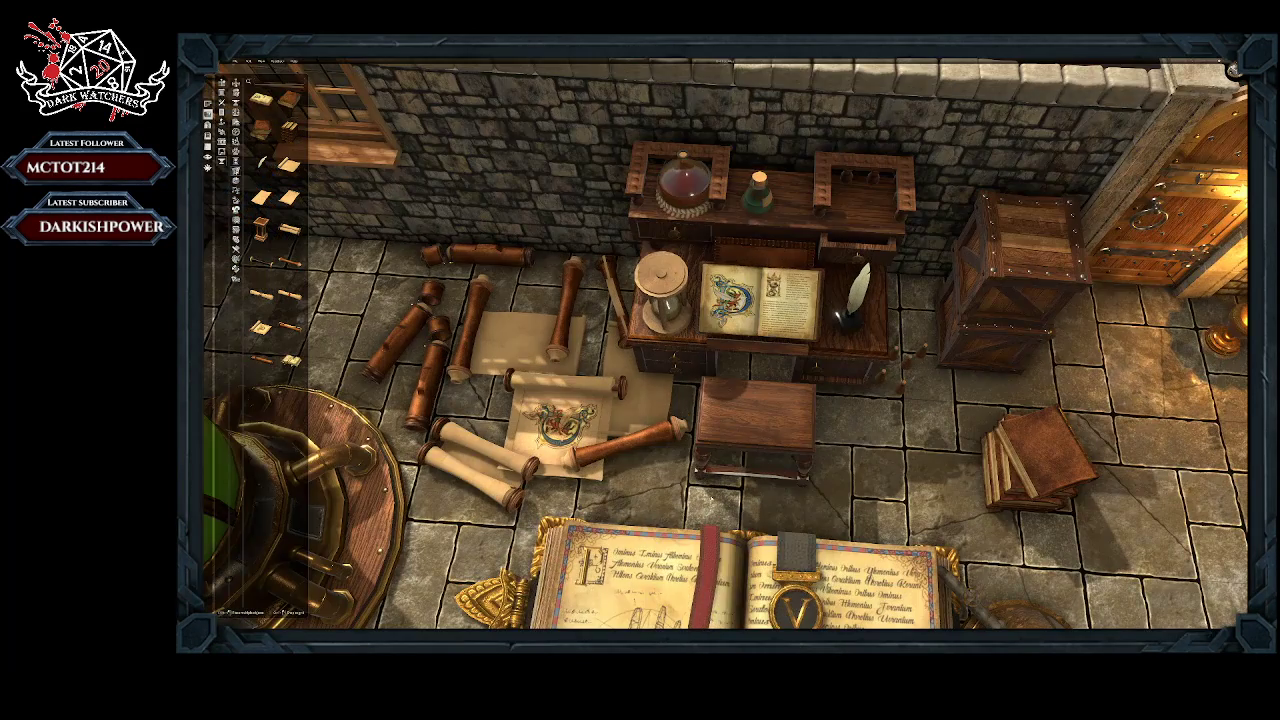
pyautogui.scroll(2, 697, 607)
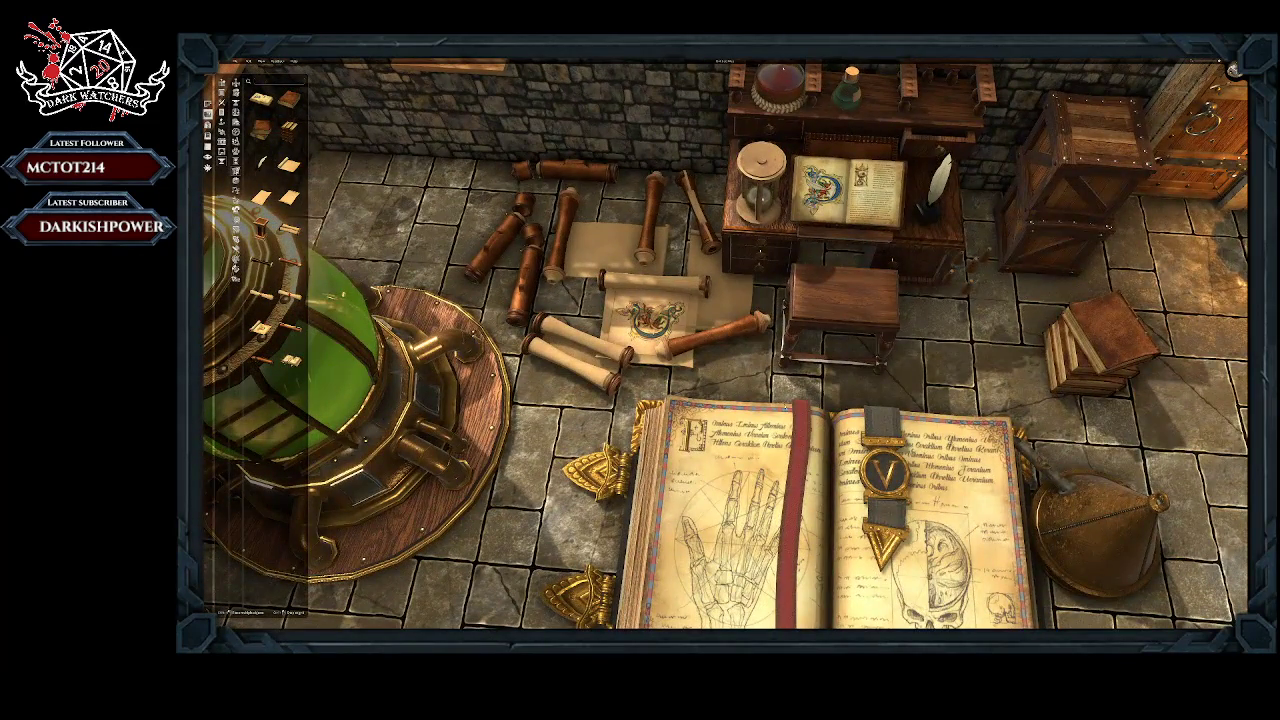
pyautogui.moveTo(793, 388); pyautogui.dragTo(762, 397, button='right')
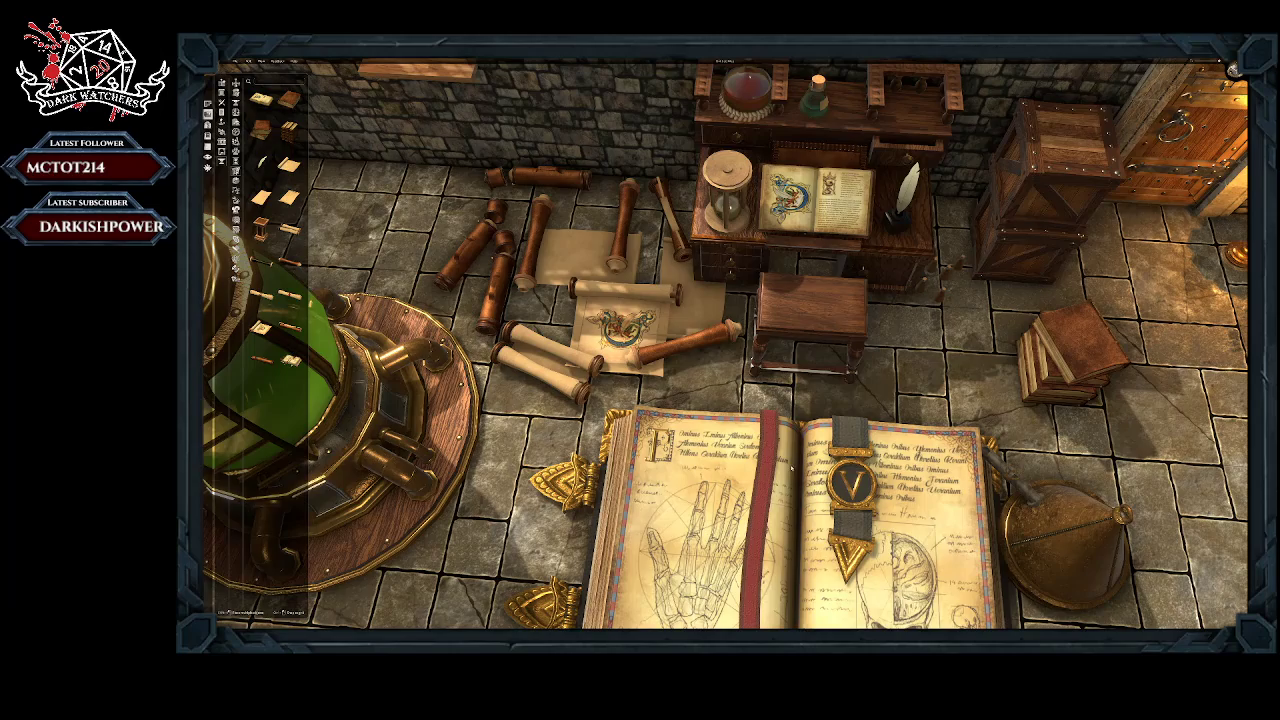
pyautogui.scroll(-2, 792, 467)
pyautogui.scroll(1, 780, 455)
pyautogui.scroll(-1, 775, 447)
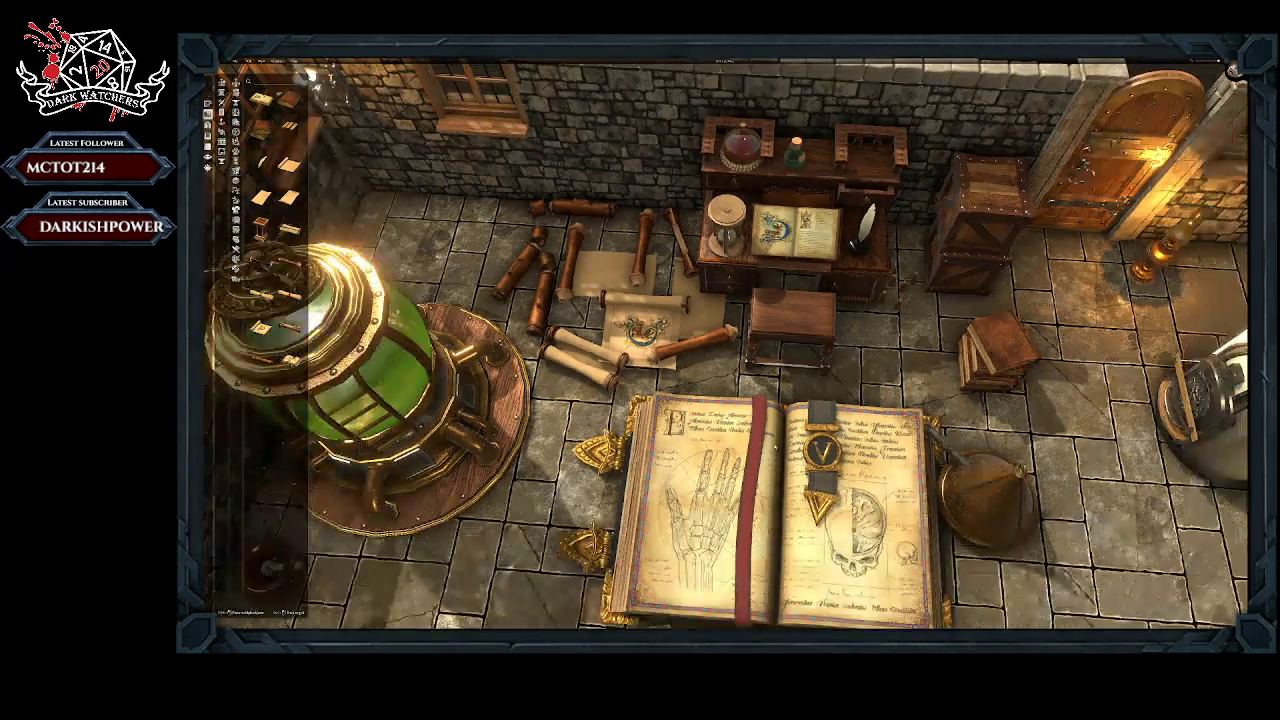
pyautogui.scroll(1, 780, 511)
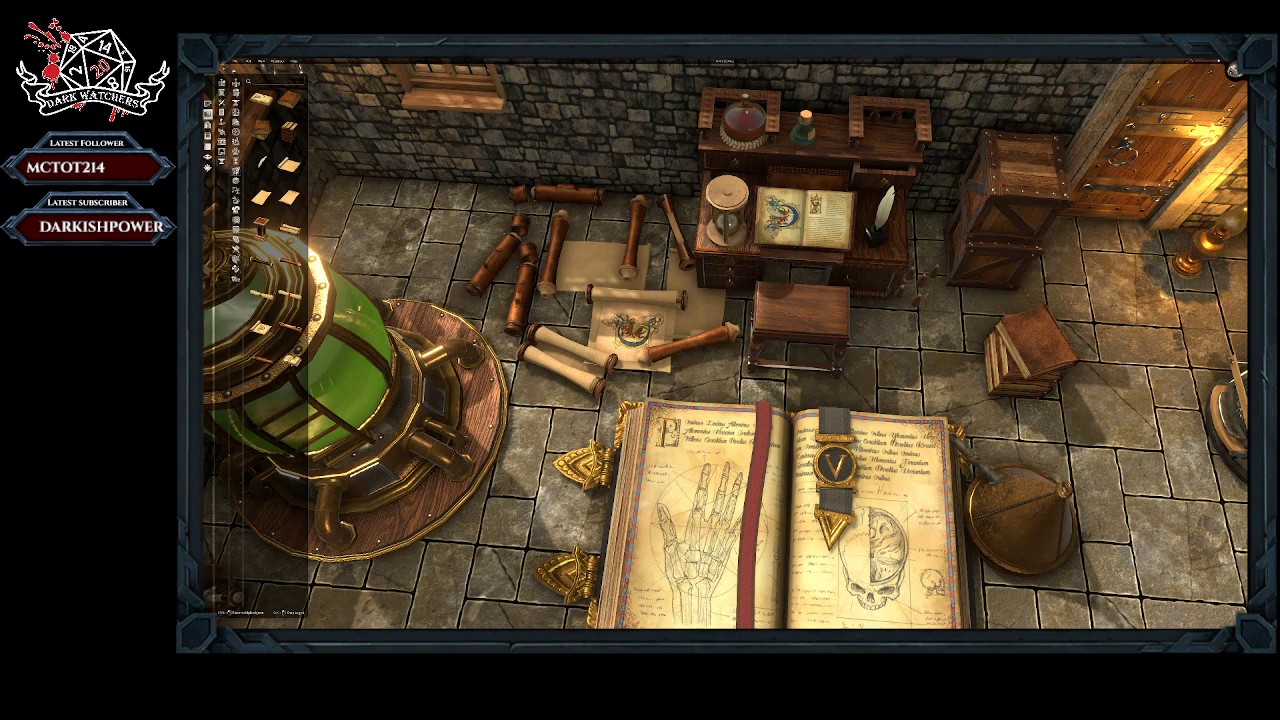
pyautogui.scroll(-3, 755, 477)
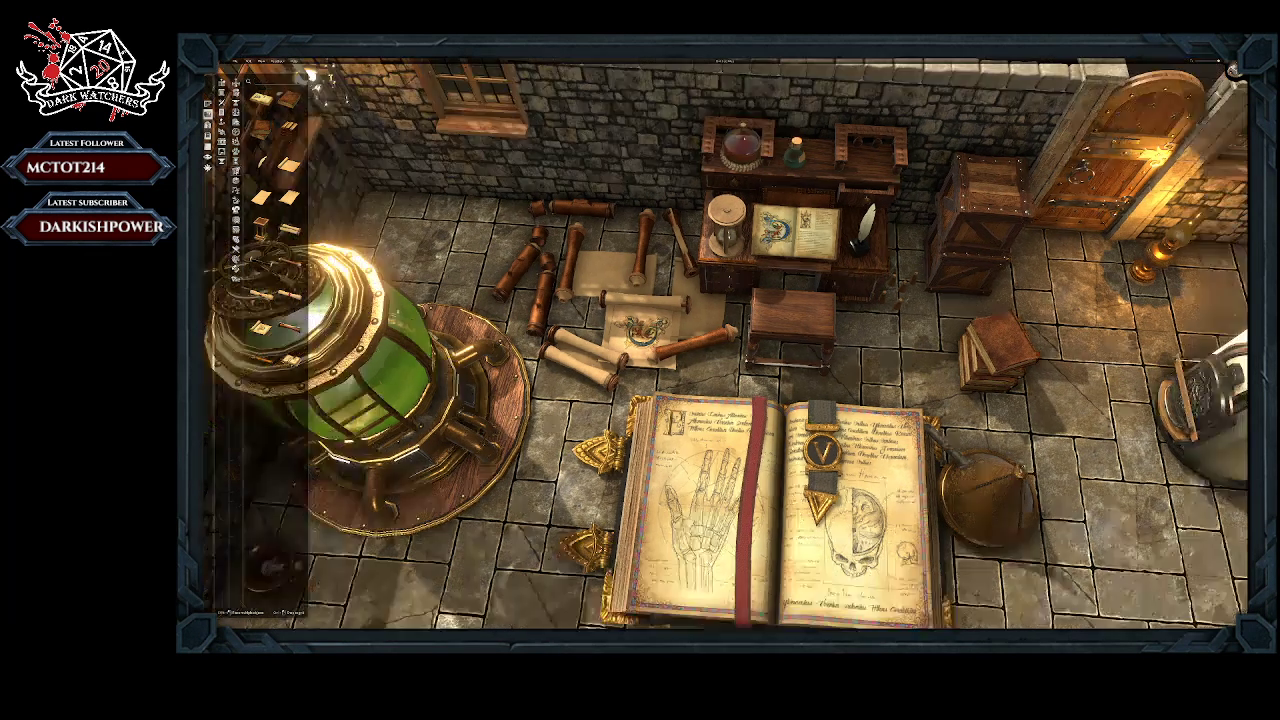
# Step: Turn the giant anatomy book at an angle and delete it from the floor
pyautogui.click(866, 441)
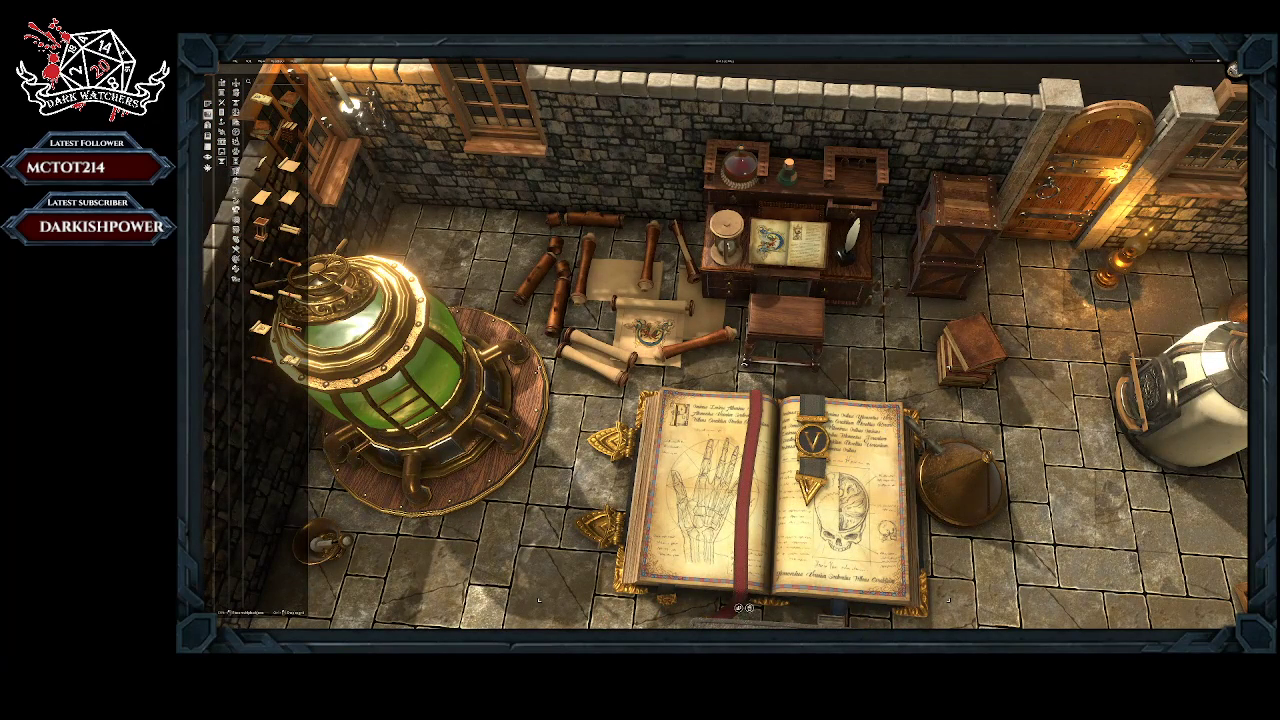
pyautogui.moveTo(867, 440); pyautogui.dragTo(842, 436, button='right')
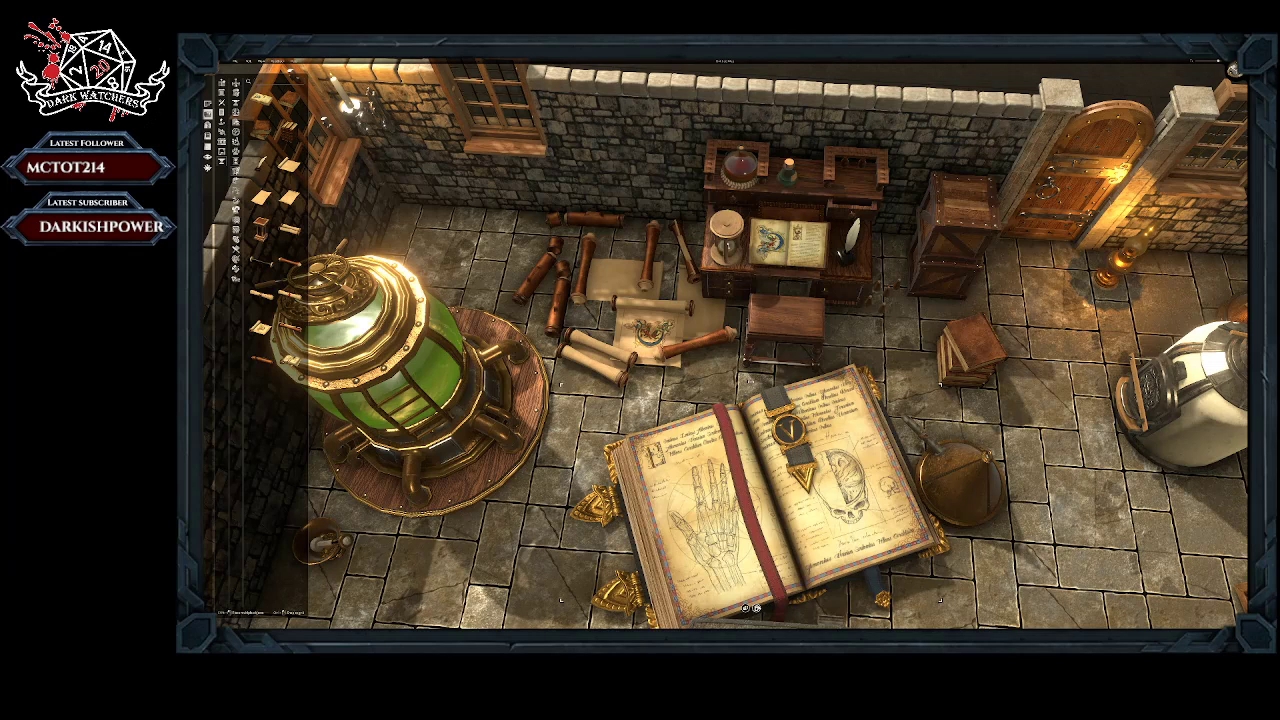
pyautogui.click(757, 608)
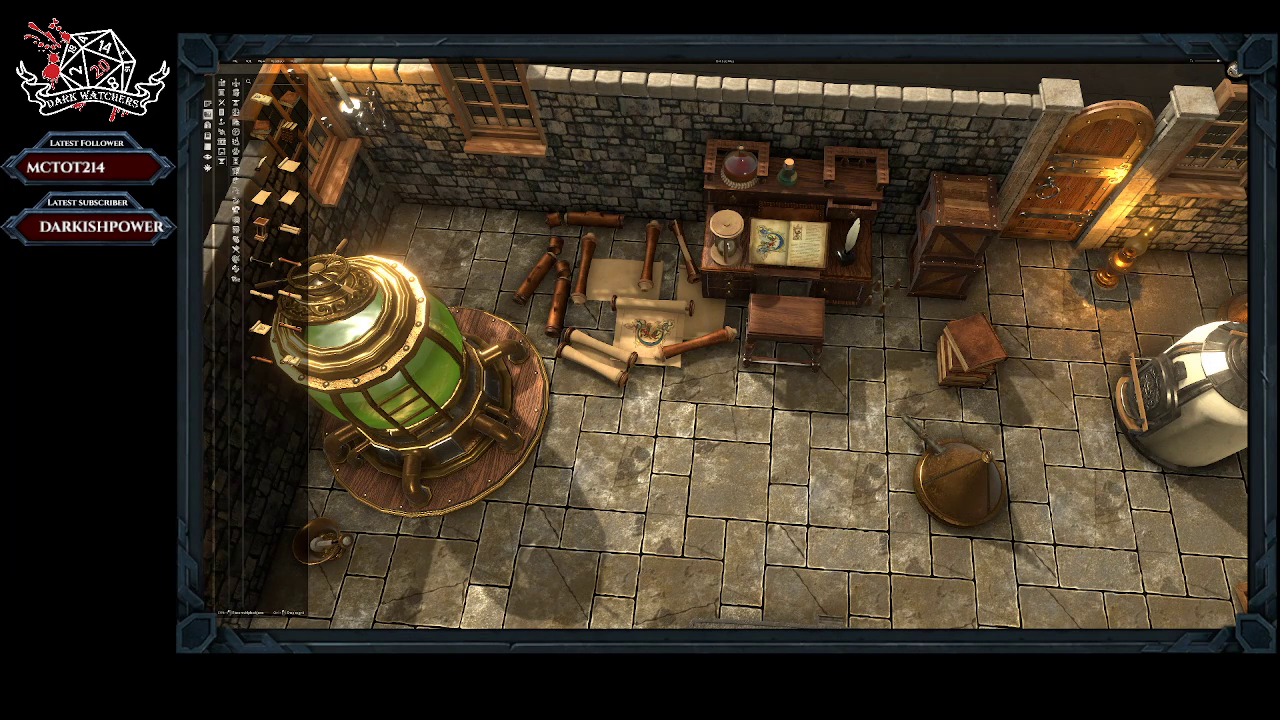
# Step: Place a new strapped anatomy book, shrink it and set it at an angle on the parchment between the rolled scrolls
pyautogui.click(290, 361)
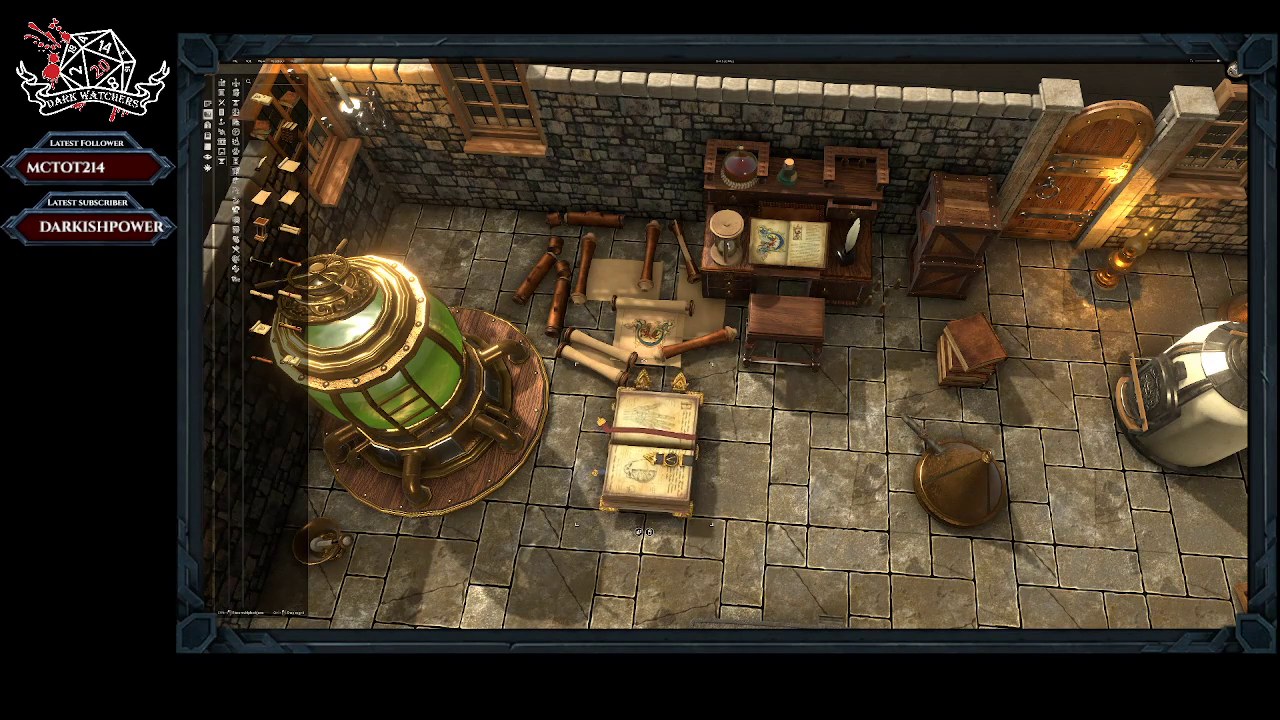
pyautogui.moveTo(577, 364); pyautogui.dragTo(613, 409)
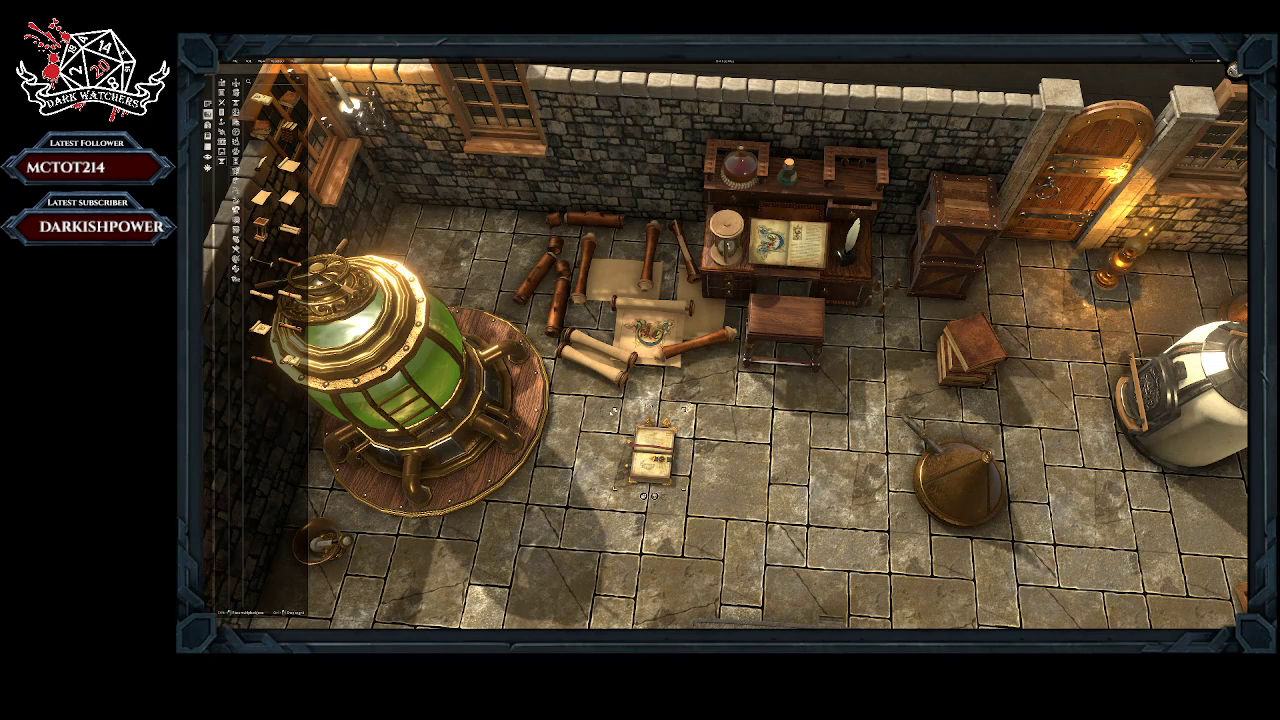
pyautogui.moveTo(650, 455); pyautogui.dragTo(636, 237)
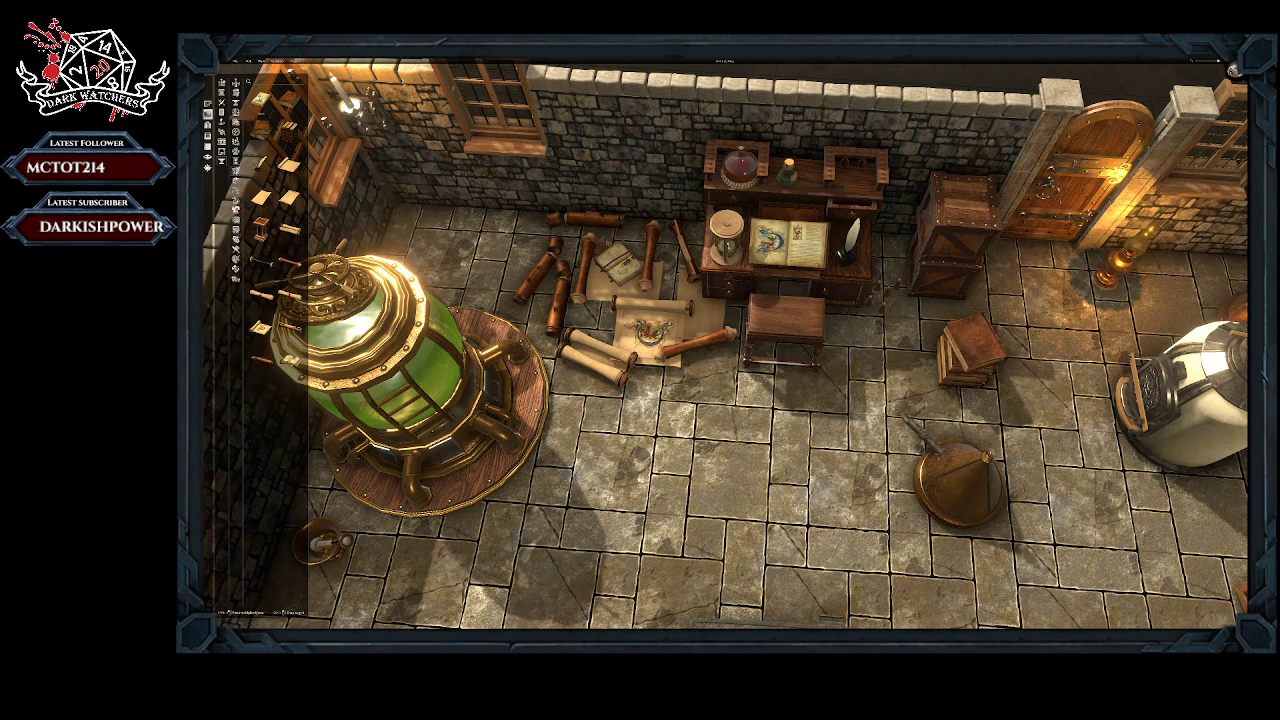
# Step: Place an open illustrated book, shrink it and set it slightly tilted on the parchments beside the writing desk
pyautogui.moveTo(262, 98); pyautogui.dragTo(652, 430)
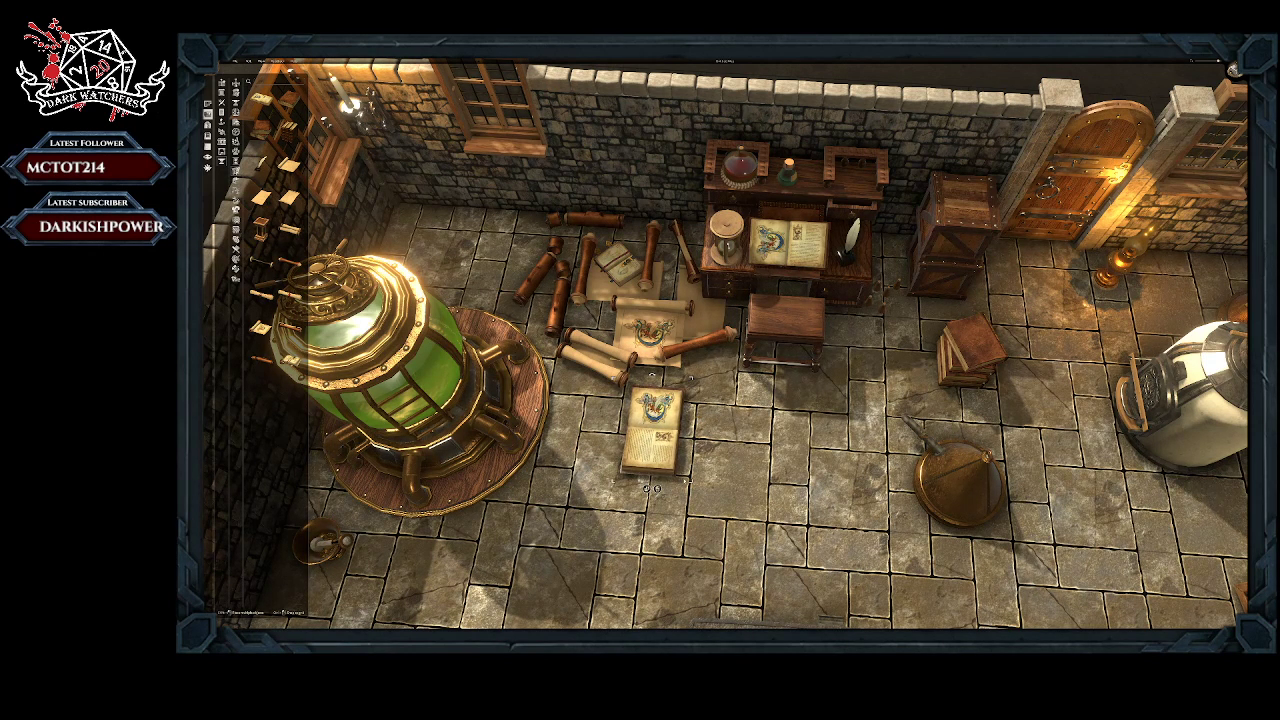
pyautogui.moveTo(691, 484); pyautogui.dragTo(699, 311)
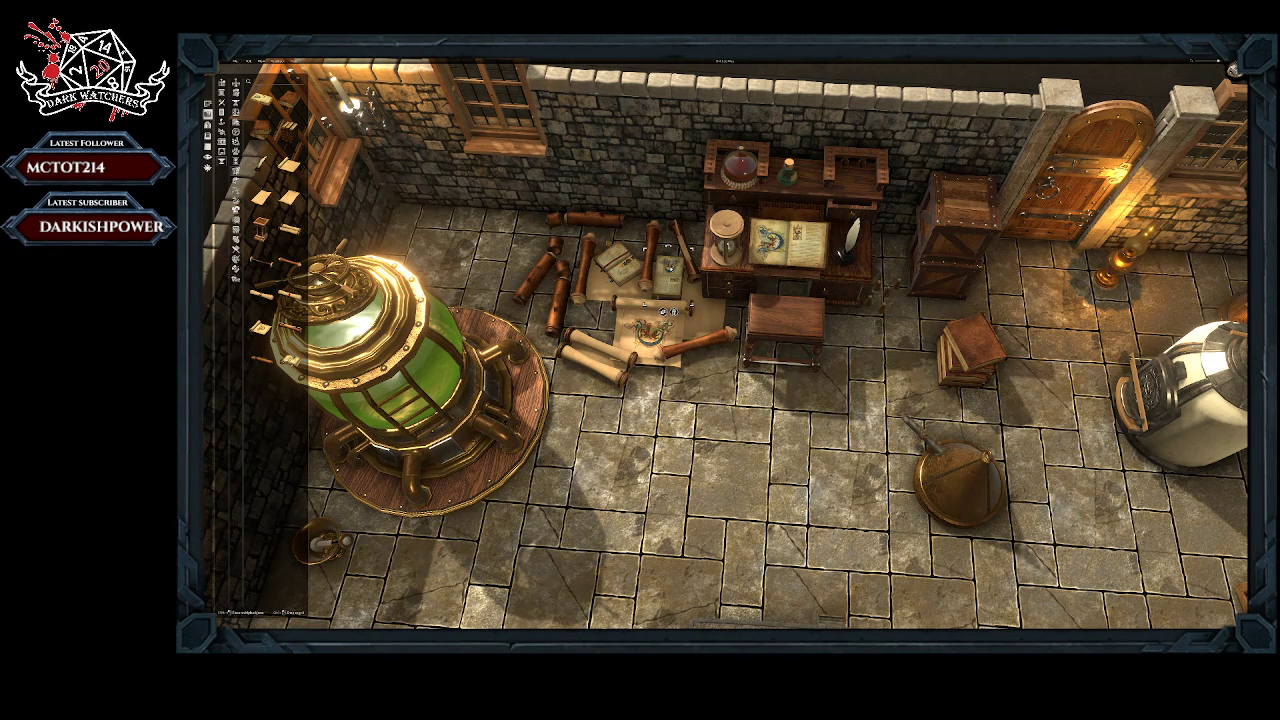
pyautogui.moveTo(670, 267); pyautogui.dragTo(658, 252)
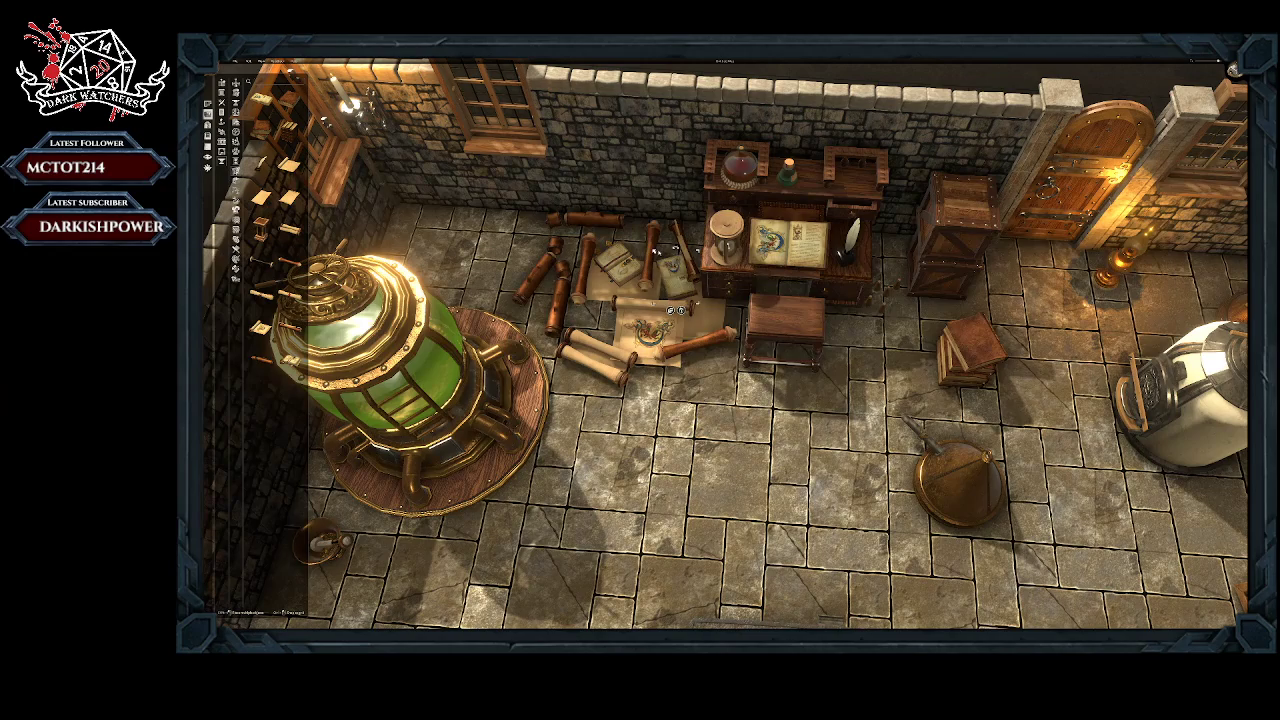
pyautogui.click(710, 377)
# Step: Place an ornate brass ornament on the empty upper rack of the writing desk and delete the hourglass beside the open book
pyautogui.scroll(-5, 710, 377)
pyautogui.scroll(-2, 717, 393)
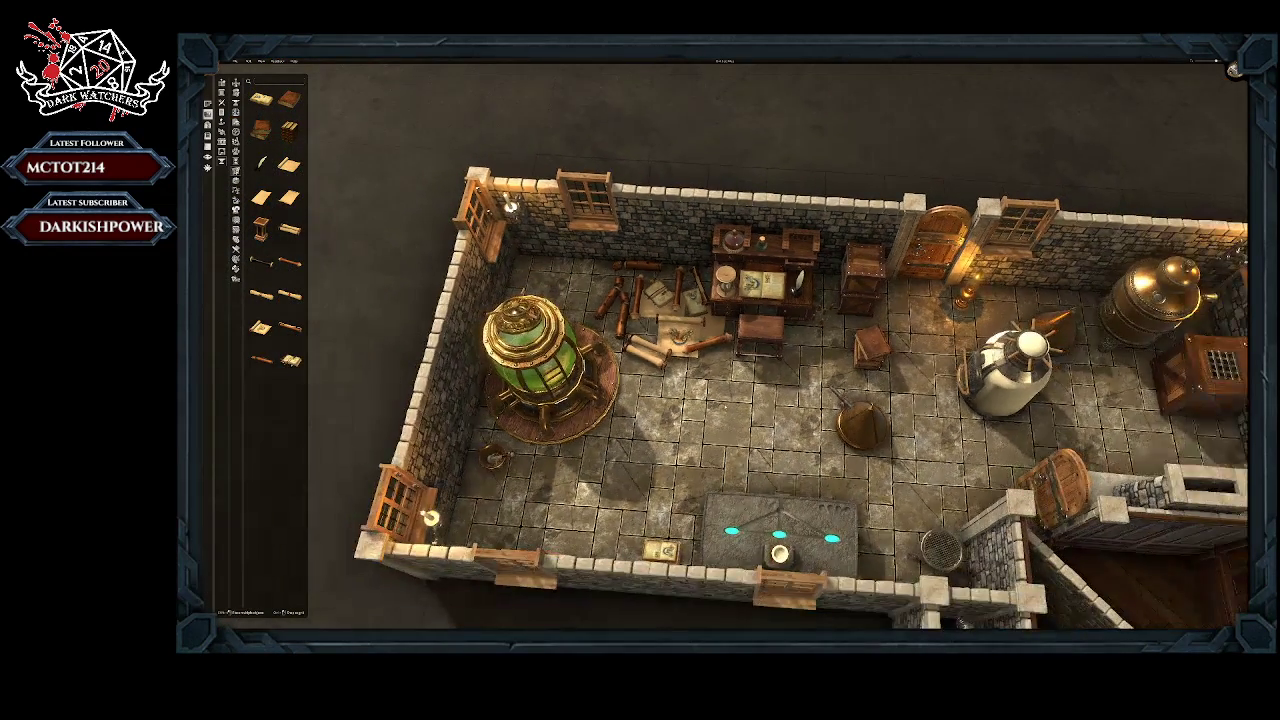
pyautogui.moveTo(717, 393); pyautogui.dragTo(683, 321, button='right')
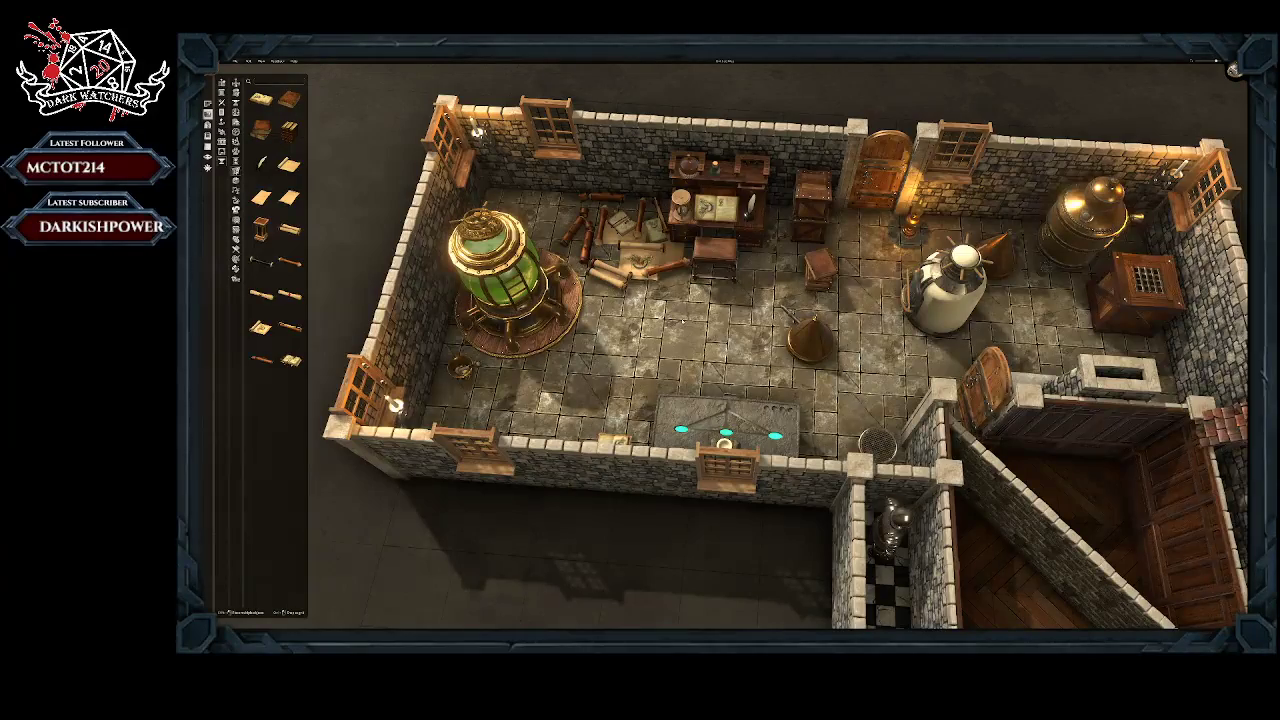
pyautogui.scroll(1, 720, 400)
pyautogui.scroll(1, 720, 400)
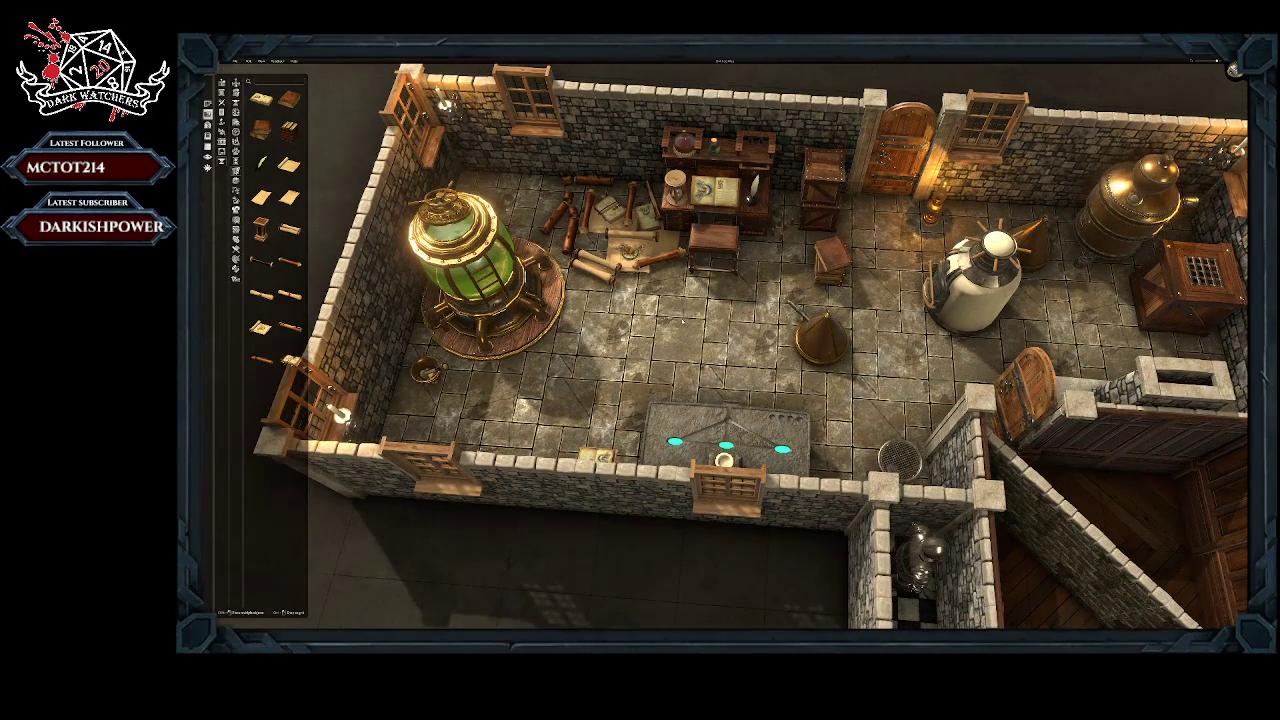
pyautogui.scroll(-1, 683, 321)
pyautogui.moveTo(748, 297); pyautogui.dragTo(722, 346, button='right')
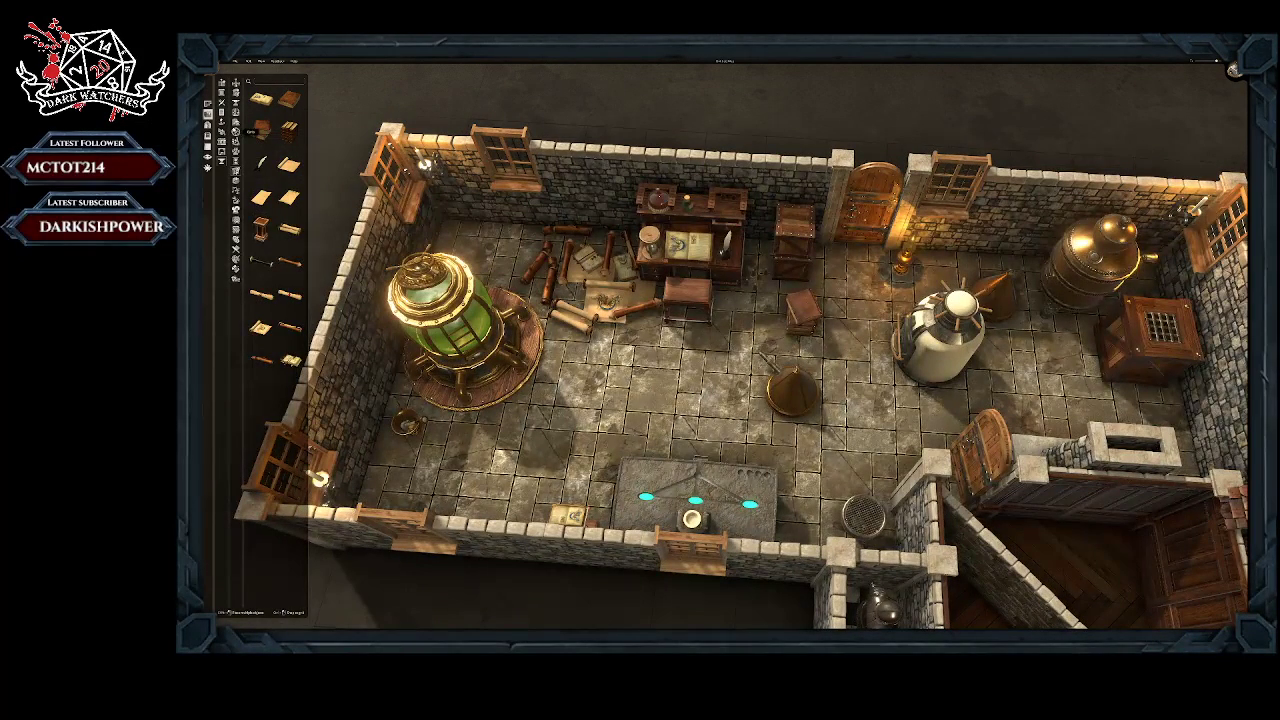
pyautogui.click(236, 160)
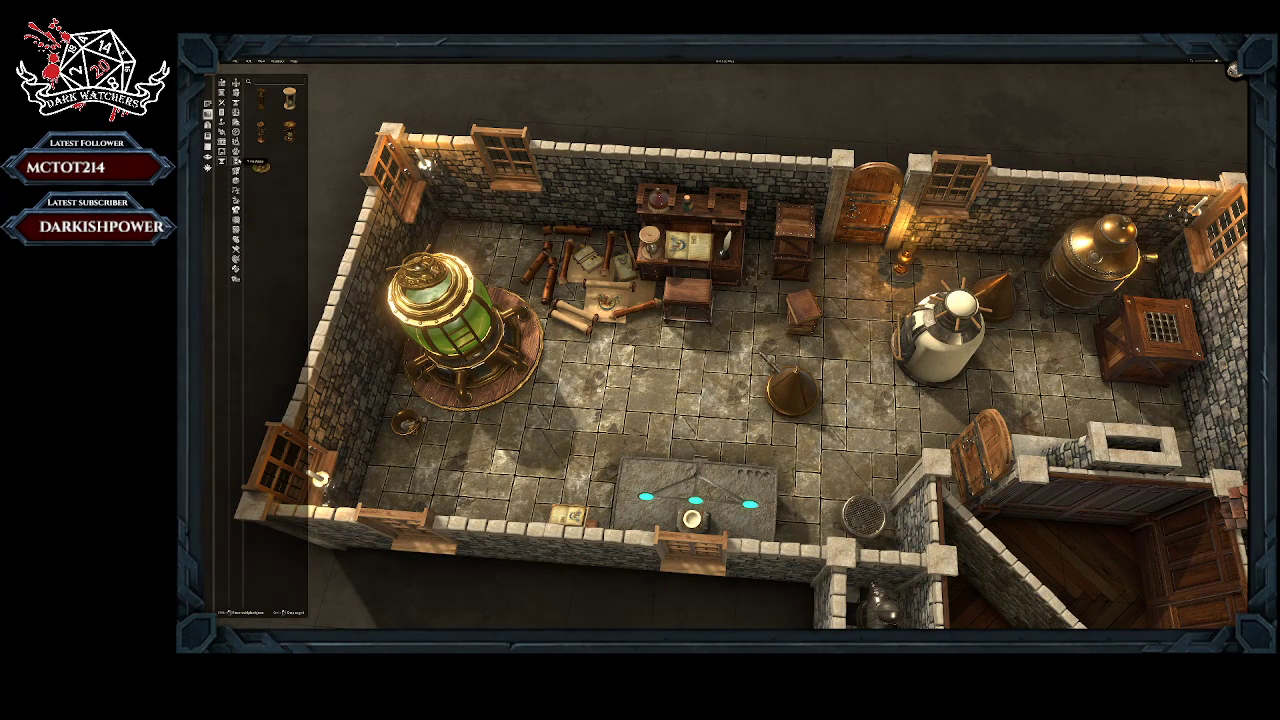
pyautogui.click(289, 132)
pyautogui.click(714, 199)
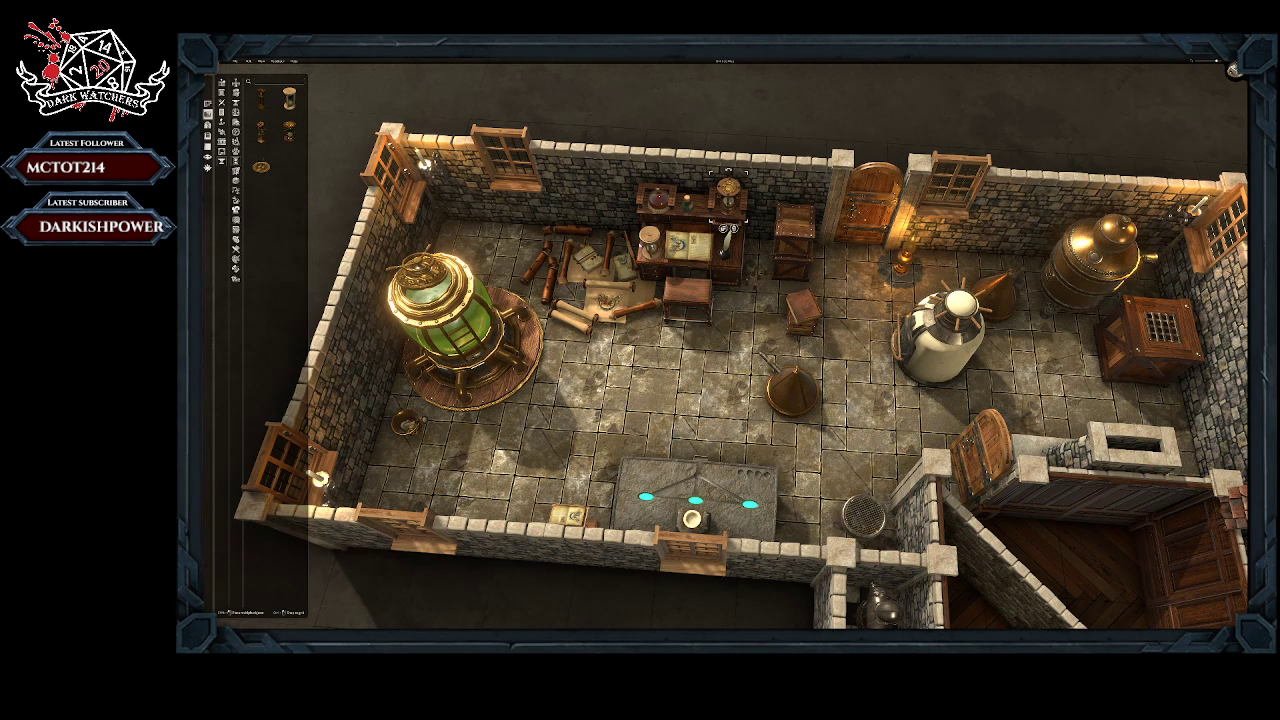
pyautogui.click(650, 238)
pyautogui.click(656, 272)
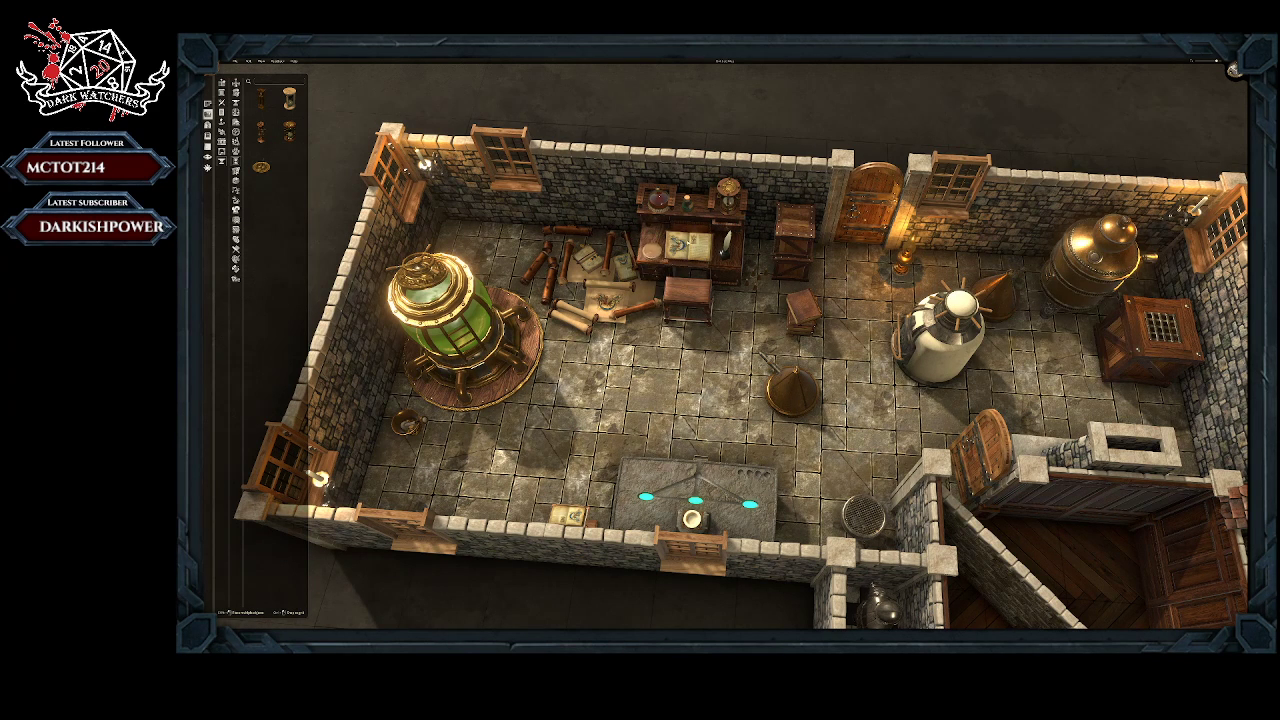
# Step: Look over the furnished laboratory, the wood-panelled rooms and the checkered hall from several angles
pyautogui.scroll(3, 656, 272)
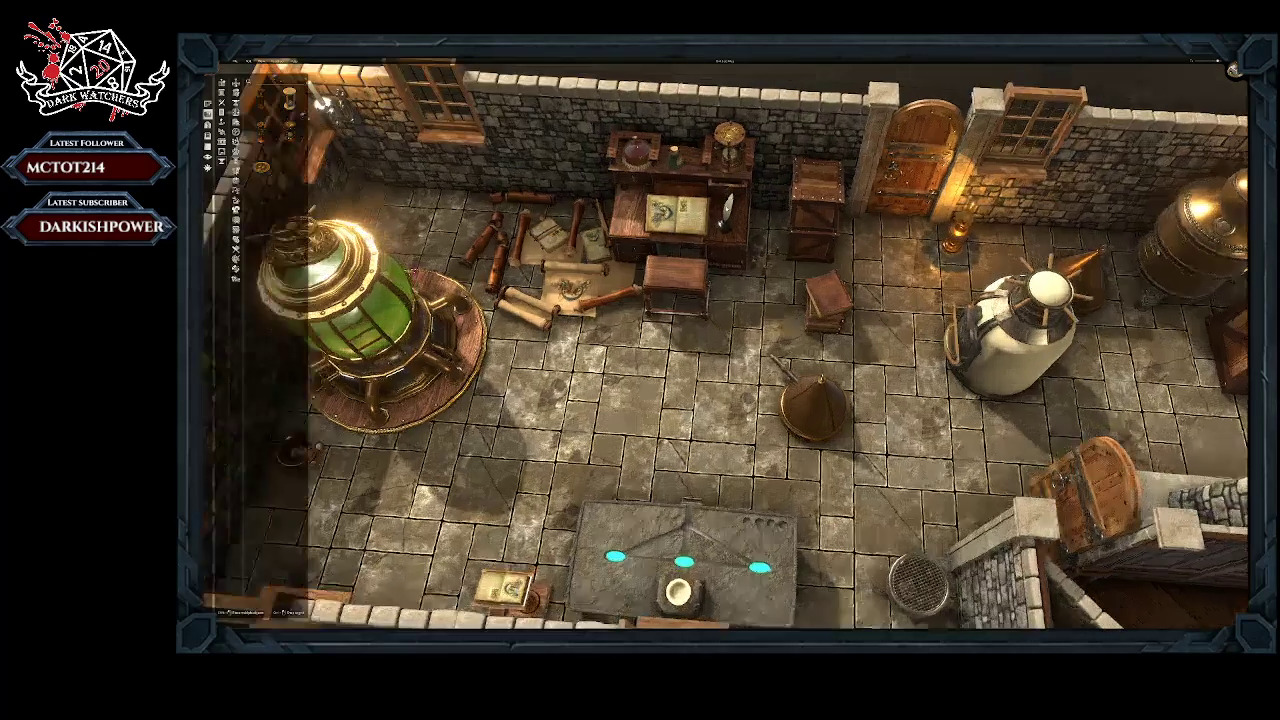
pyautogui.moveTo(656, 272); pyautogui.dragTo(650, 180, button='middle')
pyautogui.moveTo(748, 132); pyautogui.dragTo(770, 203, button='middle')
pyautogui.scroll(-3, 705, 246)
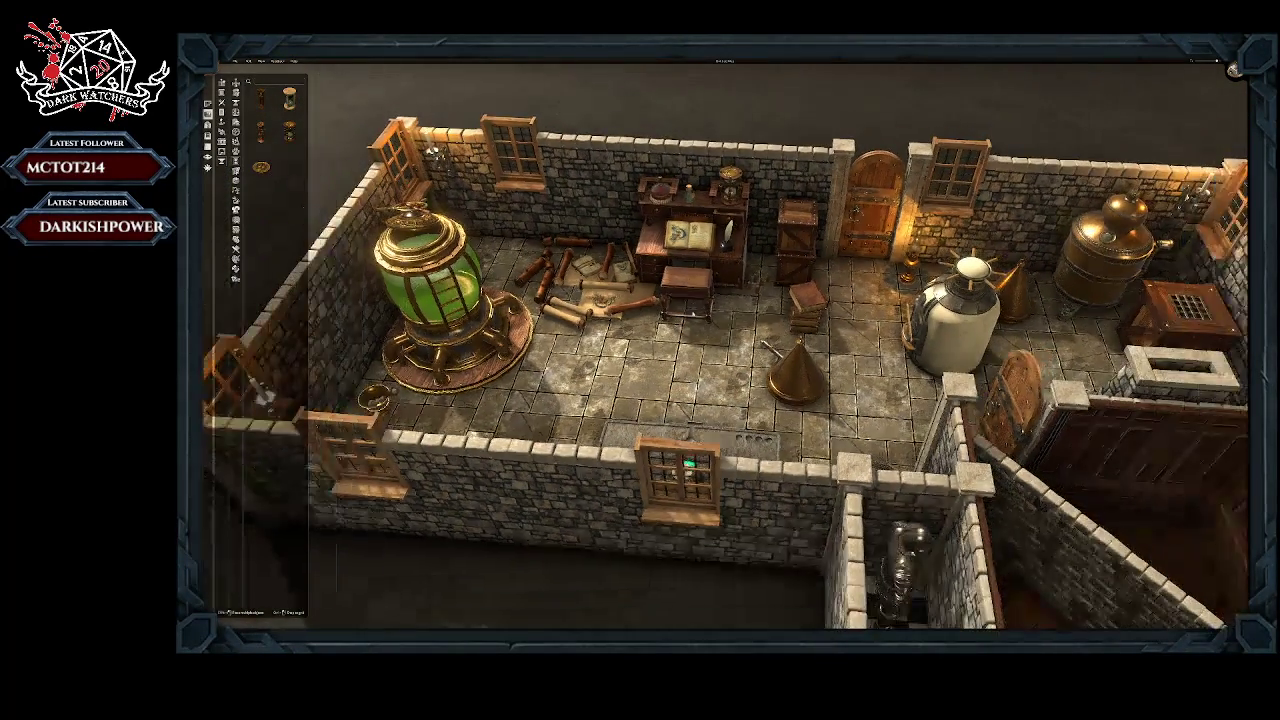
pyautogui.moveTo(705, 246); pyautogui.dragTo(629, 199, button='right')
pyautogui.moveTo(667, 350); pyautogui.dragTo(688, 300, button='right')
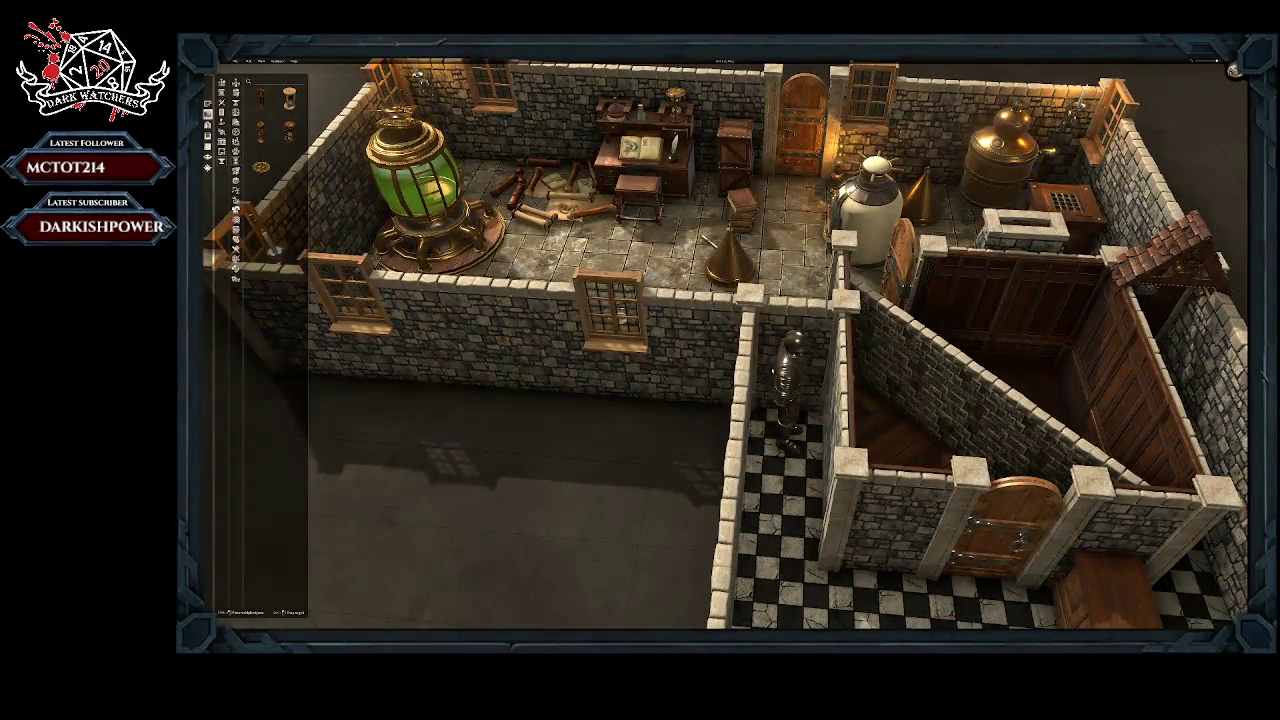
pyautogui.click(798, 477)
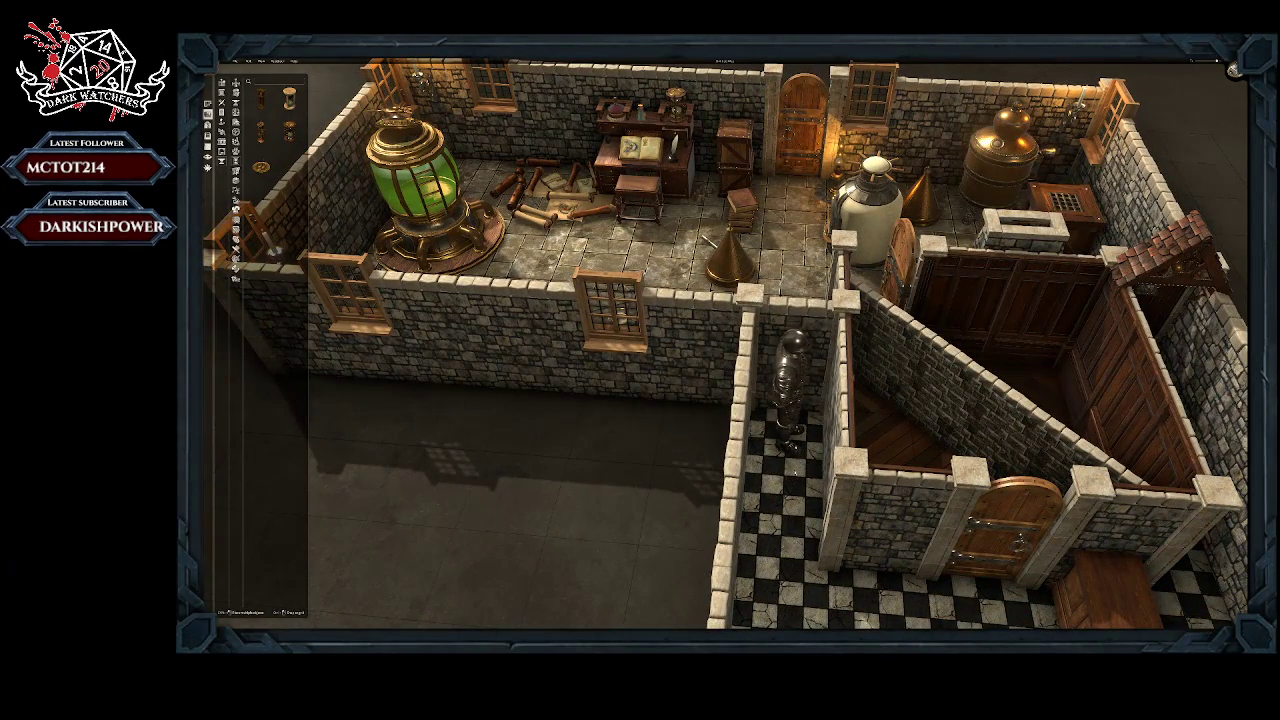
pyautogui.scroll(-3, 761, 400)
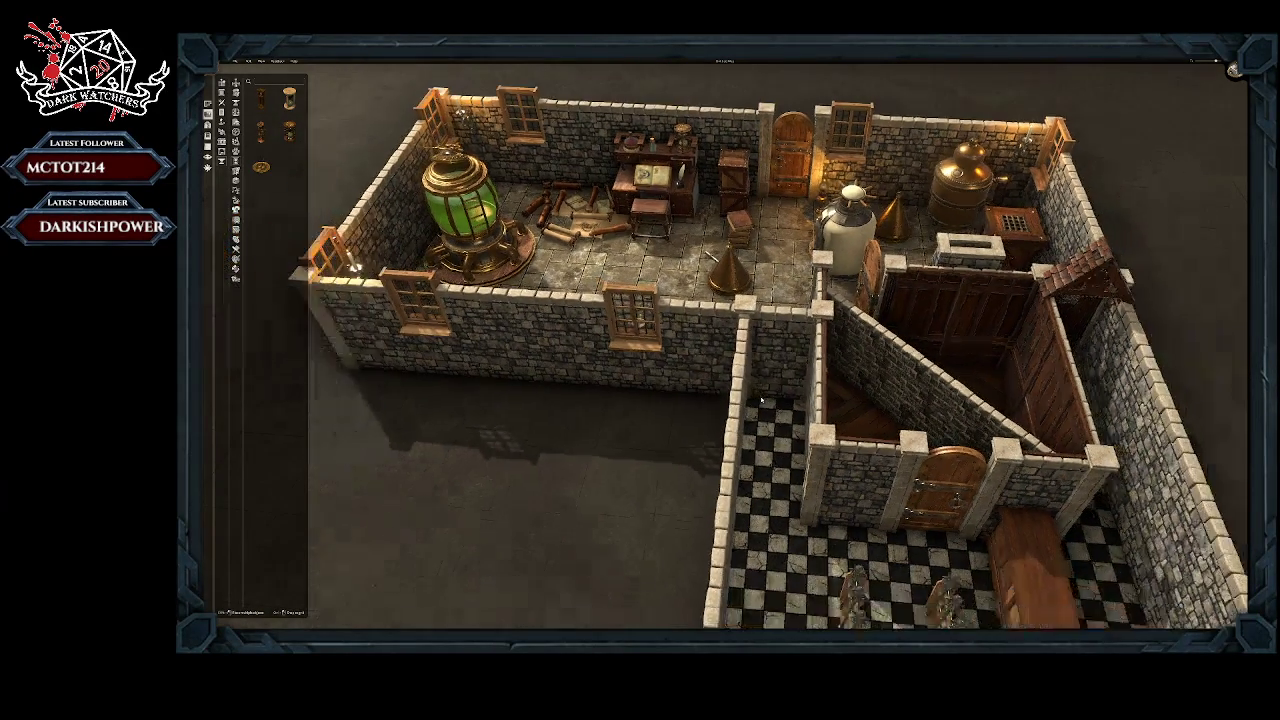
pyautogui.scroll(-2, 761, 400)
pyautogui.moveTo(758, 590); pyautogui.dragTo(751, 481, button='right')
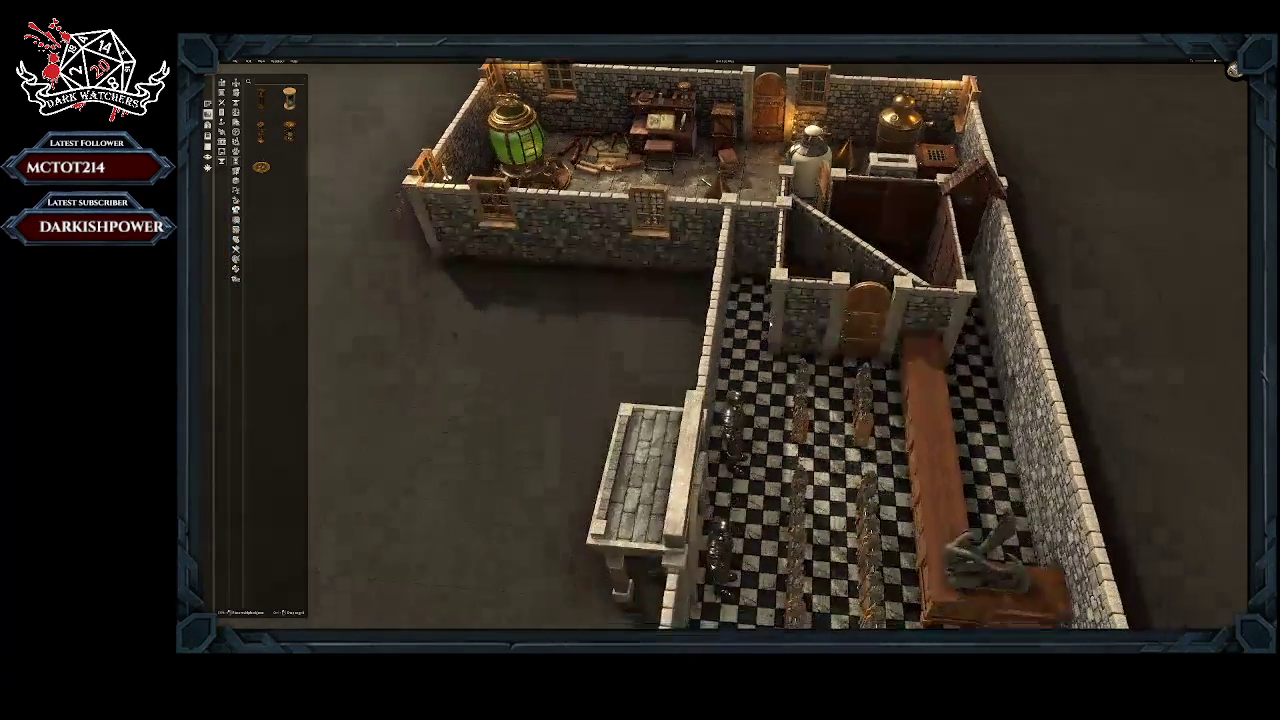
# Step: Delete four weapon racks from the two long rows in the checkered hall, leaving a gap between the remaining racks
pyautogui.moveTo(767, 471); pyautogui.dragTo(948, 462, button='middle')
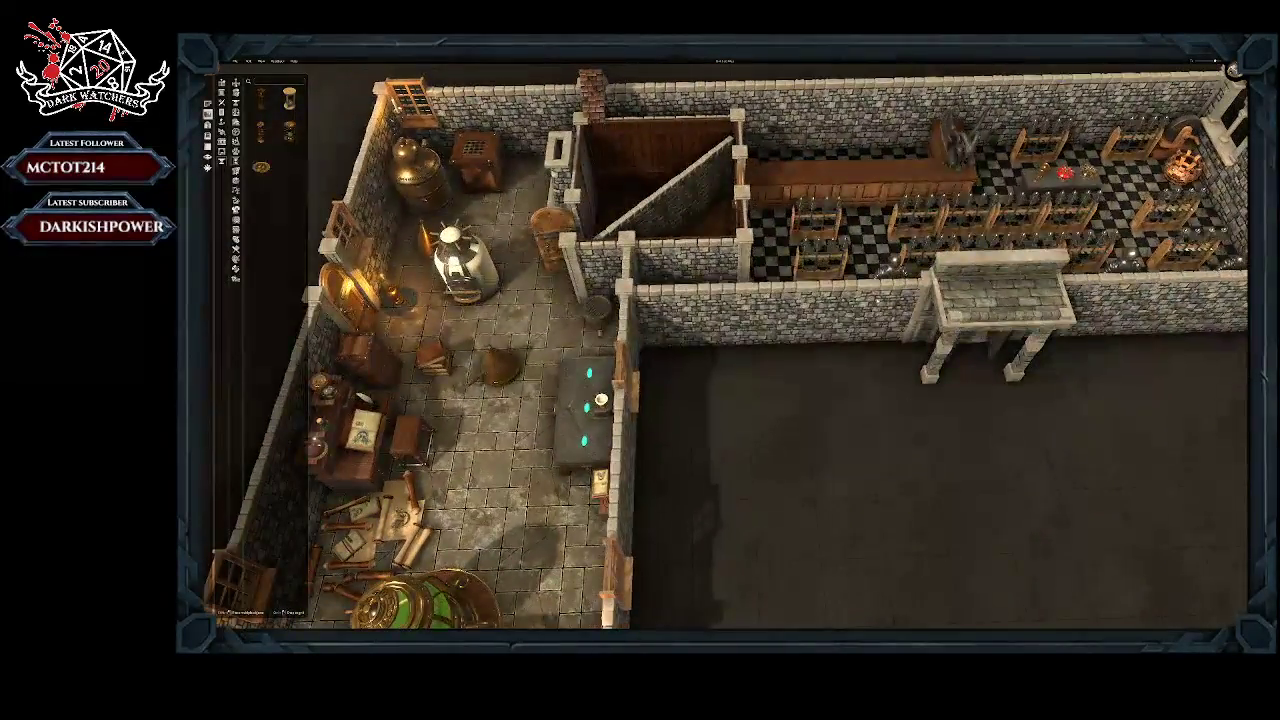
pyautogui.moveTo(868, 240); pyautogui.dragTo(779, 431, button='right')
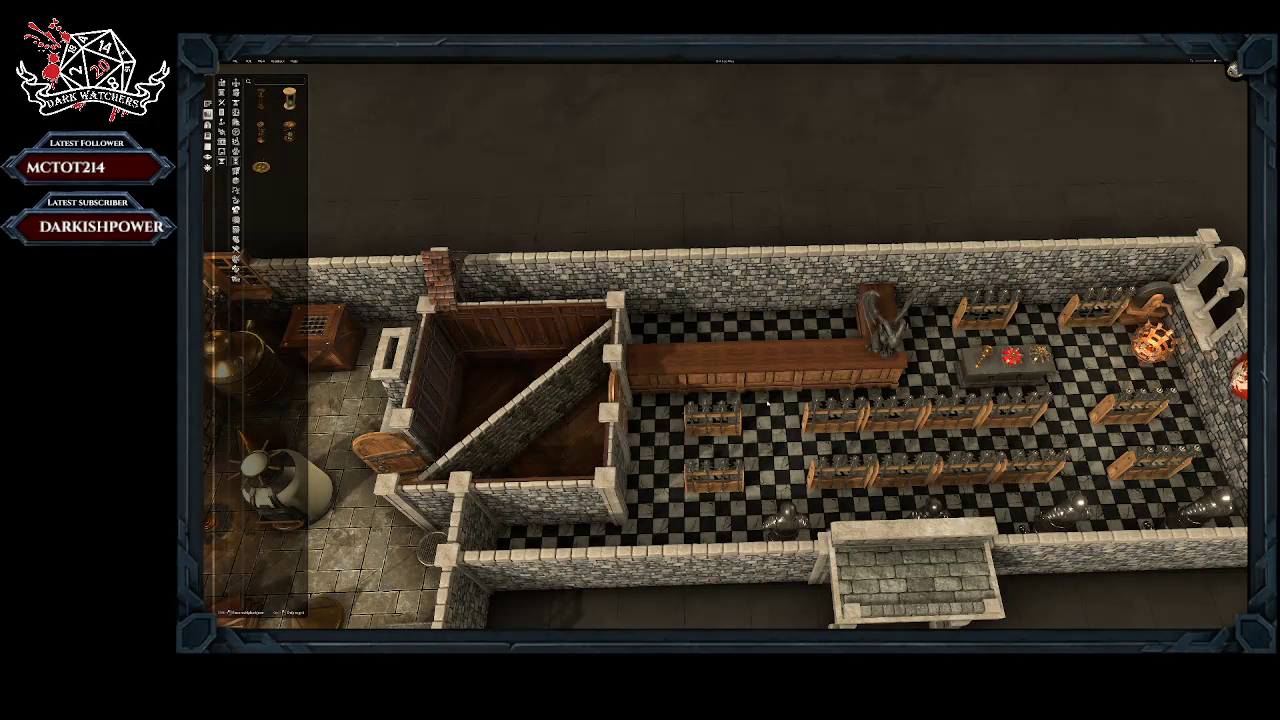
pyautogui.rightClick(899, 432)
pyautogui.click(903, 446)
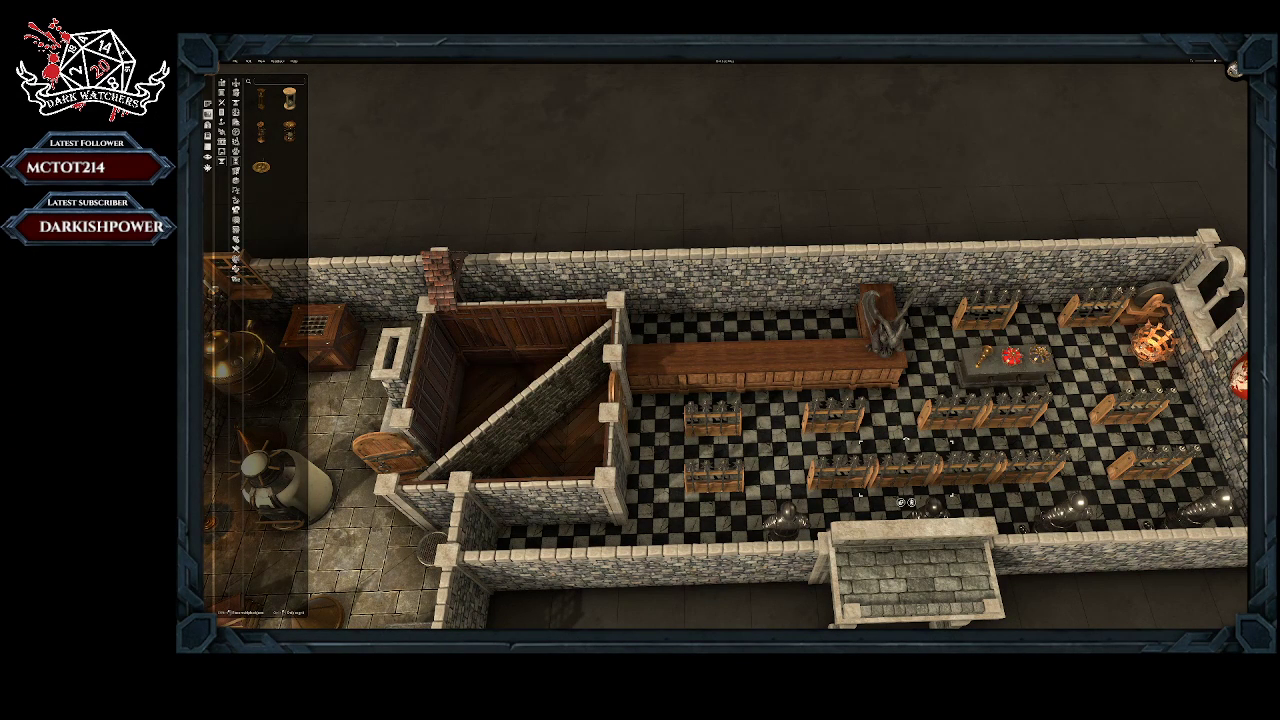
pyautogui.rightClick(908, 488)
pyautogui.click(914, 502)
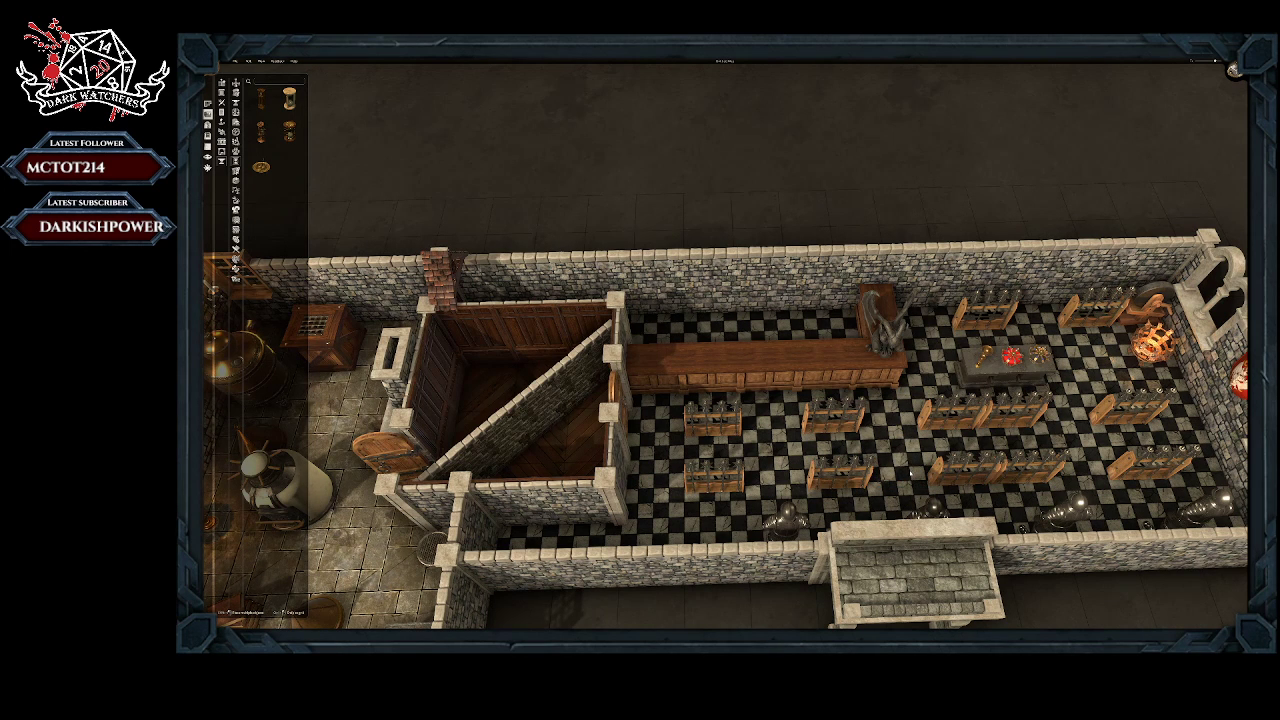
pyautogui.rightClick(1005, 420)
pyautogui.click(1022, 443)
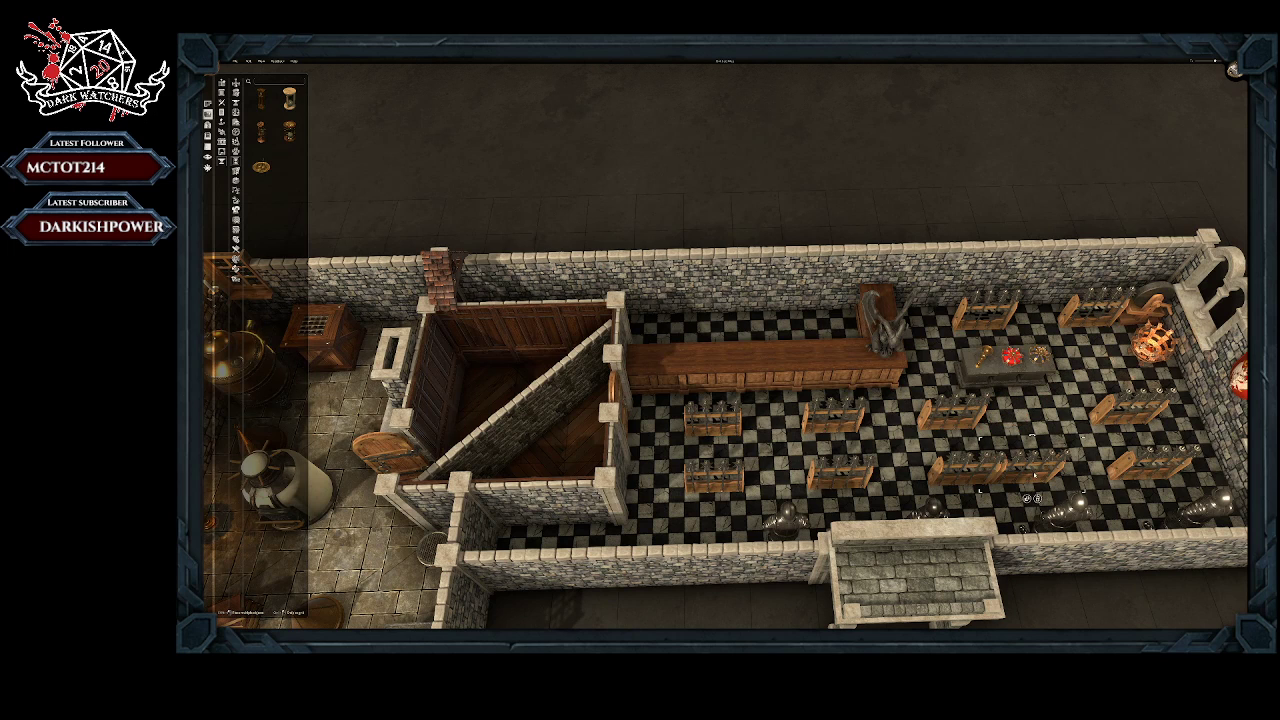
pyautogui.click(1037, 498)
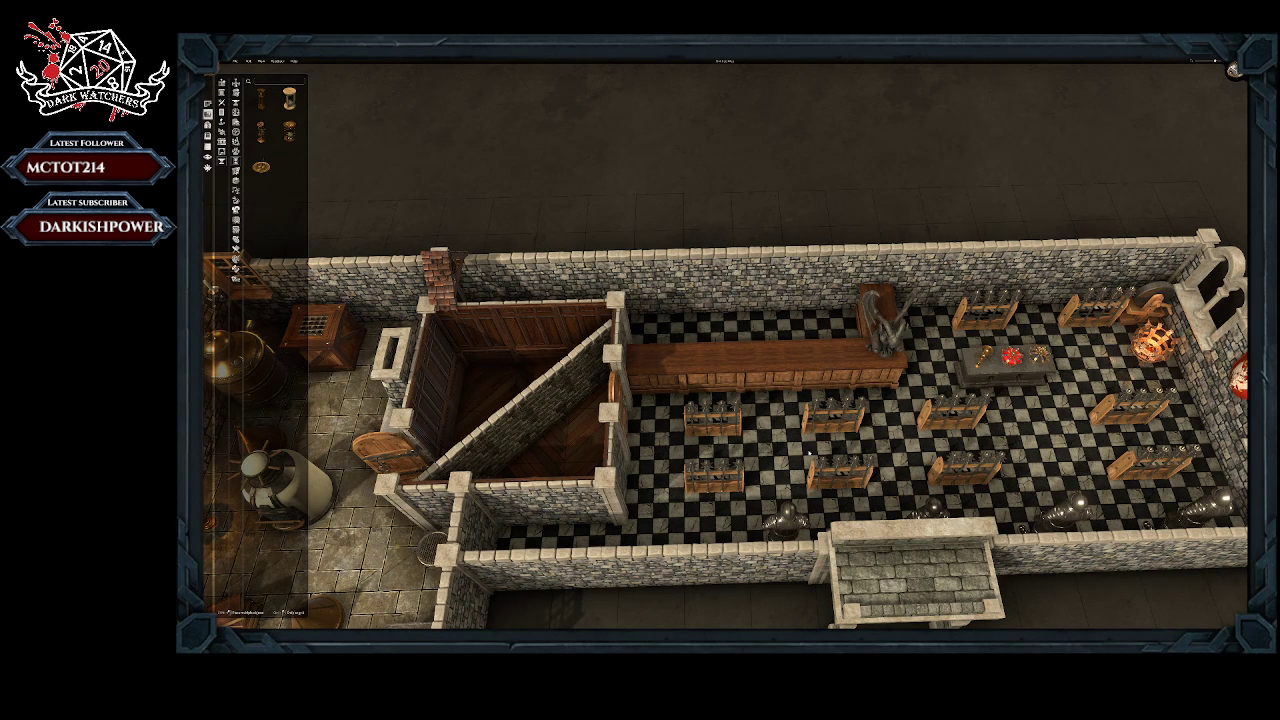
# Step: Open the door between the checkered hall and the wood-panelled room, swinging it inward into the panelled room
pyautogui.scroll(-1, 869, 457)
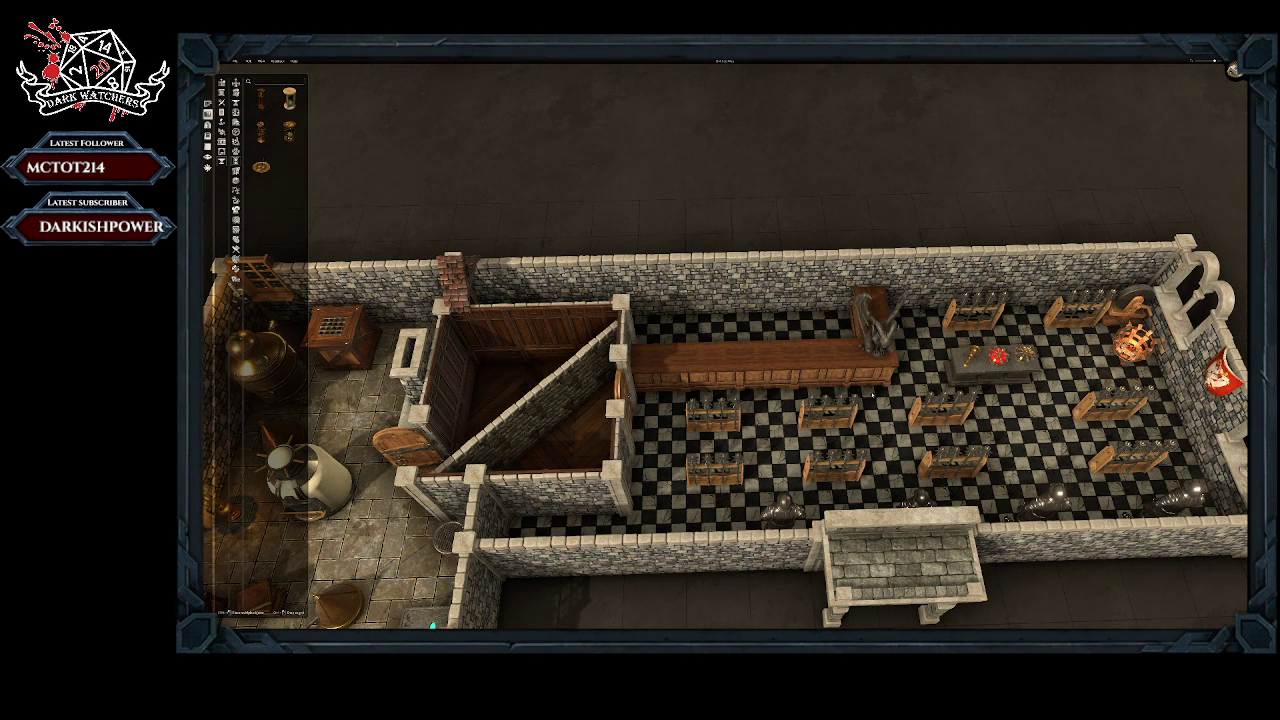
pyautogui.moveTo(888, 436); pyautogui.dragTo(827, 395)
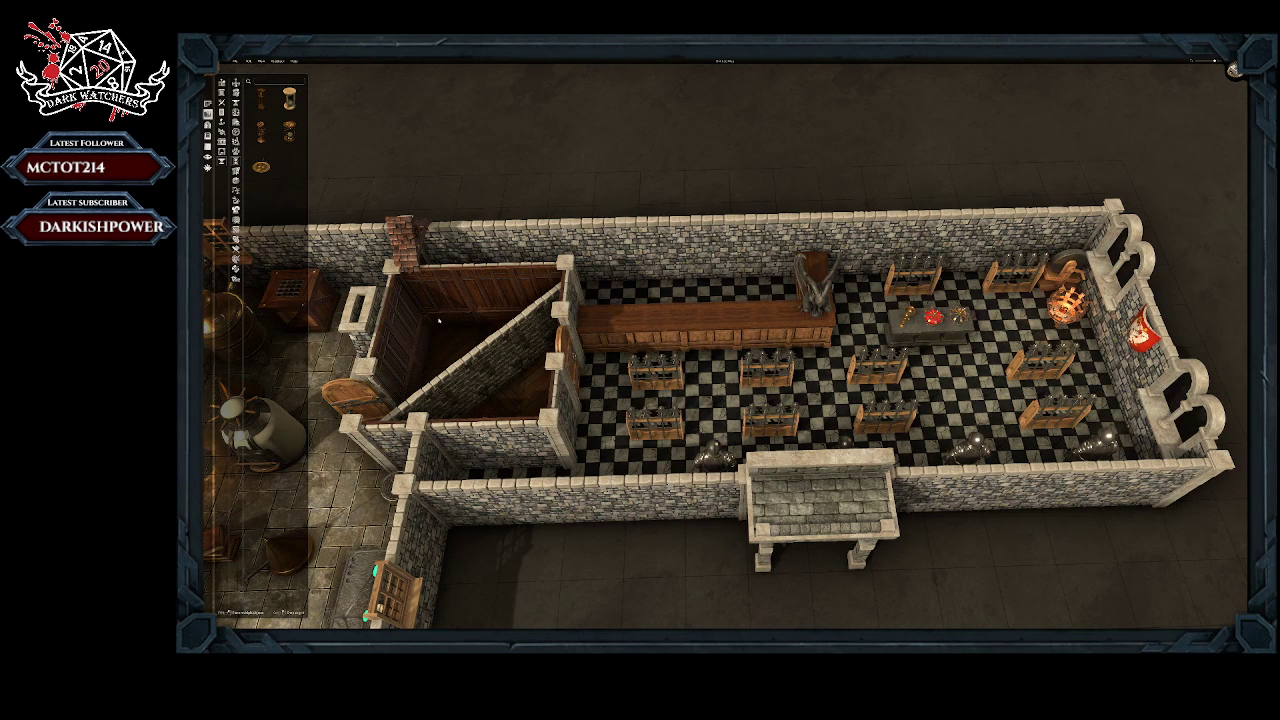
pyautogui.click(577, 342)
pyautogui.click(562, 415)
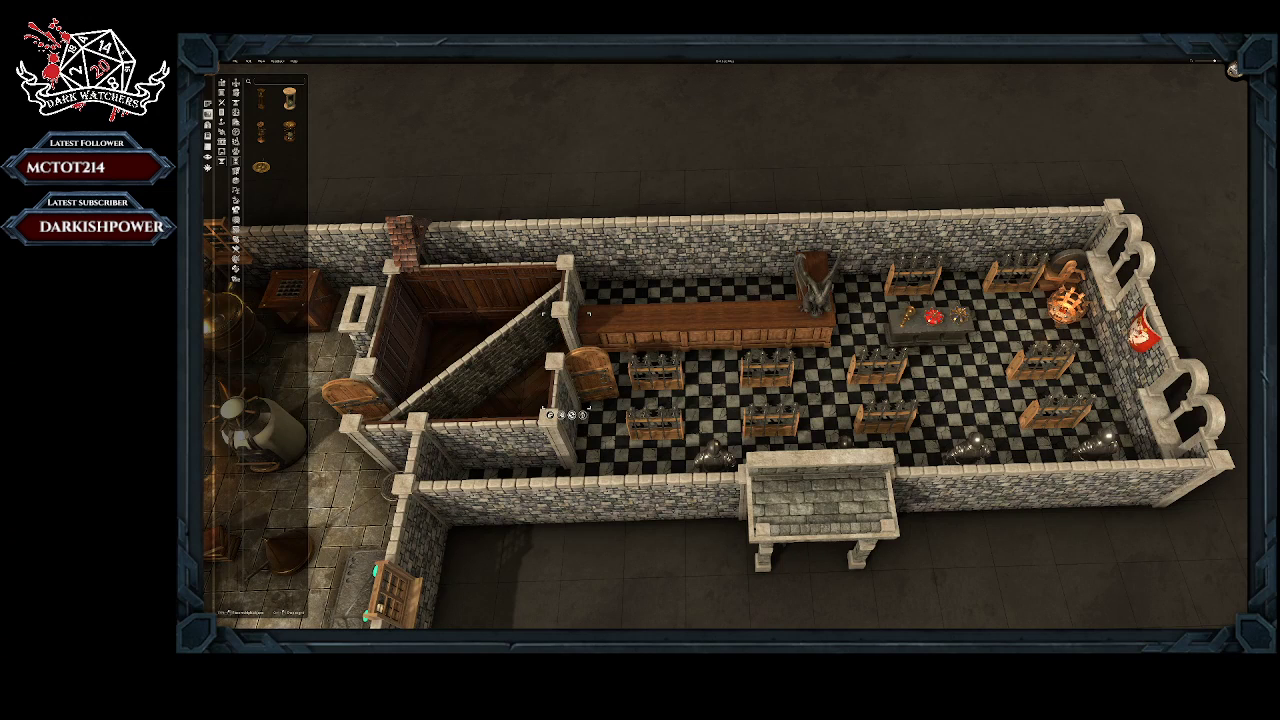
pyautogui.click(572, 415)
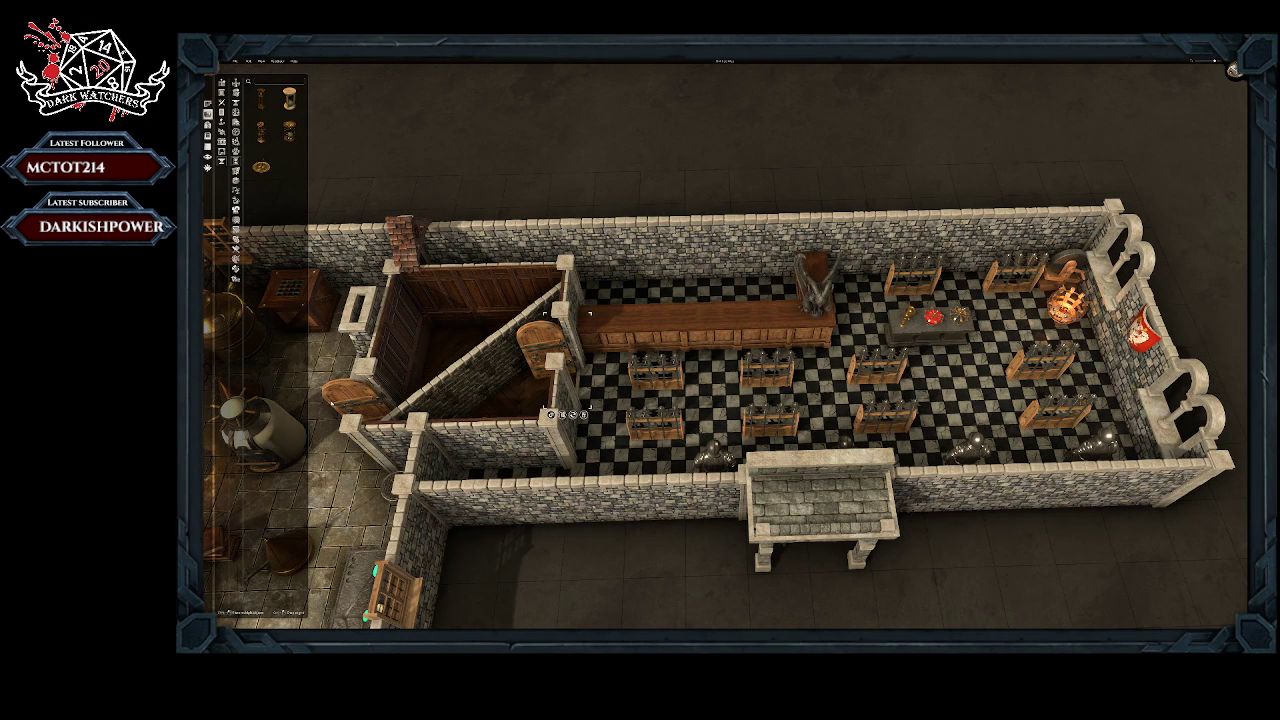
# Step: Try another swing position on the door between the laboratory and the wood-panelled room, and restore its former one
pyautogui.click(352, 398)
pyautogui.click(385, 472)
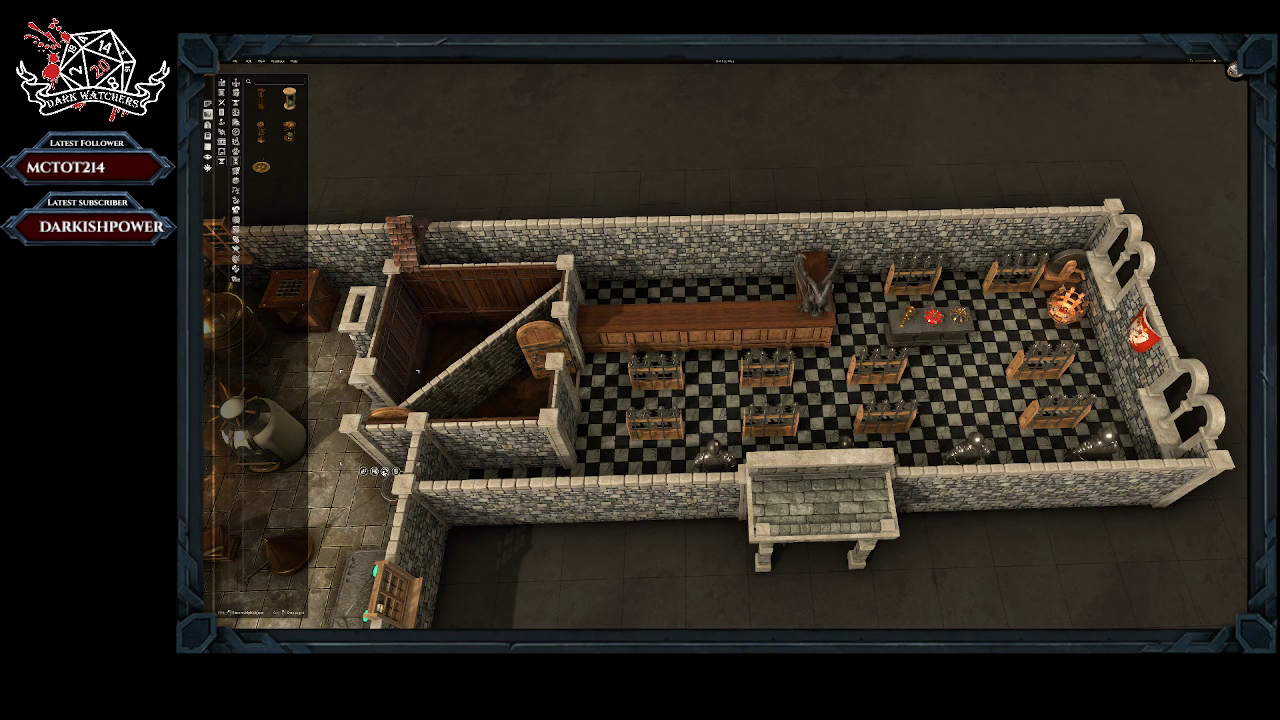
pyautogui.click(385, 472)
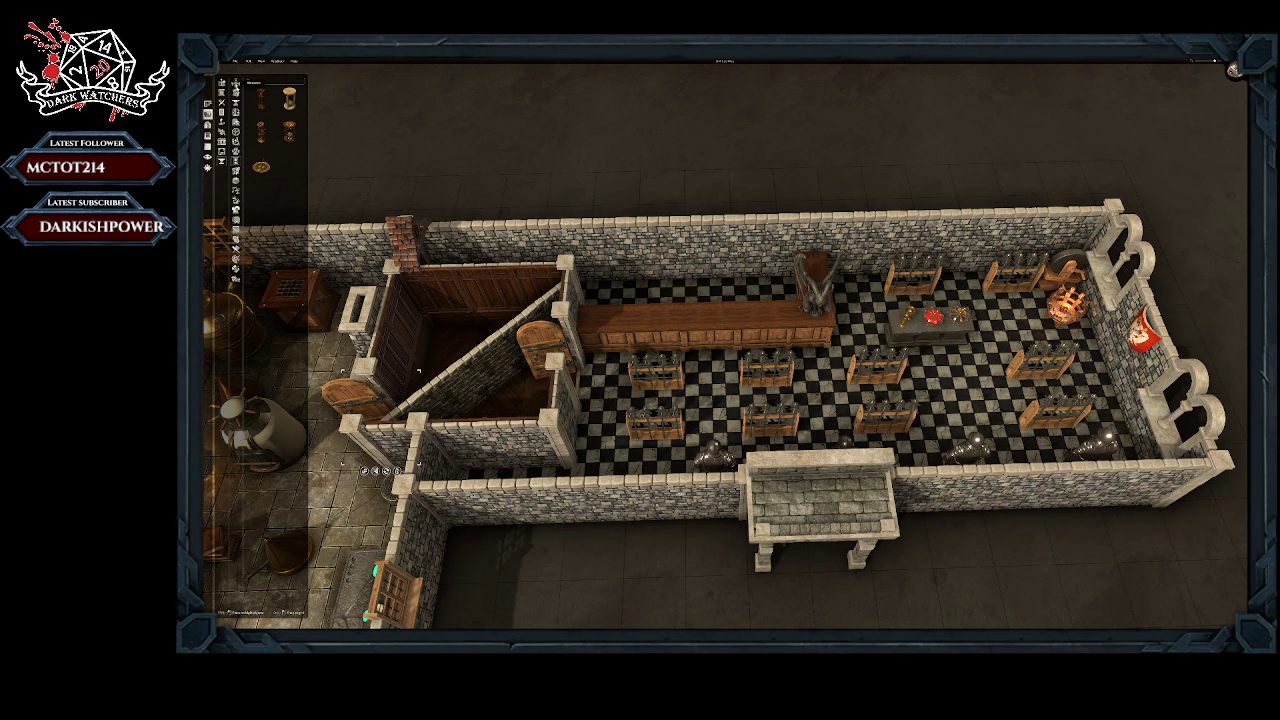
# Step: Place a wooden ballista between the weapon racks in front of the stone display table, rotated to face along the hall's width
pyautogui.click(237, 92)
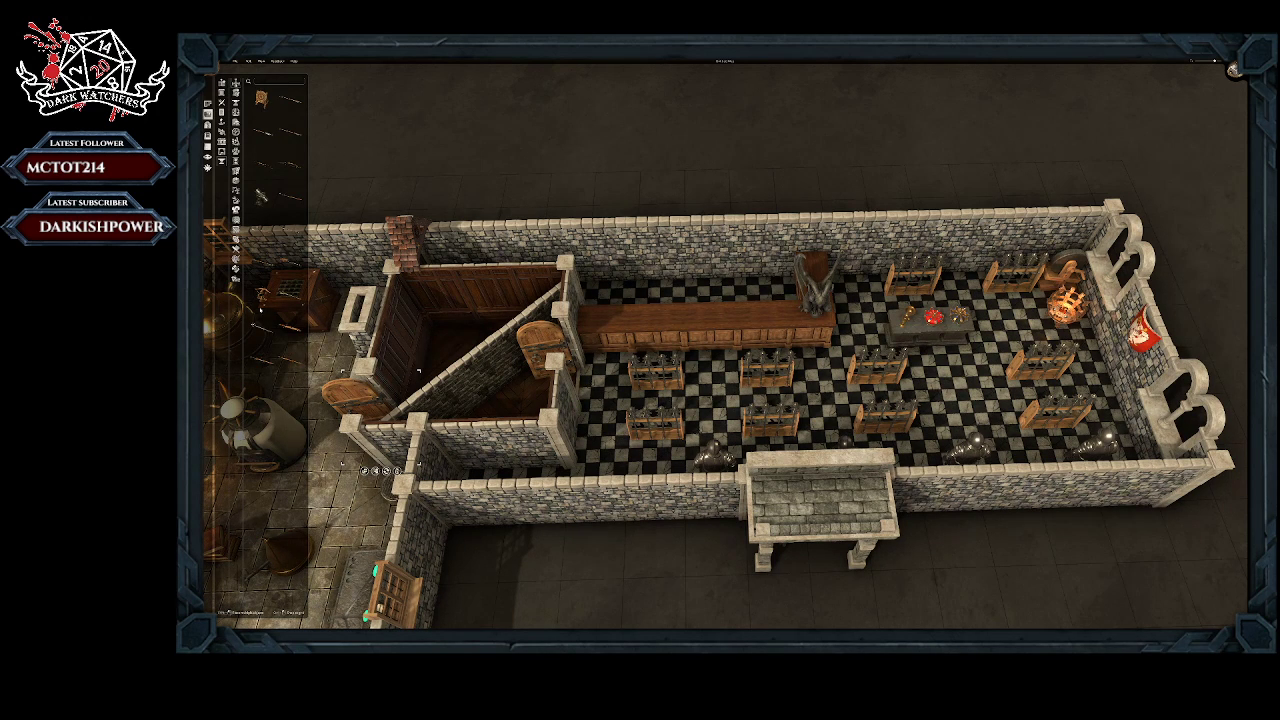
pyautogui.click(263, 295)
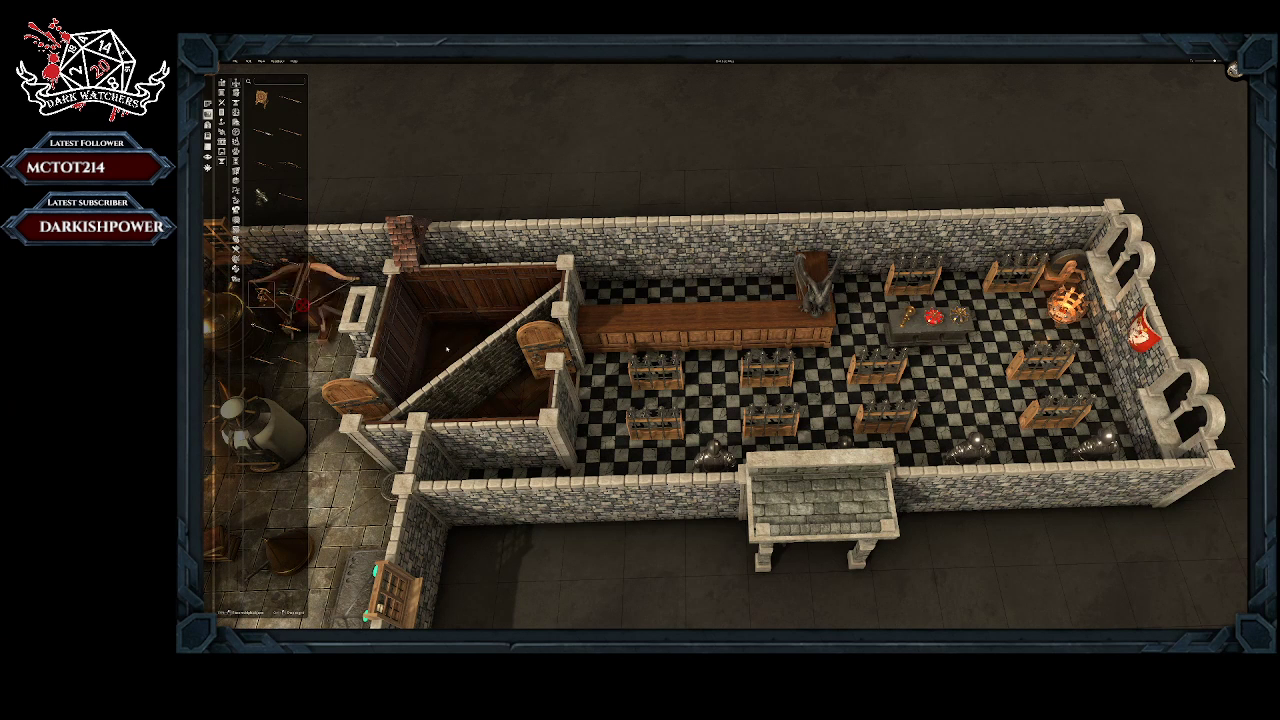
pyautogui.press('r')
pyautogui.press('r')
pyautogui.press('r')
pyautogui.press('r')
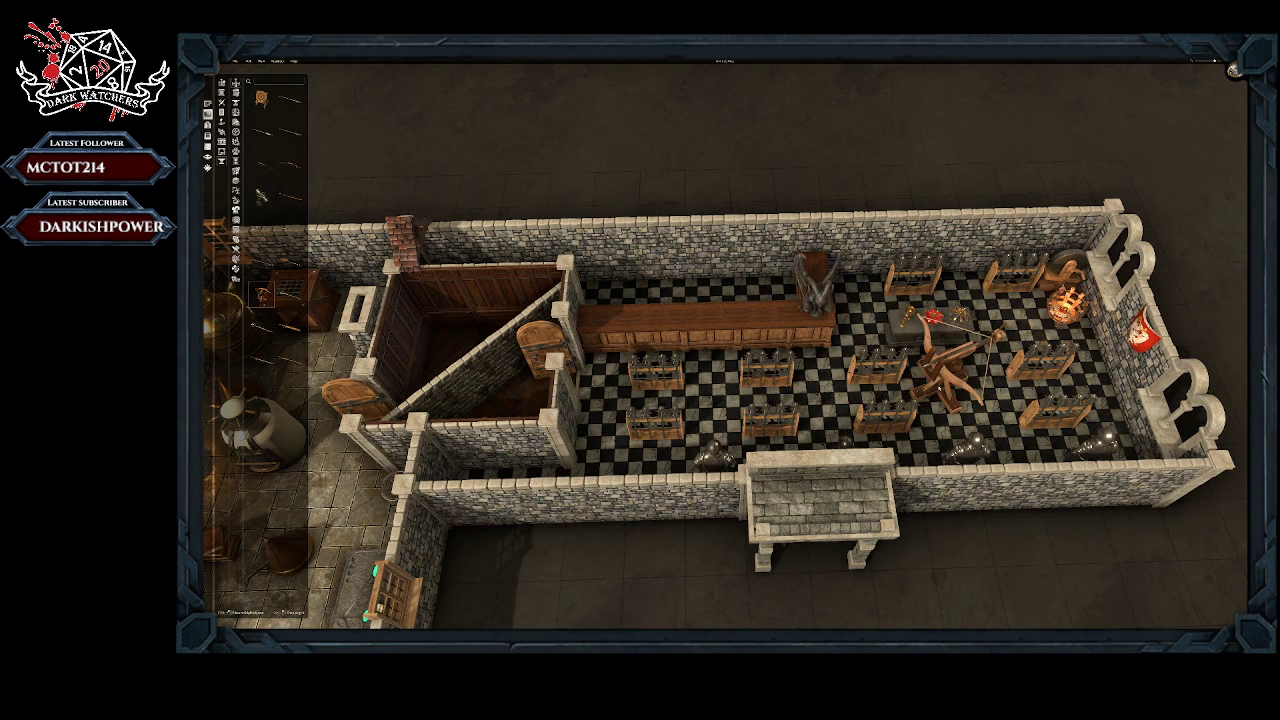
pyautogui.press('r')
pyautogui.click(950, 392)
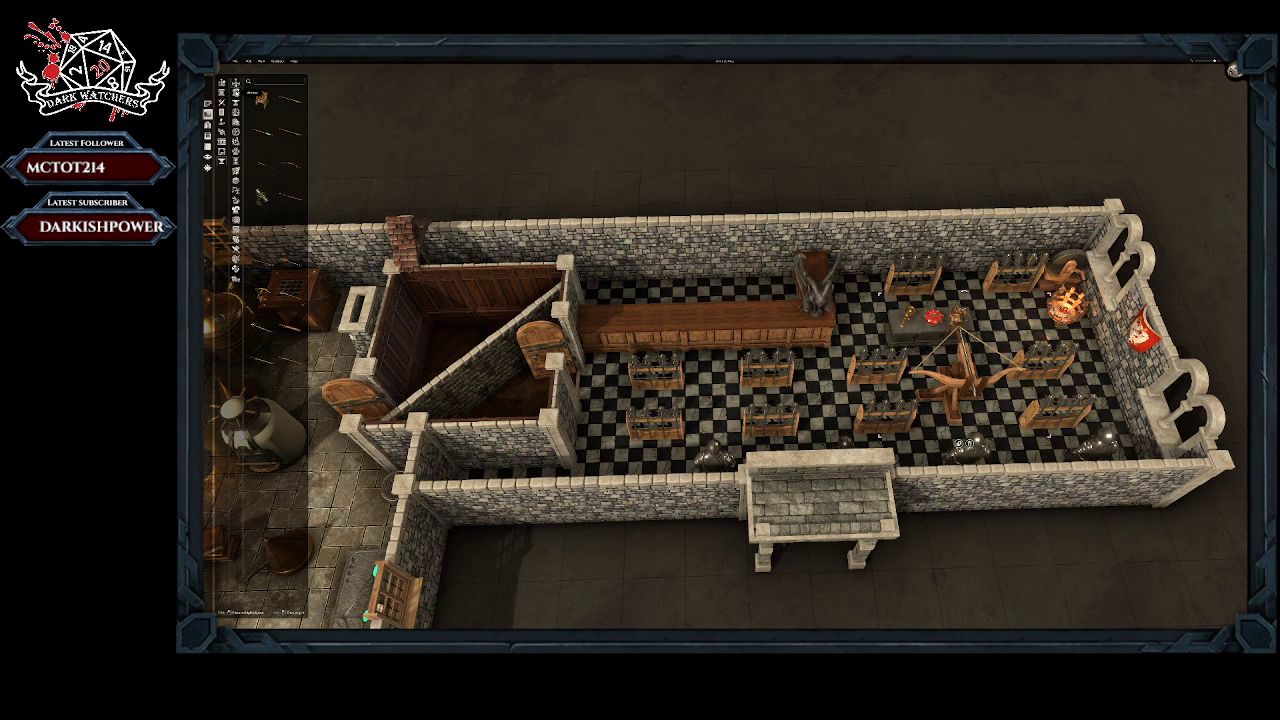
# Step: Browse the prop categories, including containers, plants, lights and furniture, for a rack to furnish the checkered hall
pyautogui.click(236, 94)
pyautogui.click(236, 103)
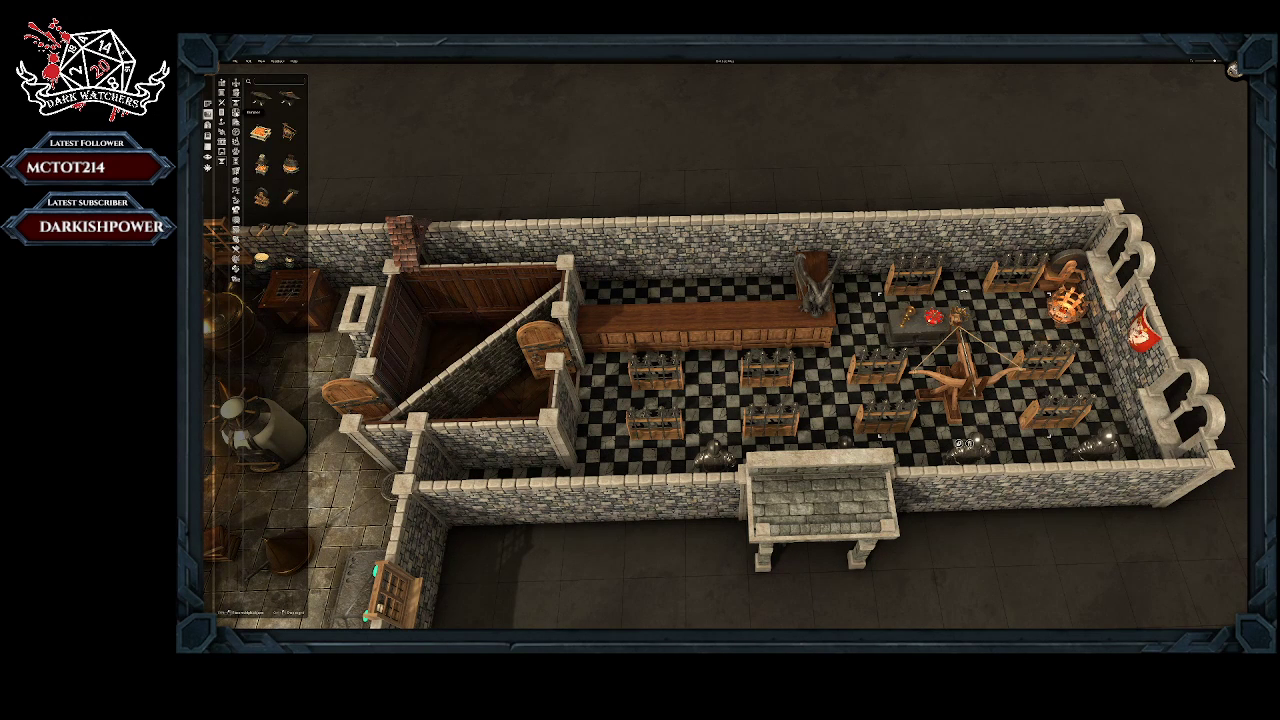
pyautogui.click(236, 113)
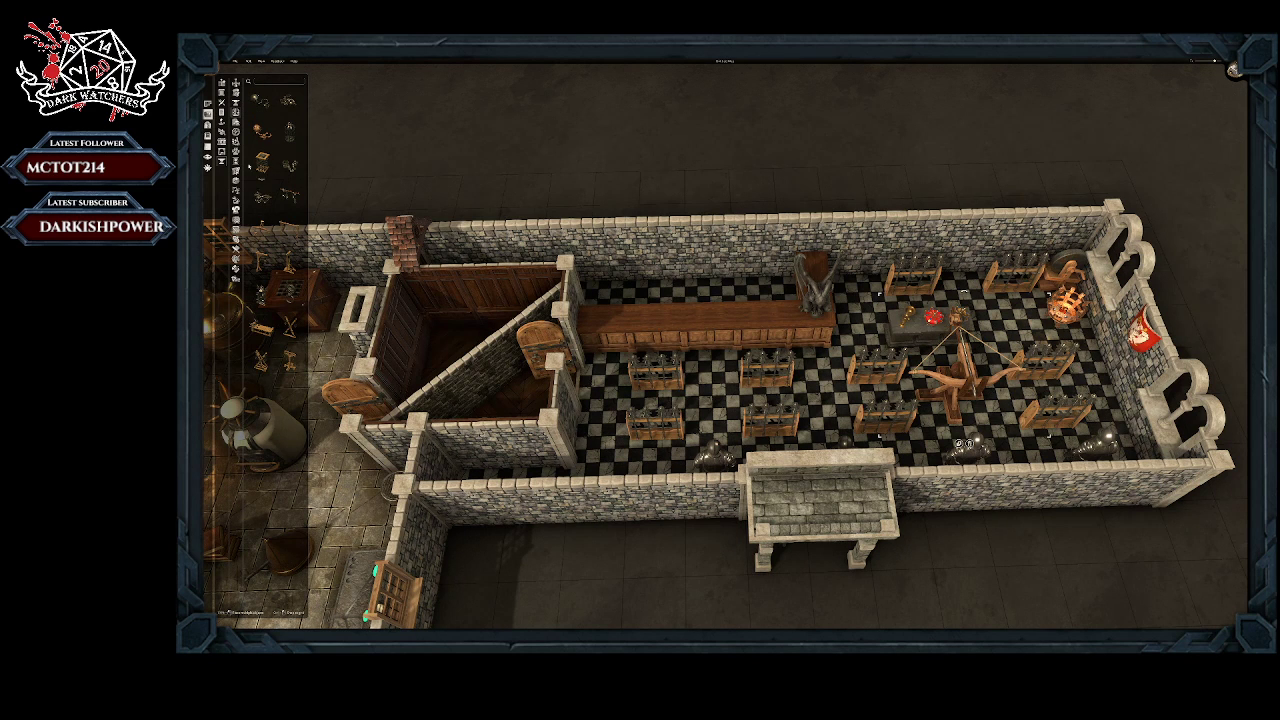
pyautogui.click(236, 122)
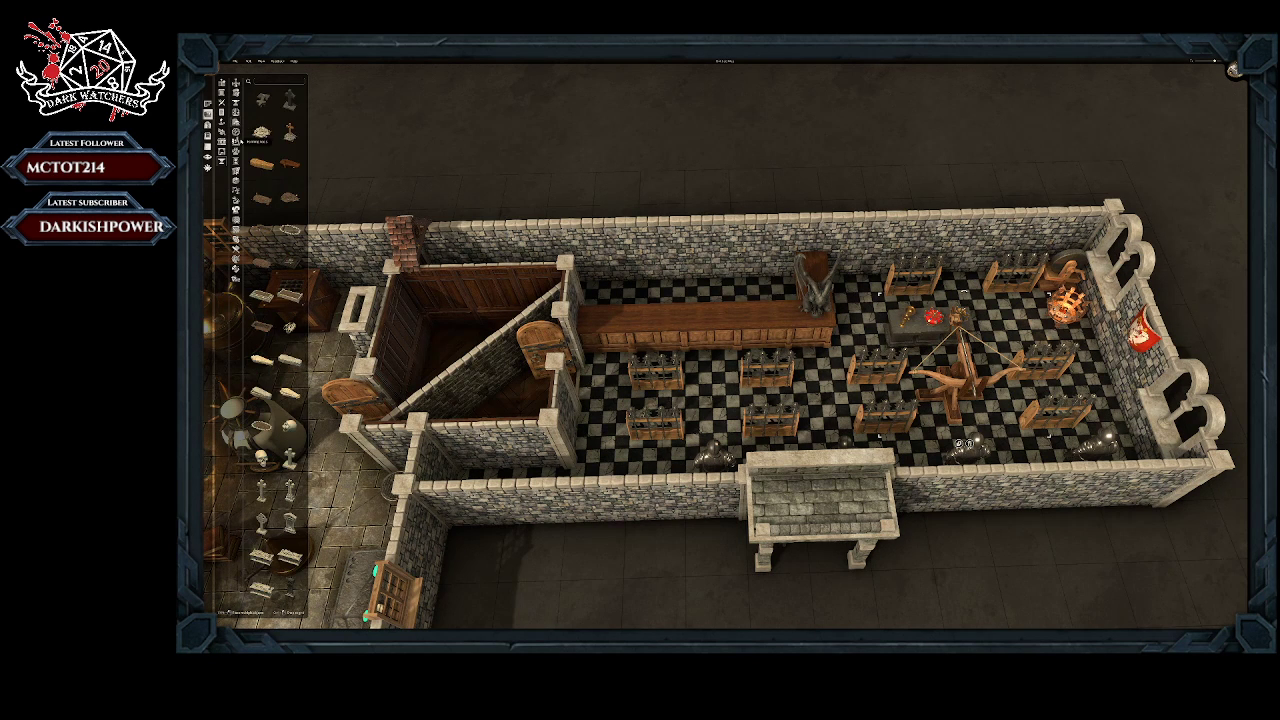
pyautogui.click(236, 132)
pyautogui.click(236, 142)
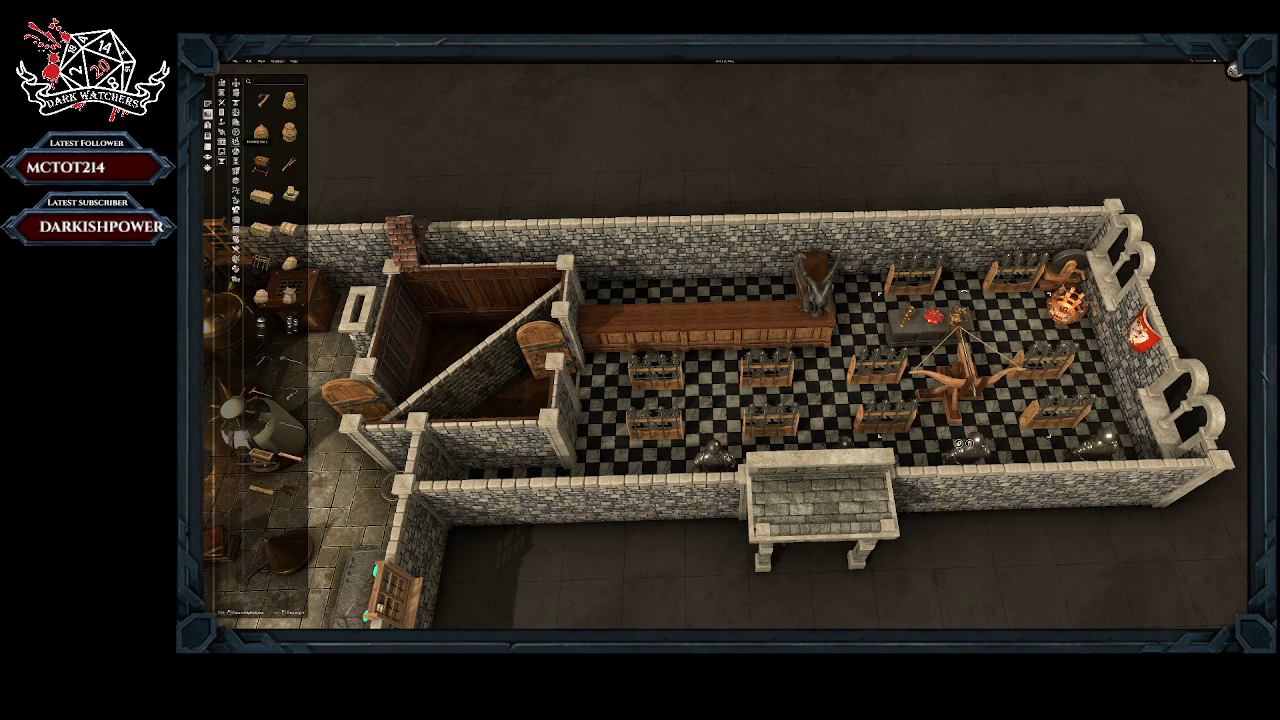
pyautogui.click(236, 151)
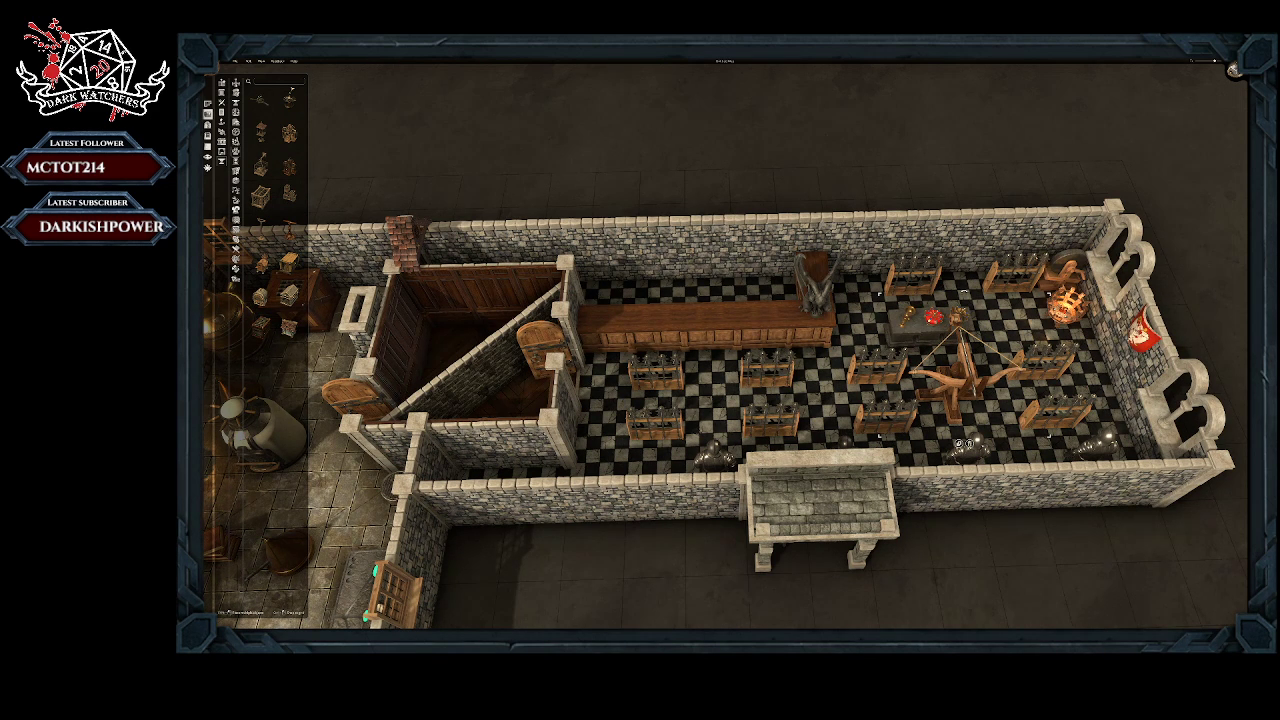
pyautogui.click(222, 142)
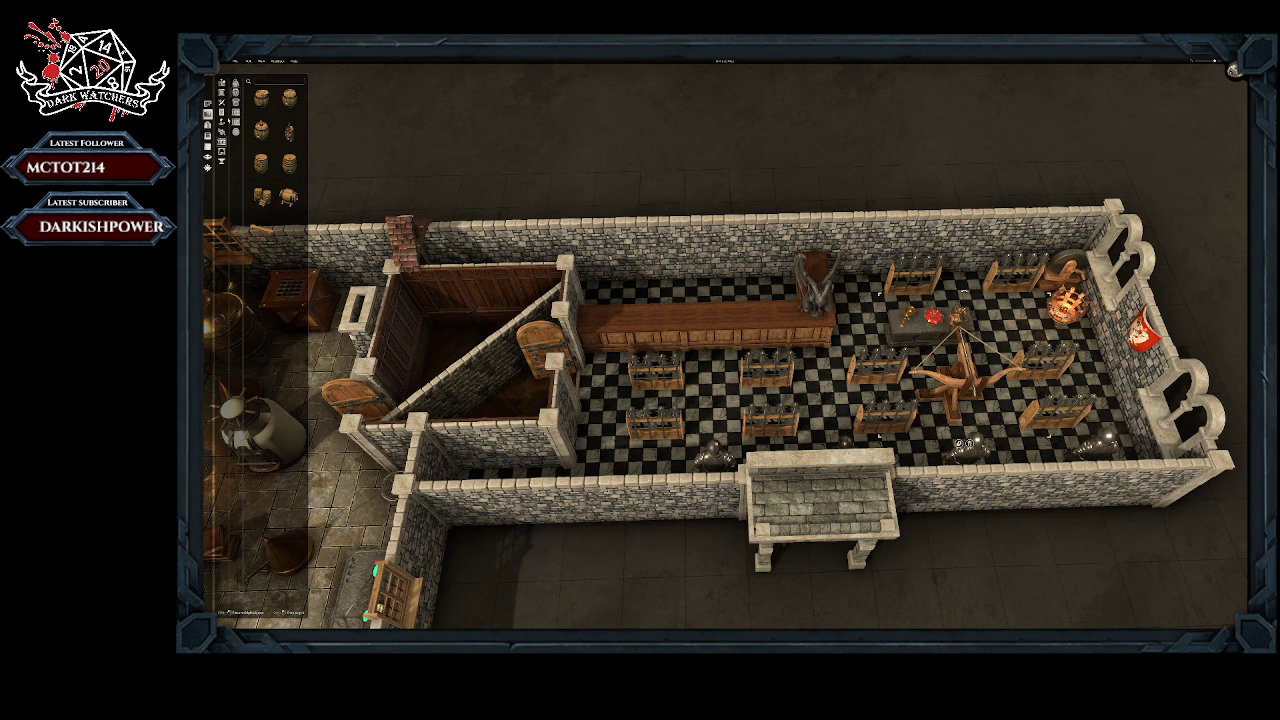
pyautogui.click(223, 132)
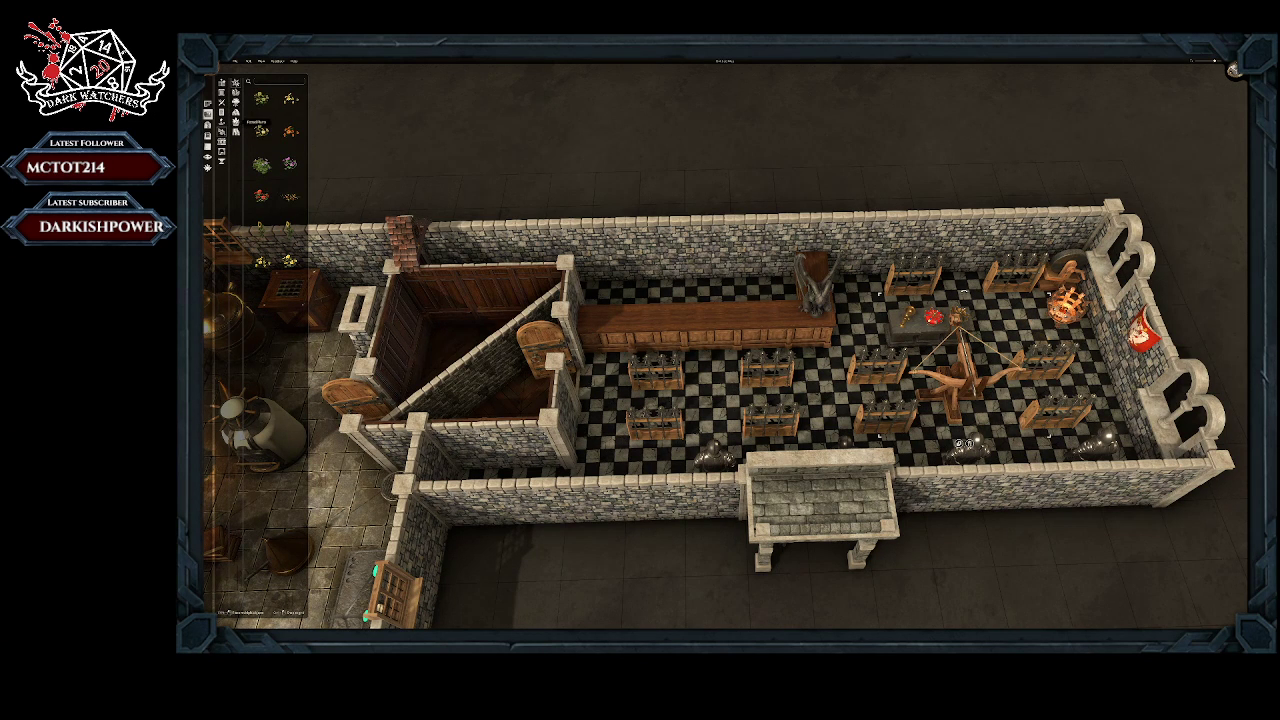
pyautogui.click(222, 122)
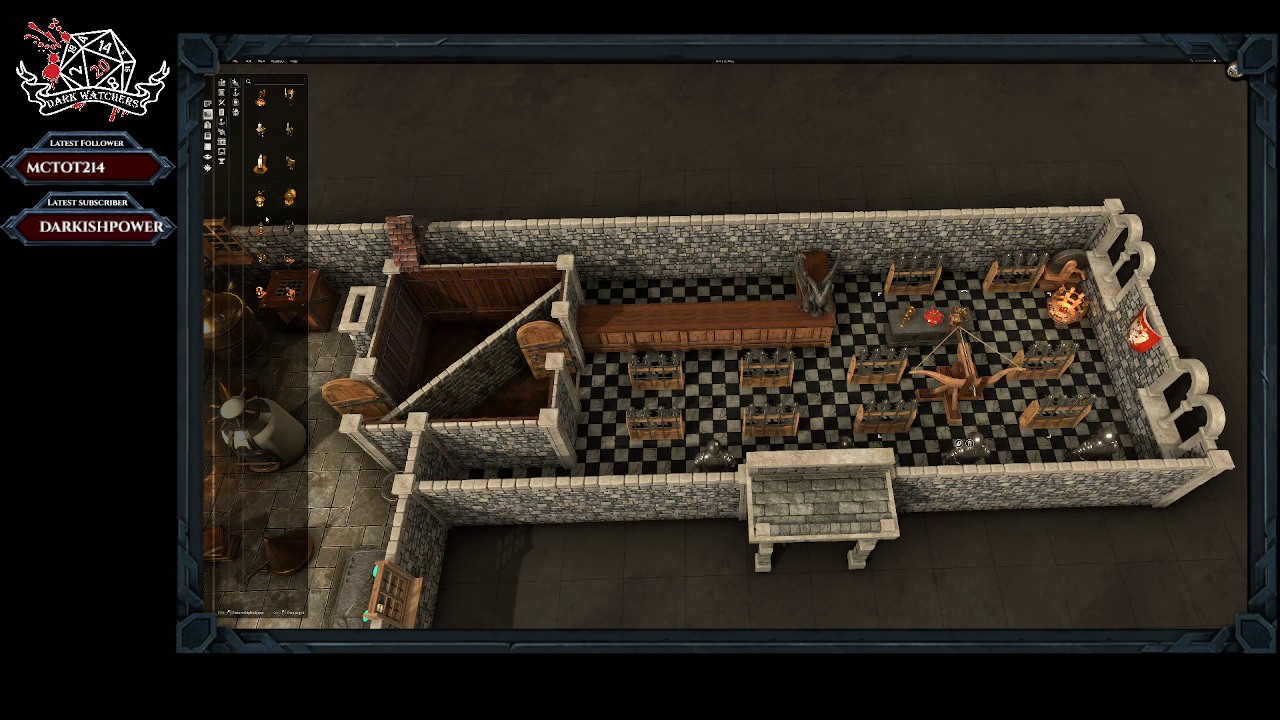
pyautogui.click(221, 113)
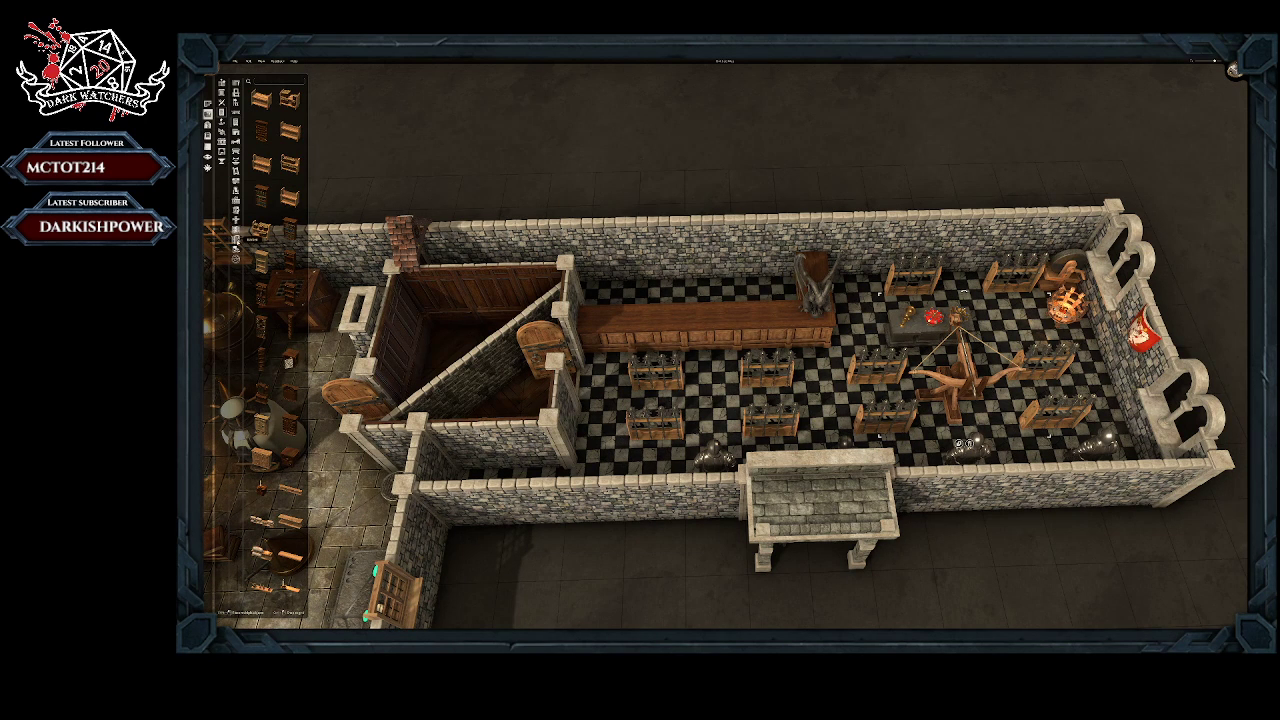
pyautogui.click(236, 250)
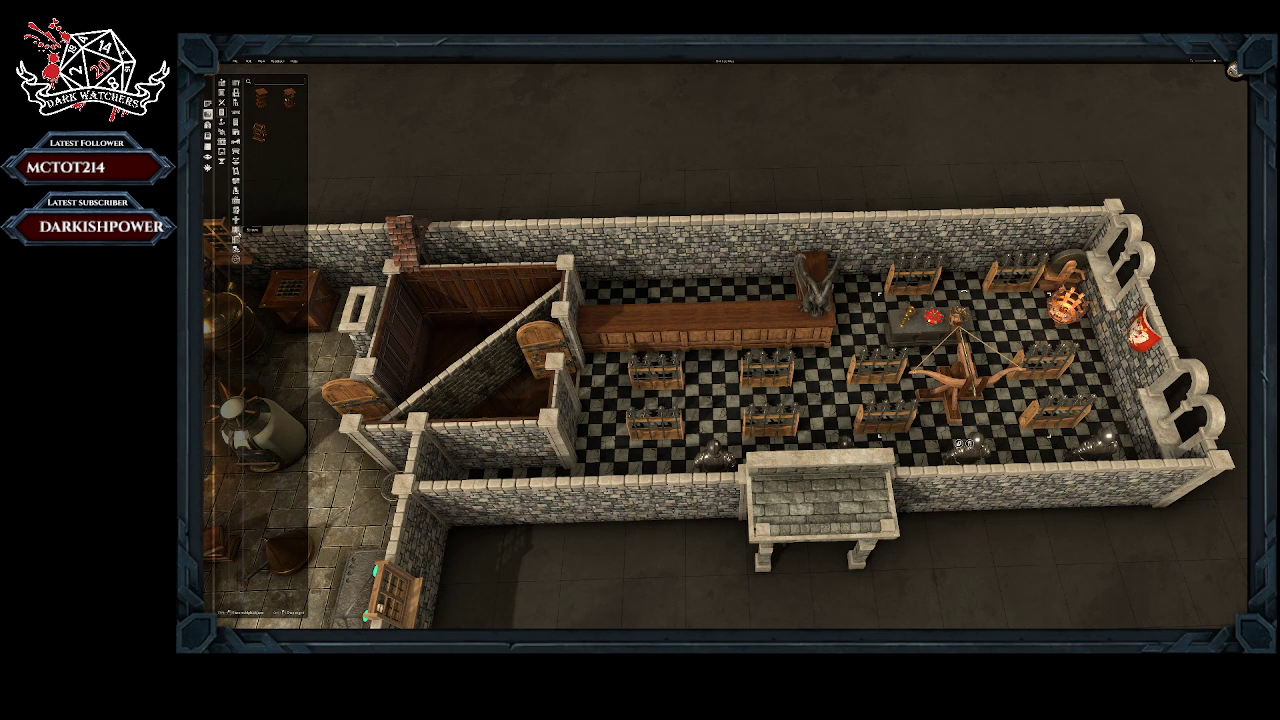
pyautogui.click(235, 212)
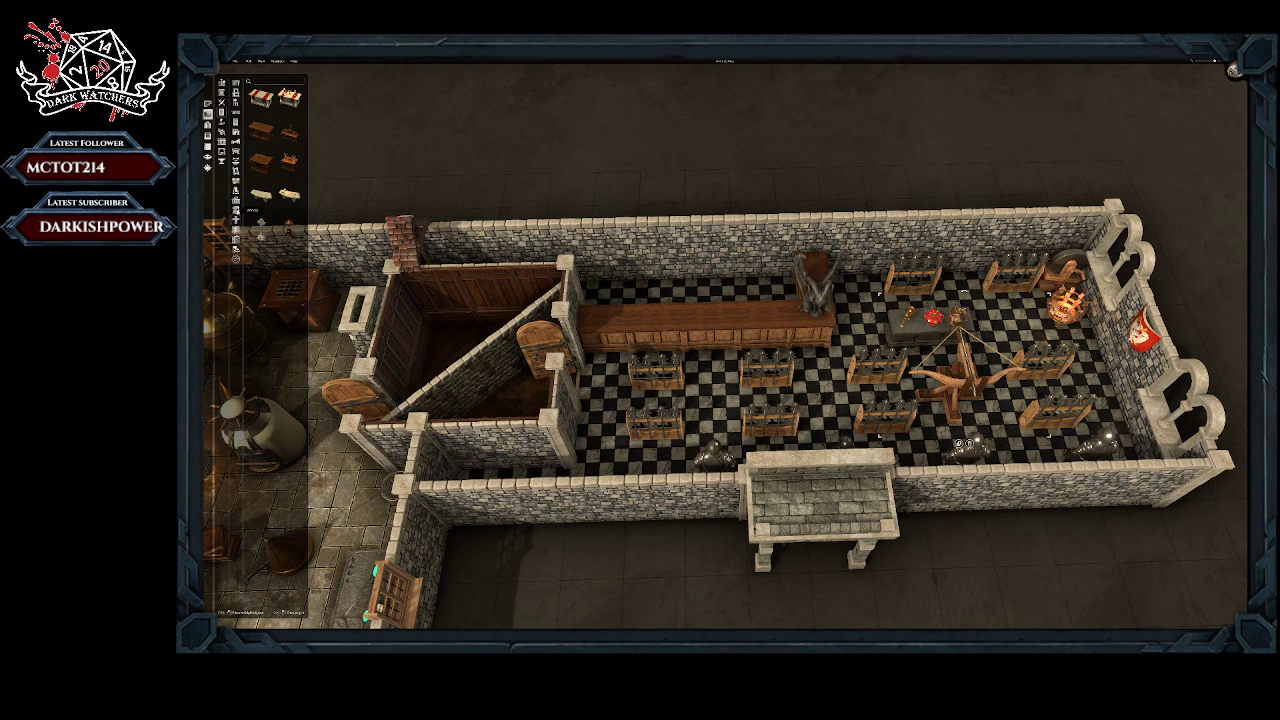
pyautogui.click(235, 201)
pyautogui.click(236, 201)
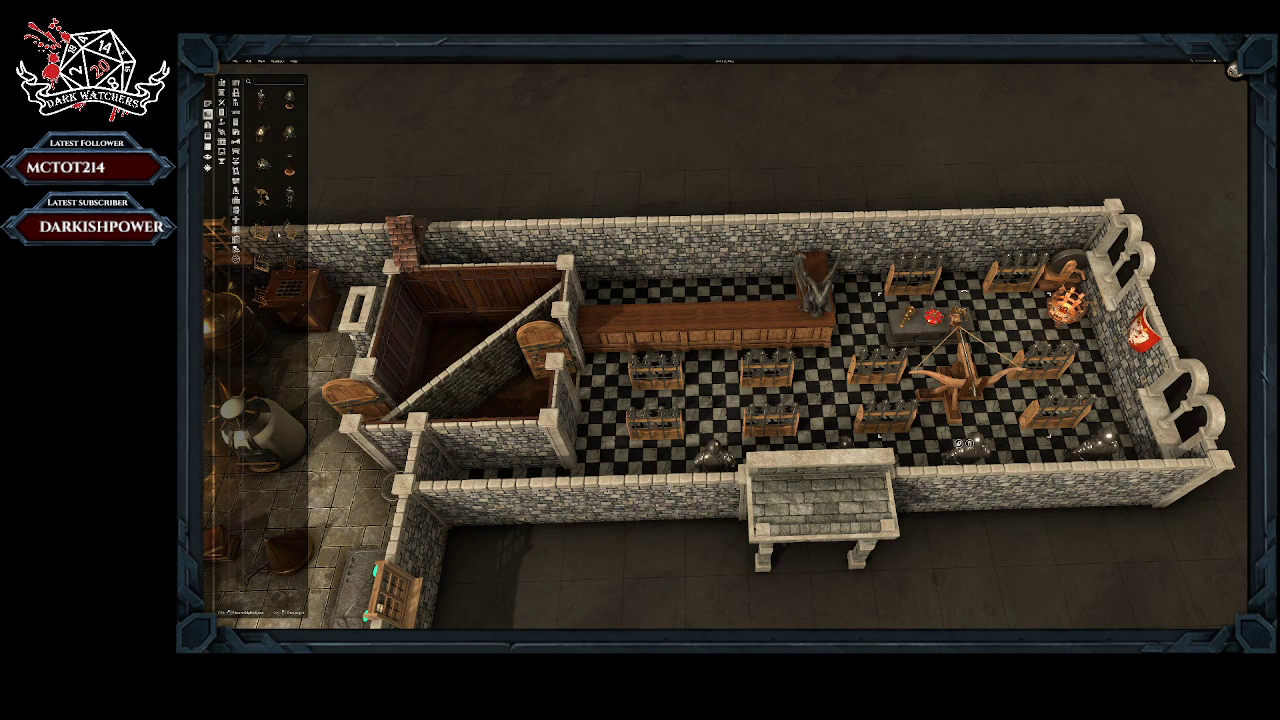
# Step: Test rotations of a tall spear rack and place it upright in the gap between two weapon racks beside the long counter
pyautogui.click(289, 231)
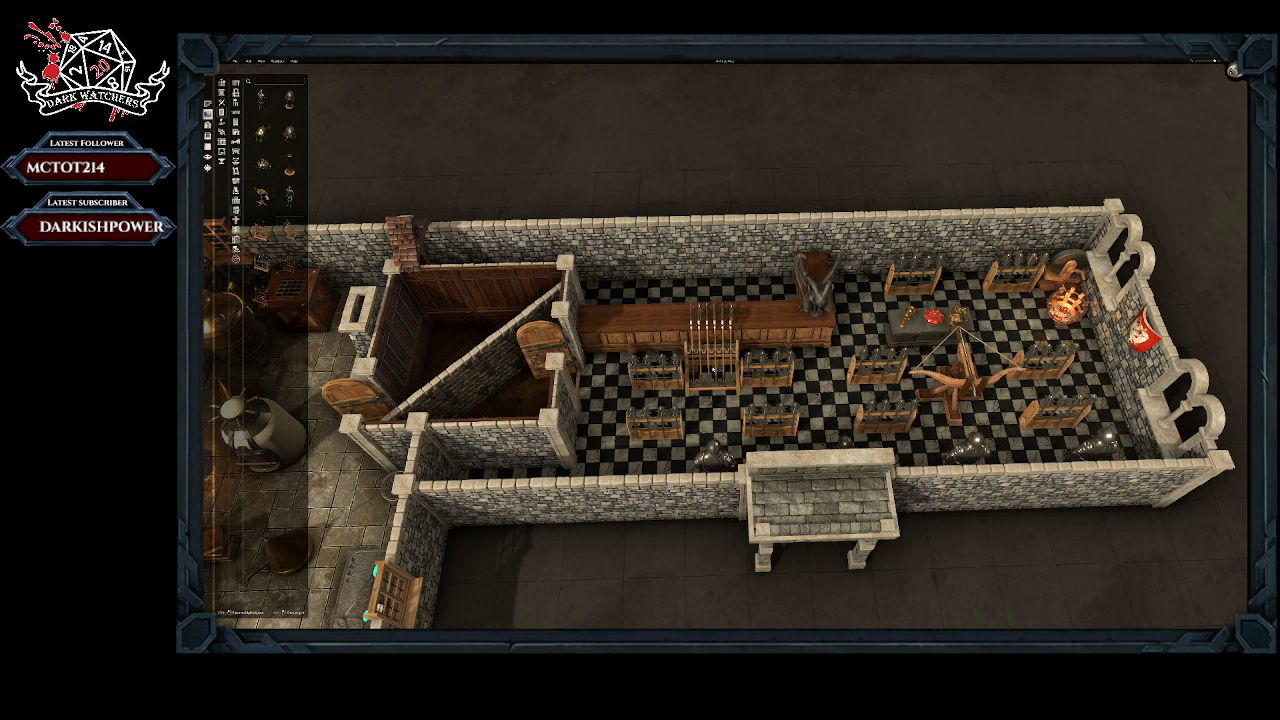
pyautogui.press('r')
pyautogui.press('r')
pyautogui.press('r')
pyautogui.press('r')
pyautogui.press('r')
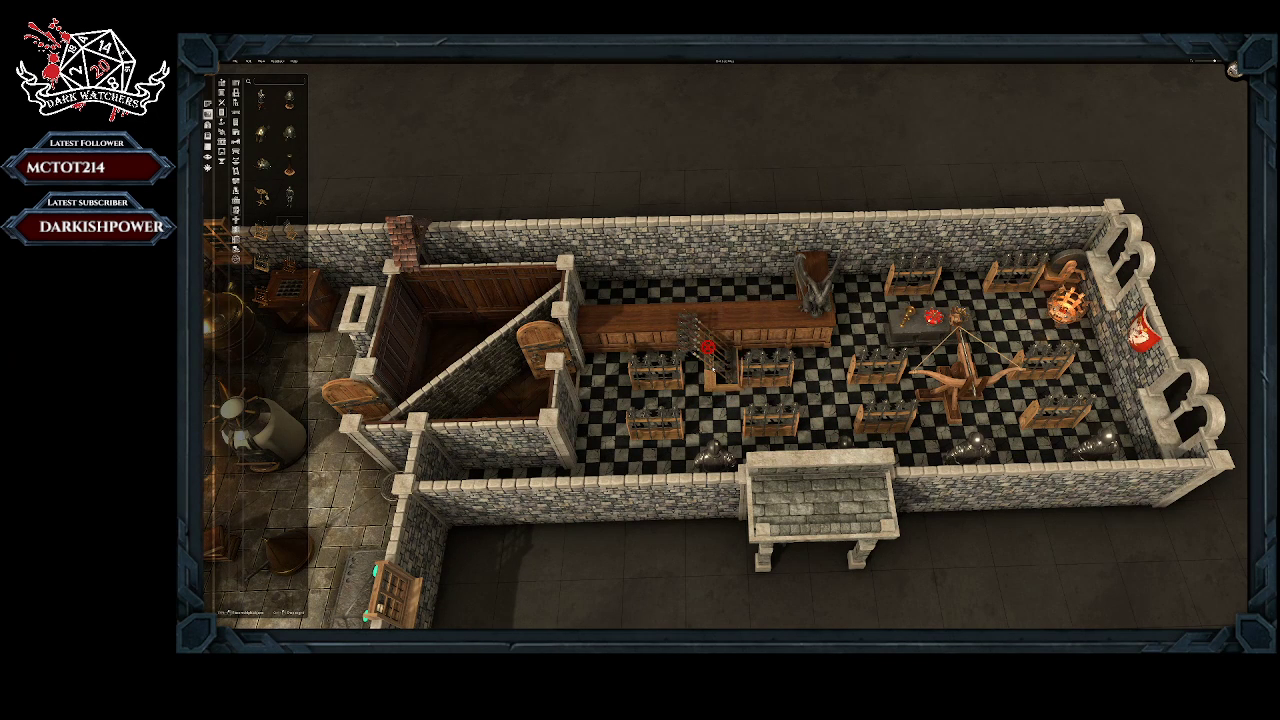
pyautogui.press('r')
pyautogui.press('r')
pyautogui.press('r')
pyautogui.press('r')
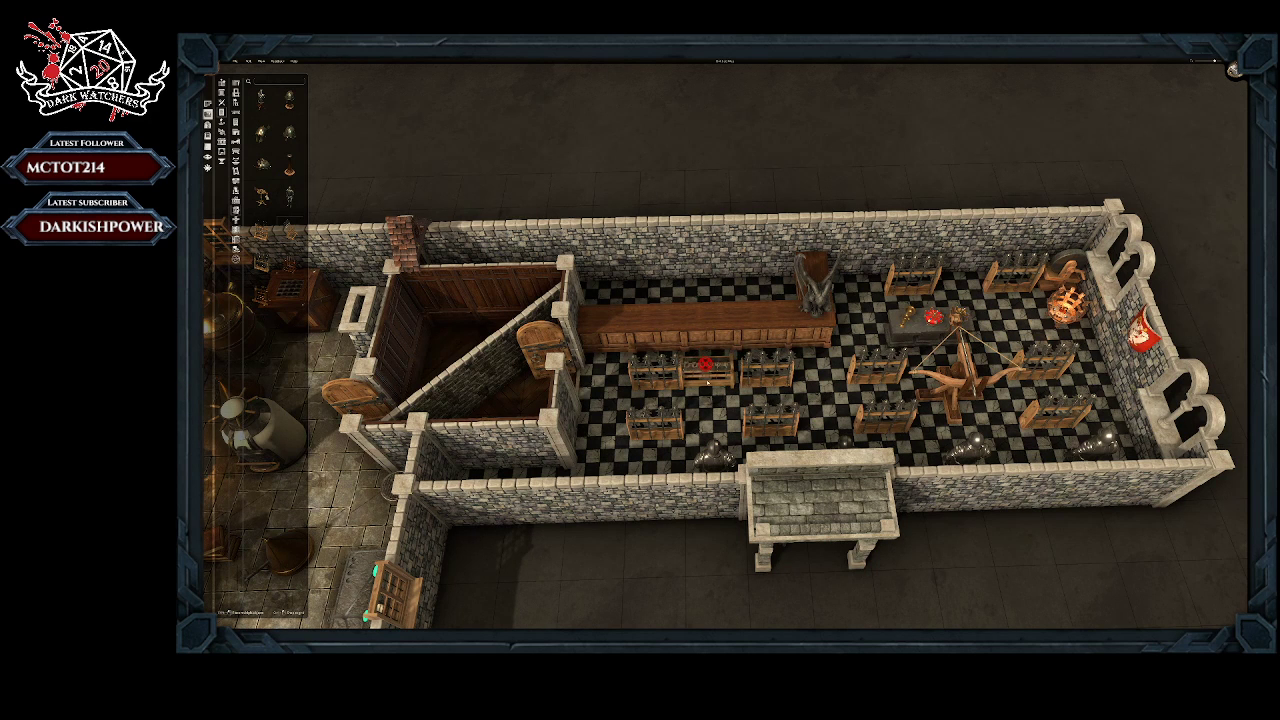
pyautogui.press('r')
pyautogui.press('r')
pyautogui.press('r')
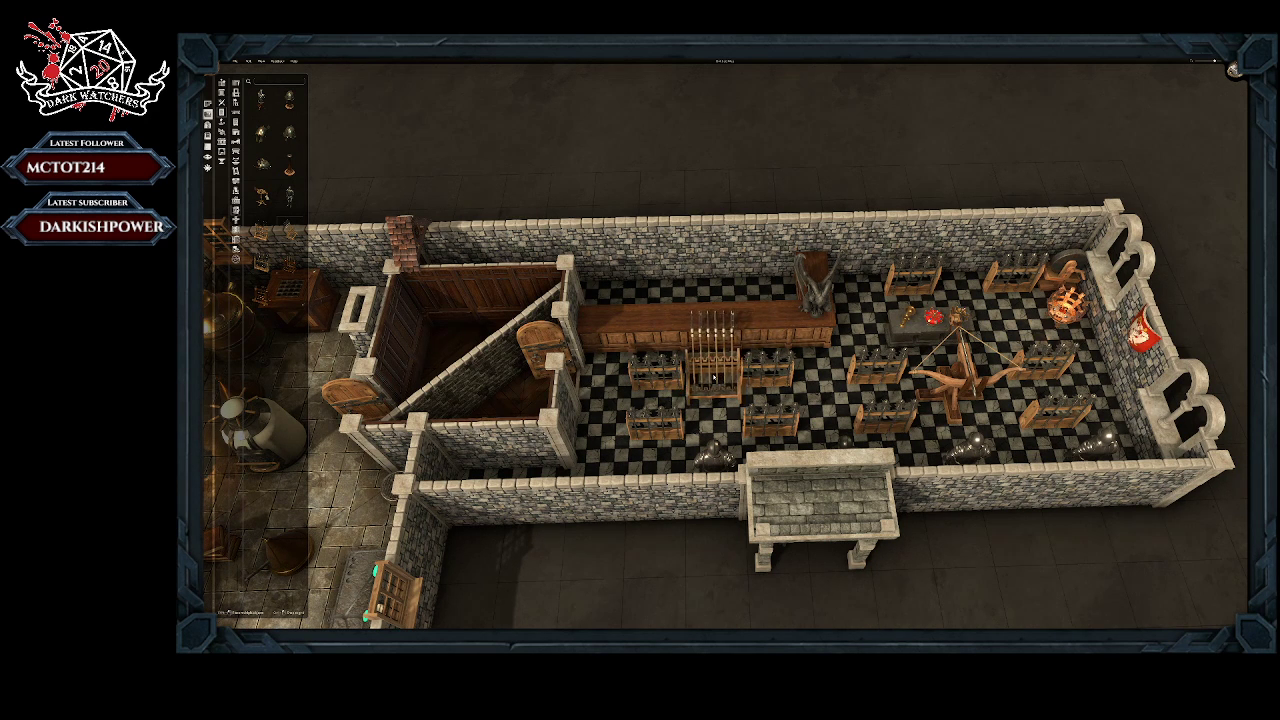
pyautogui.press('r')
pyautogui.press('r')
pyautogui.press('r')
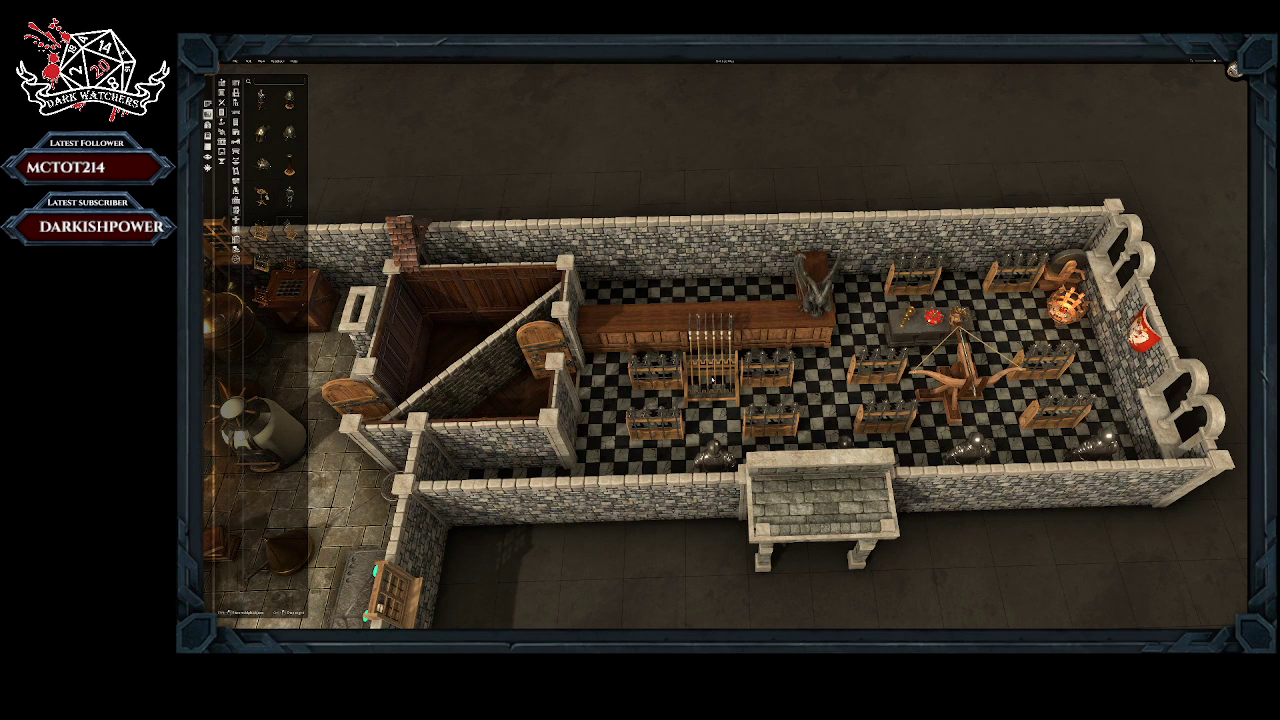
pyautogui.click(713, 380)
# Step: Place a dark wooden weapon rack in the front-row gap between two weapon racks, directly in front of the tall spear rack
pyautogui.click(292, 264)
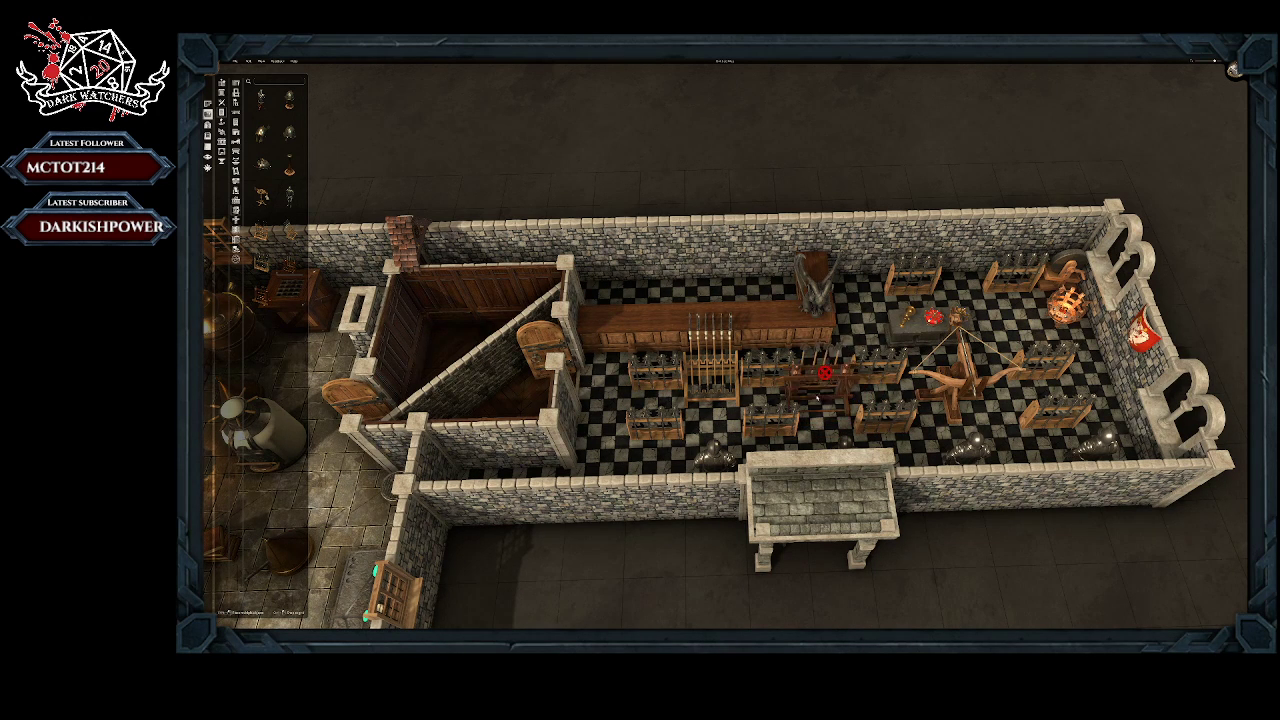
pyautogui.moveTo(820, 399); pyautogui.dragTo(819, 396)
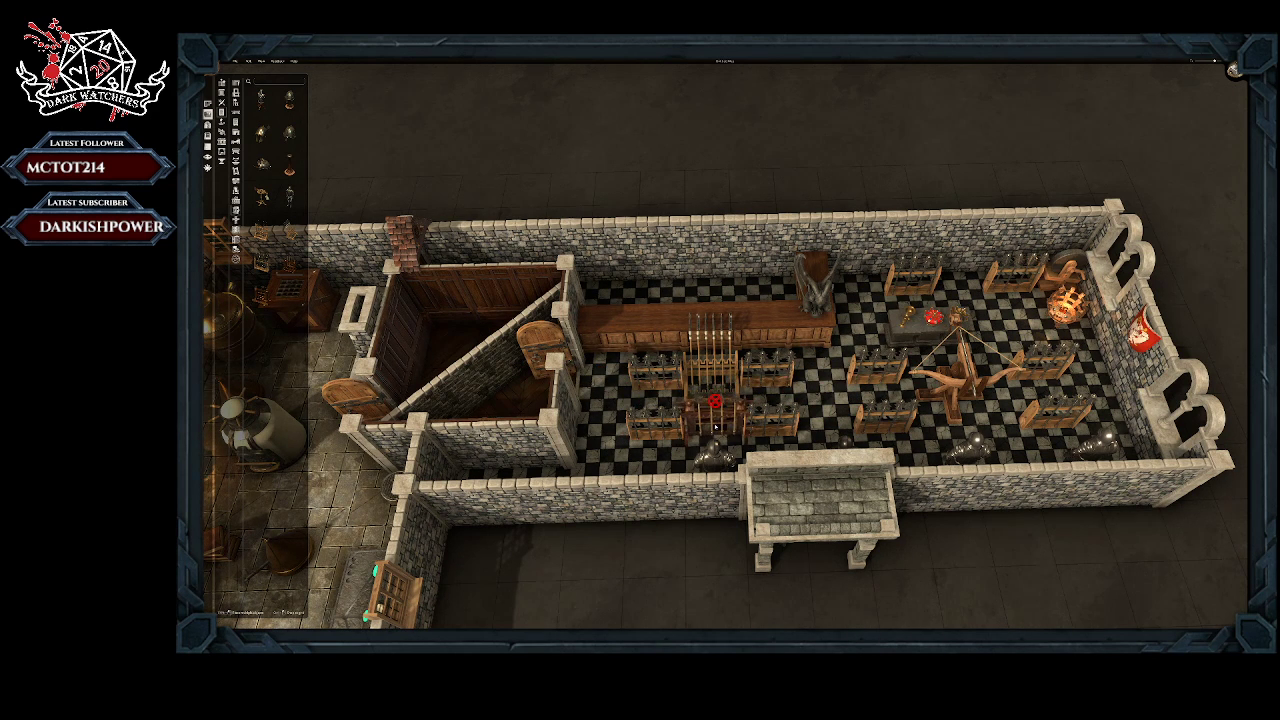
pyautogui.click(714, 428)
pyautogui.click(714, 428)
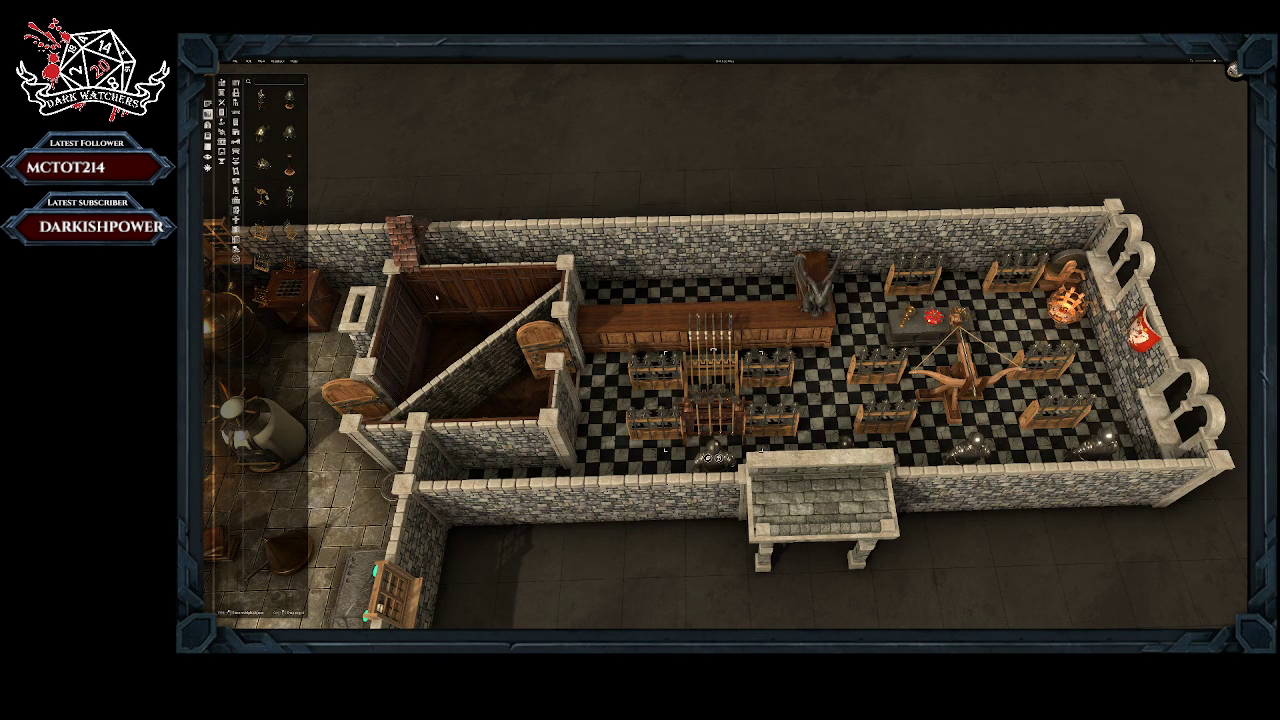
# Step: Place another dark wooden rack, rotated in line with the row, between the two rear-row weapon racks near the counter's statue end
pyautogui.click(260, 292)
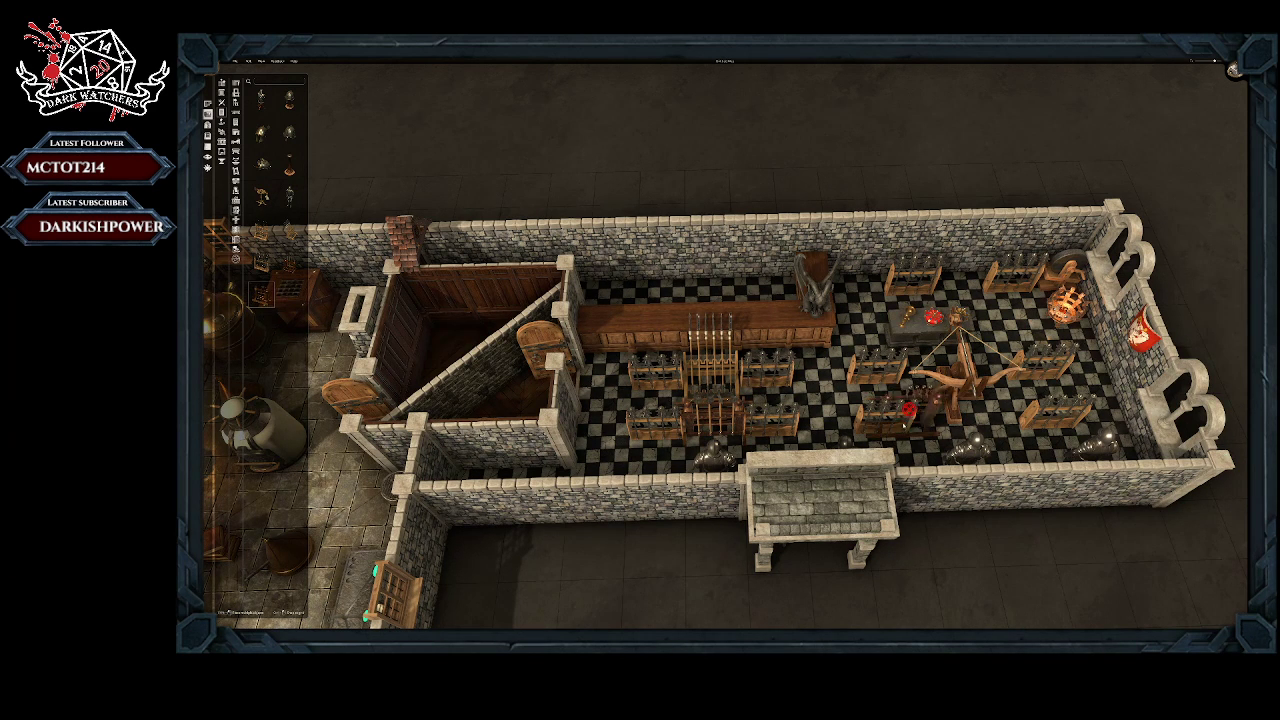
pyautogui.scroll(-5, 820, 396)
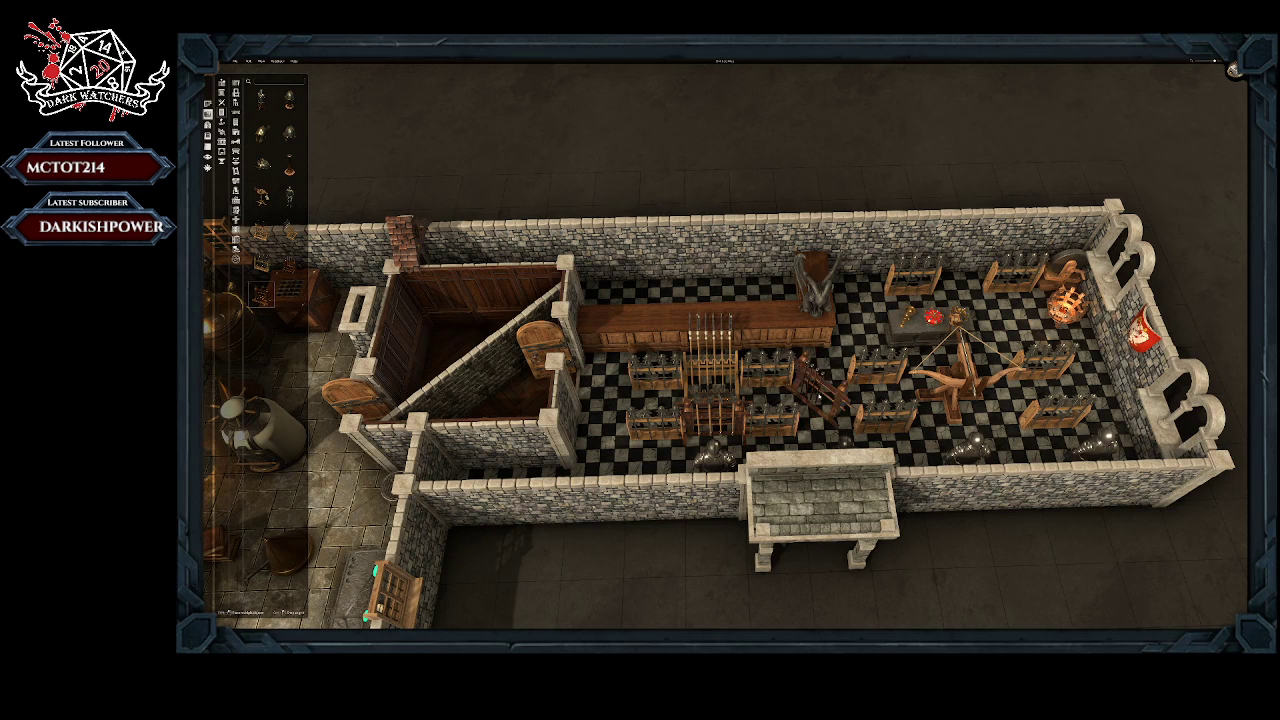
pyautogui.click(820, 375)
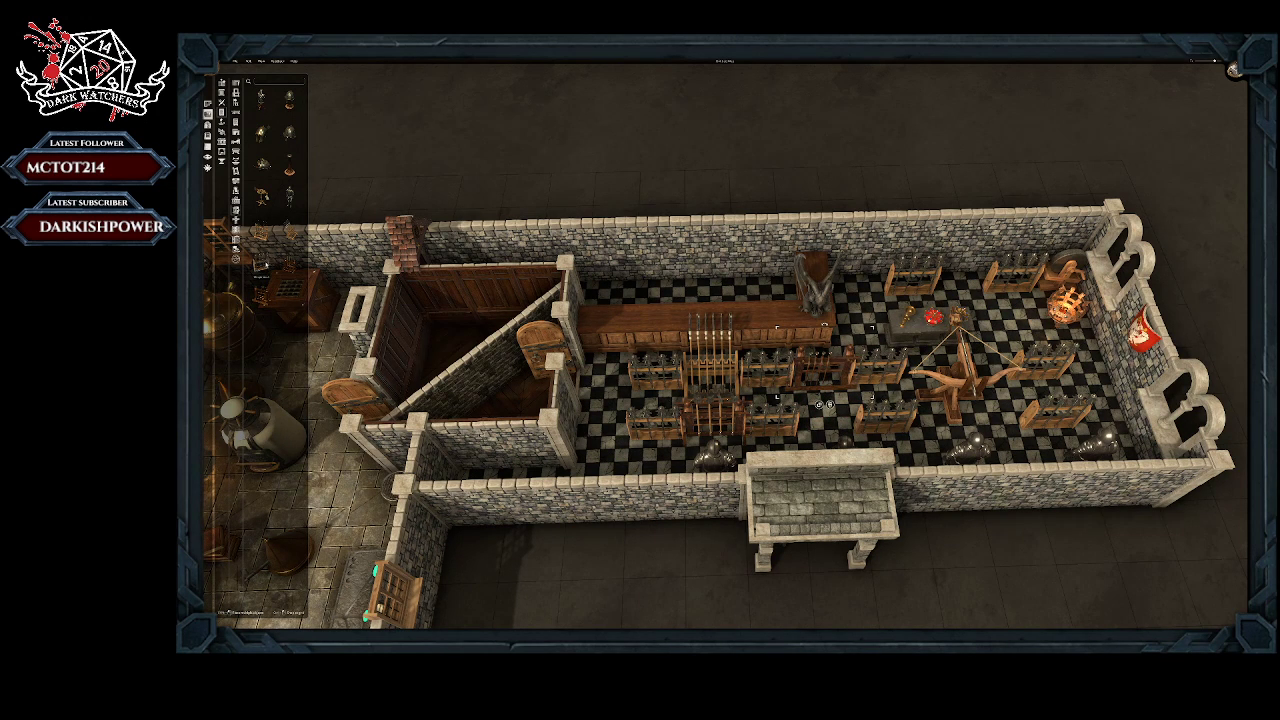
# Step: Delete the two weapon racks flanking the tall spear rack in the rear row
pyautogui.click(666, 370)
pyautogui.click(660, 405)
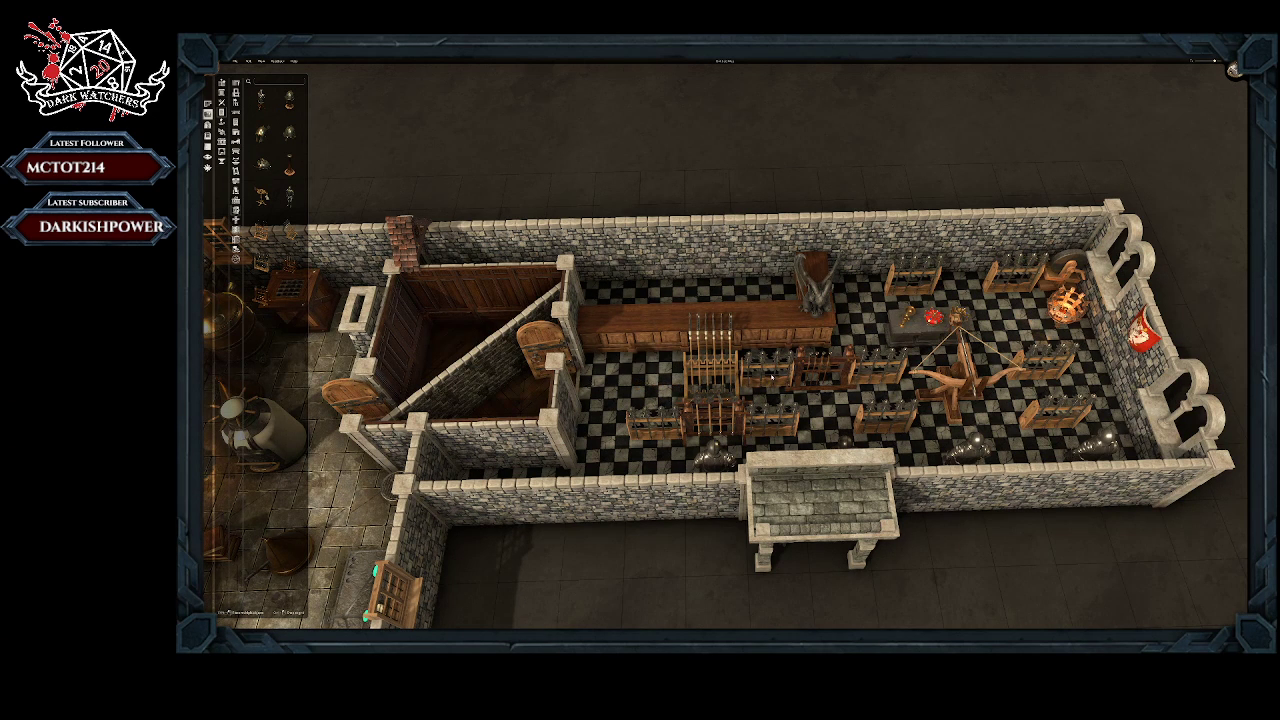
pyautogui.click(775, 376)
pyautogui.click(774, 402)
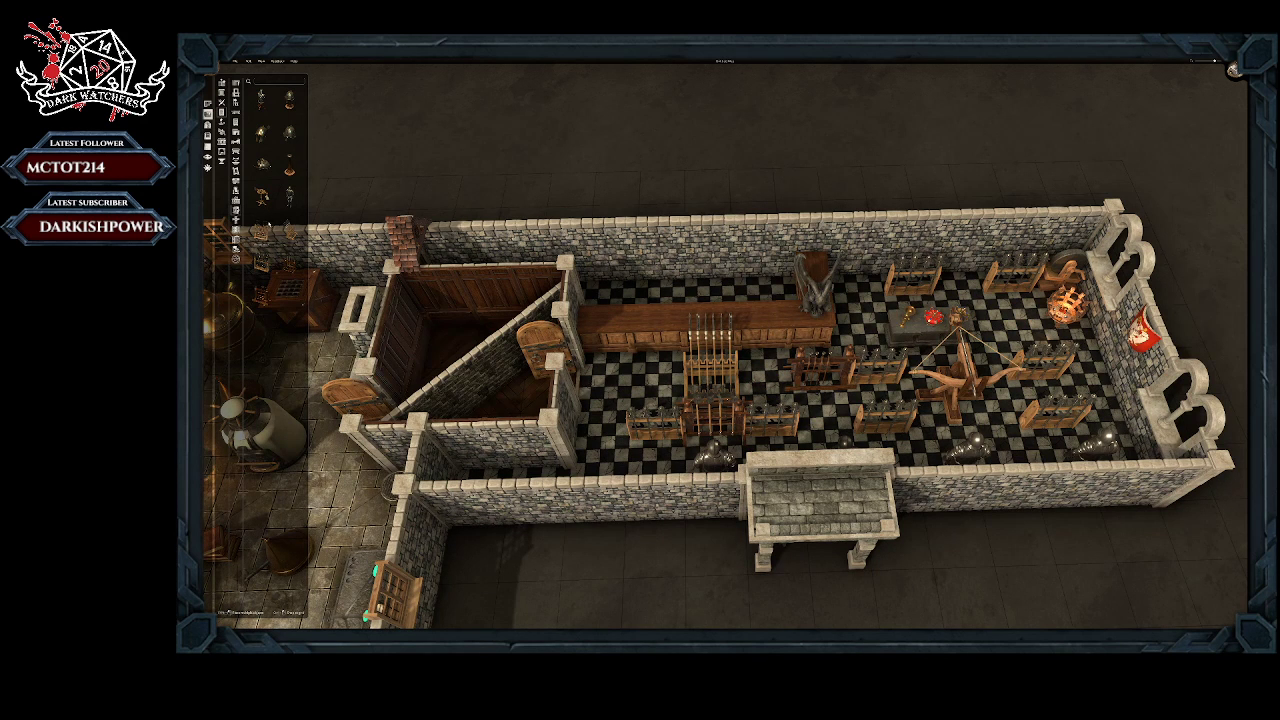
# Step: Place a light wooden display rack in the emptied space on the door side of the tall spear rack, testing rotations to align it with the row
pyautogui.click(262, 230)
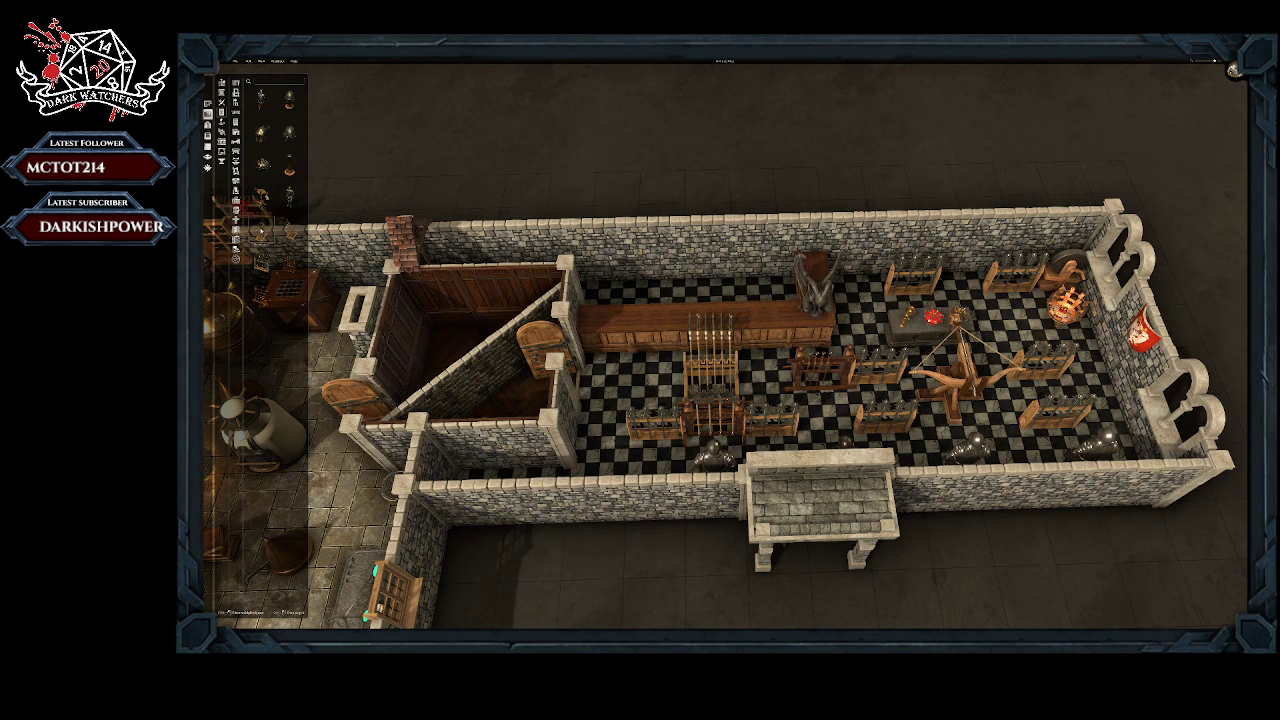
pyautogui.press('r')
pyautogui.press('r')
pyautogui.press('r')
pyautogui.press('r')
pyautogui.press('r')
pyautogui.press('r')
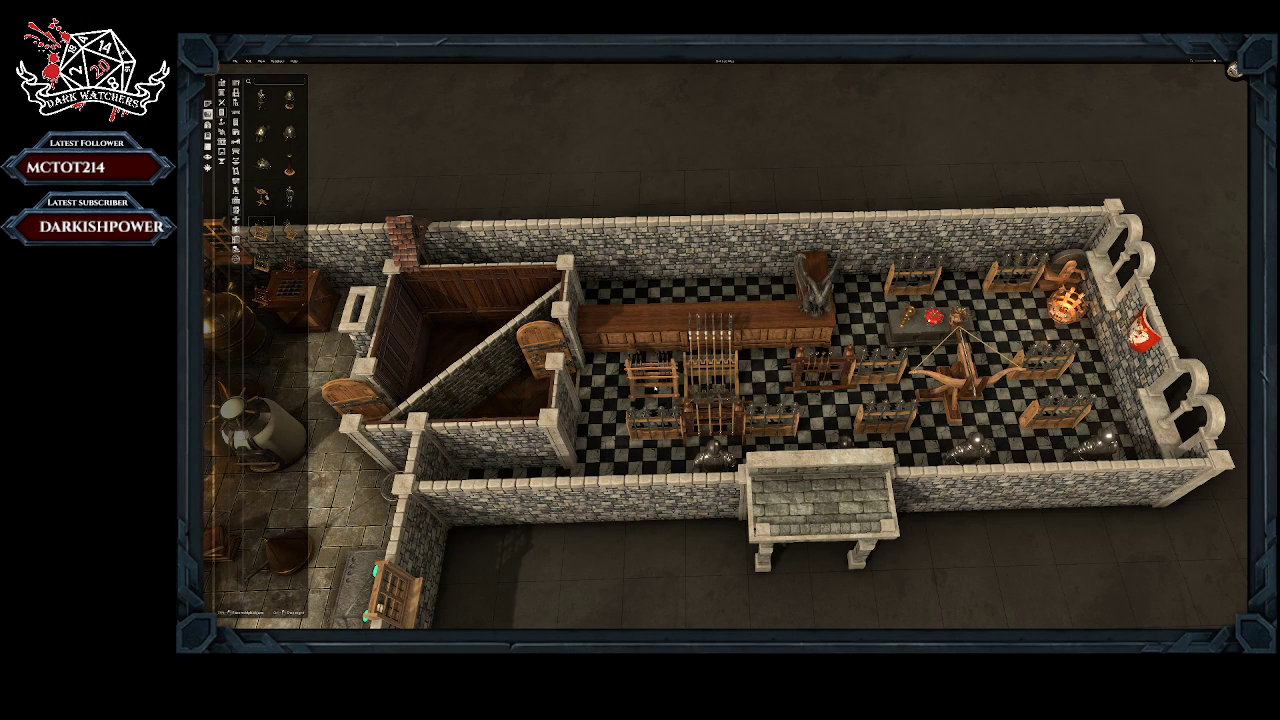
pyautogui.keyDown('ctrl'); pyautogui.scroll(-1, 658, 390); pyautogui.keyUp('ctrl')
pyautogui.keyDown('ctrl'); pyautogui.scroll(-2, 658, 390); pyautogui.keyUp('ctrl')
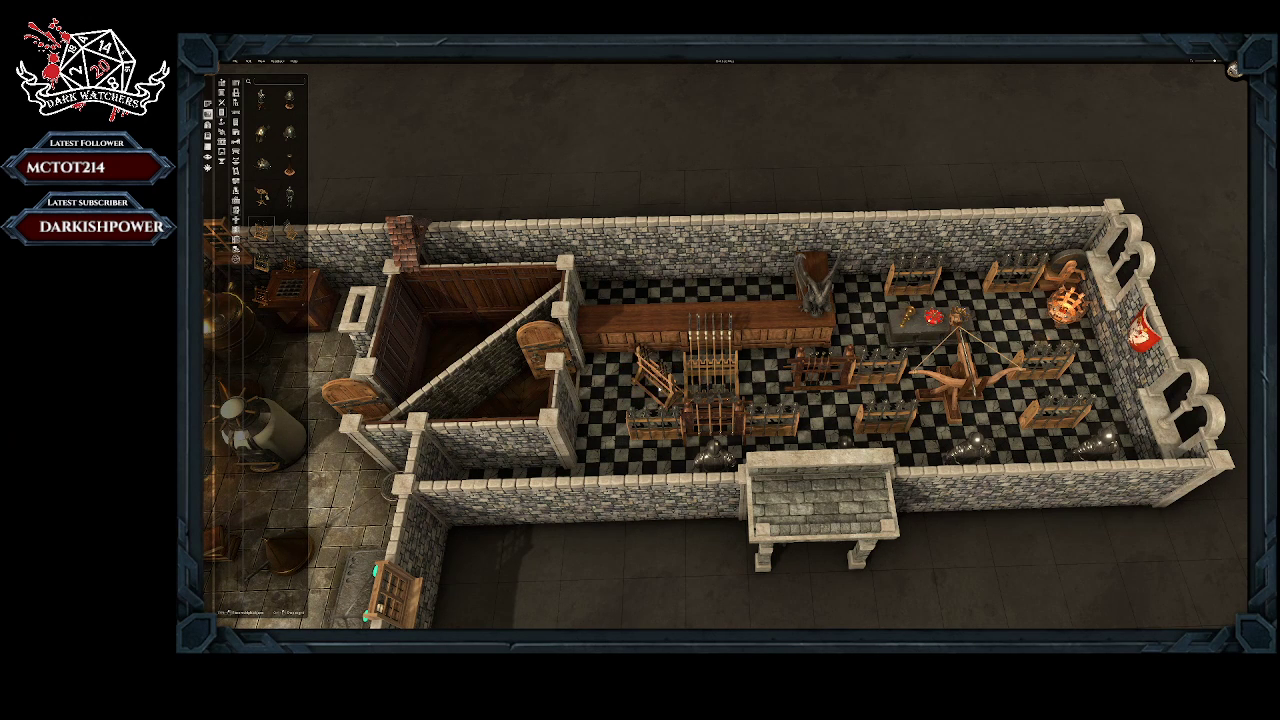
pyautogui.keyDown('ctrl'); pyautogui.scroll(-3, 658, 380); pyautogui.keyUp('ctrl')
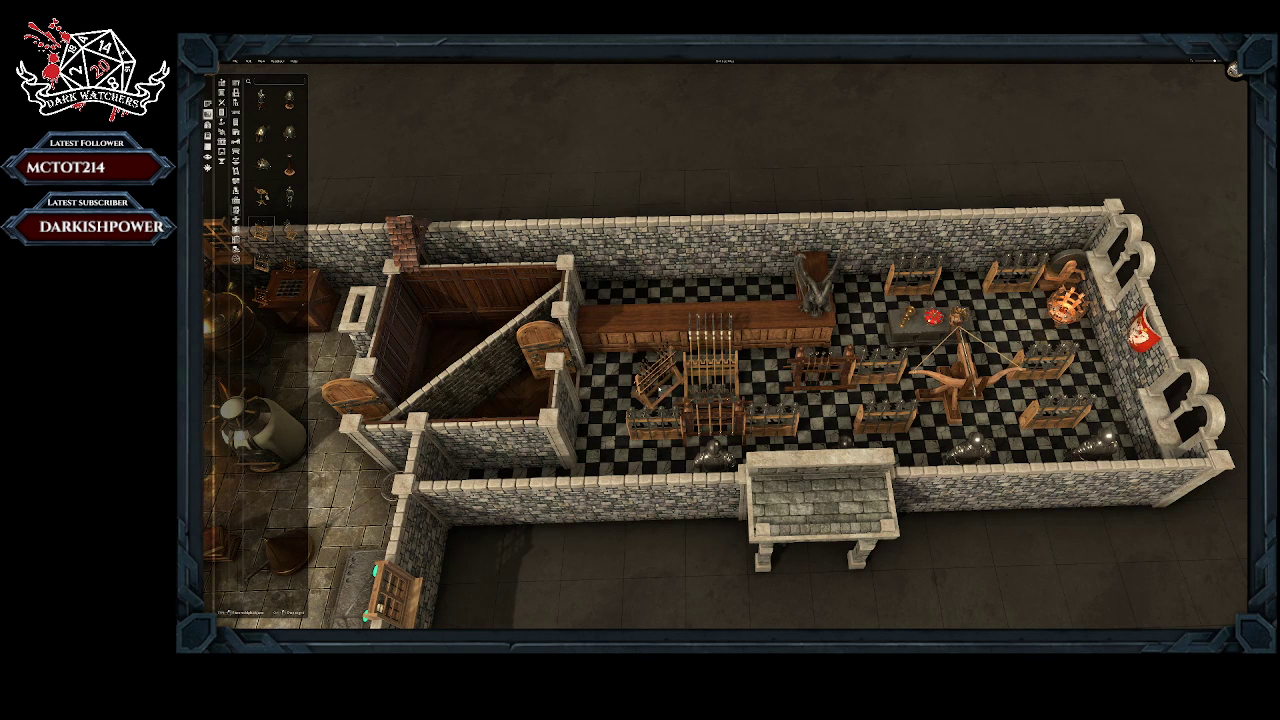
pyautogui.keyDown('ctrl'); pyautogui.scroll(-1, 658, 390); pyautogui.keyUp('ctrl')
pyautogui.click(658, 390)
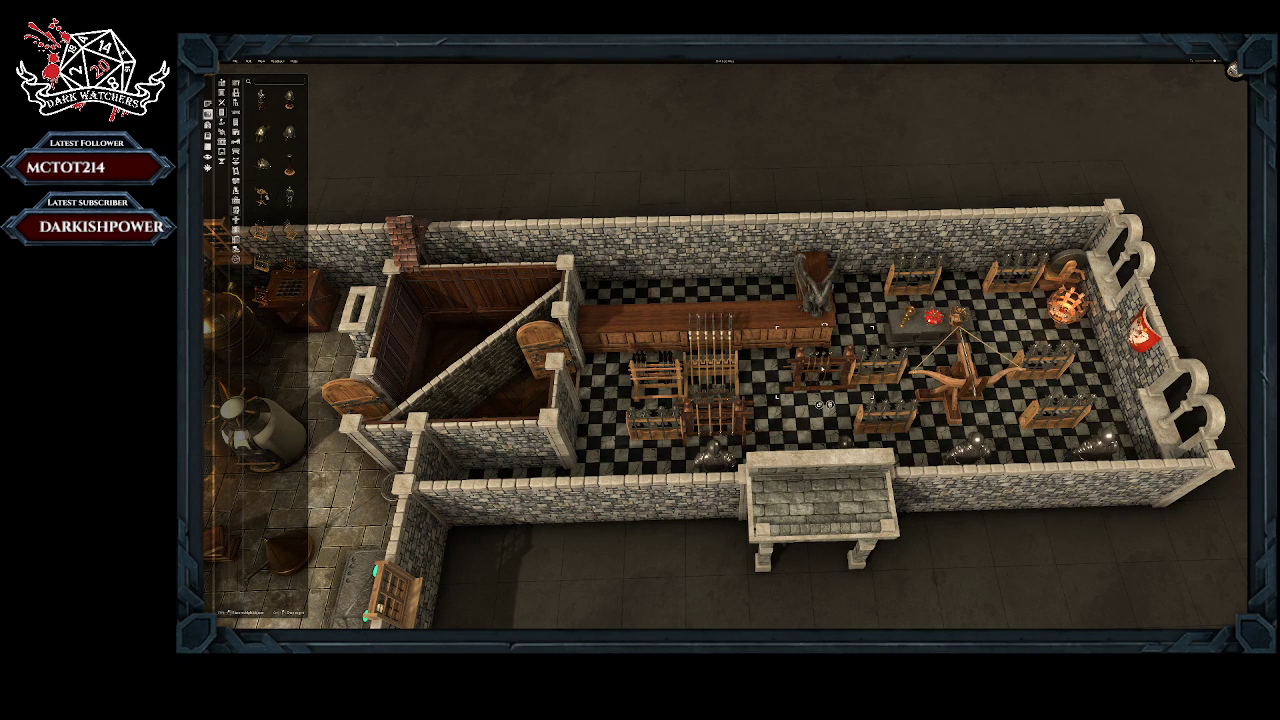
# Step: Close up the rows by moving the dark rear-row rack and the two weapon racks beside the ballista toward the tall spear rack
pyautogui.moveTo(818, 404); pyautogui.dragTo(777, 411)
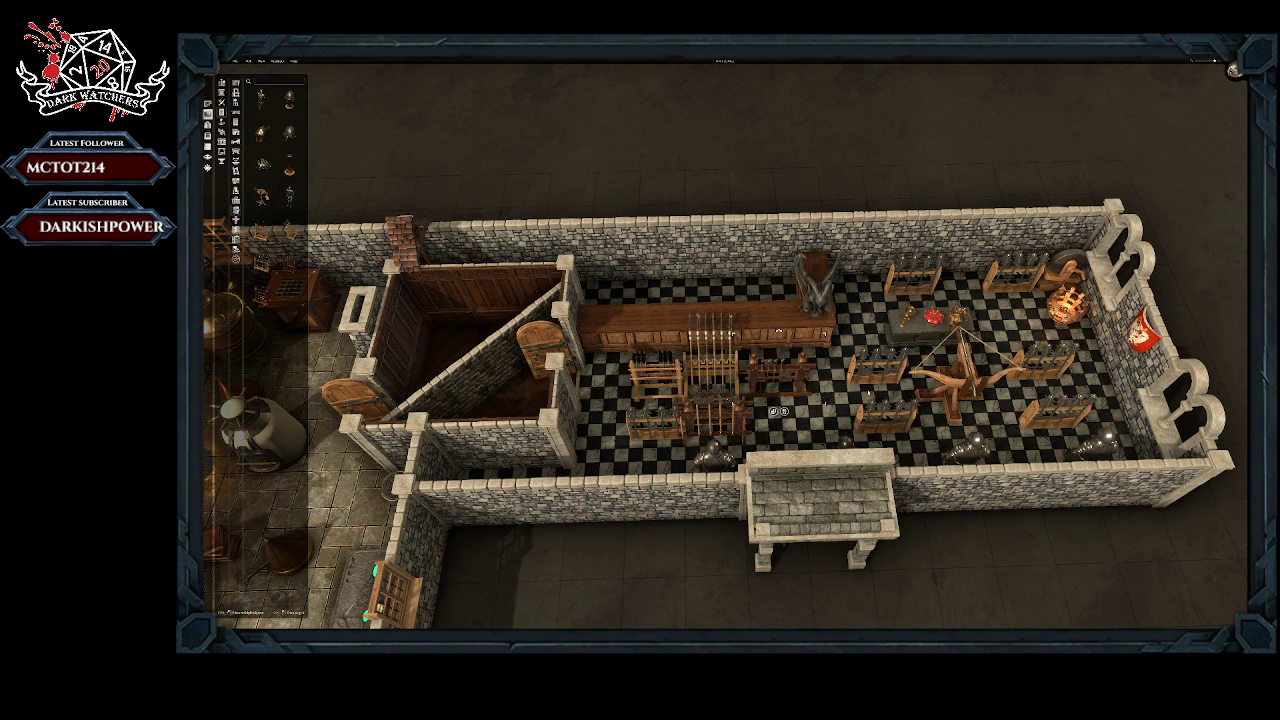
pyautogui.moveTo(880, 398); pyautogui.dragTo(837, 408)
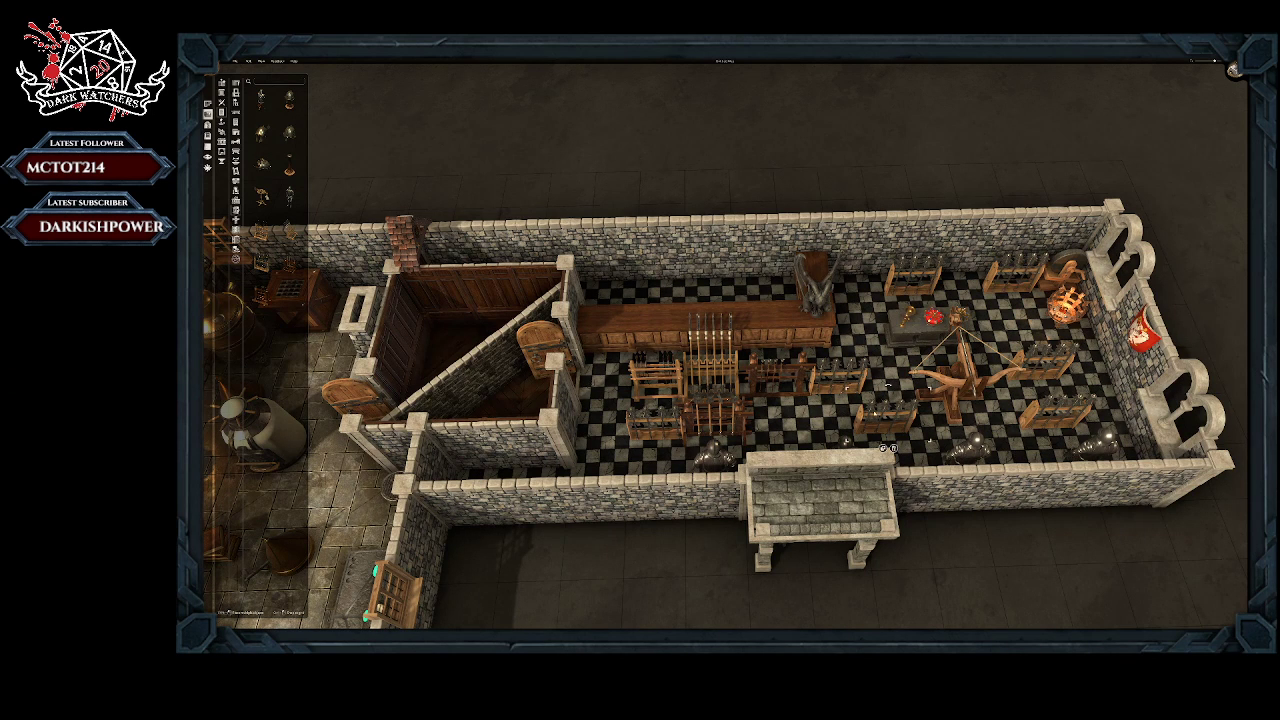
pyautogui.moveTo(889, 449)
pyautogui.mouseDown()
pyautogui.moveTo(812, 449)
pyautogui.moveTo(844, 446)
pyautogui.mouseUp()
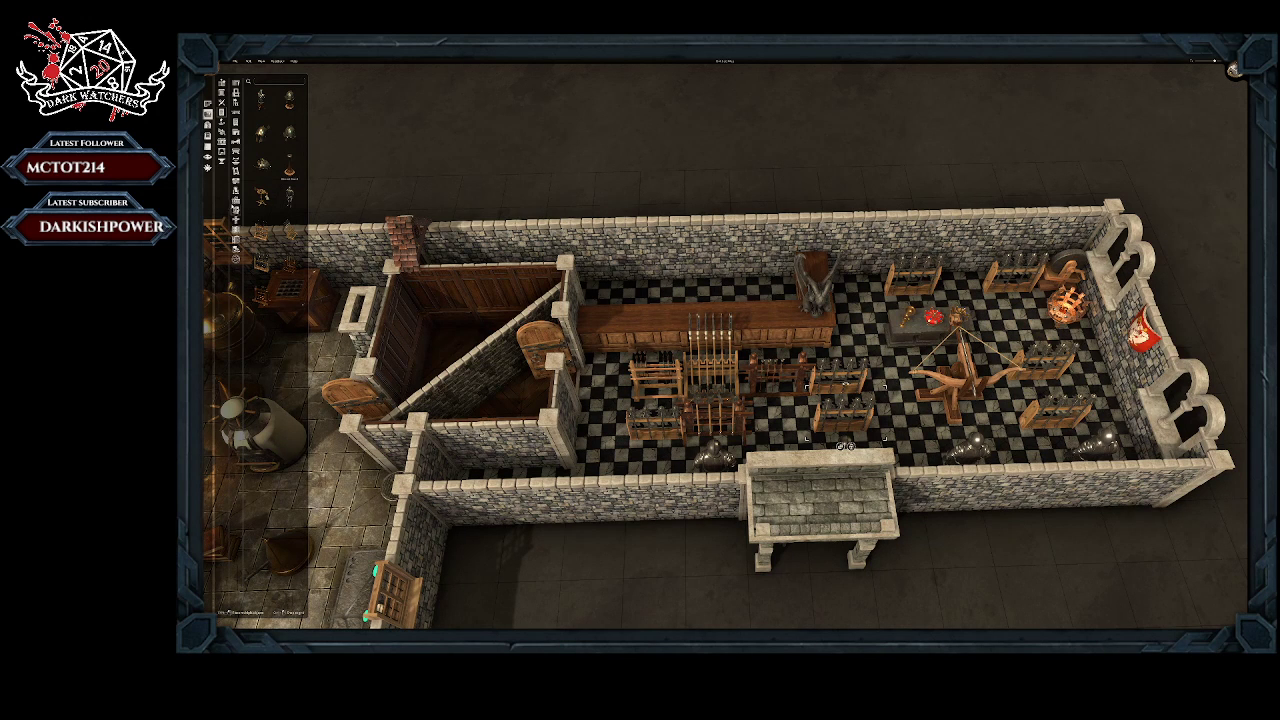
pyautogui.moveTo(845, 446); pyautogui.dragTo(845, 446)
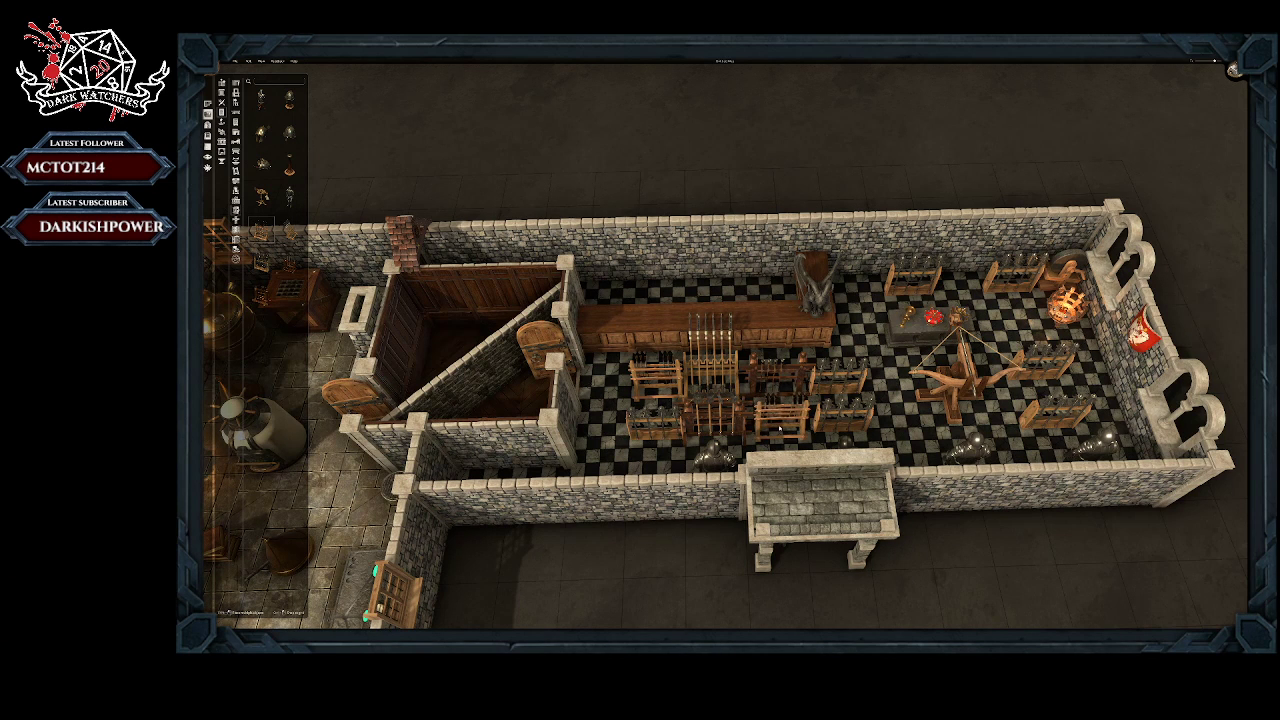
# Step: Place a light wooden display rack in the front-row gap beside the dark rack
pyautogui.click(779, 429)
pyautogui.rightClick(779, 429)
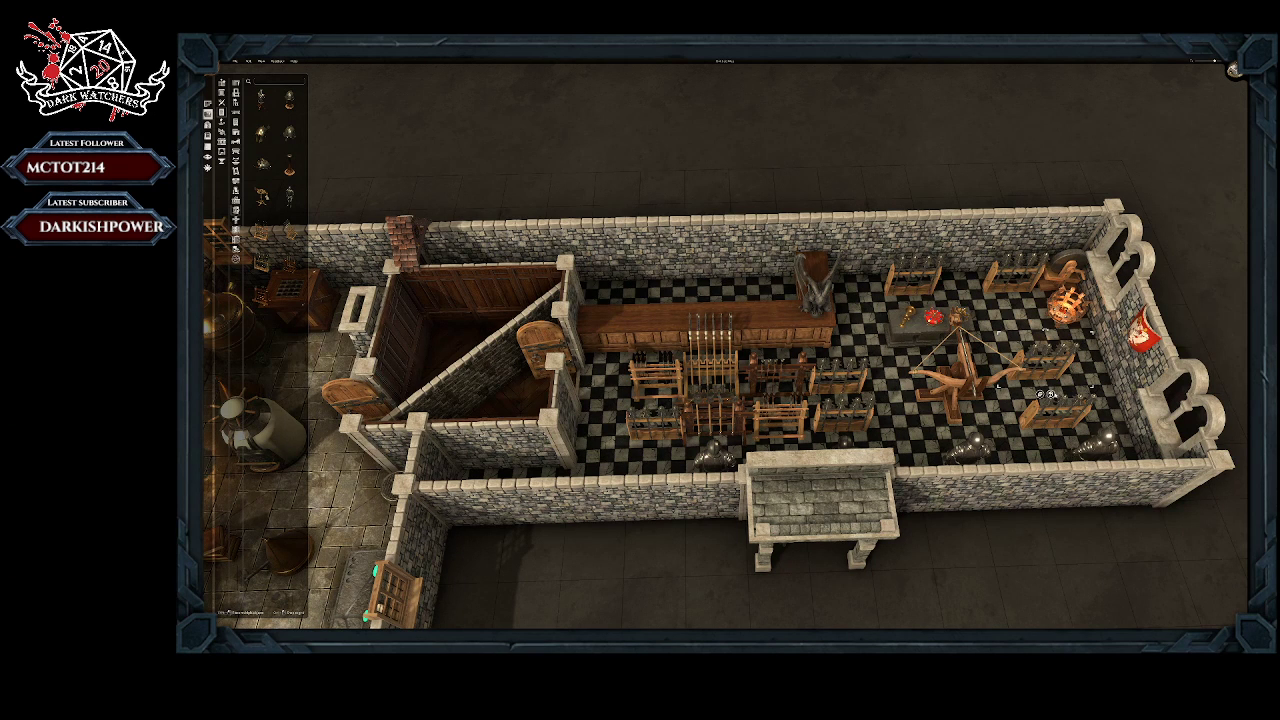
# Step: Delete the weapon rack between the ballista and the arched wall, try a replacement rack there and undo the placement
pyautogui.press('Delete')
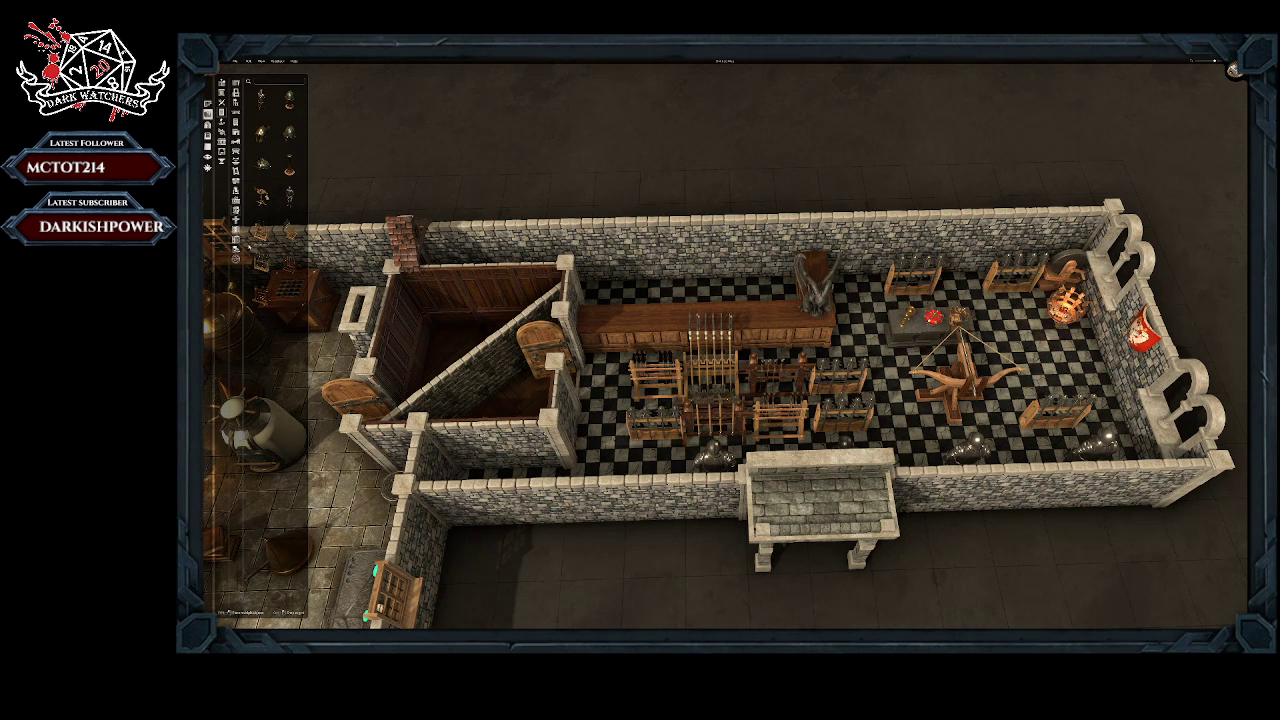
pyautogui.click(261, 263)
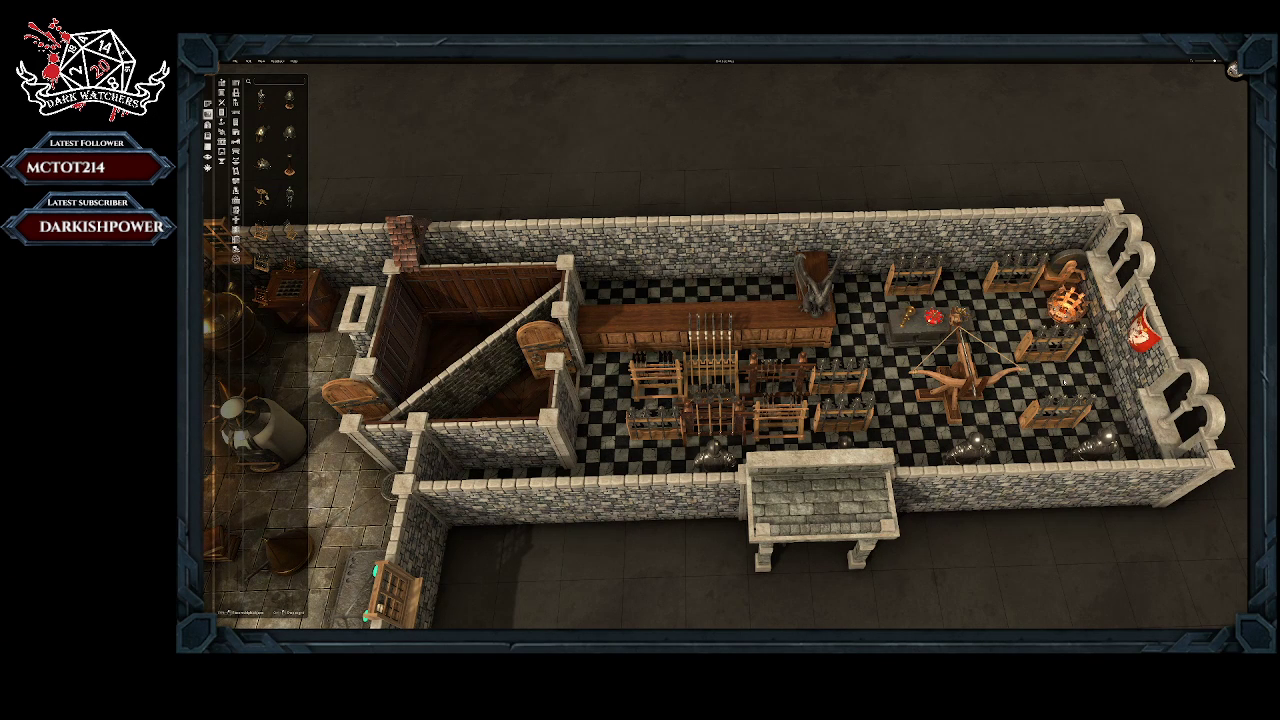
pyautogui.hotkey('ctrl', 'z')
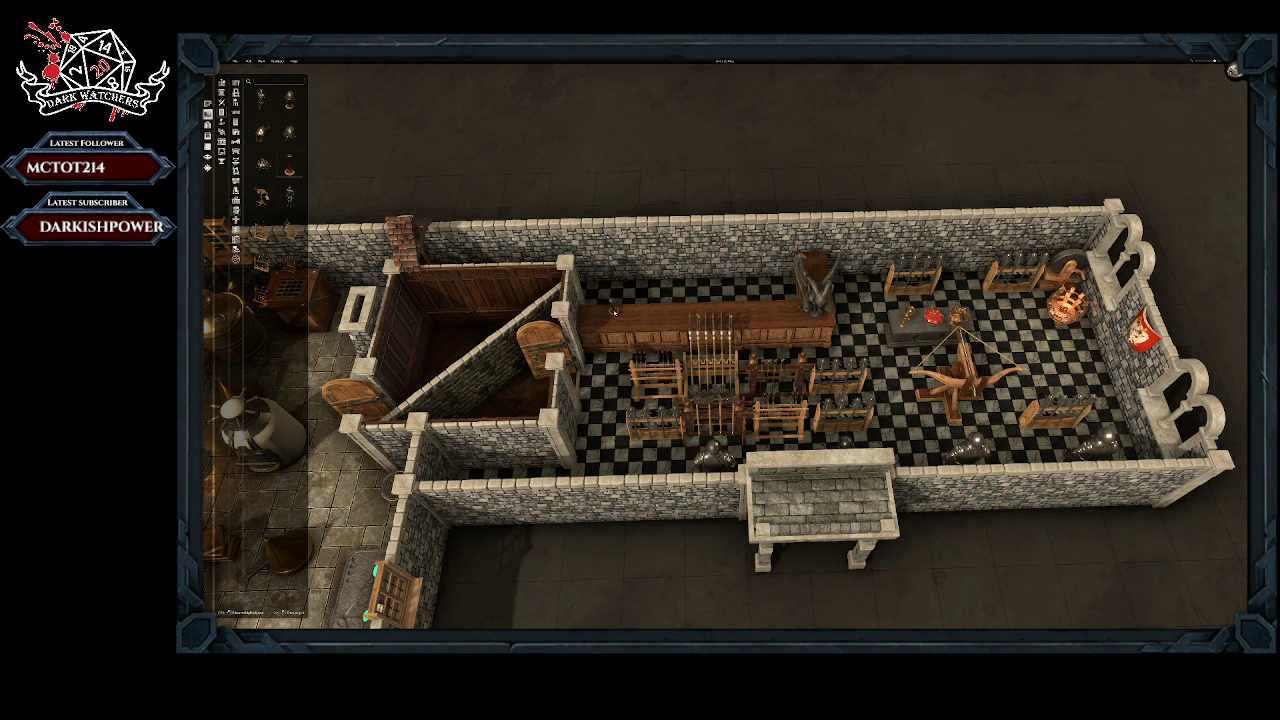
pyautogui.click(262, 132)
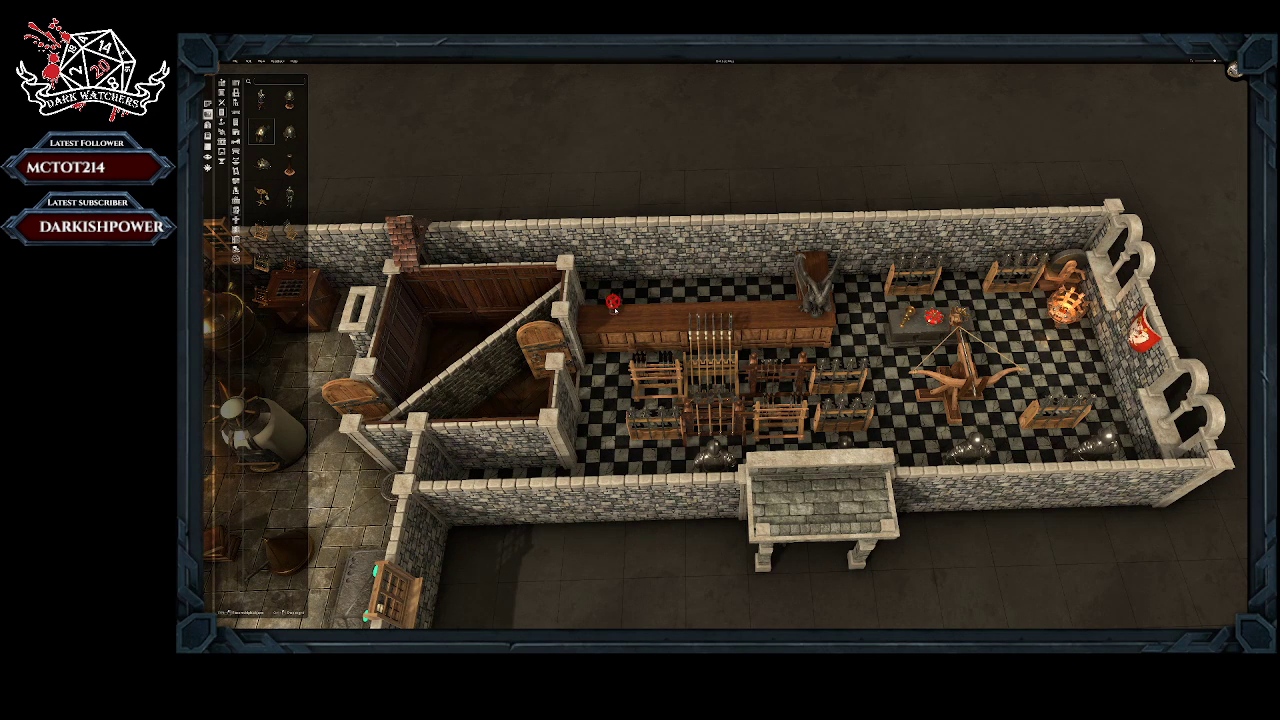
pyautogui.click(613, 307)
pyautogui.click(613, 305)
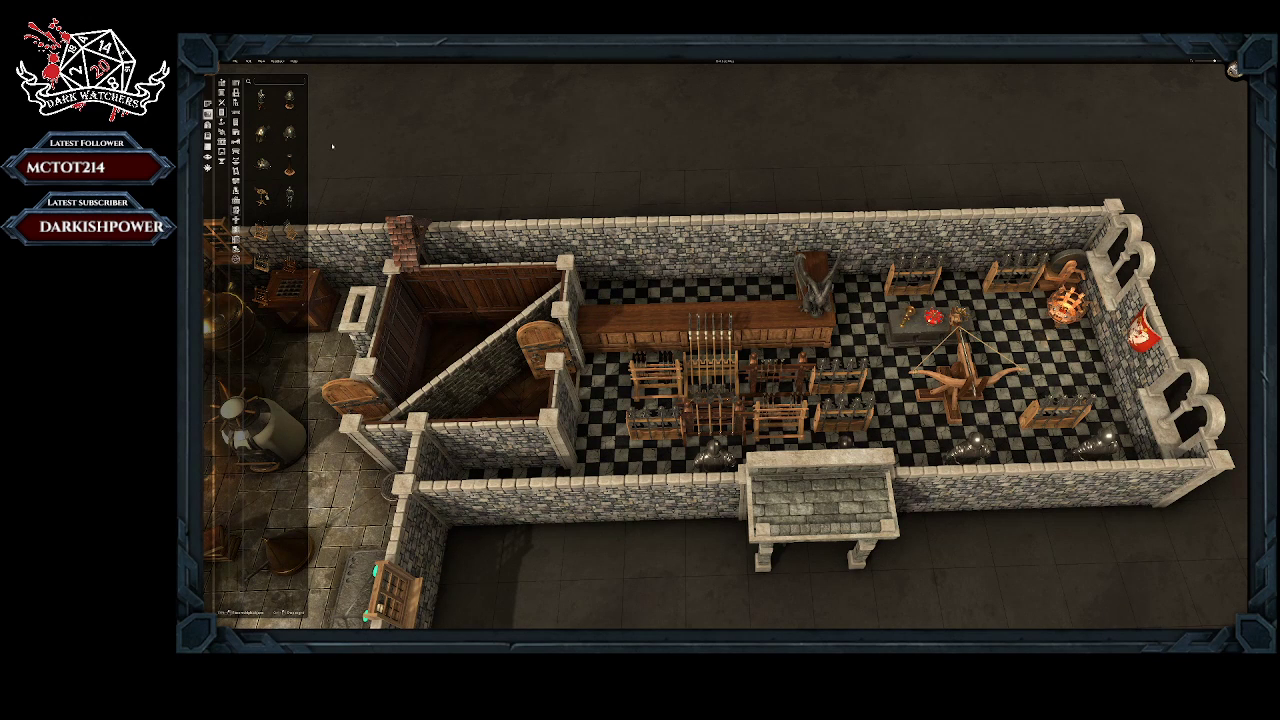
# Step: Line up two matching helmets, a smaller armour piece and a different helmet on the door end of the long counter
pyautogui.click(289, 98)
pyautogui.click(598, 305)
pyautogui.click(289, 98)
pyautogui.click(615, 305)
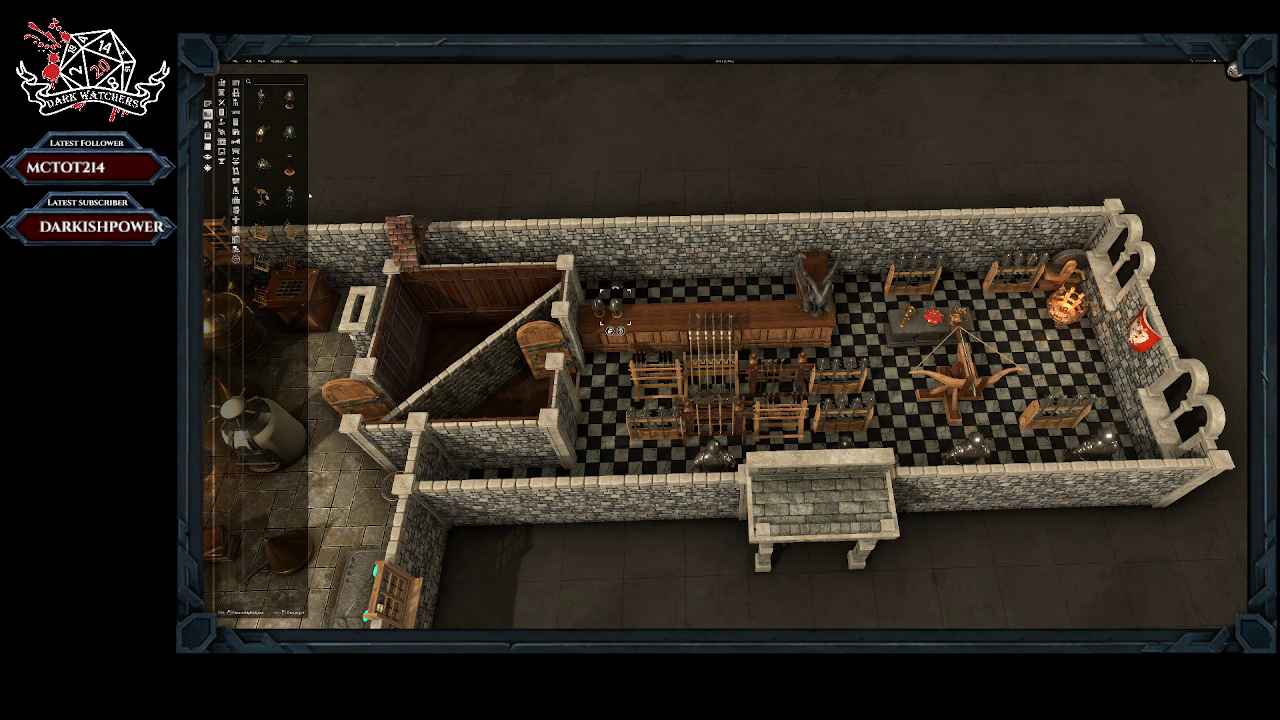
pyautogui.click(261, 163)
pyautogui.click(648, 316)
pyautogui.click(261, 132)
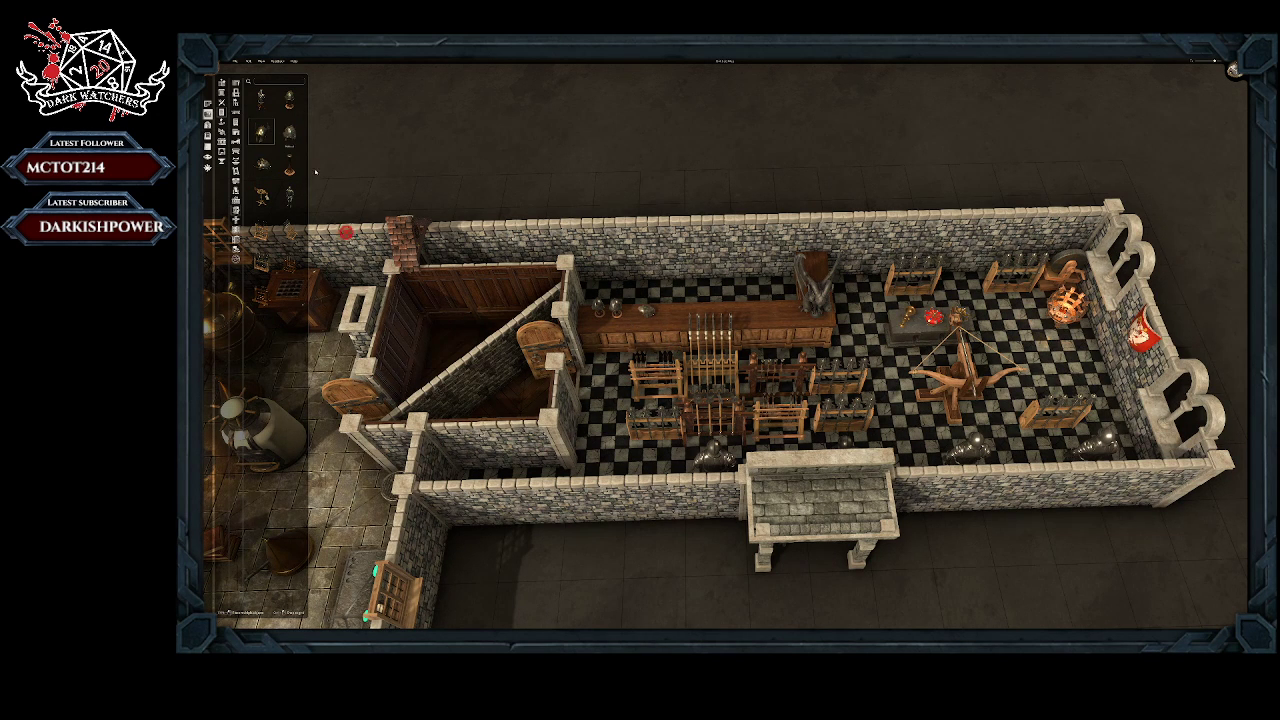
pyautogui.click(665, 316)
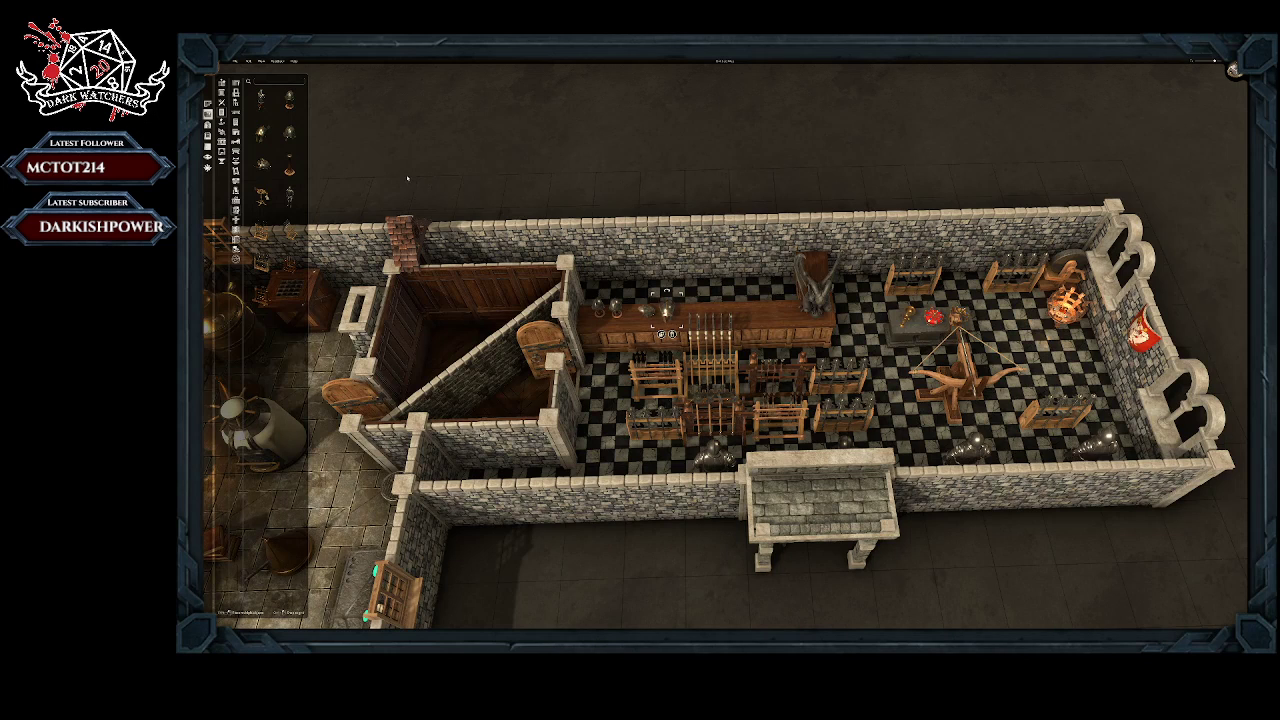
# Step: Stand a suit of armour beside the statue at the counter's end and place a dark wooden rack next to the fire brazier
pyautogui.click(264, 98)
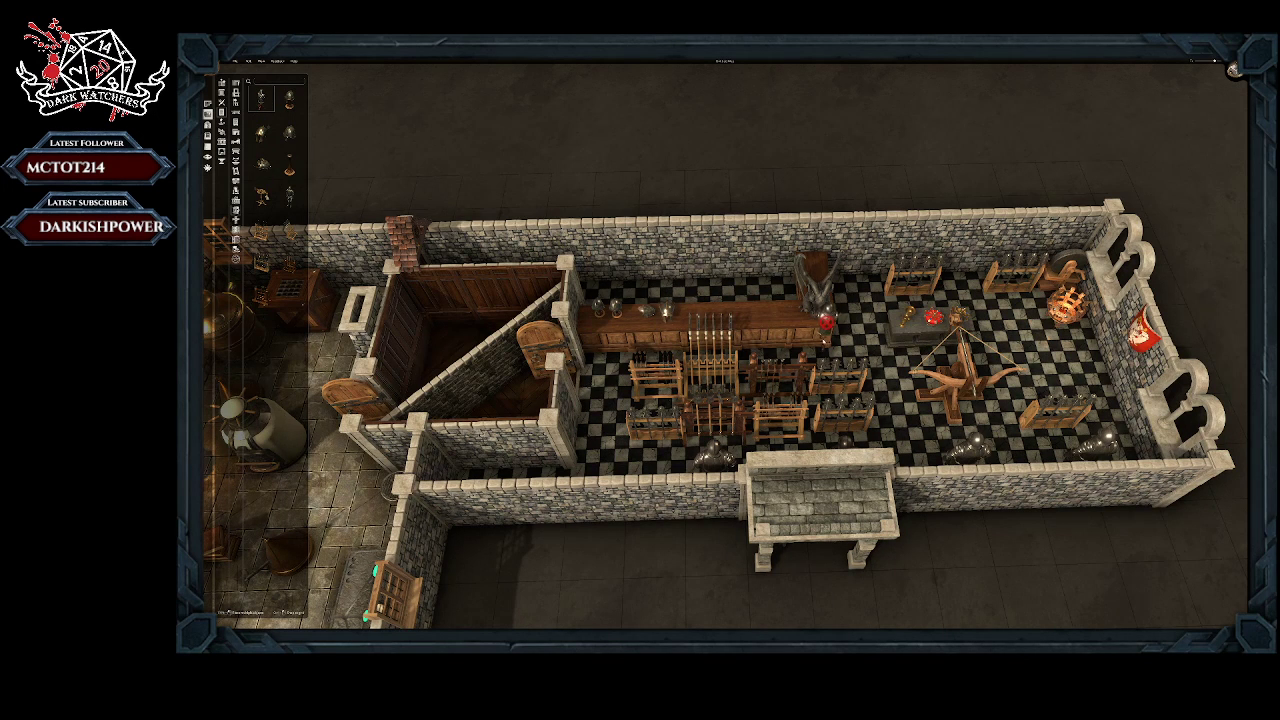
pyautogui.click(858, 281)
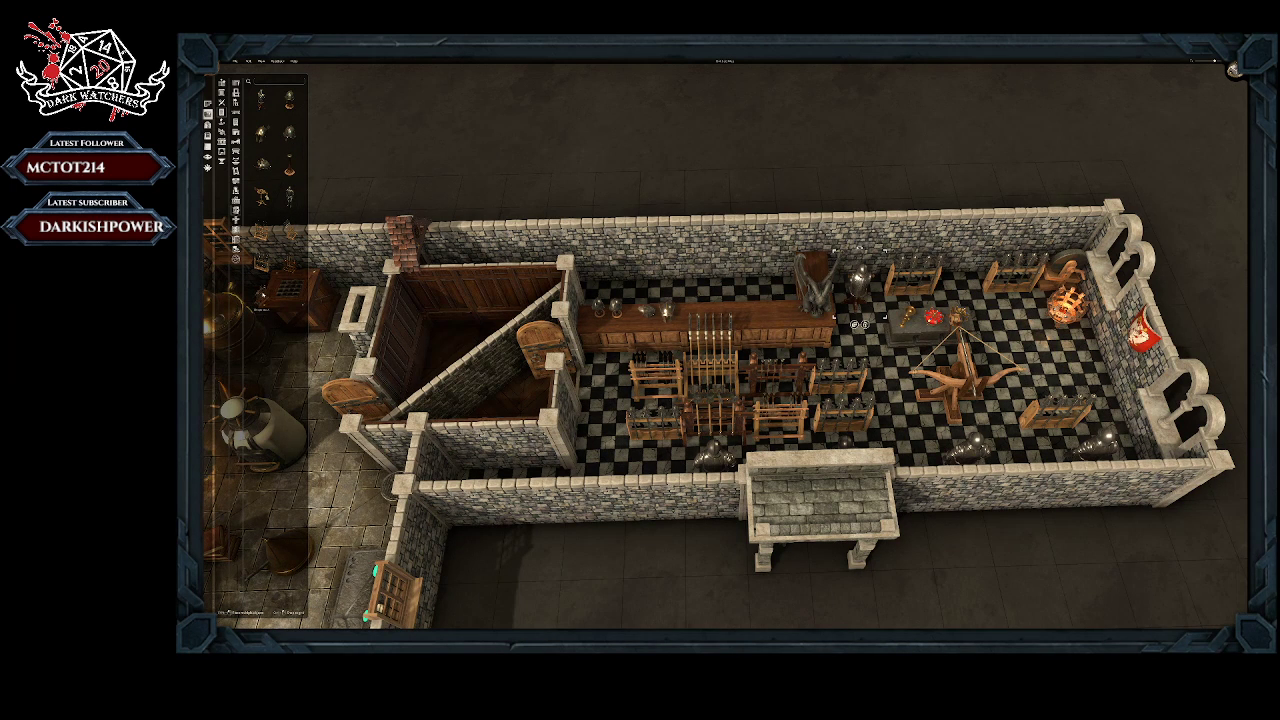
pyautogui.click(262, 297)
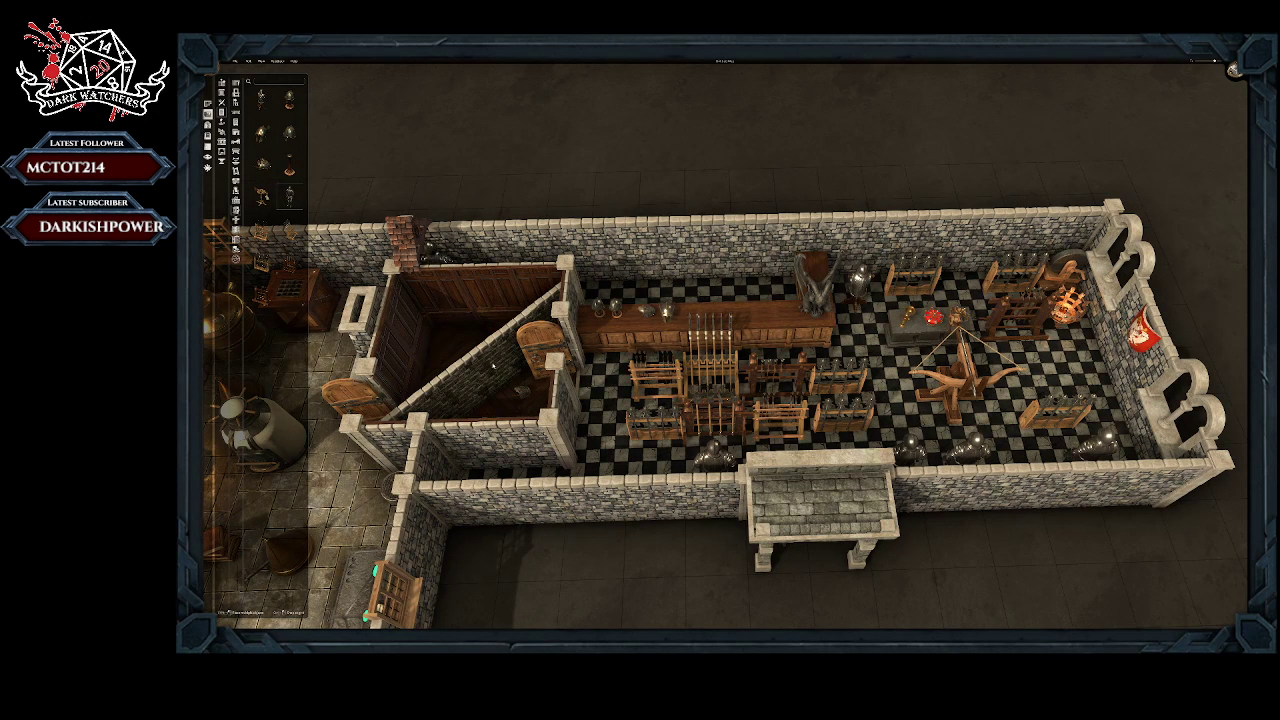
# Step: Place a large armour piece and a helmet on the floor of the small triangular room behind the hall door
pyautogui.click(500, 392)
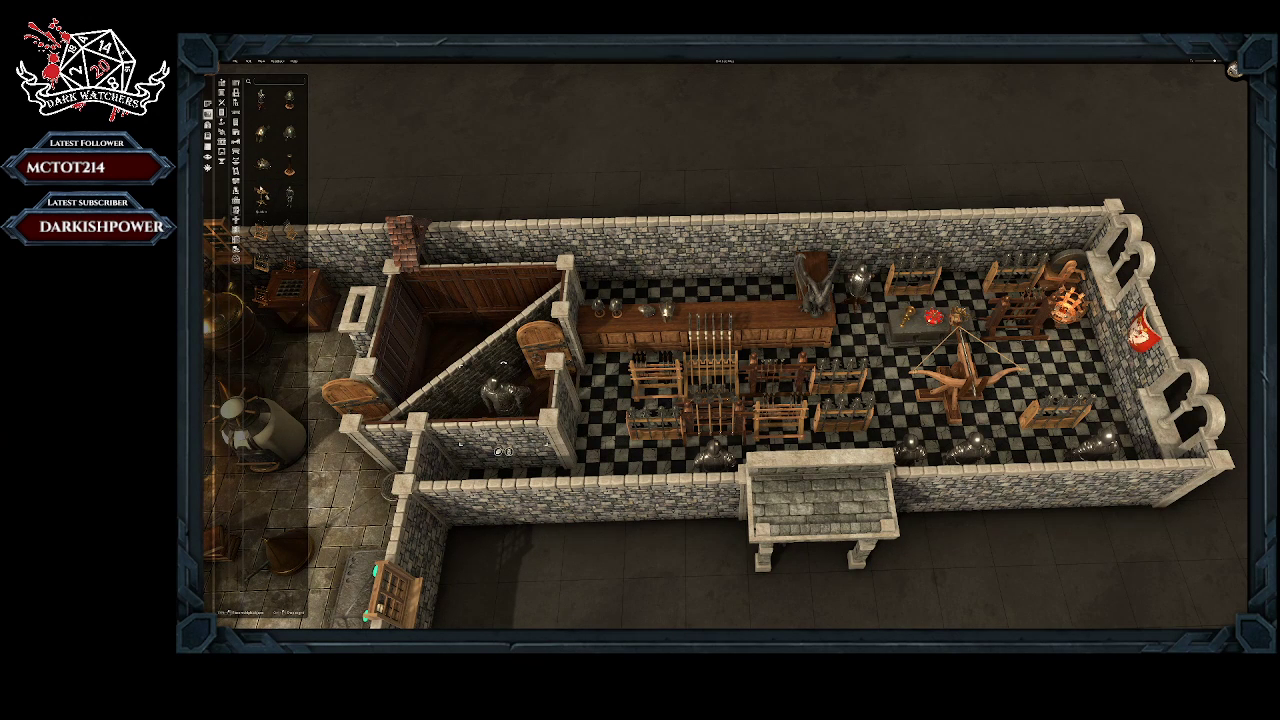
pyautogui.click(261, 132)
pyautogui.click(531, 394)
# Step: Line up a row of helmets on the statue end of the long counter
pyautogui.click(290, 134)
pyautogui.click(290, 100)
pyautogui.click(290, 98)
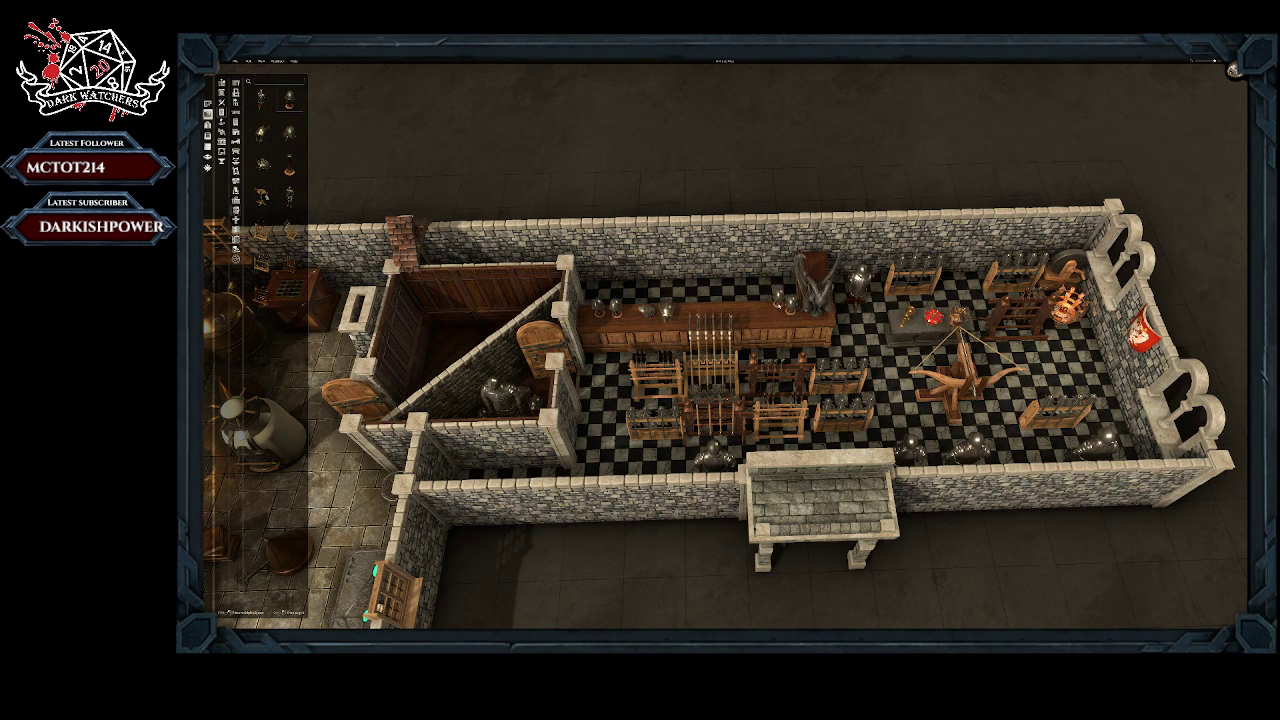
pyautogui.click(779, 308)
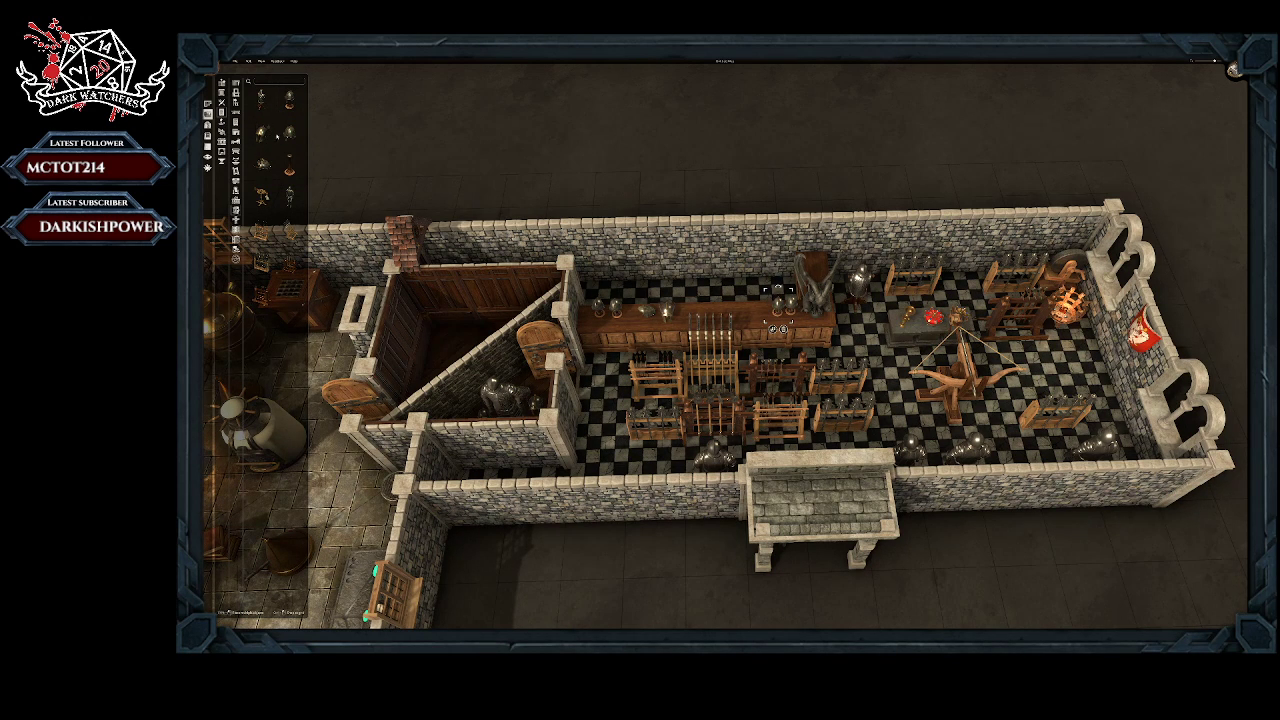
pyautogui.click(292, 105)
pyautogui.click(765, 305)
pyautogui.click(261, 132)
pyautogui.click(752, 305)
# Step: Move the tall spear rack to the space below the brazier and shift the back-wall weapon rack beside the armour into its former spot
pyautogui.click(710, 345)
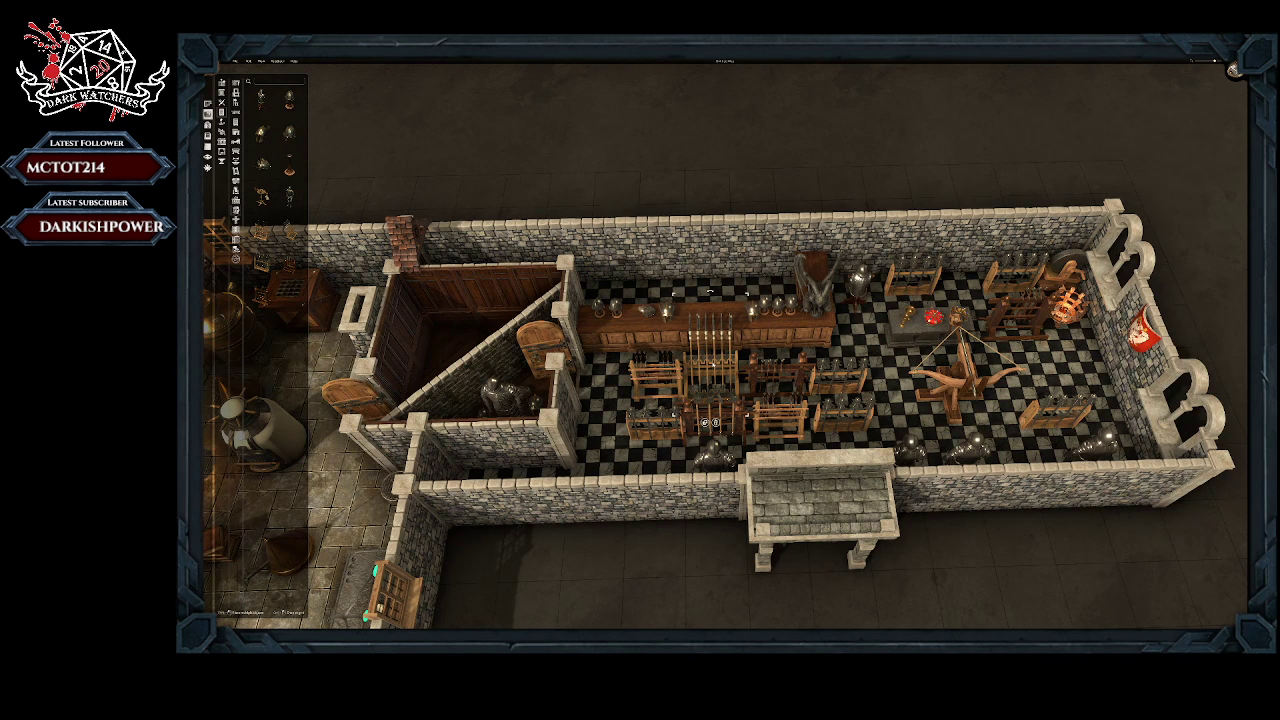
pyautogui.moveTo(710, 345); pyautogui.dragTo(1050, 340)
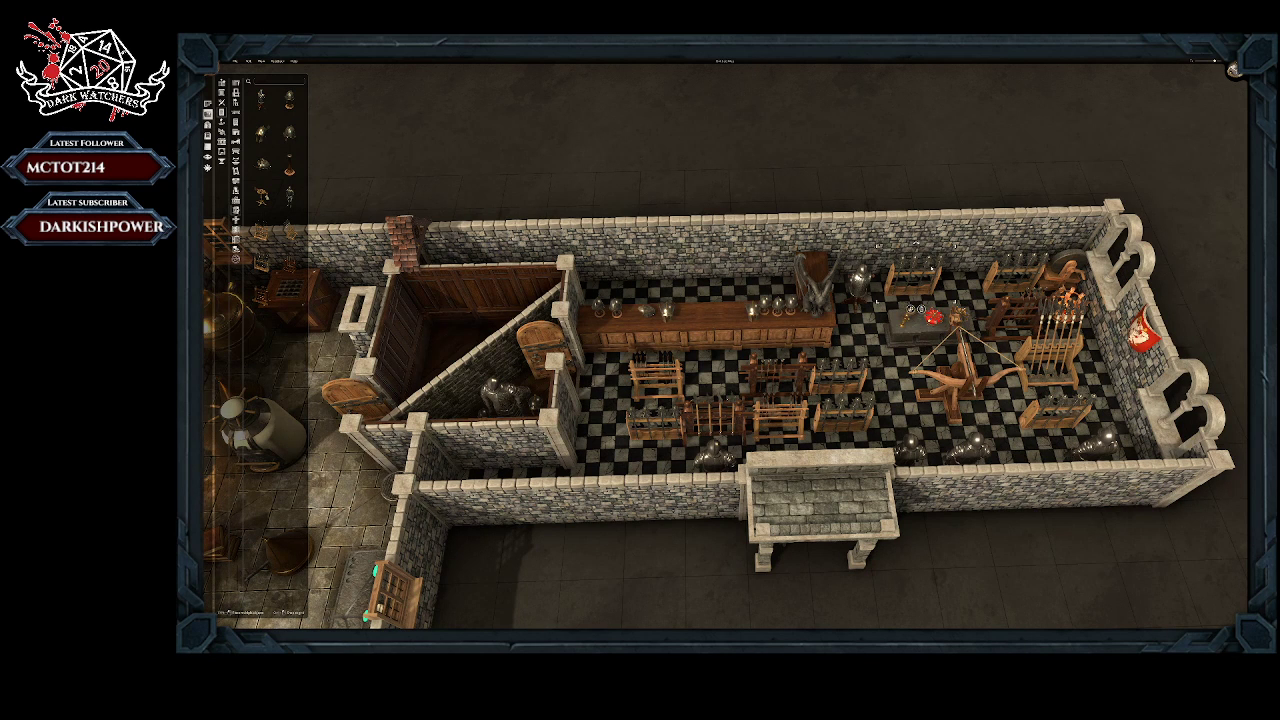
pyautogui.moveTo(912, 282); pyautogui.dragTo(709, 411)
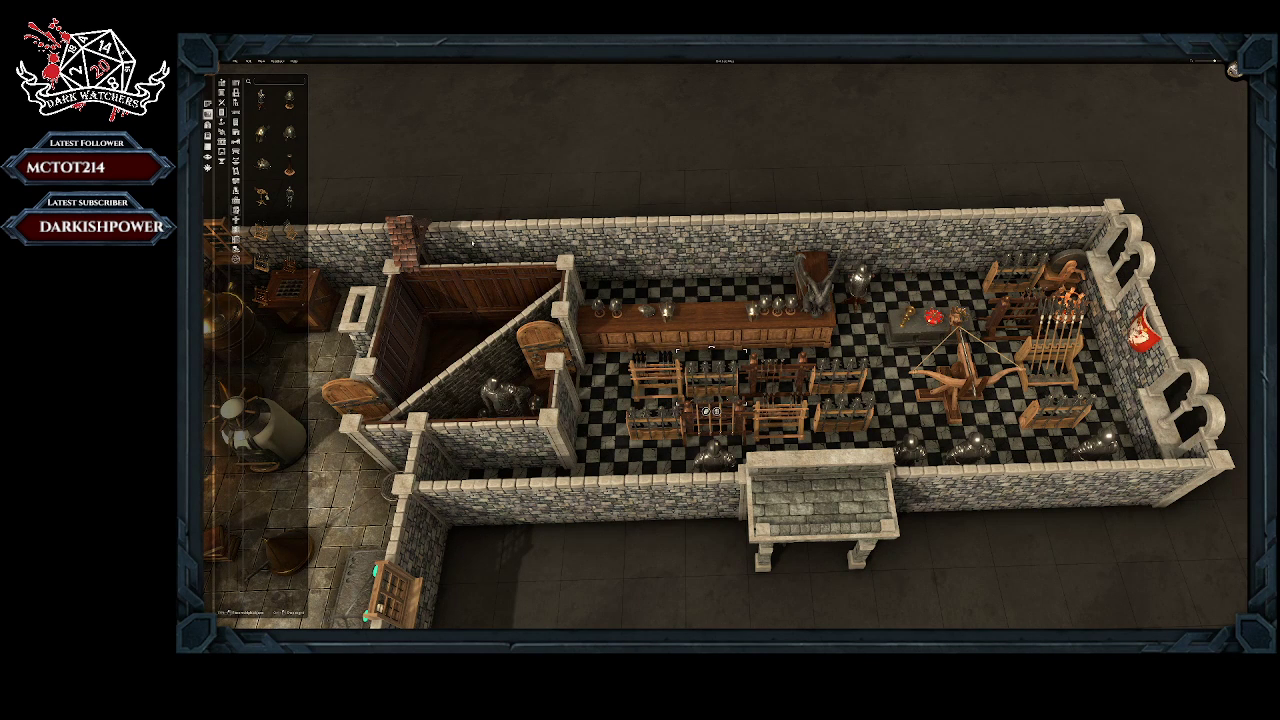
# Step: Hang a row of seven mixed heraldic shields along the hall's back wall, from above the long counter to the far corner
pyautogui.click(221, 95)
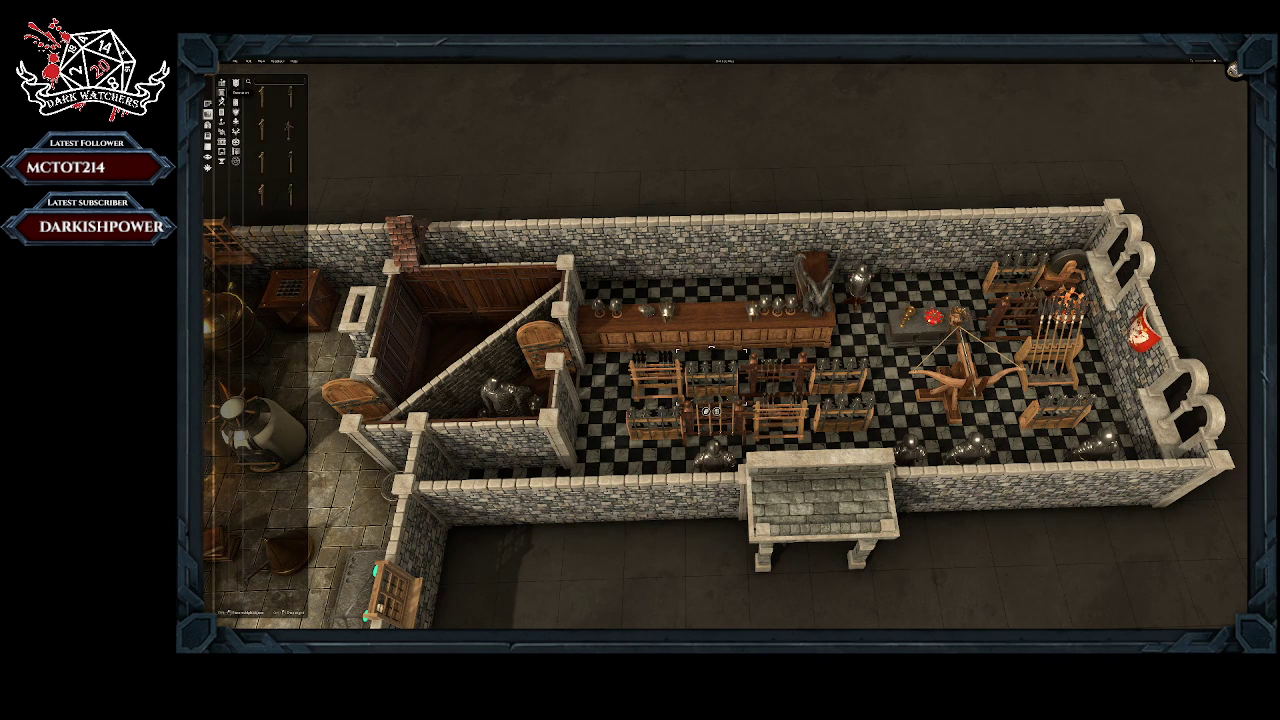
pyautogui.click(237, 113)
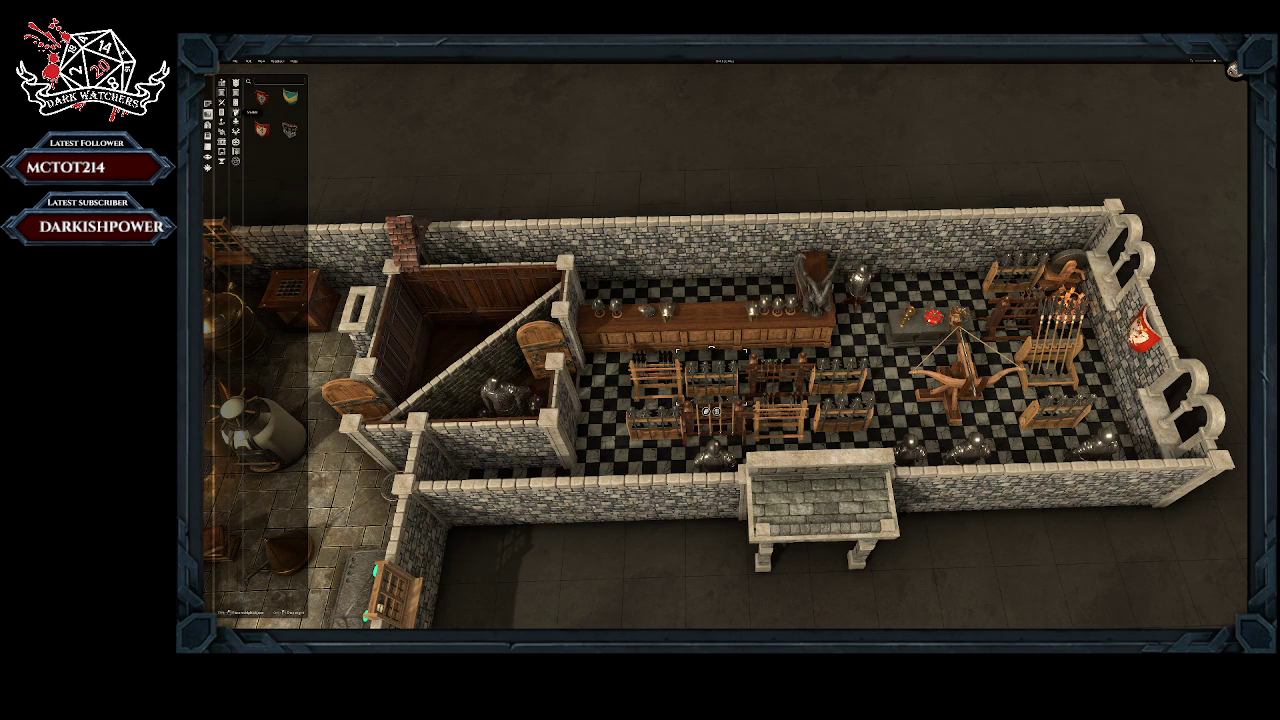
pyautogui.moveTo(261, 100); pyautogui.dragTo(867, 263)
pyautogui.moveTo(290, 132); pyautogui.dragTo(923, 256)
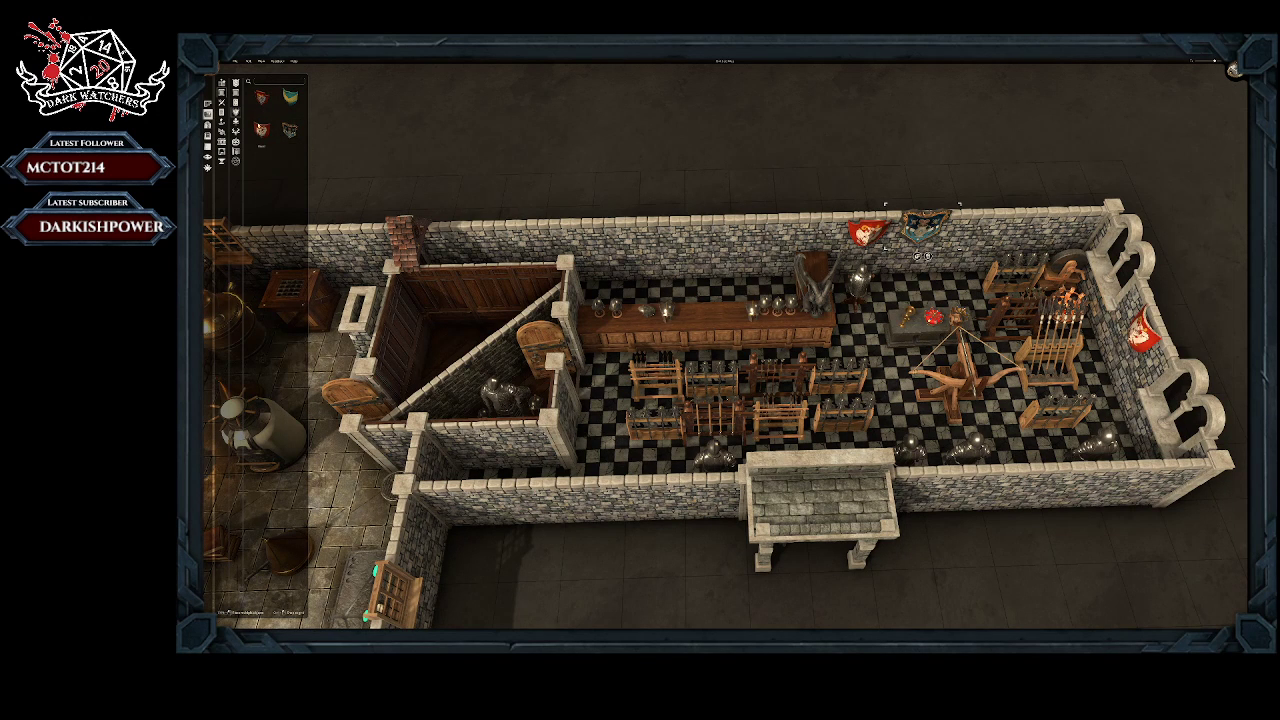
pyautogui.moveTo(261, 128); pyautogui.dragTo(973, 256)
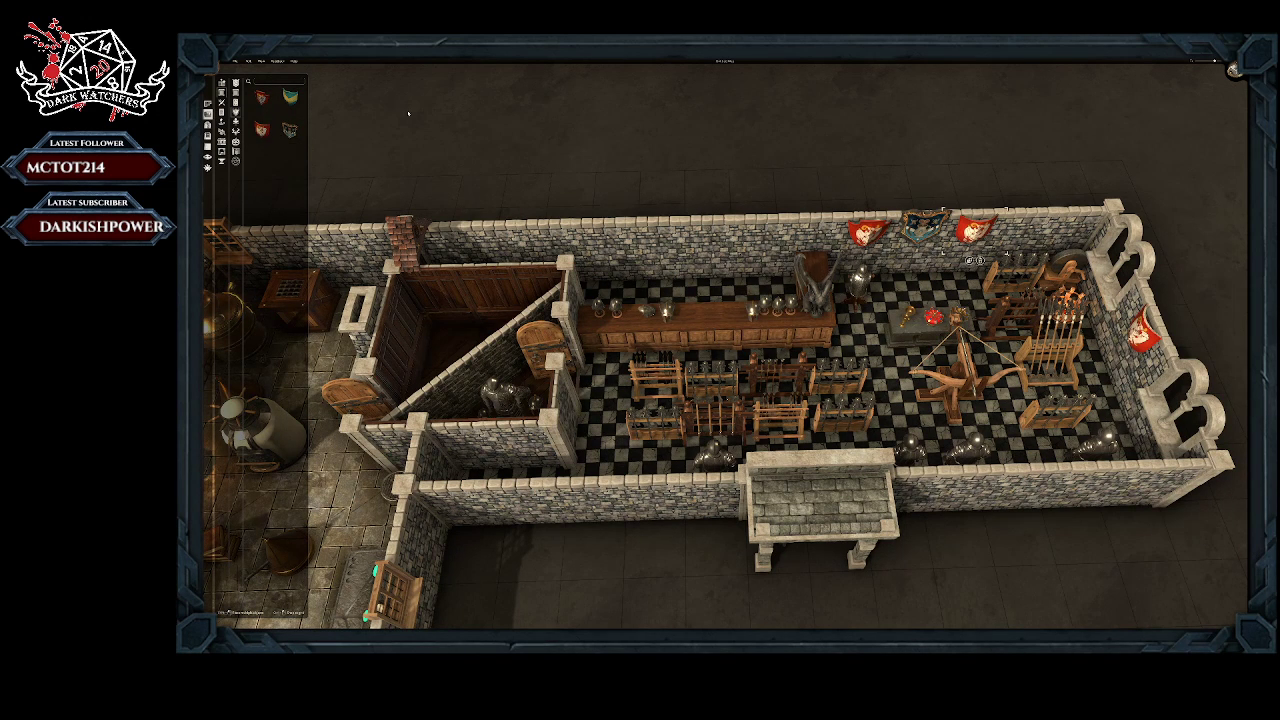
pyautogui.moveTo(291, 99); pyautogui.dragTo(1028, 240)
pyautogui.moveTo(261, 98); pyautogui.dragTo(1083, 238)
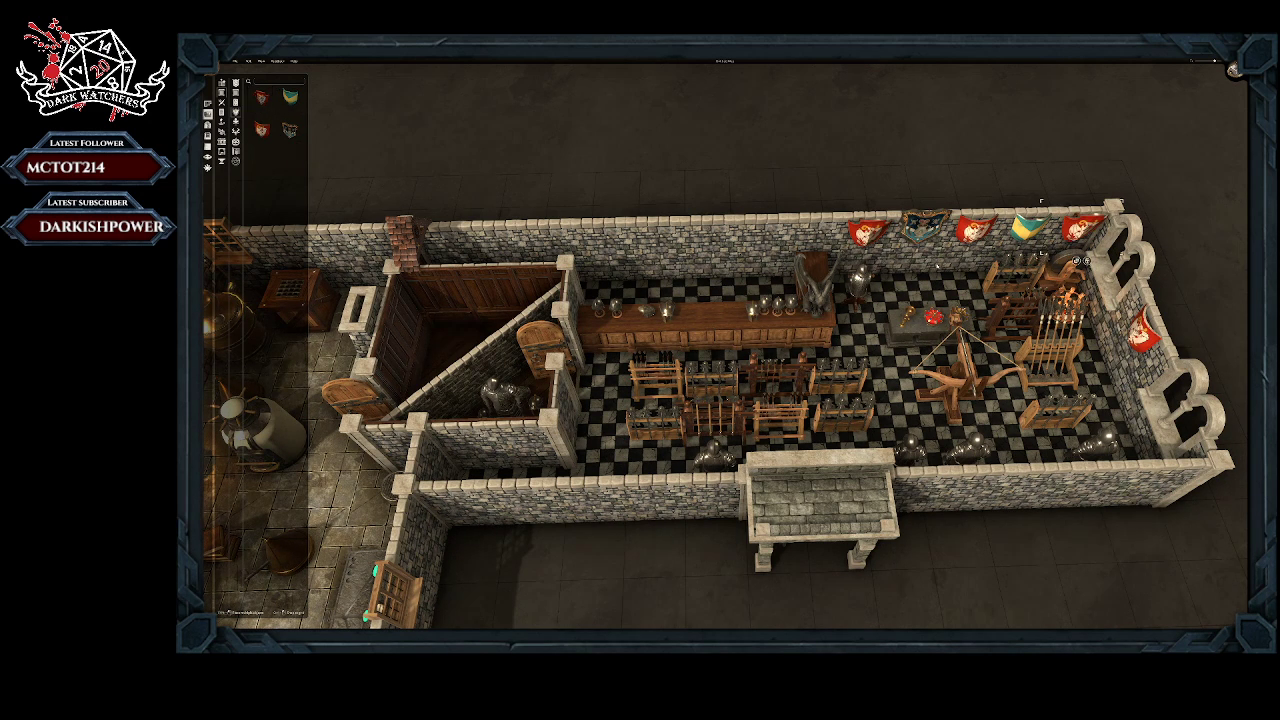
pyautogui.moveTo(290, 130); pyautogui.dragTo(815, 240)
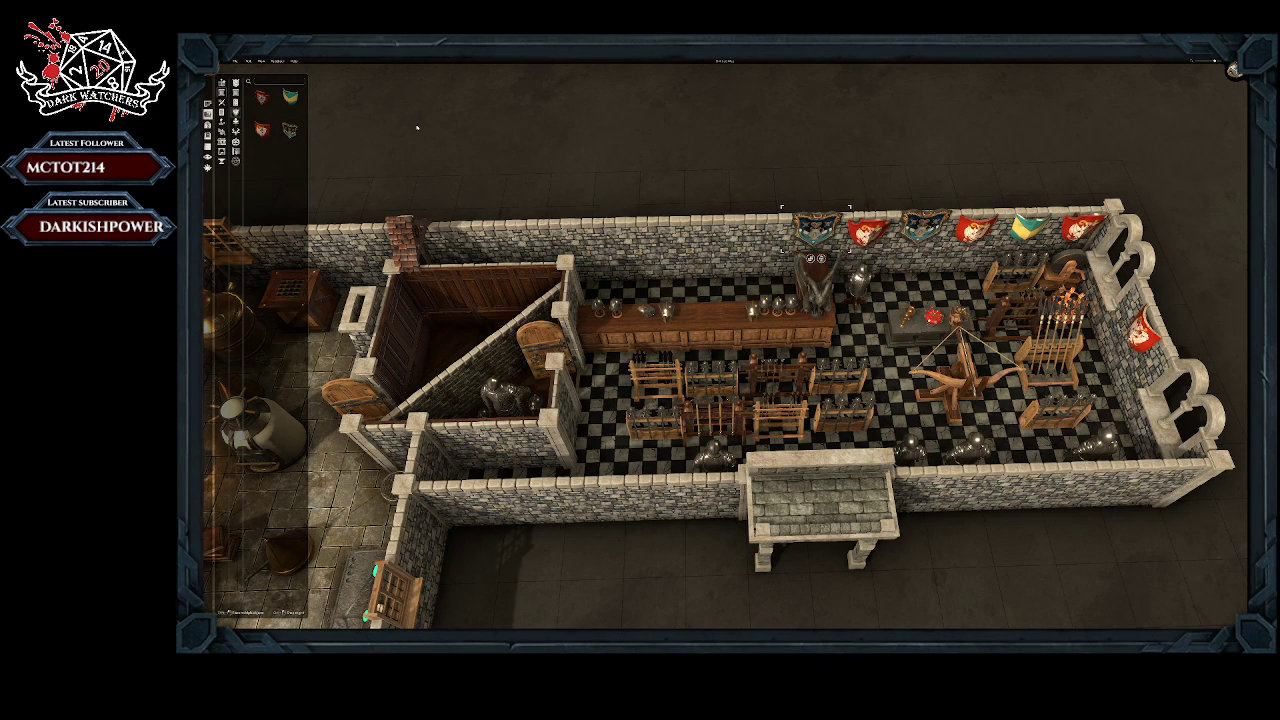
pyautogui.moveTo(290, 97); pyautogui.dragTo(762, 240)
pyautogui.moveTo(290, 130)
pyautogui.mouseDown()
pyautogui.moveTo(430, 193)
pyautogui.moveTo(290, 133)
pyautogui.moveTo(241, 88)
pyautogui.moveTo(650, 262)
pyautogui.moveTo(757, 271)
pyautogui.mouseUp()
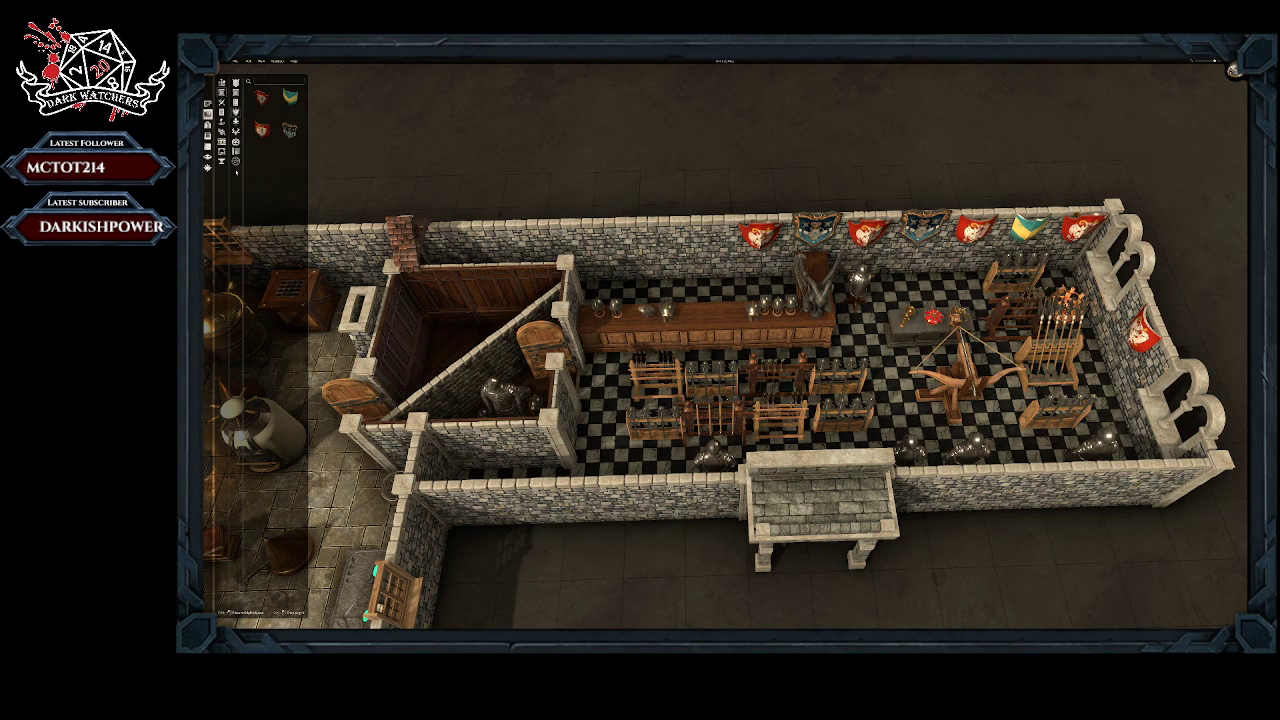
# Step: Place the glowing golden statue at the stone altar by the back wall, below the row of shields
pyautogui.click(236, 161)
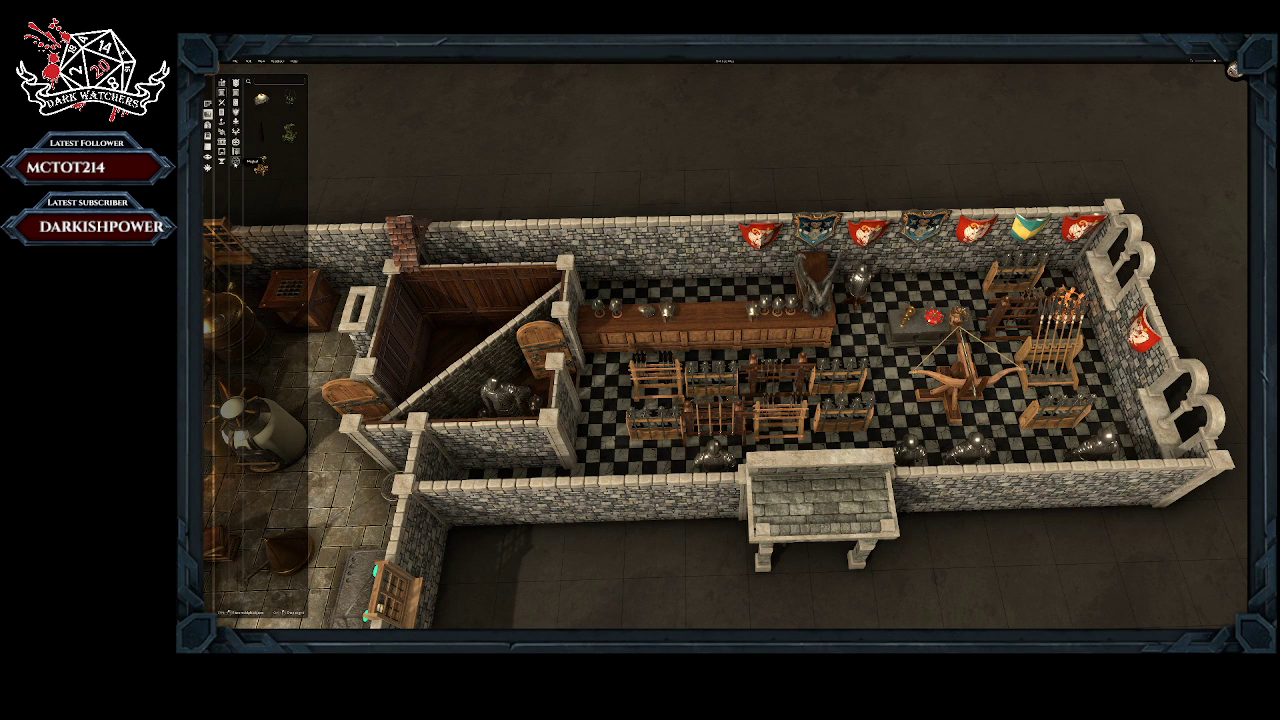
pyautogui.click(262, 166)
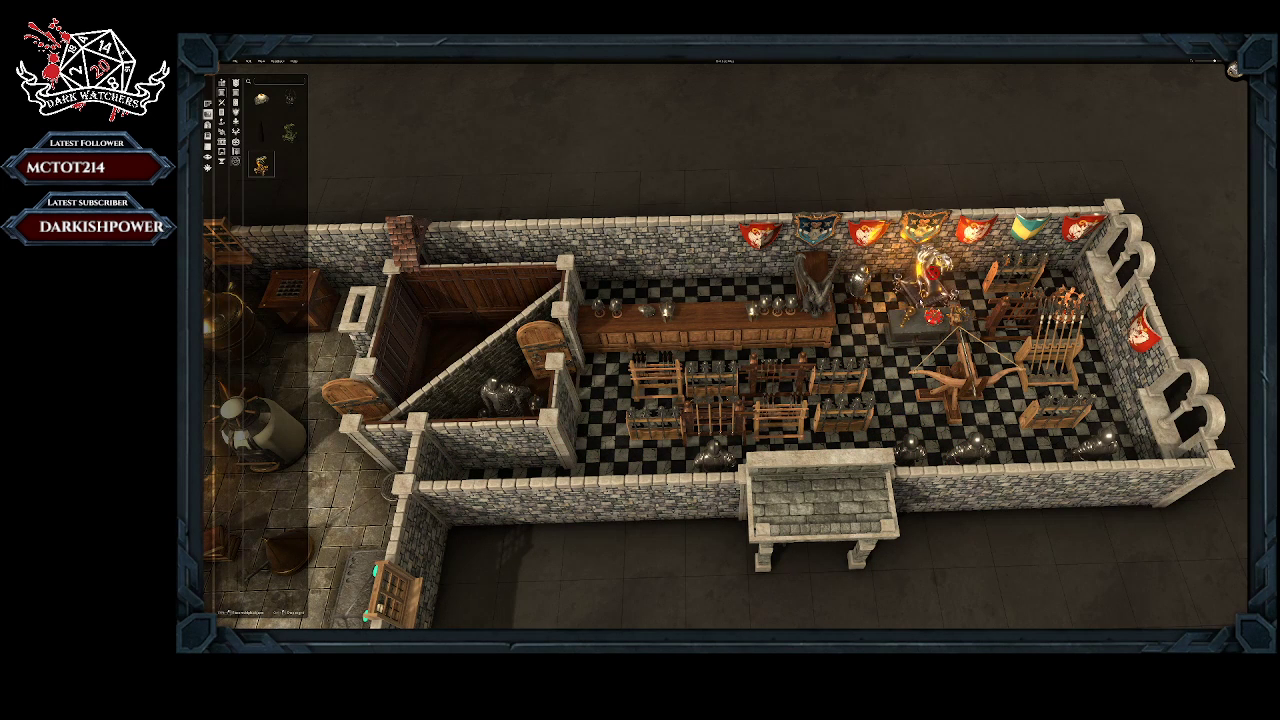
pyautogui.click(930, 290)
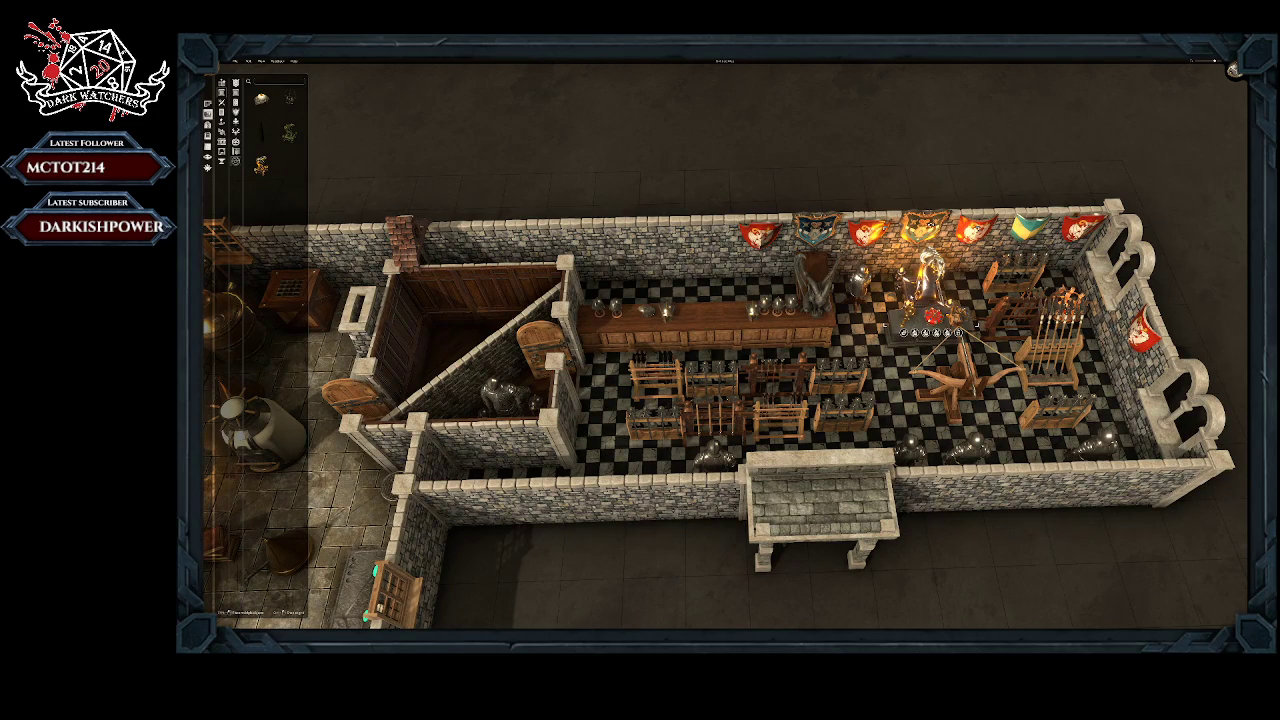
# Step: Place the green dragon statue on the laboratory floor between the desk and the long dark table
pyautogui.moveTo(760, 337); pyautogui.dragTo(698, 322, button='middle')
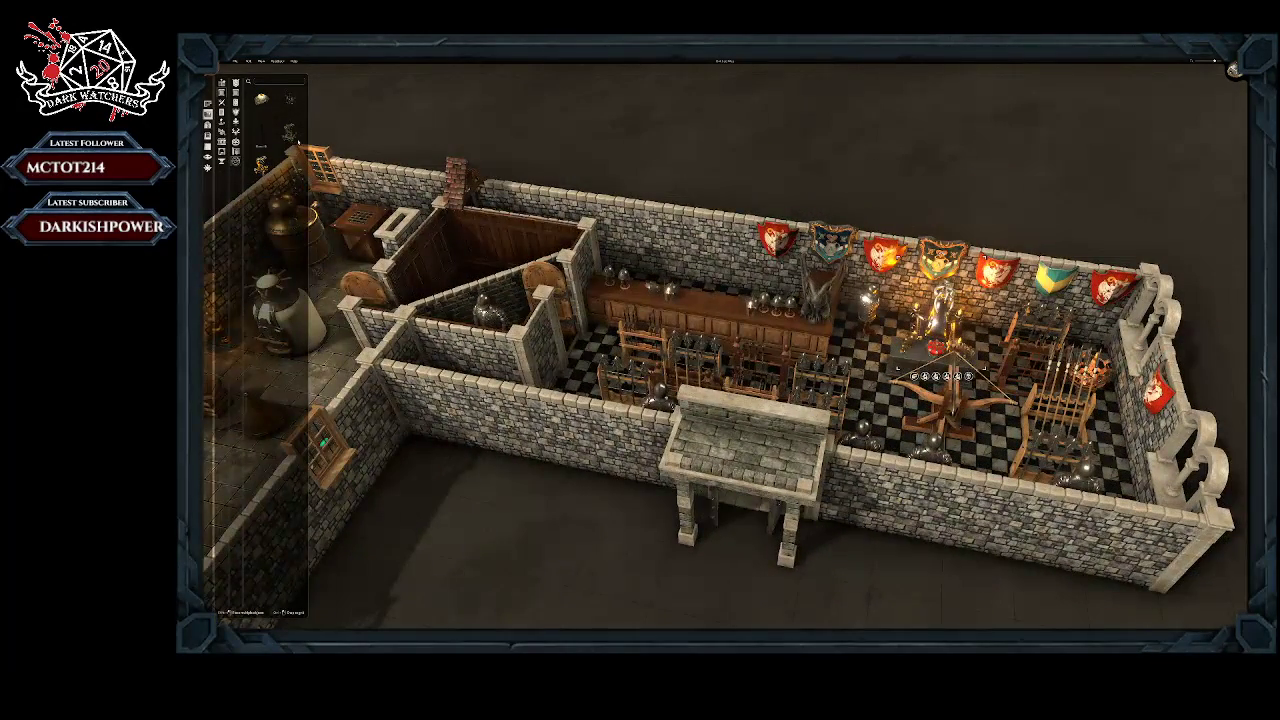
pyautogui.click(290, 133)
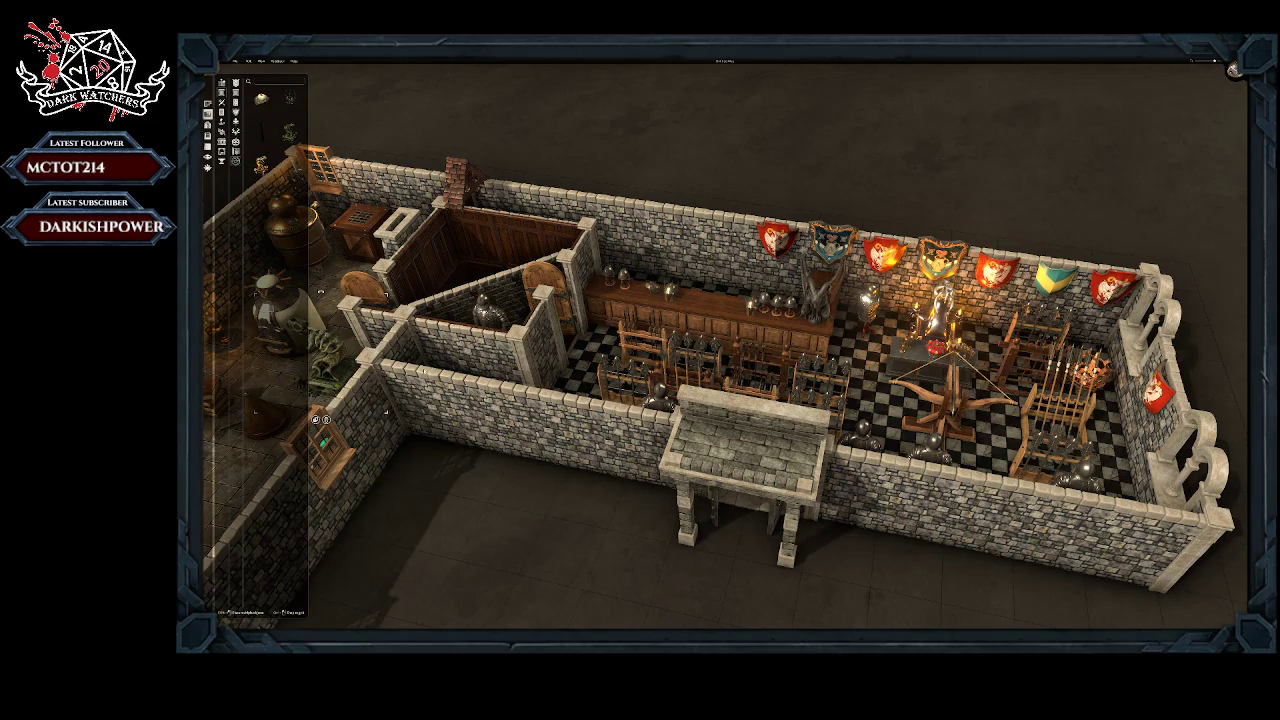
pyautogui.moveTo(442, 370); pyautogui.dragTo(759, 314, button='right')
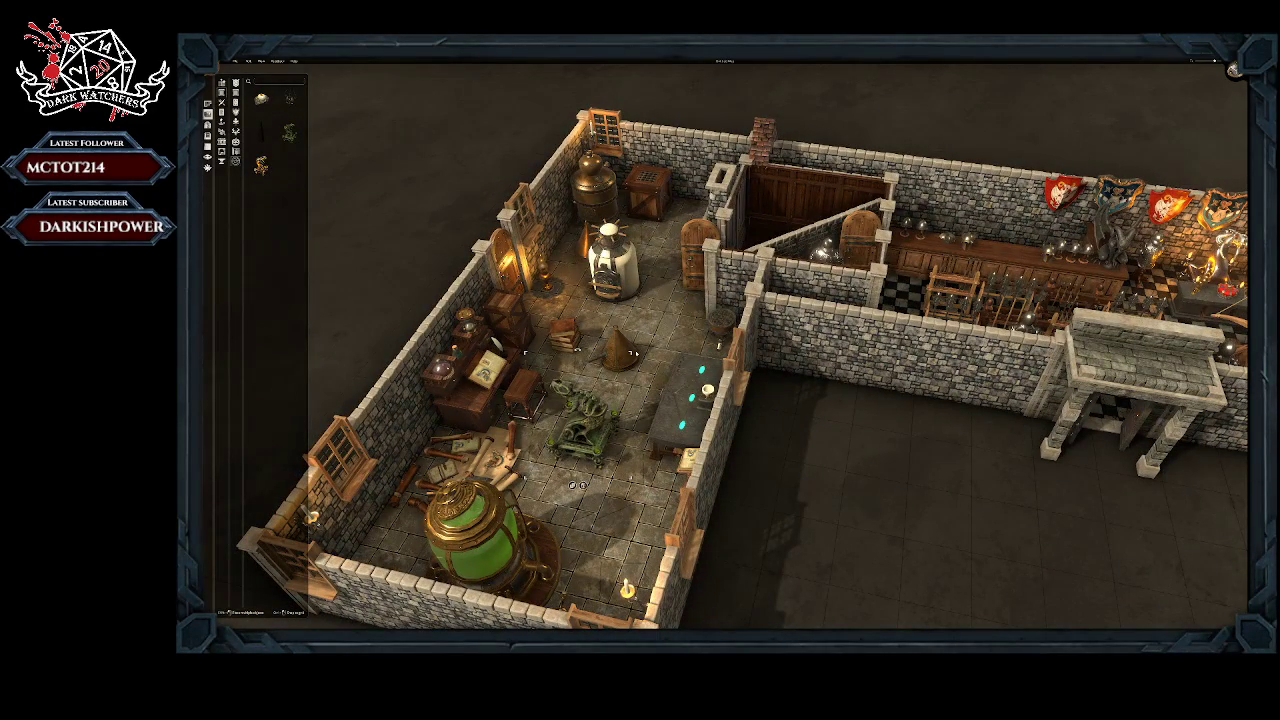
# Step: Enlarge the green dragon statue until it fills the middle of the laboratory and check it within the room
pyautogui.moveTo(630, 352); pyautogui.dragTo(679, 211)
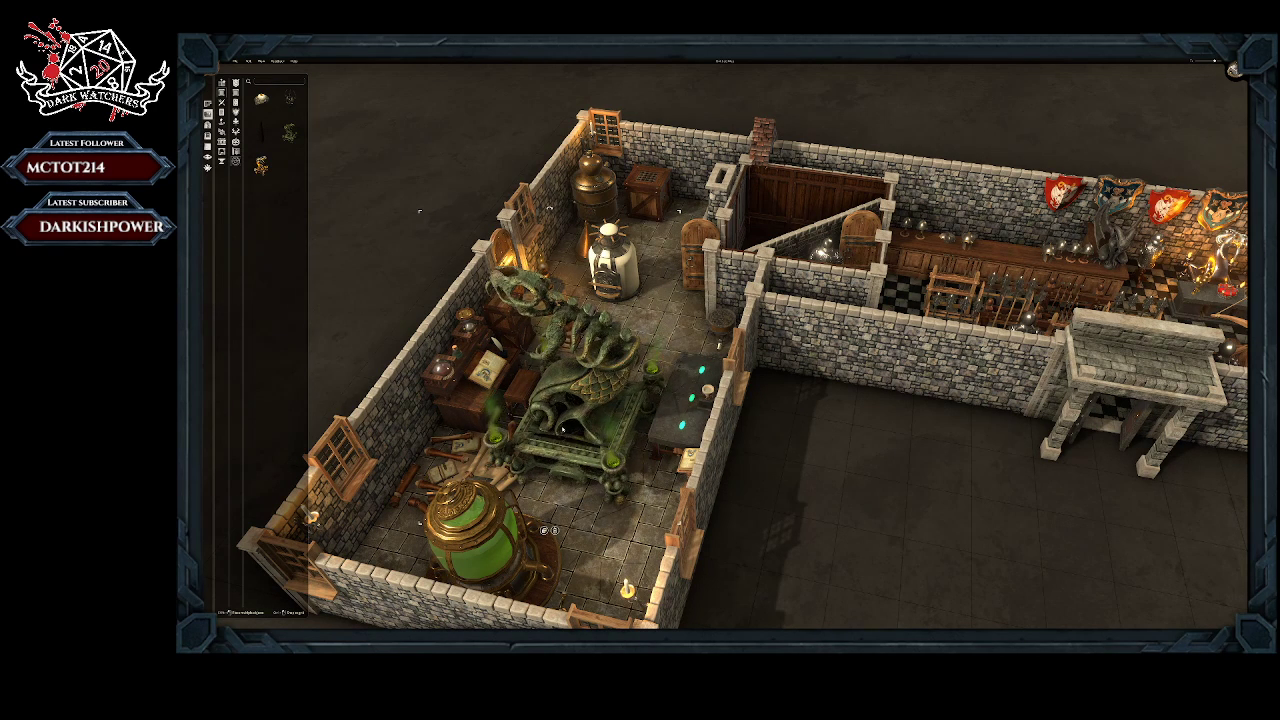
pyautogui.scroll(3, 561, 427)
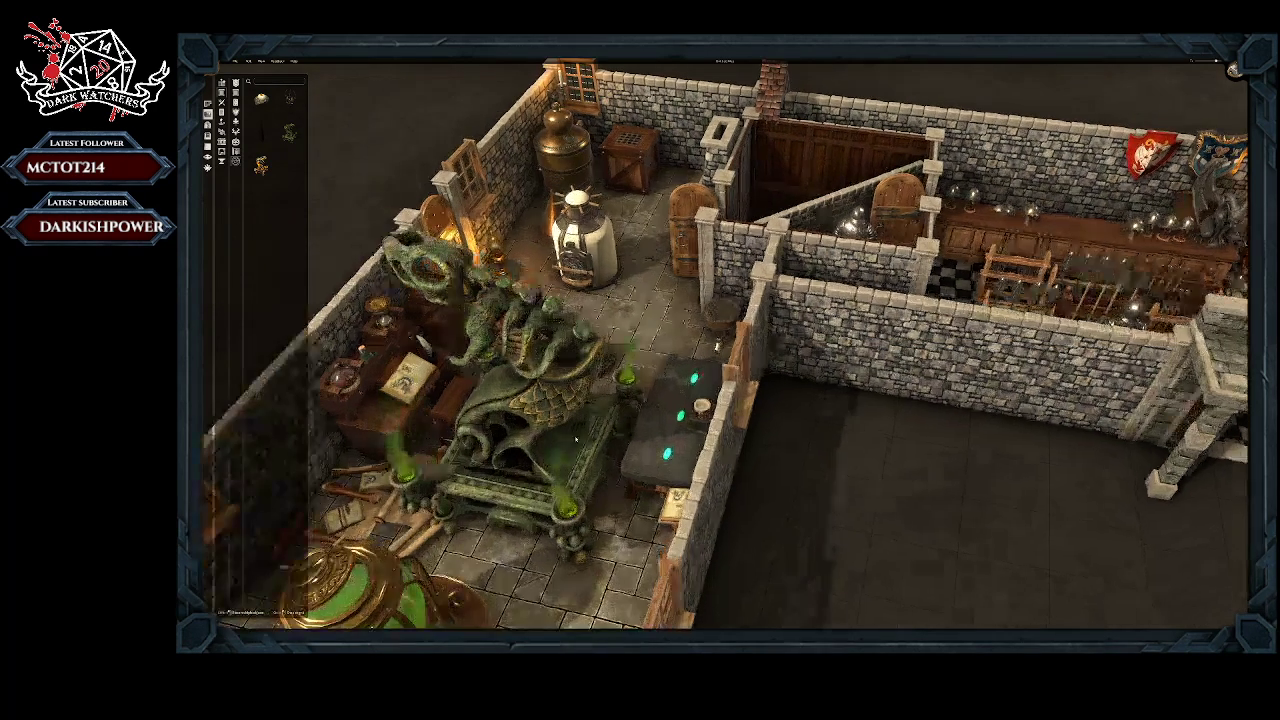
pyautogui.scroll(-3, 576, 439)
pyautogui.press('a')
pyautogui.scroll(3, 576, 439)
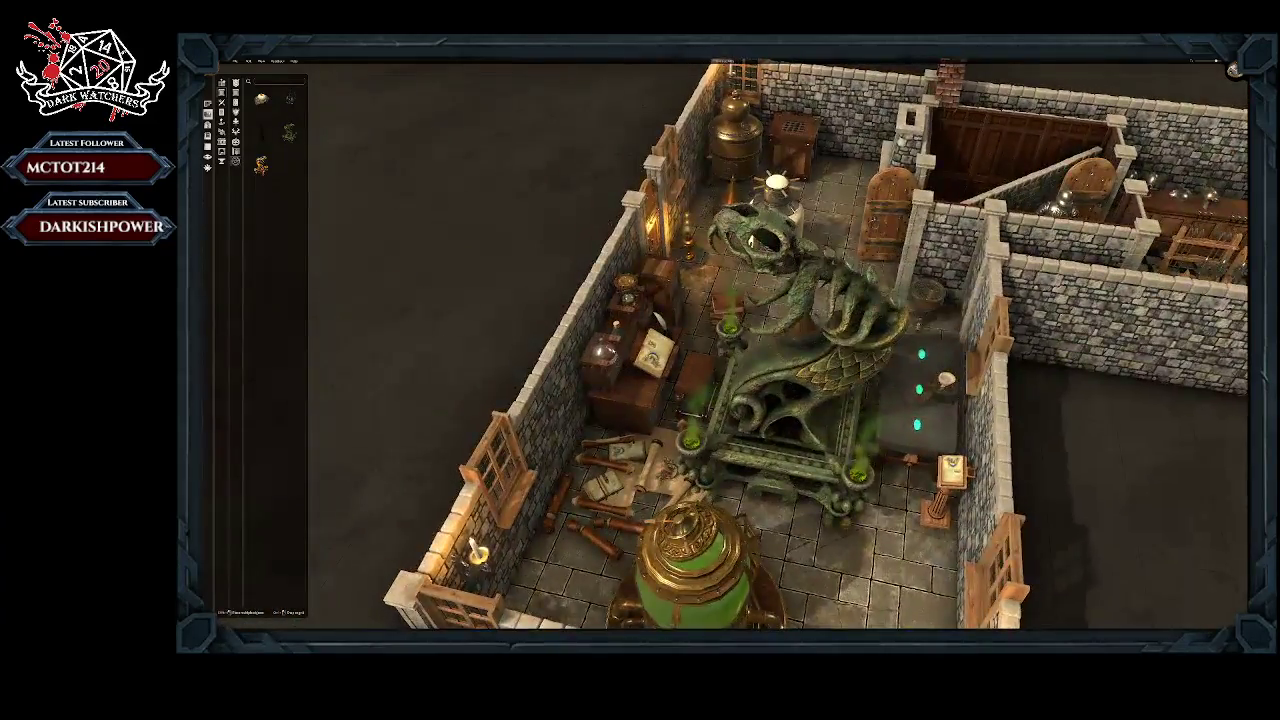
pyautogui.moveTo(752, 241); pyautogui.dragTo(520, 275, button='right')
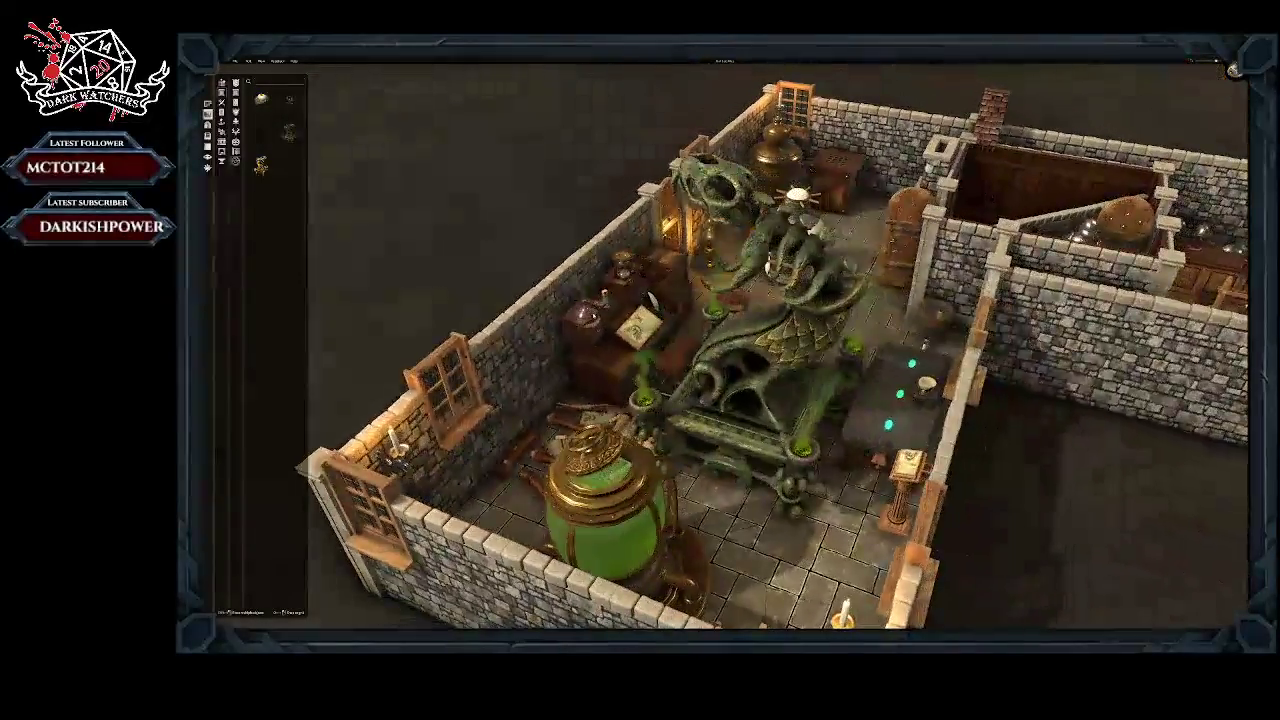
pyautogui.scroll(-1, 737, 298)
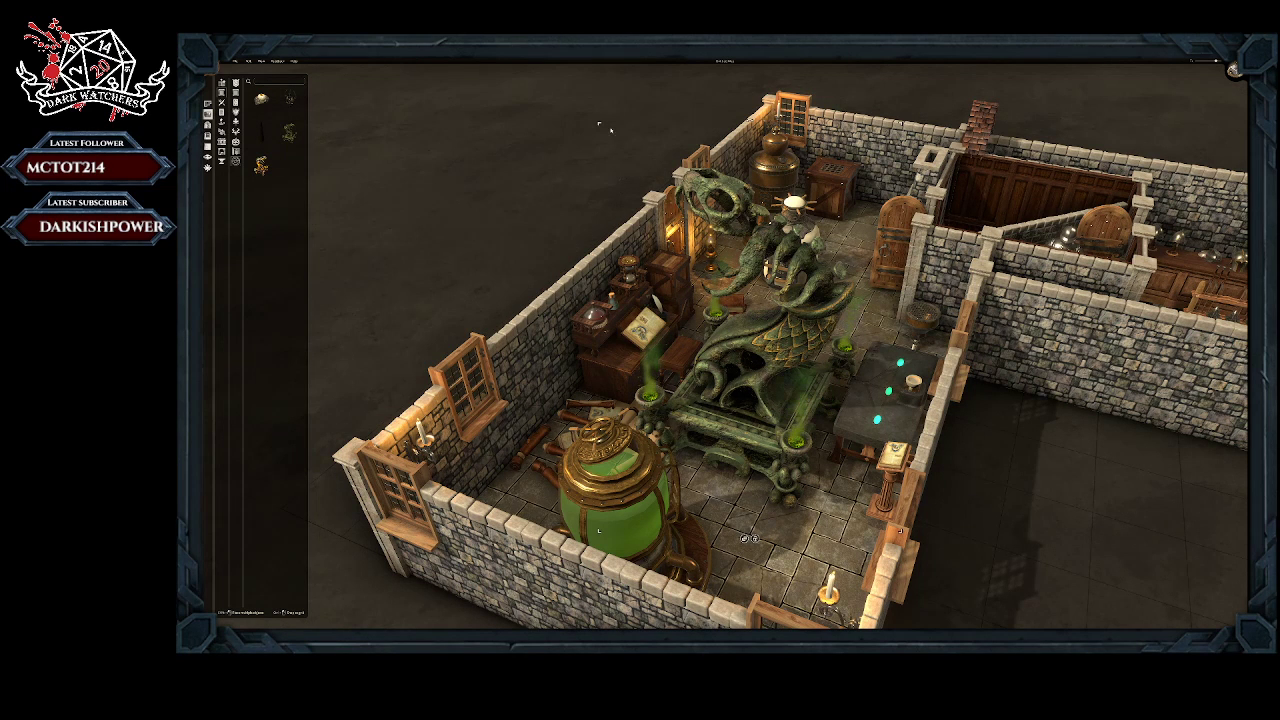
# Step: Shrink the green dragon statue to a small figurine and stand it on the end of the long dark laboratory table
pyautogui.moveTo(599, 125); pyautogui.dragTo(702, 326)
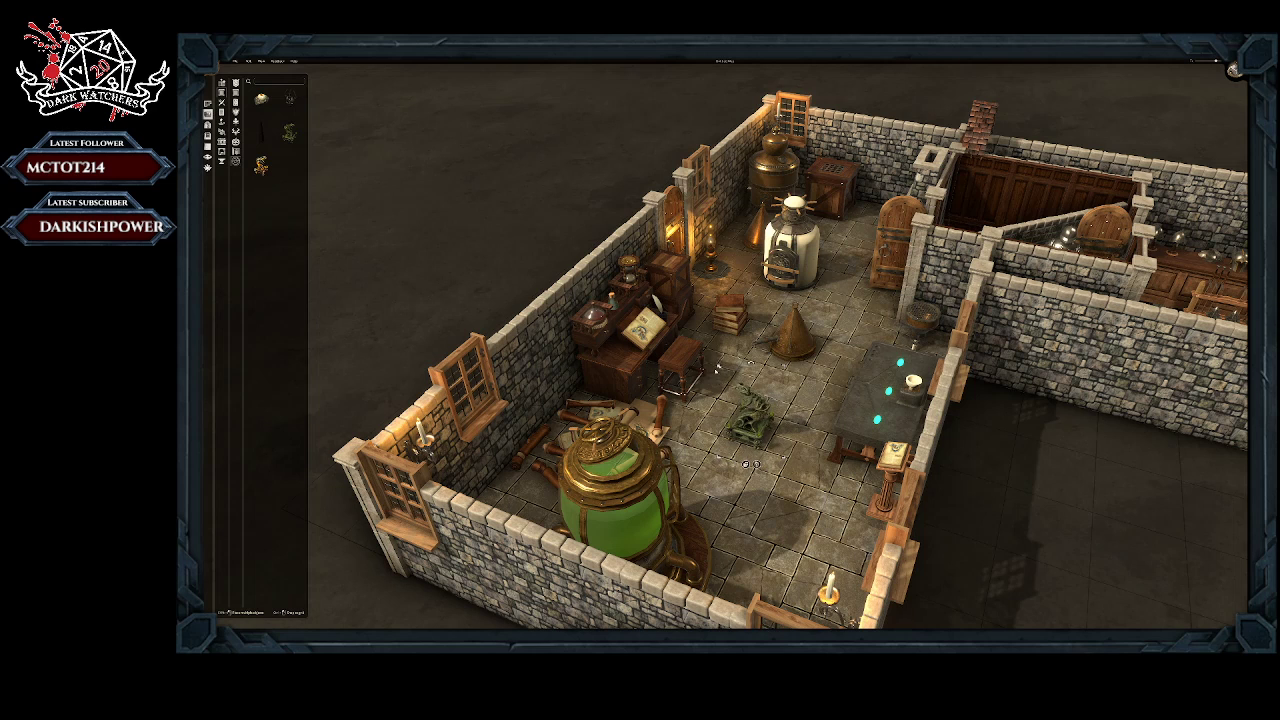
pyautogui.moveTo(748, 420); pyautogui.dragTo(917, 344)
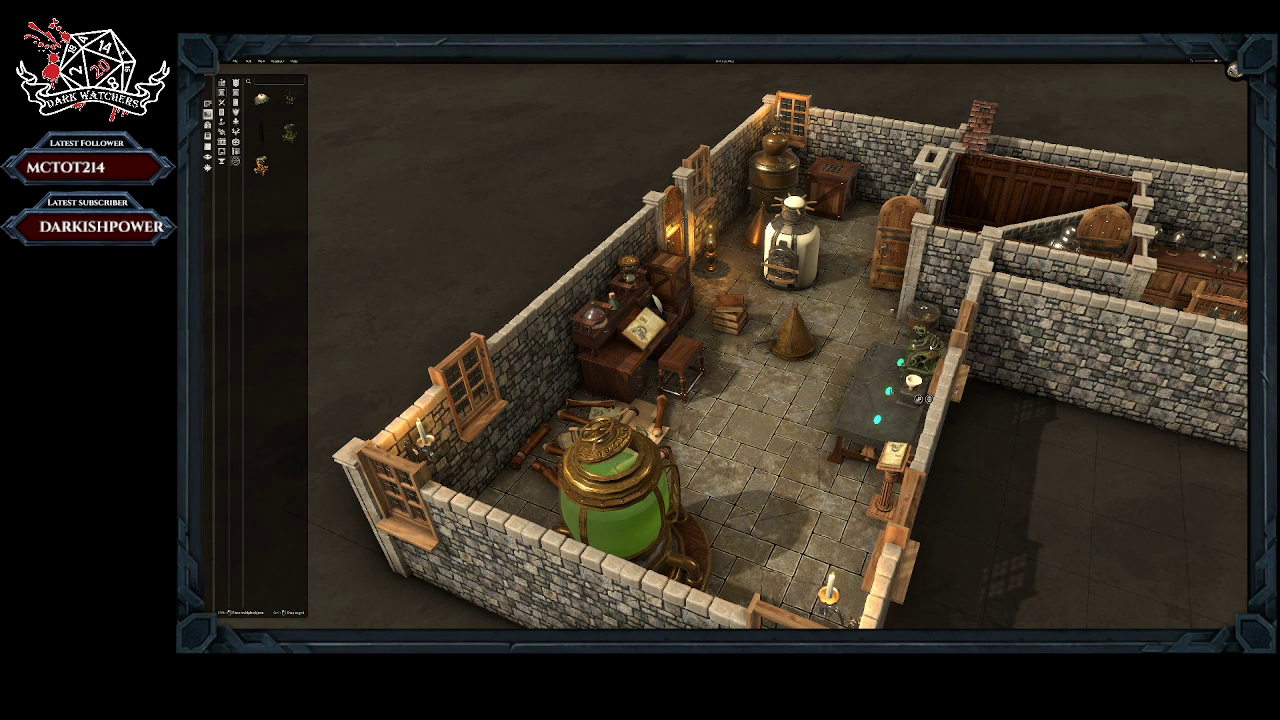
pyautogui.moveTo(772, 354); pyautogui.dragTo(894, 269, button='middle')
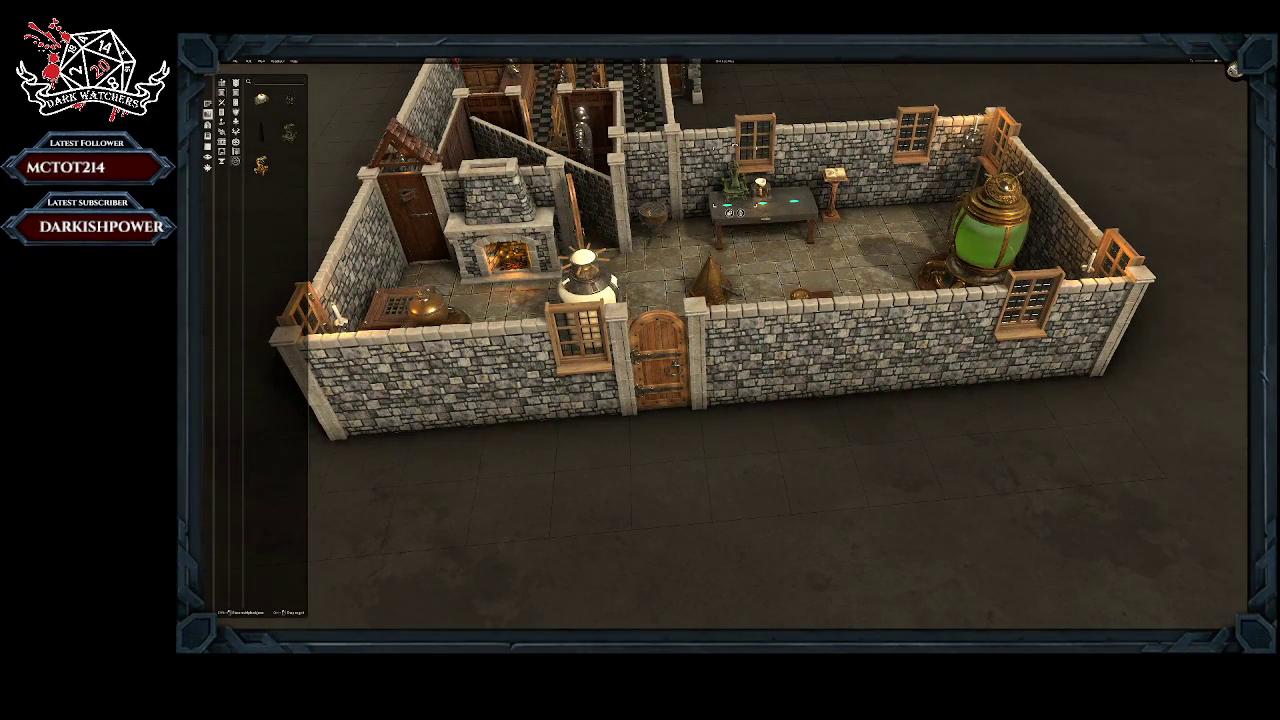
pyautogui.click(262, 99)
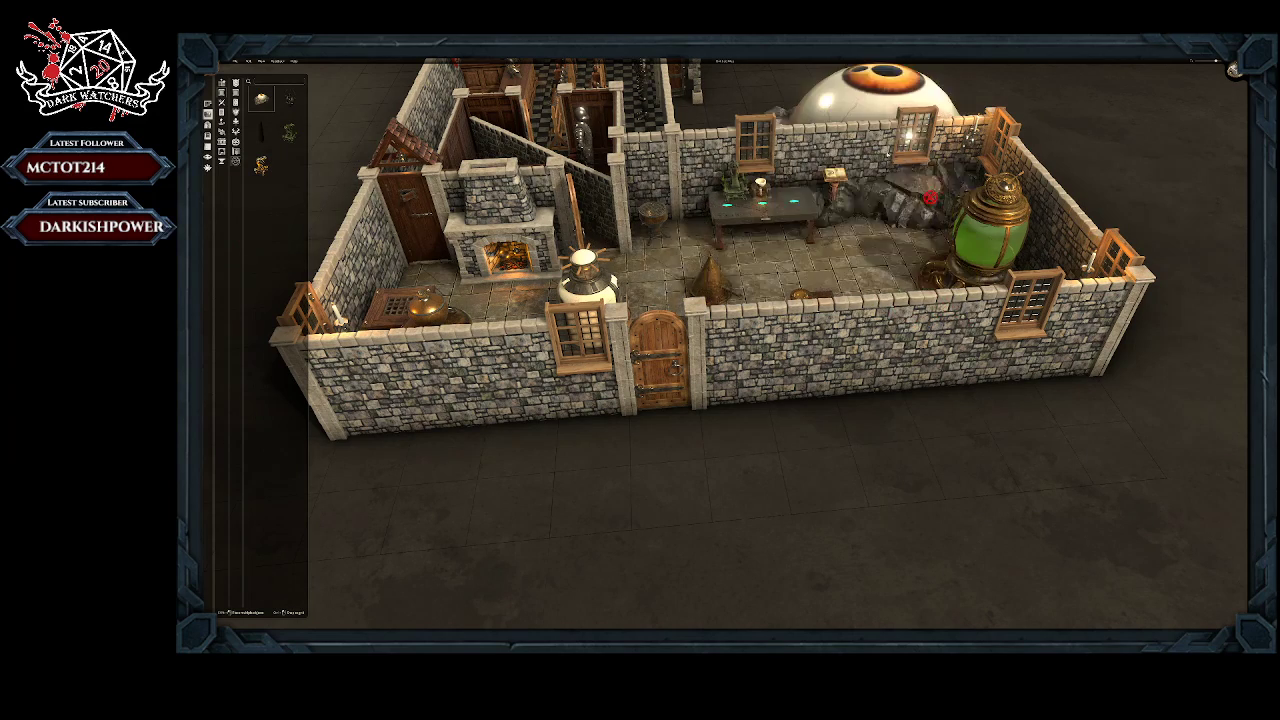
pyautogui.rightClick(781, 242)
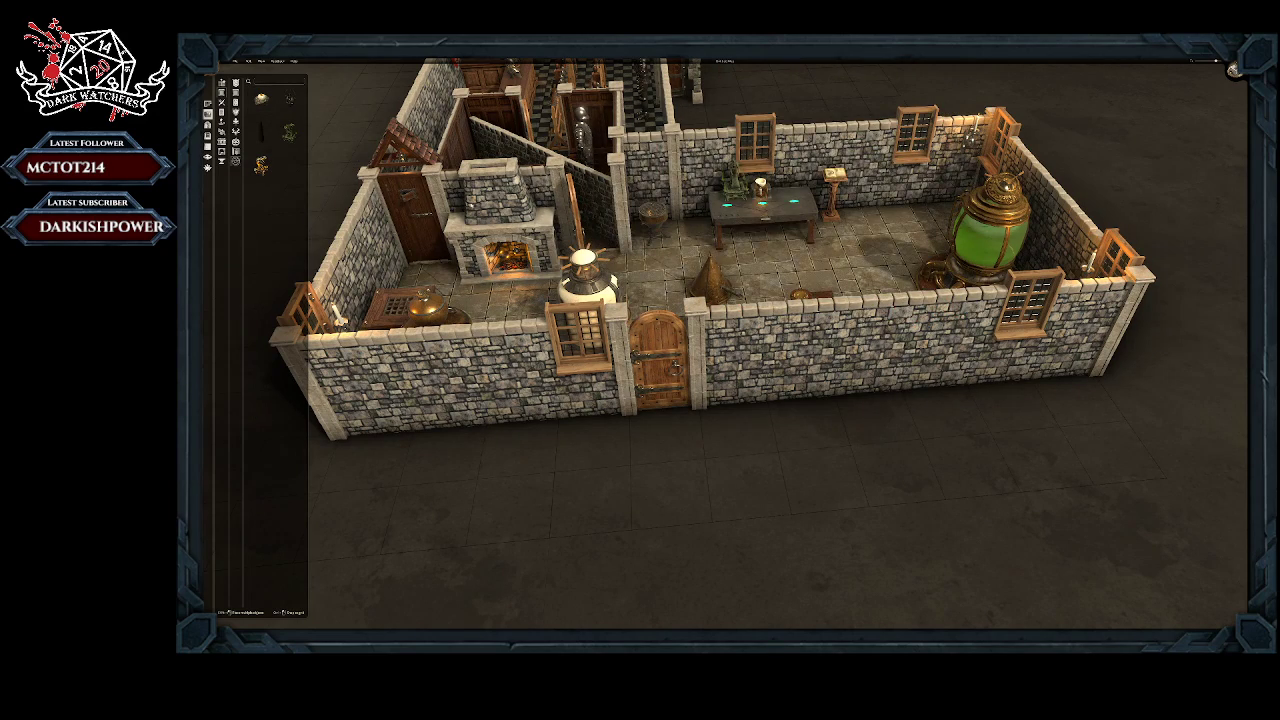
# Step: Lay out a large rectangular room on the empty ground in front of the building and generate its brick walls, arched windows and floor
pyautogui.scroll(-1, 832, 269)
pyautogui.moveTo(410, 295); pyautogui.dragTo(486, 154, button='right')
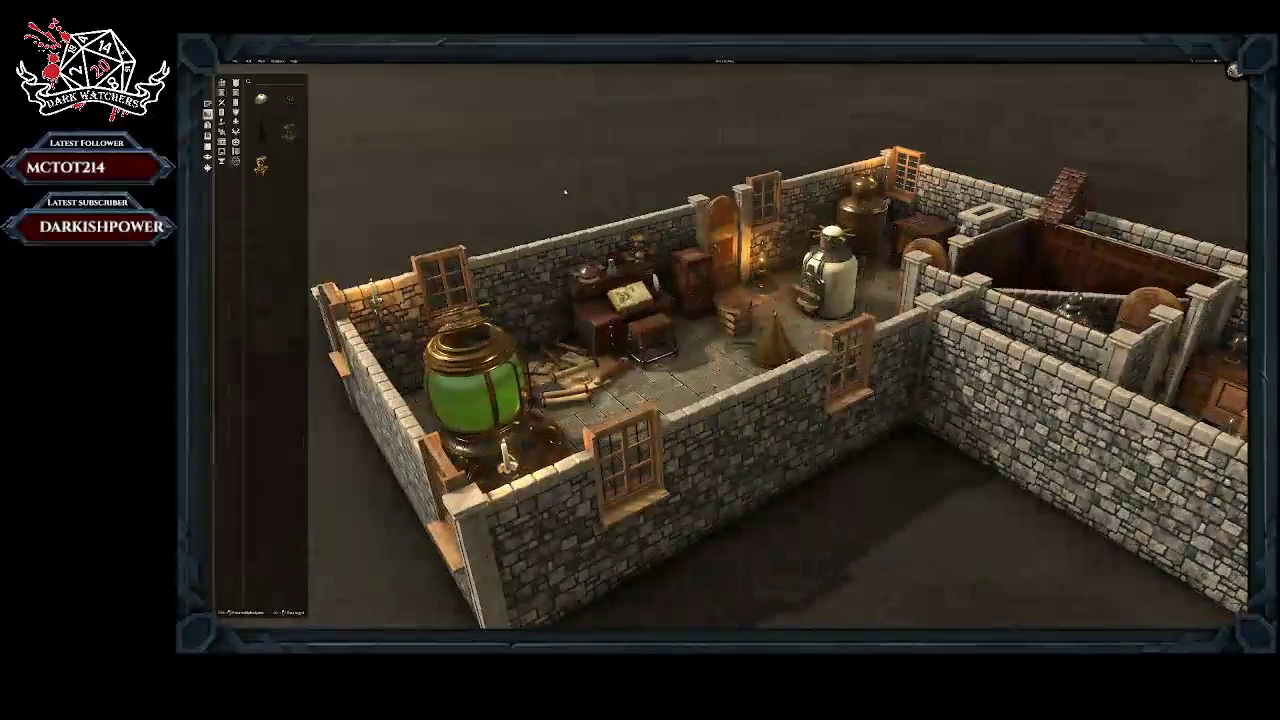
pyautogui.scroll(-5, 566, 196)
pyautogui.moveTo(672, 481); pyautogui.dragTo(744, 357, button='middle')
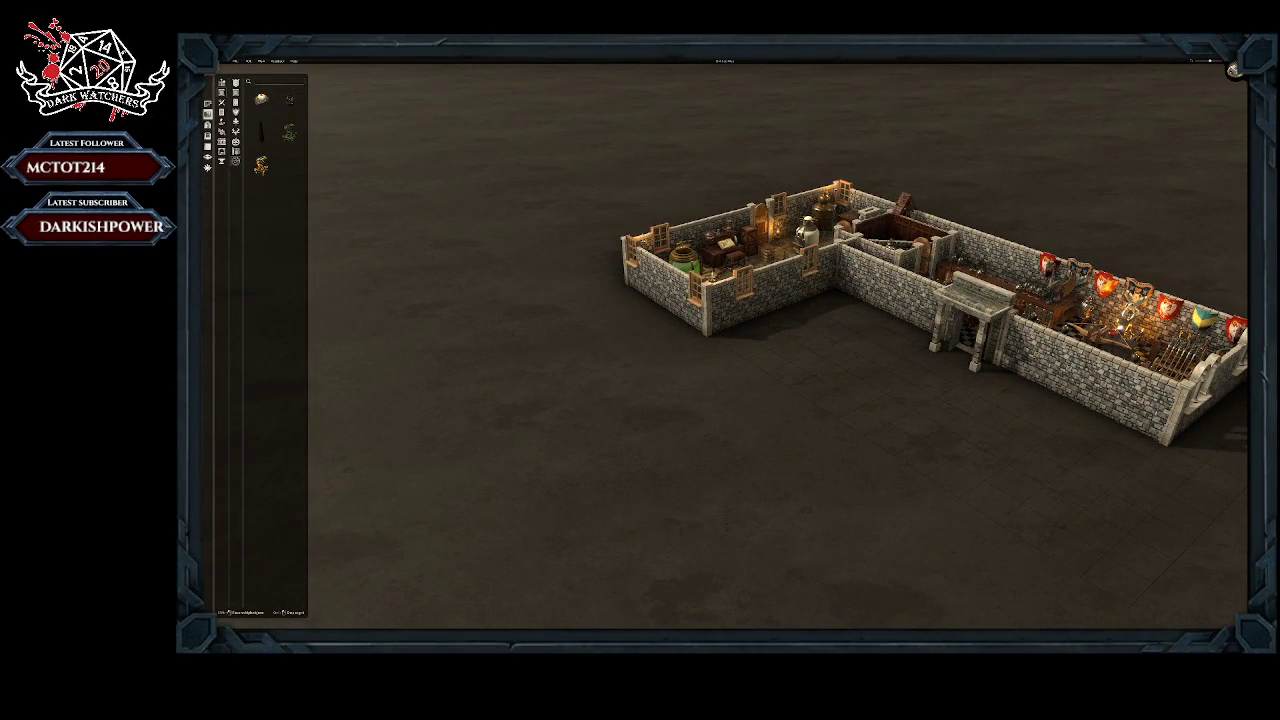
pyautogui.click(207, 106)
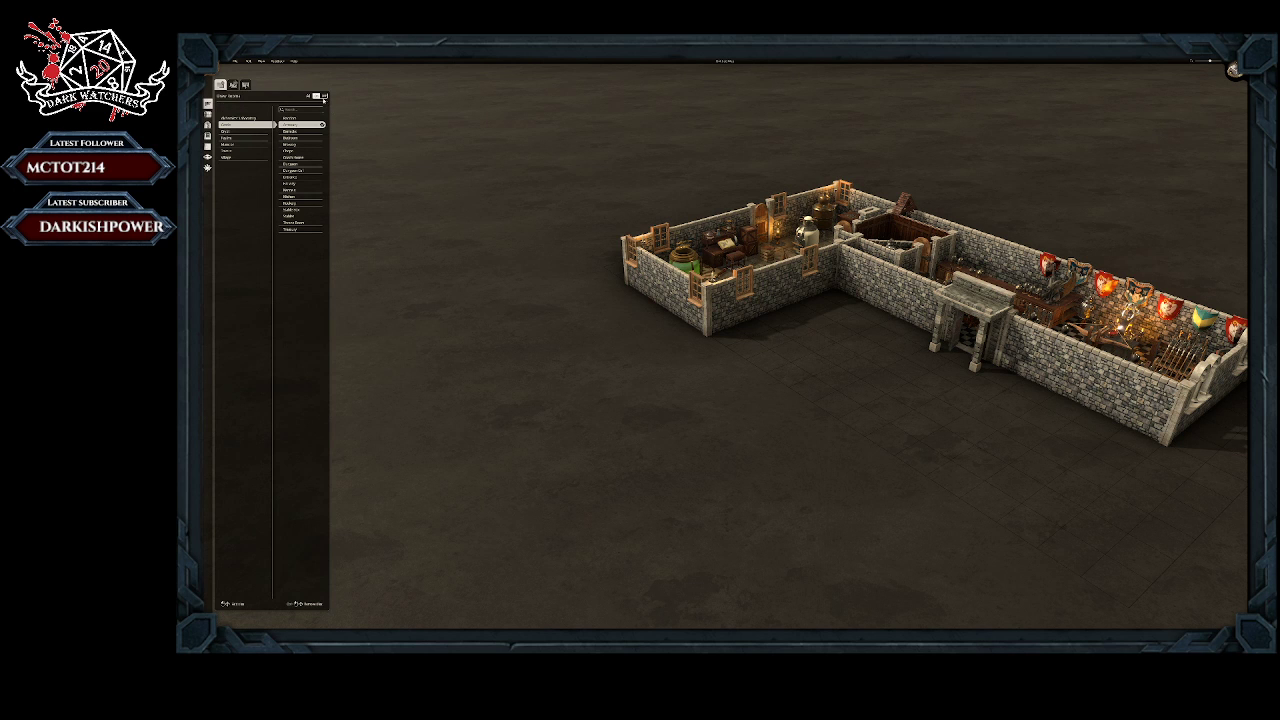
pyautogui.moveTo(814, 390); pyautogui.dragTo(801, 616)
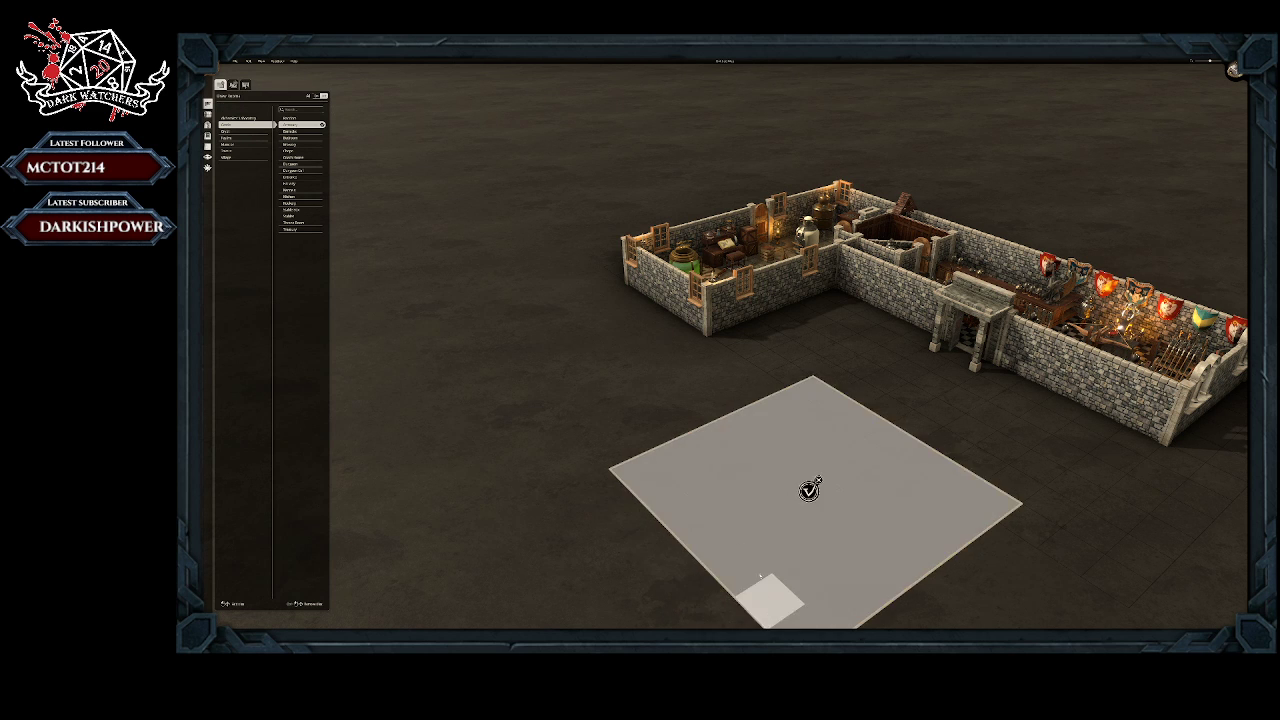
pyautogui.moveTo(771, 414); pyautogui.dragTo(759, 381, button='middle')
pyautogui.scroll(-2, 759, 381)
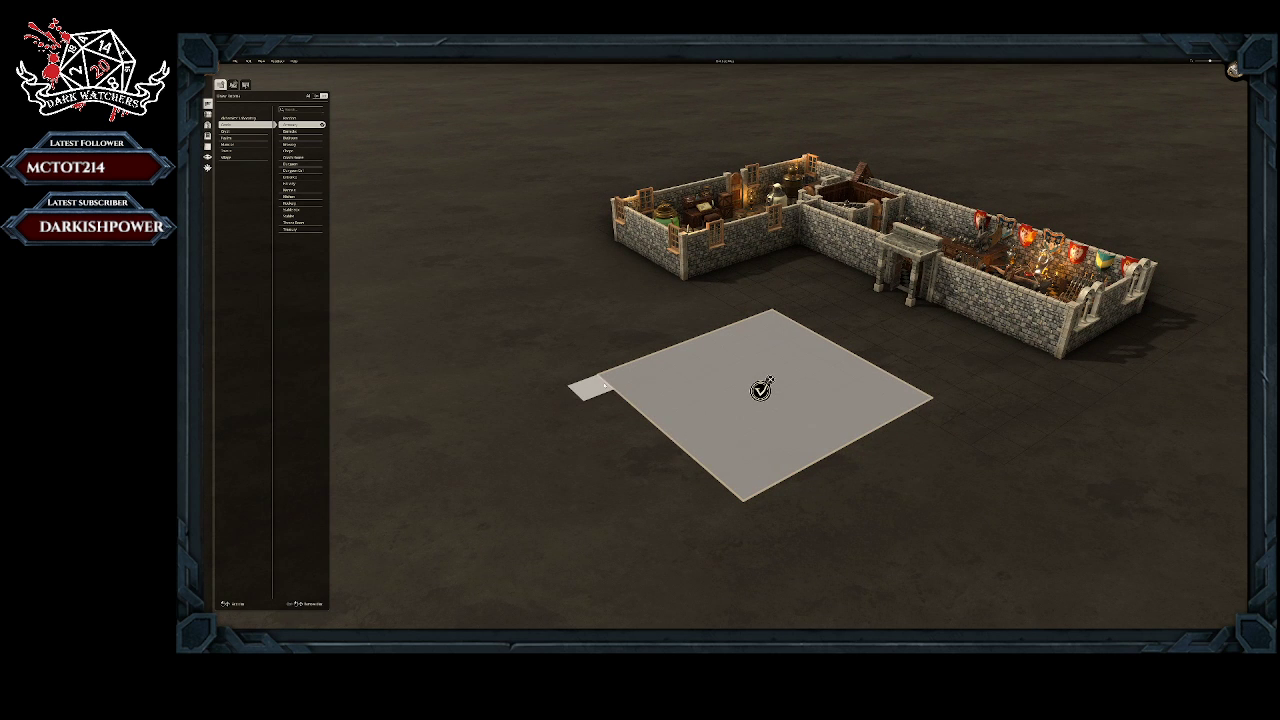
pyautogui.moveTo(604, 386); pyautogui.dragTo(660, 563)
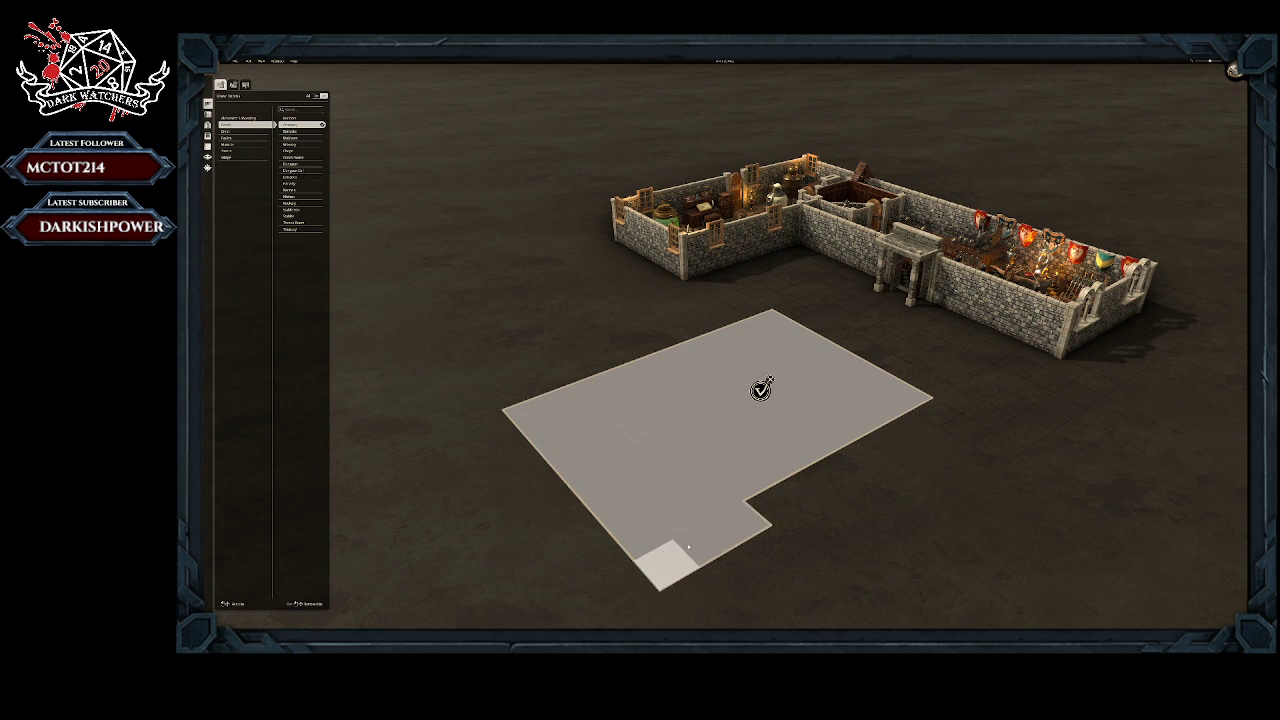
pyautogui.moveTo(771, 506); pyautogui.dragTo(955, 410)
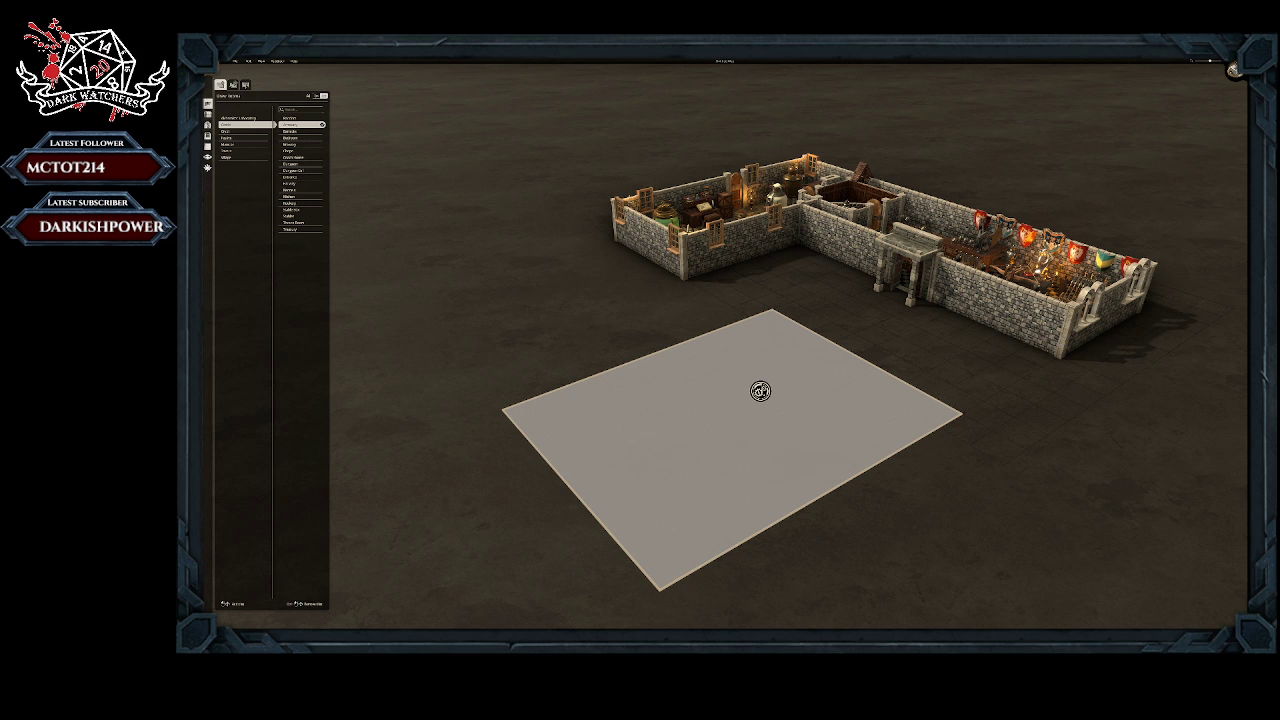
pyautogui.click(230, 124)
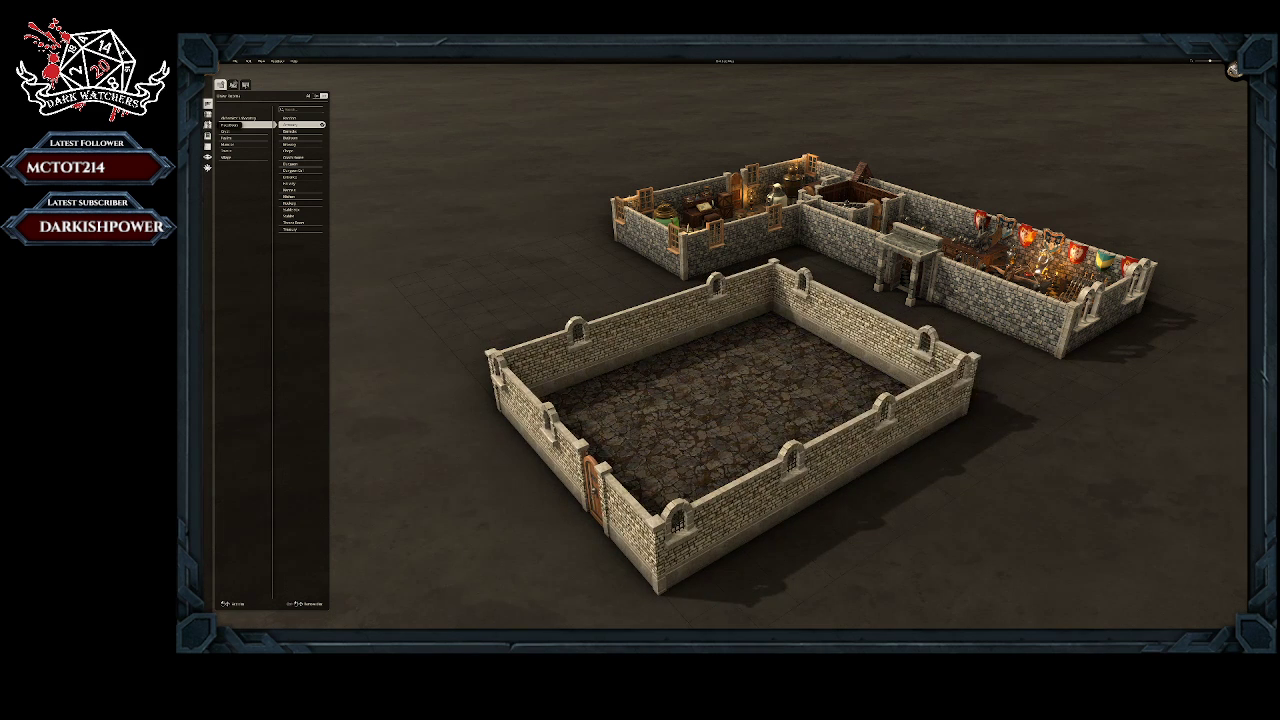
# Step: Place the giant eyeball with its ring of rocks in the middle of the new brick room
pyautogui.click(208, 113)
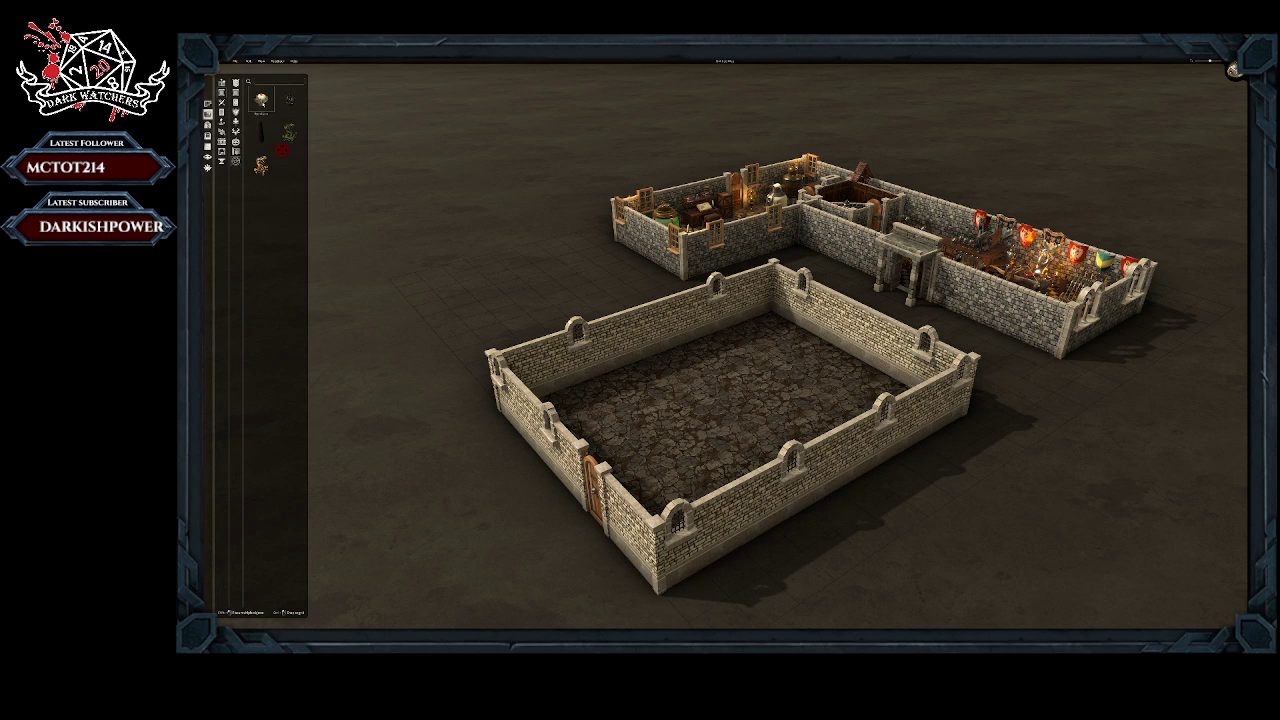
pyautogui.moveTo(261, 100); pyautogui.dragTo(718, 411)
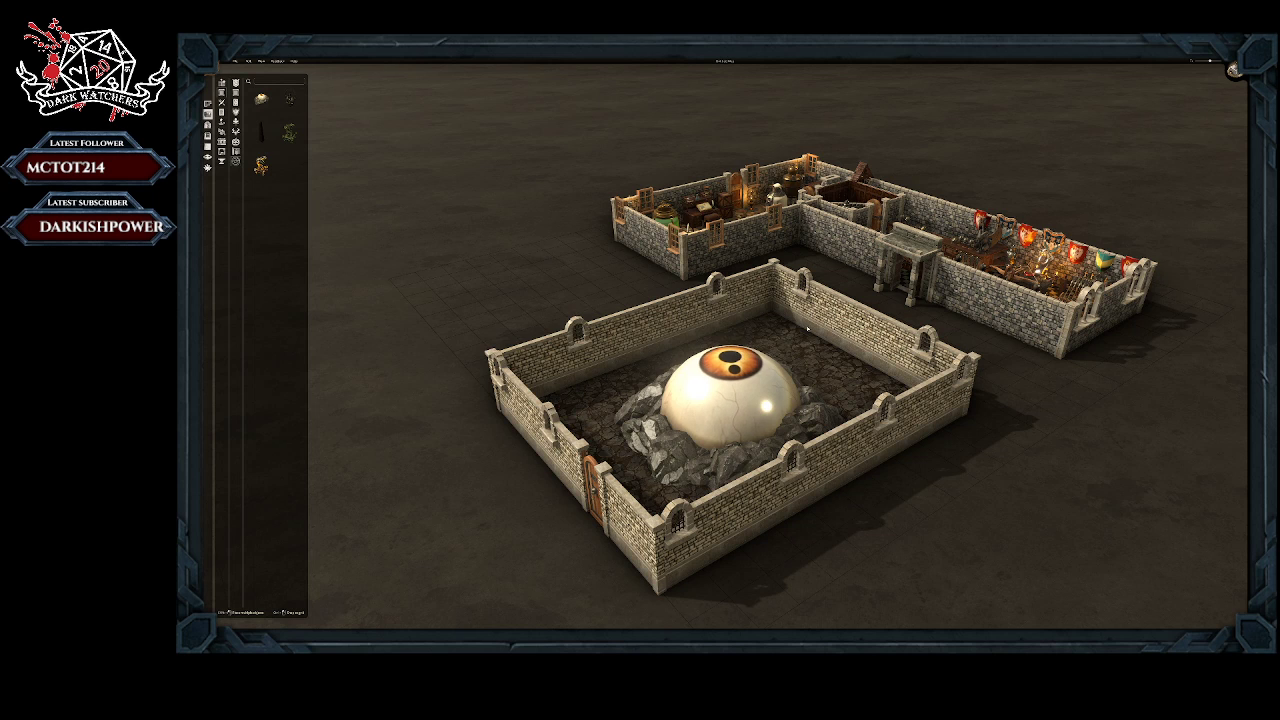
# Step: Remove the whole brick room with the giant eyeball and its rocks from the ground in front of the building
pyautogui.click(208, 104)
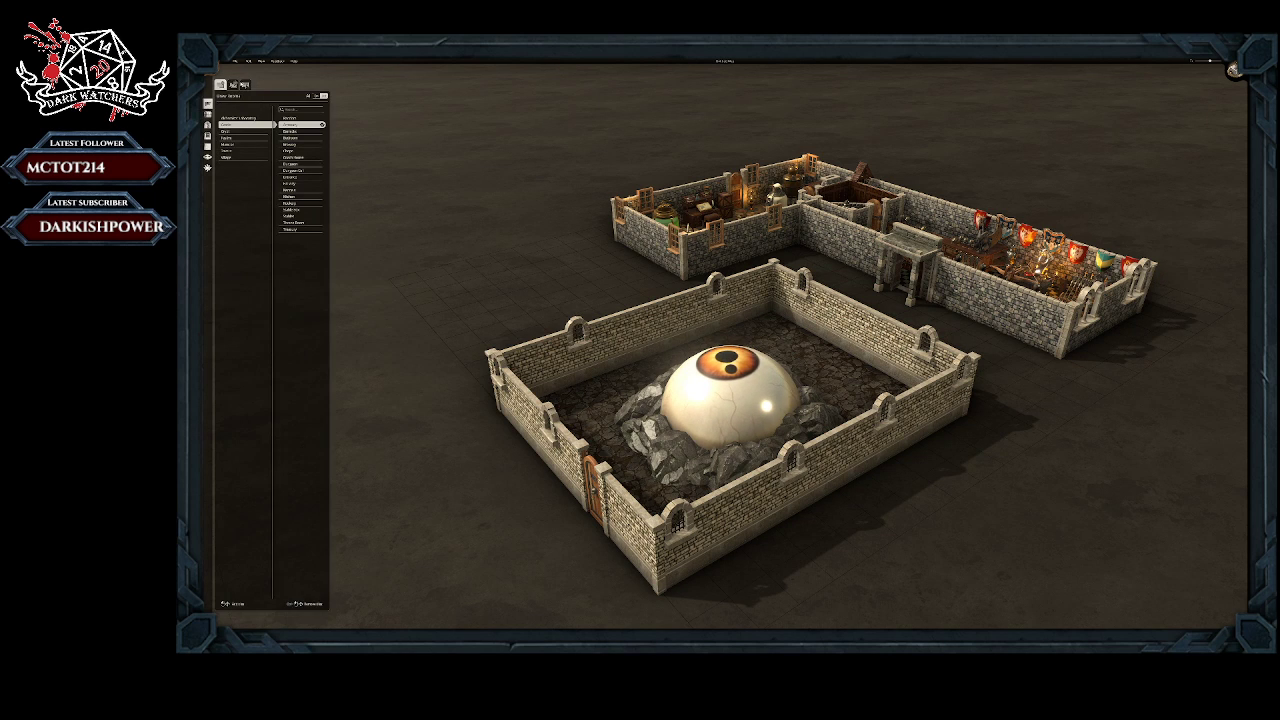
pyautogui.click(234, 86)
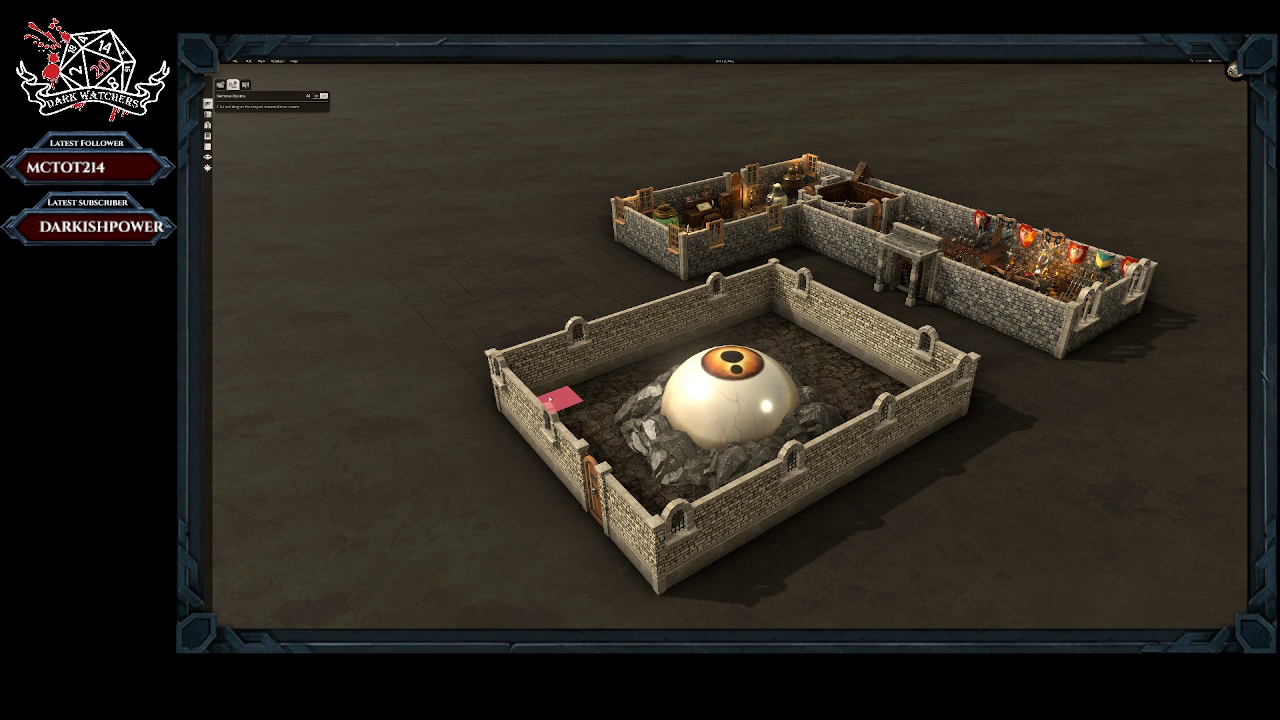
pyautogui.moveTo(567, 393); pyautogui.dragTo(434, 475, button='right')
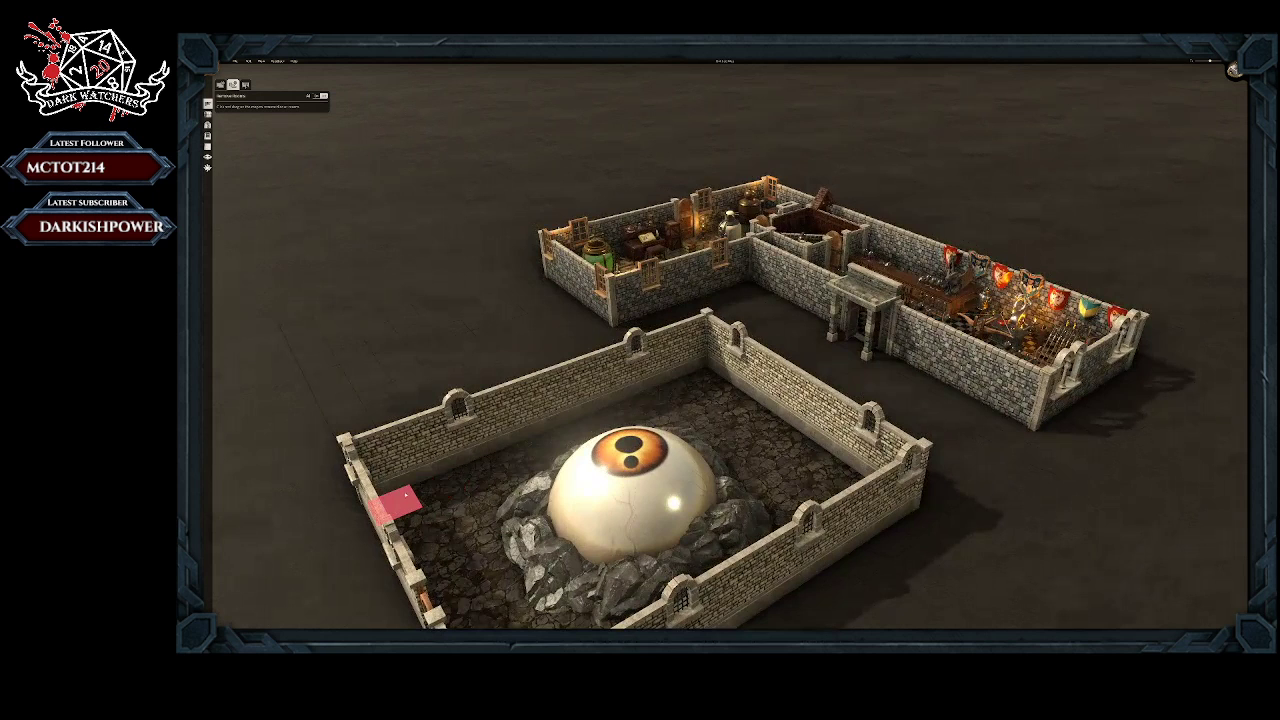
pyautogui.moveTo(396, 500); pyautogui.dragTo(921, 487)
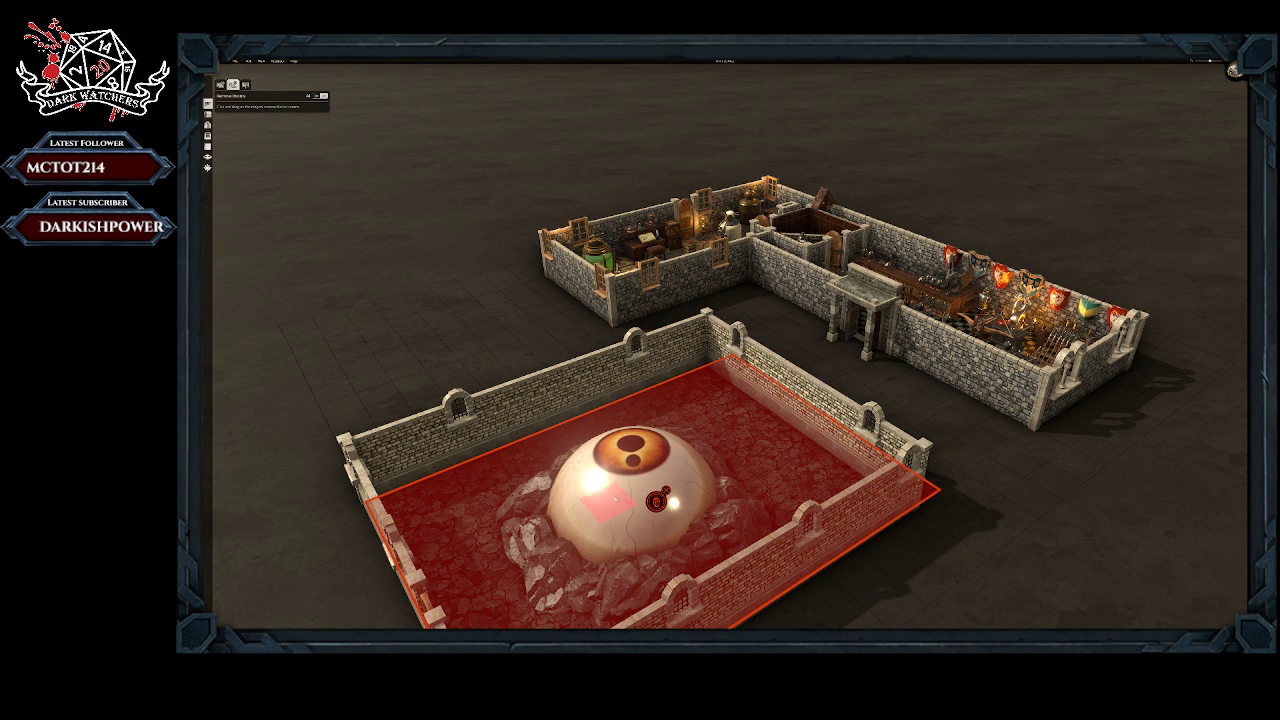
pyautogui.click(657, 505)
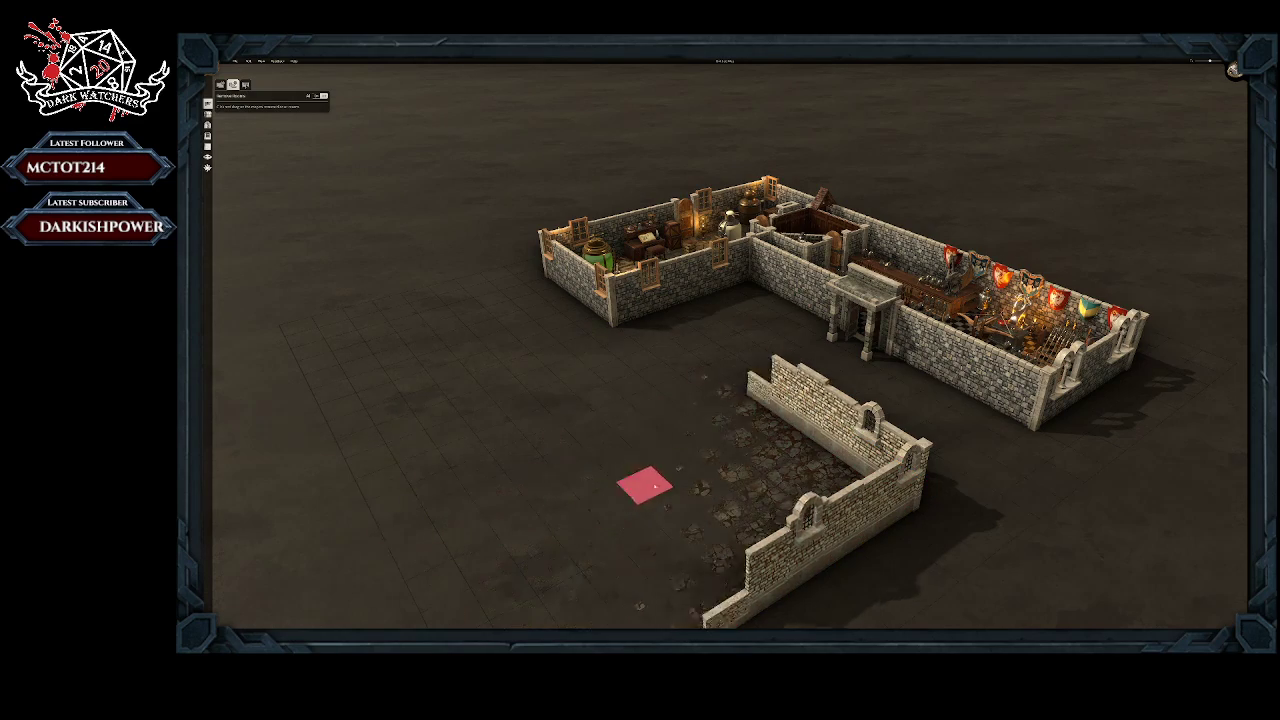
pyautogui.moveTo(695, 454); pyautogui.dragTo(617, 494, button='right')
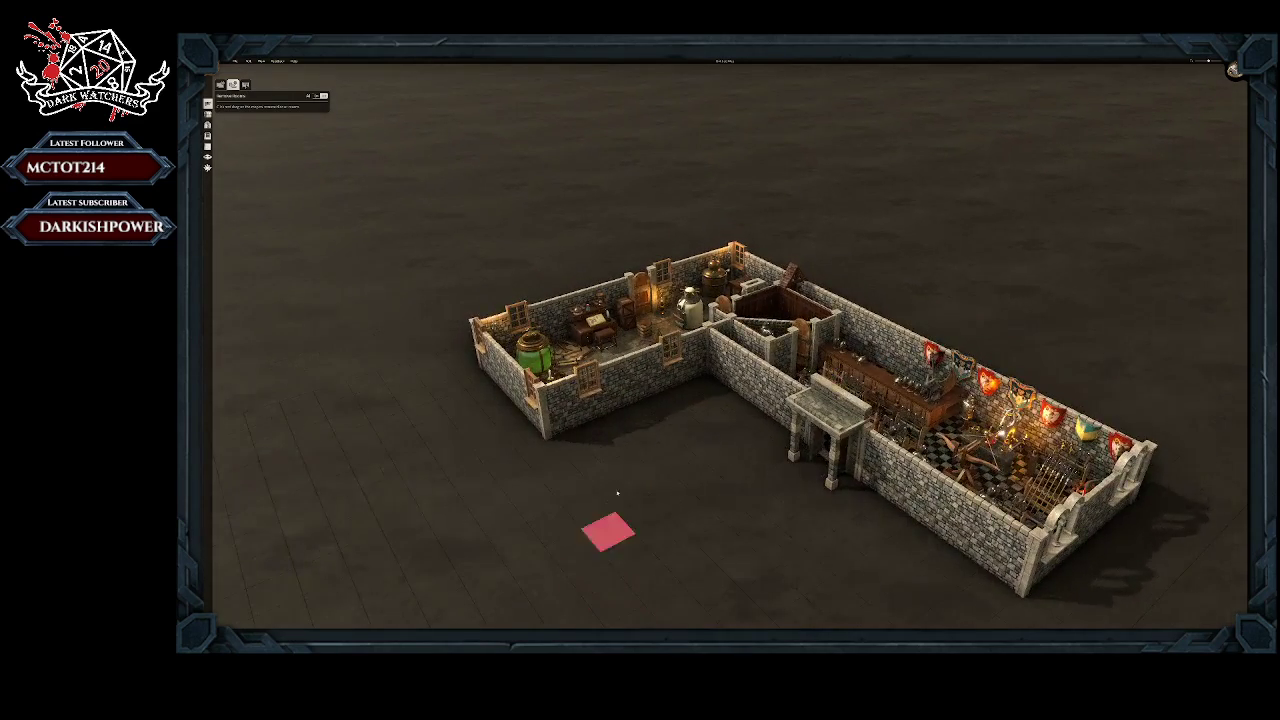
# Step: Browse the prop categories, including containers, lights and furniture, for items to furnish the building
pyautogui.moveTo(640, 460); pyautogui.dragTo(828, 370, button='middle')
pyautogui.scroll(5, 780, 290)
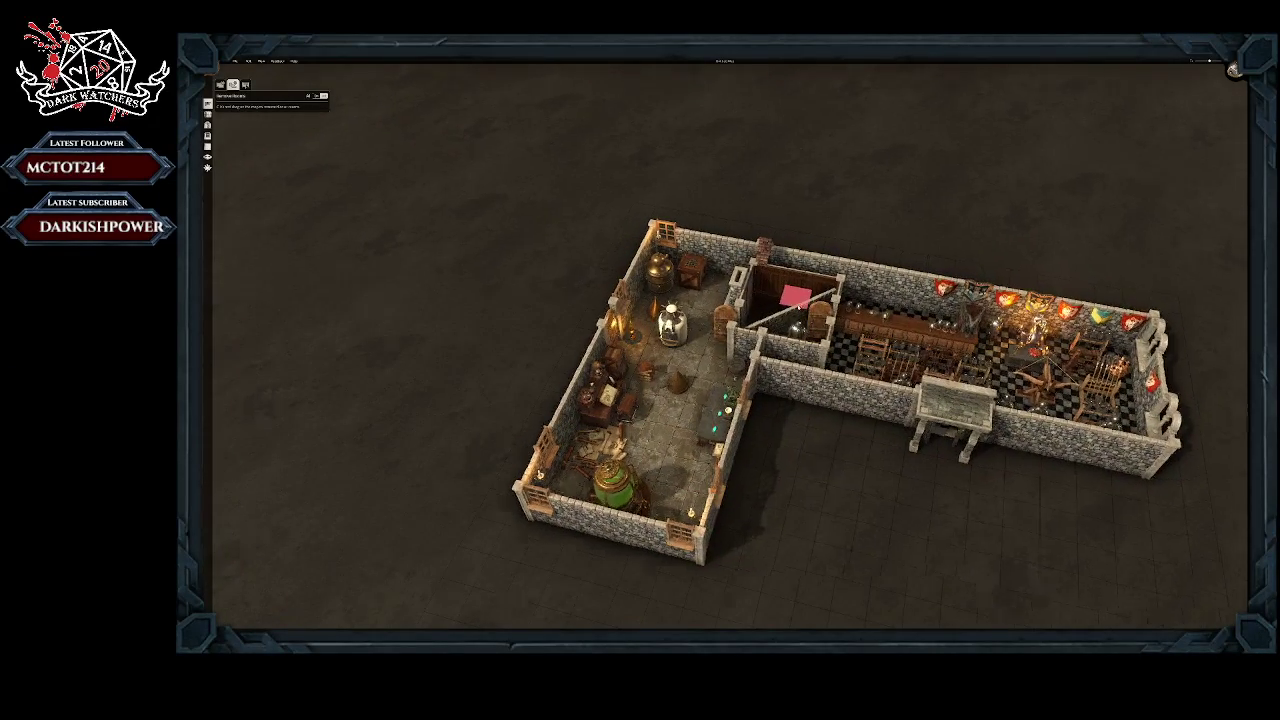
pyautogui.moveTo(650, 384); pyautogui.dragTo(470, 428, button='right')
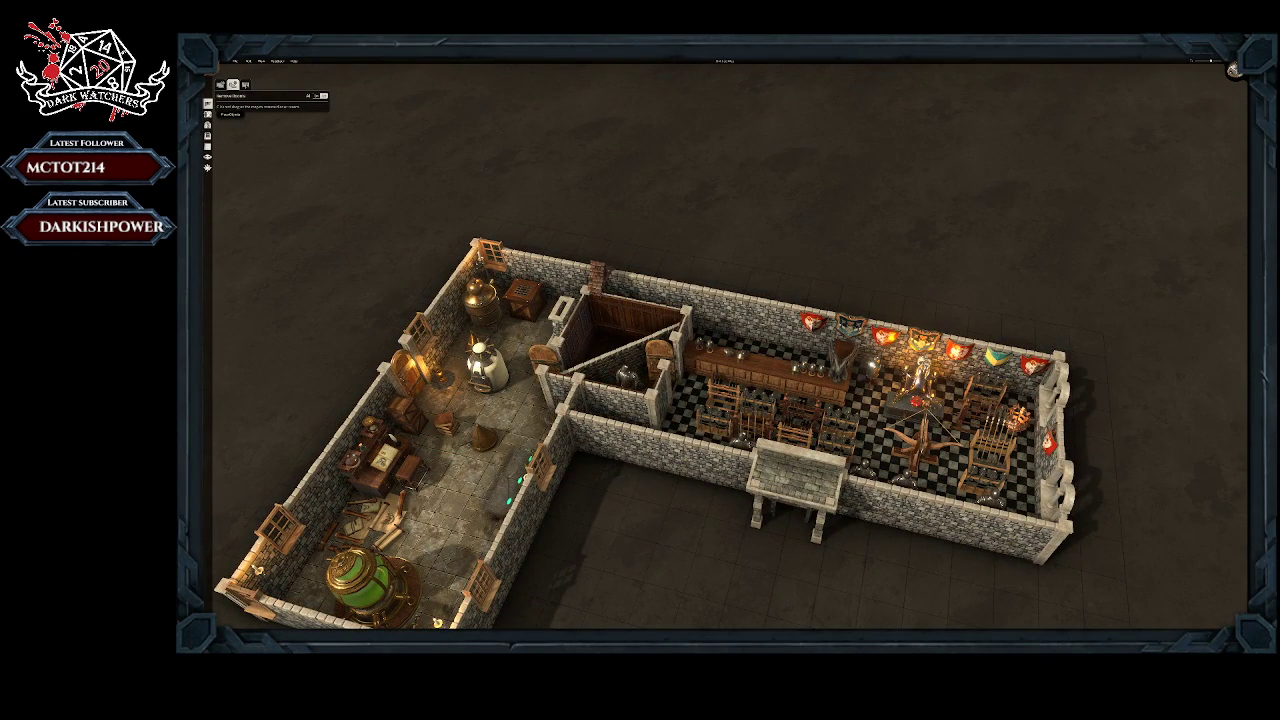
pyautogui.click(207, 104)
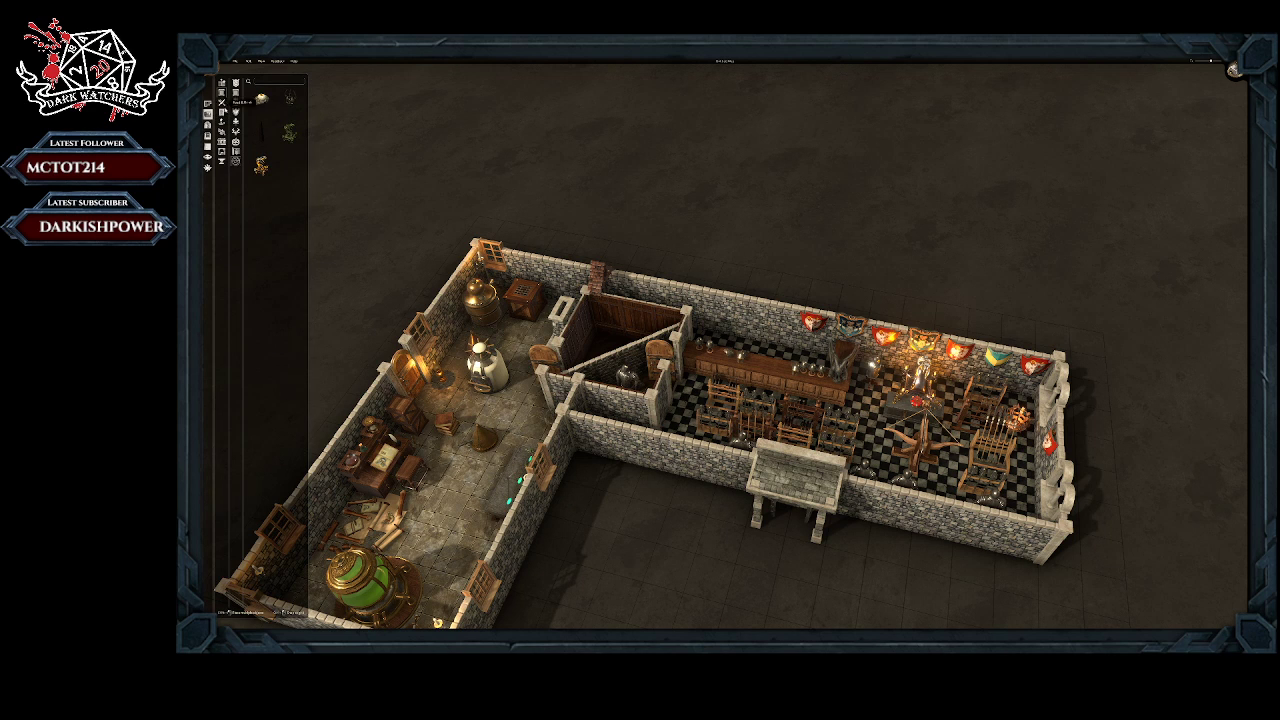
pyautogui.click(222, 122)
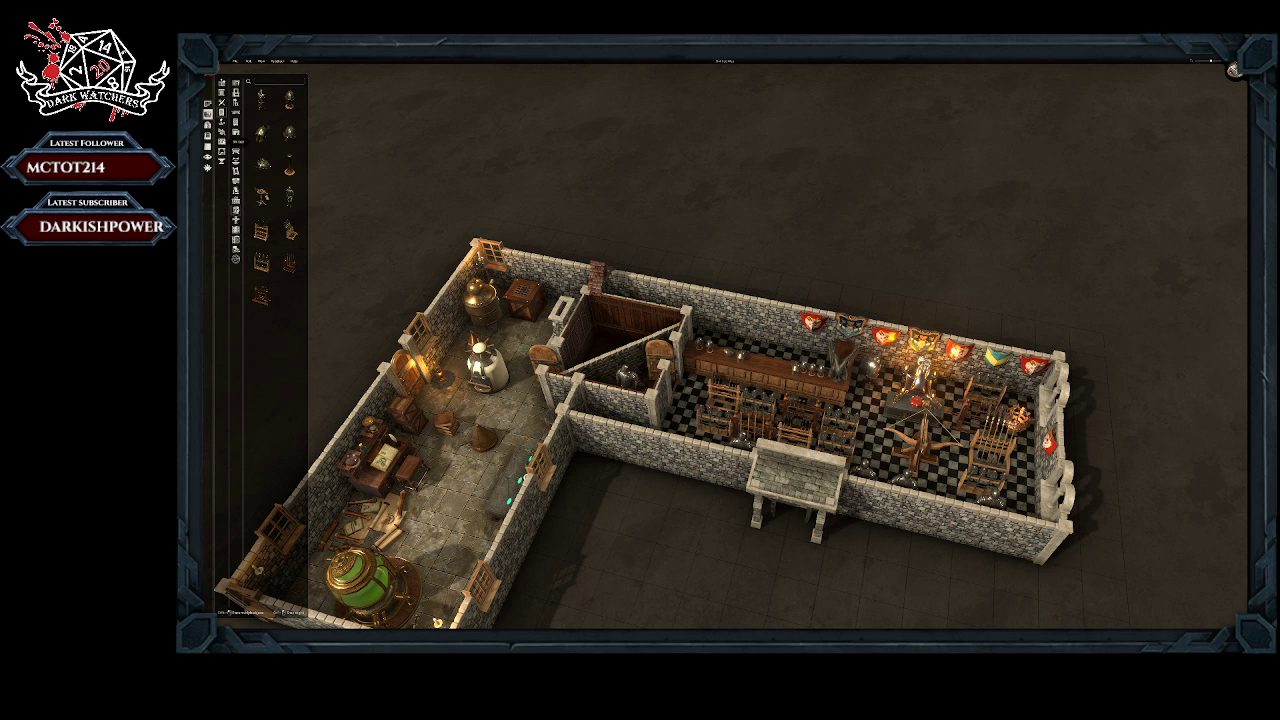
pyautogui.click(222, 143)
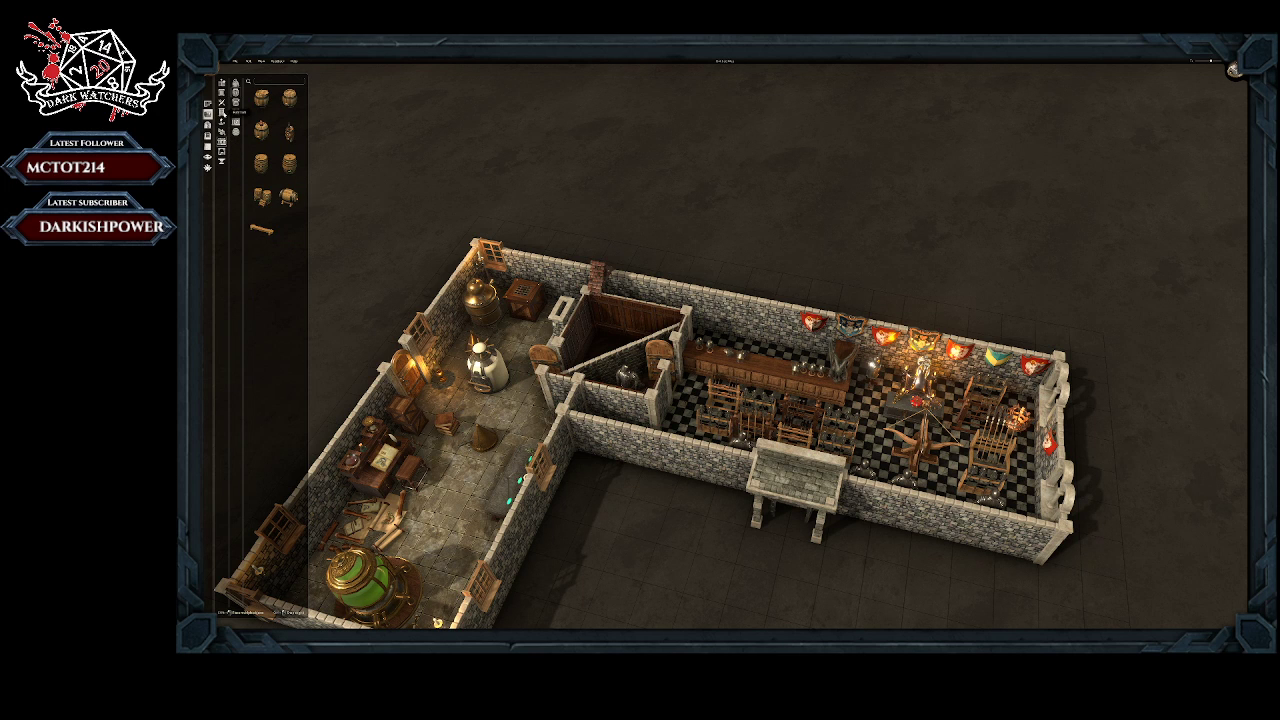
pyautogui.click(223, 123)
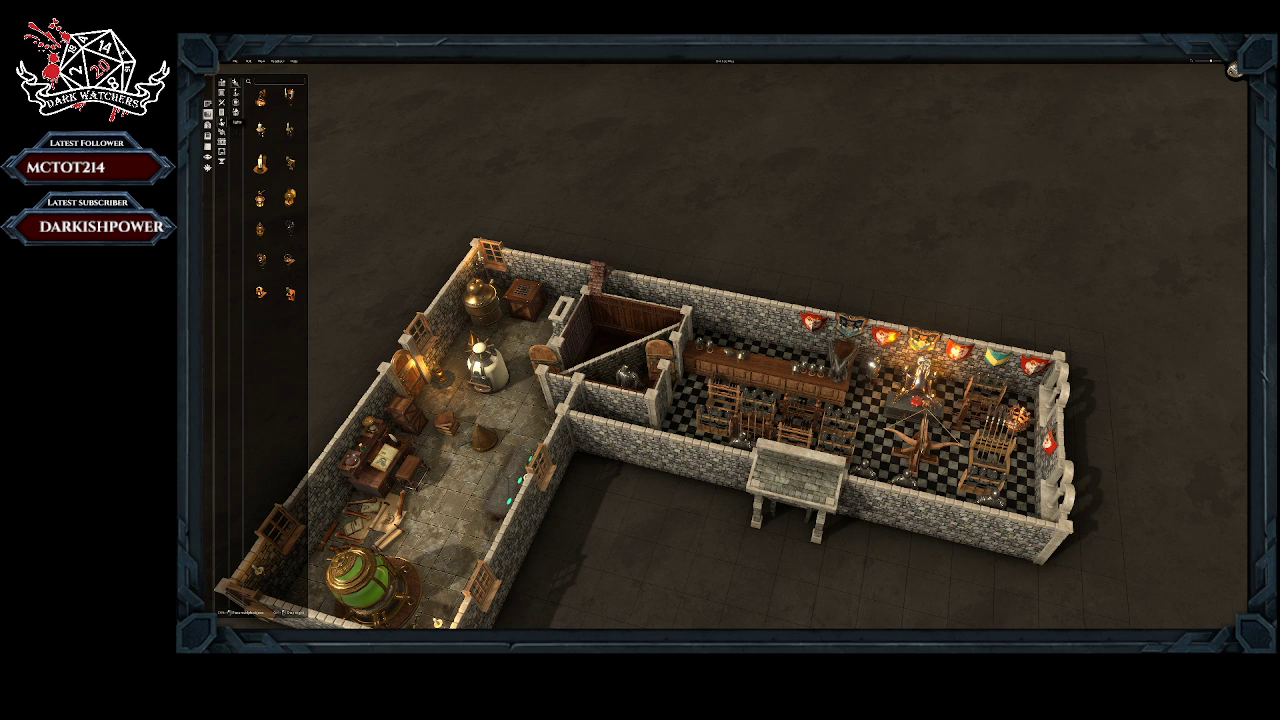
pyautogui.click(223, 113)
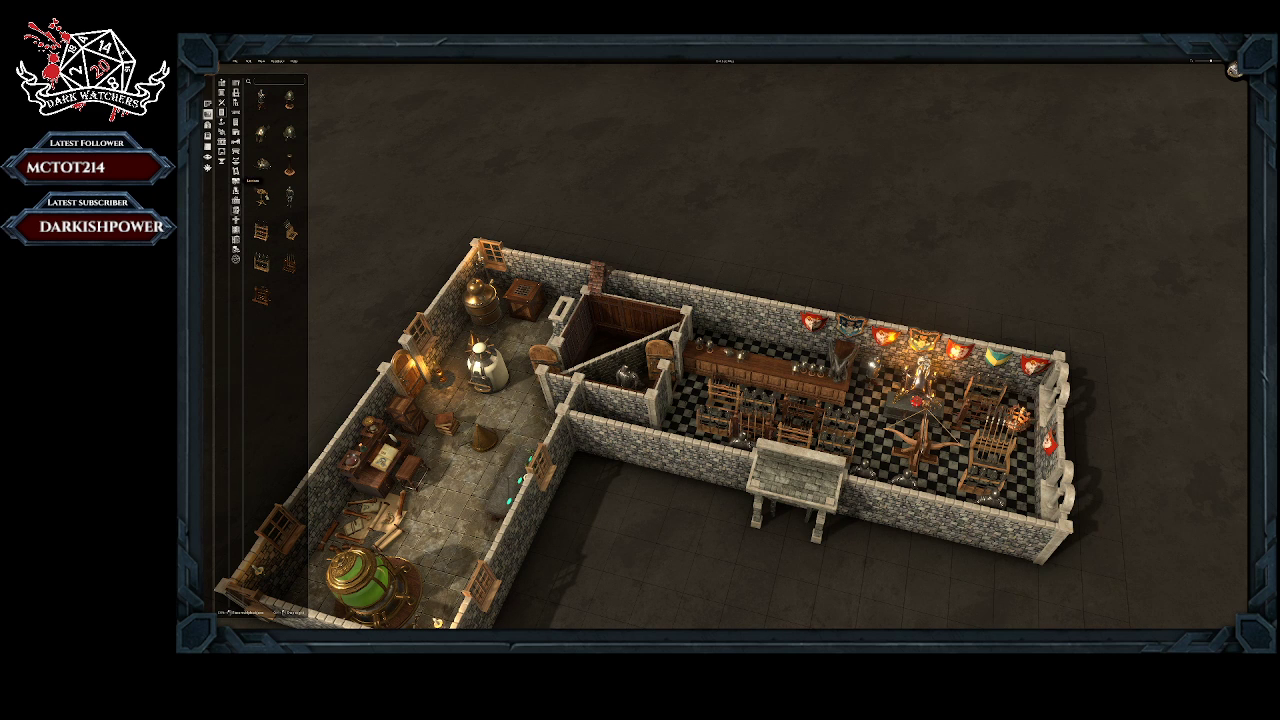
pyautogui.click(222, 123)
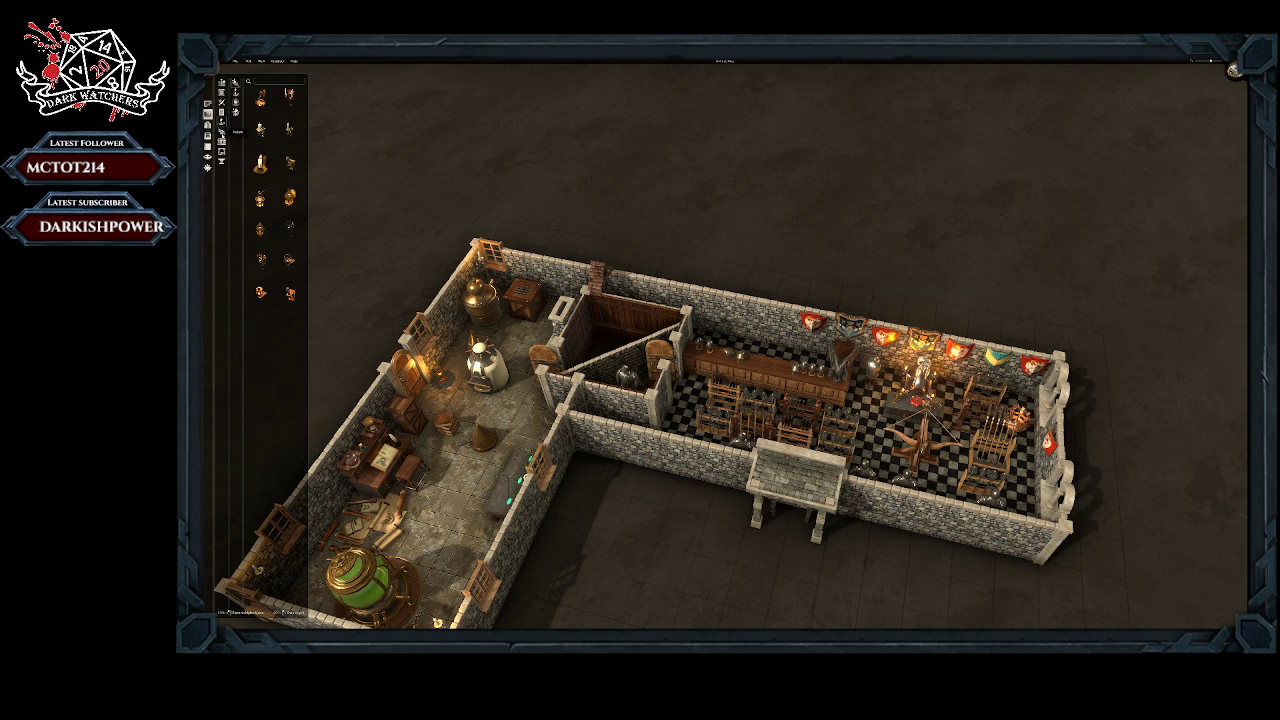
pyautogui.click(222, 133)
pyautogui.click(222, 143)
pyautogui.click(222, 152)
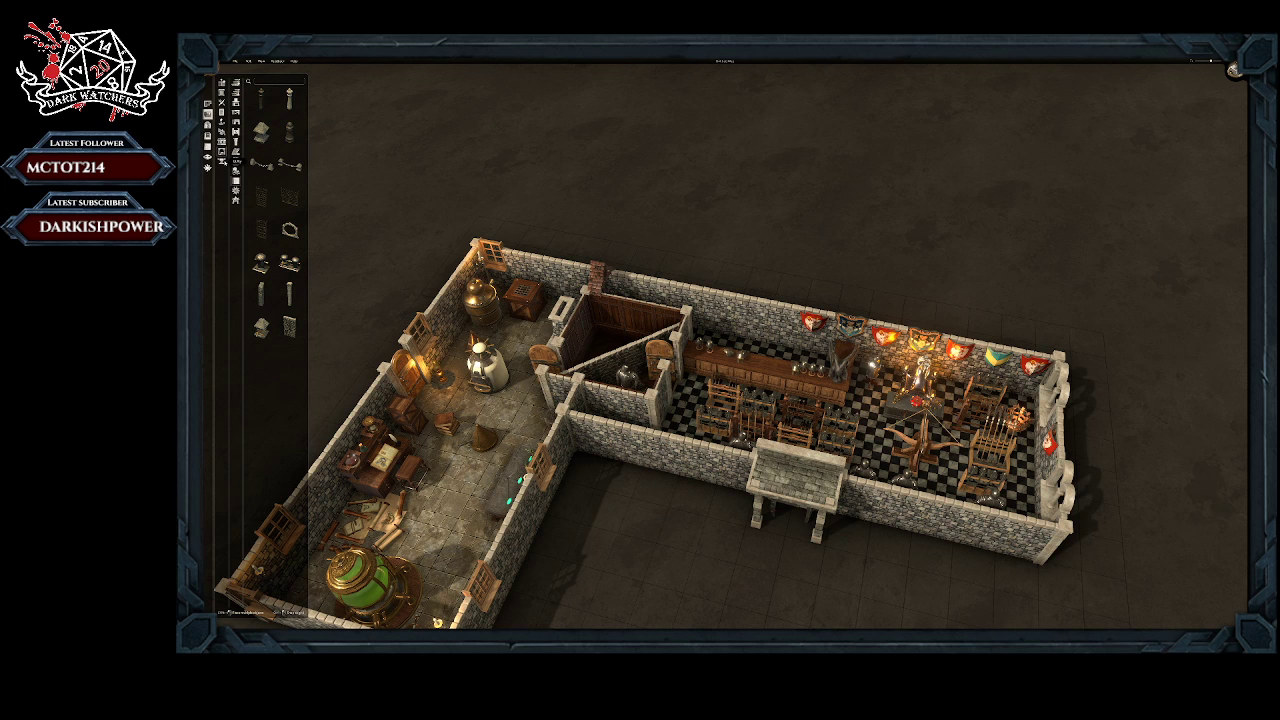
pyautogui.click(222, 162)
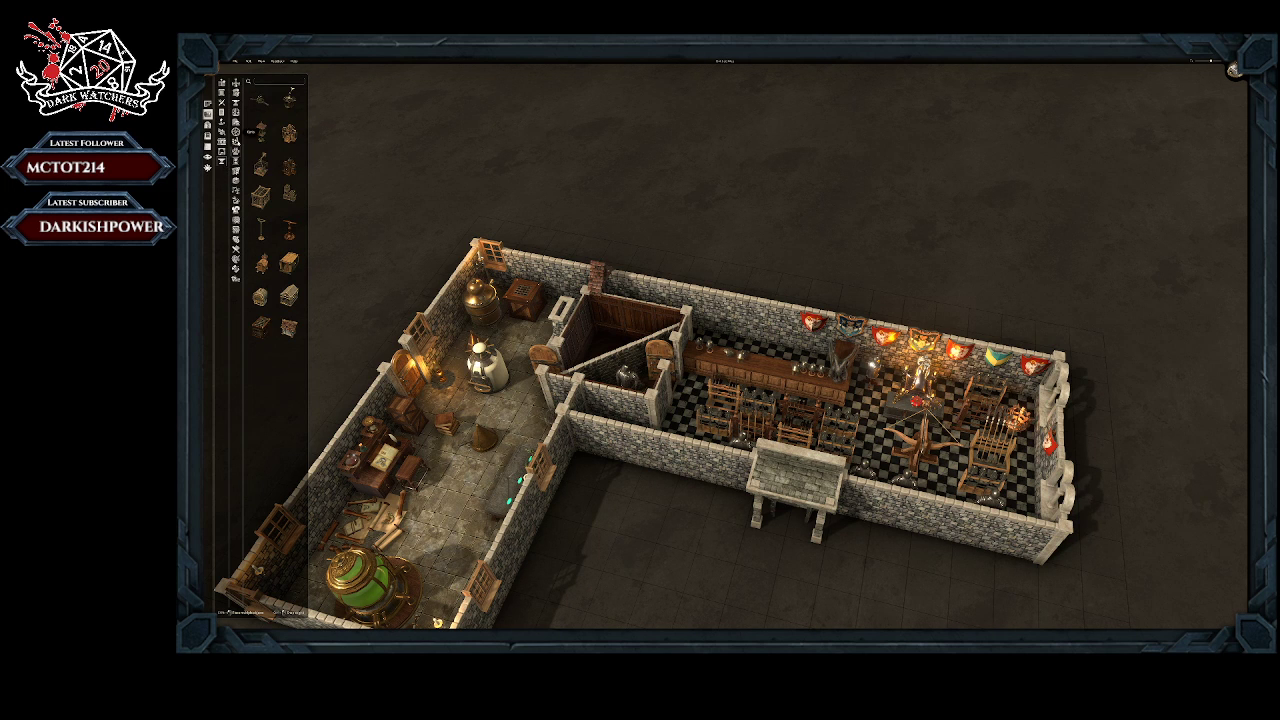
pyautogui.click(236, 171)
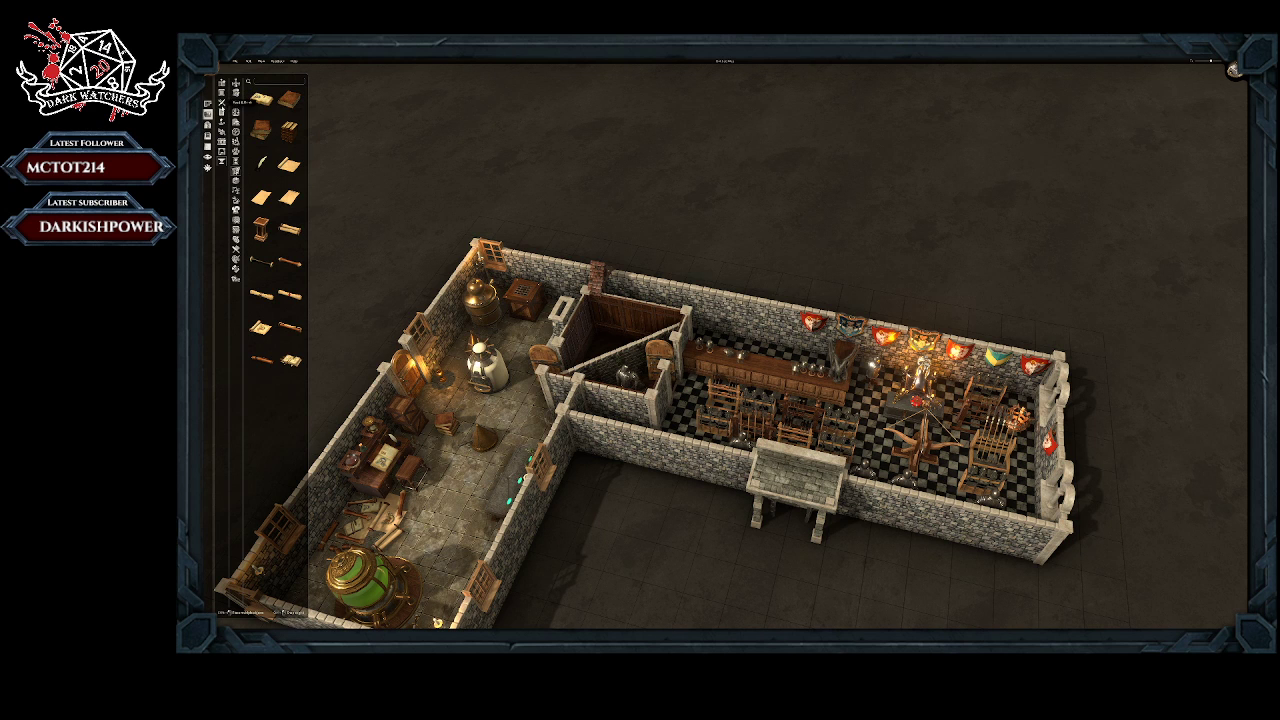
# Step: Stand two tall wooden bookcases side by side against the armoury hall's back wall, behind the long counter
pyautogui.click(223, 112)
pyautogui.click(236, 121)
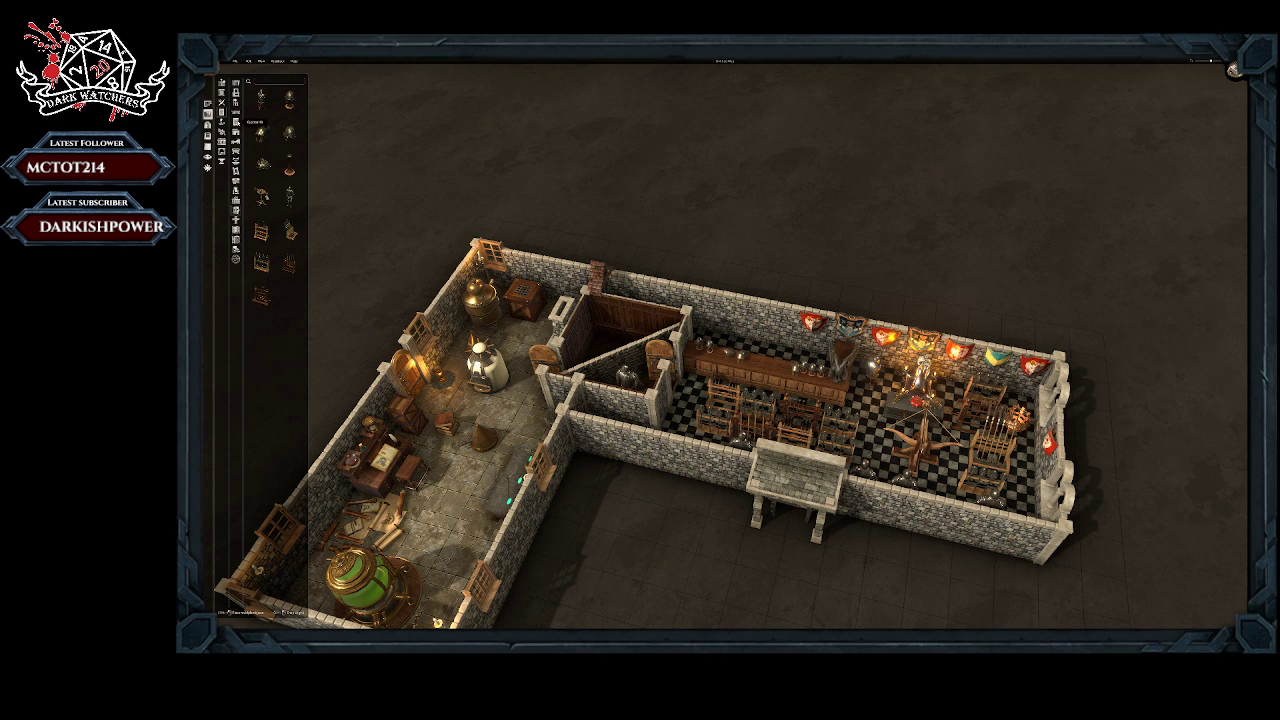
pyautogui.click(289, 229)
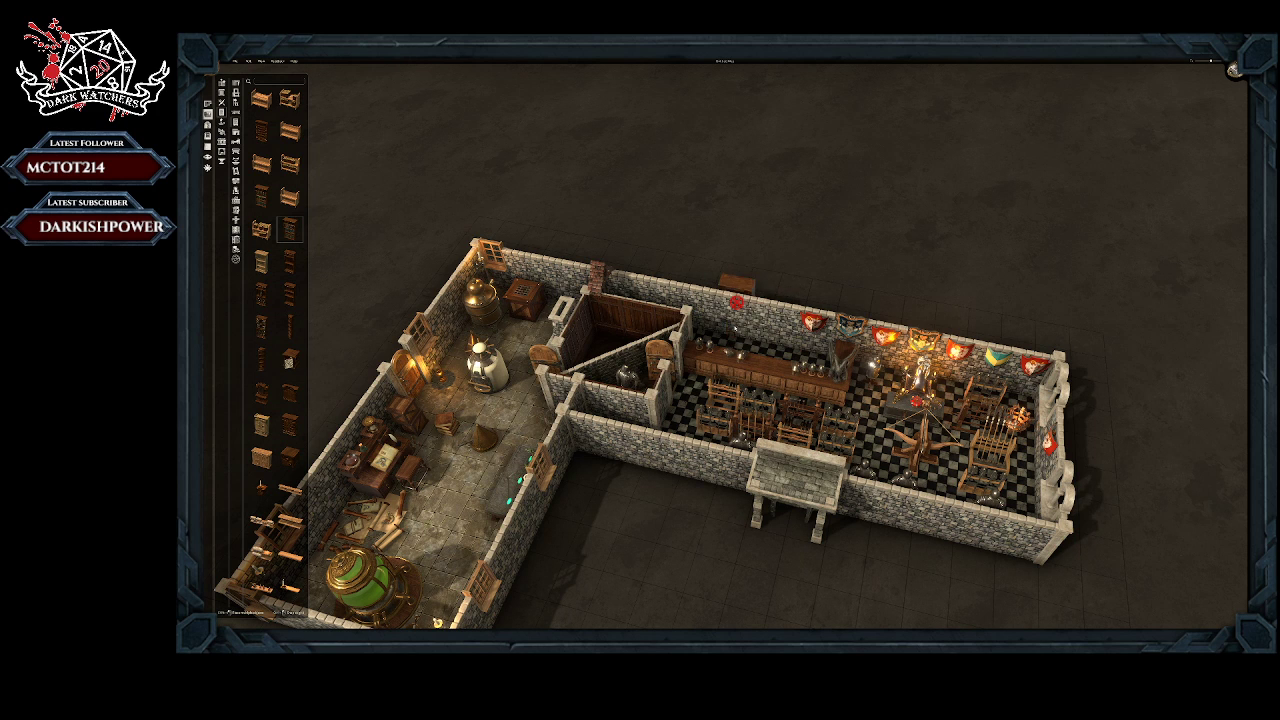
pyautogui.click(786, 339)
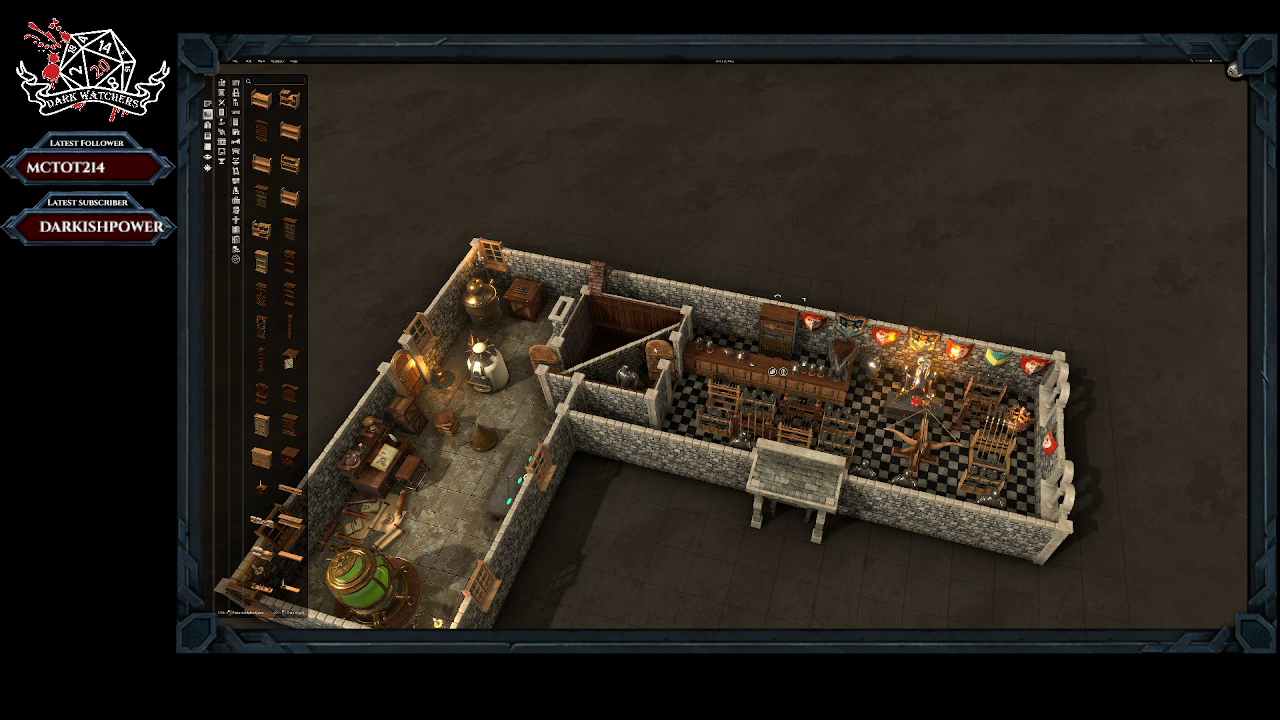
pyautogui.click(262, 200)
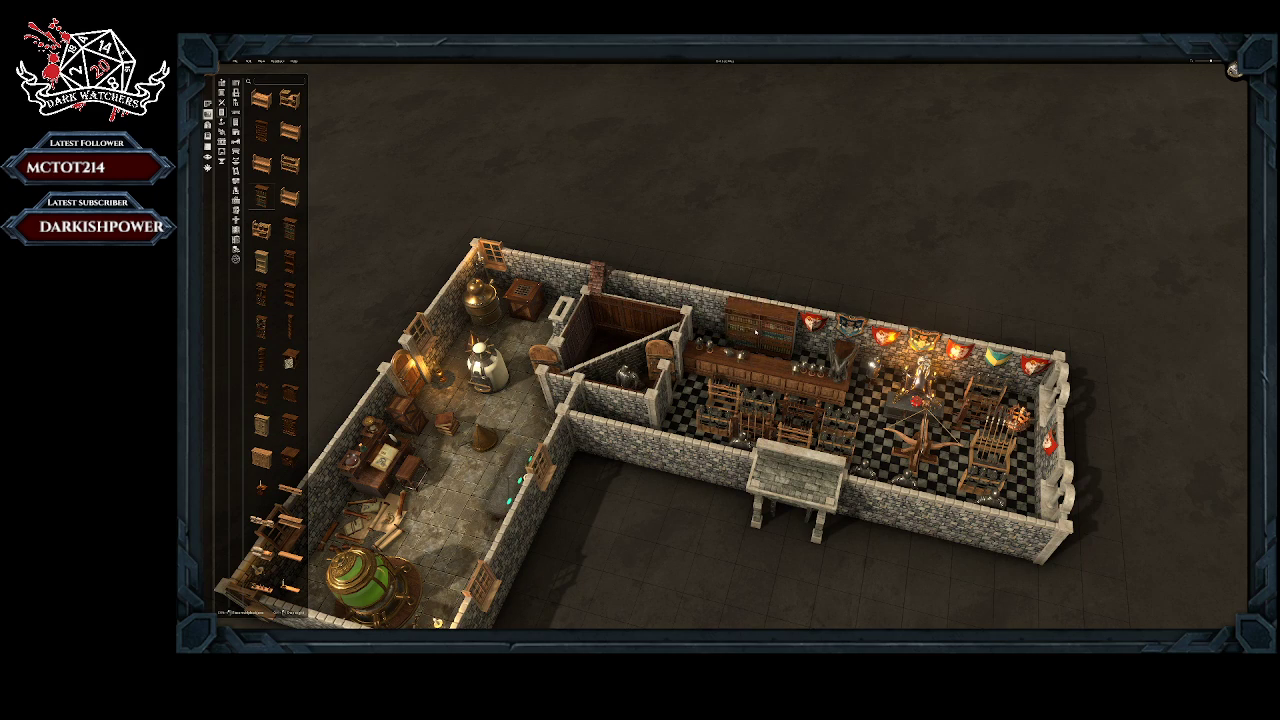
pyautogui.click(756, 333)
pyautogui.moveTo(973, 292); pyautogui.dragTo(993, 267, button='middle')
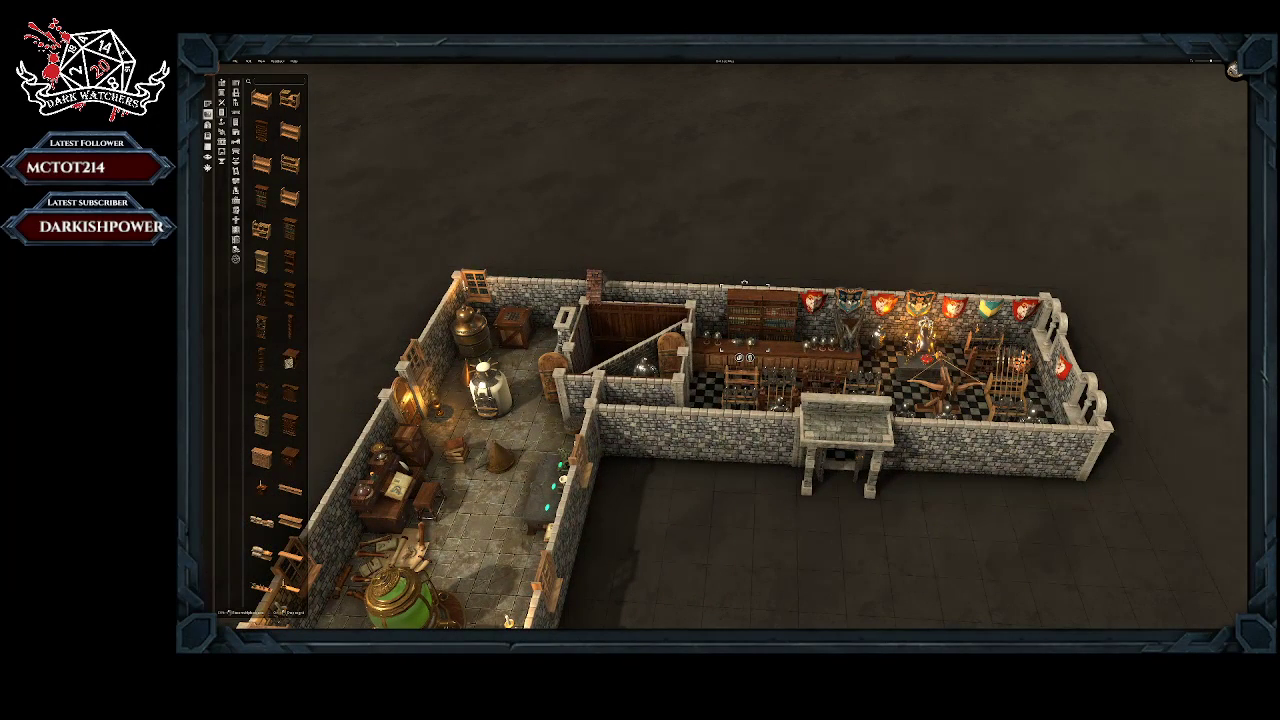
# Step: Place a small shelf prop on the bookcases behind the long counter
pyautogui.scroll(-2, 270, 450)
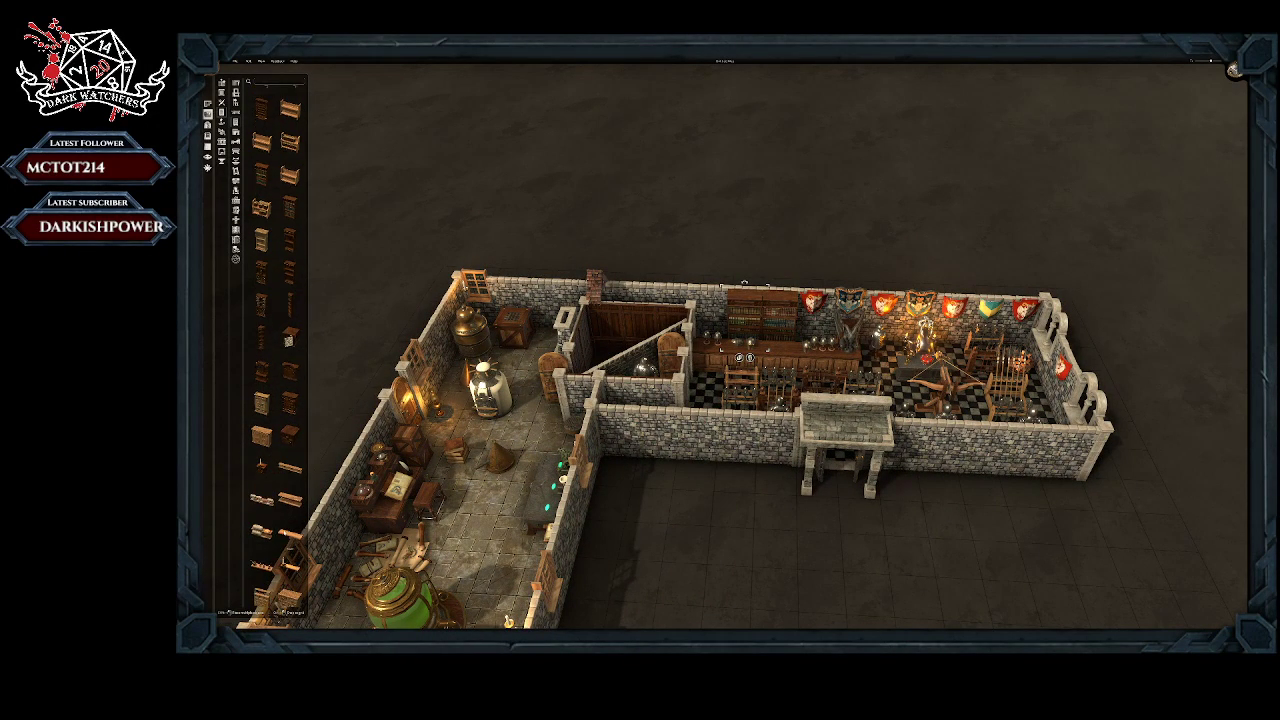
pyautogui.click(262, 544)
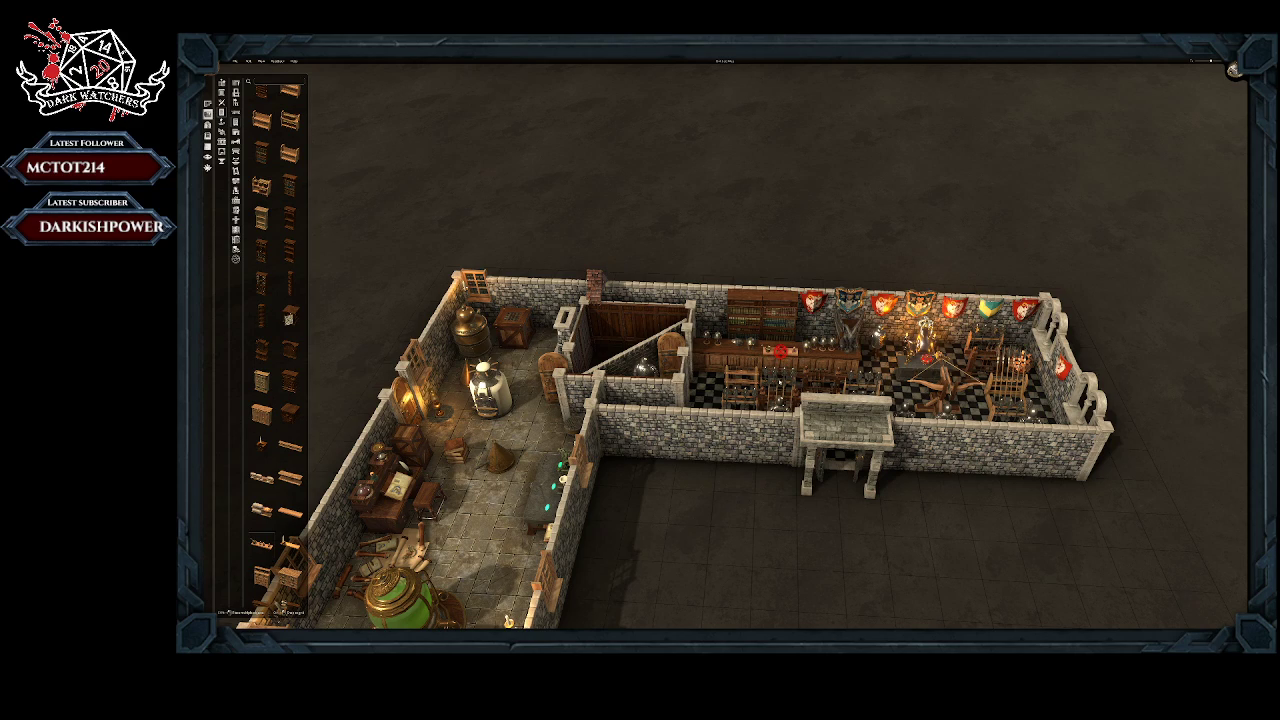
pyautogui.moveTo(780, 352); pyautogui.dragTo(770, 499, button='right')
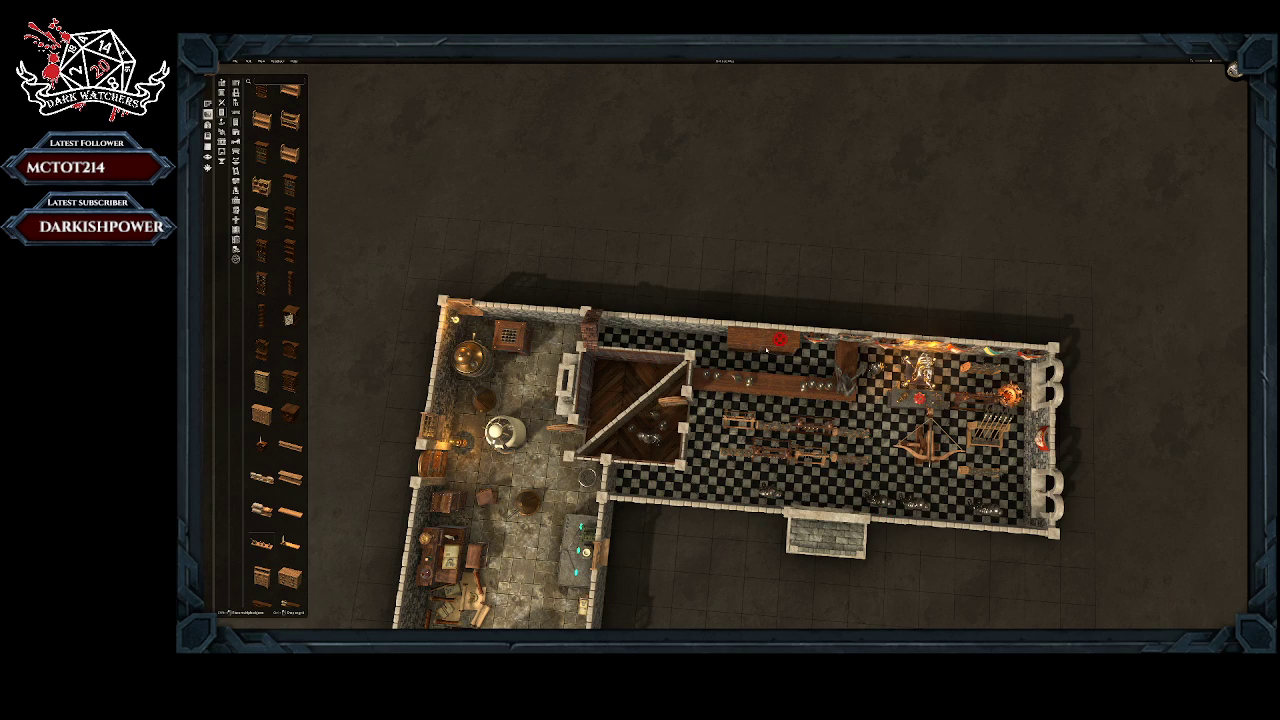
pyautogui.moveTo(710, 349); pyautogui.dragTo(697, 282, button='right')
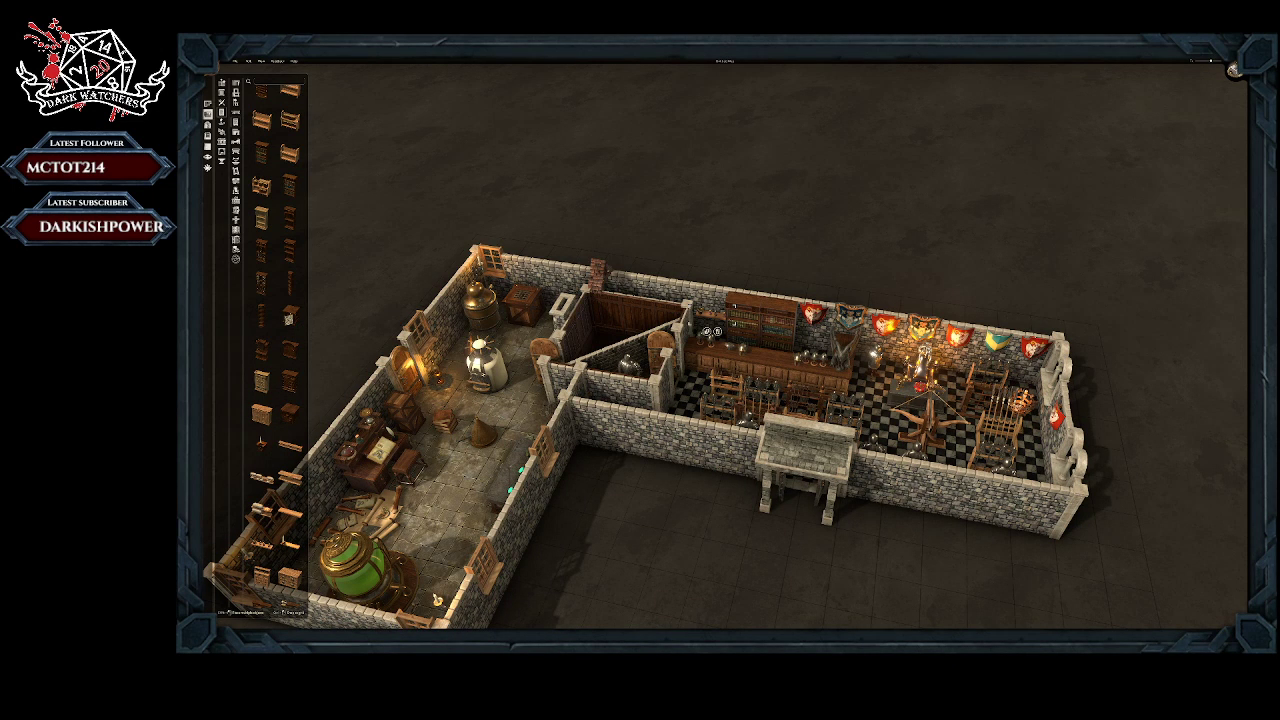
# Step: Stand a wooden shelf in the narrow end of the armoury hall beside the laboratory and place small props on it
pyautogui.click(262, 283)
pyautogui.scroll(-1, 256, 455)
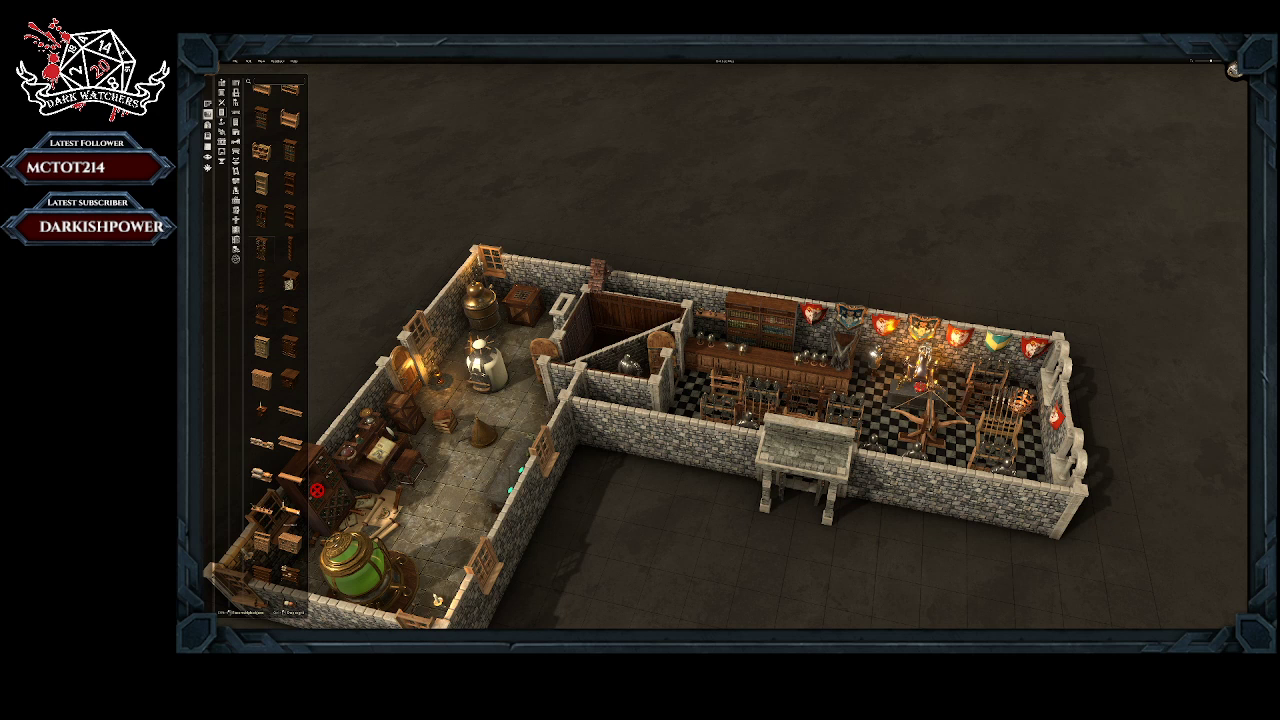
pyautogui.scroll(-1, 292, 526)
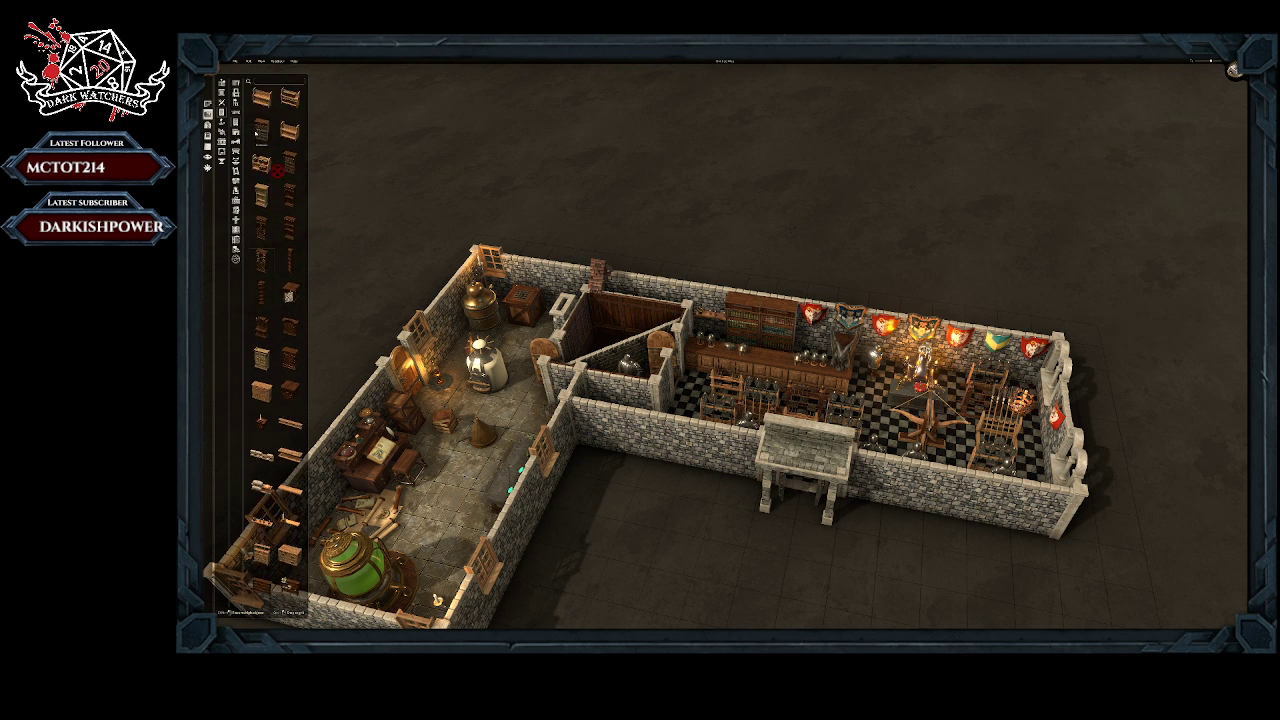
pyautogui.scroll(4, 256, 133)
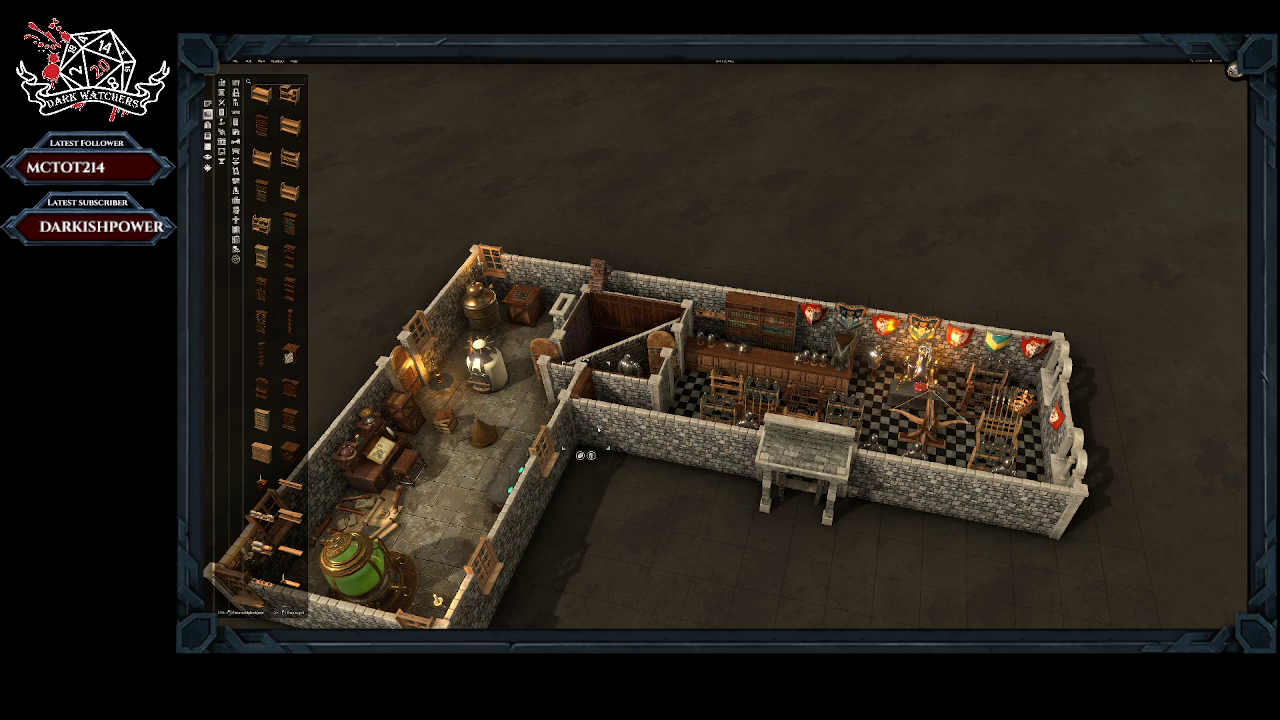
pyautogui.moveTo(588, 448); pyautogui.dragTo(457, 384, button='middle')
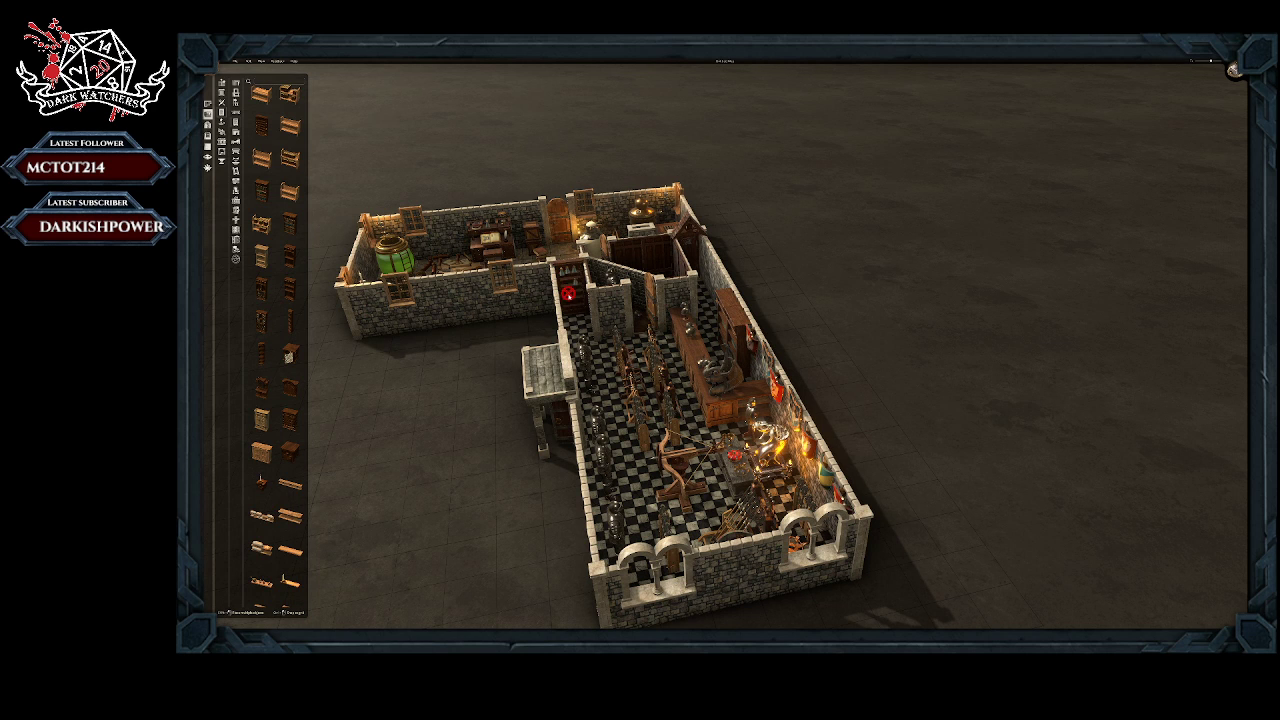
pyautogui.click(569, 287)
pyautogui.click(522, 258)
pyautogui.moveTo(571, 294); pyautogui.dragTo(600, 475, button='right')
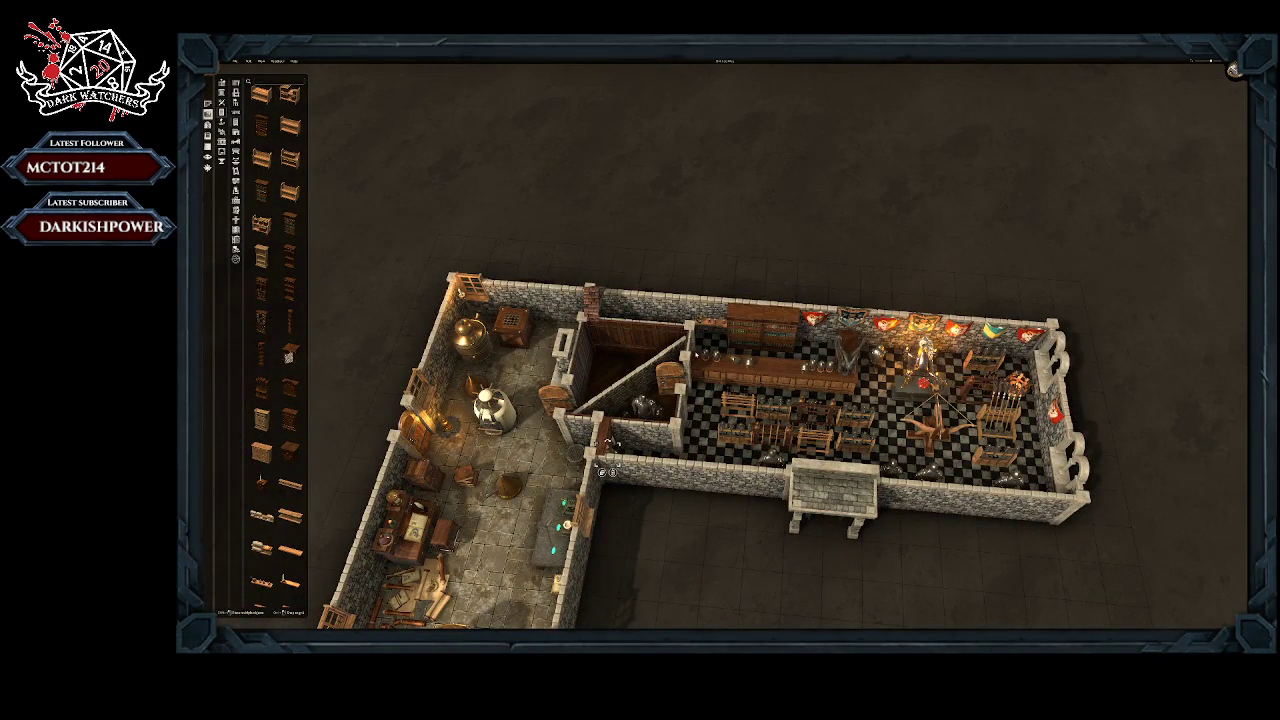
pyautogui.moveTo(600, 473); pyautogui.dragTo(695, 393, button='right')
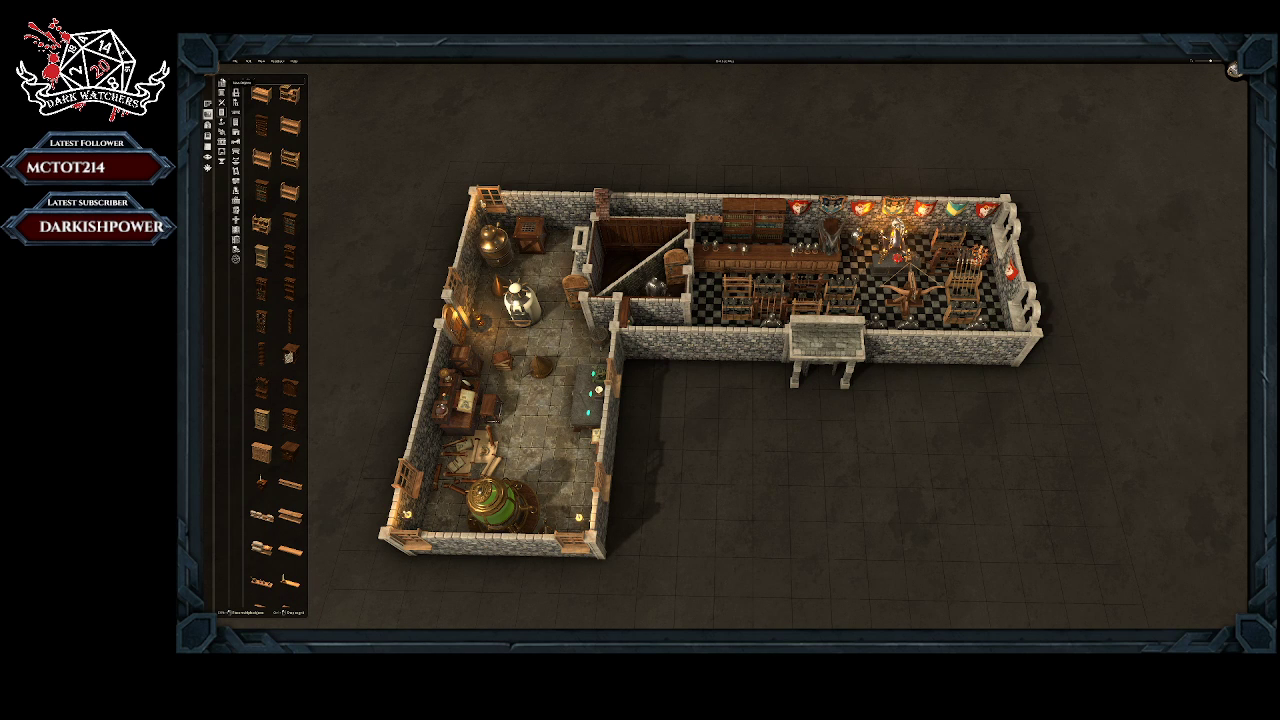
# Step: Save the furnished building with the laboratory and checkered armoury hall as a named map
pyautogui.click(234, 61)
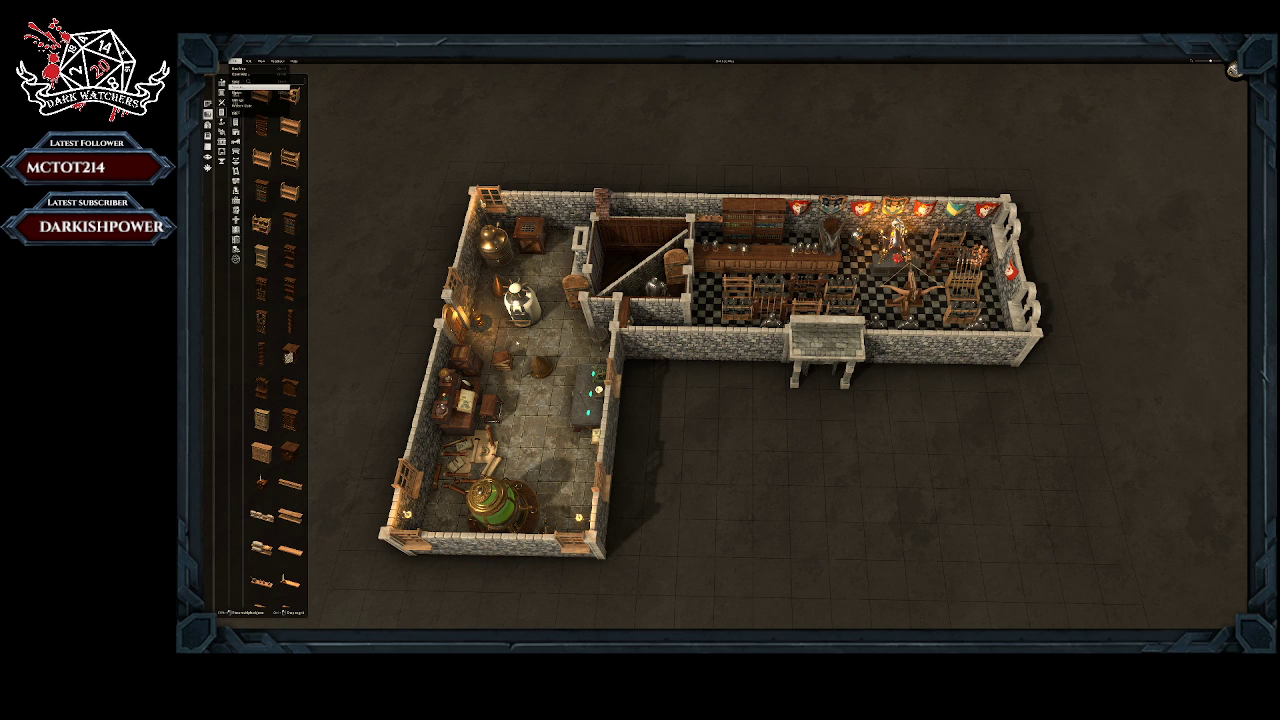
pyautogui.click(260, 87)
pyautogui.scroll(-2, 727, 343)
pyautogui.scroll(1, 727, 343)
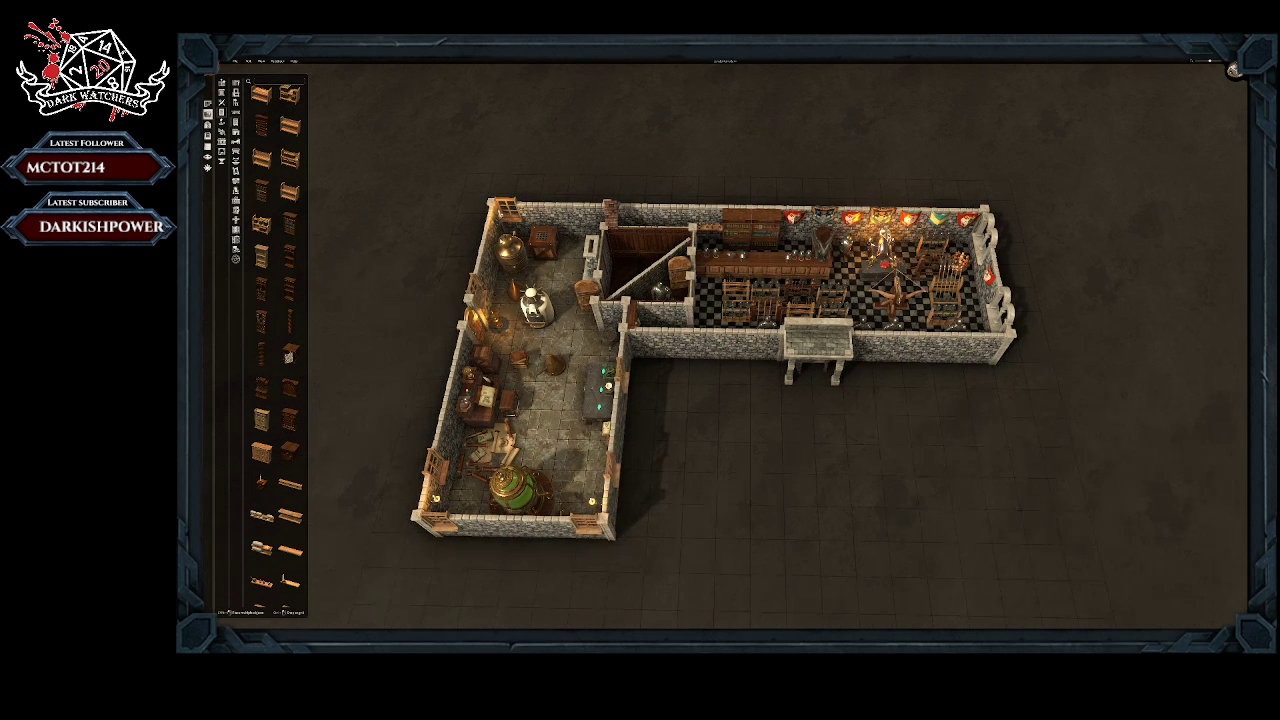
pyautogui.scroll(-1, 727, 343)
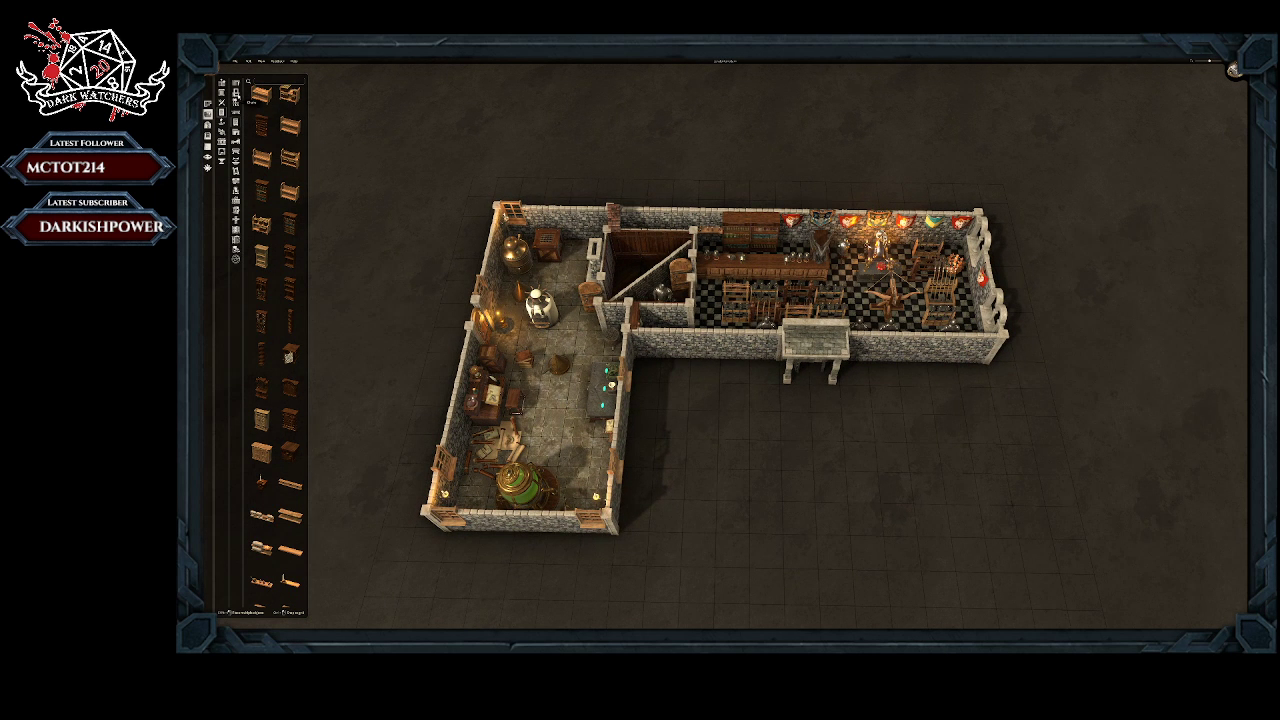
# Step: Export the furnished building map as a top-down image with the preset export settings
pyautogui.click(235, 61)
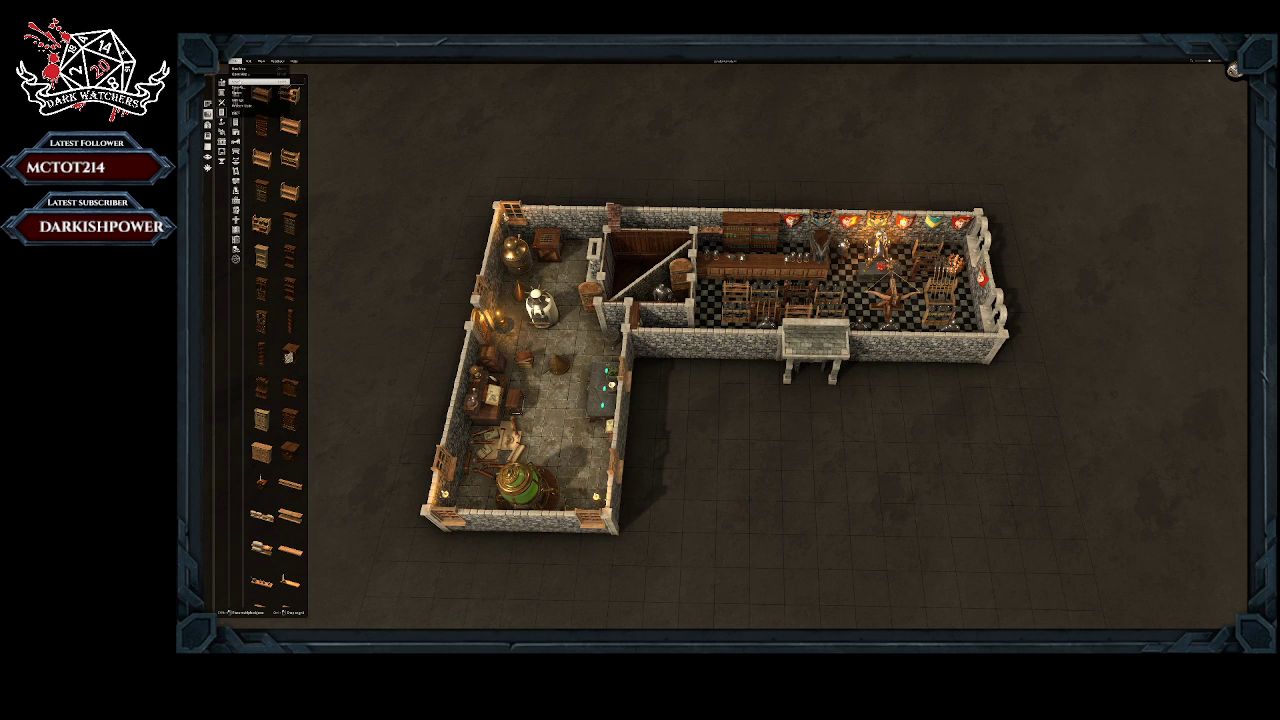
pyautogui.click(262, 93)
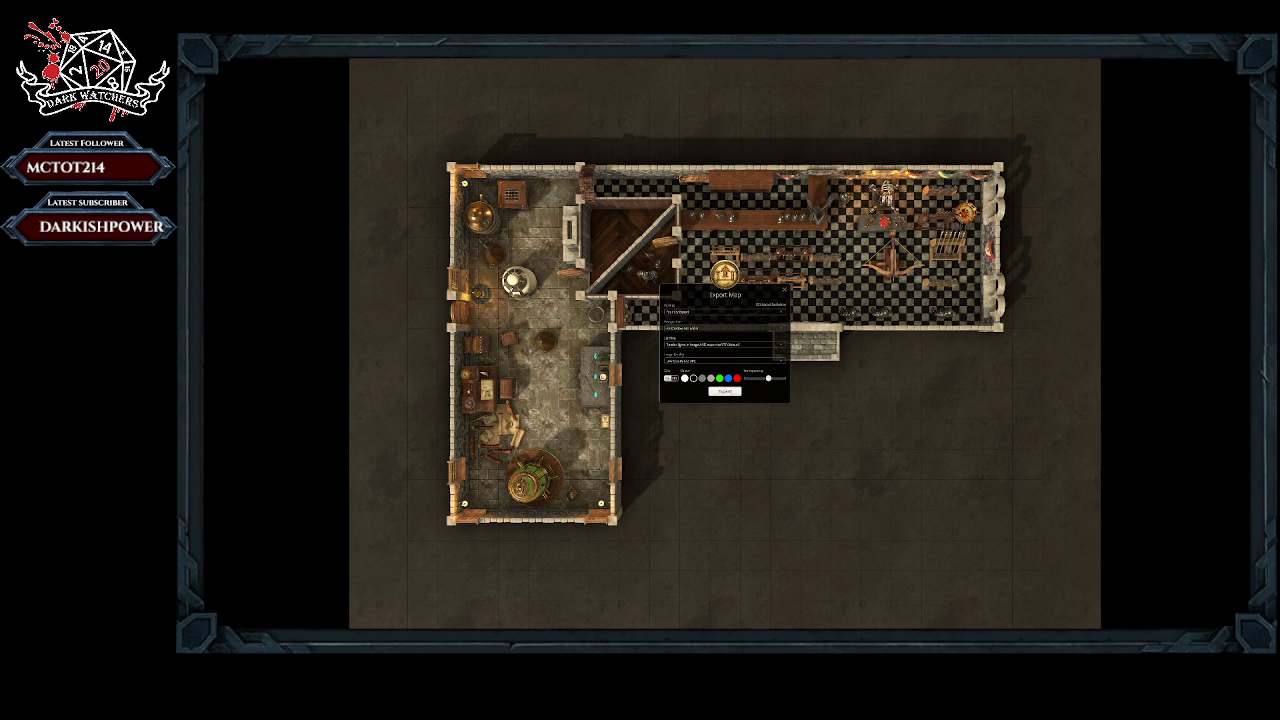
pyautogui.click(724, 391)
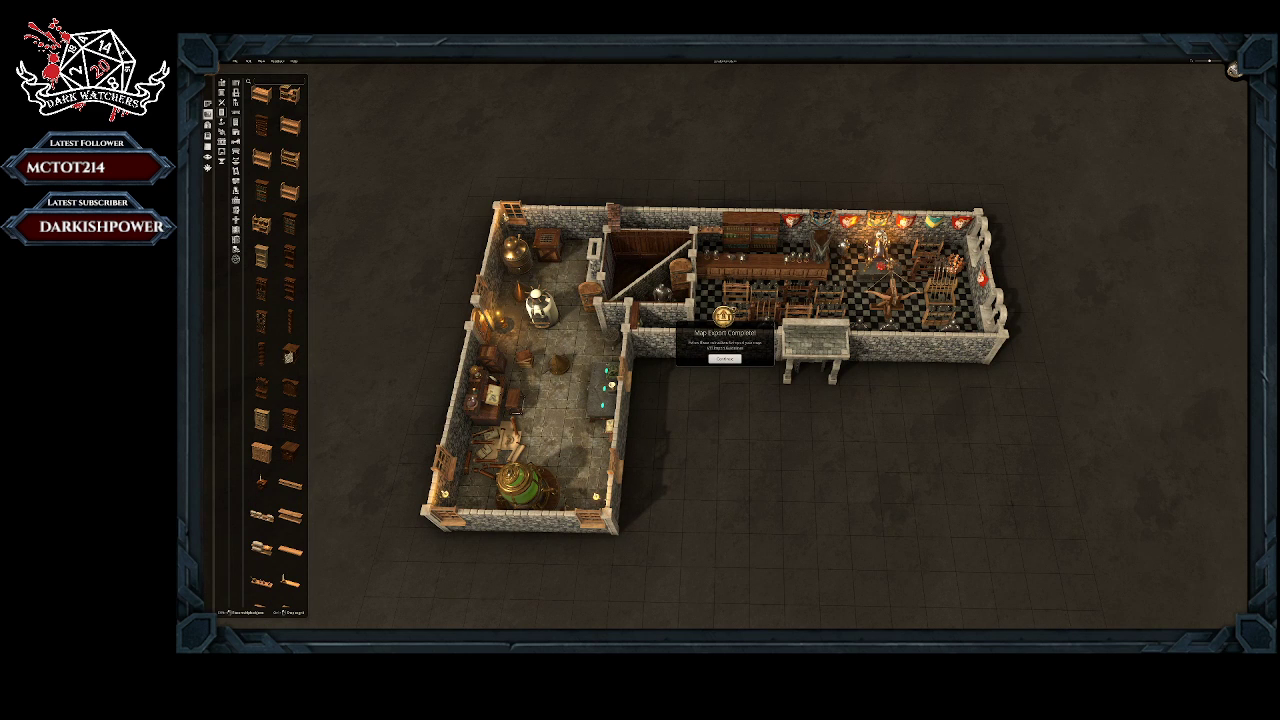
pyautogui.click(724, 358)
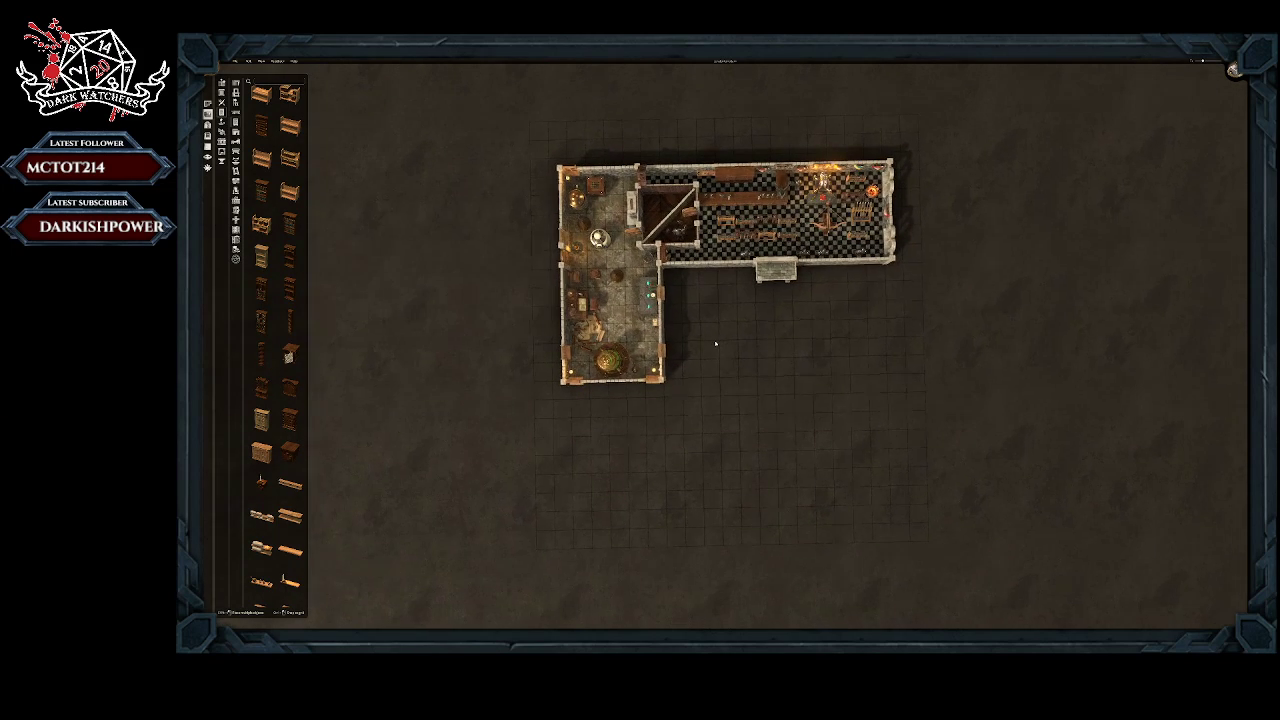
# Step: Open the previously saved stone arena map in place of the furnished building map
pyautogui.moveTo(777, 374)
pyautogui.mouseDown(button='middle')
pyautogui.moveTo(746, 369)
pyautogui.moveTo(789, 343)
pyautogui.moveTo(783, 364)
pyautogui.mouseUp(button='middle')
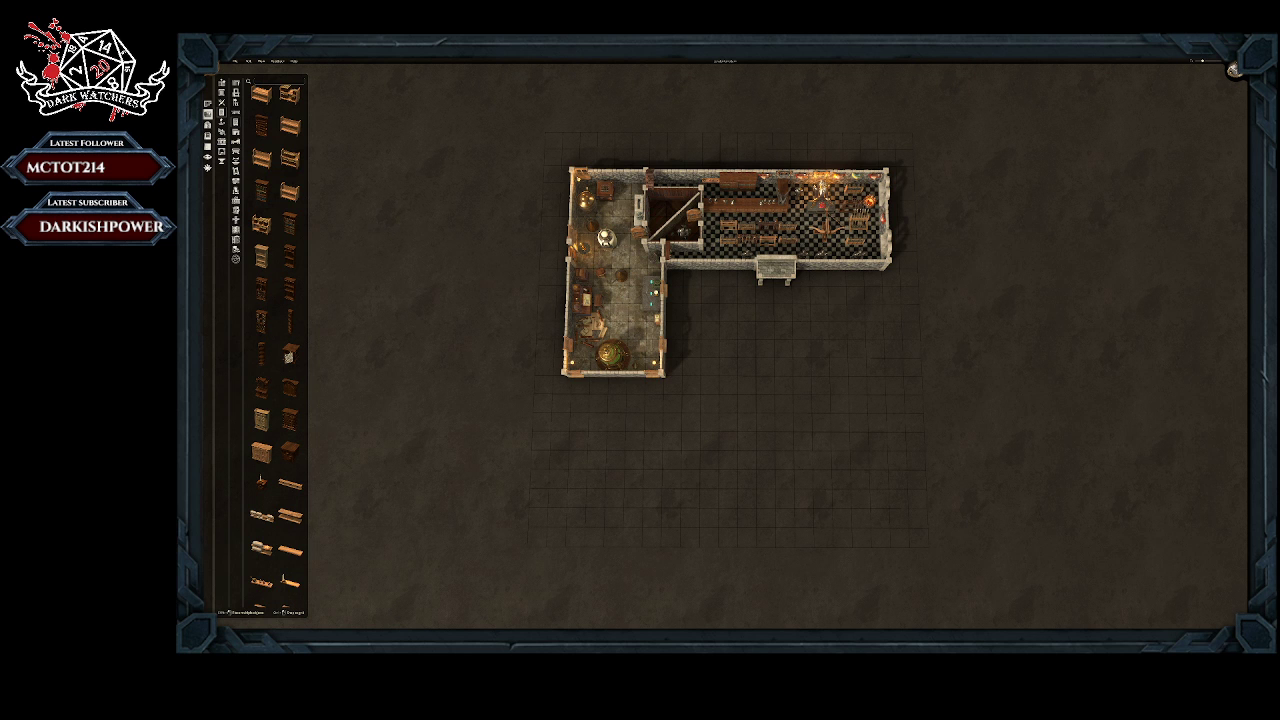
pyautogui.scroll(2, 713, 264)
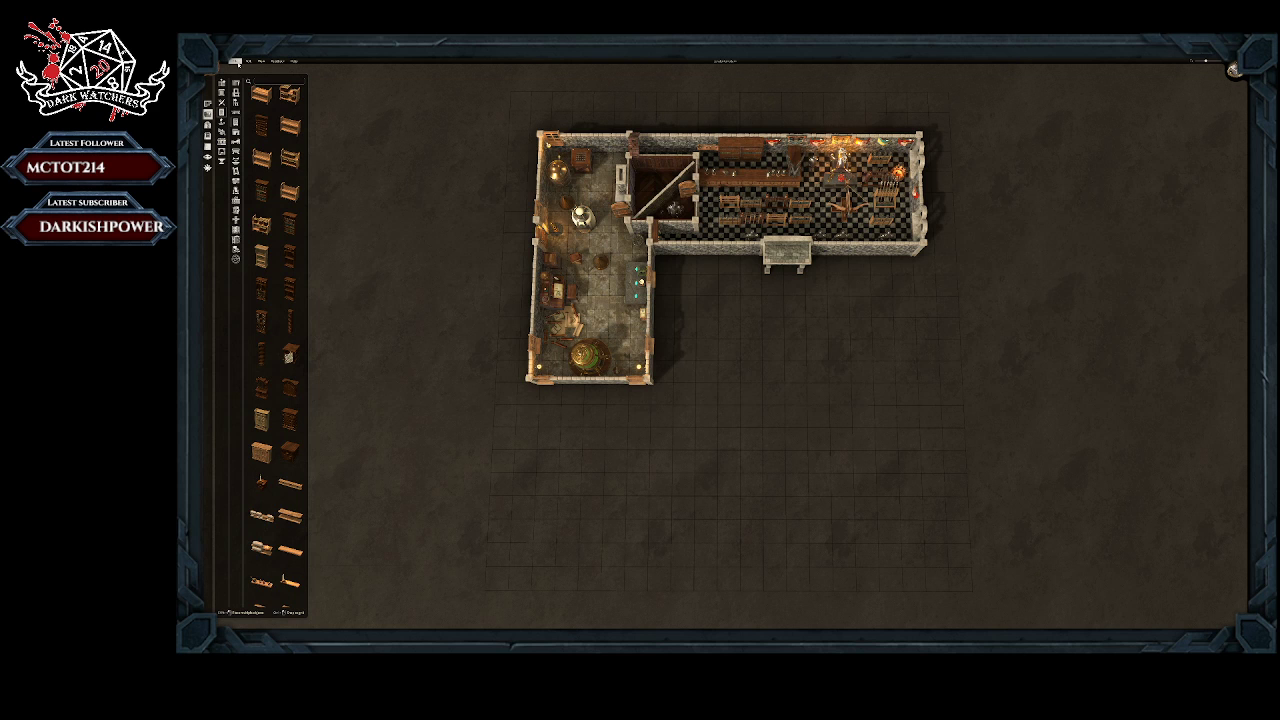
pyautogui.click(233, 61)
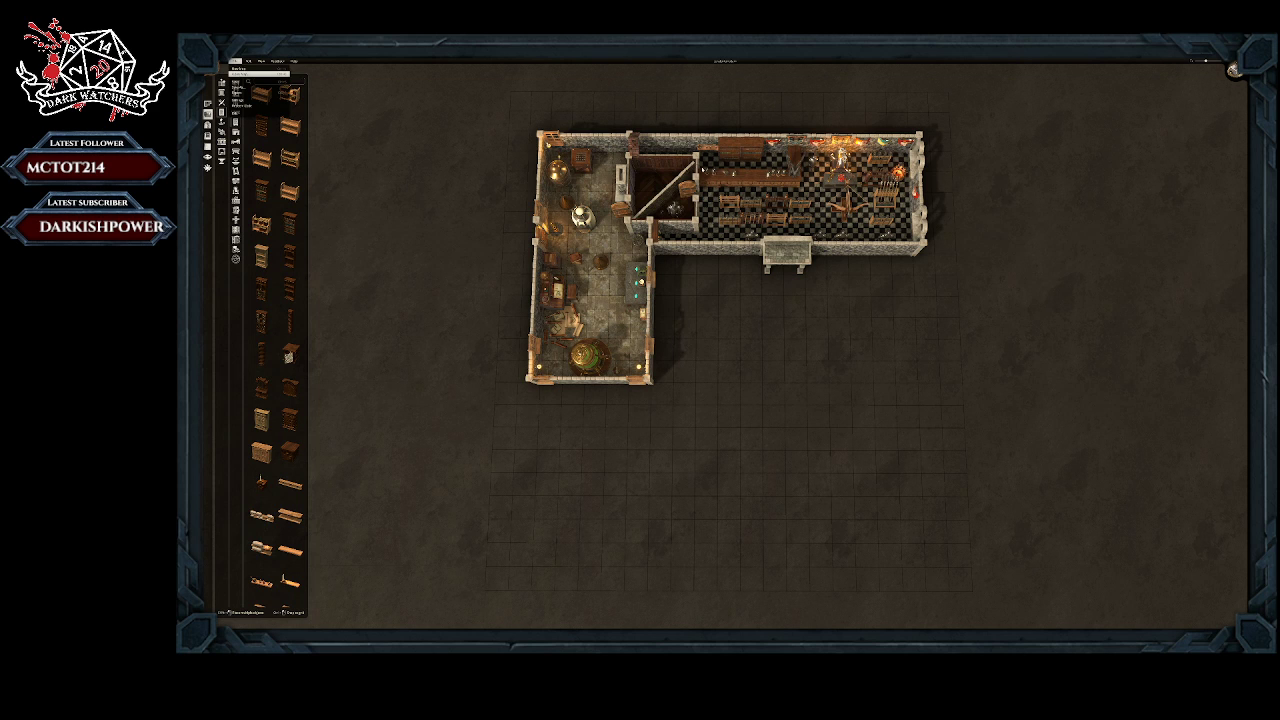
pyautogui.click(881, 350)
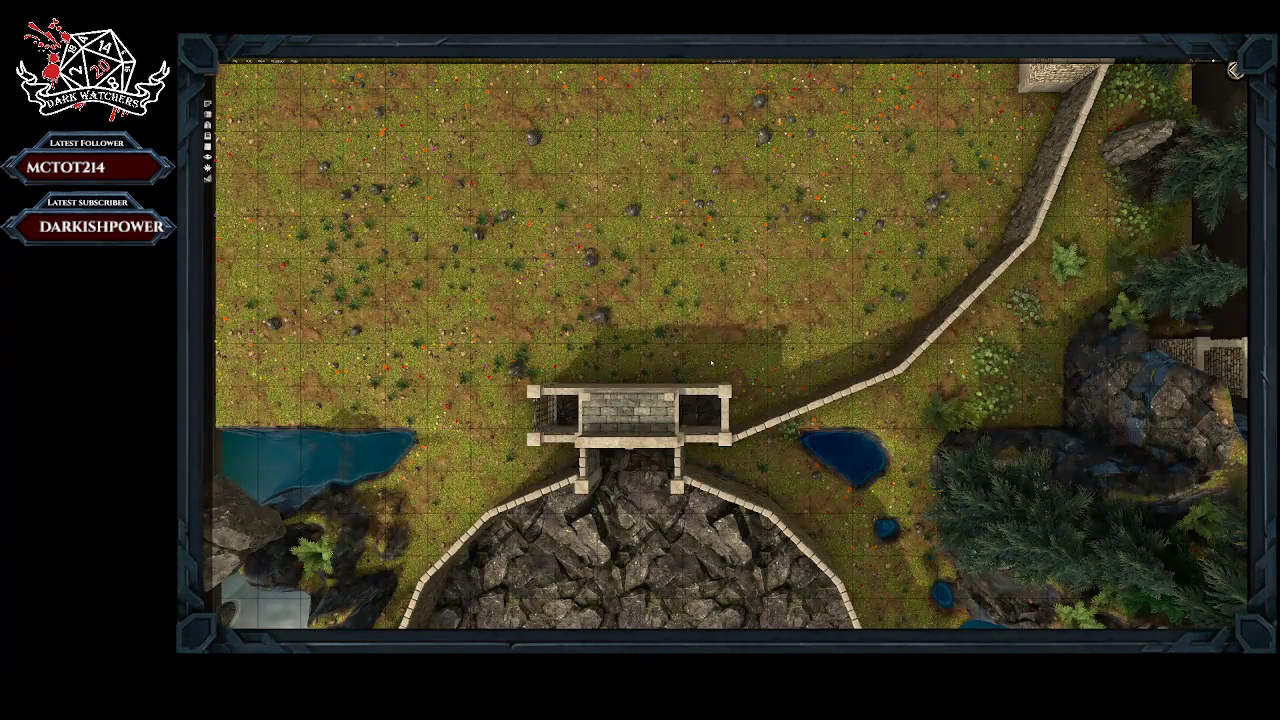
# Step: Examine the arena map from above and at an angle, including the round arena, gatehouses, water and surrounding forest
pyautogui.scroll(-5, 711, 363)
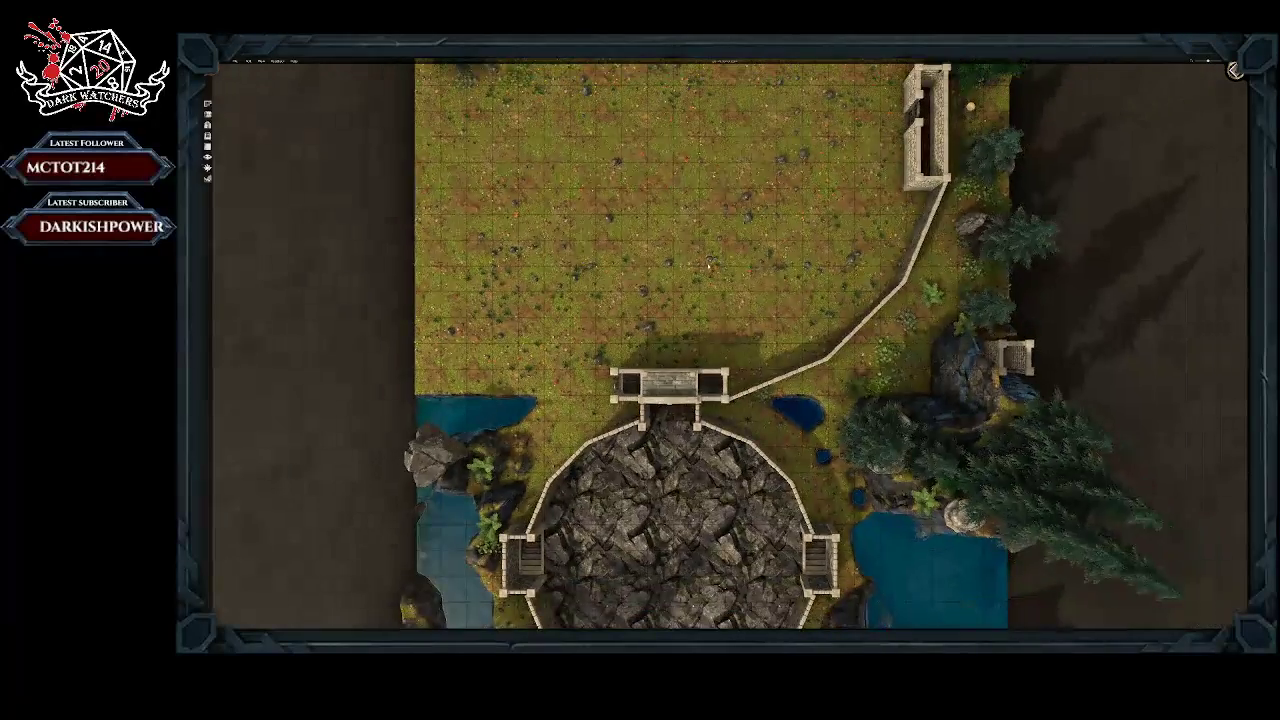
pyautogui.scroll(-1, 709, 267)
pyautogui.moveTo(709, 267); pyautogui.dragTo(735, 119, button='middle')
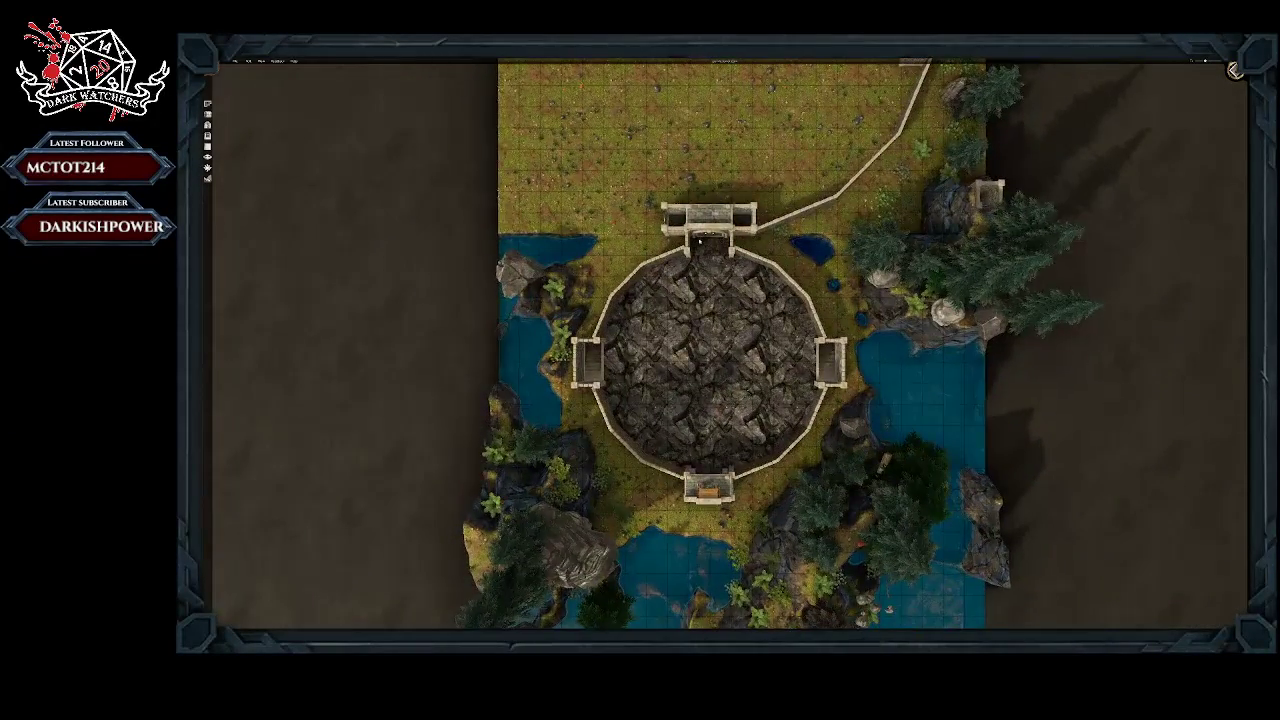
pyautogui.scroll(-2, 711, 345)
pyautogui.scroll(-2, 711, 345)
pyautogui.moveTo(711, 345); pyautogui.dragTo(708, 270, button='middle')
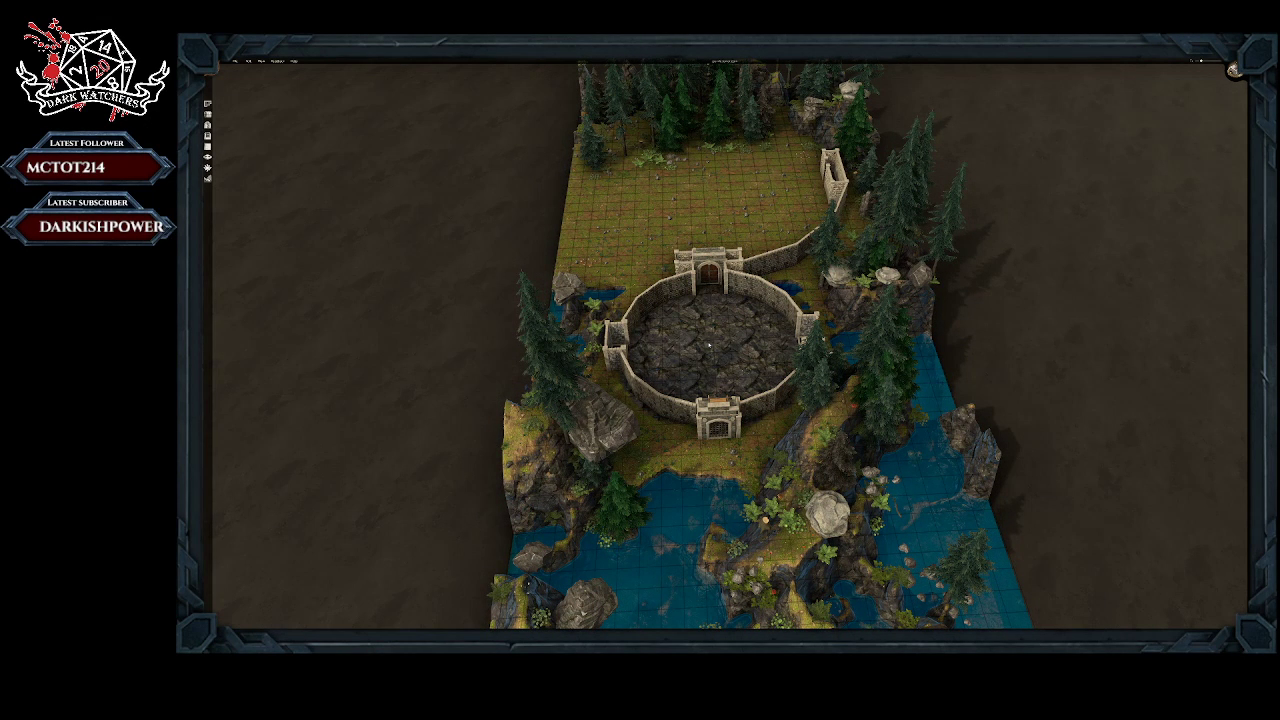
pyautogui.scroll(-1, 709, 345)
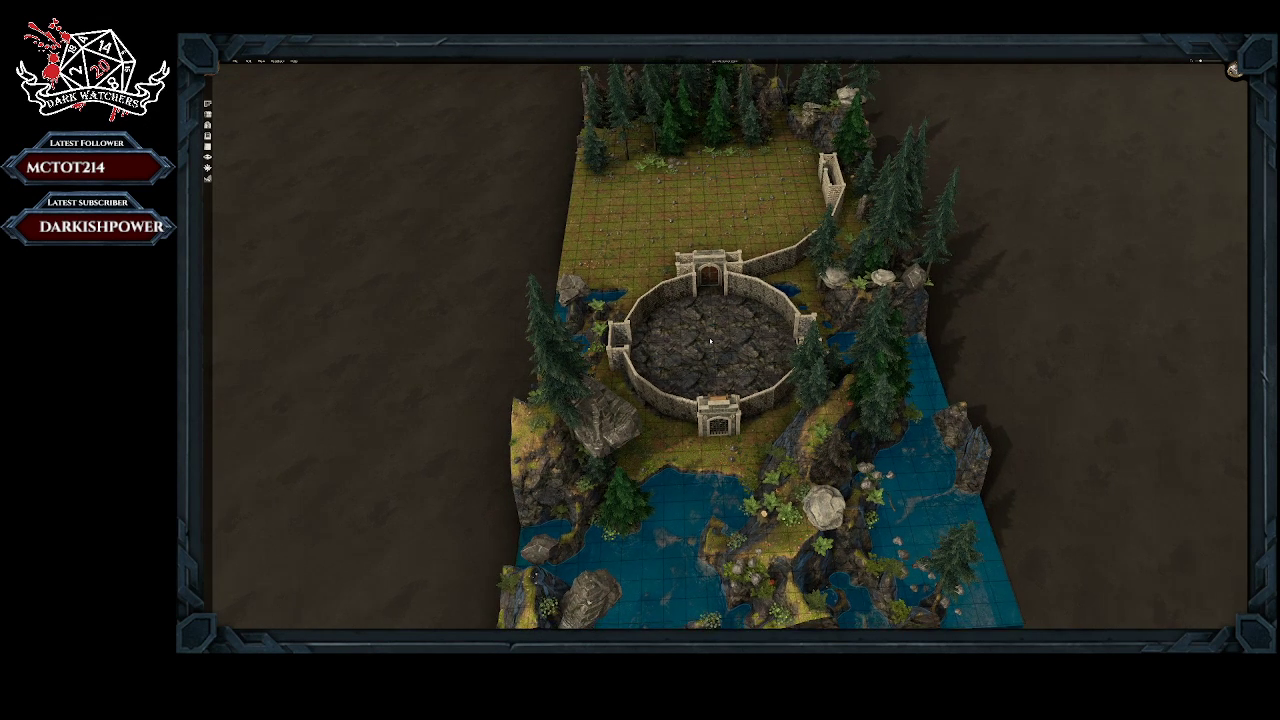
pyautogui.moveTo(711, 342)
pyautogui.mouseDown(button='middle')
pyautogui.moveTo(697, 418)
pyautogui.moveTo(714, 352)
pyautogui.moveTo(702, 355)
pyautogui.mouseUp(button='middle')
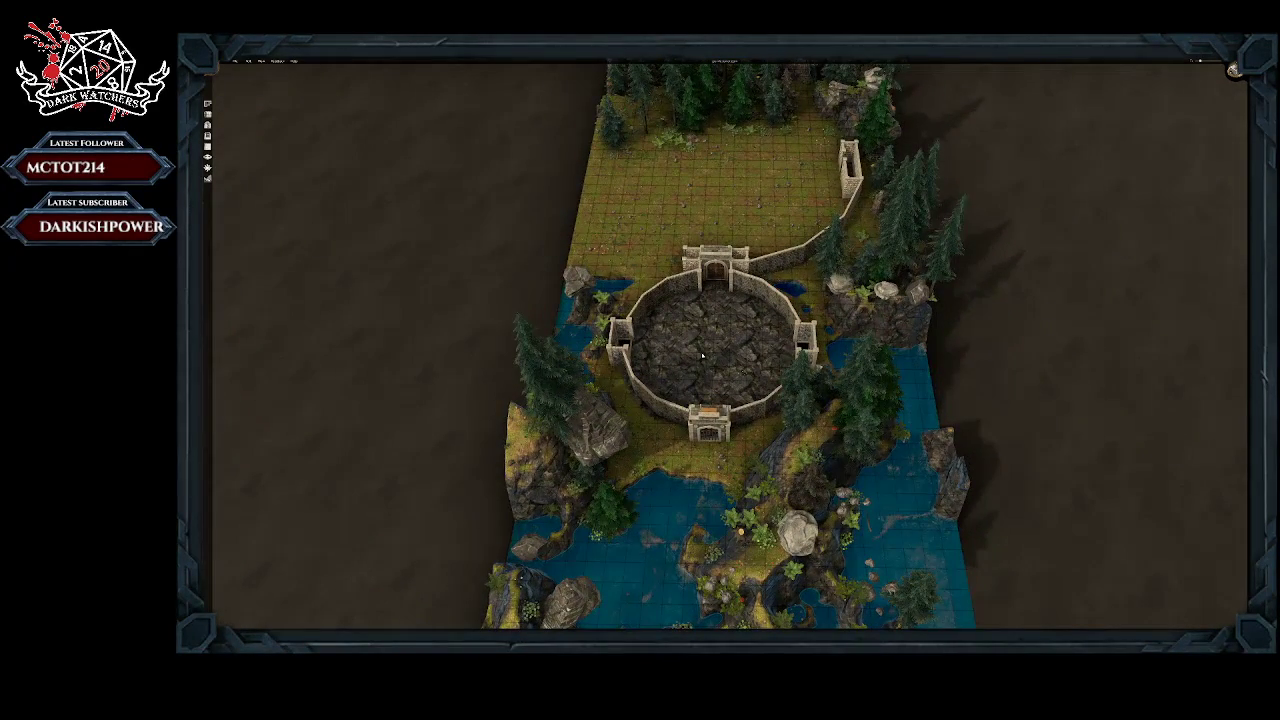
pyautogui.scroll(2, 702, 355)
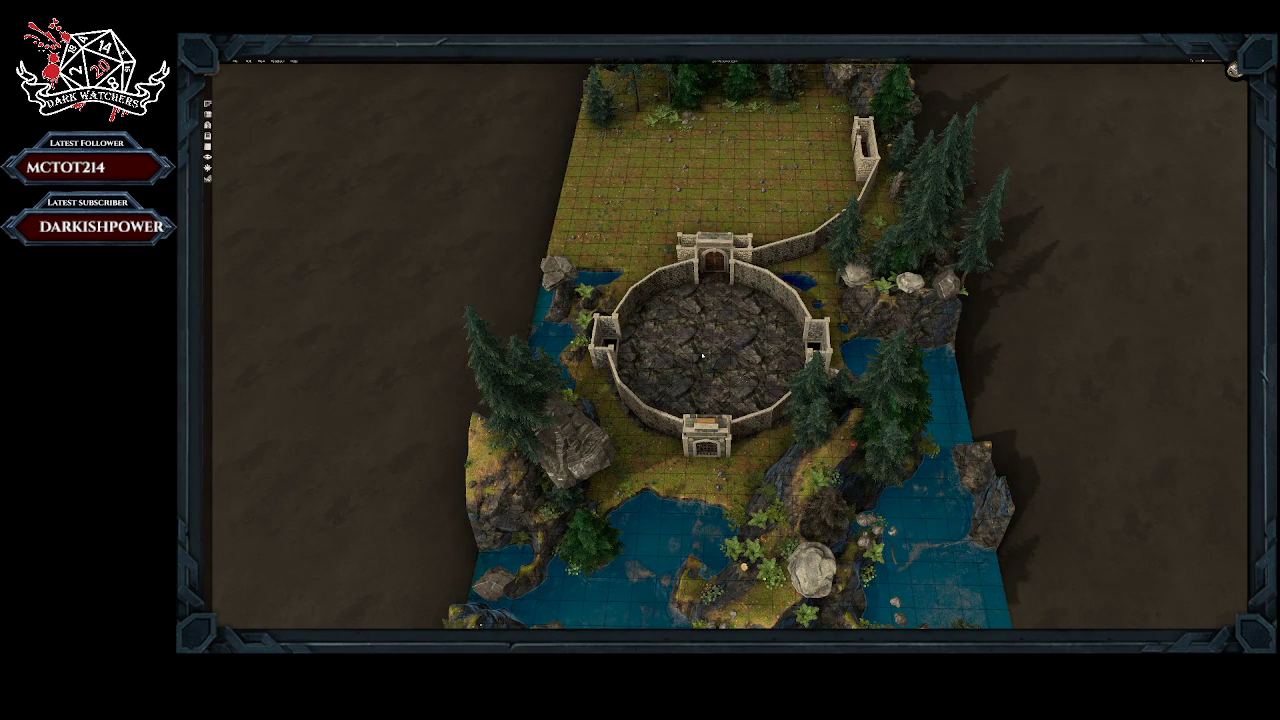
pyautogui.moveTo(737, 341); pyautogui.dragTo(714, 378, button='middle')
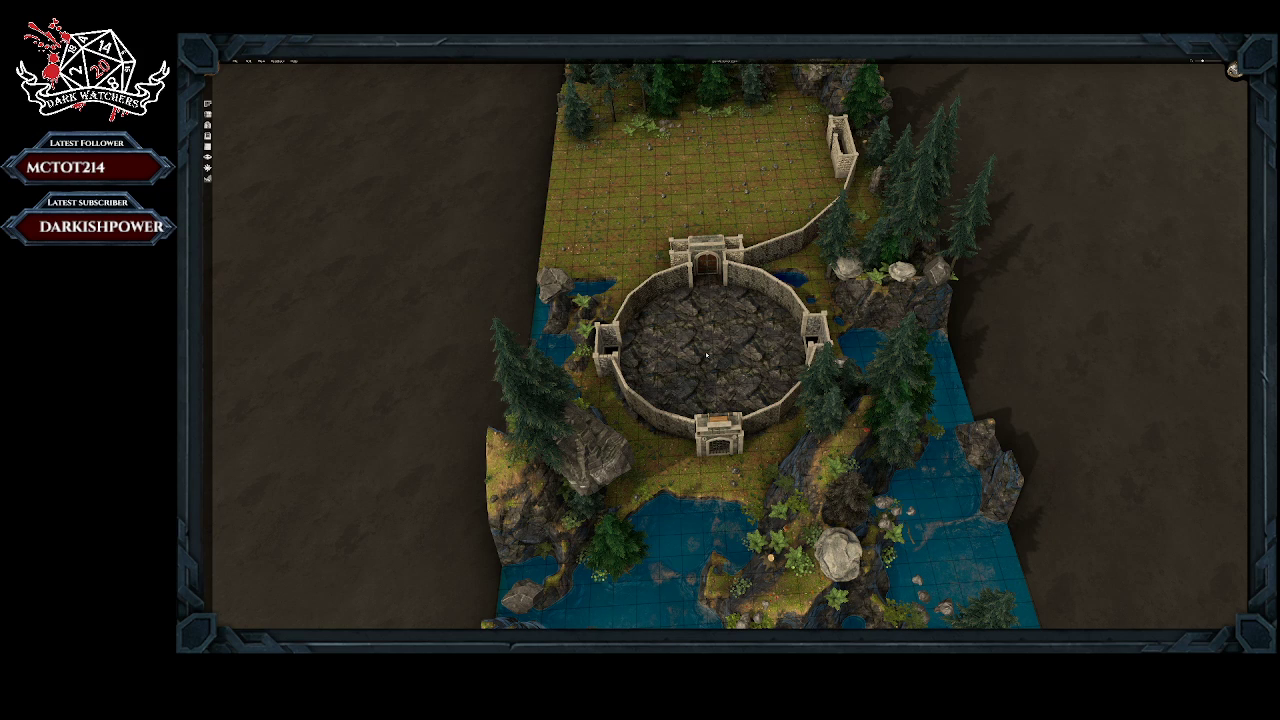
# Step: Place the ornate elevator cage from the object library at the centre of the circular rock-floored courtyard
pyautogui.moveTo(703, 349); pyautogui.dragTo(703, 363, button='middle')
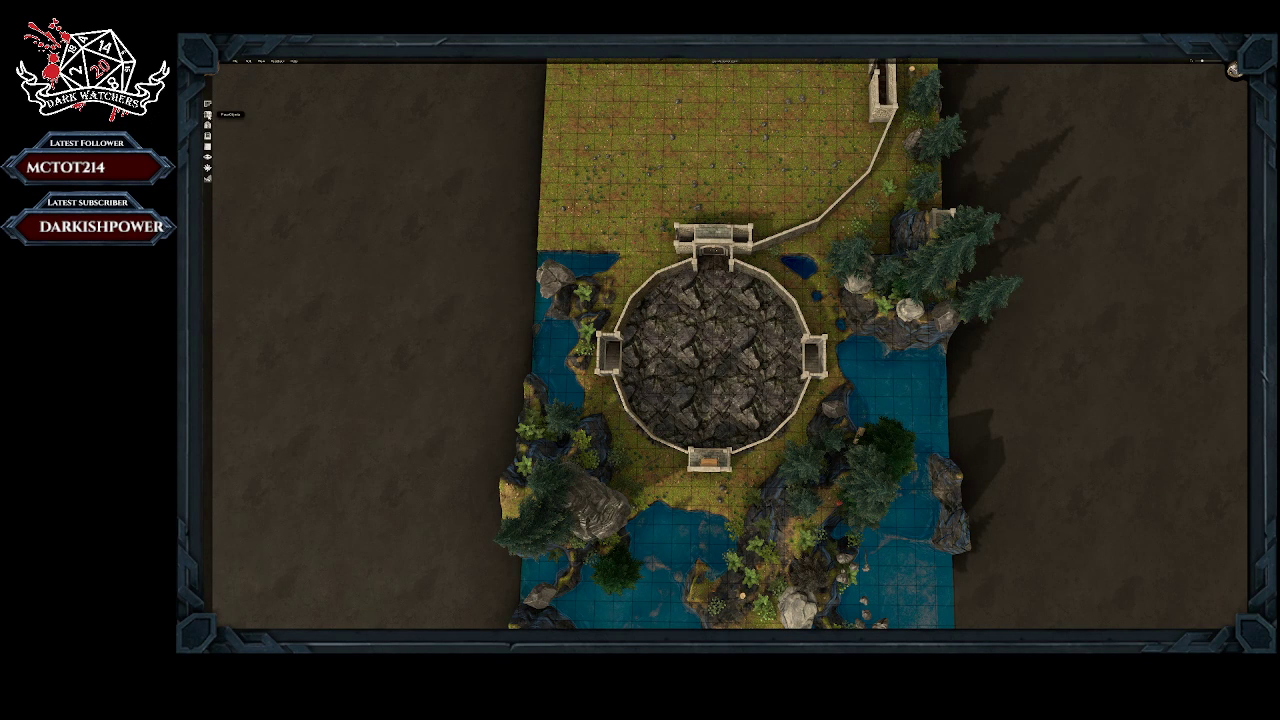
pyautogui.click(208, 114)
pyautogui.click(222, 161)
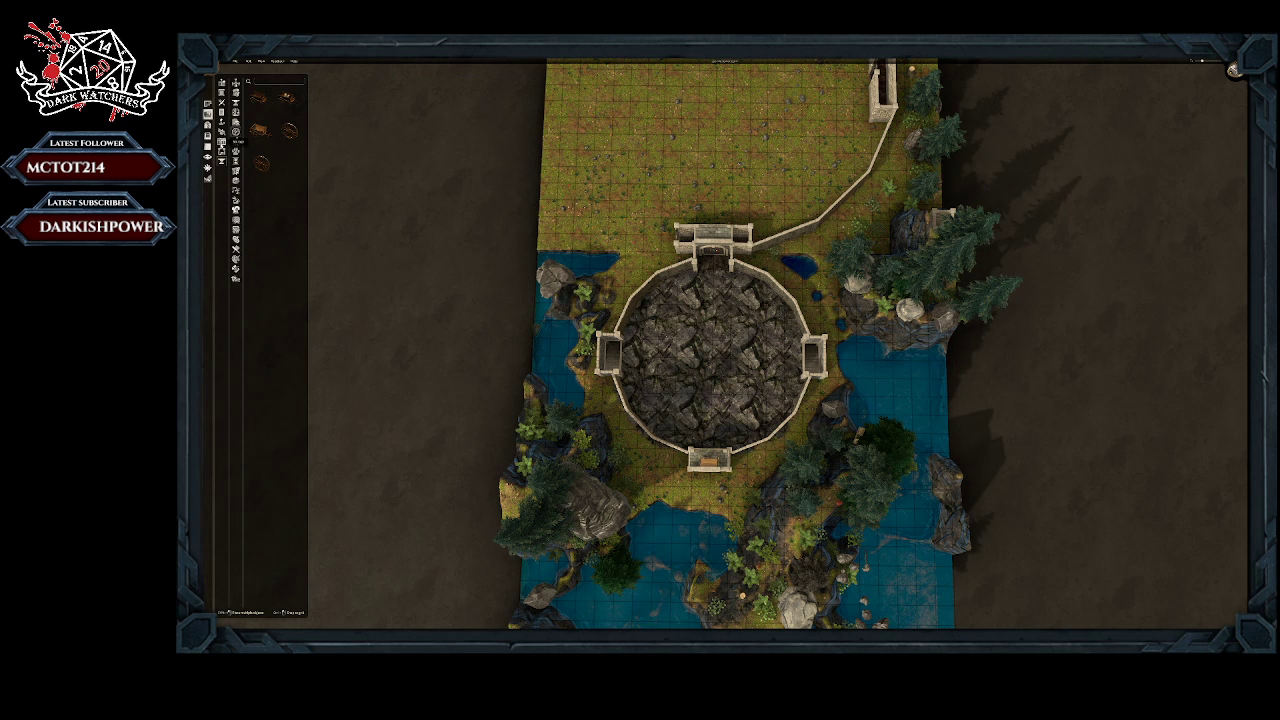
pyautogui.click(222, 151)
pyautogui.click(236, 172)
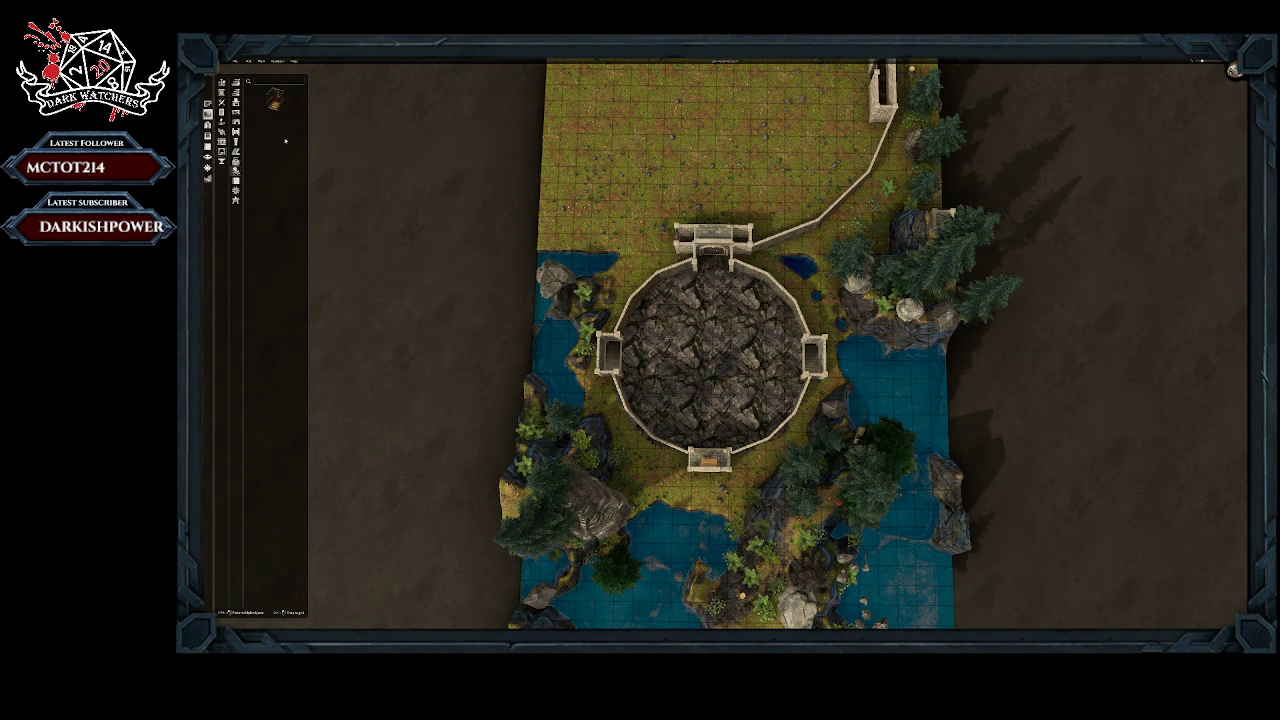
pyautogui.click(276, 101)
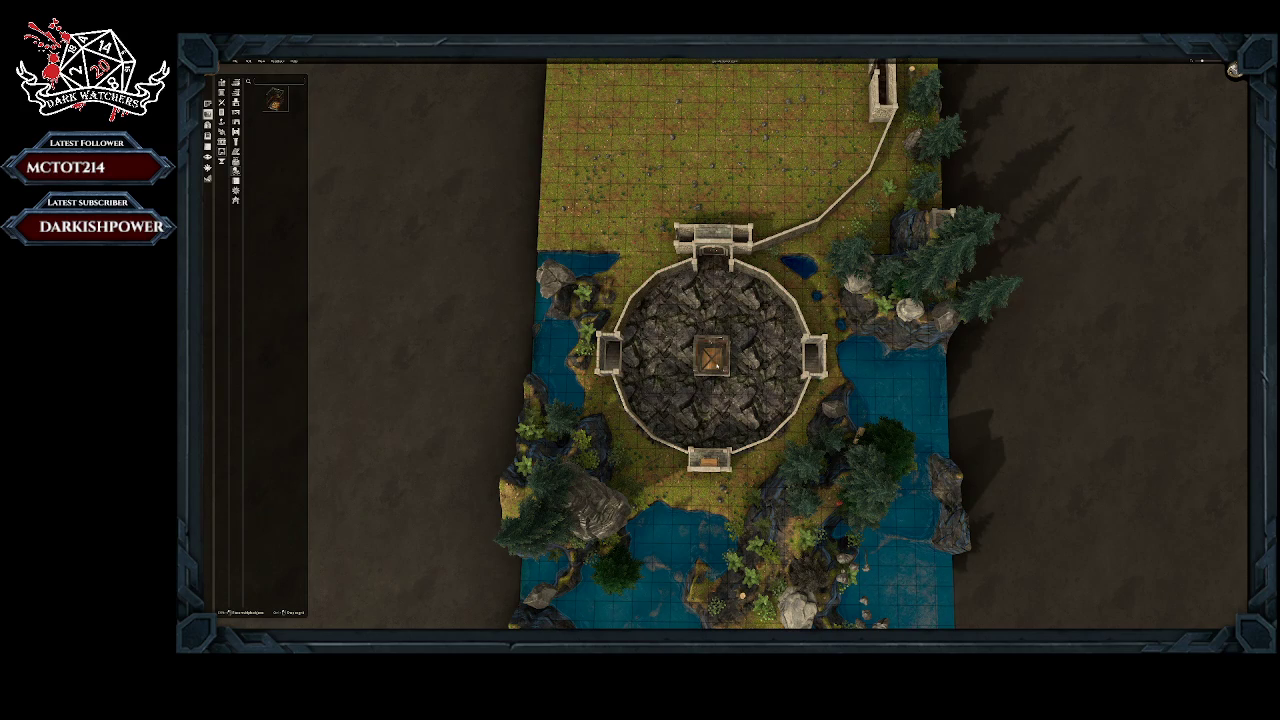
pyautogui.click(716, 366)
pyautogui.moveTo(716, 366); pyautogui.dragTo(721, 245, button='right')
pyautogui.moveTo(720, 335)
pyautogui.mouseDown(button='right')
pyautogui.moveTo(610, 325)
pyautogui.moveTo(718, 343)
pyautogui.mouseUp(button='right')
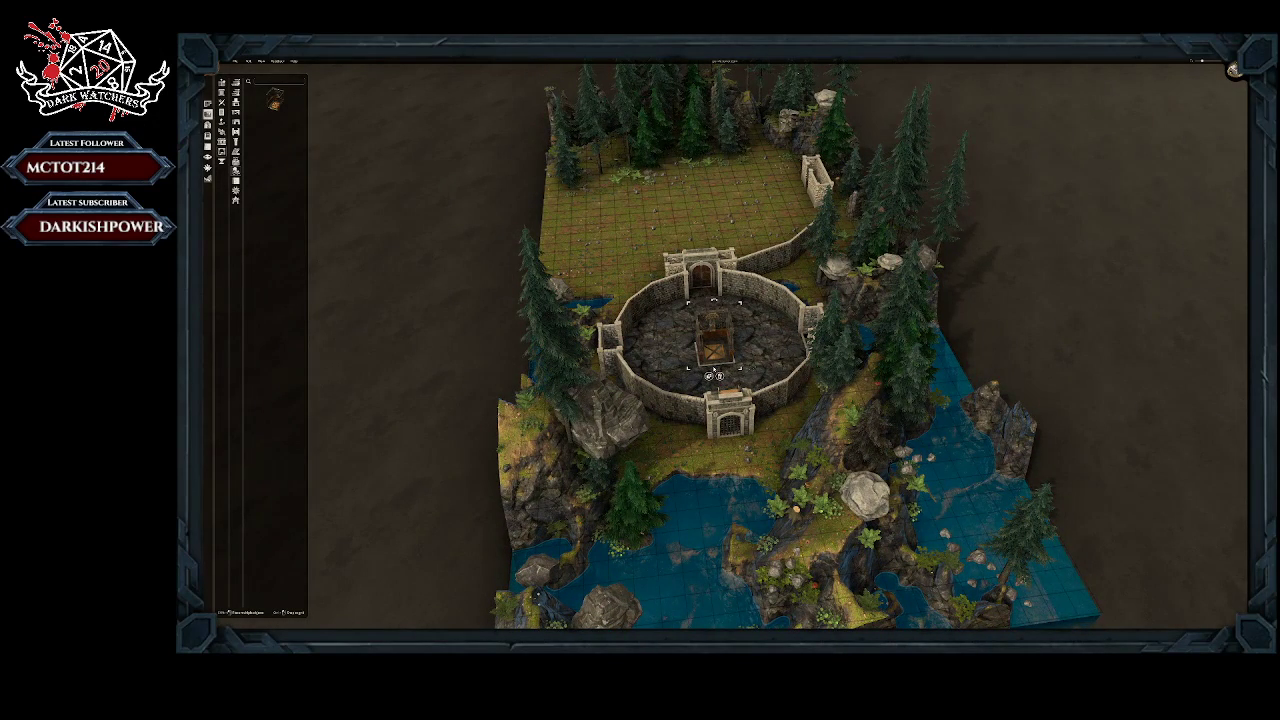
pyautogui.click(705, 479)
# Step: Survey the whole map around the walled courtyard from overhead and angled views
pyautogui.moveTo(697, 378); pyautogui.dragTo(722, 347, button='right')
pyautogui.moveTo(633, 347); pyautogui.dragTo(690, 340, button='right')
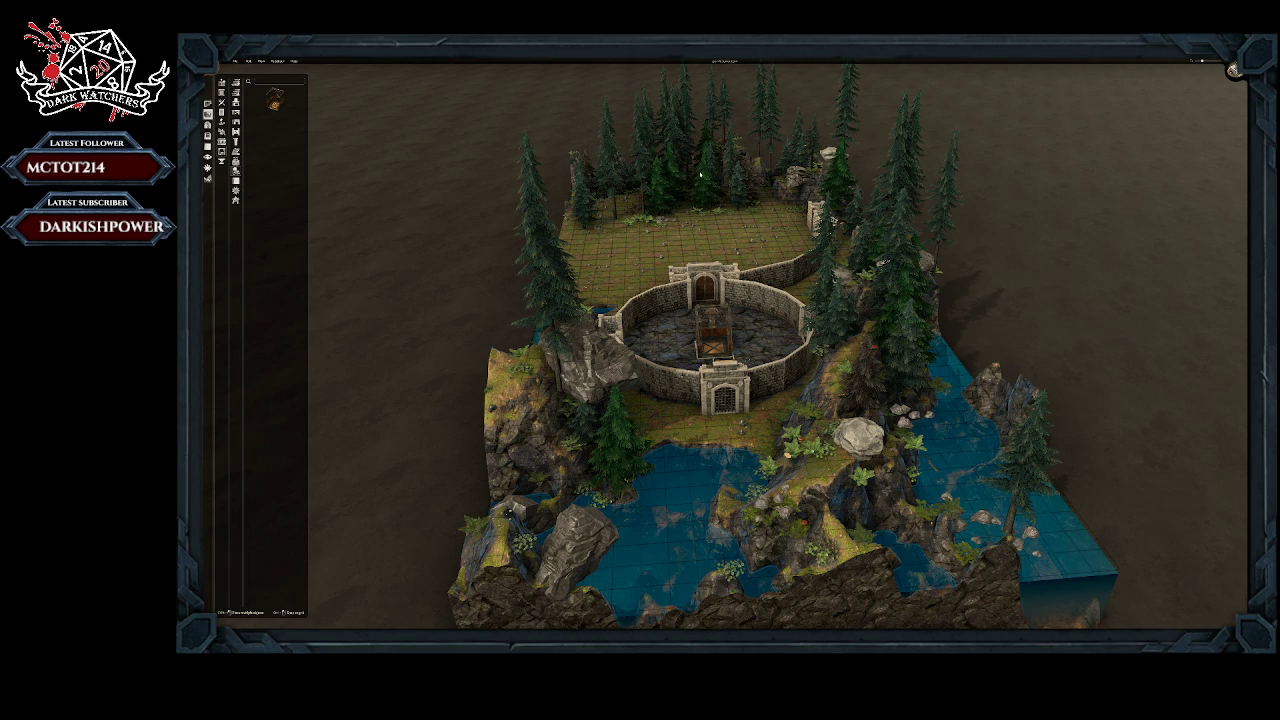
pyautogui.moveTo(701, 175); pyautogui.dragTo(768, 144, button='middle')
pyautogui.press('w')
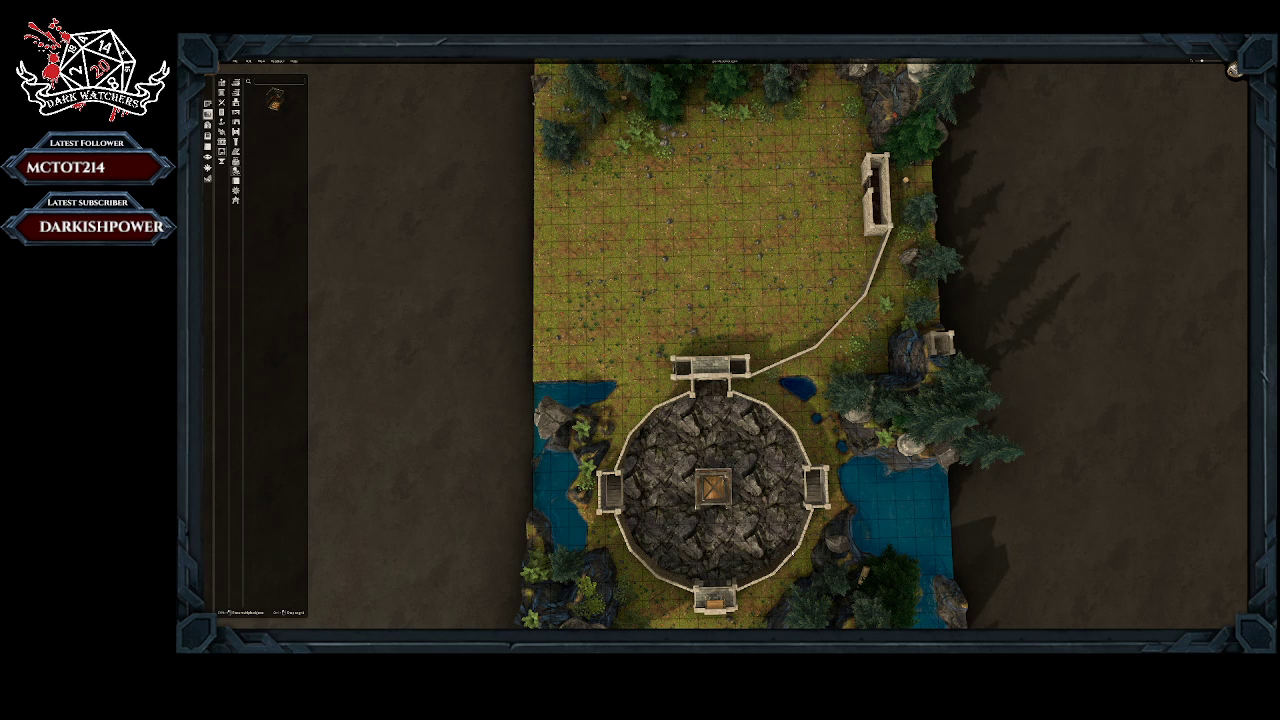
pyautogui.click(760, 373)
pyautogui.moveTo(759, 376); pyautogui.dragTo(758, 376)
pyautogui.click(780, 319)
pyautogui.scroll(-2, 743, 248)
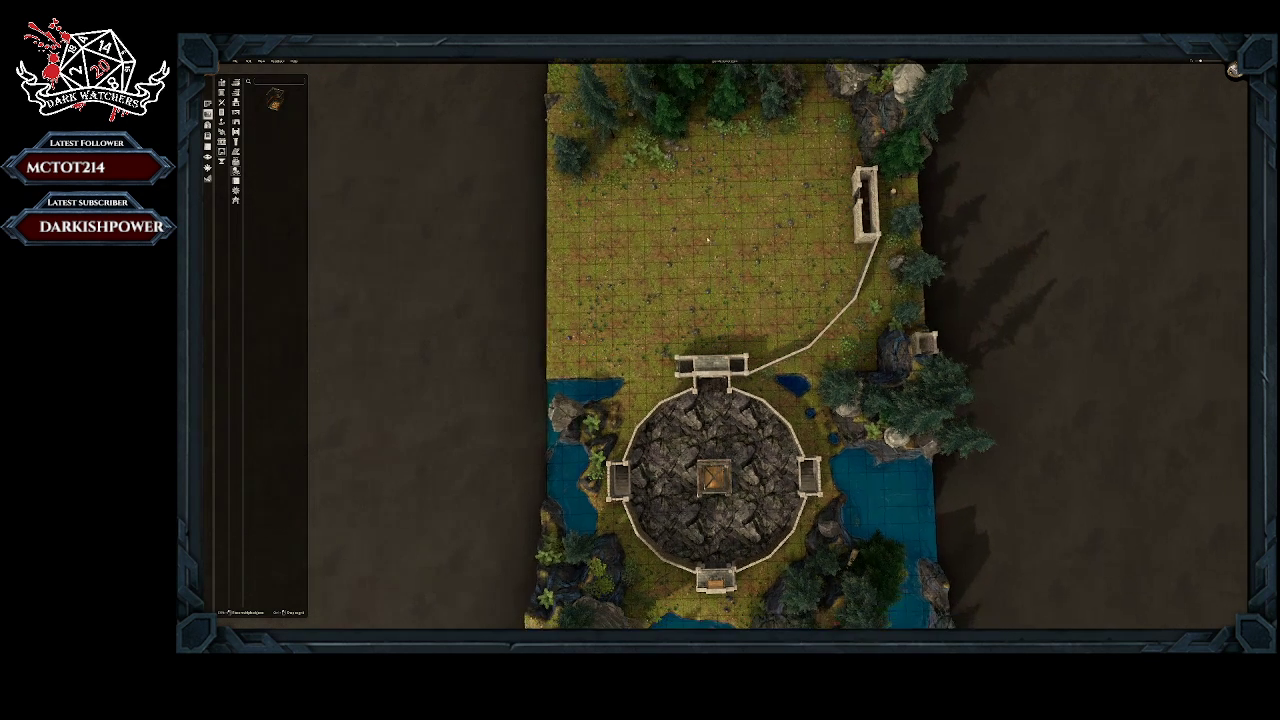
pyautogui.moveTo(708, 254); pyautogui.dragTo(707, 205, button='right')
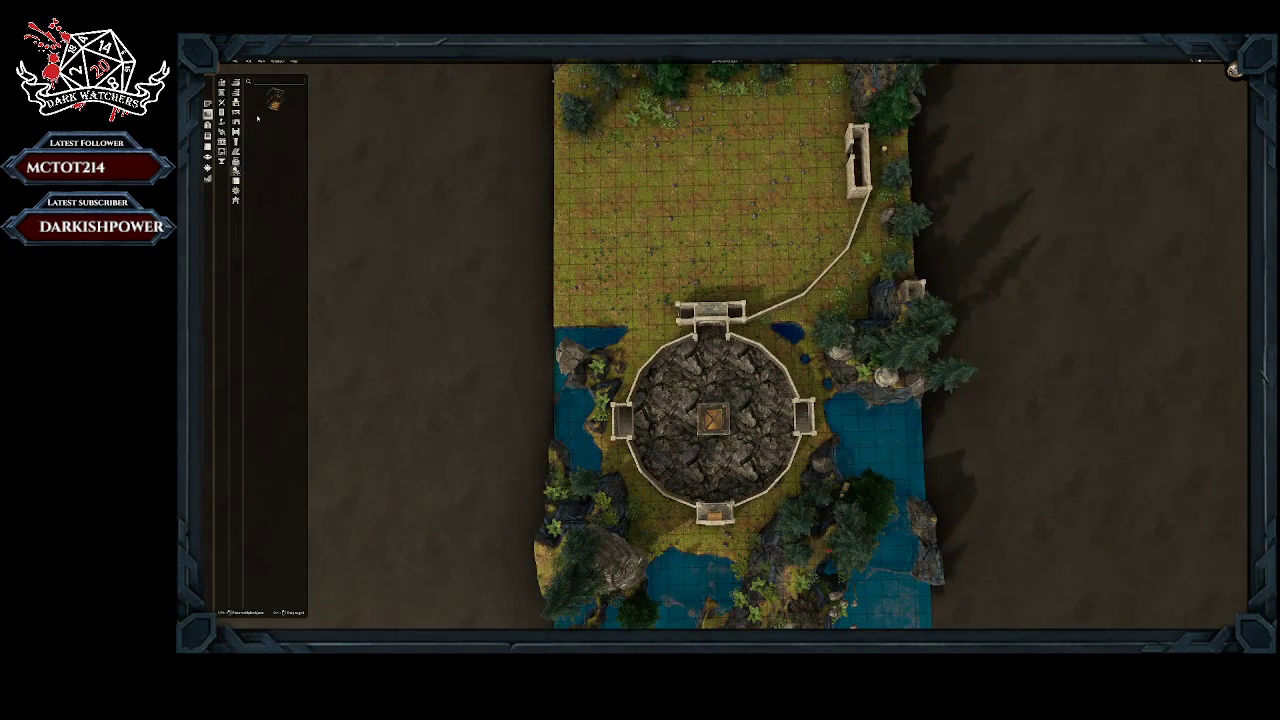
pyautogui.moveTo(738, 385); pyautogui.dragTo(705, 315, button='middle')
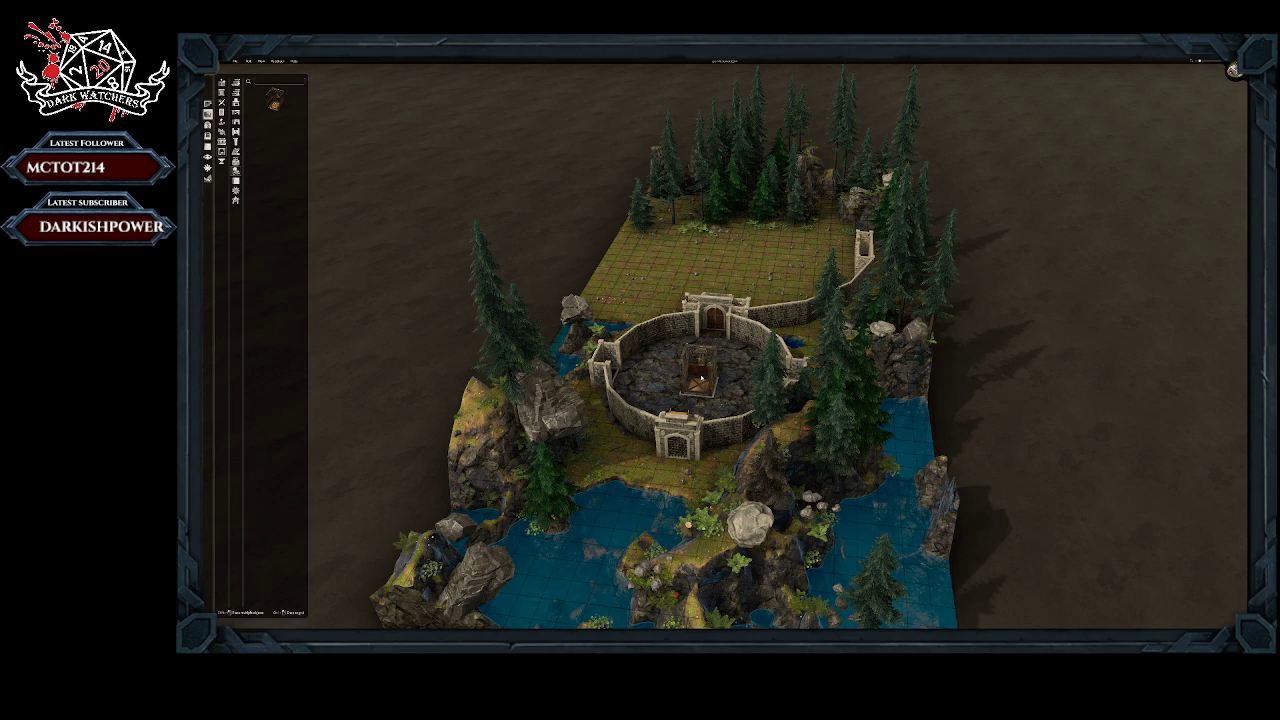
# Step: Inspect the elevator cage up close from its open front and its side within the courtyard
pyautogui.scroll(5, 700, 370)
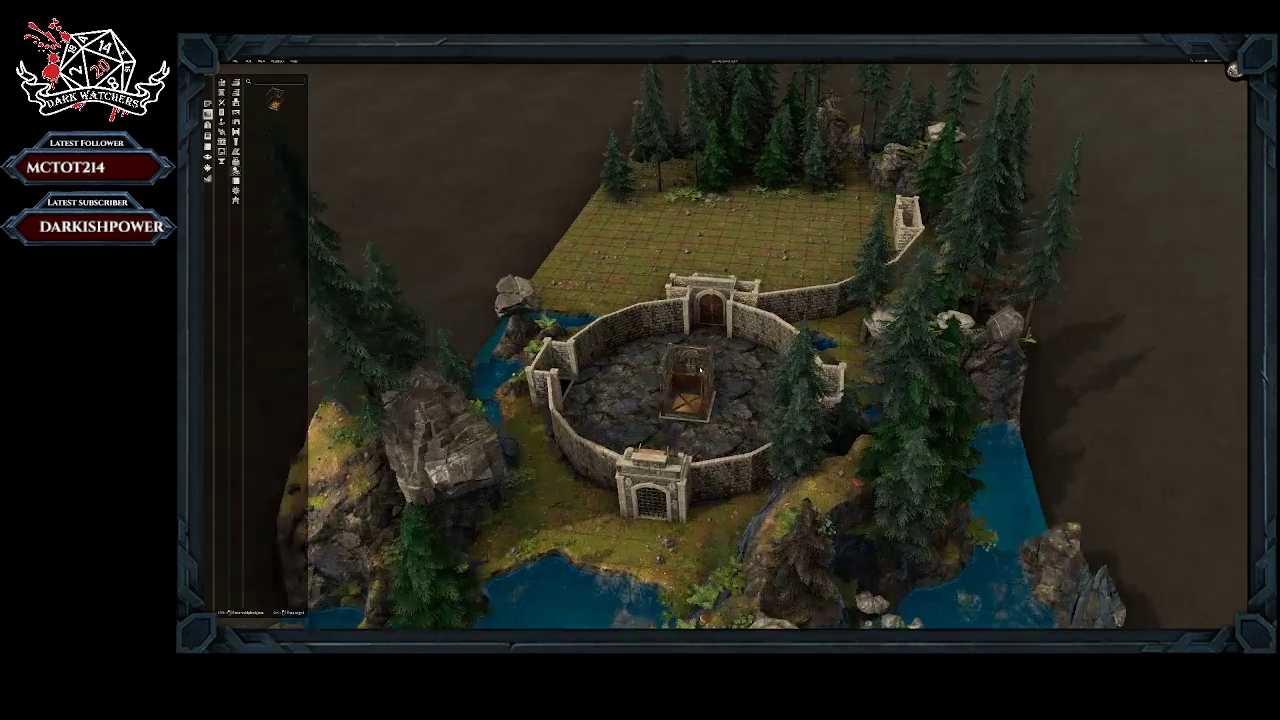
pyautogui.scroll(6, 700, 370)
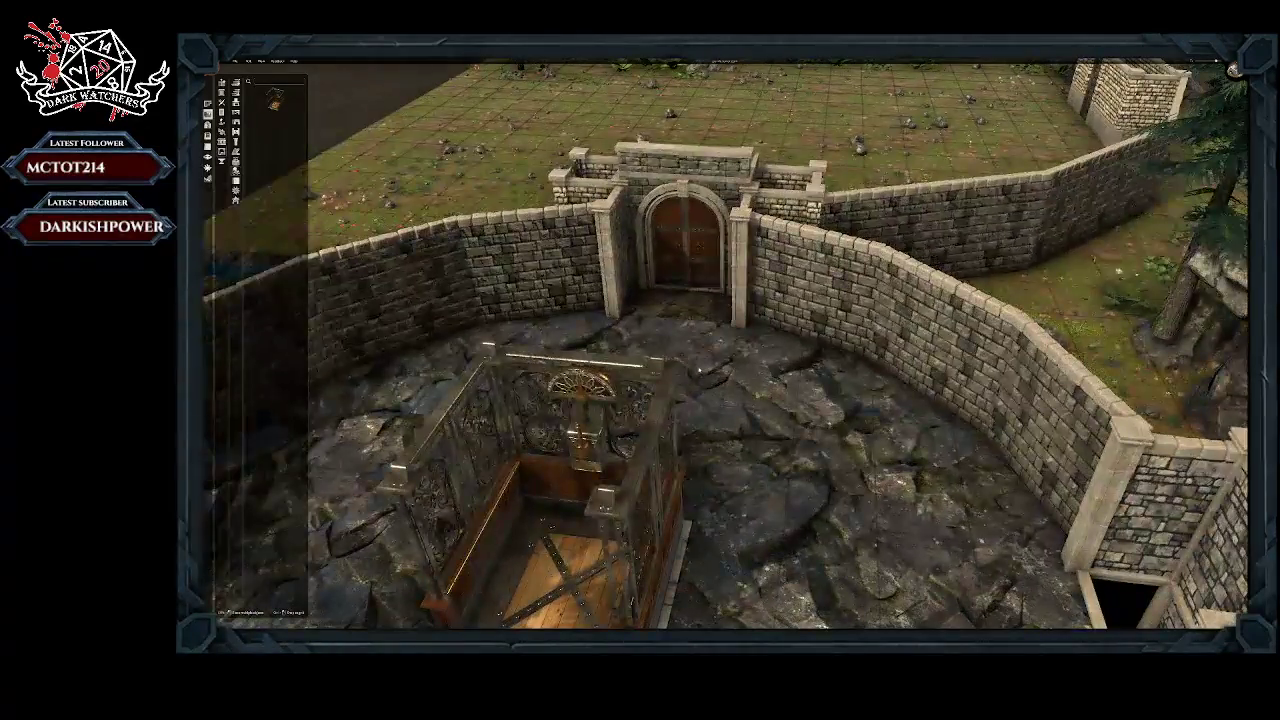
pyautogui.moveTo(598, 411); pyautogui.dragTo(616, 366, button='right')
pyautogui.moveTo(616, 366); pyautogui.dragTo(601, 323, button='middle')
pyautogui.moveTo(612, 338); pyautogui.dragTo(603, 340, button='right')
pyautogui.scroll(4, 603, 340)
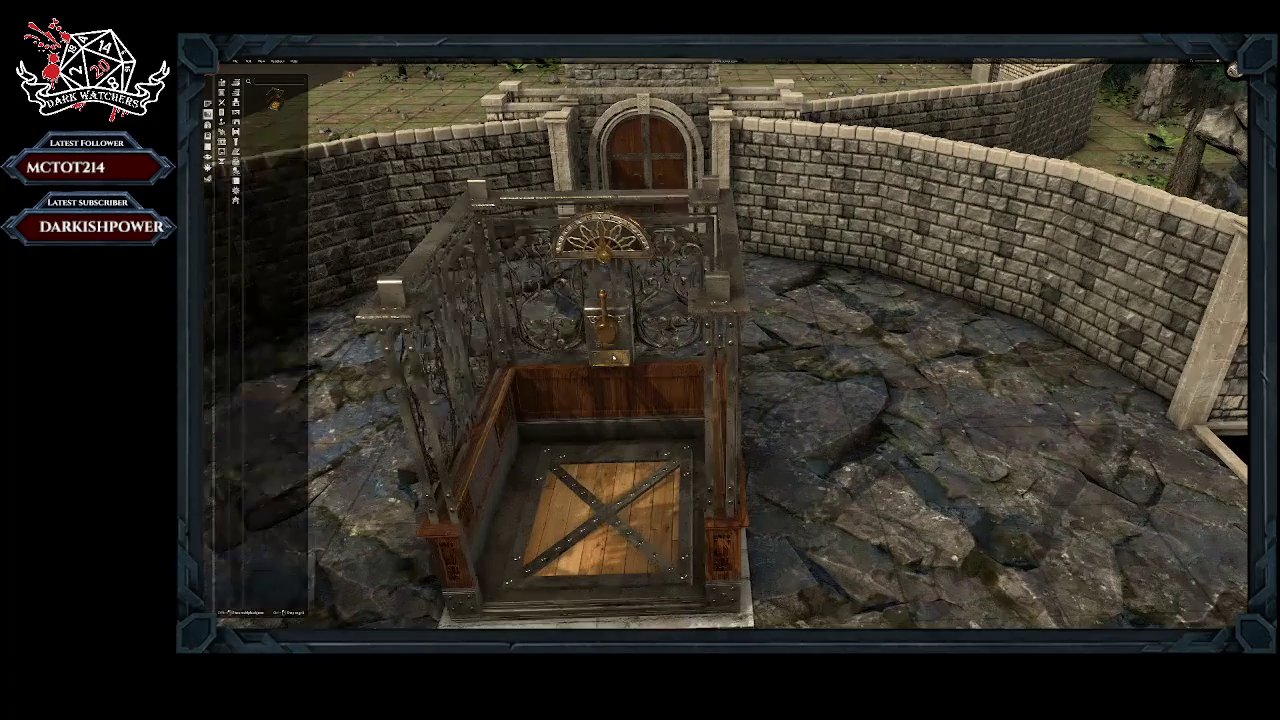
pyautogui.moveTo(608, 352); pyautogui.dragTo(635, 318, button='middle')
pyautogui.scroll(2, 635, 317)
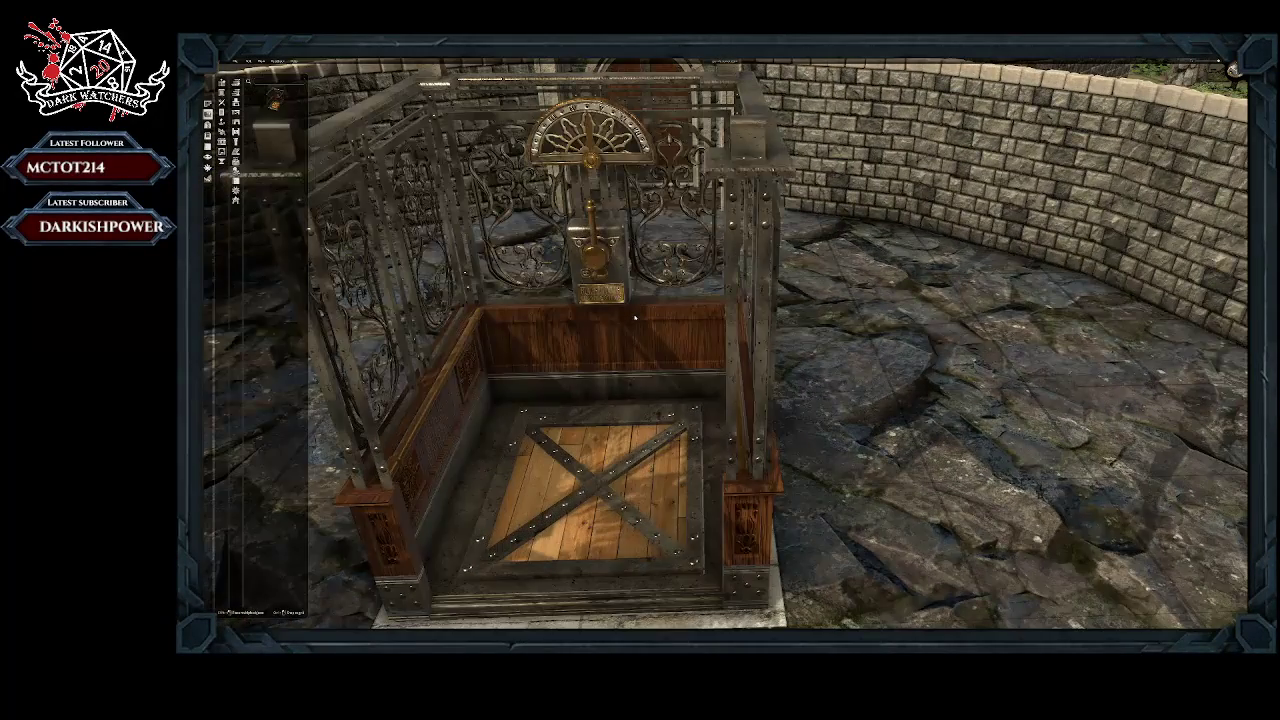
pyautogui.scroll(-2, 645, 316)
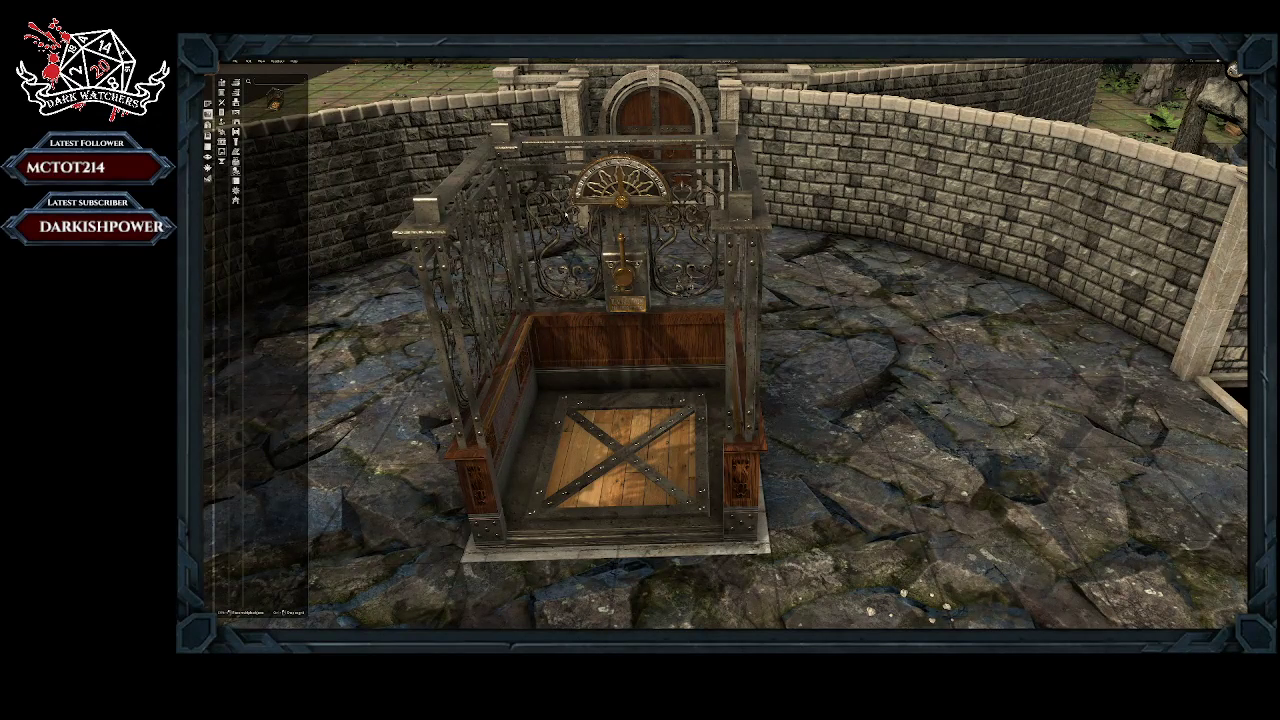
pyautogui.scroll(-2, 645, 316)
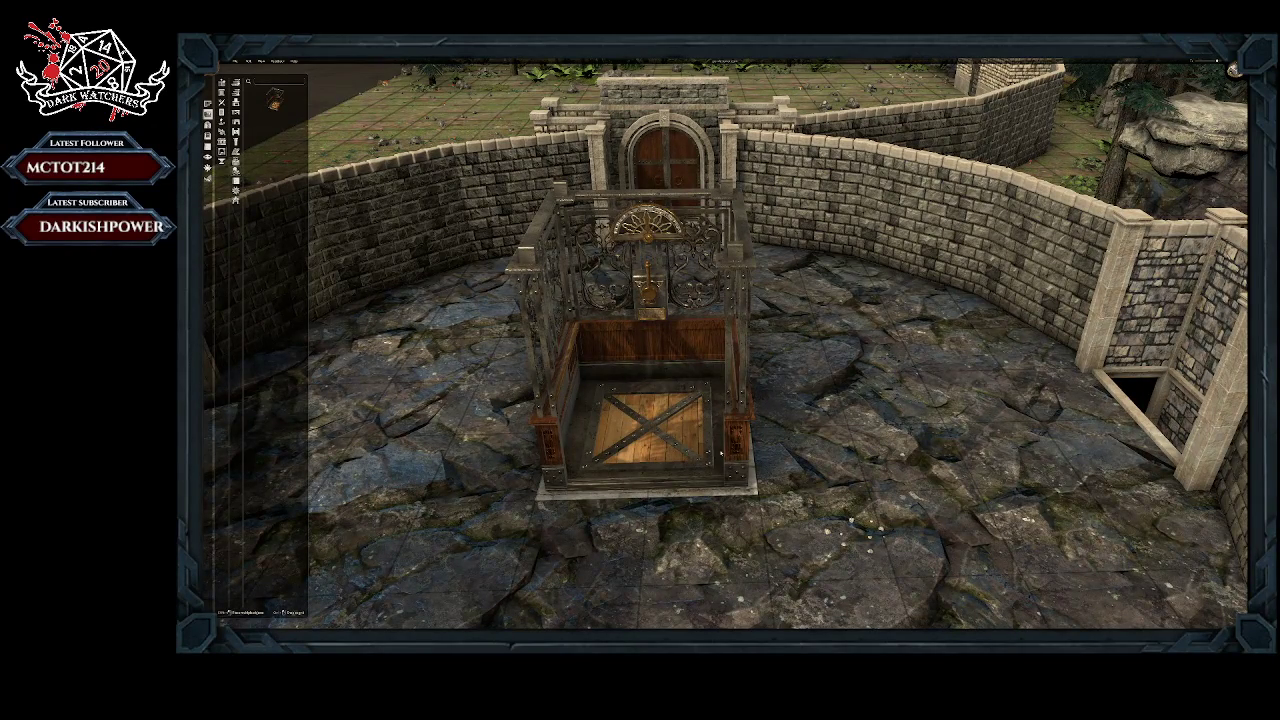
pyautogui.moveTo(746, 427); pyautogui.dragTo(637, 434, button='middle')
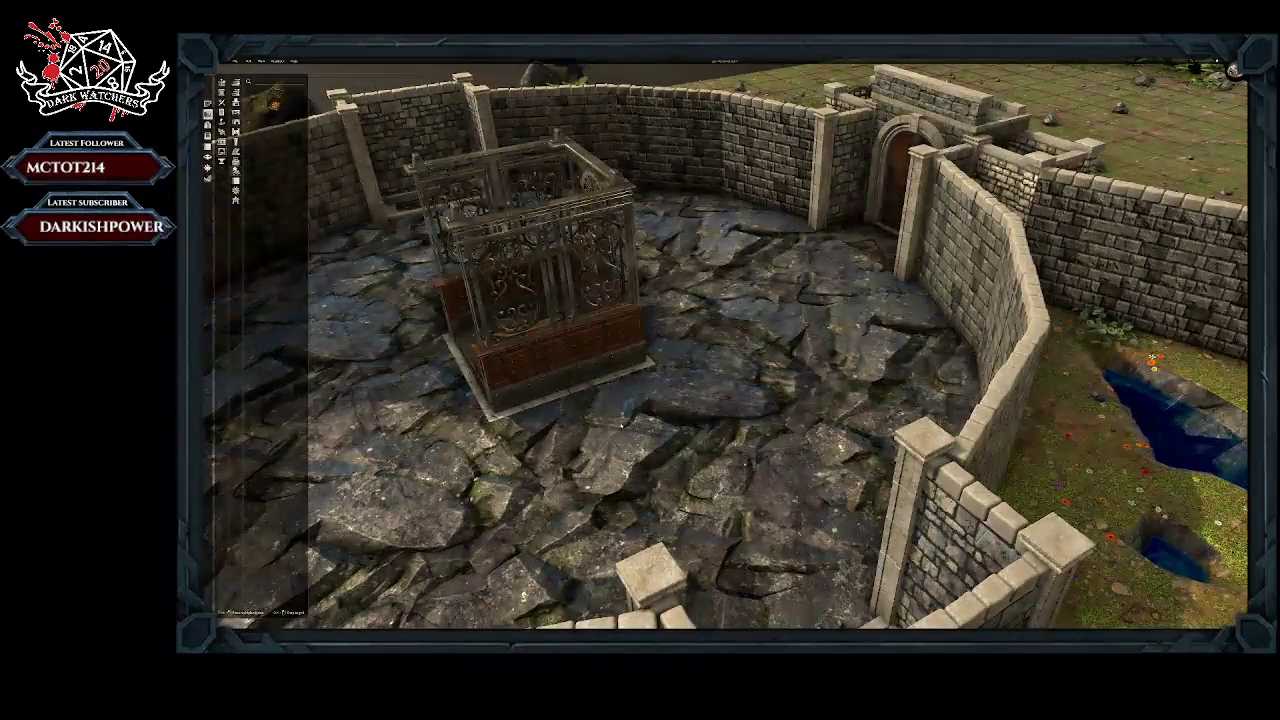
pyautogui.scroll(-1, 725, 345)
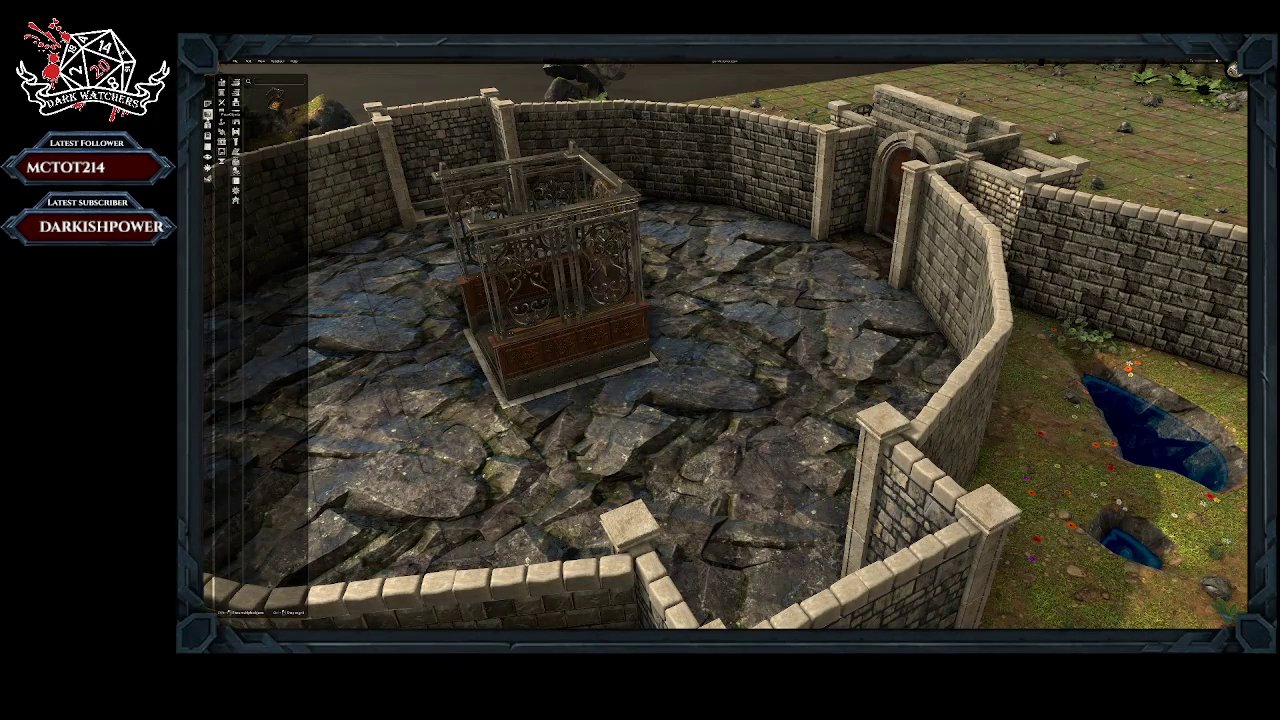
# Step: Add a stone wall section beside the elevator, enlarge it and move it against the cage's side
pyautogui.click(236, 181)
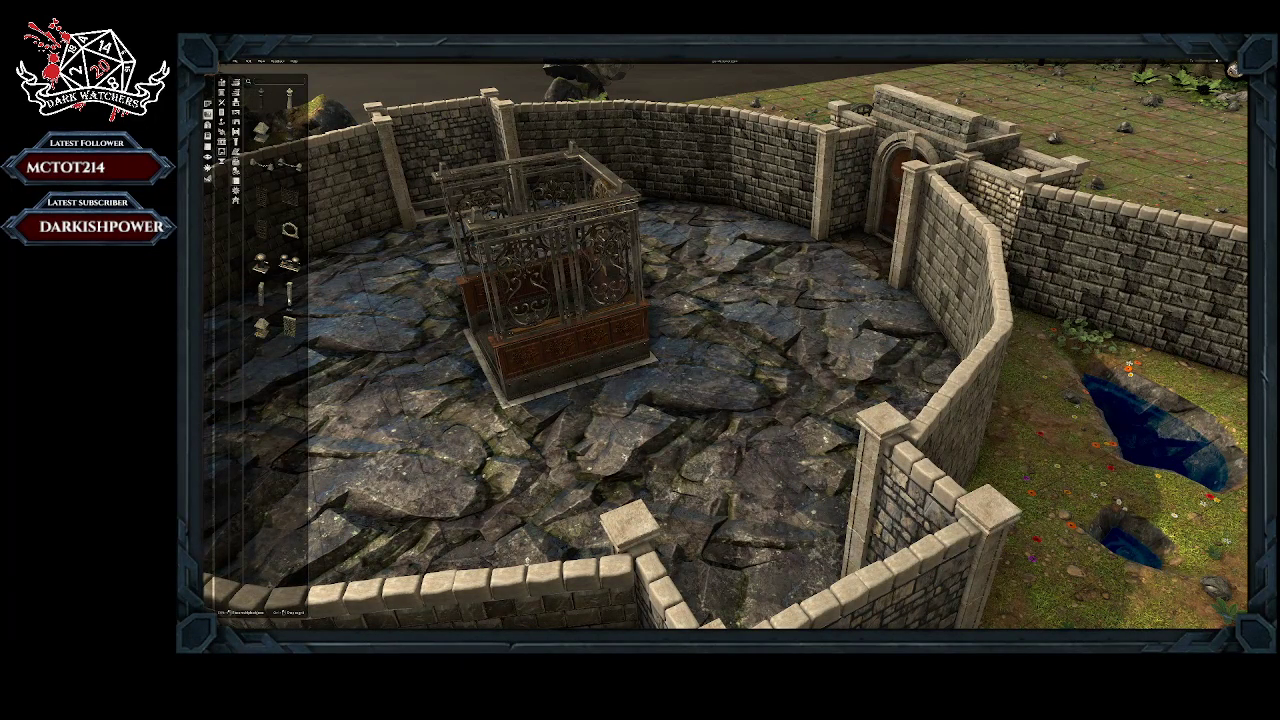
pyautogui.click(290, 326)
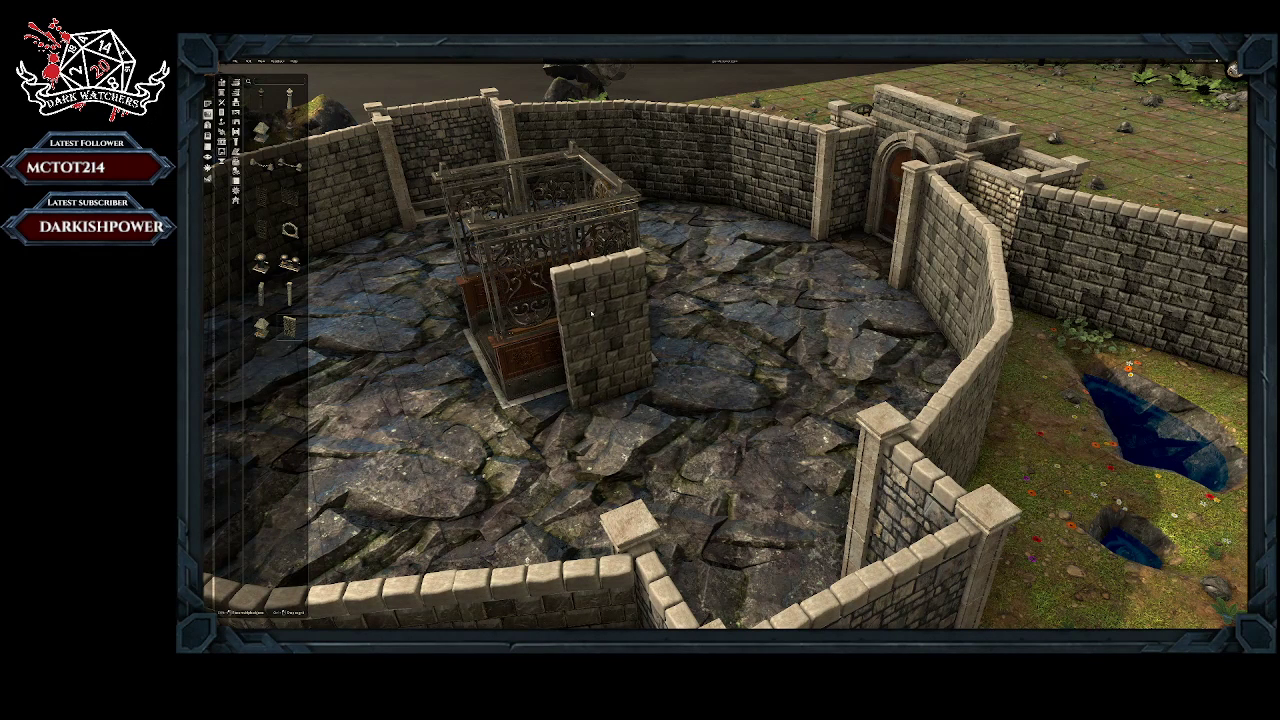
pyautogui.click(593, 315)
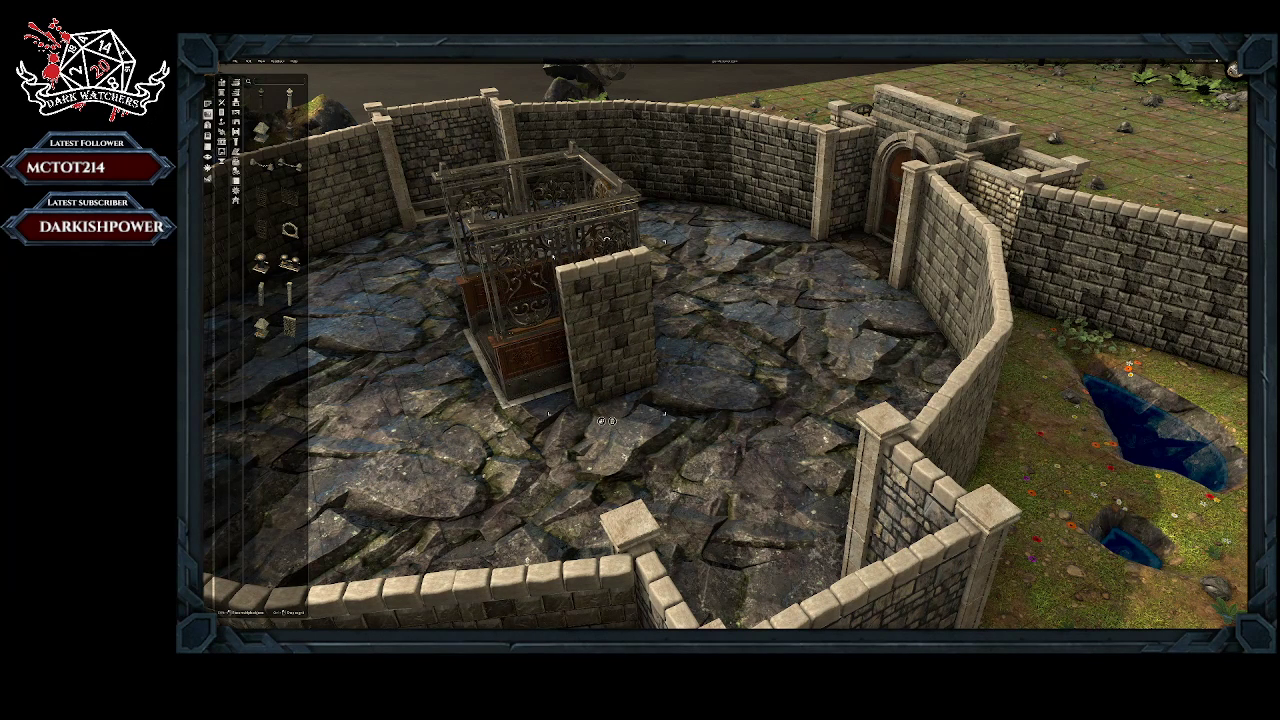
pyautogui.moveTo(549, 243); pyautogui.dragTo(501, 230)
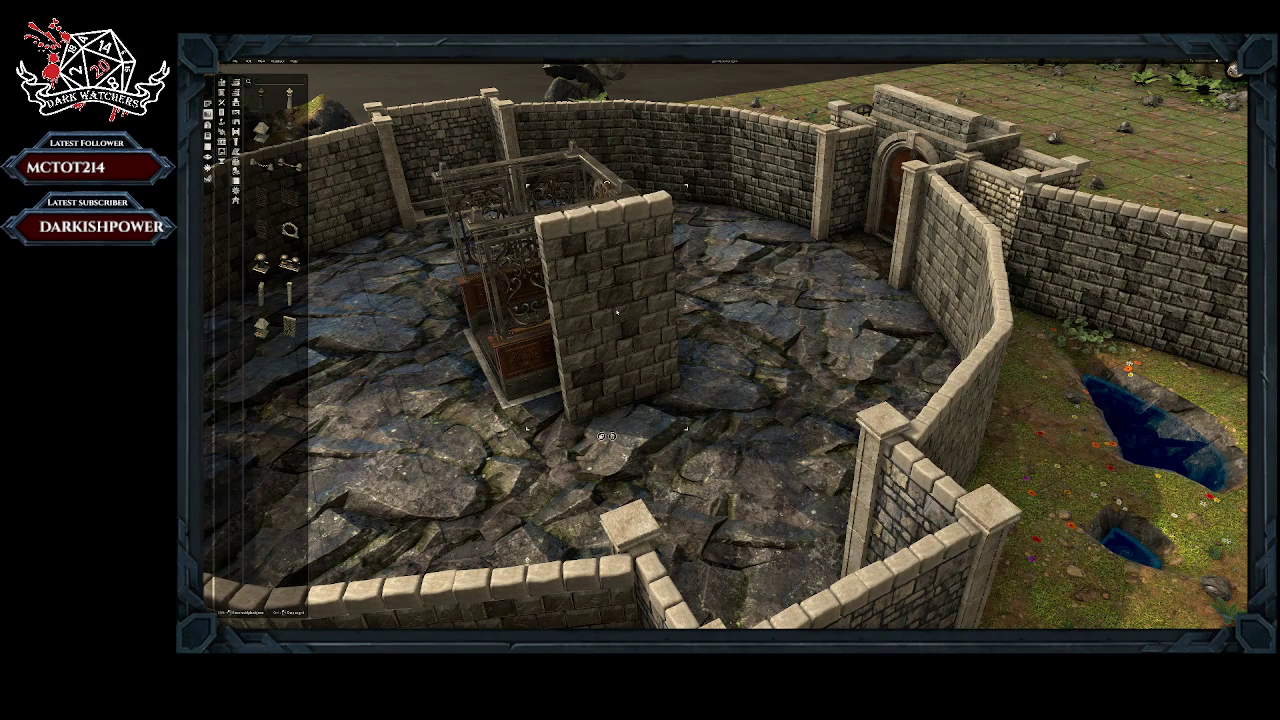
pyautogui.moveTo(617, 312); pyautogui.dragTo(566, 312)
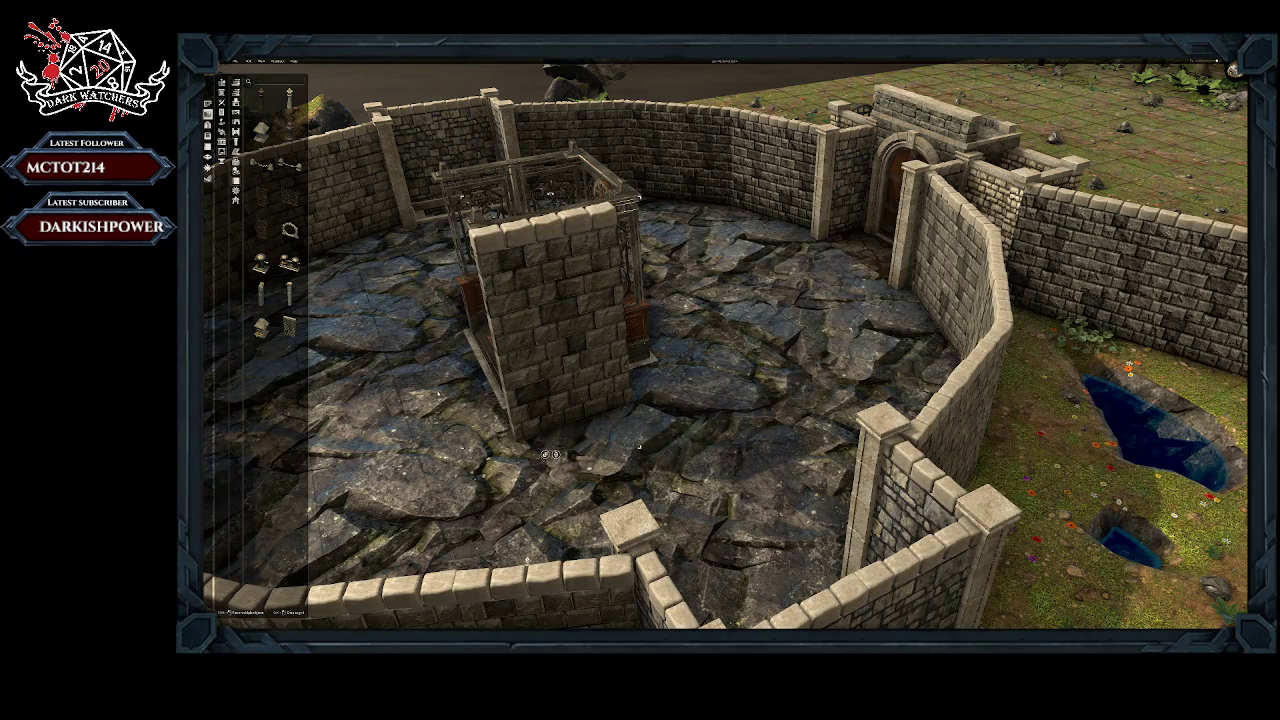
# Step: Scale the stone wall section up well above the elevator and align it flush with the cage's side
pyautogui.moveTo(440, 350); pyautogui.dragTo(573, 366, button='middle')
pyautogui.moveTo(818, 383); pyautogui.dragTo(761, 388)
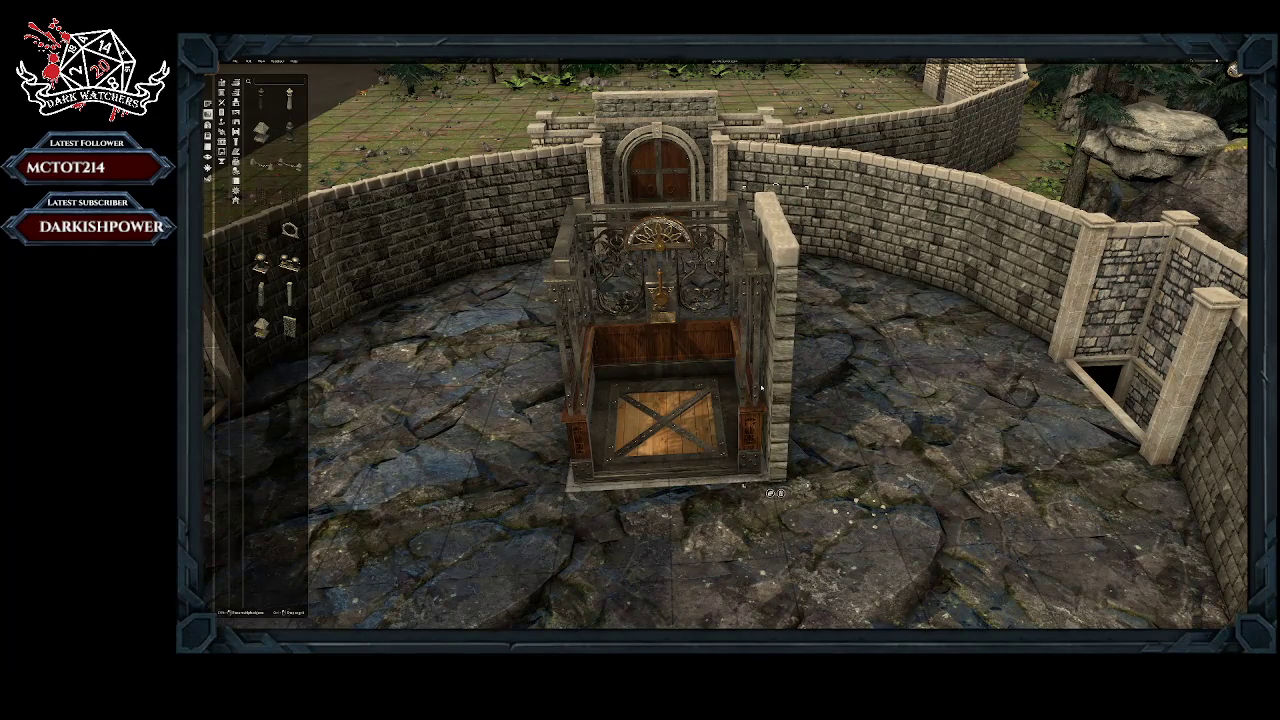
pyautogui.moveTo(882, 404); pyautogui.dragTo(620, 340, button='middle')
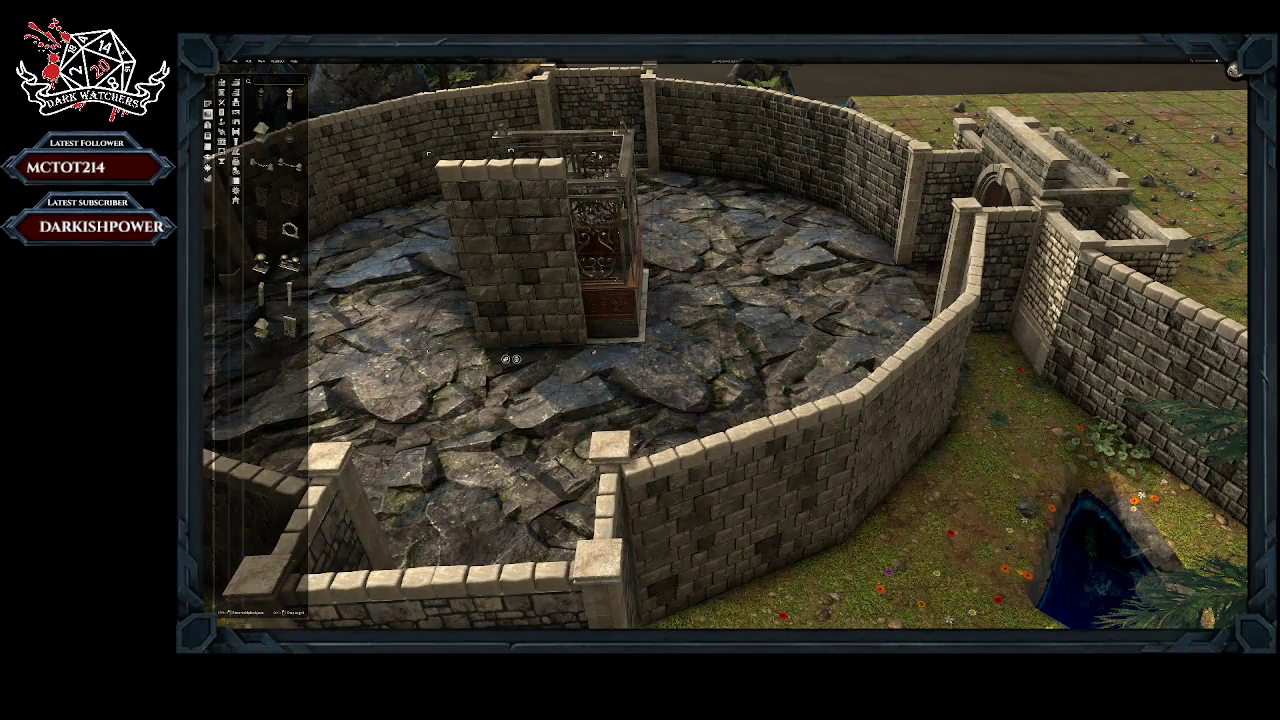
pyautogui.moveTo(595, 155); pyautogui.dragTo(708, 104)
pyautogui.moveTo(709, 104); pyautogui.dragTo(629, 356, button='middle')
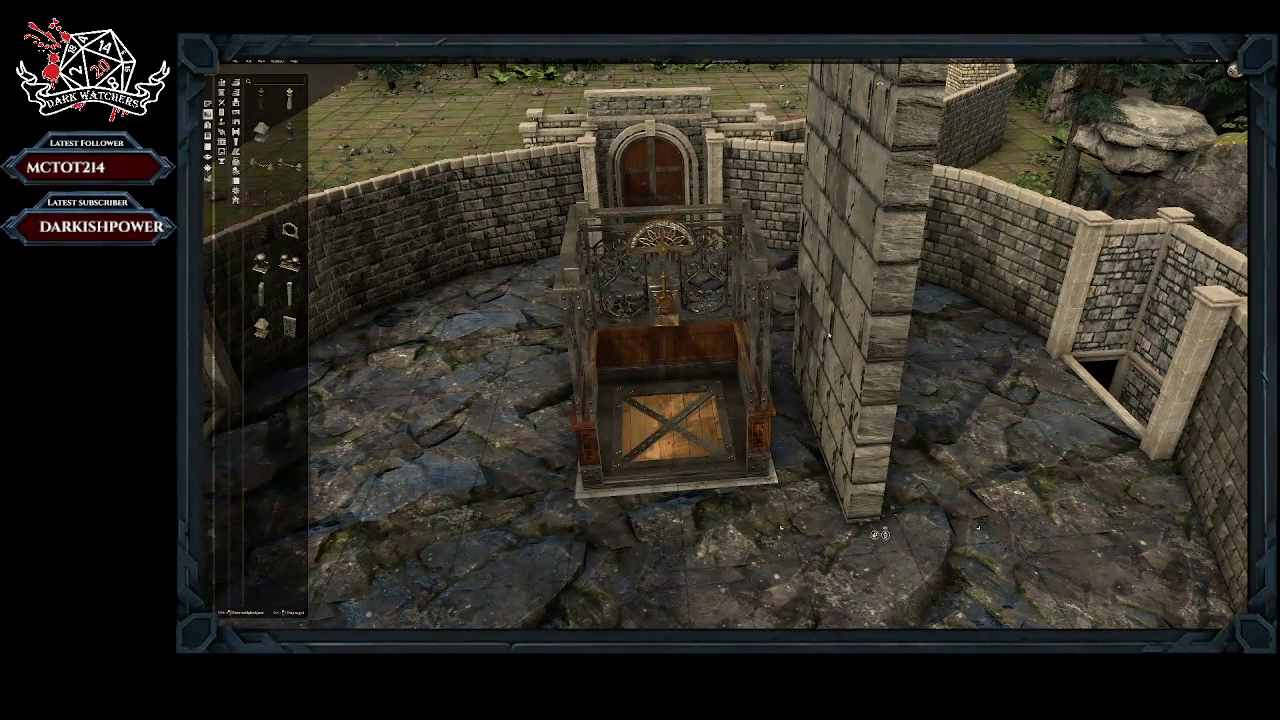
pyautogui.moveTo(857, 342); pyautogui.dragTo(798, 328)
pyautogui.moveTo(798, 328); pyautogui.dragTo(872, 538, button='middle')
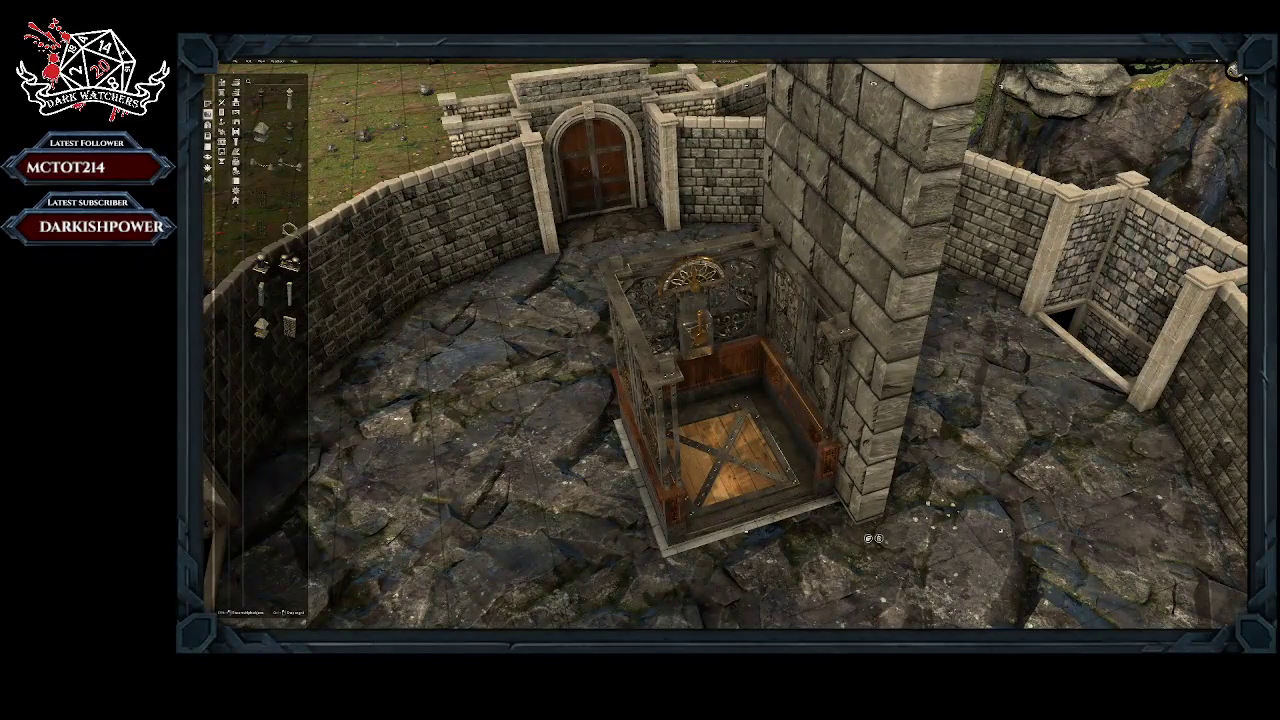
# Step: Compare the tall wall and the elevator from directly above in orthographic and perspective views
pyautogui.press('space')
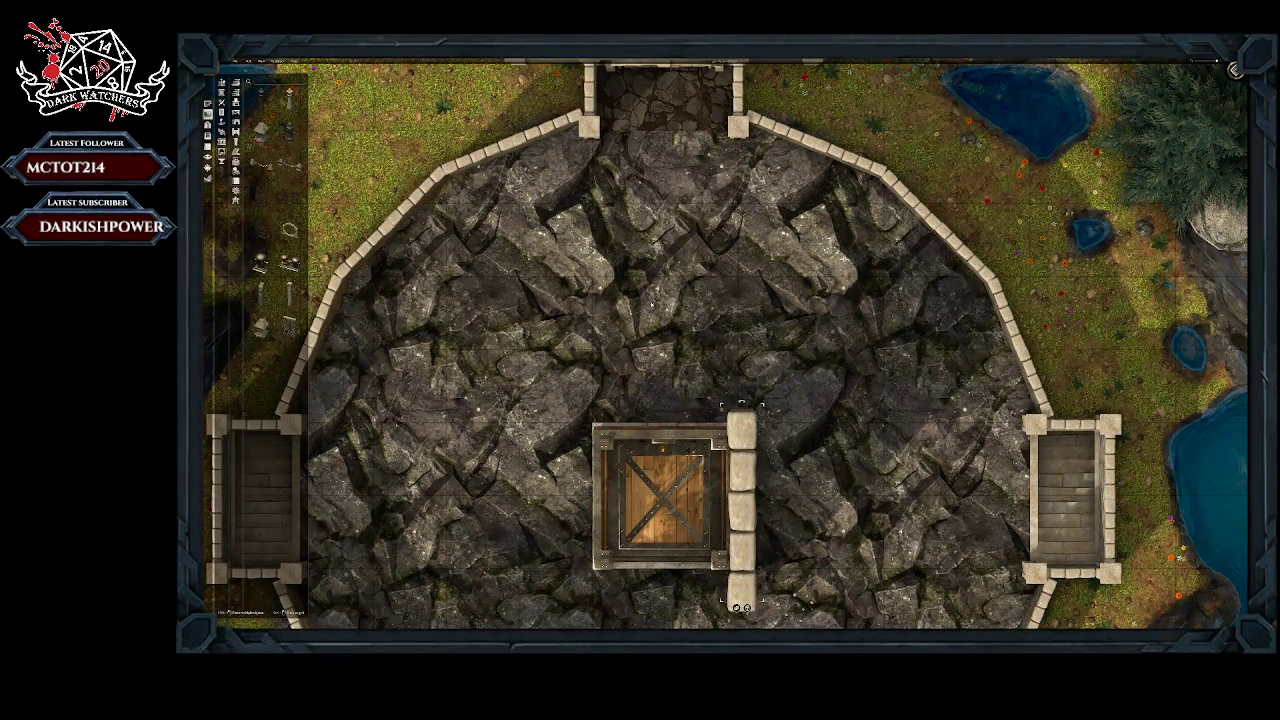
pyautogui.moveTo(652, 305); pyautogui.dragTo(740, 80, button='right')
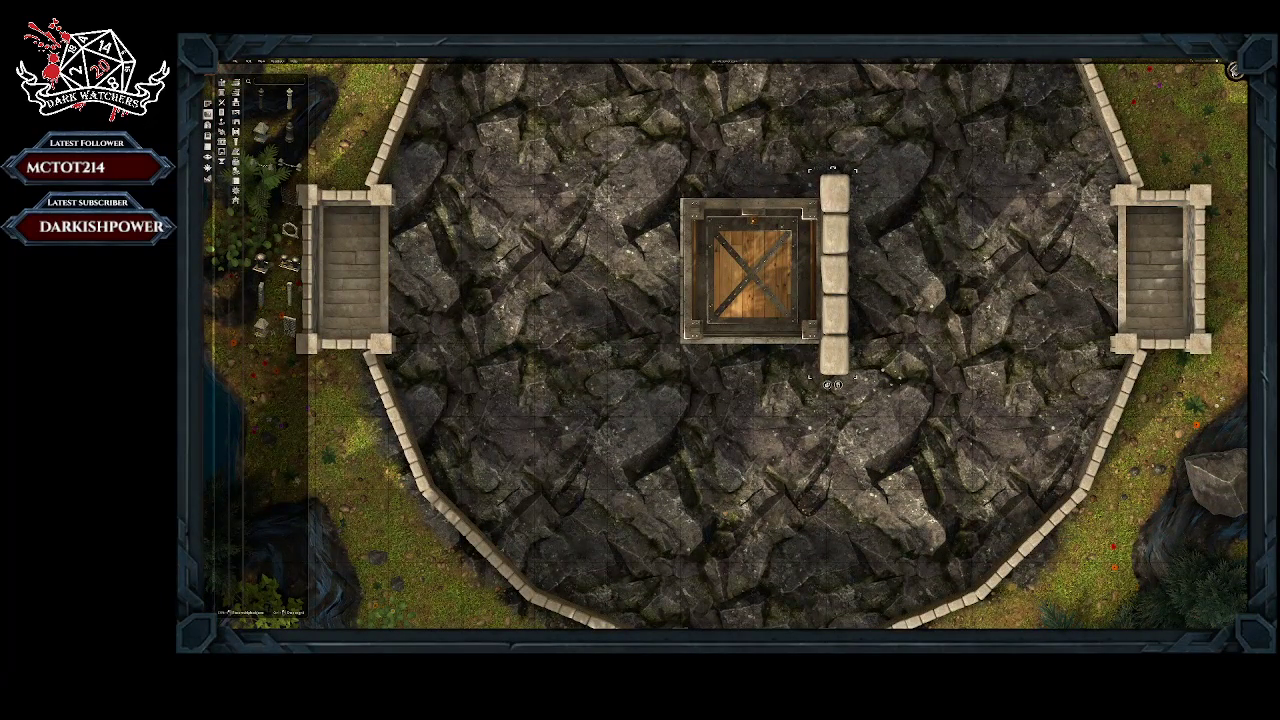
pyautogui.press('p')
pyautogui.moveTo(952, 187); pyautogui.dragTo(955, 183)
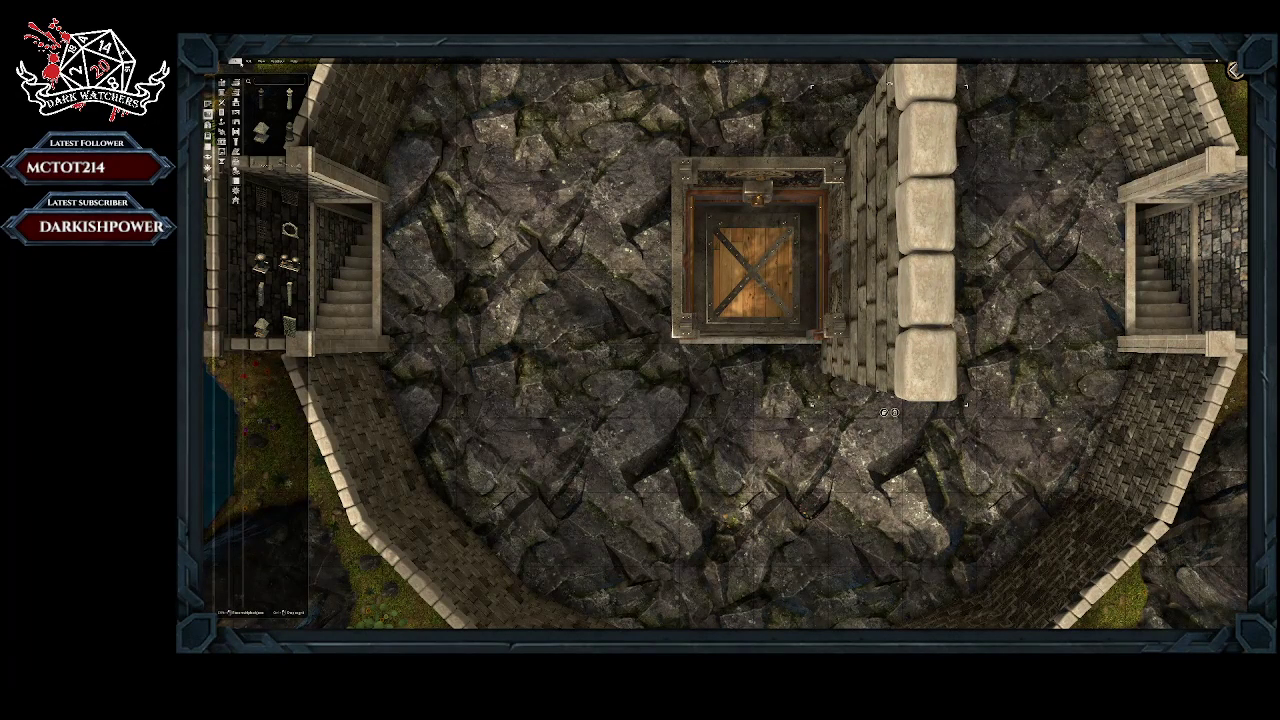
# Step: Open the map export settings to preview the whole map, and close them without exporting
pyautogui.click(236, 62)
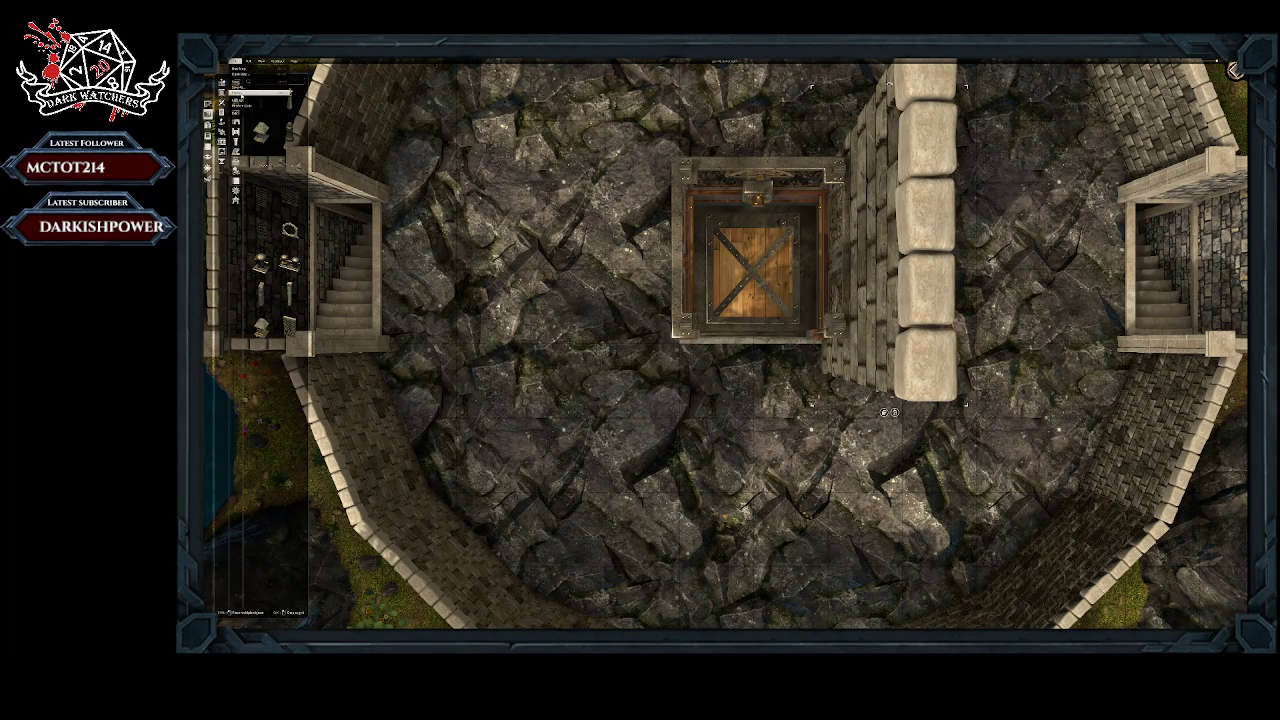
pyautogui.click(242, 100)
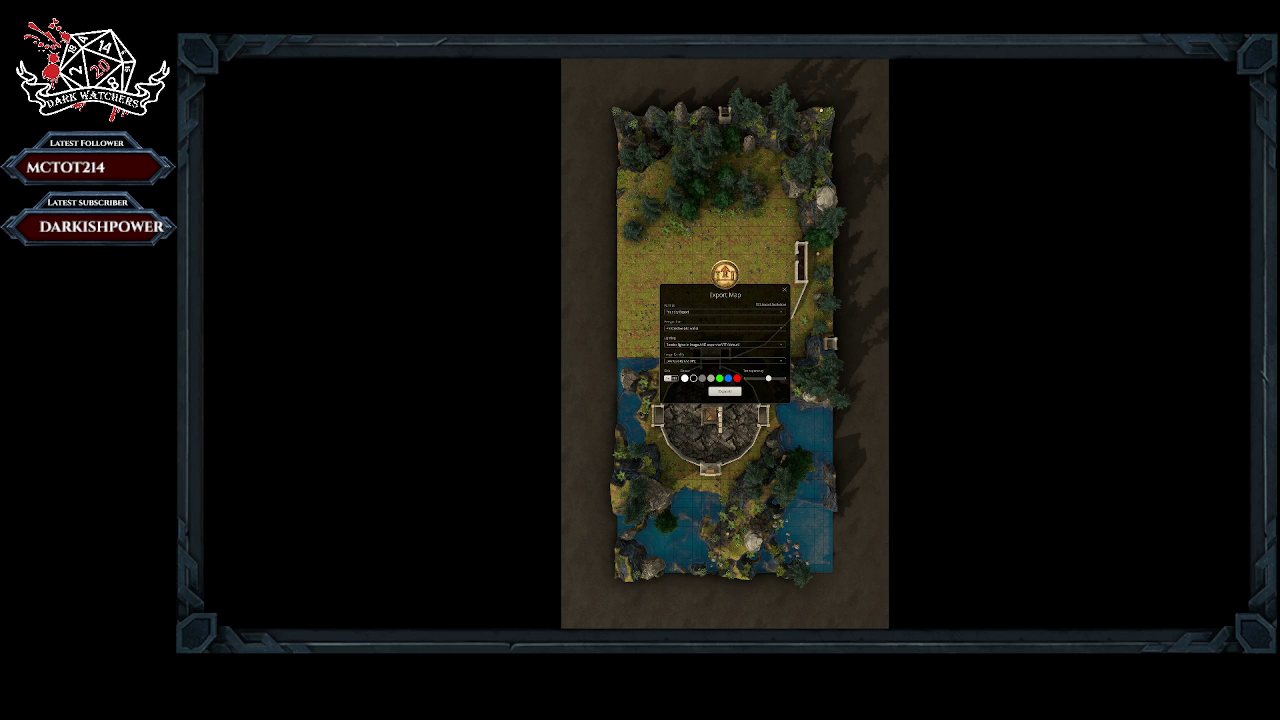
pyautogui.click(786, 291)
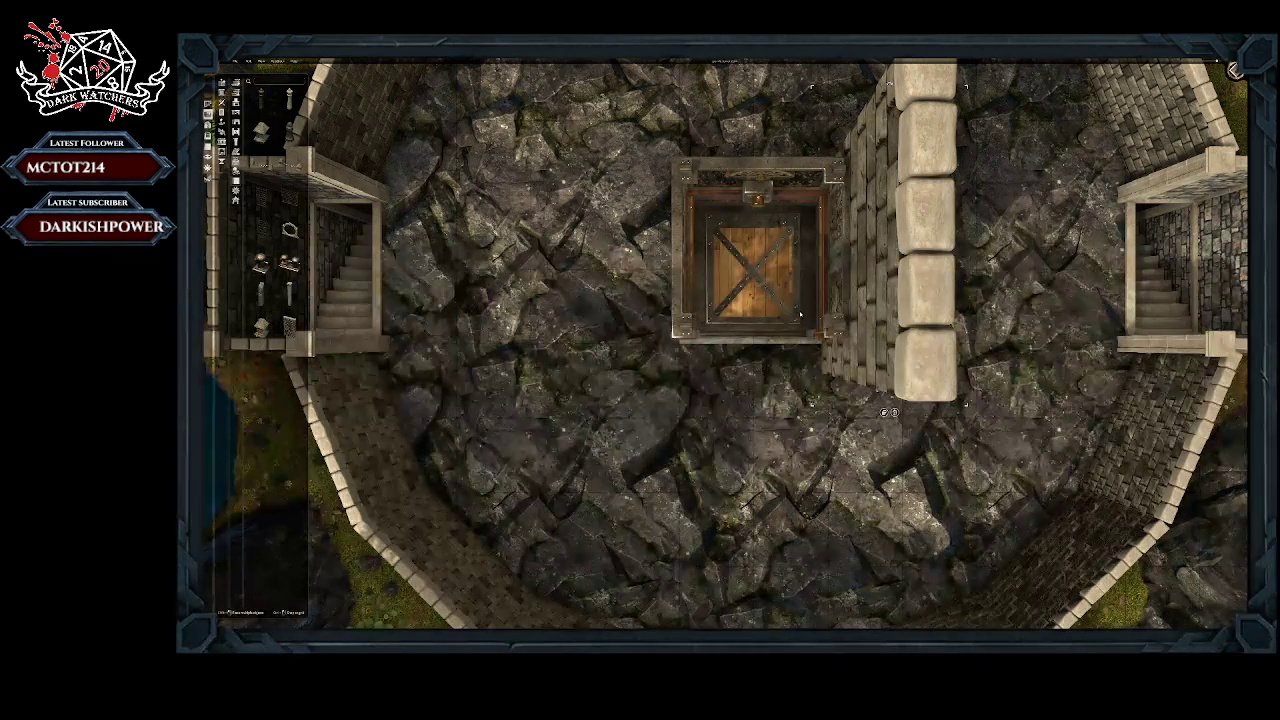
# Step: Delete the tall stone wall section standing beside the elevator cage
pyautogui.moveTo(888, 412); pyautogui.dragTo(740, 345, button='middle')
pyautogui.click(882, 528)
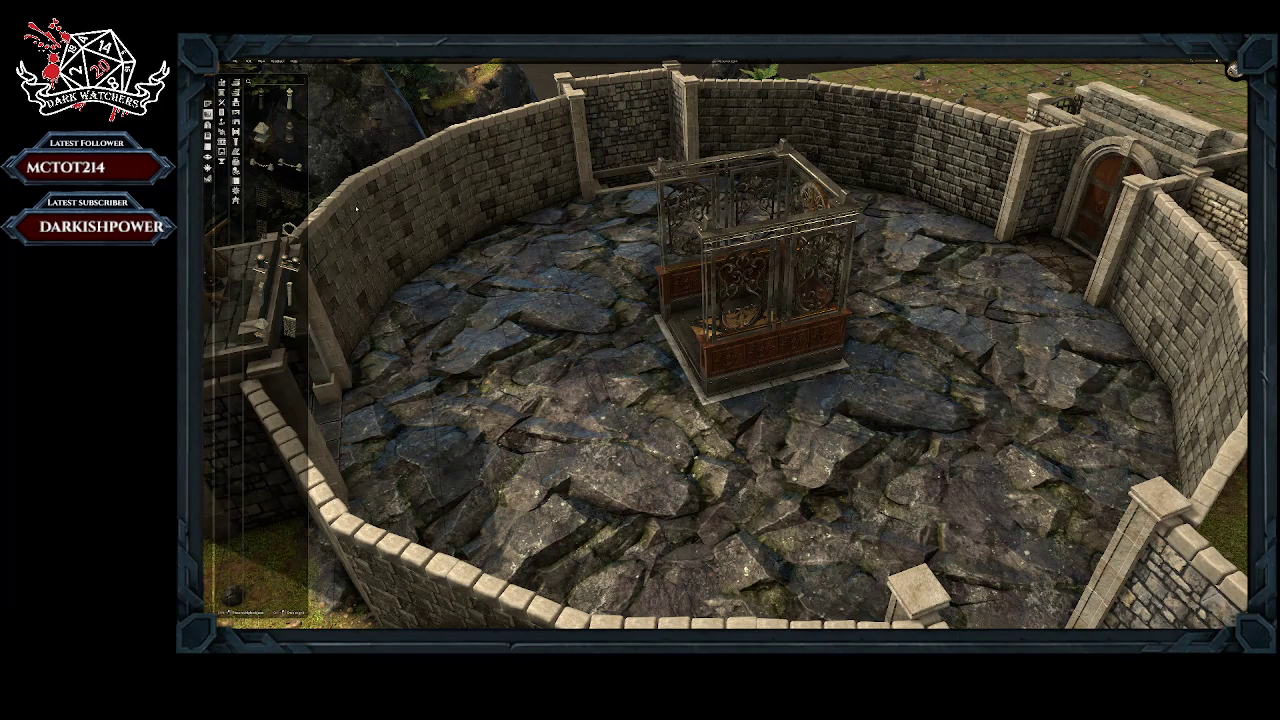
# Step: Try placing a stone wall section at the elevator's near corner, rotated parallel to the cage's side and reduced to a narrow piece
pyautogui.click(290, 327)
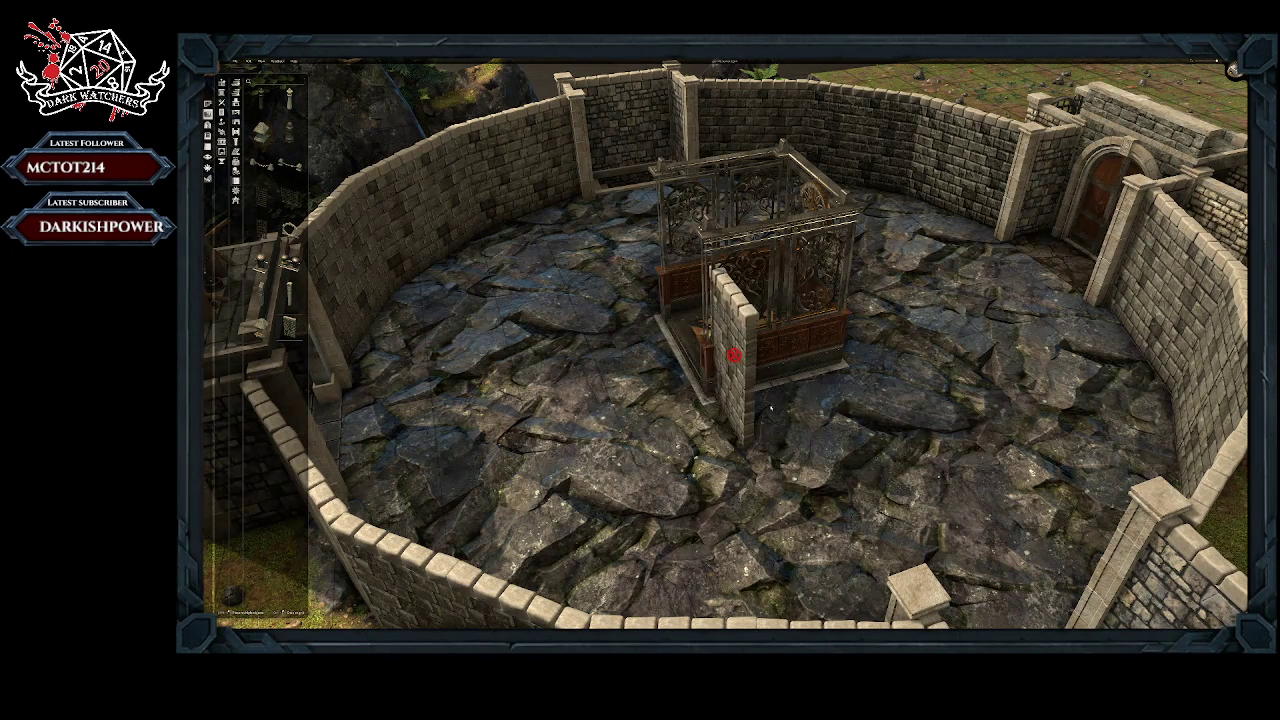
pyautogui.scroll(-5, 771, 408)
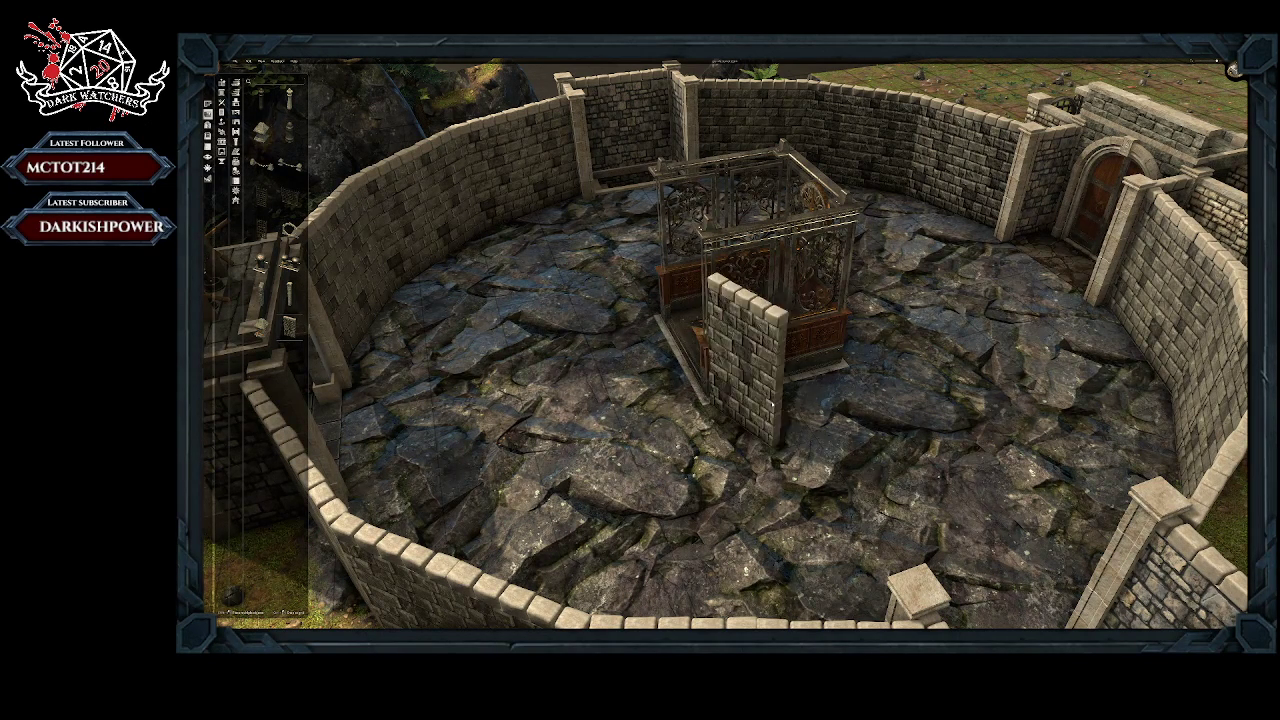
pyautogui.click(736, 378)
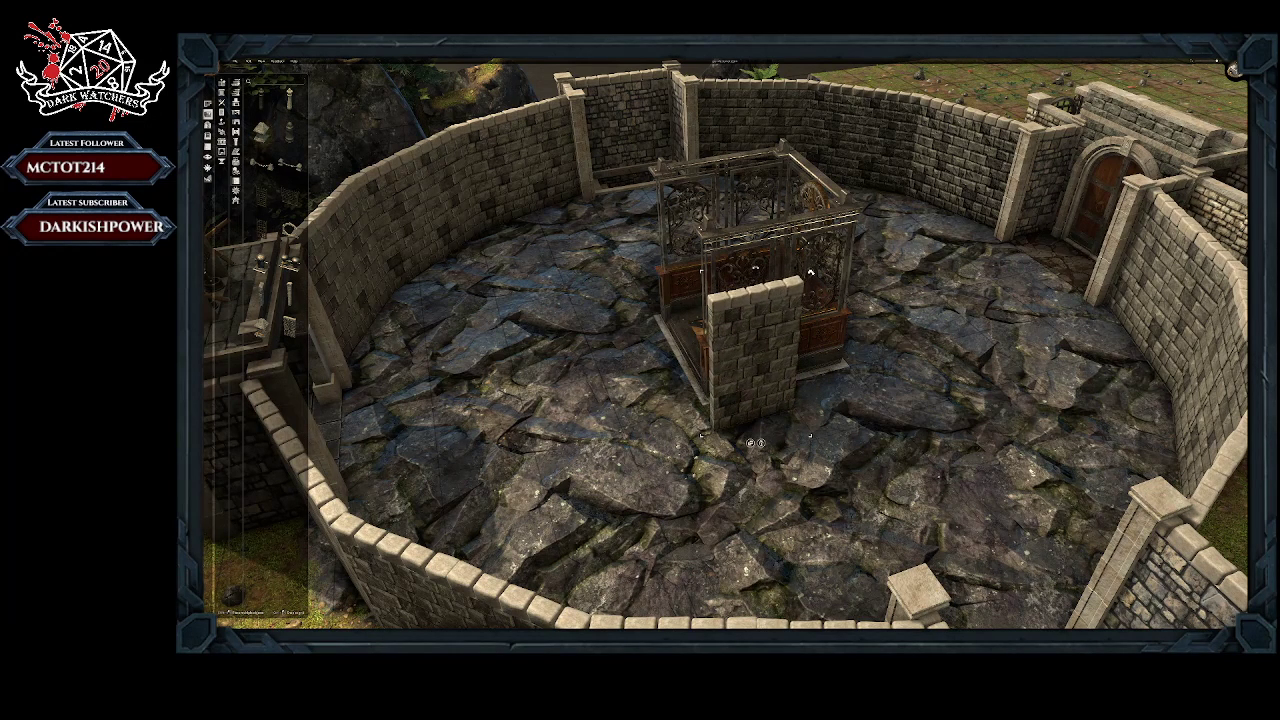
pyautogui.scroll(-3, 750, 442)
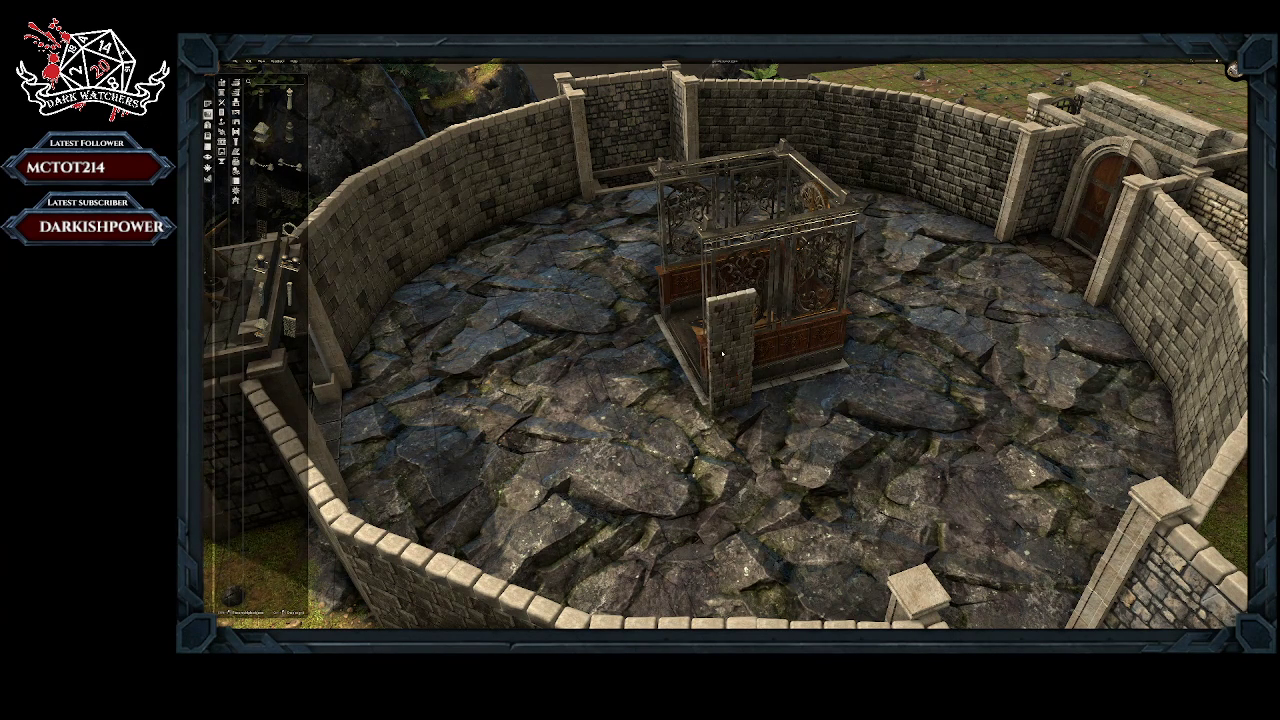
pyautogui.click(722, 351)
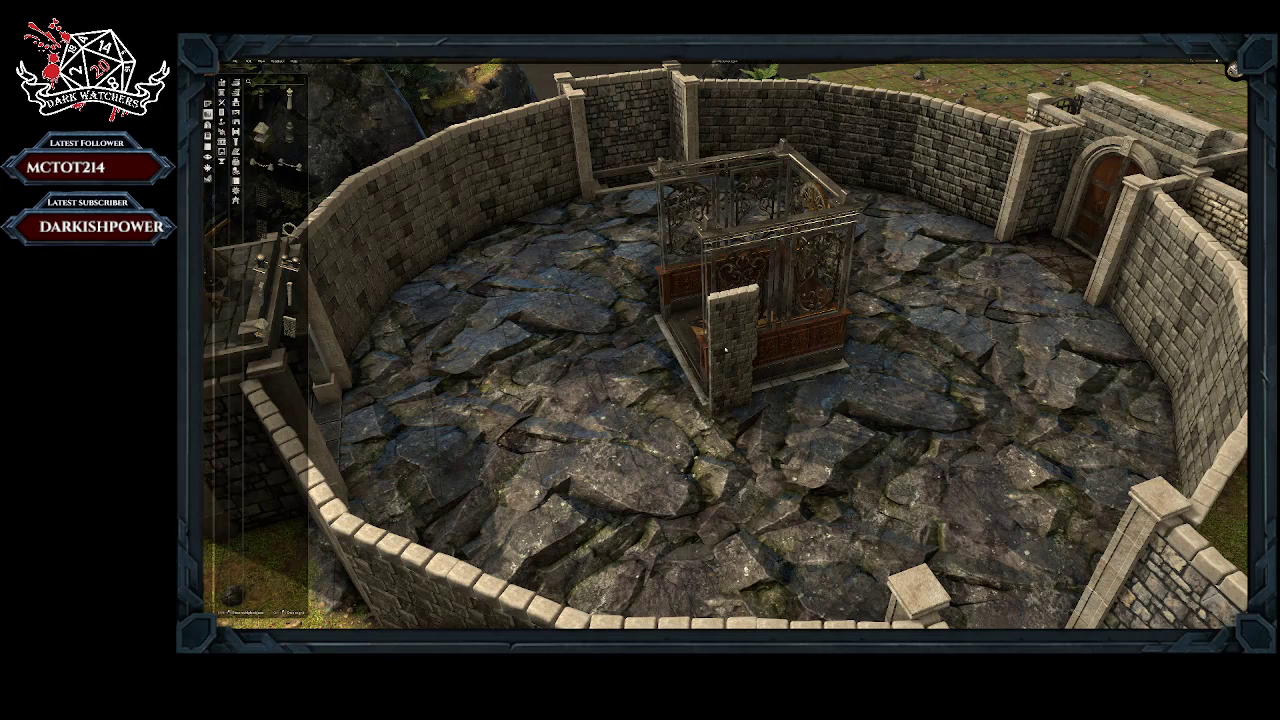
# Step: Try to line up further stone wall sections along the elevator's side, enlarging the one at the far corner to about the cage's height
pyautogui.click(725, 354)
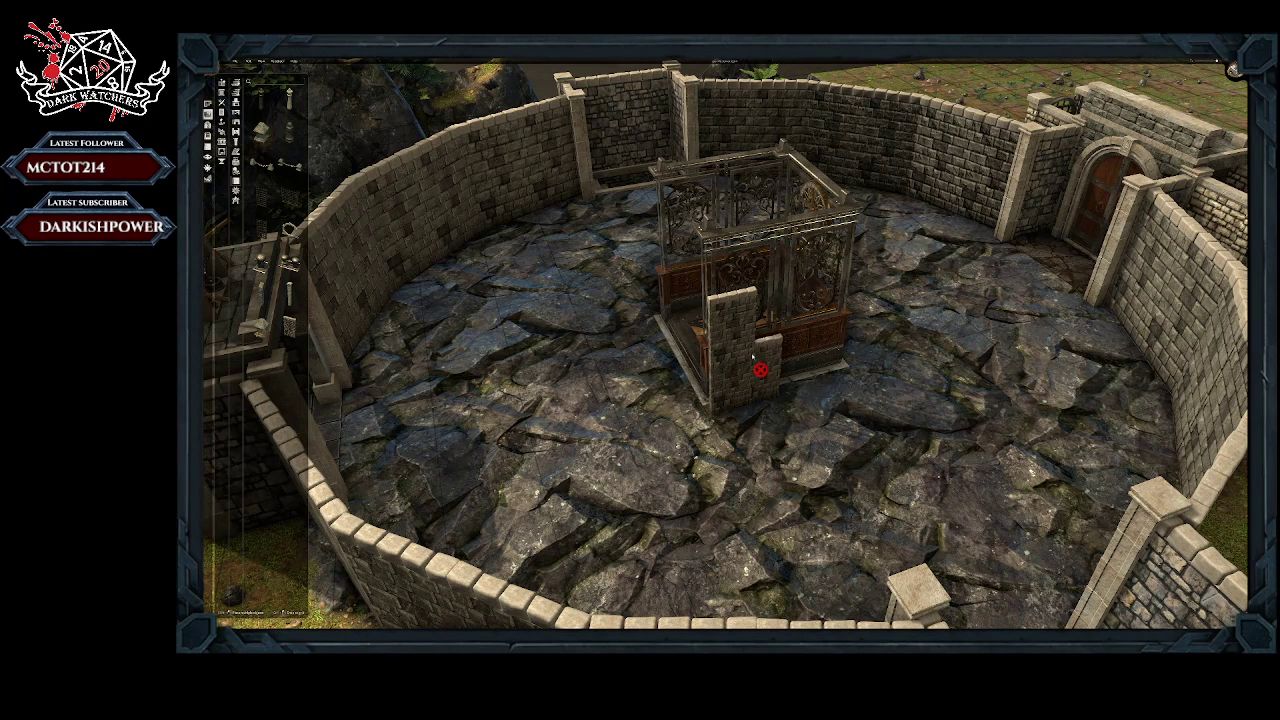
pyautogui.click(810, 358)
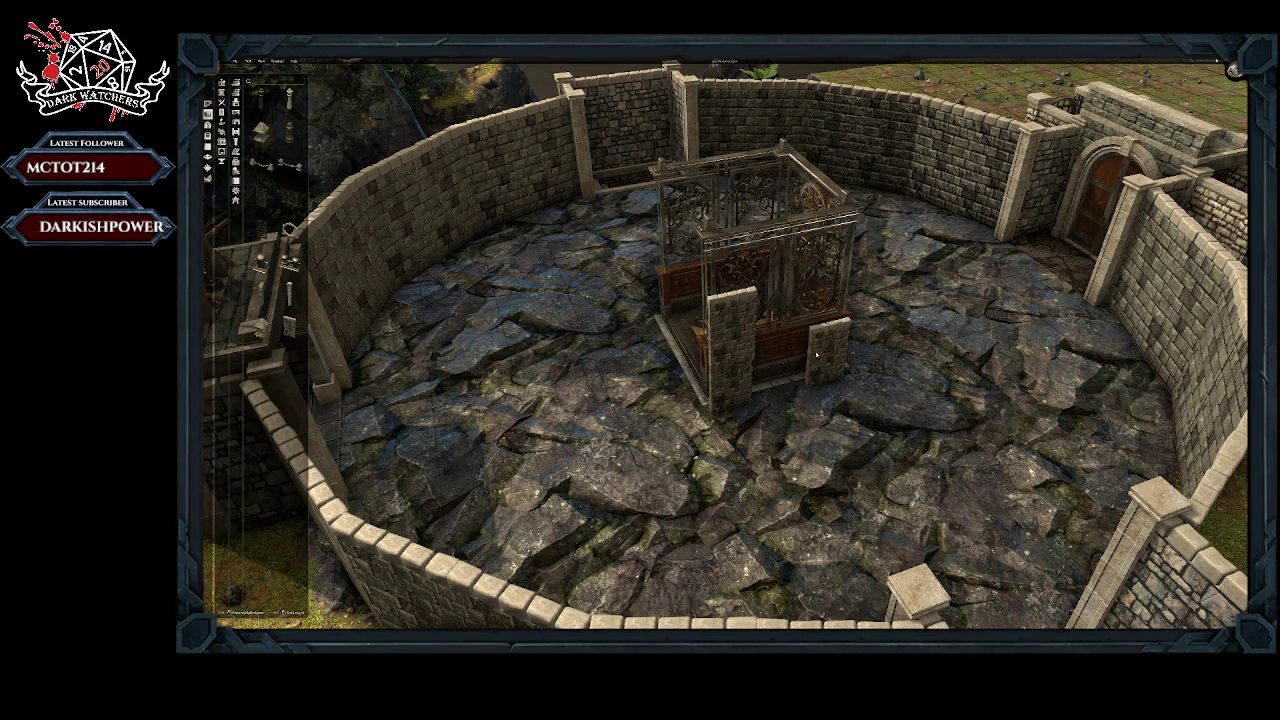
pyautogui.click(823, 352)
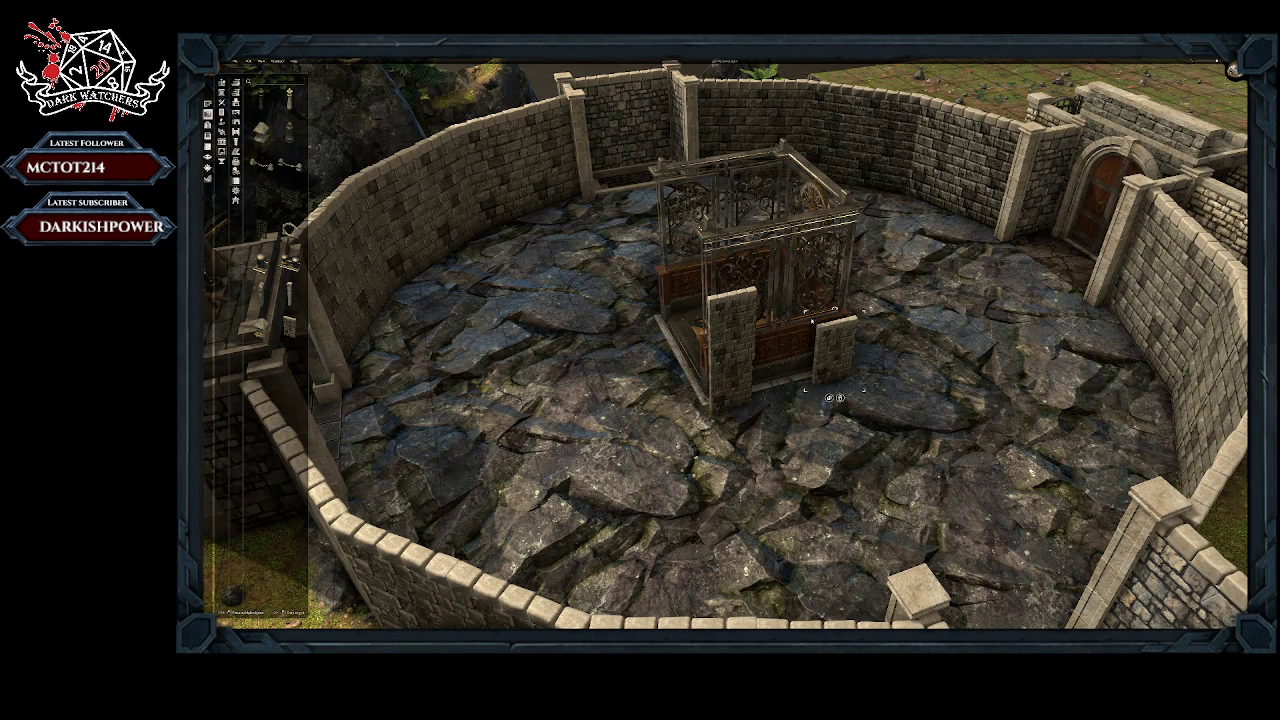
pyautogui.moveTo(807, 314); pyautogui.dragTo(796, 307)
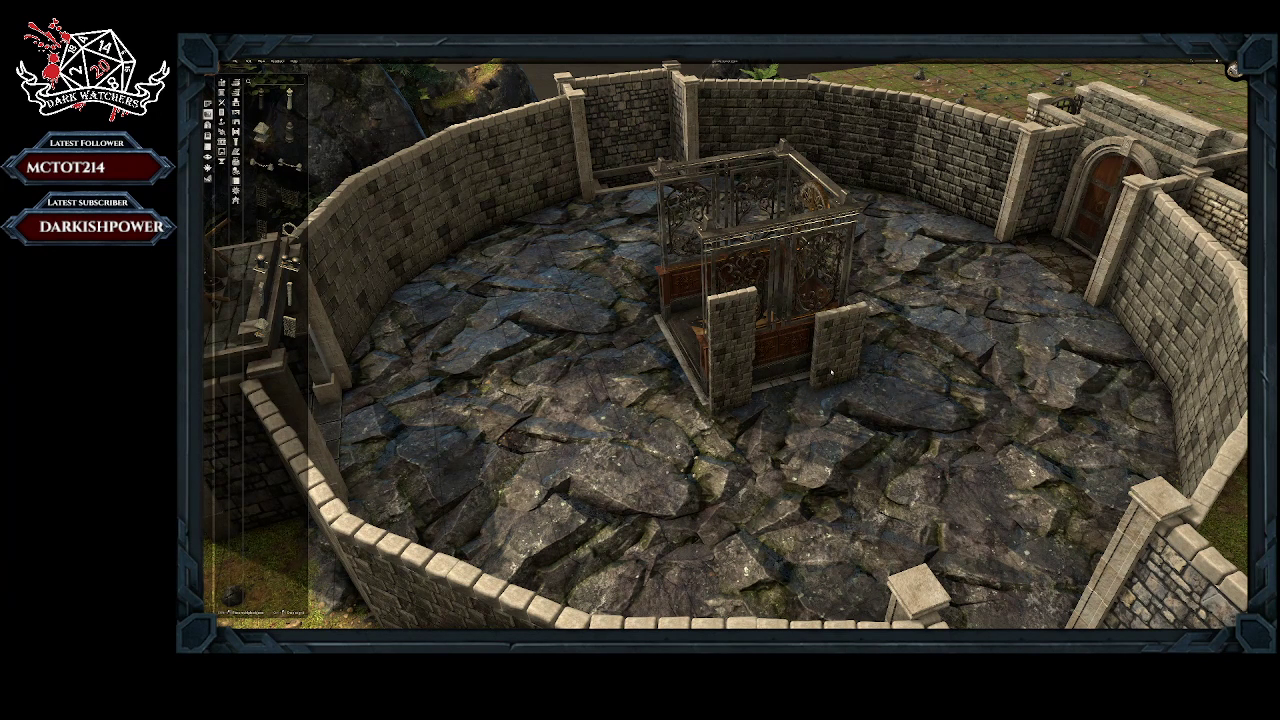
pyautogui.click(833, 403)
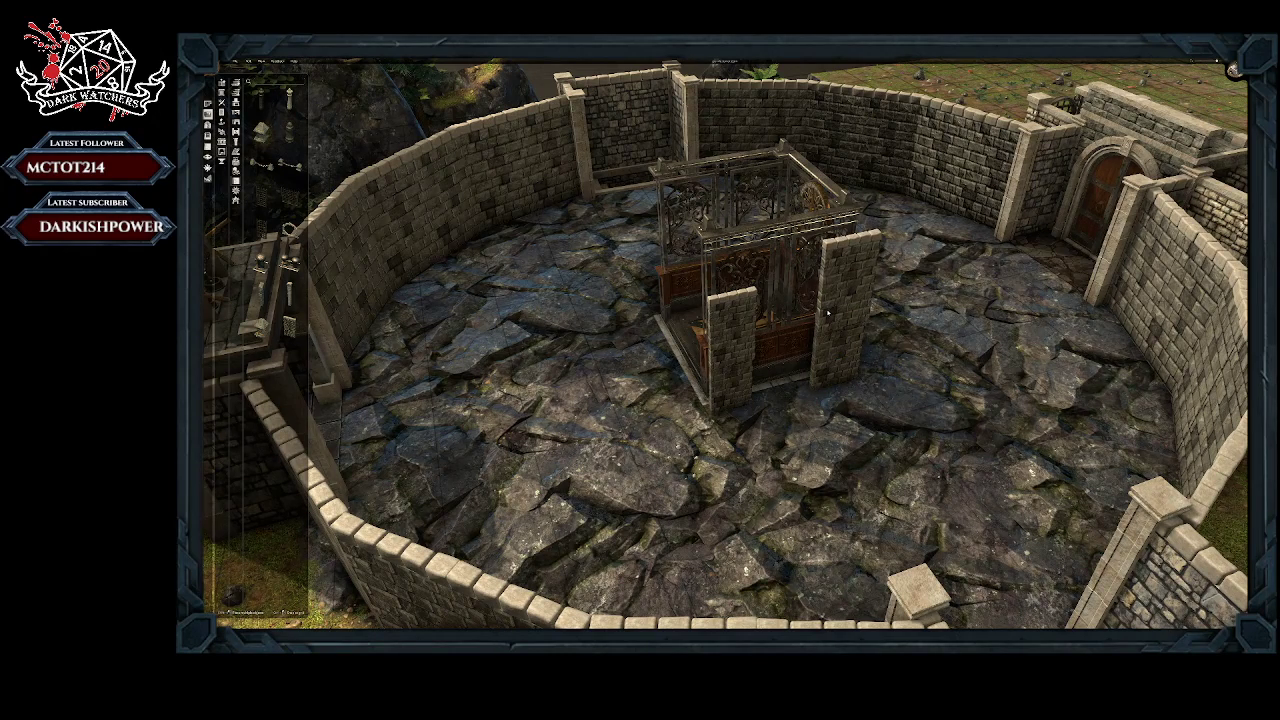
pyautogui.moveTo(752, 483); pyautogui.dragTo(557, 418, button='middle')
pyautogui.moveTo(570, 306); pyautogui.dragTo(887, 313, button='middle')
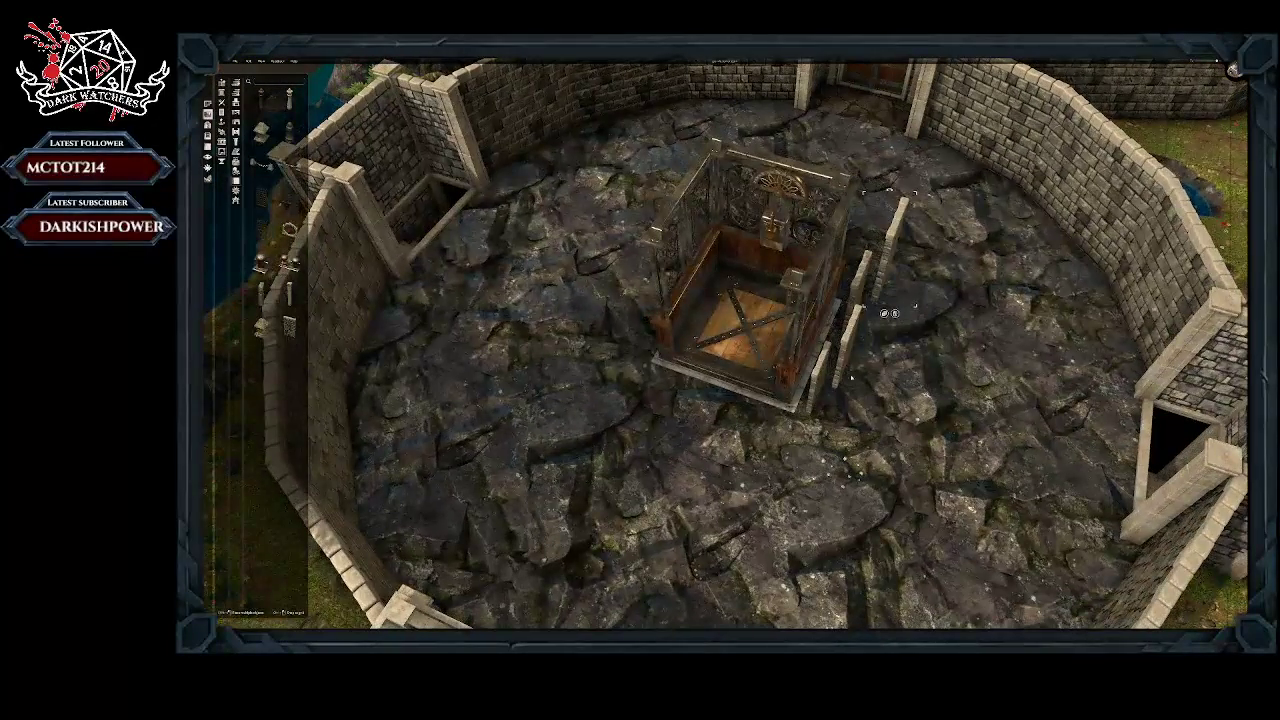
pyautogui.moveTo(887, 313); pyautogui.dragTo(872, 307)
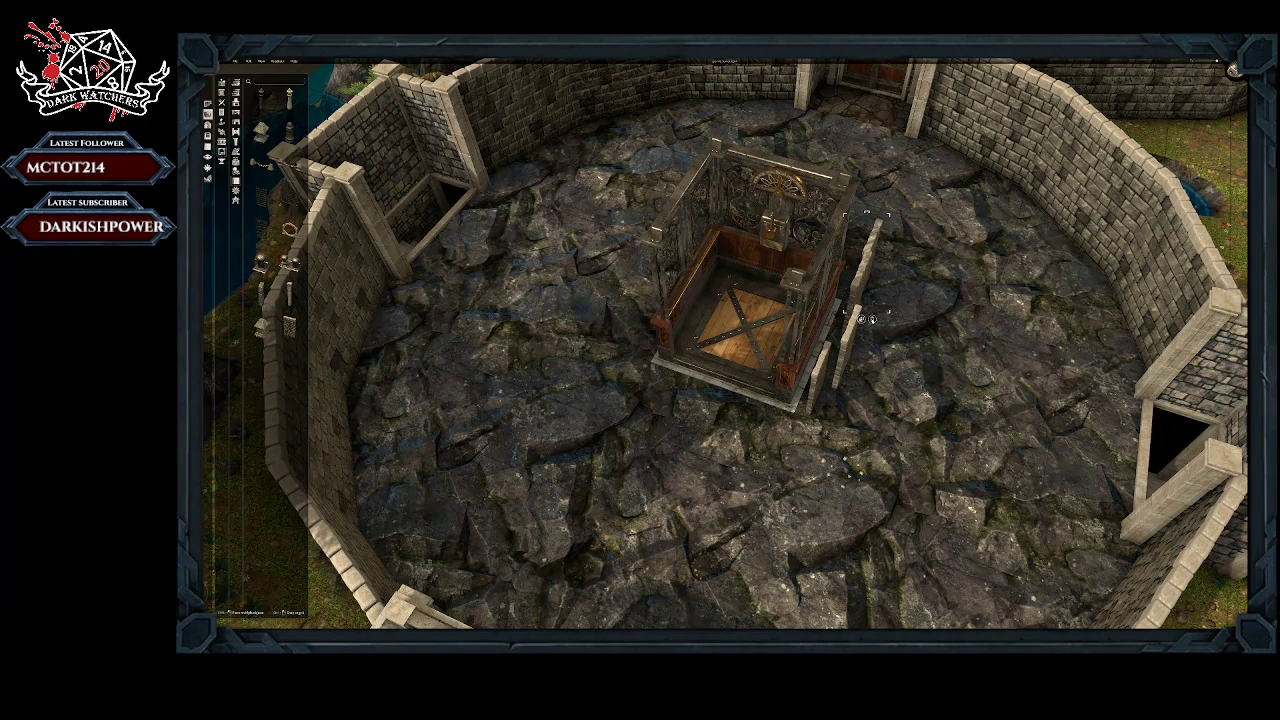
# Step: Delete the stone wall sections standing along the elevator's side
pyautogui.press('Delete')
pyautogui.click(862, 352)
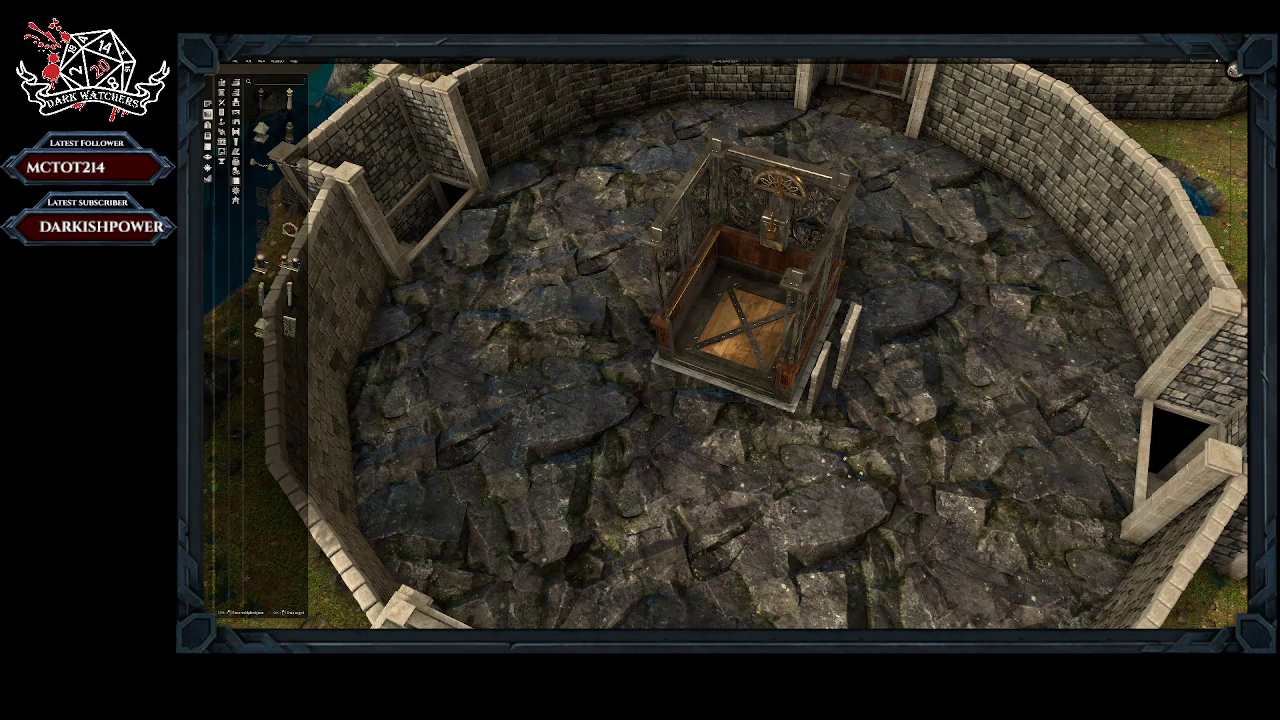
pyautogui.click(851, 354)
pyautogui.press('Delete')
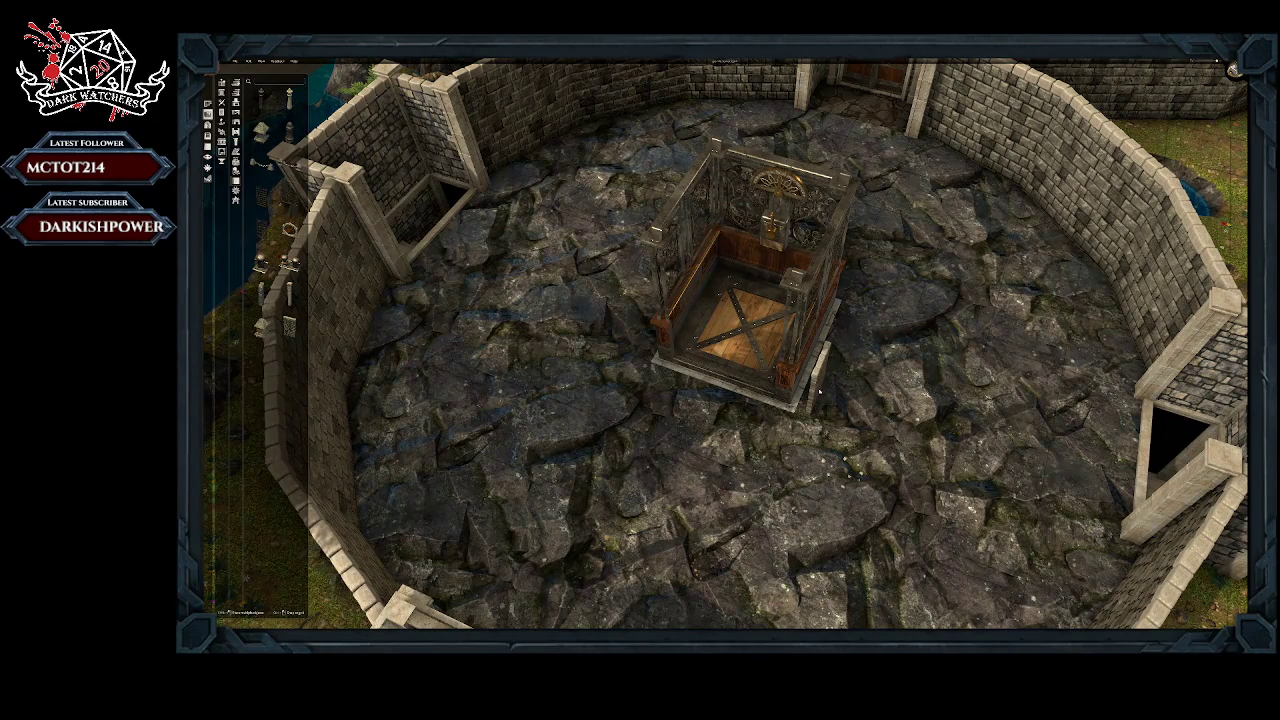
pyautogui.press('Delete')
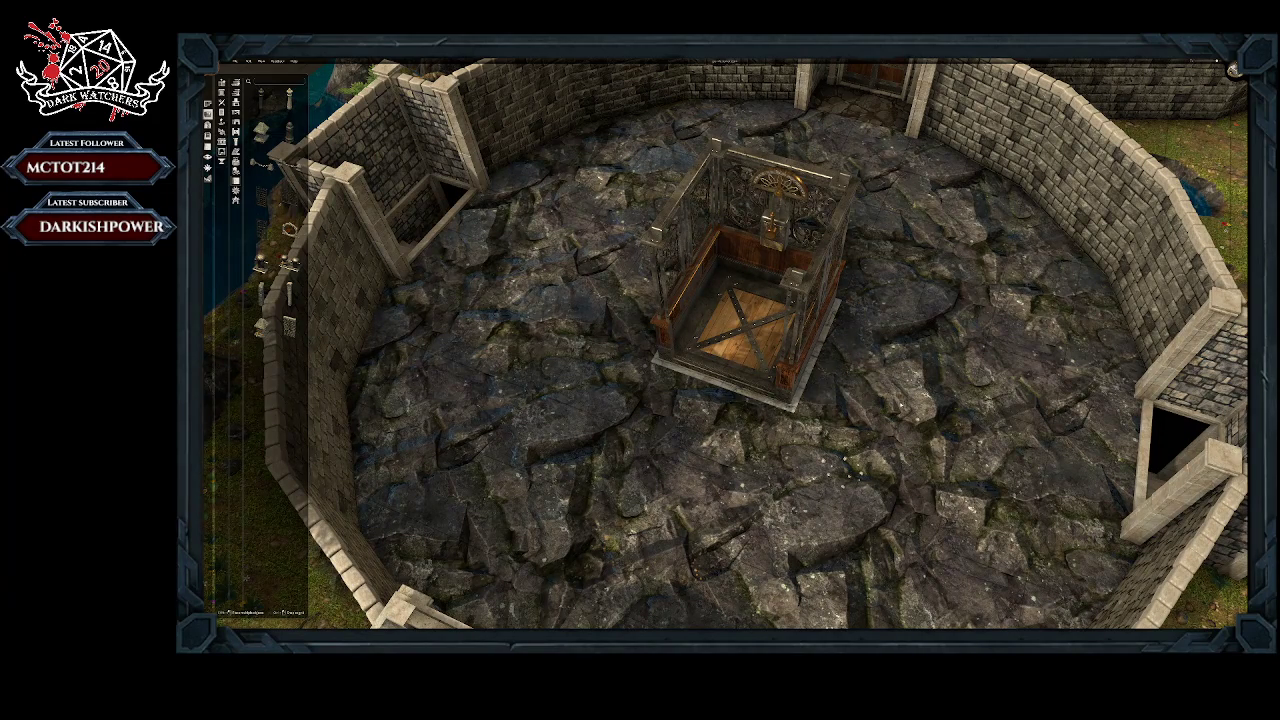
# Step: Try building a two-tile stone-walled room with a gate directly against the elevator's side
pyautogui.moveTo(848, 394); pyautogui.dragTo(592, 374, button='right')
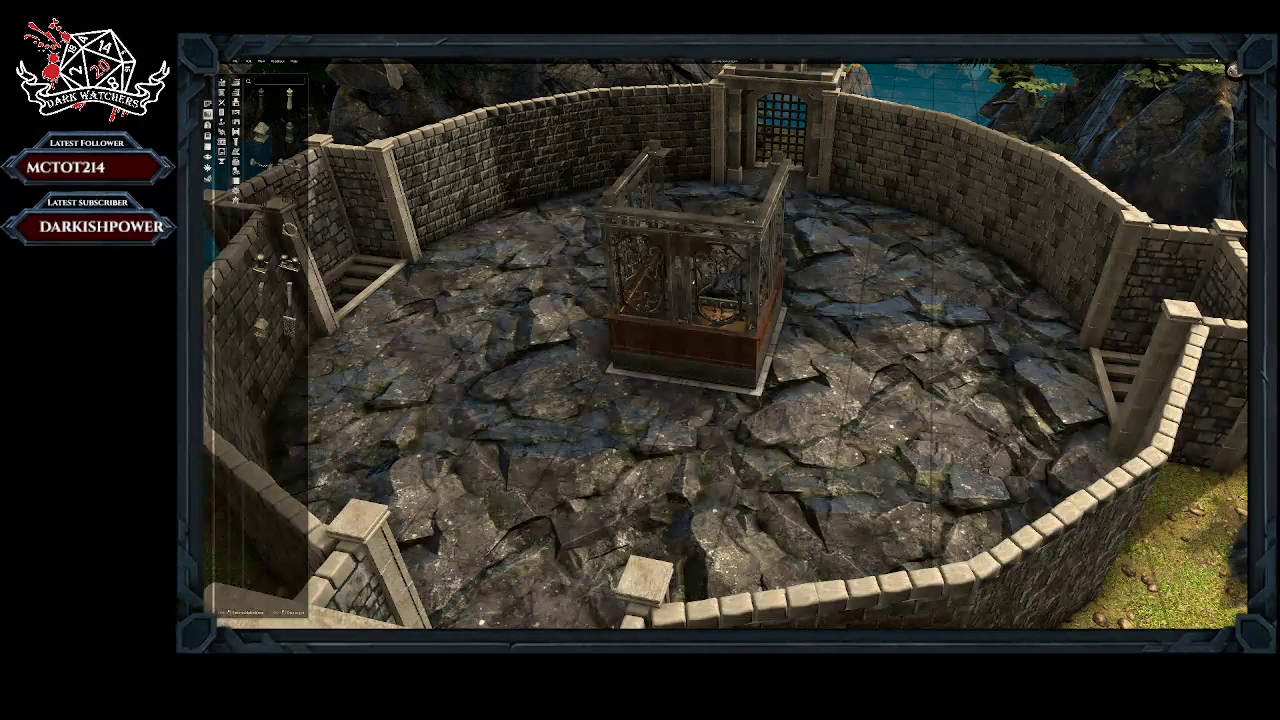
pyautogui.click(221, 145)
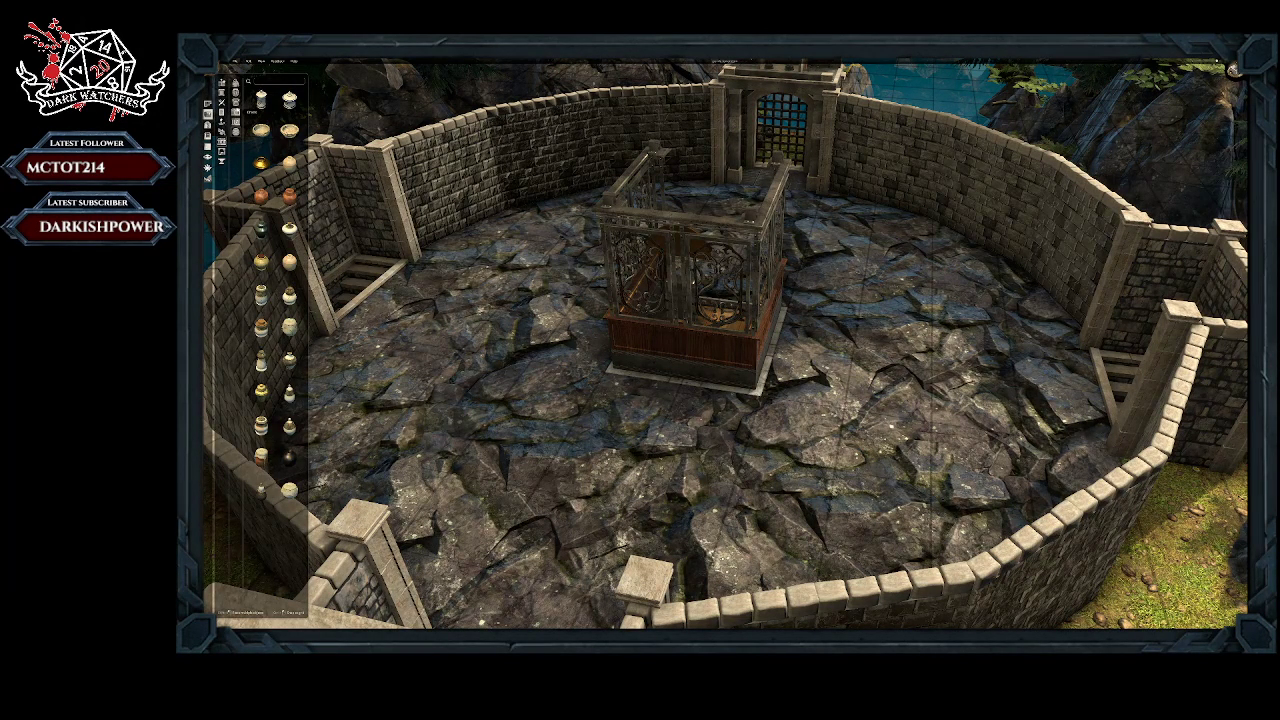
pyautogui.click(235, 113)
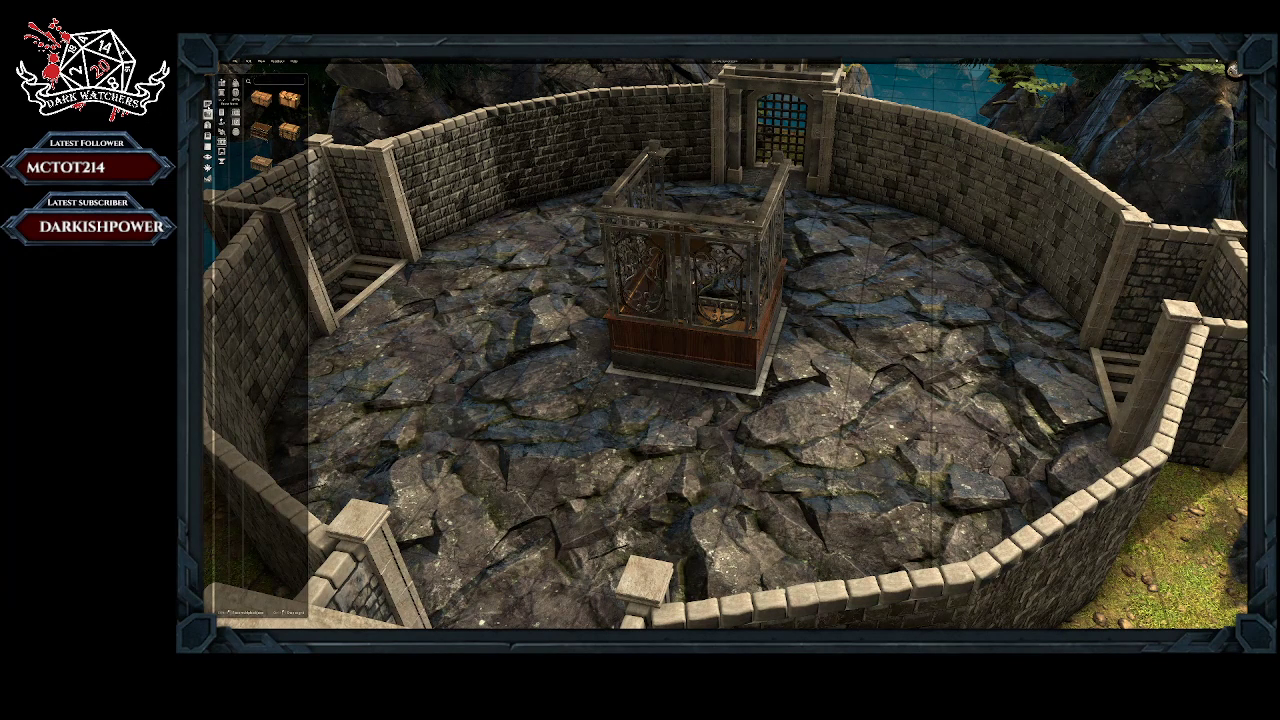
pyautogui.click(208, 104)
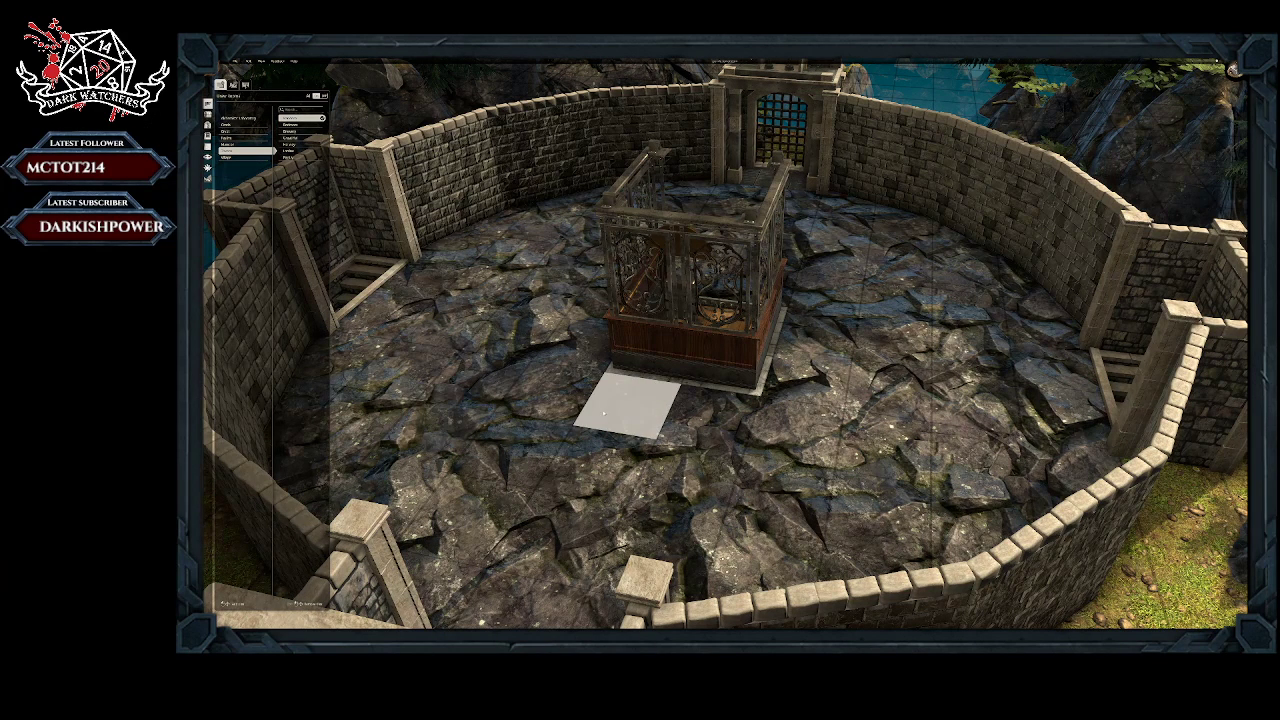
pyautogui.moveTo(635, 412); pyautogui.dragTo(700, 437)
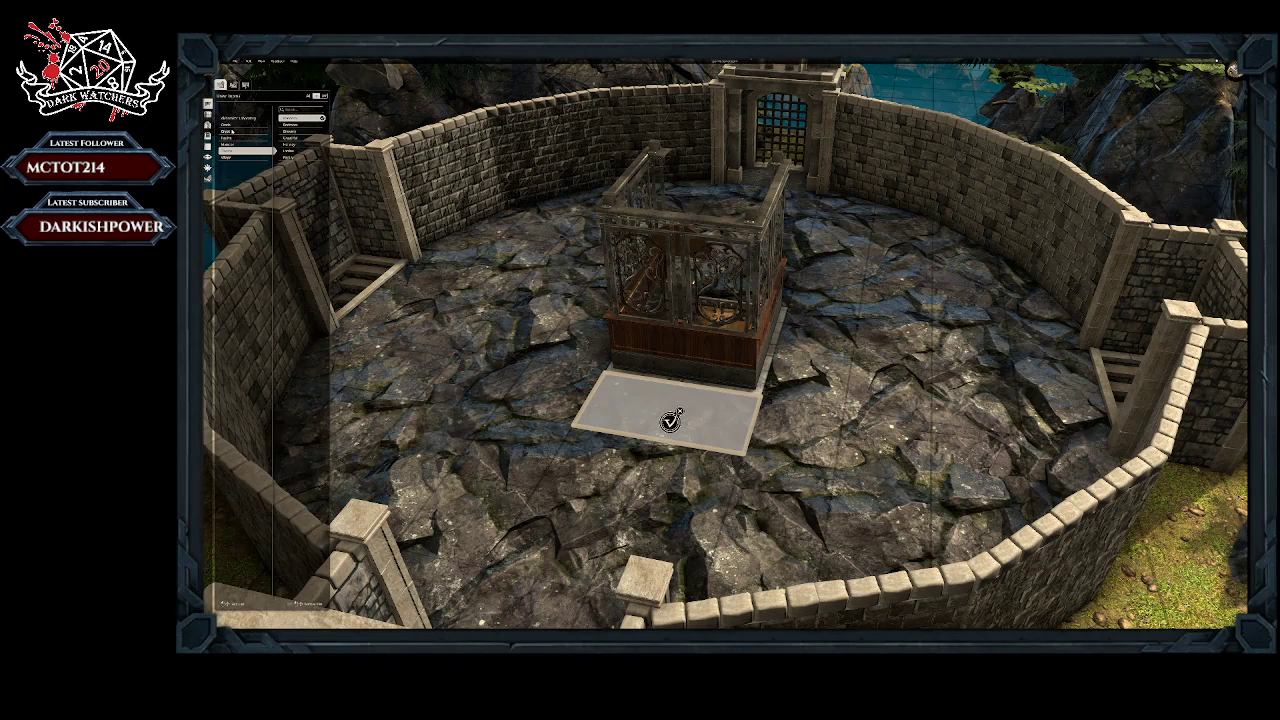
pyautogui.click(232, 132)
pyautogui.click(291, 139)
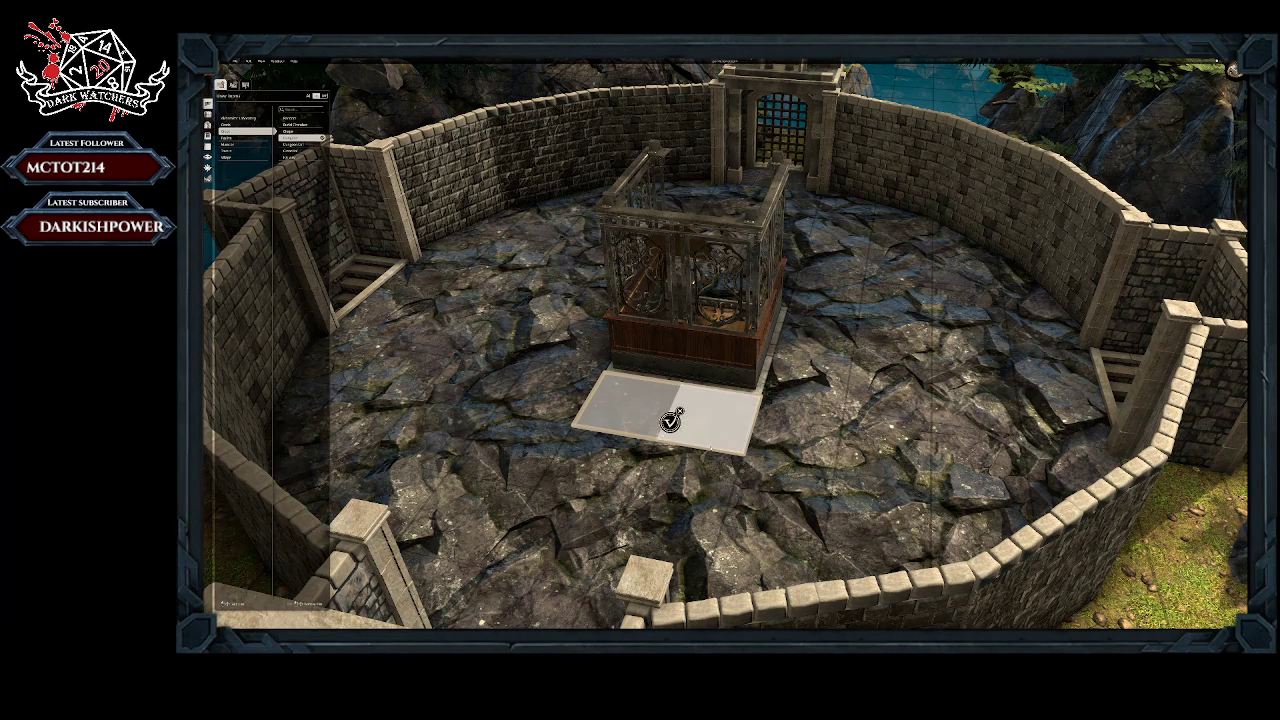
pyautogui.click(670, 423)
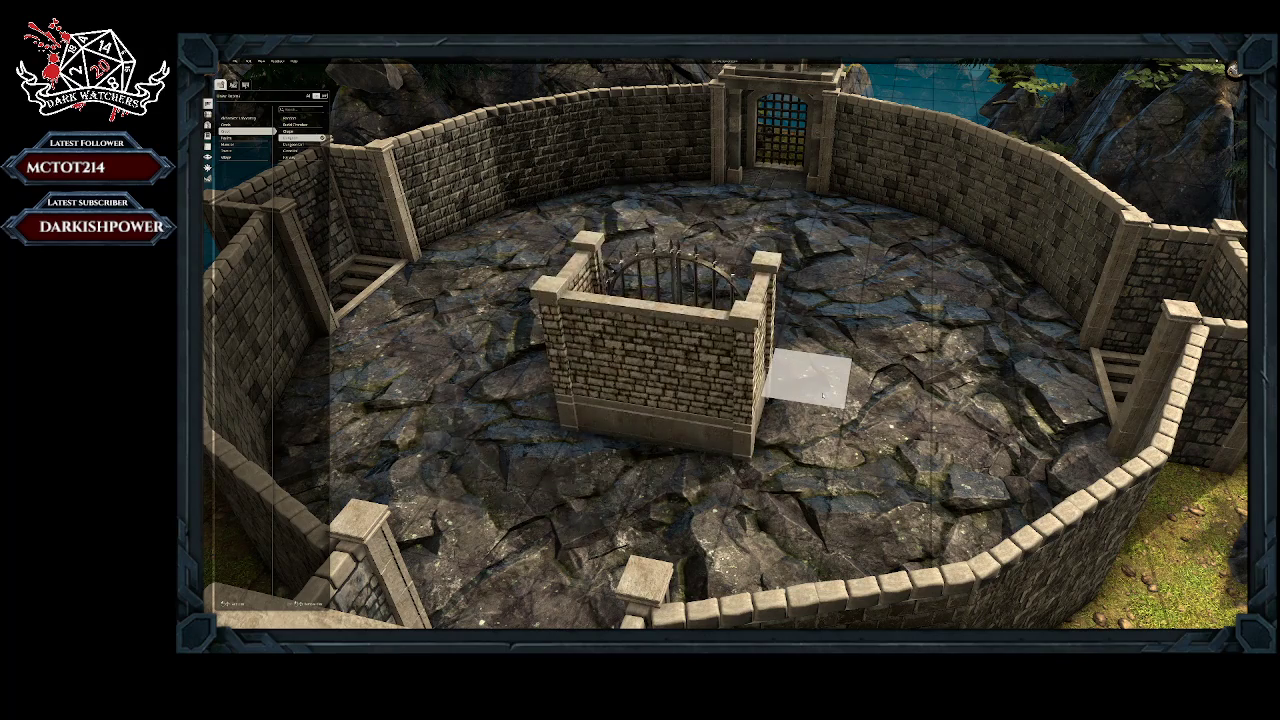
pyautogui.moveTo(808, 375); pyautogui.dragTo(660, 291, button='middle')
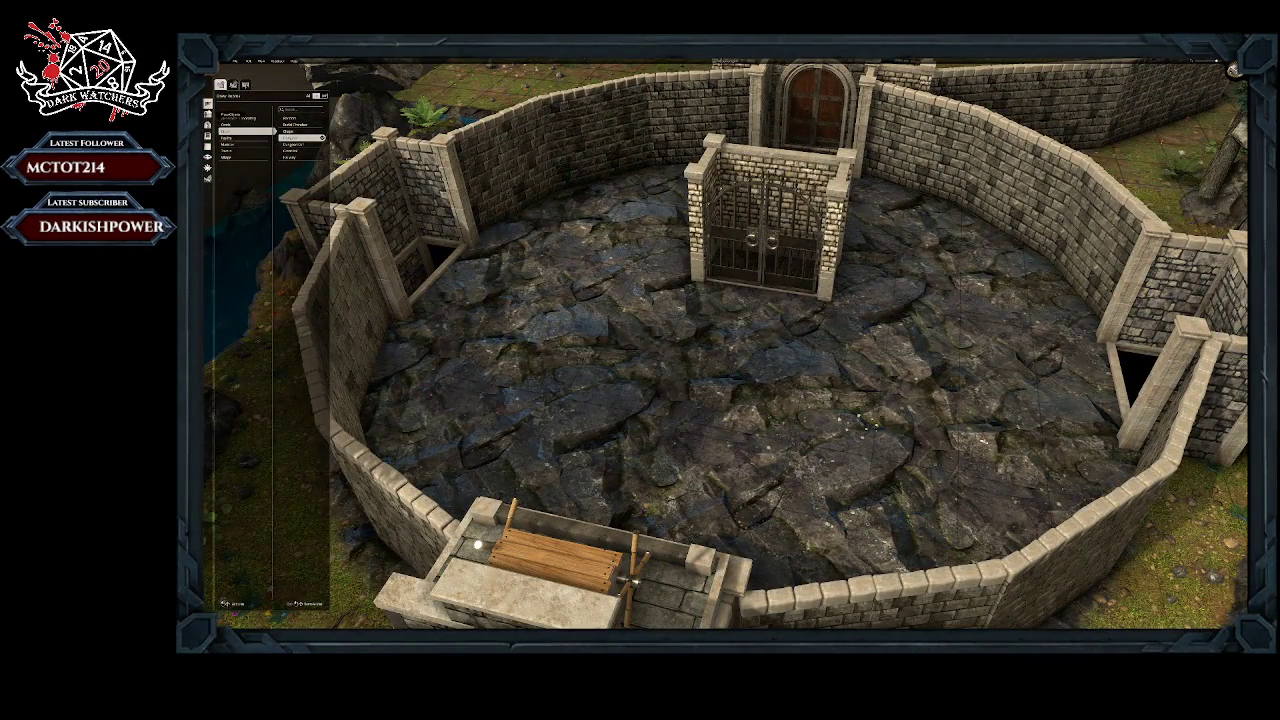
# Step: Place a new elevator on the courtyard's rock floor in front of the small gated room
pyautogui.click(300, 137)
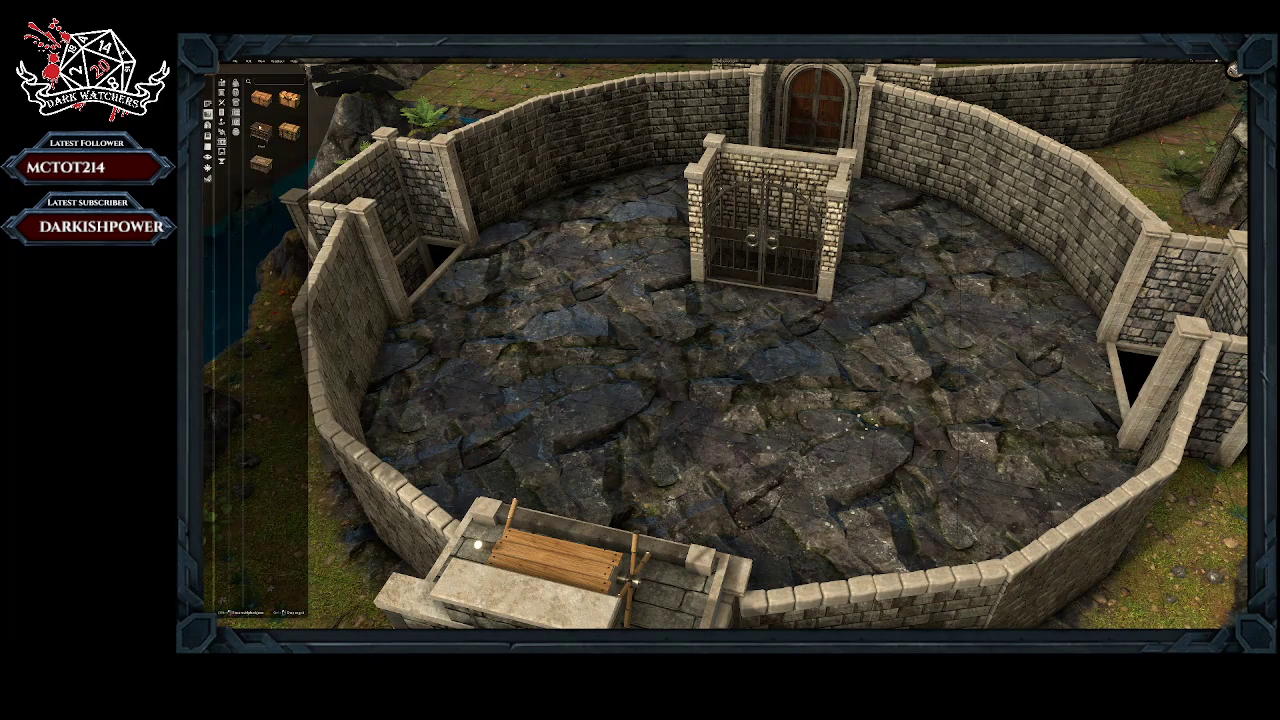
pyautogui.click(222, 152)
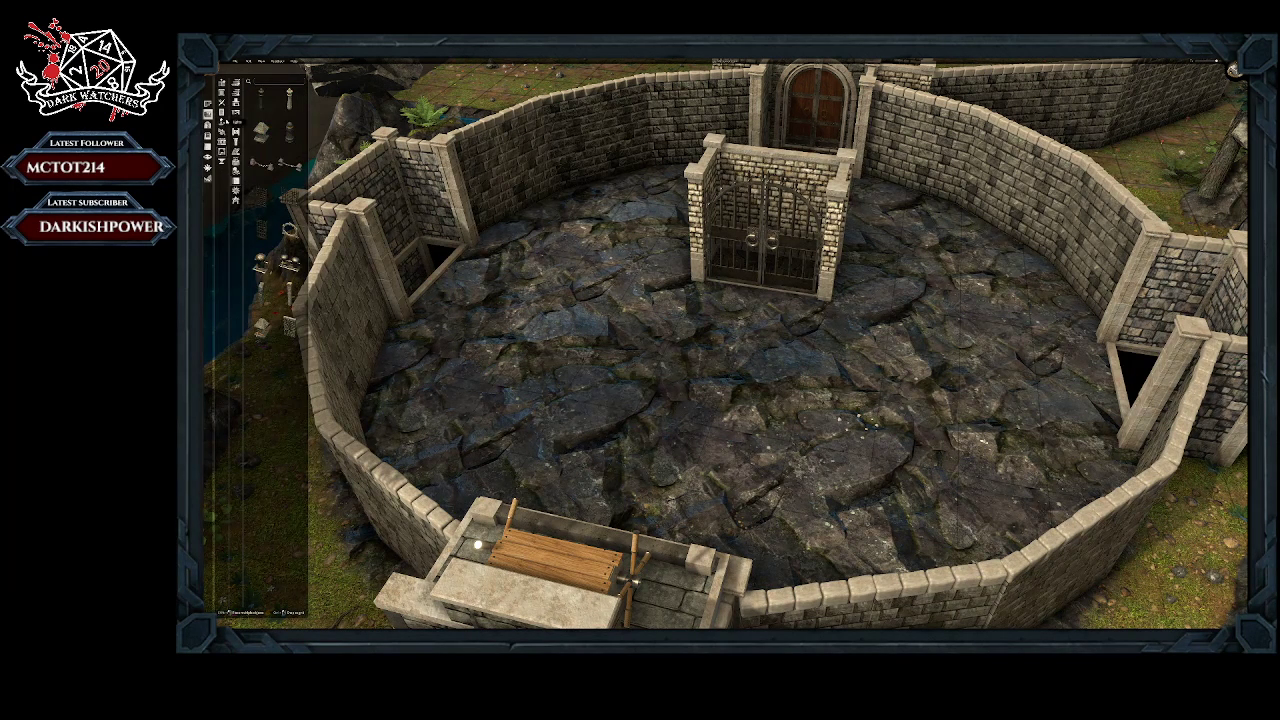
pyautogui.click(237, 171)
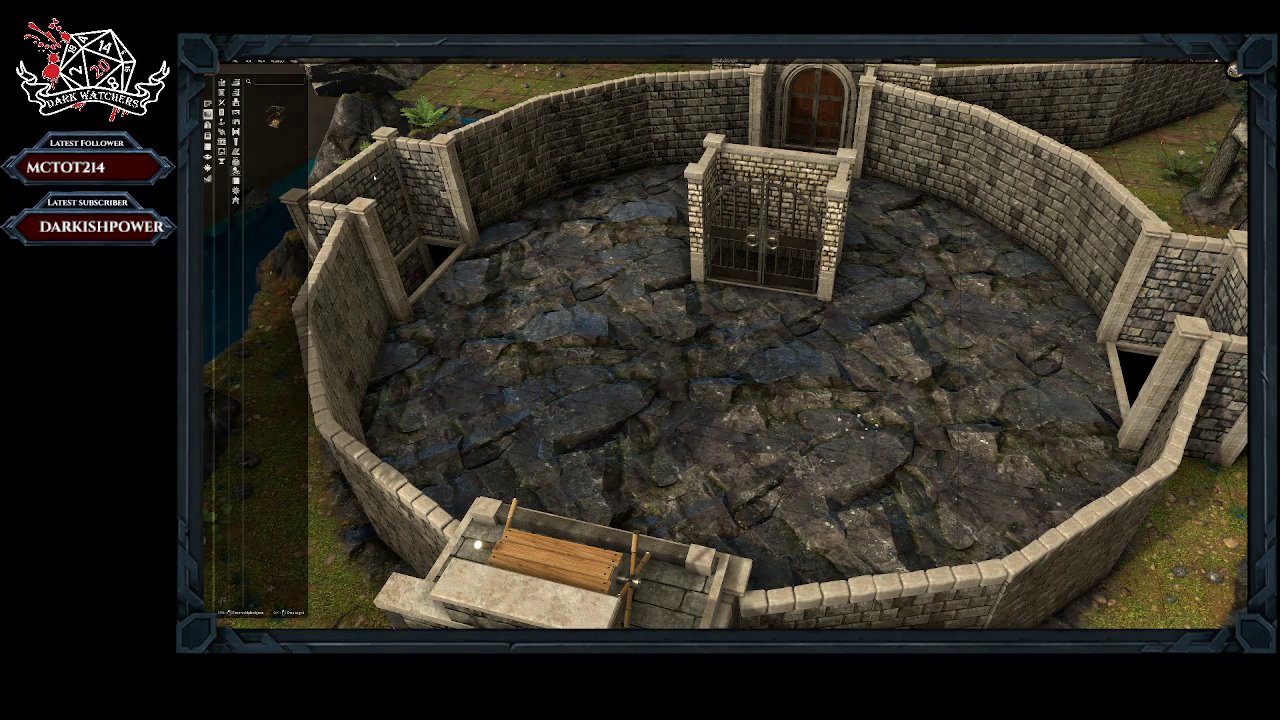
pyautogui.click(276, 100)
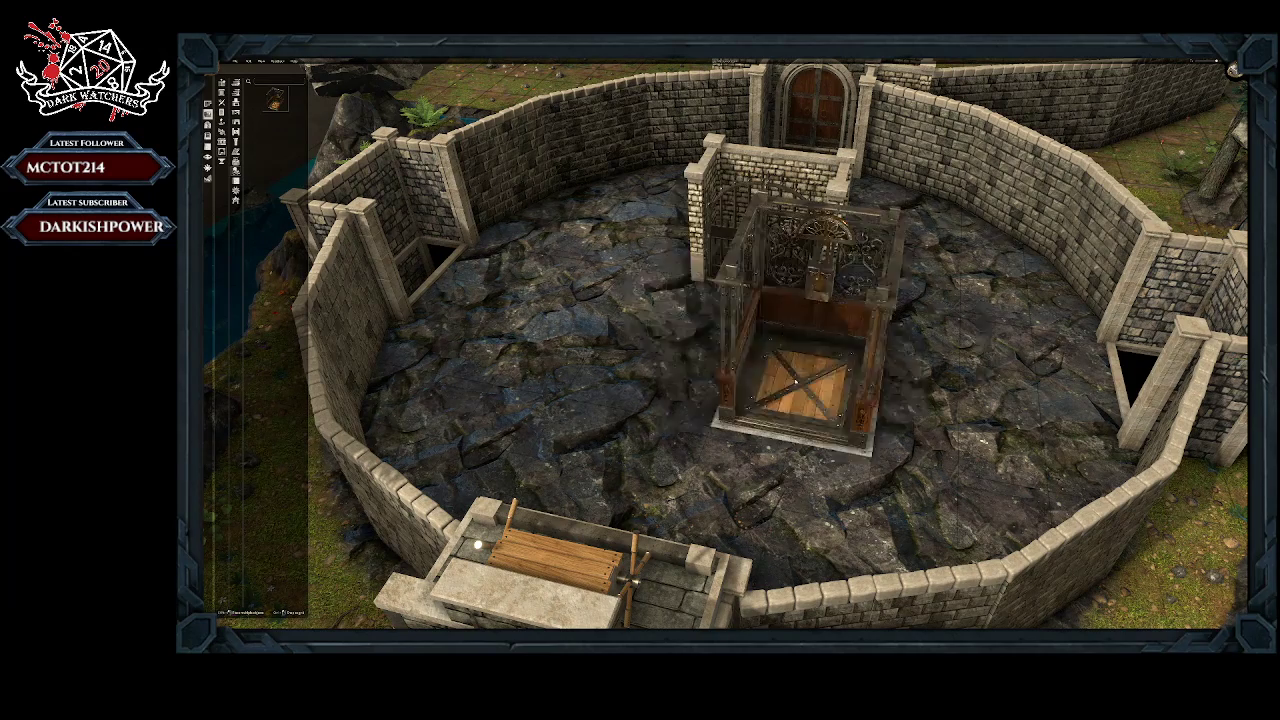
pyautogui.moveTo(876, 369); pyautogui.dragTo(683, 422, button='middle')
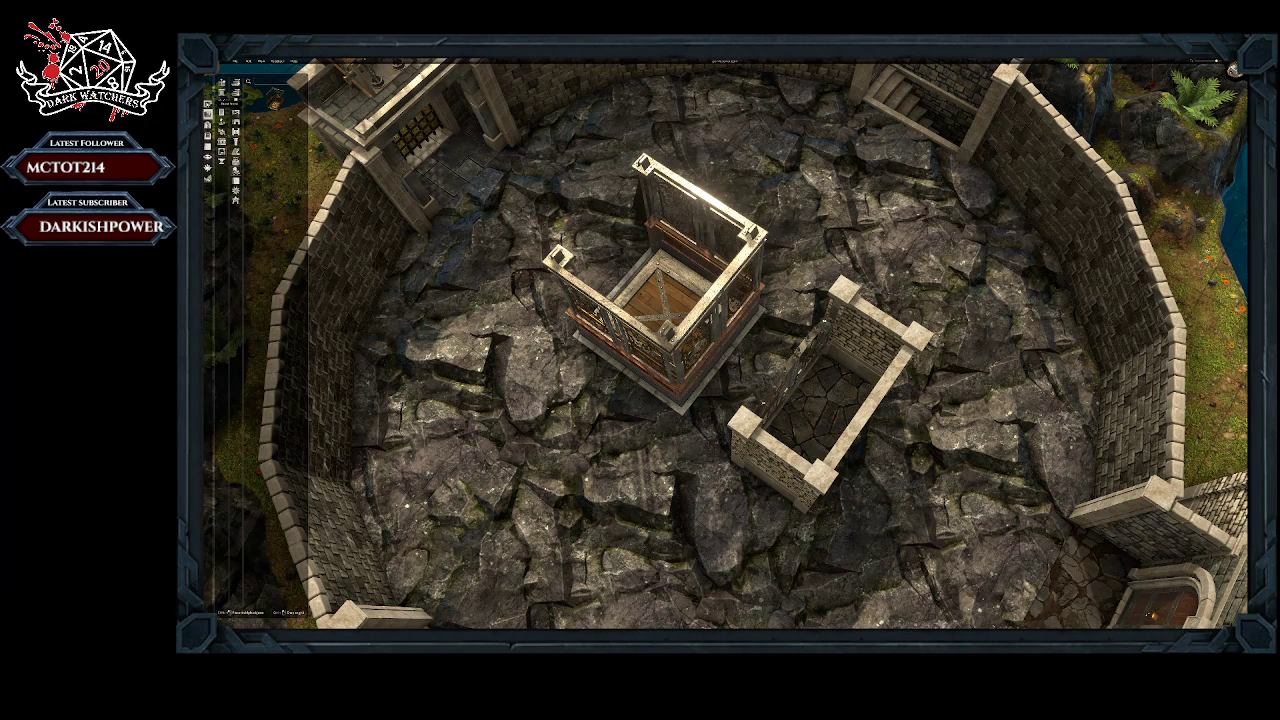
# Step: Remove both tiles of the small gated stone room next to the elevator
pyautogui.click(208, 104)
pyautogui.click(305, 137)
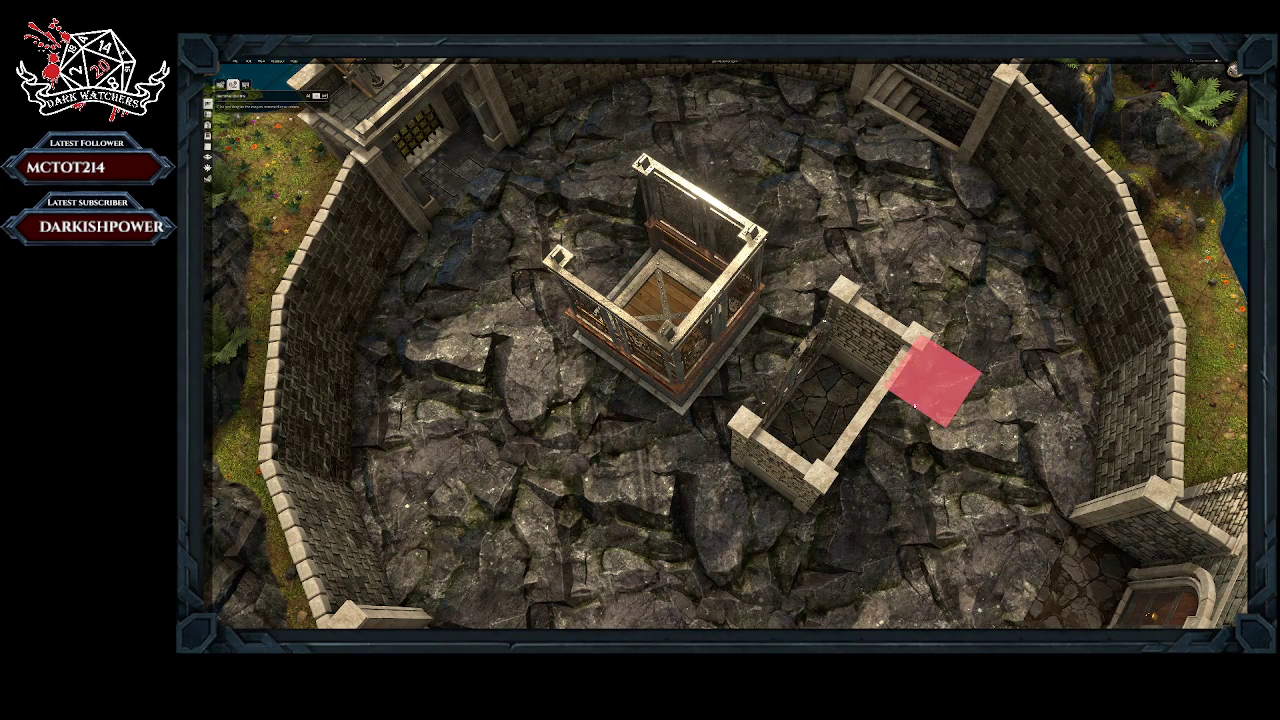
pyautogui.click(818, 412)
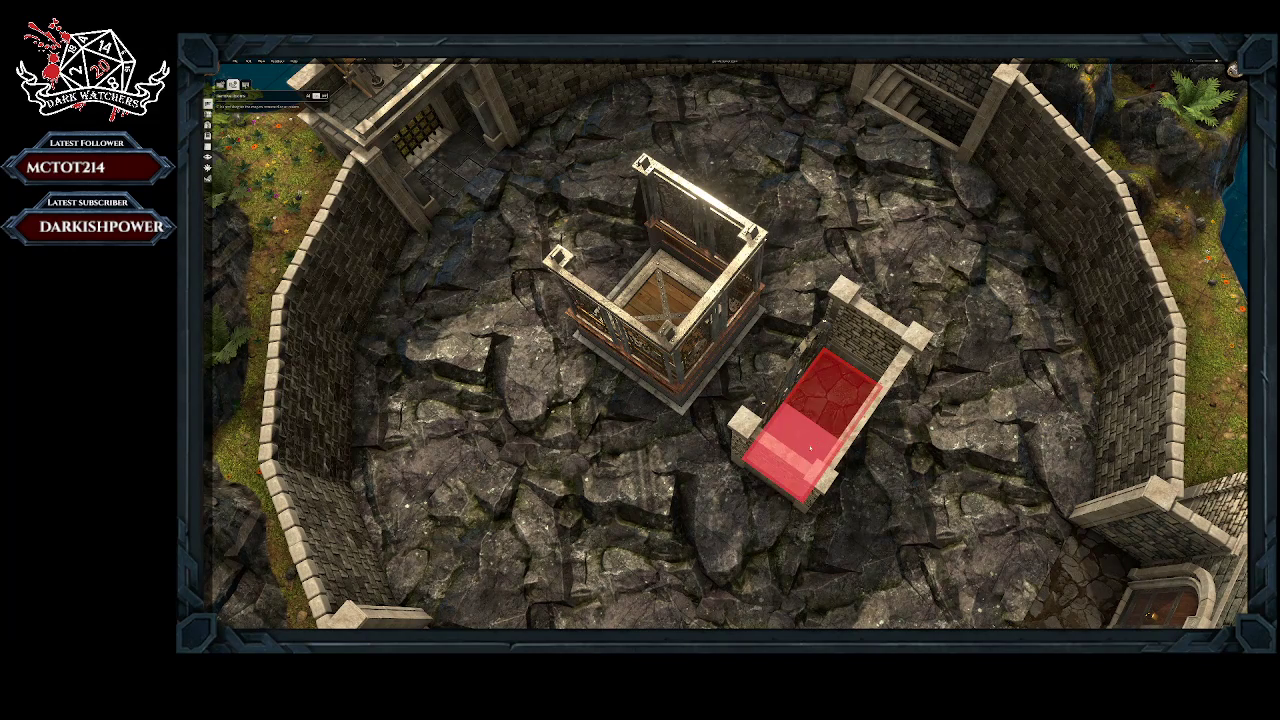
pyautogui.moveTo(812, 426)
pyautogui.mouseDown(button='middle')
pyautogui.moveTo(814, 451)
pyautogui.moveTo(831, 440)
pyautogui.mouseUp(button='middle')
pyautogui.moveTo(900, 415); pyautogui.dragTo(800, 412, button='middle')
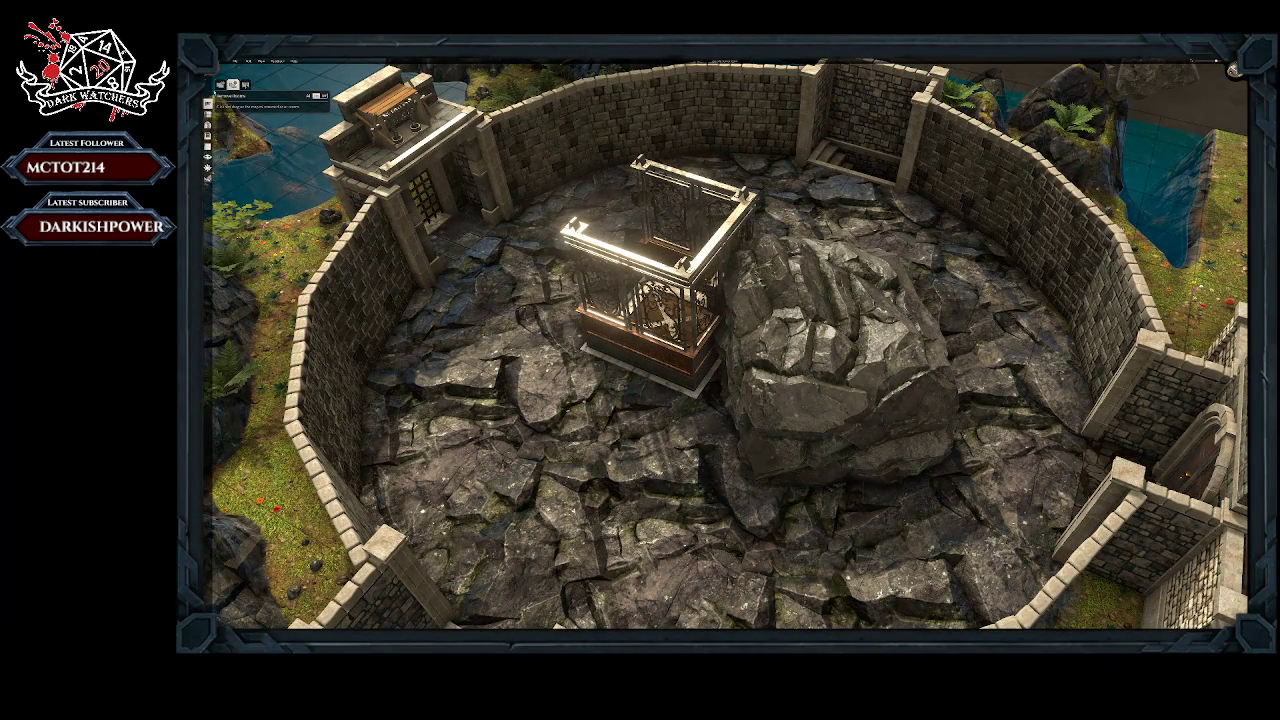
# Step: Delete the boulder and small leftover objects beside the elevator, and move the elevator closer to the courtyard's centre
pyautogui.click(208, 114)
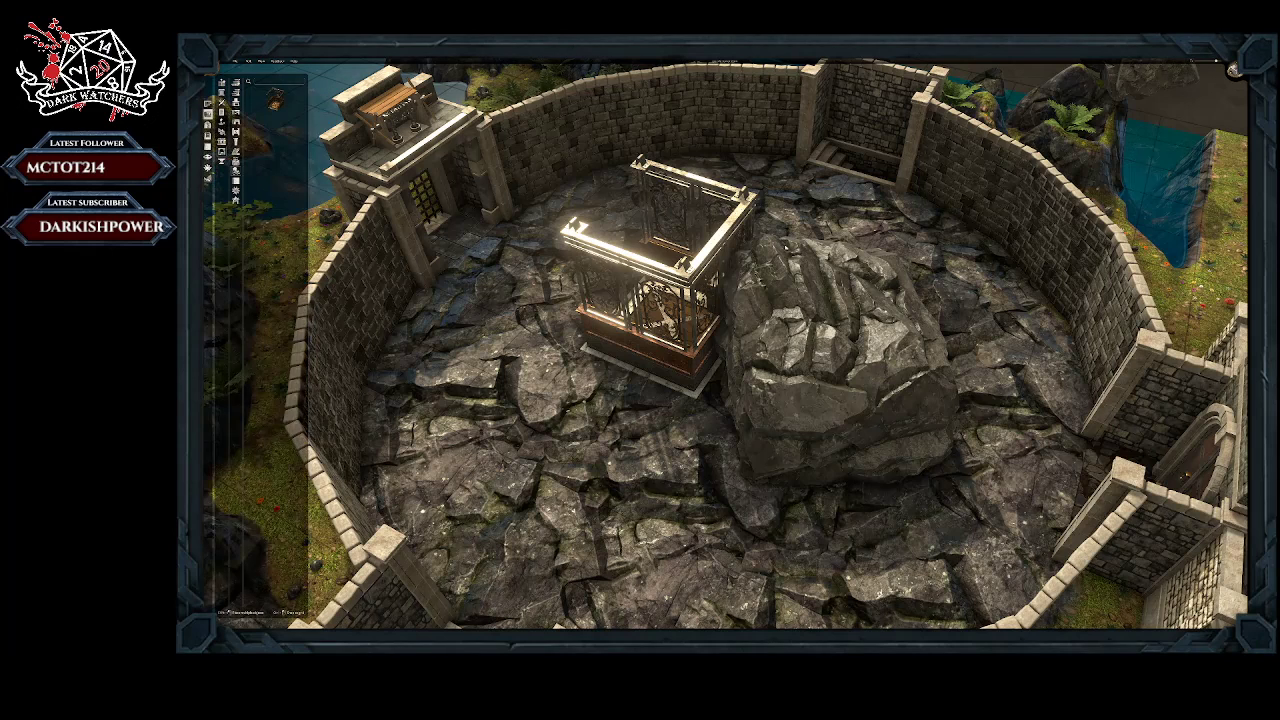
pyautogui.click(835, 535)
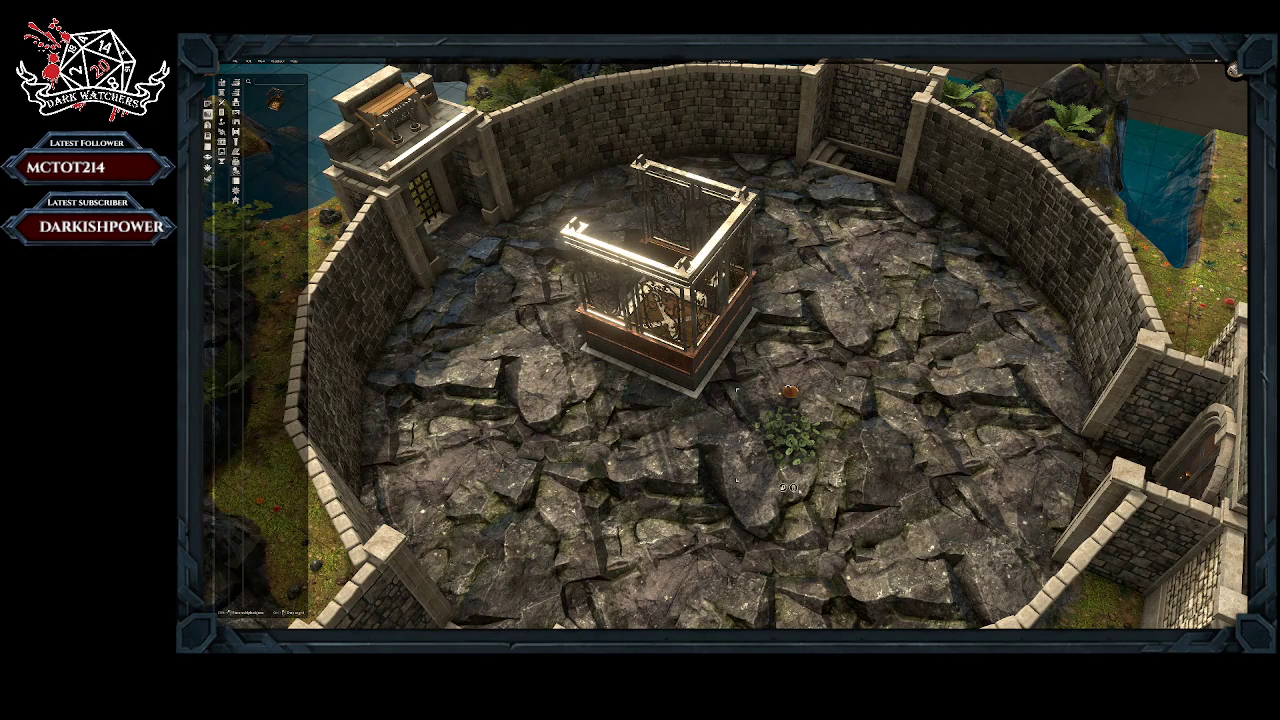
pyautogui.click(784, 488)
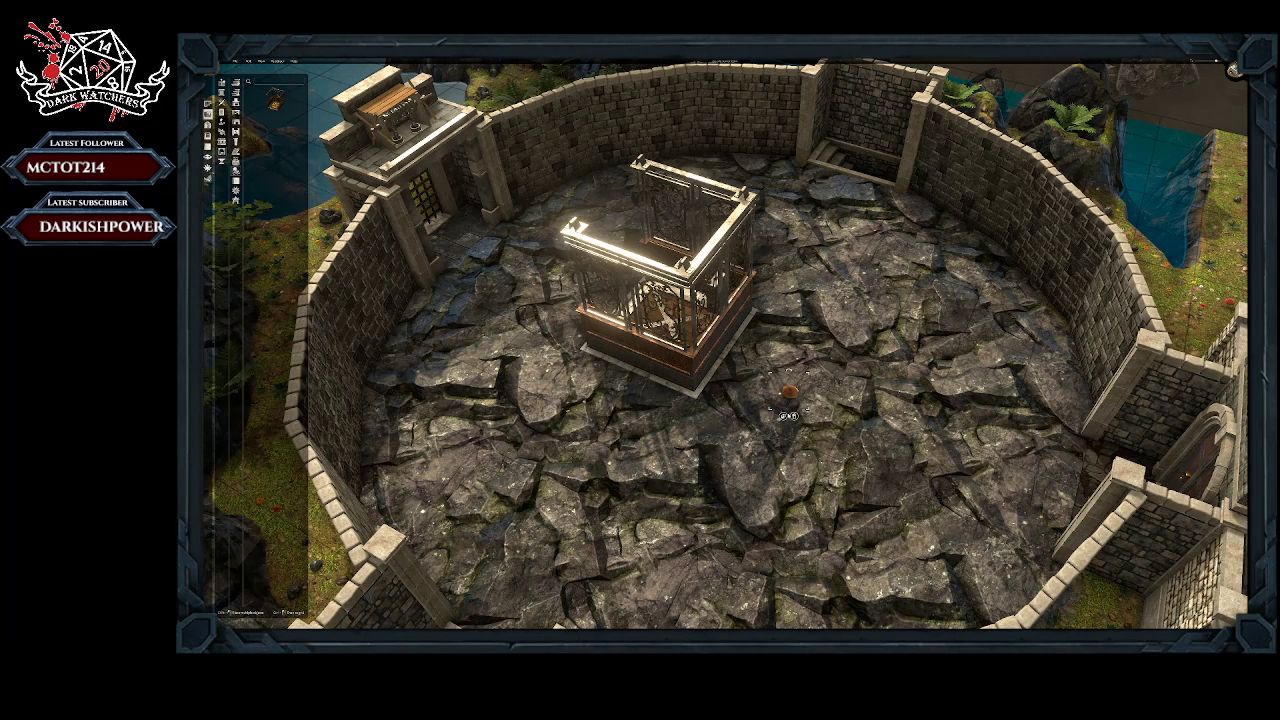
pyautogui.click(788, 395)
pyautogui.press('Delete')
pyautogui.moveTo(692, 345); pyautogui.dragTo(755, 371)
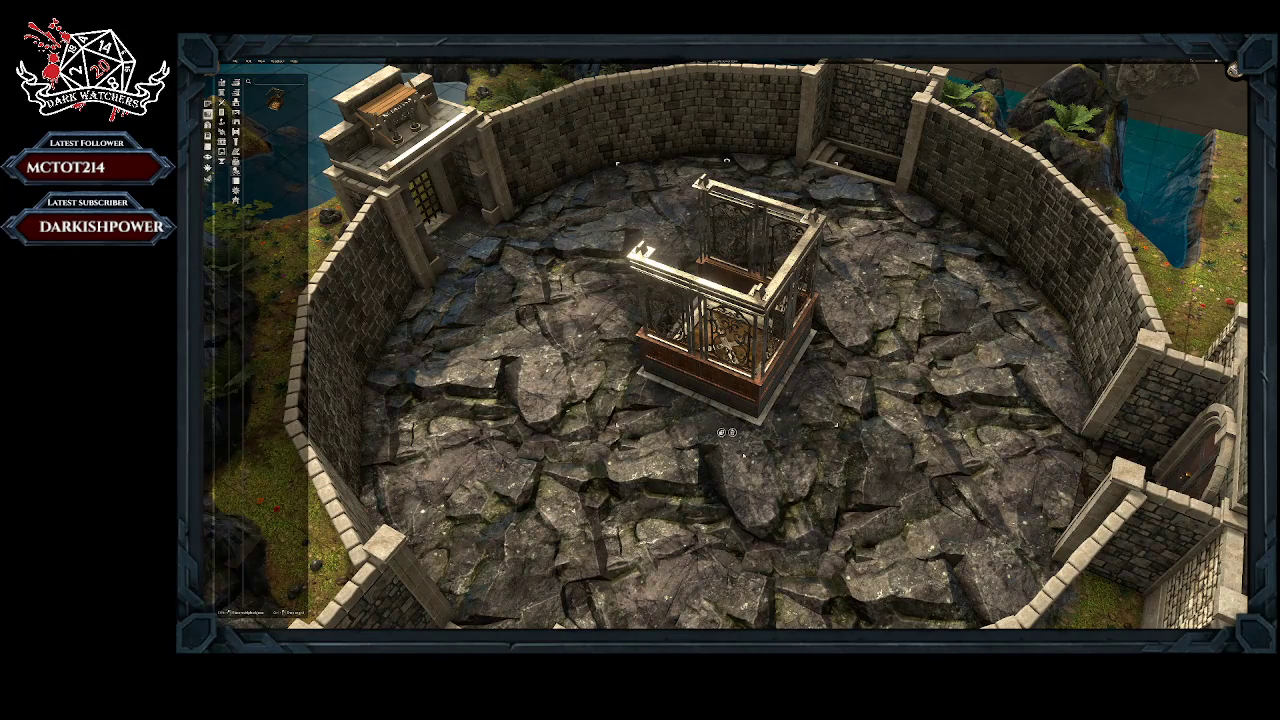
# Step: Turn the elevator around so its open side faces the gatehouse opposite the arched wooden door
pyautogui.moveTo(507, 373); pyautogui.dragTo(727, 330, button='middle')
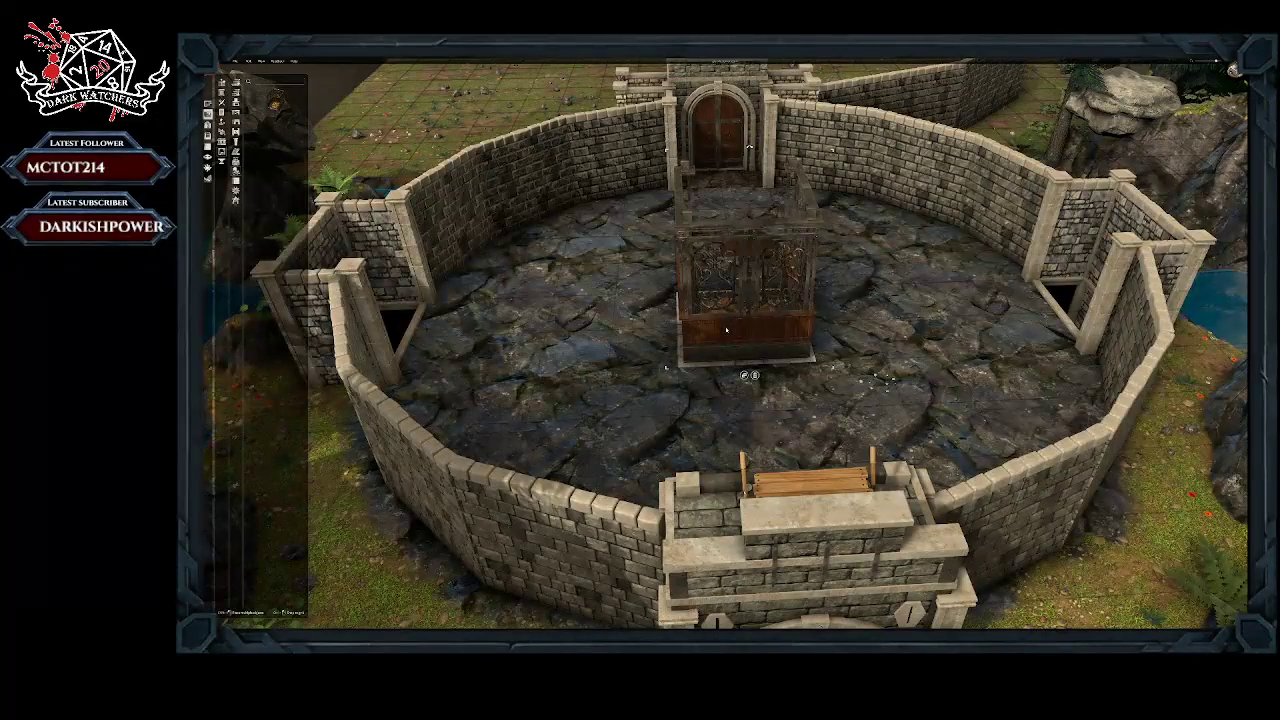
pyautogui.press('r')
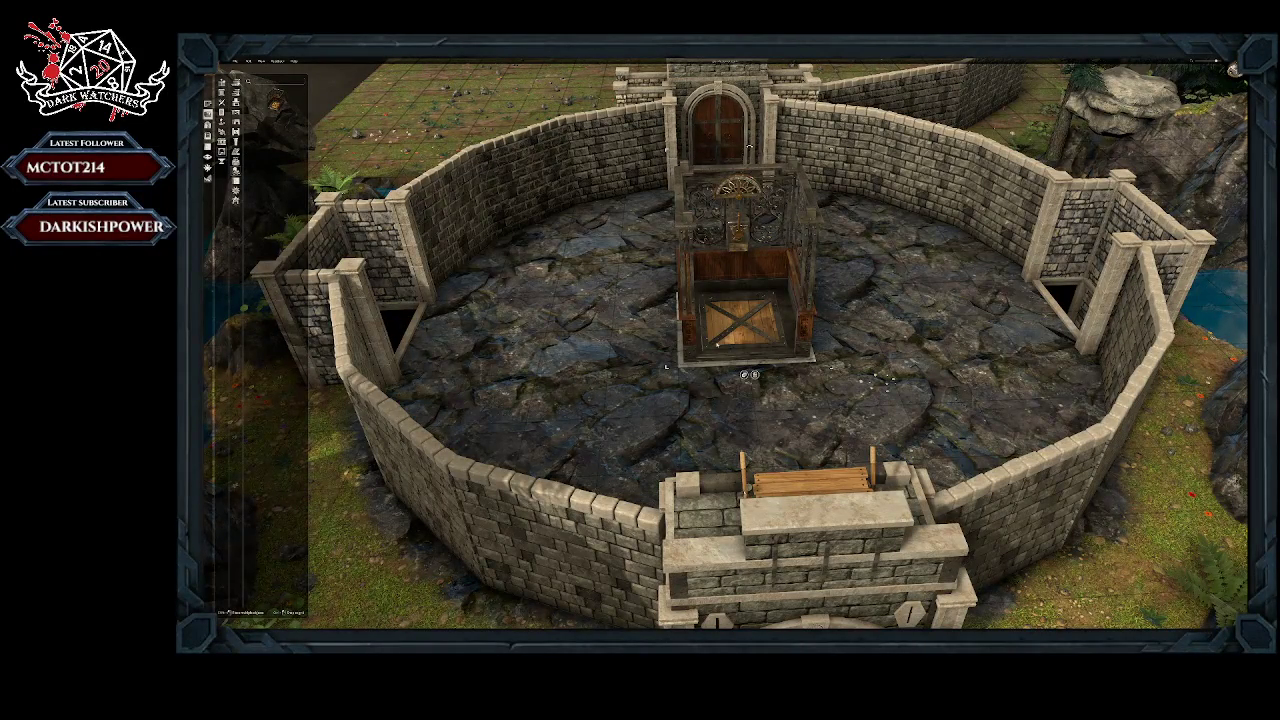
pyautogui.press('w')
pyautogui.moveTo(623, 393); pyautogui.dragTo(793, 238, button='middle')
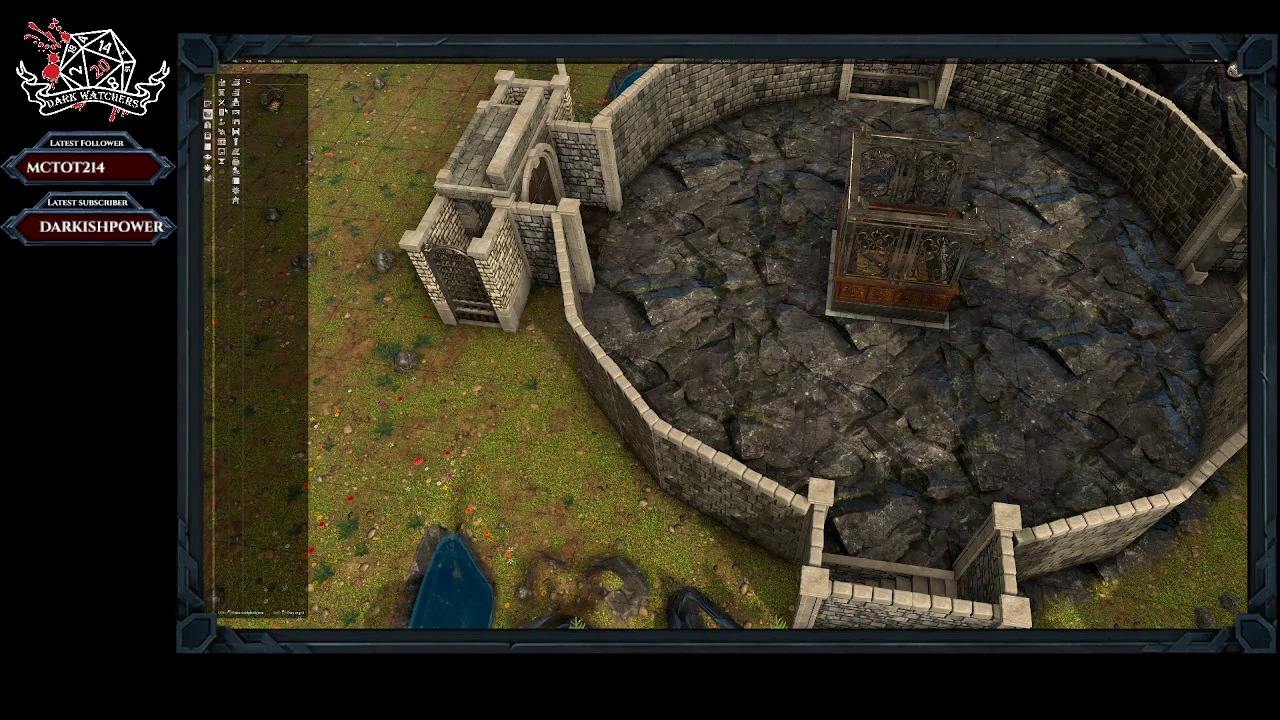
# Step: Try a table-like block with a red-striped cloth on the rock floor beside the elevator
pyautogui.click(223, 113)
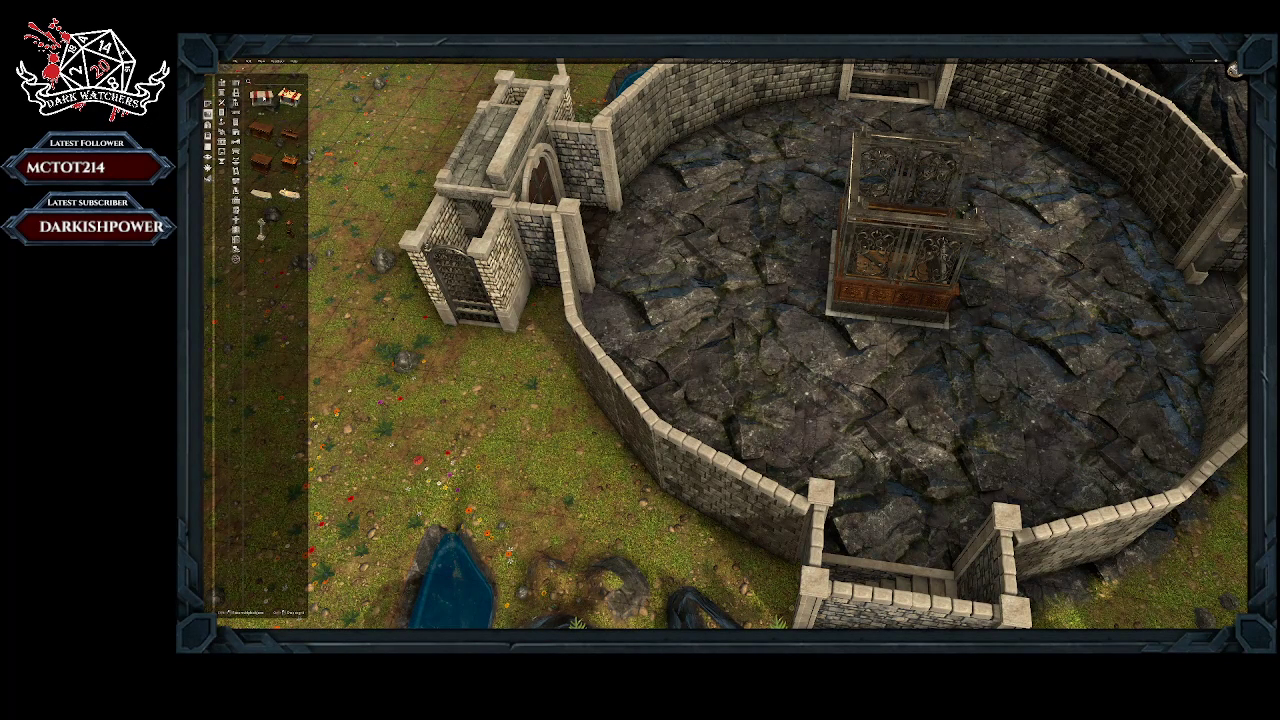
pyautogui.moveTo(263, 101); pyautogui.dragTo(750, 326)
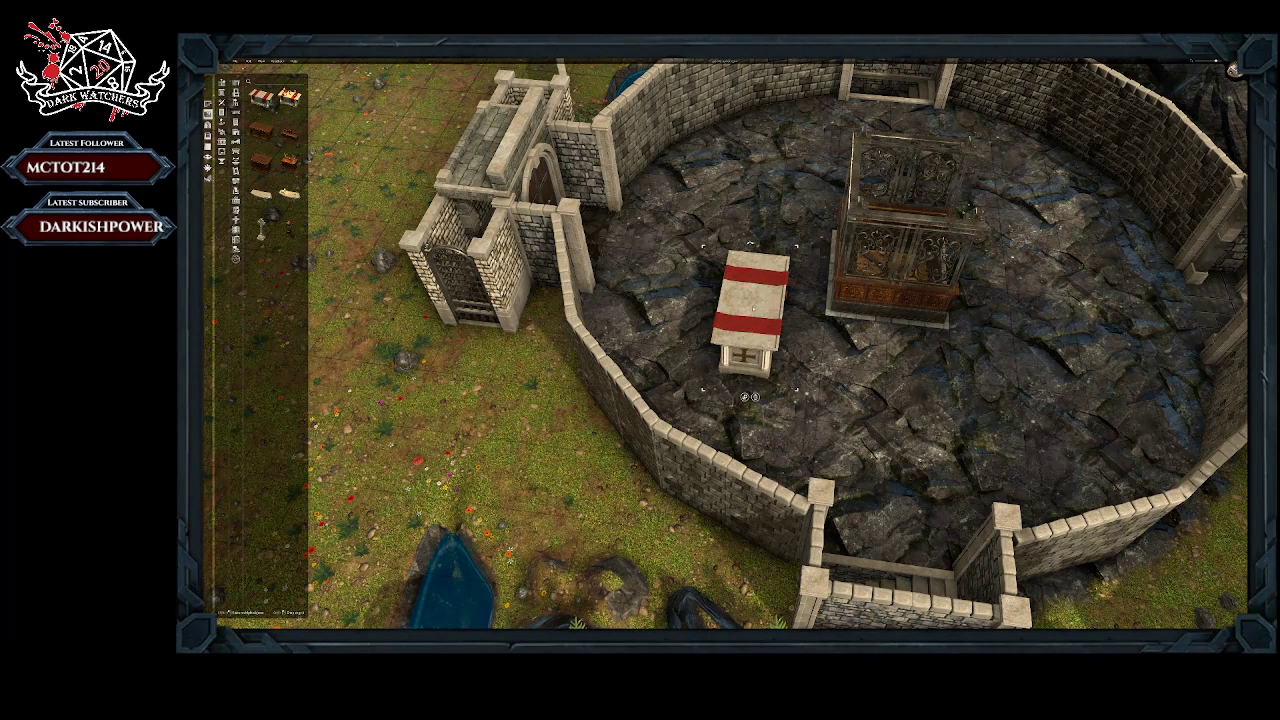
pyautogui.click(757, 398)
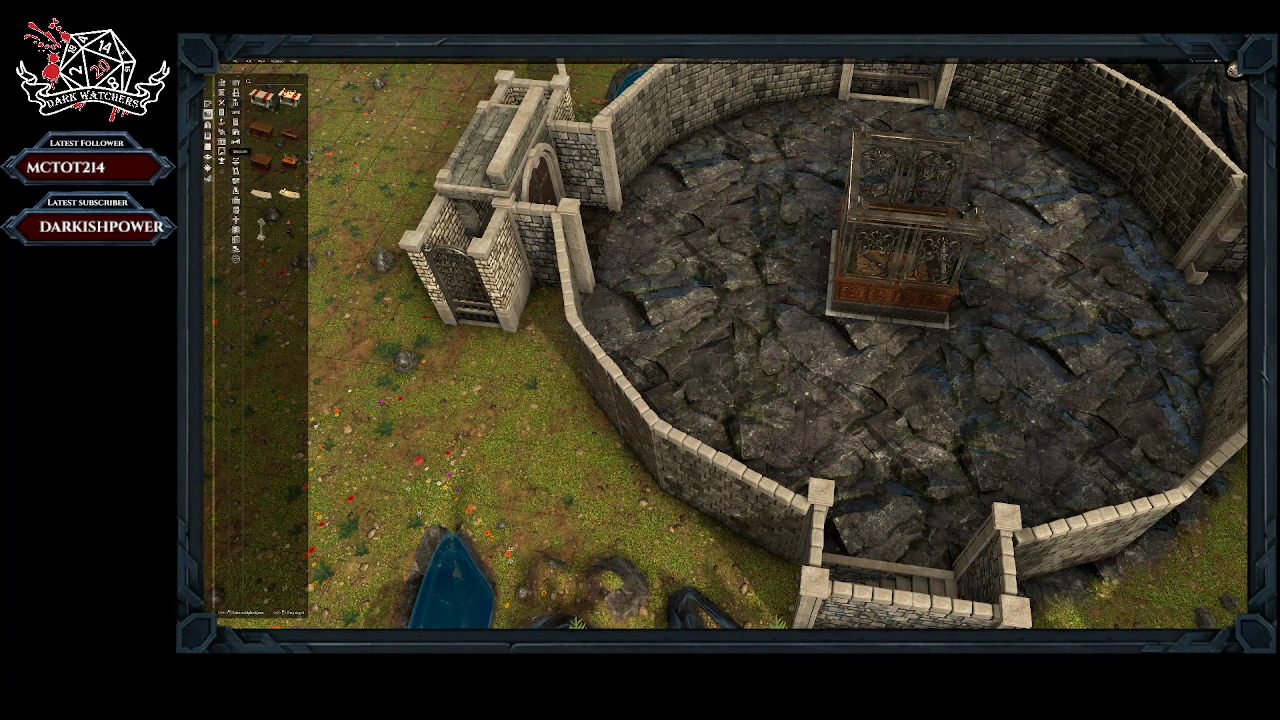
# Step: Browse the furniture prop categories and the building tiles for a piece that suits the elevator's surroundings
pyautogui.click(236, 128)
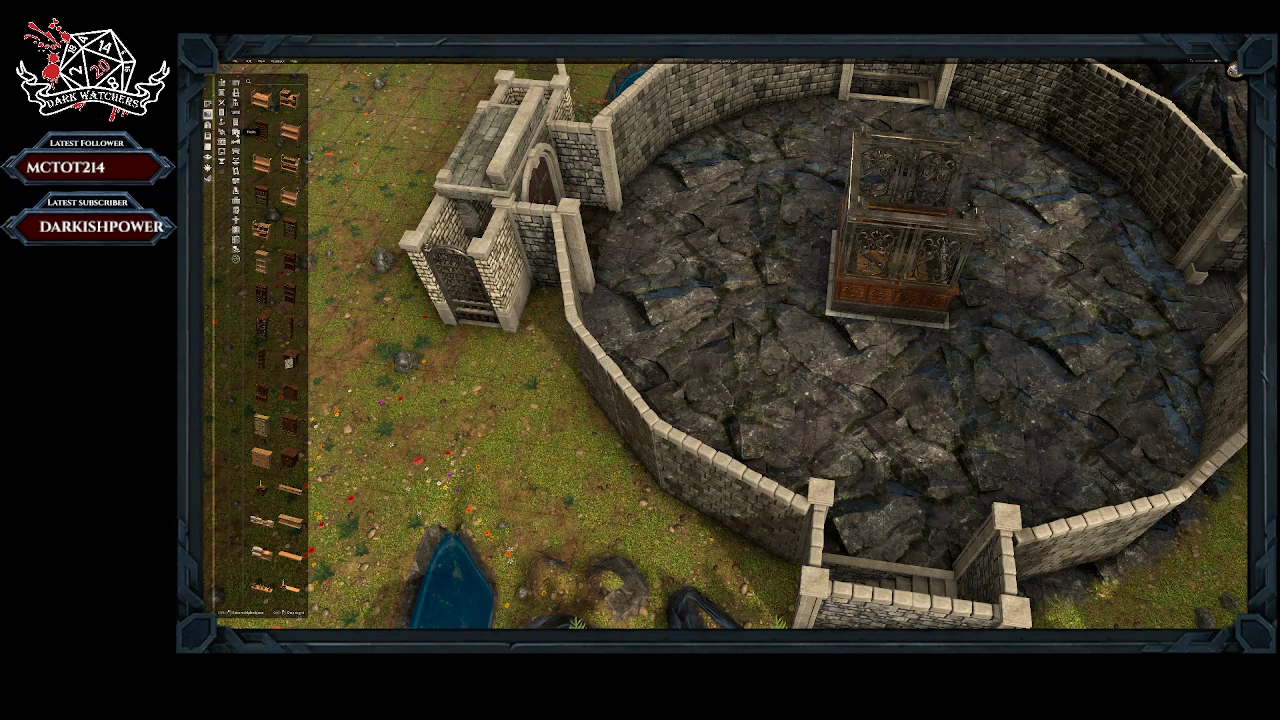
pyautogui.scroll(-3, 275, 308)
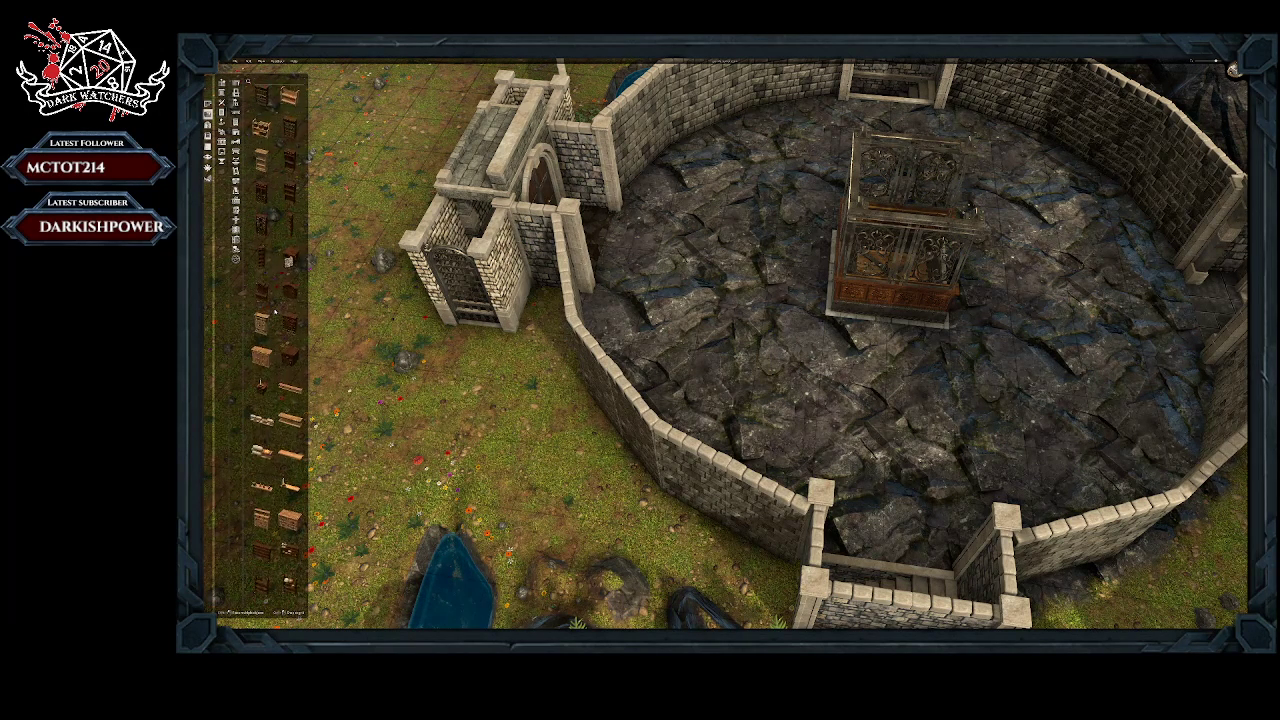
pyautogui.click(237, 136)
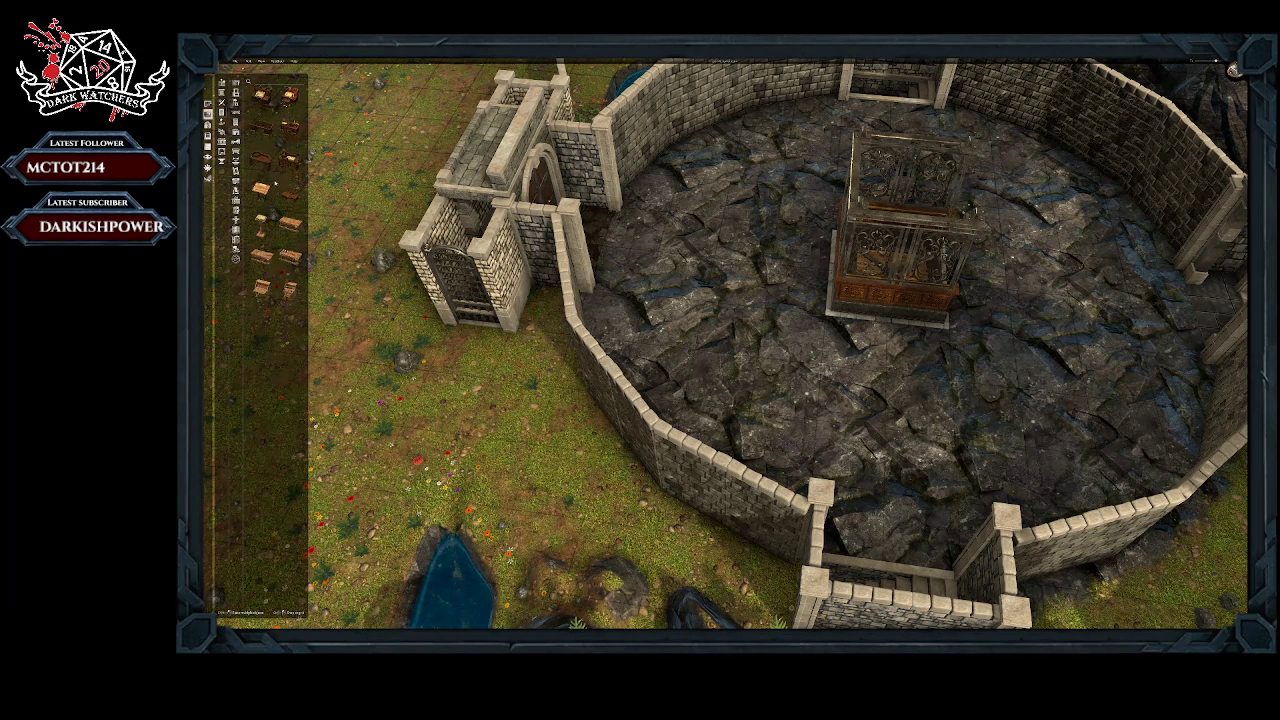
pyautogui.click(237, 146)
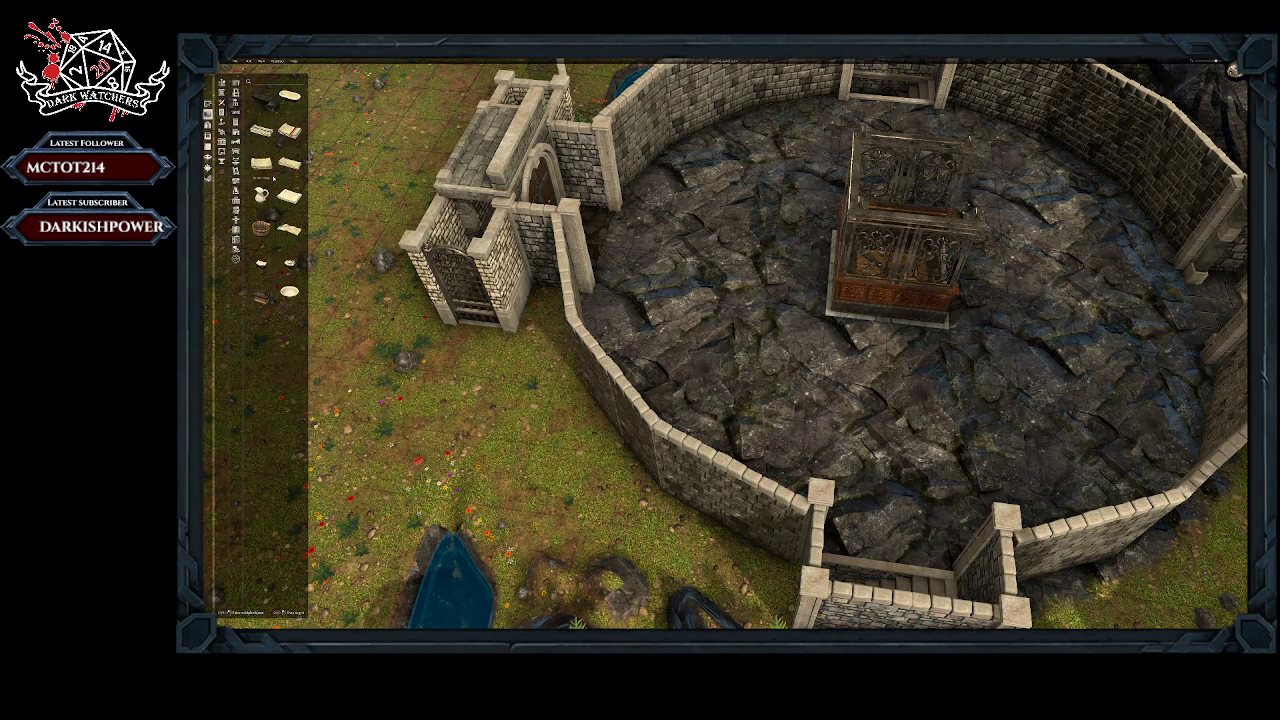
pyautogui.click(237, 161)
pyautogui.click(237, 171)
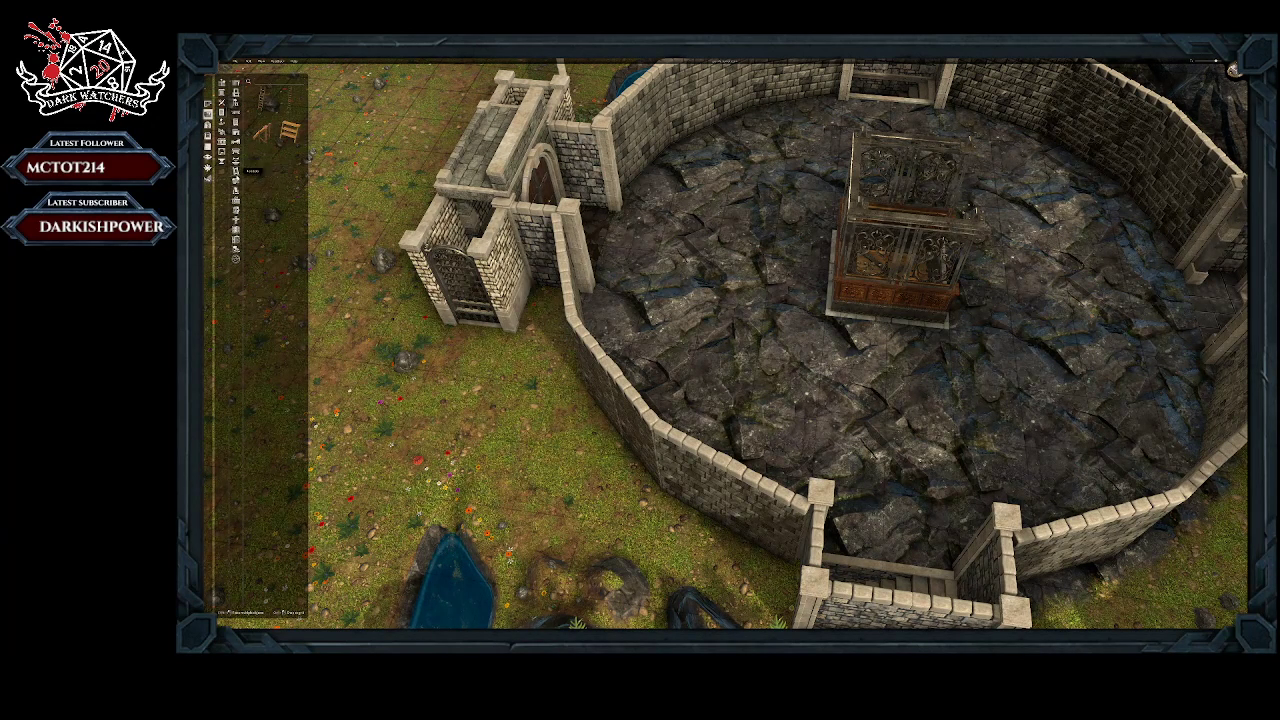
pyautogui.click(237, 181)
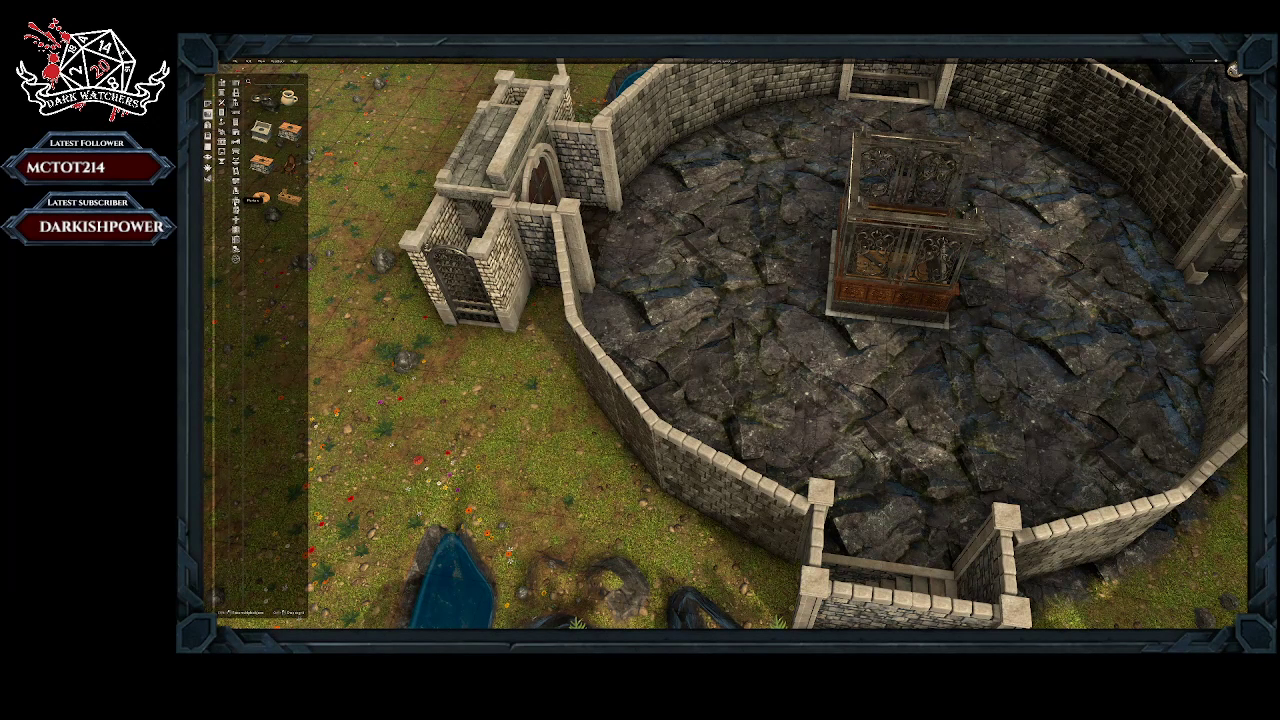
pyautogui.click(236, 202)
pyautogui.click(236, 211)
pyautogui.click(236, 221)
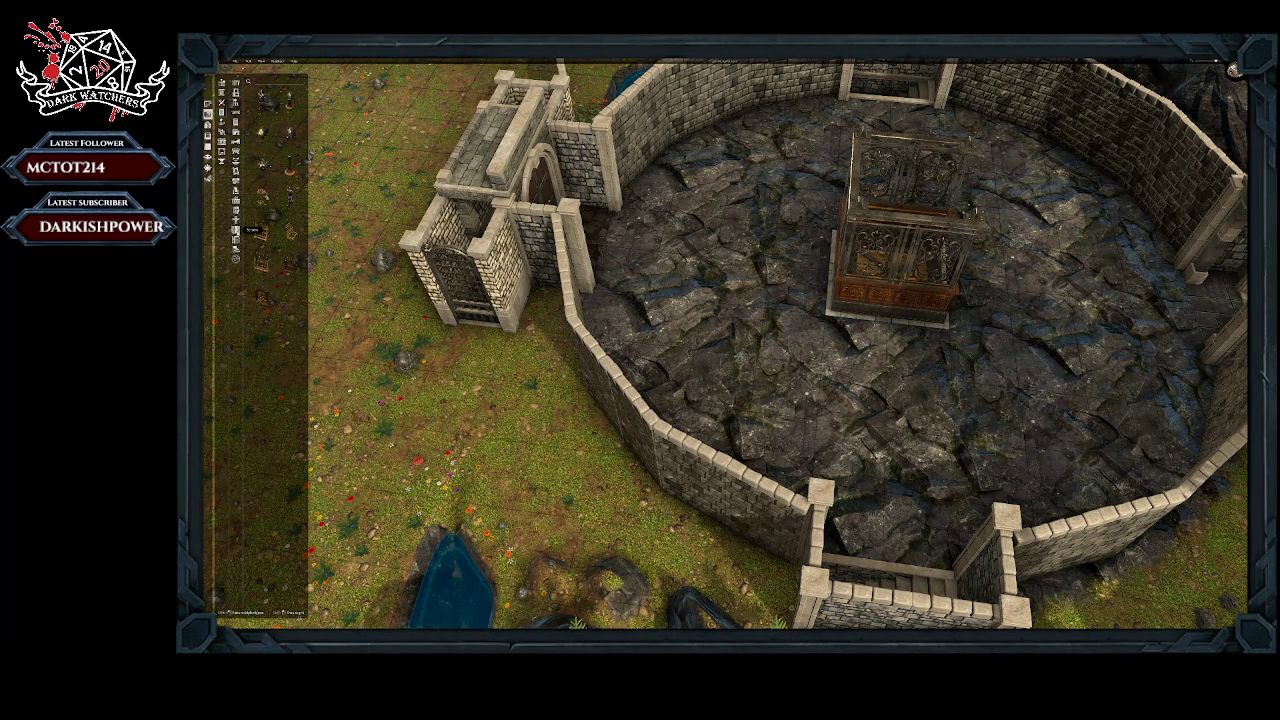
pyautogui.click(236, 231)
pyautogui.click(236, 240)
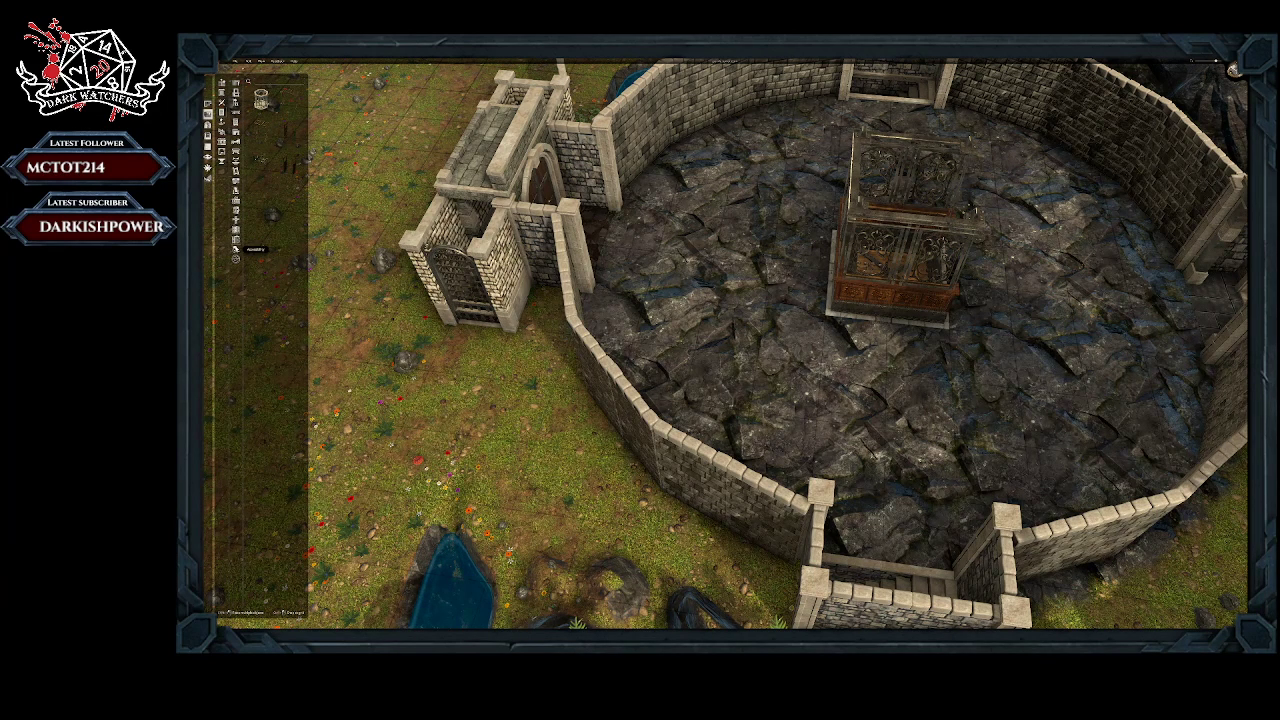
pyautogui.click(236, 249)
pyautogui.click(236, 259)
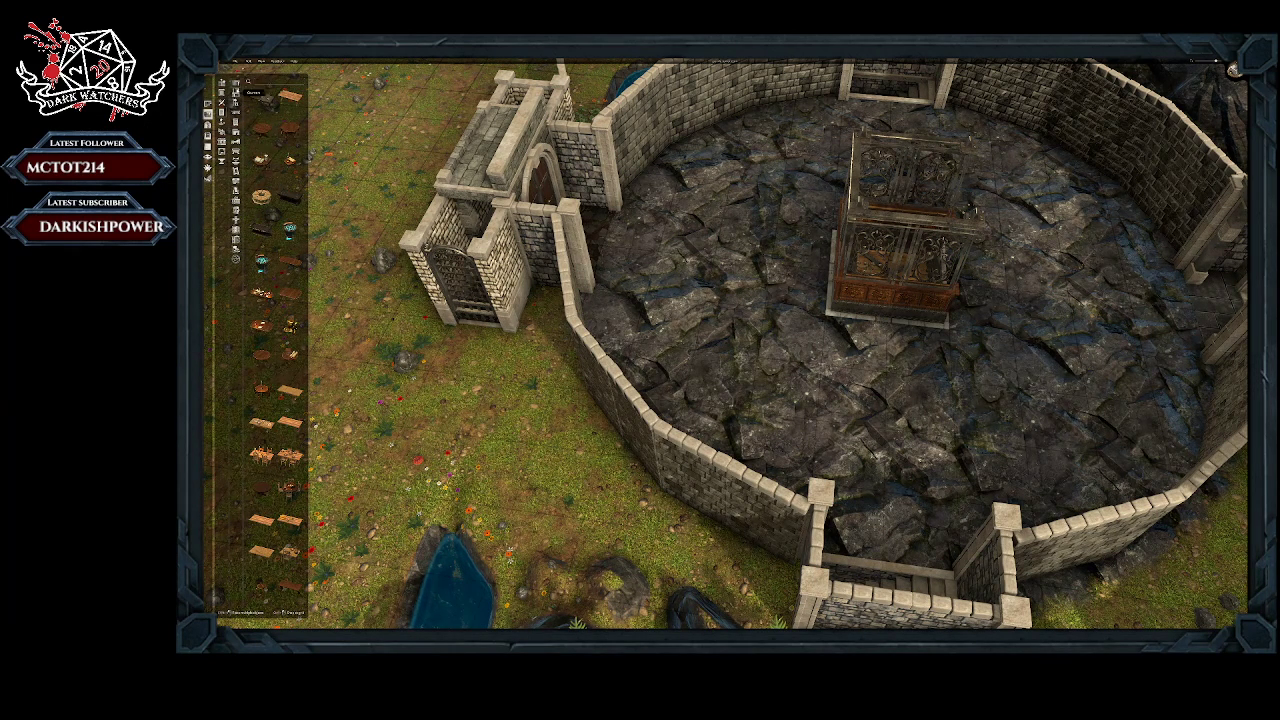
pyautogui.click(236, 93)
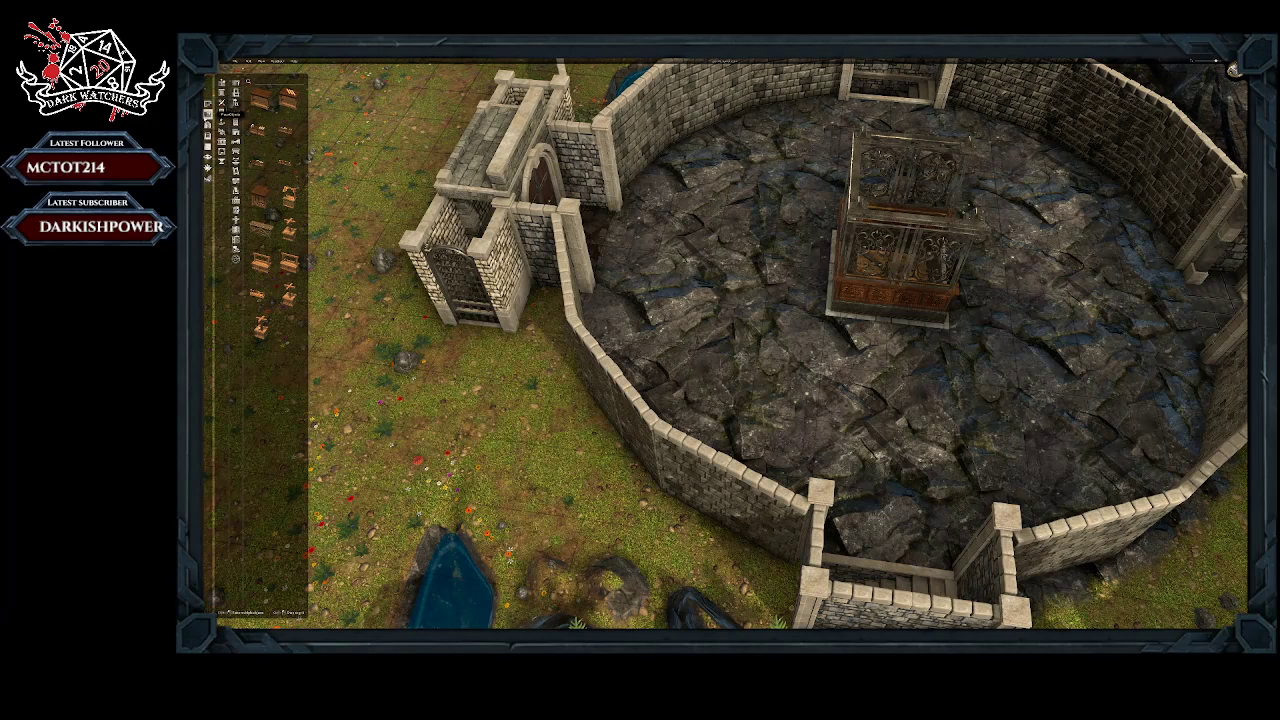
pyautogui.click(209, 146)
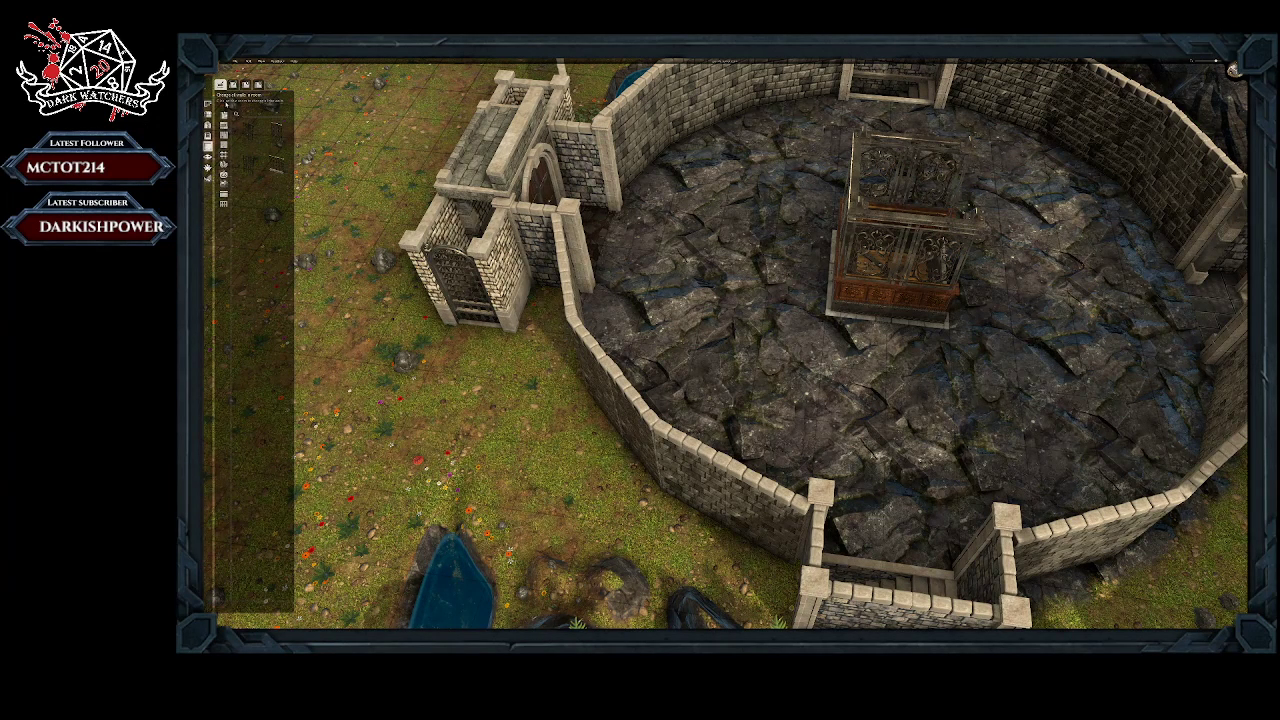
pyautogui.click(208, 115)
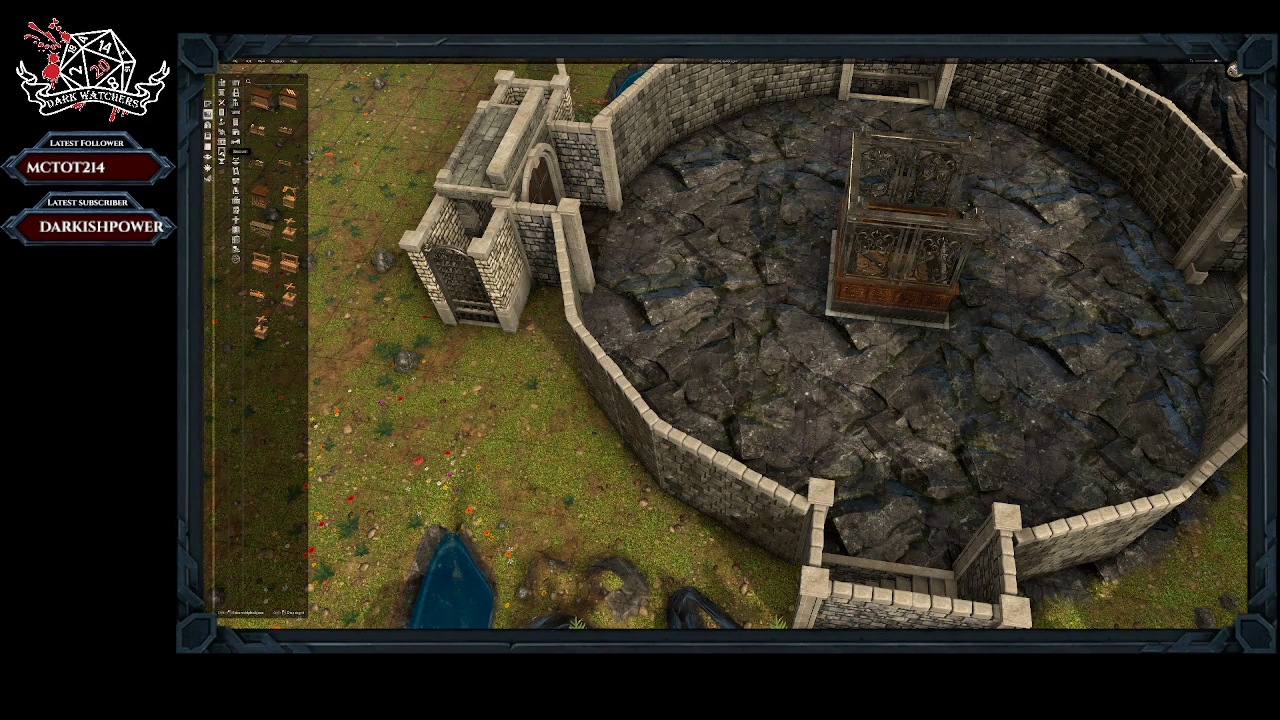
# Step: Try an enlarged stone monument with a pointed roof directly against the elevator's side
pyautogui.click(236, 148)
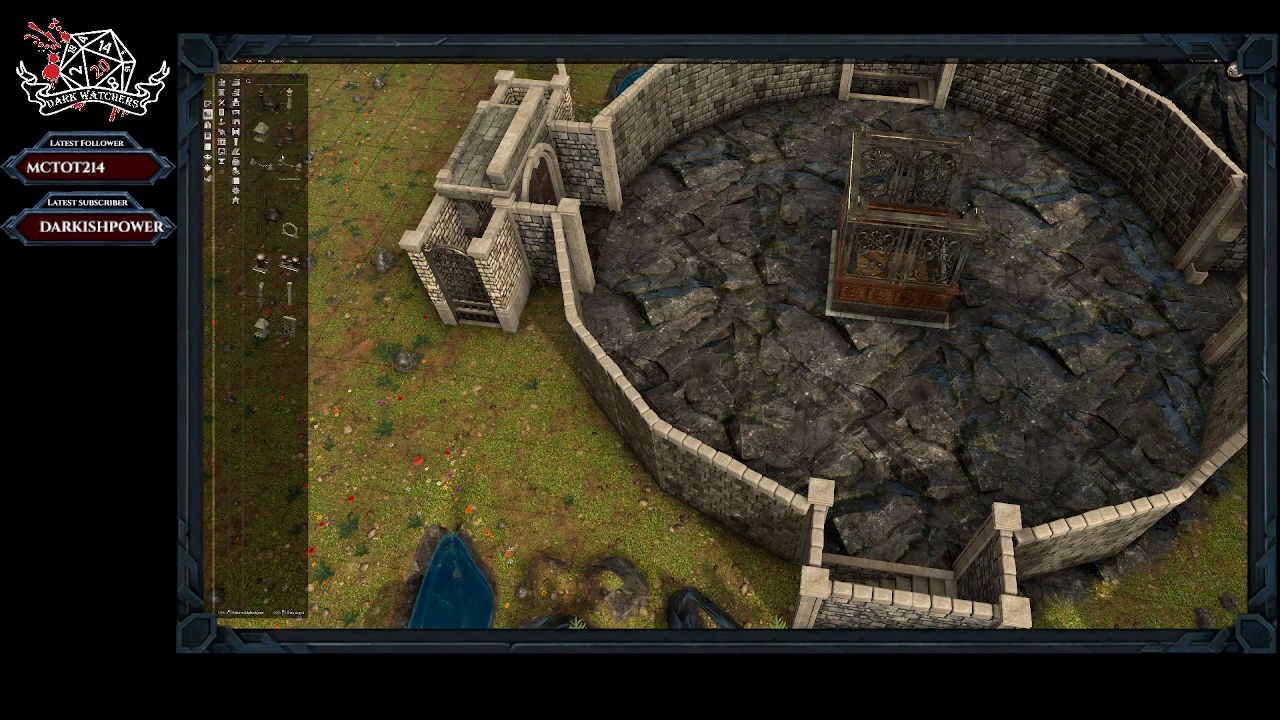
pyautogui.click(262, 135)
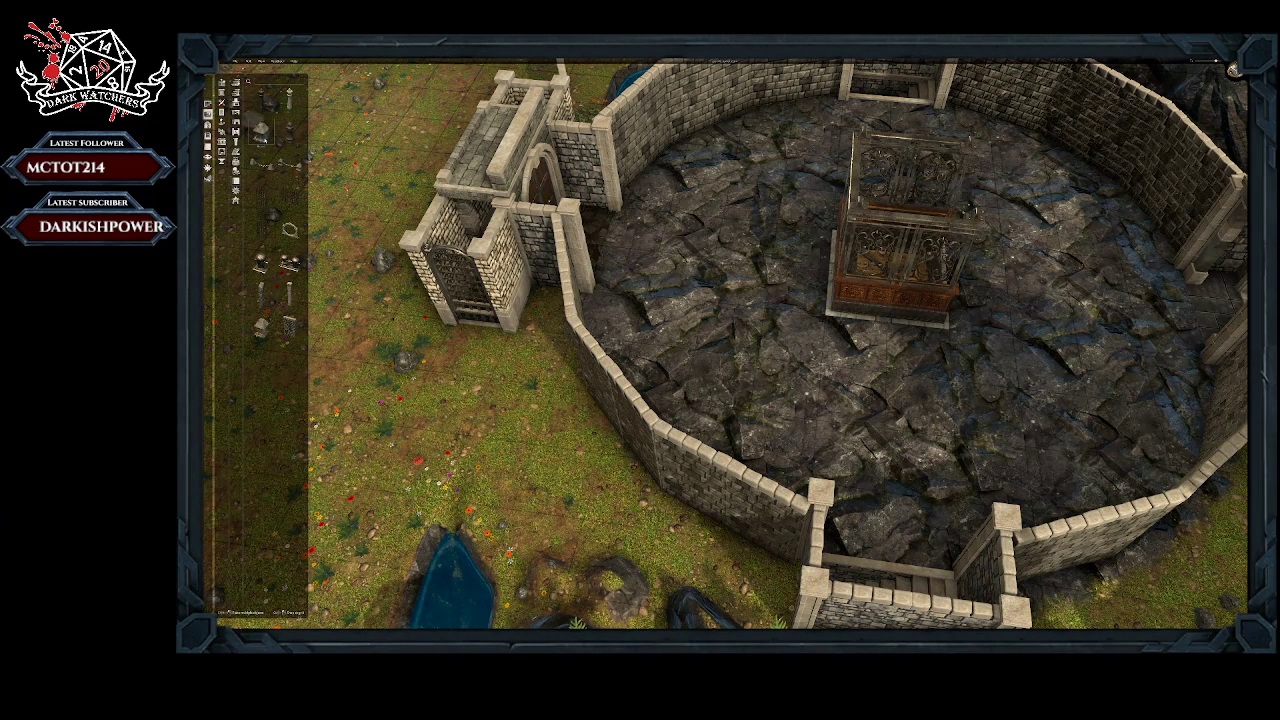
pyautogui.click(820, 264)
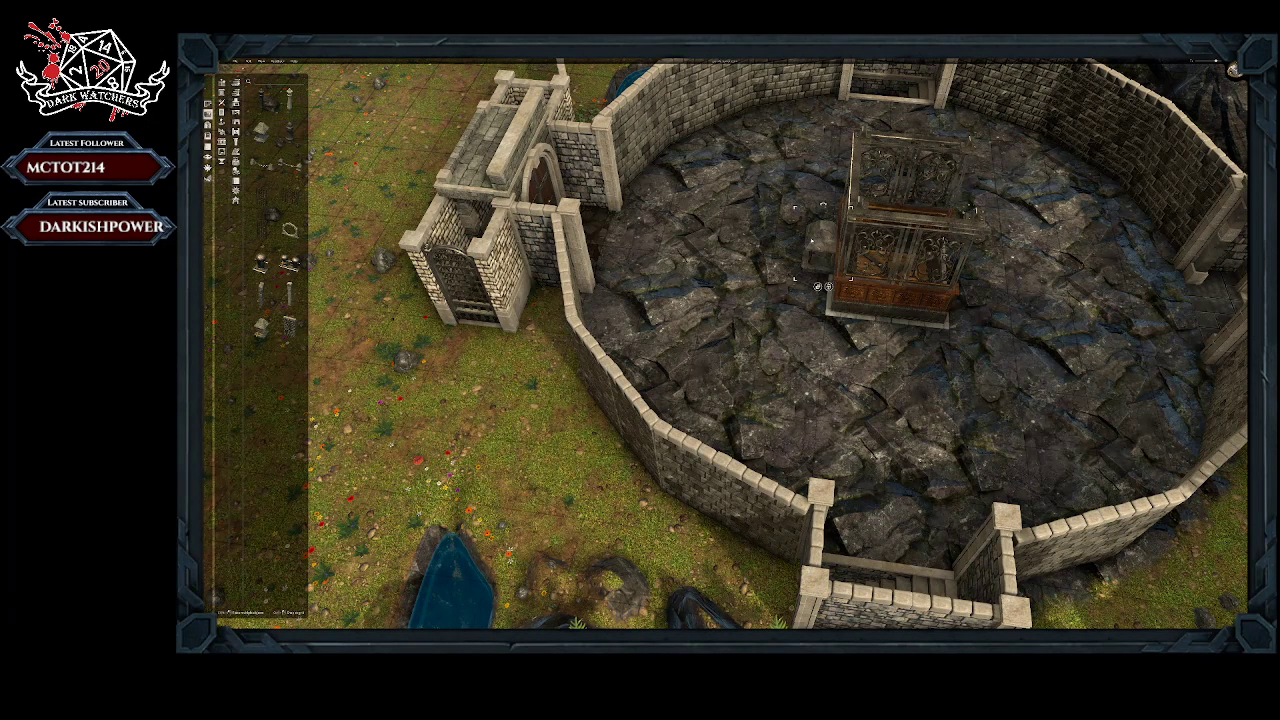
pyautogui.moveTo(811, 241); pyautogui.dragTo(812, 170)
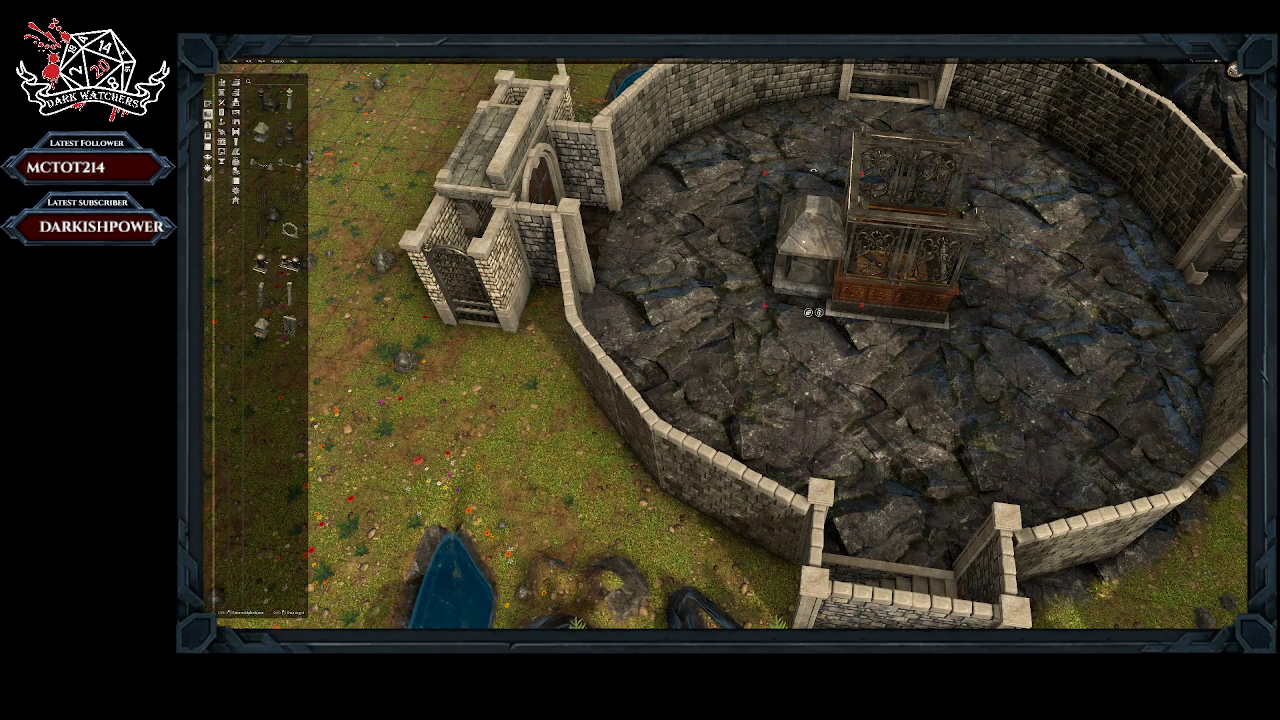
pyautogui.click(702, 275)
pyautogui.moveTo(714, 295); pyautogui.dragTo(868, 280, button='middle')
pyautogui.click(634, 252)
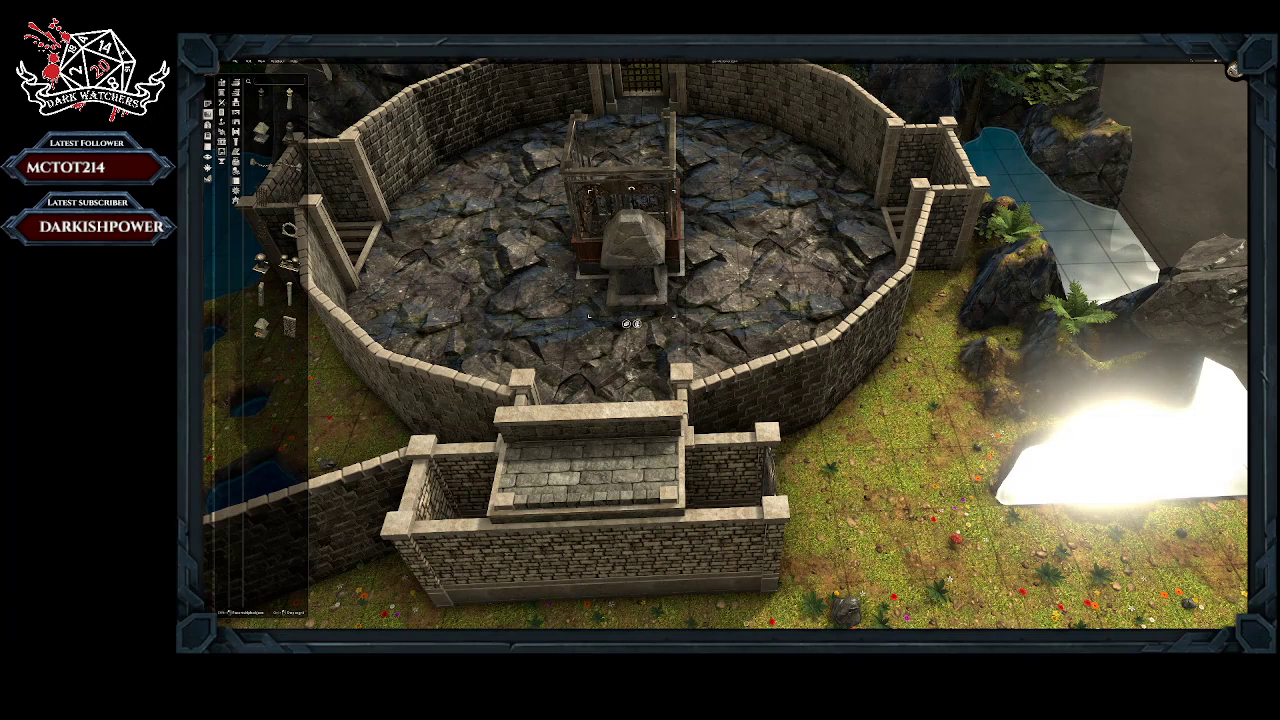
pyautogui.press('Delete')
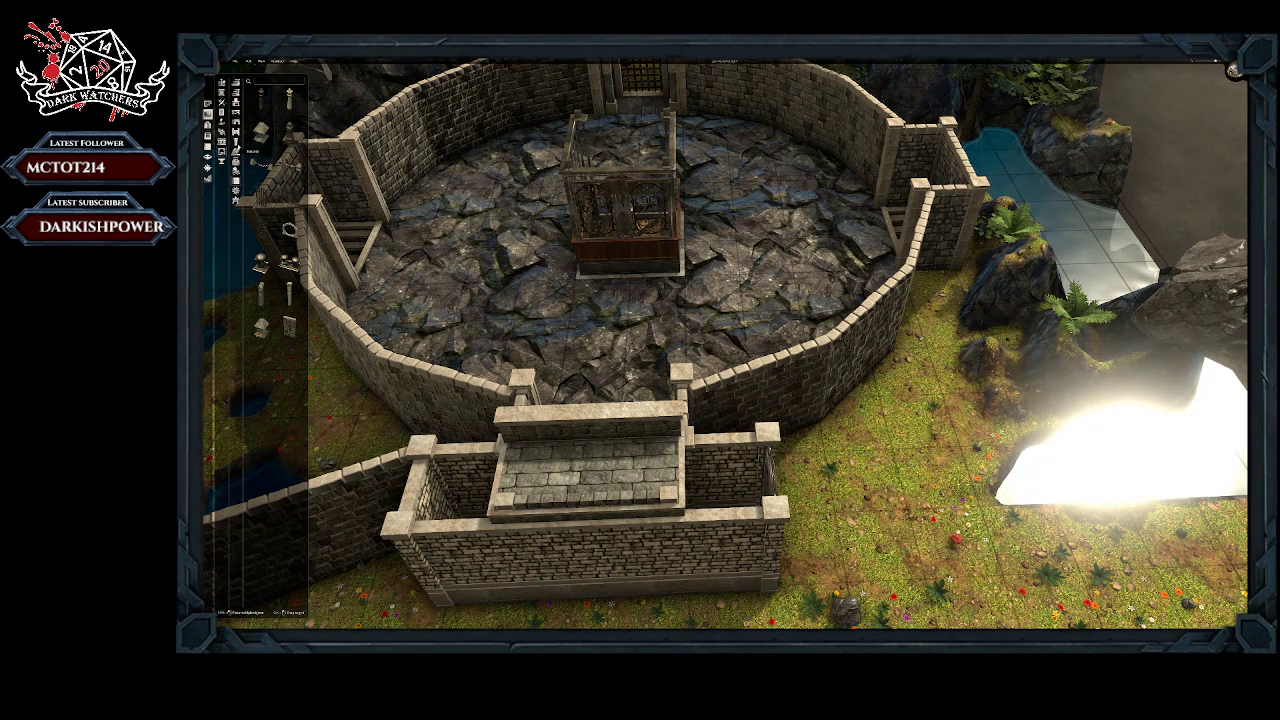
# Step: Find the angular stone platform among the structural props and place it against the elevator's side facing the arched door
pyautogui.click(236, 161)
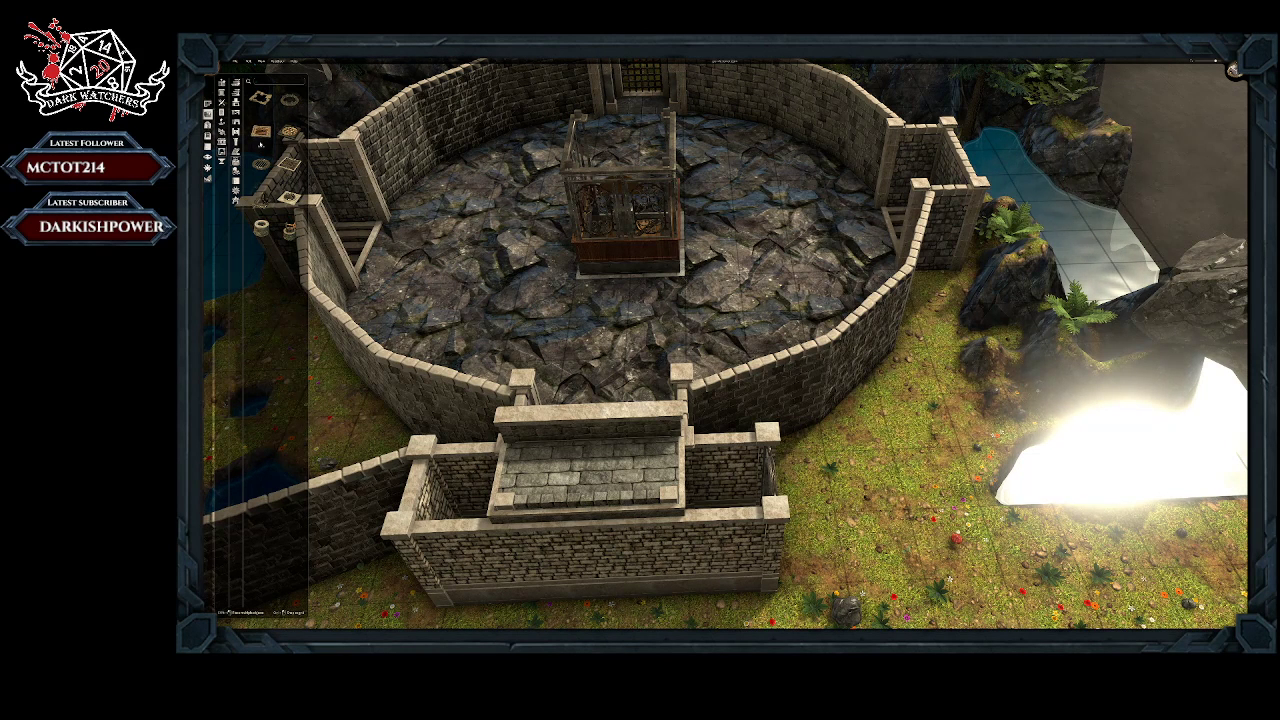
pyautogui.click(237, 165)
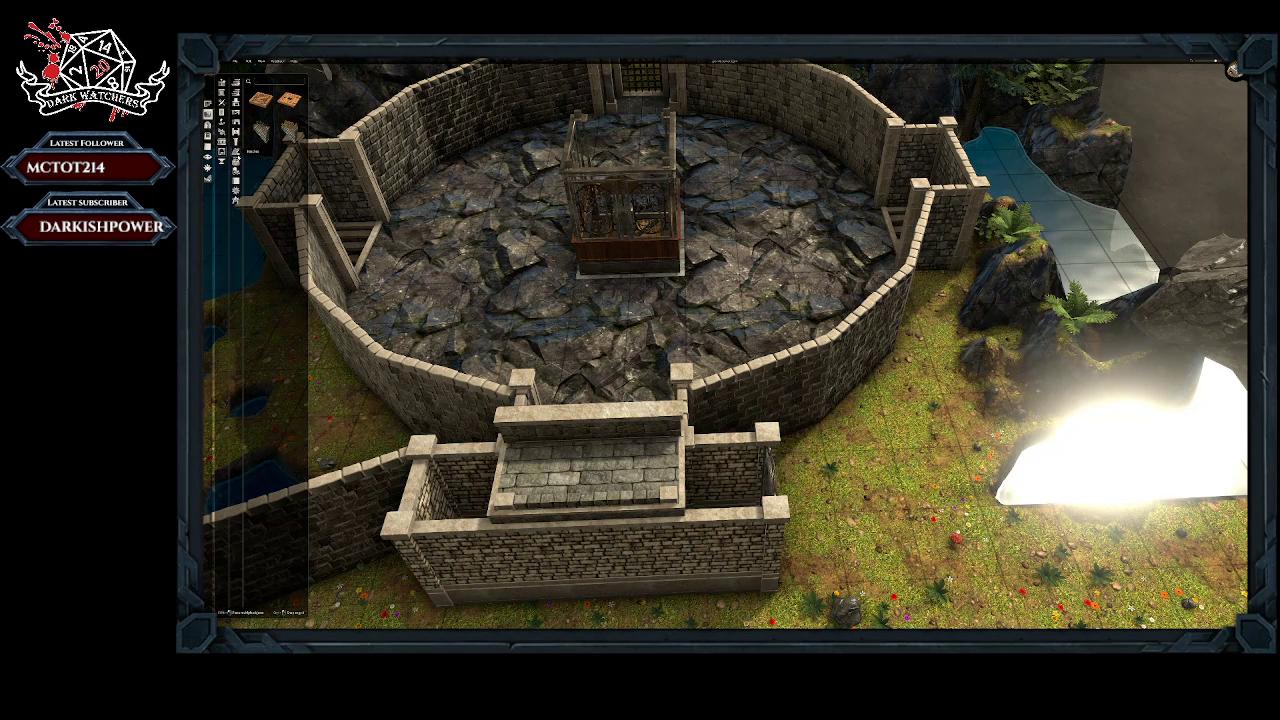
pyautogui.click(236, 141)
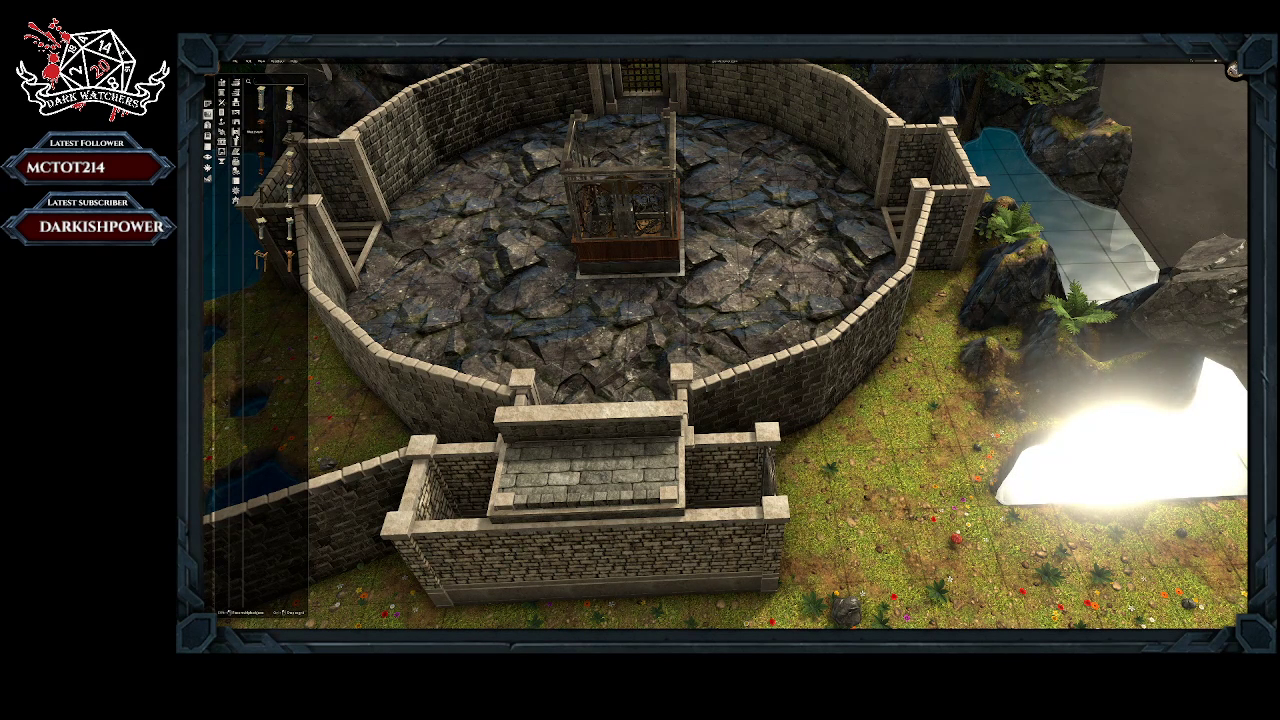
pyautogui.click(236, 131)
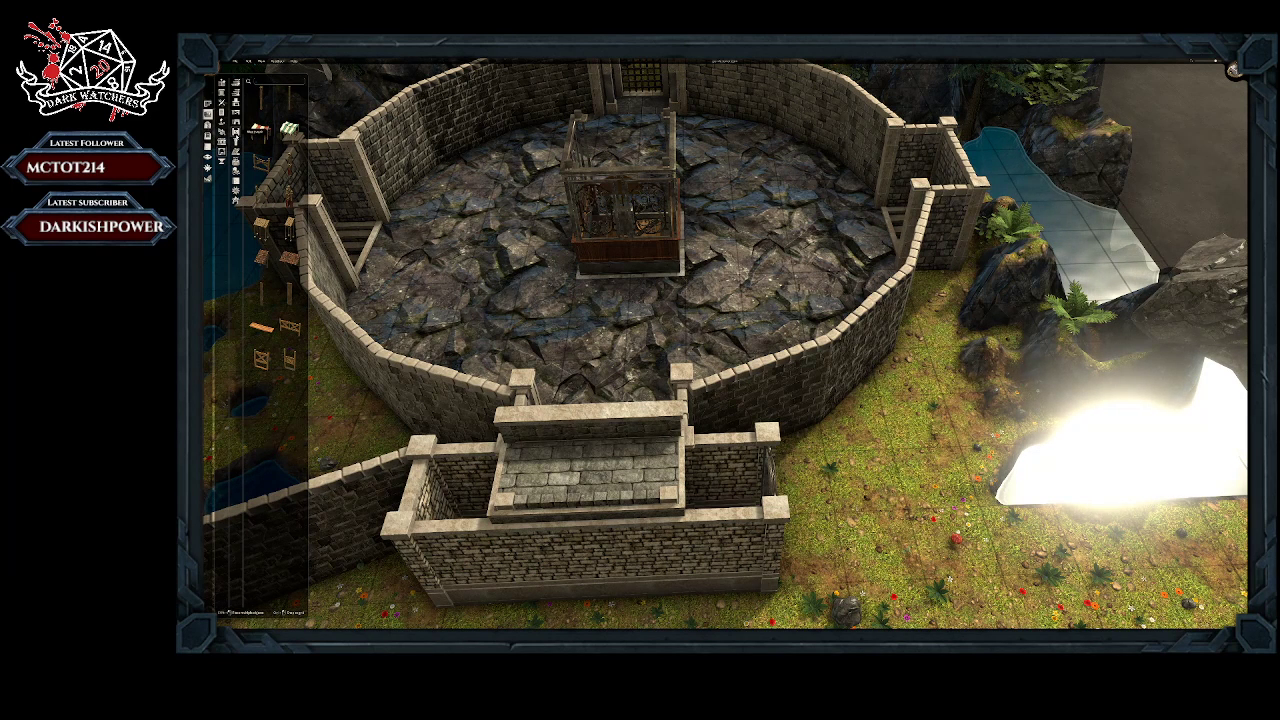
pyautogui.click(236, 122)
pyautogui.click(236, 112)
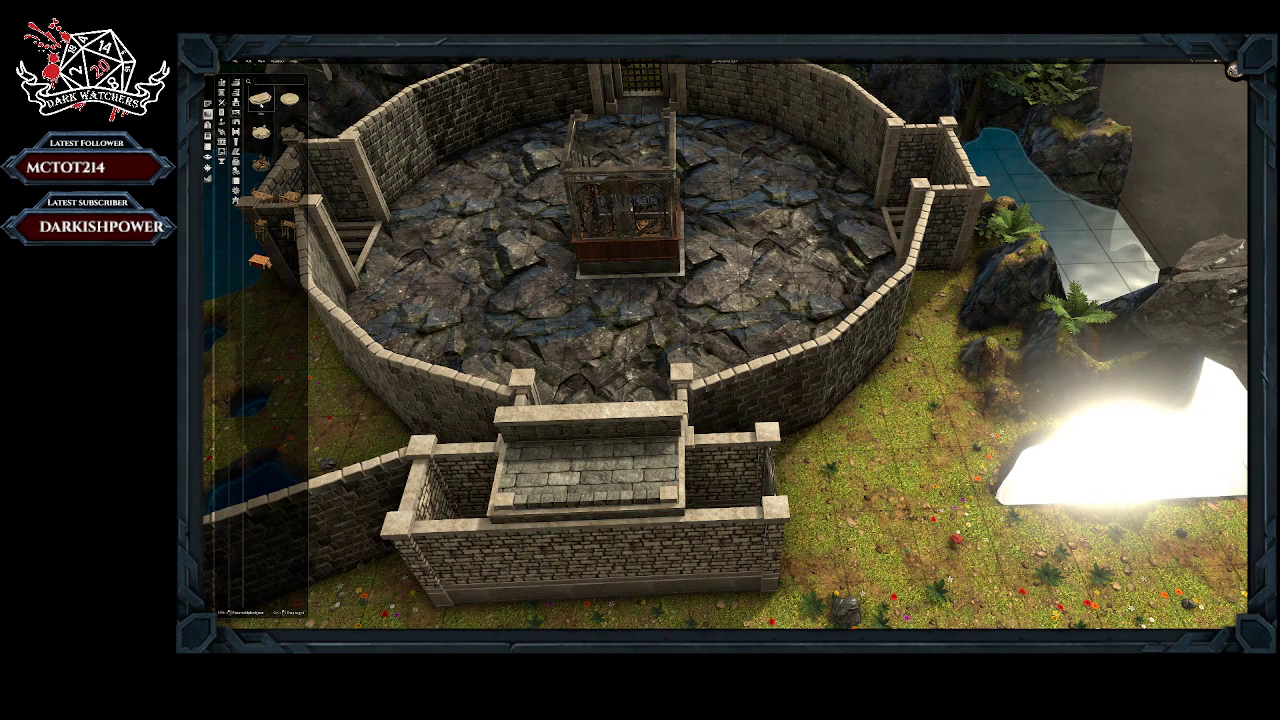
pyautogui.moveTo(268, 112)
pyautogui.mouseDown()
pyautogui.moveTo(318, 178)
pyautogui.moveTo(571, 299)
pyautogui.moveTo(614, 286)
pyautogui.moveTo(630, 305)
pyautogui.mouseUp()
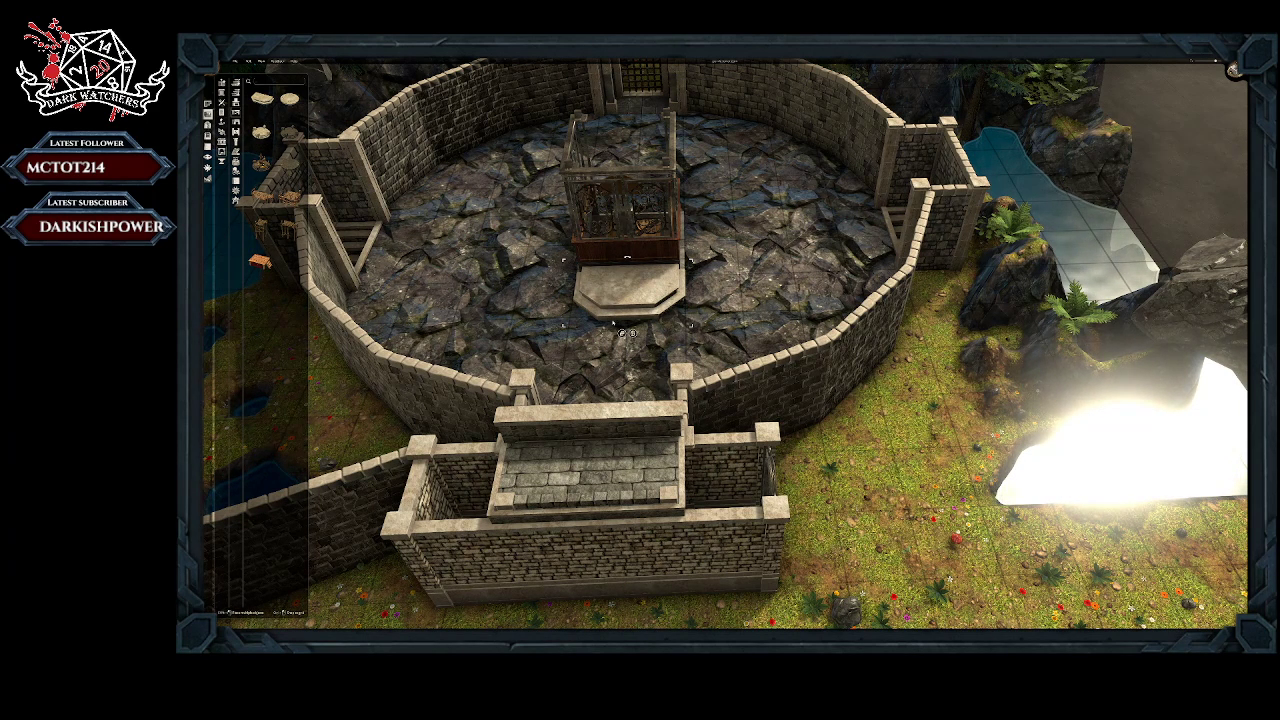
# Step: Stack three copies of the angular stone platform on top of it to build up a stepped base beside the elevator
pyautogui.press('p')
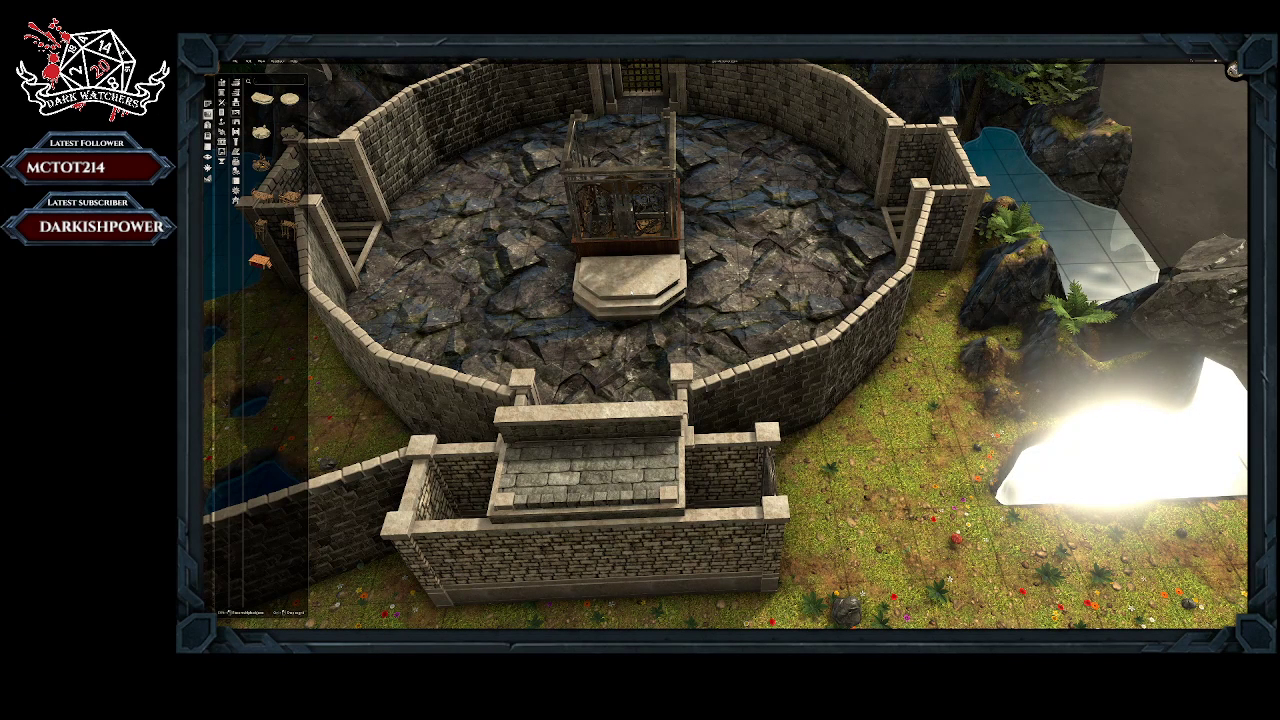
pyautogui.click(628, 286)
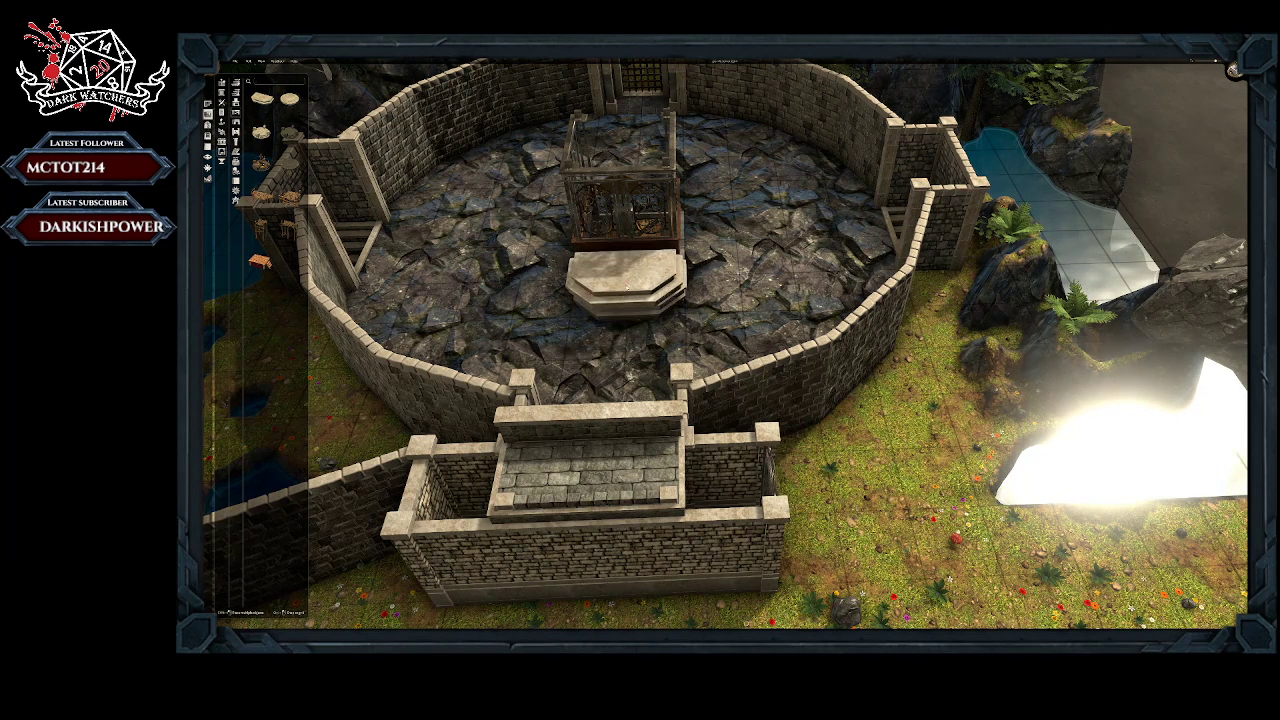
pyautogui.click(626, 301)
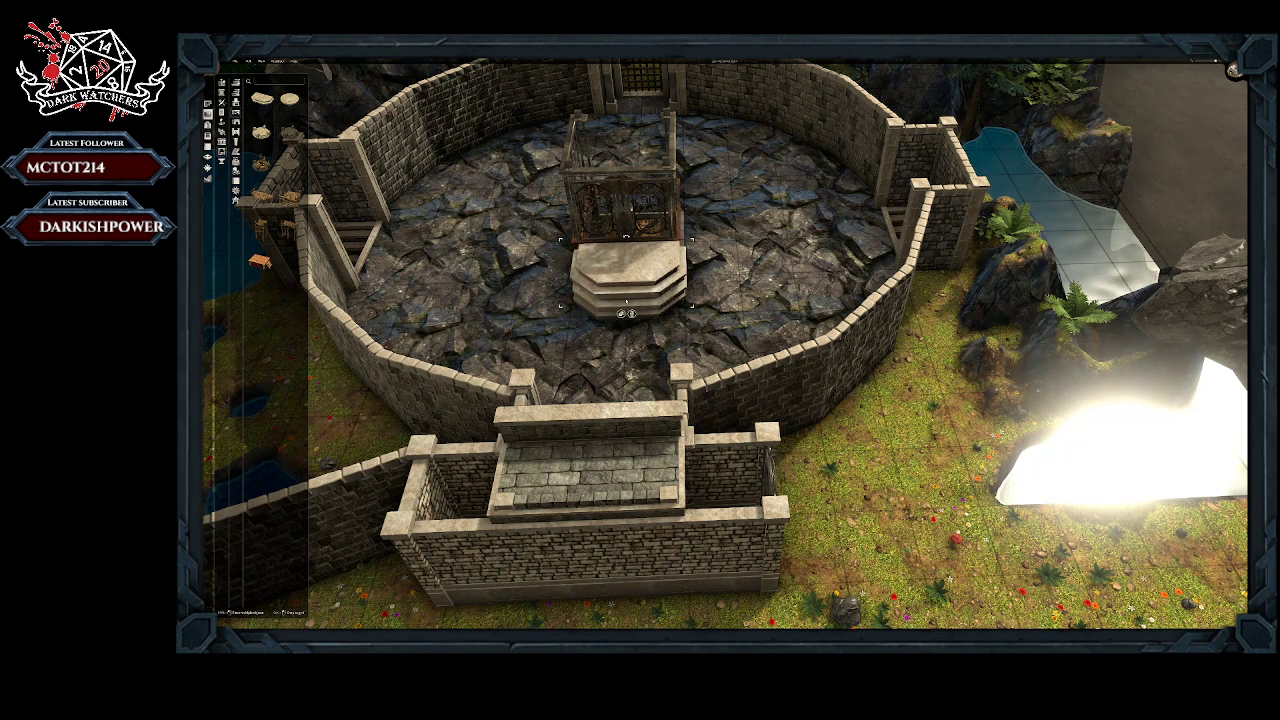
pyautogui.click(621, 314)
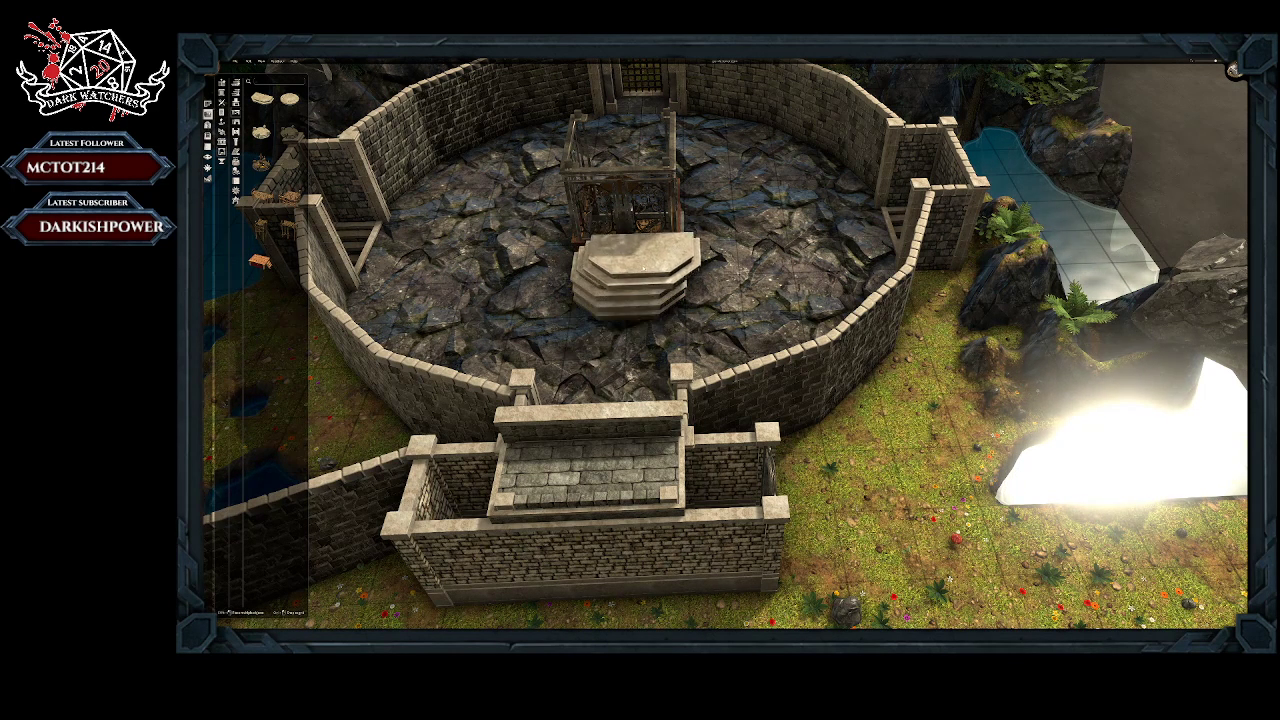
pyautogui.click(629, 266)
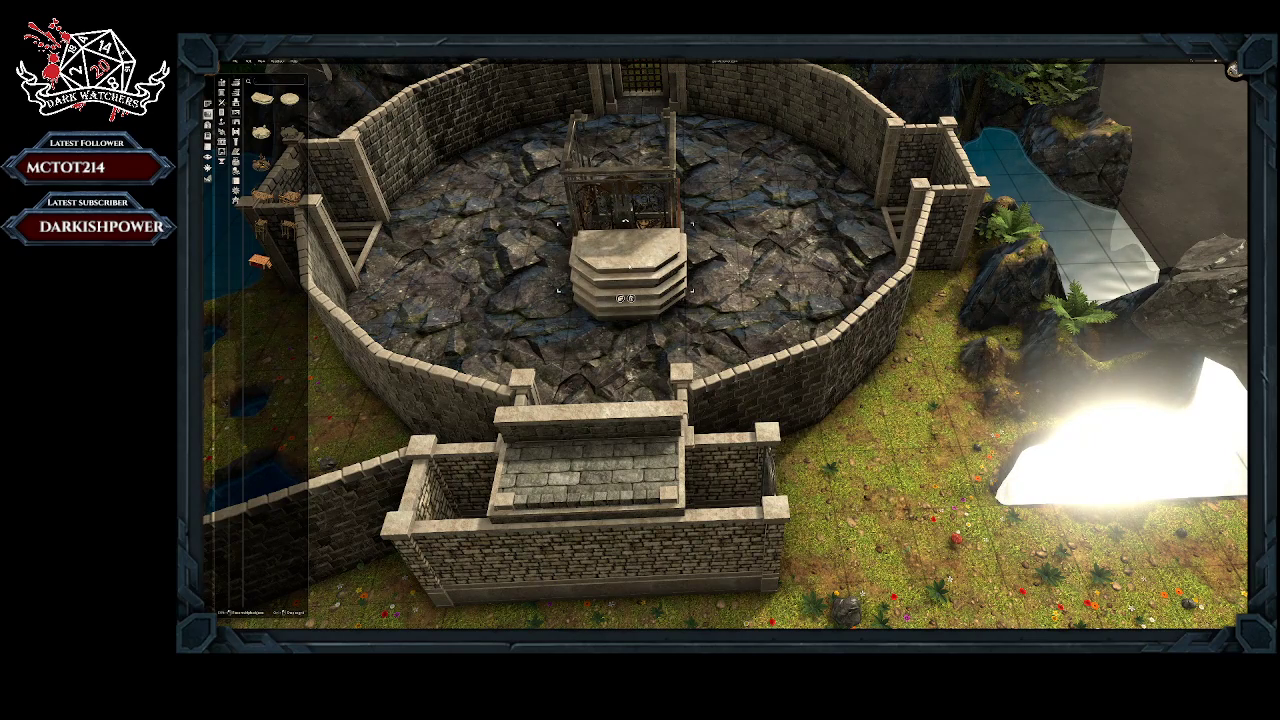
# Step: Inspect the stepped platform base from several angles and line up another copy of the angular stone platform with it
pyautogui.moveTo(688, 299); pyautogui.dragTo(395, 310, button='middle')
pyautogui.moveTo(495, 276); pyautogui.dragTo(753, 262, button='middle')
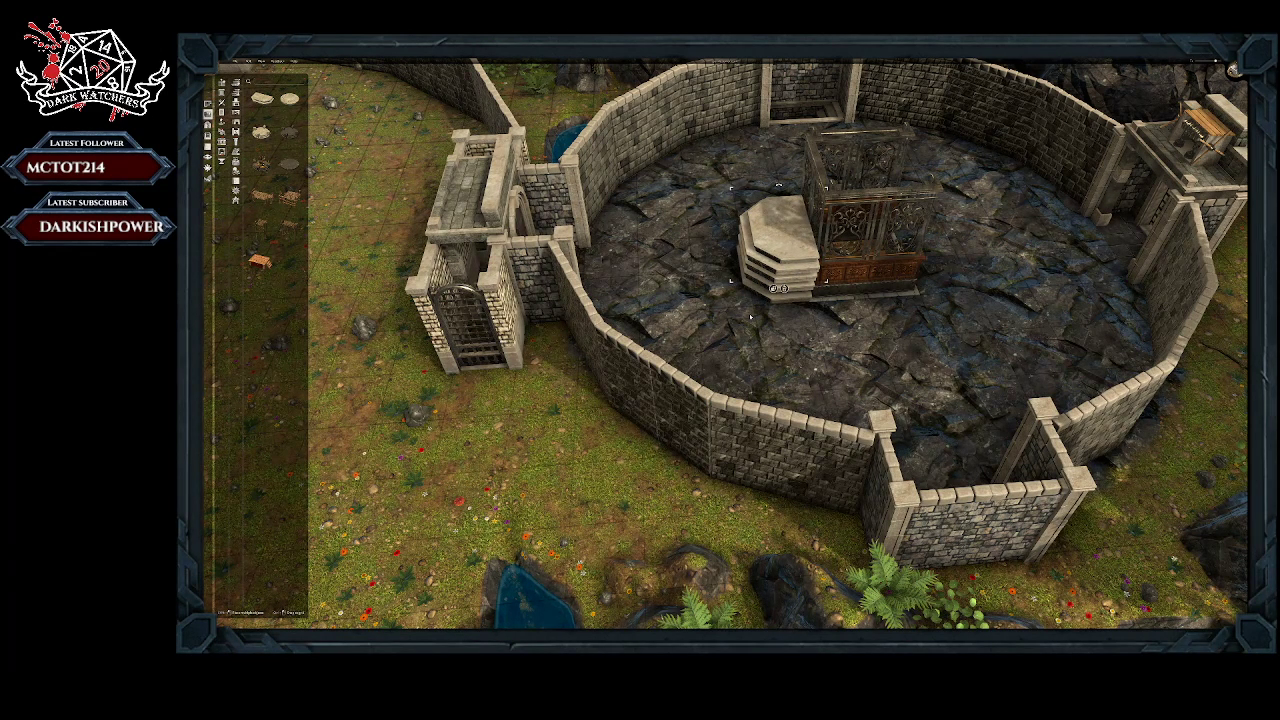
pyautogui.moveTo(750, 317); pyautogui.dragTo(590, 285, button='middle')
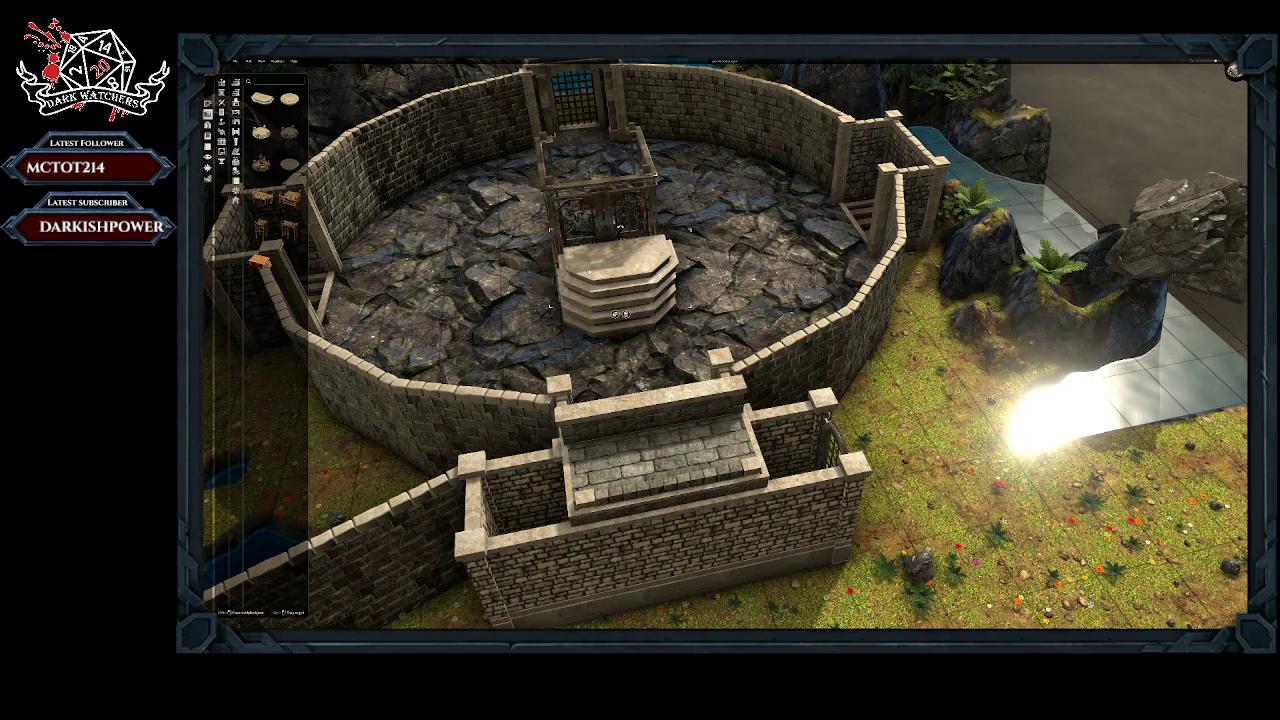
pyautogui.moveTo(620, 268); pyautogui.dragTo(715, 262, button='middle')
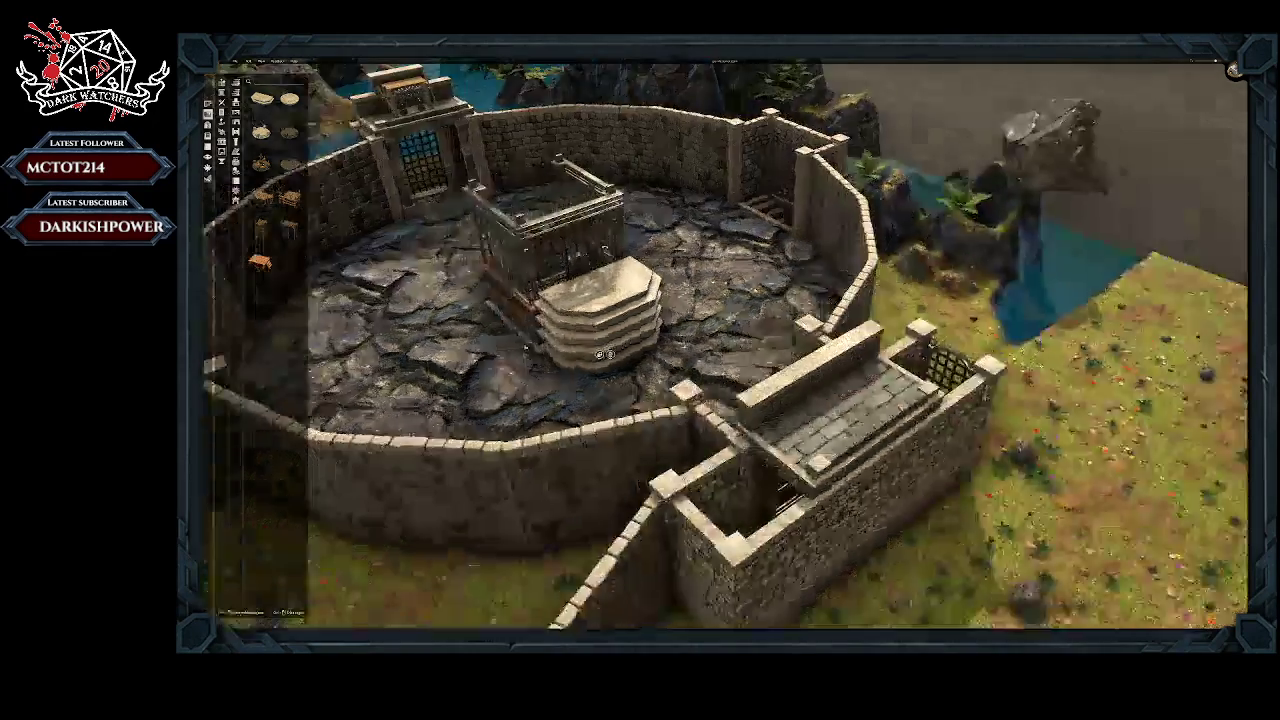
pyautogui.moveTo(602, 302); pyautogui.dragTo(640, 245, button='middle')
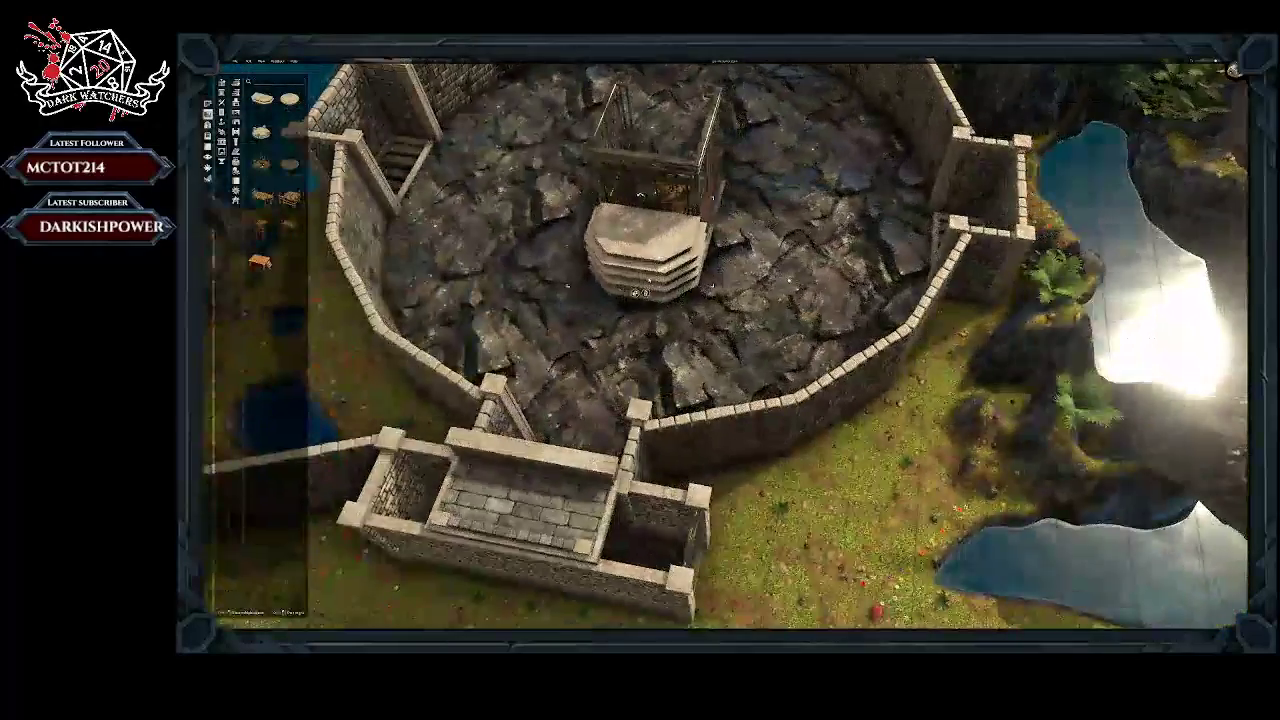
pyautogui.moveTo(640, 292); pyautogui.dragTo(613, 303, button='middle')
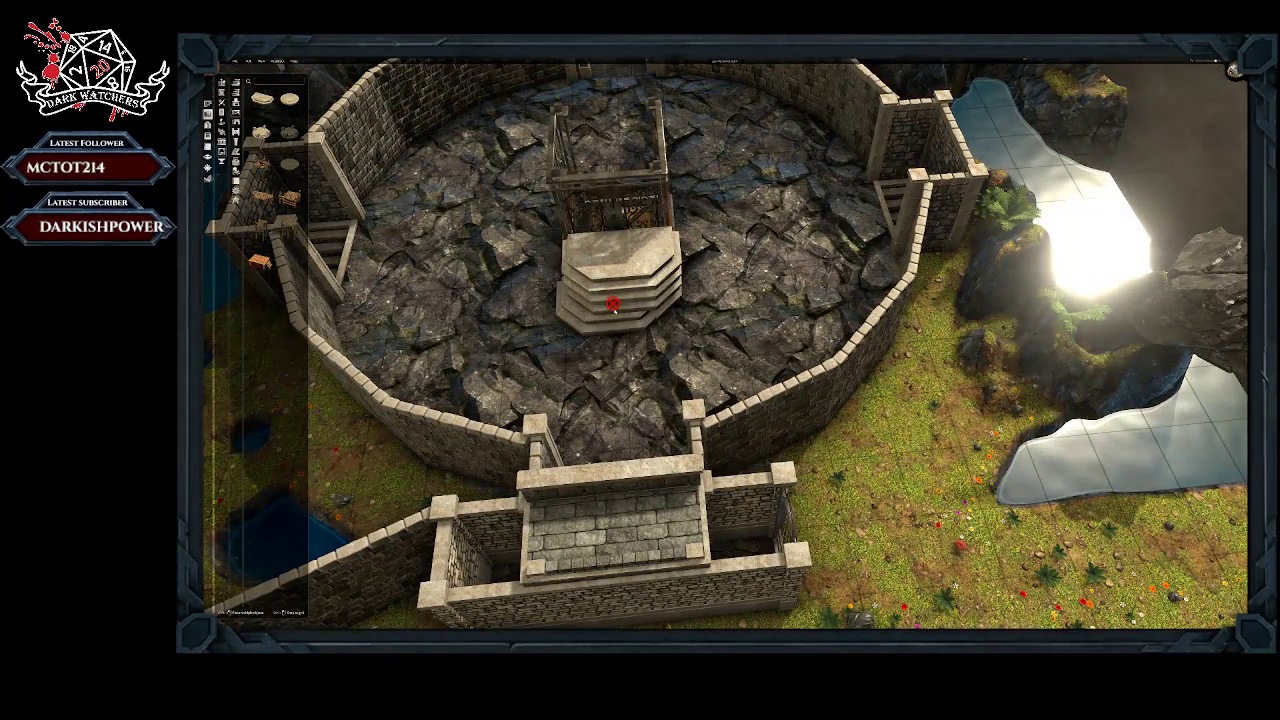
# Step: Stack further copies of the angular stone platform on the base to raise it to the height of the elevator
pyautogui.click(622, 266)
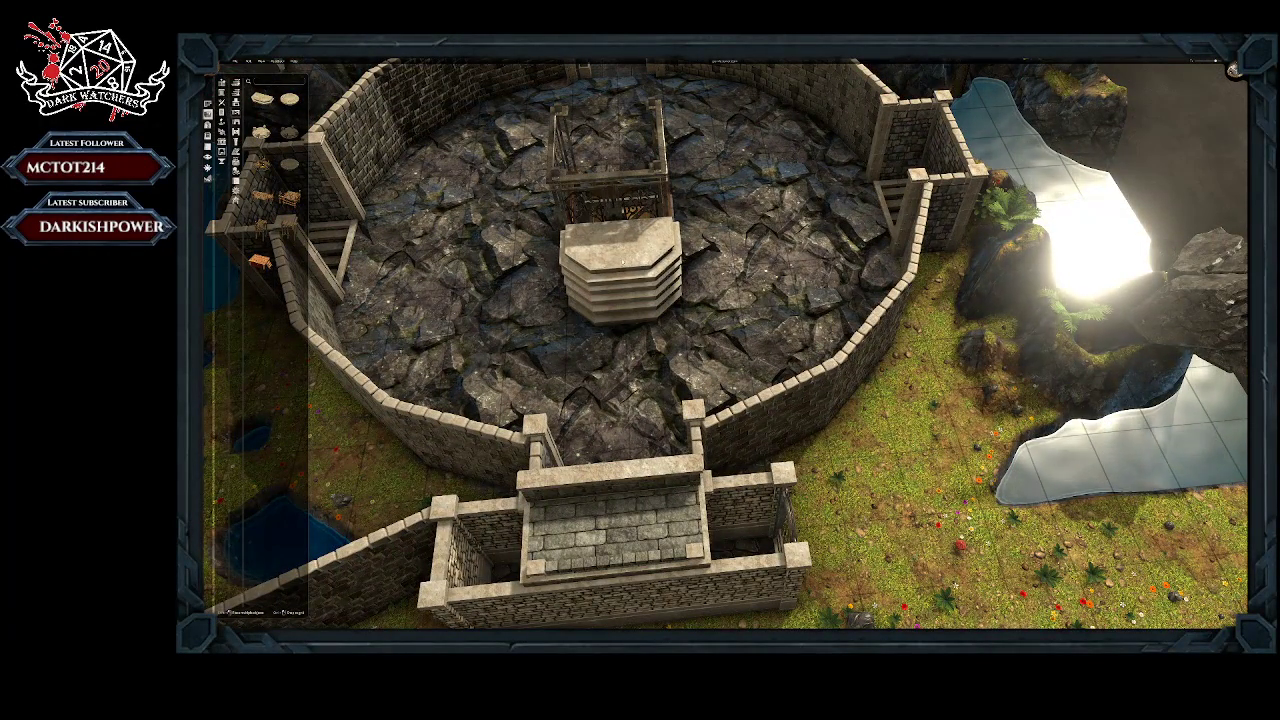
pyautogui.click(618, 261)
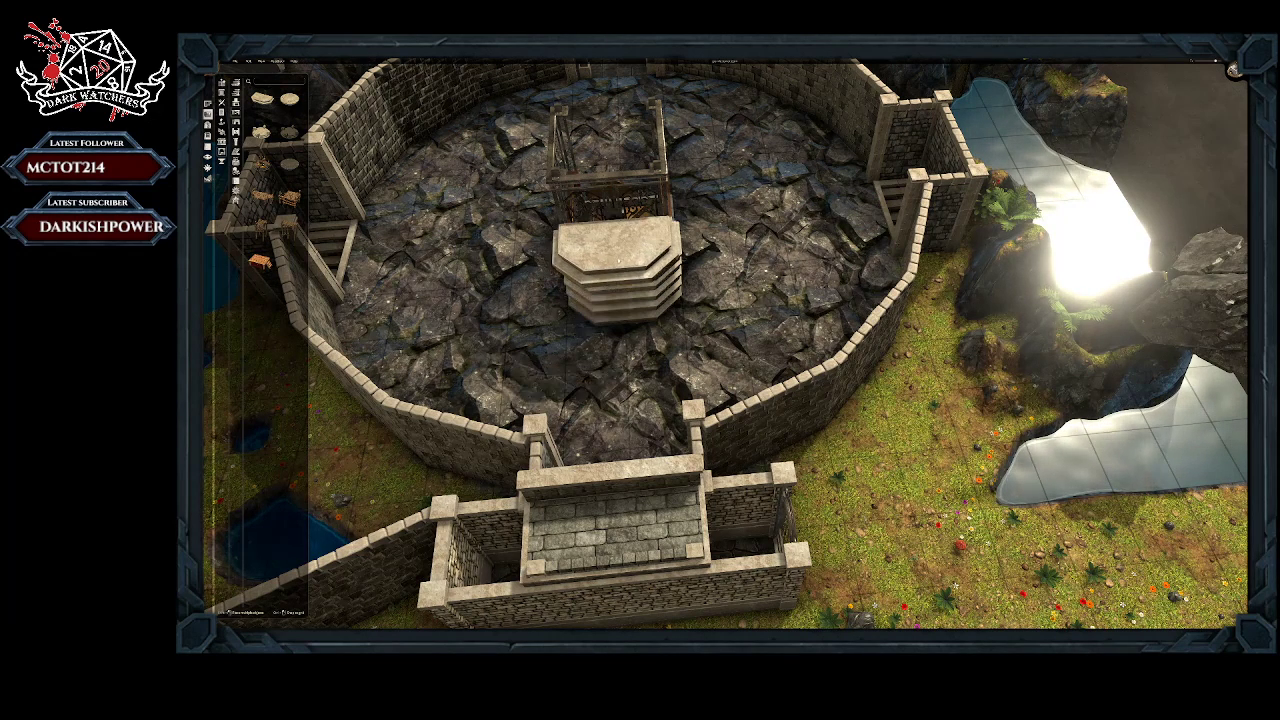
pyautogui.click(614, 284)
pyautogui.rightClick(614, 284)
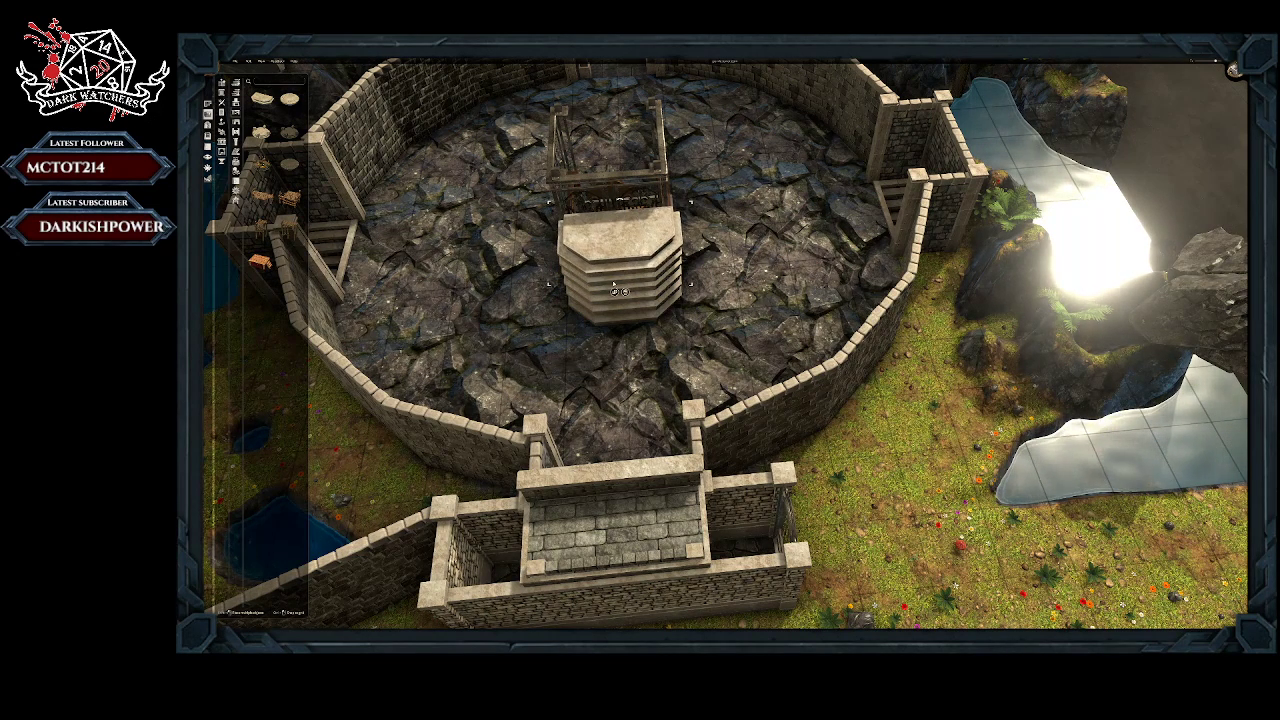
pyautogui.click(617, 252)
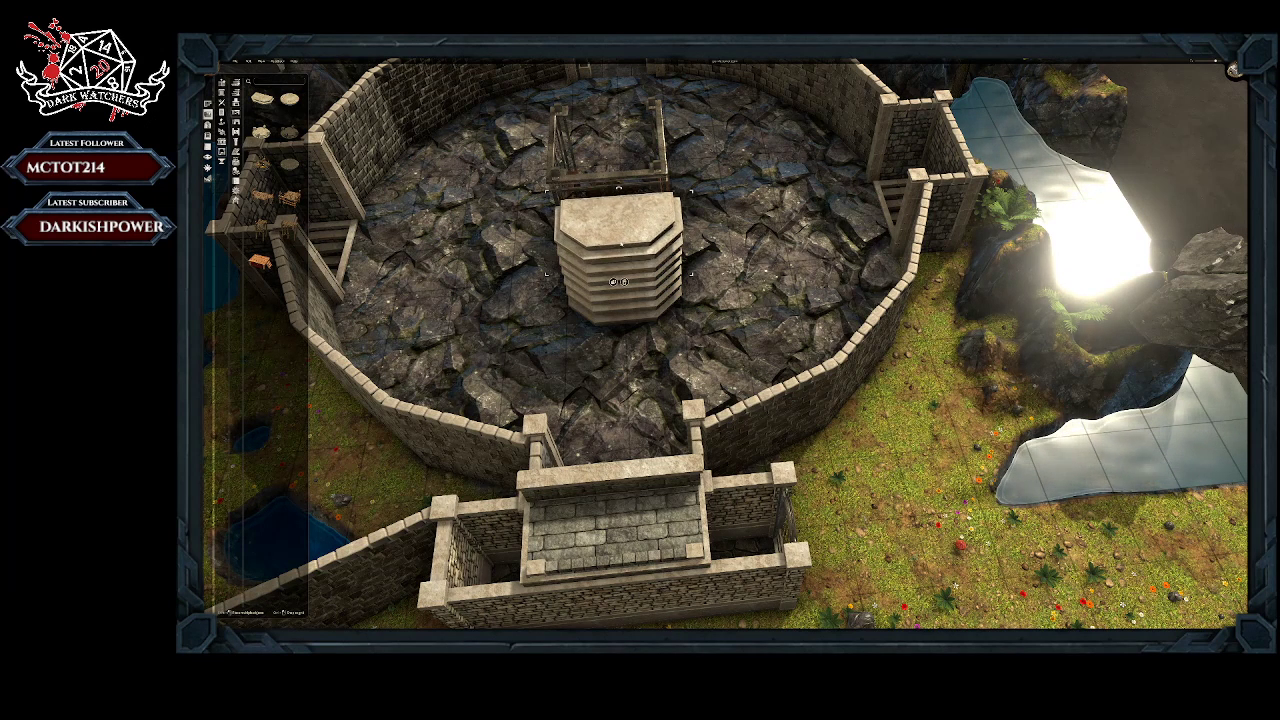
pyautogui.click(614, 283)
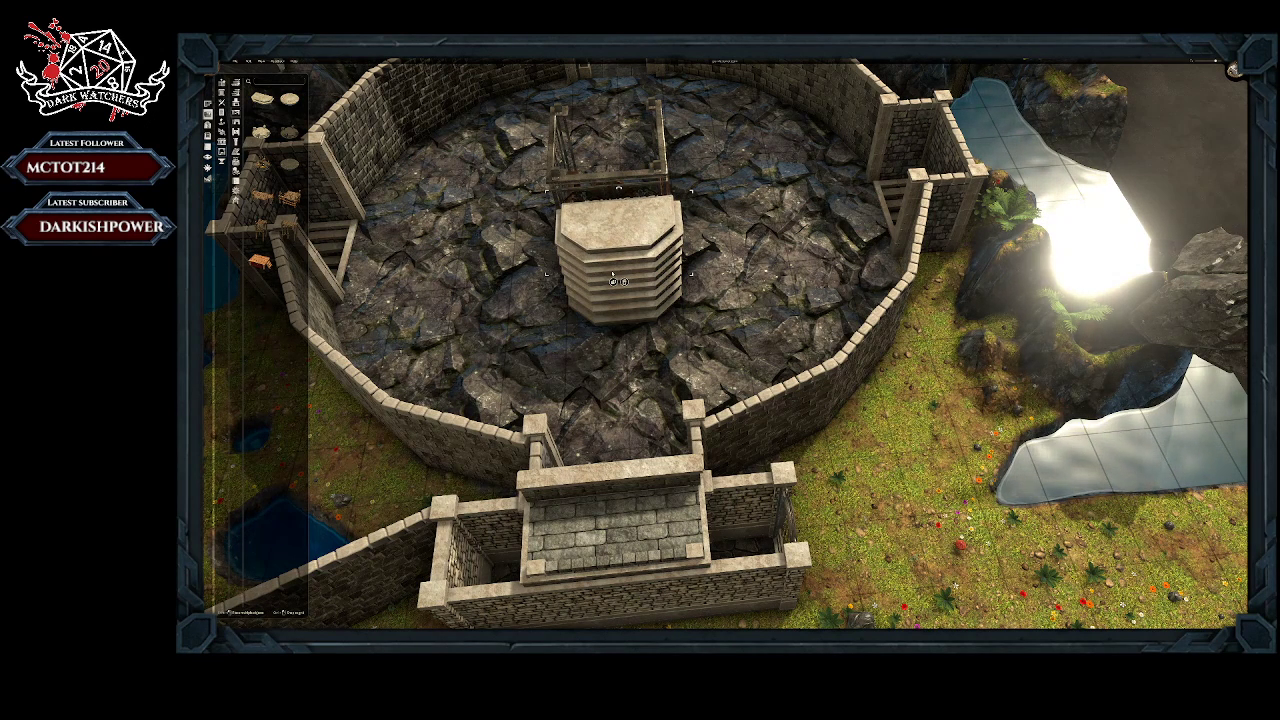
pyautogui.click(617, 282)
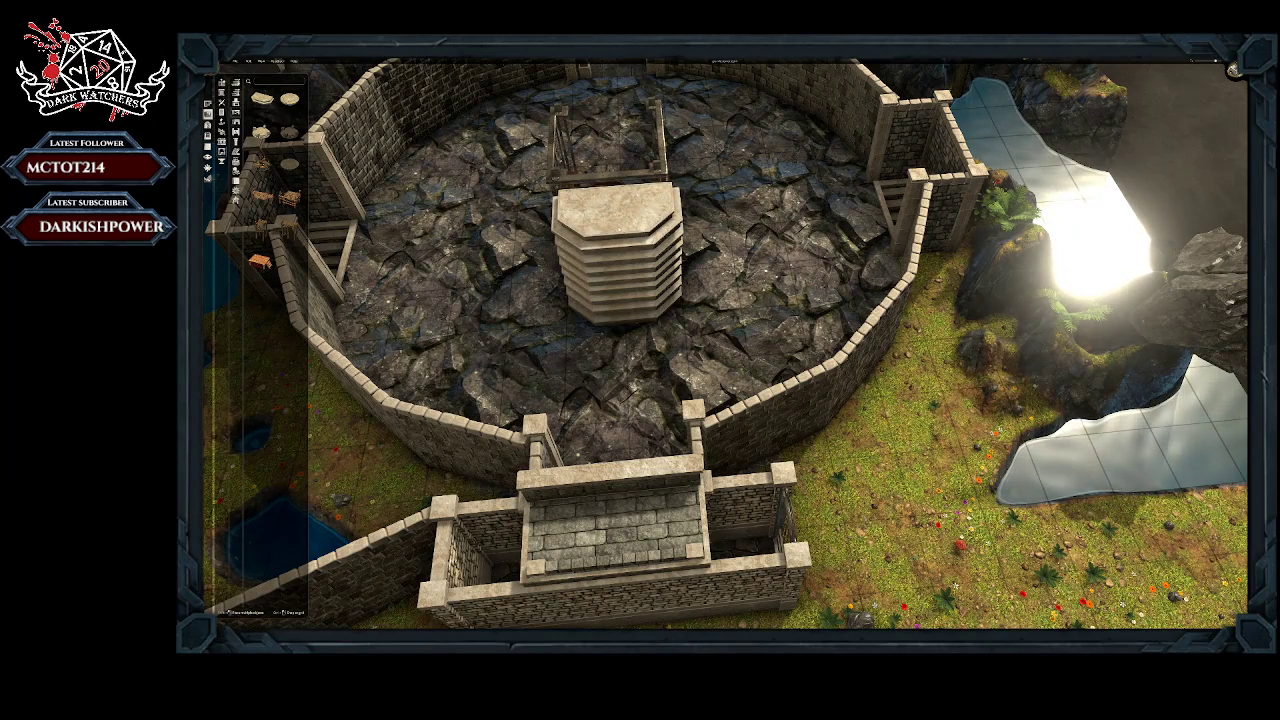
pyautogui.click(617, 215)
# Step: Shift the topmost stone platform against the elevator and align it with the platforms beneath it
pyautogui.moveTo(617, 240); pyautogui.dragTo(714, 229, button='middle')
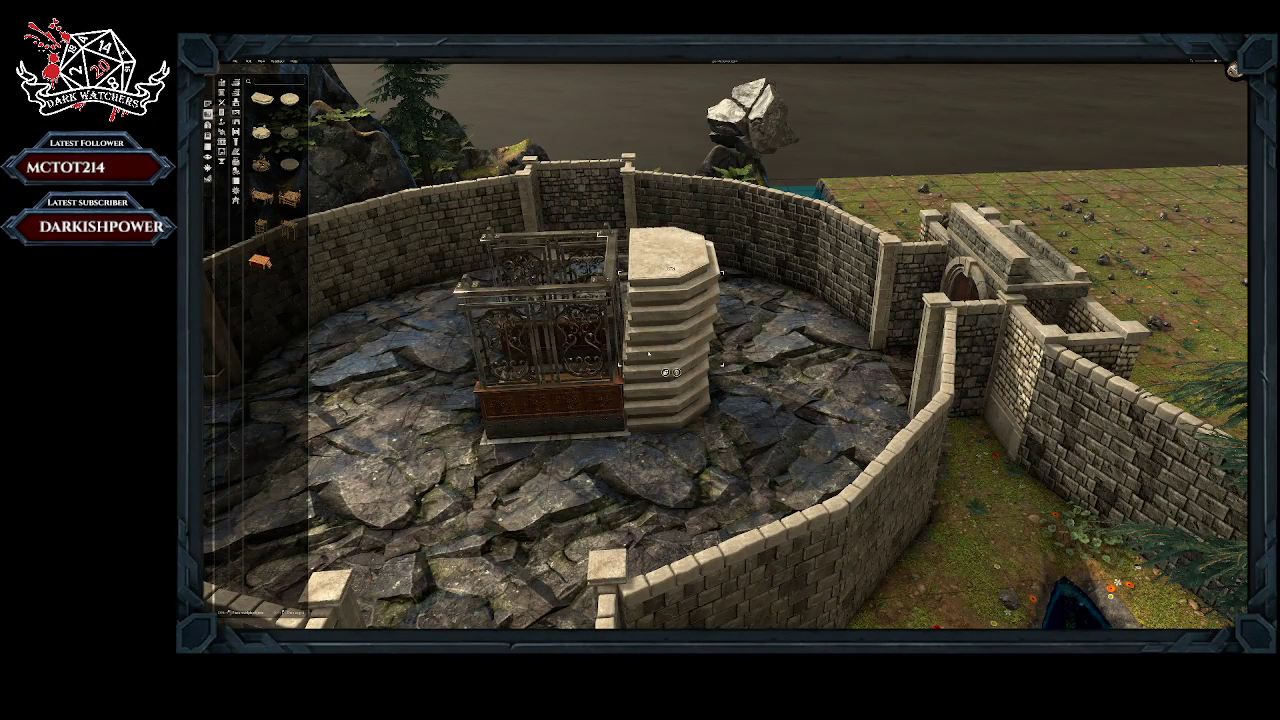
pyautogui.moveTo(648, 353); pyautogui.dragTo(656, 321)
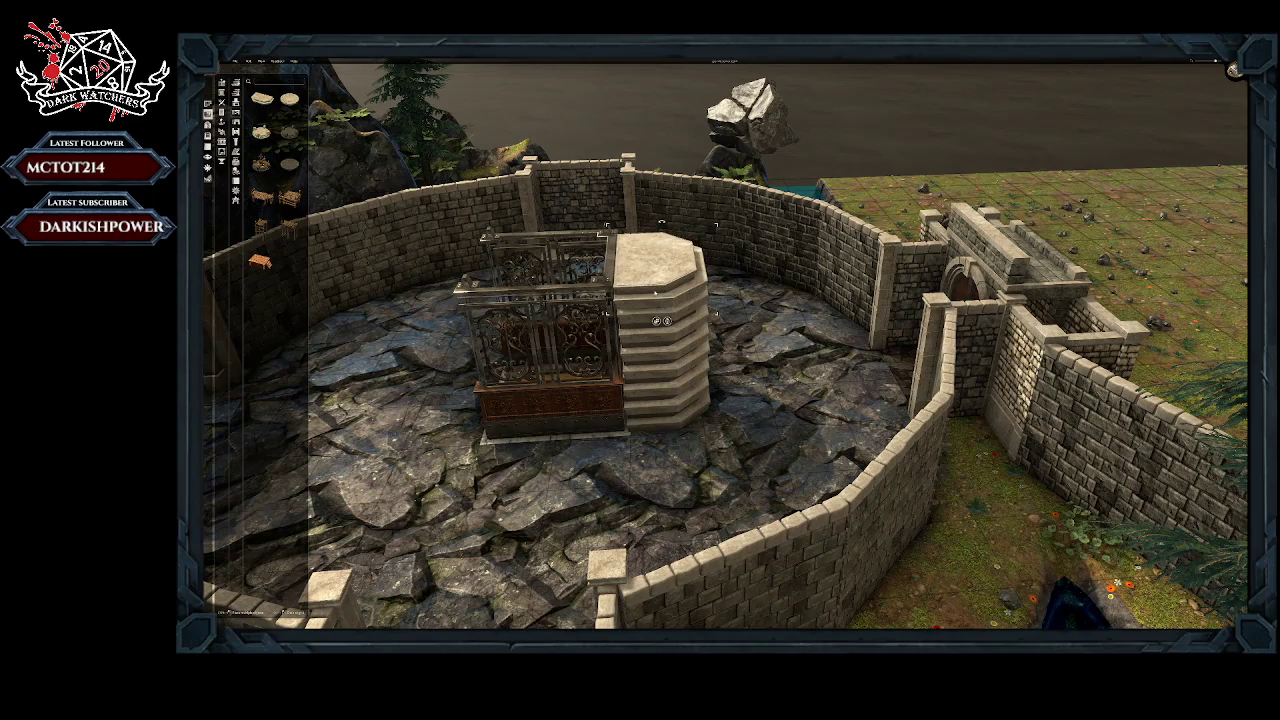
pyautogui.moveTo(722, 316); pyautogui.dragTo(594, 213, button='middle')
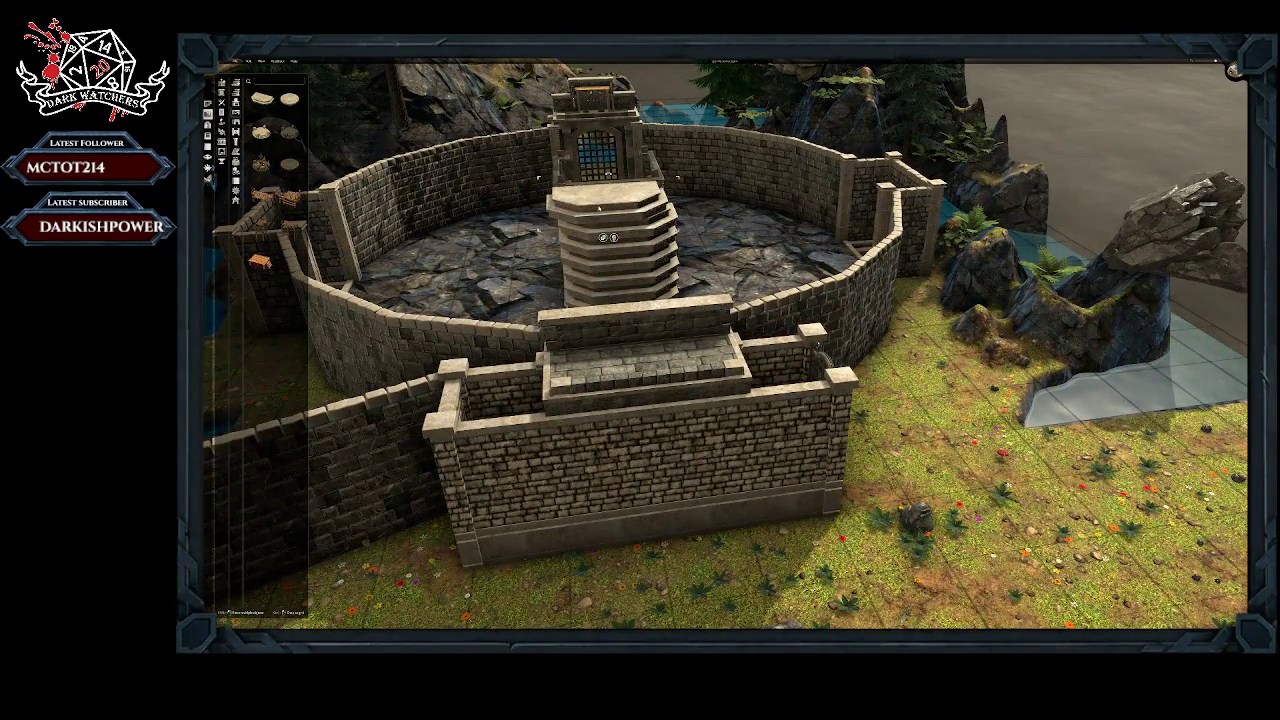
pyautogui.moveTo(599, 206); pyautogui.dragTo(611, 207)
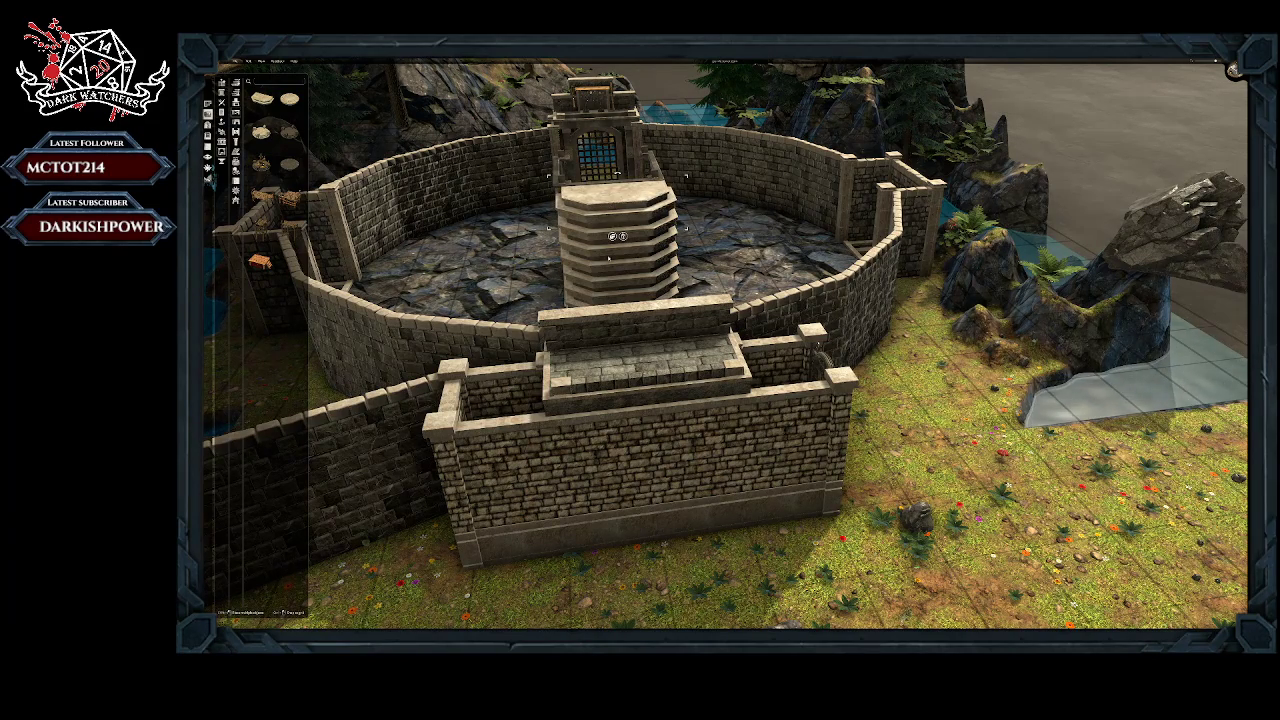
pyautogui.moveTo(608, 259); pyautogui.dragTo(597, 335, button='middle')
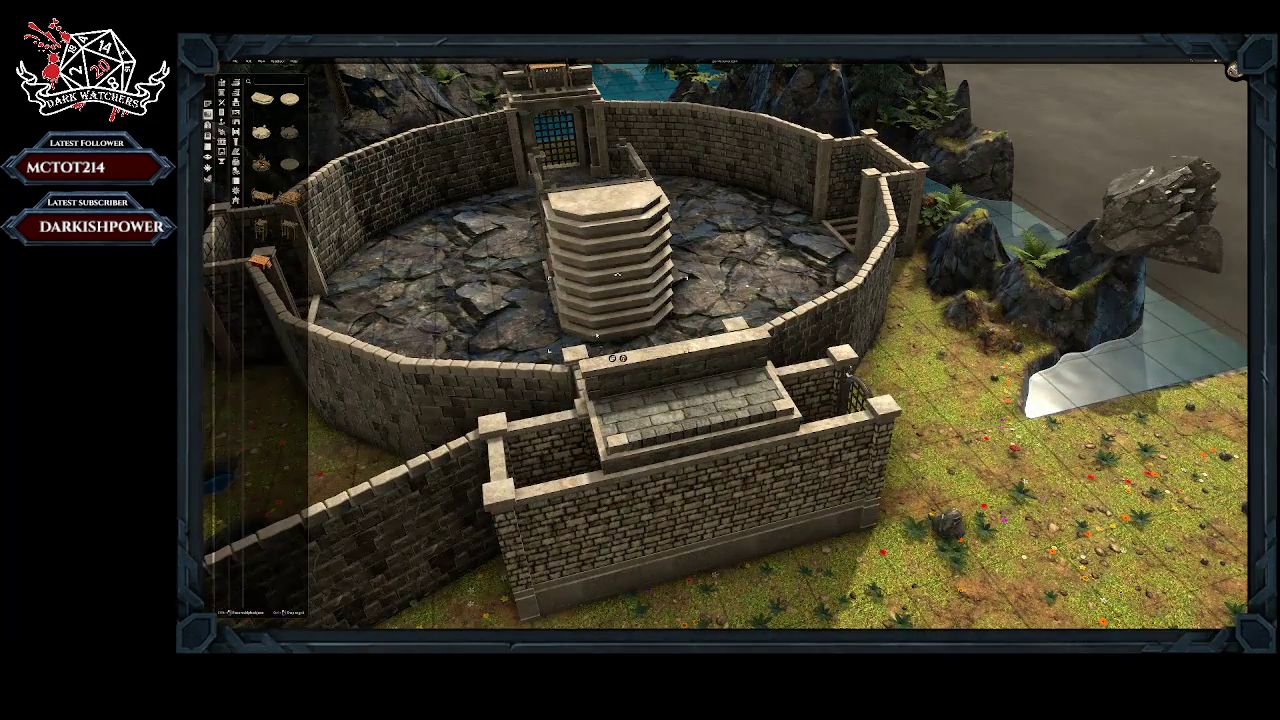
pyautogui.moveTo(600, 335); pyautogui.dragTo(597, 337)
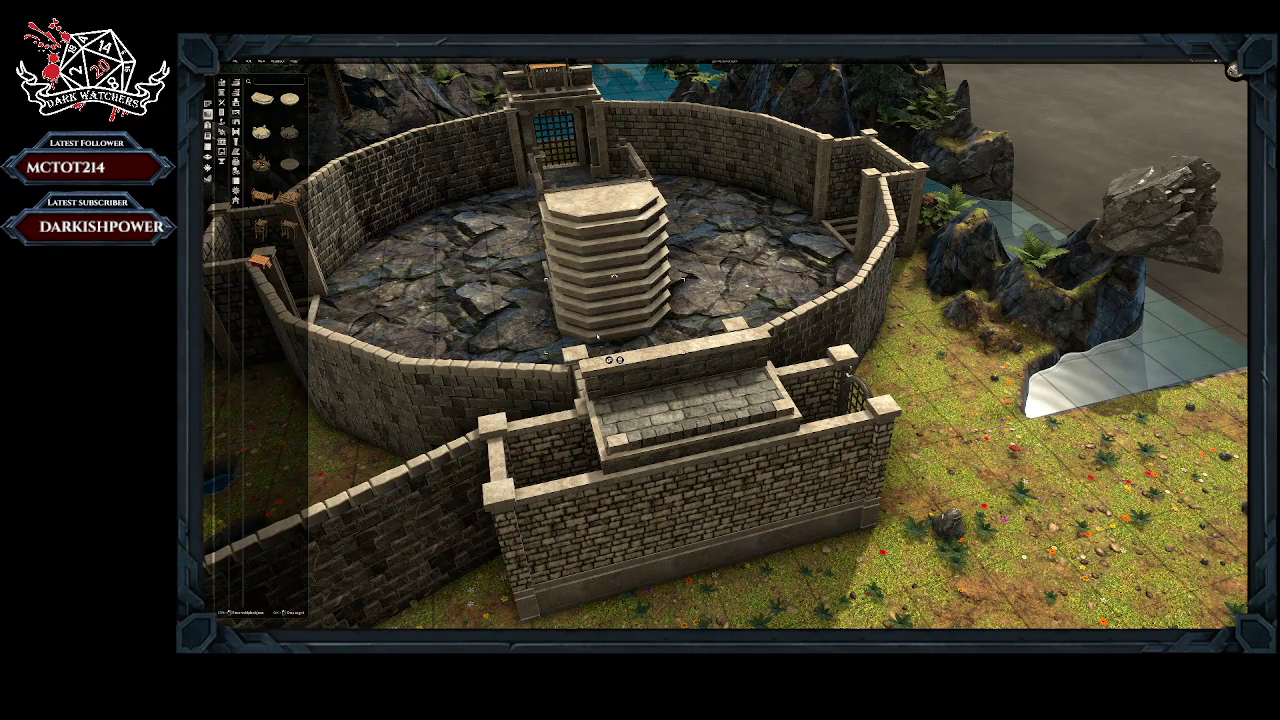
pyautogui.moveTo(728, 306); pyautogui.dragTo(653, 320, button='middle')
pyautogui.scroll(-4, 757, 254)
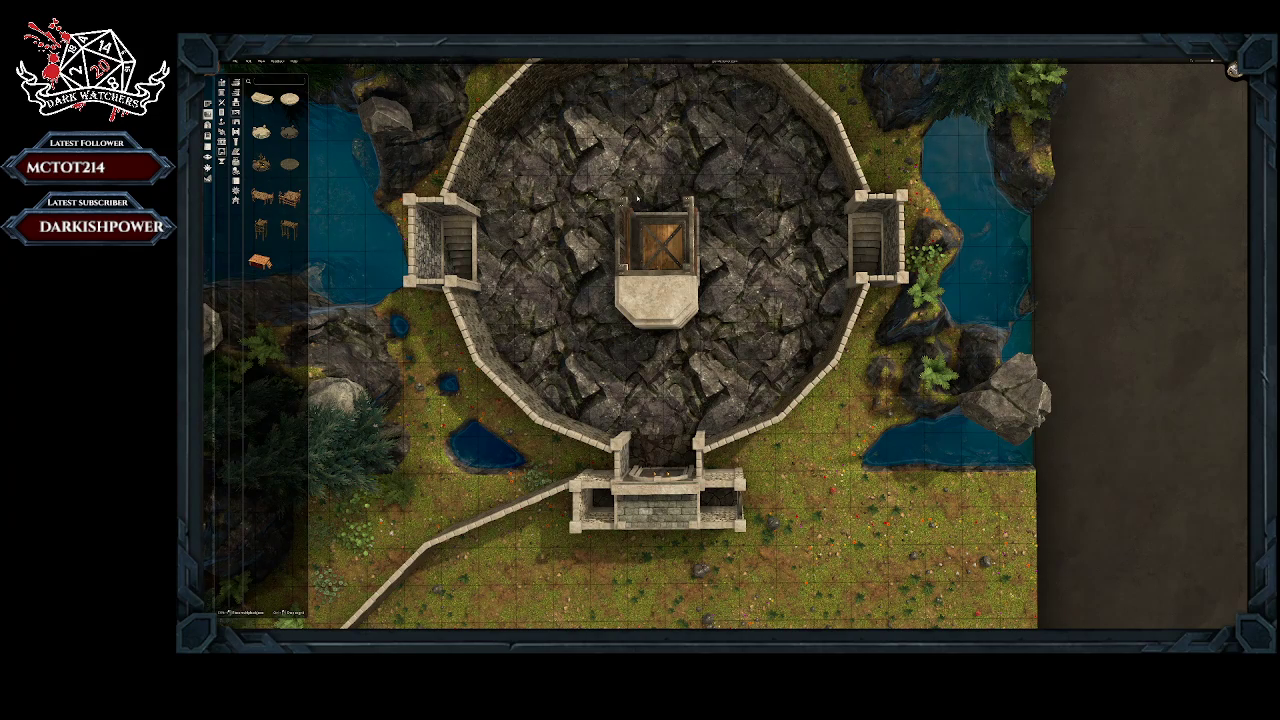
pyautogui.scroll(-5, 577, 338)
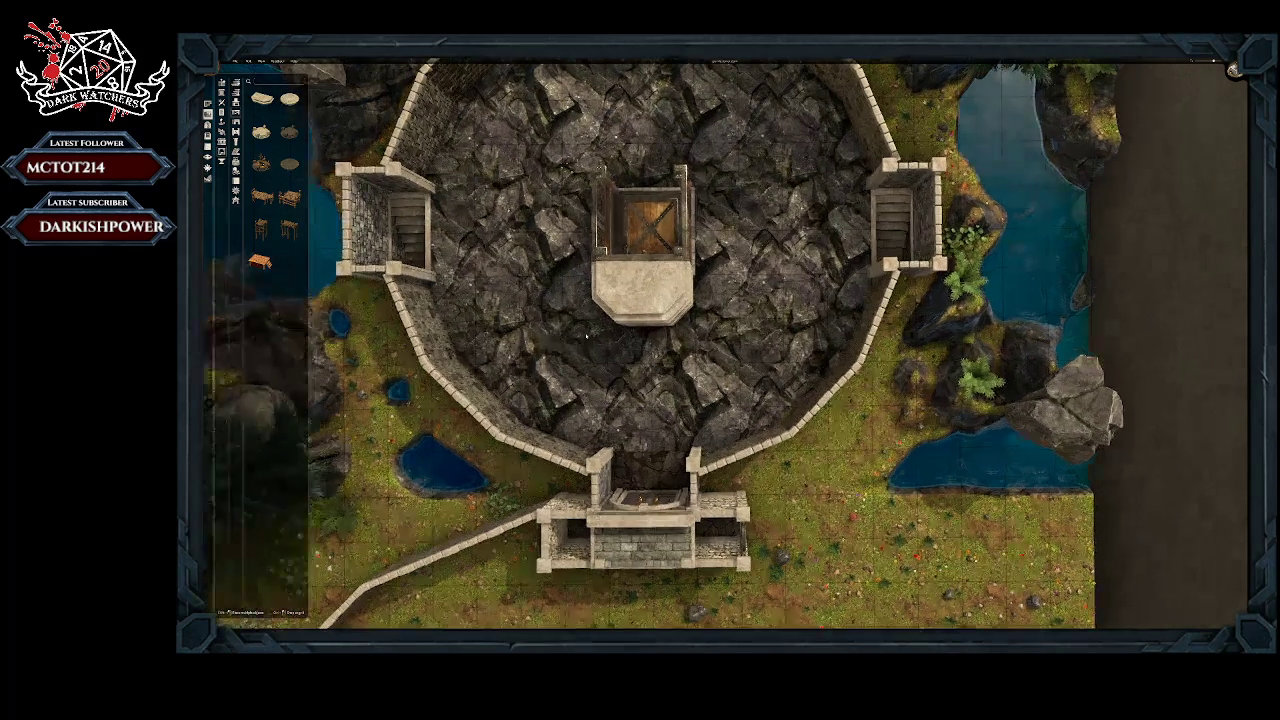
pyautogui.press('s')
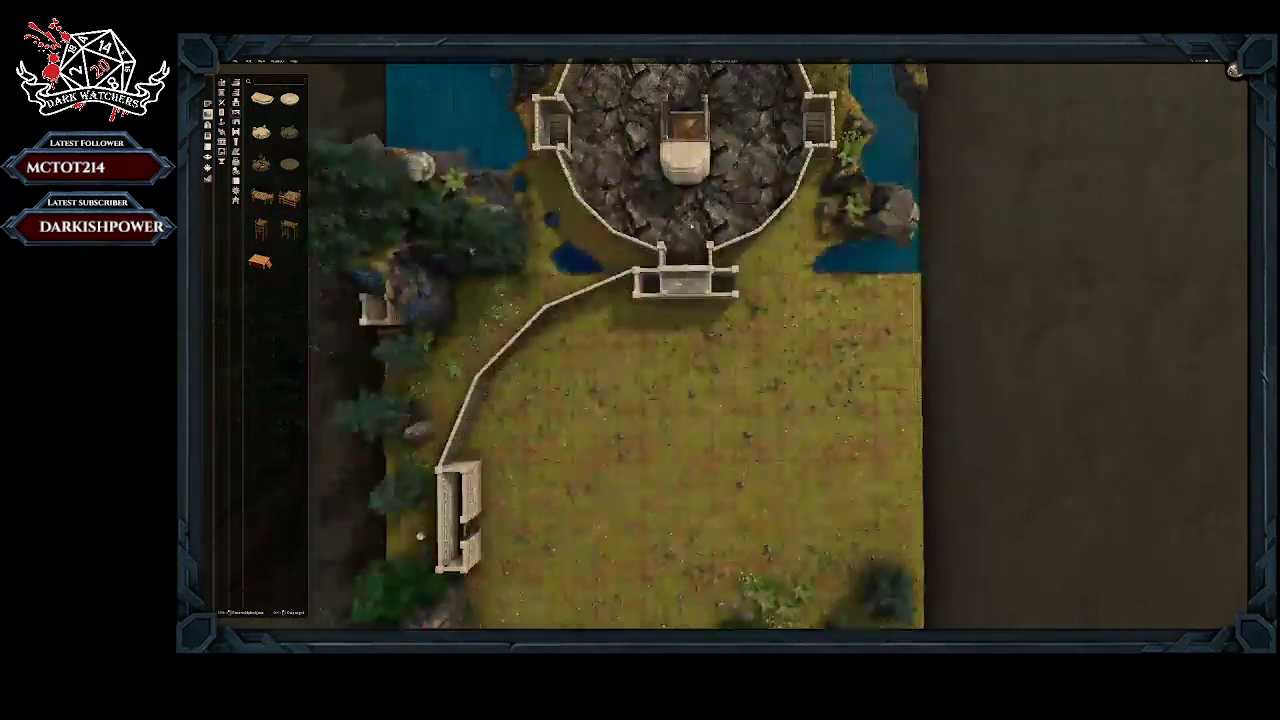
pyautogui.scroll(-3, 690, 397)
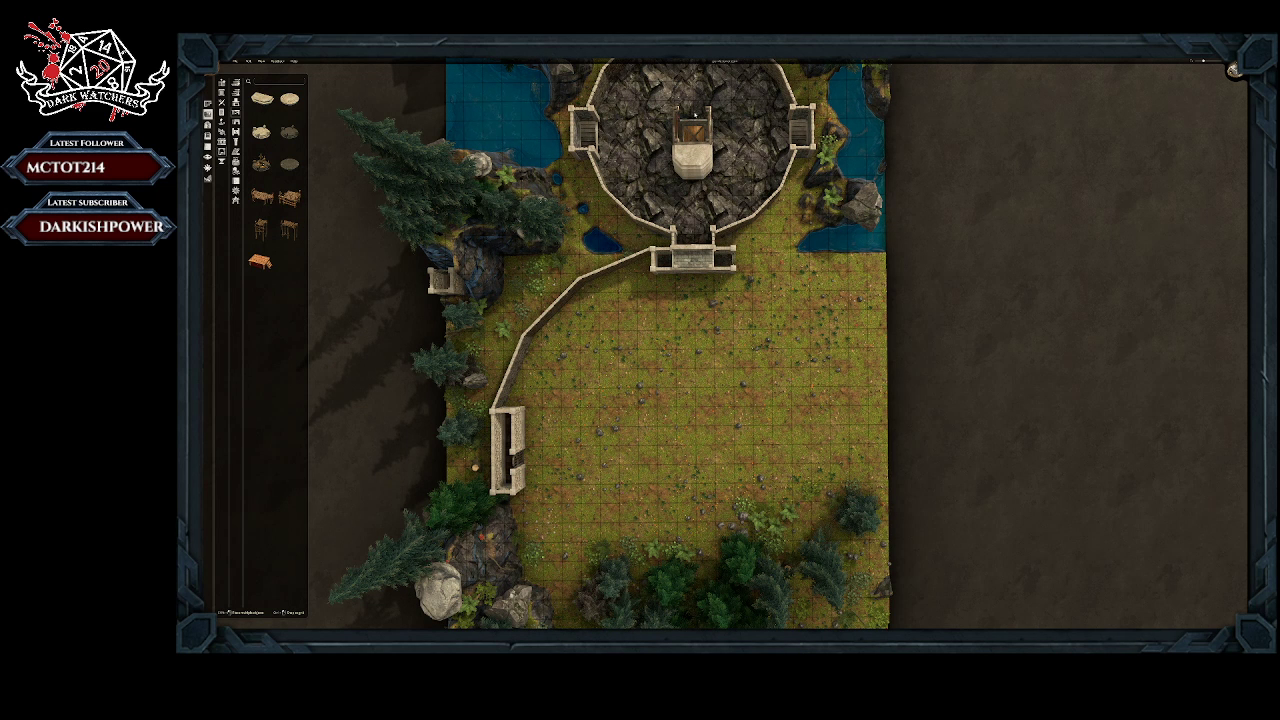
# Step: Delete the whole stack of angular stone platforms beside the elevator
pyautogui.click(704, 159)
pyautogui.scroll(3, 755, 204)
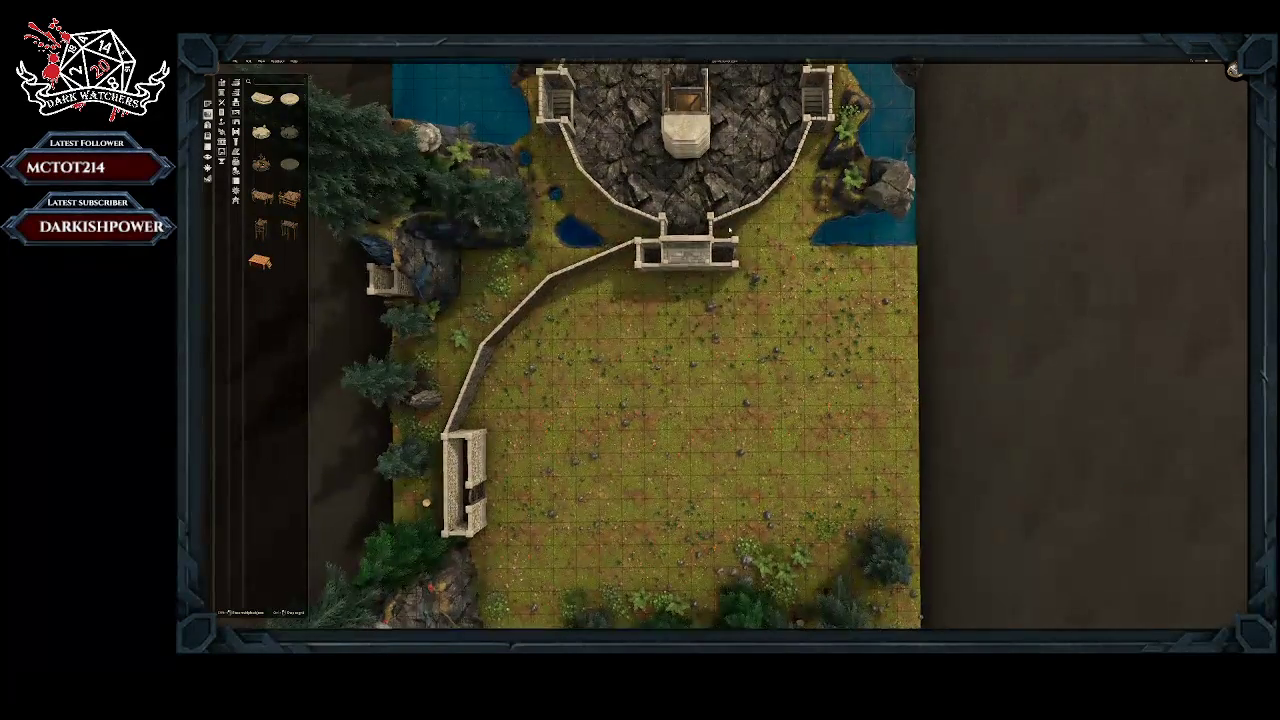
pyautogui.moveTo(733, 196); pyautogui.dragTo(741, 398, button='right')
pyautogui.scroll(6, 723, 325)
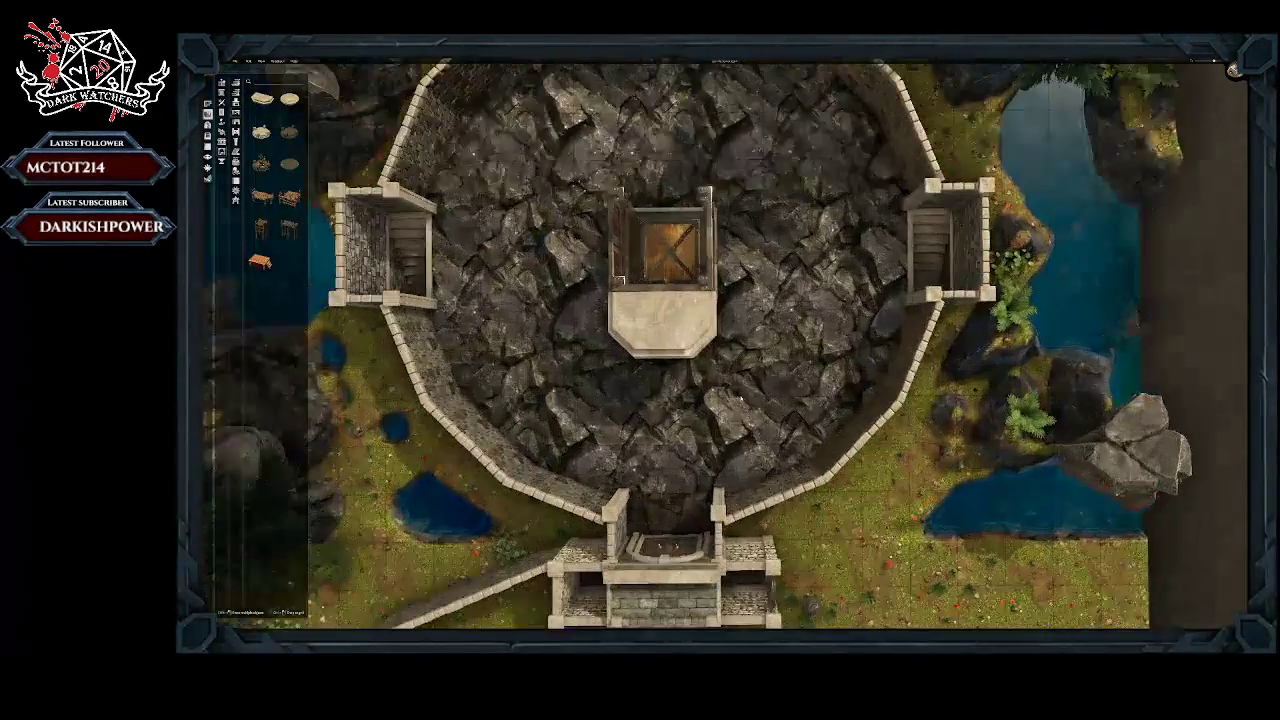
pyautogui.scroll(8, 799, 150)
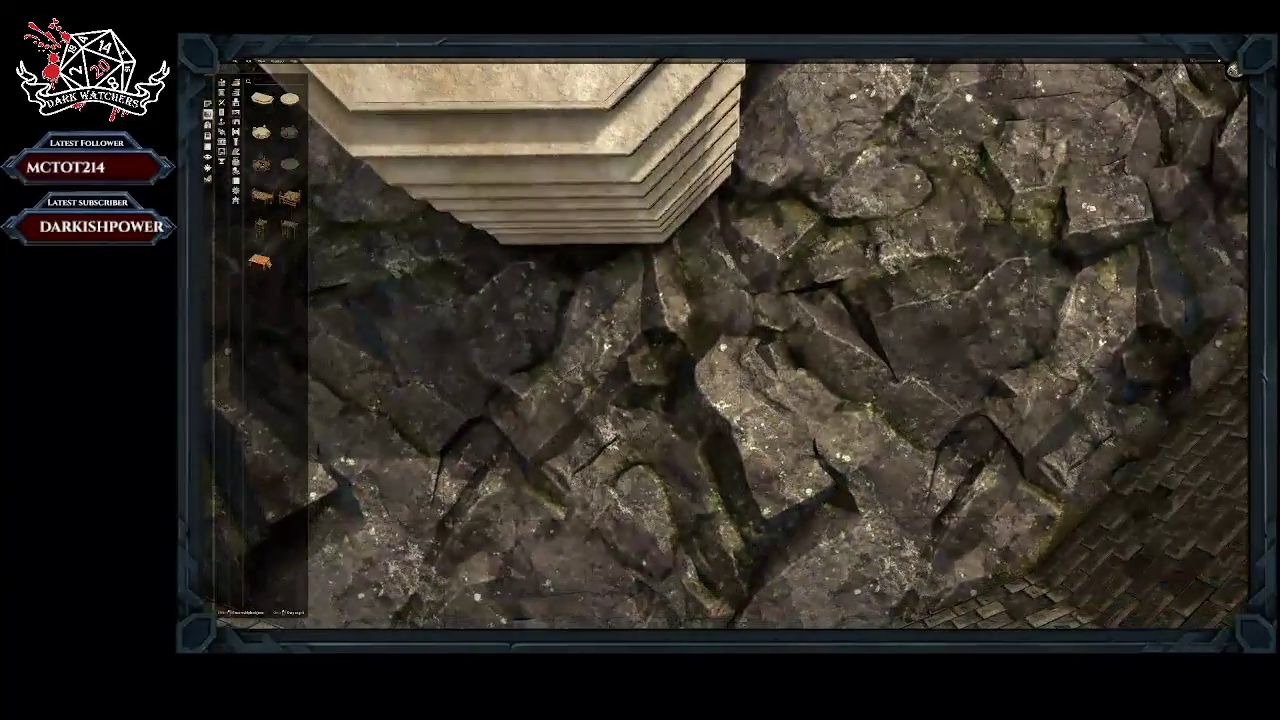
pyautogui.scroll(-10, 740, 200)
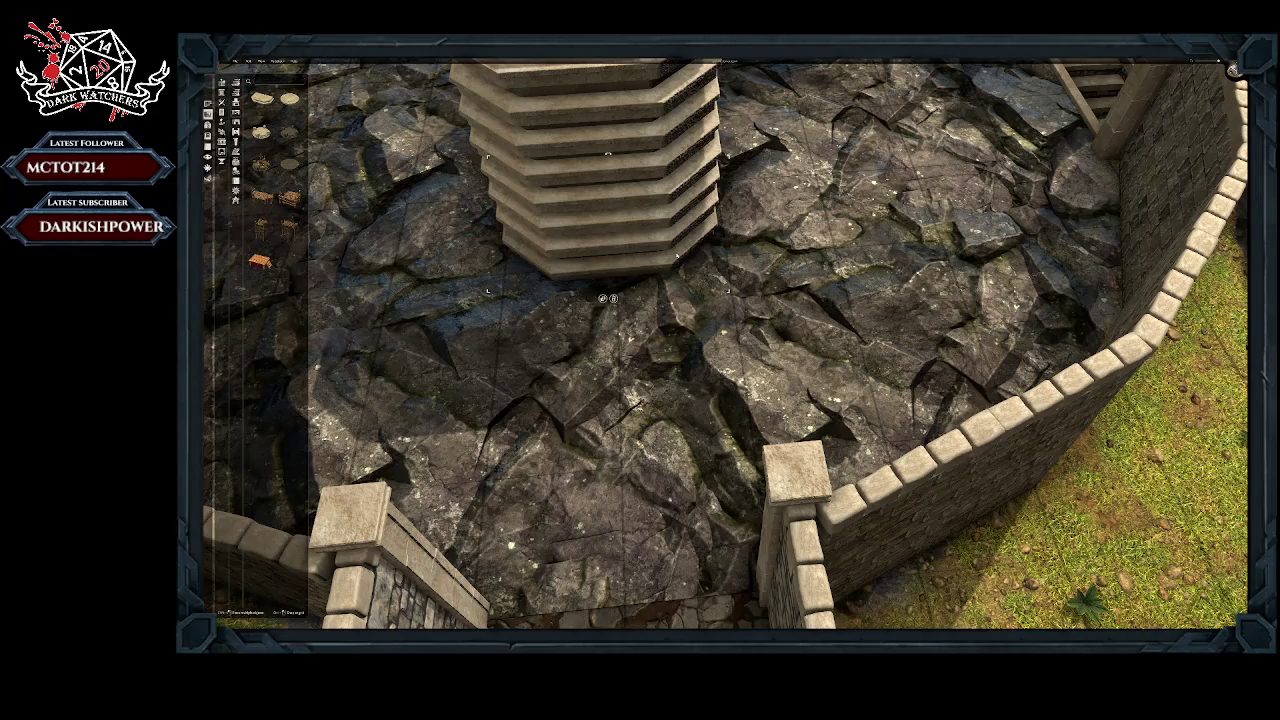
pyautogui.press('Delete')
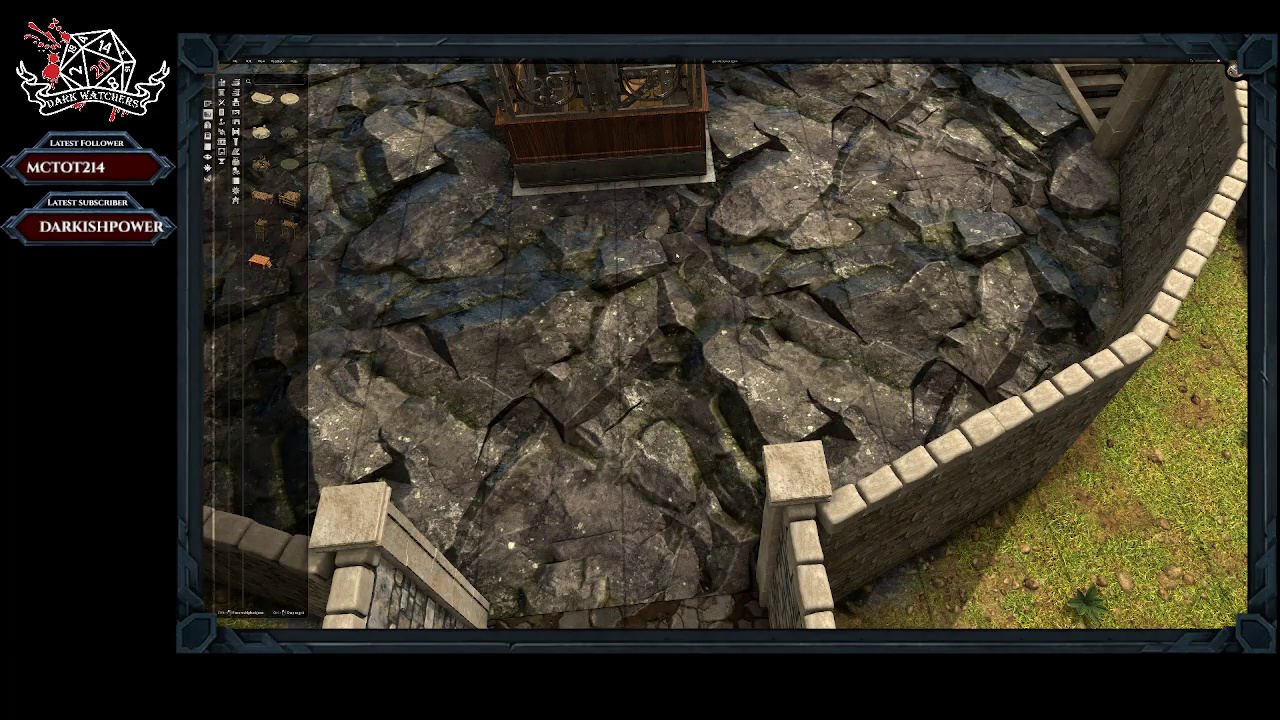
# Step: Browse the prop library's stone ornaments, wooden furniture and tables for pieces that suit the elevator's surroundings
pyautogui.scroll(-10, 660, 160)
pyautogui.moveTo(660, 160); pyautogui.dragTo(670, 333, button='middle')
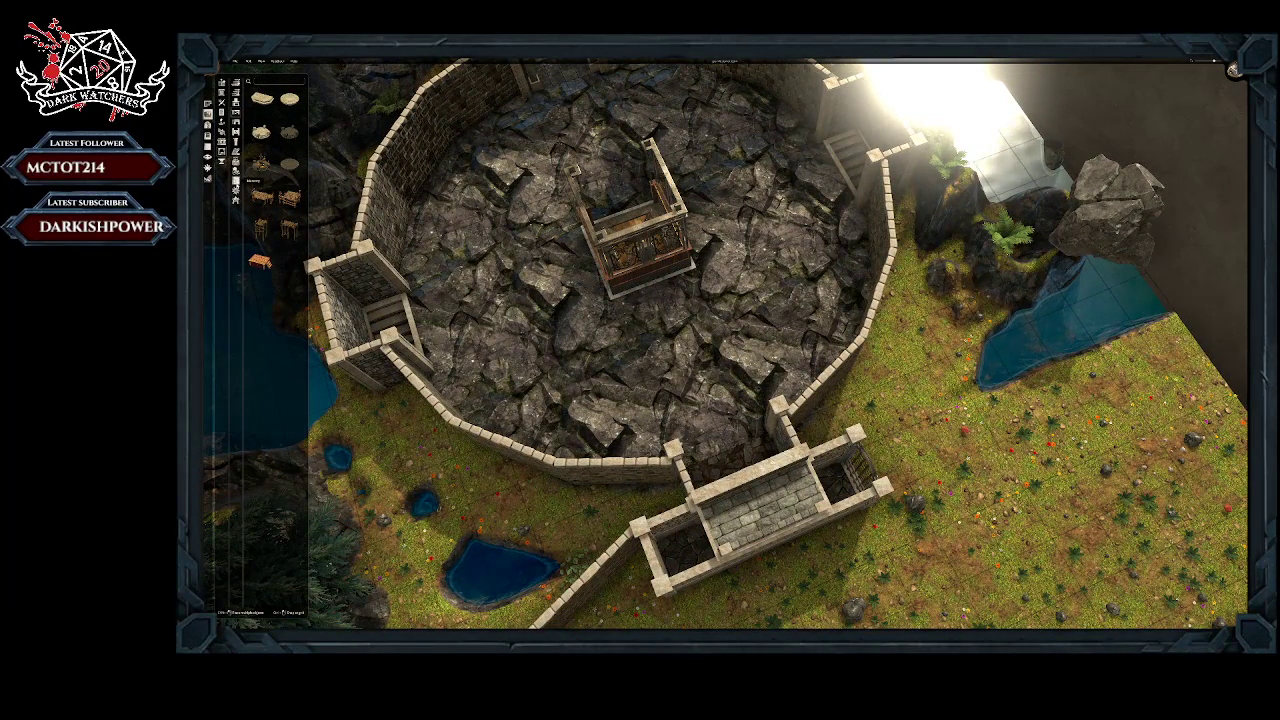
pyautogui.click(236, 172)
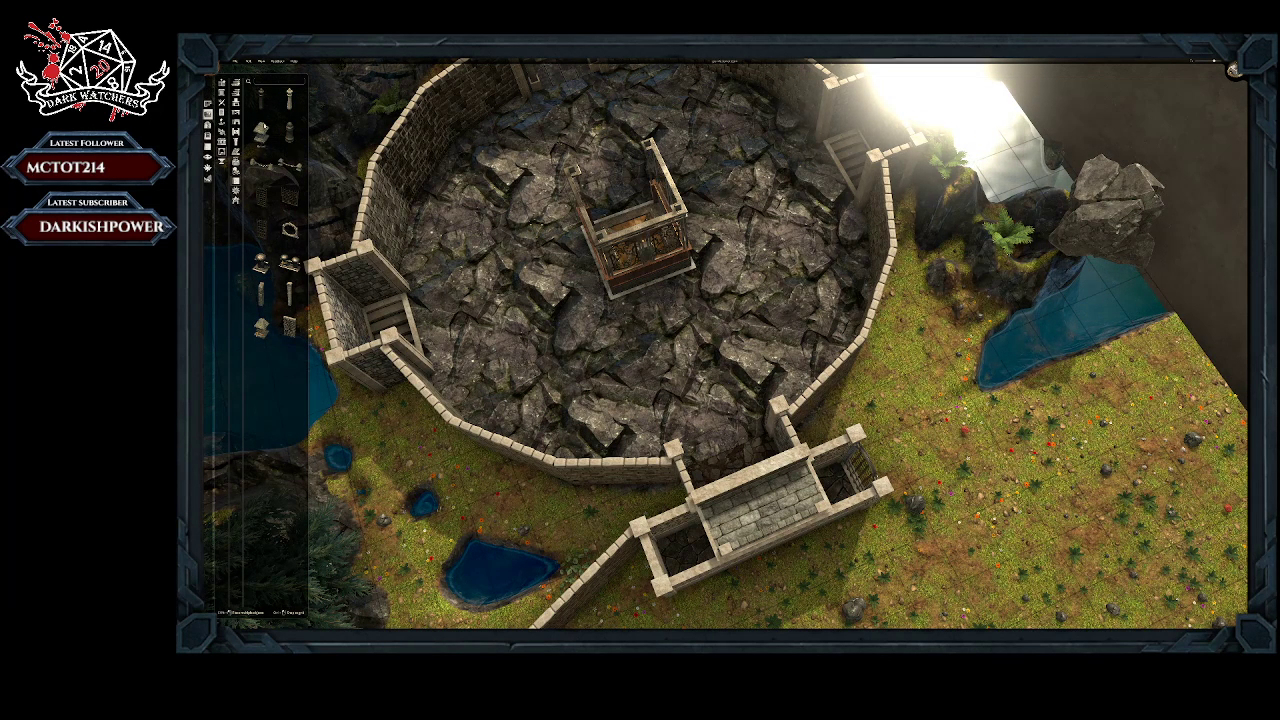
pyautogui.click(289, 327)
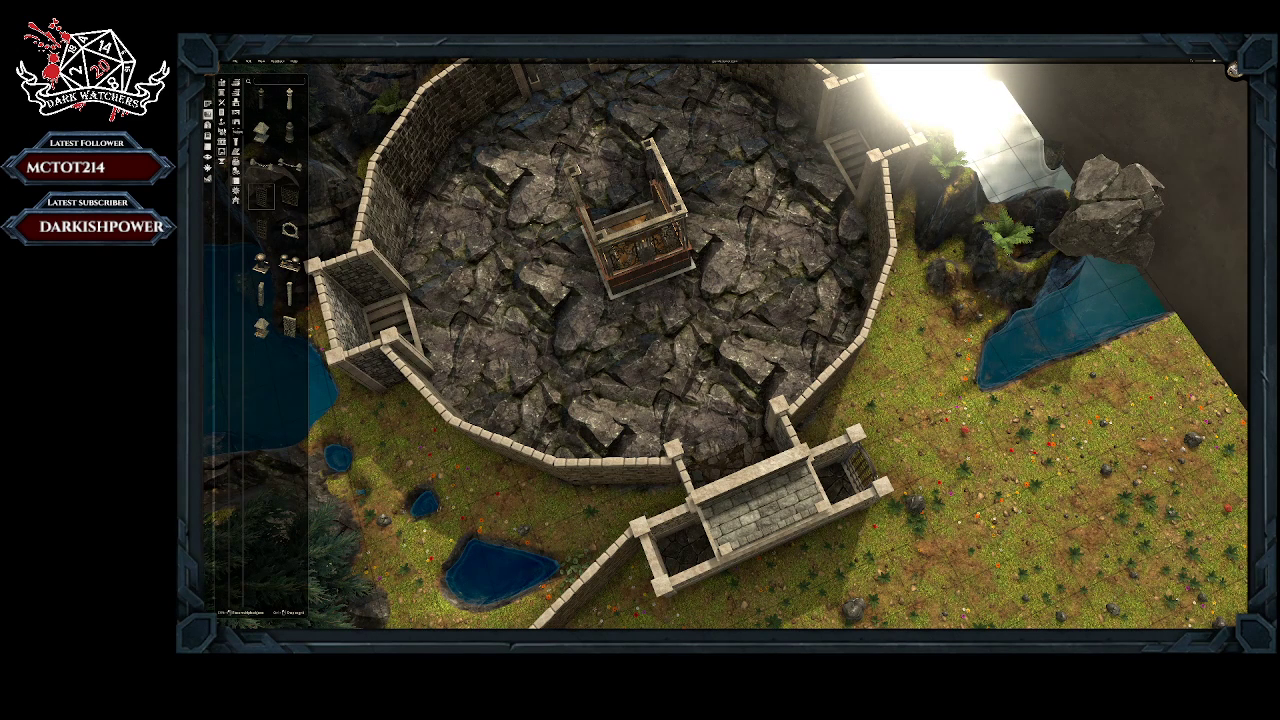
pyautogui.click(237, 108)
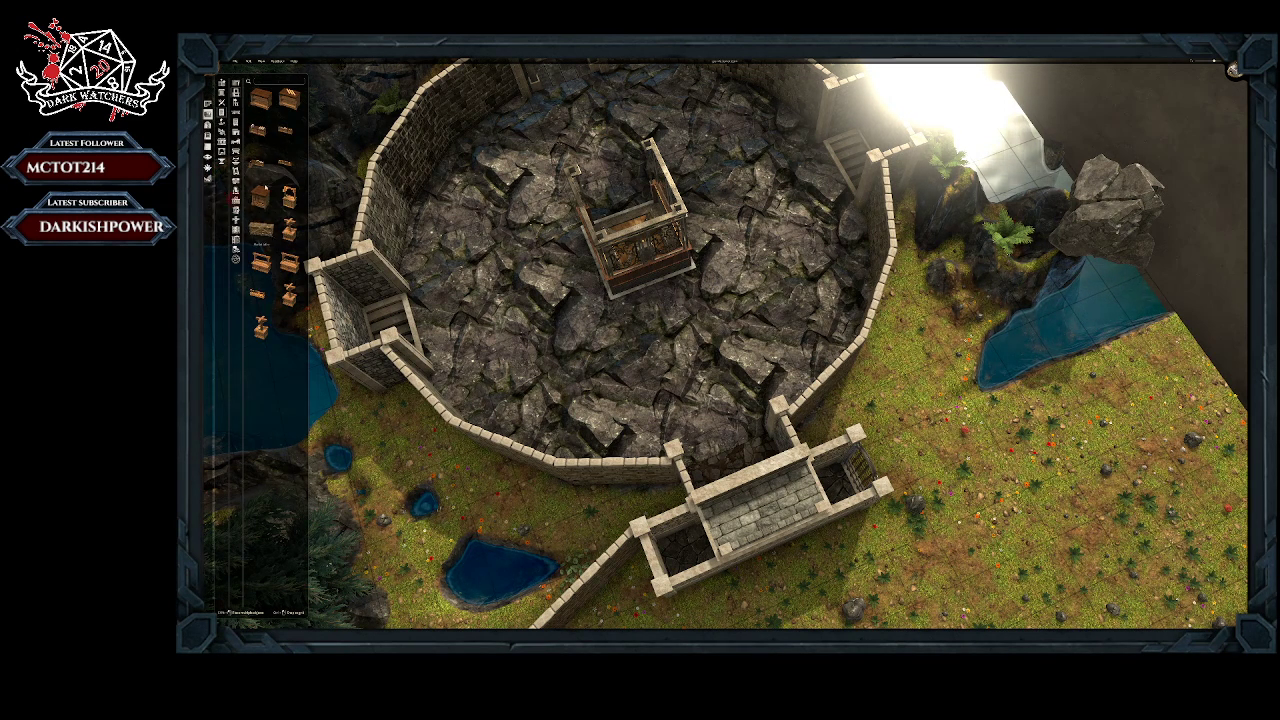
pyautogui.click(238, 87)
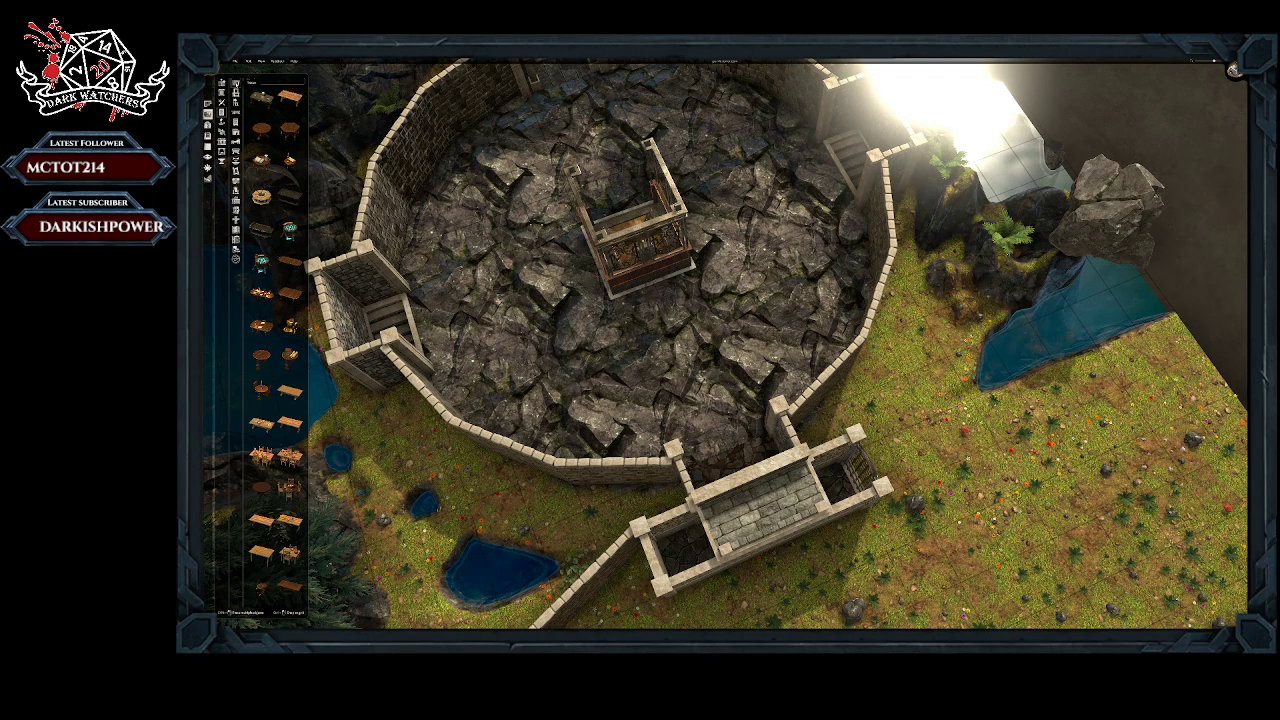
pyautogui.scroll(-1, 283, 236)
pyautogui.scroll(-2, 283, 238)
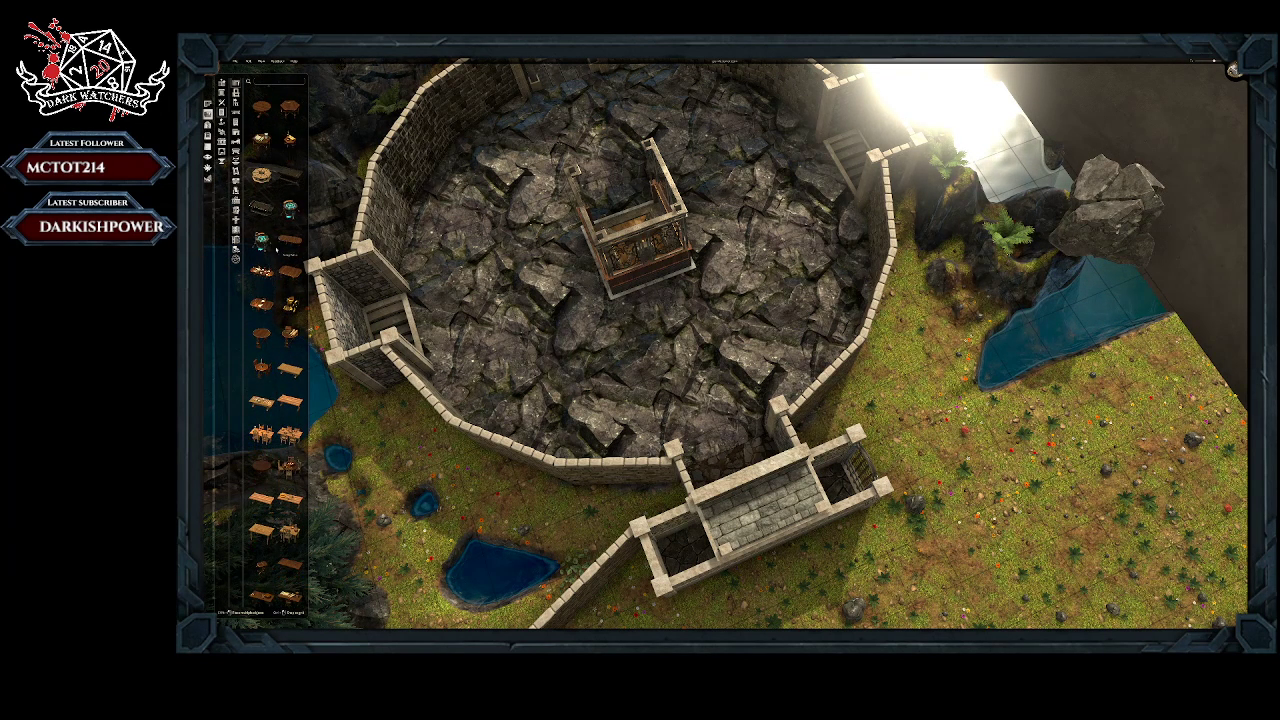
pyautogui.scroll(2, 276, 301)
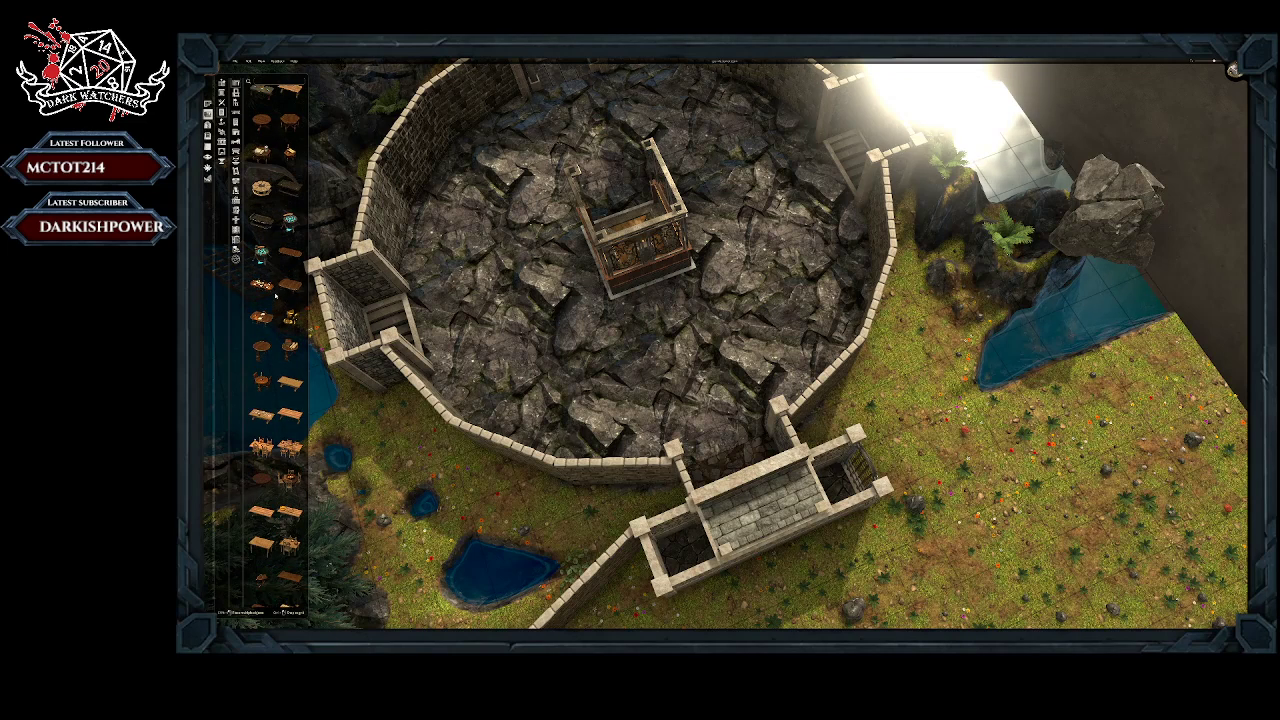
pyautogui.scroll(-5, 262, 97)
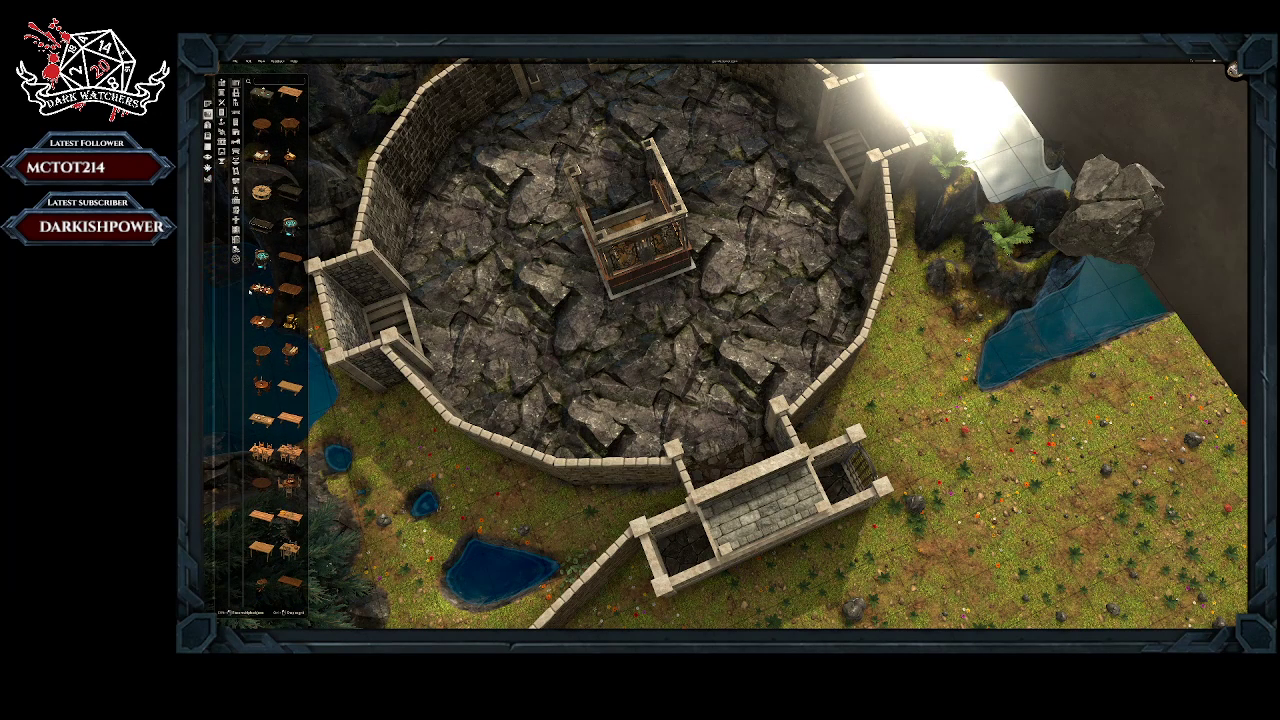
pyautogui.scroll(-6, 256, 245)
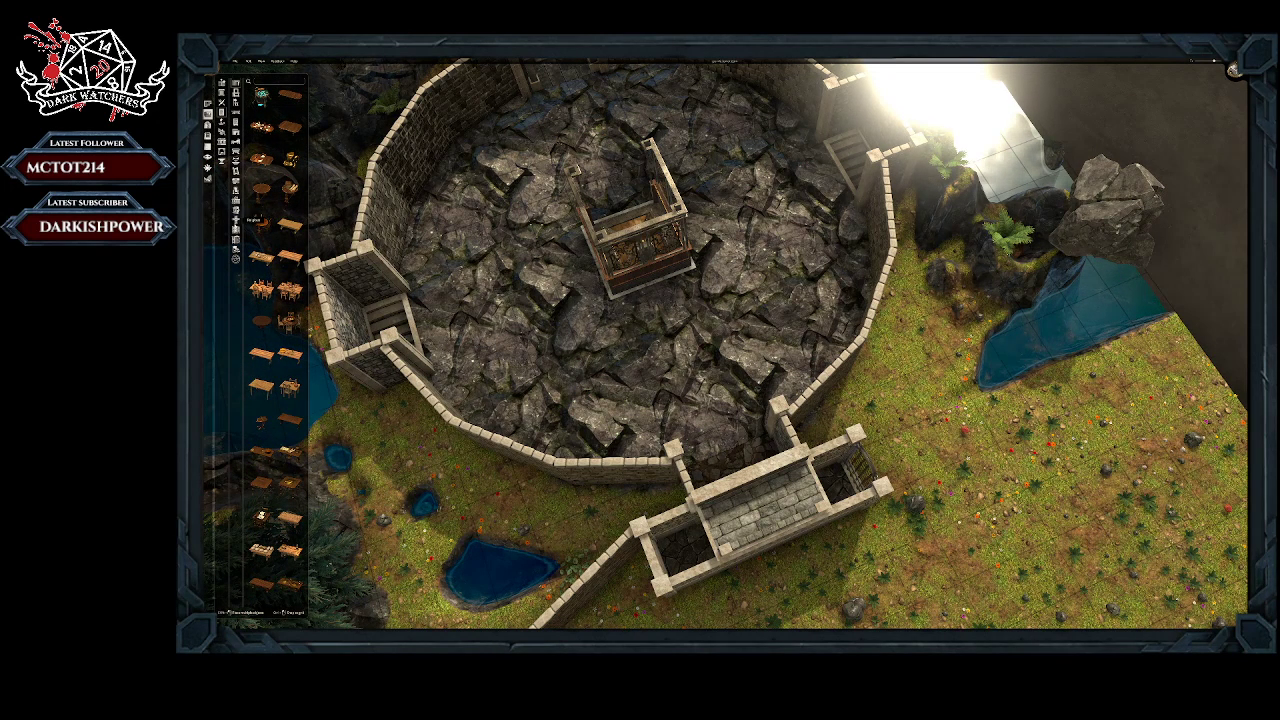
# Step: Place the pale irregular stone slab table on the courtyard floor between the elevator and the arched wooden door
pyautogui.click(236, 220)
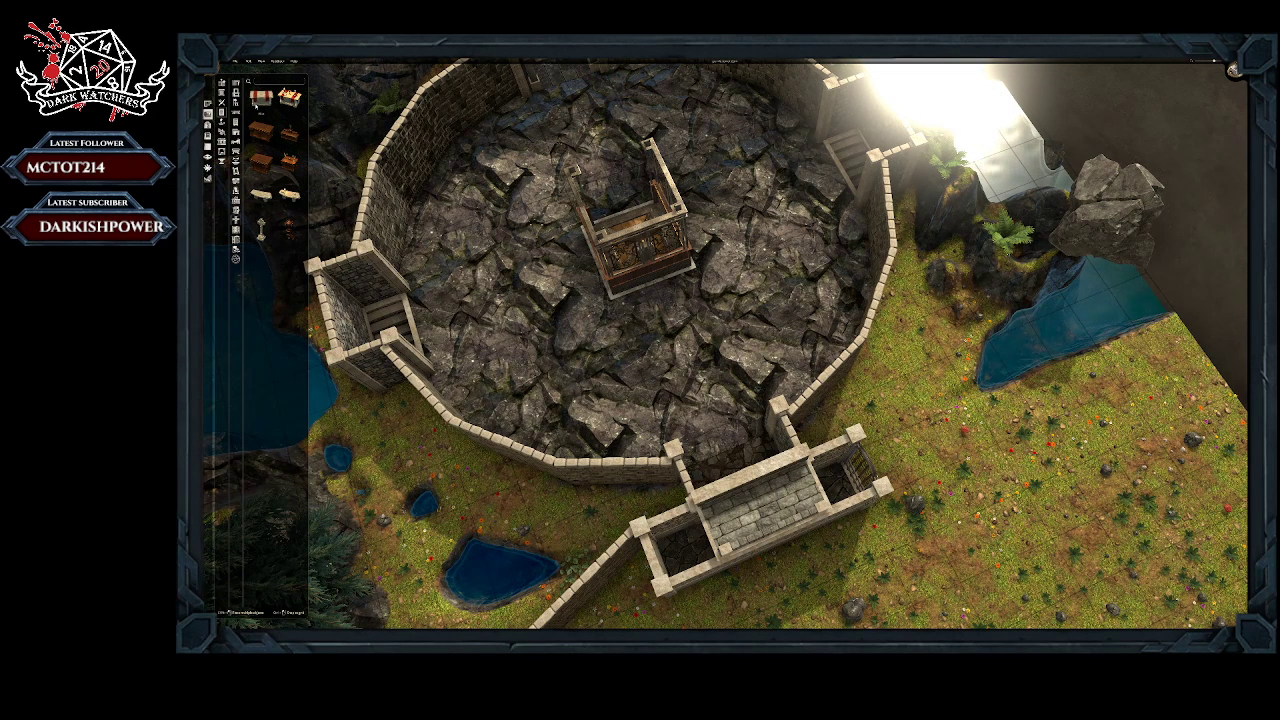
pyautogui.click(262, 97)
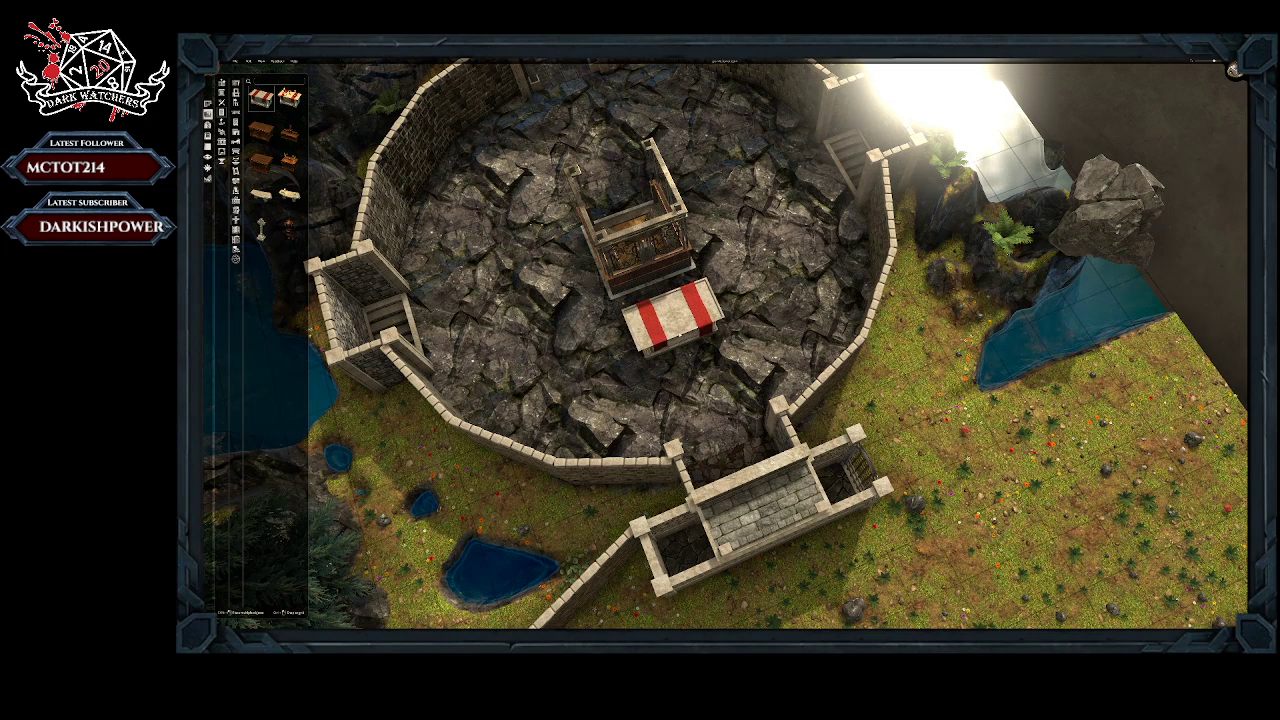
pyautogui.rightClick(680, 335)
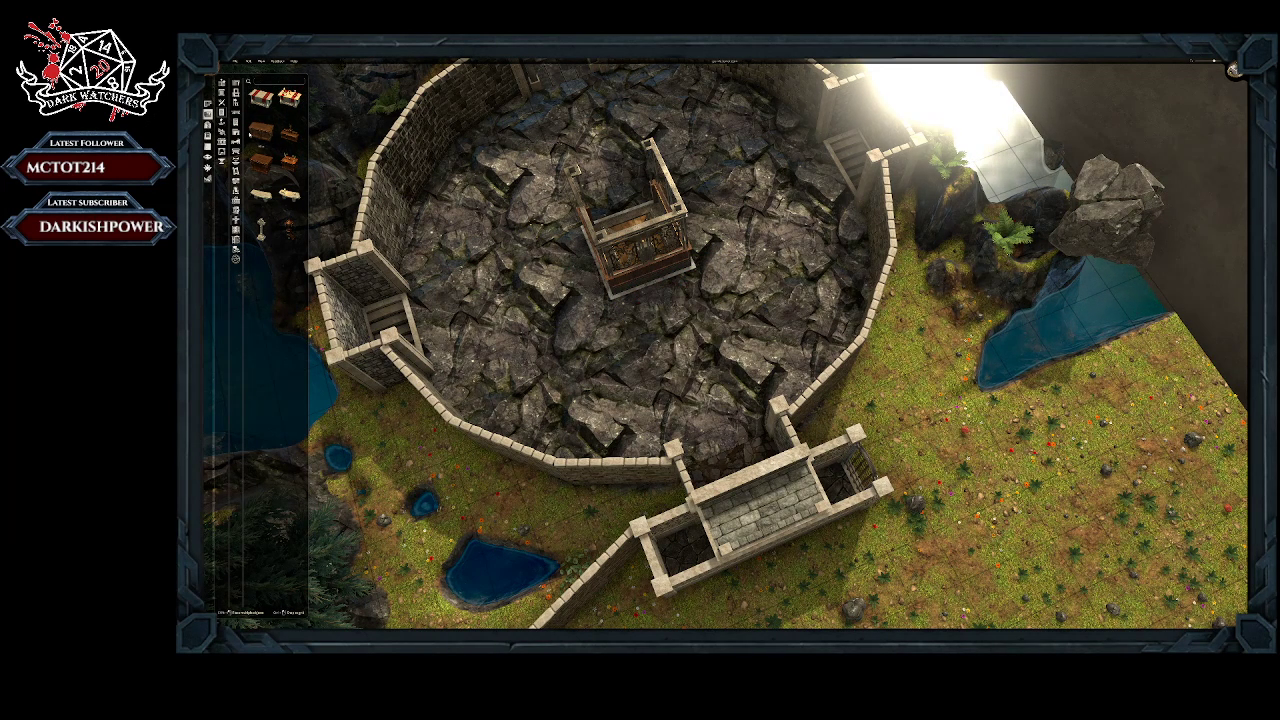
pyautogui.click(261, 194)
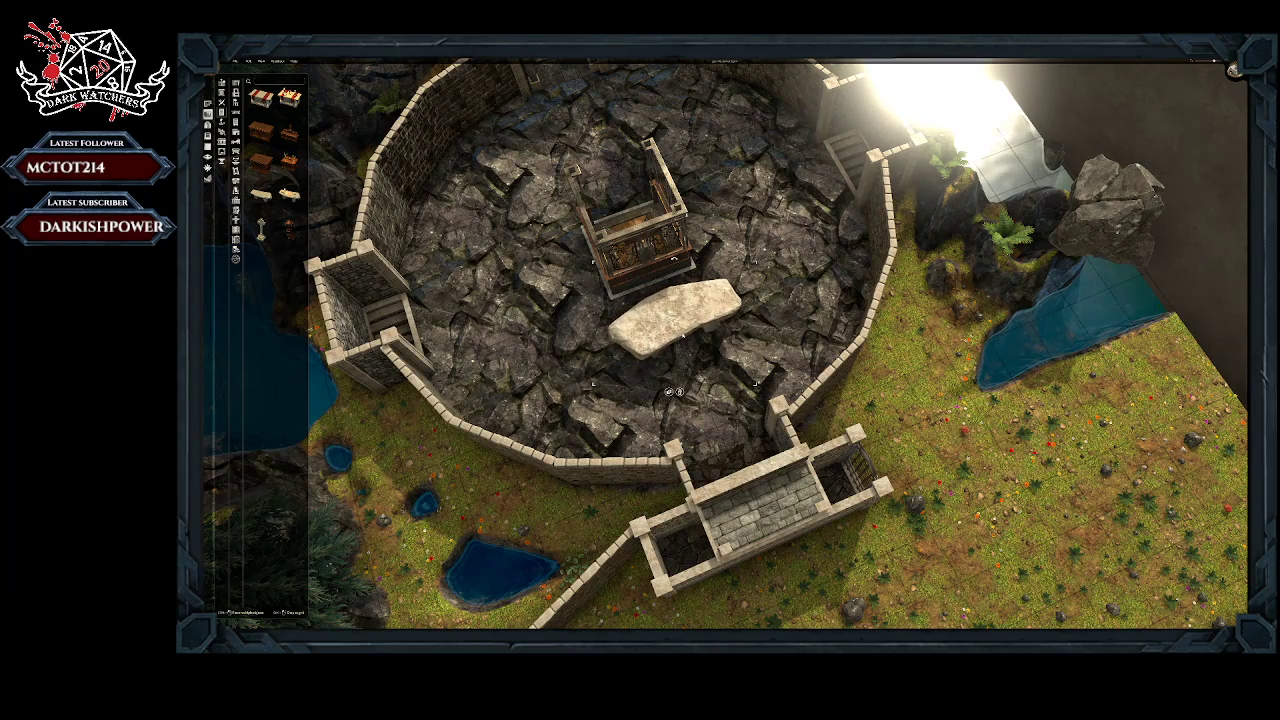
pyautogui.moveTo(684, 337); pyautogui.dragTo(415, 317, button='right')
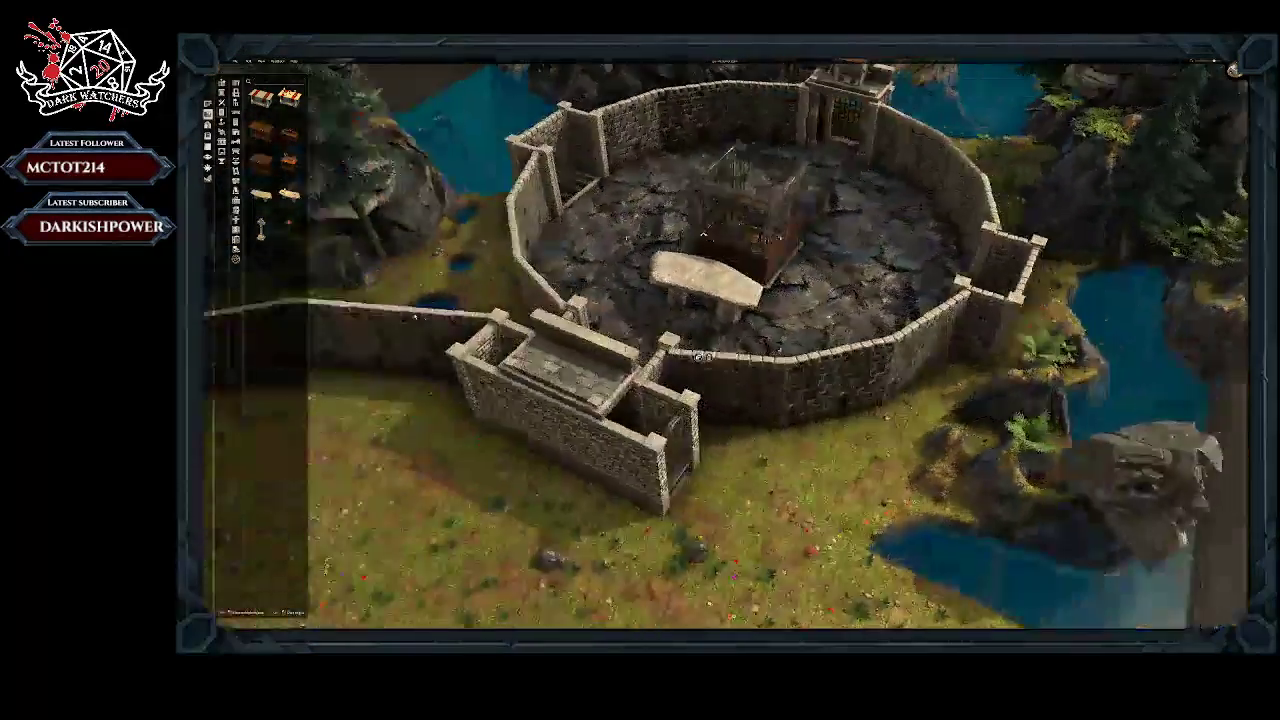
pyautogui.moveTo(703, 356); pyautogui.dragTo(678, 369, button='right')
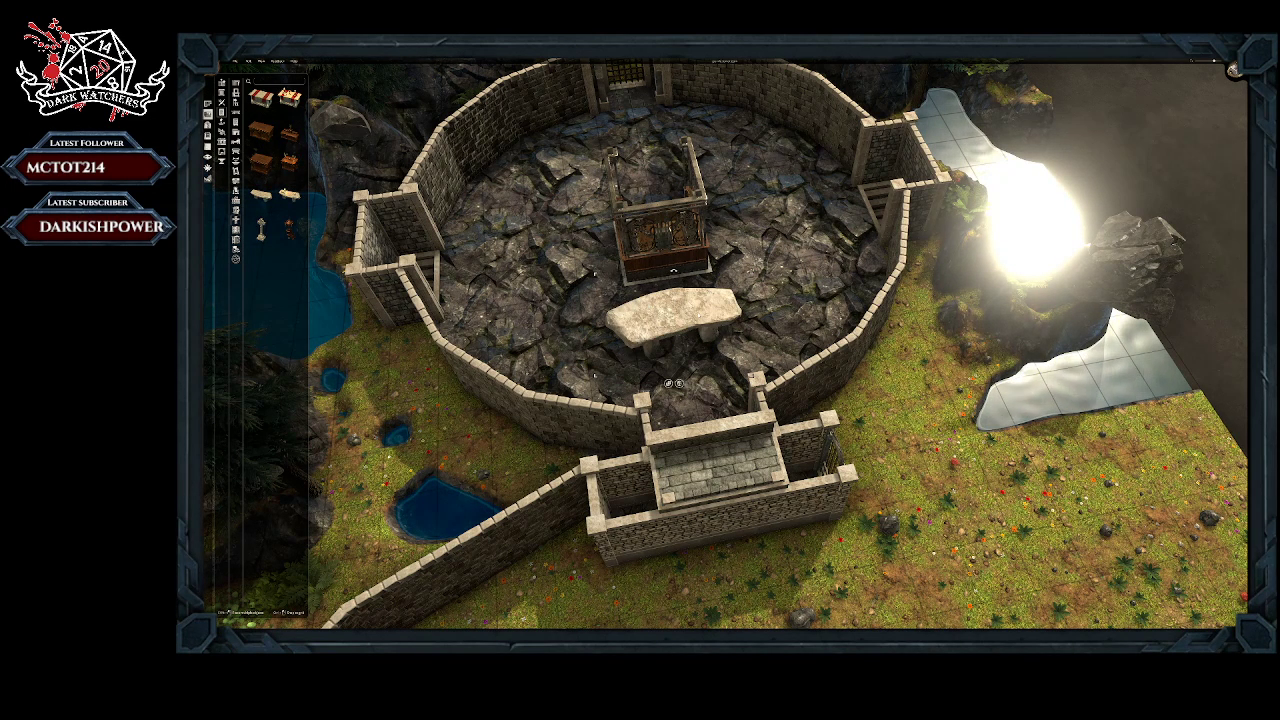
pyautogui.press('r')
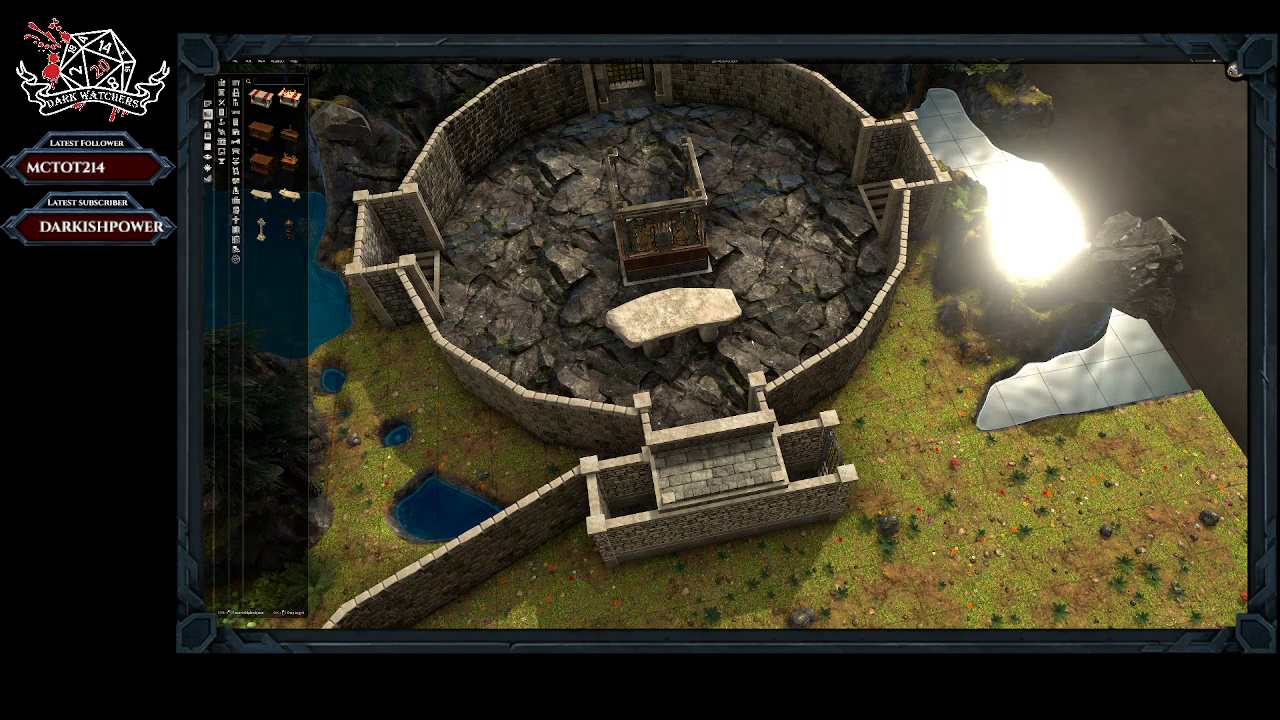
# Step: Examine the stone table's position beside the elevator and the free courtyard floor from several angles and from above
pyautogui.scroll(-3, 642, 243)
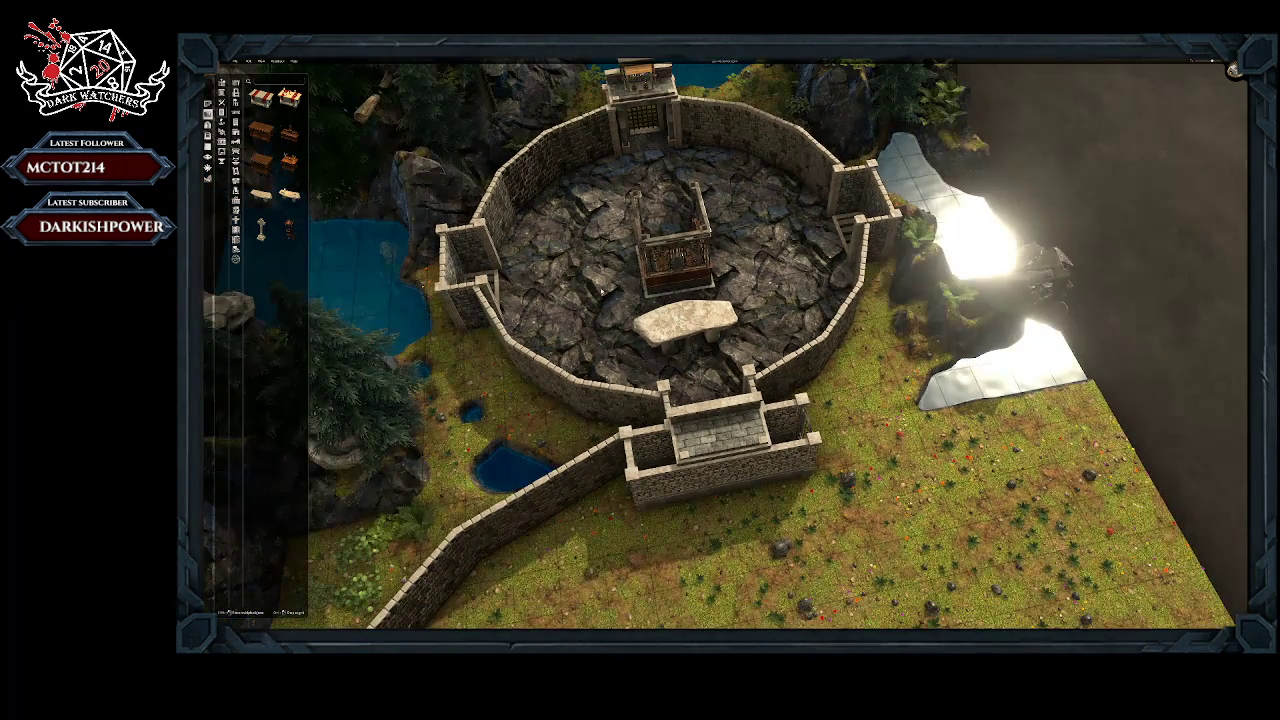
pyautogui.moveTo(602, 290); pyautogui.dragTo(629, 296, button='right')
pyautogui.scroll(-1, 629, 296)
pyautogui.scroll(1, 629, 296)
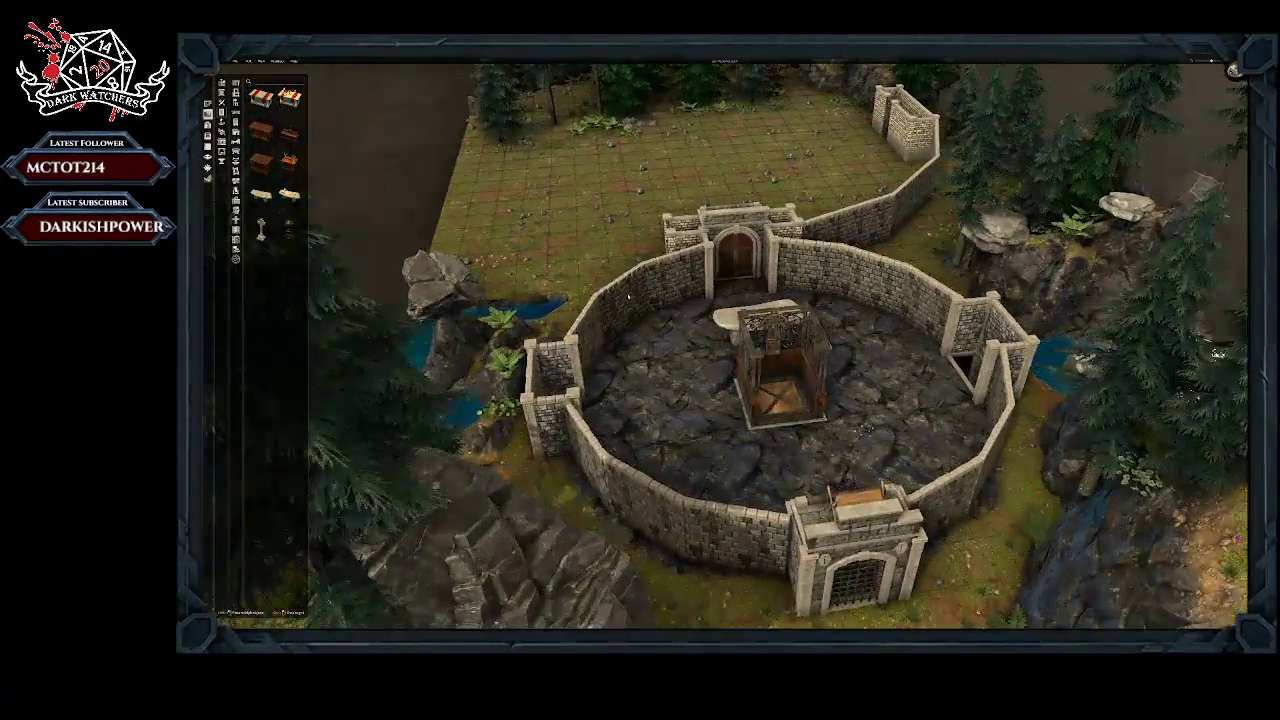
pyautogui.scroll(5, 629, 296)
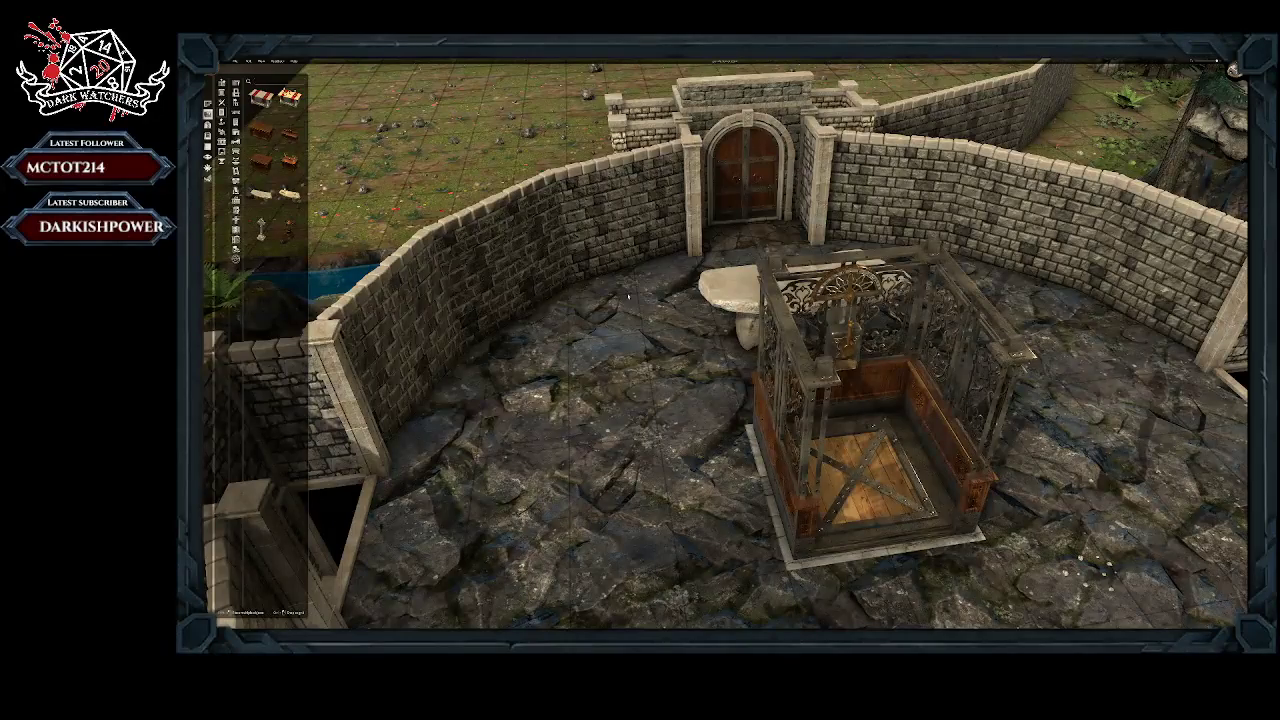
pyautogui.moveTo(618, 347); pyautogui.dragTo(597, 392, button='right')
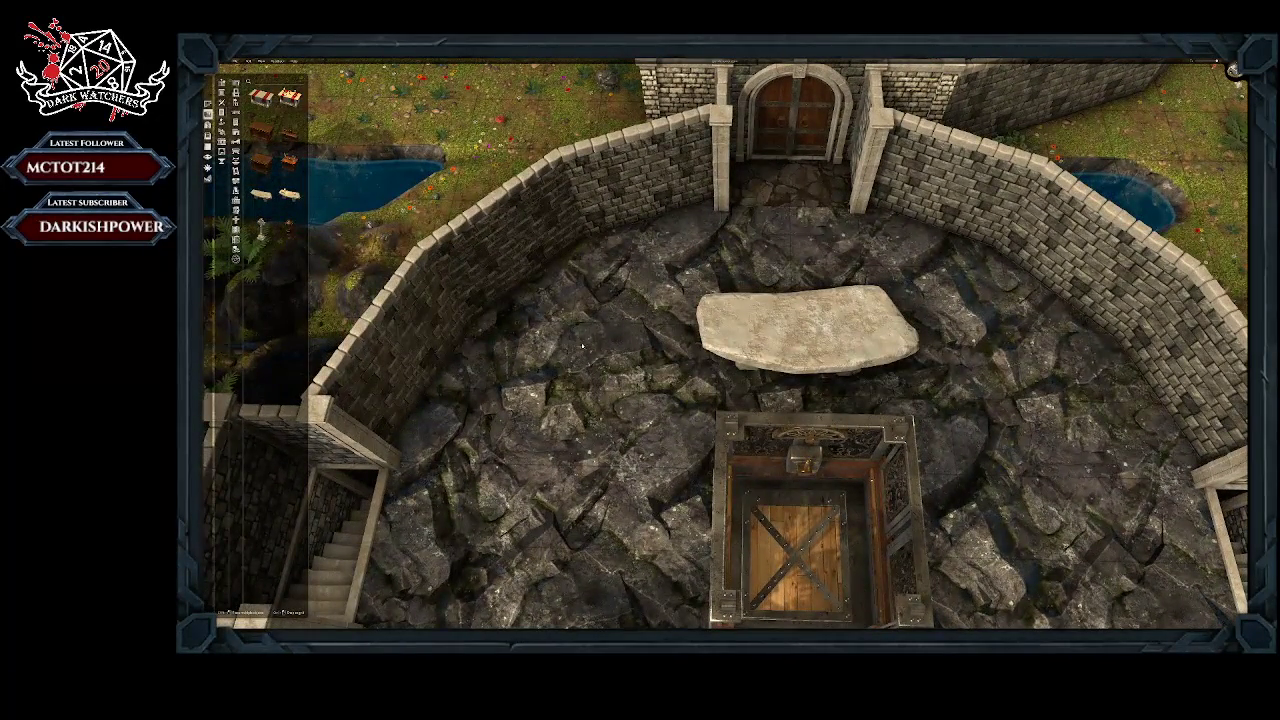
pyautogui.scroll(-4, 641, 285)
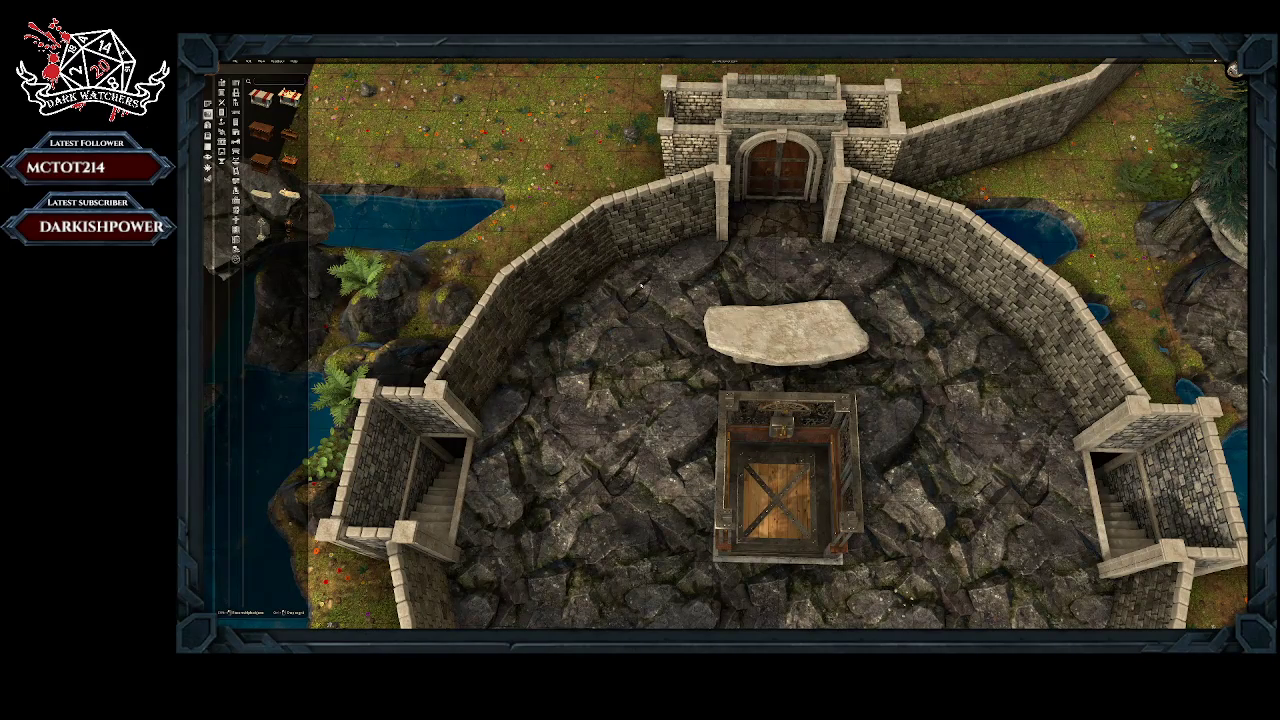
pyautogui.scroll(-3, 641, 285)
pyautogui.moveTo(641, 285); pyautogui.dragTo(631, 412, button='middle')
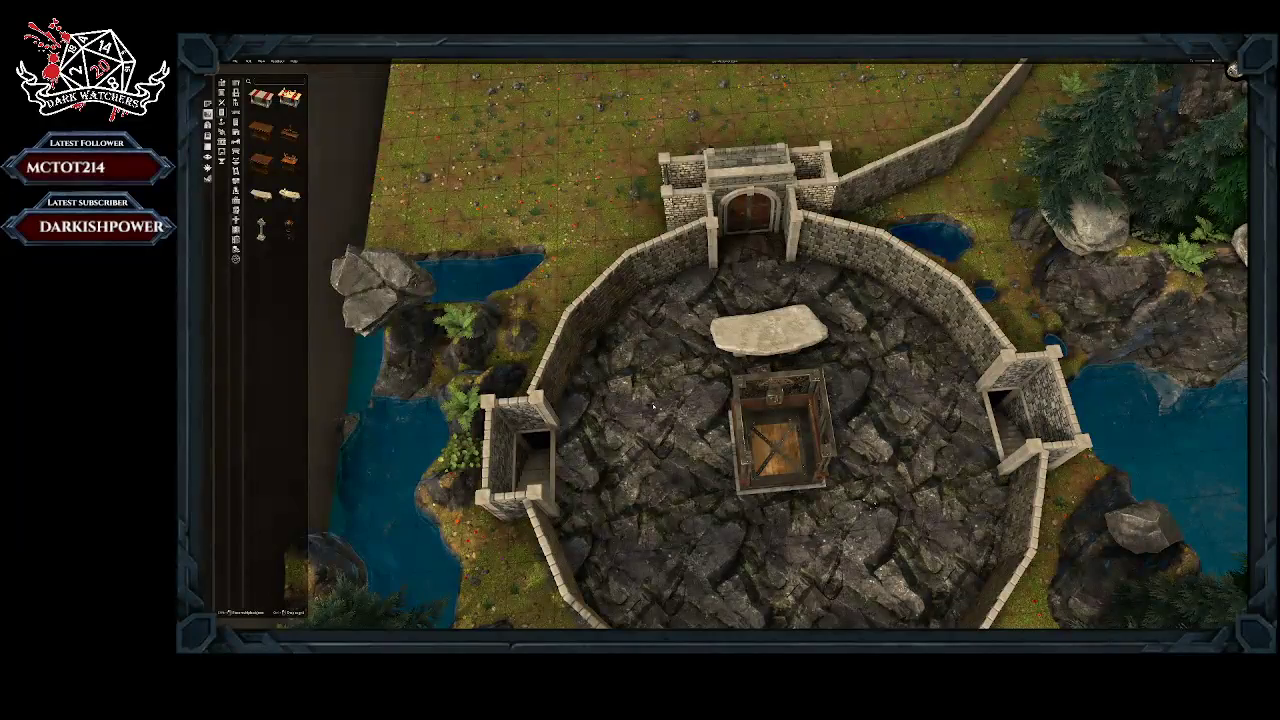
pyautogui.scroll(1, 631, 412)
pyautogui.scroll(1, 631, 412)
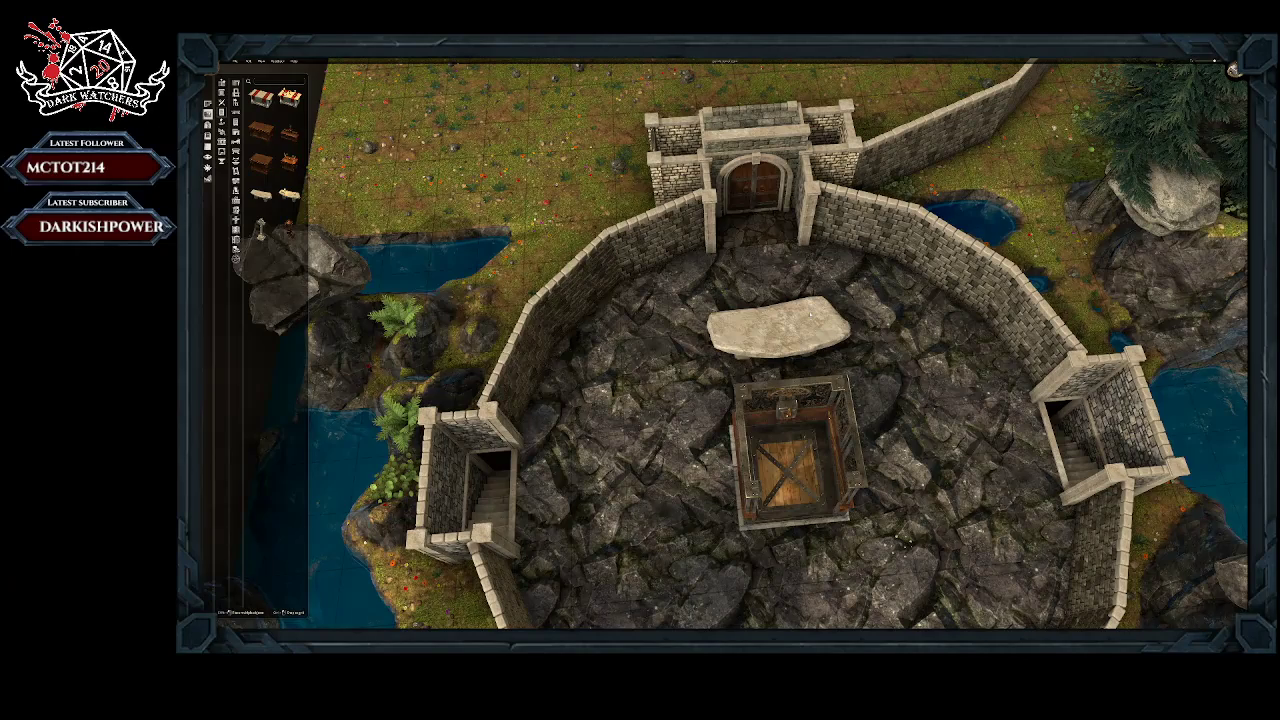
pyautogui.scroll(-5, 637, 352)
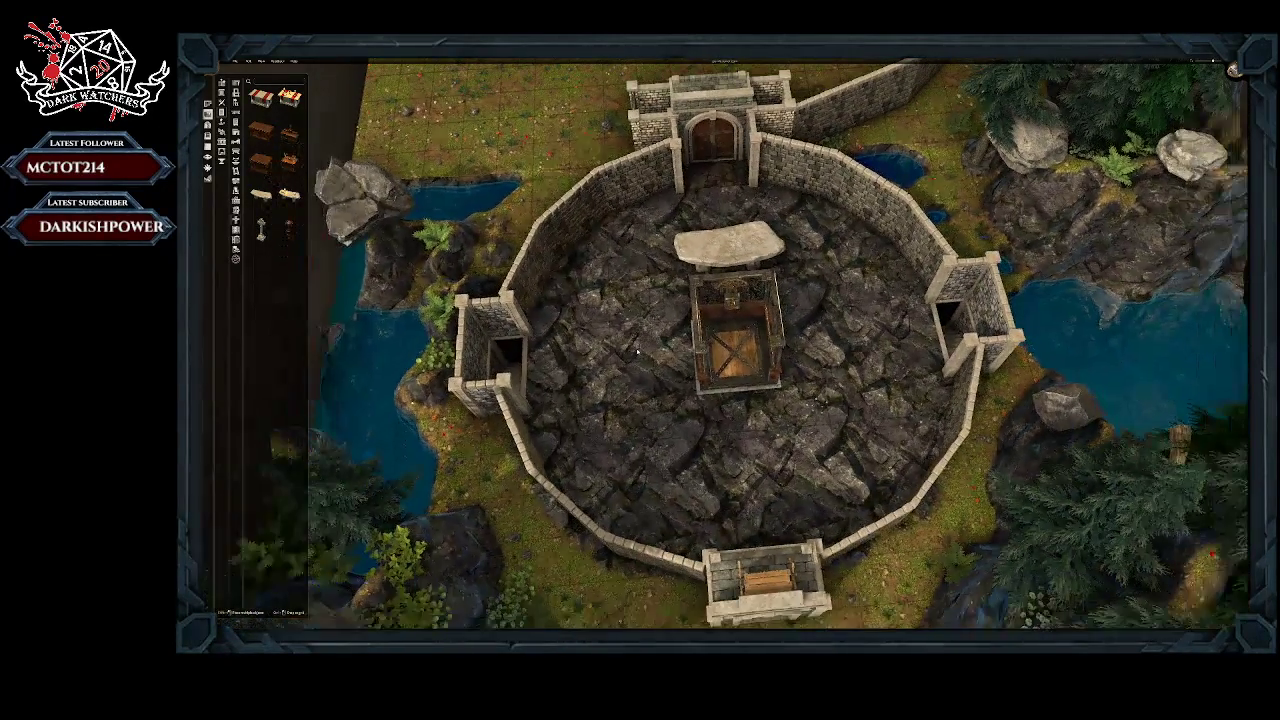
pyautogui.moveTo(637, 352); pyautogui.dragTo(738, 428, button='right')
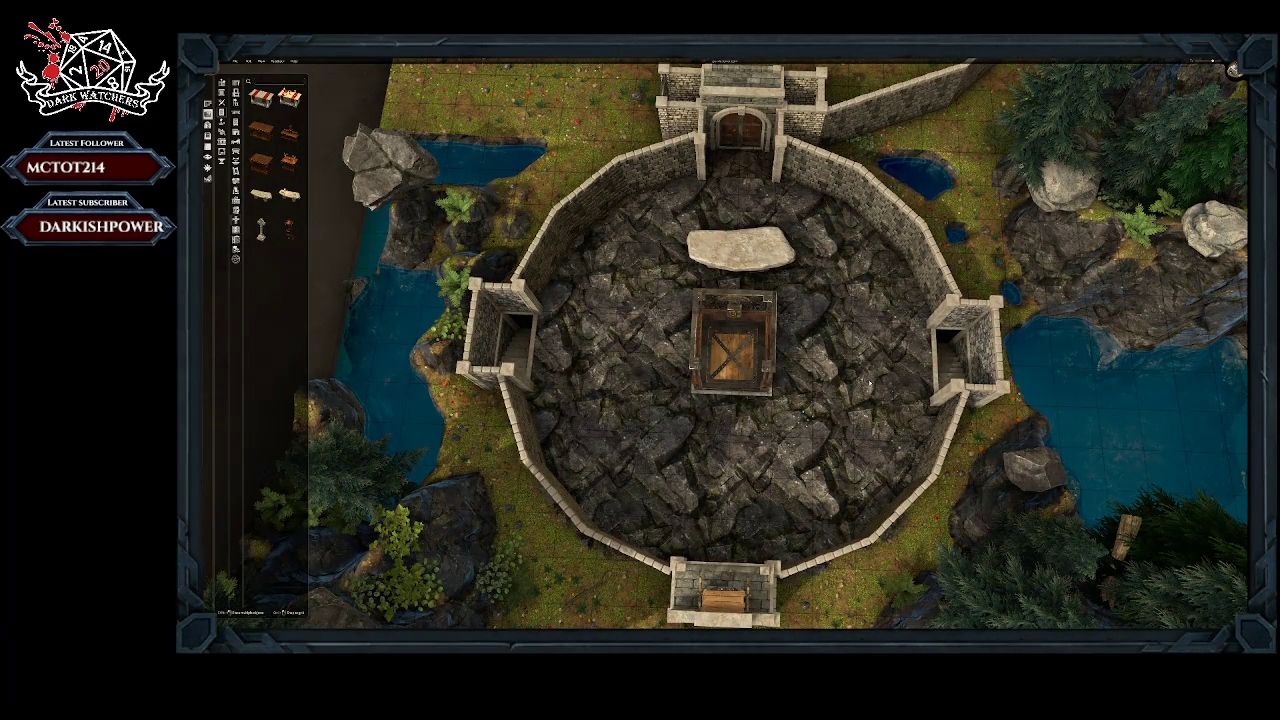
pyautogui.scroll(-2, 873, 381)
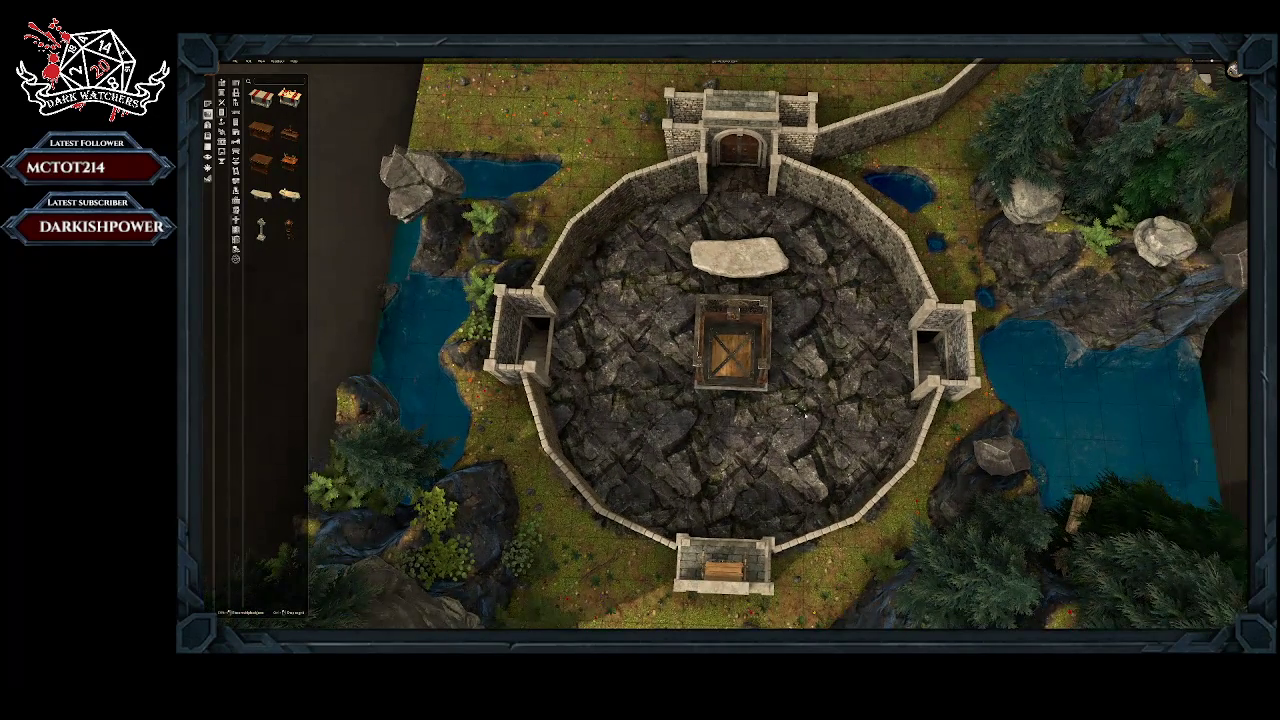
pyautogui.moveTo(805, 415); pyautogui.dragTo(834, 408, button='middle')
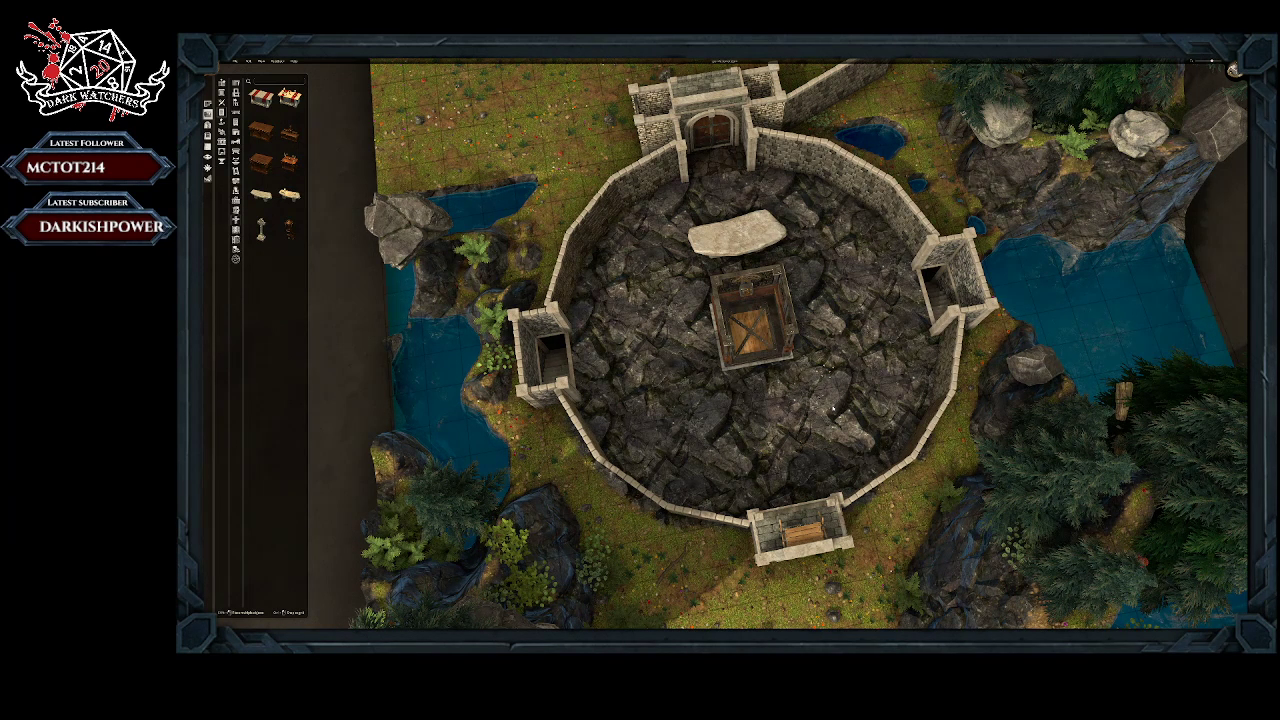
# Step: Survey the whole castle map from above, including the open grass field, the curved outer wall and the waterways
pyautogui.scroll(-4, 833, 408)
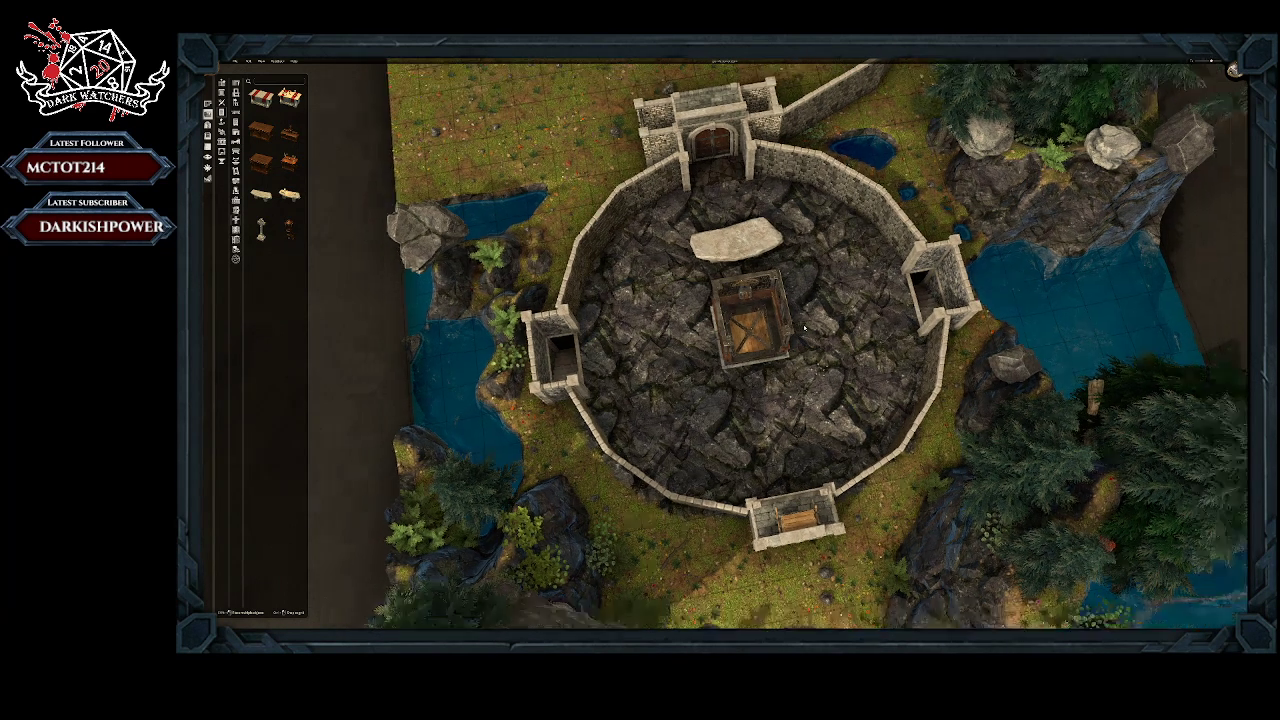
pyautogui.moveTo(928, 308); pyautogui.dragTo(816, 384, button='right')
pyautogui.scroll(-5, 816, 384)
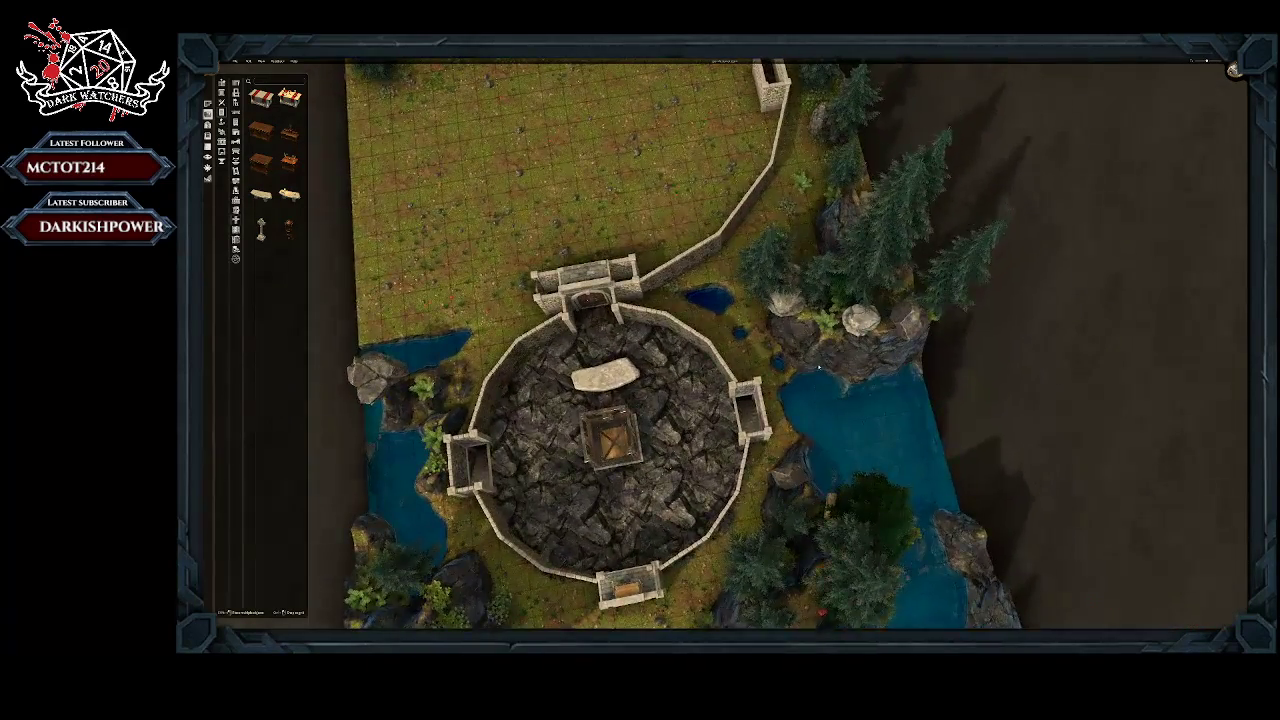
pyautogui.moveTo(817, 338)
pyautogui.mouseDown(button='middle')
pyautogui.moveTo(786, 339)
pyautogui.moveTo(800, 341)
pyautogui.mouseUp(button='middle')
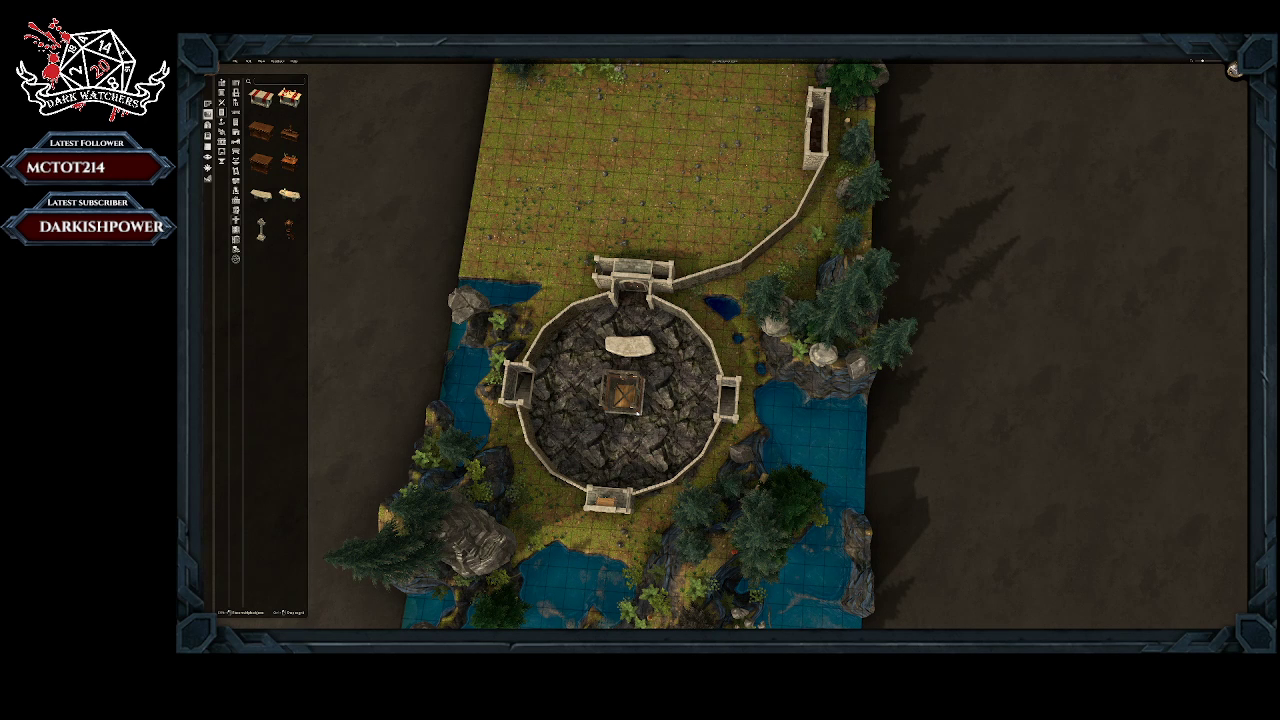
pyautogui.moveTo(643, 227); pyautogui.dragTo(655, 236, button='middle')
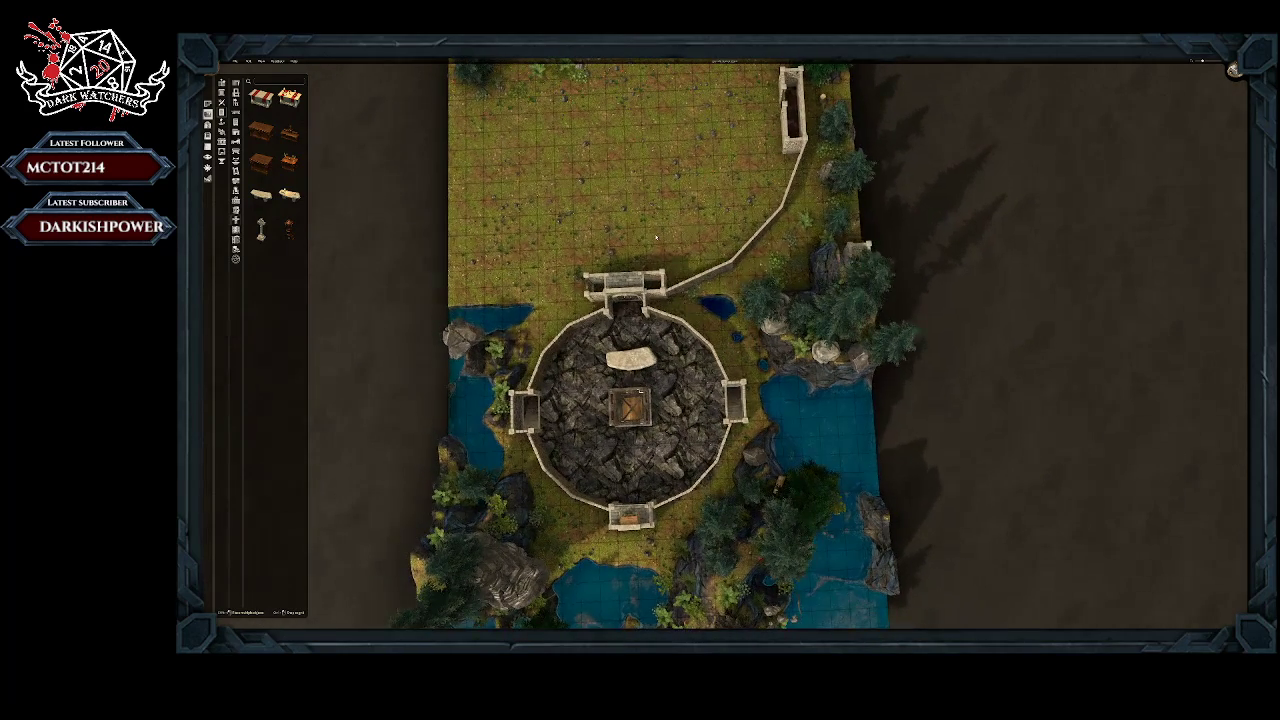
pyautogui.moveTo(655, 236); pyautogui.dragTo(685, 271, button='right')
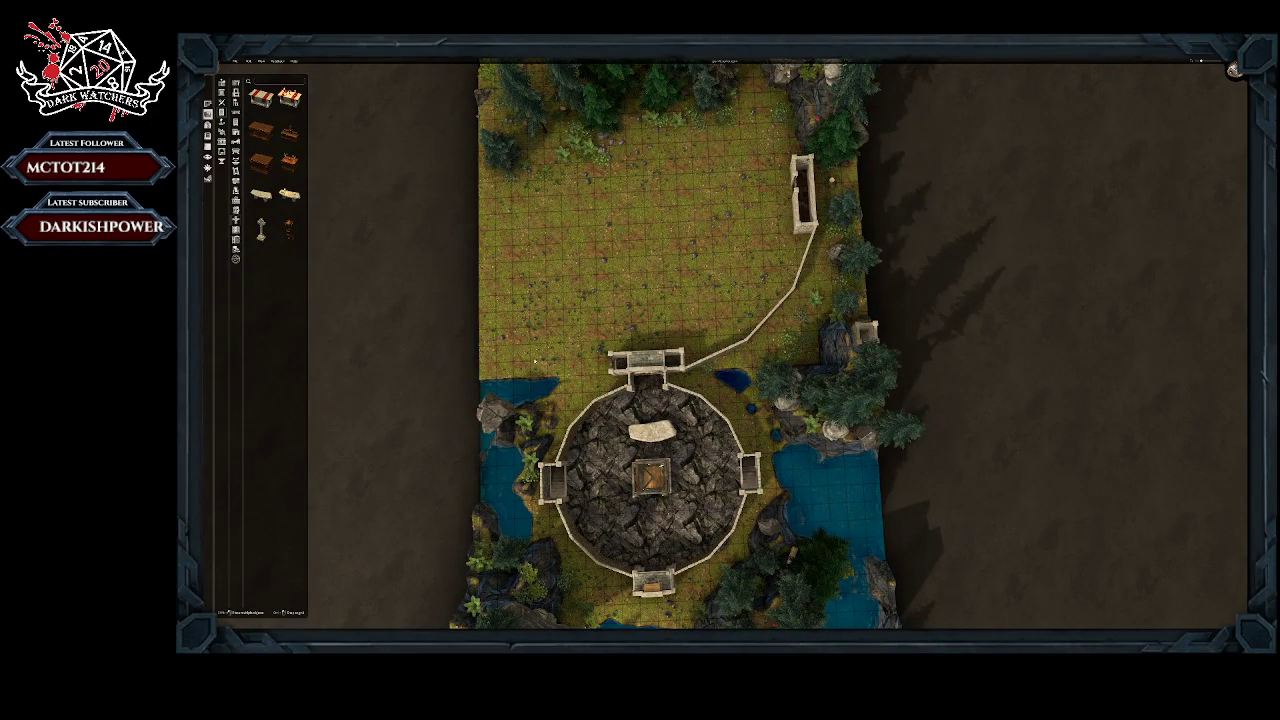
pyautogui.moveTo(535, 361); pyautogui.dragTo(530, 362, button='middle')
pyautogui.moveTo(649, 251)
pyautogui.mouseDown(button='right')
pyautogui.moveTo(652, 305)
pyautogui.moveTo(656, 251)
pyautogui.mouseUp(button='right')
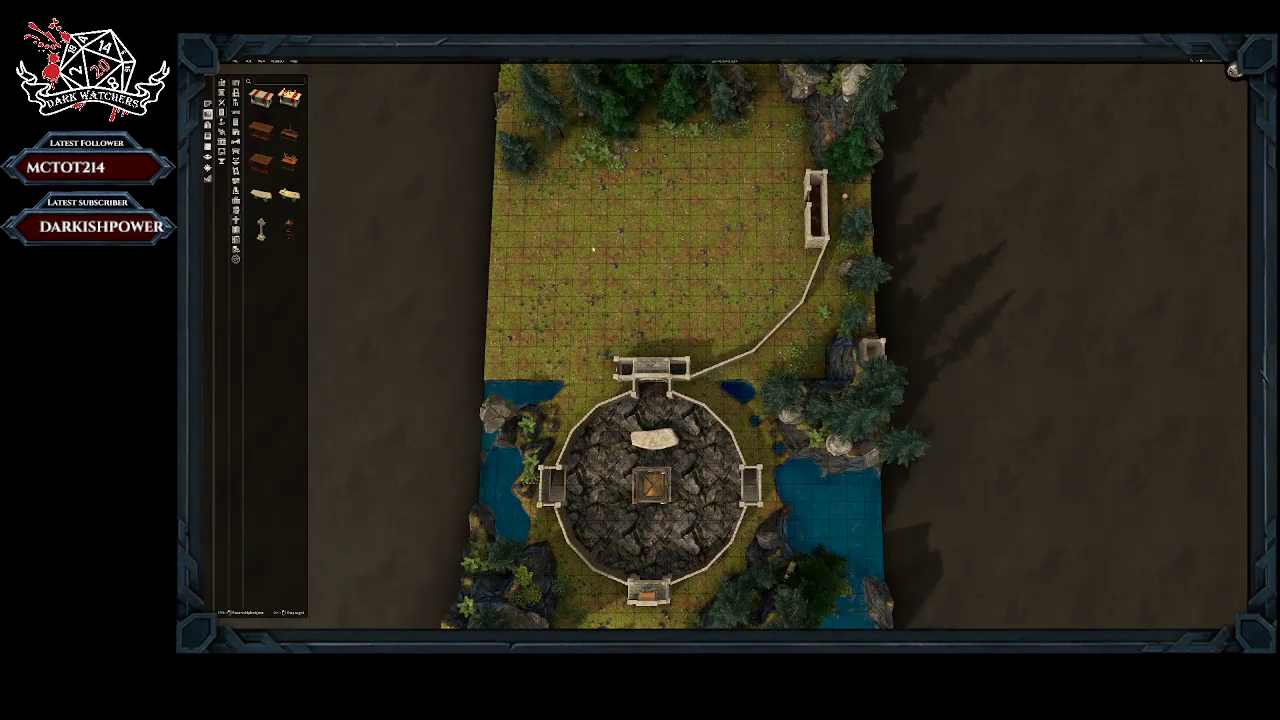
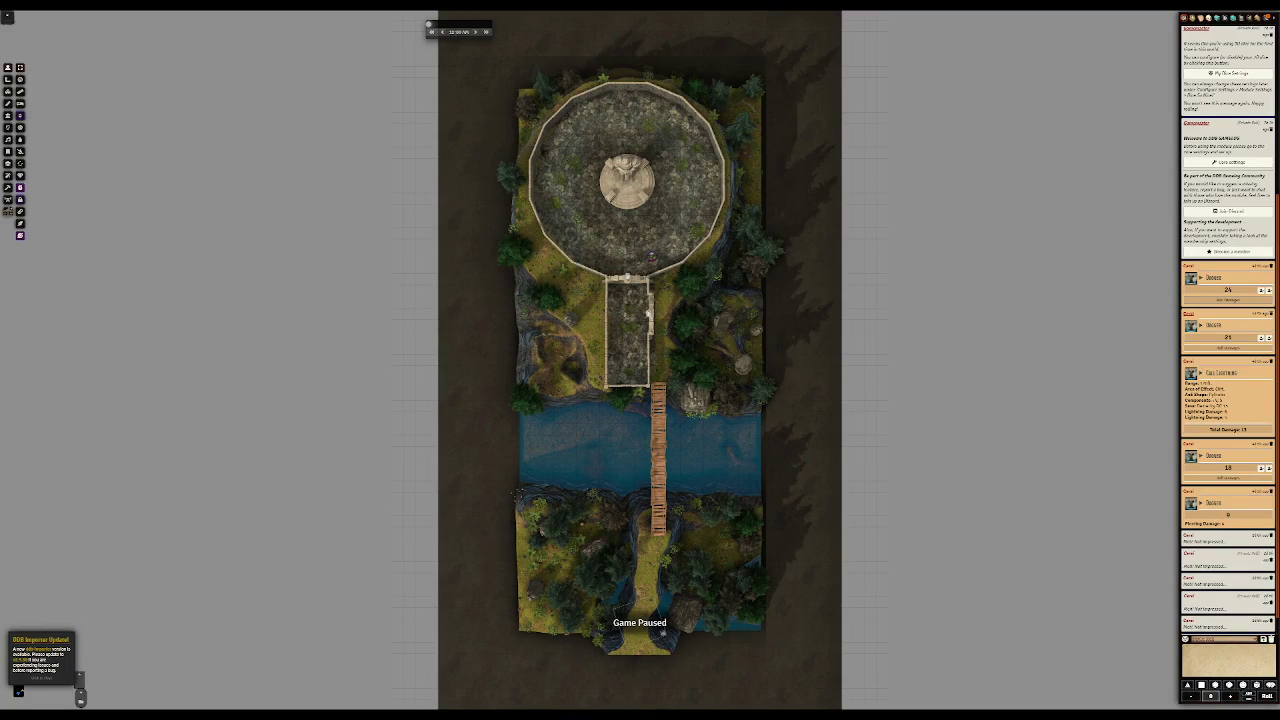
# Step: Raise the skull token standing on the circular courtyard's floor to an elevation of 10 ft
pyautogui.scroll(10, 640, 360)
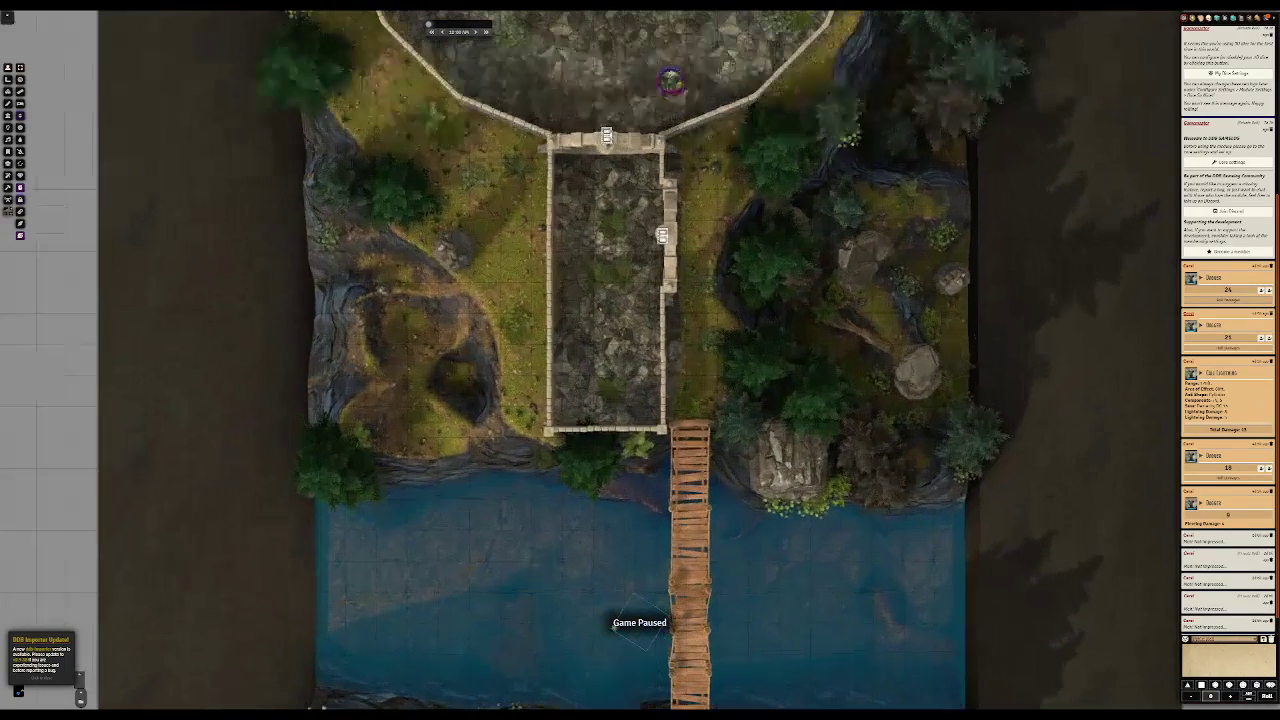
pyautogui.press('Tab')
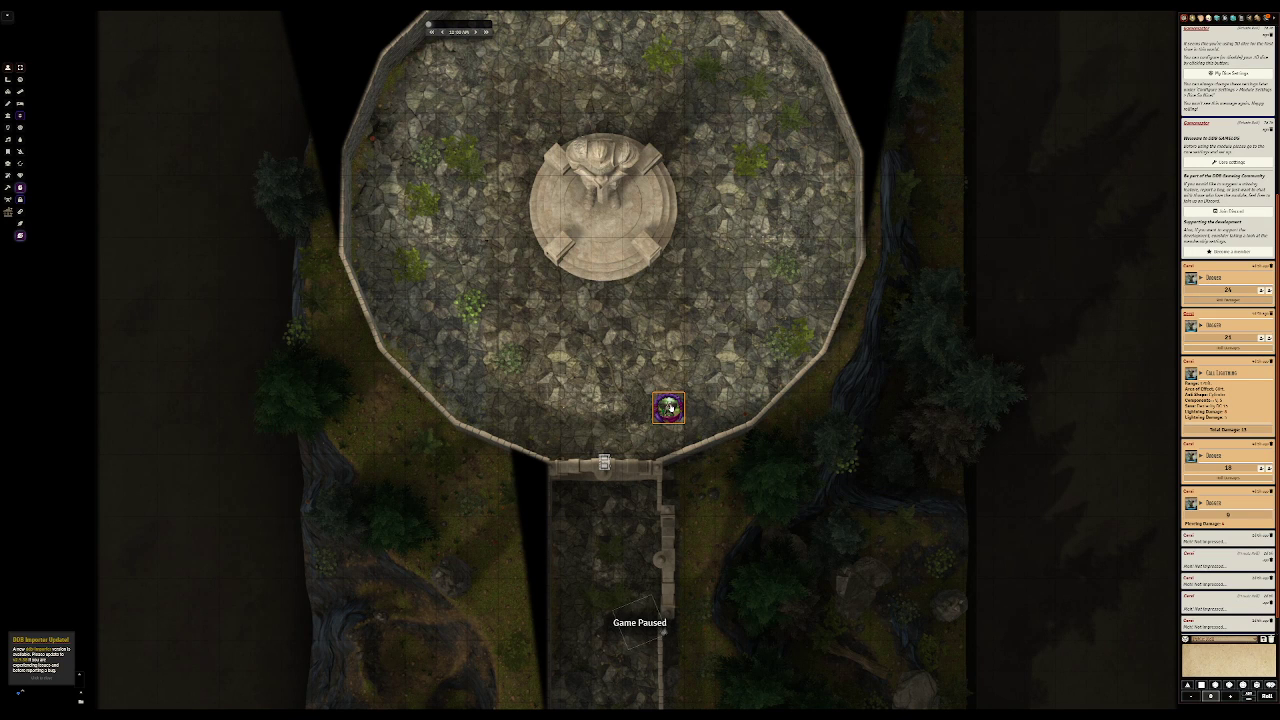
pyautogui.rightClick(669, 407)
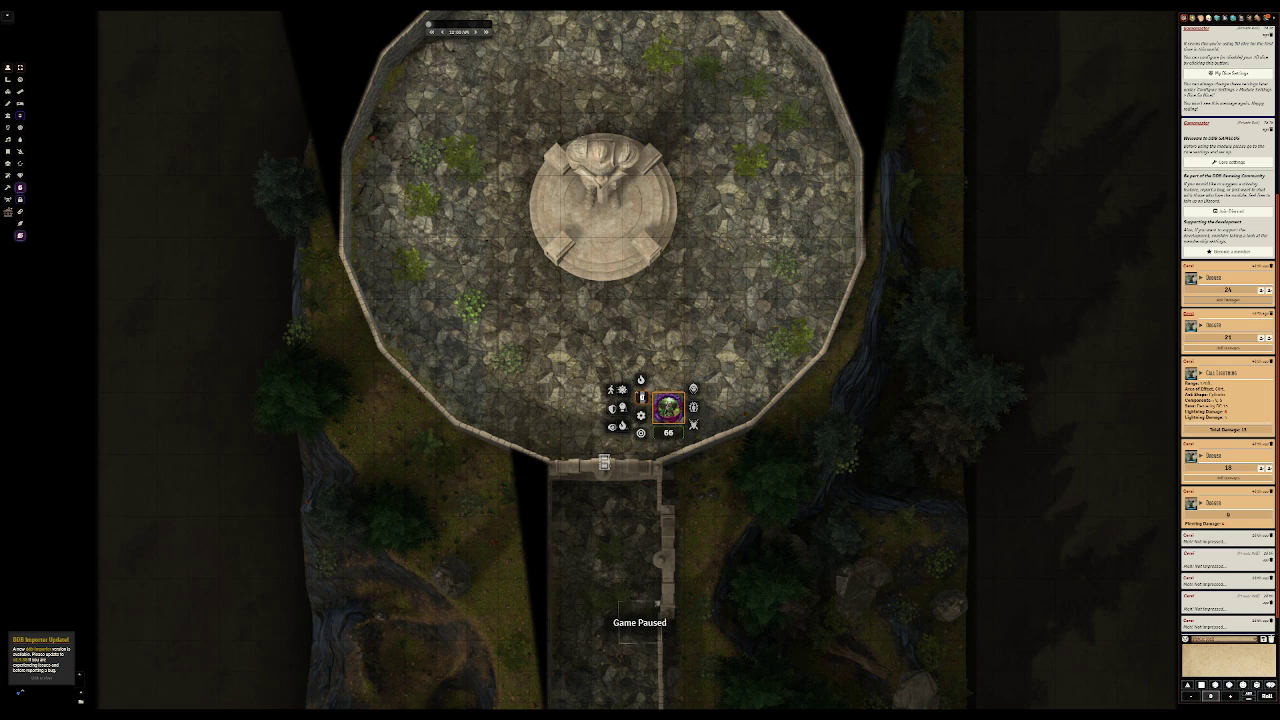
pyautogui.write('10')
pyautogui.press('Return')
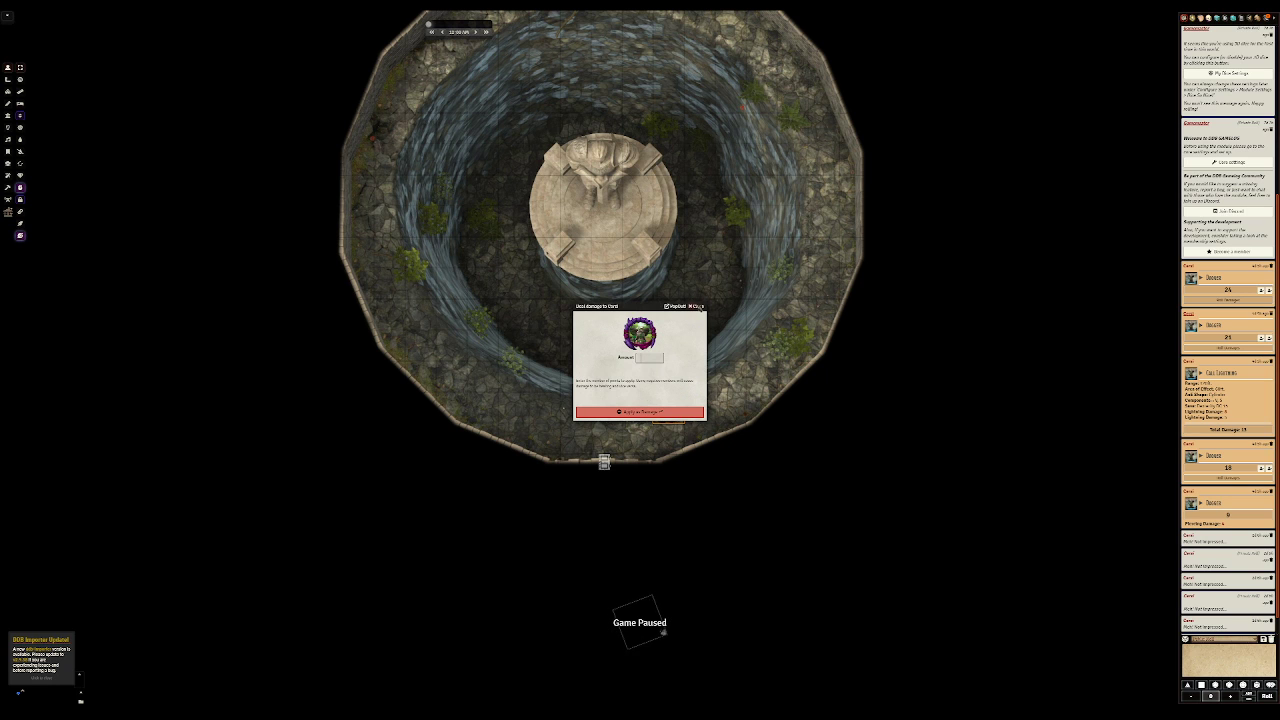
pyautogui.click(698, 306)
pyautogui.rightClick(676, 408)
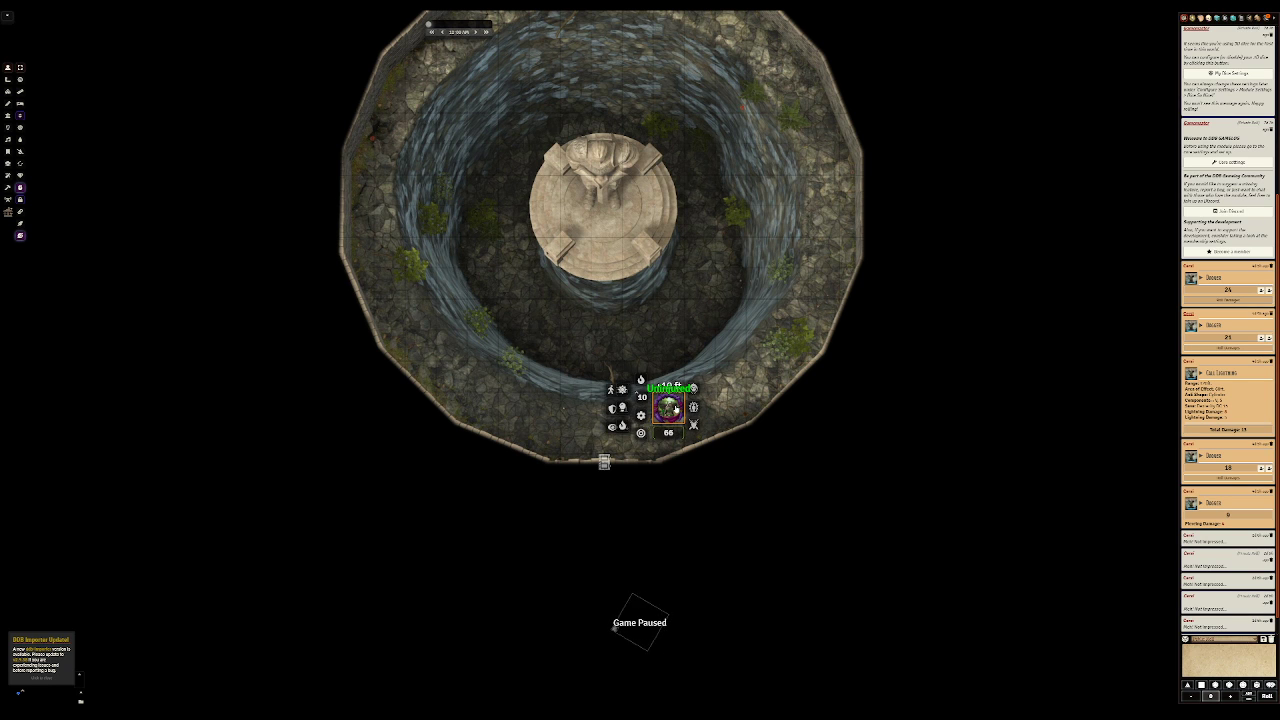
pyautogui.click(641, 268)
pyautogui.moveTo(641, 268); pyautogui.dragTo(646, 388, button='right')
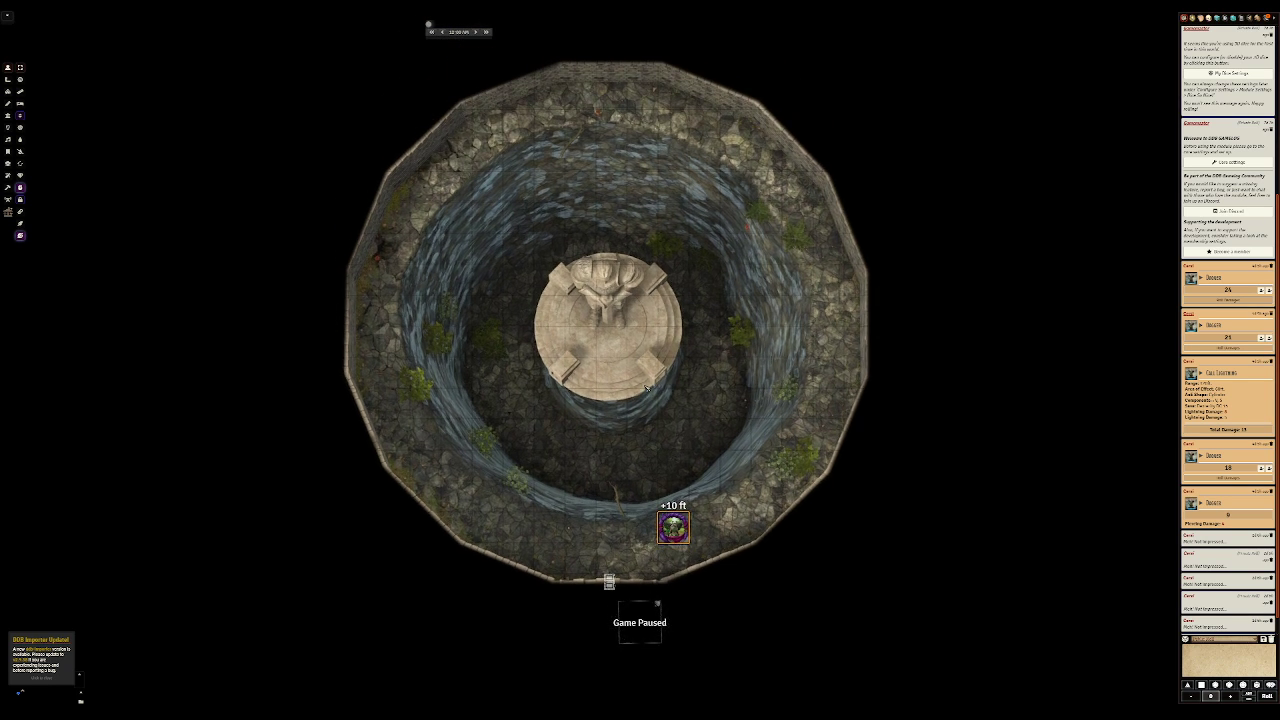
# Step: Return the courtyard token to ground level by setting its elevation to 0
pyautogui.rightClick(673, 532)
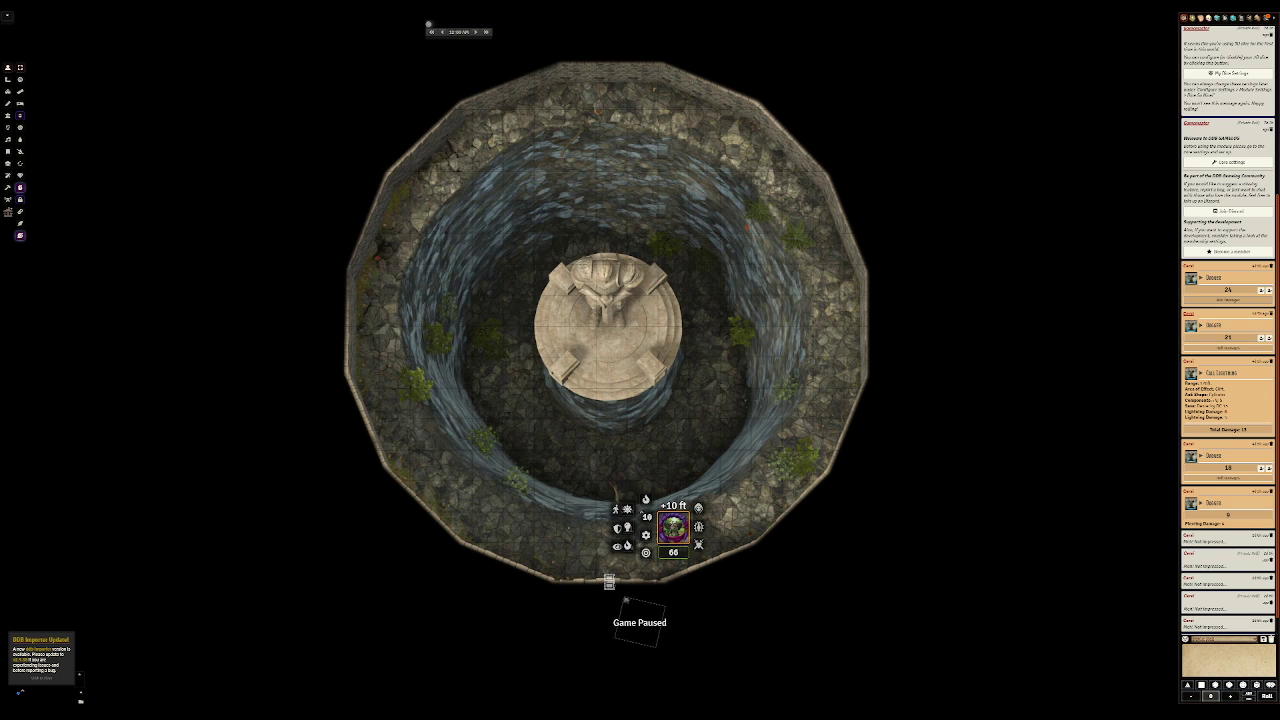
pyautogui.click(646, 517)
pyautogui.write('0')
pyautogui.press('Return')
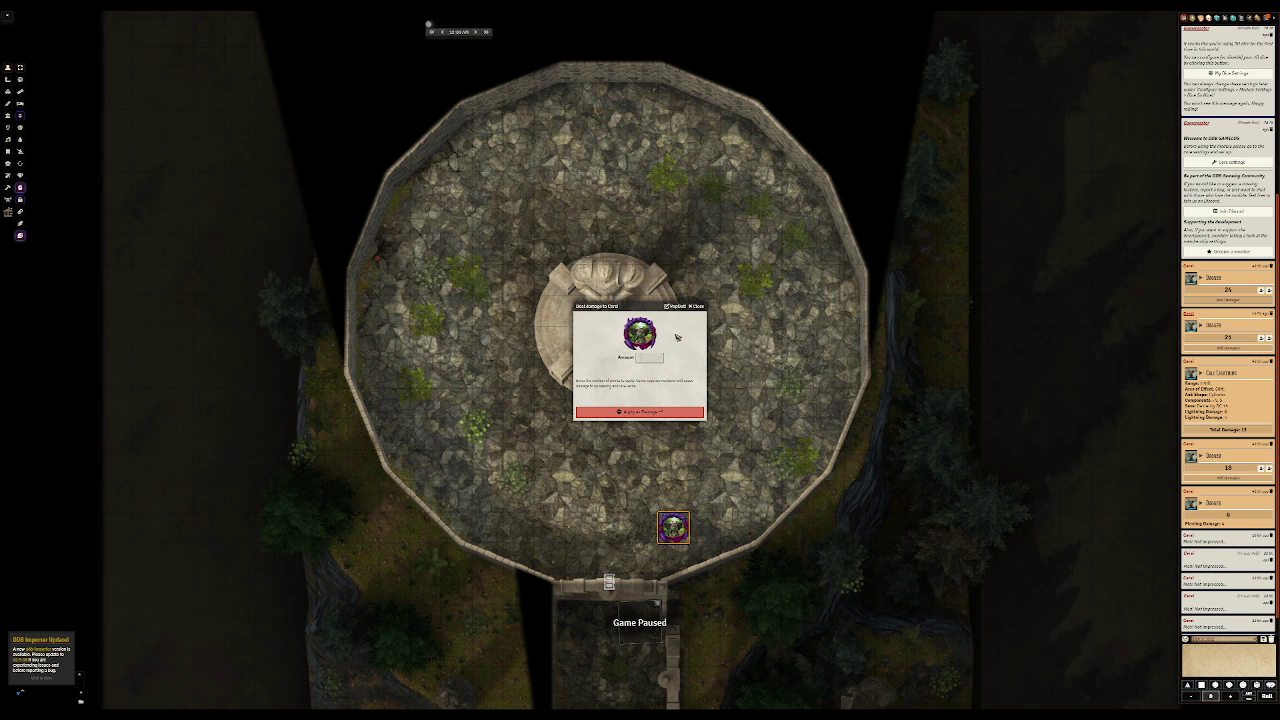
pyautogui.click(698, 307)
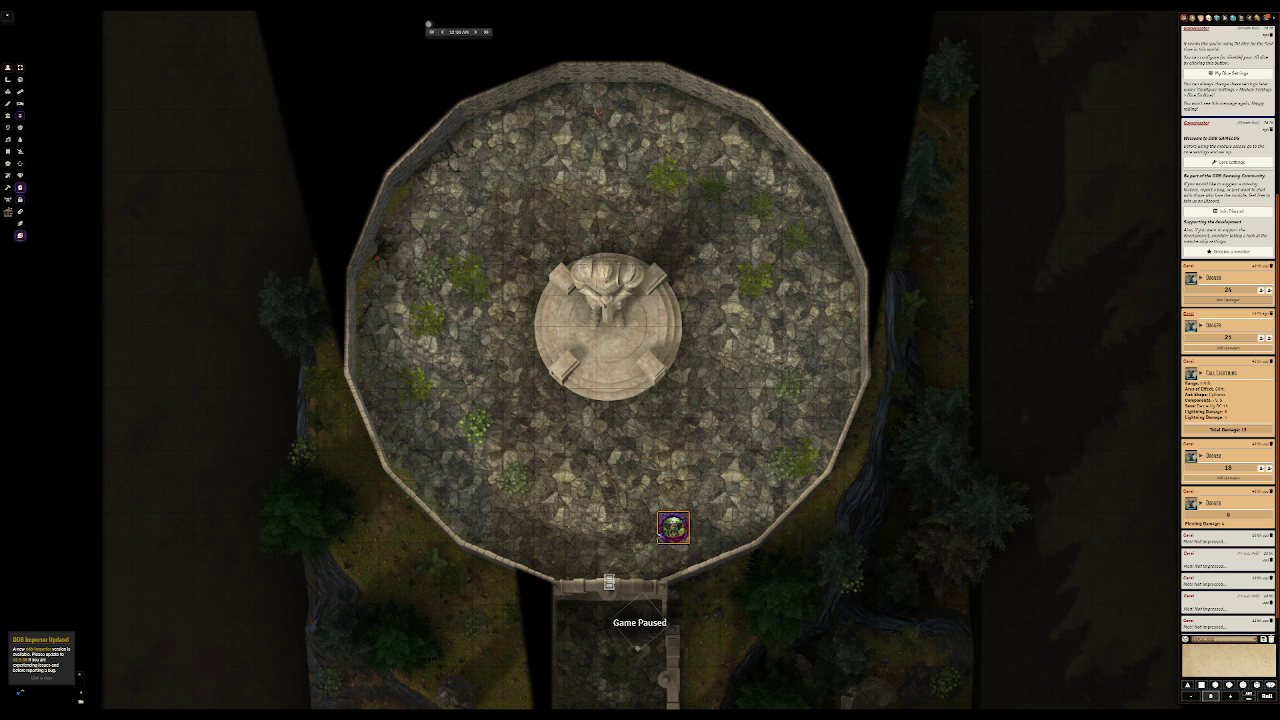
# Step: Set the courtyard token's elevation to 10 ft again and dismiss the damage dialog
pyautogui.rightClick(679, 537)
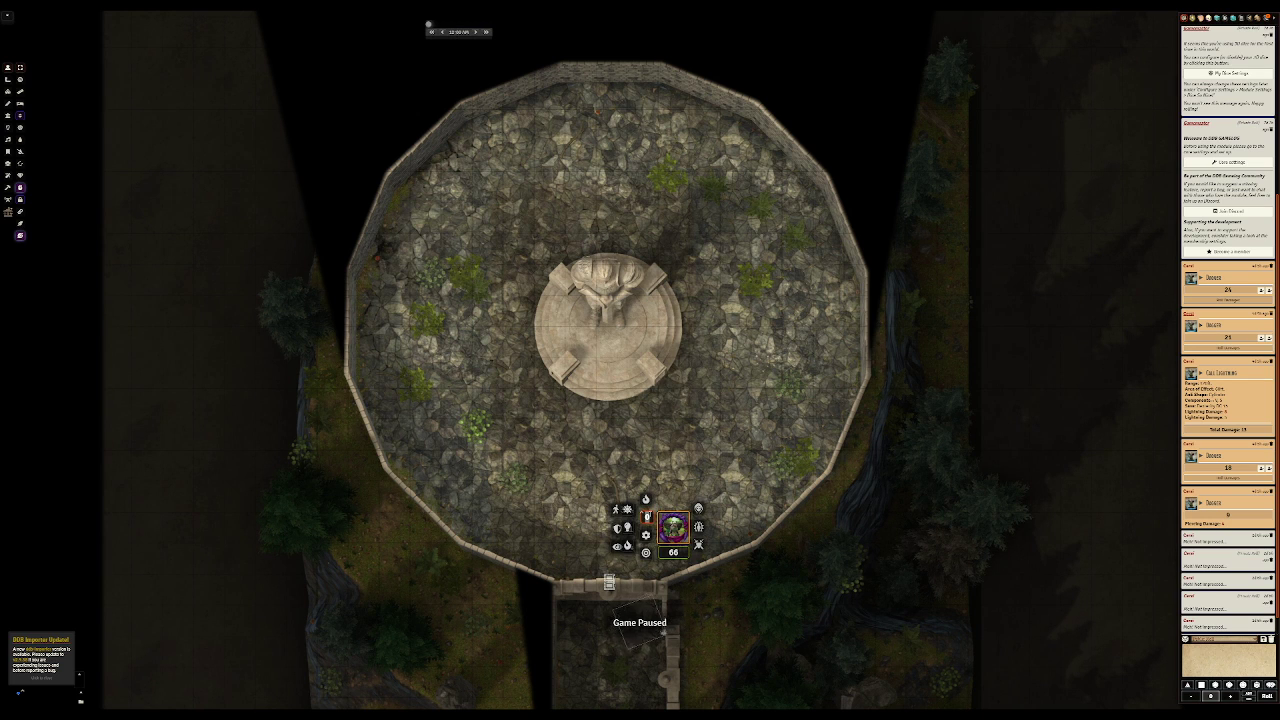
pyautogui.click(646, 516)
pyautogui.write('10')
pyautogui.press('Return')
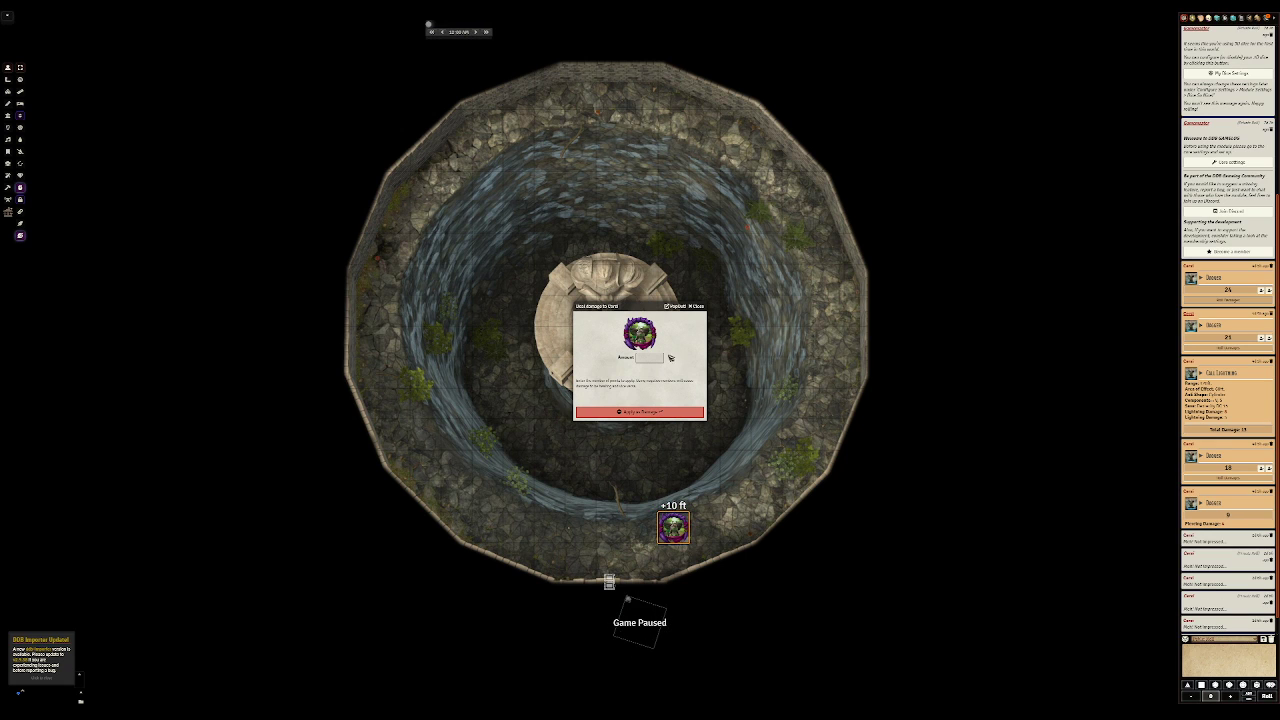
pyautogui.click(697, 306)
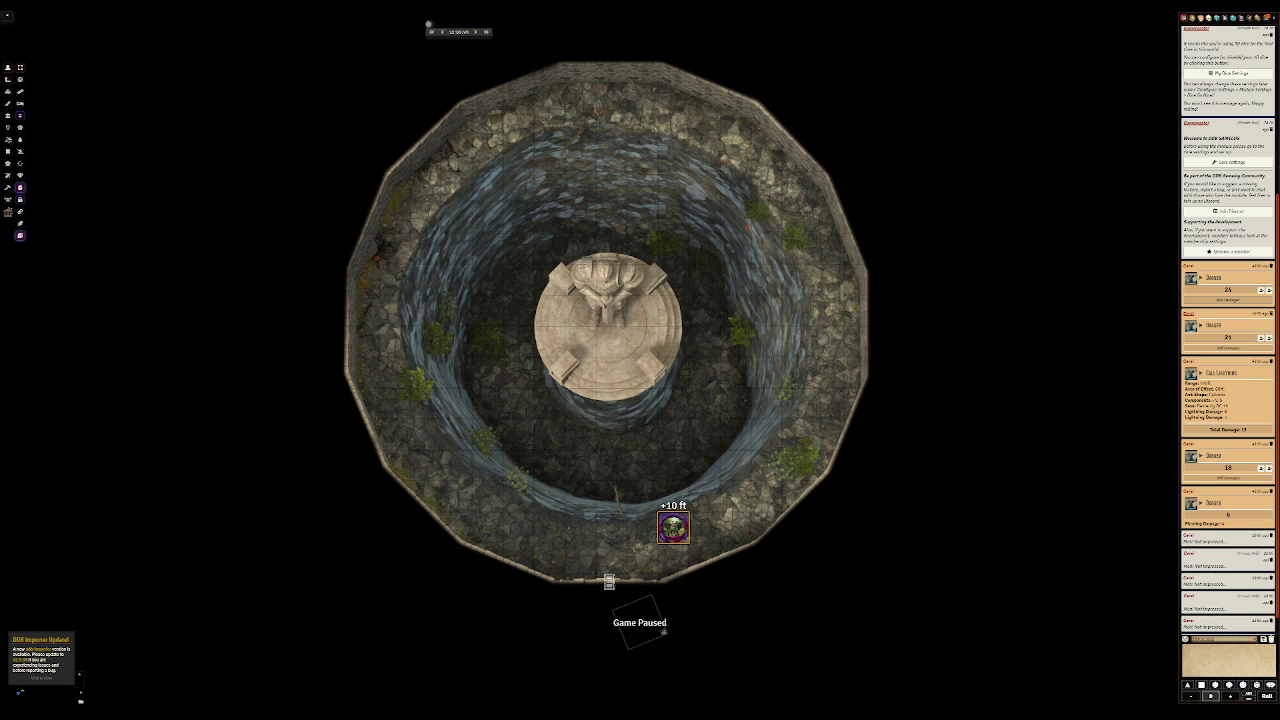
# Step: Open the castle scene's list of levels and alternate between its two entries to compare the courtyard floors
pyautogui.click(8, 170)
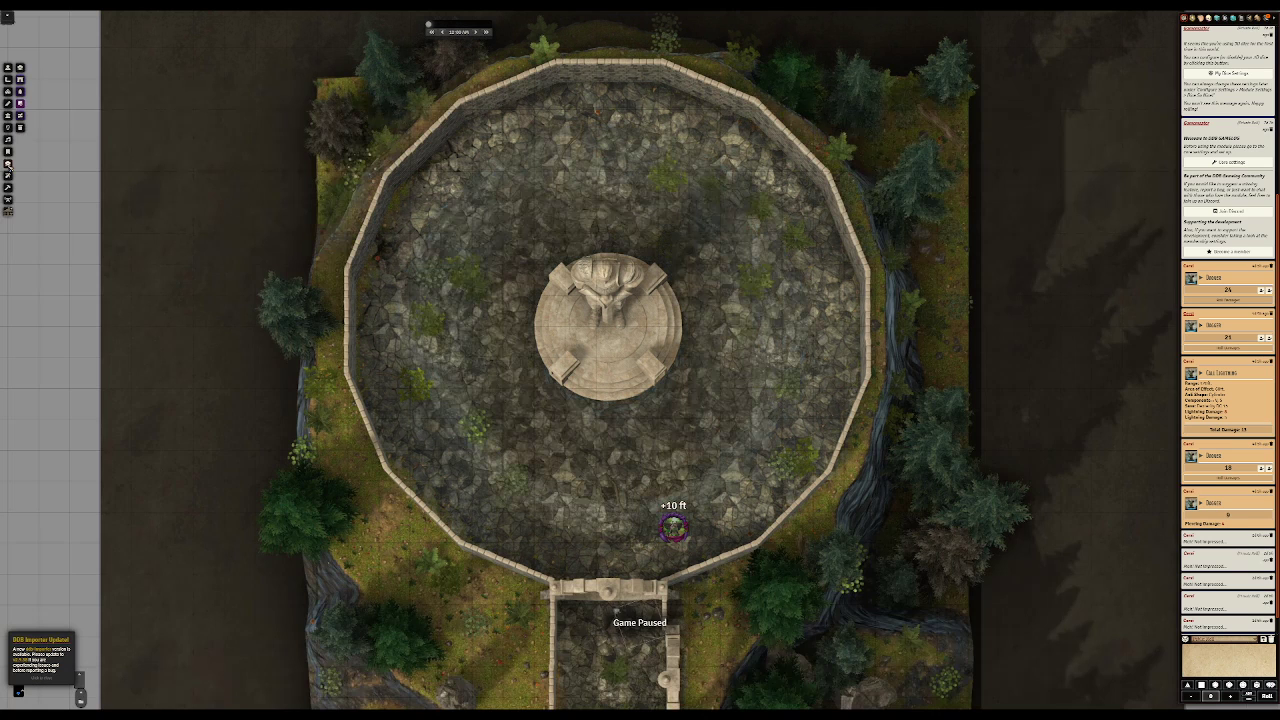
pyautogui.click(20, 67)
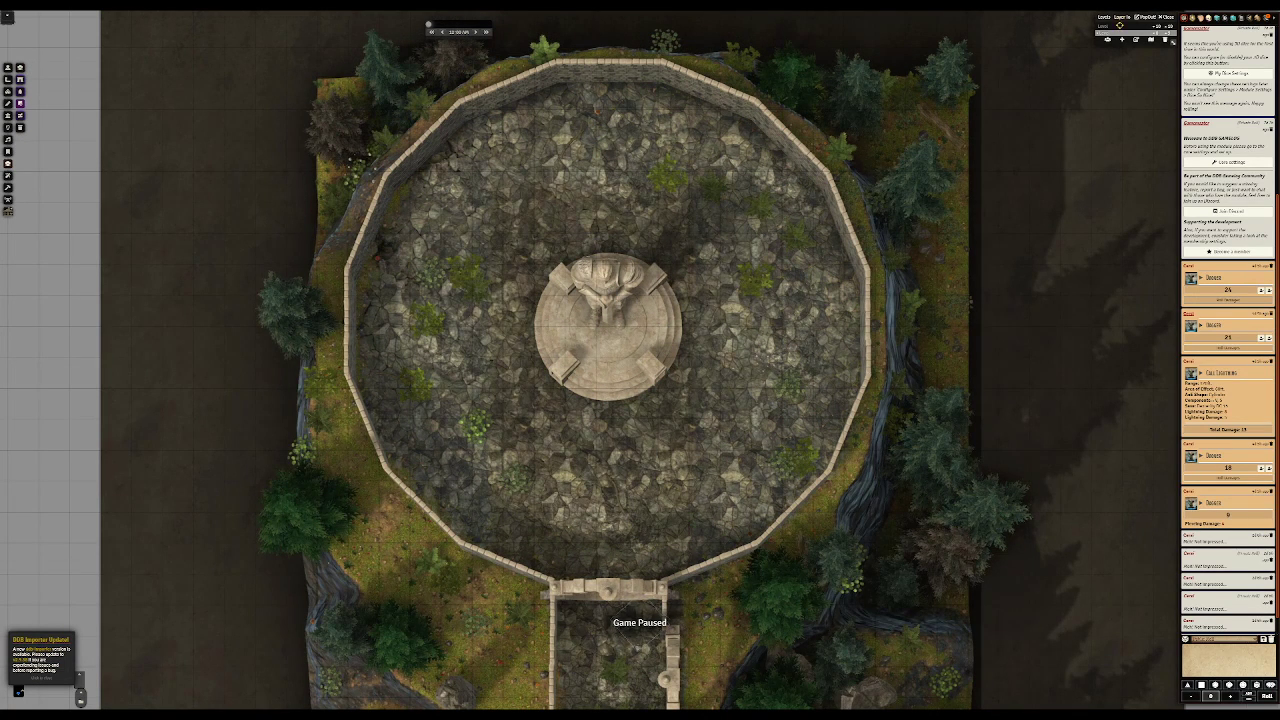
pyautogui.click(1112, 30)
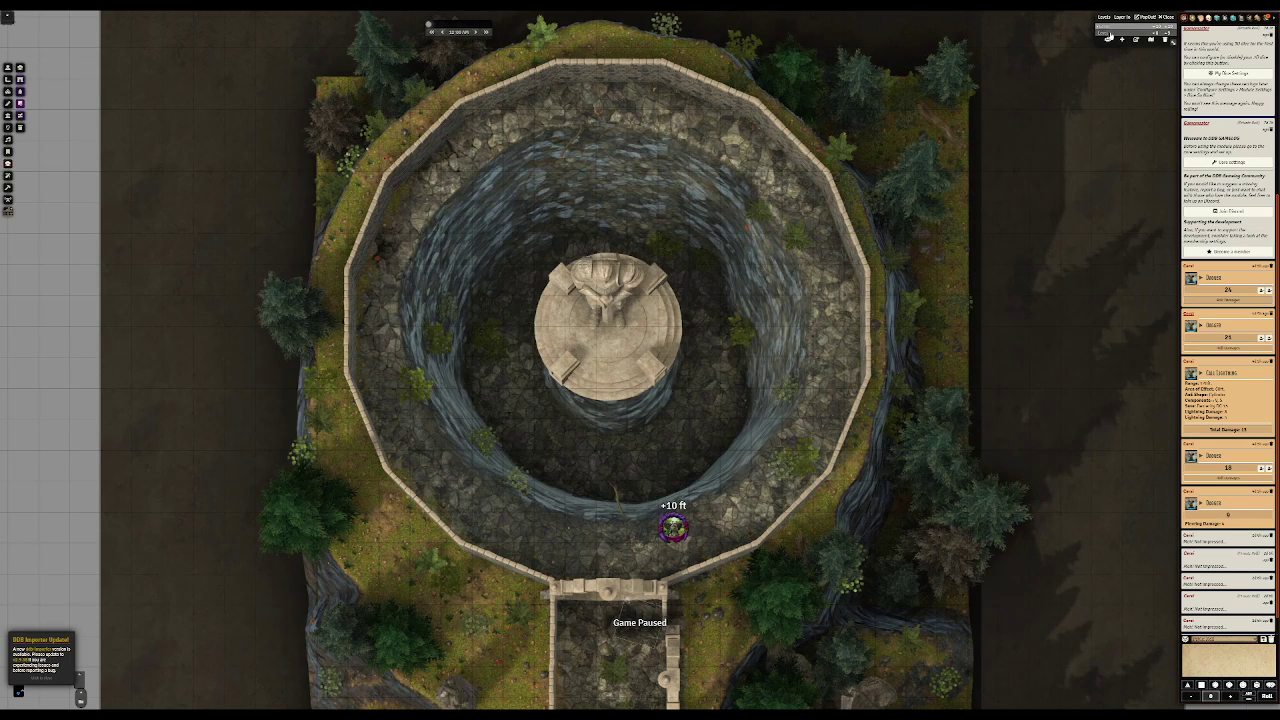
pyautogui.click(1108, 35)
pyautogui.click(1111, 30)
pyautogui.click(1107, 31)
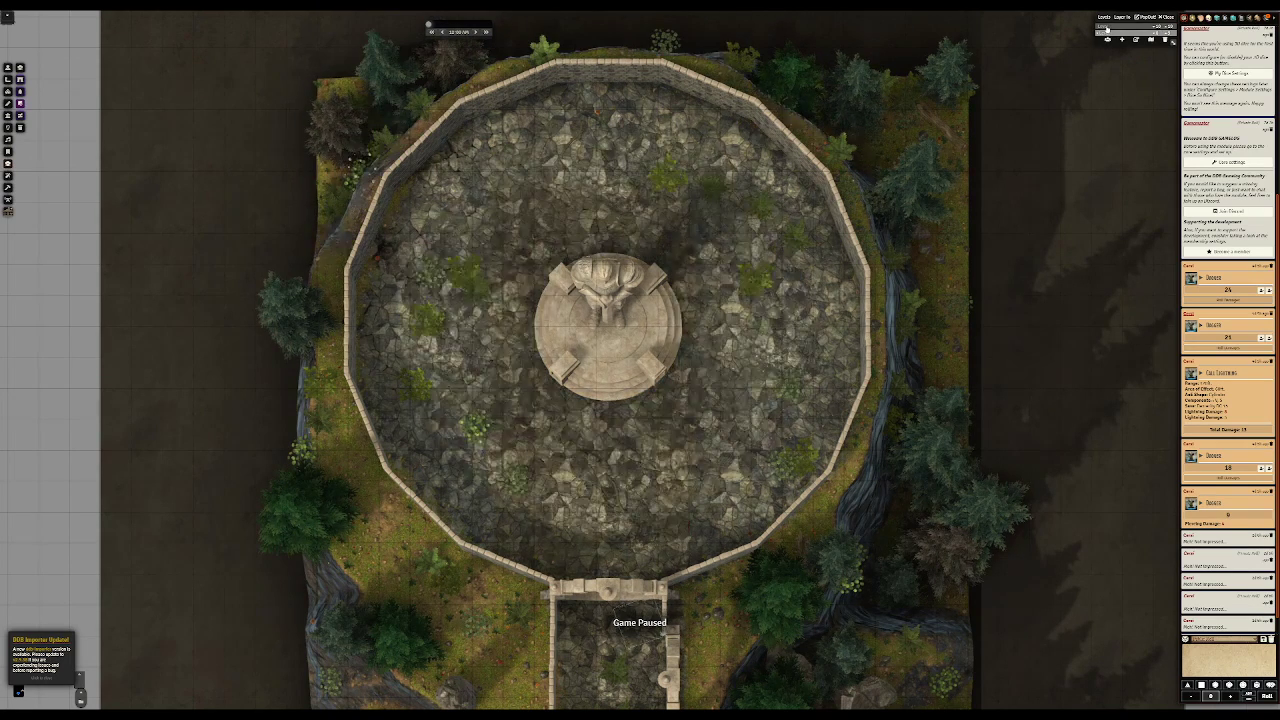
pyautogui.click(1107, 29)
pyautogui.click(1108, 35)
pyautogui.click(1107, 29)
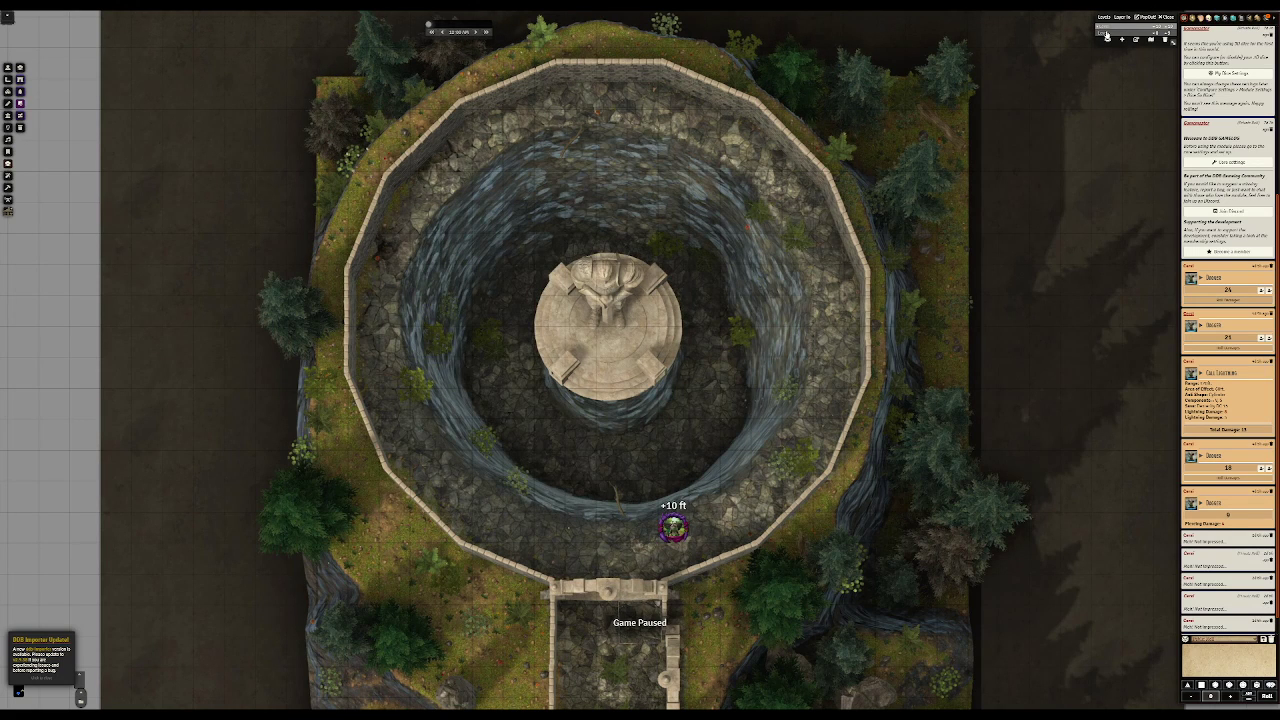
pyautogui.click(1107, 35)
pyautogui.click(1107, 29)
# Step: Switch to the teleporting tavern 2 scene and move the skull token outside, between the pond and the building
pyautogui.moveTo(20, 18)
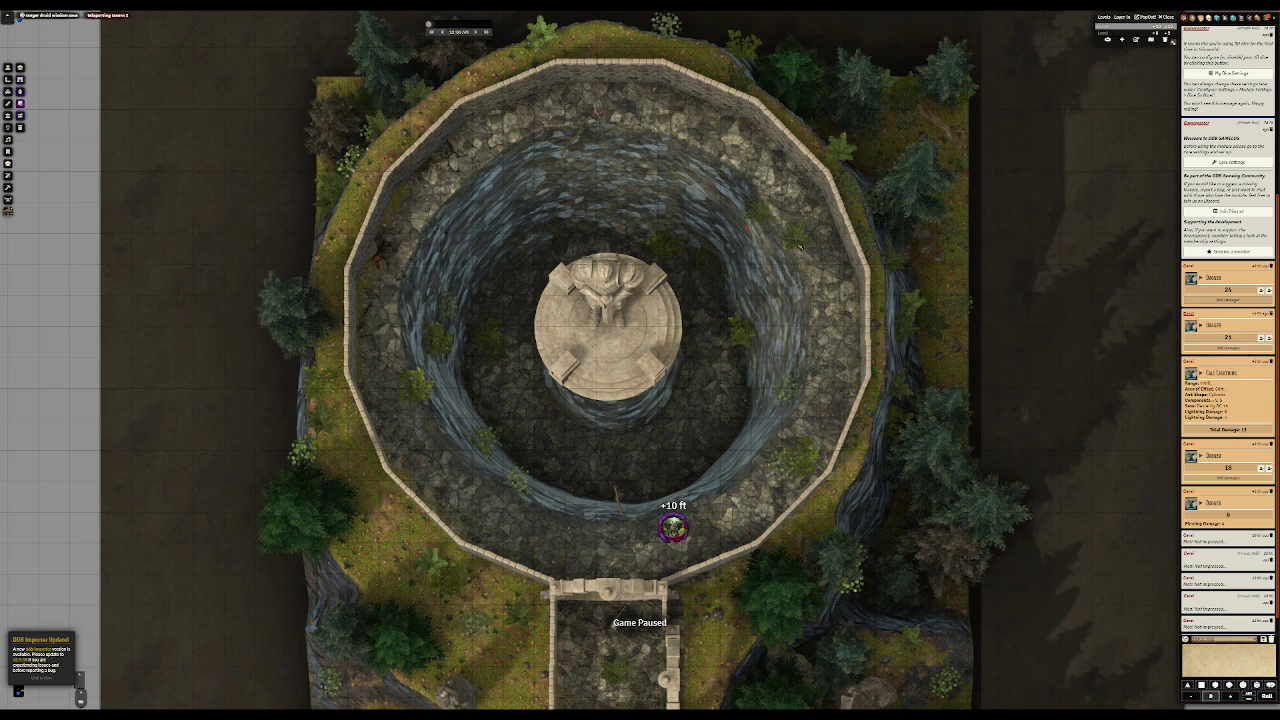
pyautogui.click(107, 15)
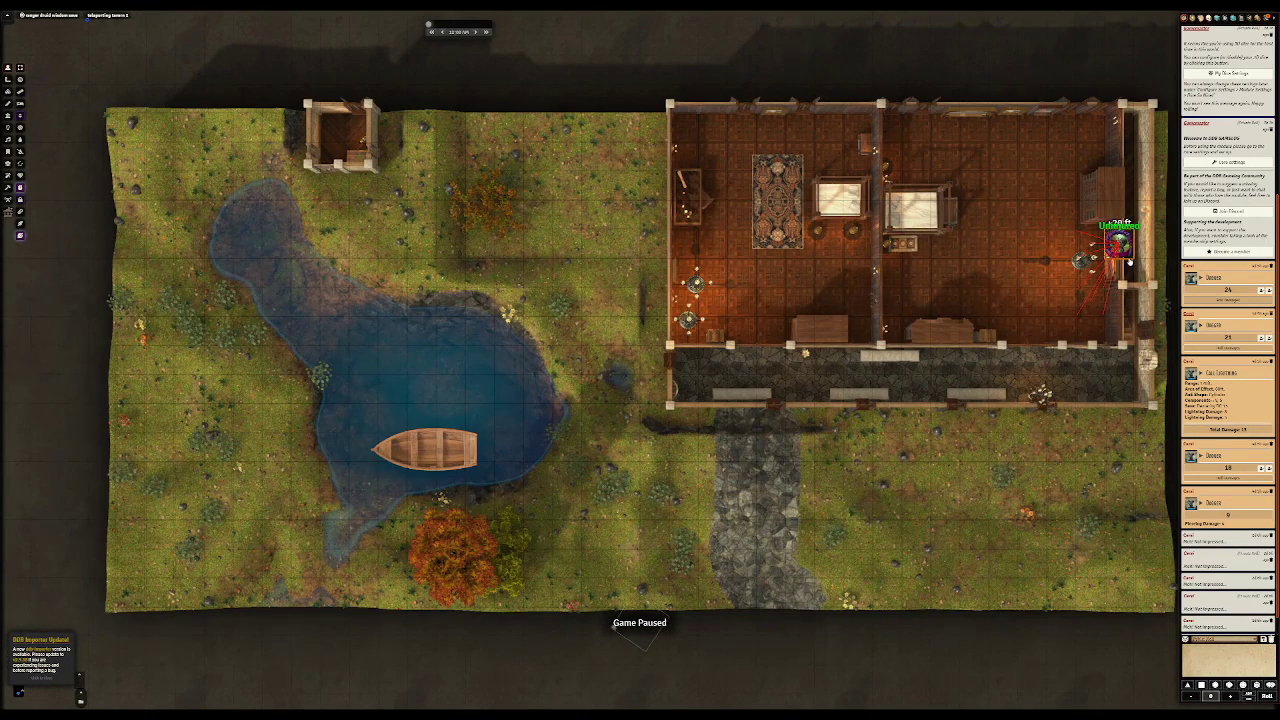
pyautogui.moveTo(1129, 248); pyautogui.dragTo(627, 406)
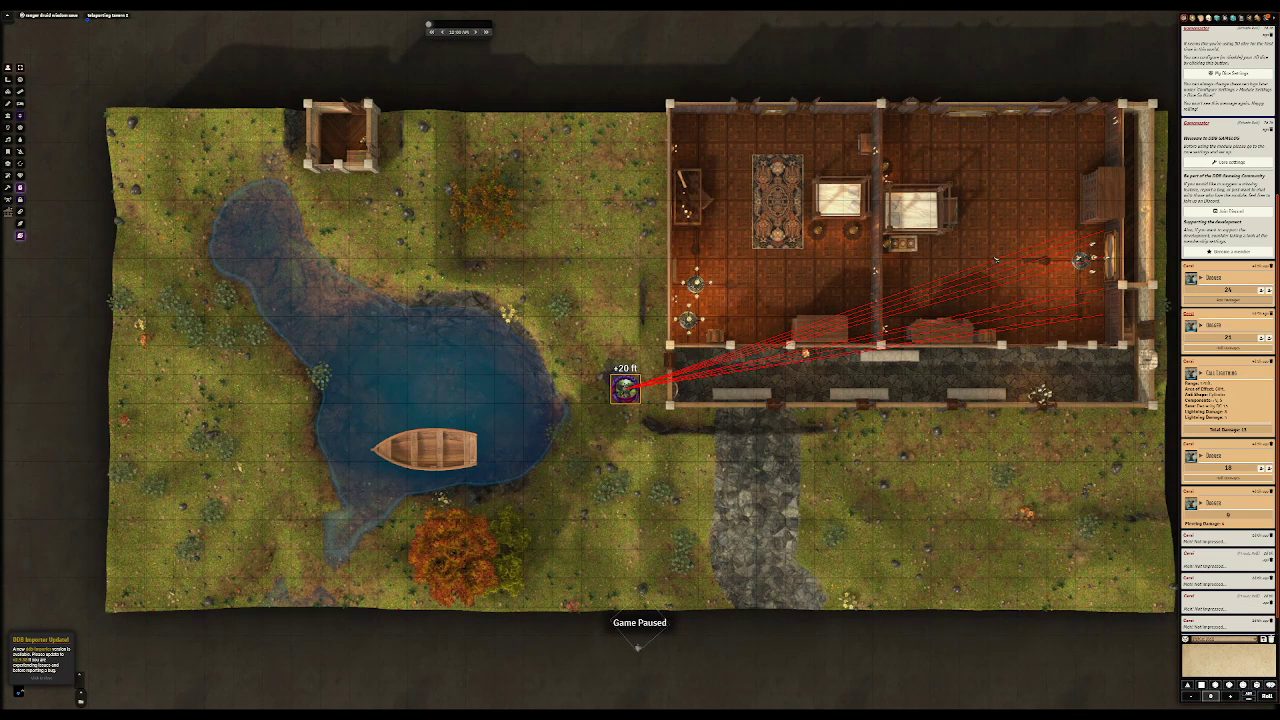
# Step: Set the elevation of the token outside the tavern to 0 and dismiss the damage dialog
pyautogui.rightClick(630, 390)
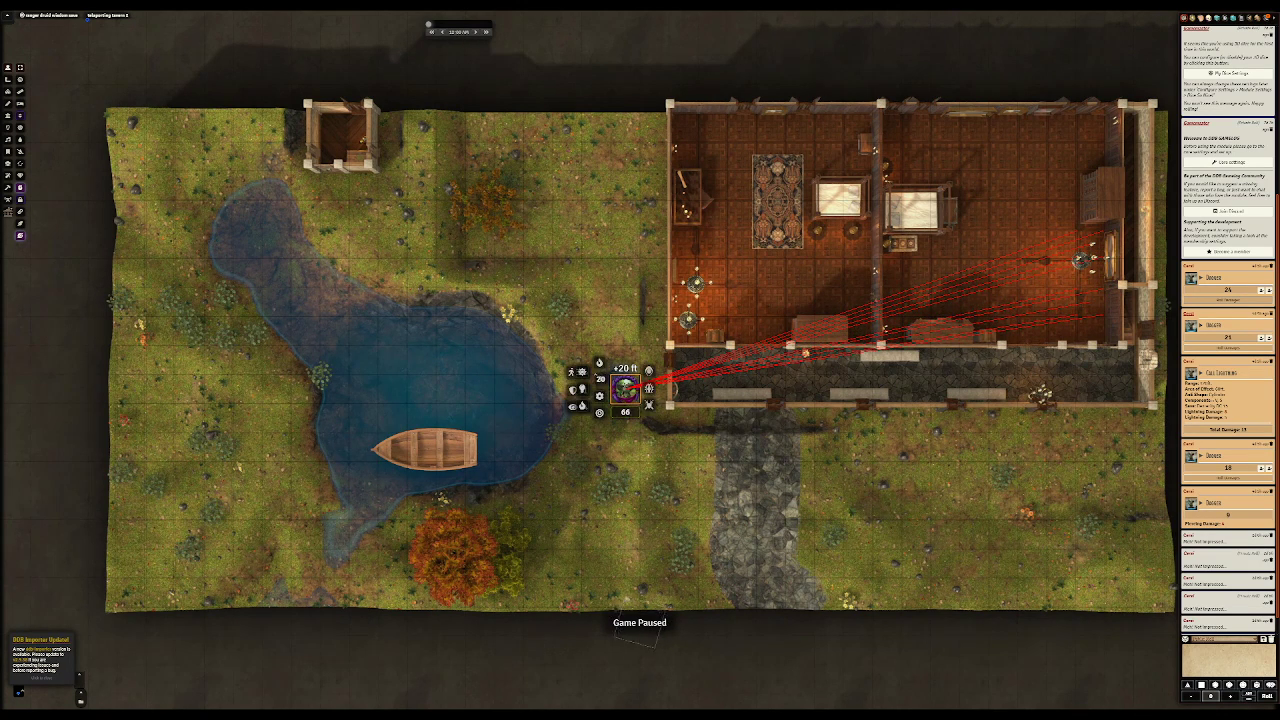
pyautogui.write('0')
pyautogui.press('Return')
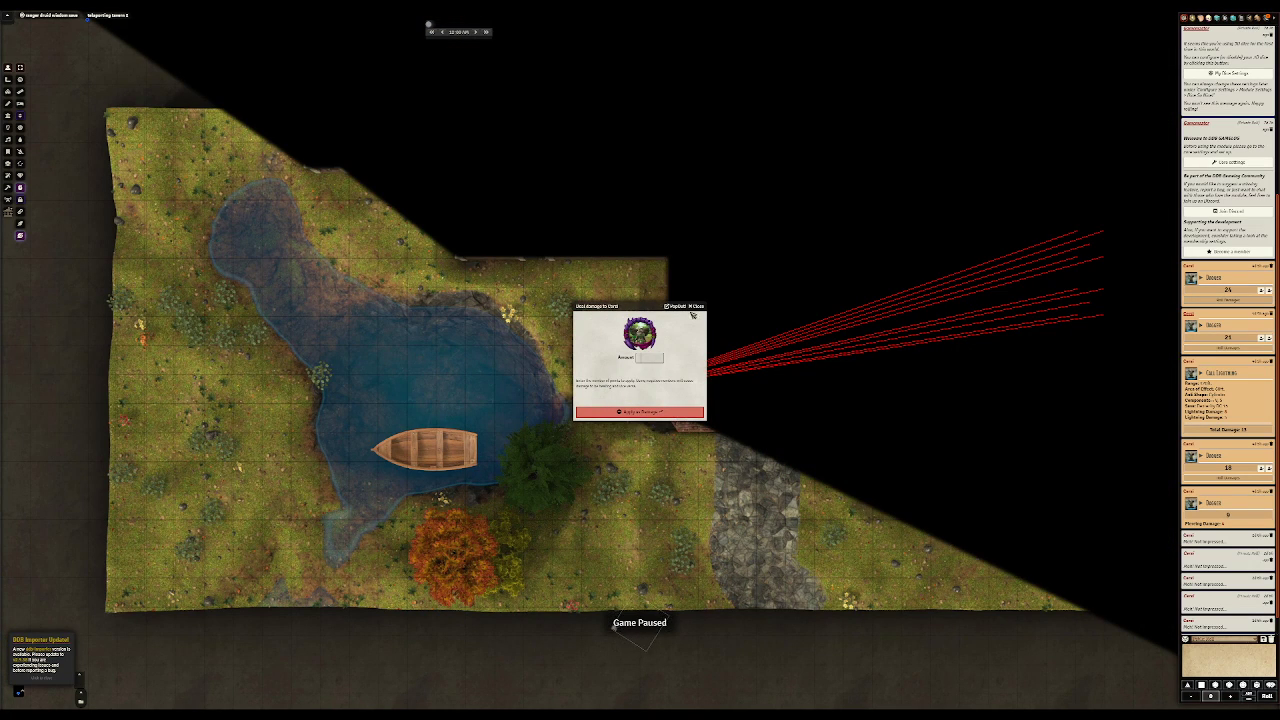
pyautogui.click(696, 306)
pyautogui.moveTo(642, 364); pyautogui.dragTo(665, 340)
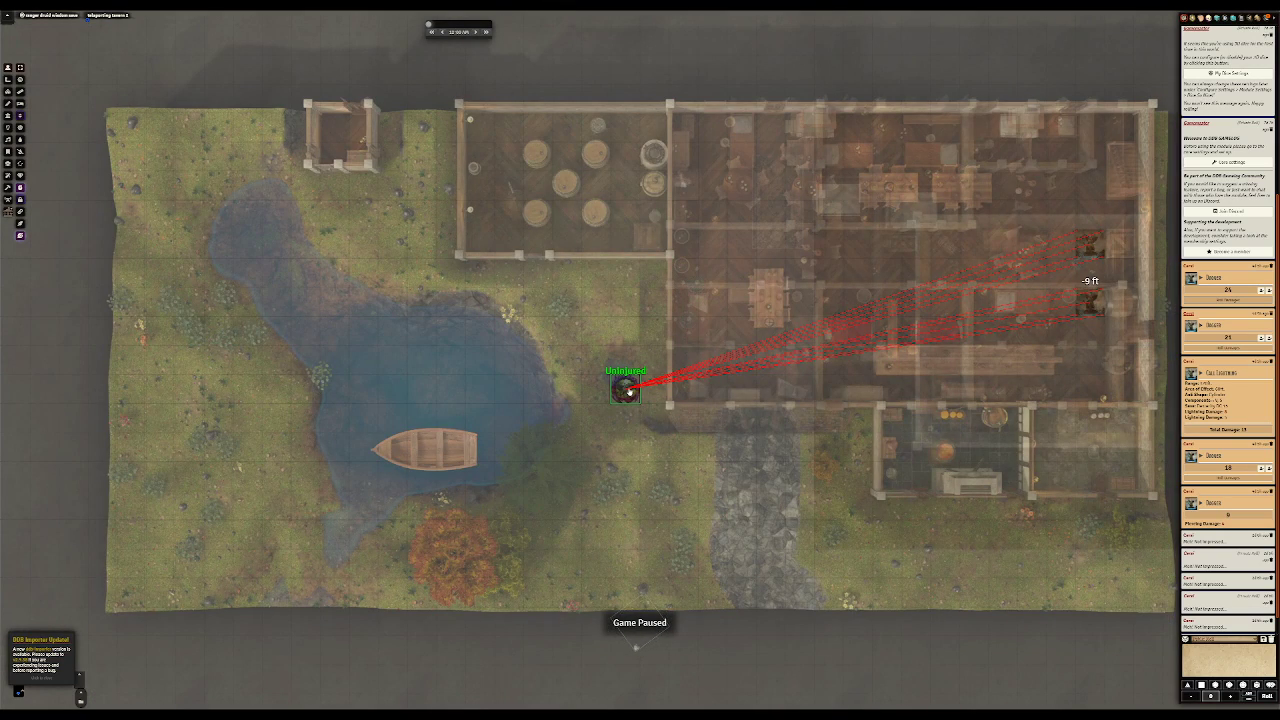
pyautogui.click(627, 390)
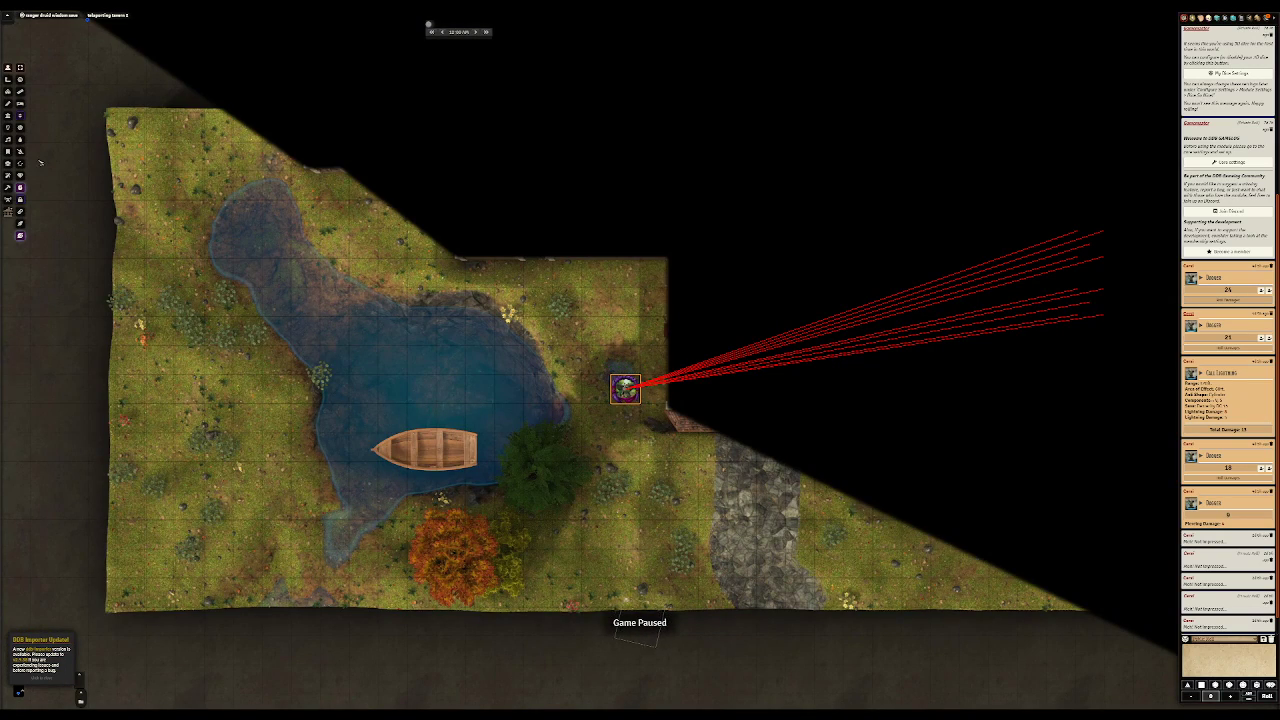
pyautogui.click(9, 116)
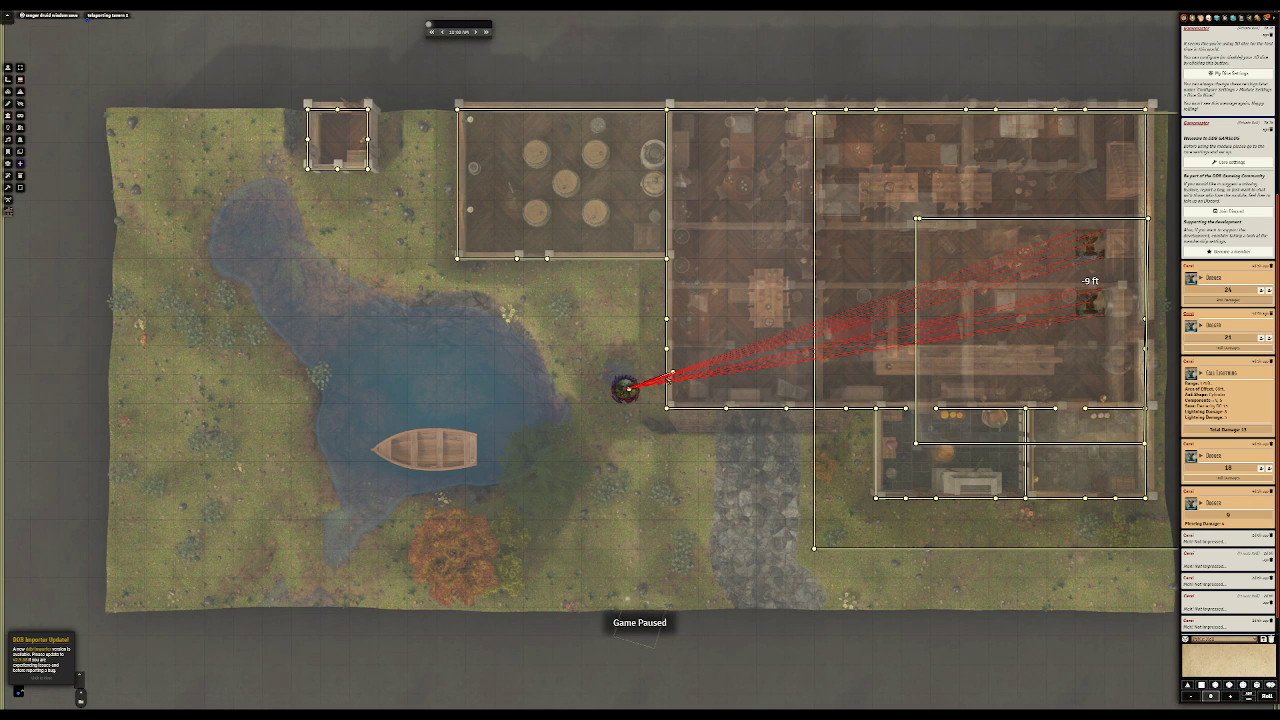
pyautogui.moveTo(634, 389); pyautogui.dragTo(632, 414)
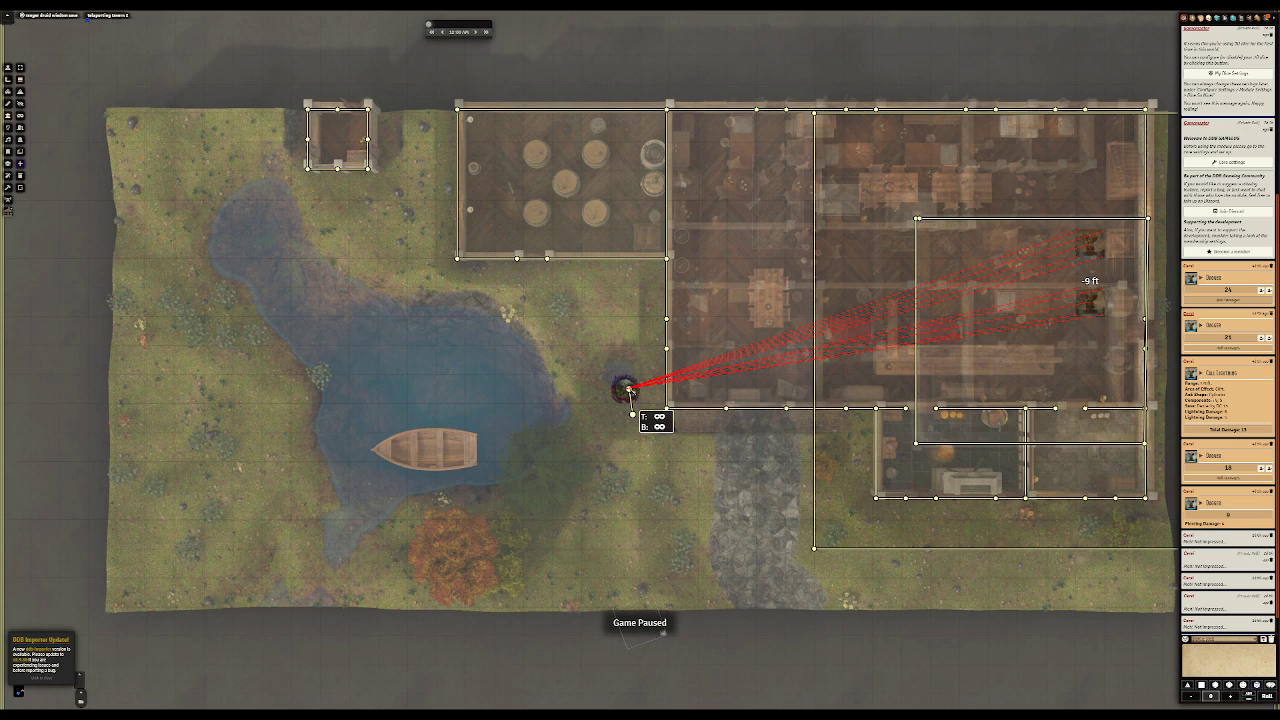
pyautogui.click(630, 391)
pyautogui.press('Delete')
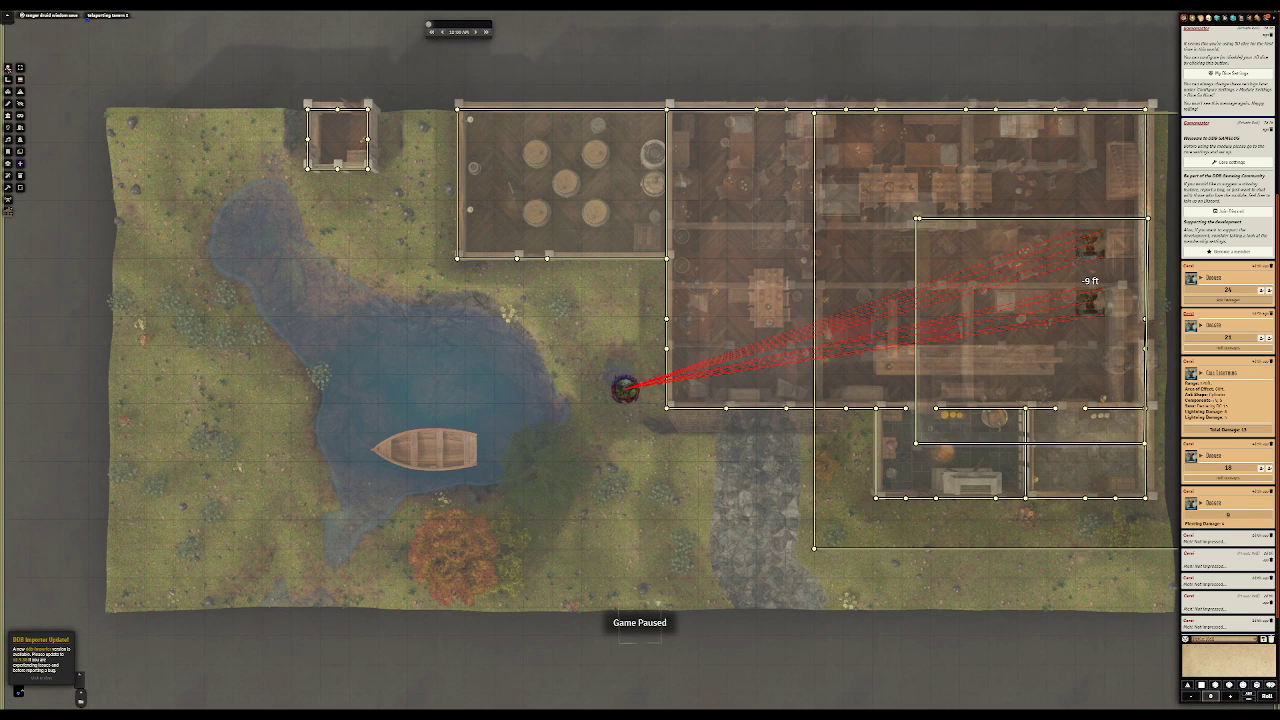
# Step: Move the skull token into the tavern's ground floor and place it beside the crates and barrel
pyautogui.click(8, 67)
pyautogui.click(620, 386)
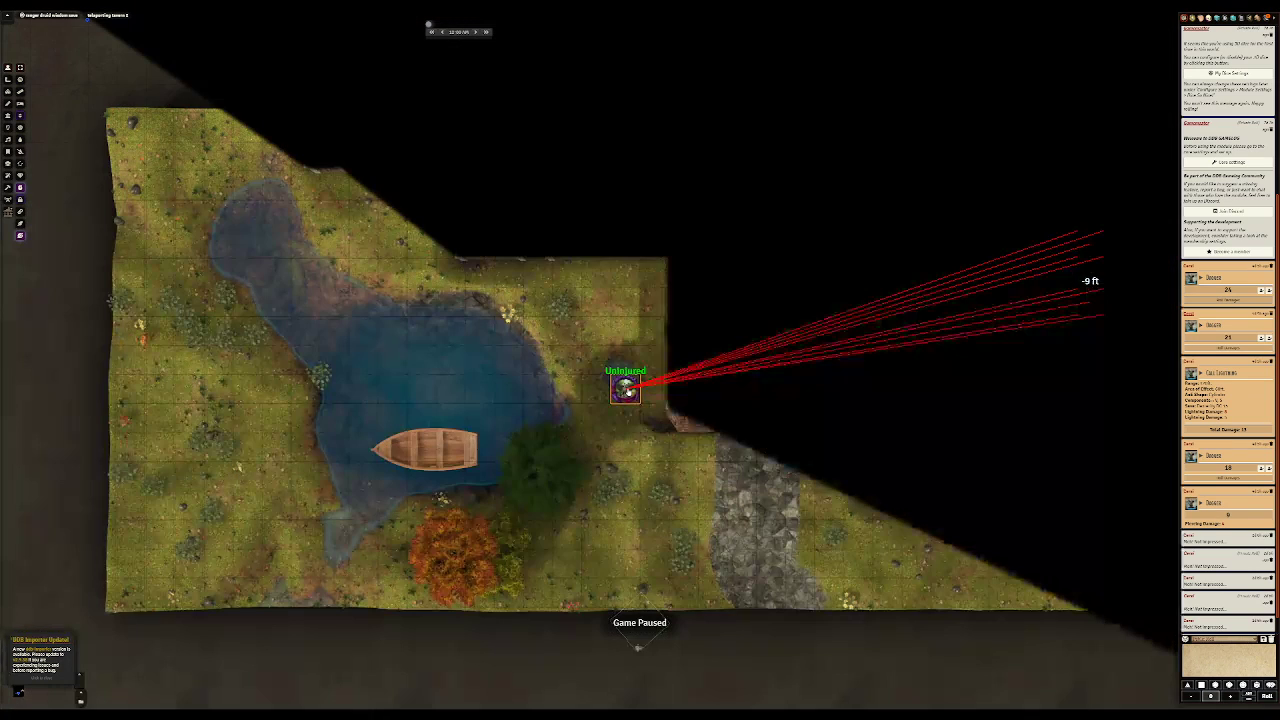
pyautogui.moveTo(624, 388); pyautogui.dragTo(709, 366)
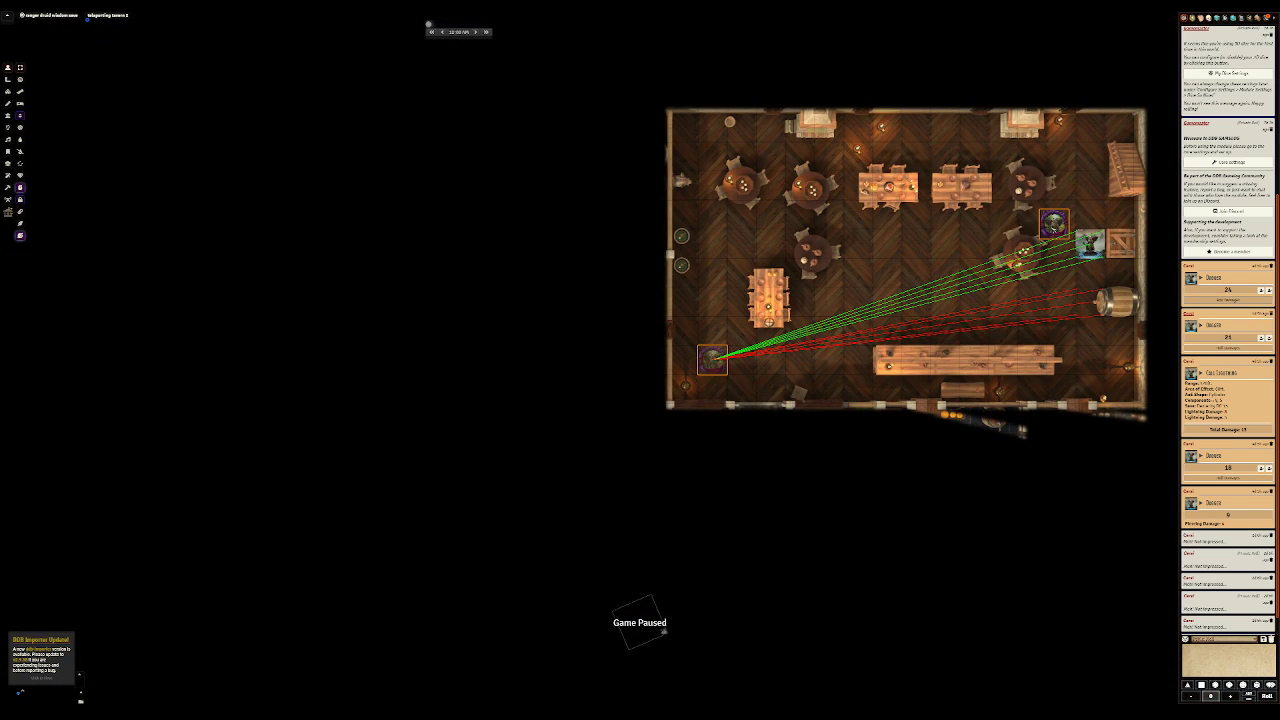
pyautogui.moveTo(1120, 242); pyautogui.dragTo(1100, 272)
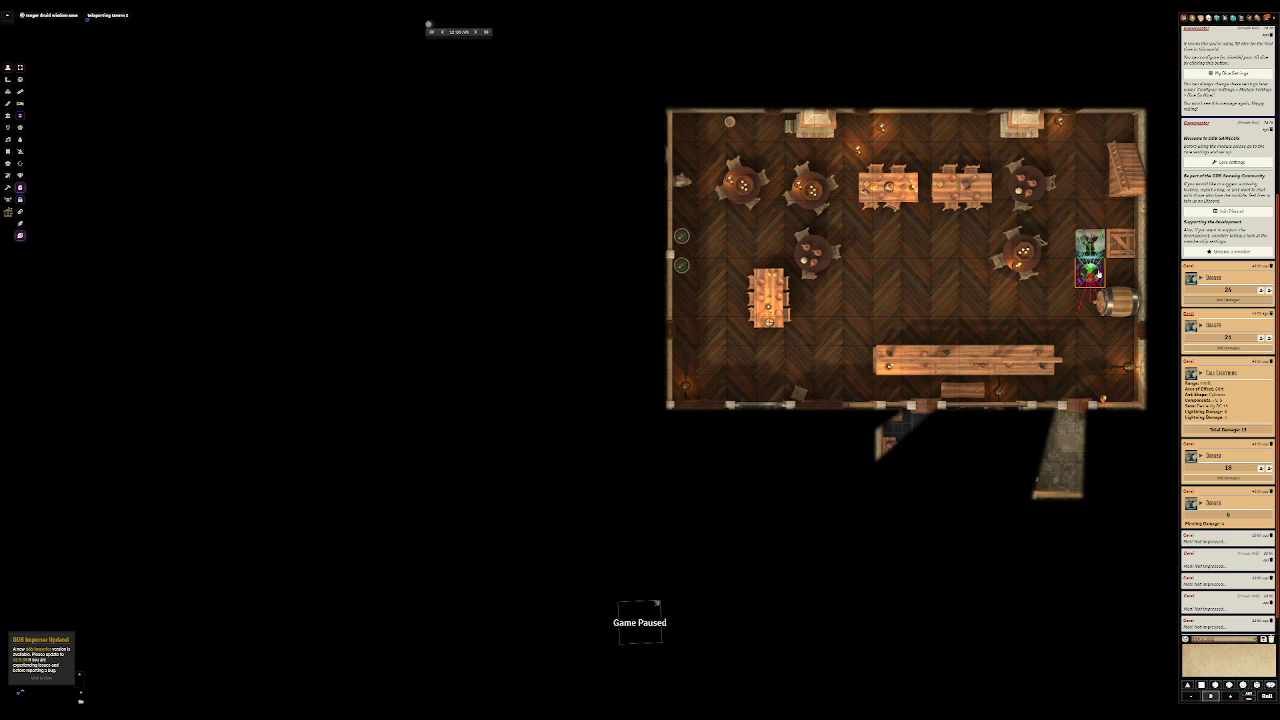
# Step: Lower the token beside the barrel to an elevation of -10 ft and dismiss the damage dialog
pyautogui.rightClick(1090, 270)
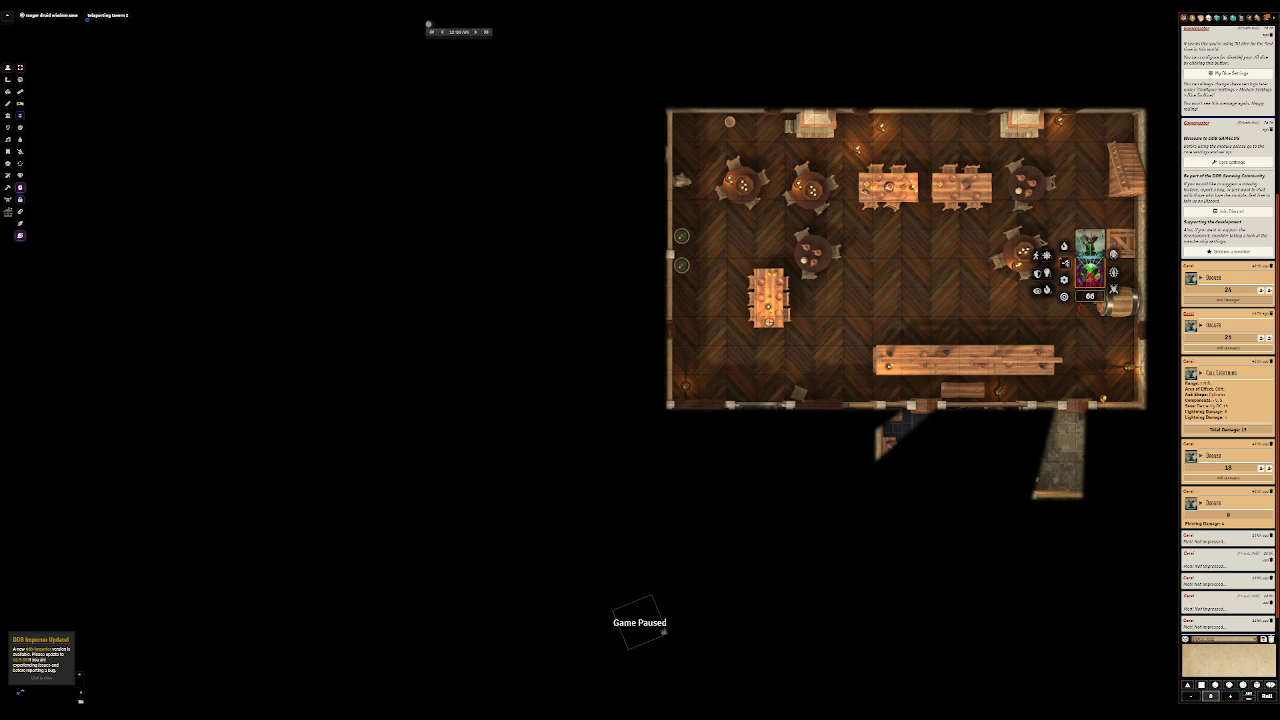
pyautogui.click(1064, 262)
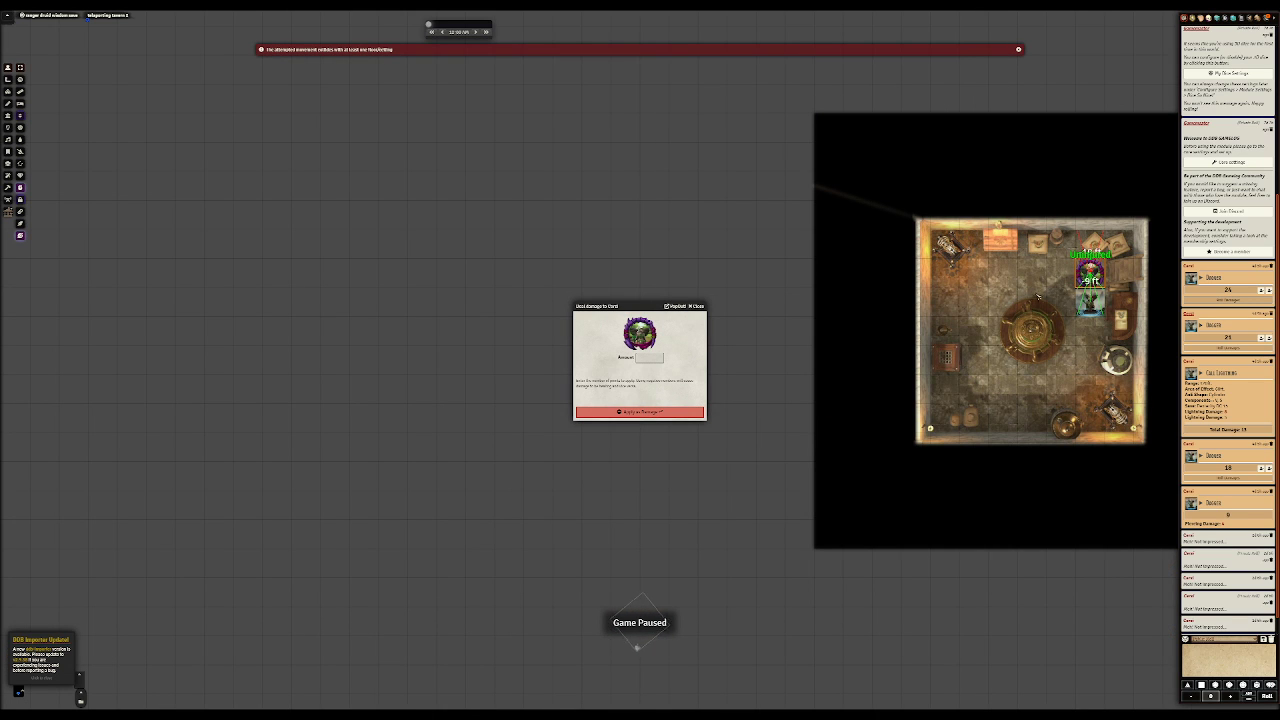
pyautogui.click(698, 306)
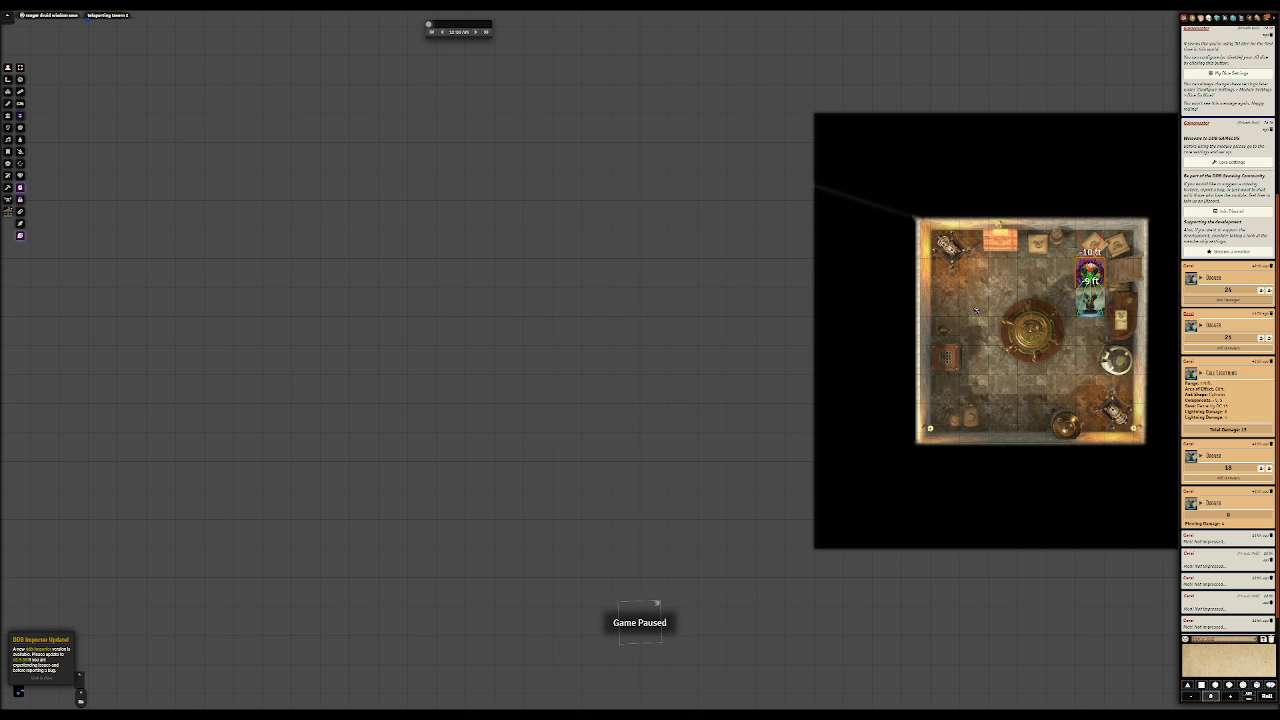
# Step: Set the elevation of the token in the basement workshop to 20 ft
pyautogui.moveTo(998, 333); pyautogui.dragTo(779, 289, button='right')
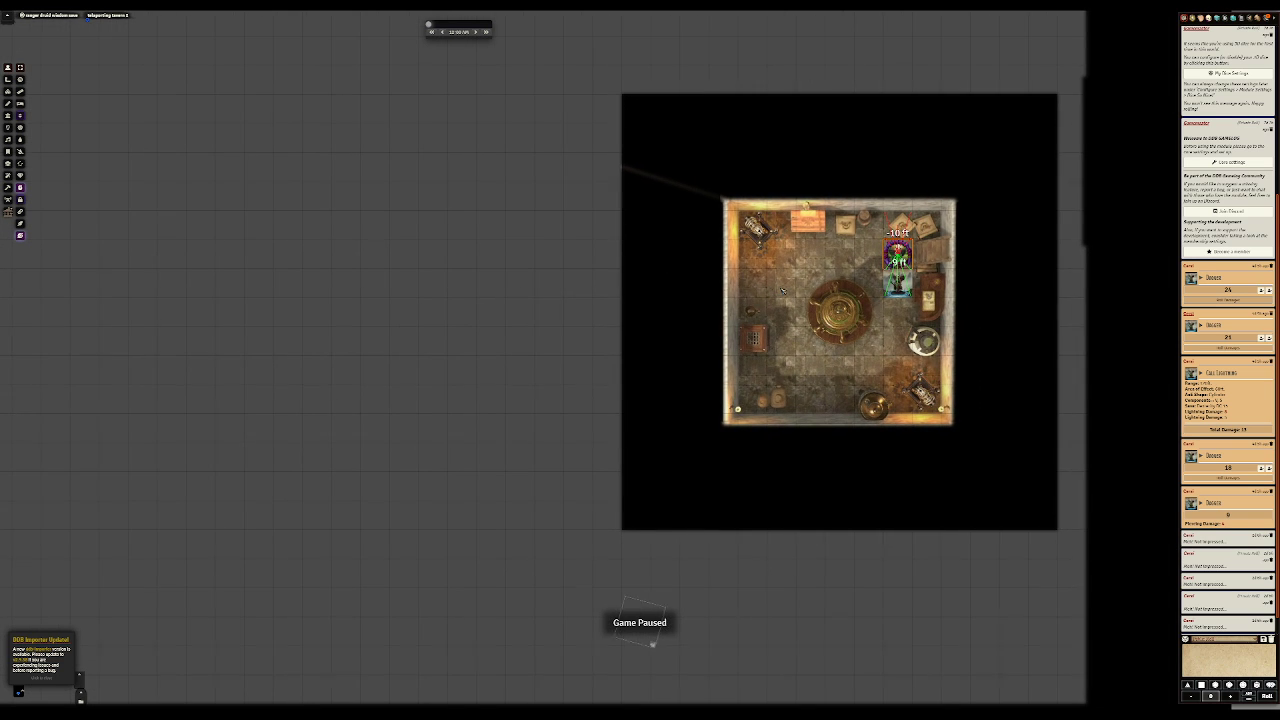
pyautogui.rightClick(917, 242)
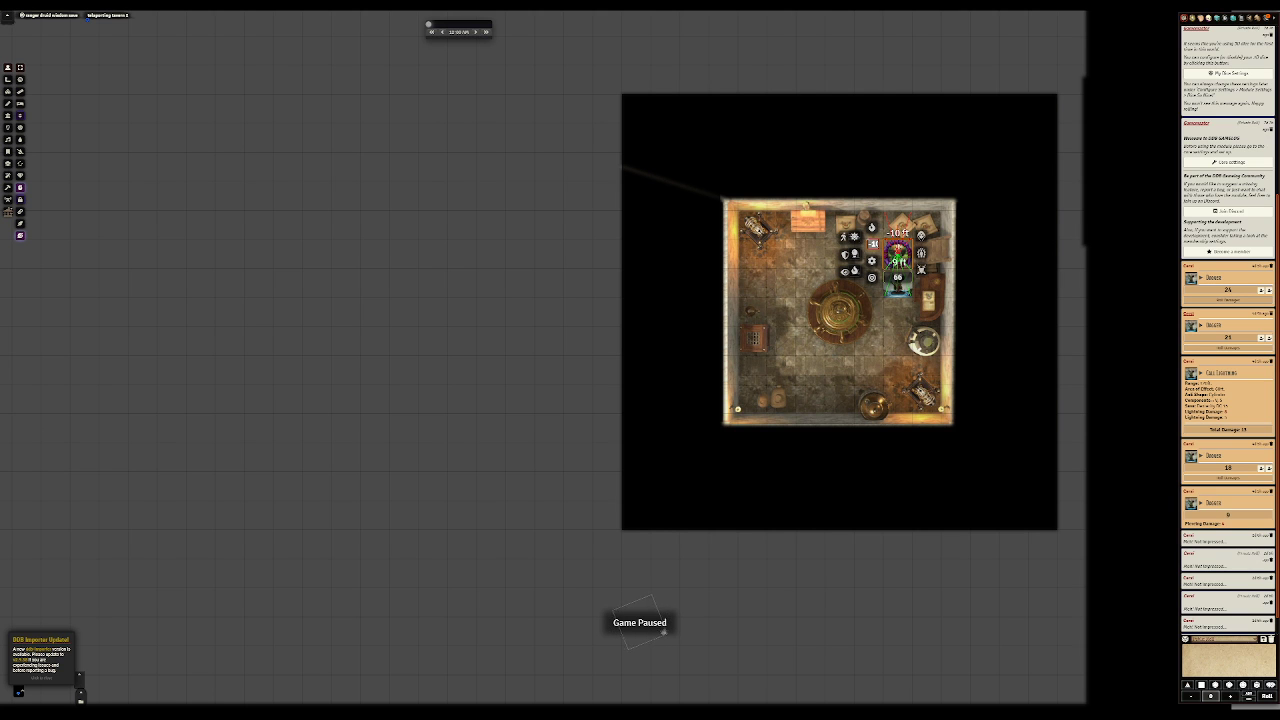
pyautogui.write('20')
pyautogui.press('Return')
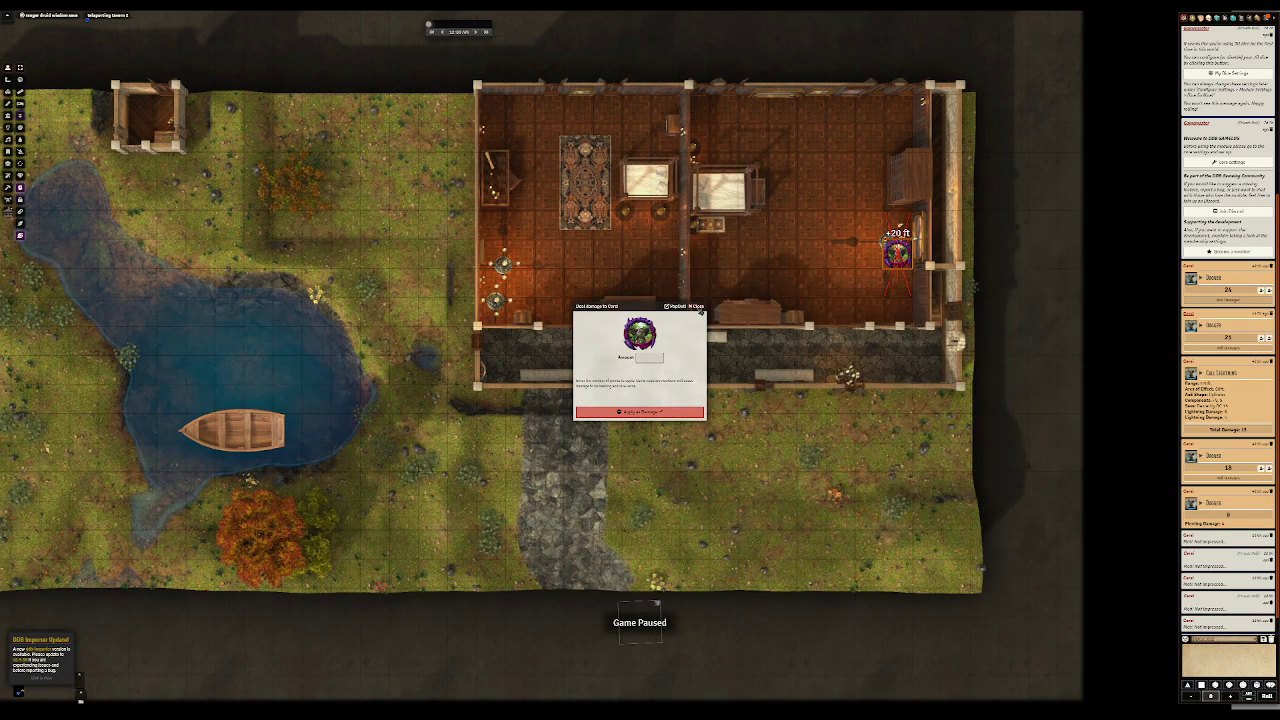
# Step: Raise the token on the tavern's top floor to an elevation of 30 ft and dismiss the damage dialogs
pyautogui.click(695, 306)
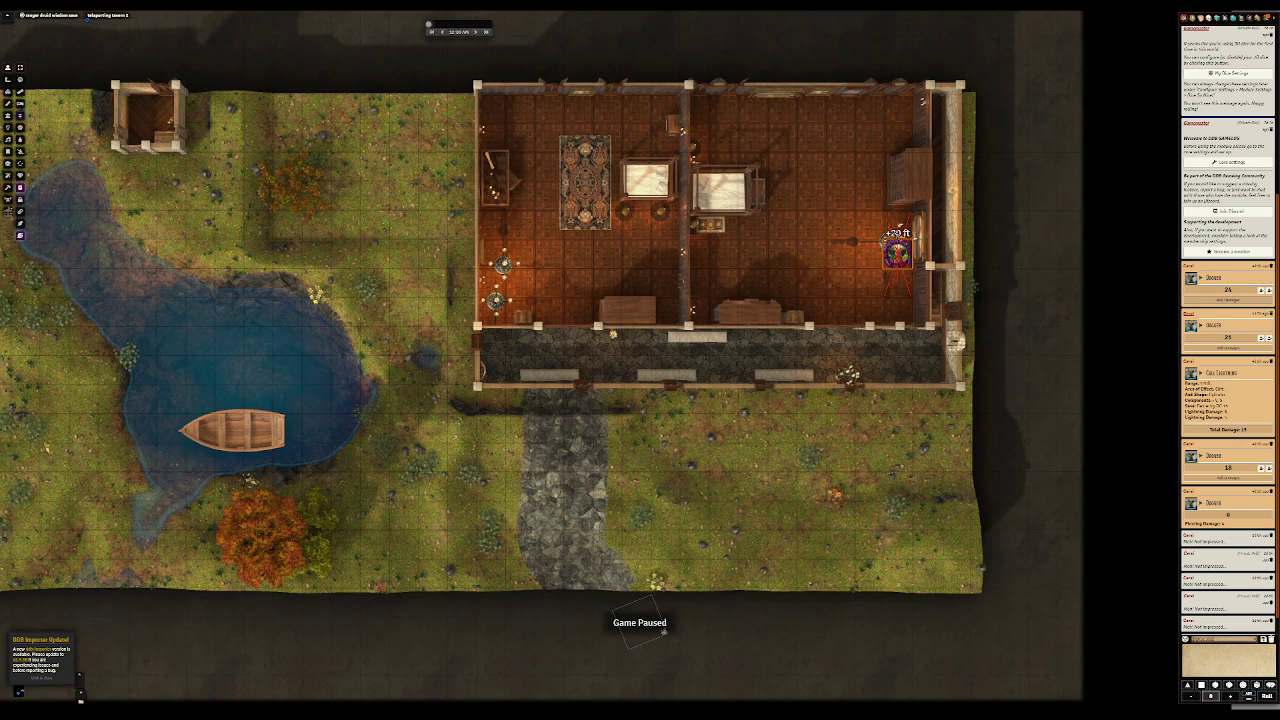
pyautogui.rightClick(898, 230)
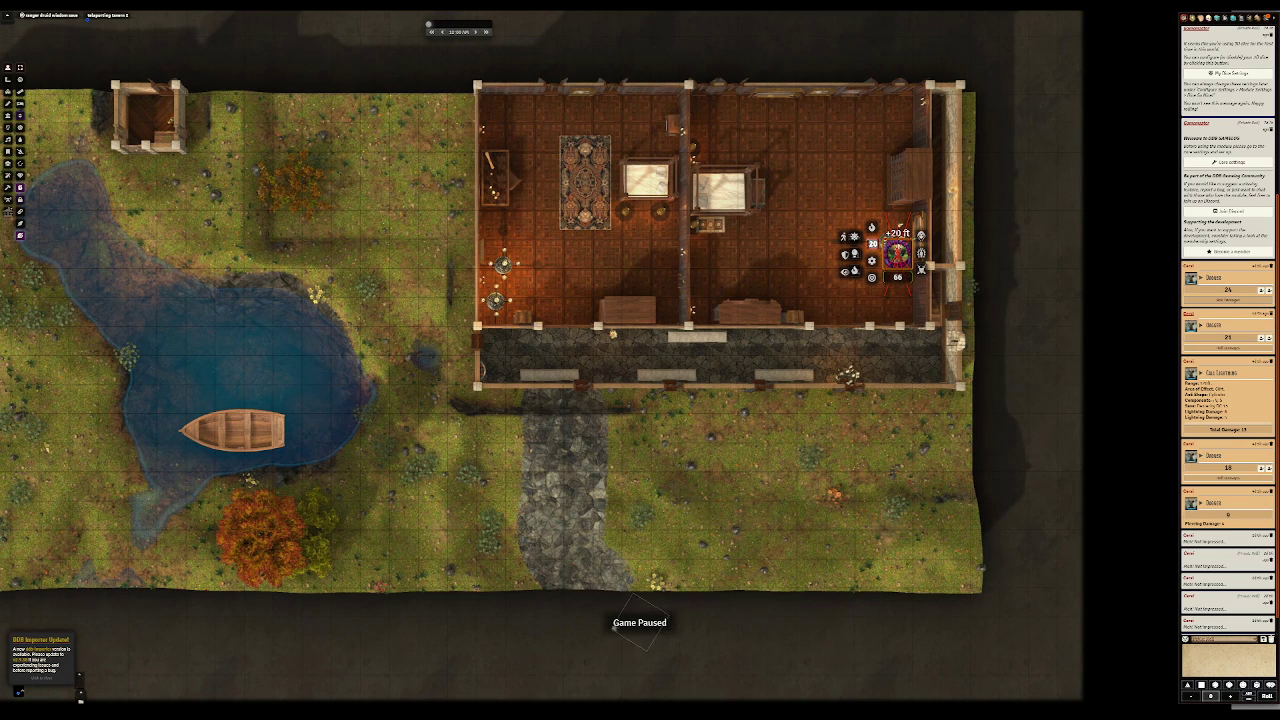
pyautogui.write('30')
pyautogui.press('Return')
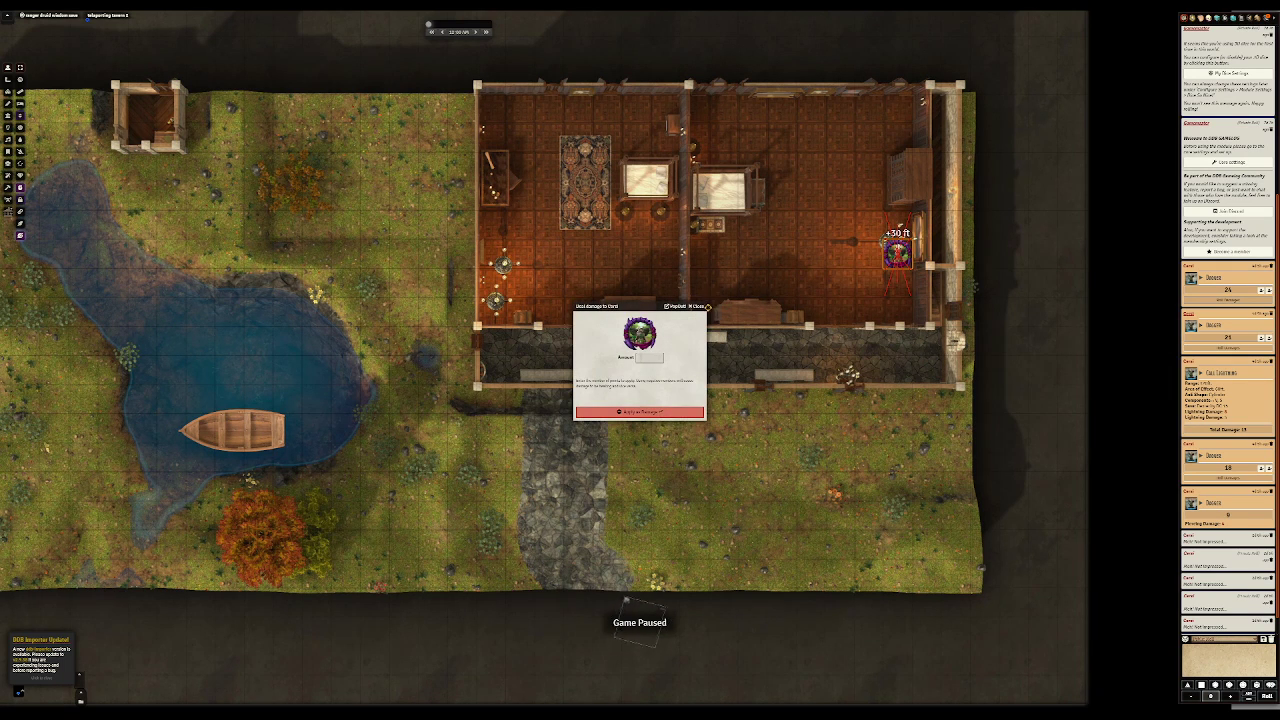
pyautogui.click(706, 307)
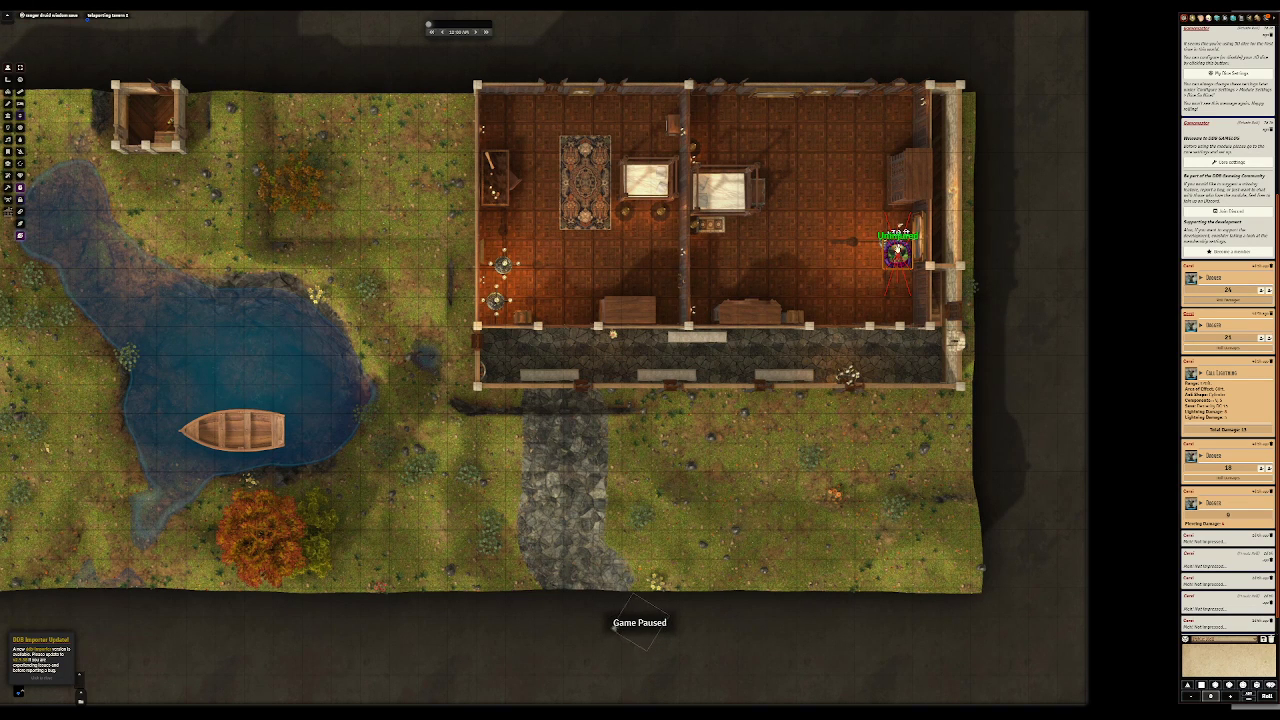
# Step: Set the elevation of the token on the tavern's top floor to 10 ft and dismiss the damage dialog
pyautogui.rightClick(897, 252)
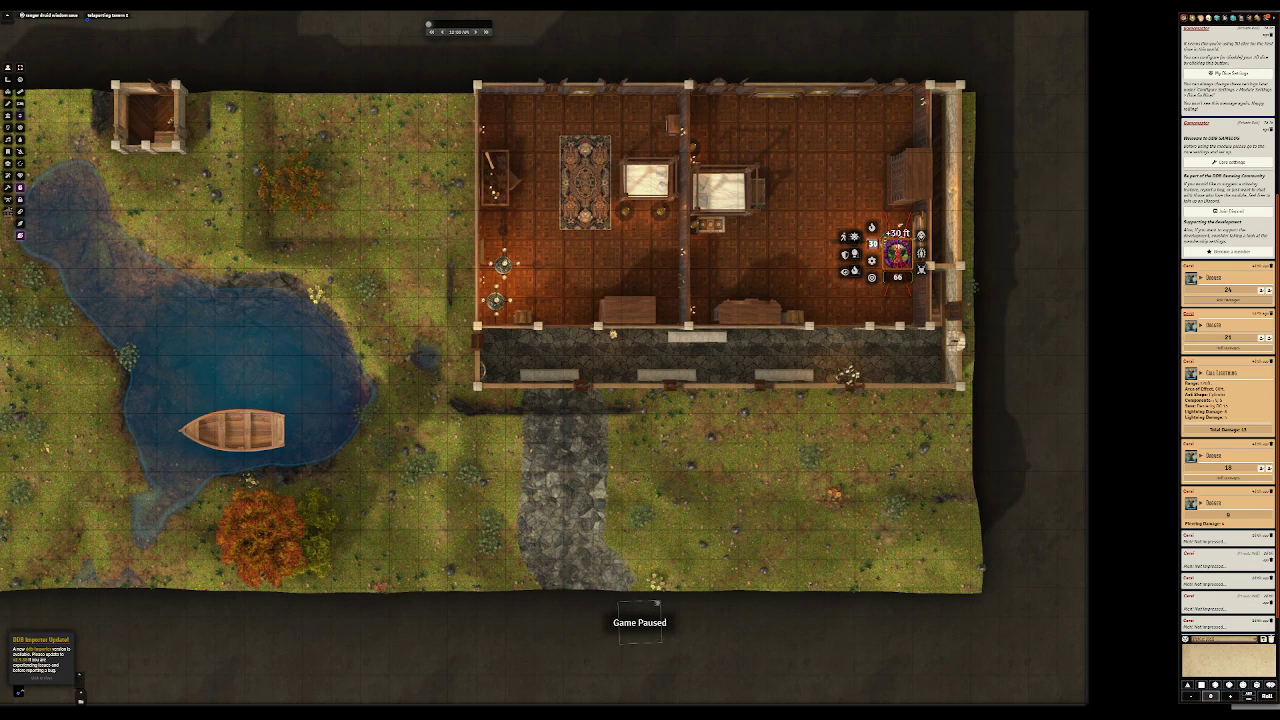
pyautogui.write('10')
pyautogui.press('Return')
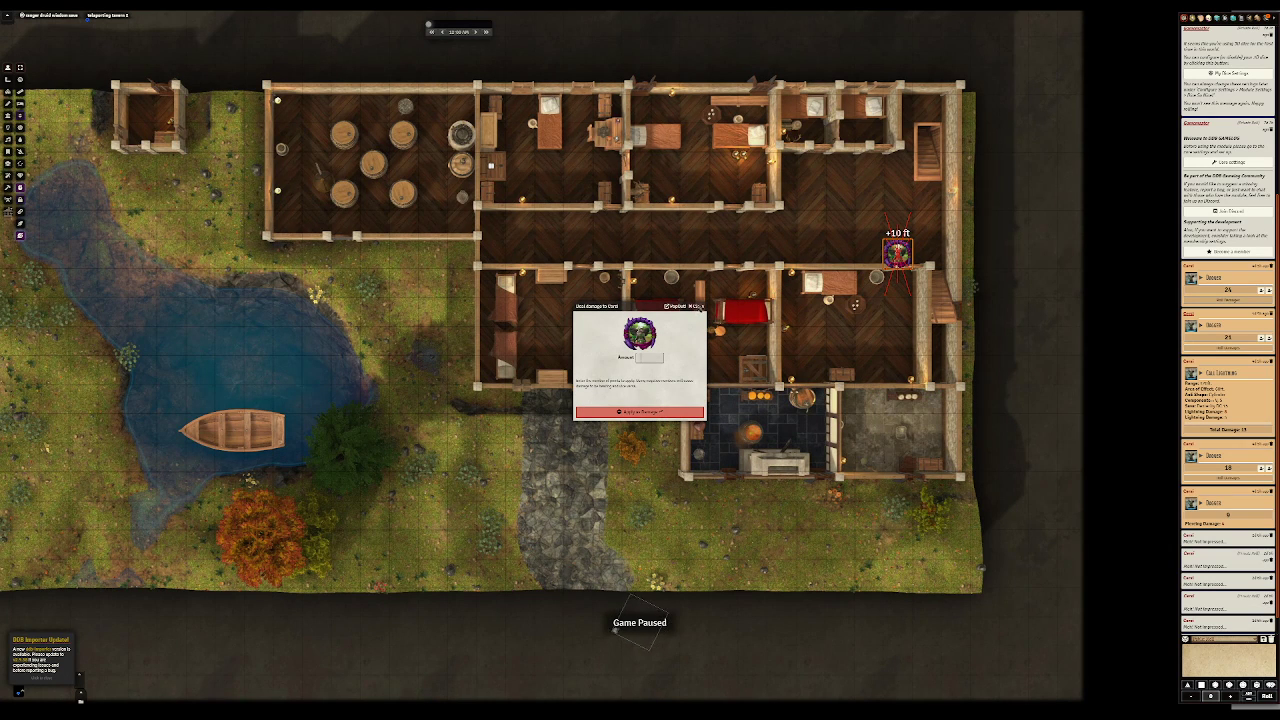
pyautogui.click(699, 306)
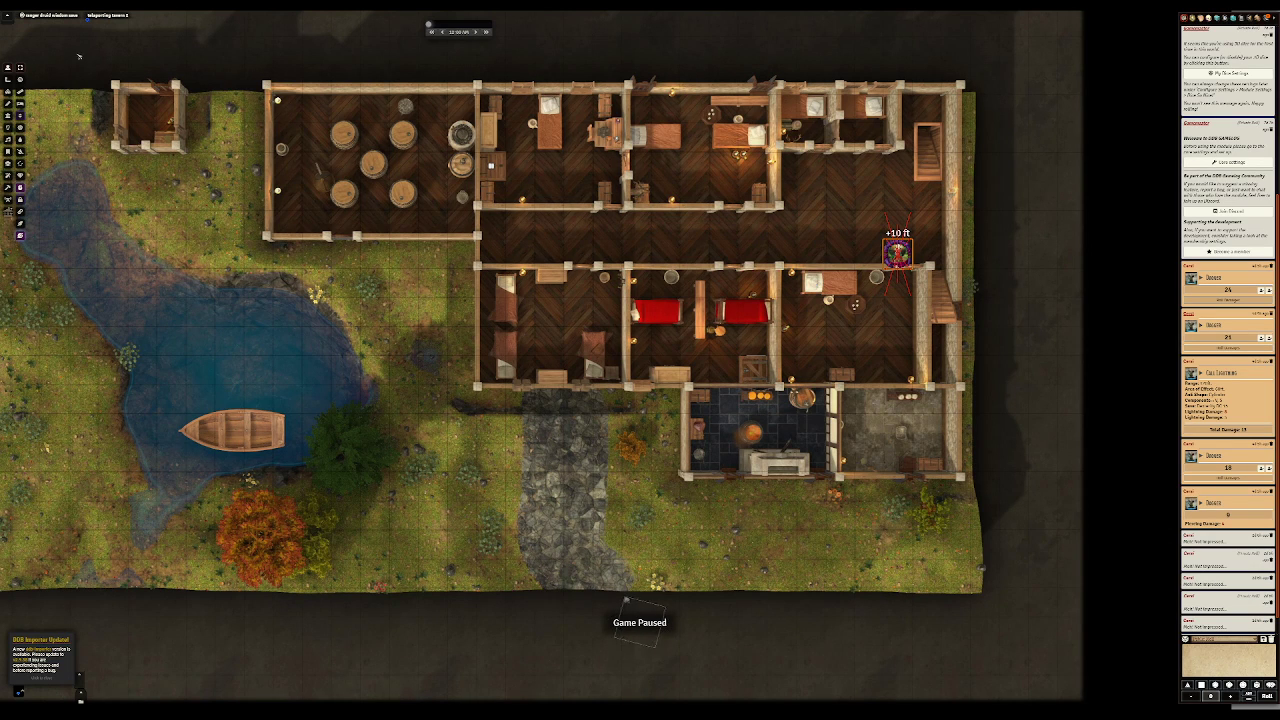
# Step: Inspect the level outlines drawn over the tavern, and return to the token controls with the skull token selected
pyautogui.click(8, 115)
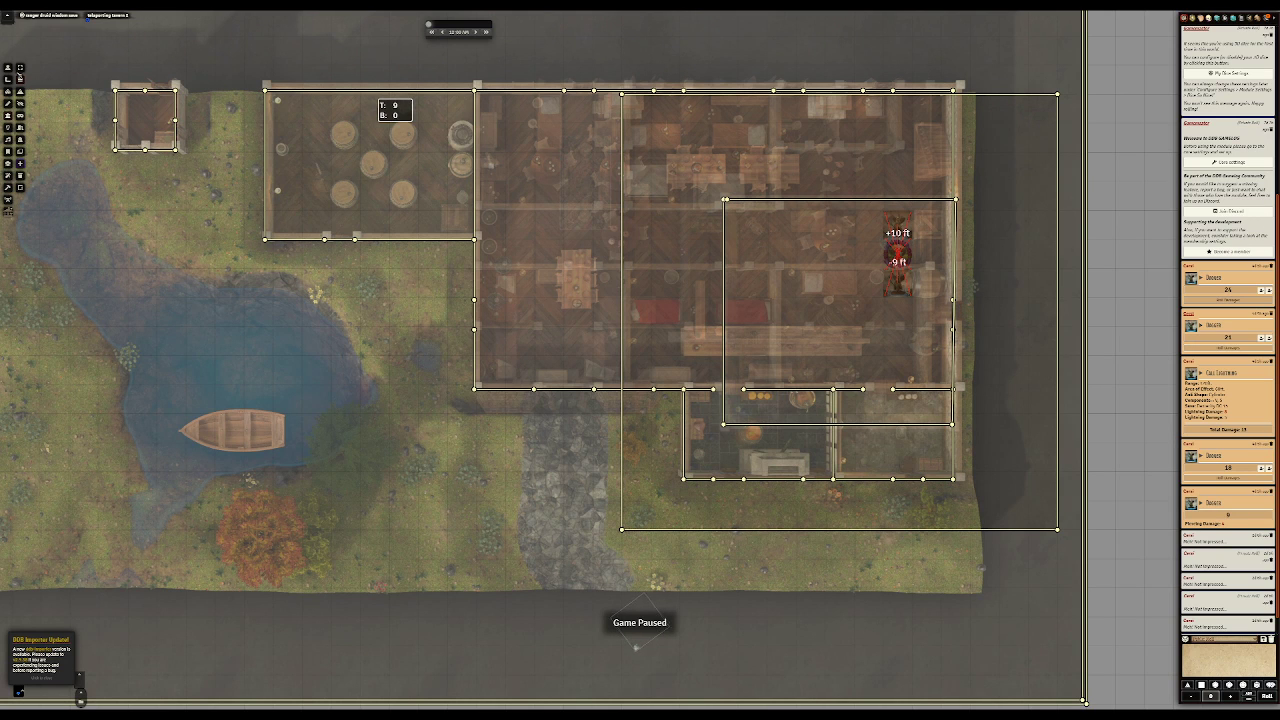
pyautogui.click(10, 69)
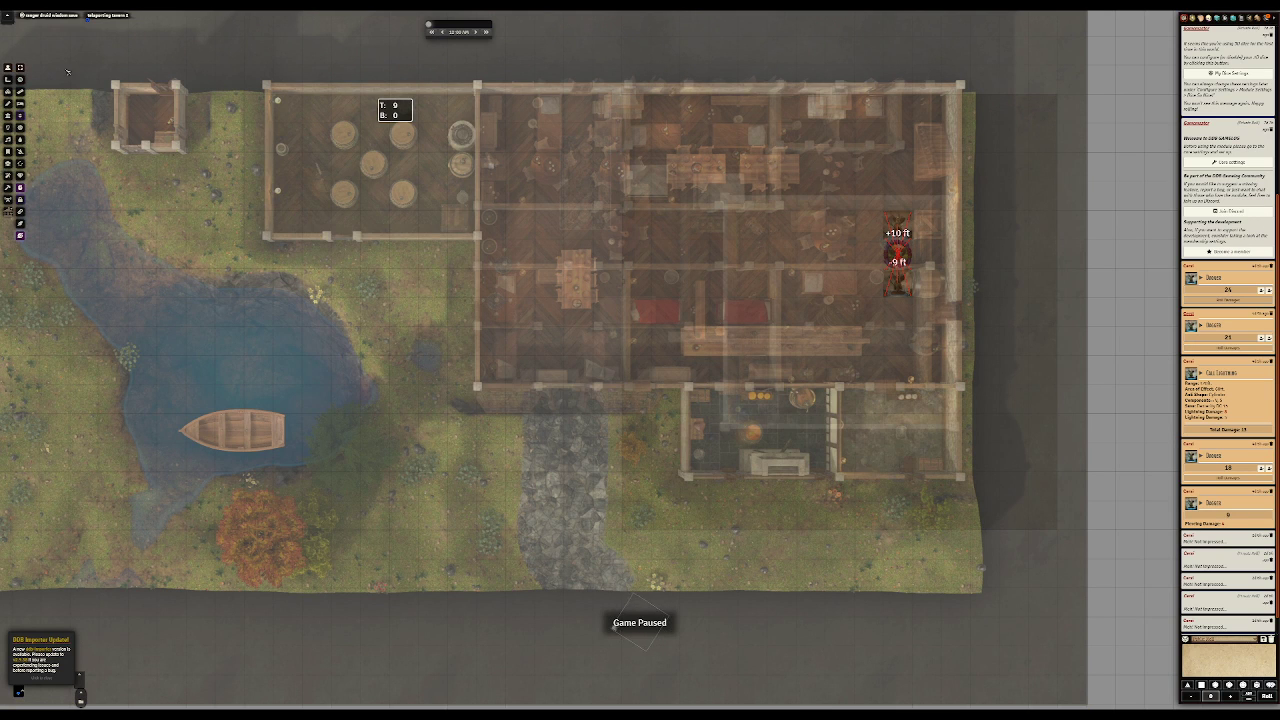
pyautogui.click(897, 256)
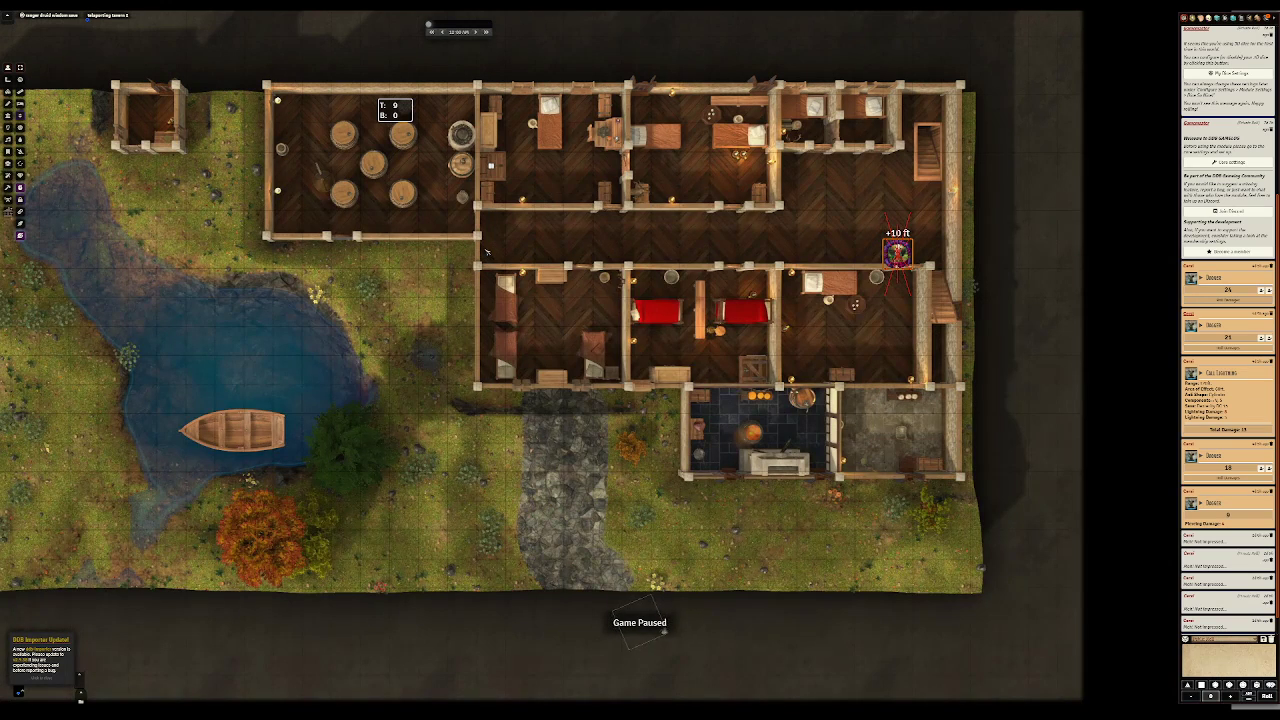